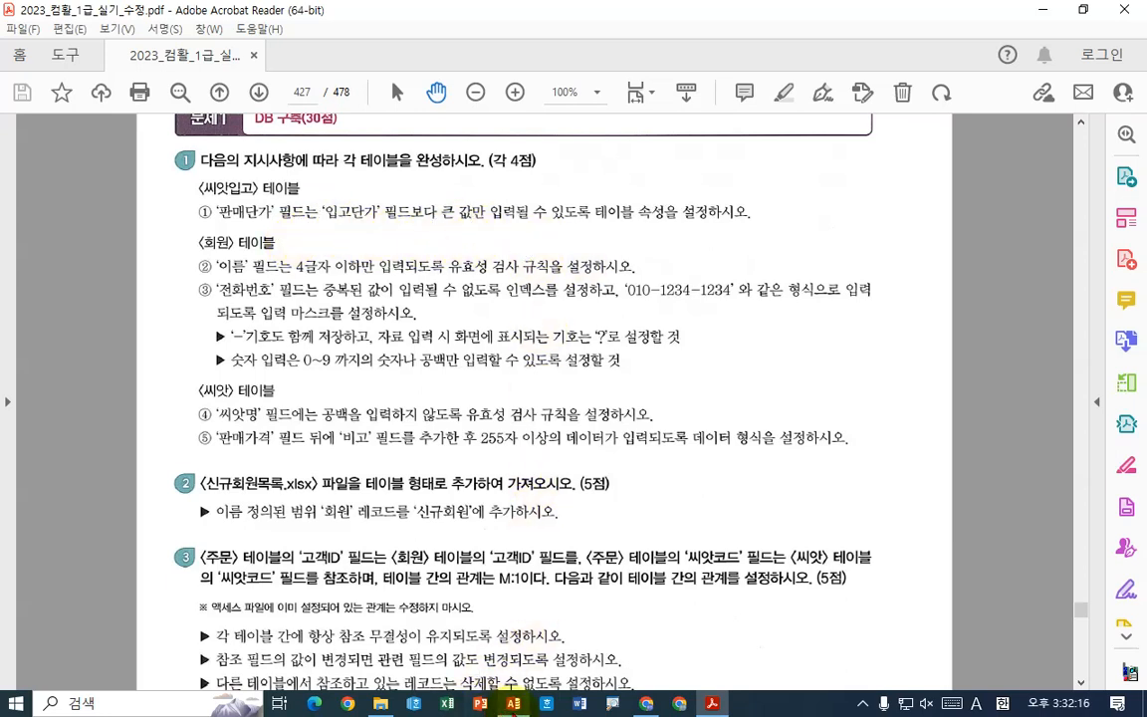
# Switch to Access, open the 씨앗입고 table in Design view and inspect the 판매단가 field's validation rule property
pyautogui.click(512, 703)
pyautogui.rightClick(77, 237)
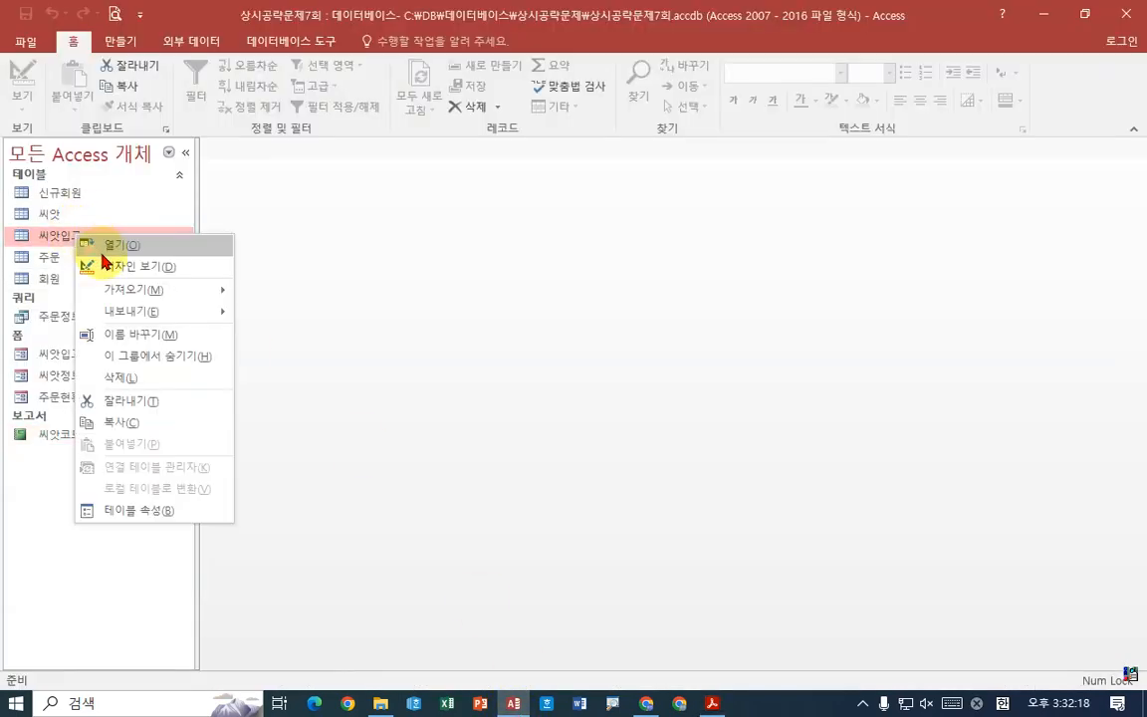
pyautogui.click(114, 266)
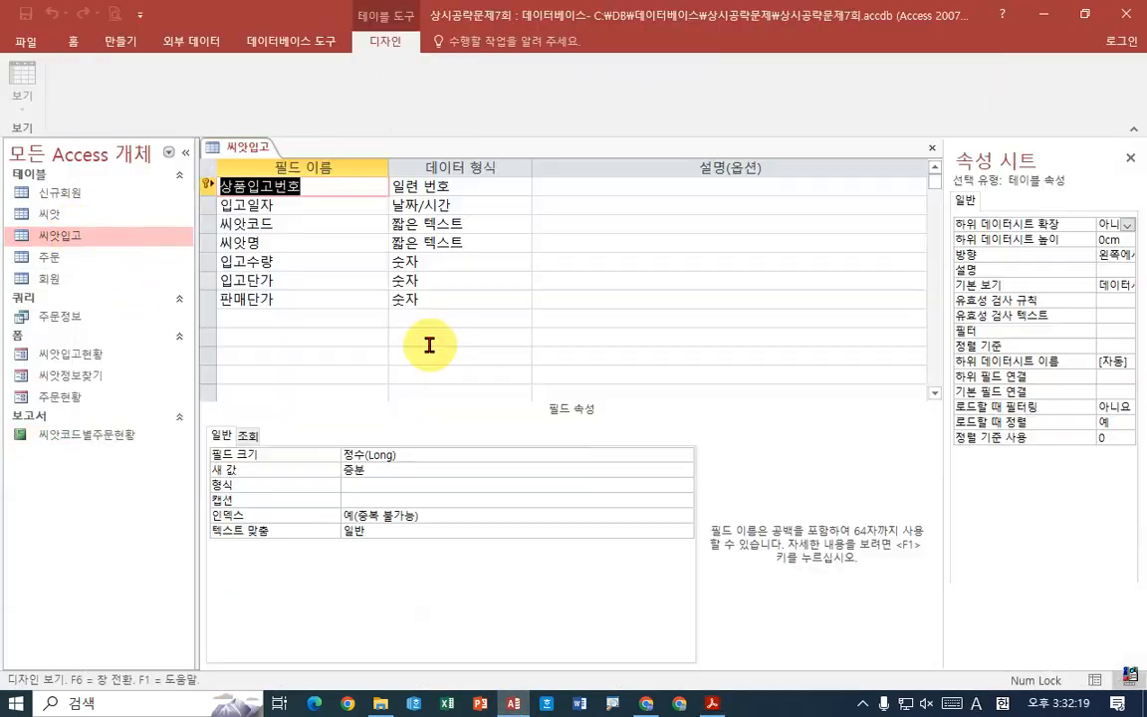
pyautogui.click(288, 281)
pyautogui.click(288, 301)
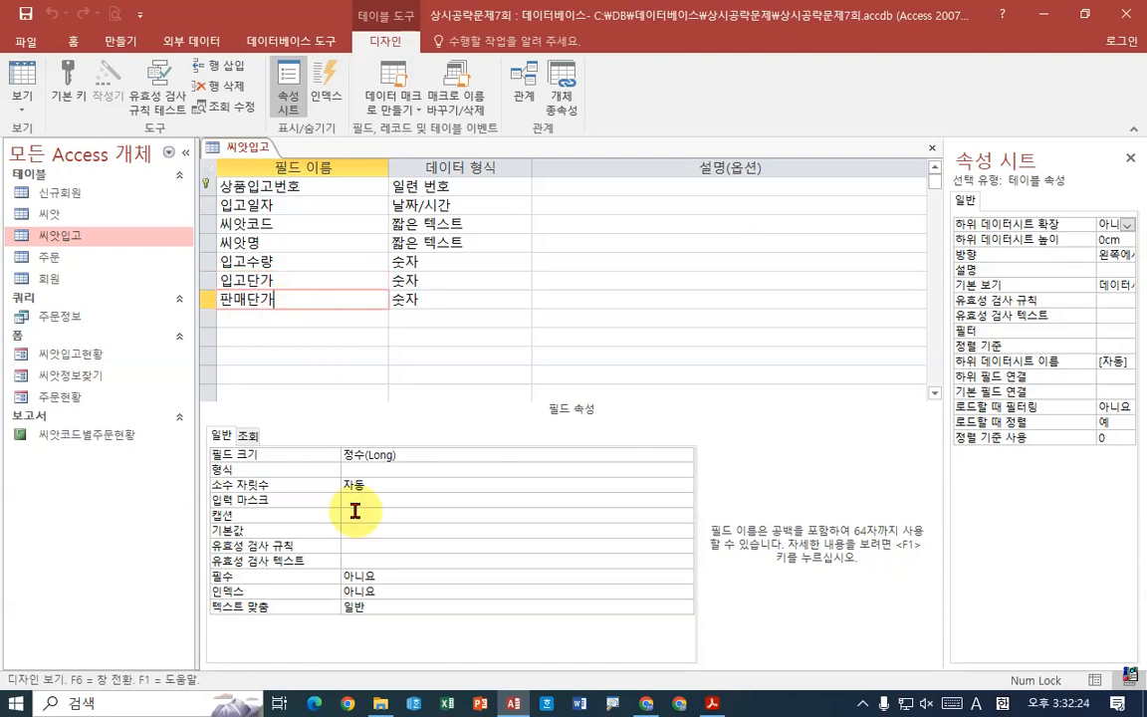
pyautogui.click(359, 549)
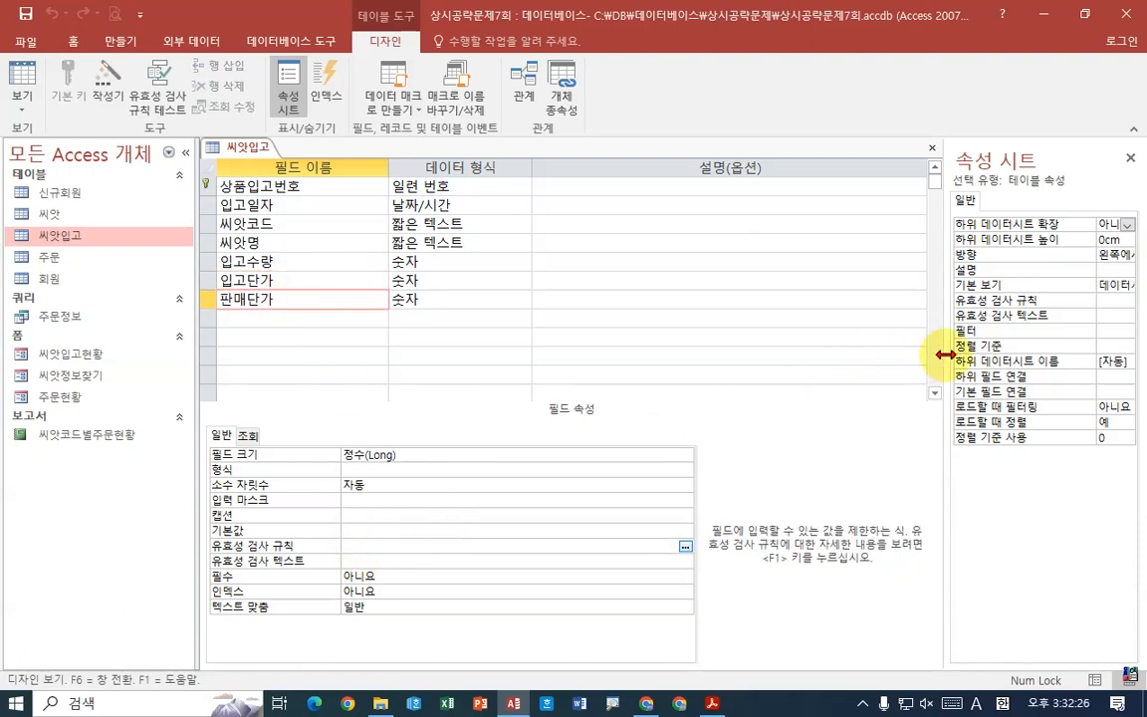
# Widen the property sheet and set the 씨앗입고 table's validation rule to [판매단가]>[입고단가]
pyautogui.moveTo(935, 354); pyautogui.dragTo(815, 354)
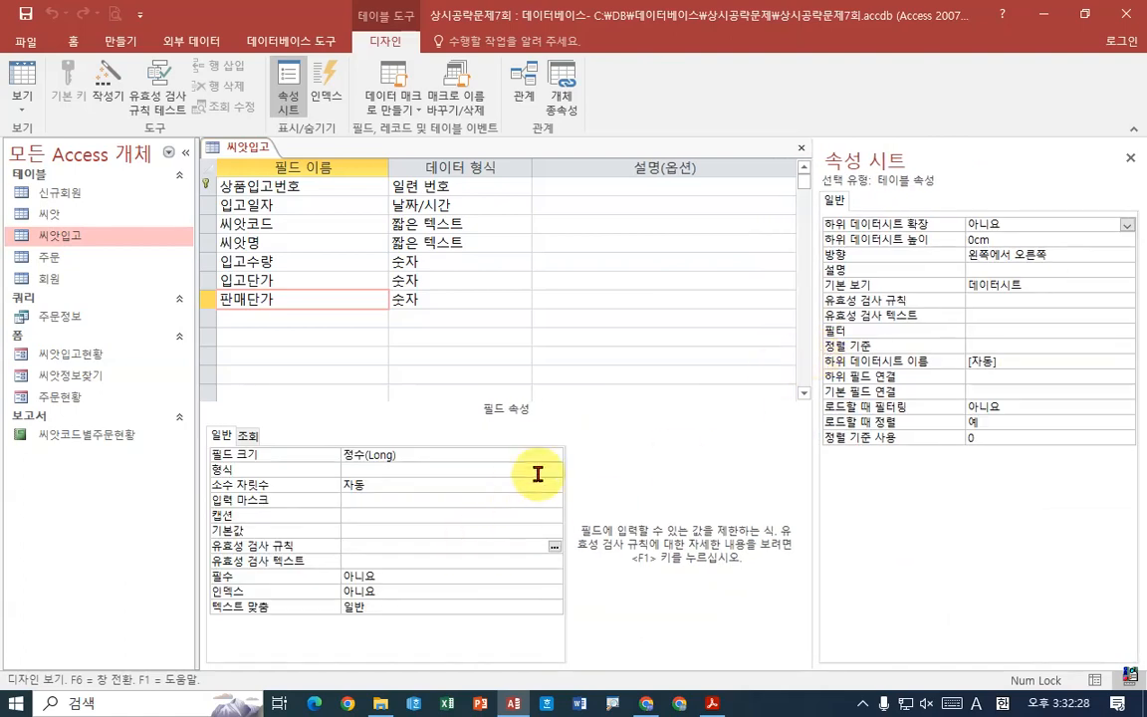
pyautogui.click(983, 301)
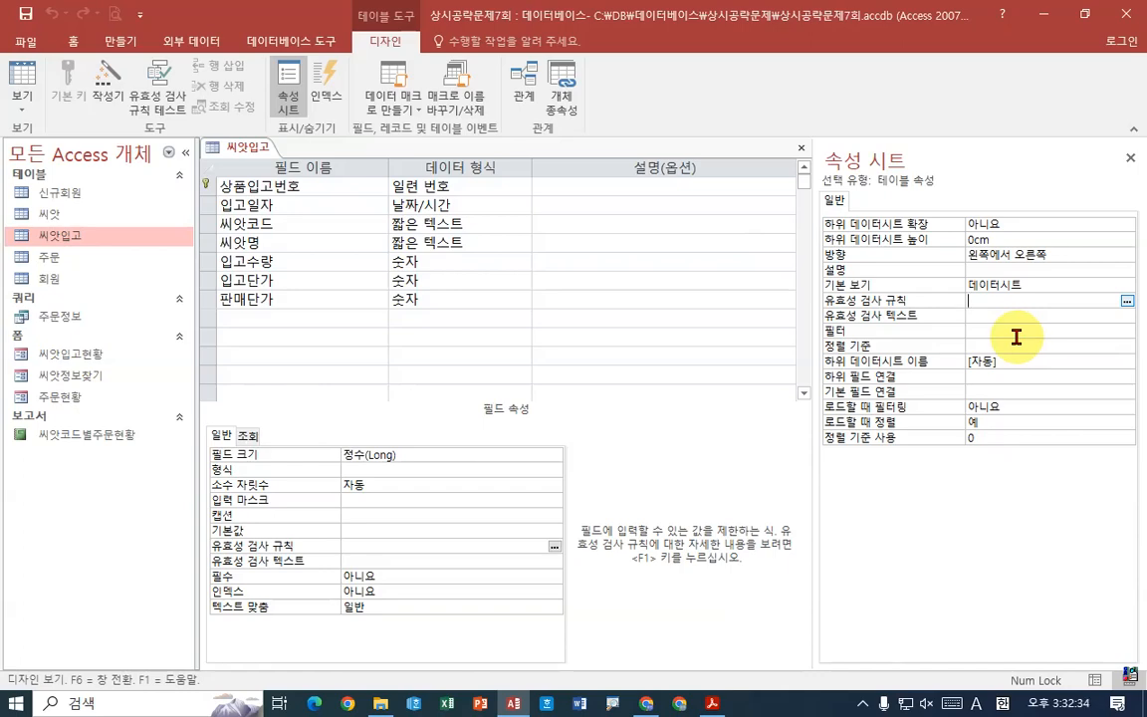
pyautogui.click(712, 703)
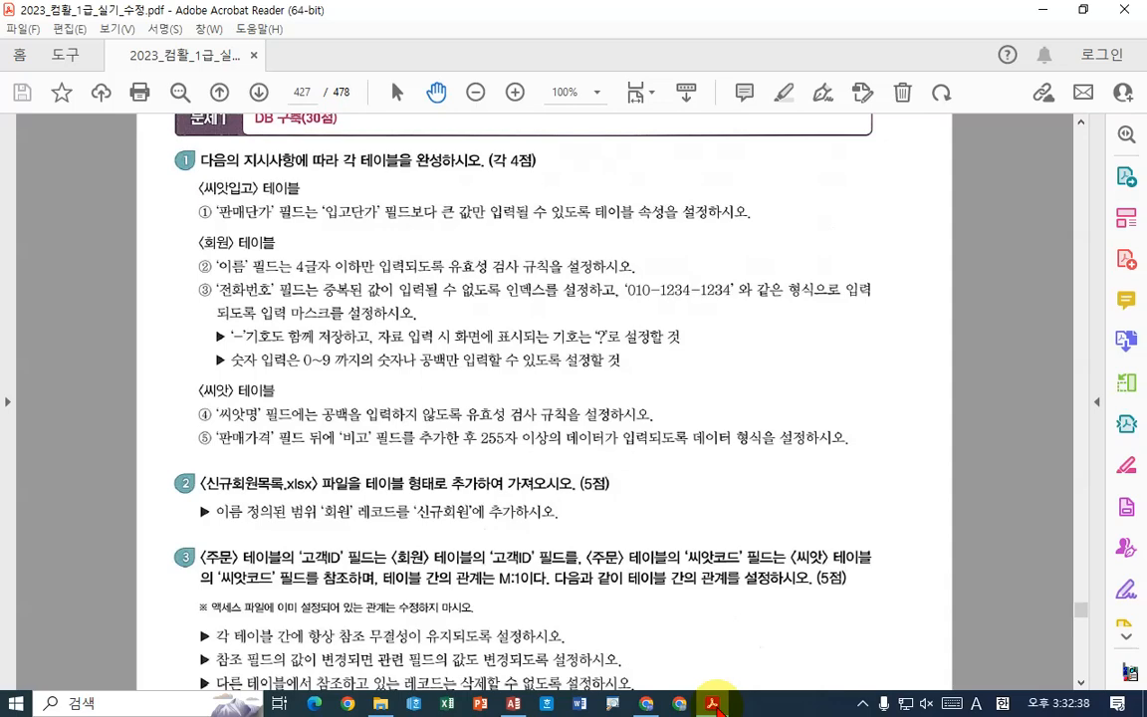
pyautogui.click(712, 703)
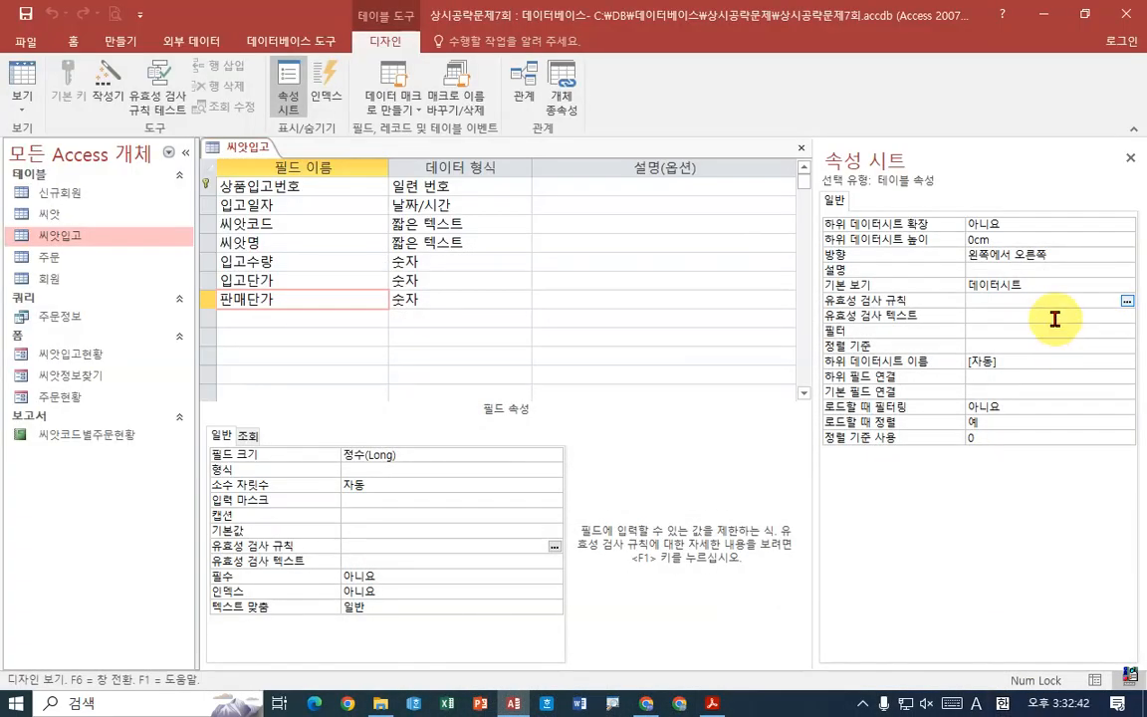
pyautogui.click(1050, 297)
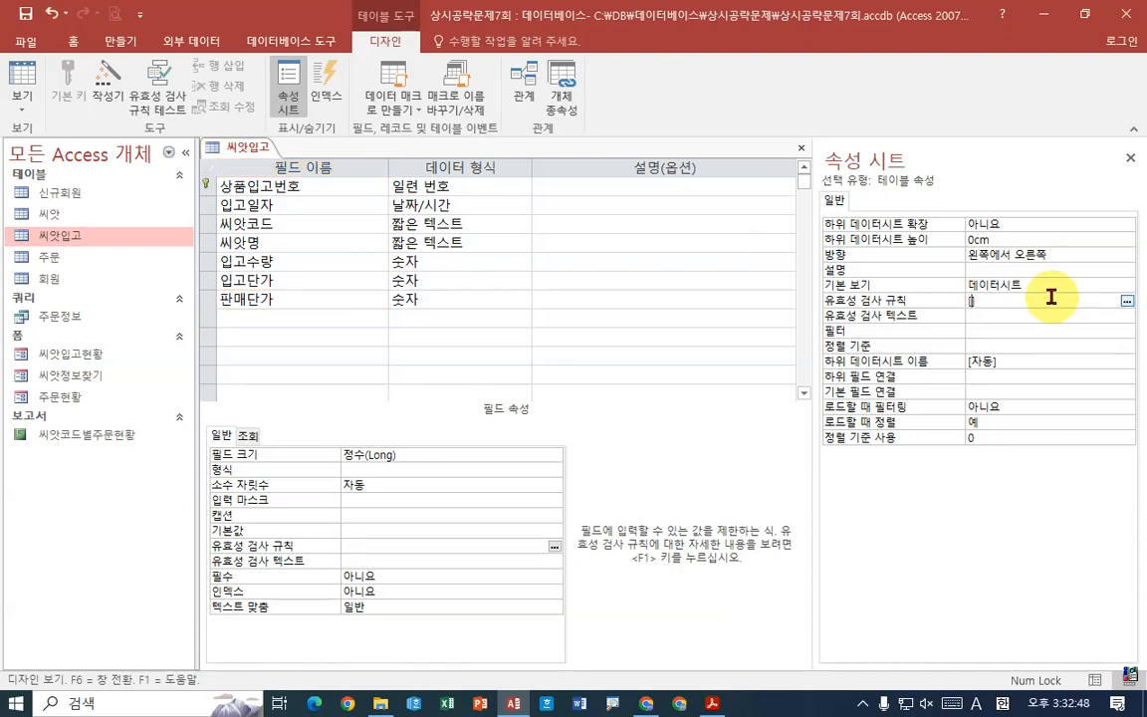
pyautogui.write('[판매단가]')
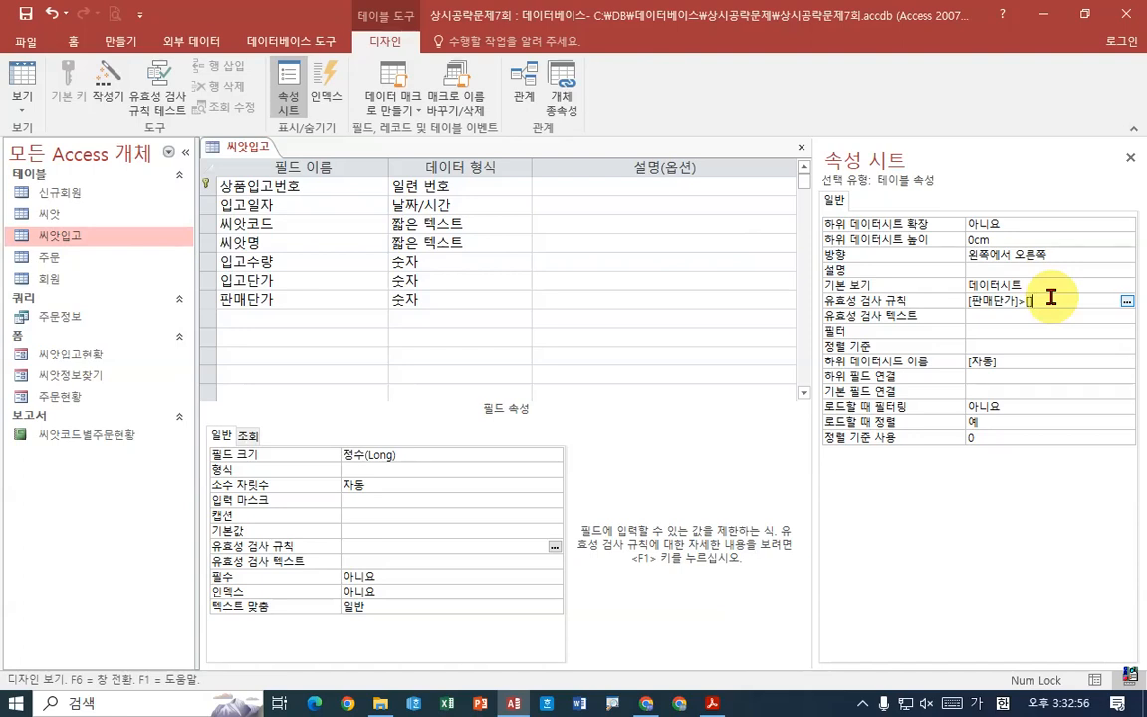
pyautogui.write('>[입고단가')
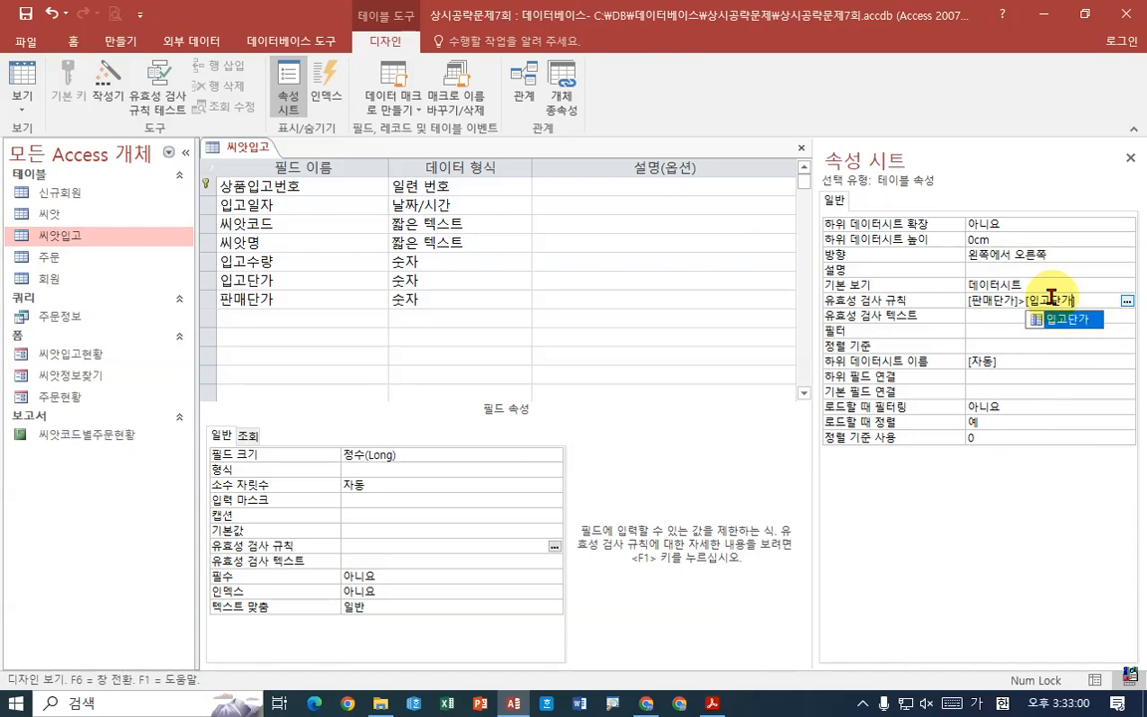
pyautogui.write(']')
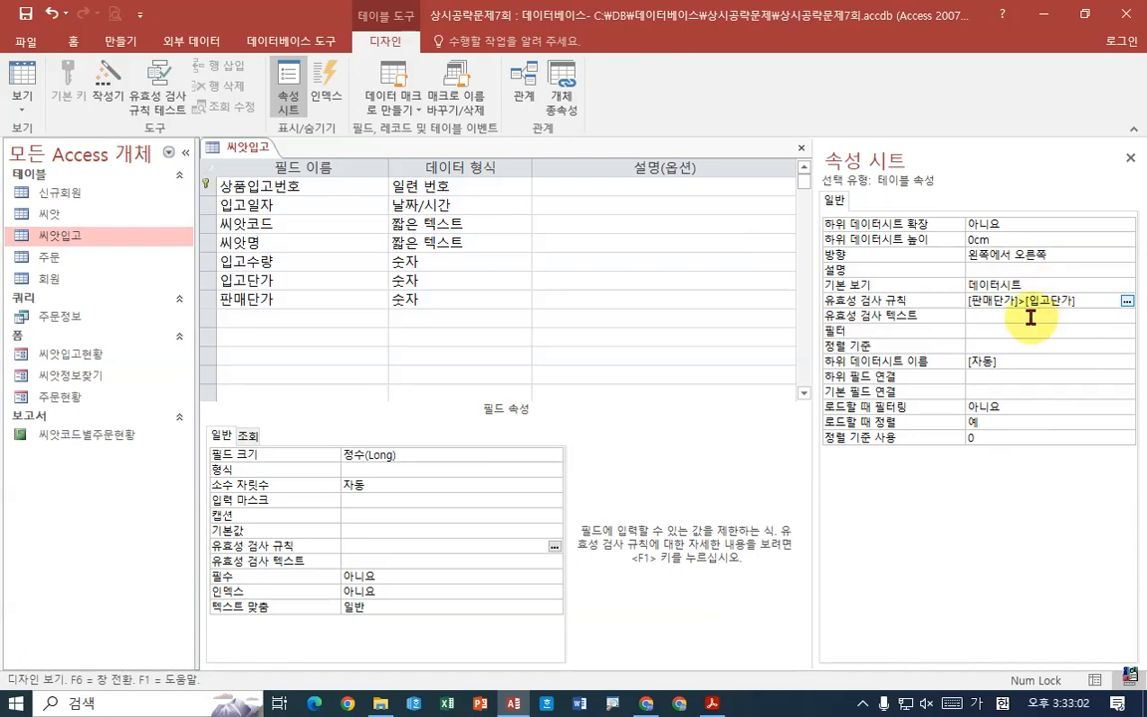
pyautogui.click(1031, 317)
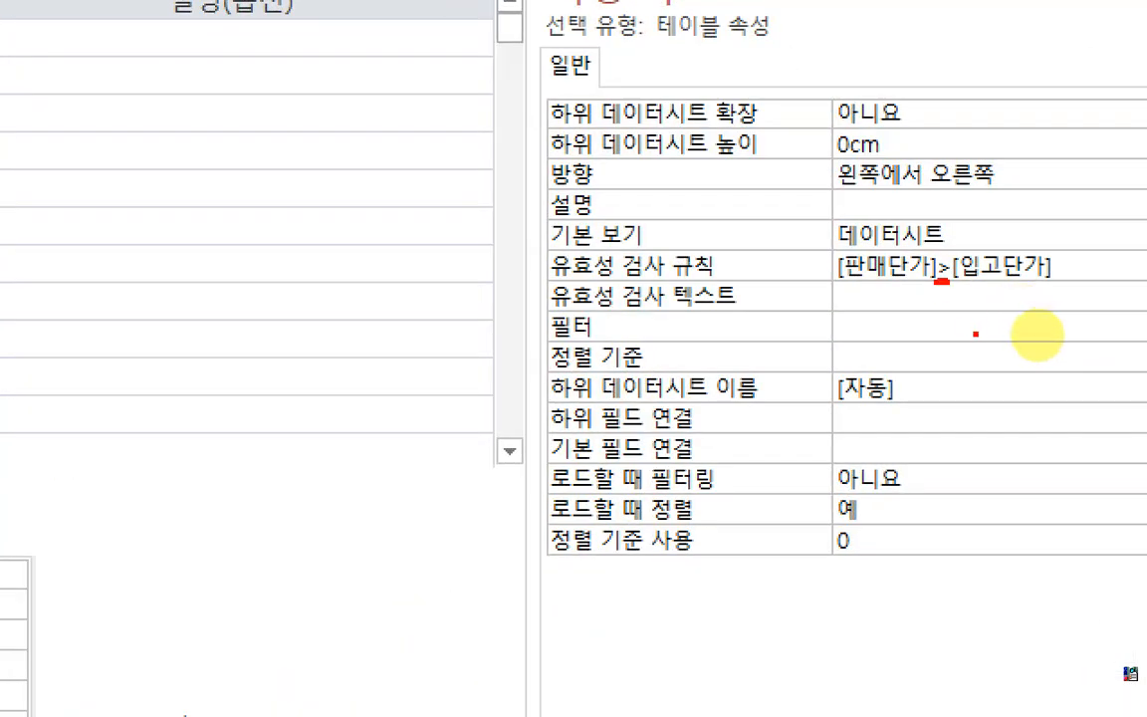
pyautogui.moveTo(921, 303)
pyautogui.mouseDown()
pyautogui.moveTo(968, 339)
pyautogui.moveTo(903, 402)
pyautogui.mouseUp()
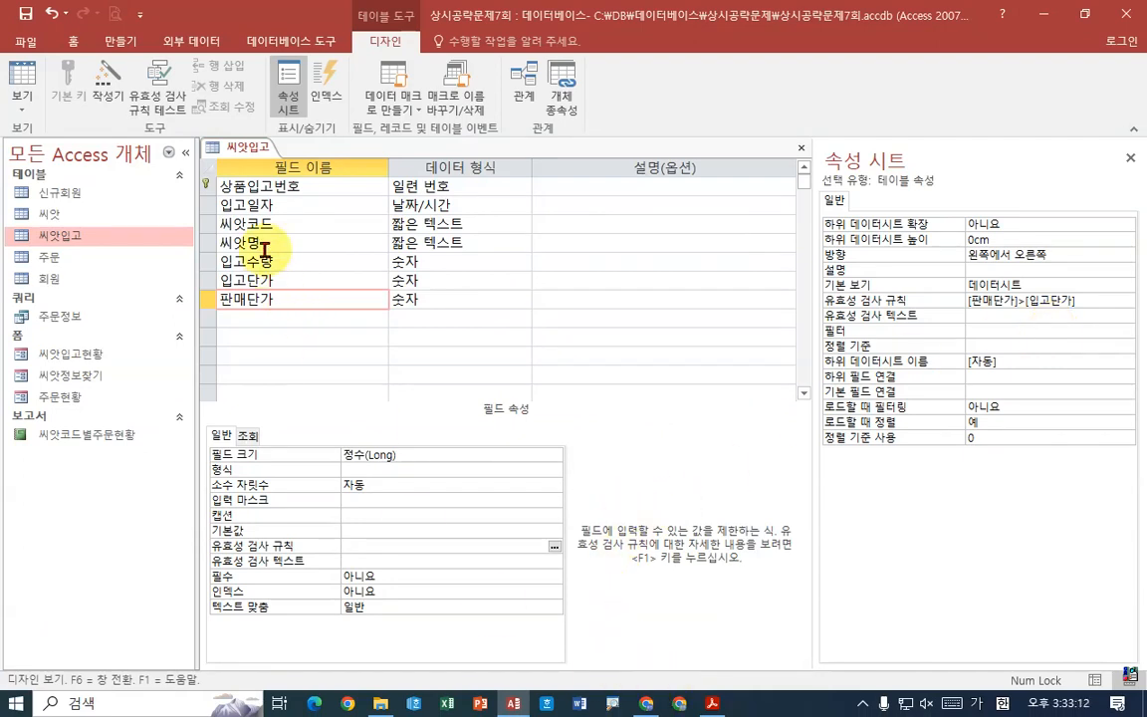
# Save the 씨앗입고 table, agreeing to test existing data against the new rule, and close it
pyautogui.rightClick(248, 152)
pyautogui.click(261, 165)
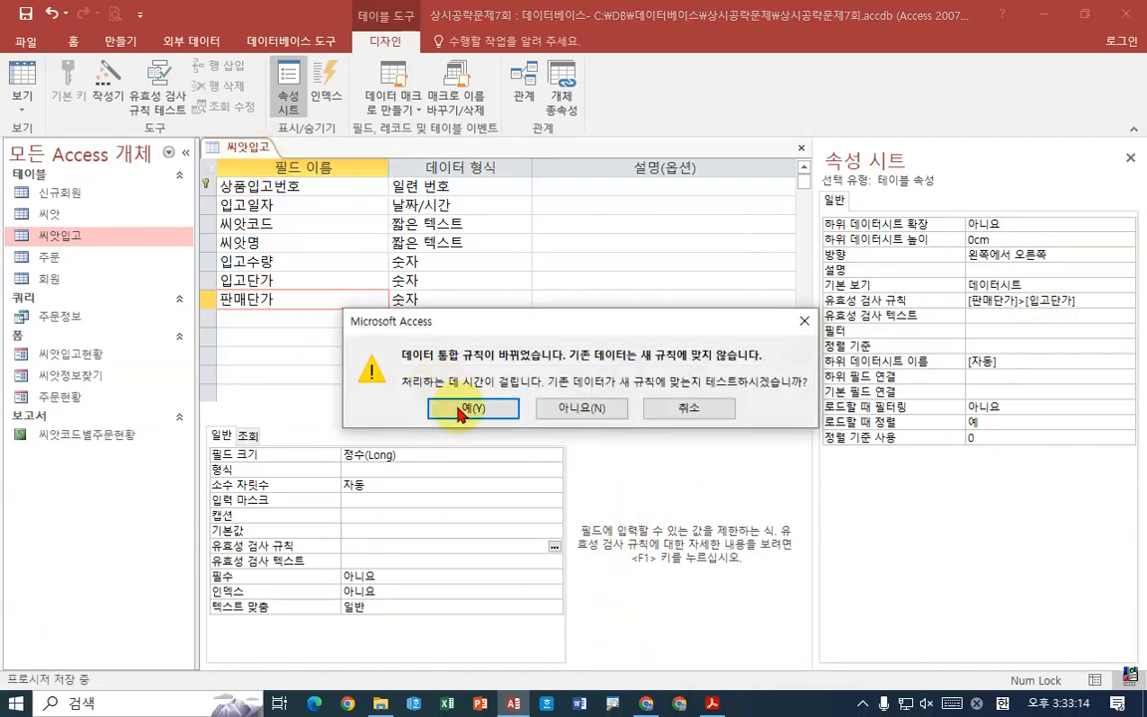
pyautogui.click(412, 371)
pyautogui.rightClick(244, 150)
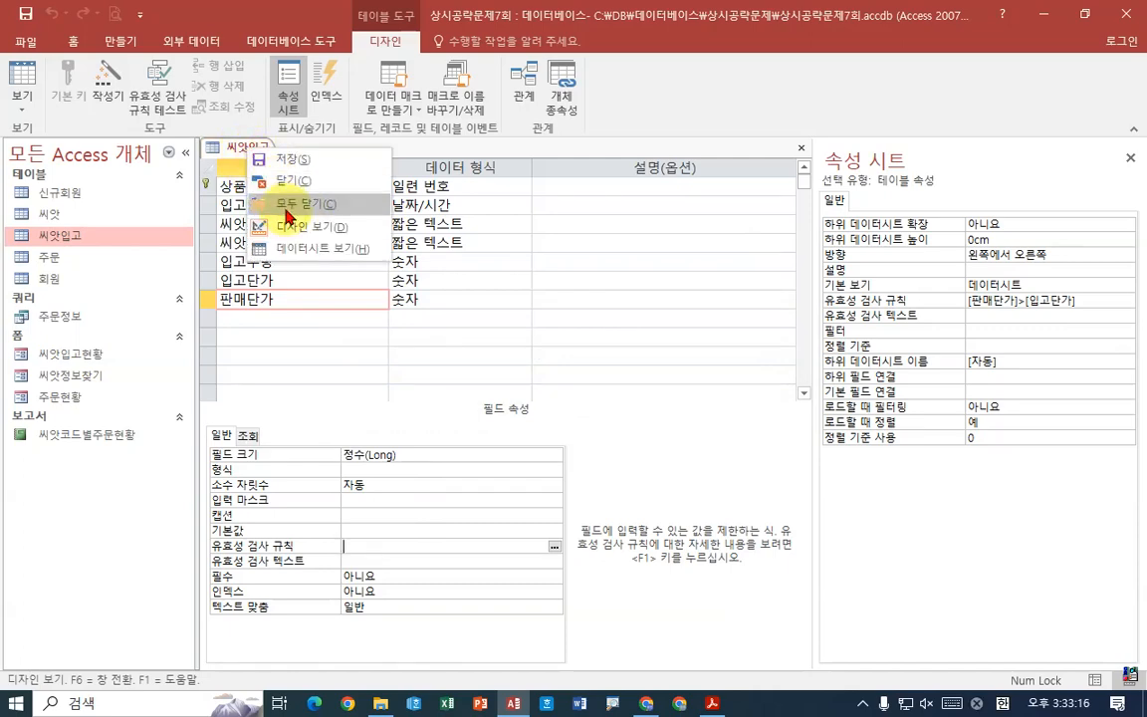
pyautogui.click(290, 180)
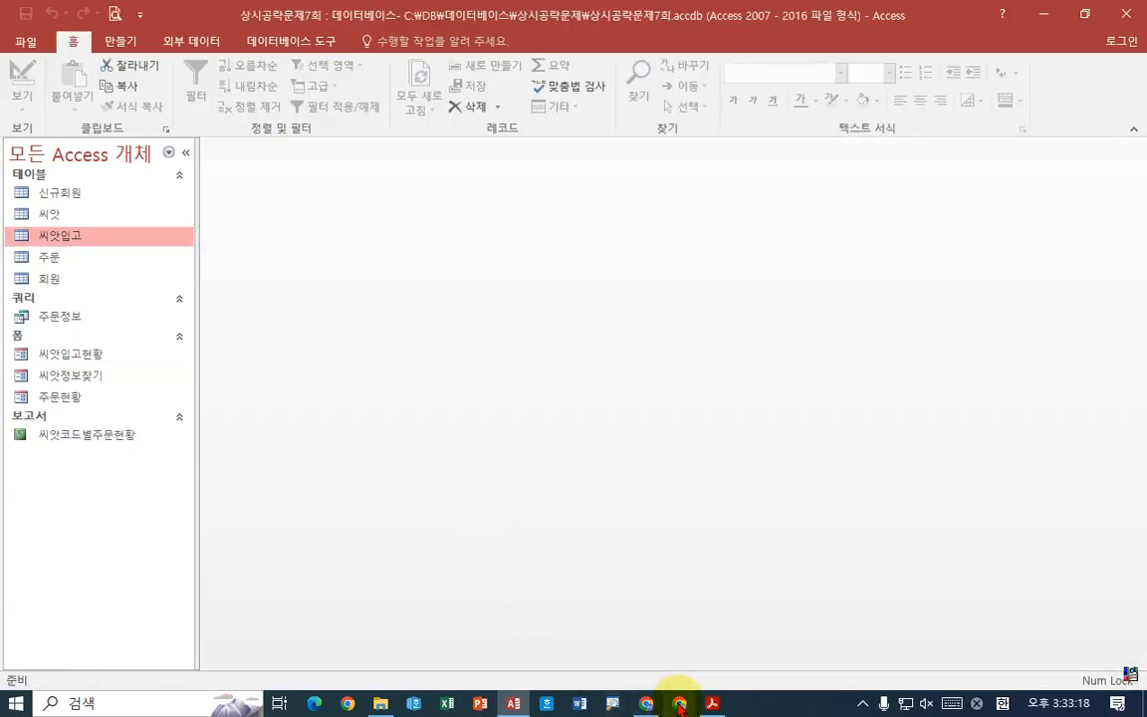
# Switch to the PDF in Acrobat Reader and examine the 회원 table instructions for the 이름 field's validation rule
pyautogui.click(713, 705)
pyautogui.scroll(-1, 483, 413)
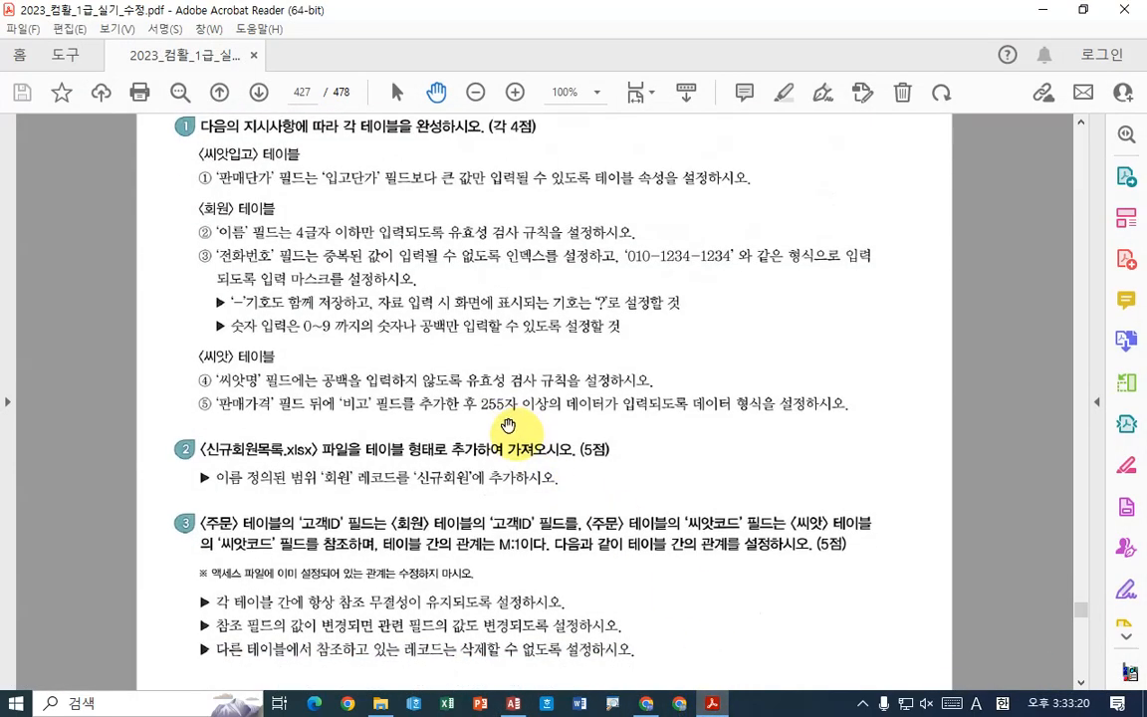
pyautogui.scroll(-1, 488, 413)
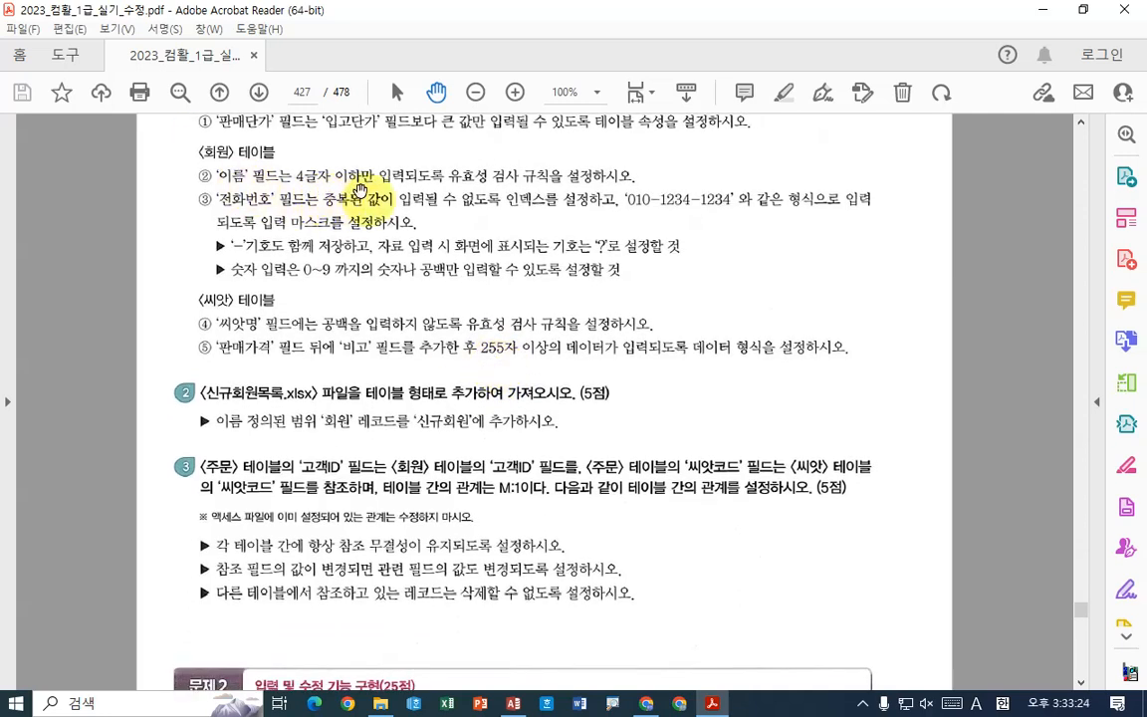
pyautogui.moveTo(321, 182); pyautogui.dragTo(384, 198)
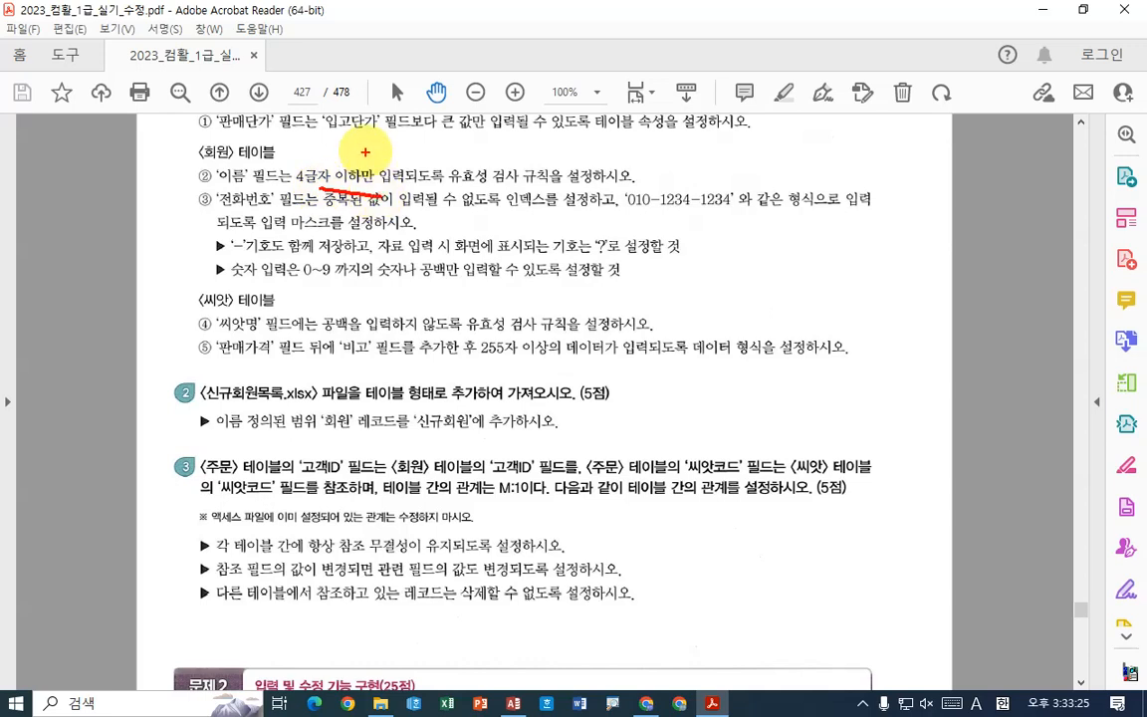
pyautogui.moveTo(358, 132)
pyautogui.mouseDown()
pyautogui.moveTo(369, 169)
pyautogui.moveTo(384, 149)
pyautogui.moveTo(409, 154)
pyautogui.mouseUp()
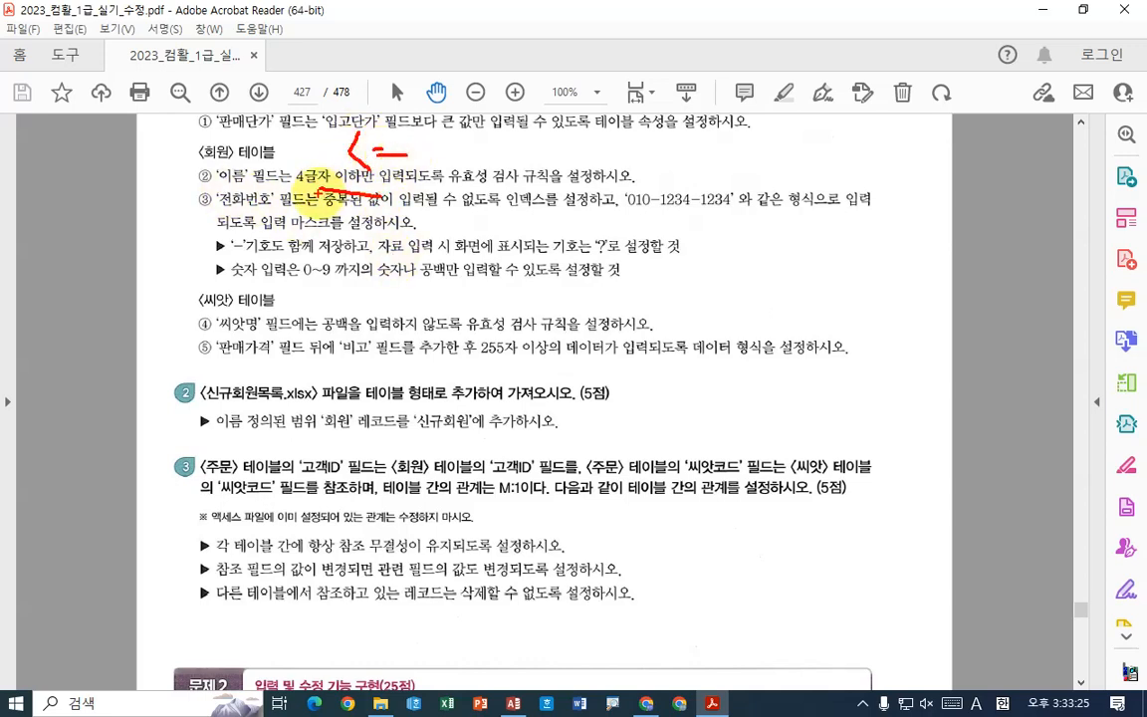
pyautogui.moveTo(450, 183); pyautogui.dragTo(533, 182)
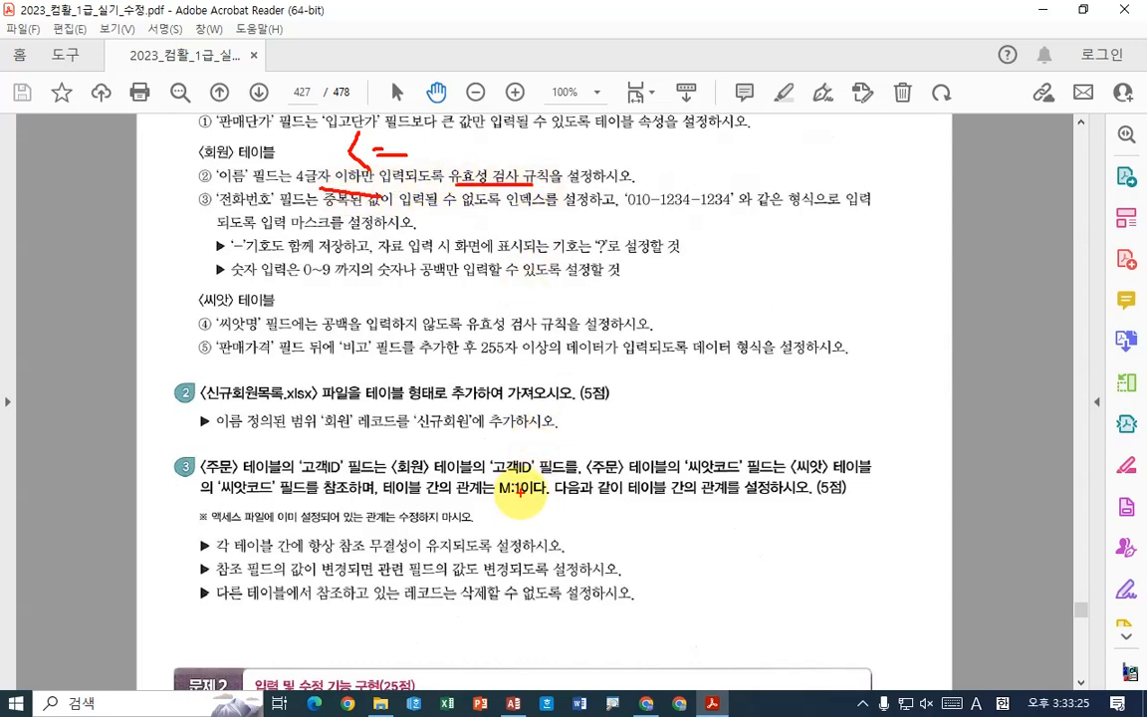
pyautogui.press('Escape')
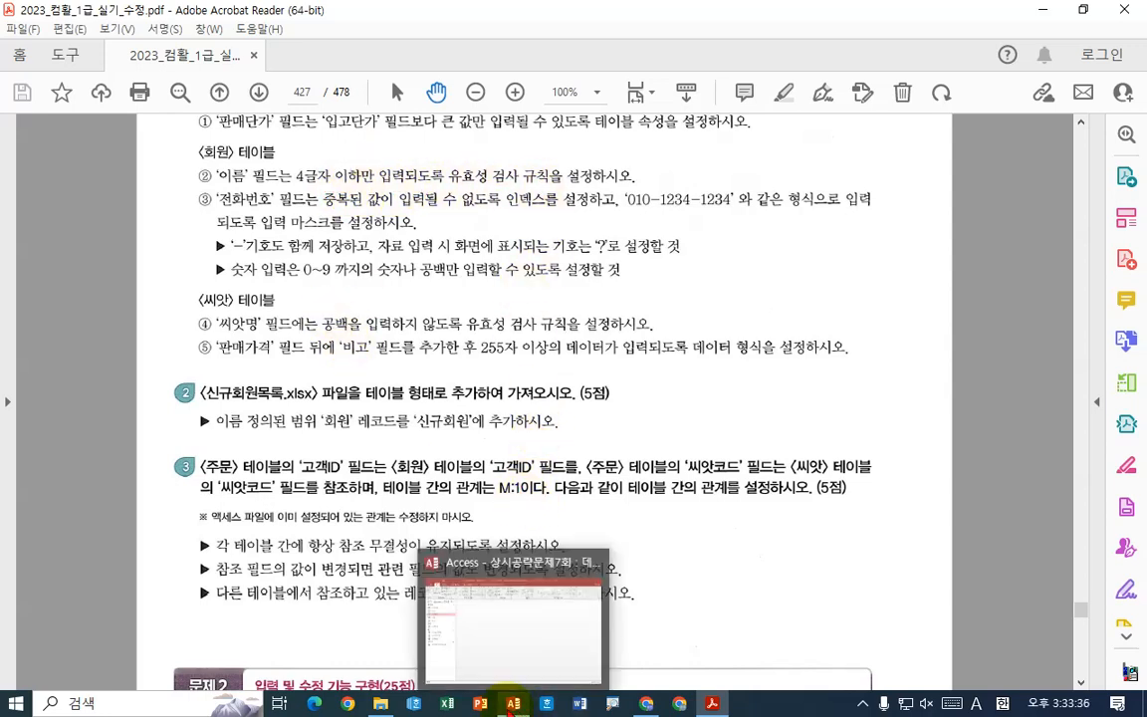
# Switch back to Access and open the 회원 table in Design view
pyautogui.click(460, 617)
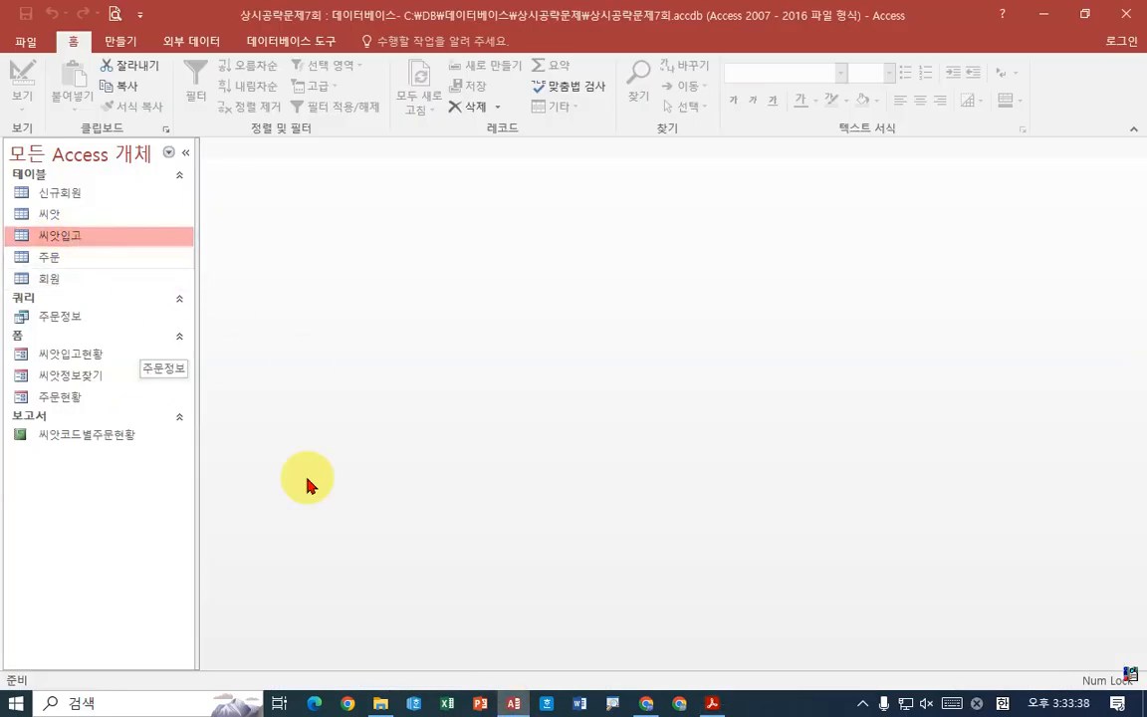
pyautogui.click(512, 703)
pyautogui.click(512, 703)
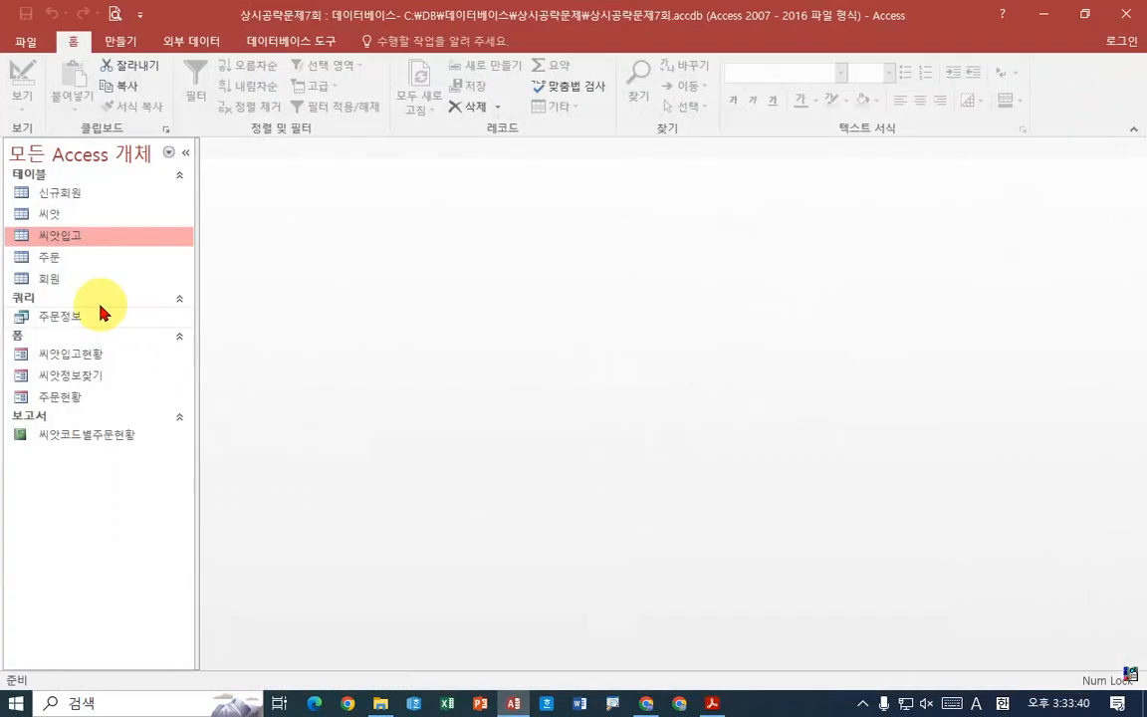
pyautogui.rightClick(72, 281)
pyautogui.click(119, 325)
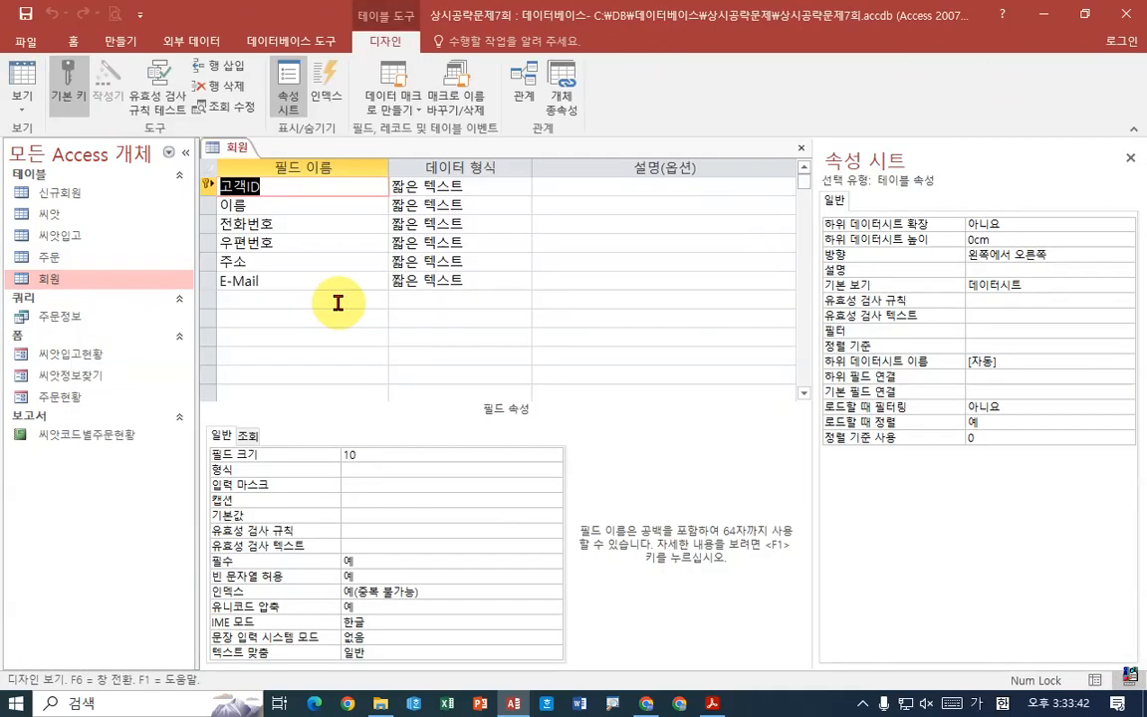
# Enter len(이름)<=4 as the validation rule of the 이름 field
pyautogui.click(246, 205)
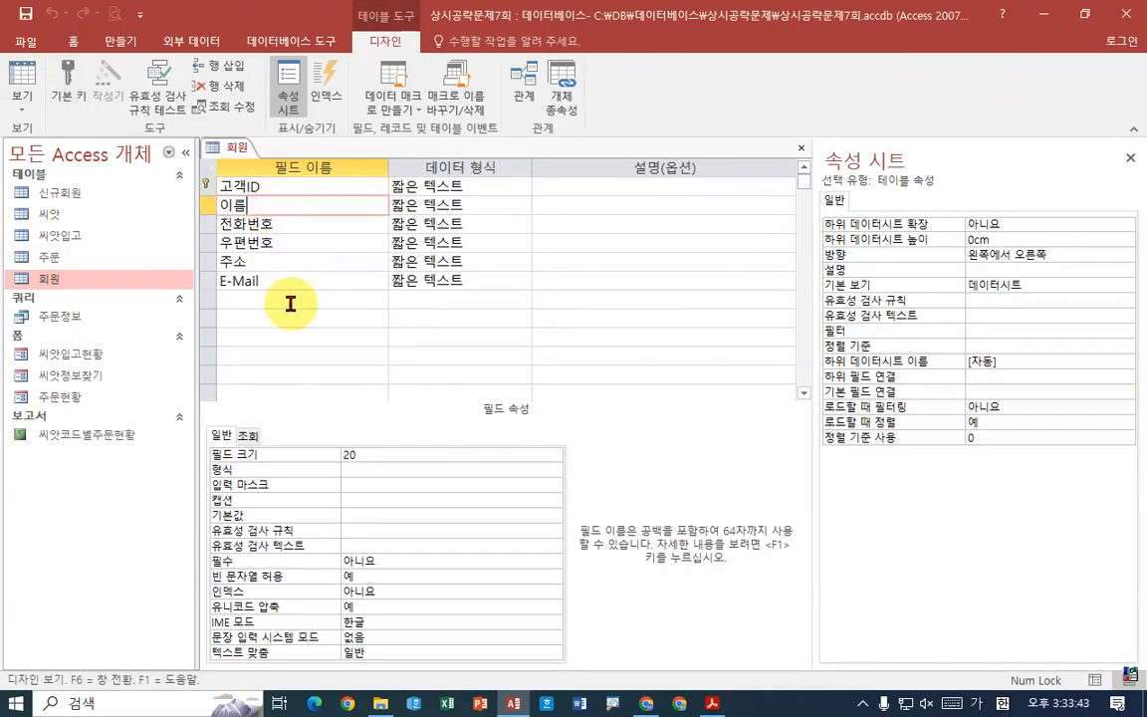
pyautogui.click(372, 530)
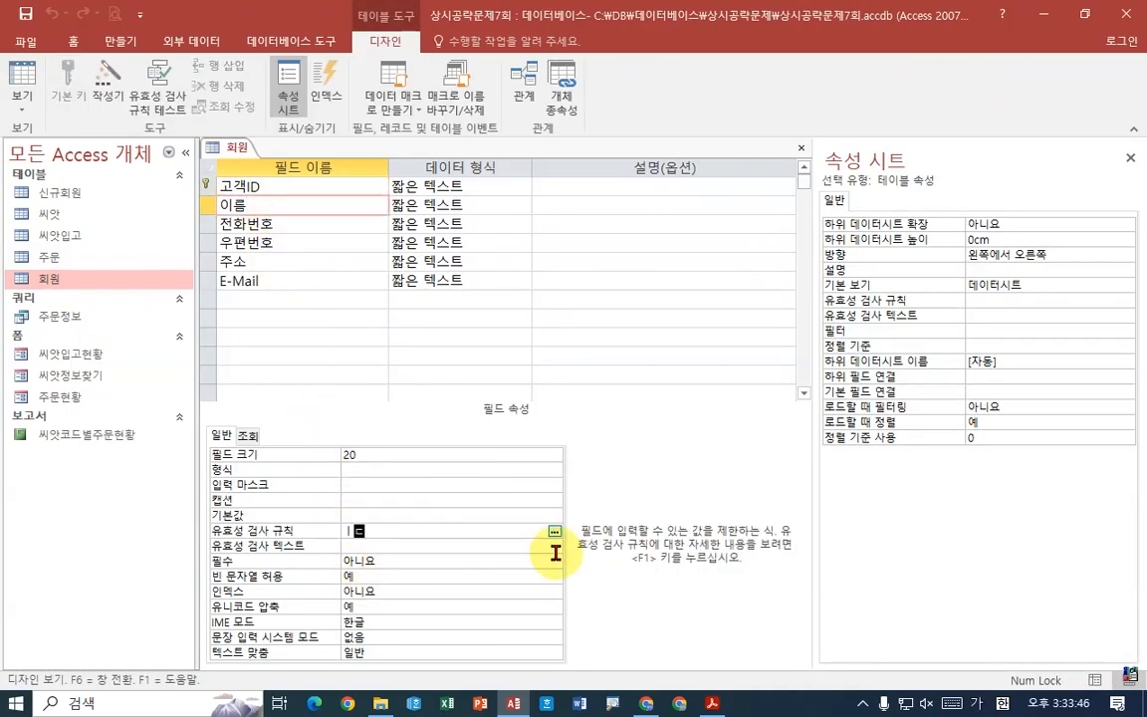
pyautogui.write('len')
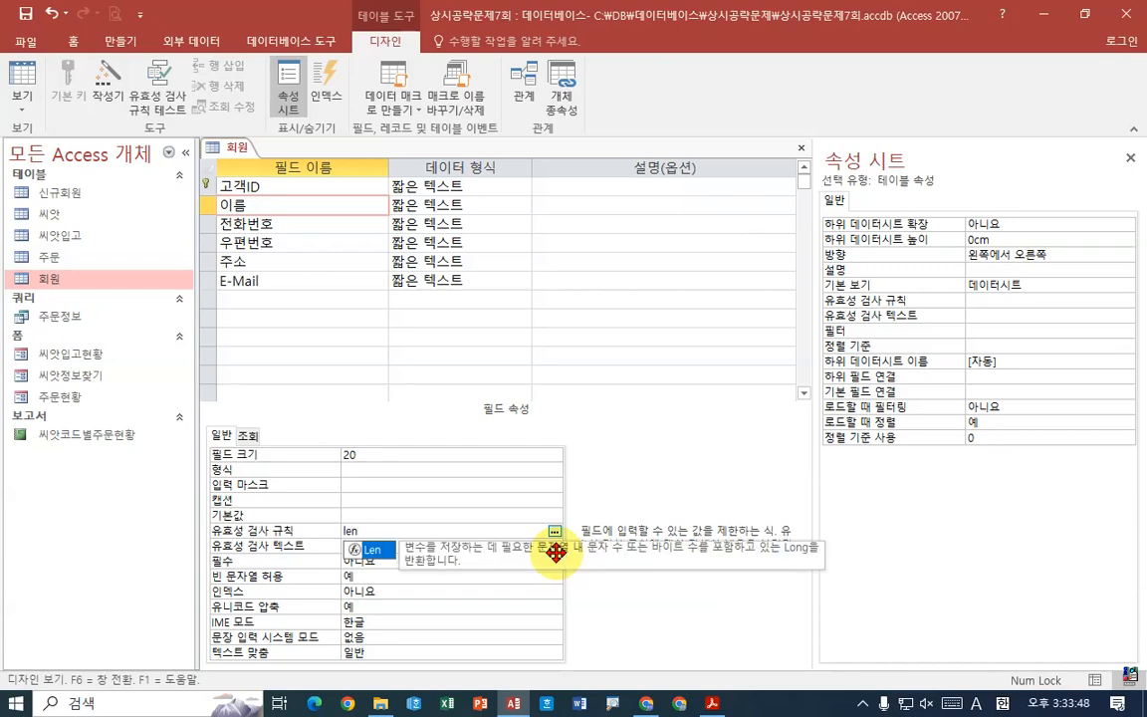
pyautogui.write('(이름')
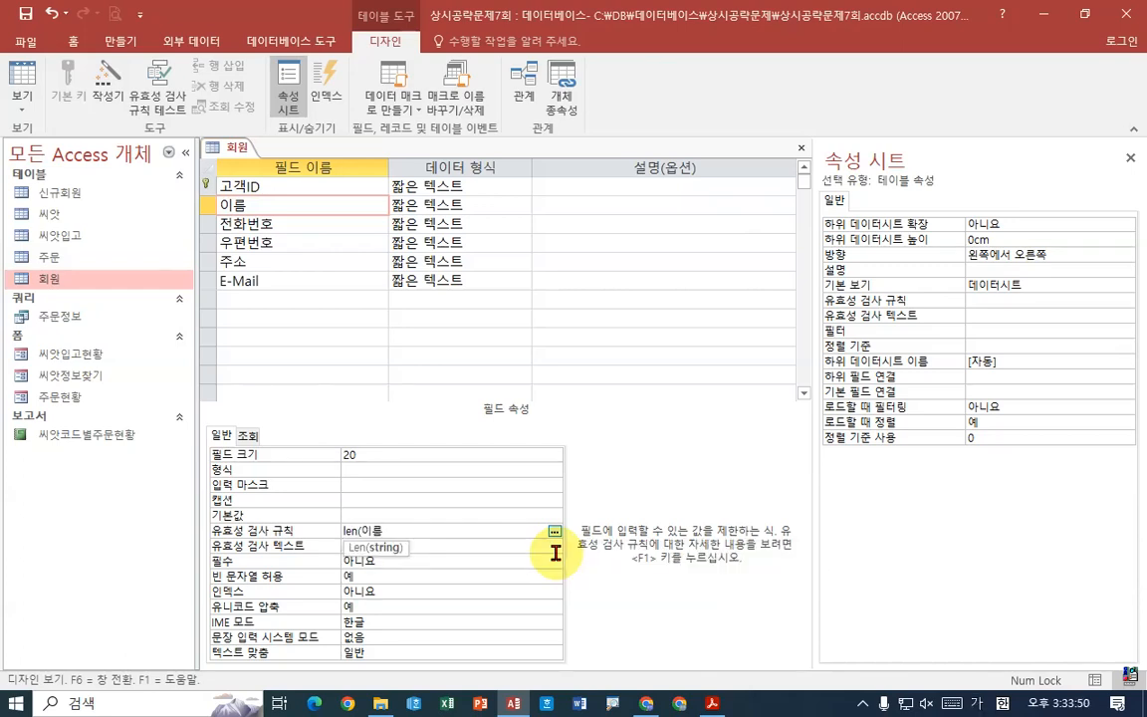
pyautogui.write(')<=4')
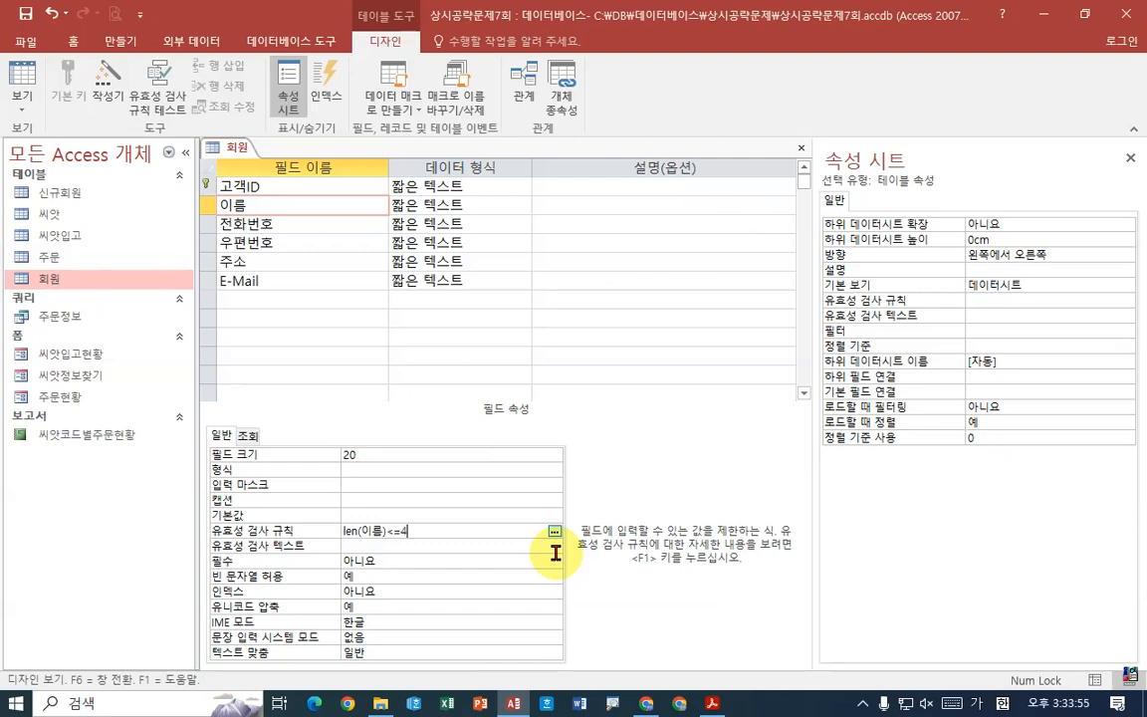
pyautogui.press('Return')
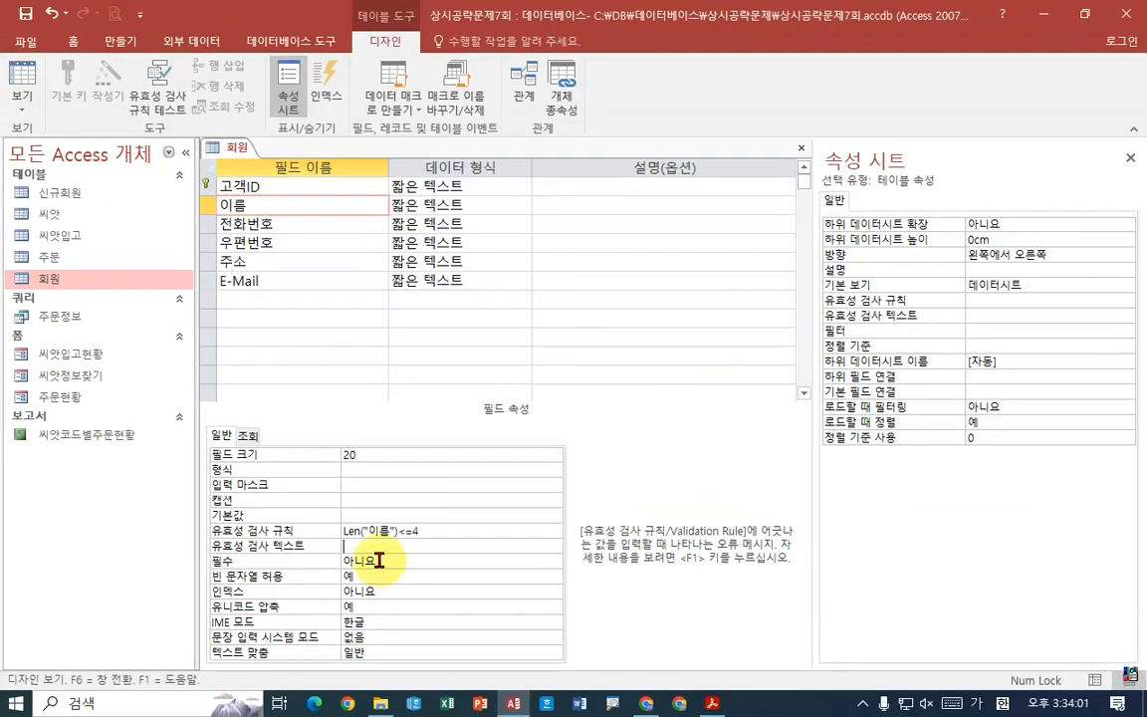
# Correct the 이름 field's validation rule to Len([이름])<=4, replacing the quotation marks with square brackets
pyautogui.click(342, 488)
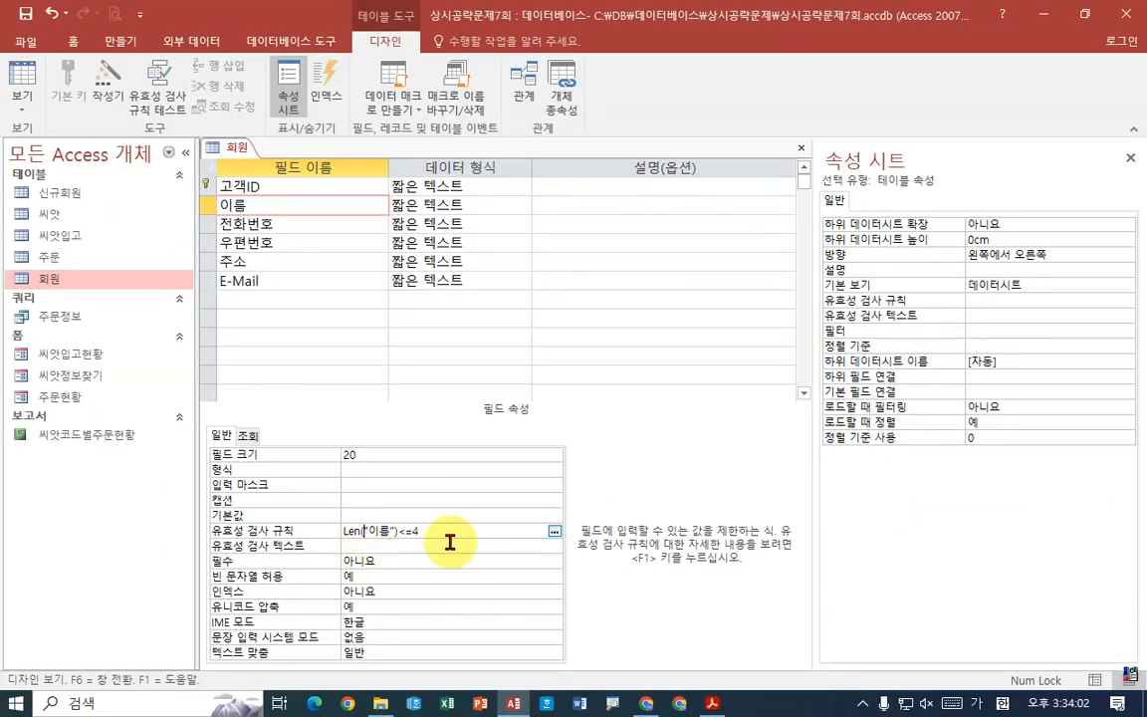
pyautogui.press('Right')
pyautogui.press('Right')
pyautogui.press('Return')
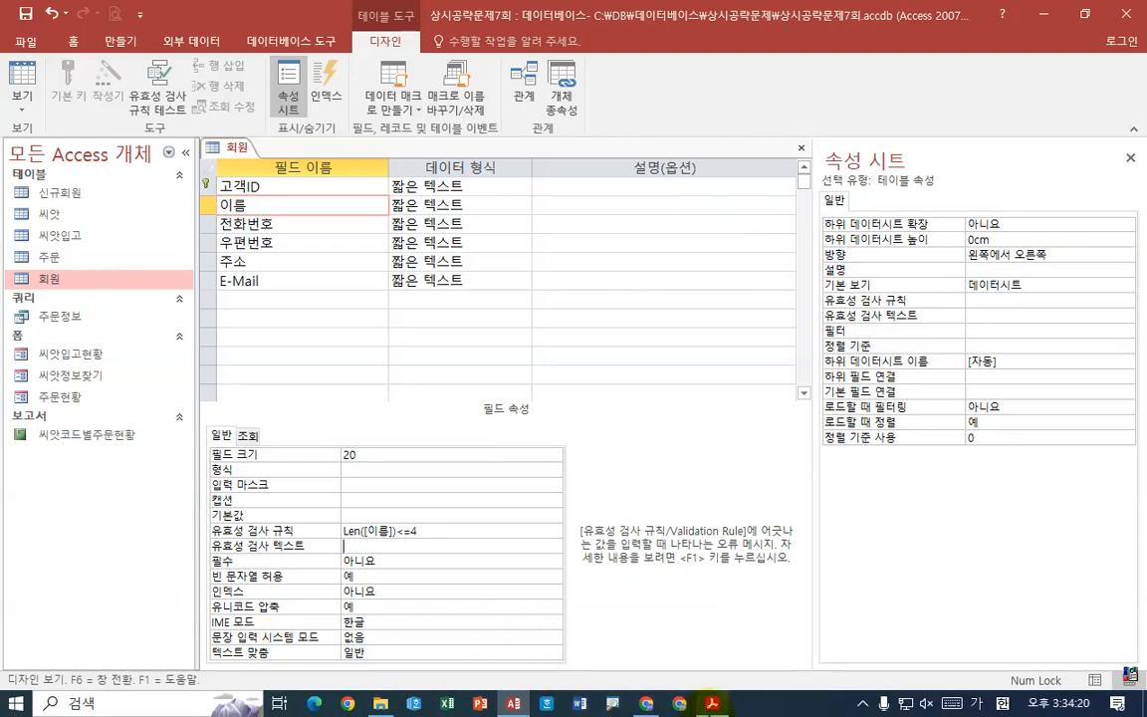
# Switch to the PDF in Acrobat Reader and examine the index requirement for the 전화번호 field of the 회원 table
pyautogui.click(712, 703)
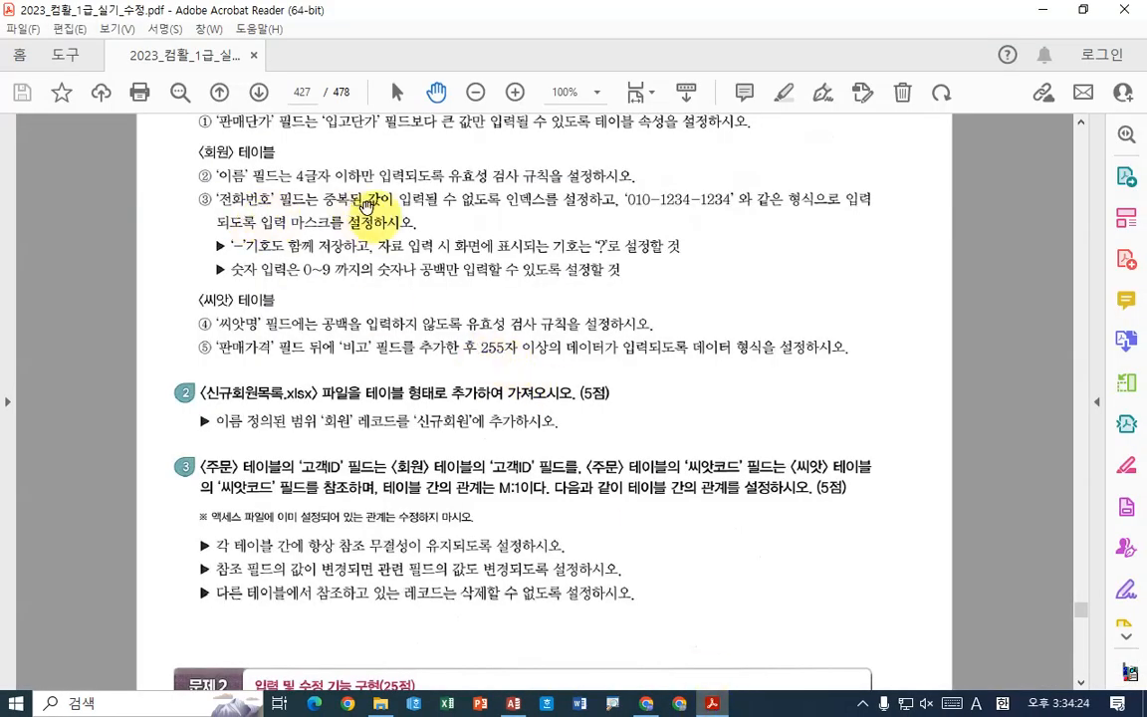
pyautogui.moveTo(326, 207); pyautogui.dragTo(568, 213)
pyautogui.moveTo(609, 175); pyautogui.dragTo(595, 208)
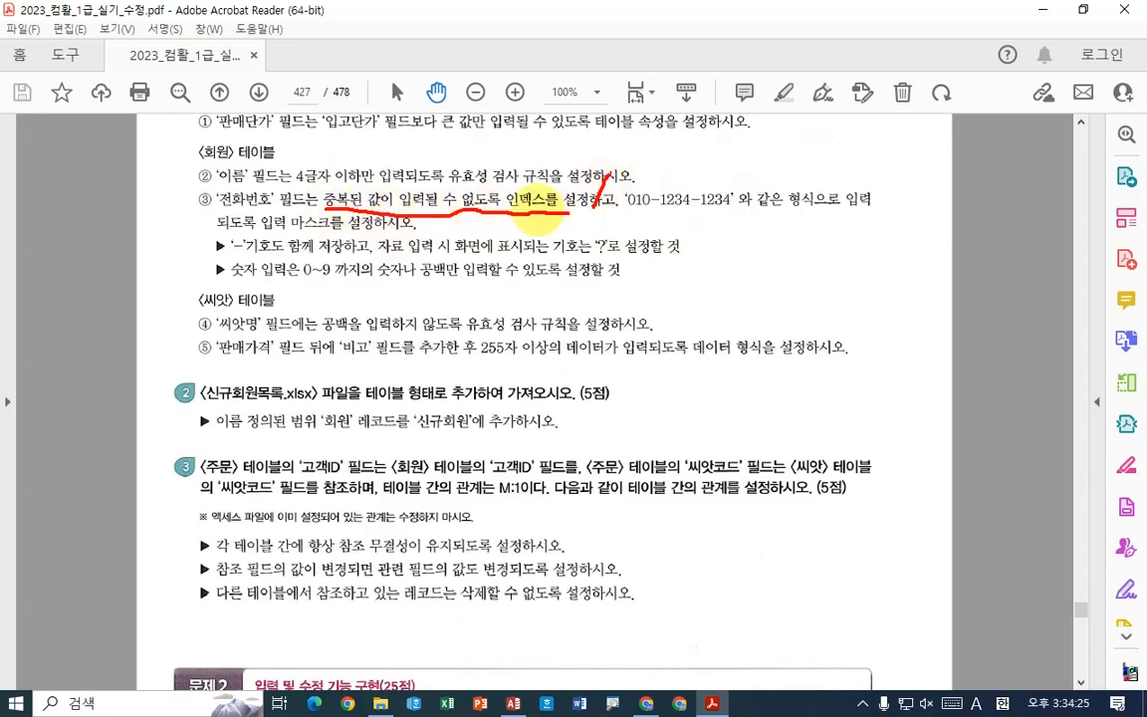
pyautogui.moveTo(250, 213)
pyautogui.mouseDown()
pyautogui.moveTo(512, 211)
pyautogui.moveTo(494, 178)
pyautogui.moveTo(543, 199)
pyautogui.mouseUp()
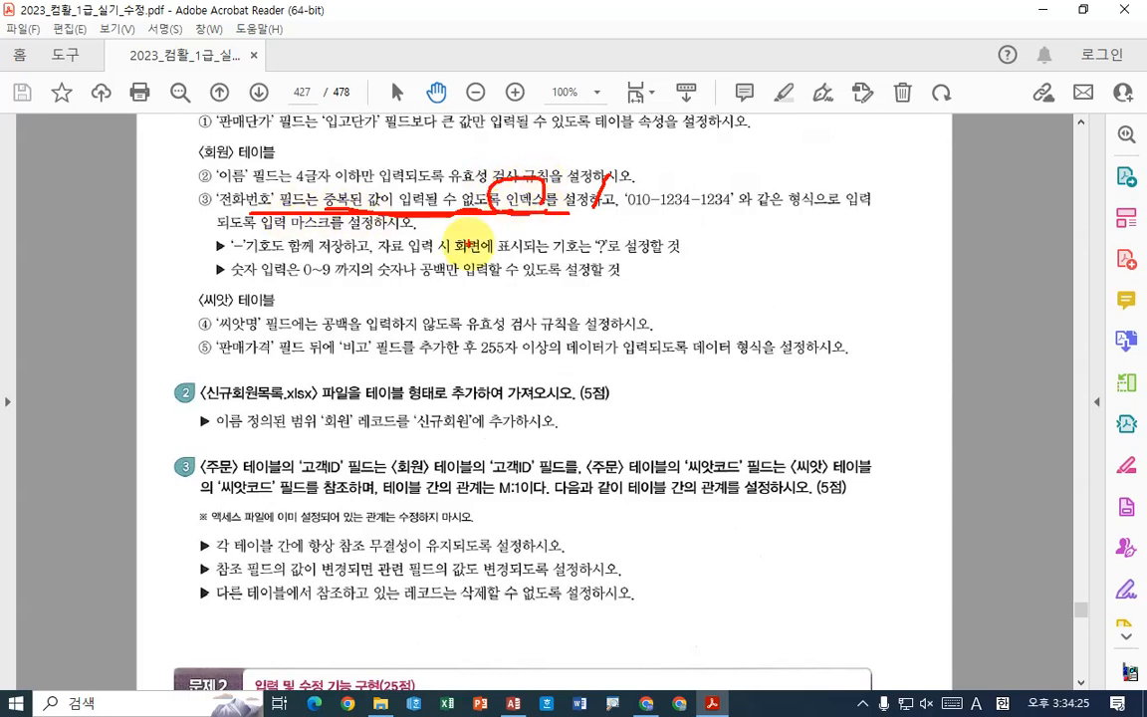
pyautogui.press('Escape')
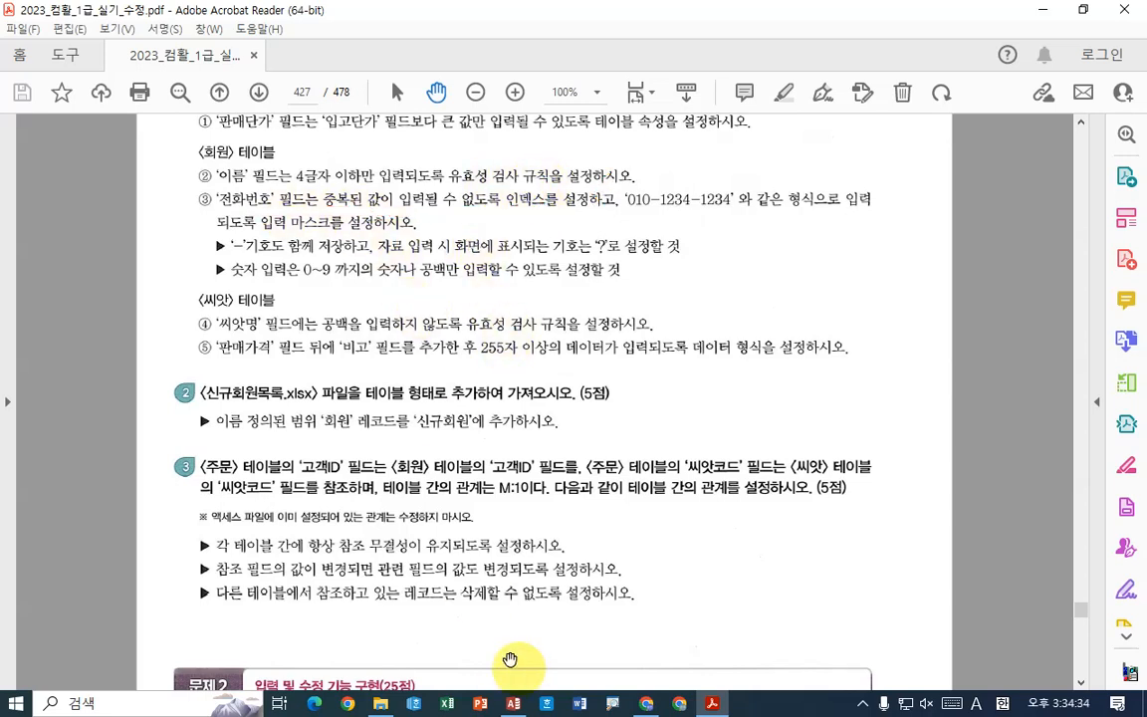
# Switch back to Access and set the 전화번호 field's index to 예(중복 불가능)
pyautogui.click(513, 703)
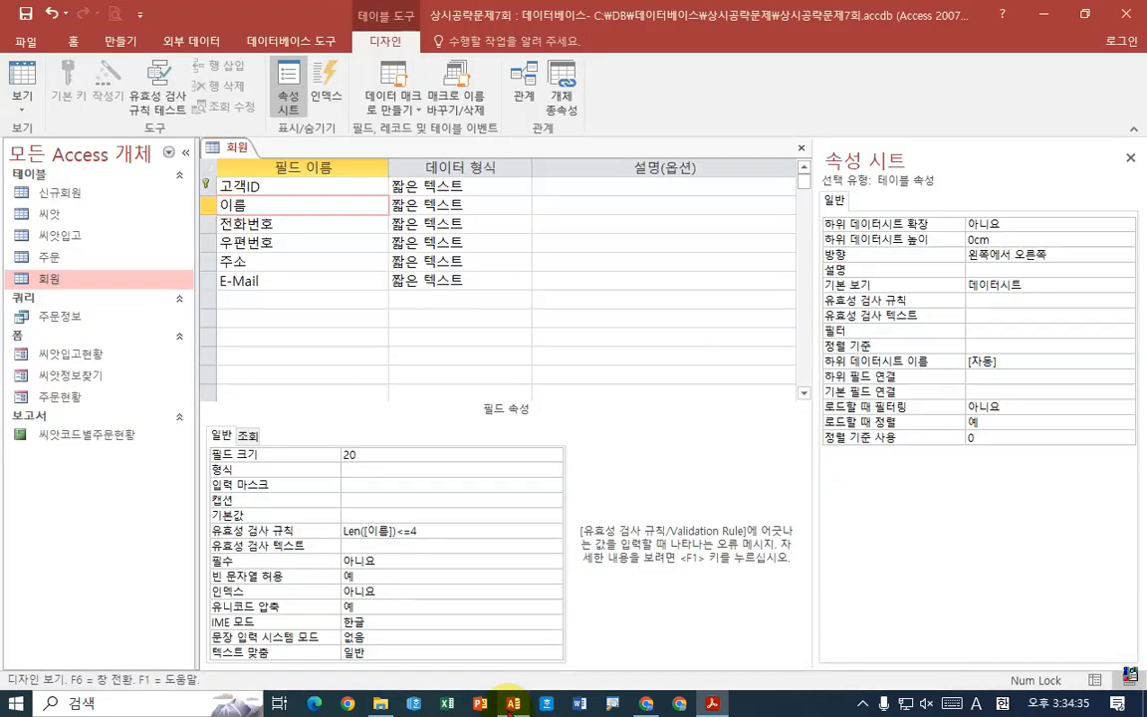
pyautogui.click(283, 223)
pyautogui.click(417, 593)
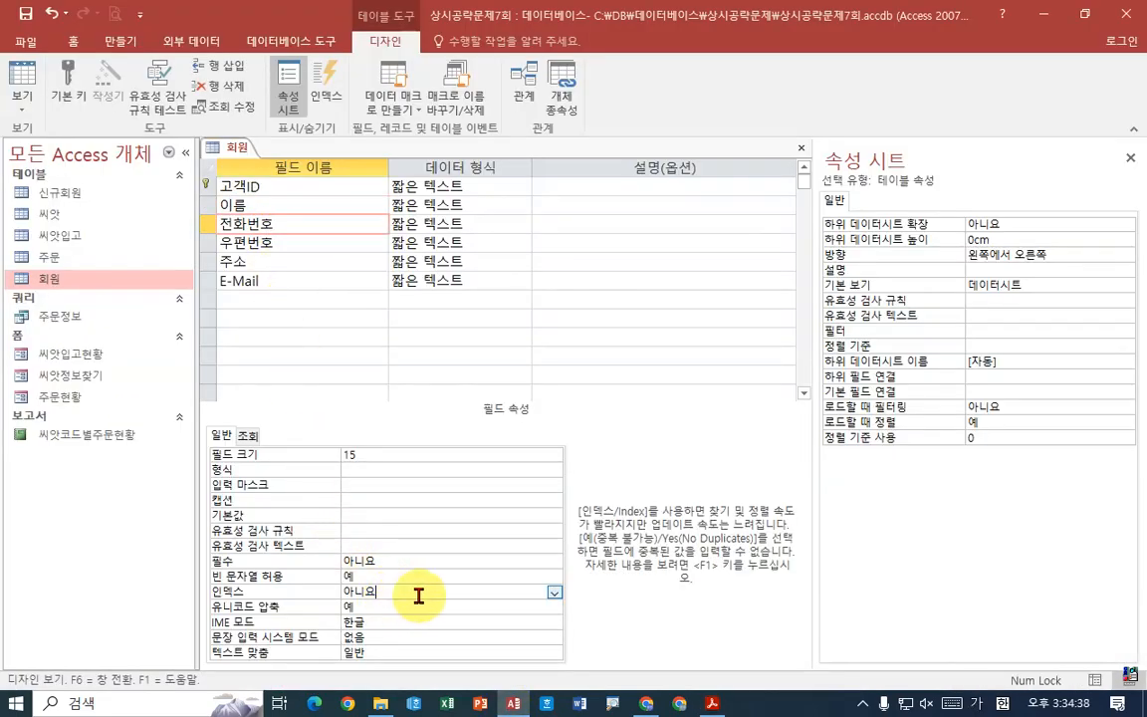
pyautogui.click(555, 595)
pyautogui.click(403, 636)
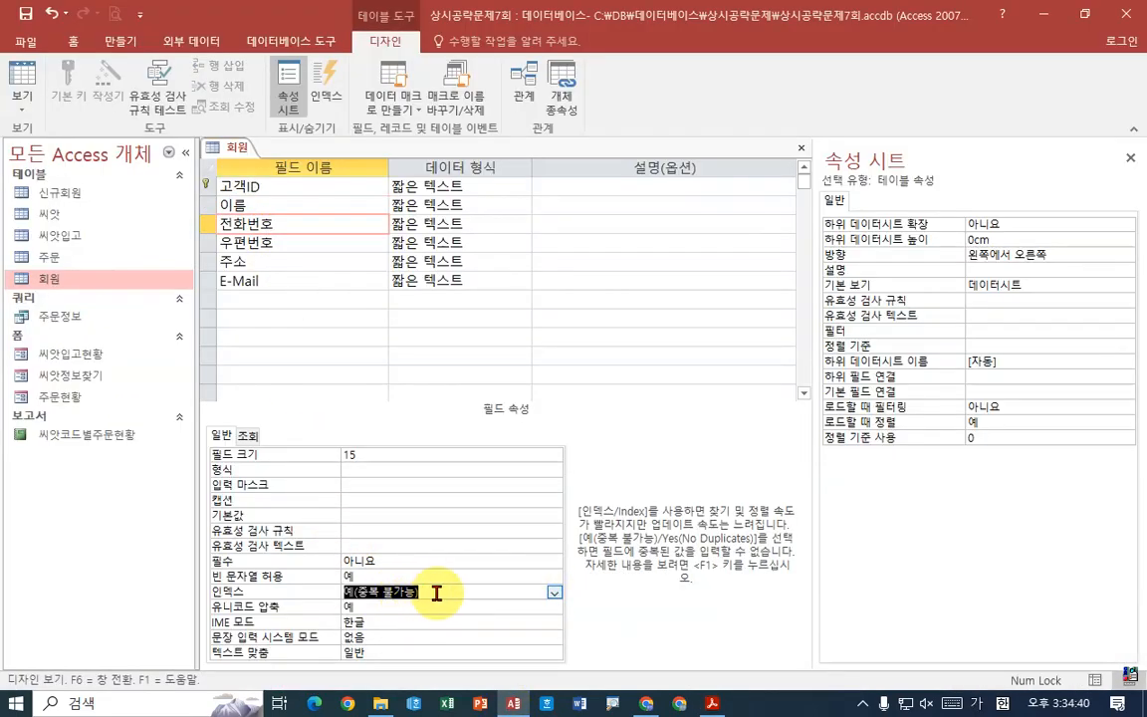
pyautogui.click(457, 589)
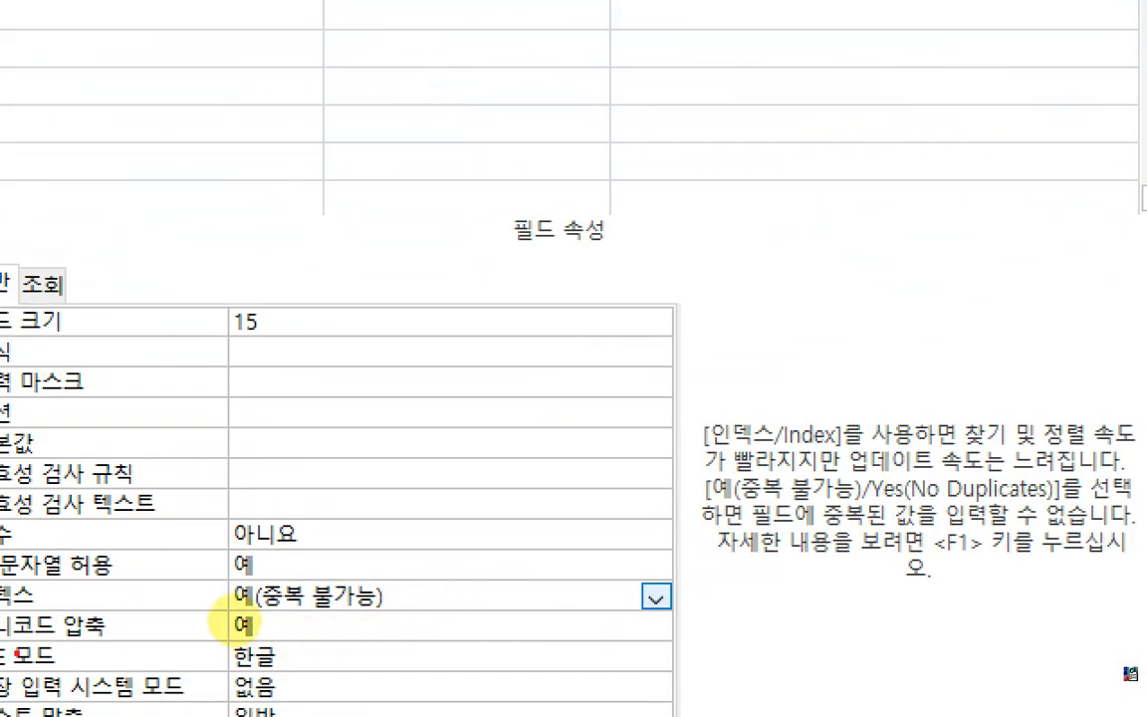
pyautogui.moveTo(249, 598)
pyautogui.mouseDown()
pyautogui.moveTo(432, 605)
pyautogui.moveTo(455, 580)
pyautogui.mouseUp()
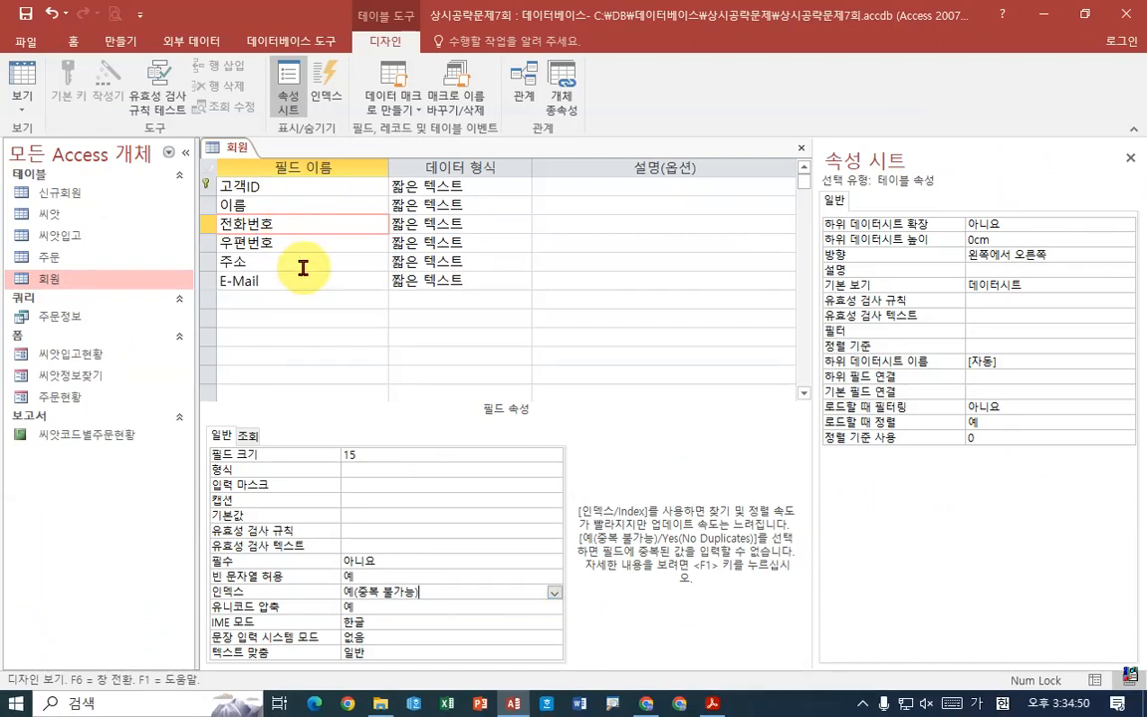
# Switch to the PDF in Acrobat Reader and examine the 전화번호 input mask requirements on number format, hyphen storage, placeholder symbol and allowed characters
pyautogui.click(713, 702)
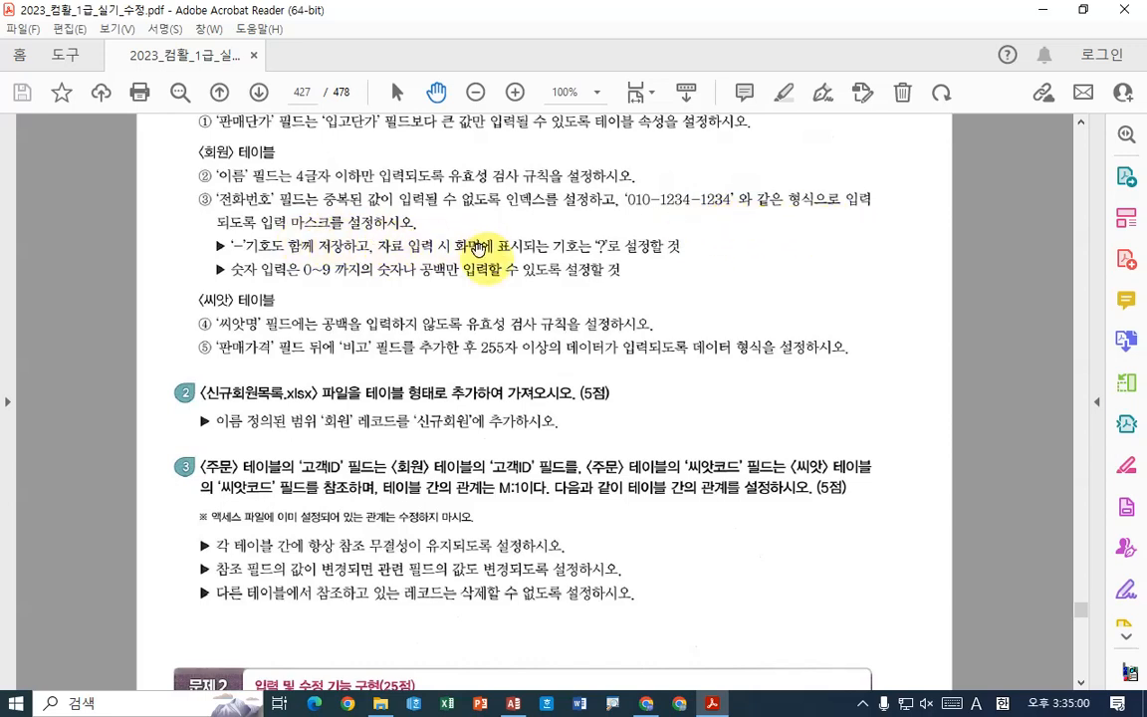
pyautogui.hotkey('ctrl', '2')
pyautogui.moveTo(256, 256)
pyautogui.mouseDown()
pyautogui.moveTo(245, 236)
pyautogui.moveTo(242, 263)
pyautogui.mouseUp()
pyautogui.click(654, 210)
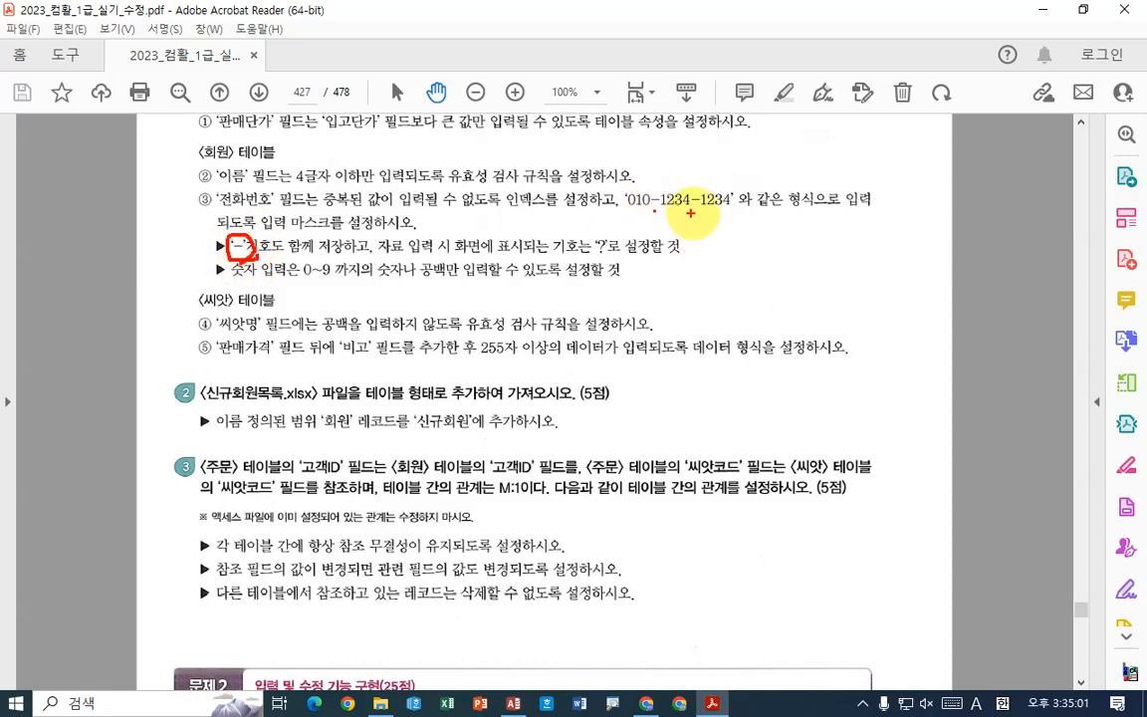
pyautogui.click(697, 212)
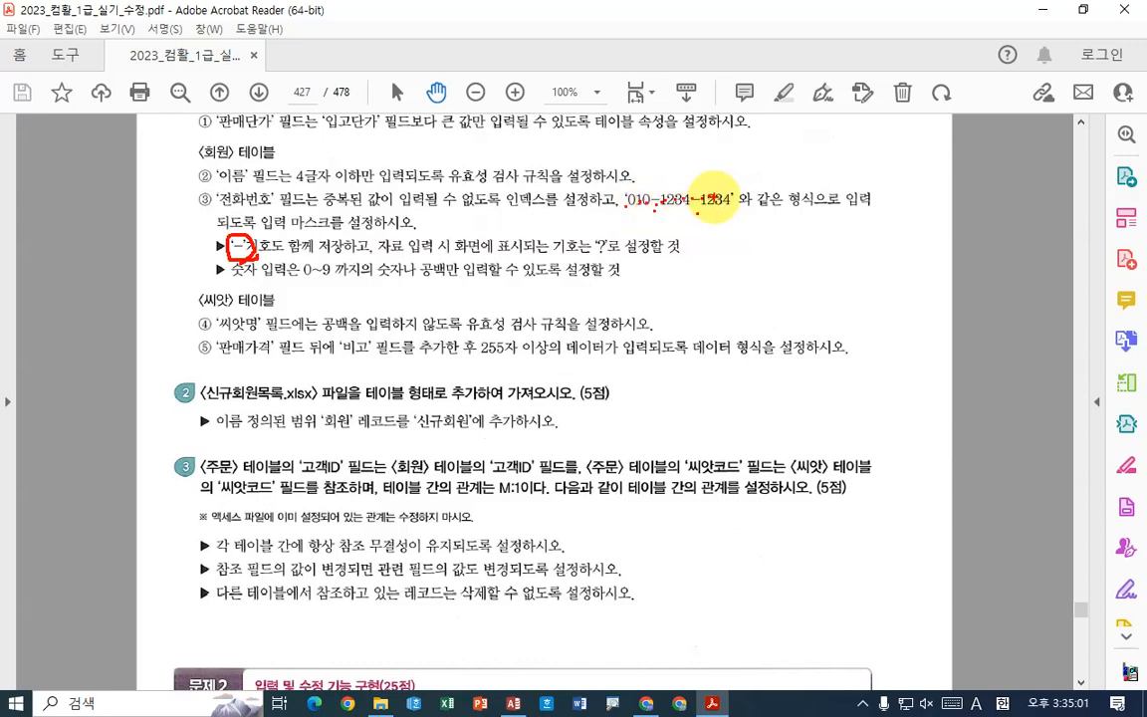
pyautogui.moveTo(733, 236); pyautogui.dragTo(736, 264)
pyautogui.moveTo(761, 243)
pyautogui.mouseDown()
pyautogui.moveTo(771, 243)
pyautogui.moveTo(750, 260)
pyautogui.moveTo(846, 275)
pyautogui.mouseUp()
pyautogui.moveTo(858, 261); pyautogui.dragTo(858, 274)
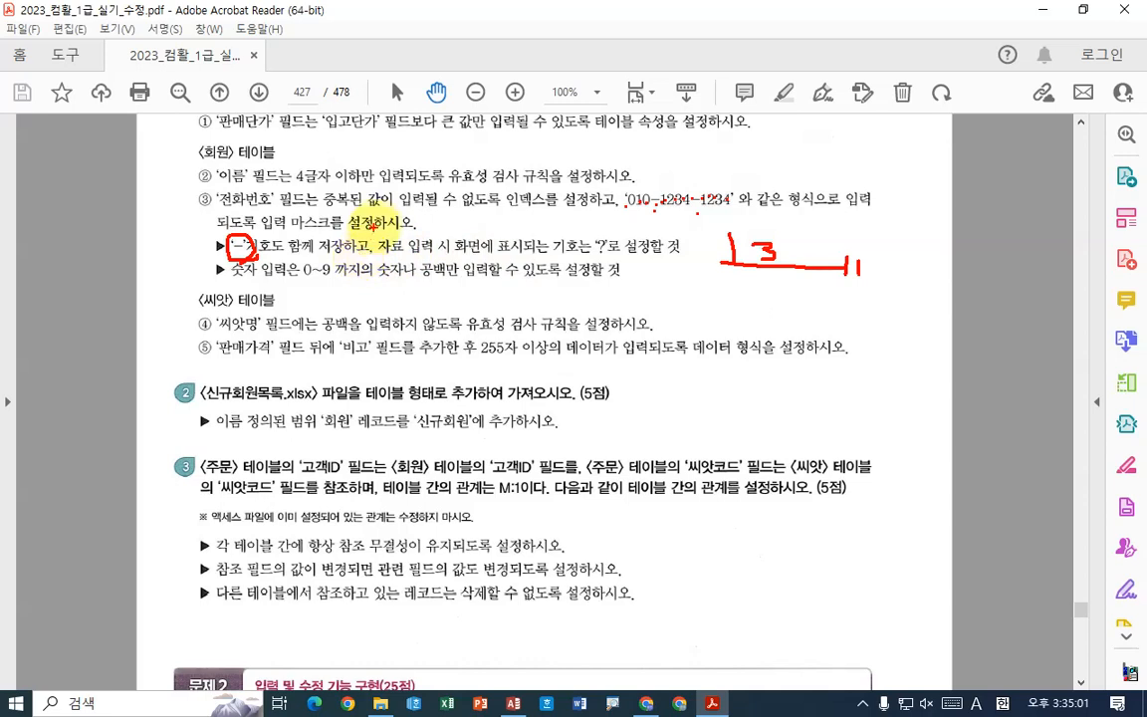
pyautogui.moveTo(380, 222); pyautogui.dragTo(371, 247)
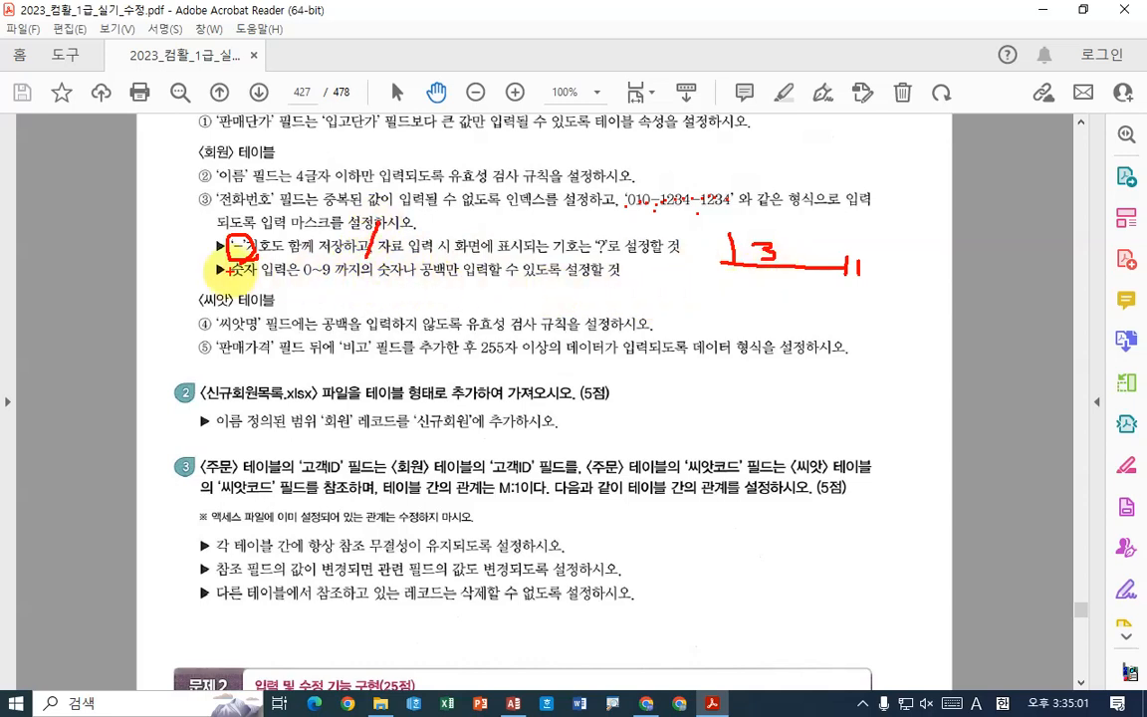
pyautogui.moveTo(233, 282); pyautogui.dragTo(448, 285)
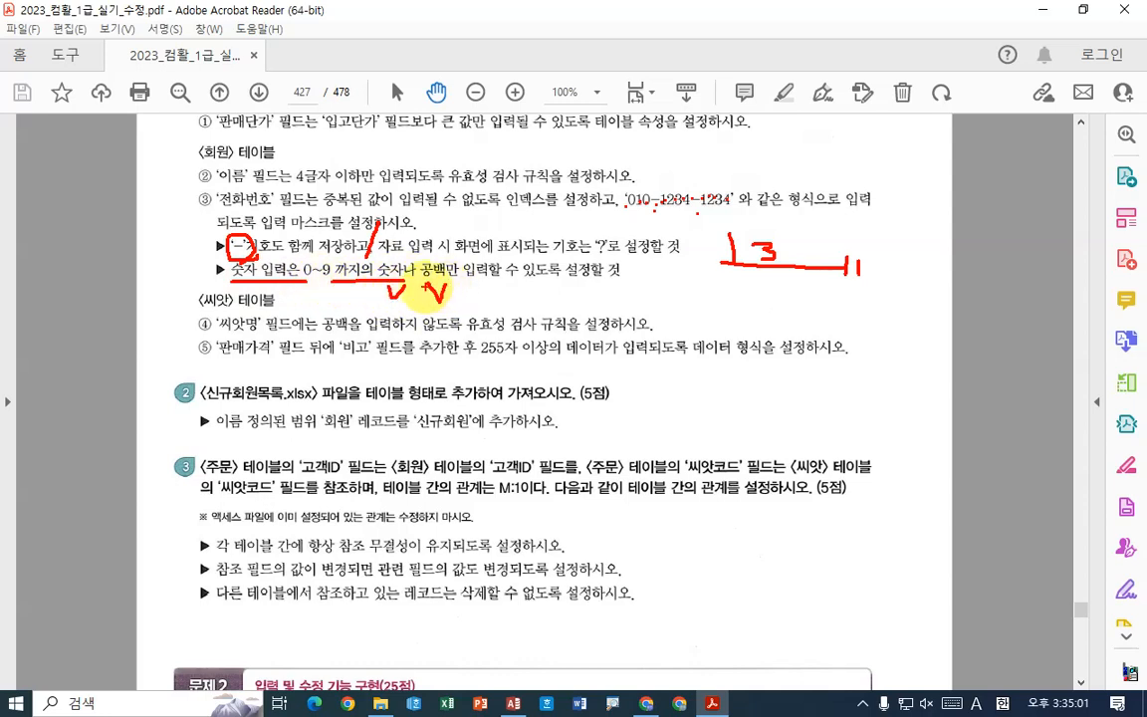
pyautogui.moveTo(435, 289)
pyautogui.mouseDown()
pyautogui.moveTo(433, 251)
pyautogui.moveTo(418, 279)
pyautogui.moveTo(465, 264)
pyautogui.mouseUp()
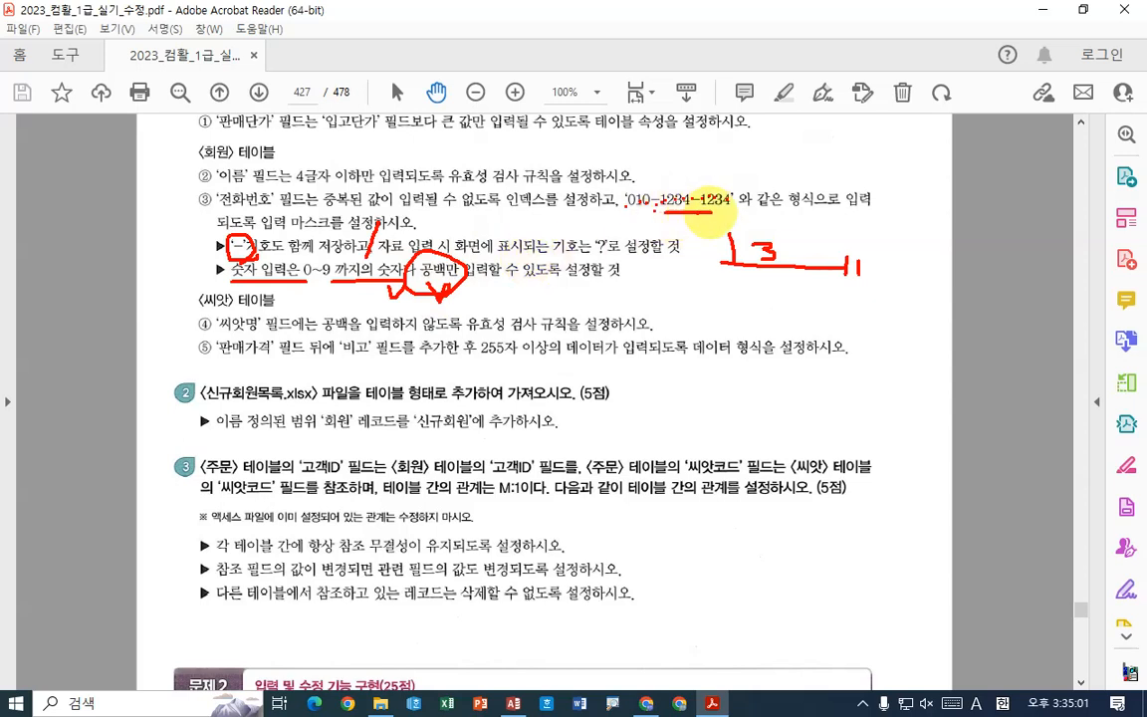
pyautogui.moveTo(725, 212); pyautogui.dragTo(752, 212)
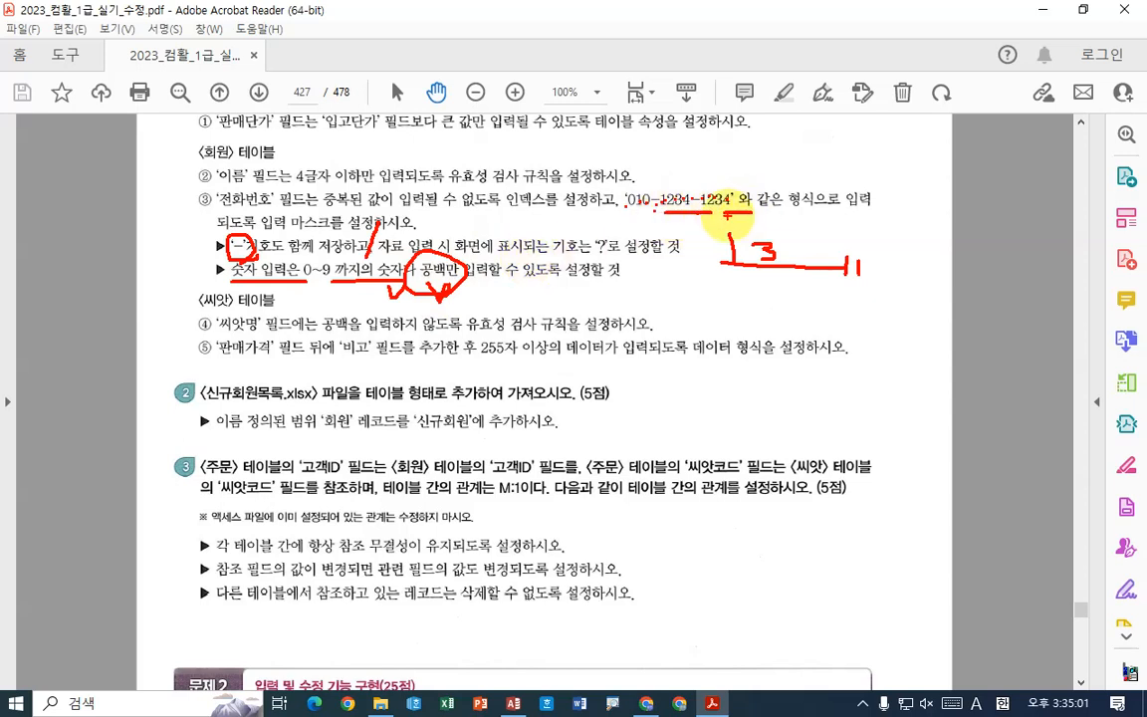
pyautogui.moveTo(655, 286)
pyautogui.mouseDown()
pyautogui.moveTo(682, 309)
pyautogui.moveTo(701, 288)
pyautogui.mouseUp()
pyautogui.moveTo(715, 297)
pyautogui.mouseDown()
pyautogui.moveTo(762, 296)
pyautogui.moveTo(787, 319)
pyautogui.moveTo(1022, 316)
pyautogui.mouseUp()
pyautogui.moveTo(1018, 296); pyautogui.dragTo(1008, 347)
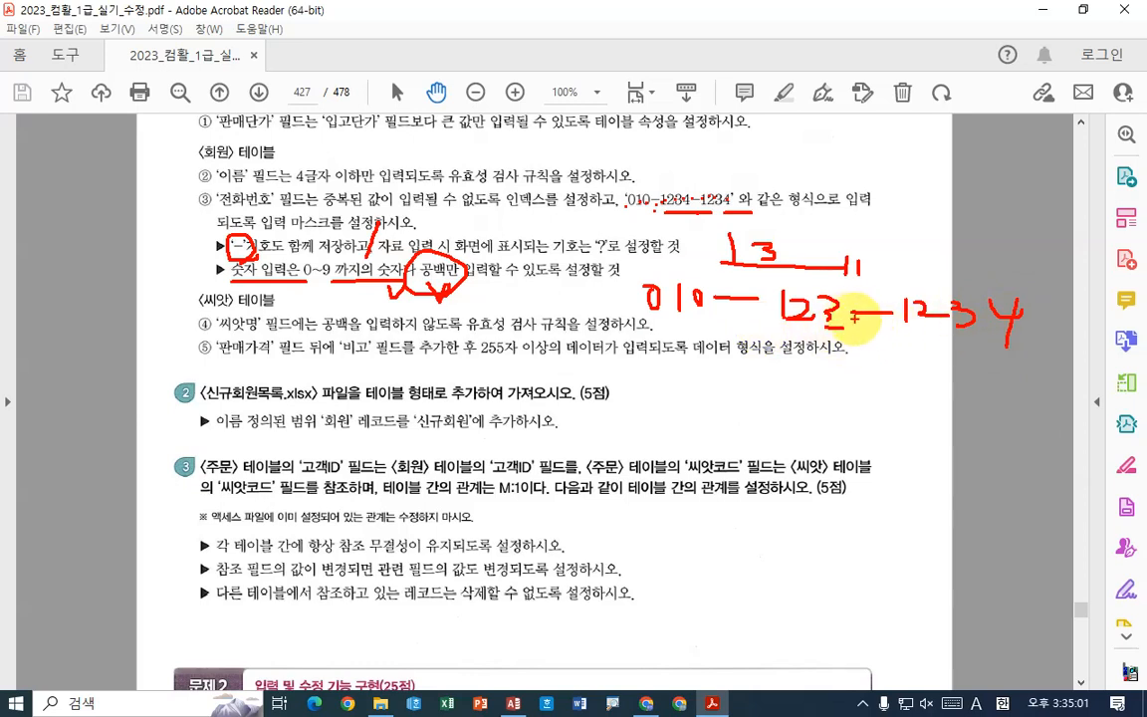
pyautogui.moveTo(410, 293); pyautogui.dragTo(497, 292)
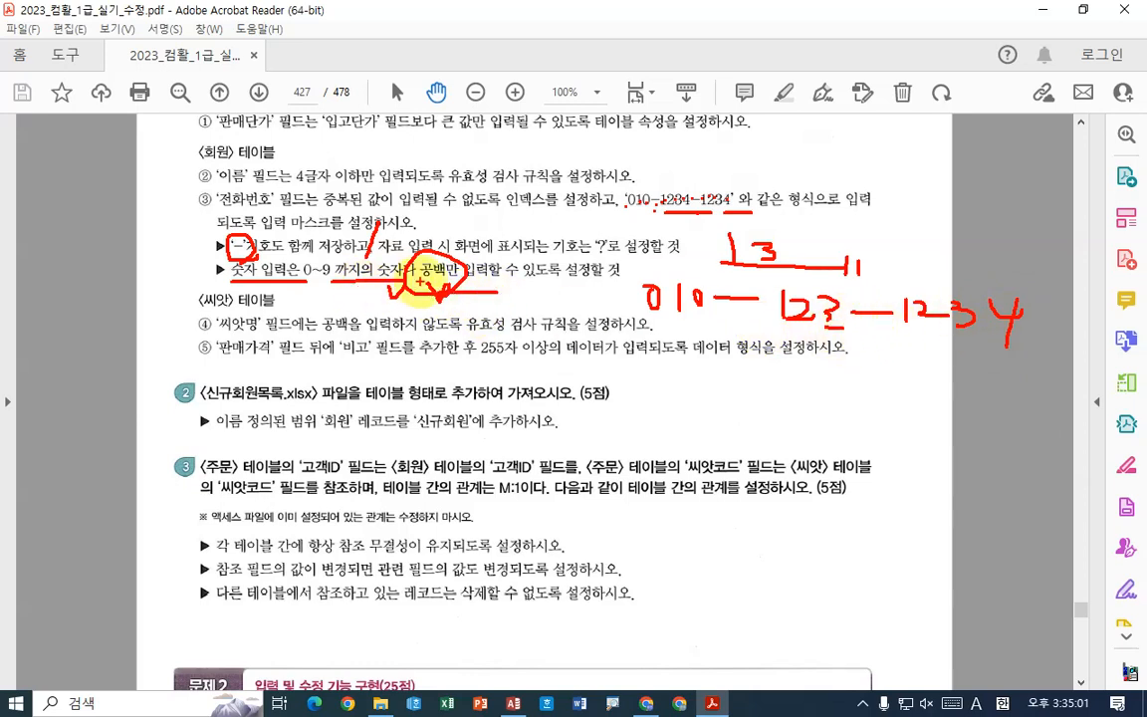
pyautogui.moveTo(662, 138)
pyautogui.mouseDown()
pyautogui.moveTo(652, 171)
pyautogui.moveTo(702, 160)
pyautogui.moveTo(694, 176)
pyautogui.moveTo(727, 177)
pyautogui.moveTo(840, 157)
pyautogui.moveTo(870, 120)
pyautogui.moveTo(902, 140)
pyautogui.moveTo(947, 123)
pyautogui.moveTo(925, 204)
pyautogui.mouseUp()
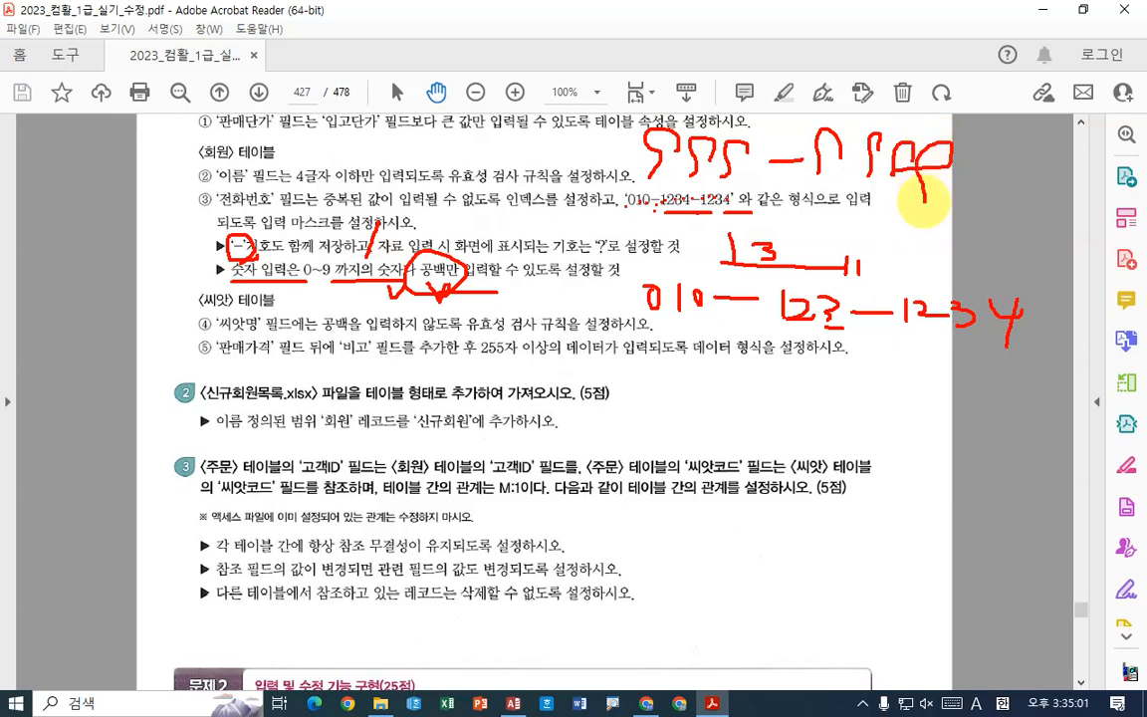
pyautogui.moveTo(973, 174)
pyautogui.mouseDown()
pyautogui.moveTo(1013, 175)
pyautogui.moveTo(1014, 207)
pyautogui.mouseUp()
pyautogui.moveTo(1061, 154)
pyautogui.mouseDown()
pyautogui.moveTo(1038, 180)
pyautogui.moveTo(1058, 190)
pyautogui.mouseUp()
pyautogui.moveTo(1099, 177)
pyautogui.mouseDown()
pyautogui.moveTo(1090, 155)
pyautogui.moveTo(1081, 214)
pyautogui.moveTo(1116, 233)
pyautogui.mouseUp()
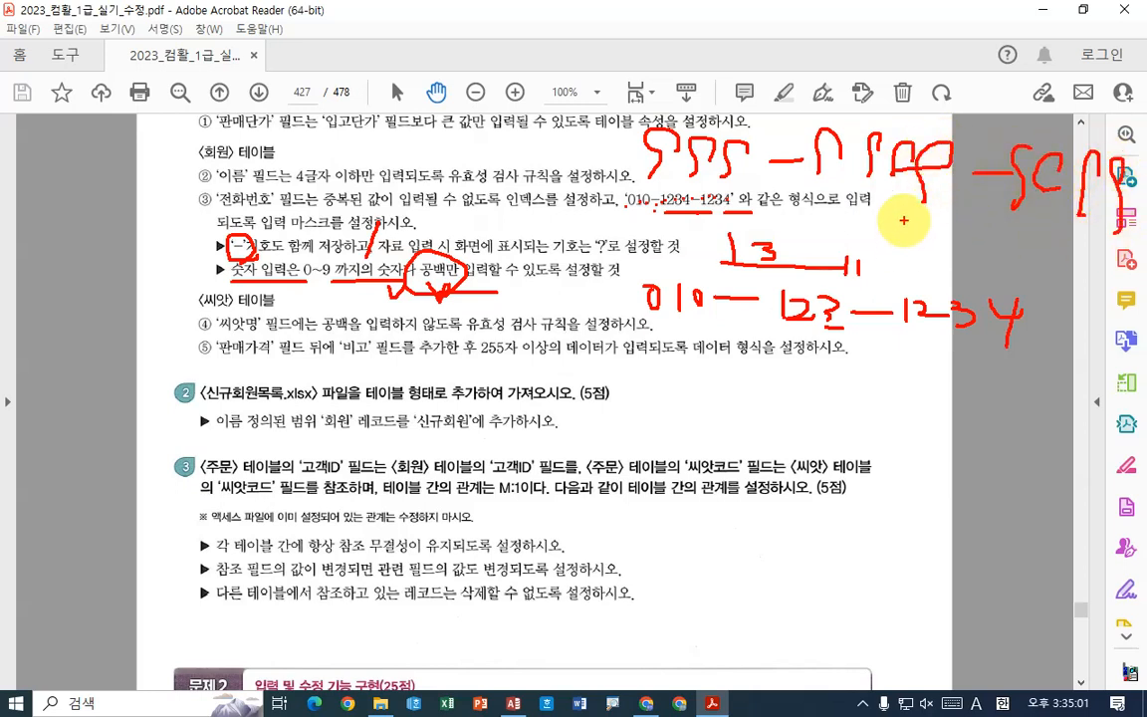
pyautogui.moveTo(917, 221); pyautogui.dragTo(917, 240)
pyautogui.moveTo(928, 251); pyautogui.dragTo(887, 283)
pyautogui.moveTo(255, 260); pyautogui.dragTo(225, 232)
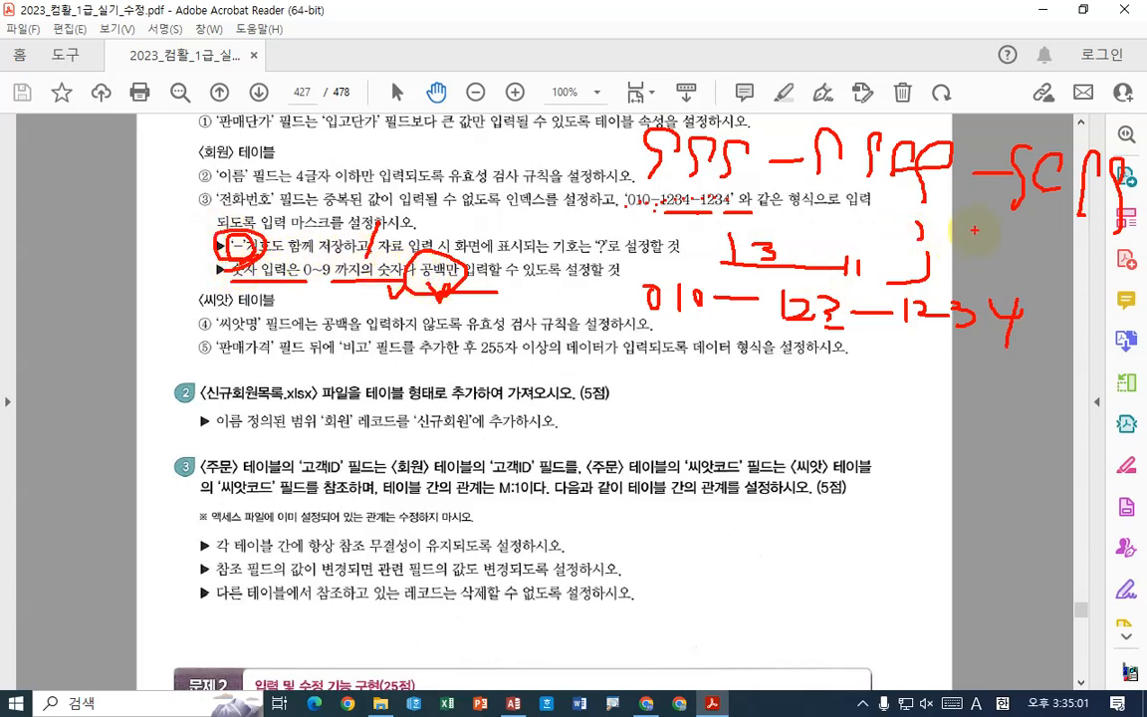
pyautogui.moveTo(974, 230)
pyautogui.mouseDown()
pyautogui.moveTo(958, 267)
pyautogui.moveTo(976, 232)
pyautogui.mouseUp()
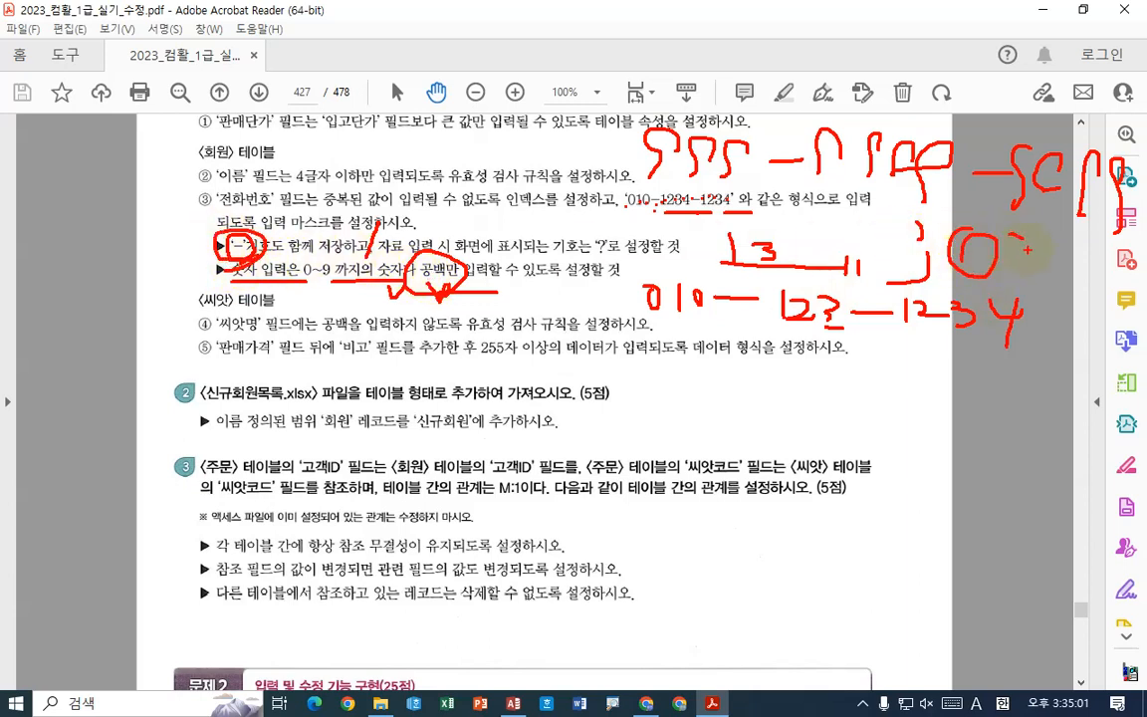
pyautogui.moveTo(596, 212); pyautogui.dragTo(607, 261)
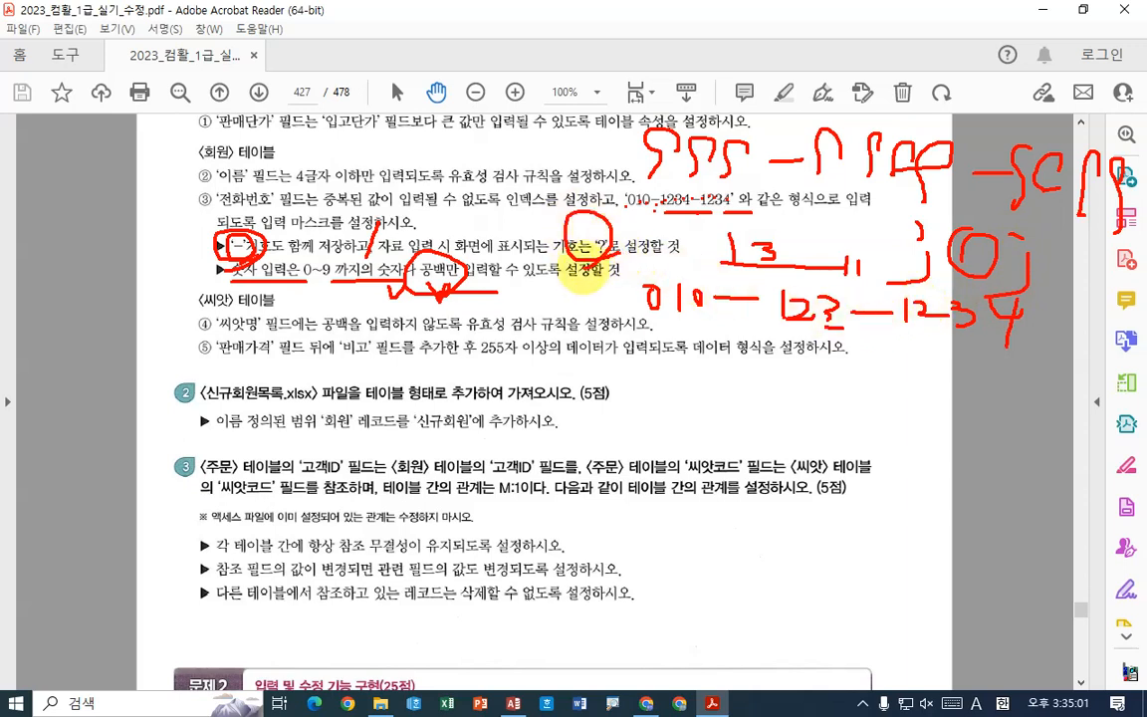
pyautogui.moveTo(1056, 237)
pyautogui.mouseDown()
pyautogui.moveTo(1062, 315)
pyautogui.moveTo(1088, 346)
pyautogui.moveTo(1078, 368)
pyautogui.moveTo(1053, 379)
pyautogui.mouseUp()
pyautogui.moveTo(1069, 337)
pyautogui.mouseDown()
pyautogui.moveTo(1068, 388)
pyautogui.moveTo(1104, 417)
pyautogui.mouseUp()
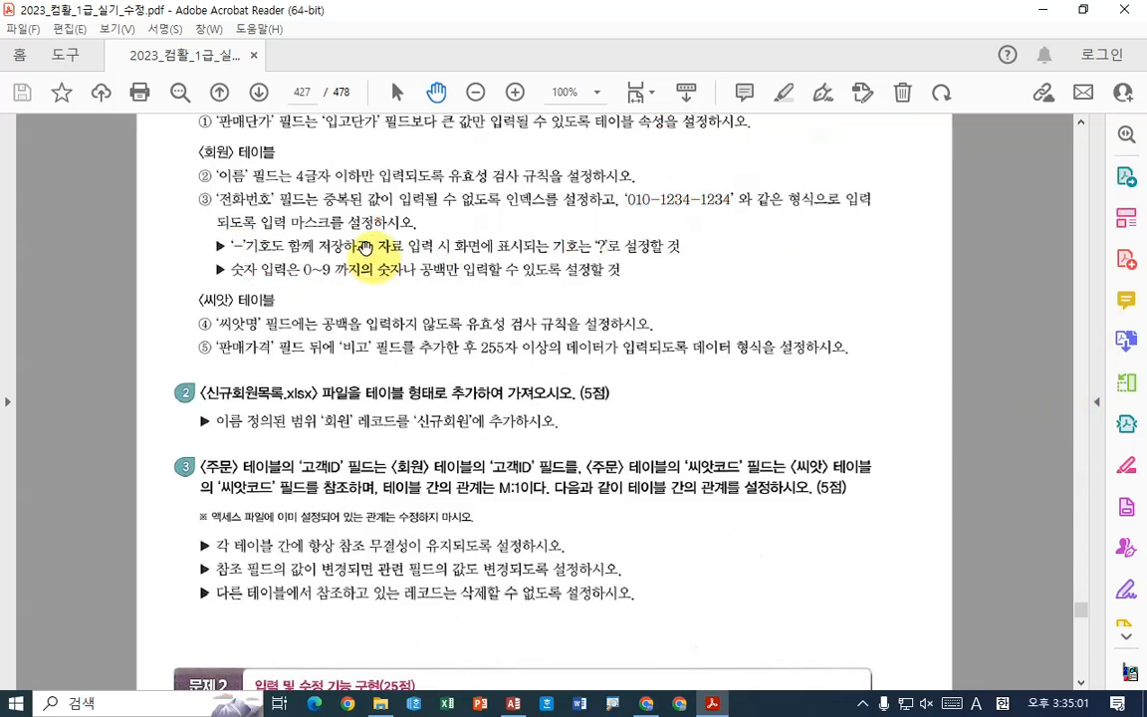
pyautogui.click(514, 702)
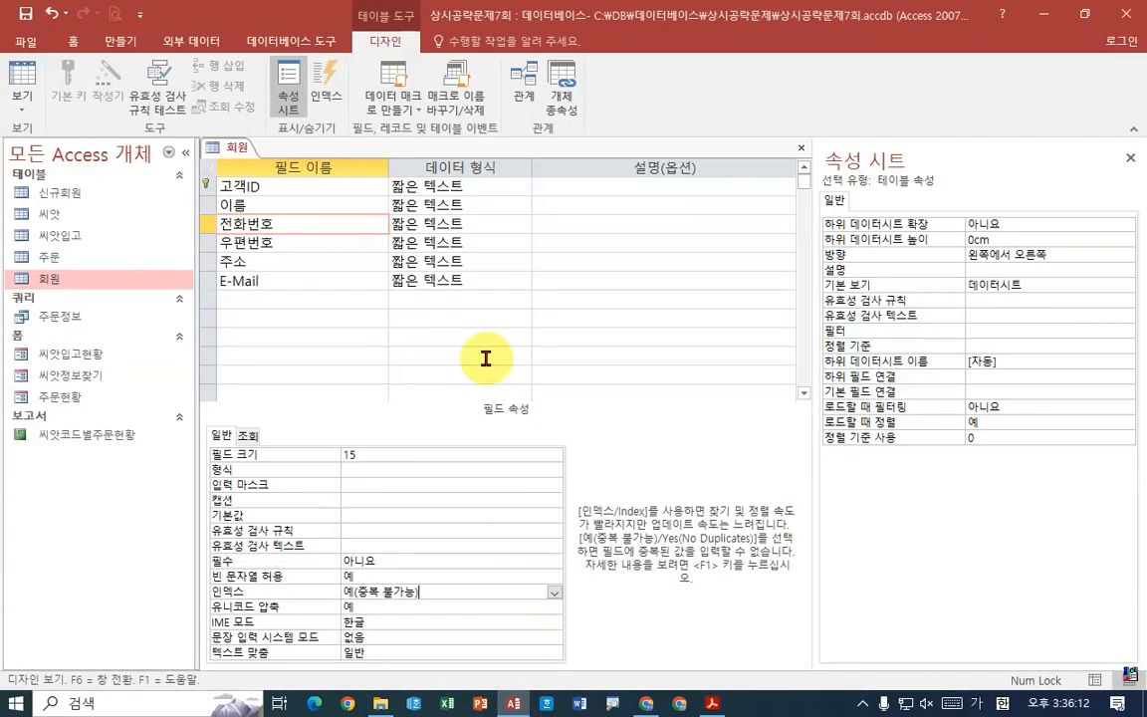
pyautogui.click(289, 224)
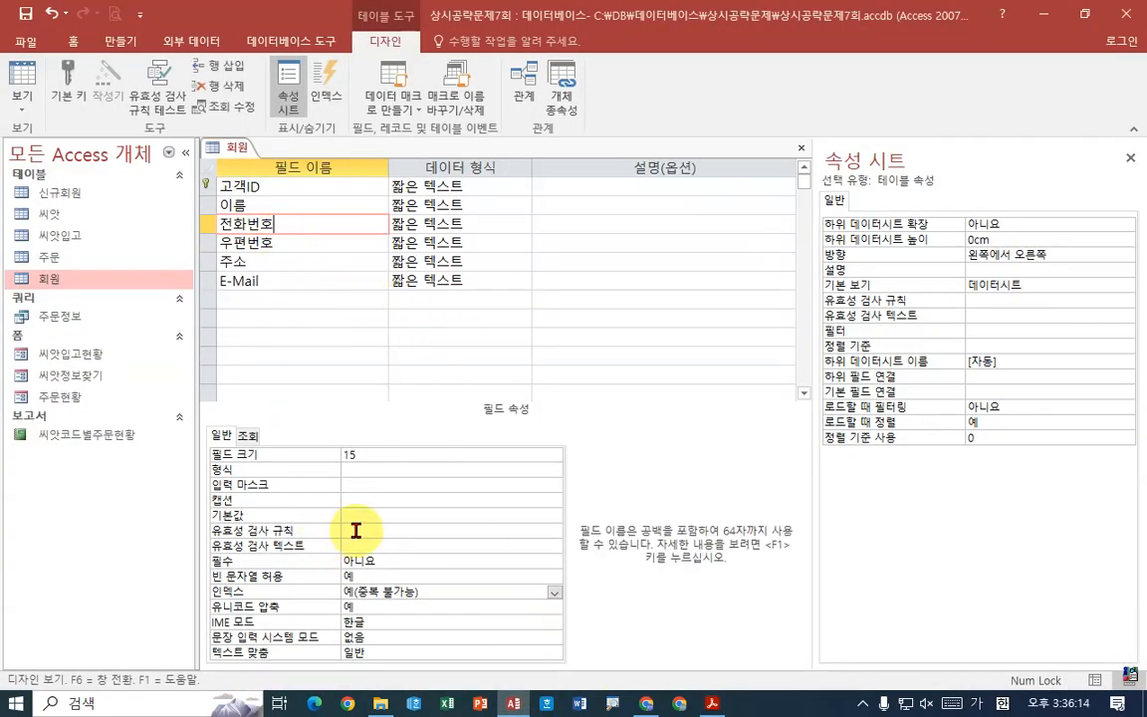
pyautogui.click(361, 484)
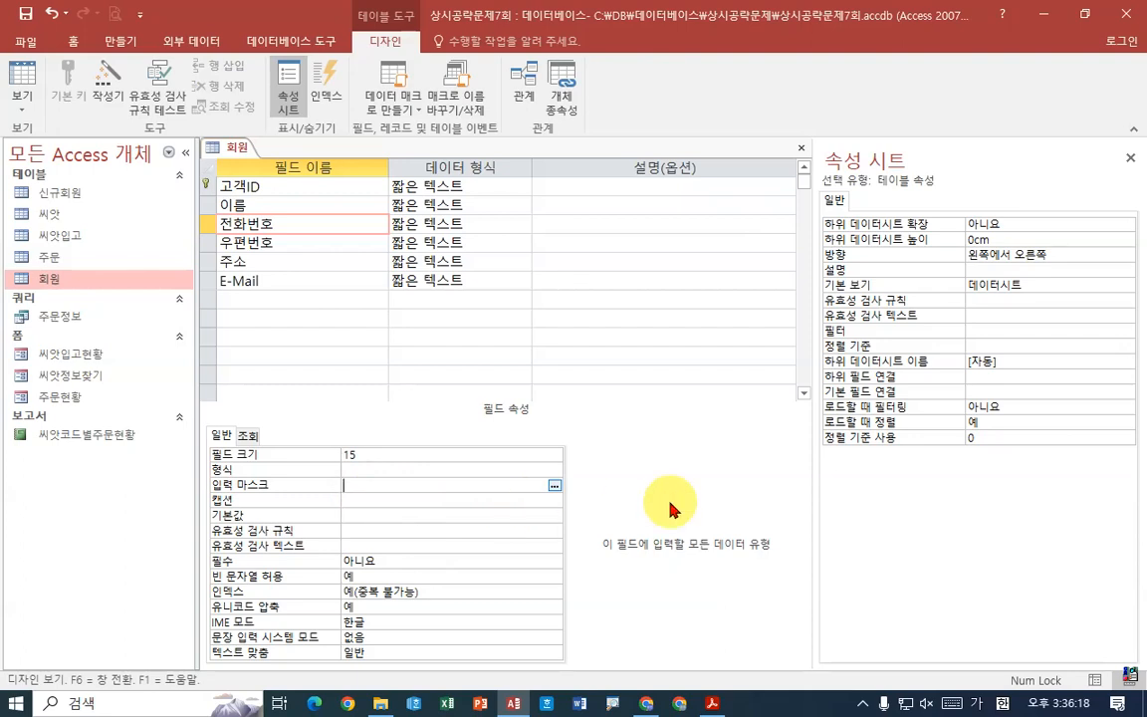
pyautogui.write('999-9999-99')
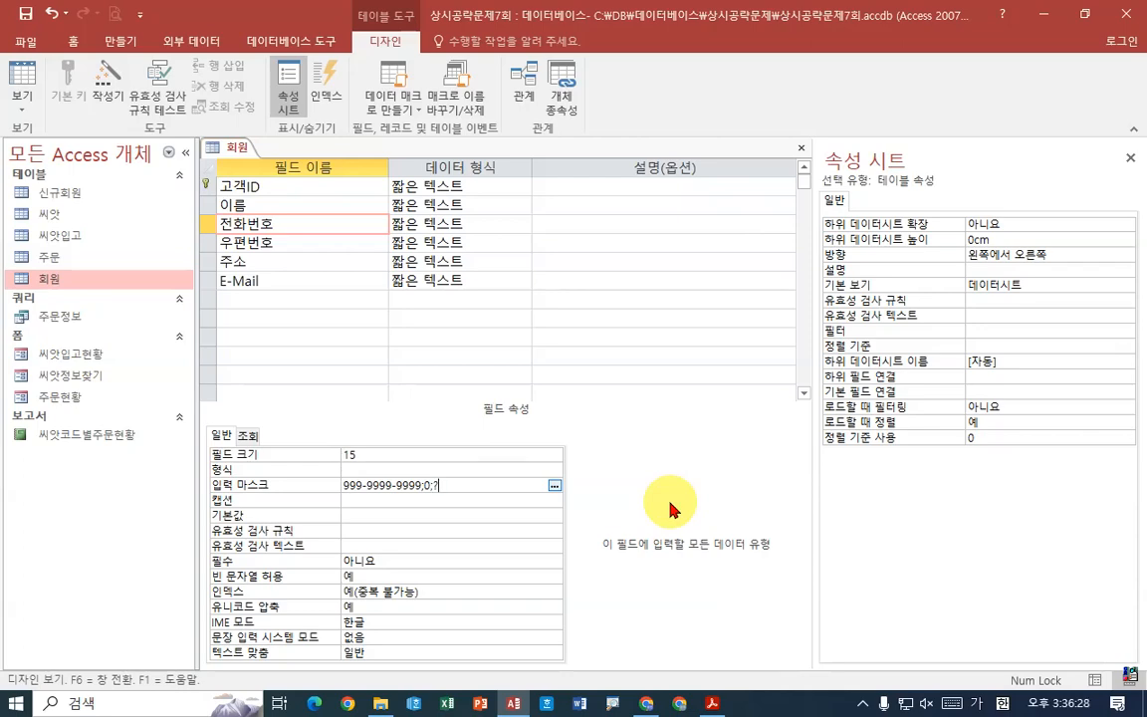
pyautogui.write('99;0;?')
pyautogui.press('Return')
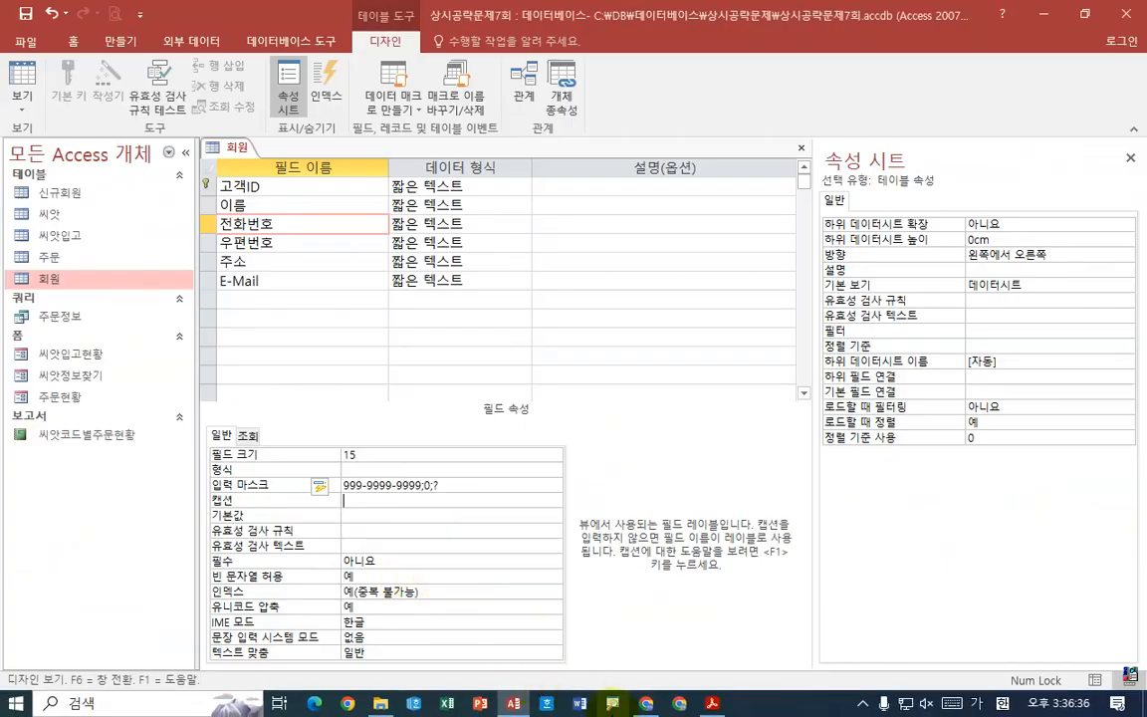
# Check the PDF for the next table, return to Access, save the 회원 table with existing data tested against the new rules, and close it
pyautogui.click(710, 703)
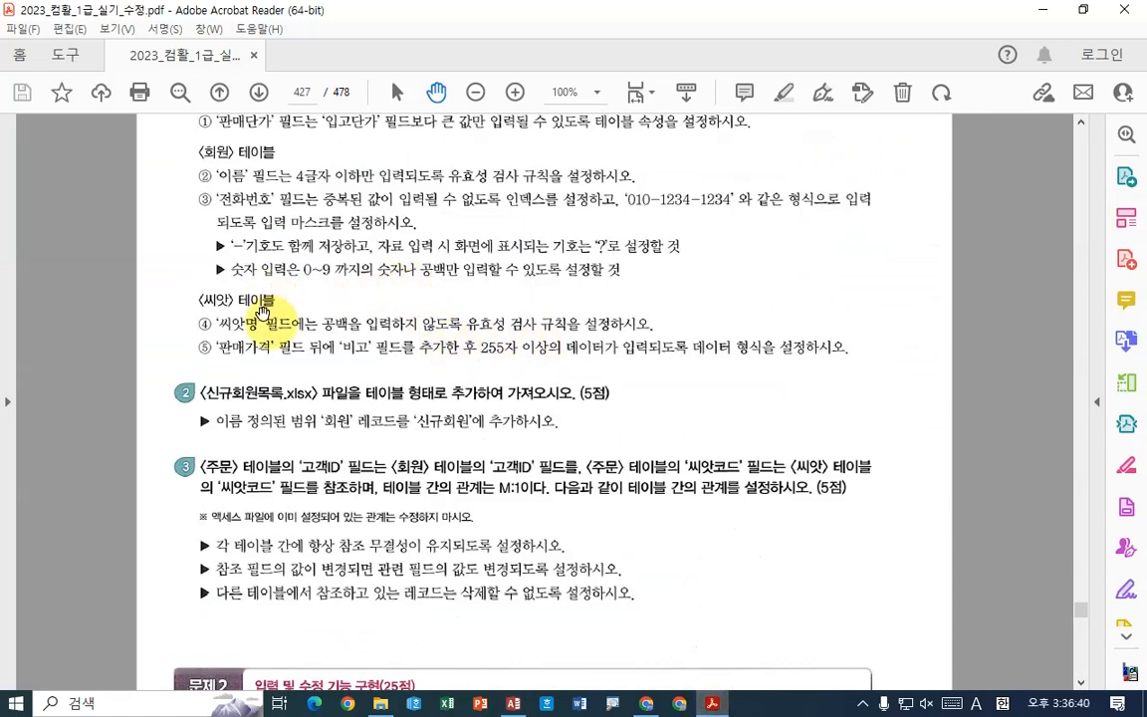
pyautogui.click(512, 703)
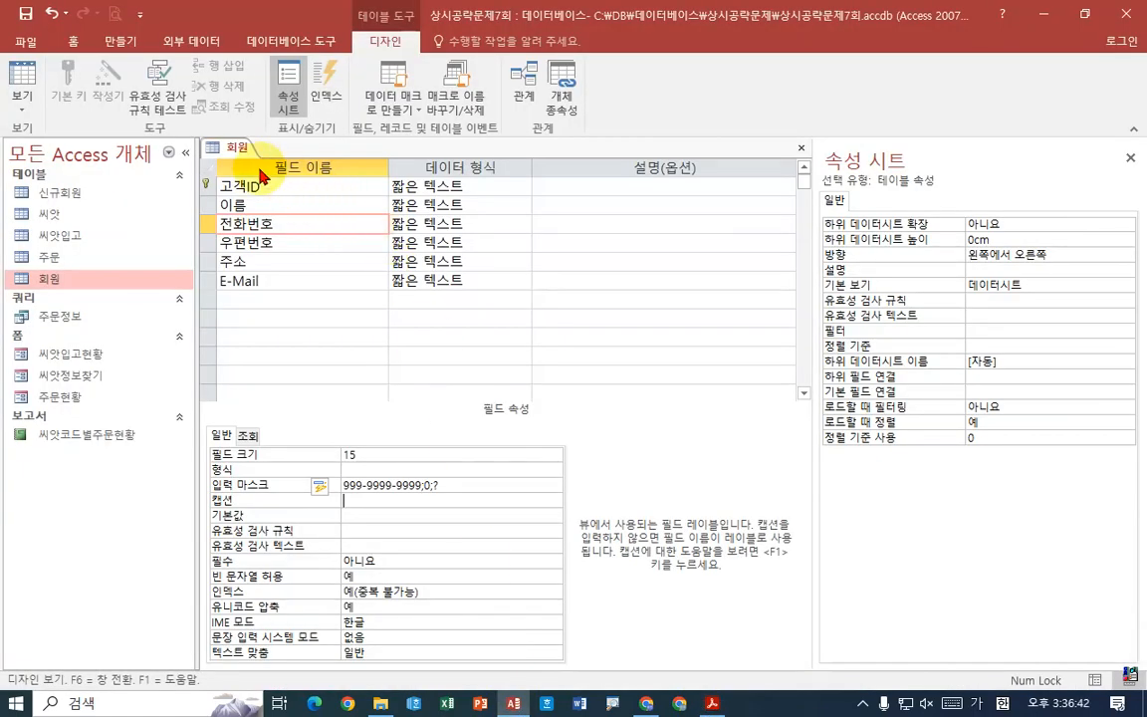
pyautogui.rightClick(239, 148)
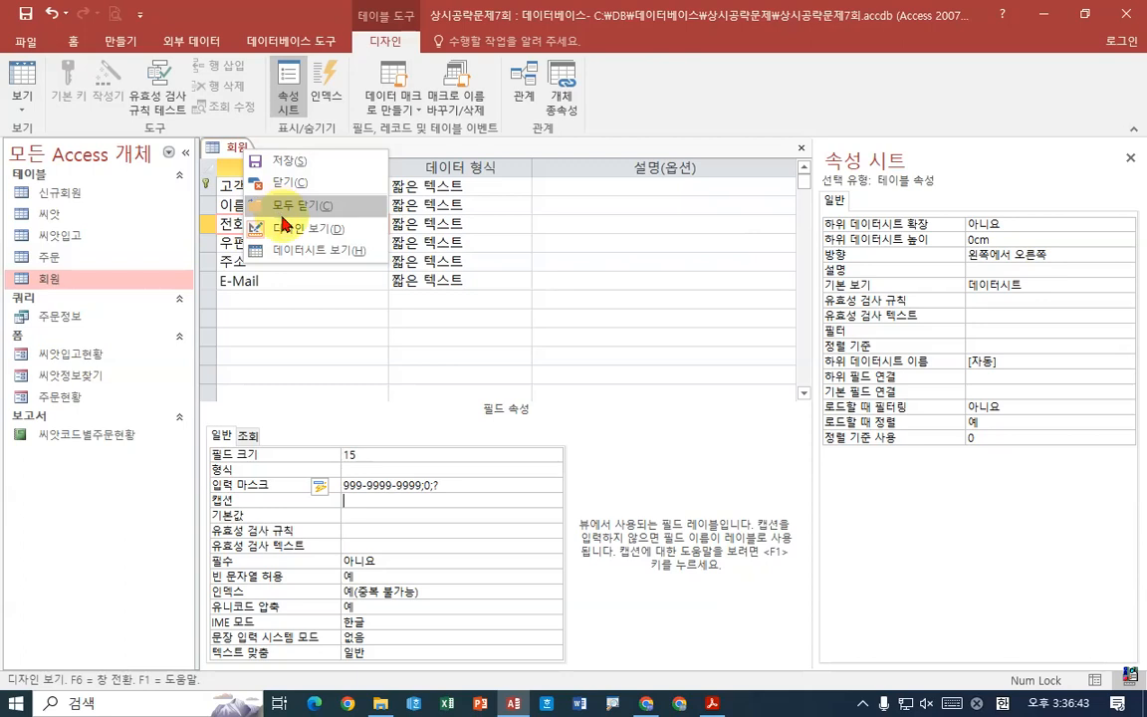
pyautogui.click(285, 160)
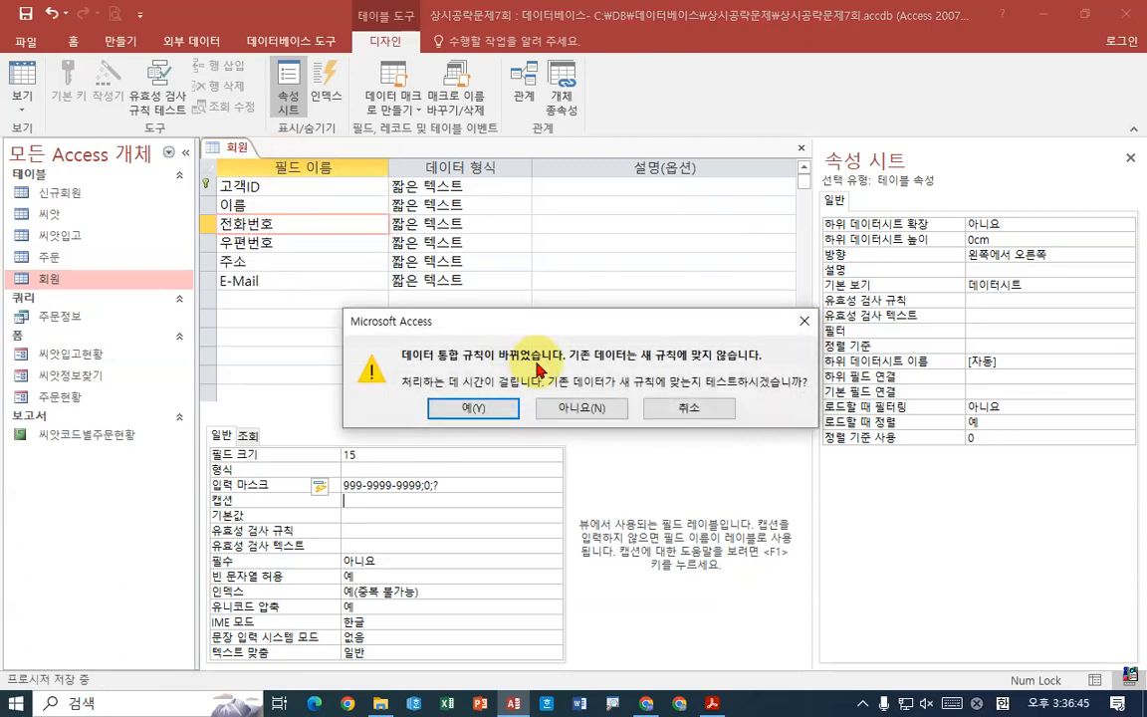
pyautogui.click(491, 408)
pyautogui.rightClick(235, 147)
pyautogui.click(282, 177)
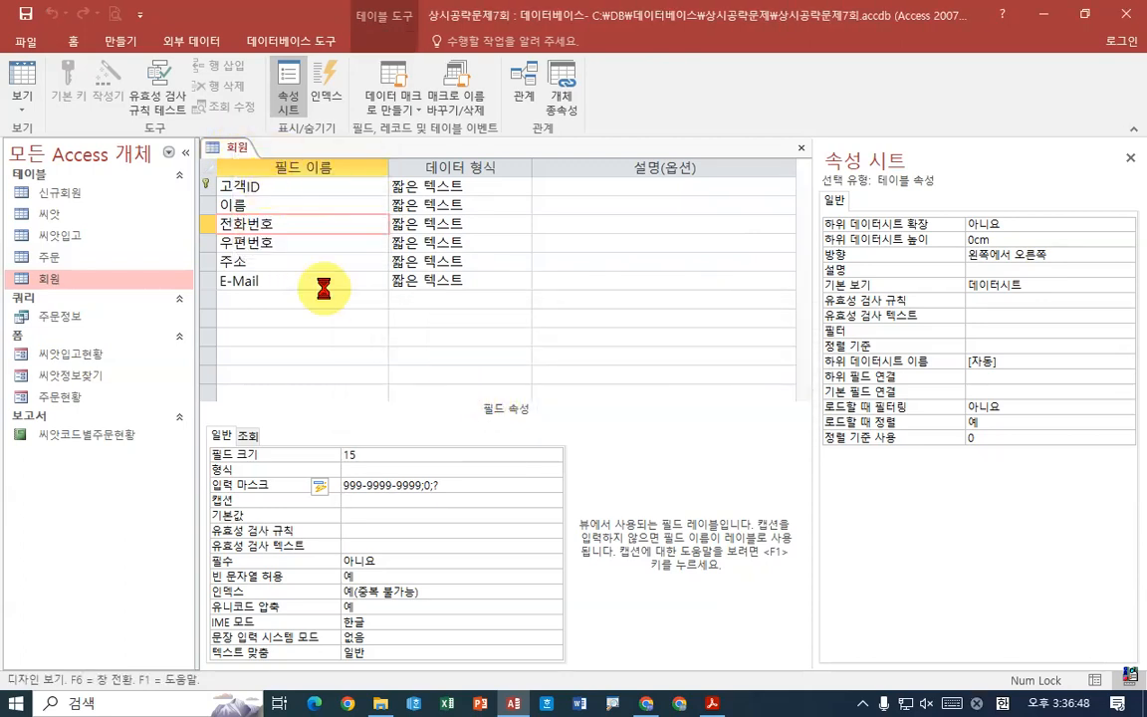
# Check the 씨앗 table requirements in the PDF, return to Access, and open the 씨앗 table in design view at the 씨앗명 field
pyautogui.click(712, 703)
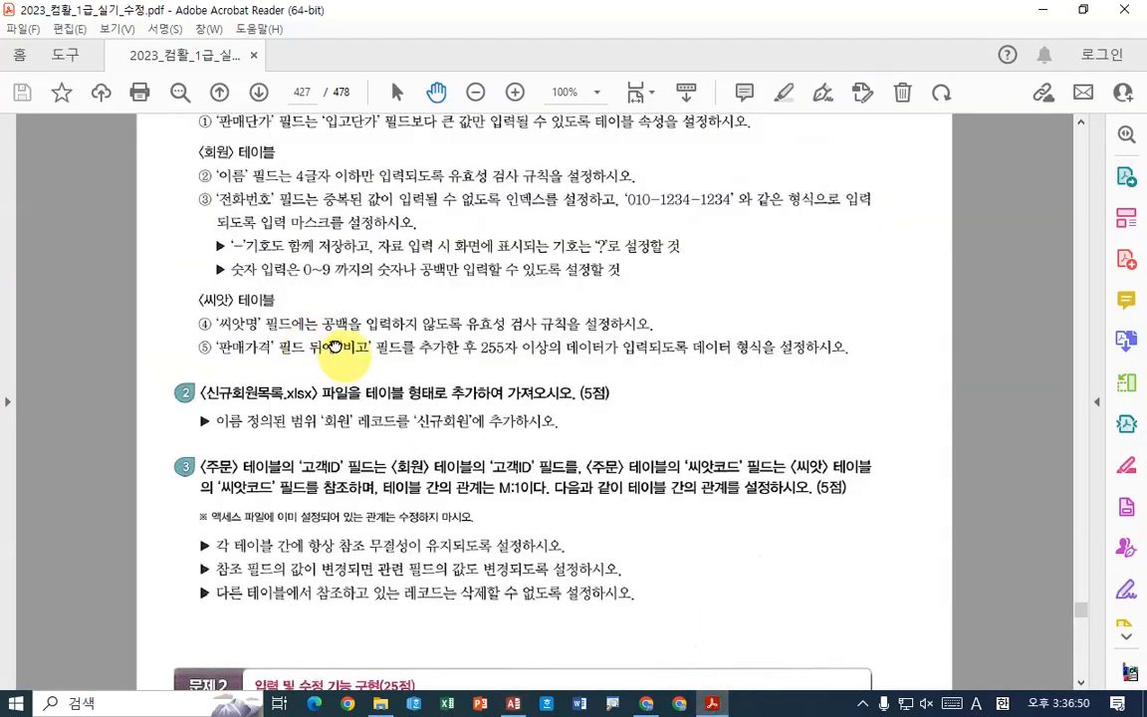
pyautogui.scroll(-3, 334, 346)
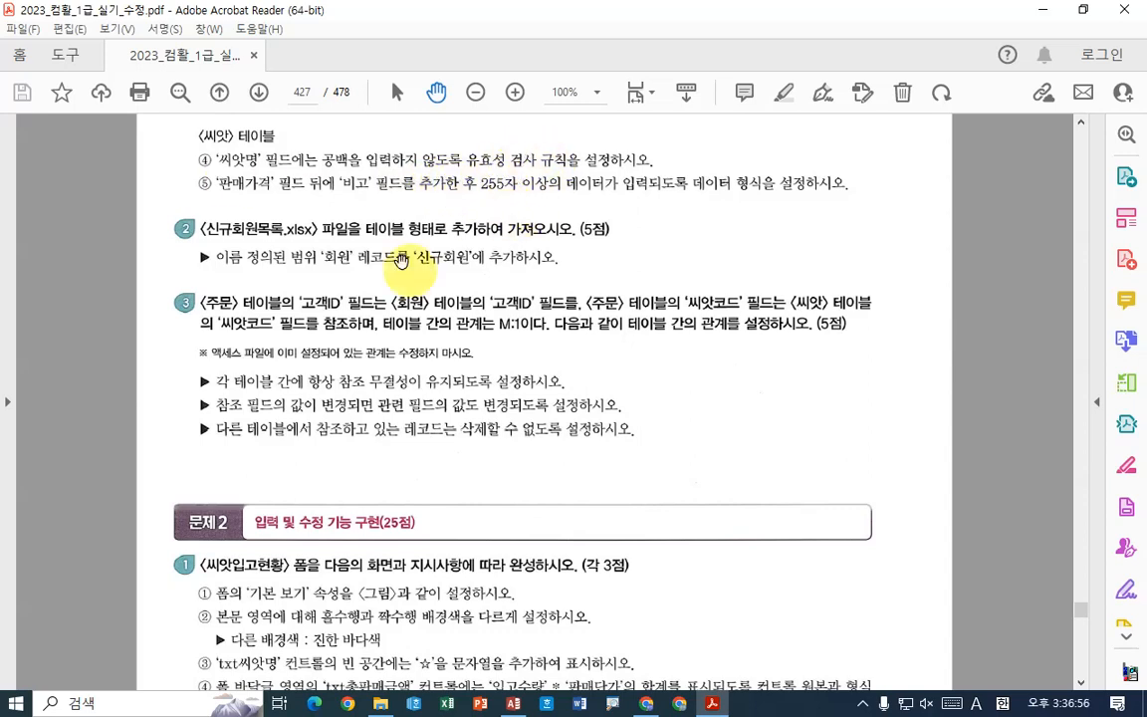
pyautogui.click(513, 703)
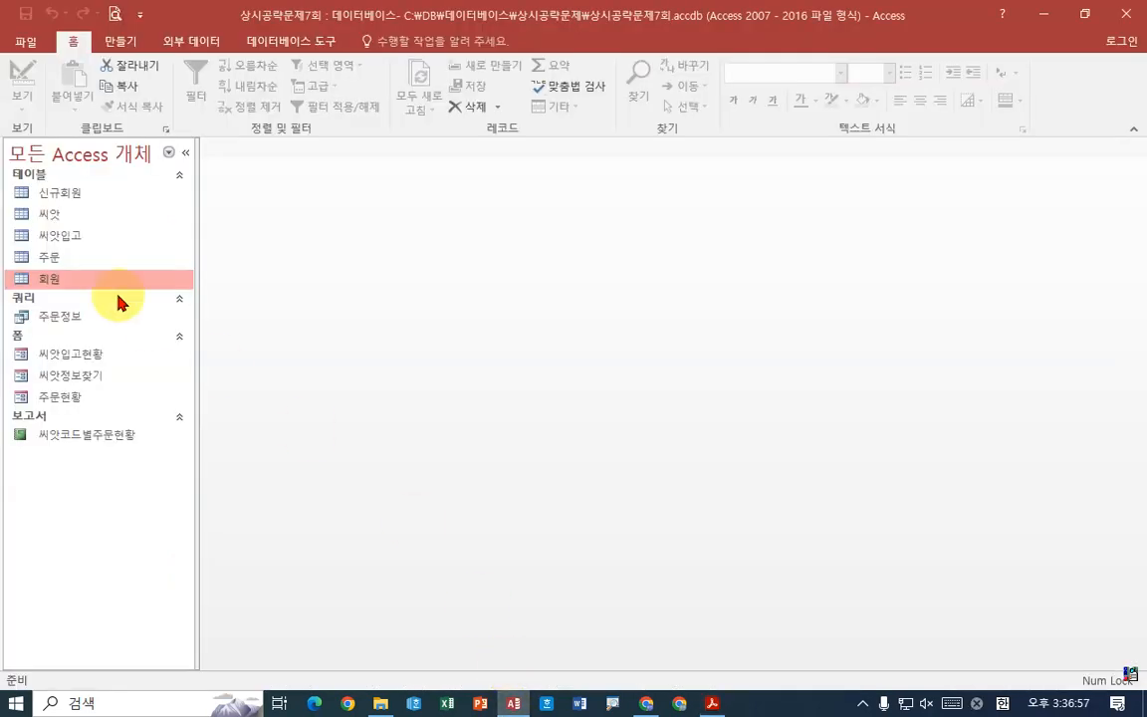
pyautogui.rightClick(69, 220)
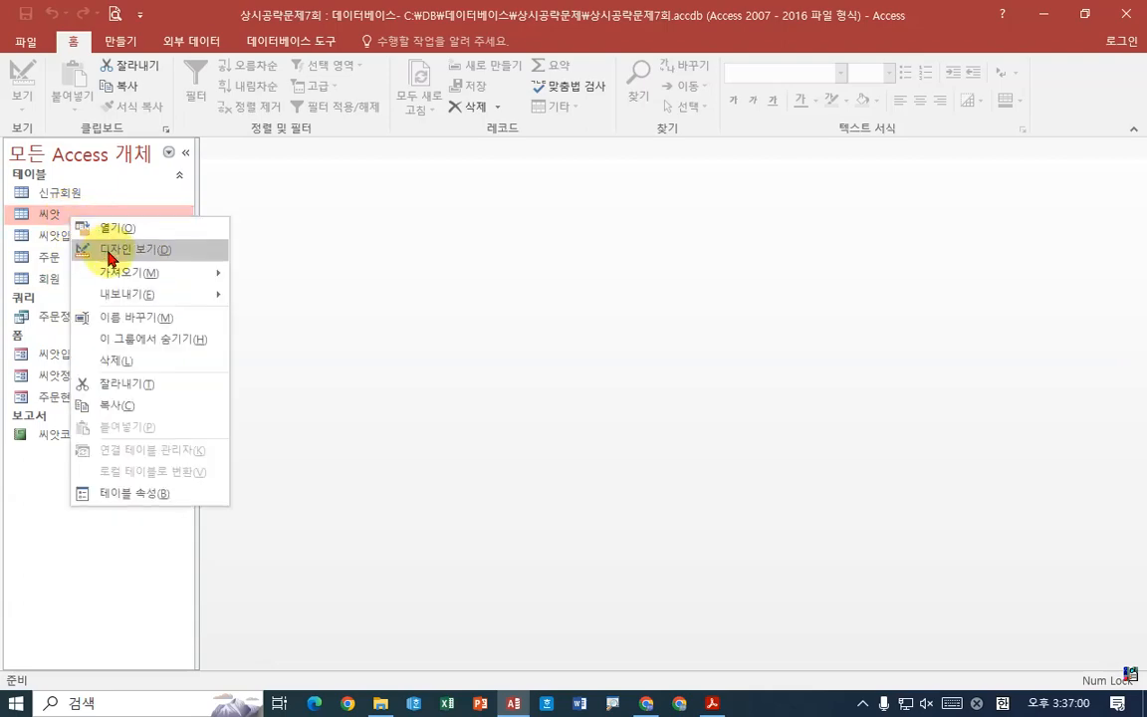
pyautogui.click(515, 703)
pyautogui.click(519, 704)
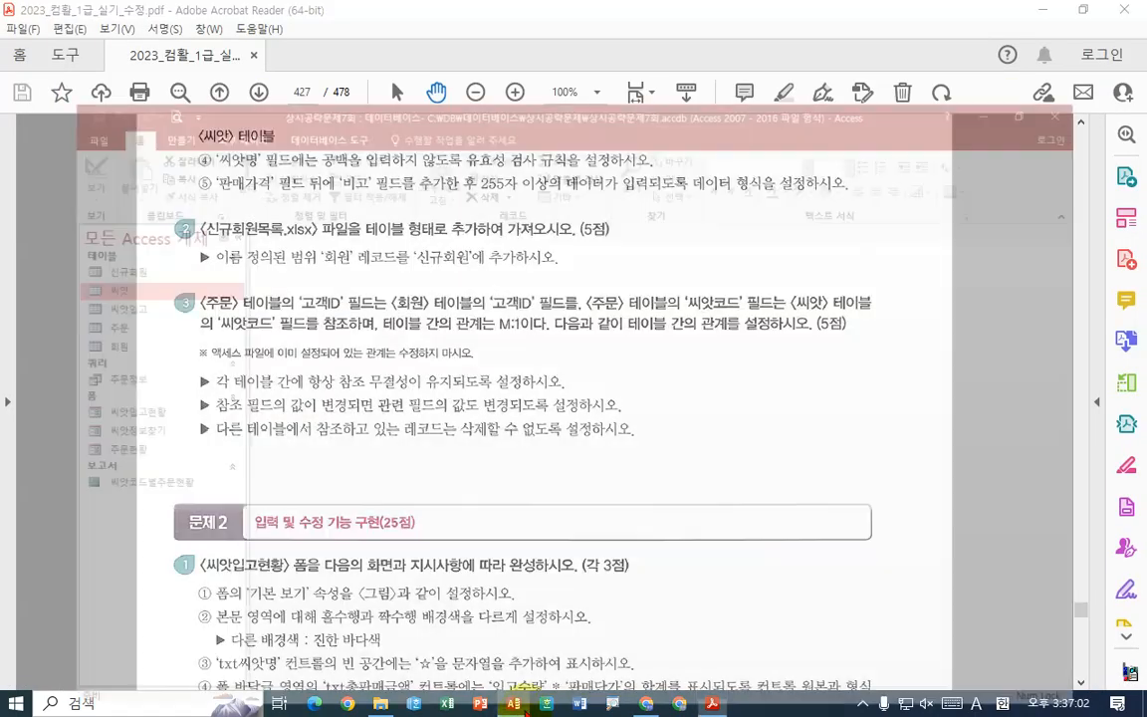
pyautogui.rightClick(70, 217)
pyautogui.click(111, 245)
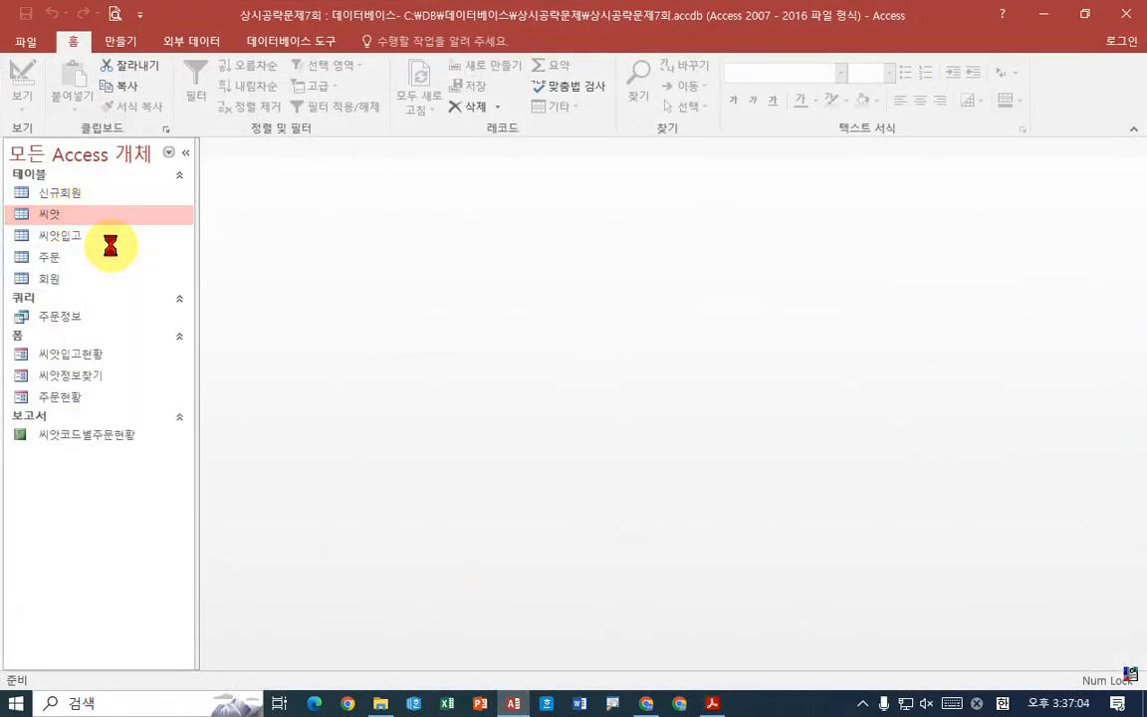
pyautogui.click(285, 209)
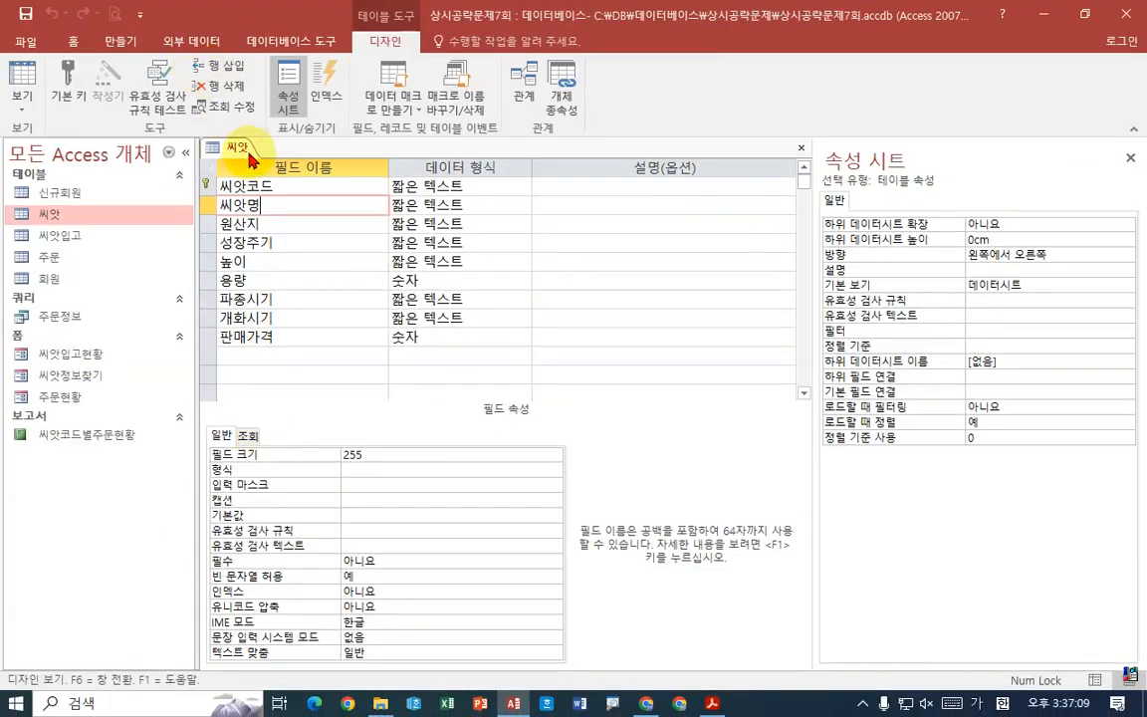
# Examine the 씨앗명 values in the 씨앗 table's datasheet view and return to design view
pyautogui.rightClick(235, 147)
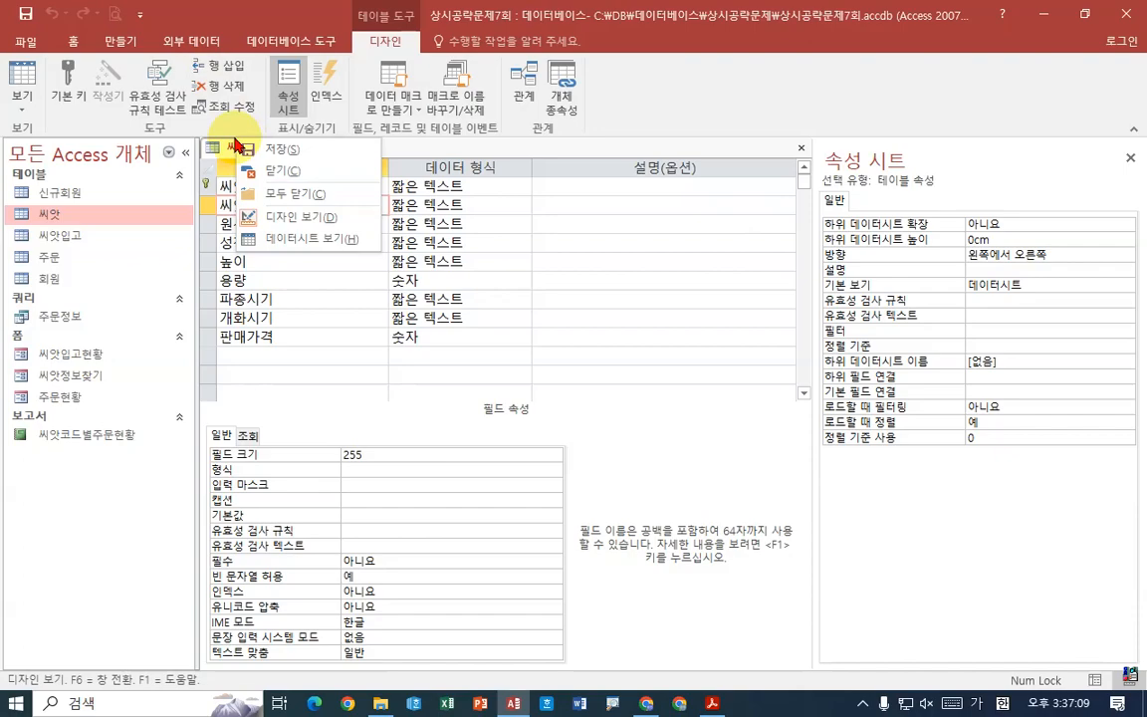
pyautogui.click(245, 237)
pyautogui.click(349, 194)
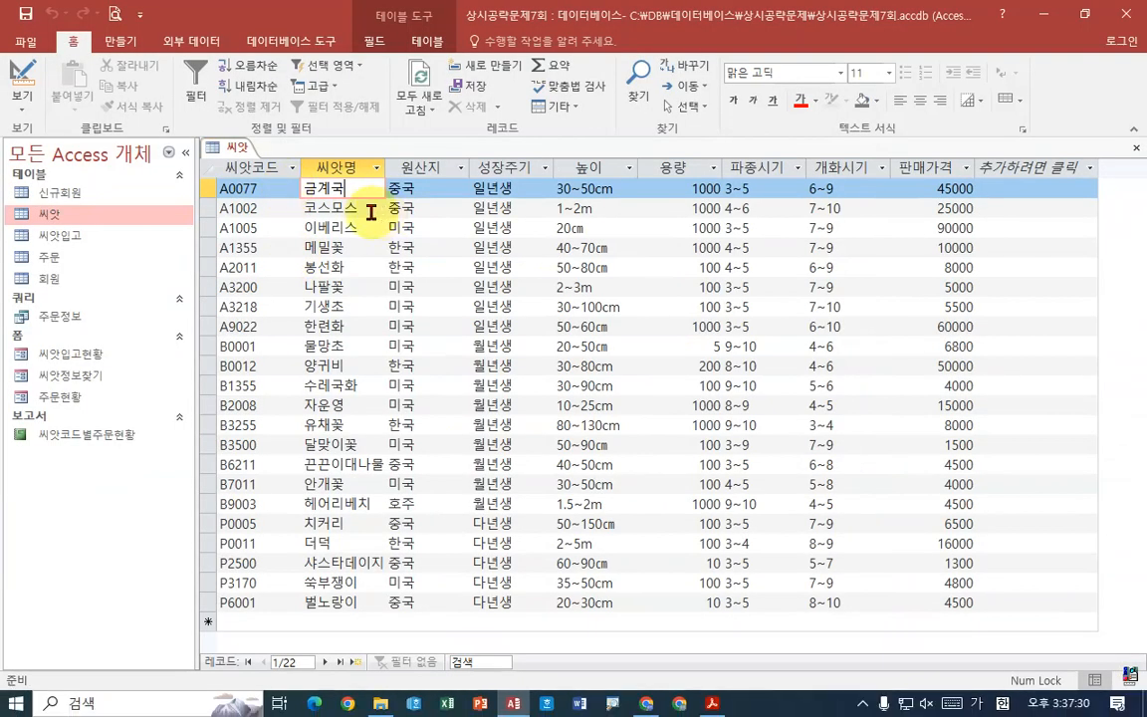
pyautogui.rightClick(196, 38)
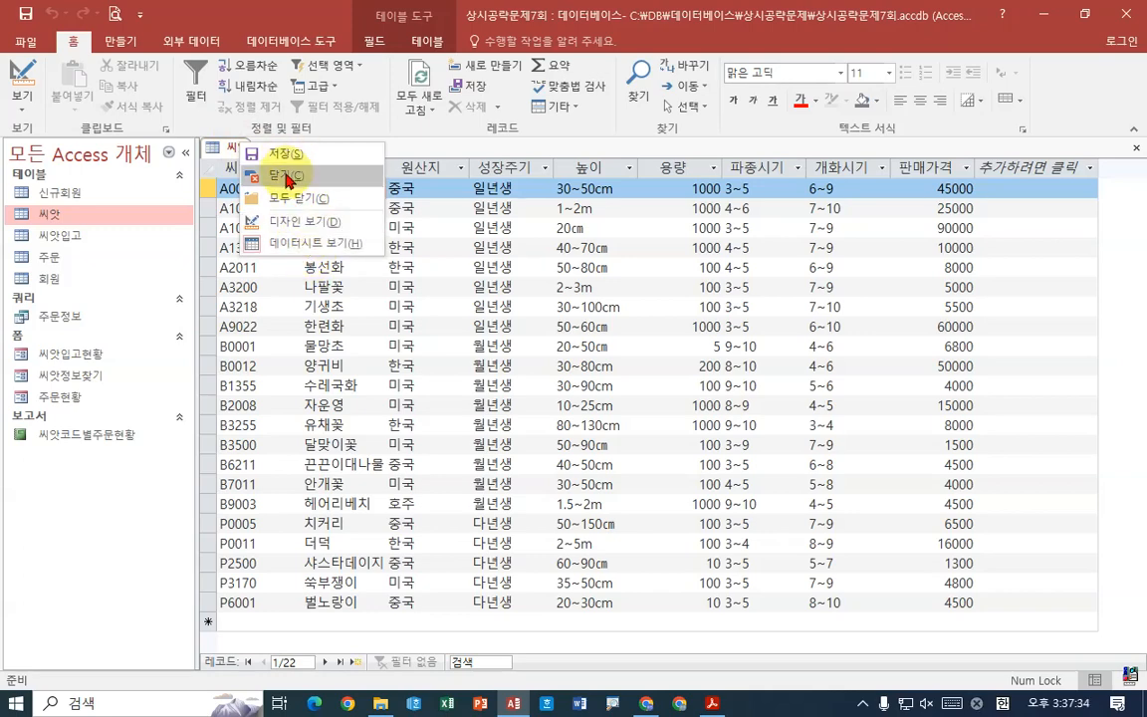
pyautogui.click(317, 221)
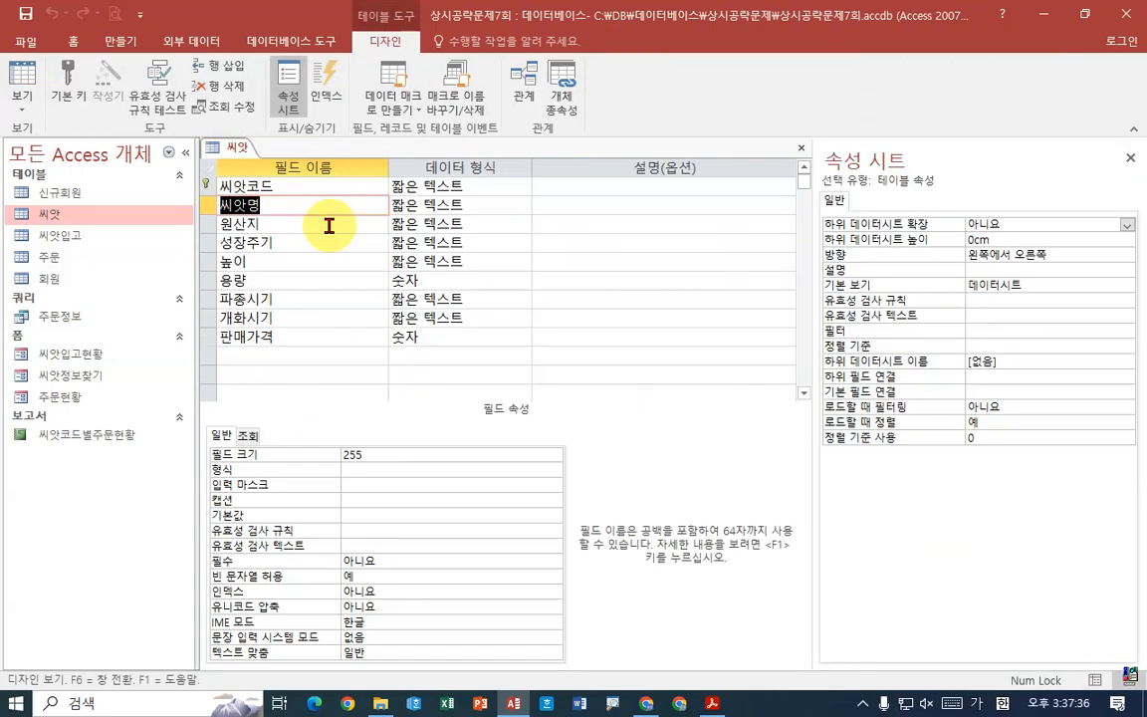
# Set the 씨앗명 field's validation rule to InStr([씨앗명]," ")=0
pyautogui.click(389, 485)
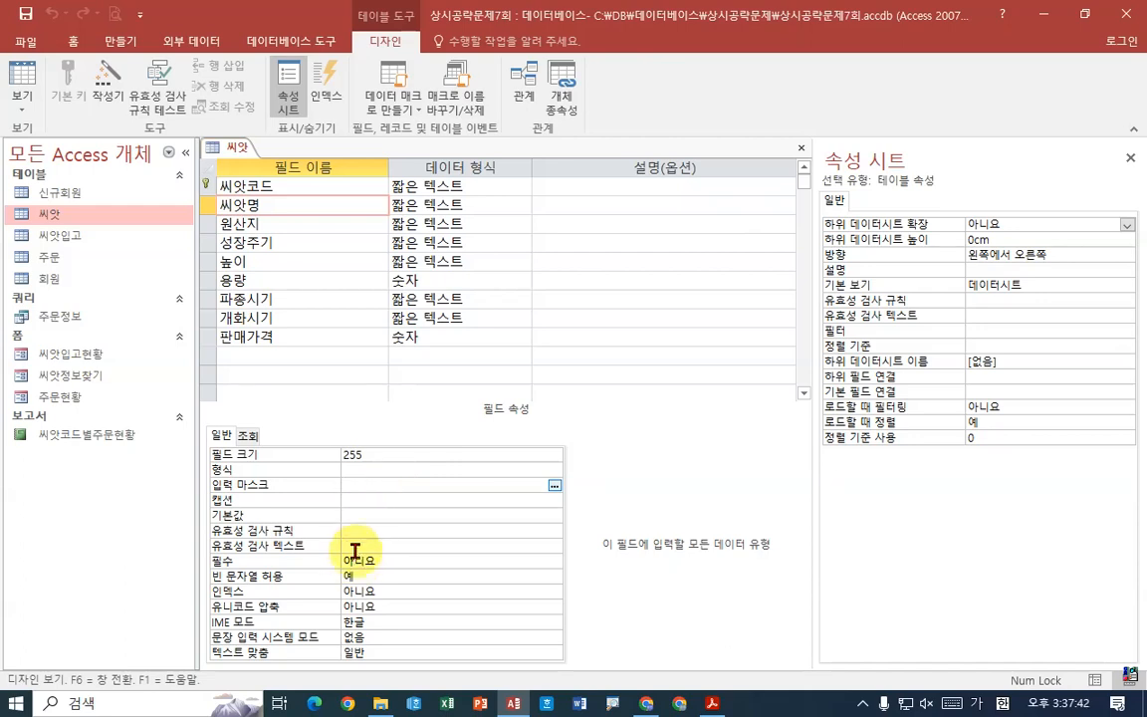
pyautogui.click(364, 529)
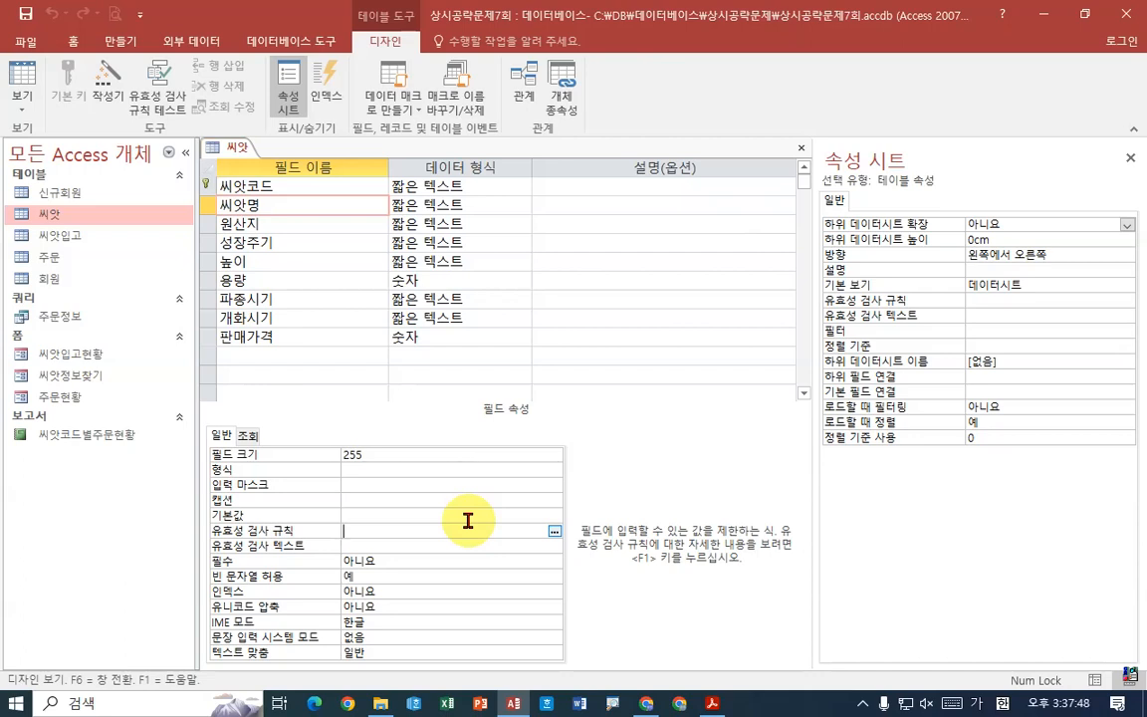
pyautogui.write('ㅑㅜ')
pyautogui.press('BackSpace')
pyautogui.press('BackSpace')
pyautogui.press('Hangul')
pyautogui.write('inste')
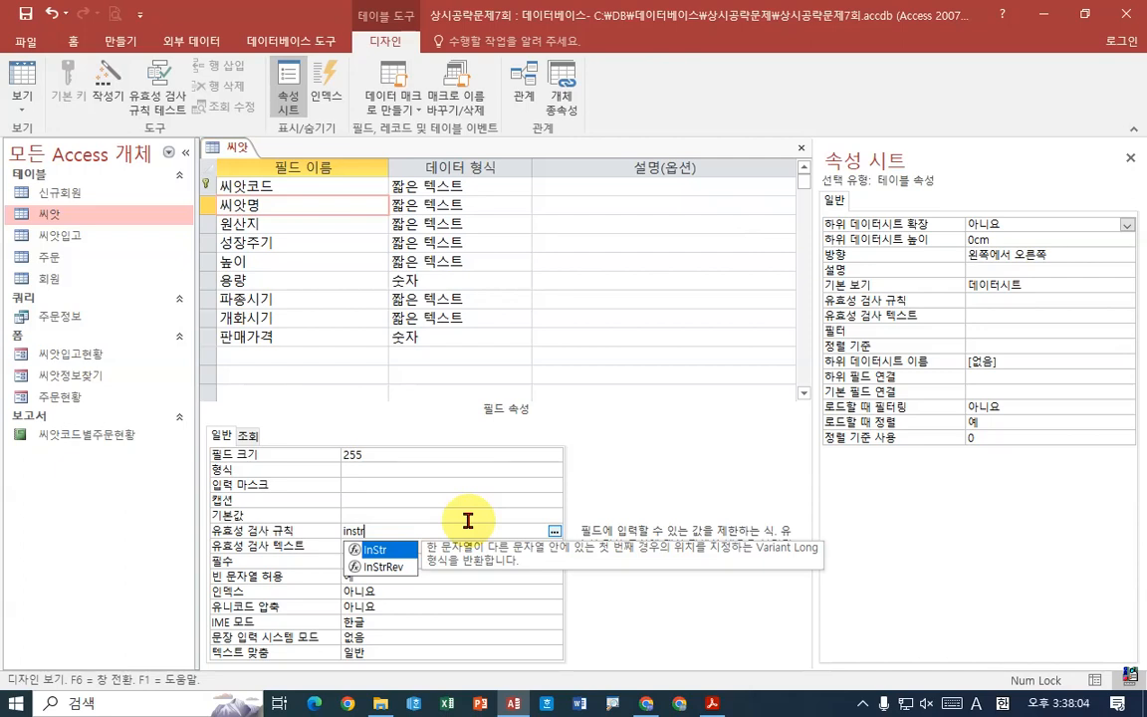
pyautogui.write('(')
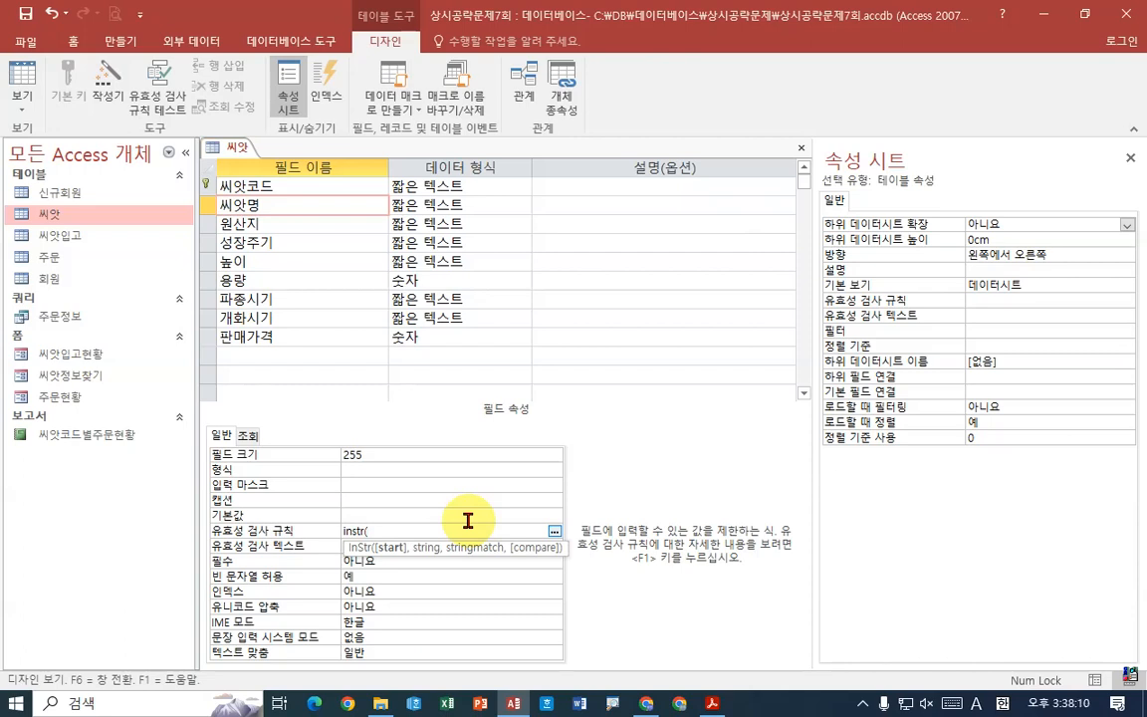
pyautogui.write('[]')
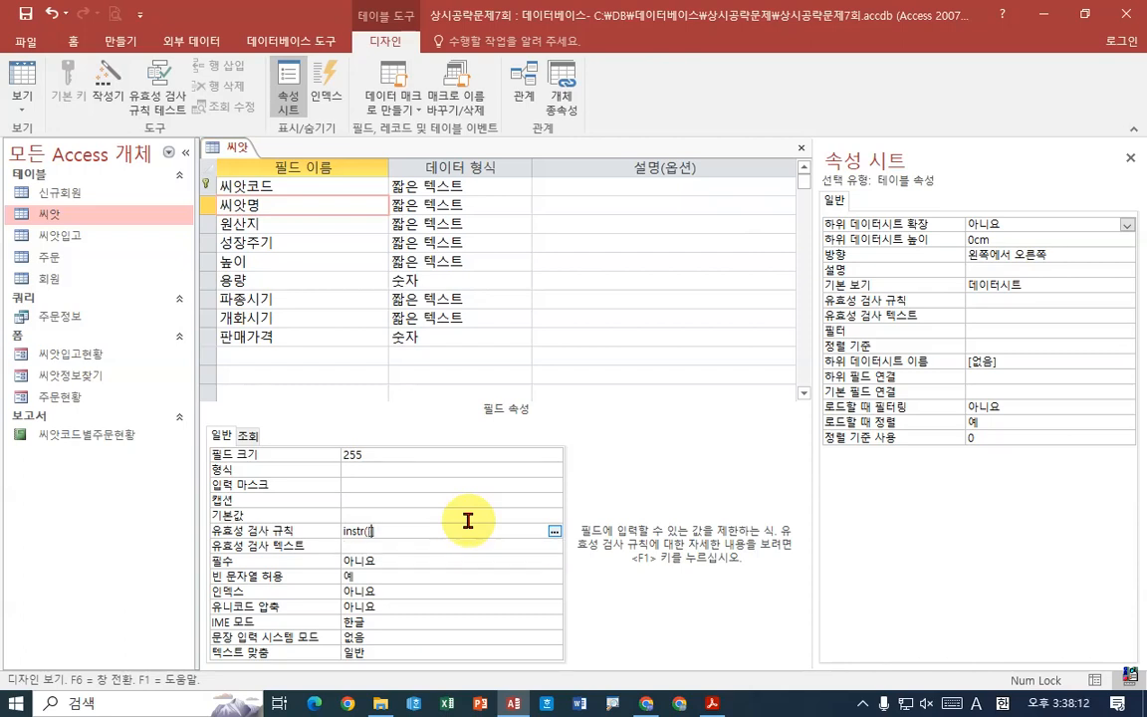
pyautogui.press('Hangul')
pyautogui.write('씨')
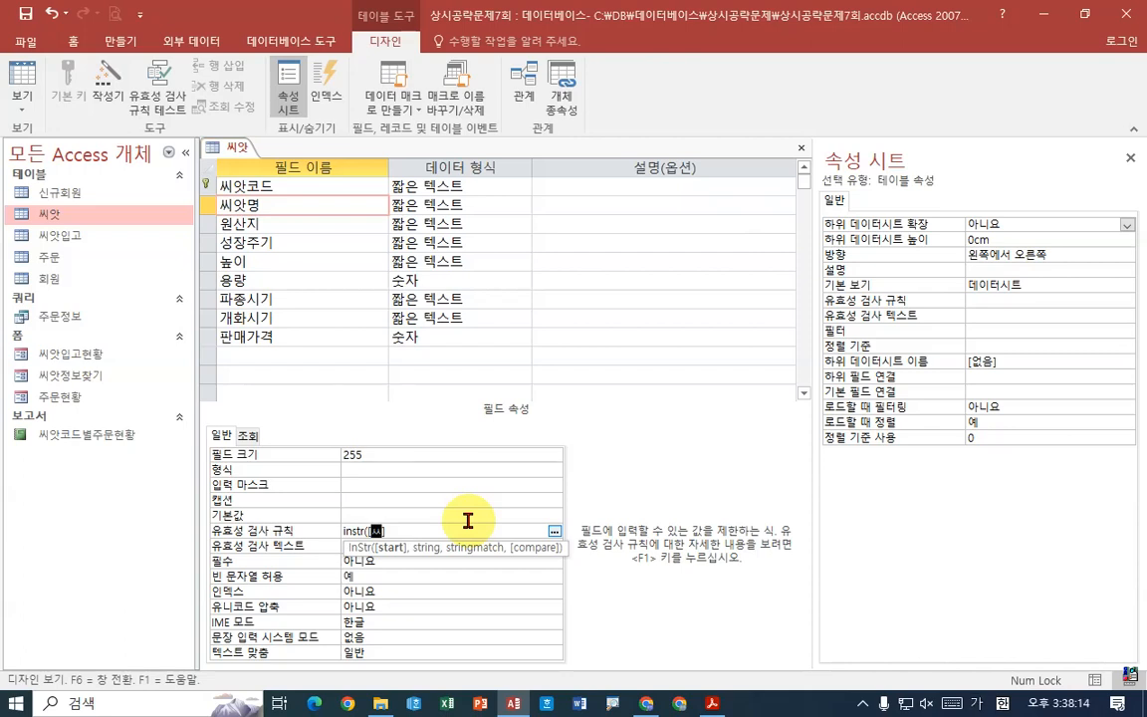
pyautogui.write('앗명')
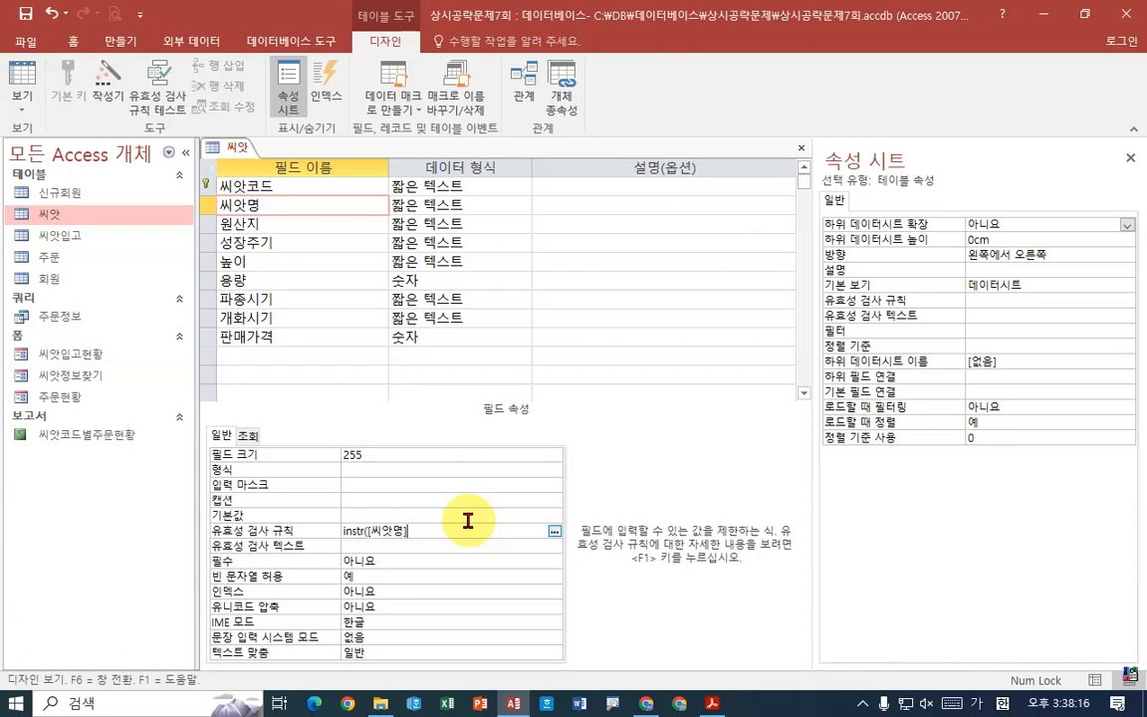
pyautogui.press('Right')
pyautogui.write(',')
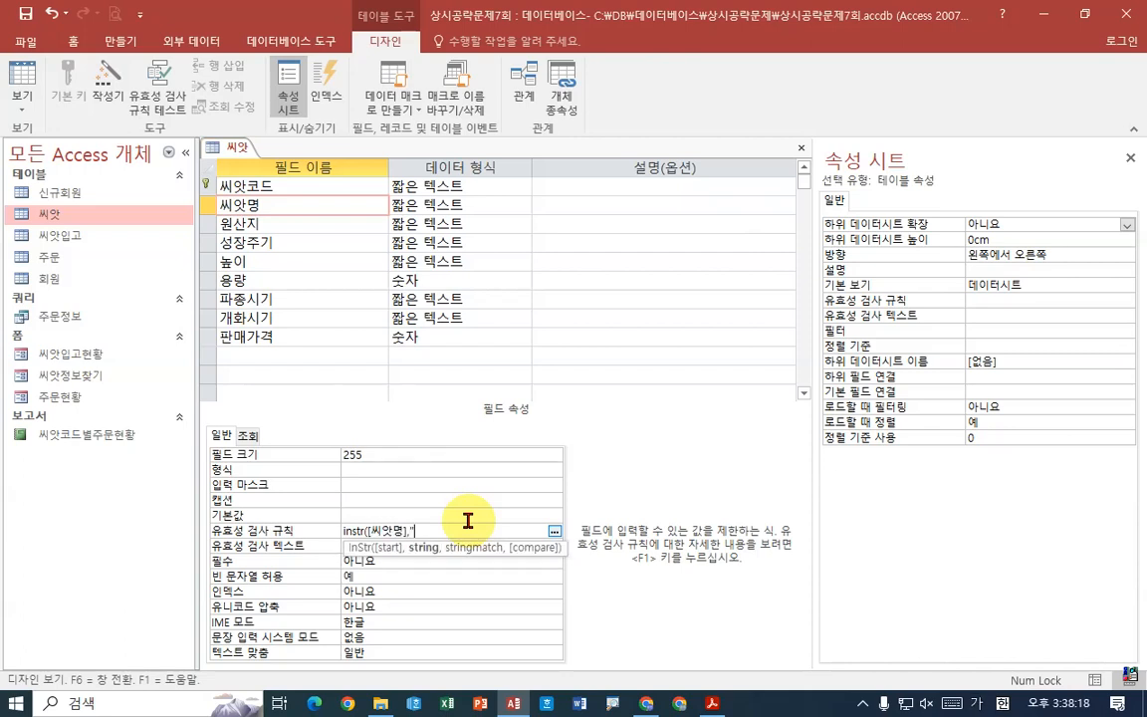
pyautogui.write('" ")')
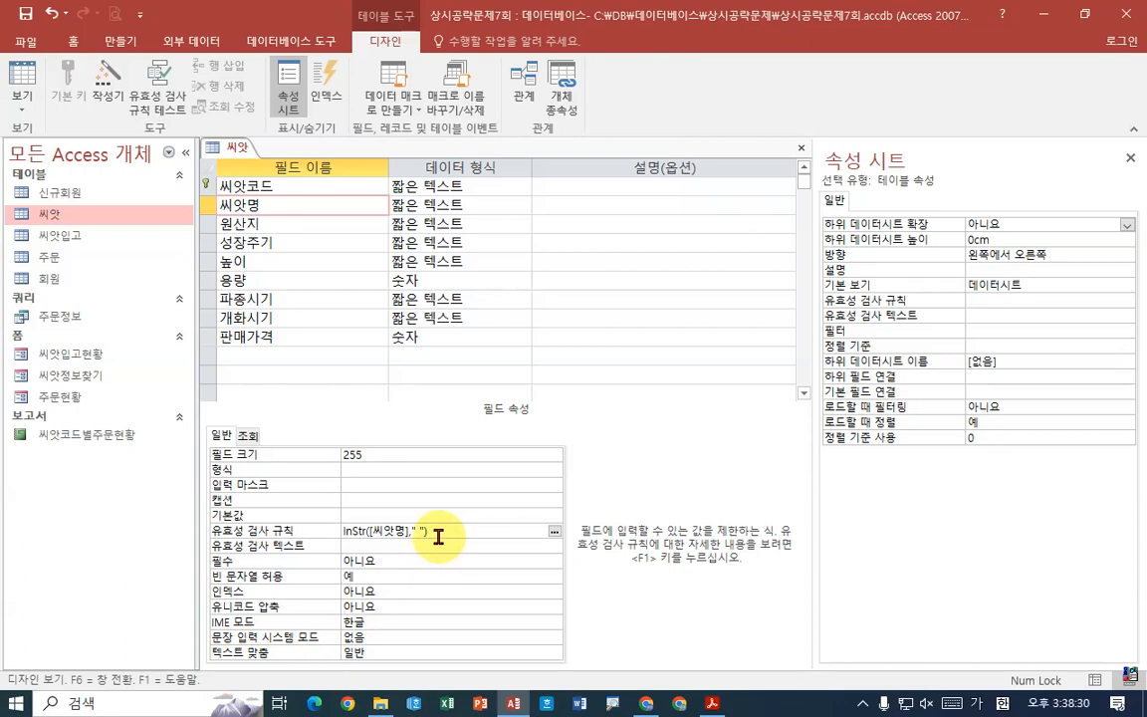
pyautogui.click(439, 532)
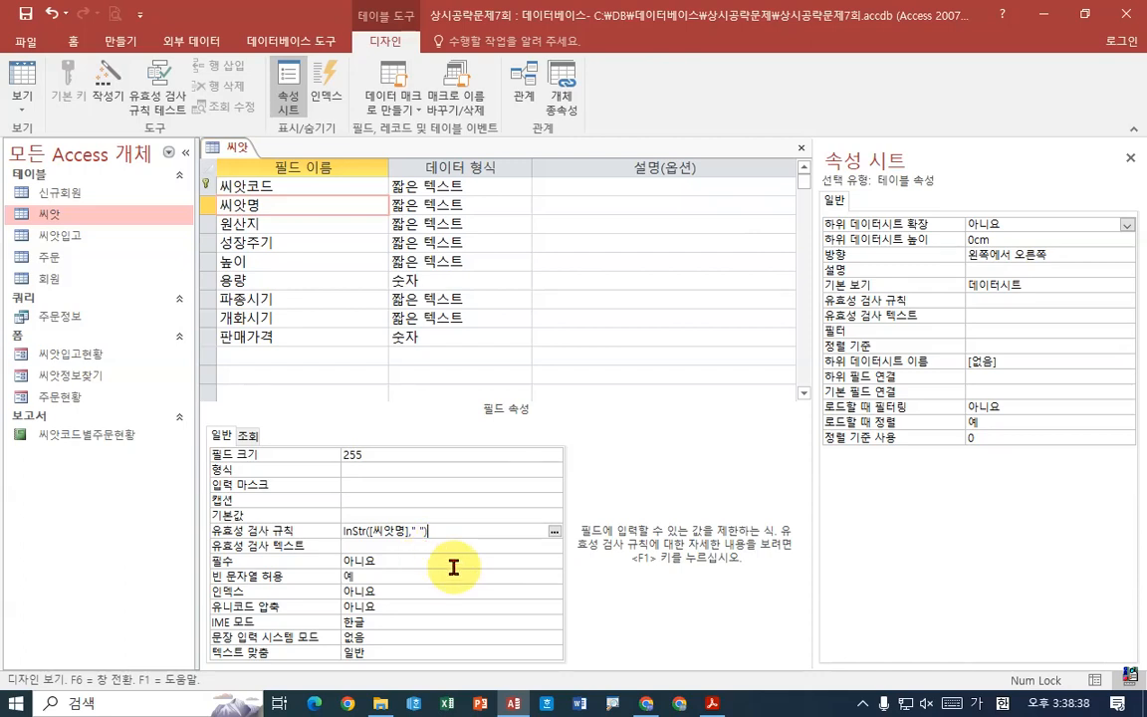
pyautogui.write('=0')
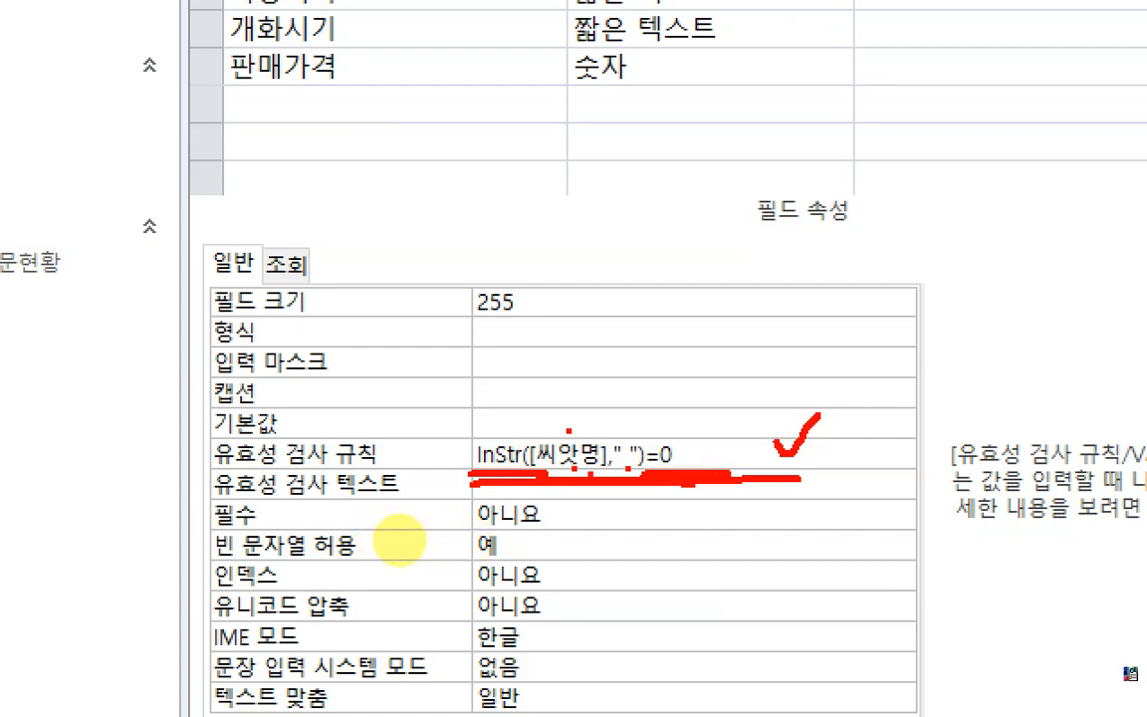
pyautogui.moveTo(560, 391); pyautogui.dragTo(572, 453)
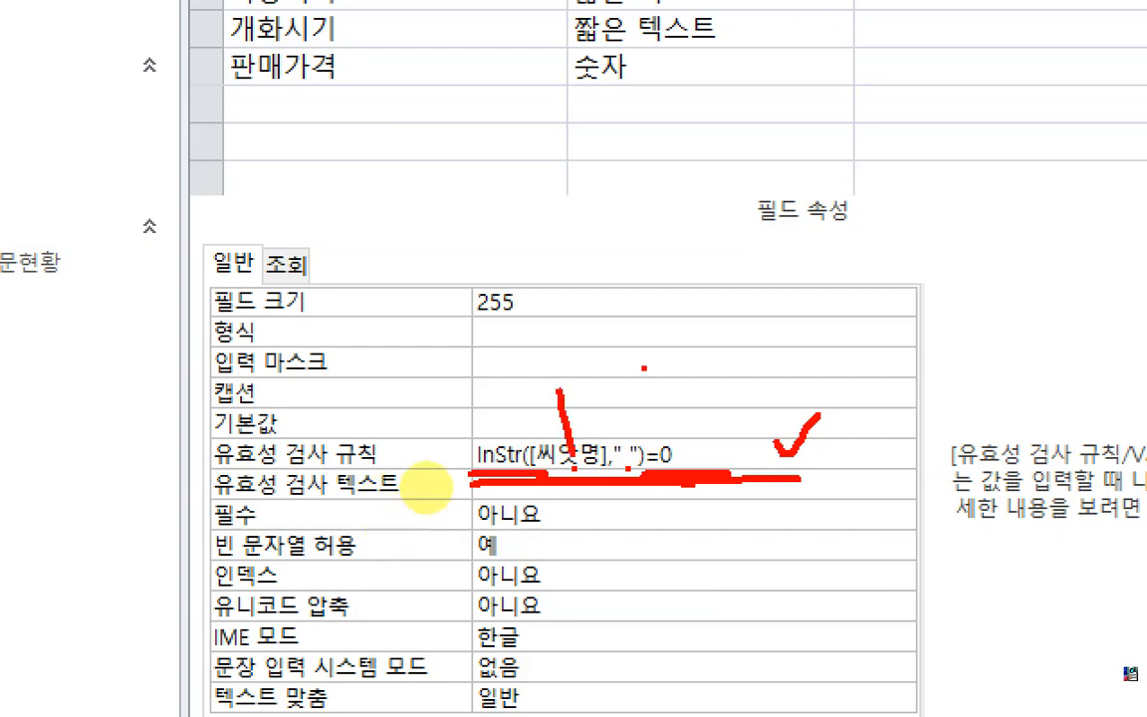
pyautogui.press('Escape')
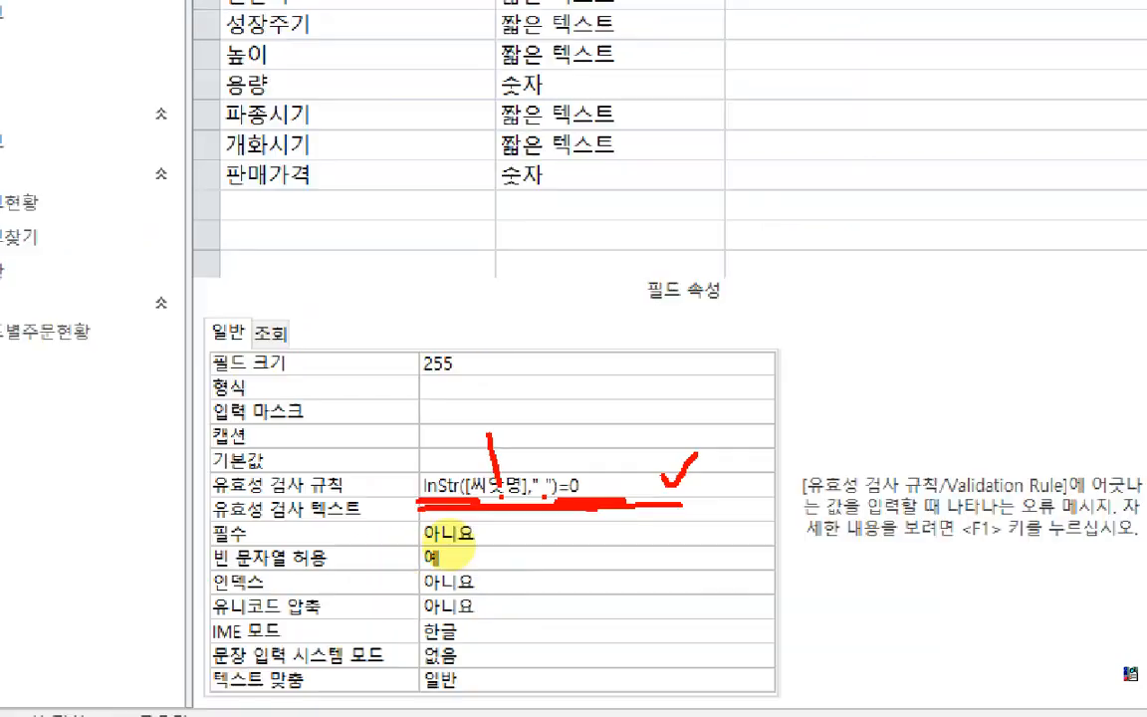
# Check the next requirement in the PDF, return to Access, and add a 비고 field after 판매가격 with the data type 긴 텍스트
pyautogui.click(711, 704)
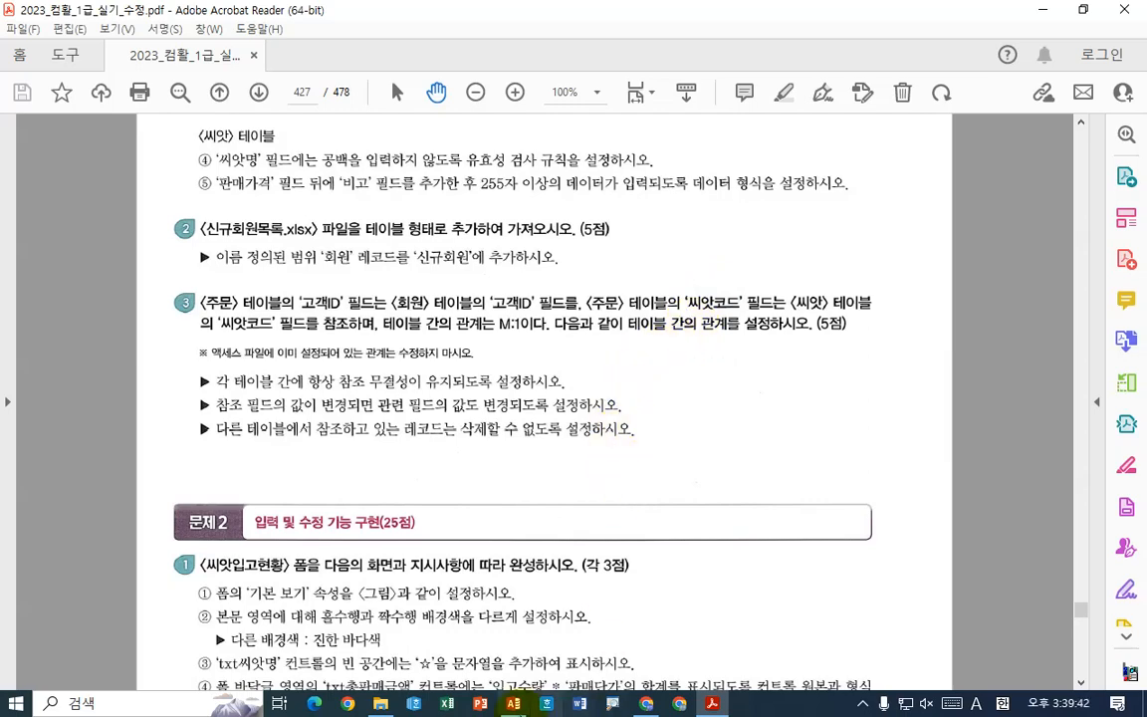
pyautogui.click(514, 704)
pyautogui.click(331, 357)
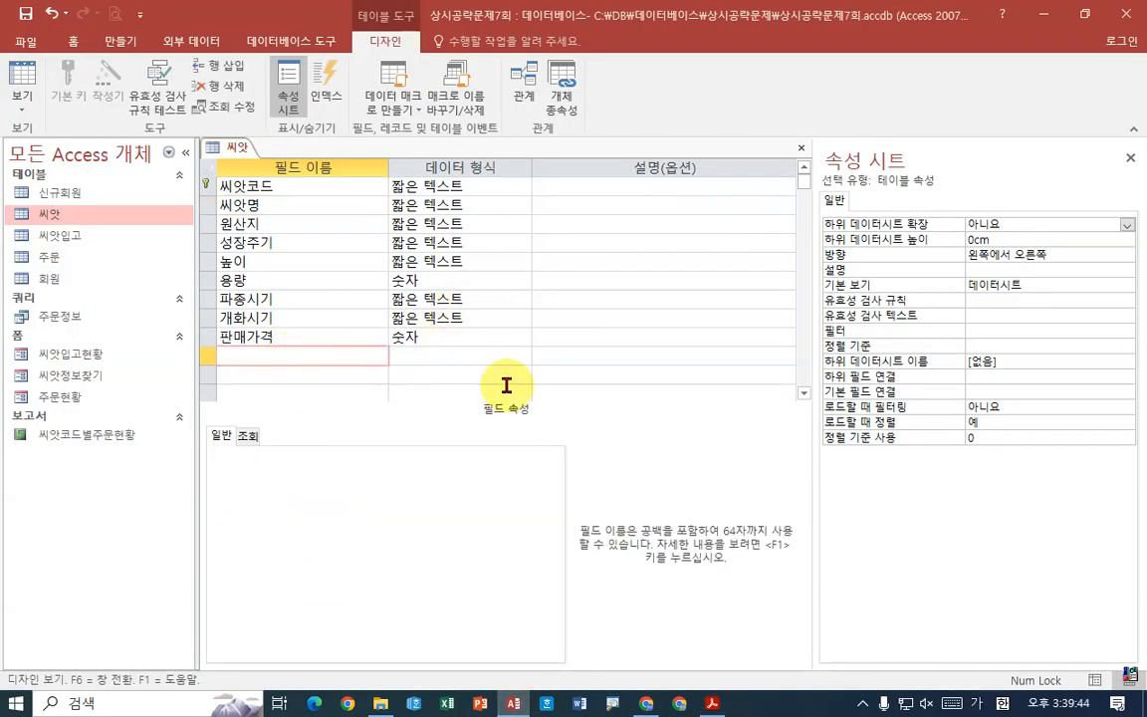
pyautogui.write('비고')
pyautogui.press('Tab')
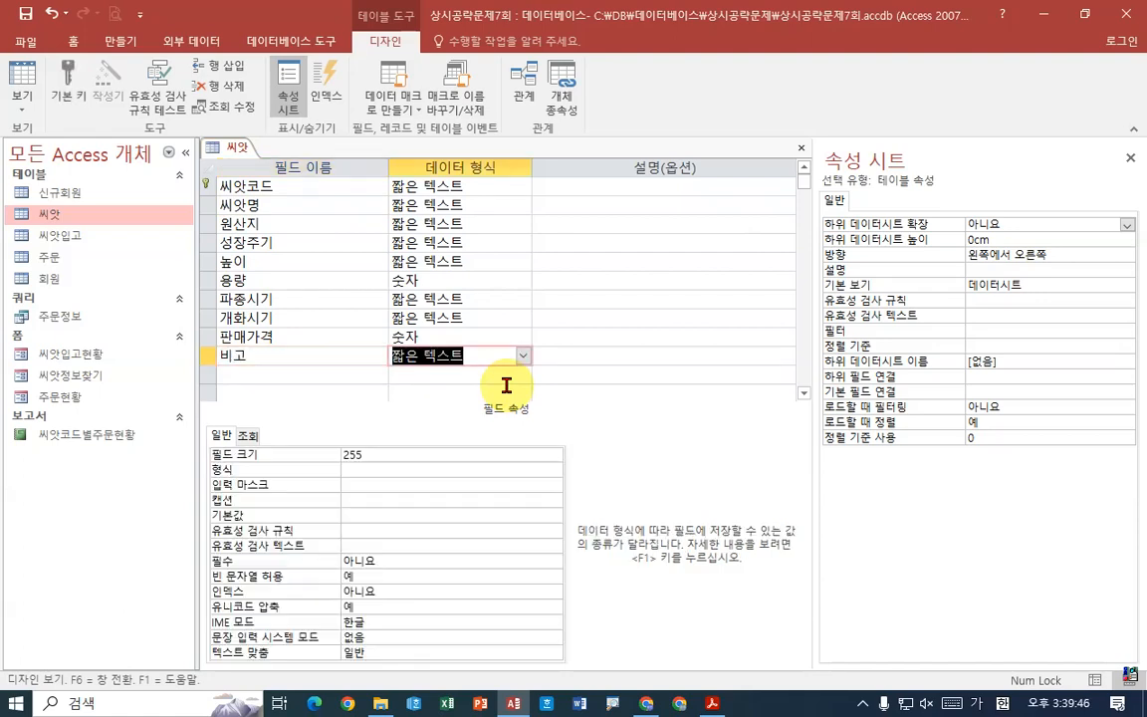
pyautogui.click(522, 355)
pyautogui.click(472, 396)
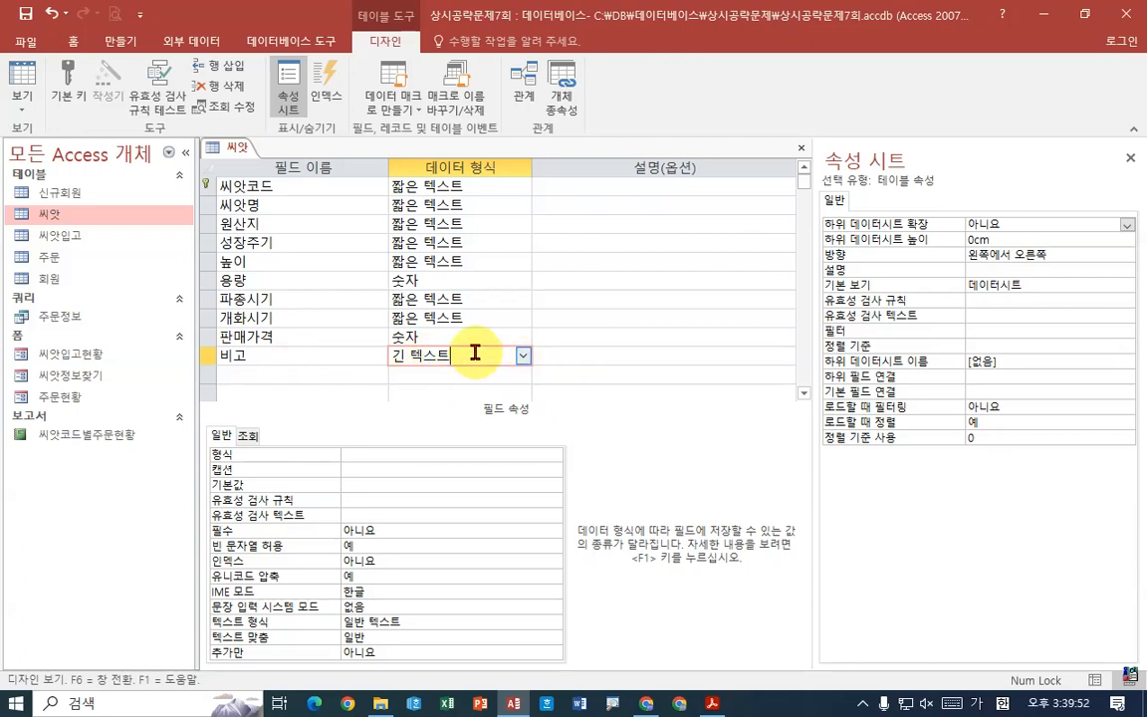
# Save the 씨앗 table's design changes and close the table
pyautogui.rightClick(229, 147)
pyautogui.click(254, 156)
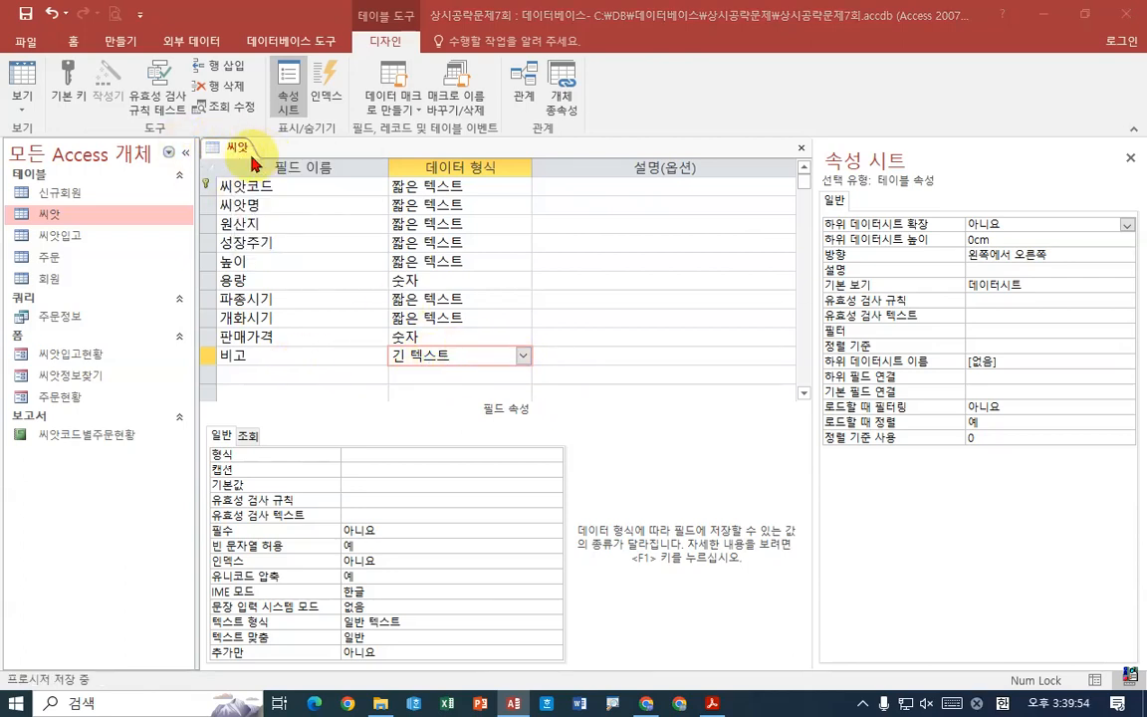
pyautogui.click(470, 407)
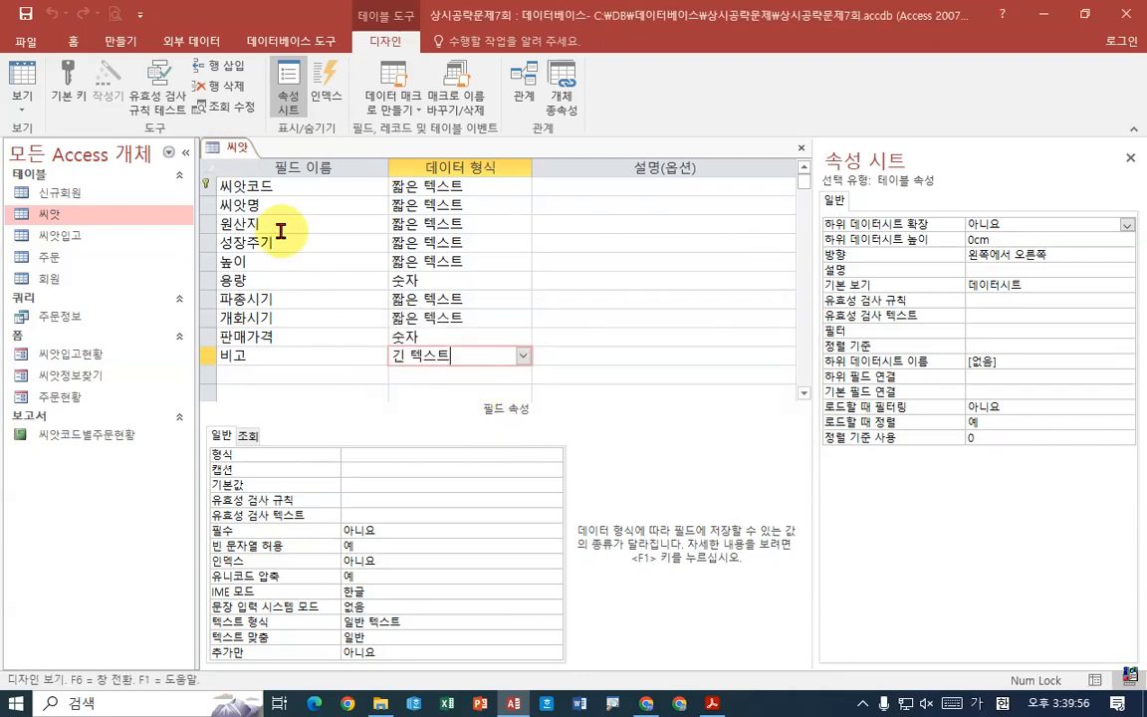
pyautogui.rightClick(239, 154)
pyautogui.click(261, 179)
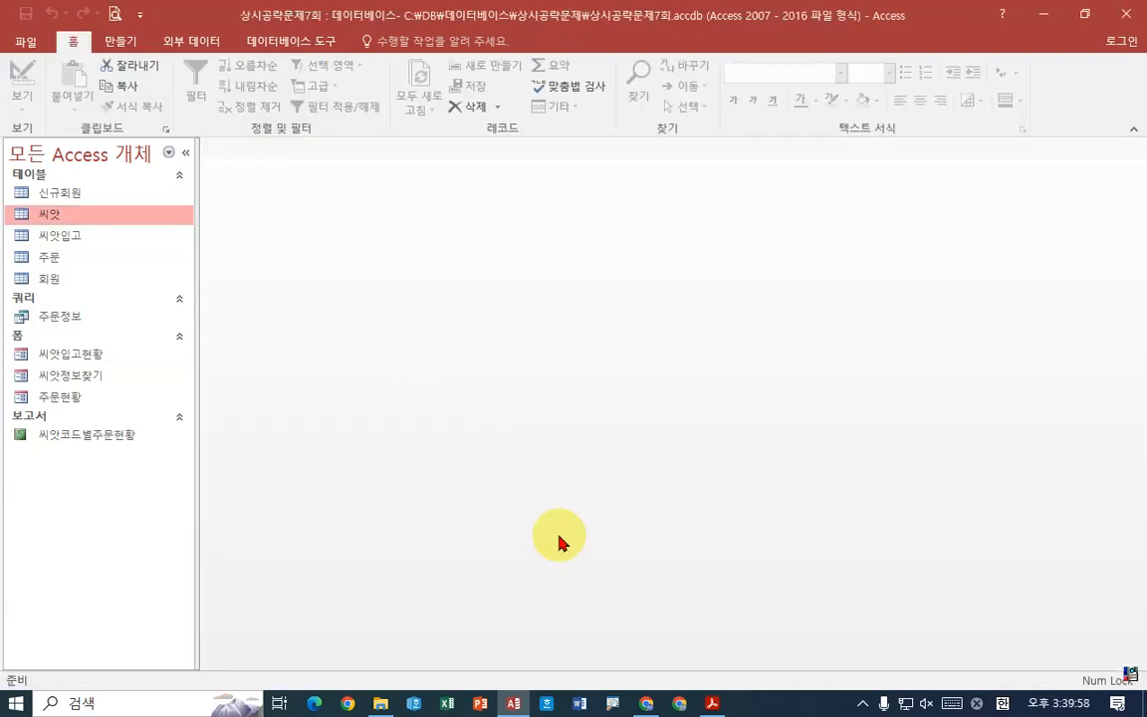
# Read the 신규회원목록.xlsx import task in the PDF, return to Access, and open the 신규회원 table to examine its fields
pyautogui.click(710, 702)
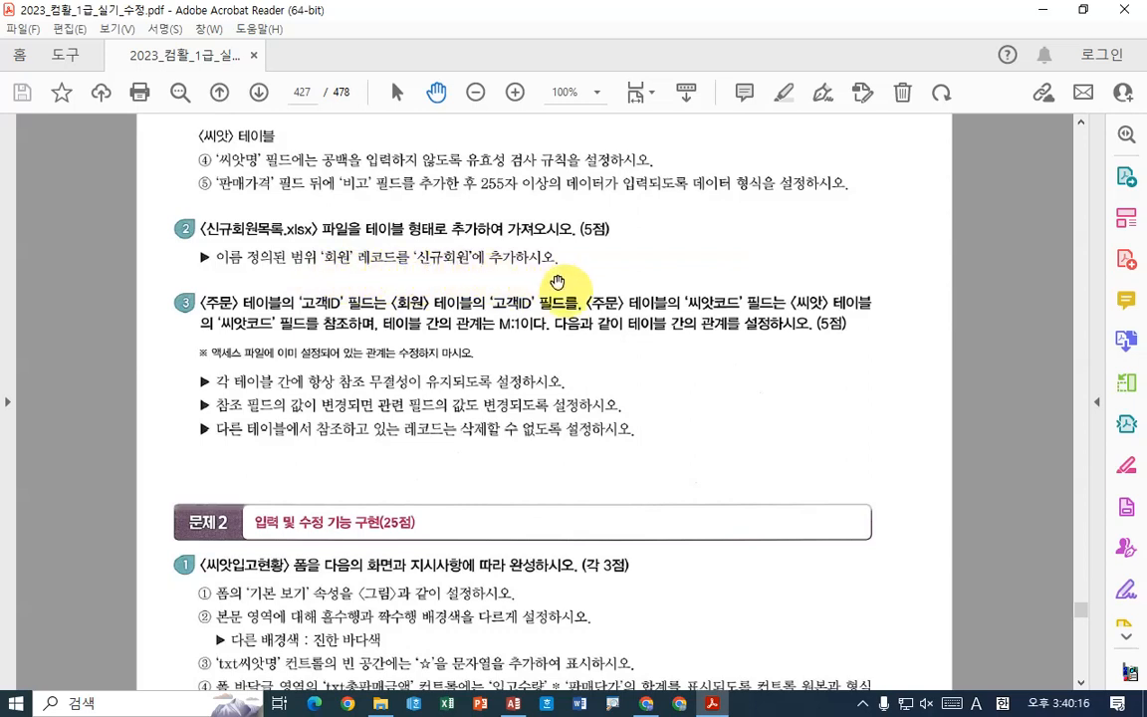
pyautogui.click(514, 703)
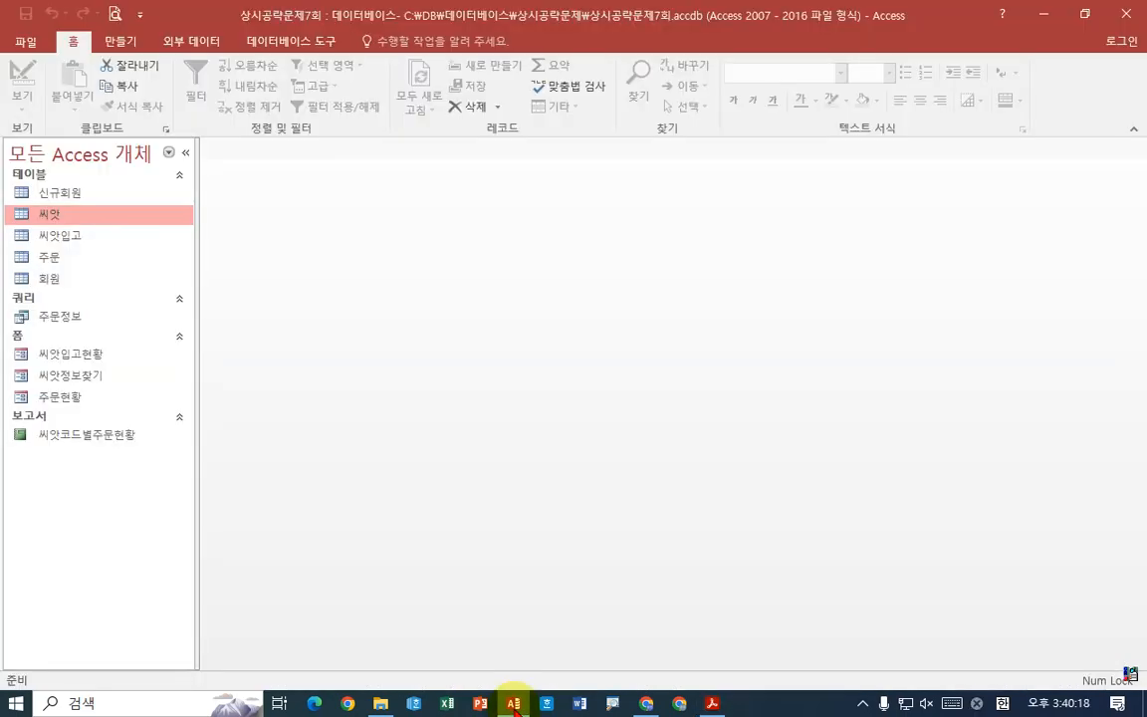
pyautogui.click(514, 705)
pyautogui.click(514, 705)
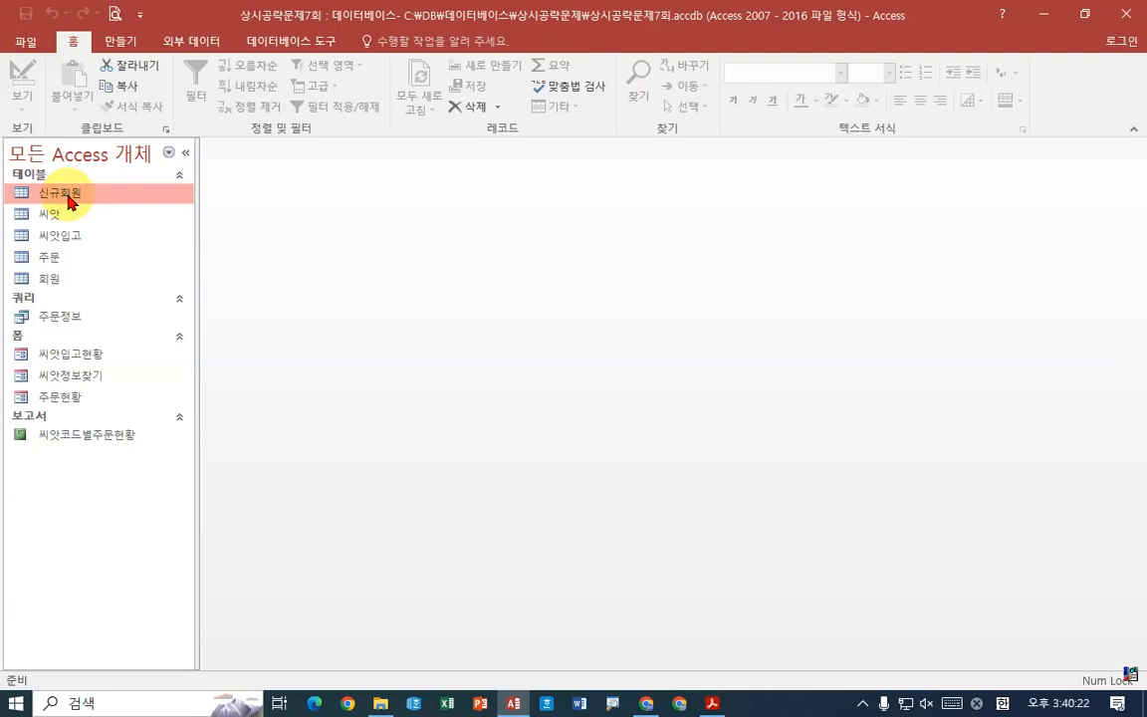
pyautogui.doubleClick(69, 199)
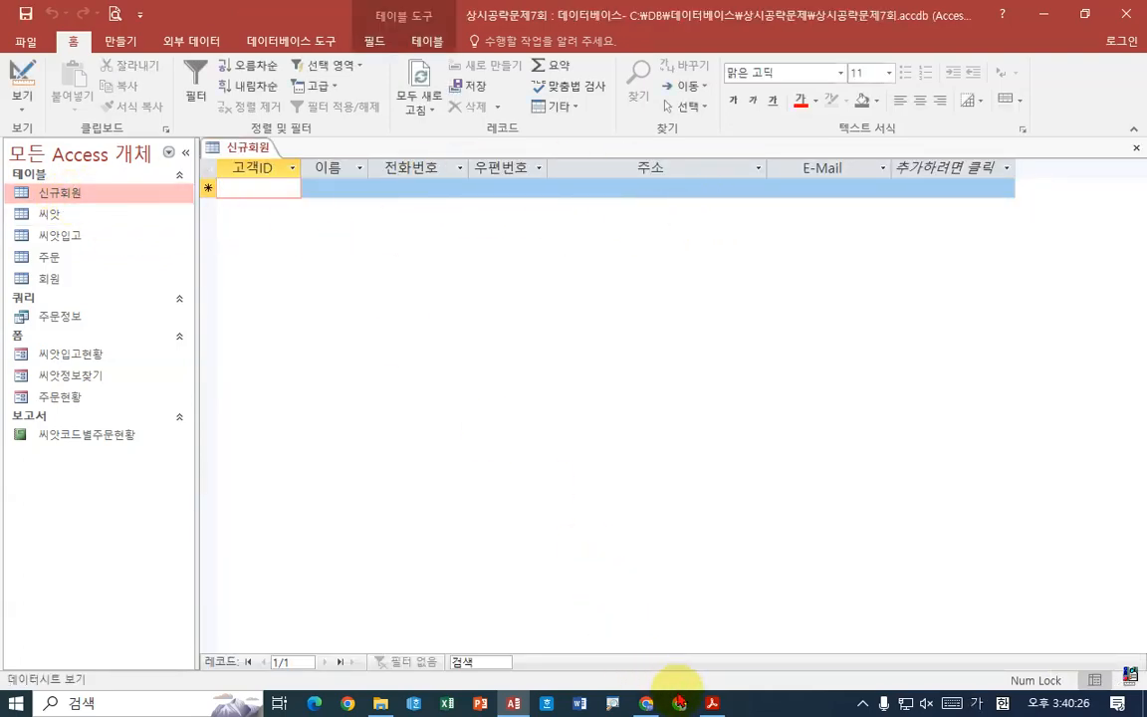
# Reread the import task in the PDF, switch to File Explorer, and open 신규회원목록.xlsx from the 상시공략문제 folder in Excel
pyautogui.click(713, 702)
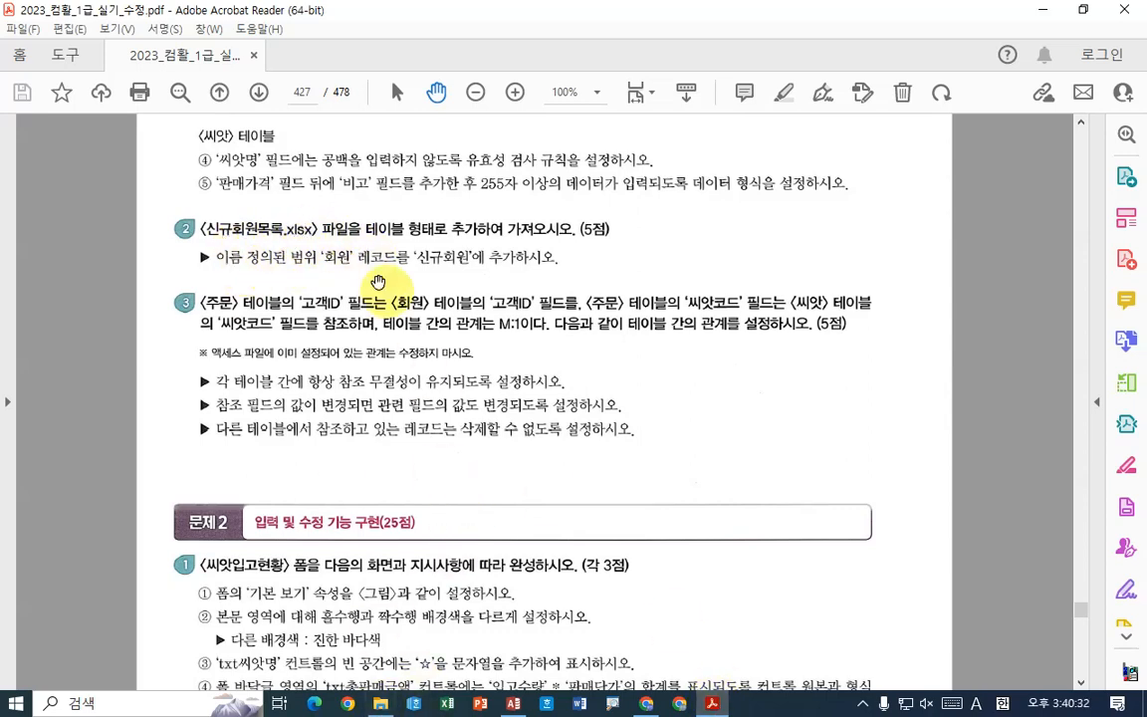
pyautogui.click(513, 703)
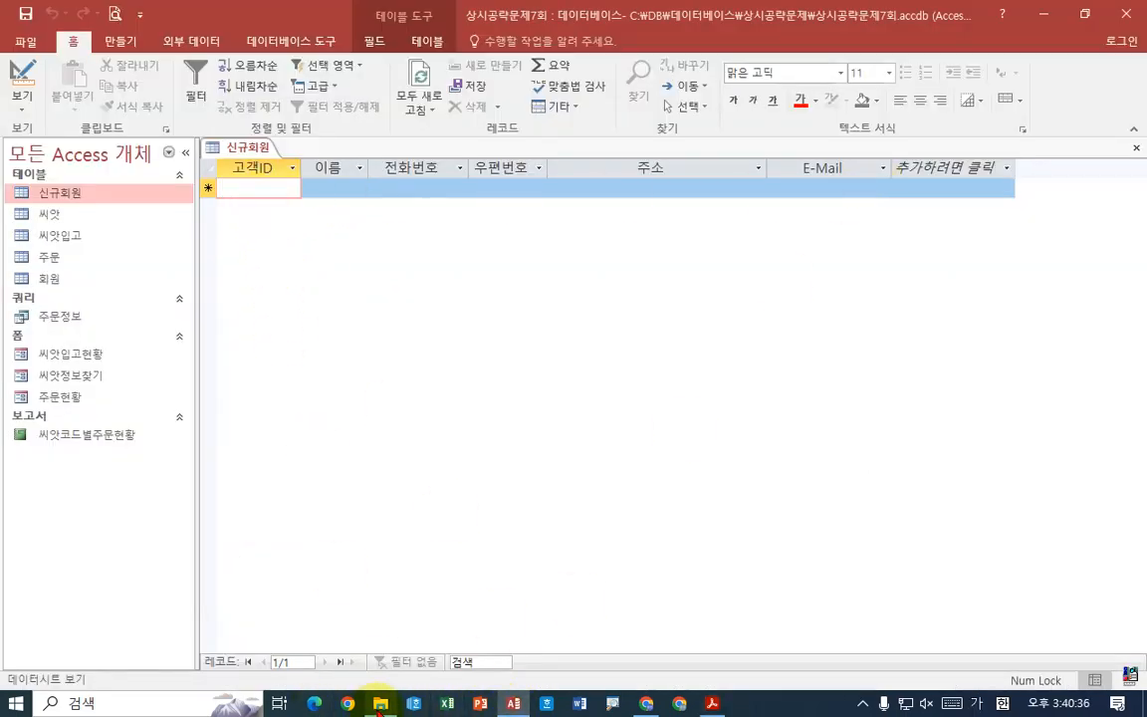
pyautogui.click(380, 703)
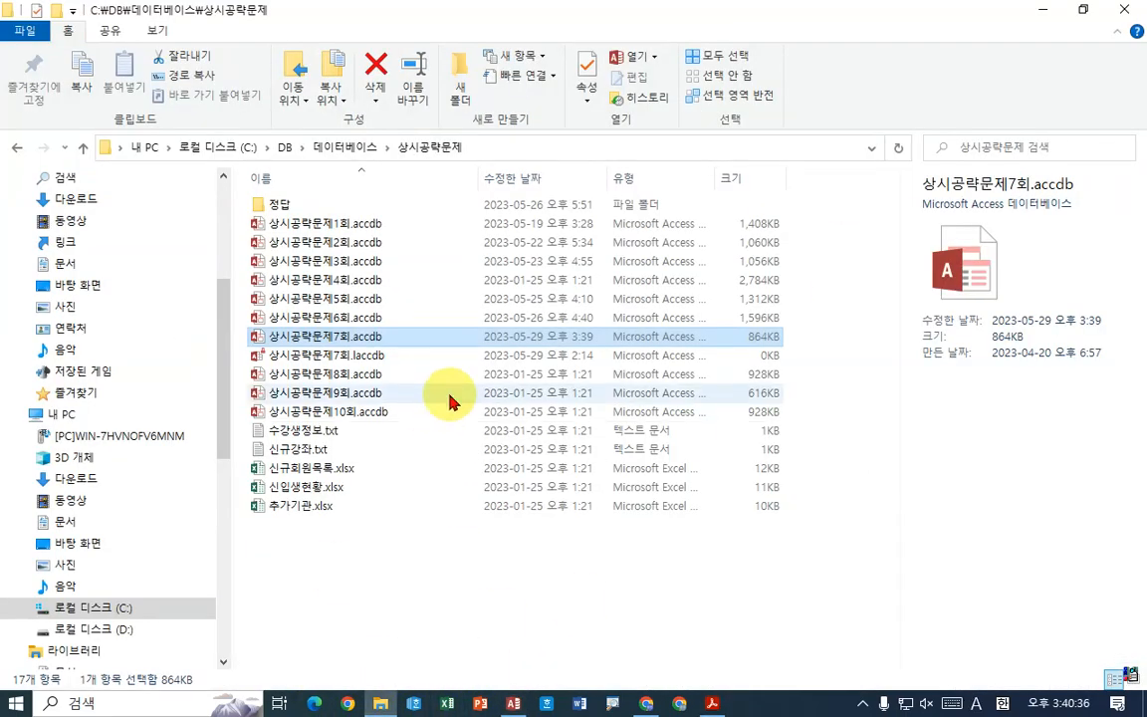
pyautogui.click(324, 473)
pyautogui.doubleClick(328, 475)
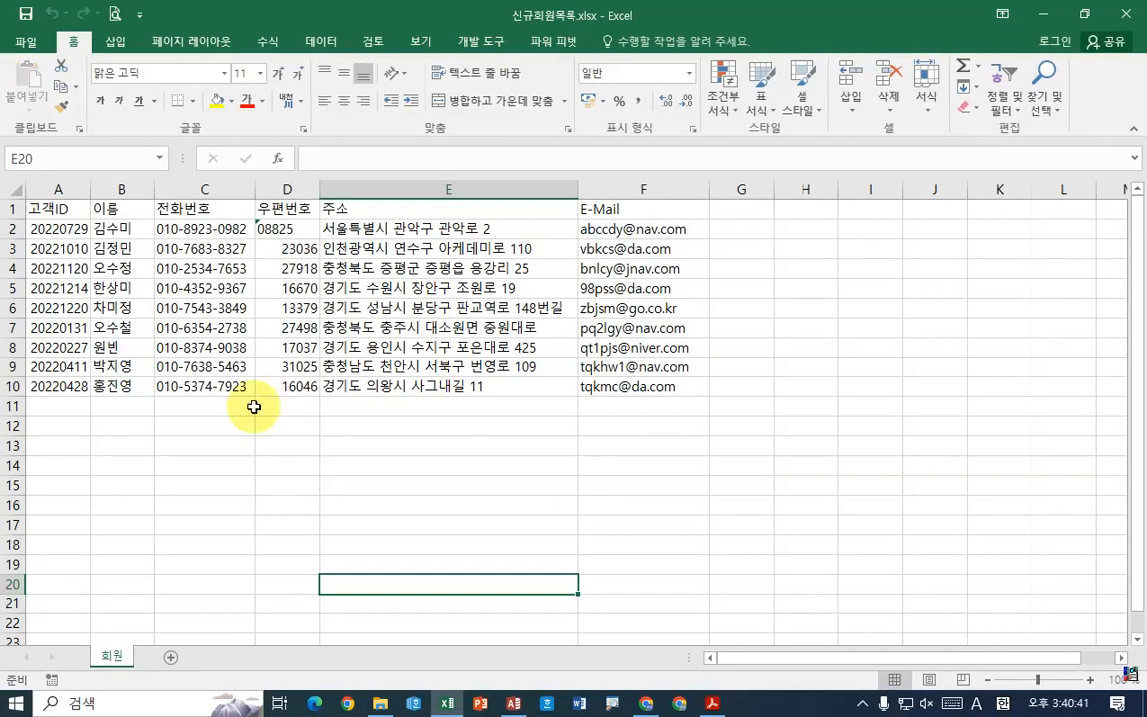
# Examine the member list's columns and select A1:F10 to check the name defined for that range
pyautogui.click(58, 249)
pyautogui.click(129, 249)
pyautogui.click(229, 255)
pyautogui.click(275, 249)
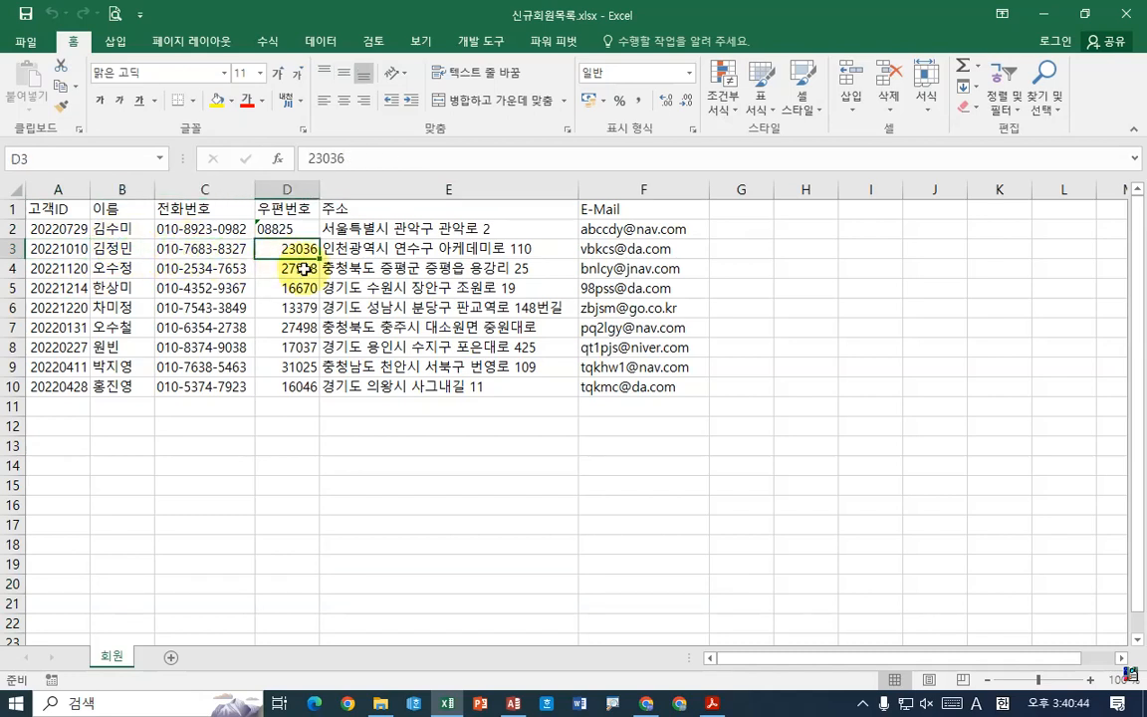
pyautogui.click(369, 266)
pyautogui.click(598, 287)
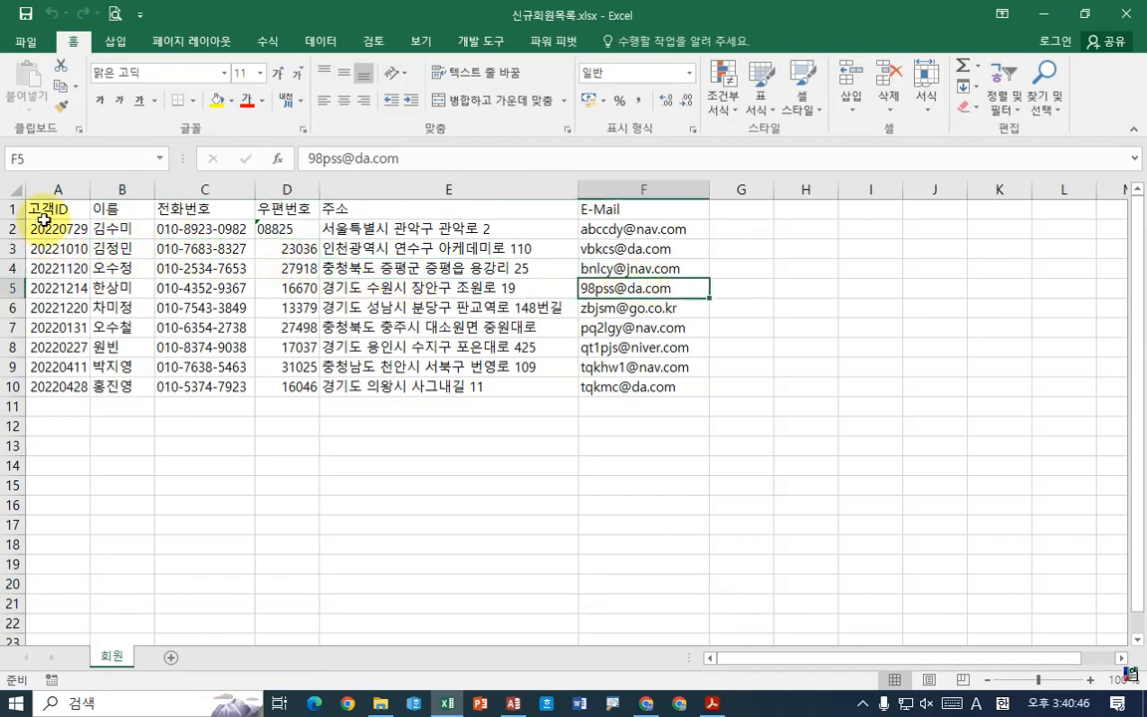
pyautogui.moveTo(40, 209); pyautogui.dragTo(647, 384)
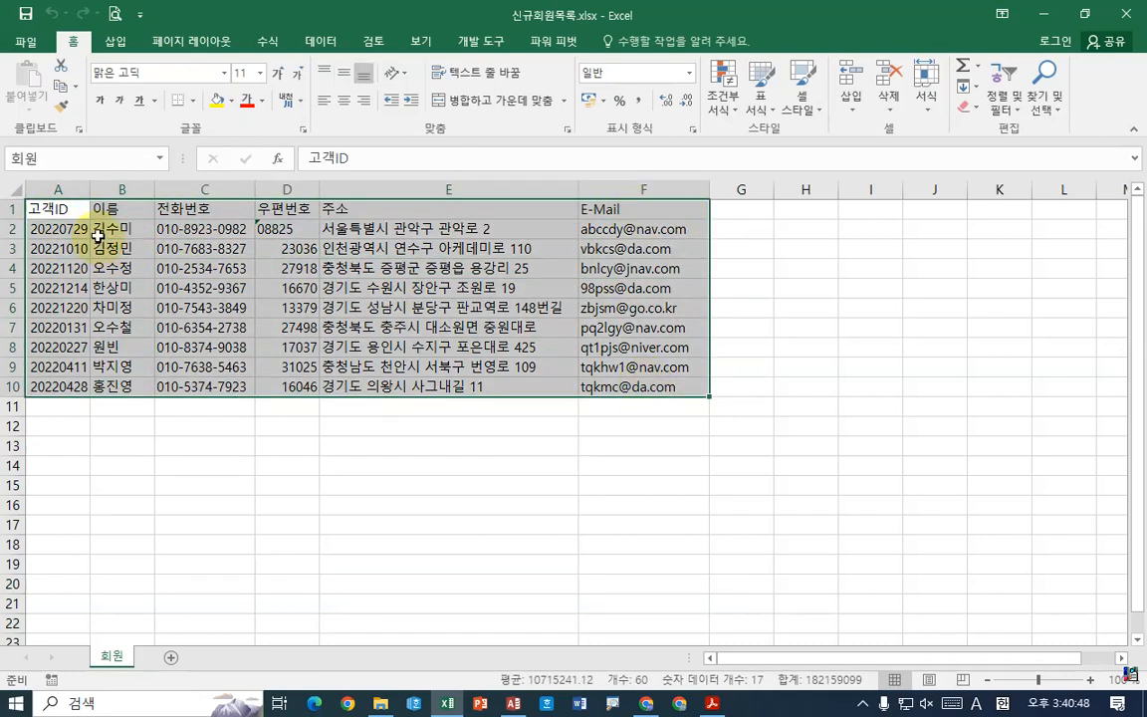
# Switch back to Access and close the 신규회원 table
pyautogui.click(513, 703)
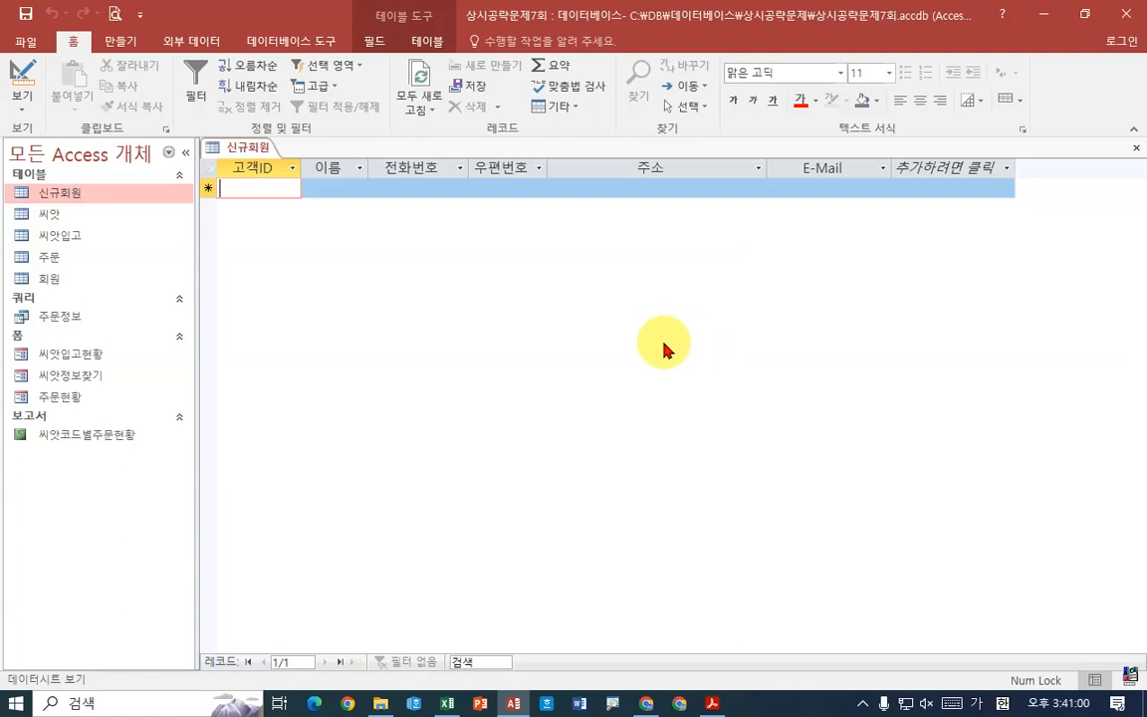
pyautogui.rightClick(251, 152)
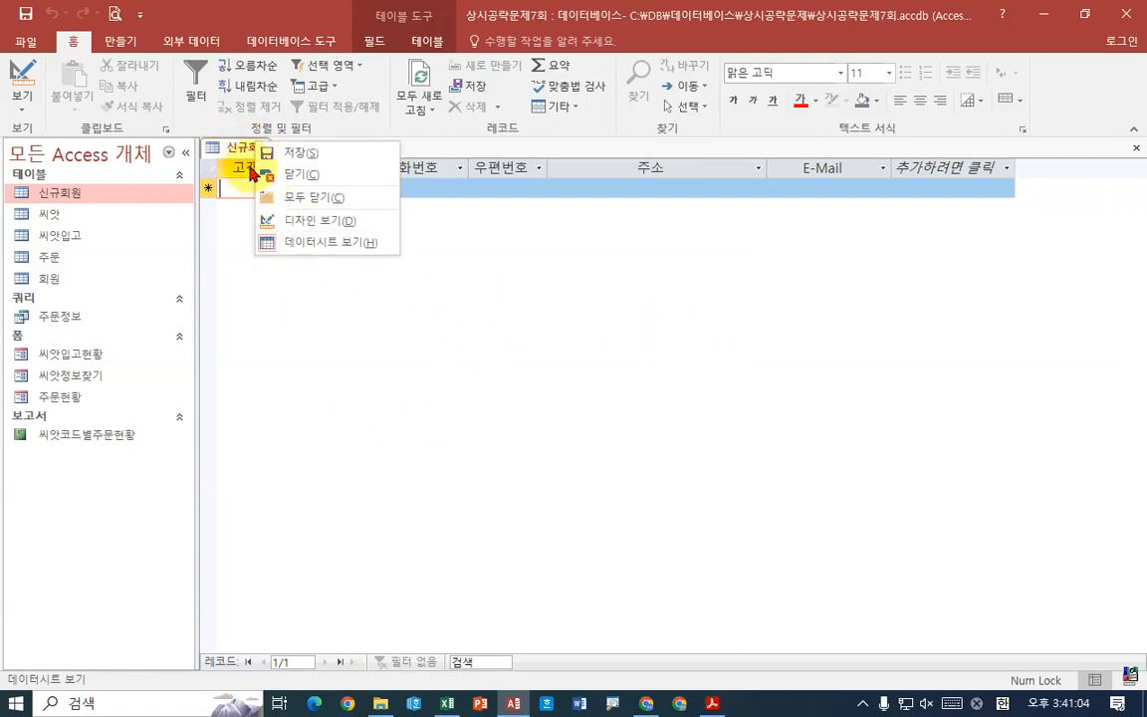
pyautogui.click(239, 154)
pyautogui.rightClick(239, 154)
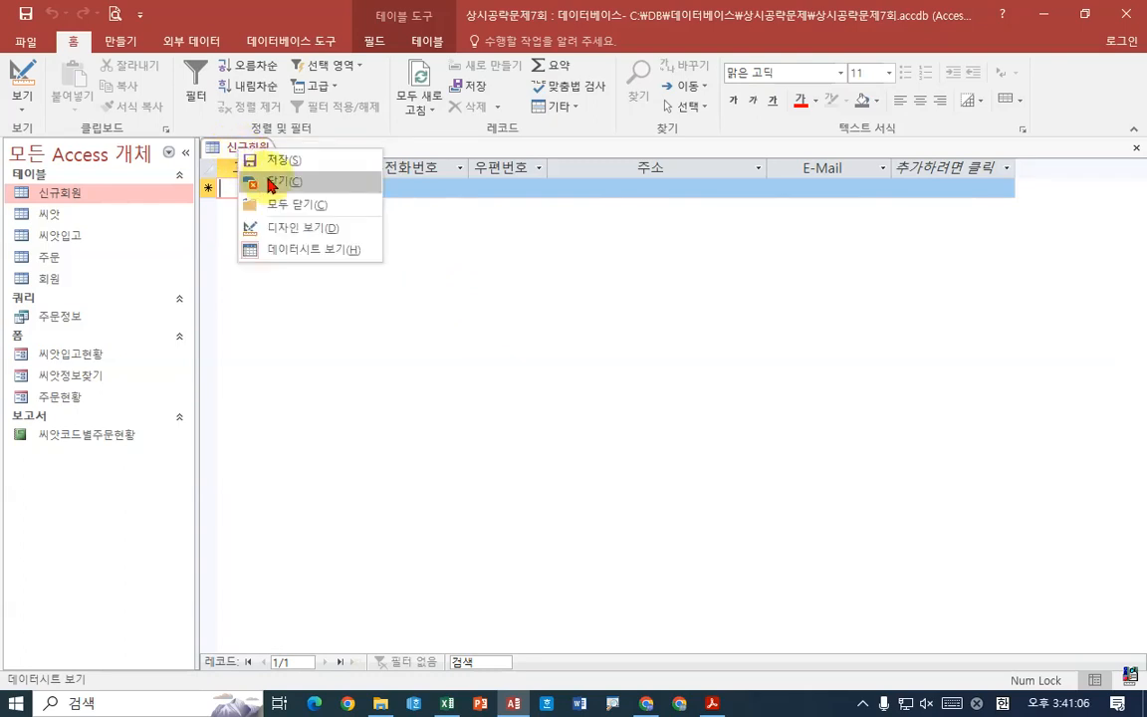
pyautogui.click(271, 183)
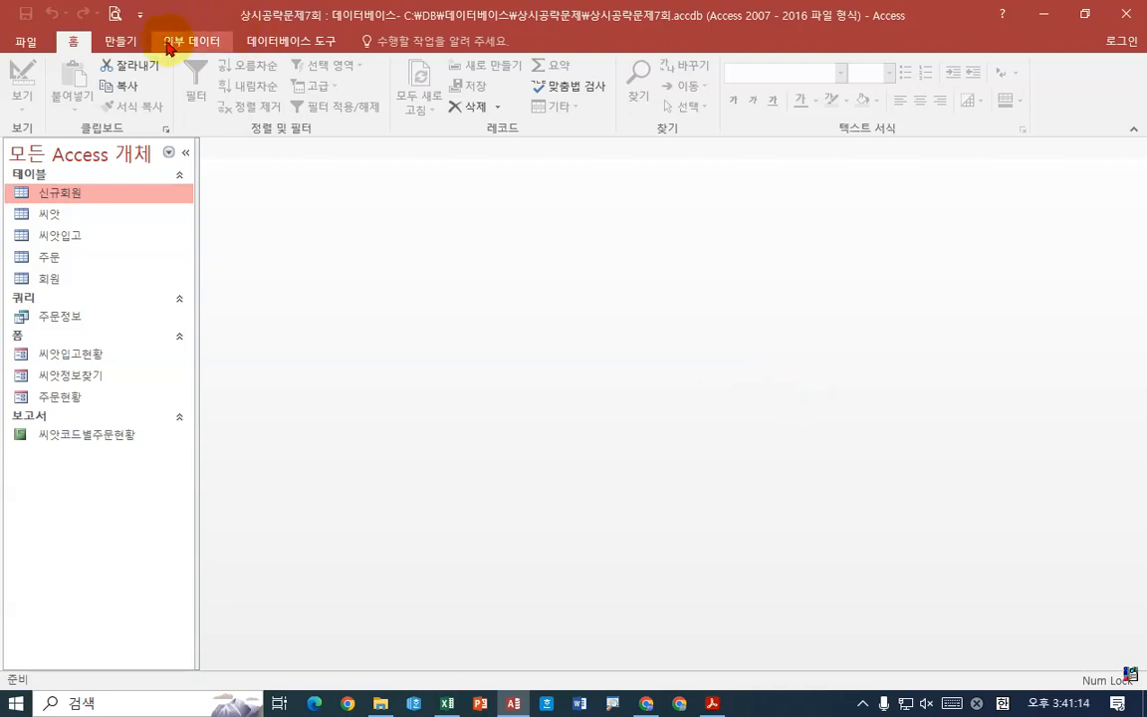
# Start an Excel import and choose C:\DB\데이터베이스\상시공략문제\신규회원목록.xlsx as the source file
pyautogui.click(209, 48)
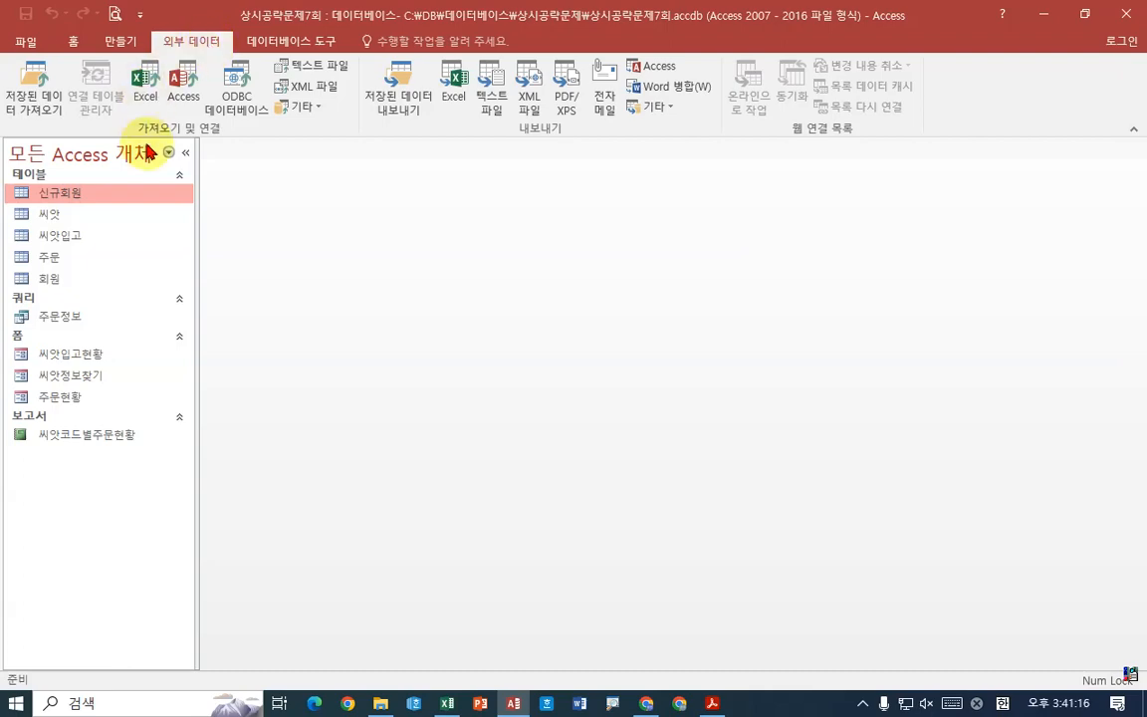
pyautogui.click(145, 85)
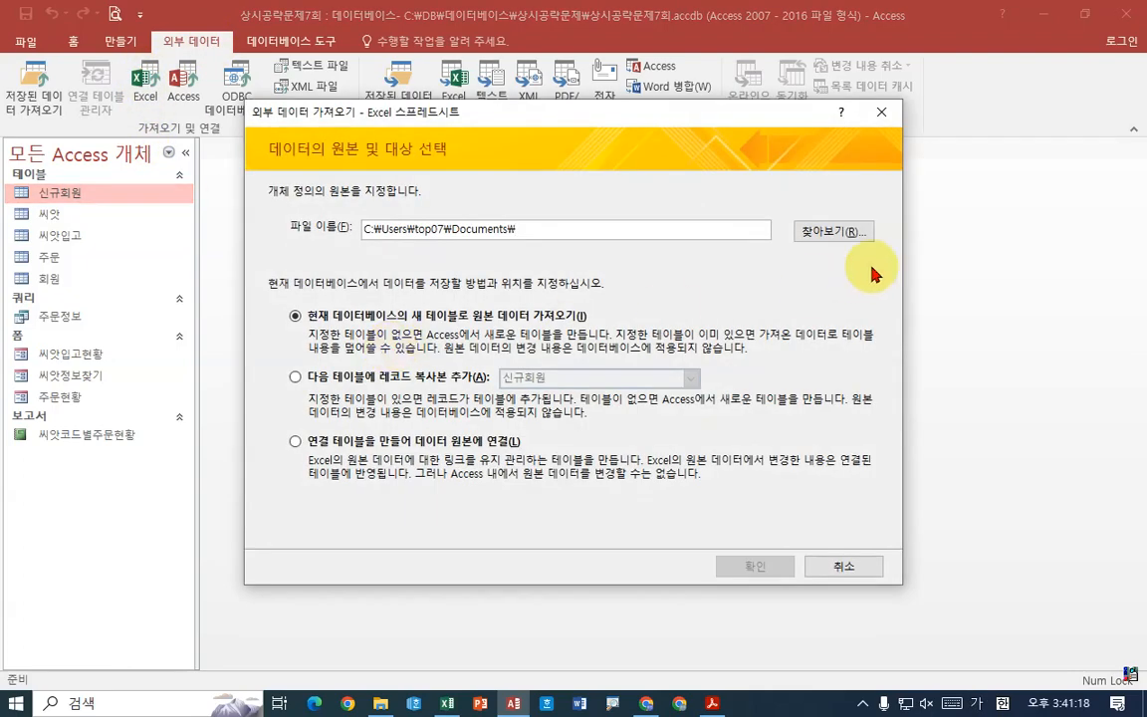
pyautogui.click(808, 231)
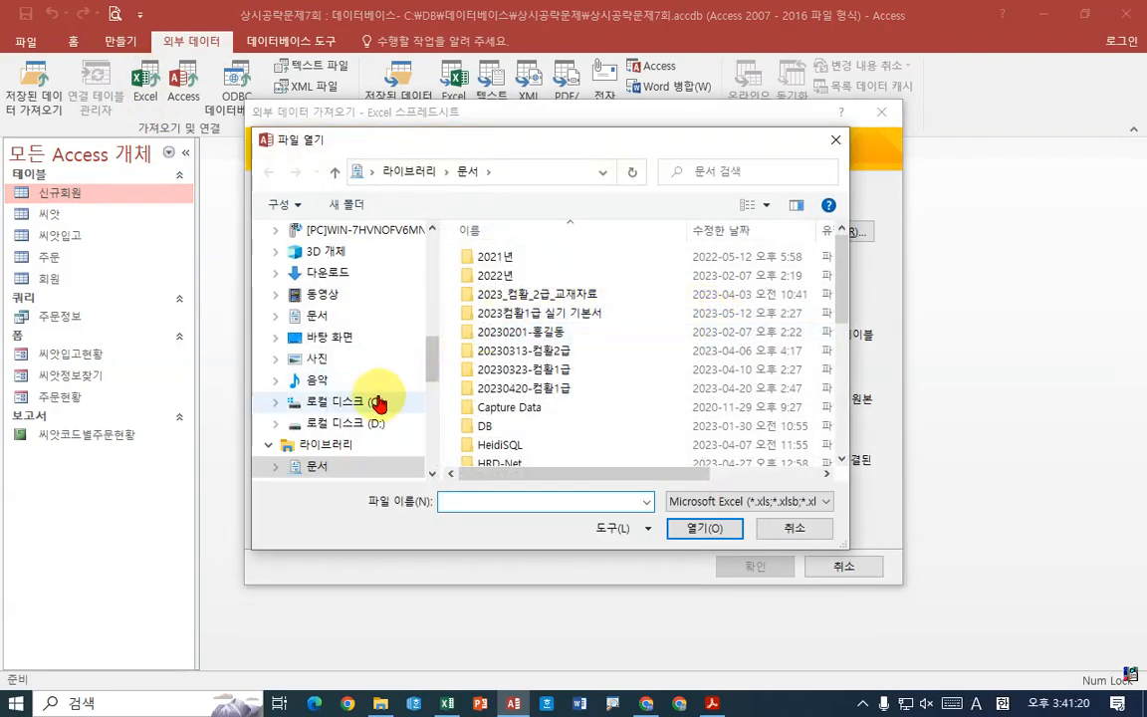
pyautogui.click(374, 401)
pyautogui.doubleClick(498, 371)
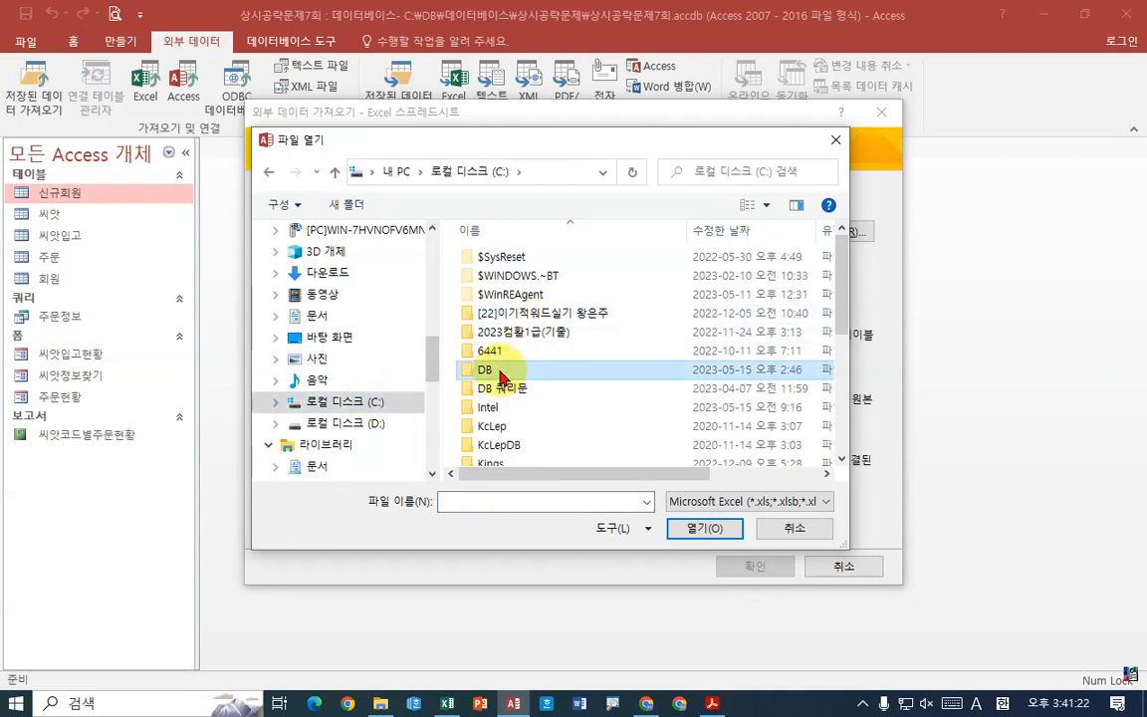
pyautogui.doubleClick(518, 262)
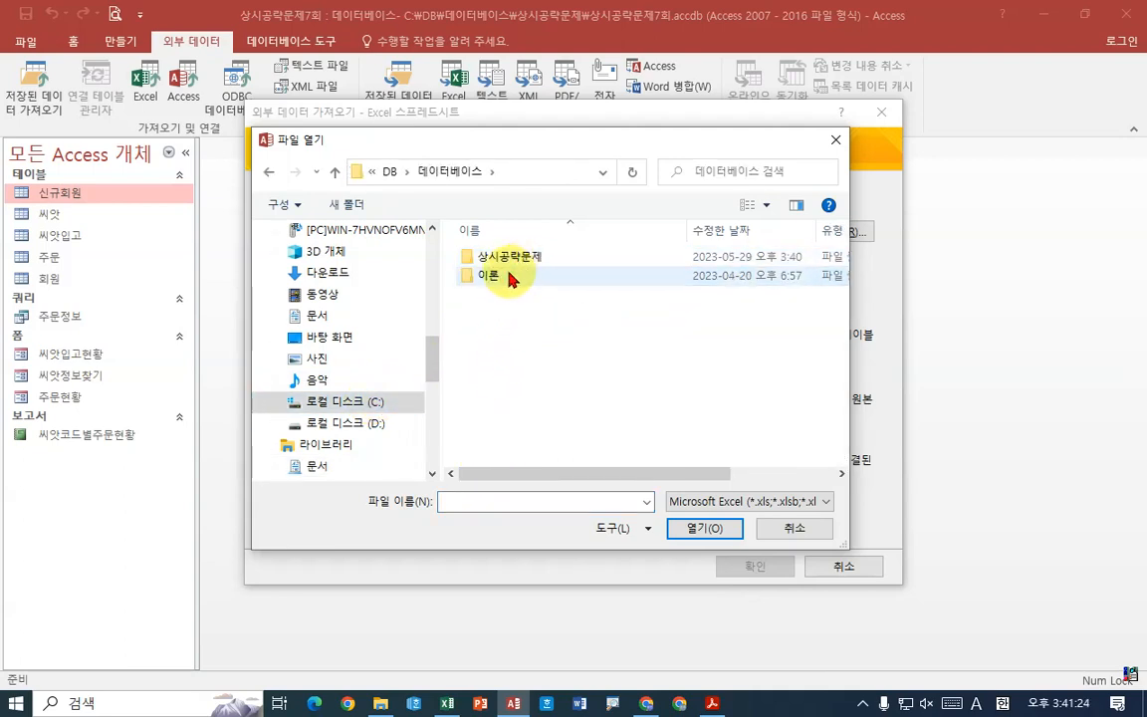
pyautogui.doubleClick(512, 256)
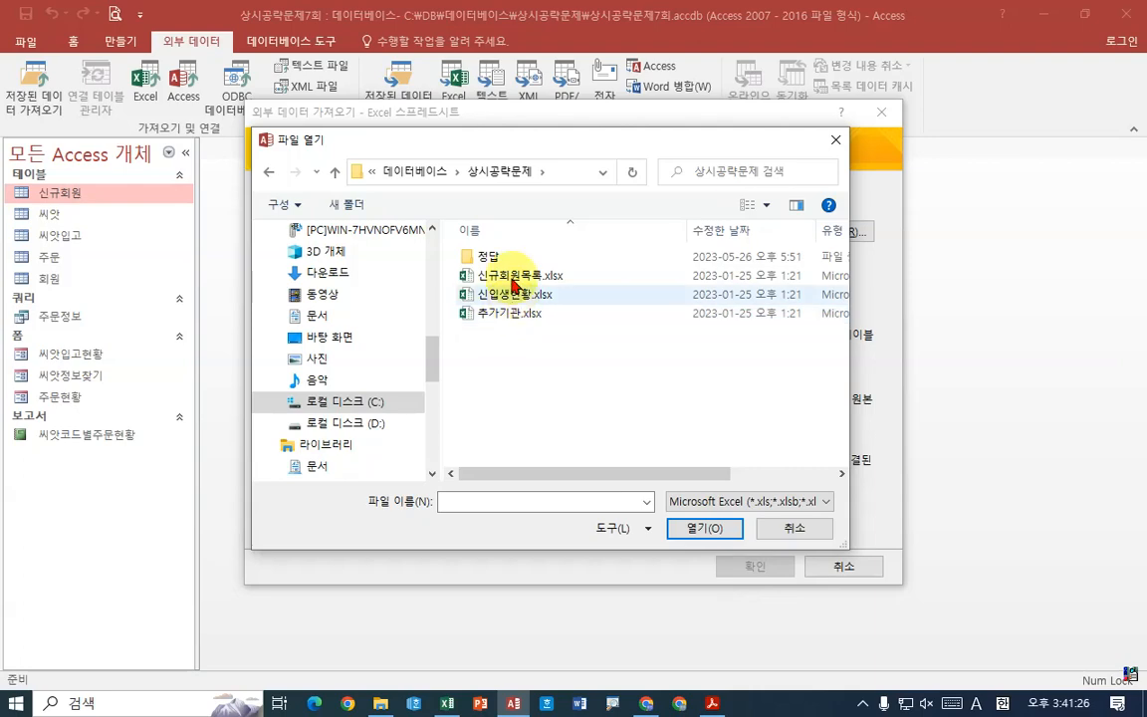
pyautogui.click(478, 274)
pyautogui.click(678, 526)
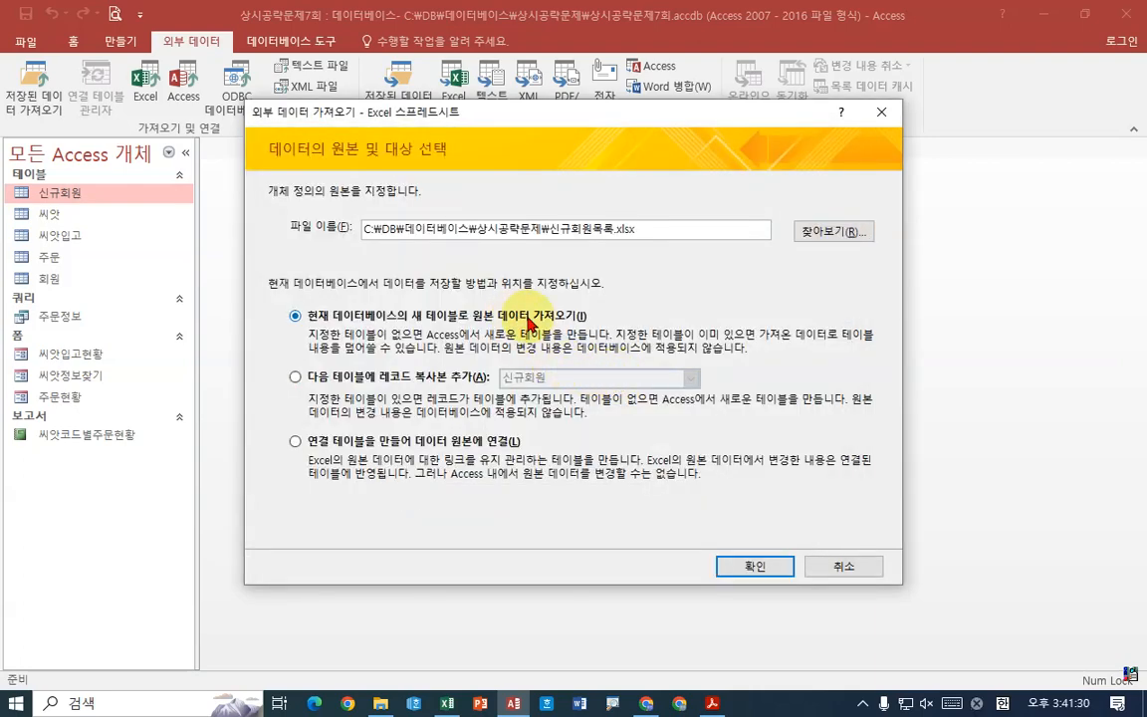
# Set the import to append a copy of the records to the 신규회원 table and proceed to the import wizard
pyautogui.click(411, 378)
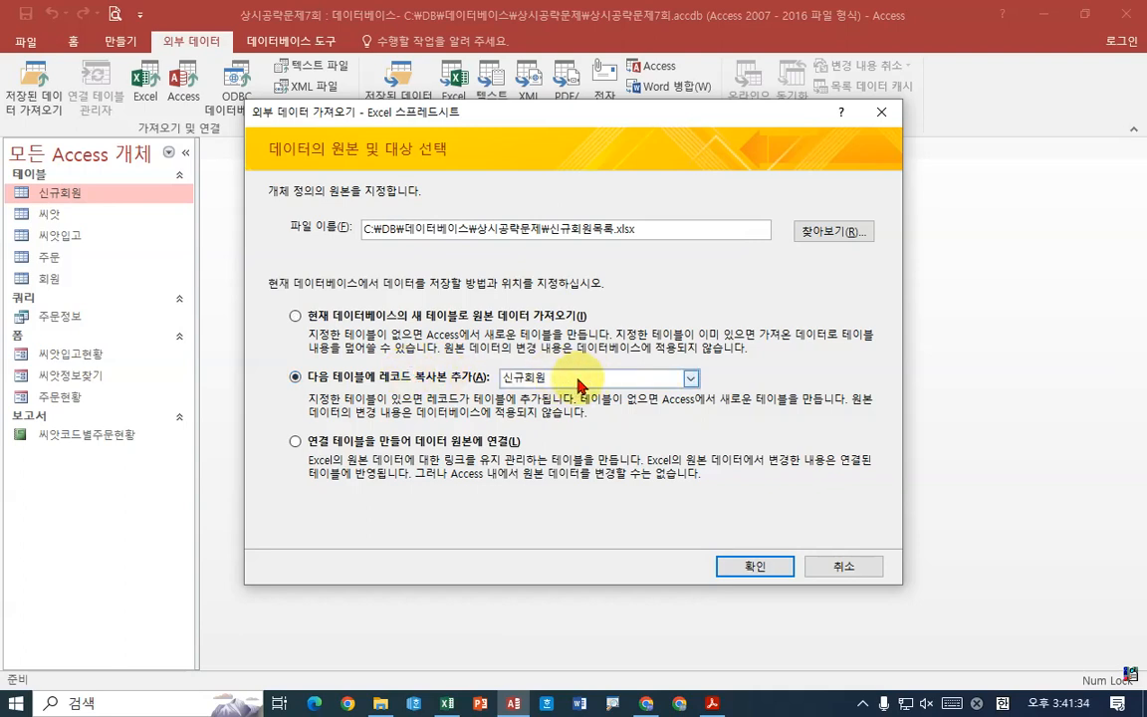
pyautogui.click(690, 379)
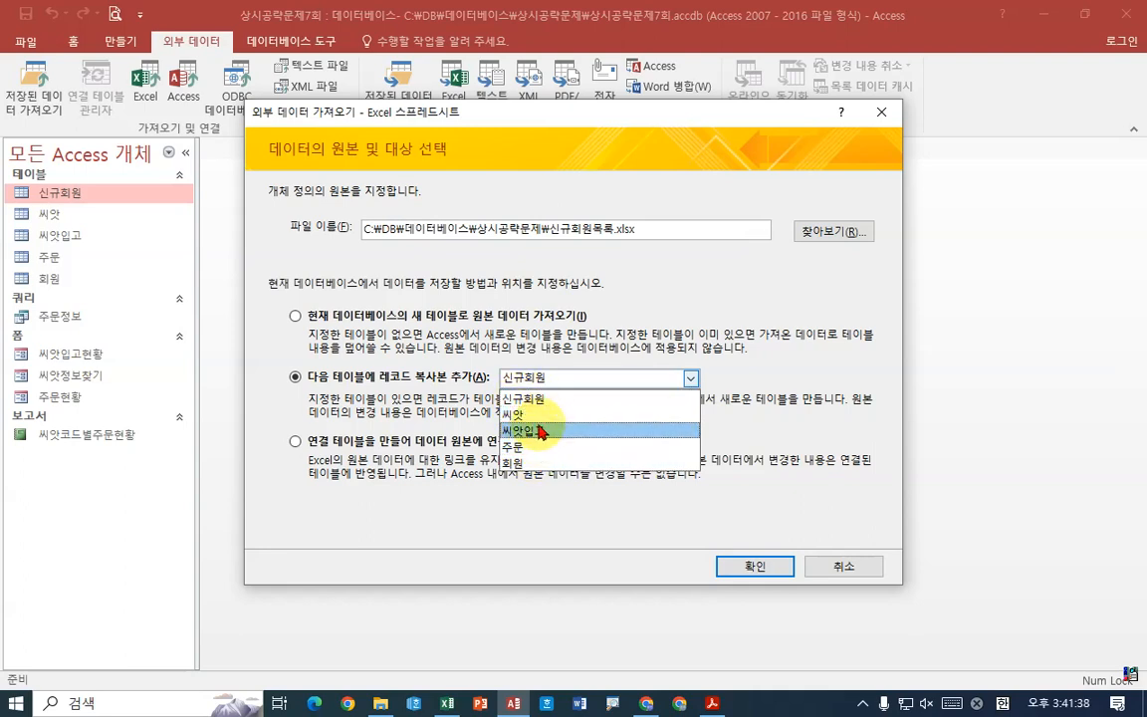
pyautogui.click(538, 397)
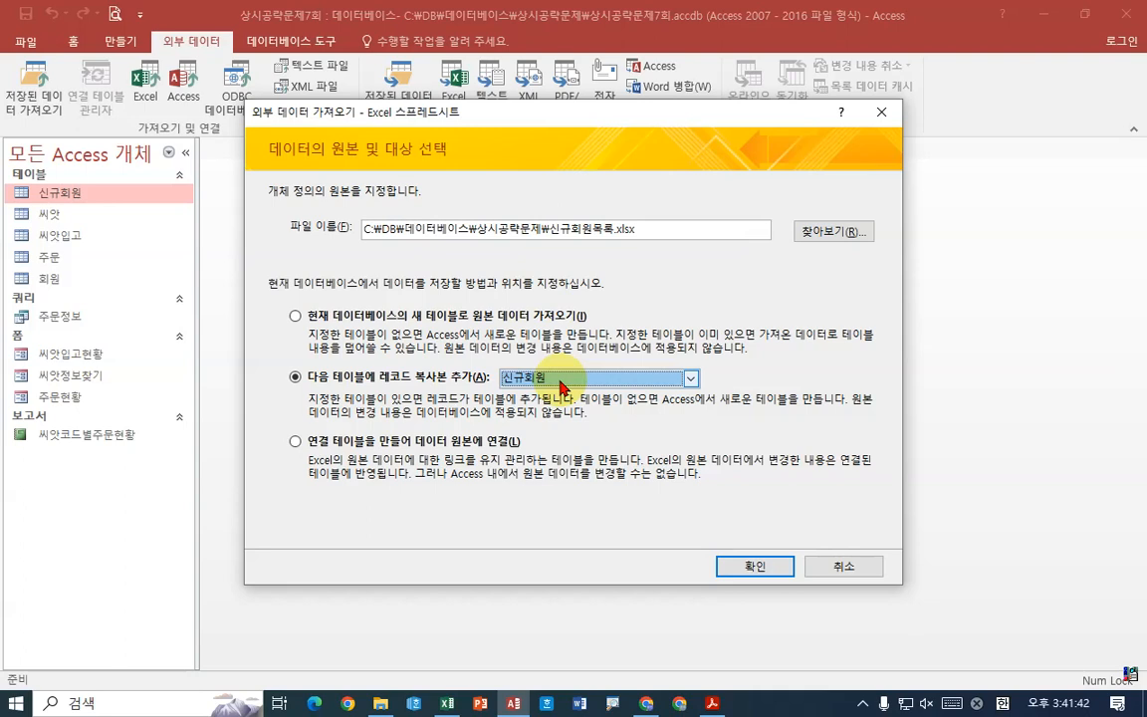
pyautogui.click(518, 317)
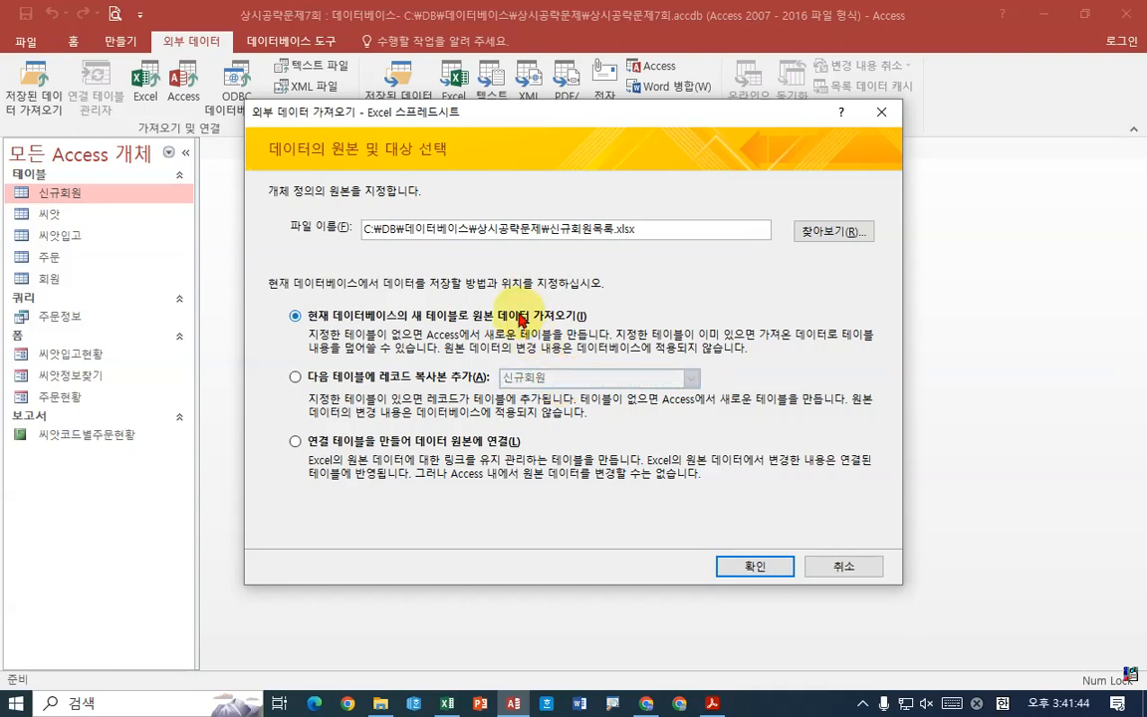
pyautogui.click(299, 377)
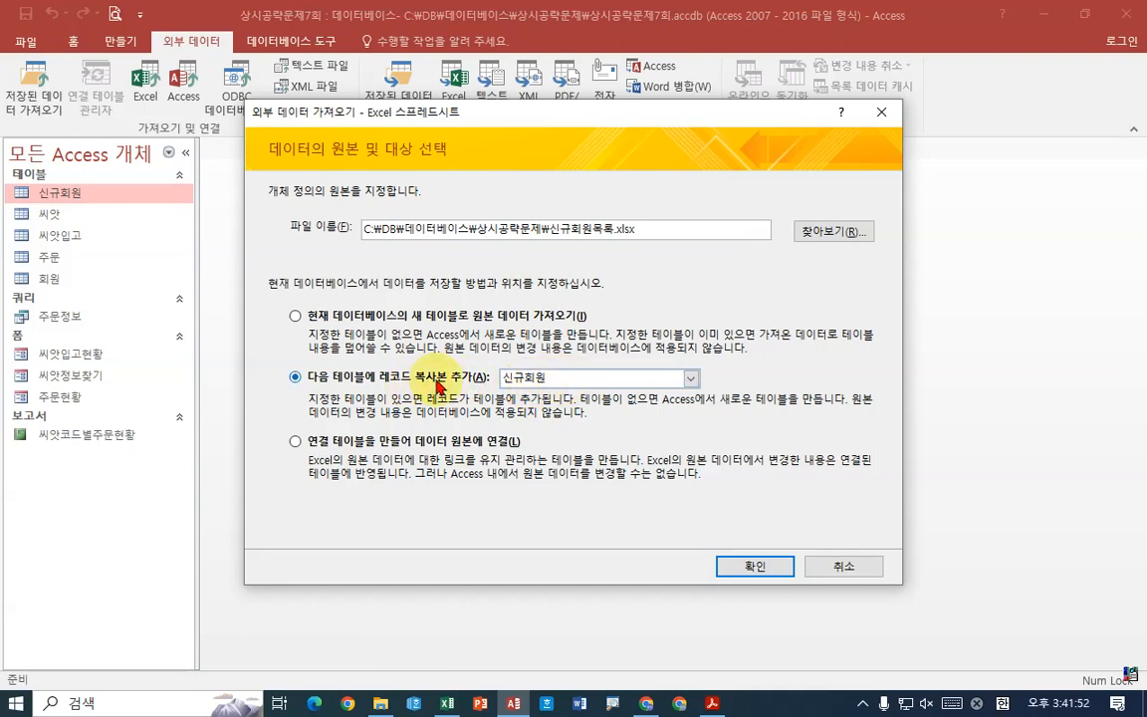
pyautogui.click(753, 566)
# Try to import the 회원 worksheet into 신규회원, rechecking the PDF before finishing, and decline to continue with the append
pyautogui.click(299, 156)
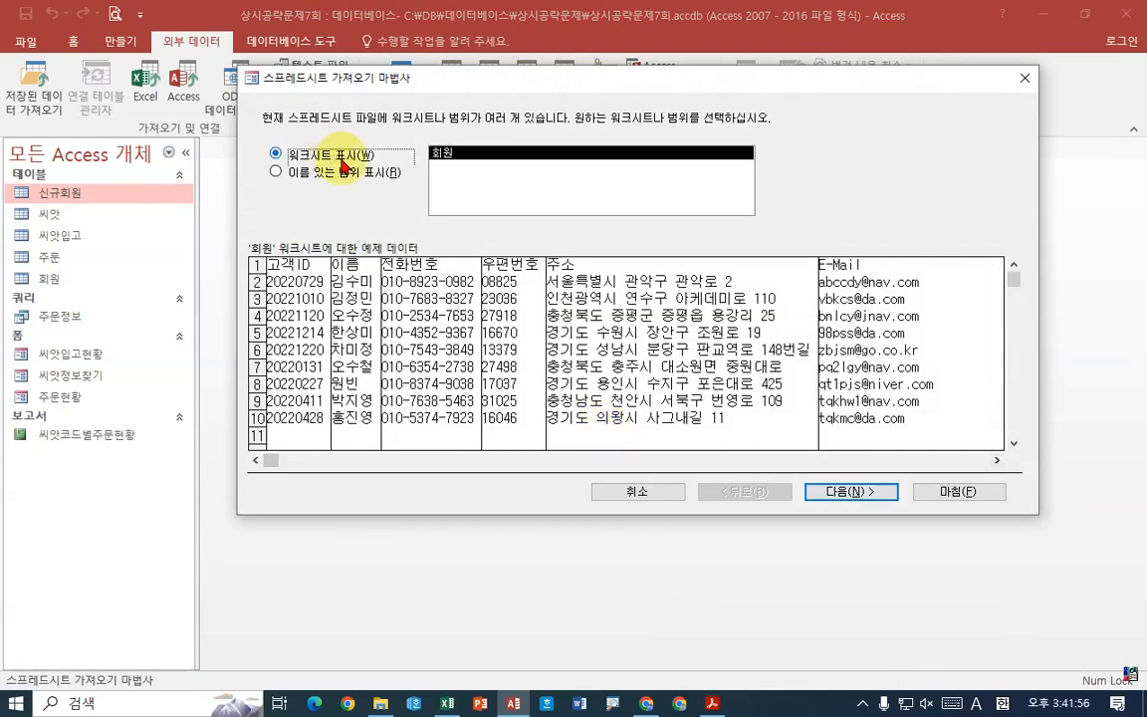
pyautogui.click(855, 491)
pyautogui.click(857, 496)
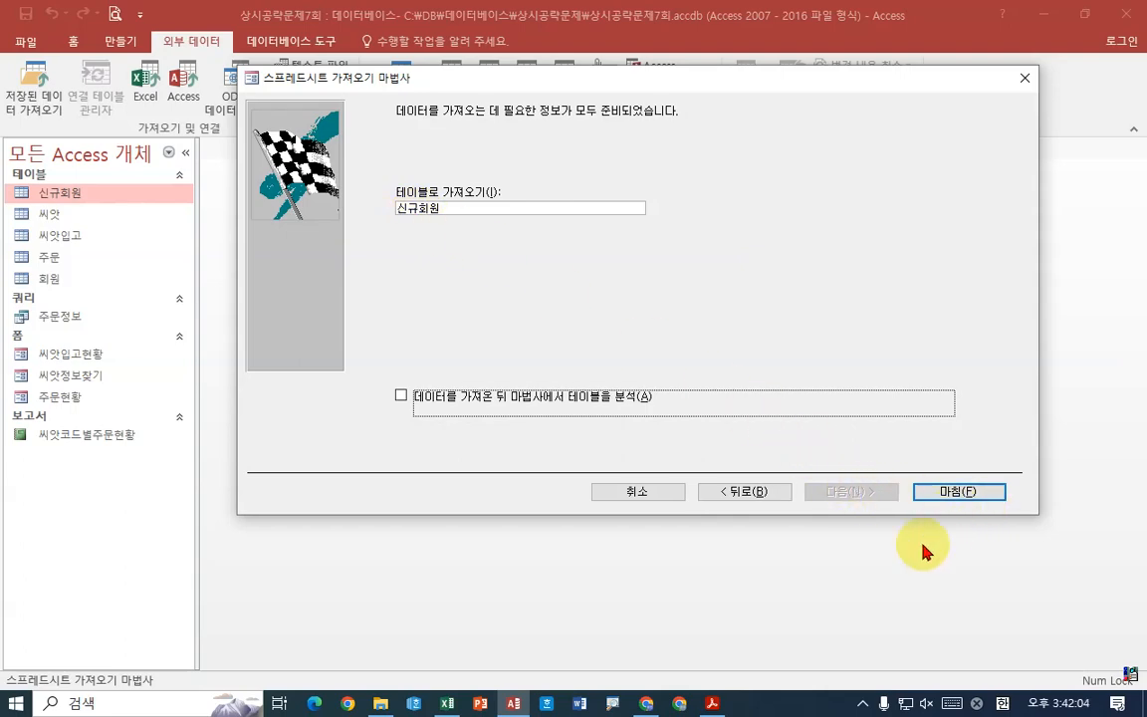
pyautogui.click(713, 704)
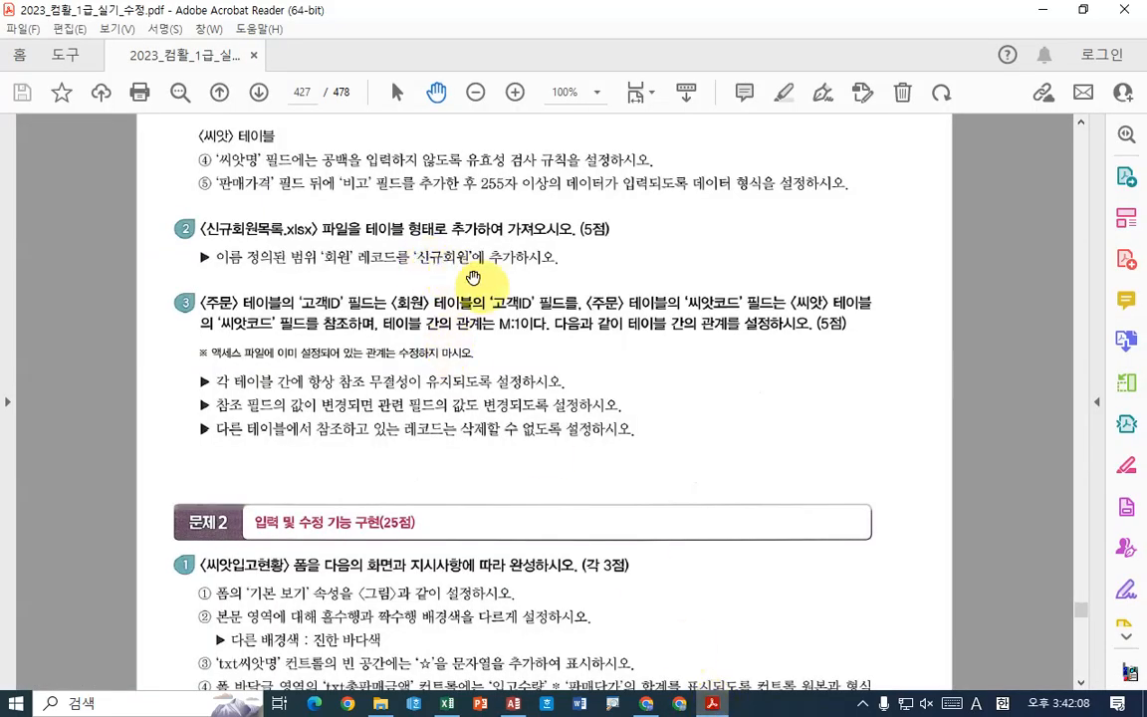
pyautogui.click(714, 704)
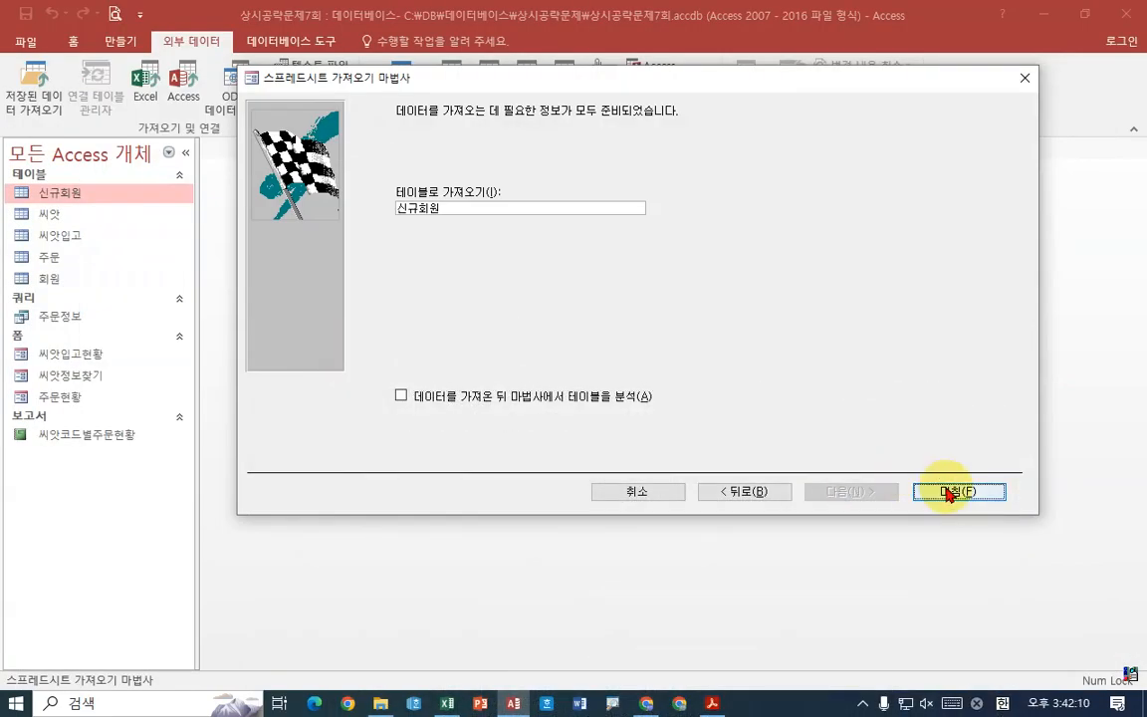
pyautogui.click(944, 490)
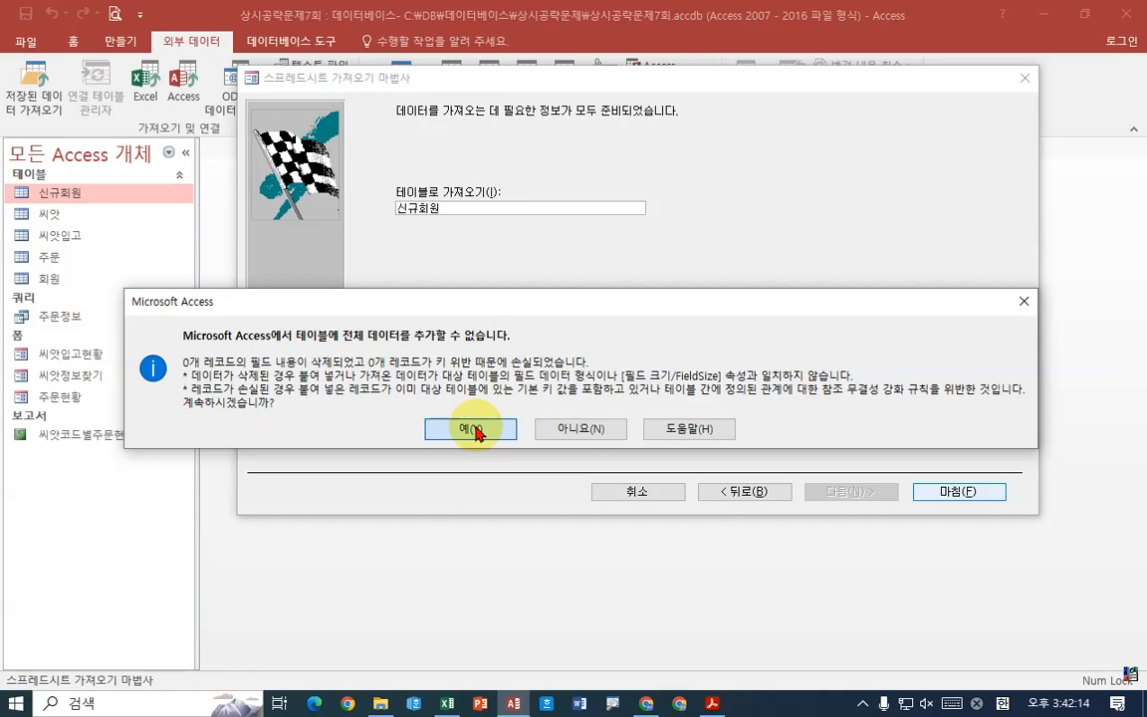
pyautogui.click(590, 431)
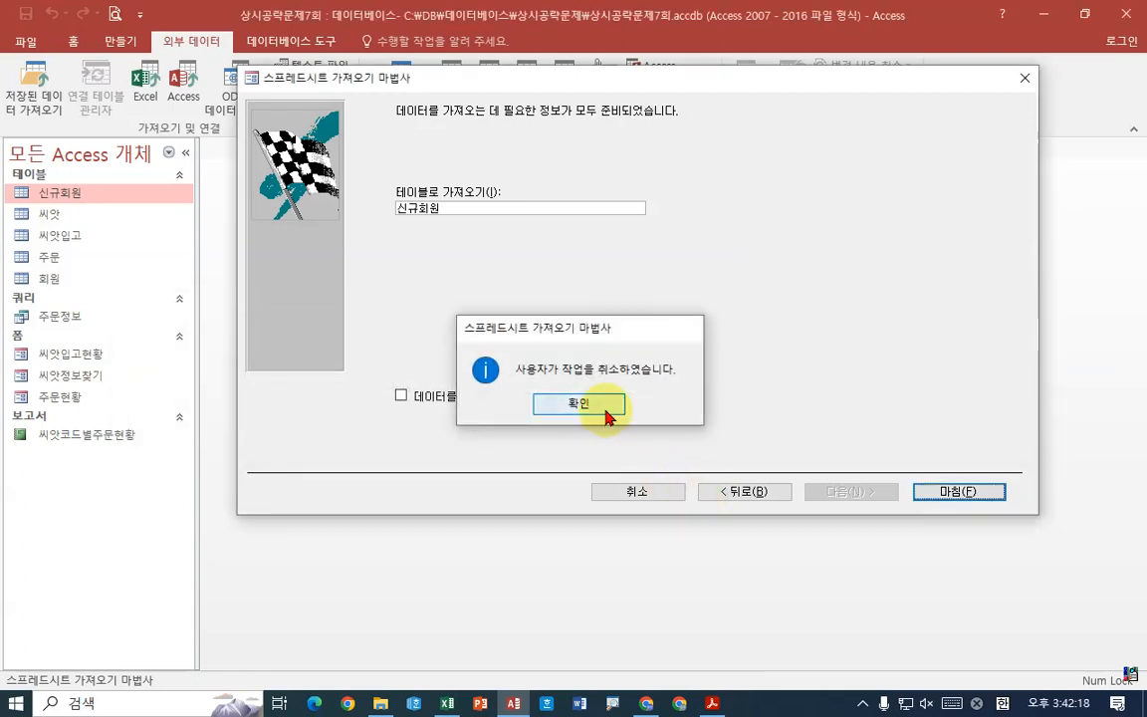
pyautogui.click(597, 404)
pyautogui.click(586, 409)
# Return to the wizard's source selection, recheck the PDF, try to switch to named ranges, and cancel the import
pyautogui.click(729, 495)
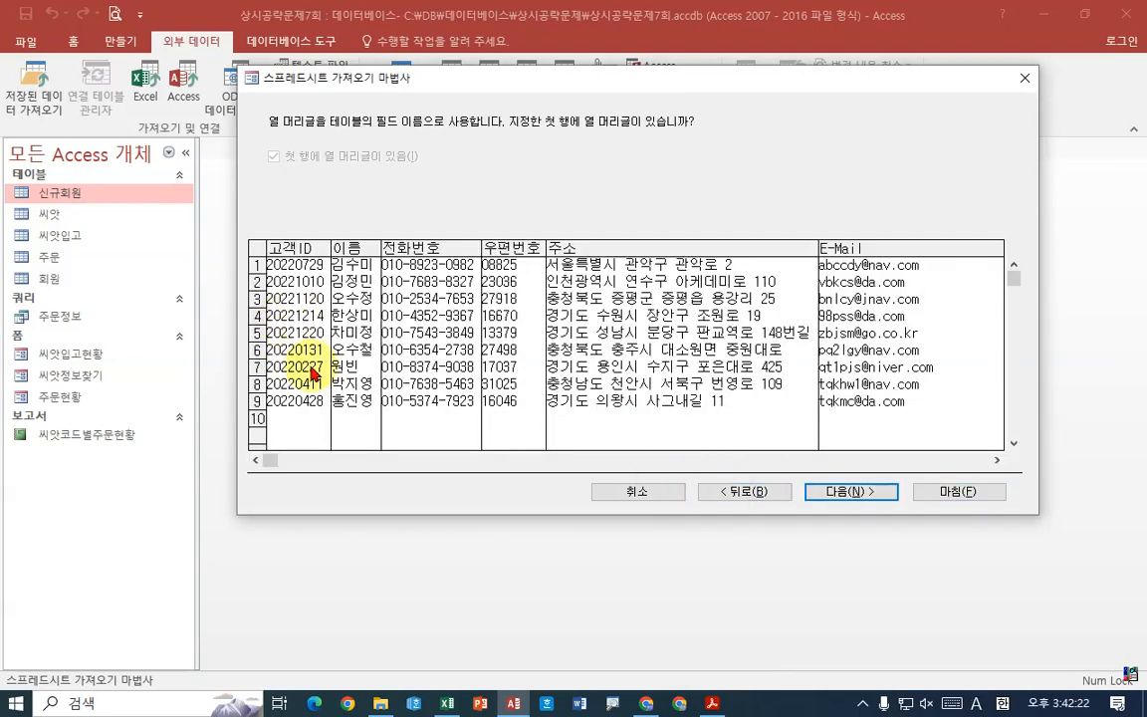
pyautogui.click(764, 494)
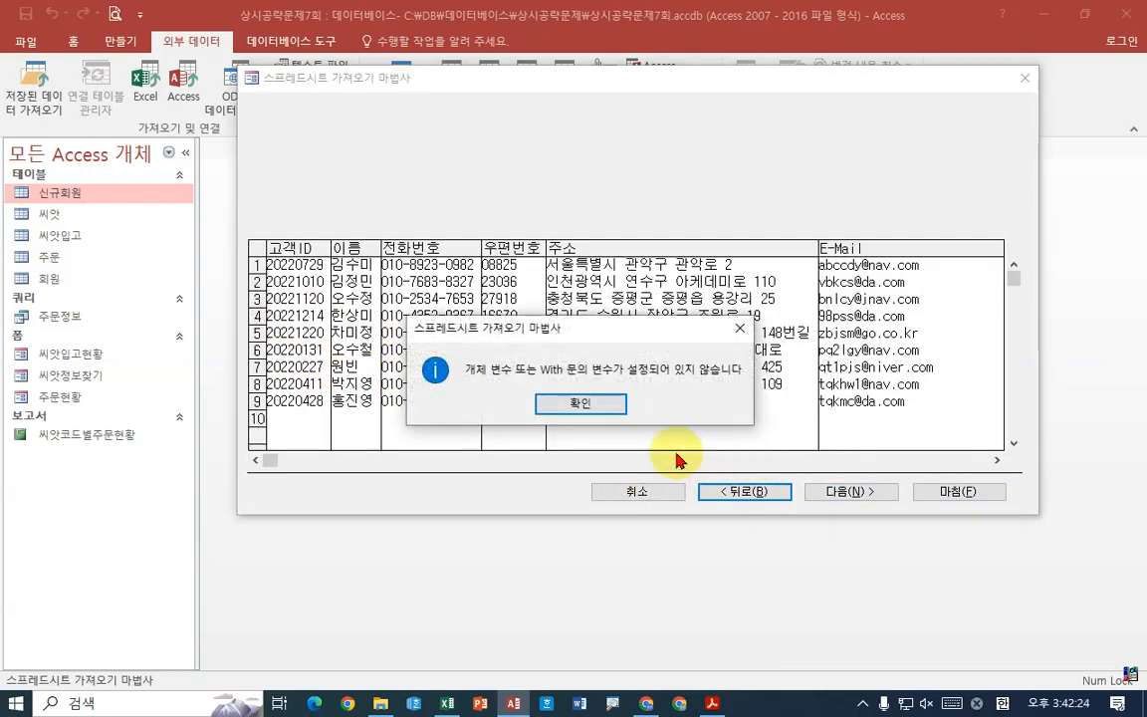
pyautogui.click(594, 402)
pyautogui.click(714, 703)
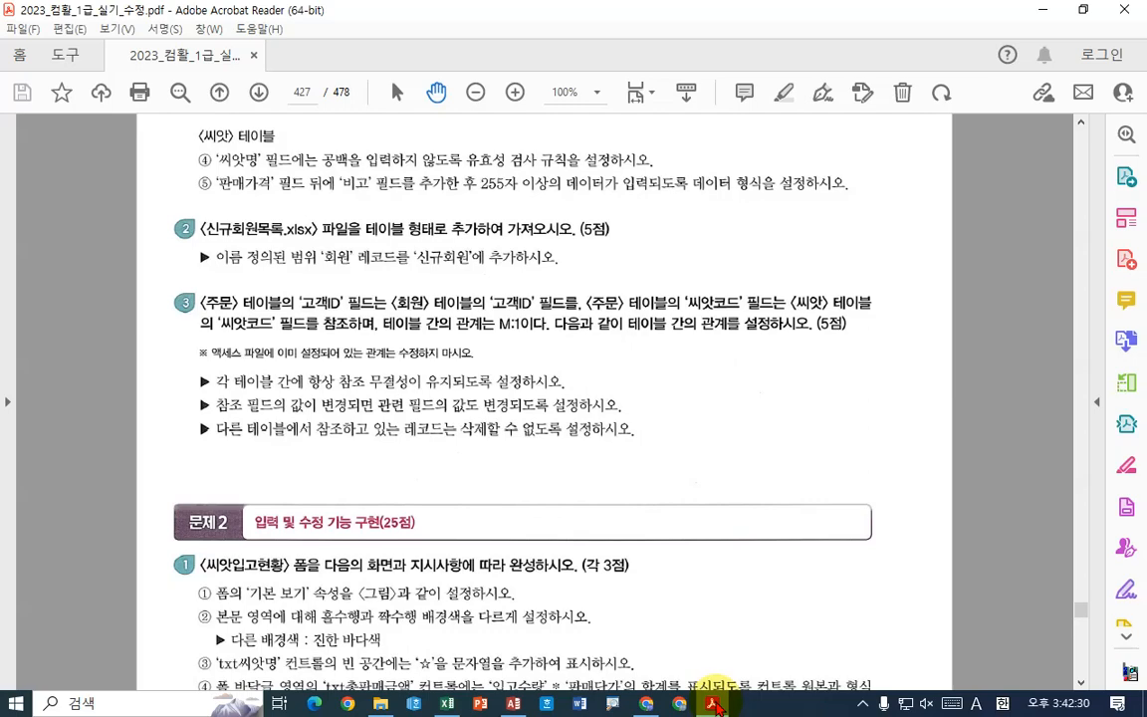
pyautogui.click(714, 703)
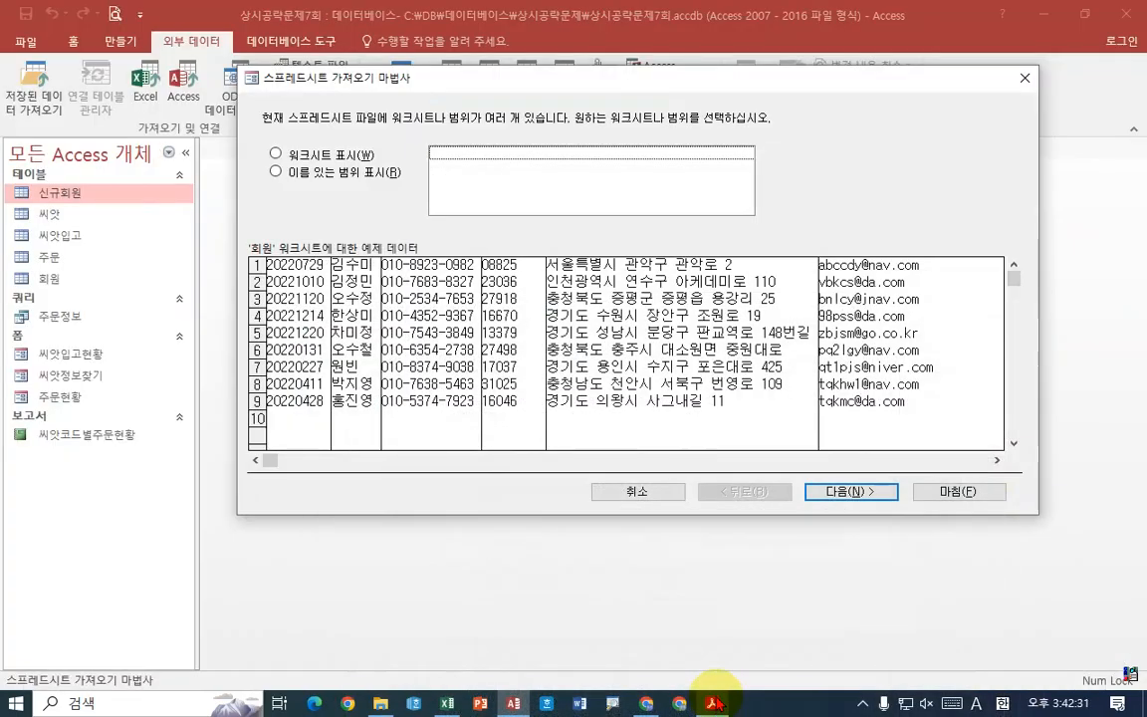
pyautogui.click(275, 173)
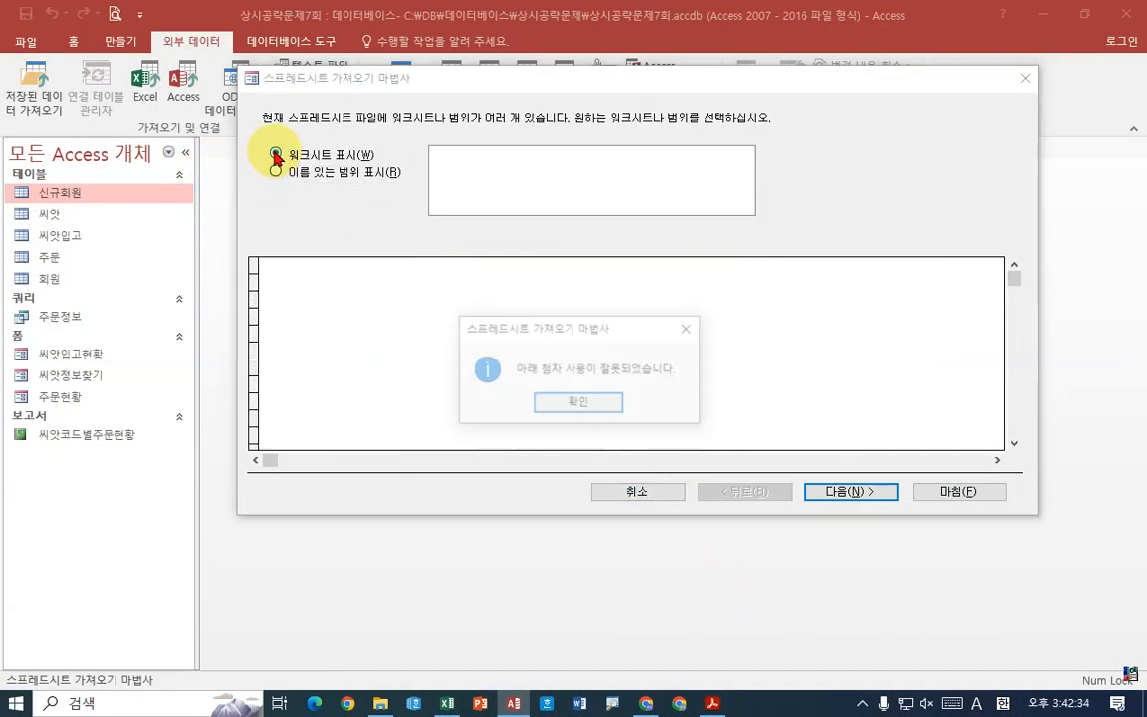
pyautogui.click(582, 398)
pyautogui.click(637, 490)
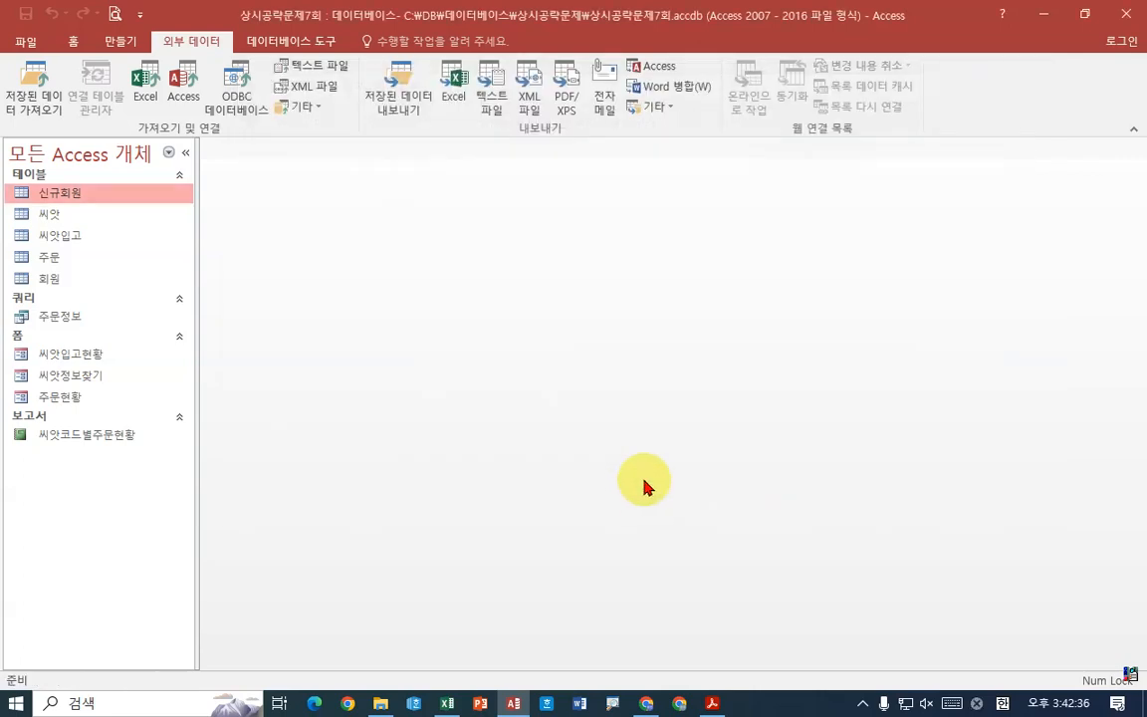
# Start an Excel import of 신규회원목록.xlsx, set to append a copy of its records to the 신규회원 table
pyautogui.click(161, 104)
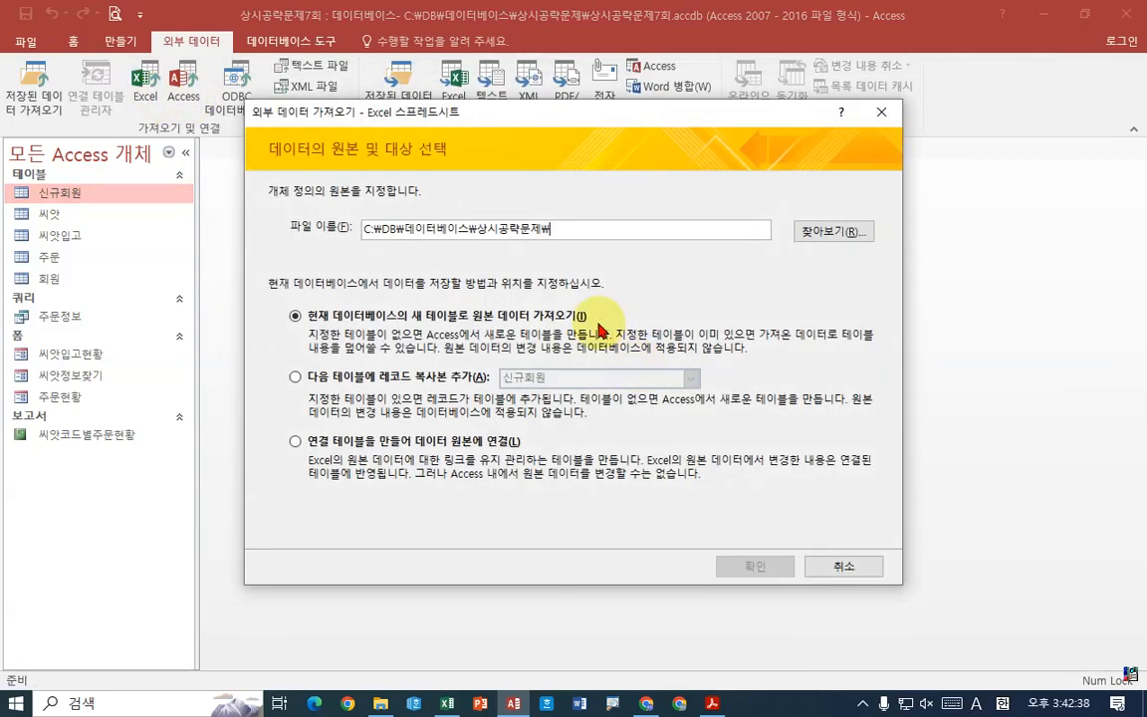
pyautogui.click(835, 231)
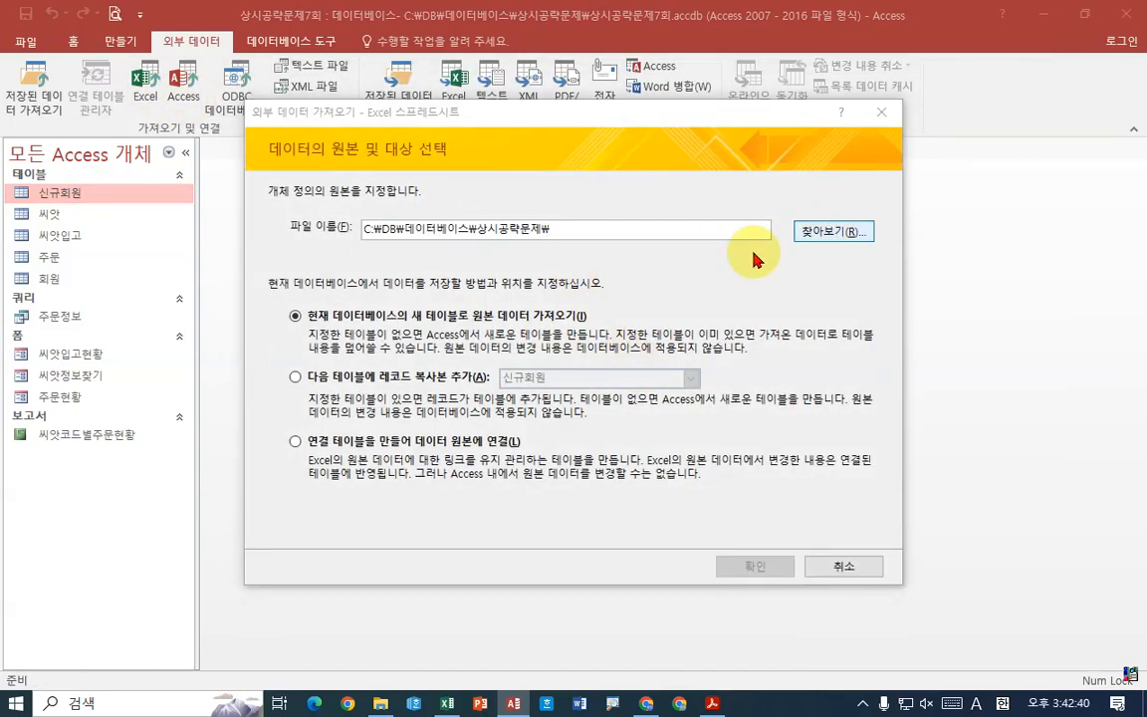
pyautogui.click(483, 275)
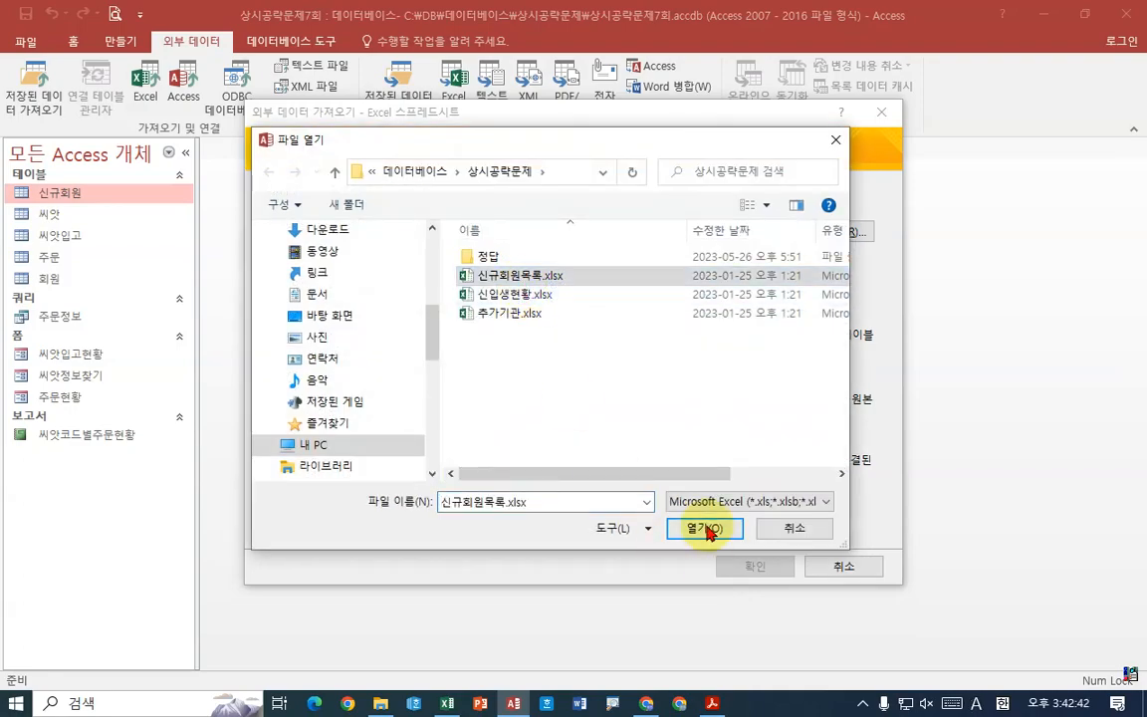
pyautogui.click(697, 528)
pyautogui.click(456, 377)
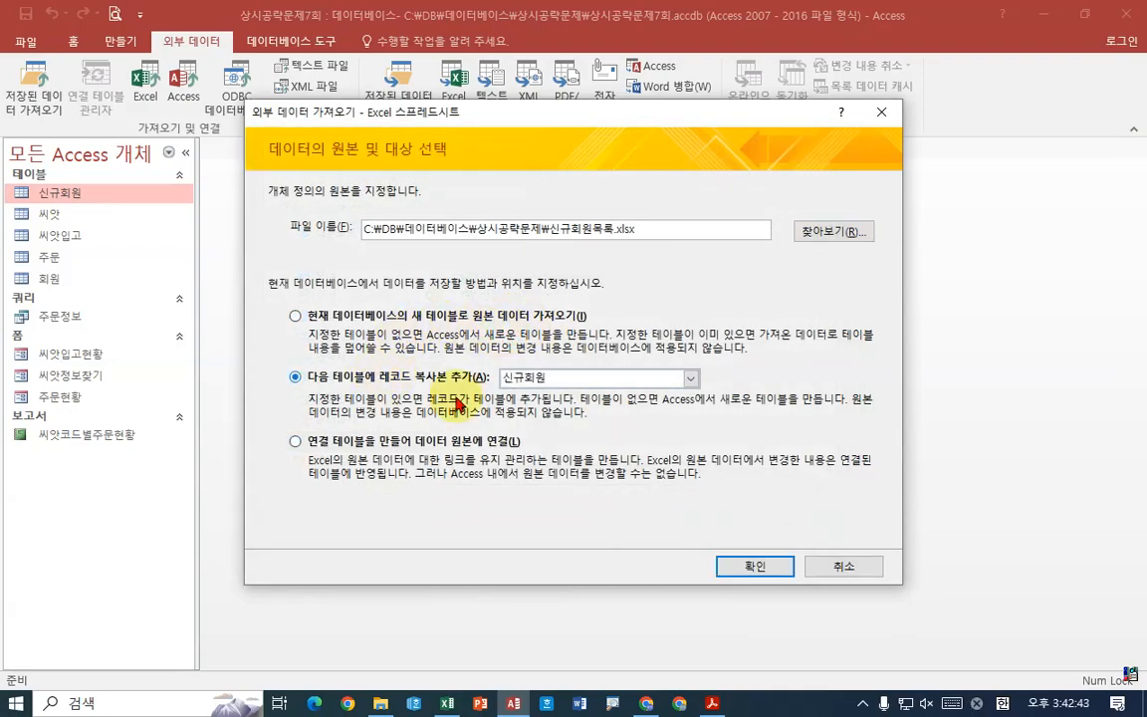
pyautogui.click(757, 565)
# Choose the named range 회원 as the import source, checking it against the PDF instructions
pyautogui.click(338, 176)
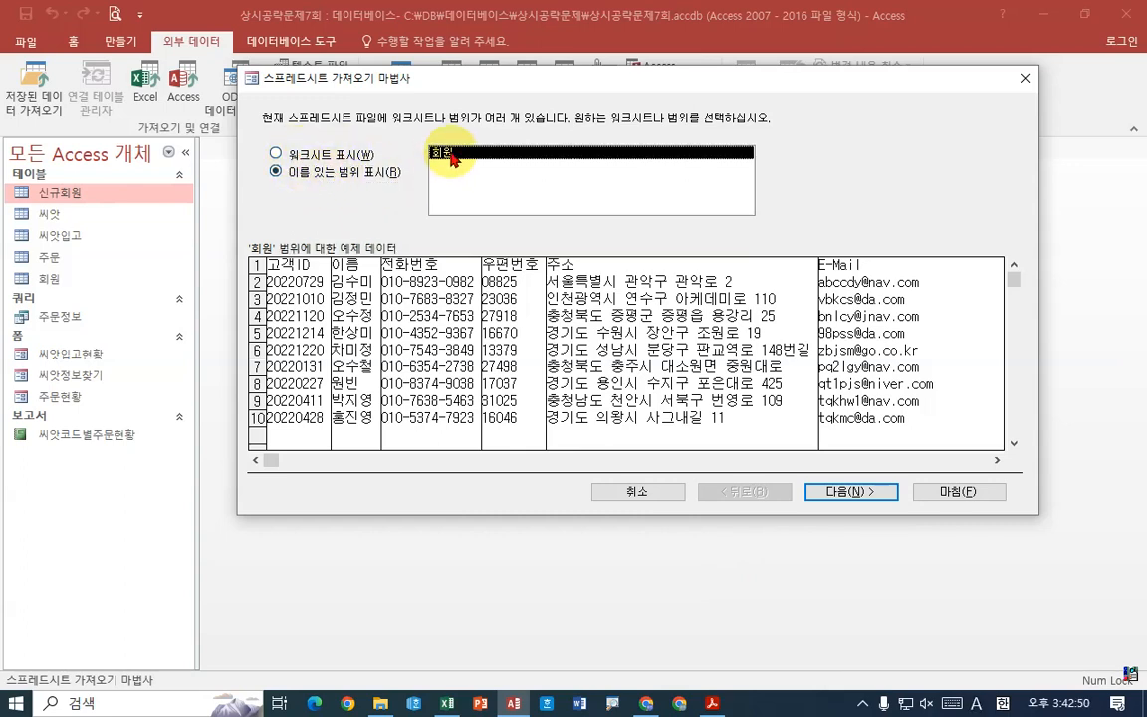
pyautogui.click(394, 178)
pyautogui.click(448, 160)
pyautogui.click(386, 176)
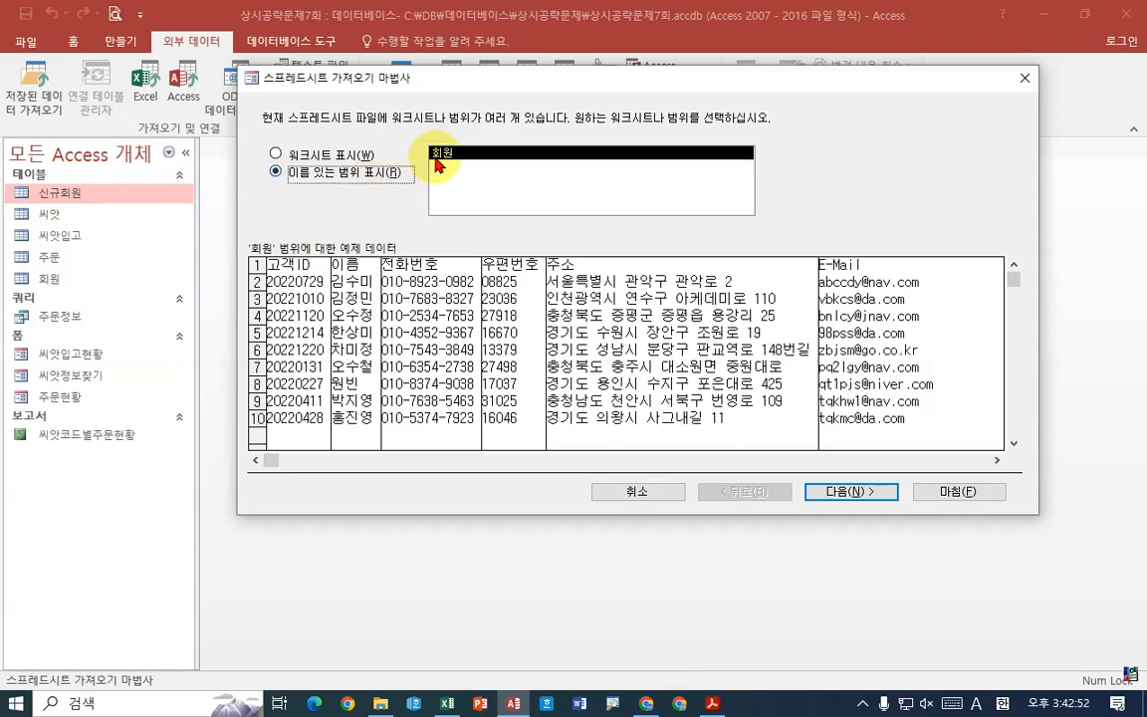
pyautogui.click(713, 703)
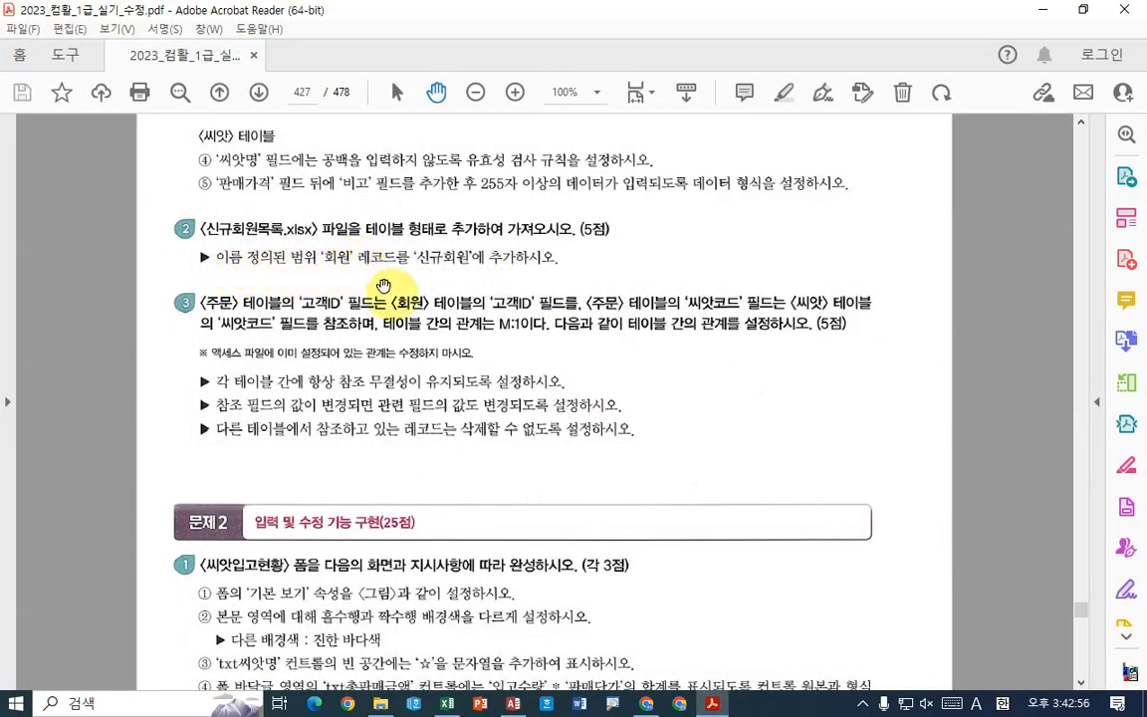
pyautogui.hotkey('alt', 'Tab')
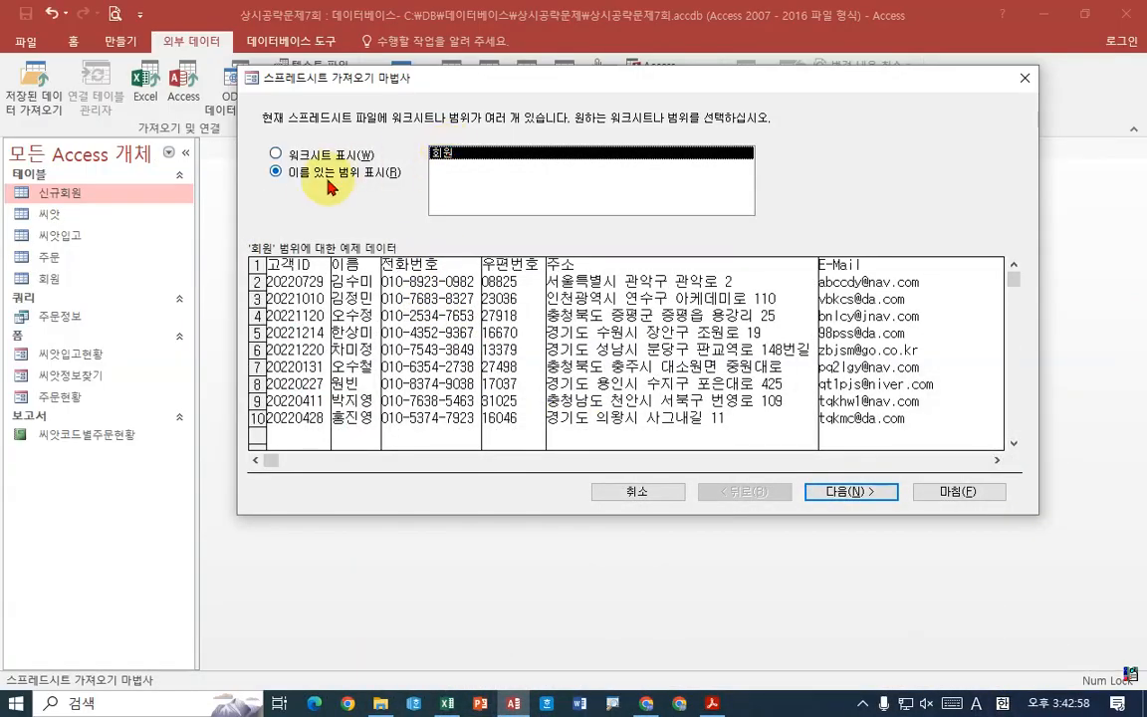
pyautogui.click(316, 178)
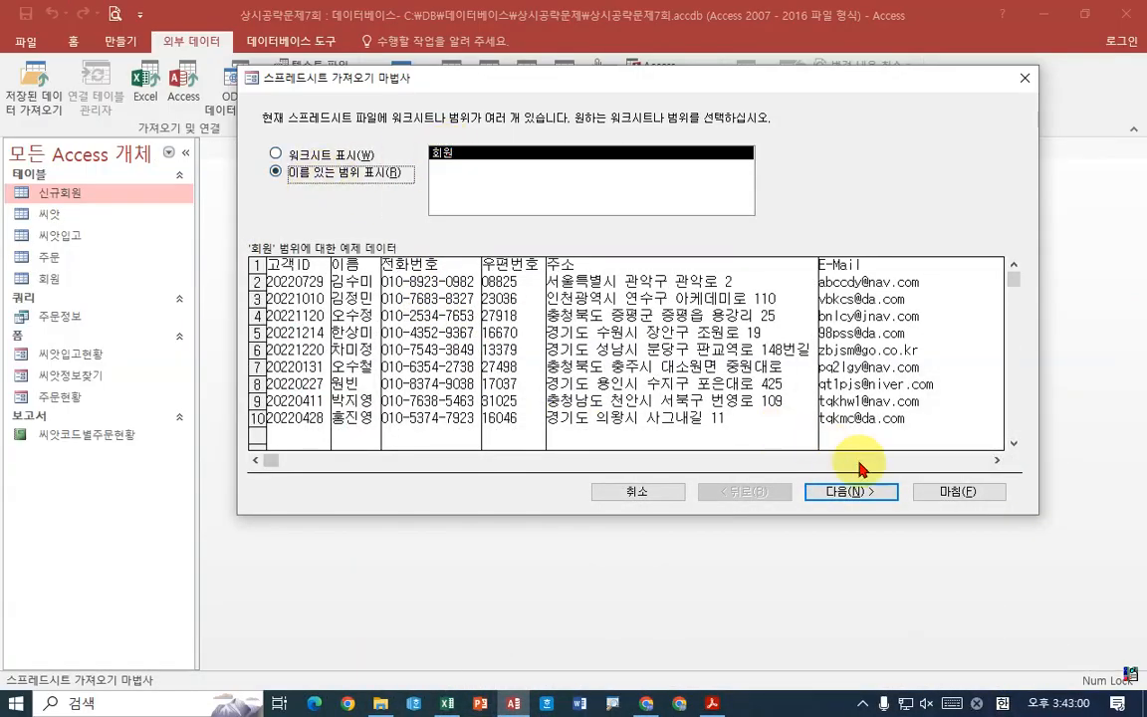
# Finish importing into the 신규회원 table and close the import without saving its steps
pyautogui.click(857, 492)
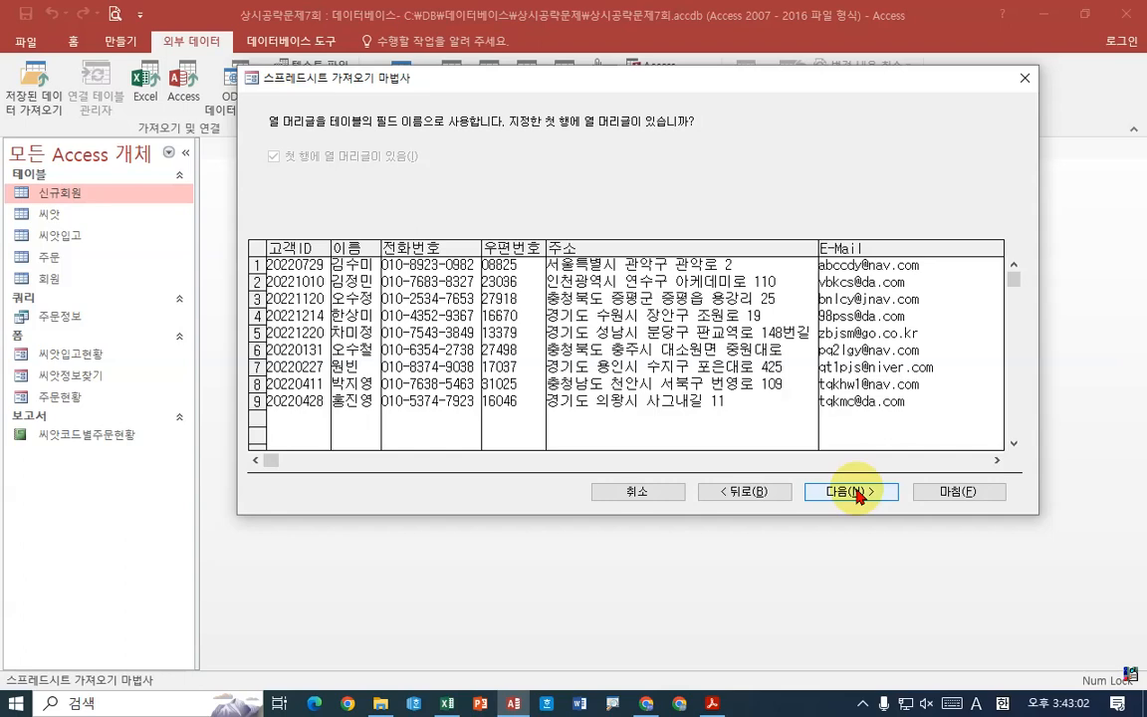
pyautogui.click(856, 492)
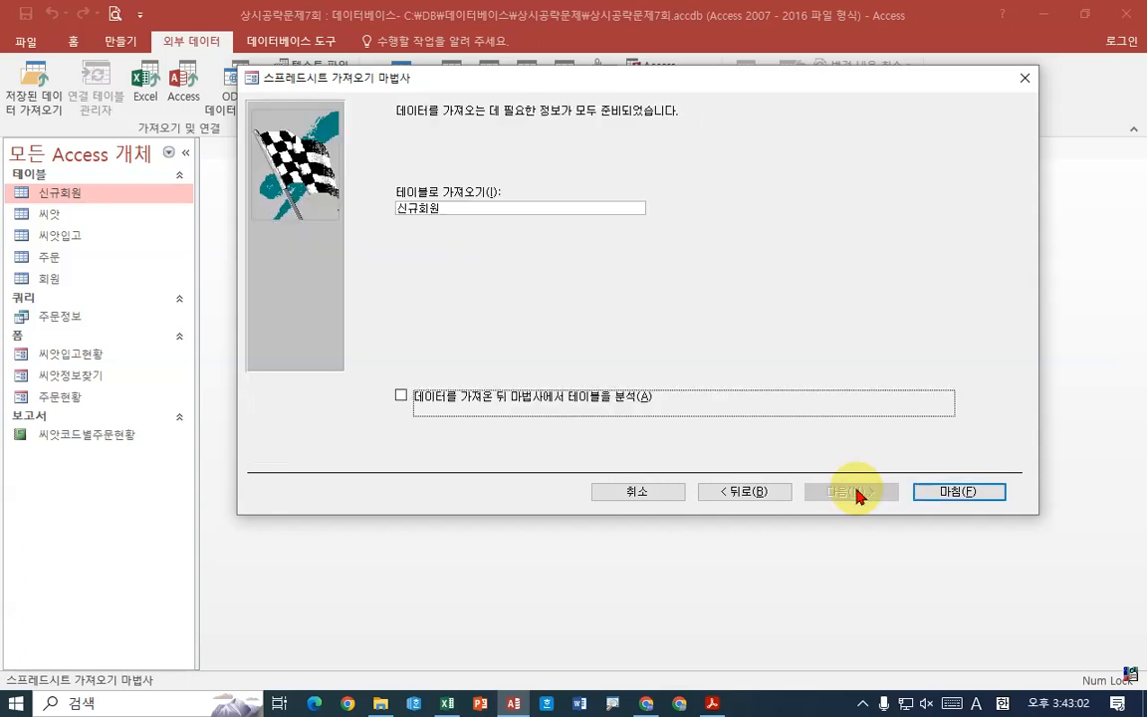
pyautogui.click(949, 492)
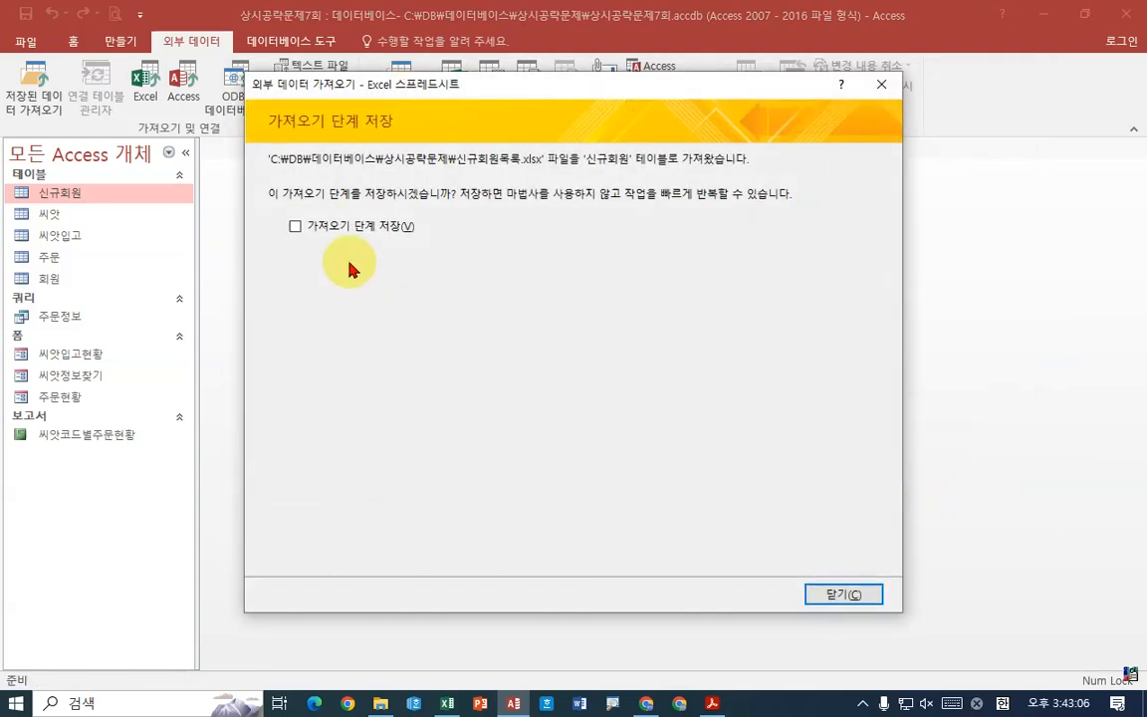
pyautogui.click(837, 595)
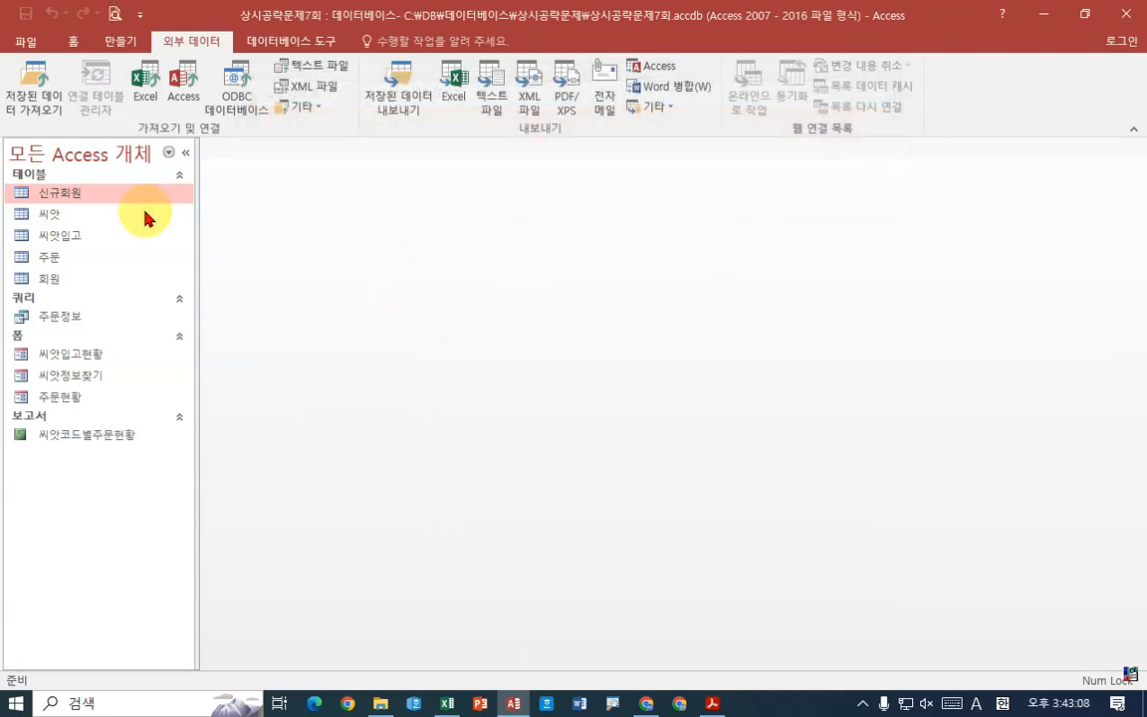
# Open the 신규회원 table to check the appended records against the PDF's import task
pyautogui.doubleClick(70, 196)
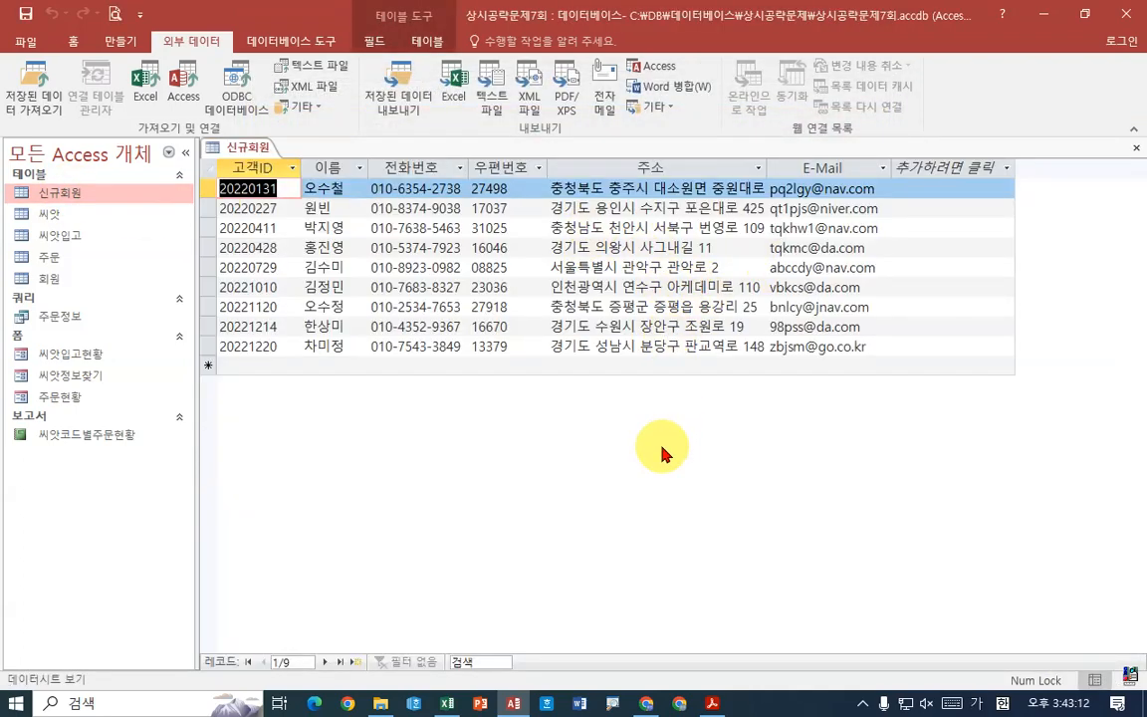
pyautogui.click(724, 704)
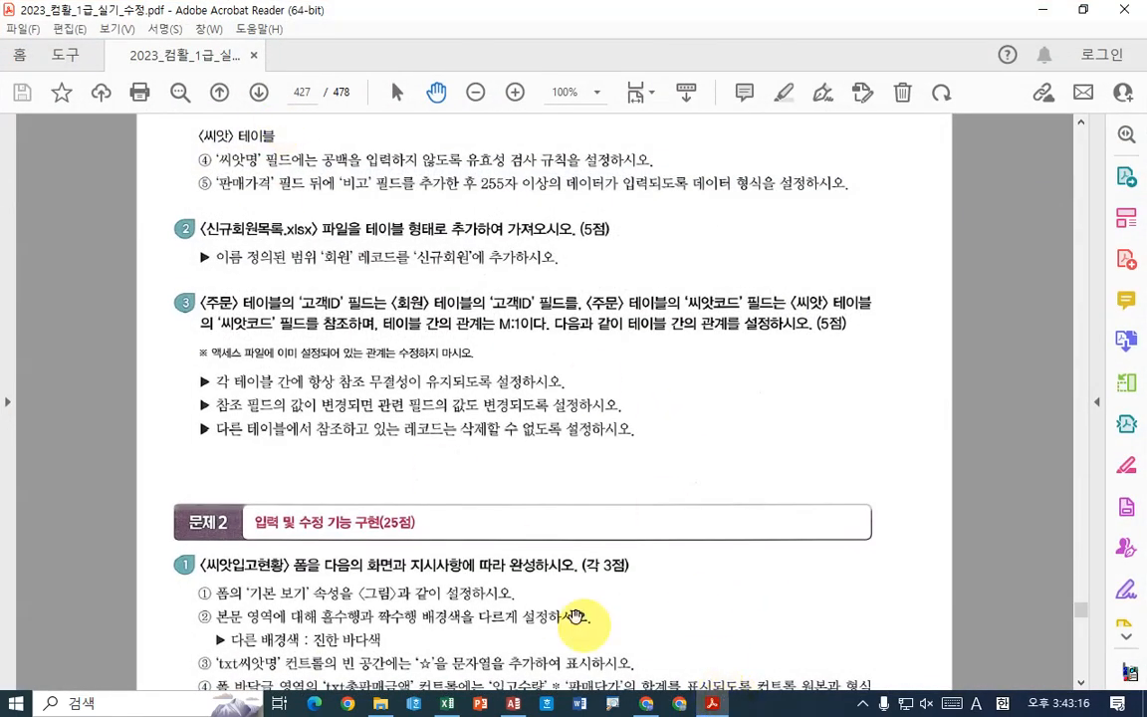
pyautogui.hotkey('alt', 'Tab')
# Start another Excel import of 신규회원목록.xlsx as an append to 신규회원, closing the open table to continue
pyautogui.click(145, 85)
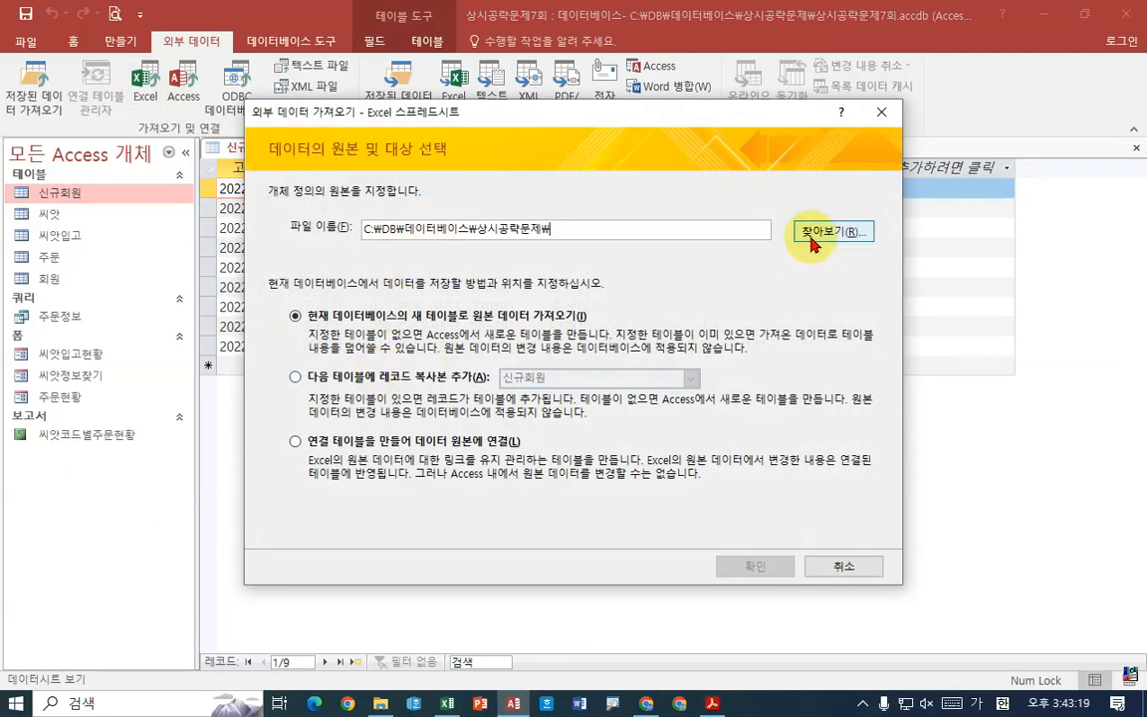
pyautogui.click(428, 376)
pyautogui.click(827, 242)
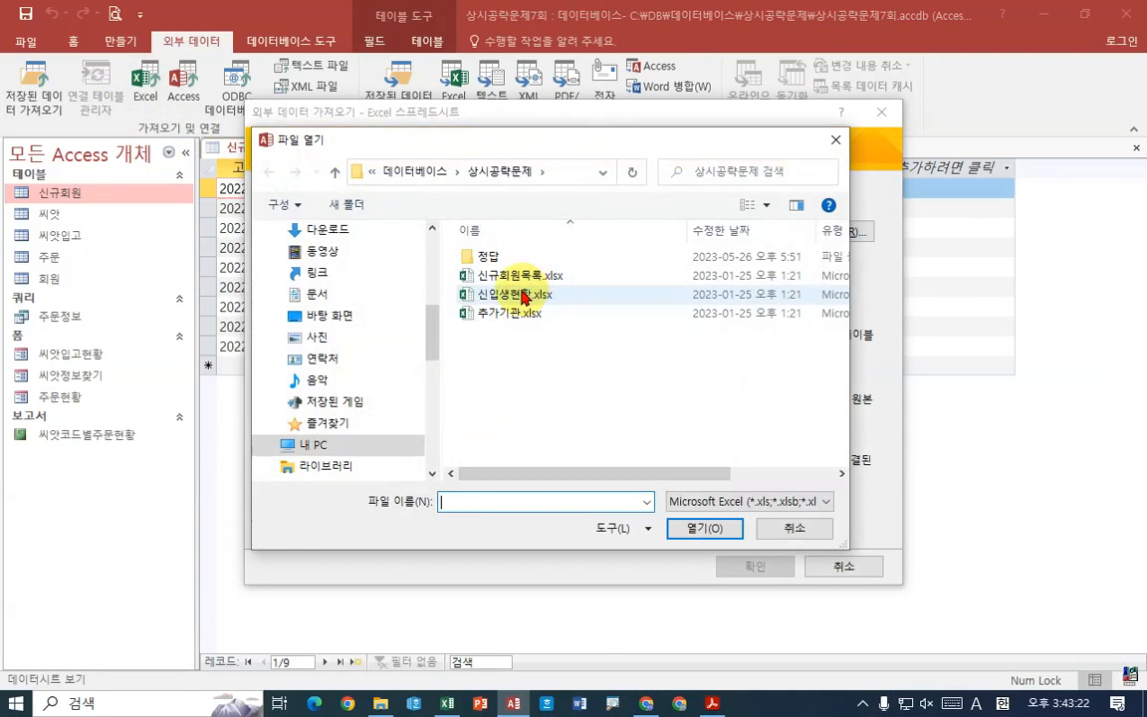
pyautogui.click(498, 275)
pyautogui.click(713, 528)
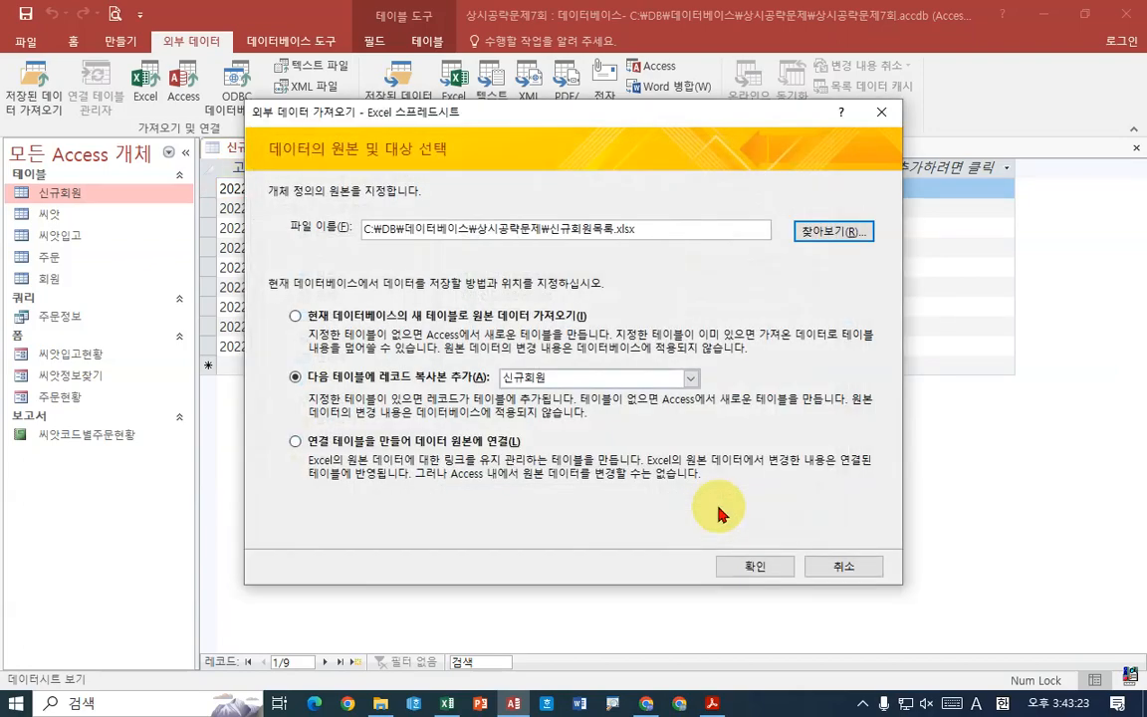
pyautogui.click(751, 568)
pyautogui.click(519, 402)
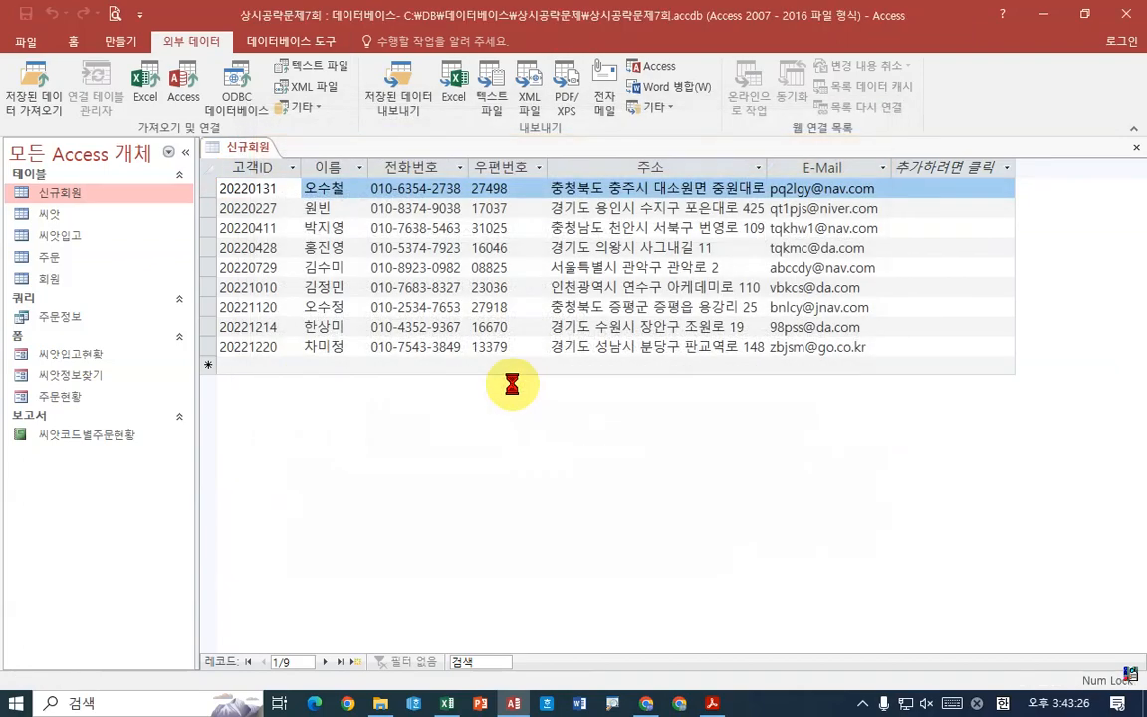
# Compare the import previews of the 회원 worksheet and the 회원 named range, and cancel the import
pyautogui.click(311, 156)
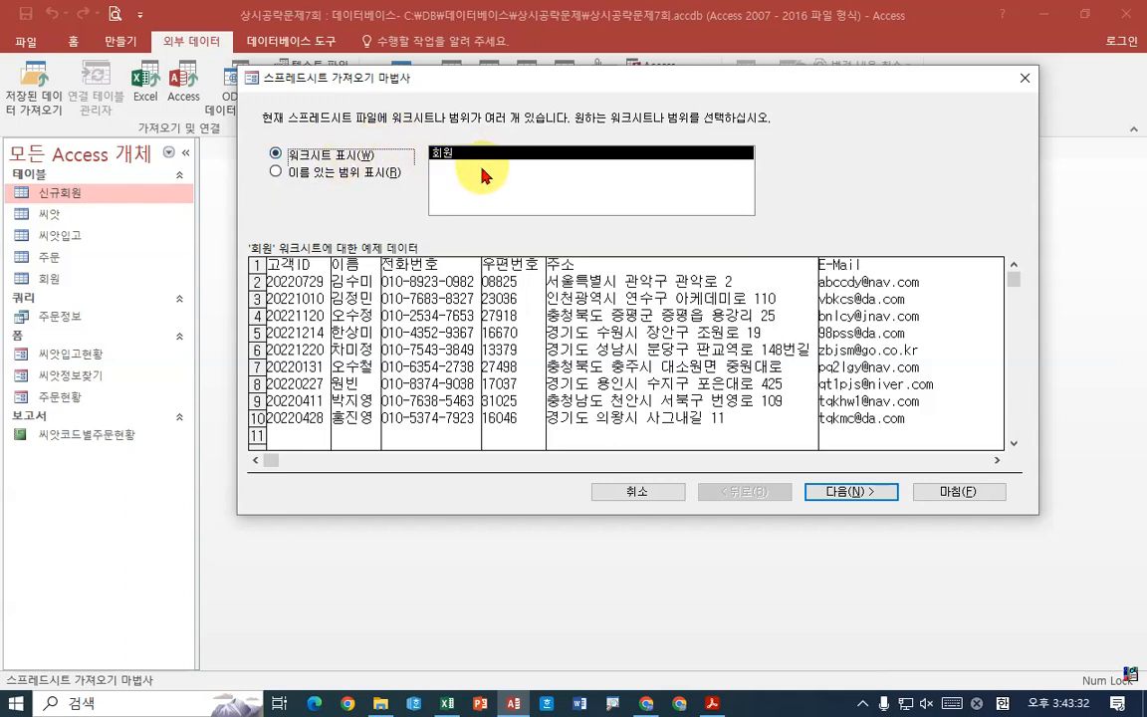
pyautogui.click(344, 171)
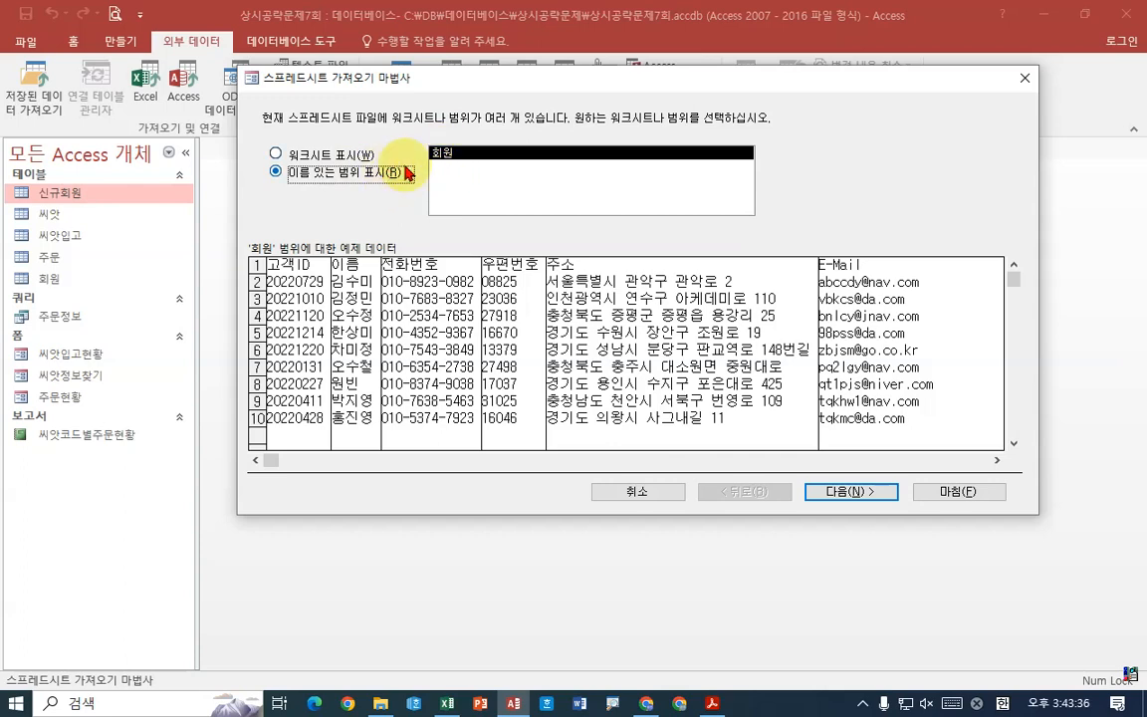
pyautogui.click(293, 156)
pyautogui.click(299, 171)
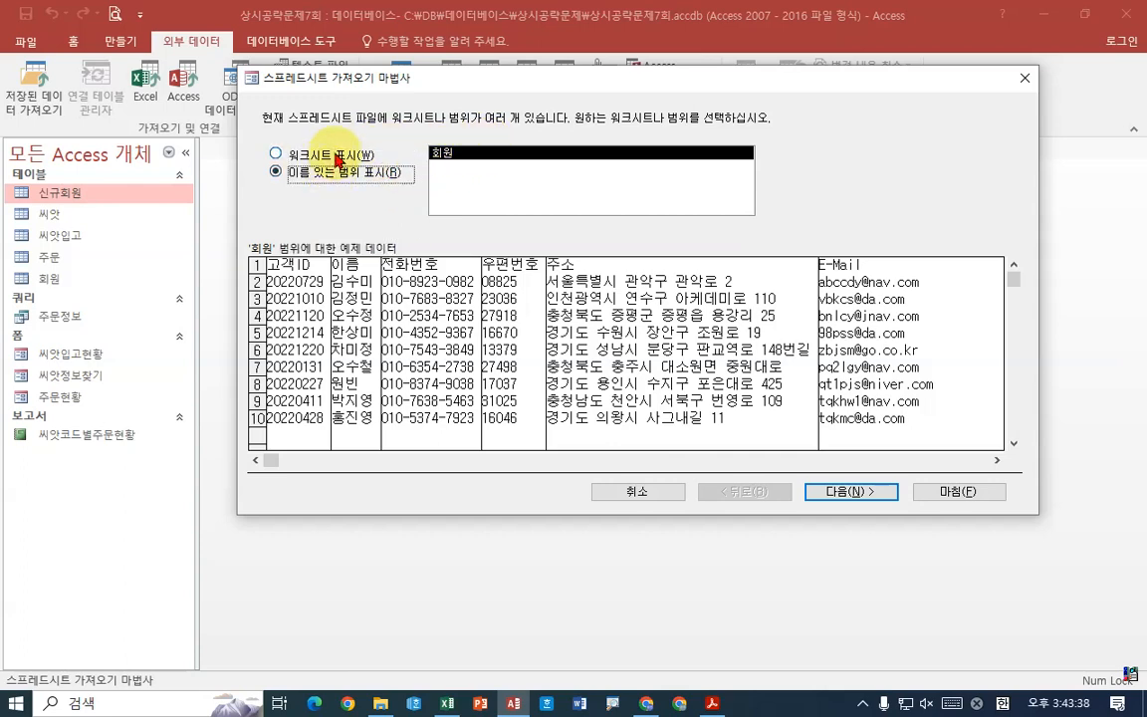
pyautogui.click(339, 159)
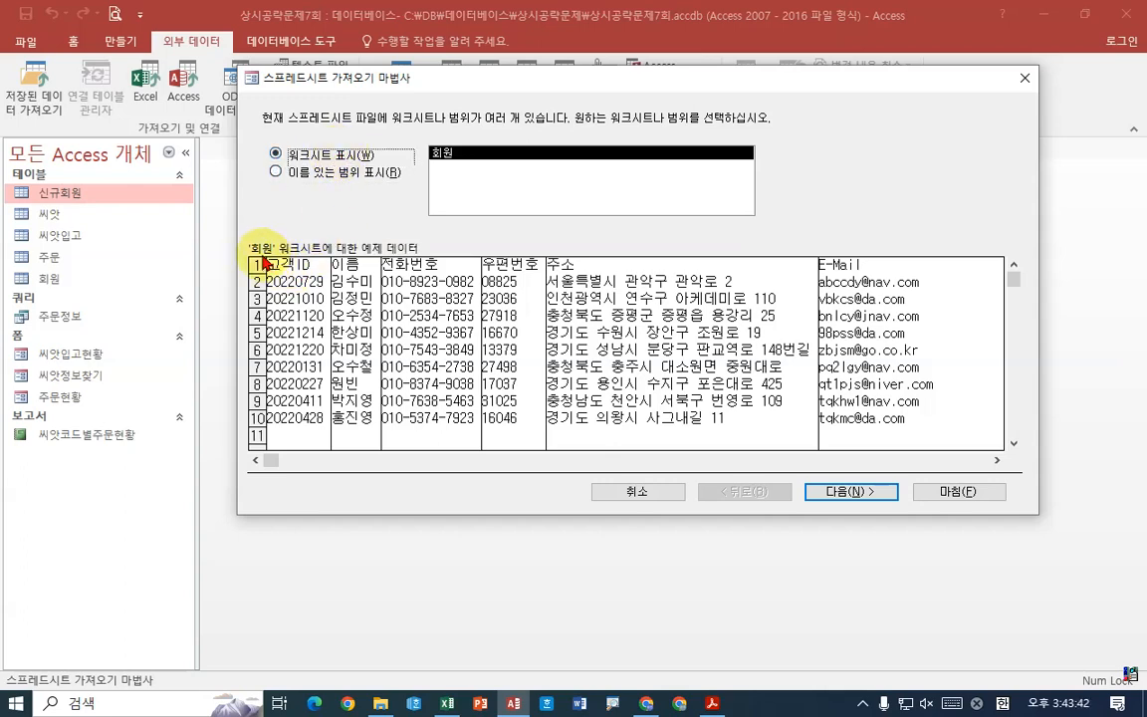
pyautogui.click(349, 175)
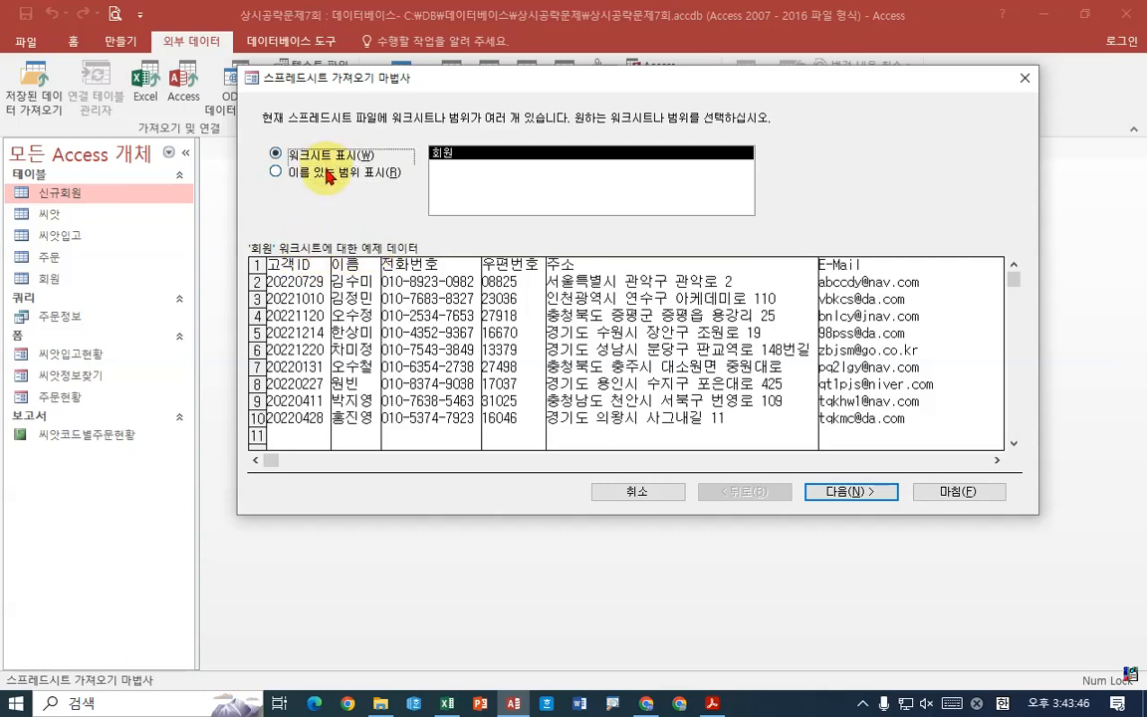
pyautogui.click(329, 176)
pyautogui.click(329, 159)
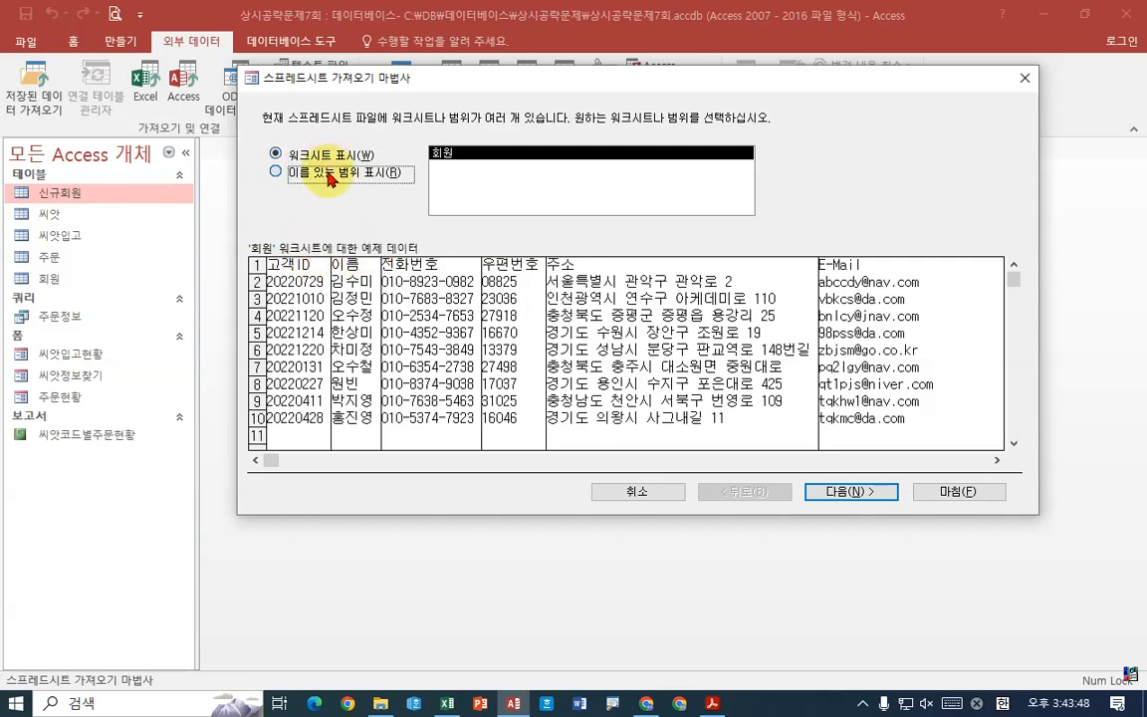
pyautogui.click(329, 176)
pyautogui.click(327, 159)
pyautogui.click(330, 175)
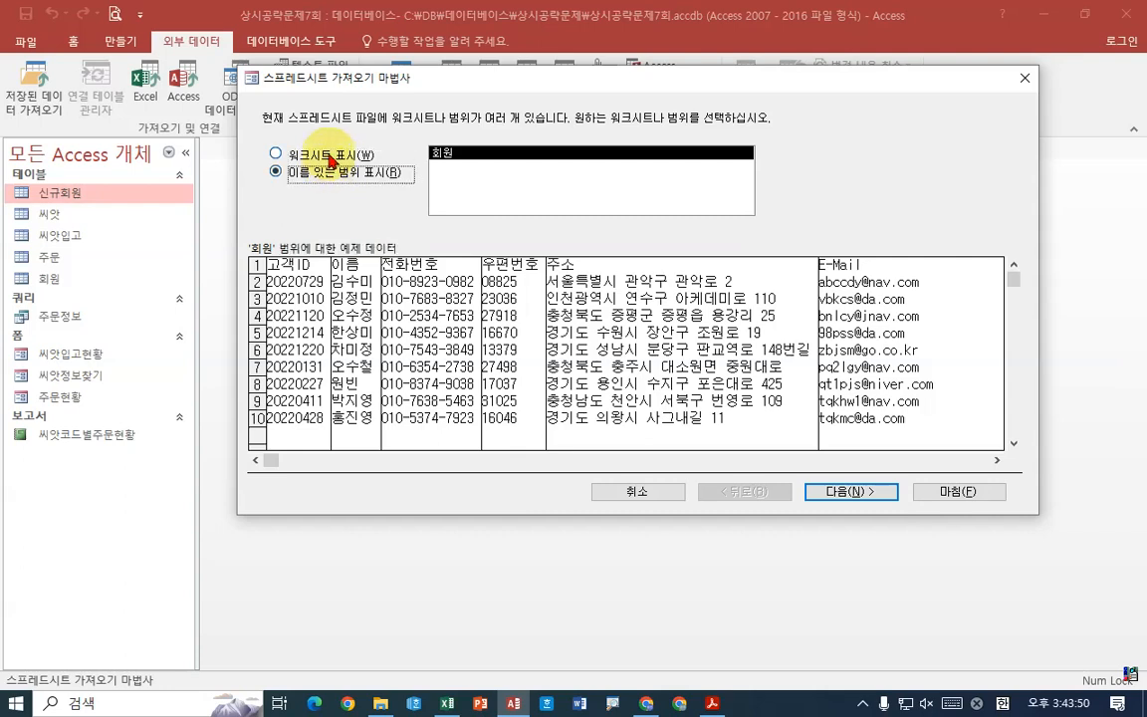
pyautogui.click(329, 159)
pyautogui.click(329, 176)
pyautogui.click(330, 160)
pyautogui.click(332, 177)
pyautogui.click(333, 159)
pyautogui.click(334, 175)
pyautogui.click(334, 159)
pyautogui.click(334, 176)
pyautogui.click(334, 159)
pyautogui.click(334, 176)
pyautogui.click(334, 160)
pyautogui.click(333, 176)
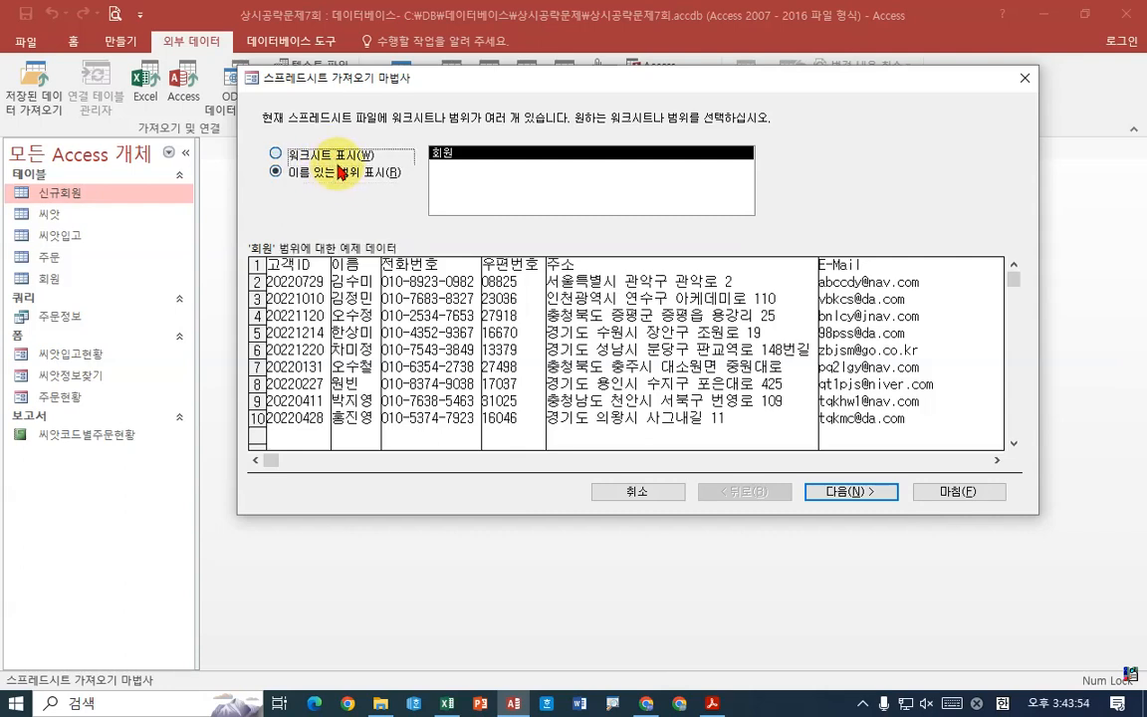
pyautogui.click(333, 159)
pyautogui.click(333, 176)
pyautogui.click(627, 498)
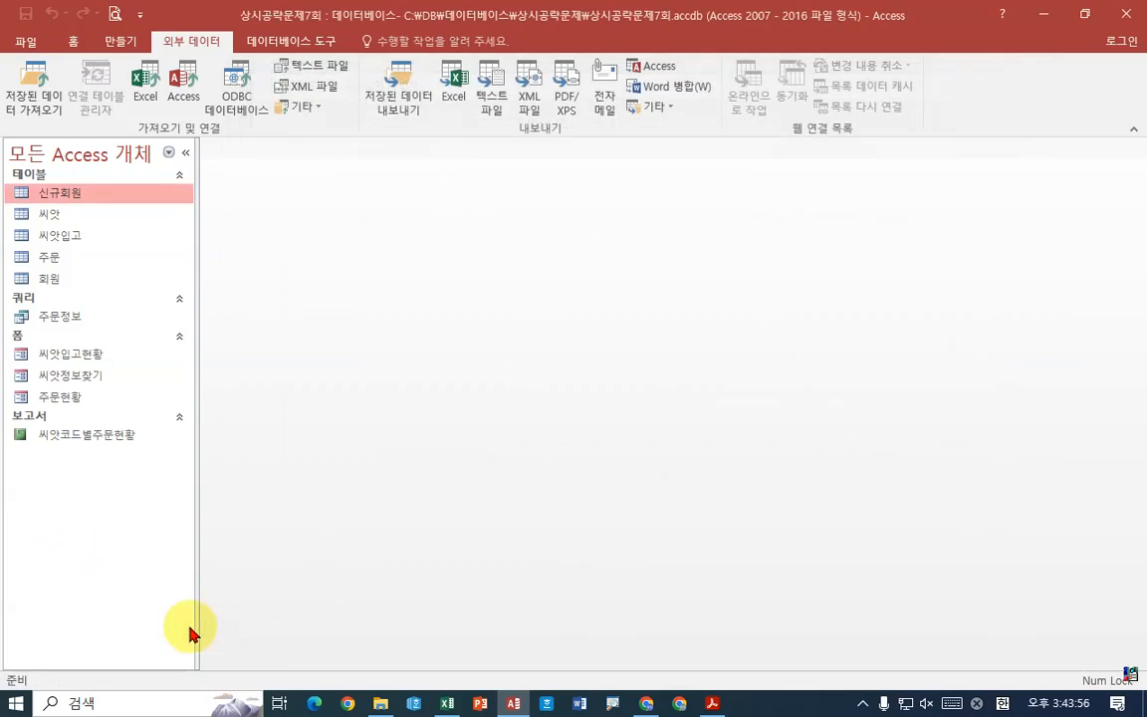
# Open the 신규회원 table, review the PDF's import and relationship tasks, and return to the database
pyautogui.doubleClick(71, 191)
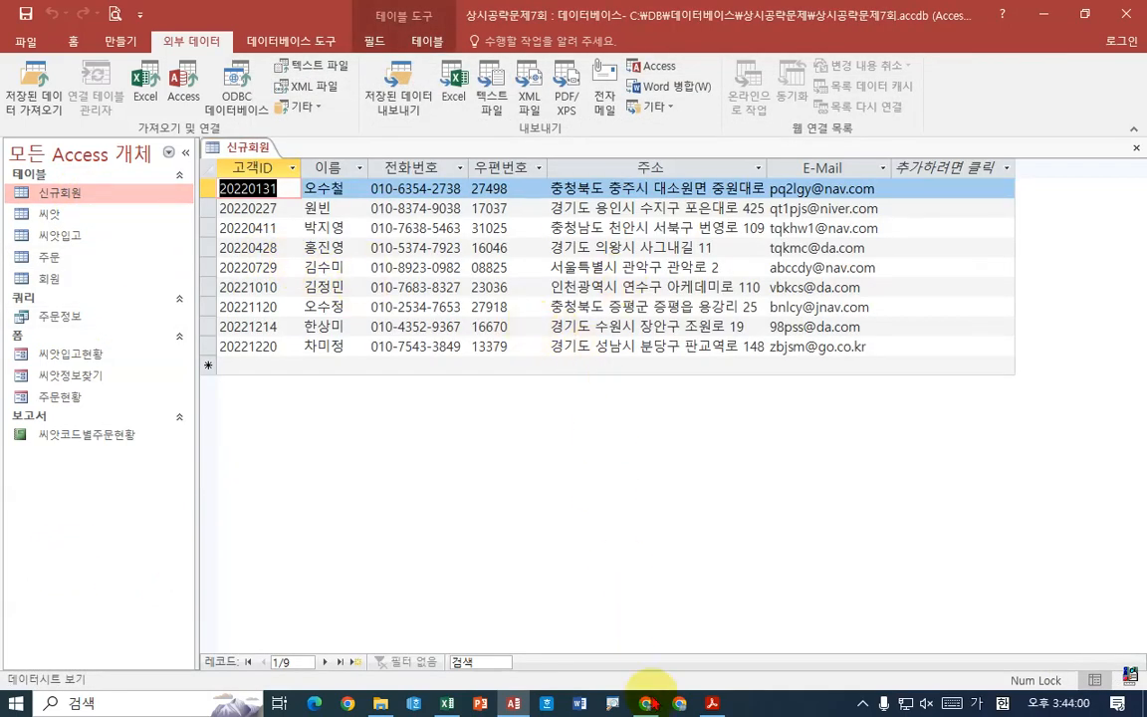
pyautogui.click(711, 703)
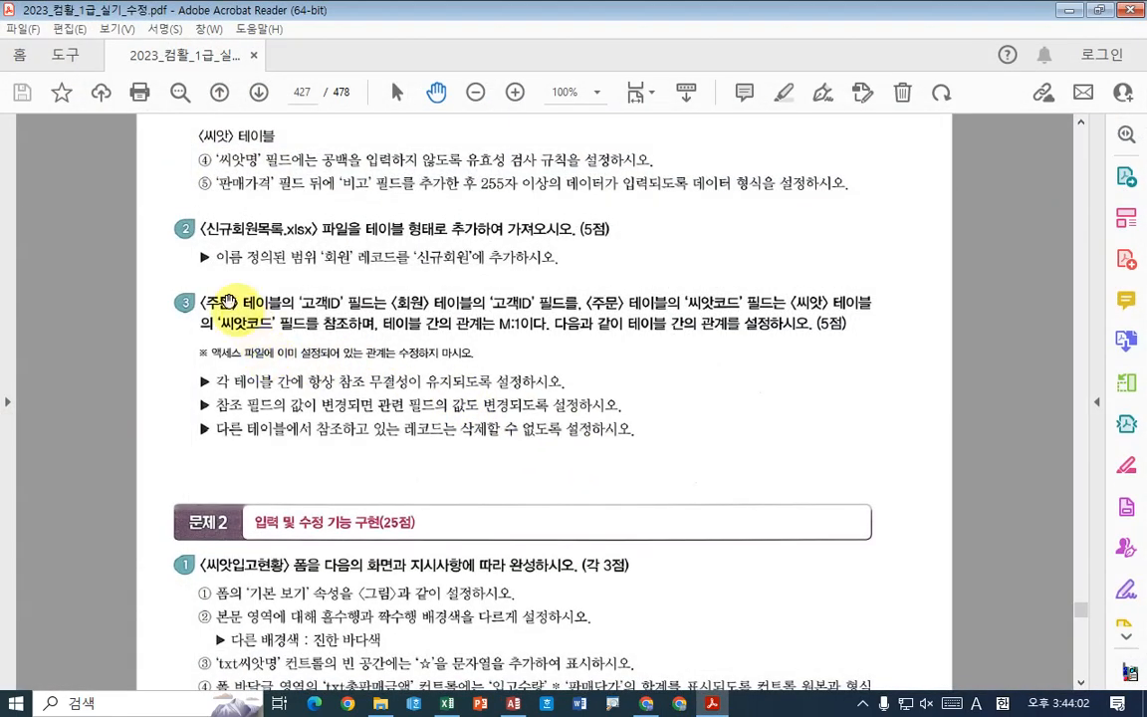
pyautogui.moveTo(221, 246)
pyautogui.mouseDown()
pyautogui.moveTo(362, 269)
pyautogui.moveTo(286, 277)
pyautogui.mouseUp()
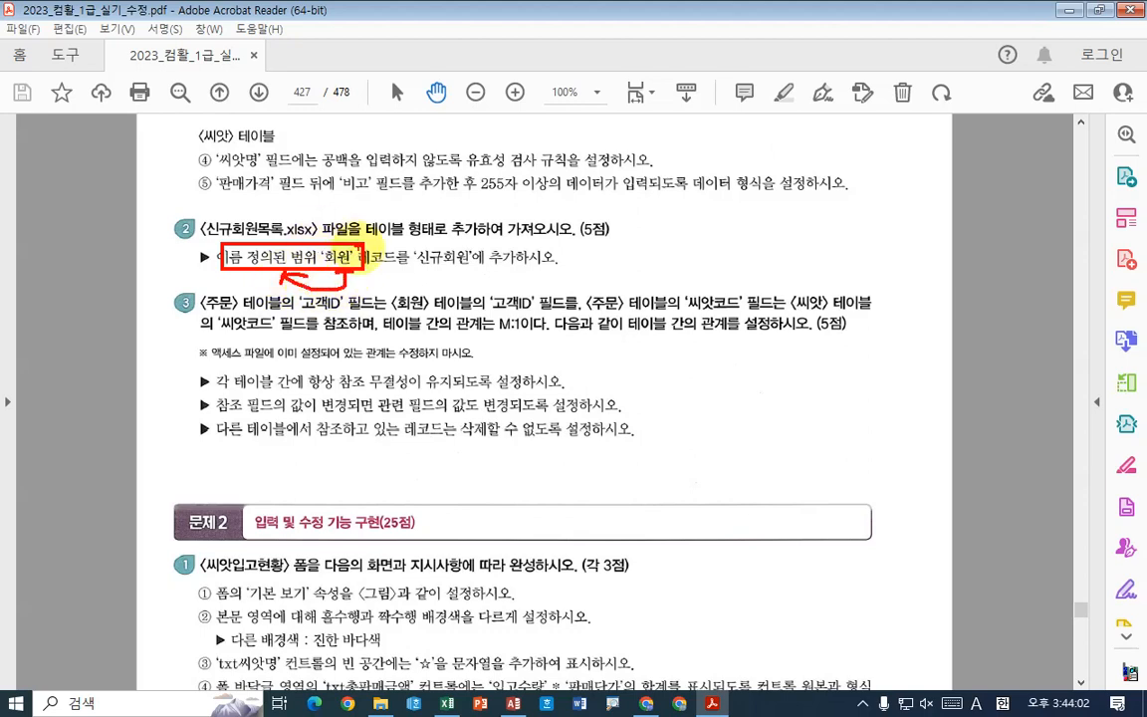
pyautogui.moveTo(199, 236)
pyautogui.mouseDown()
pyautogui.moveTo(410, 227)
pyautogui.moveTo(370, 223)
pyautogui.mouseUp()
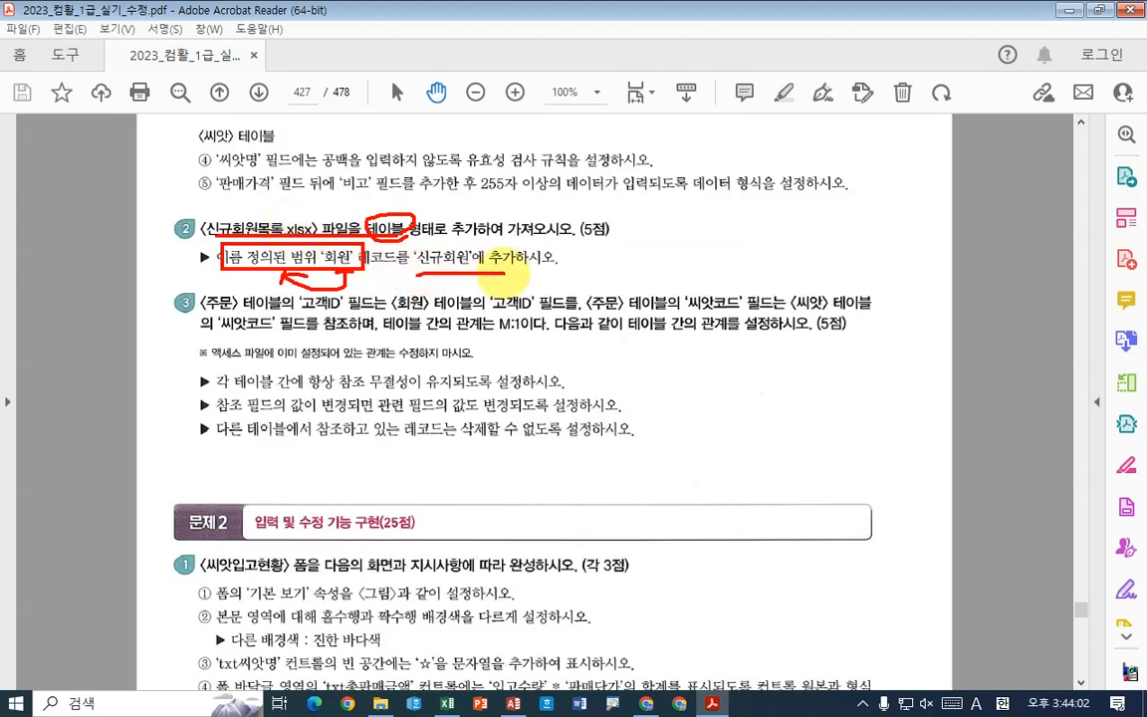
pyautogui.moveTo(411, 270); pyautogui.dragTo(503, 267)
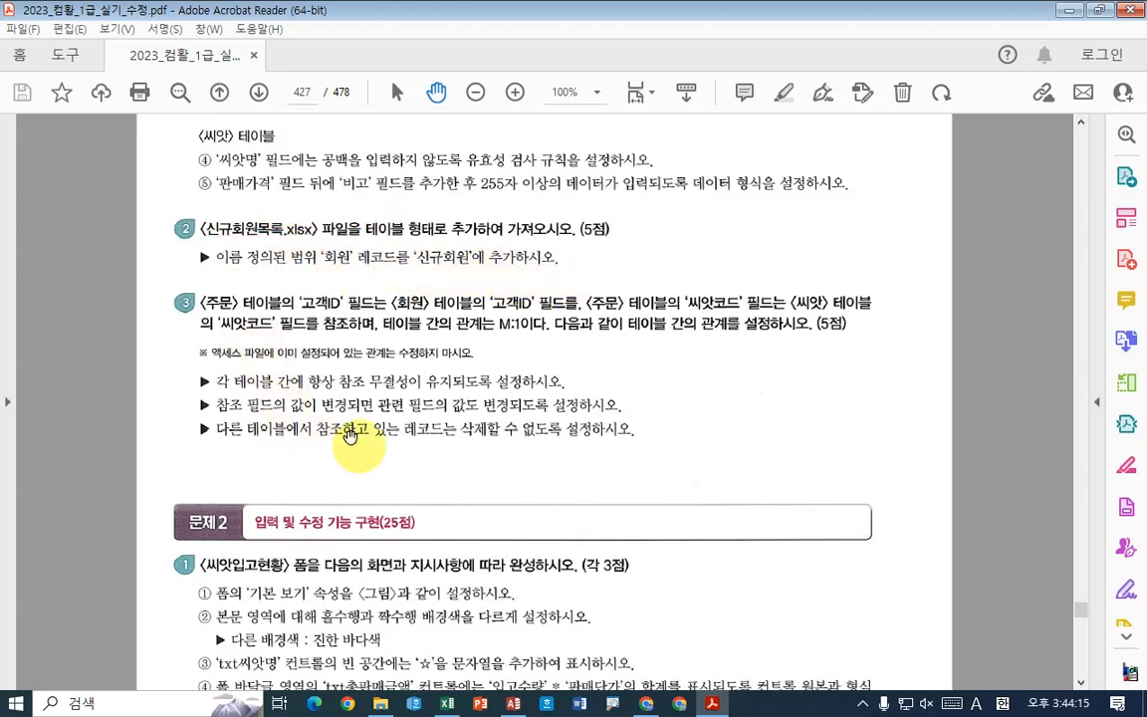
pyautogui.moveTo(528, 458); pyautogui.dragTo(538, 314)
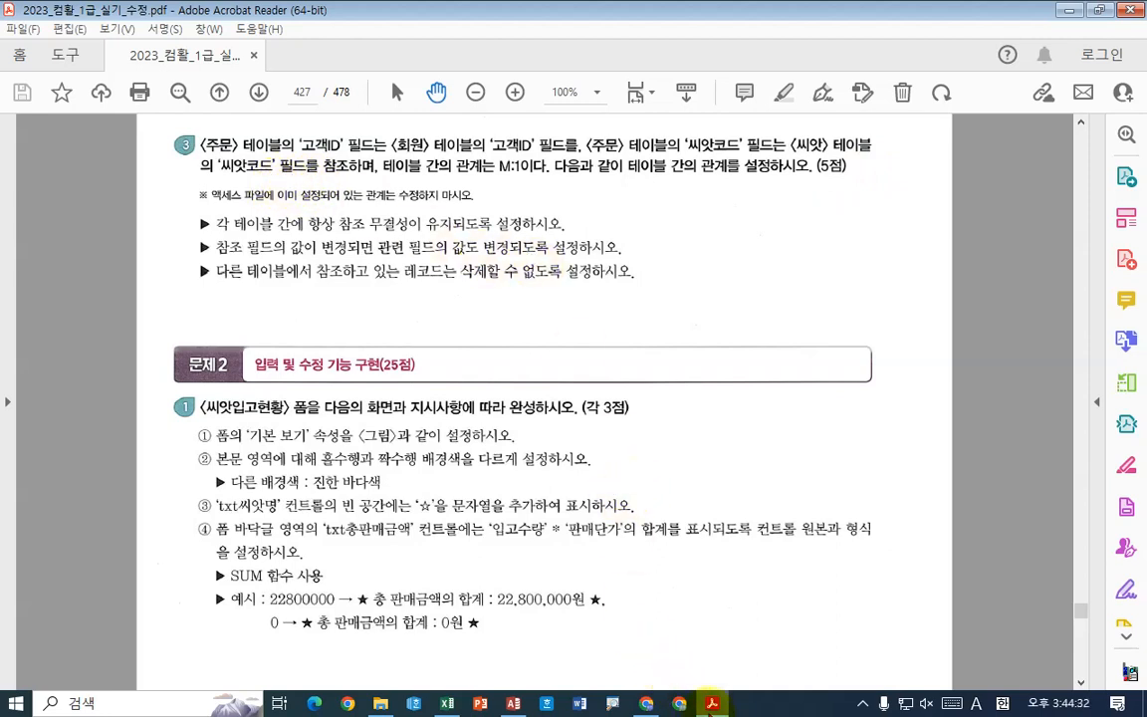
pyautogui.click(711, 704)
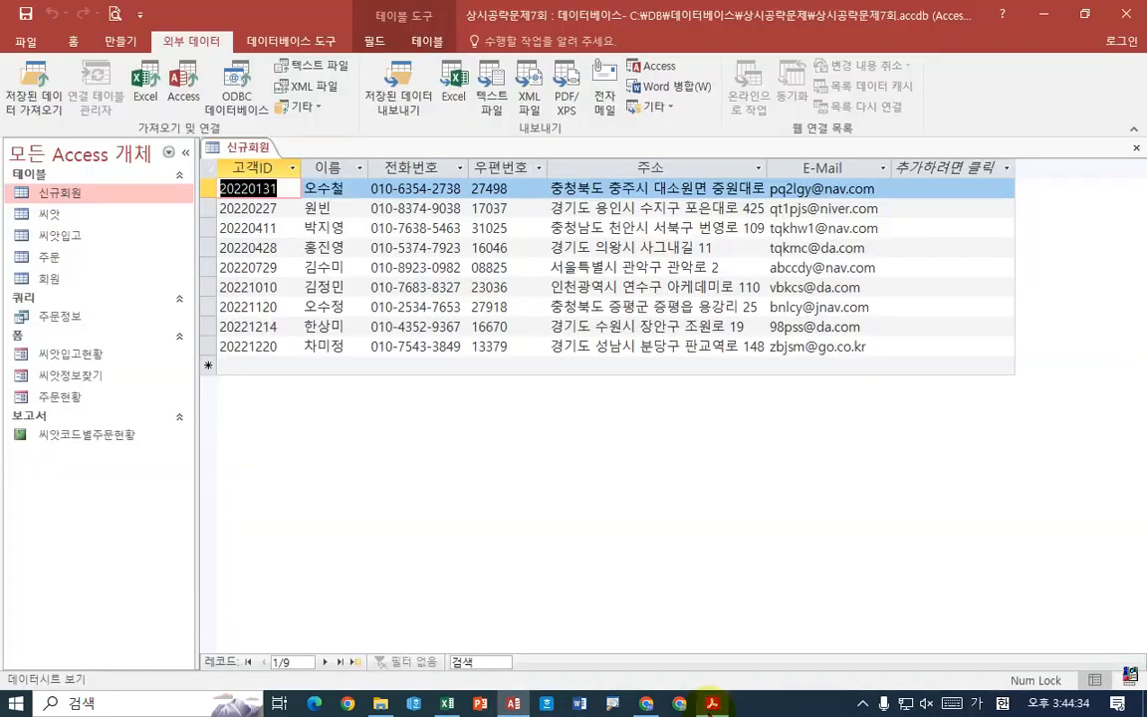
# Close the 신규회원 table, open the relationships layout, and add the 주문 and 회원 tables to it
pyautogui.rightClick(249, 147)
pyautogui.click(289, 178)
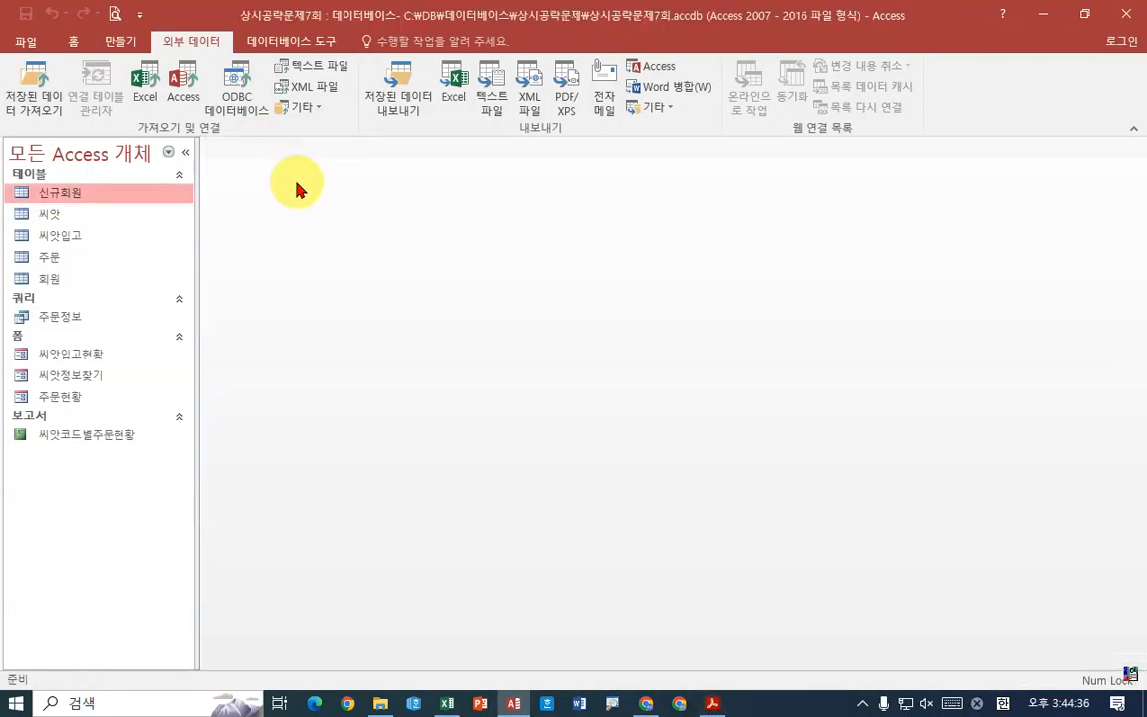
pyautogui.click(279, 41)
pyautogui.click(187, 92)
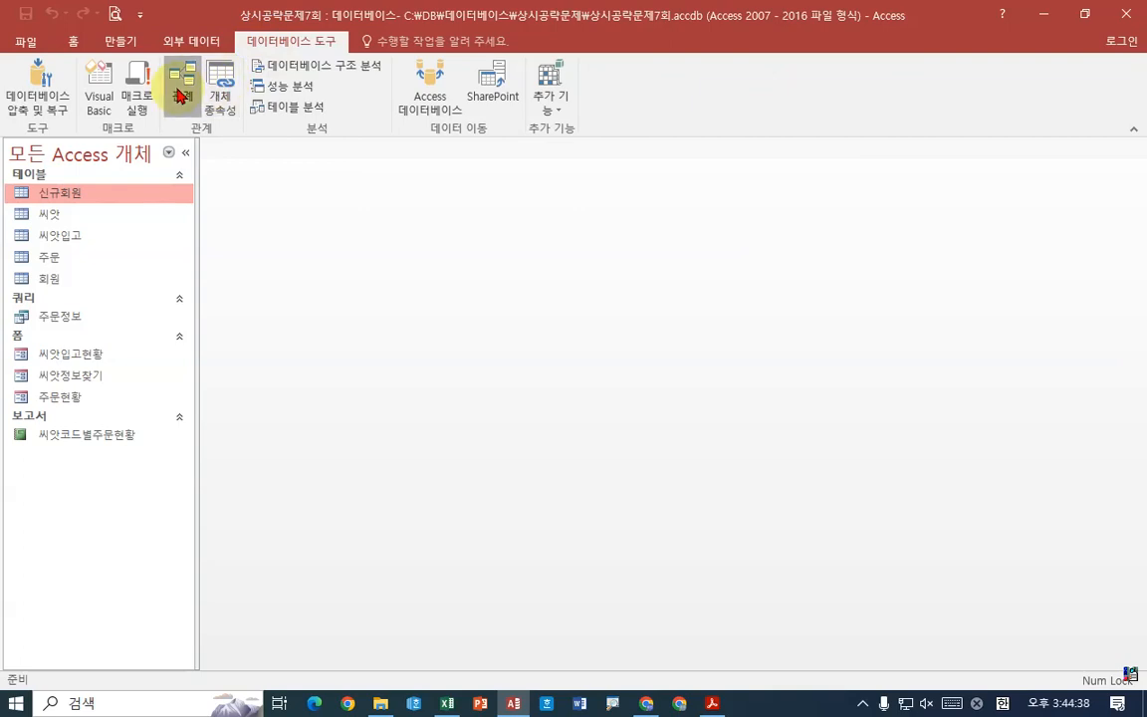
pyautogui.moveTo(663, 197); pyautogui.dragTo(639, 222)
pyautogui.rightClick(871, 249)
pyautogui.click(901, 257)
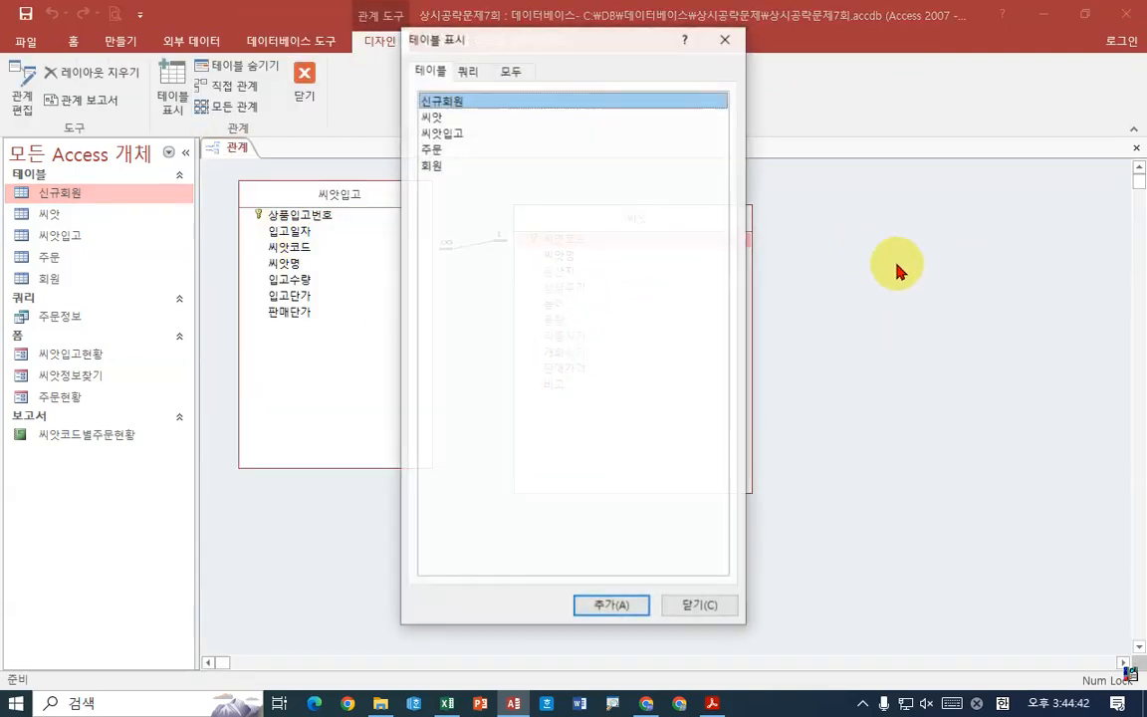
pyautogui.doubleClick(448, 150)
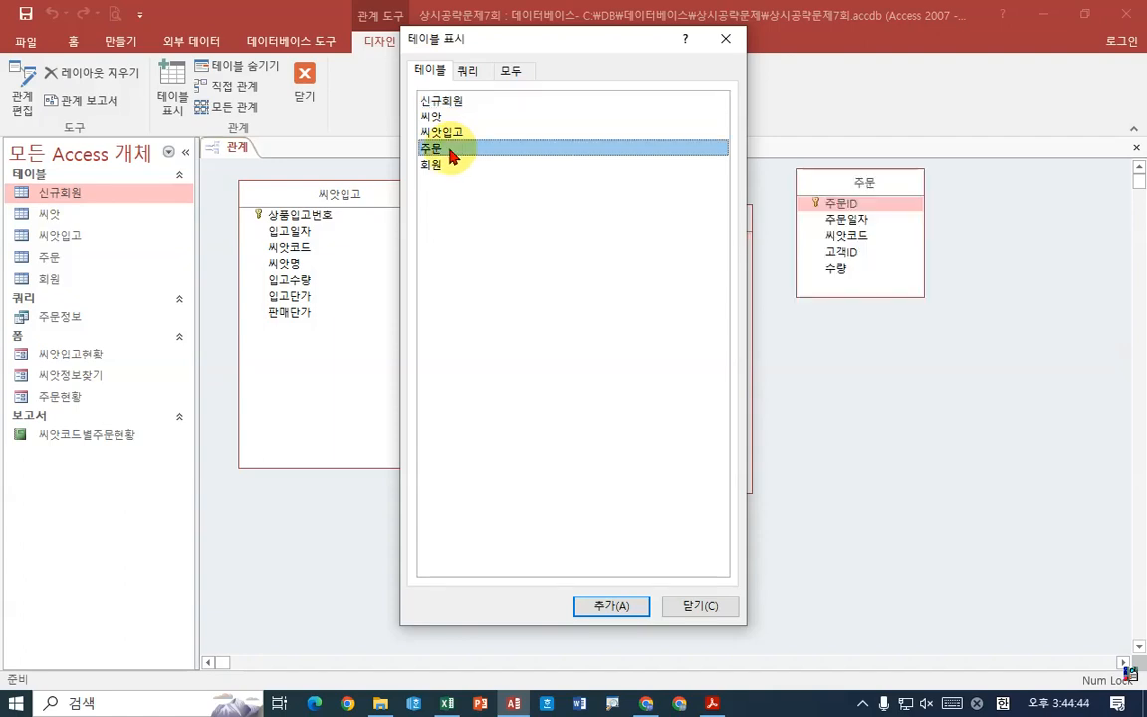
pyautogui.doubleClick(456, 175)
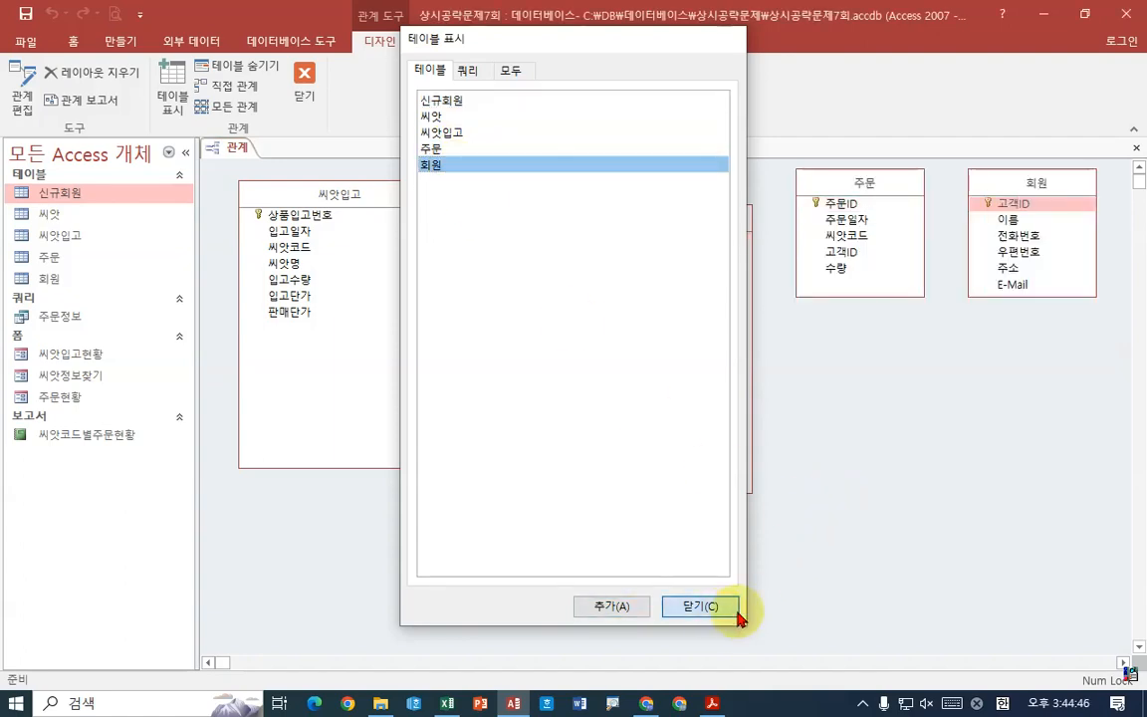
pyautogui.click(723, 606)
# Check the PDF's relationship task and arrange the 주문 and 회원 tables apart in the relationships layout
pyautogui.click(712, 703)
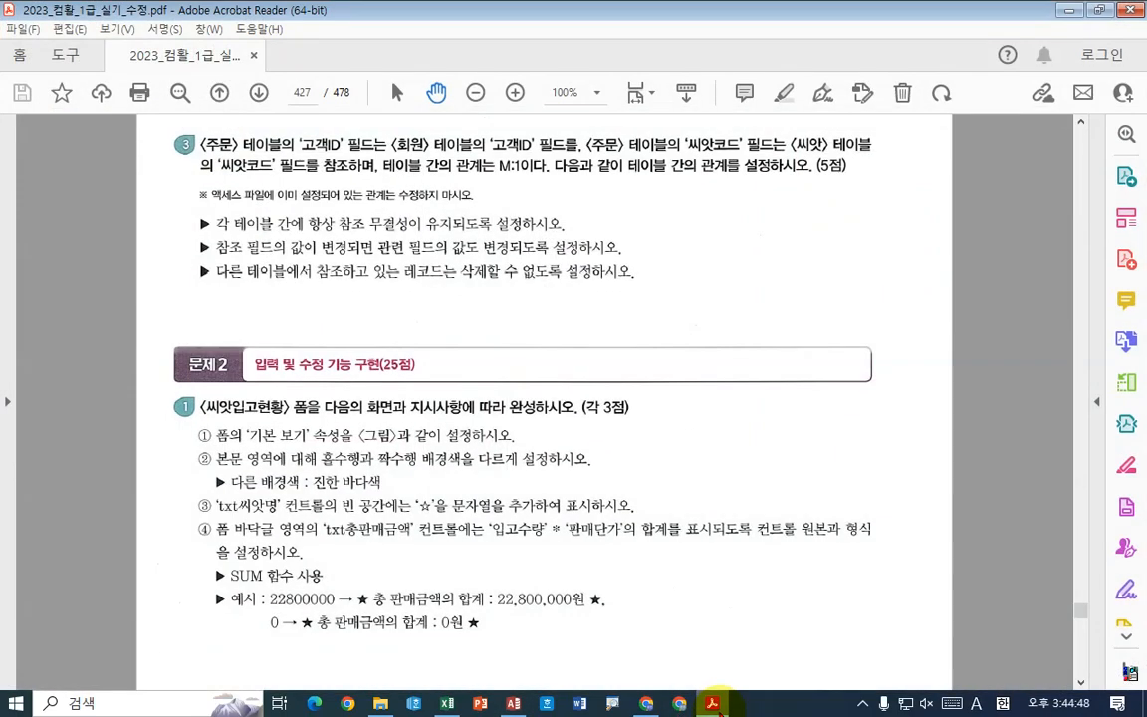
pyautogui.click(712, 703)
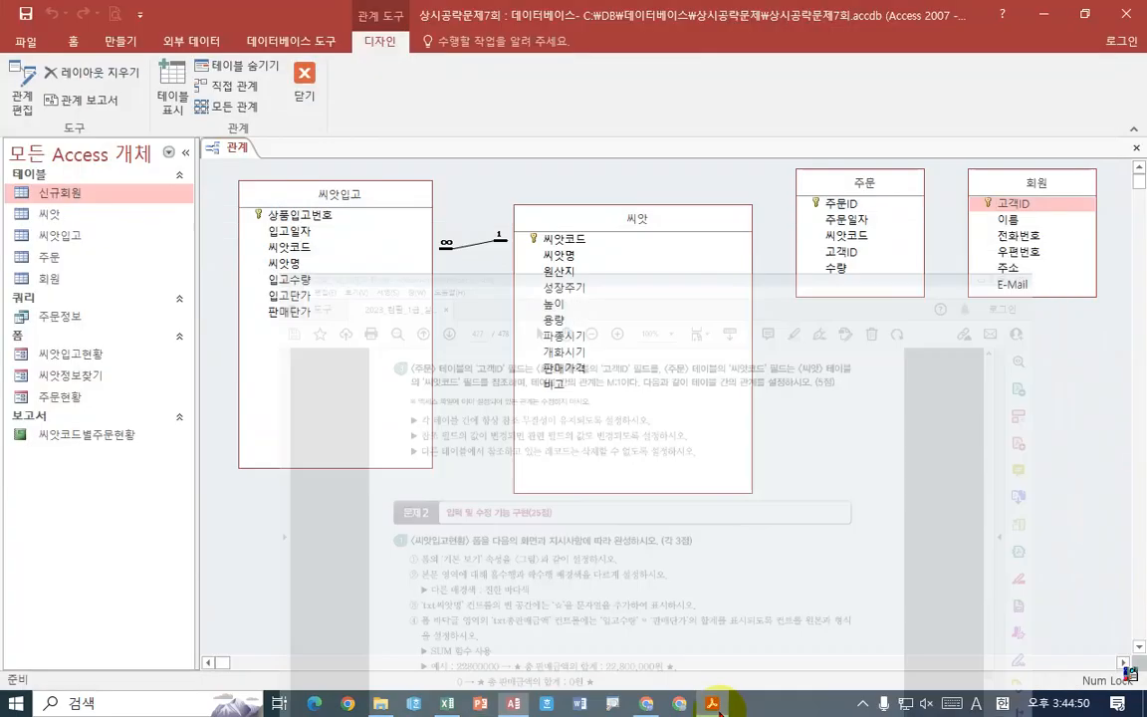
pyautogui.moveTo(1014, 196); pyautogui.dragTo(930, 385)
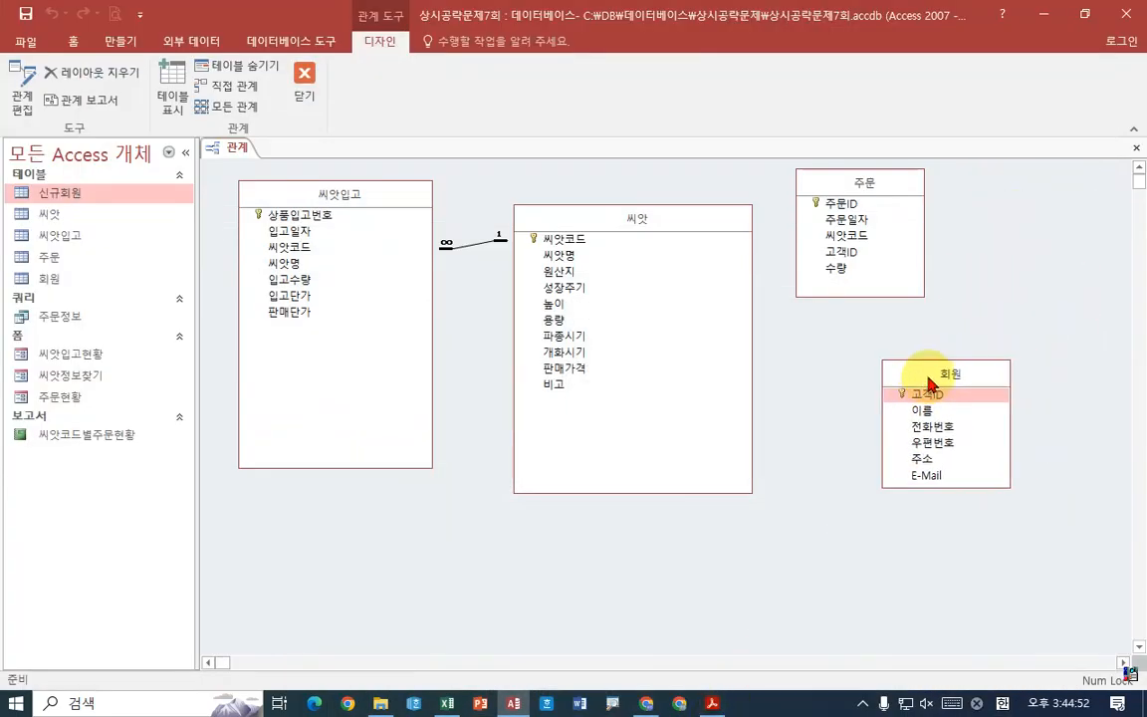
pyautogui.moveTo(866, 179); pyautogui.dragTo(893, 202)
pyautogui.moveTo(922, 378); pyautogui.dragTo(1014, 364)
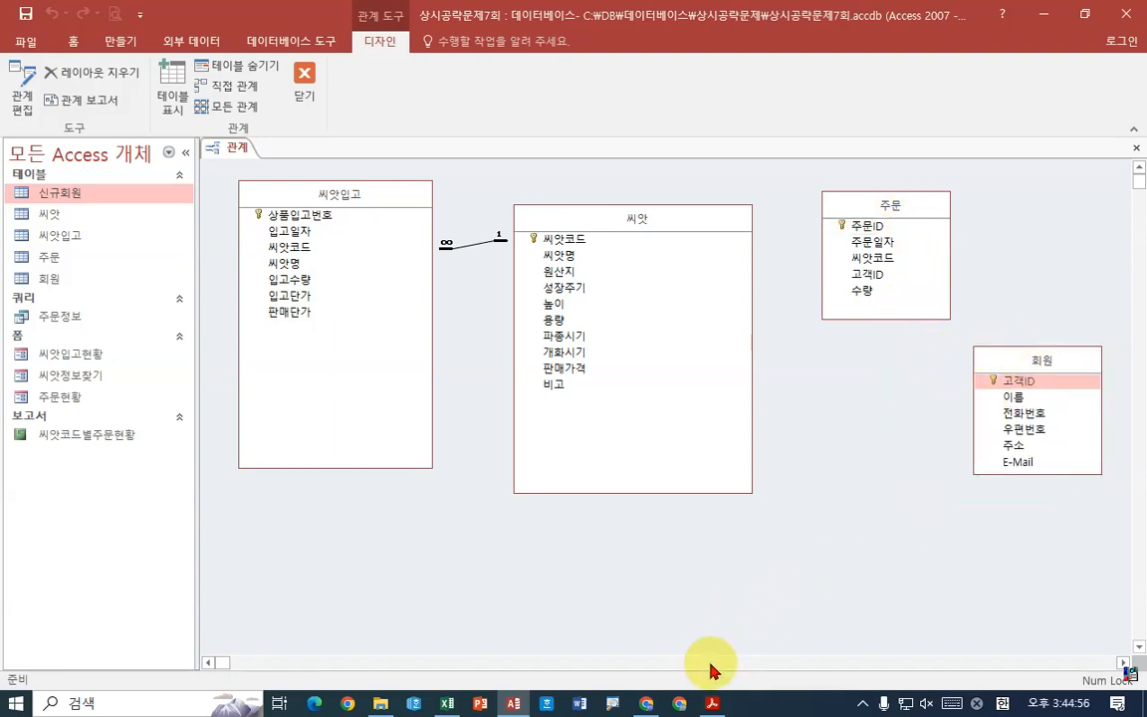
# Relate 고객ID of 주문 to 고객ID of 회원, enforcing referential integrity and cascading updates but not deletes
pyautogui.click(712, 703)
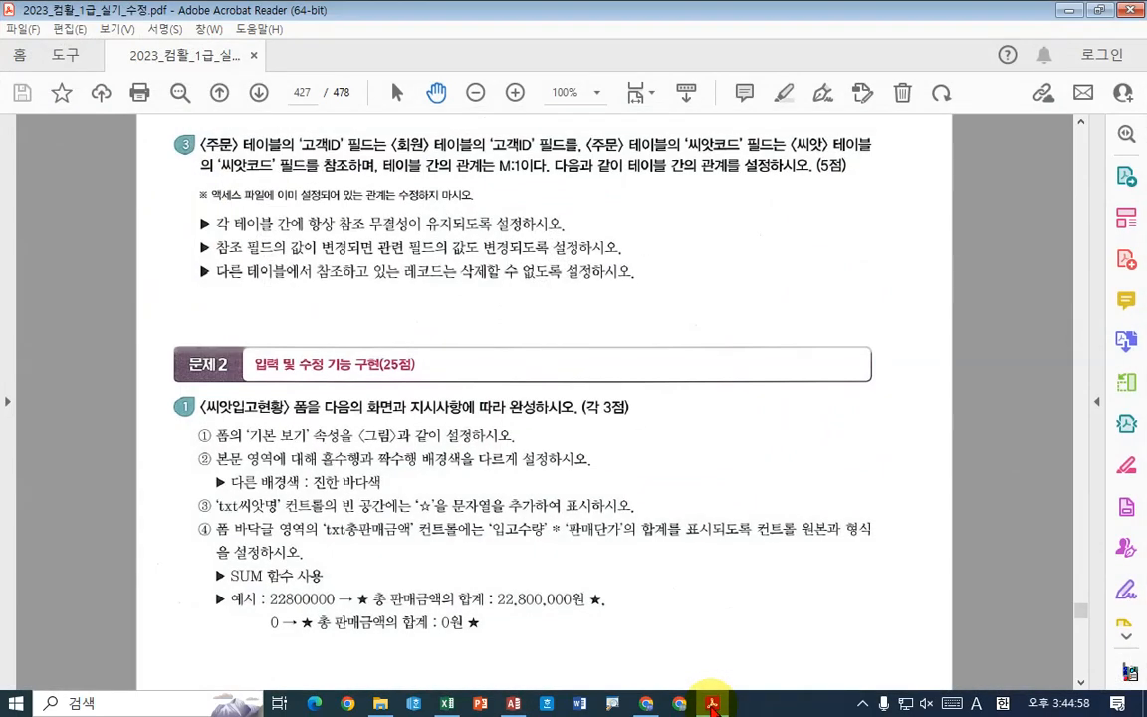
pyautogui.click(712, 703)
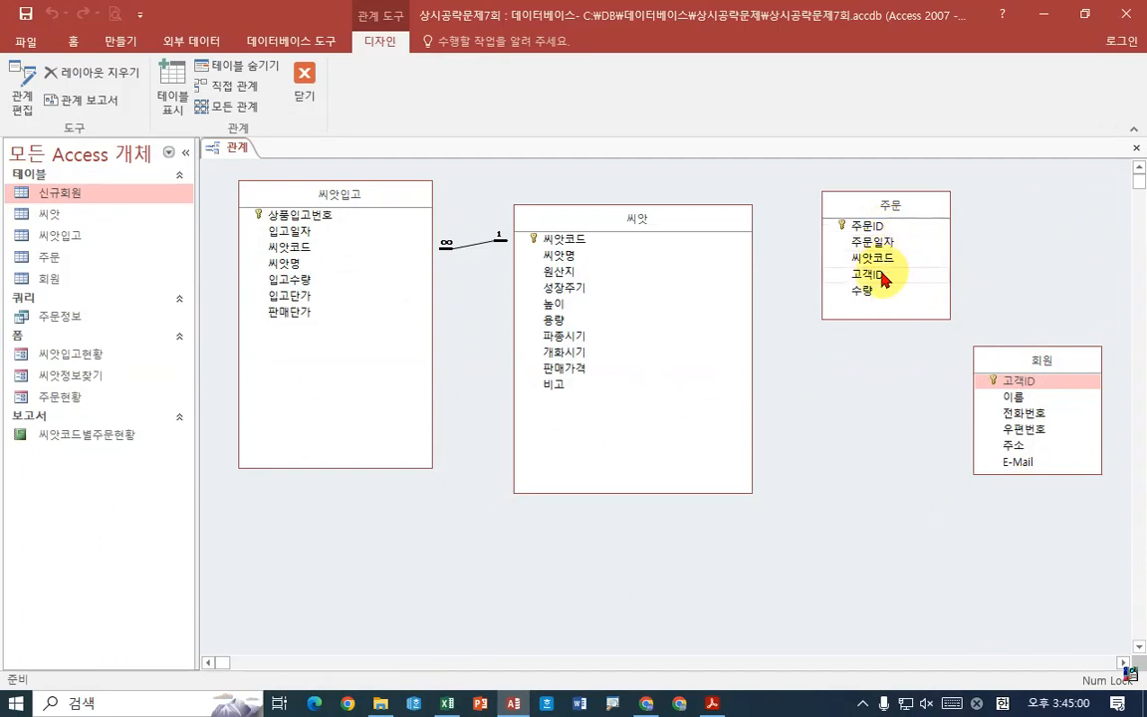
pyautogui.moveTo(870, 279)
pyautogui.mouseDown()
pyautogui.moveTo(1022, 417)
pyautogui.moveTo(1022, 371)
pyautogui.moveTo(1004, 380)
pyautogui.moveTo(870, 274)
pyautogui.mouseUp()
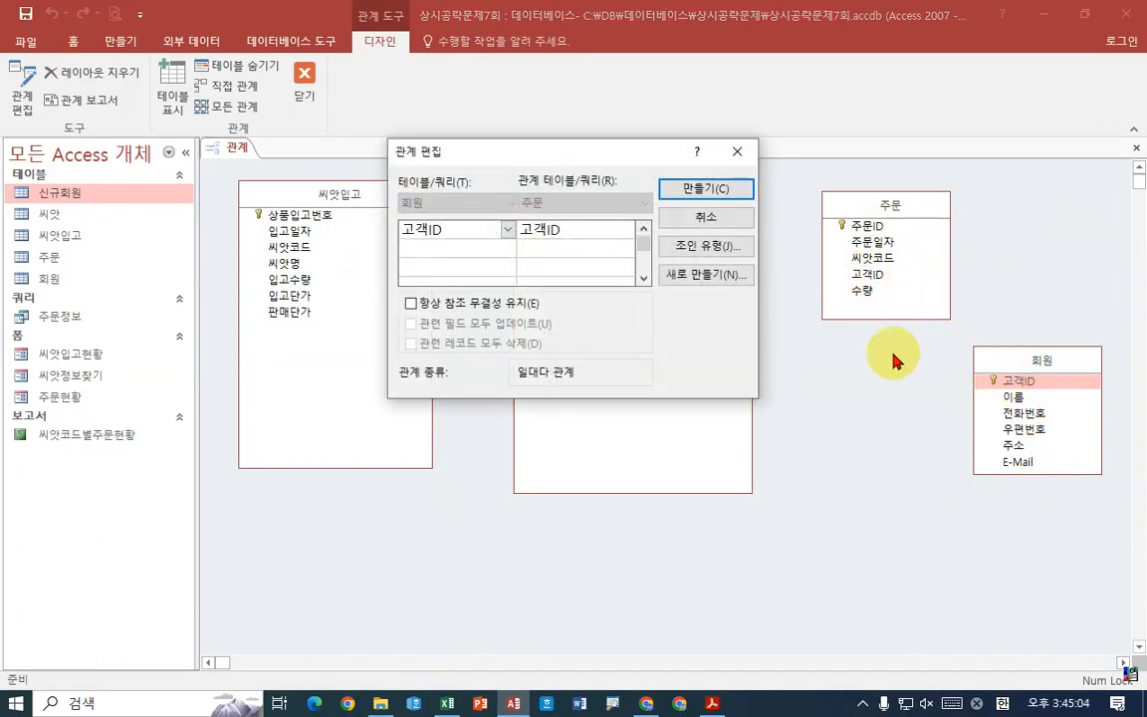
pyautogui.click(435, 303)
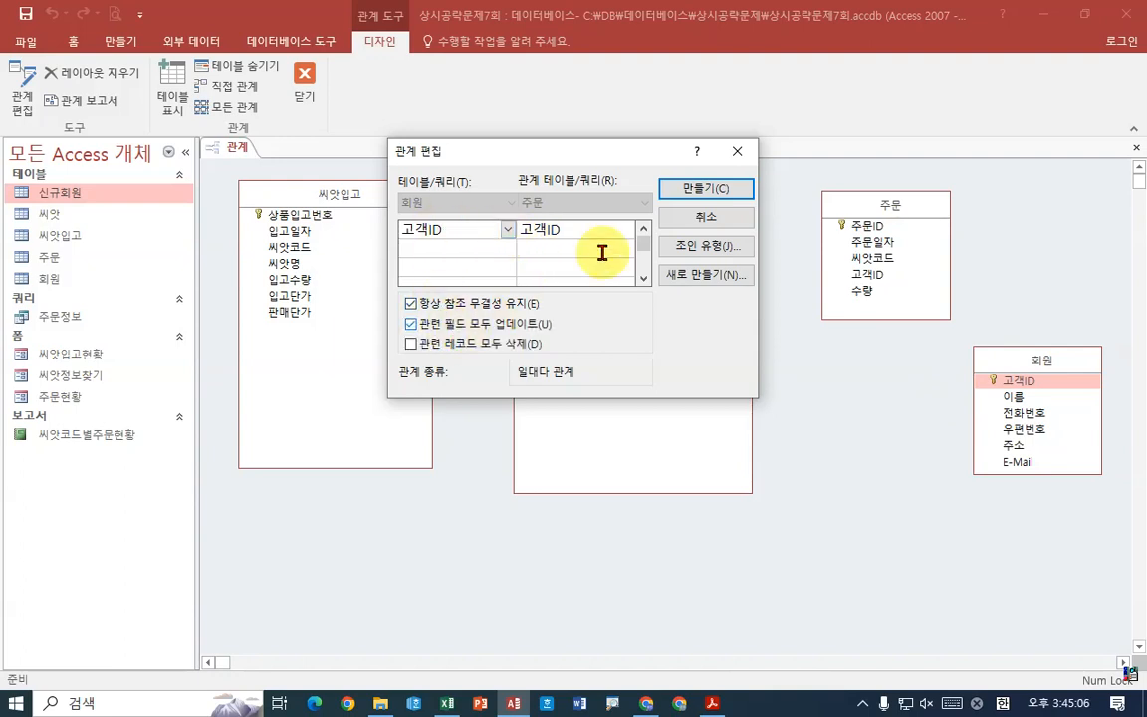
pyautogui.click(683, 188)
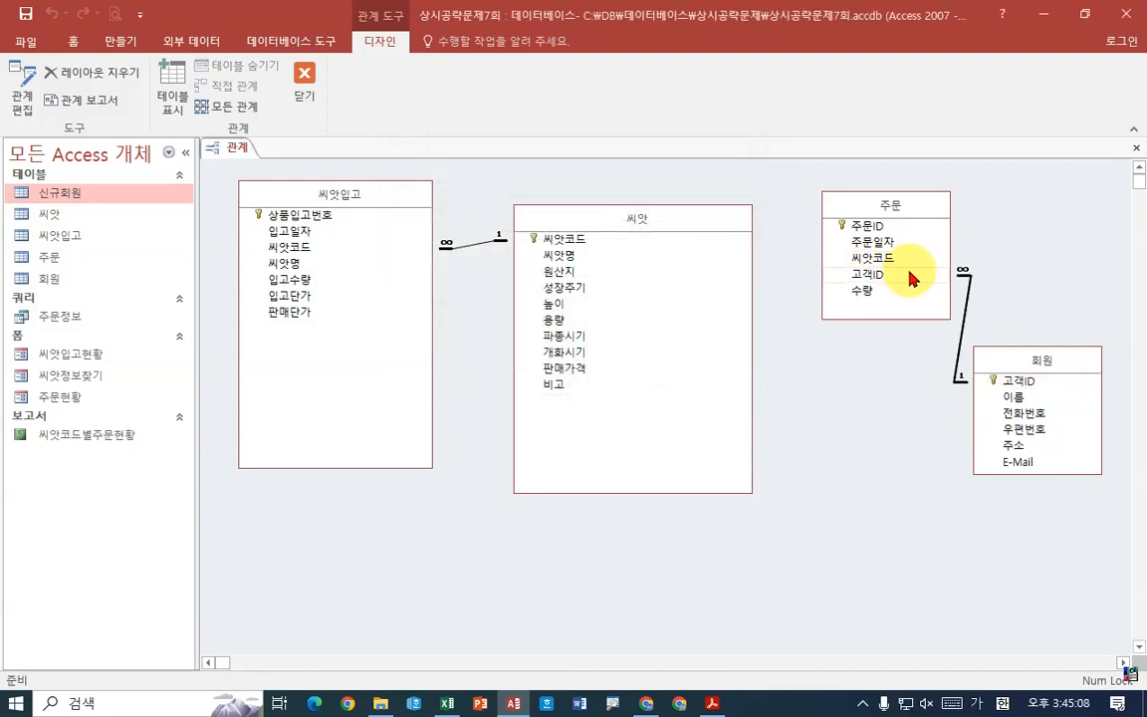
# Relate 씨앗코드 of 주문 to 씨앗코드 of 씨앗, enforcing referential integrity and cascading updates but not deletes
pyautogui.click(712, 703)
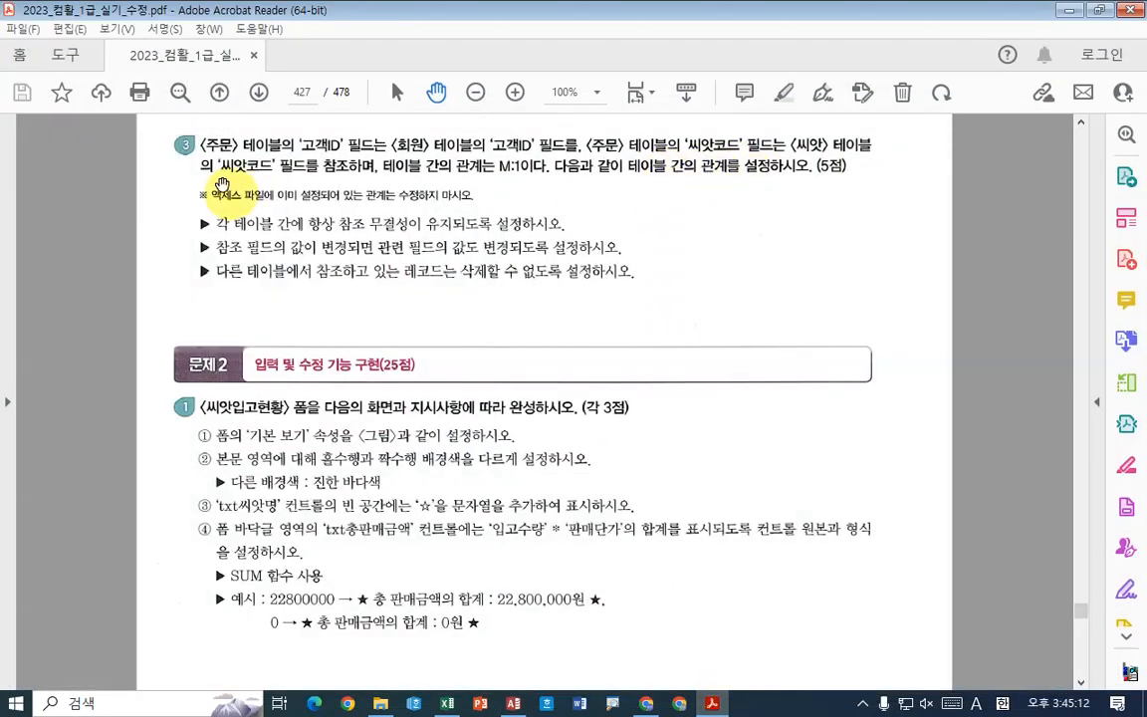
pyautogui.click(719, 699)
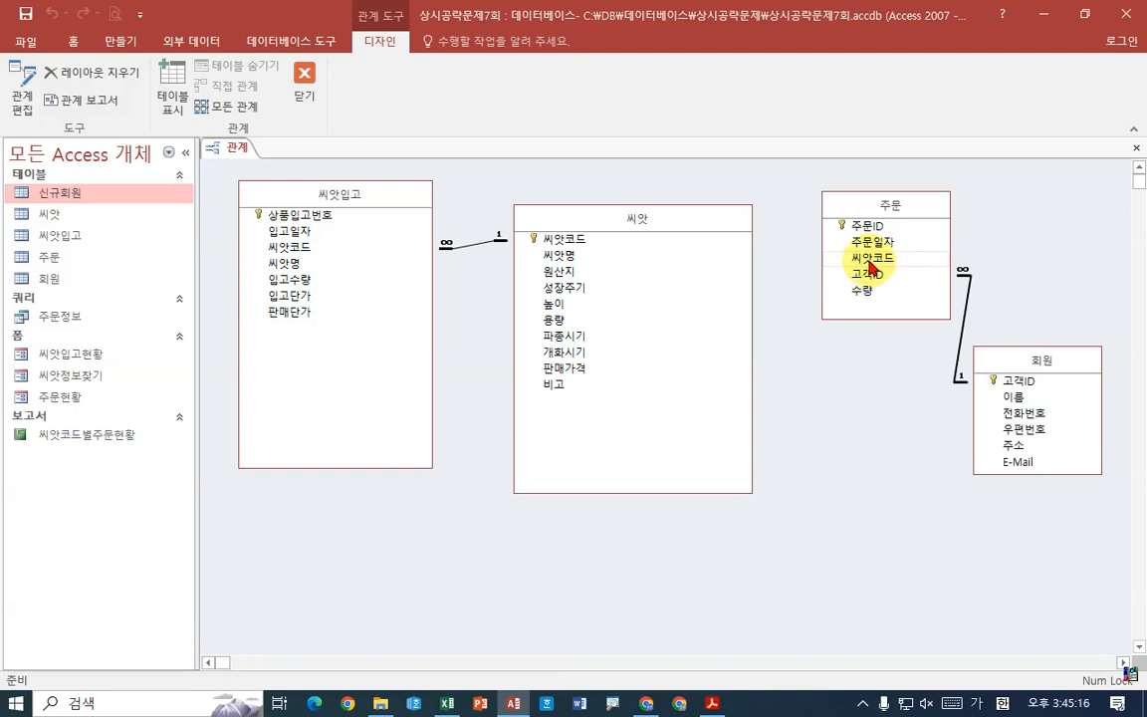
pyautogui.moveTo(869, 262); pyautogui.dragTo(574, 246)
pyautogui.click(410, 302)
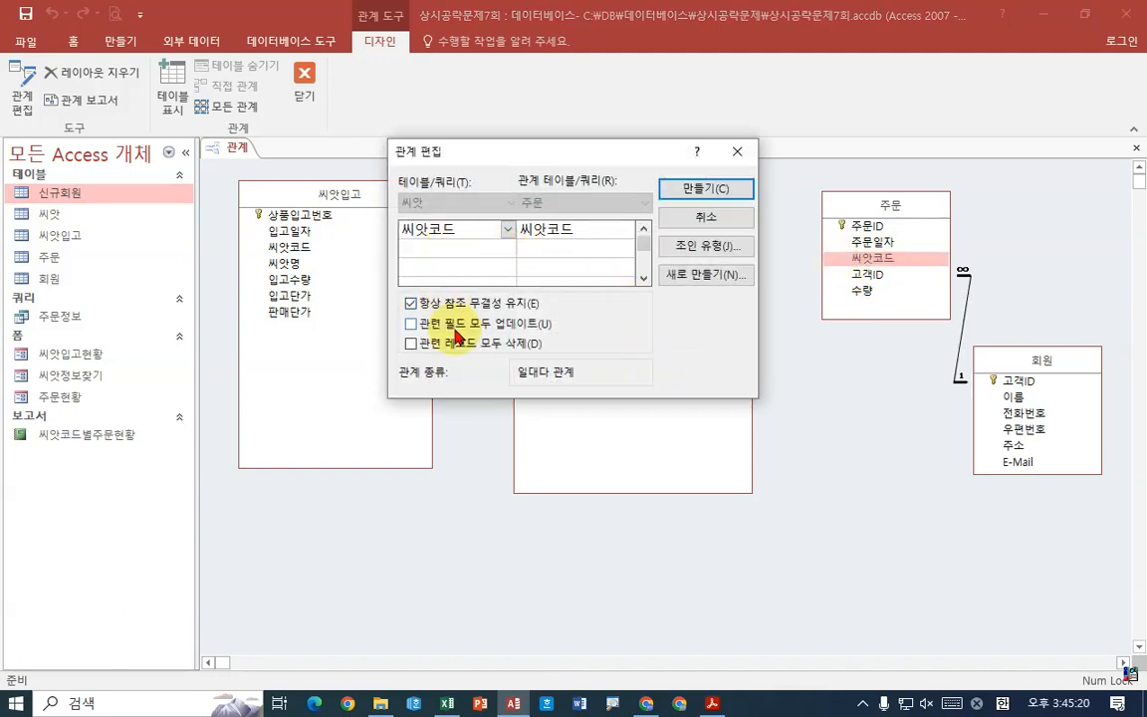
pyautogui.click(438, 324)
pyautogui.click(700, 191)
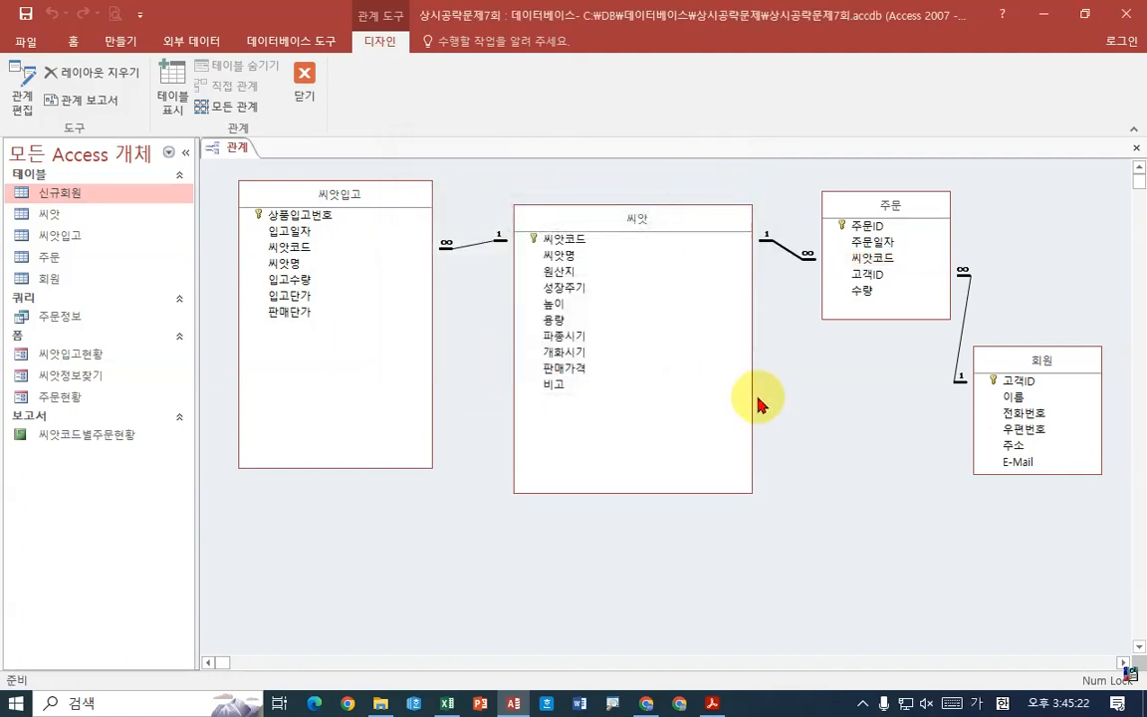
# Rearrange the 주문, 회원 and 씨앗입고 tables so the relationship lines are clear, and close the relationships layout, saving its changes
pyautogui.moveTo(866, 214); pyautogui.dragTo(862, 254)
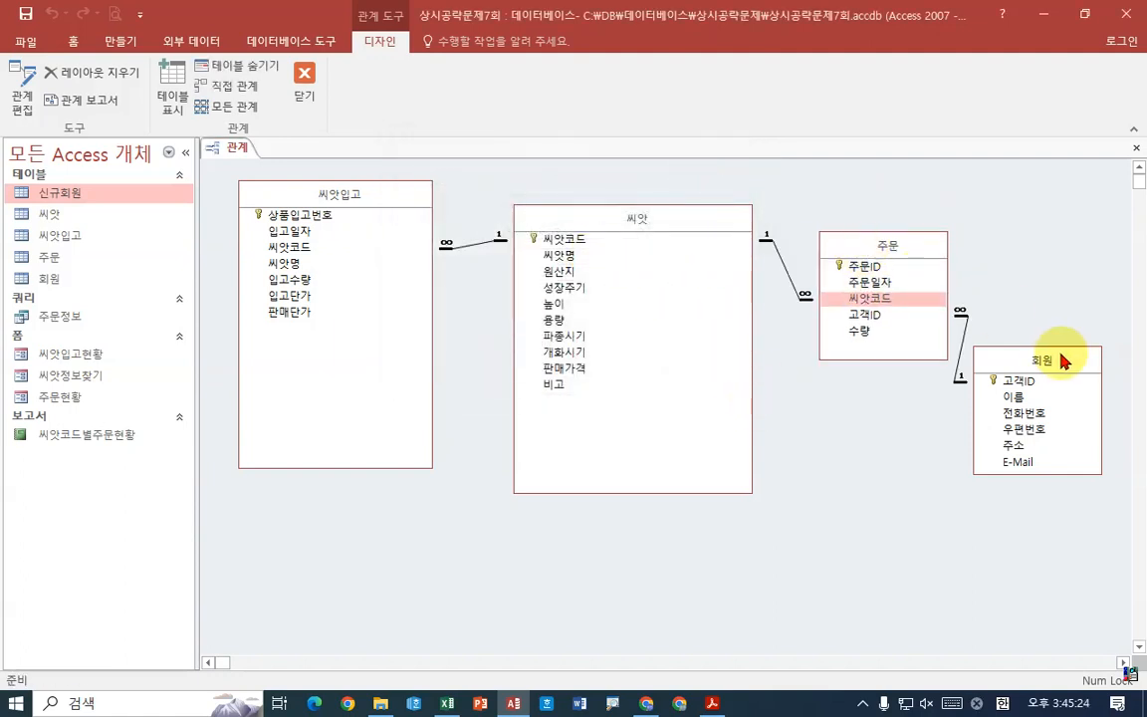
pyautogui.moveTo(1058, 356); pyautogui.dragTo(1086, 239)
pyautogui.moveTo(916, 255); pyautogui.dragTo(912, 357)
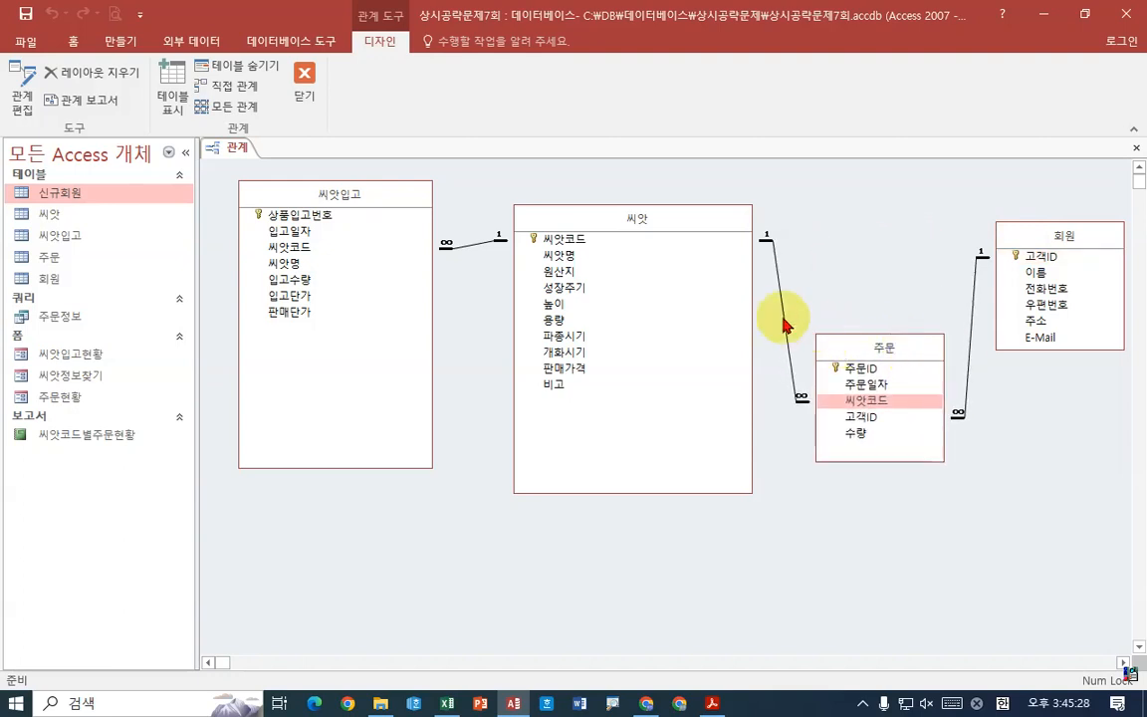
pyautogui.moveTo(347, 209); pyautogui.dragTo(350, 257)
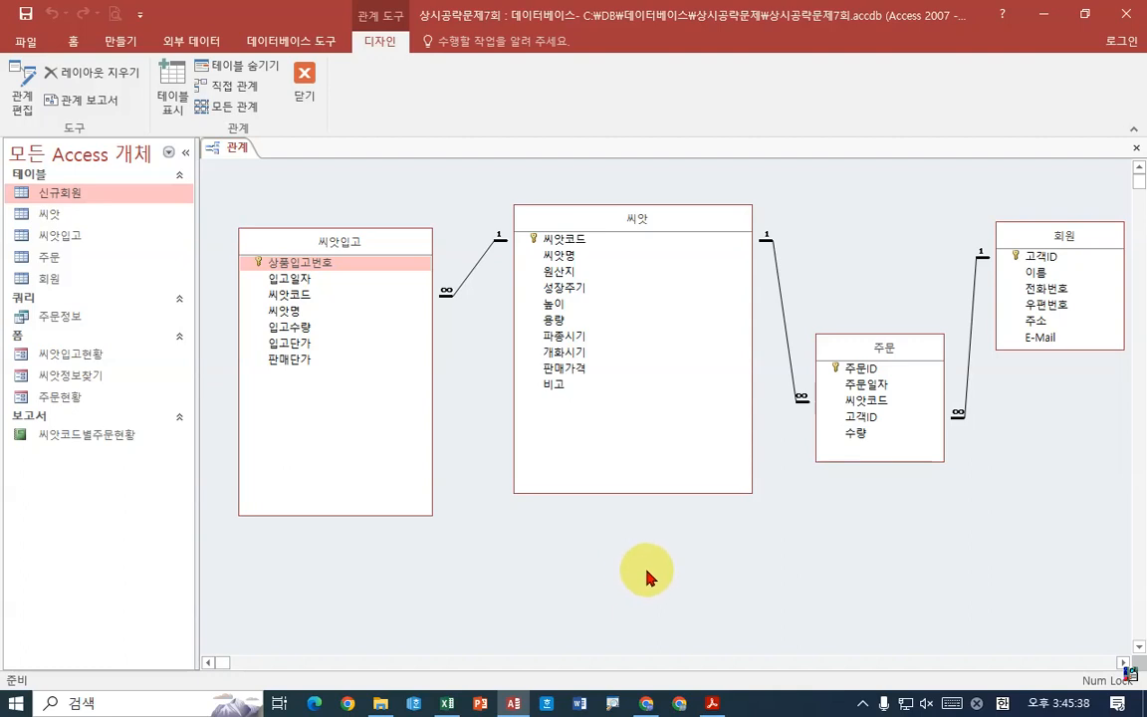
pyautogui.click(304, 98)
pyautogui.click(468, 331)
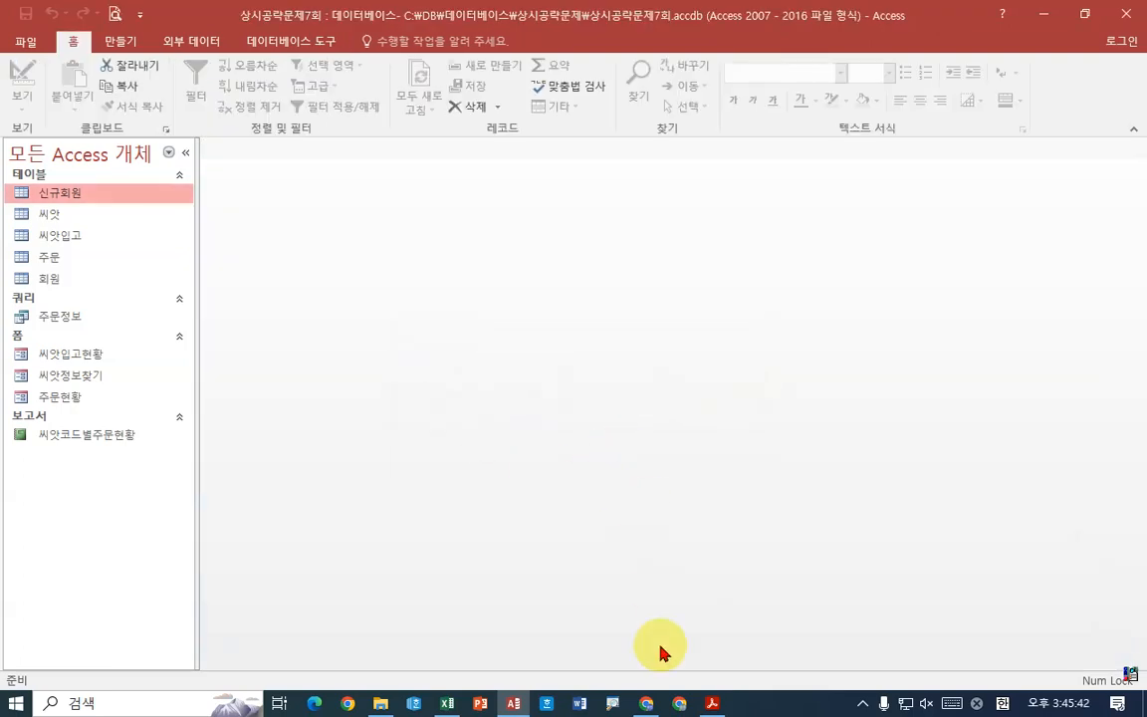
# Read the PDF's 문제2 instructions and sample picture for the 씨앗입고현황 form, and locate the form in the database
pyautogui.hotkey('alt', 'Tab')
pyautogui.scroll(-3, 697, 418)
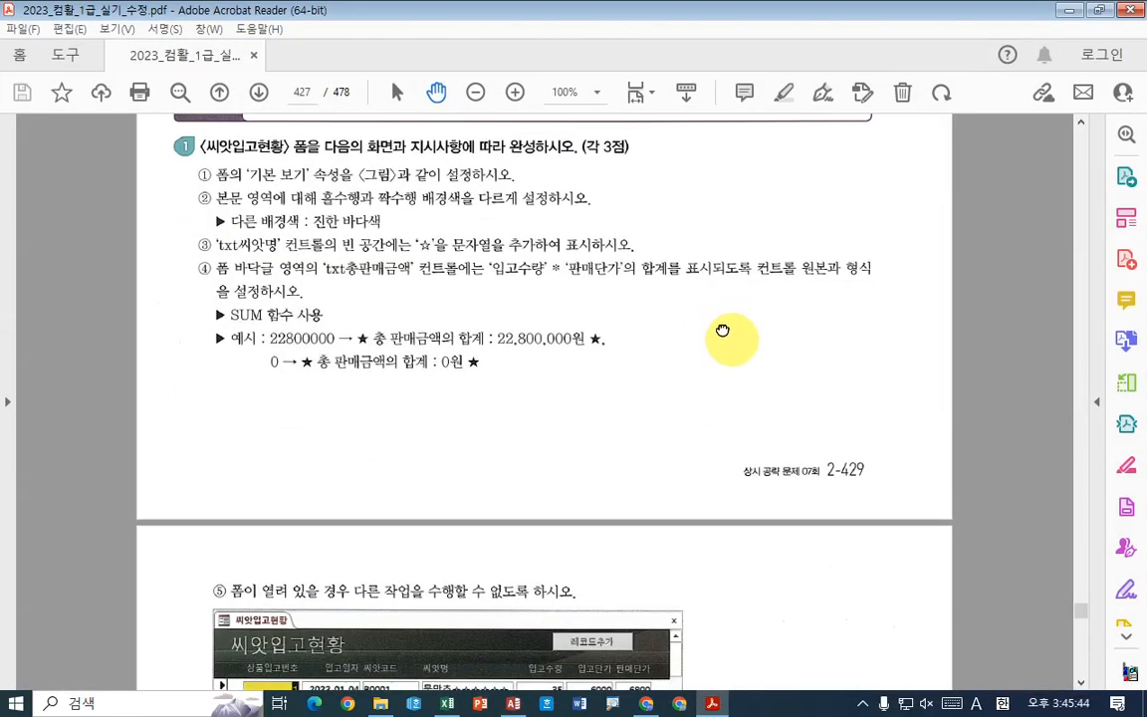
pyautogui.moveTo(723, 330); pyautogui.dragTo(714, 360)
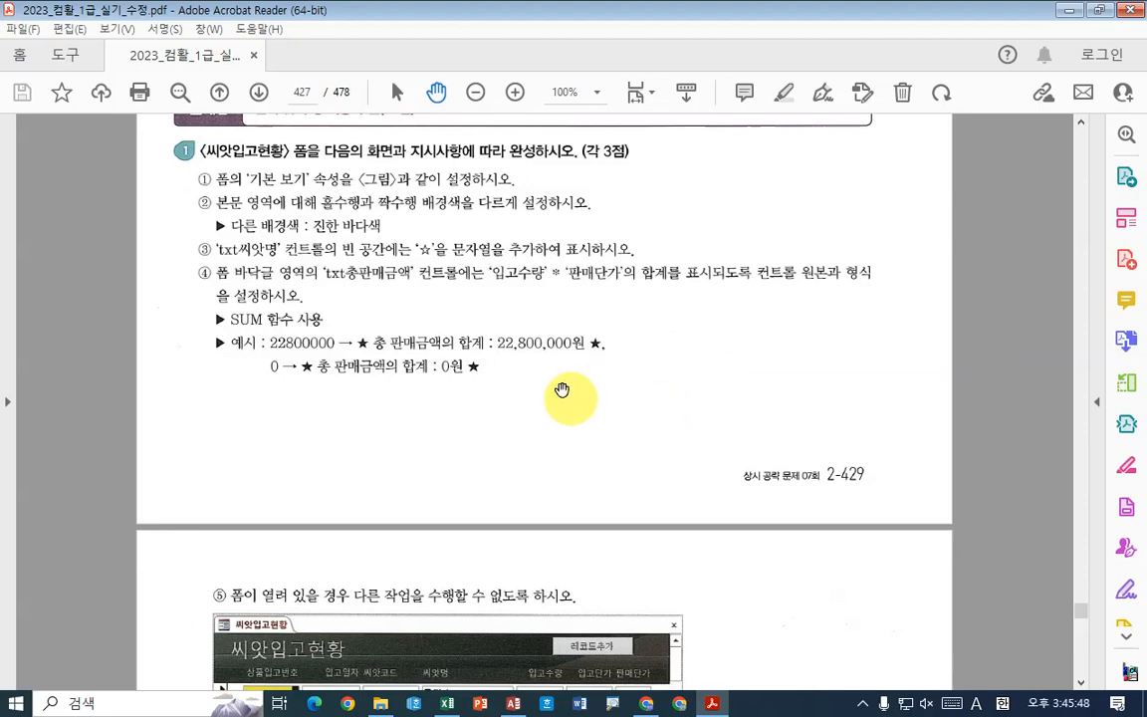
pyautogui.moveTo(600, 445); pyautogui.dragTo(648, 209)
pyautogui.scroll(-2, 663, 398)
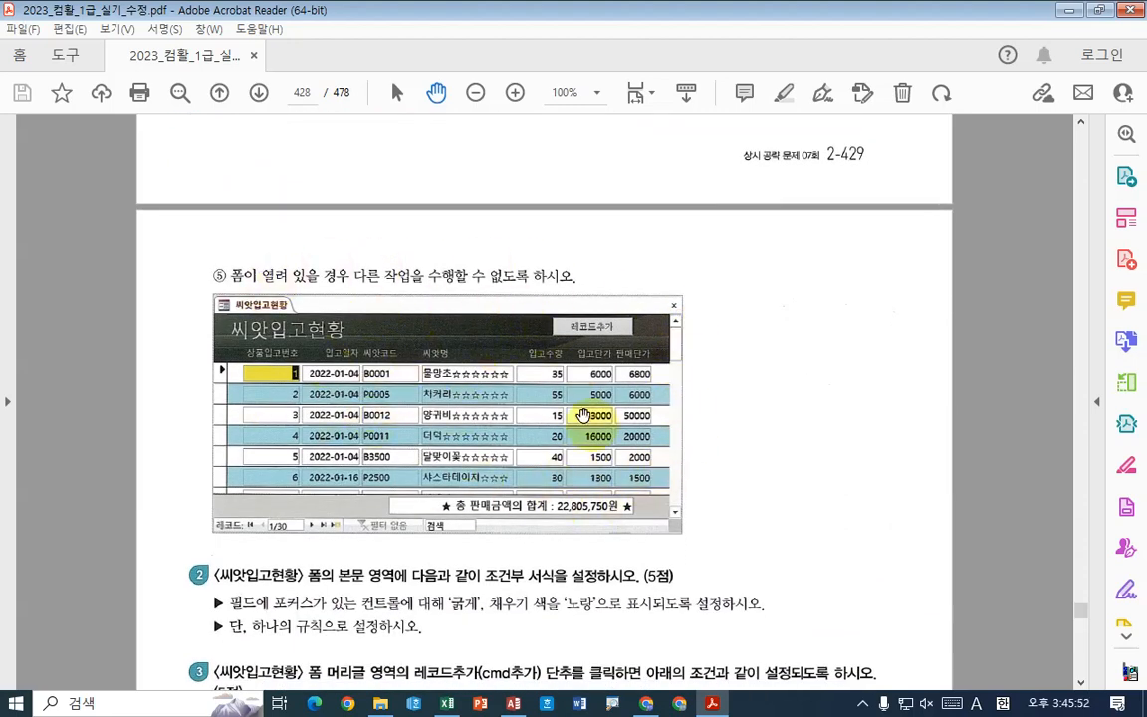
pyautogui.scroll(7, 597, 292)
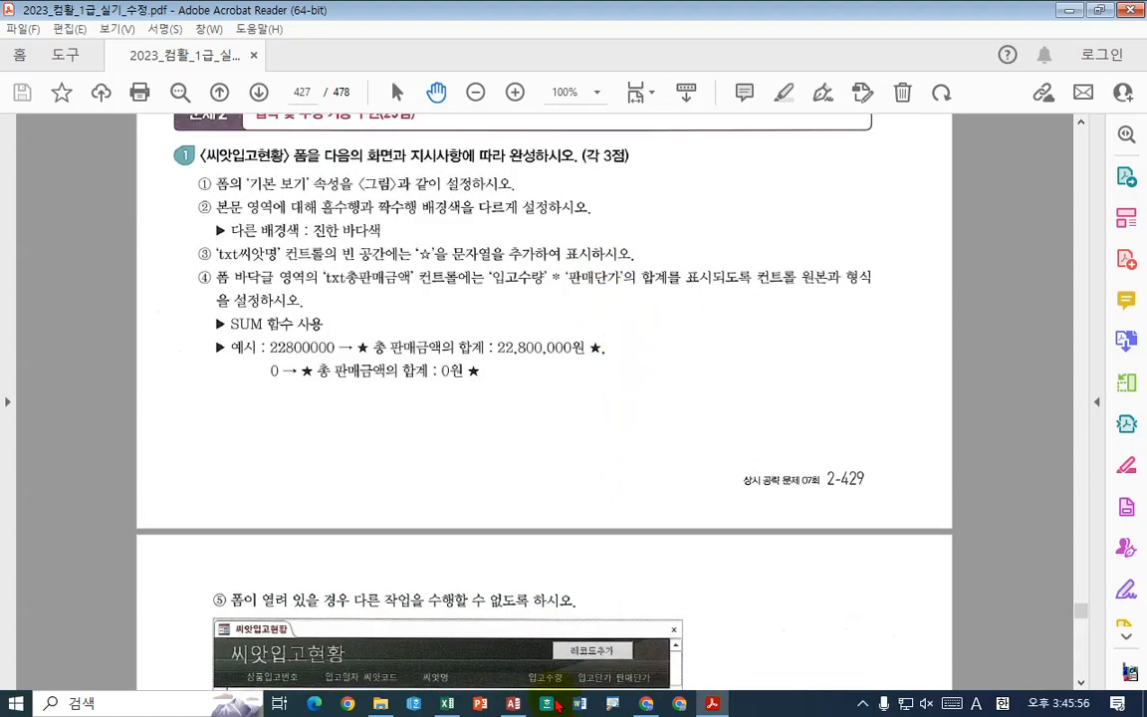
pyautogui.click(513, 703)
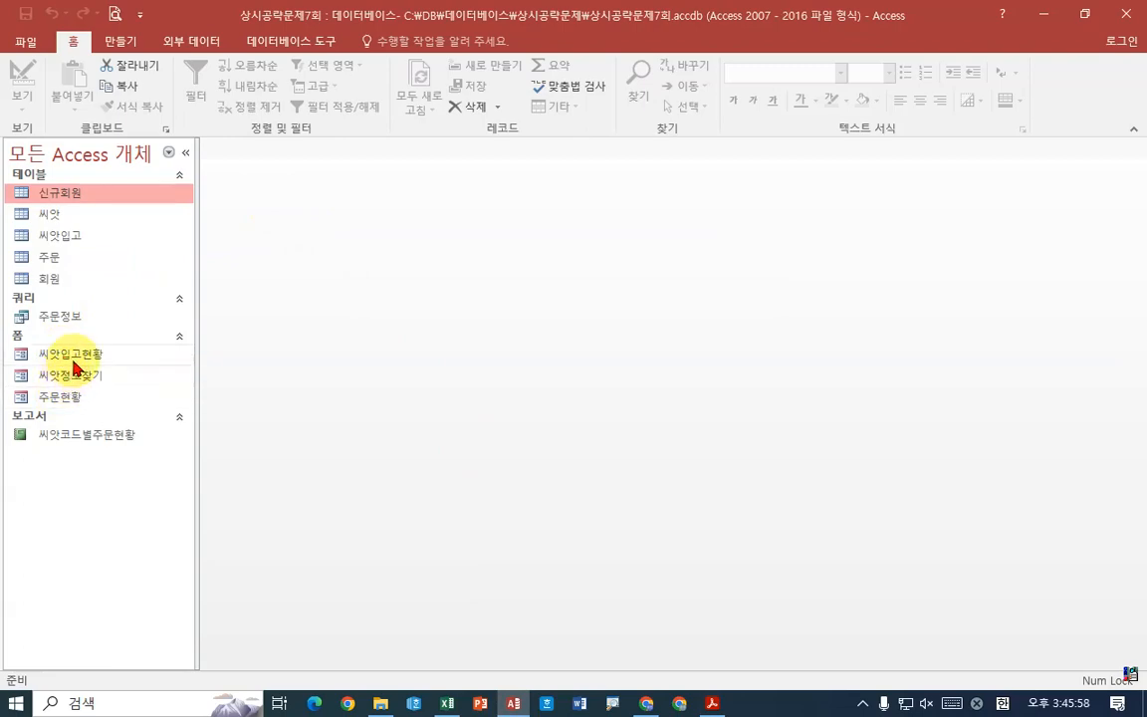
pyautogui.click(513, 703)
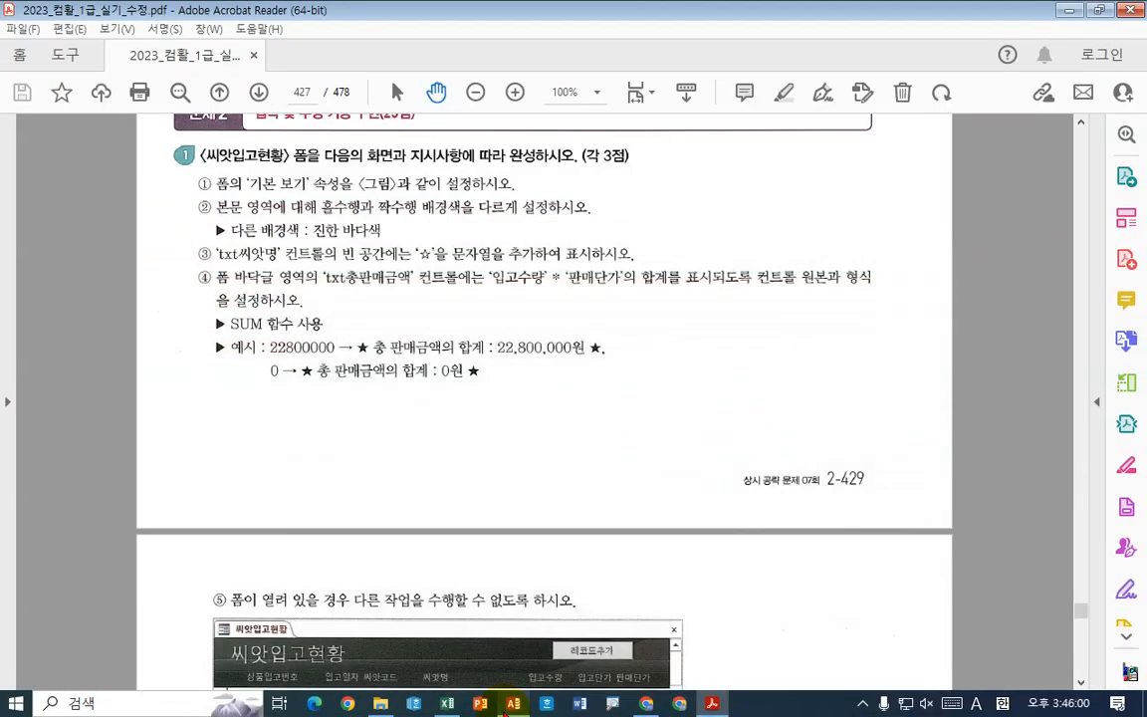
# Return to the database, open the 씨앗입고현황 form, and switch it to design view
pyautogui.click(513, 703)
pyautogui.click(96, 355)
pyautogui.doubleClick(97, 357)
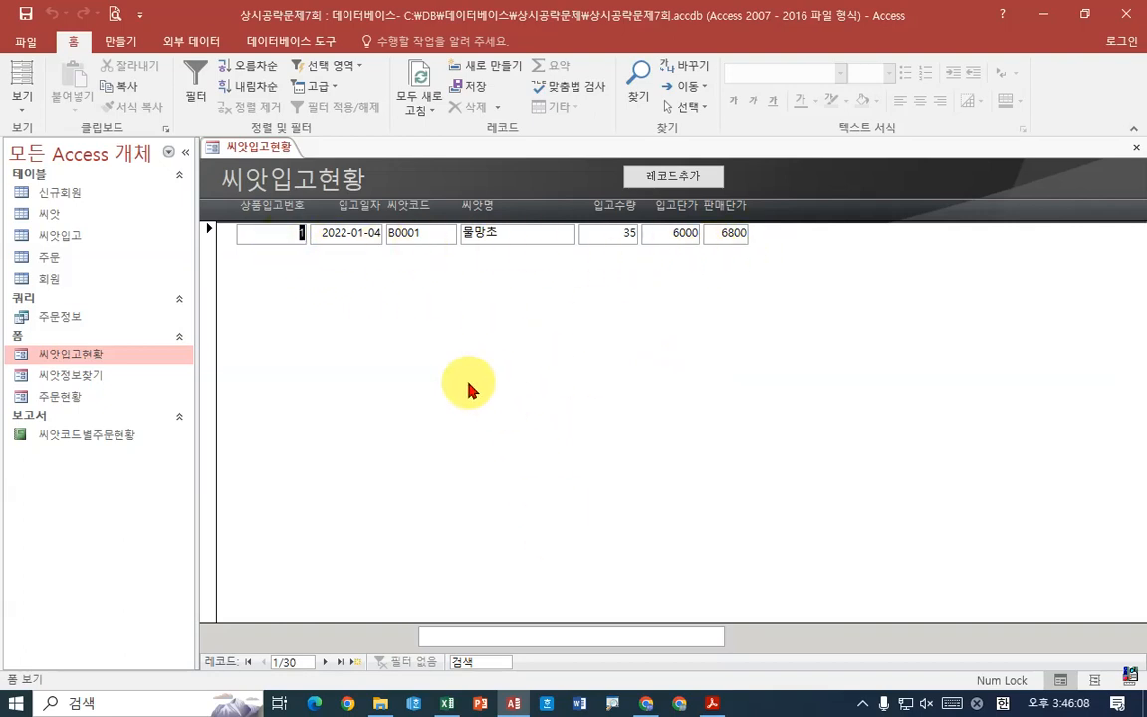
pyautogui.rightClick(276, 150)
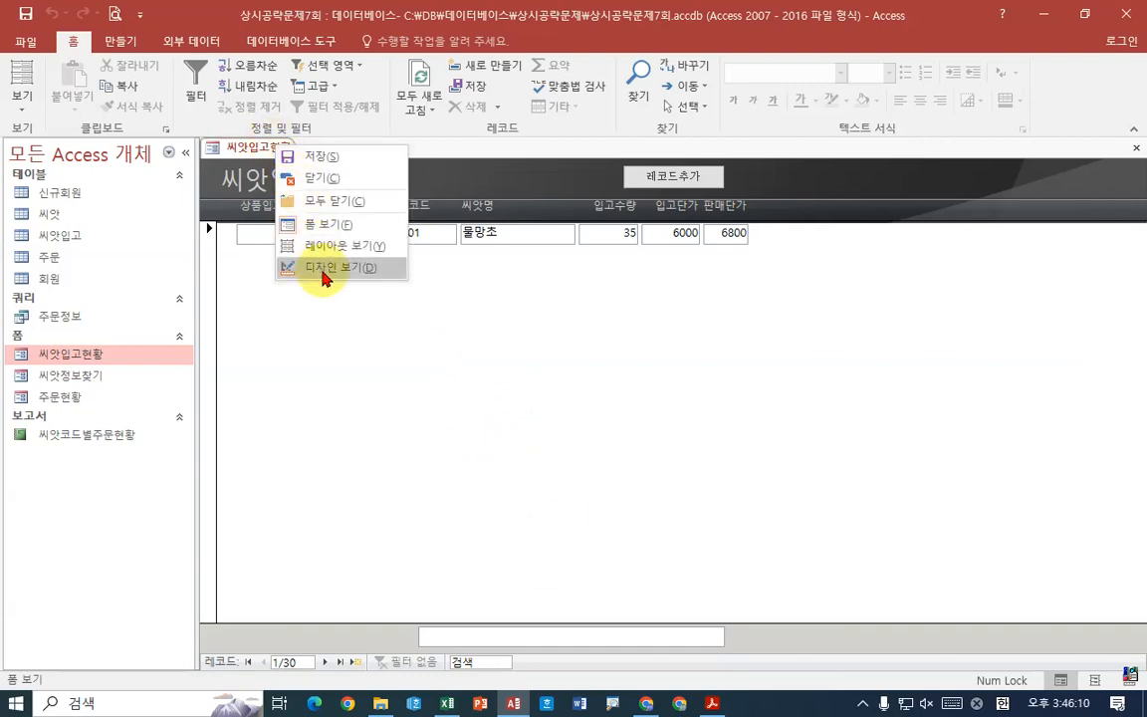
pyautogui.click(319, 271)
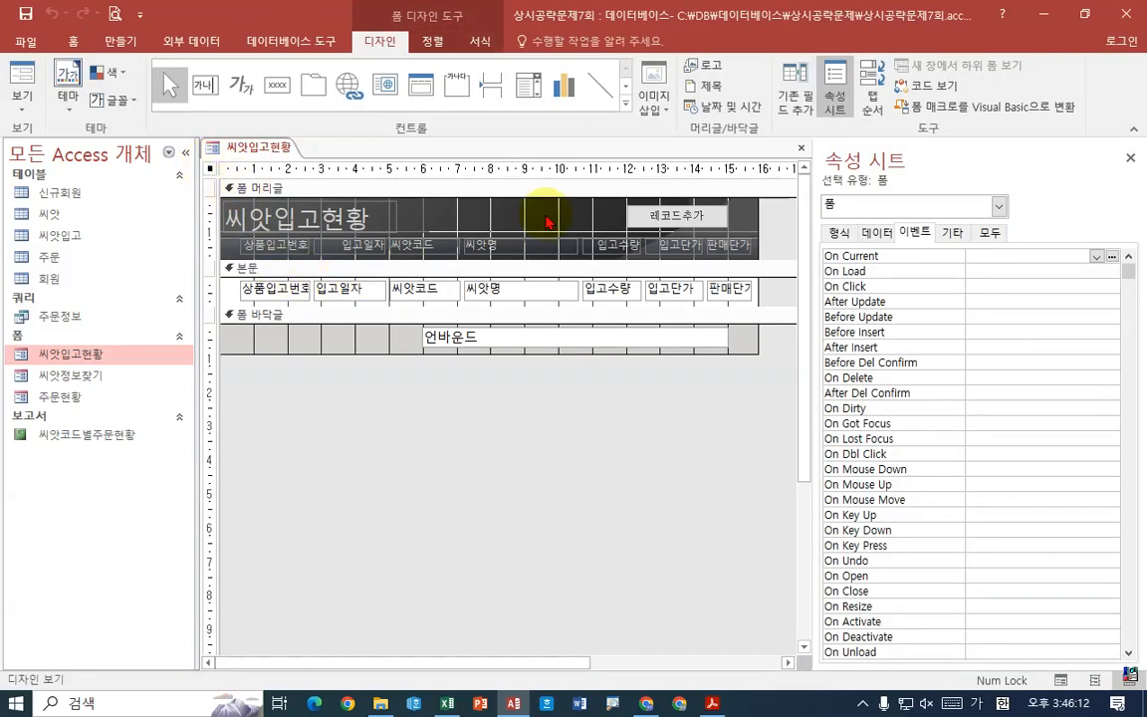
# Set the default view (기본 보기) of the 씨앗입고현황 form to 연속 폼
pyautogui.click(839, 232)
pyautogui.click(1006, 270)
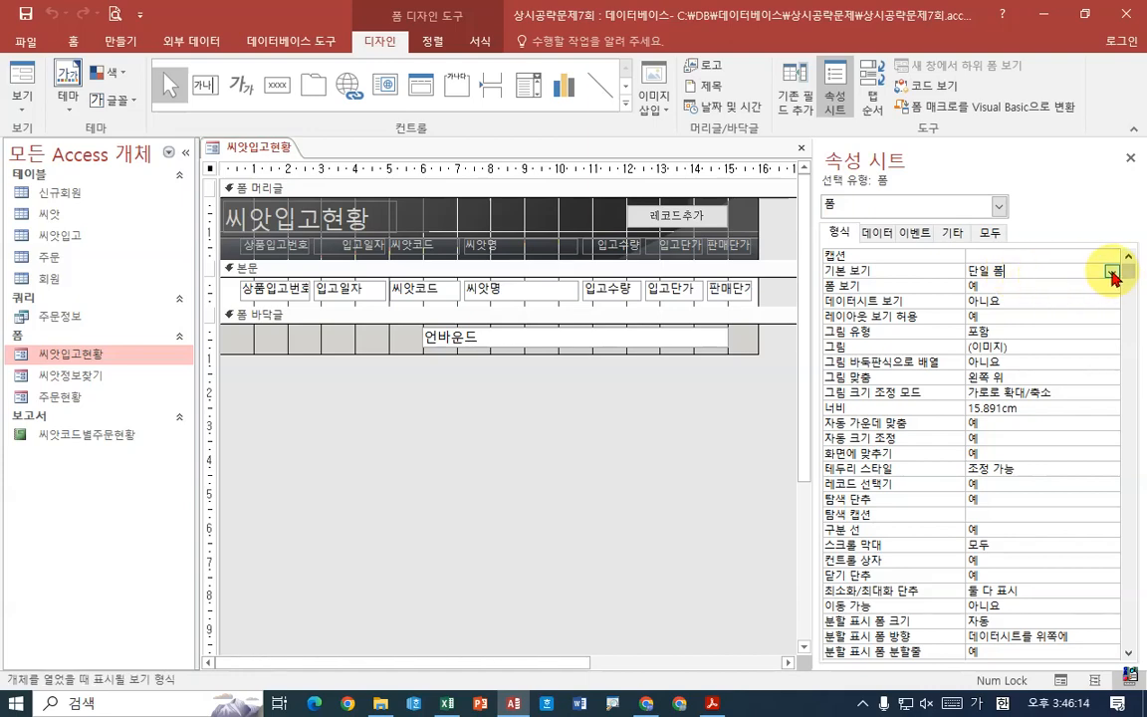
pyautogui.click(1112, 270)
pyautogui.click(1024, 300)
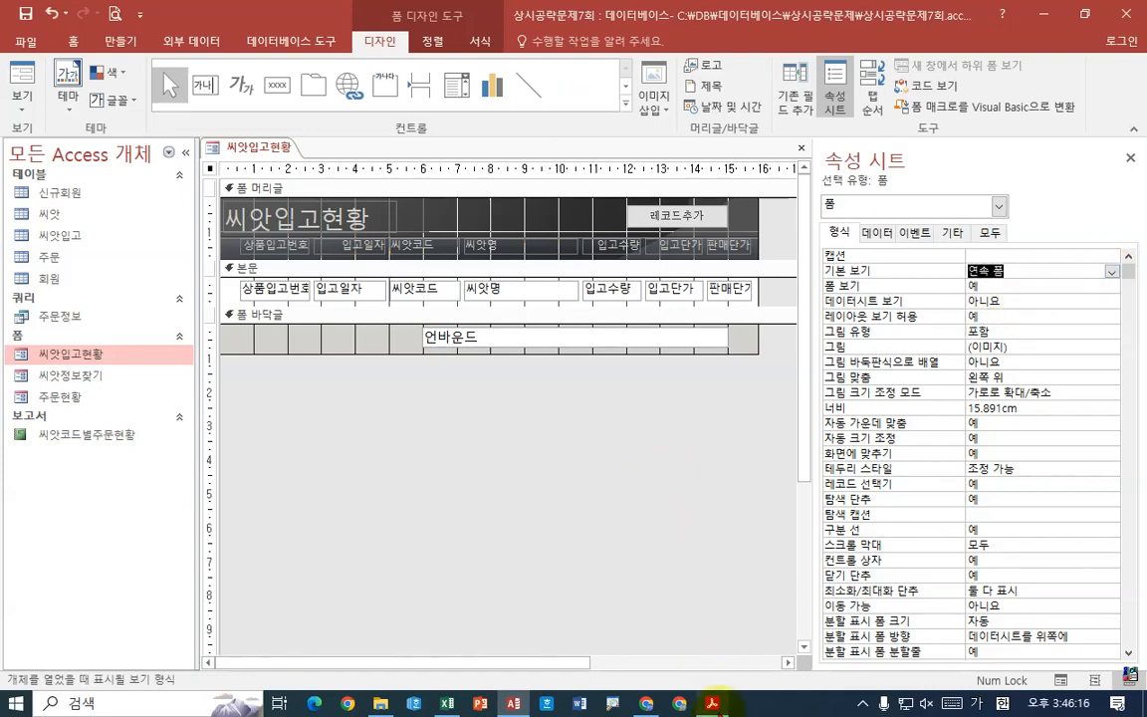
# Check the colour instruction in the PDF, and set the 본문 section's alternate background colour (다른 배경색) to dark sea blue, #4BACC6
pyautogui.click(712, 704)
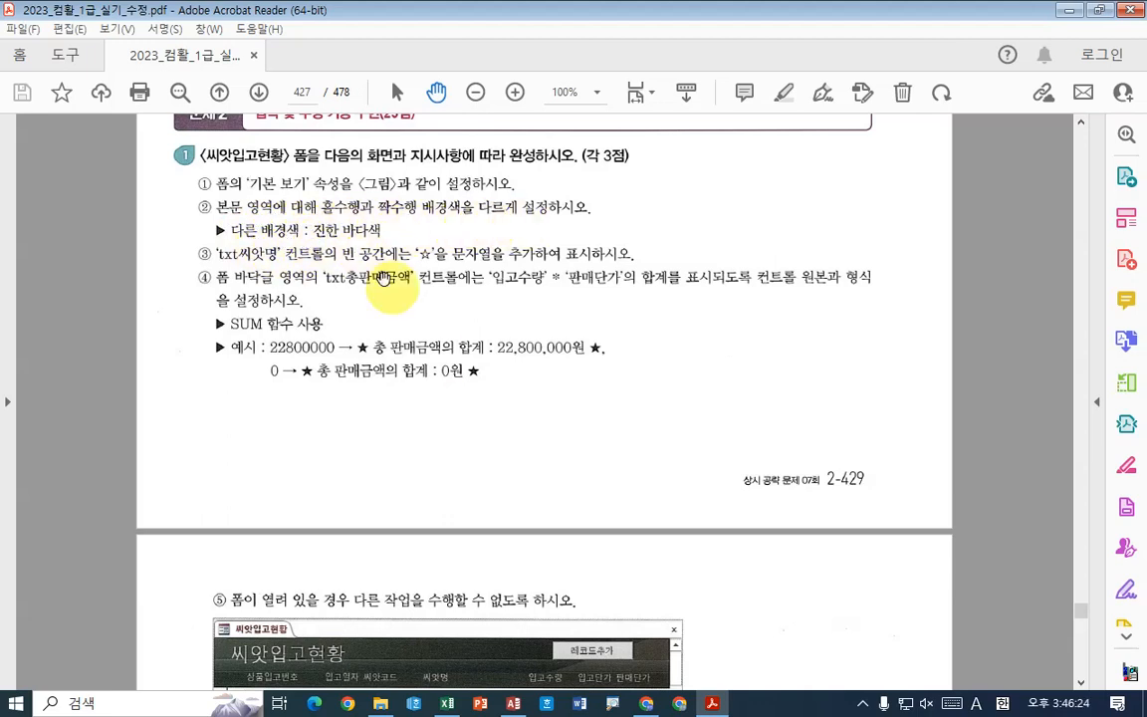
pyautogui.hotkey('alt', 'Tab')
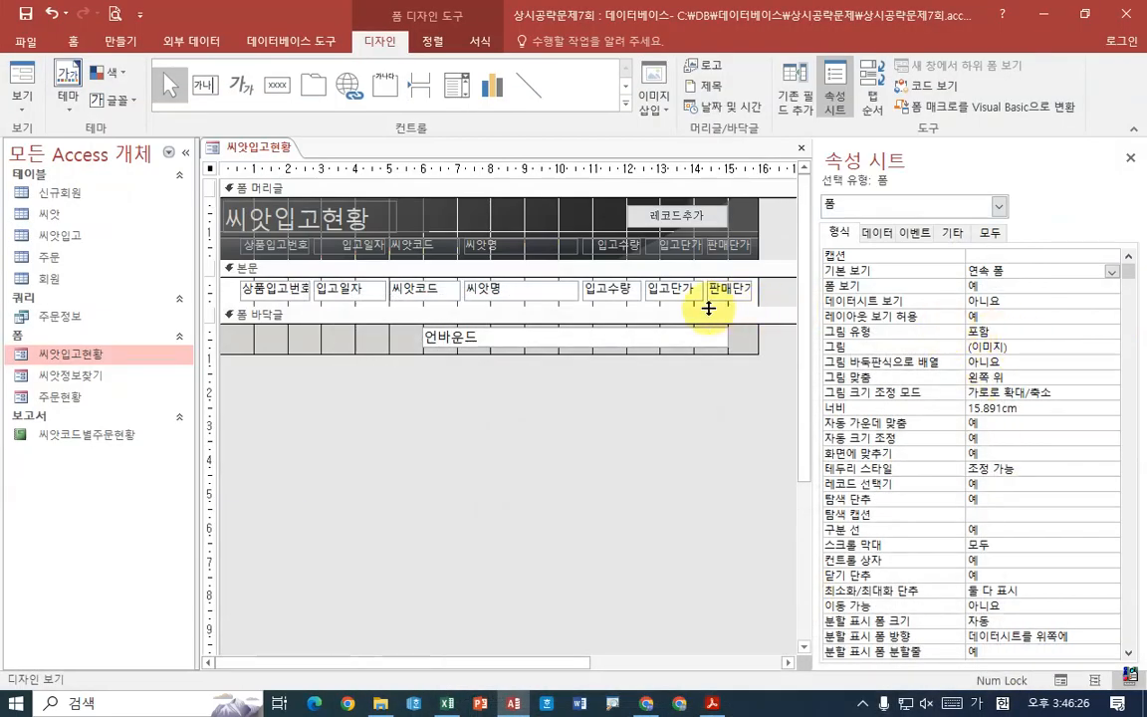
pyautogui.click(213, 267)
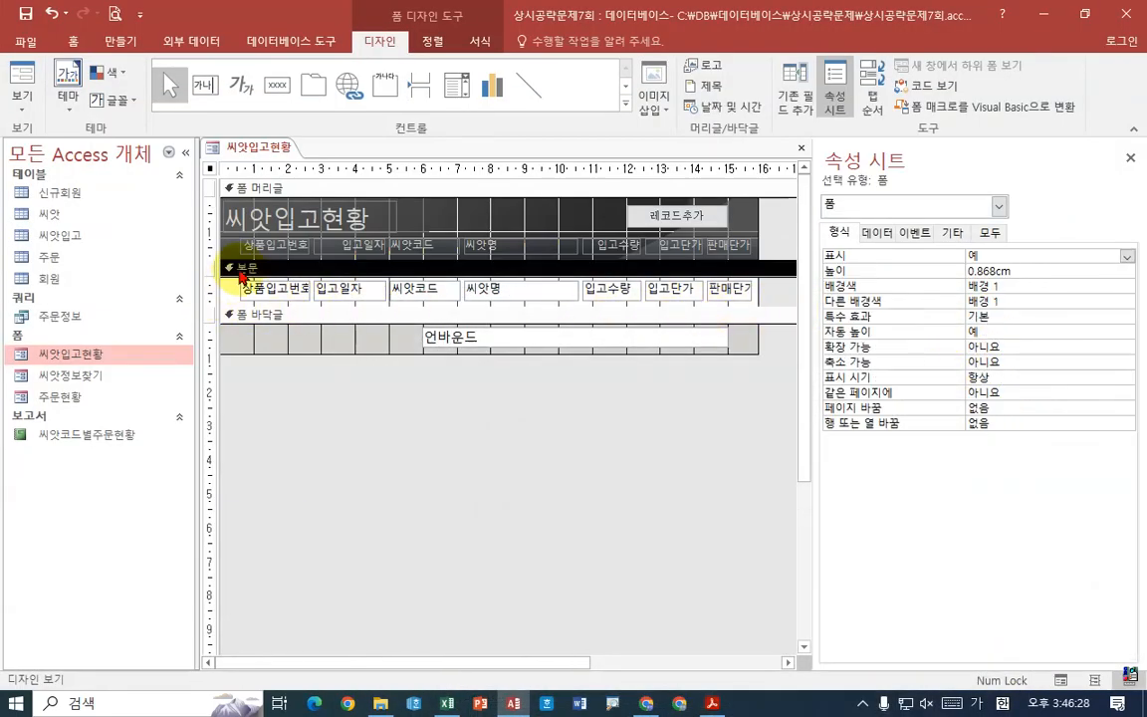
pyautogui.click(906, 309)
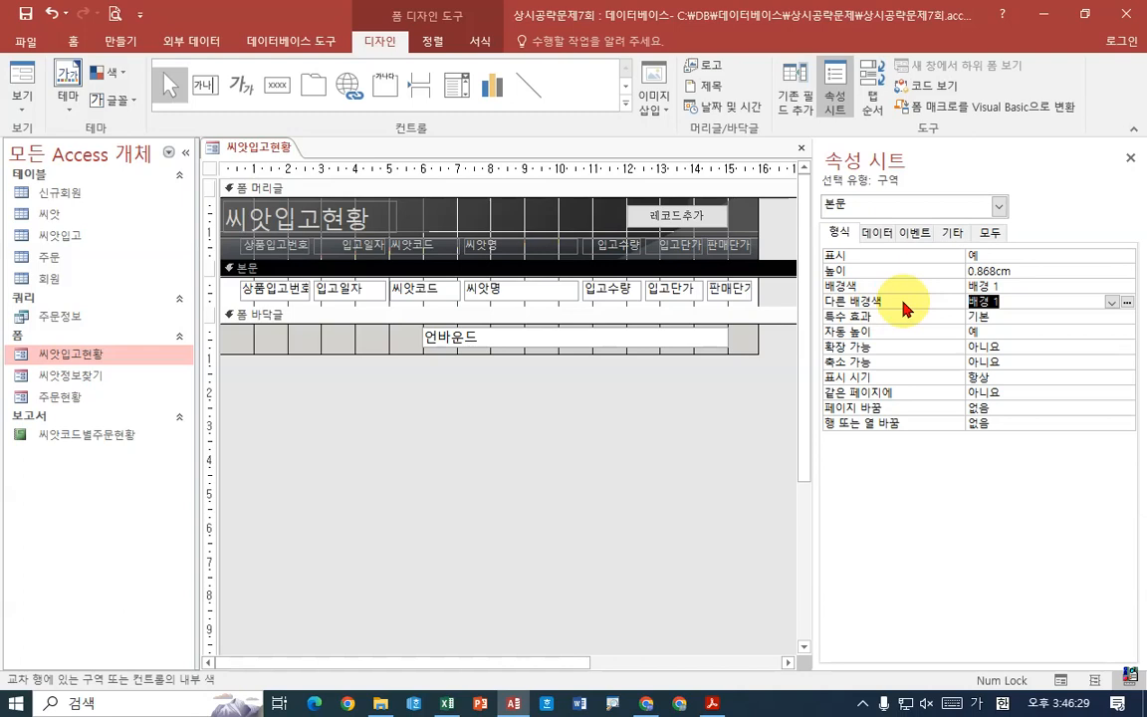
pyautogui.click(1112, 303)
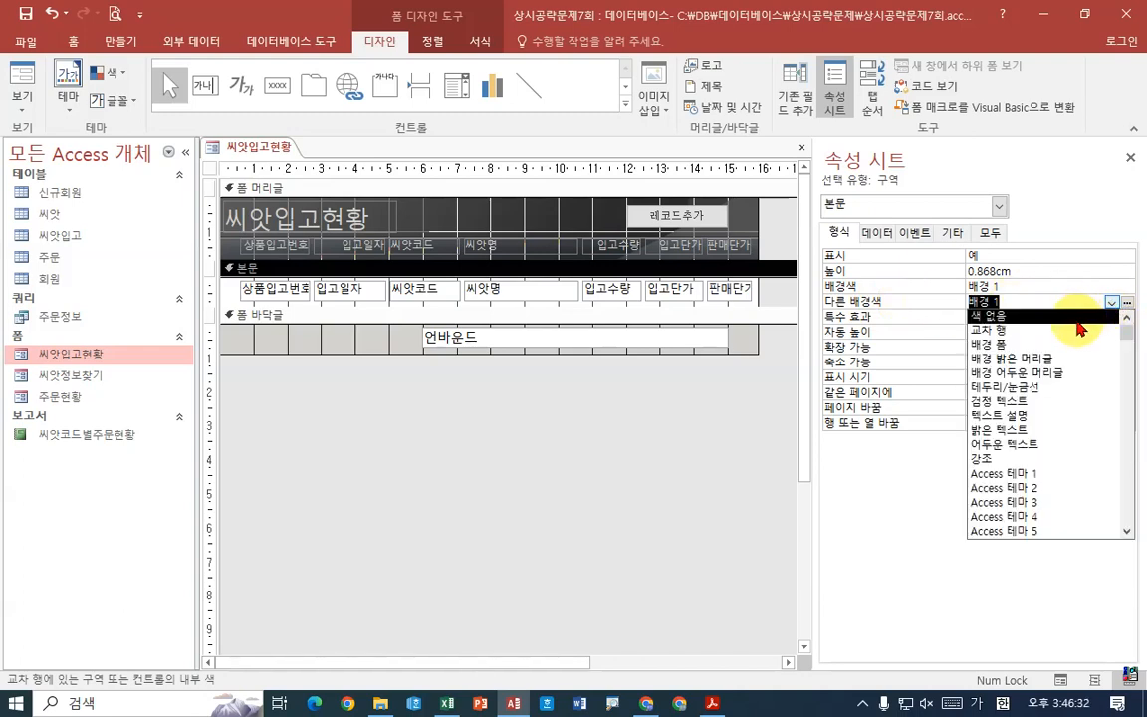
pyautogui.click(1127, 303)
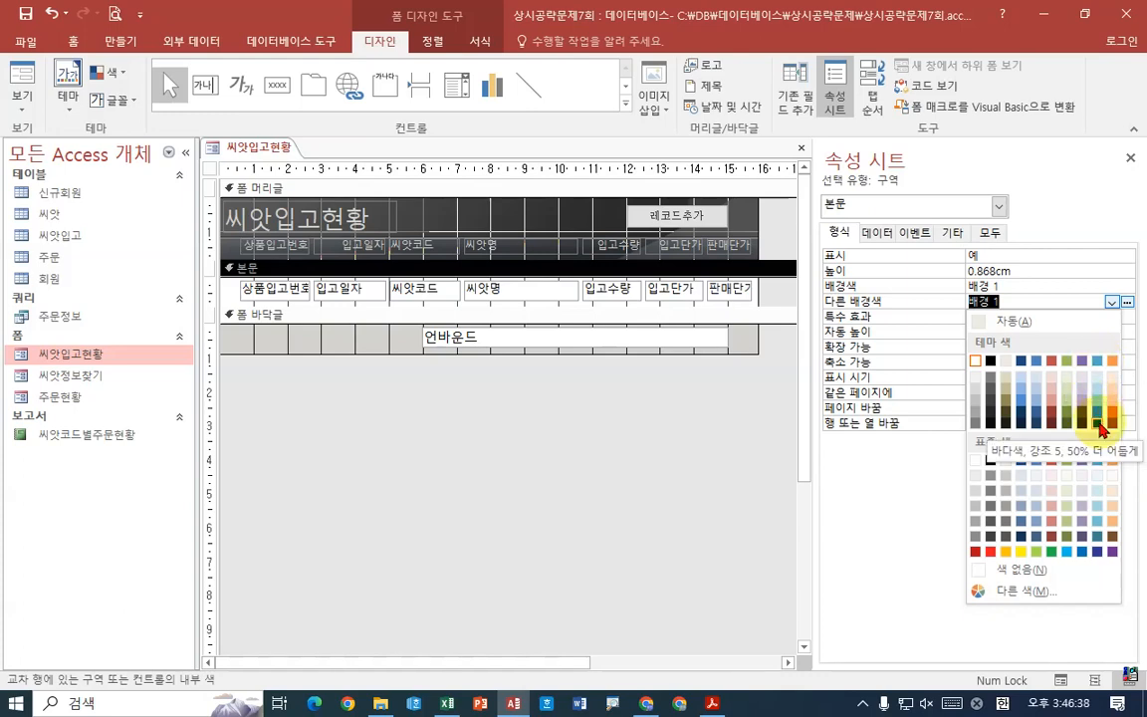
pyautogui.click(1113, 301)
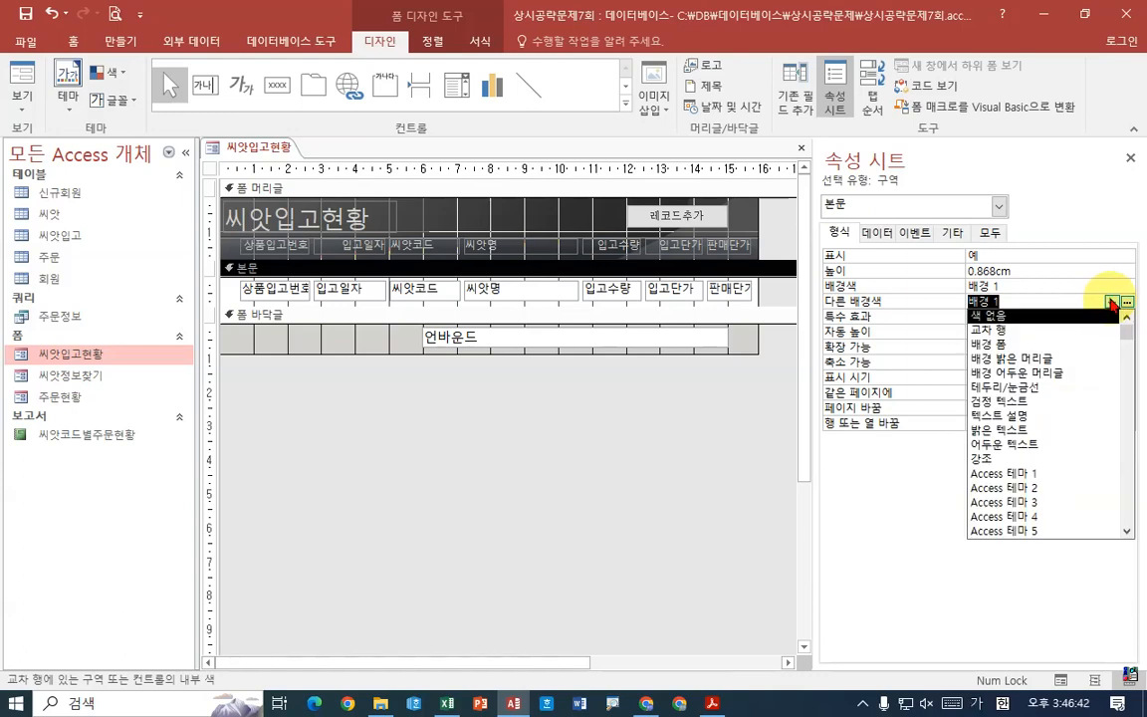
pyautogui.click(1112, 301)
pyautogui.click(1128, 302)
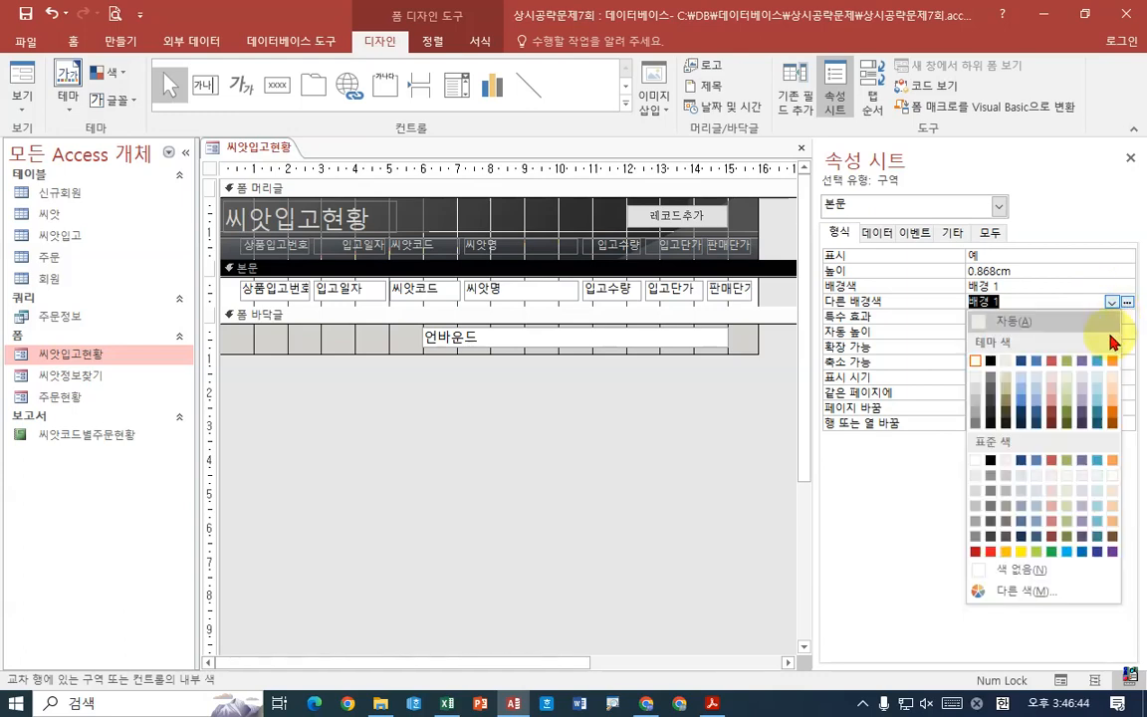
pyautogui.click(1098, 461)
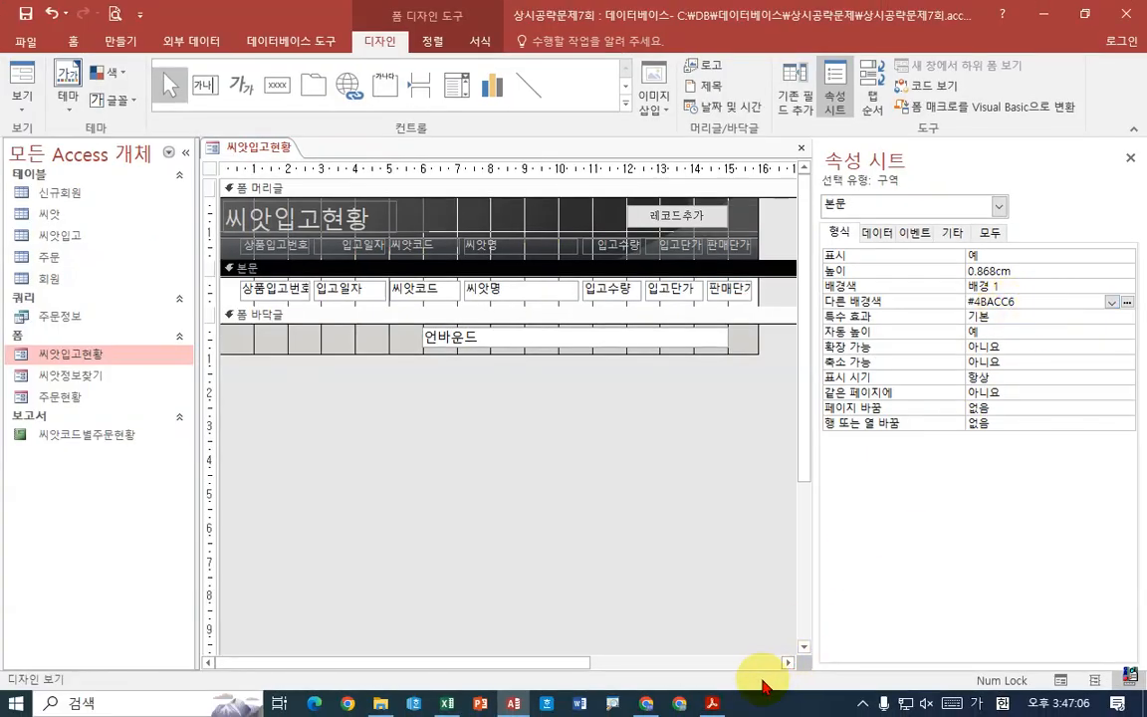
# Consult instruction ③ in the PDF, and set the format (형식) of the txt씨앗명 text box to @*☆
pyautogui.click(712, 703)
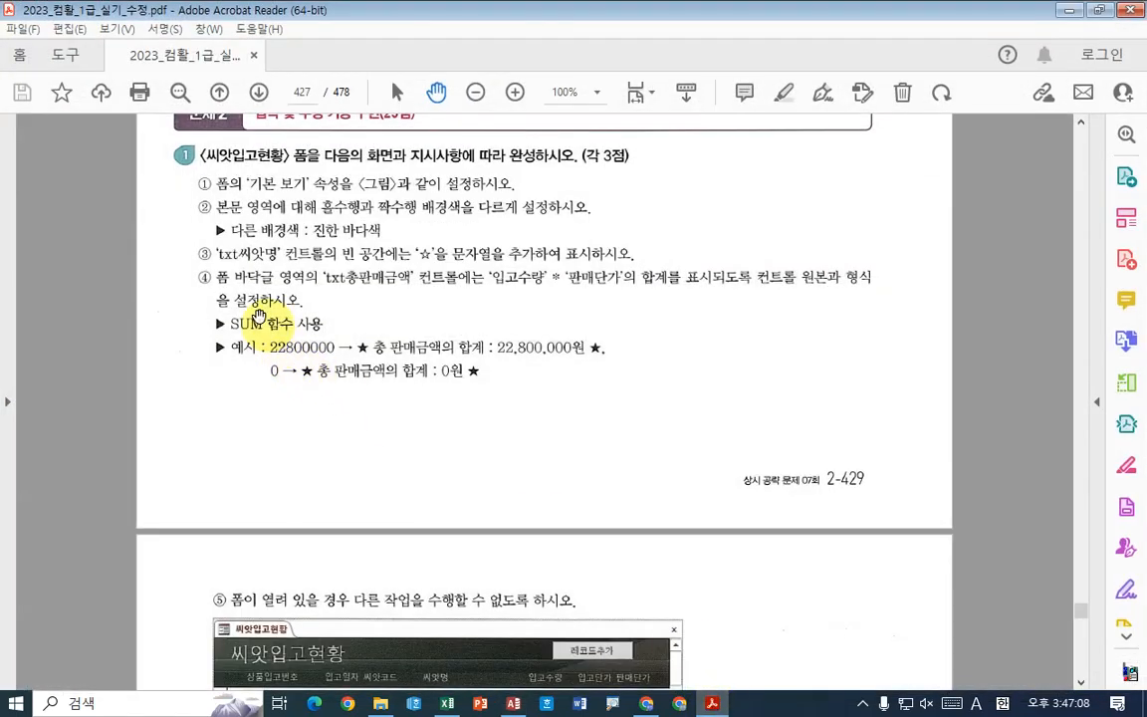
pyautogui.scroll(-1, 269, 288)
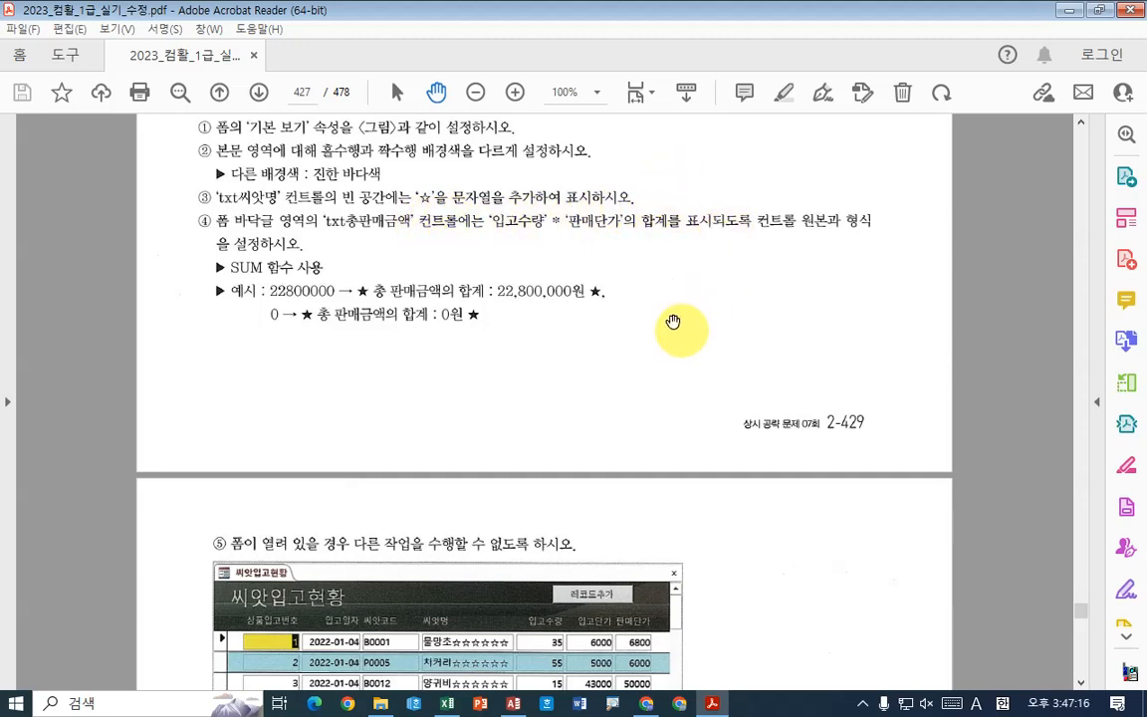
pyautogui.moveTo(712, 703)
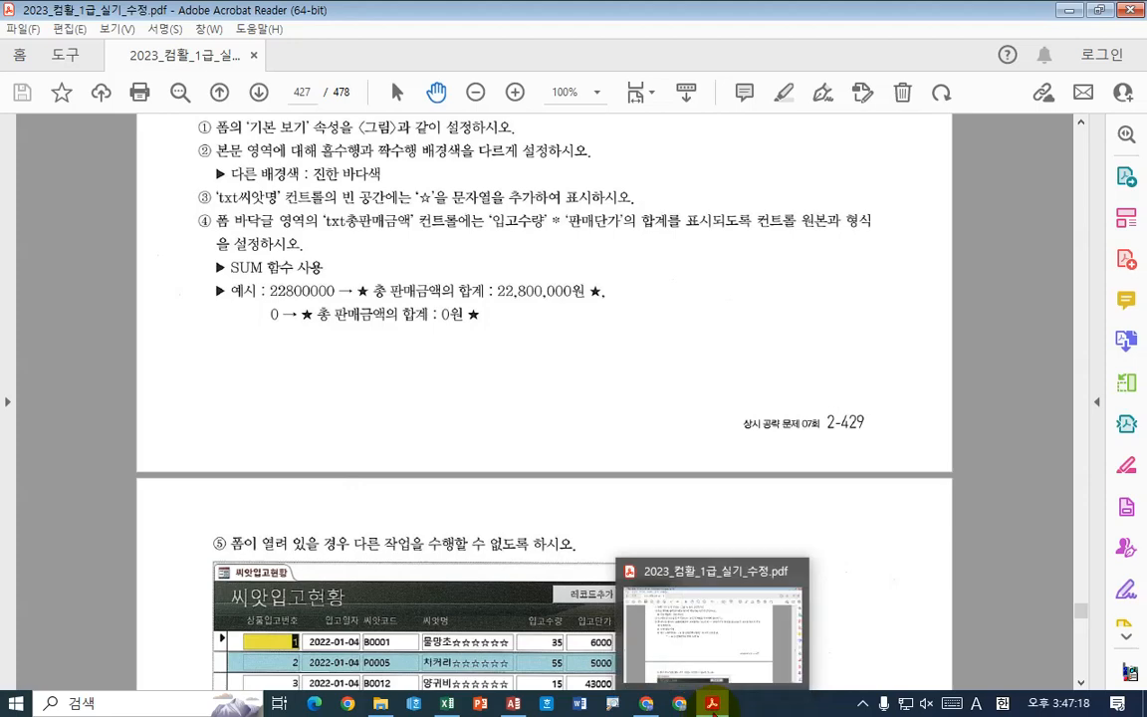
pyautogui.click(513, 703)
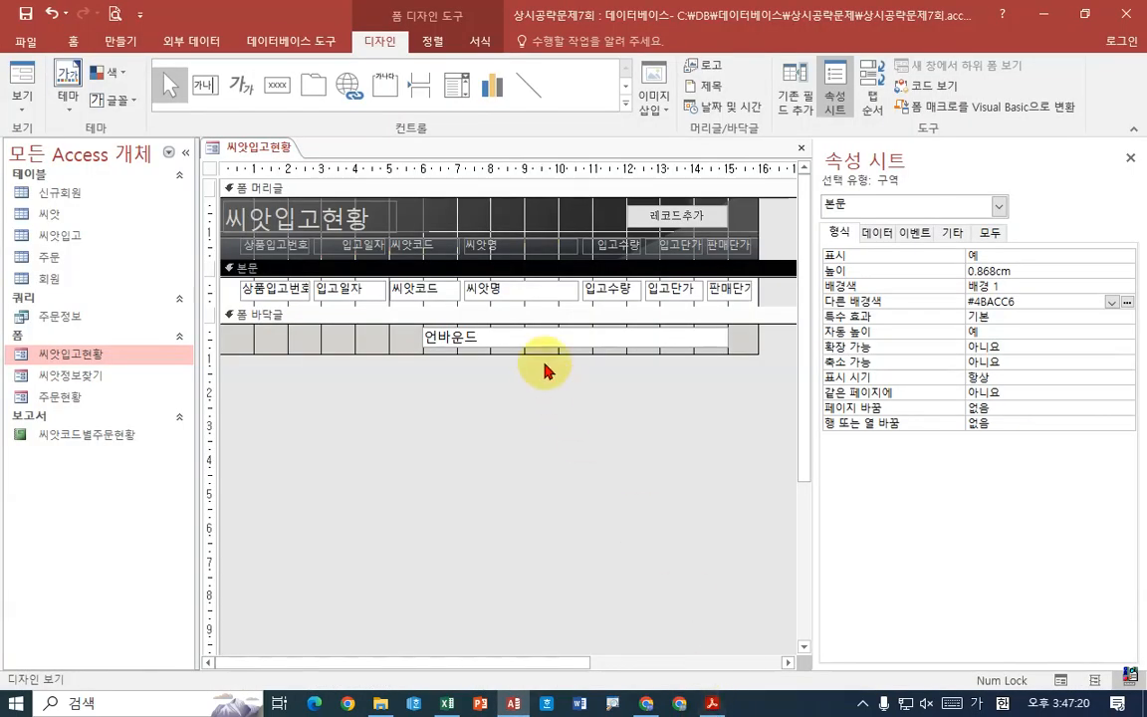
pyautogui.click(518, 290)
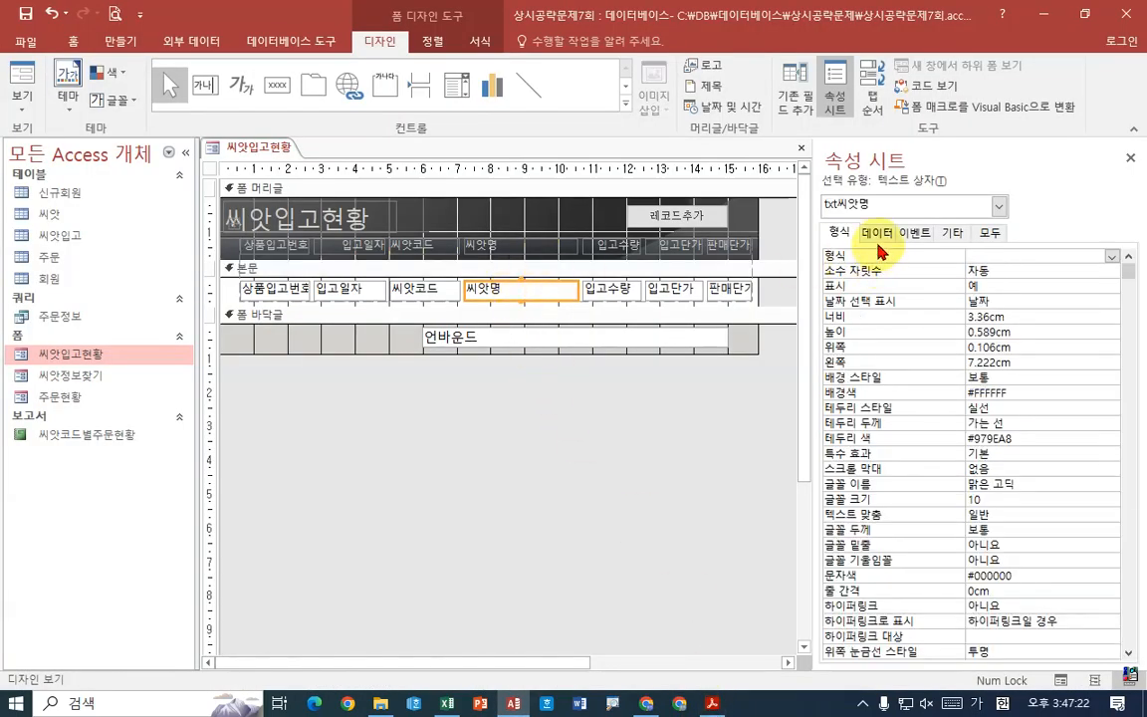
pyautogui.click(996, 256)
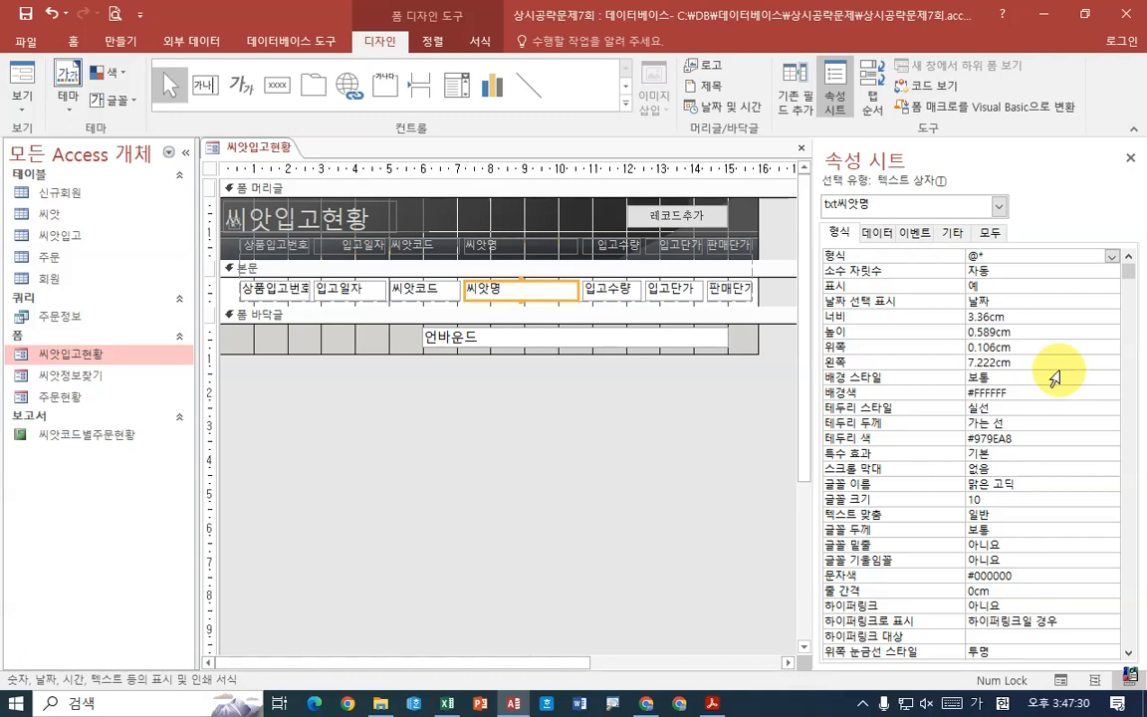
pyautogui.write('@*ㅁ')
pyautogui.press('Hangul_Hanja')
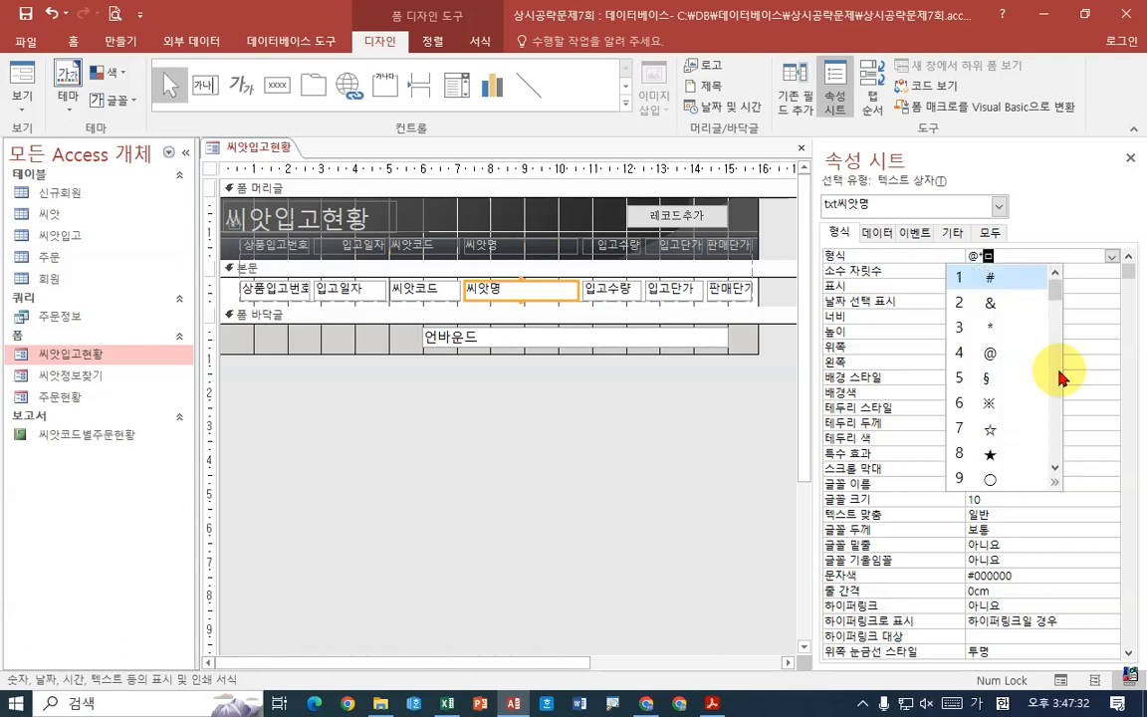
pyautogui.press('Tab')
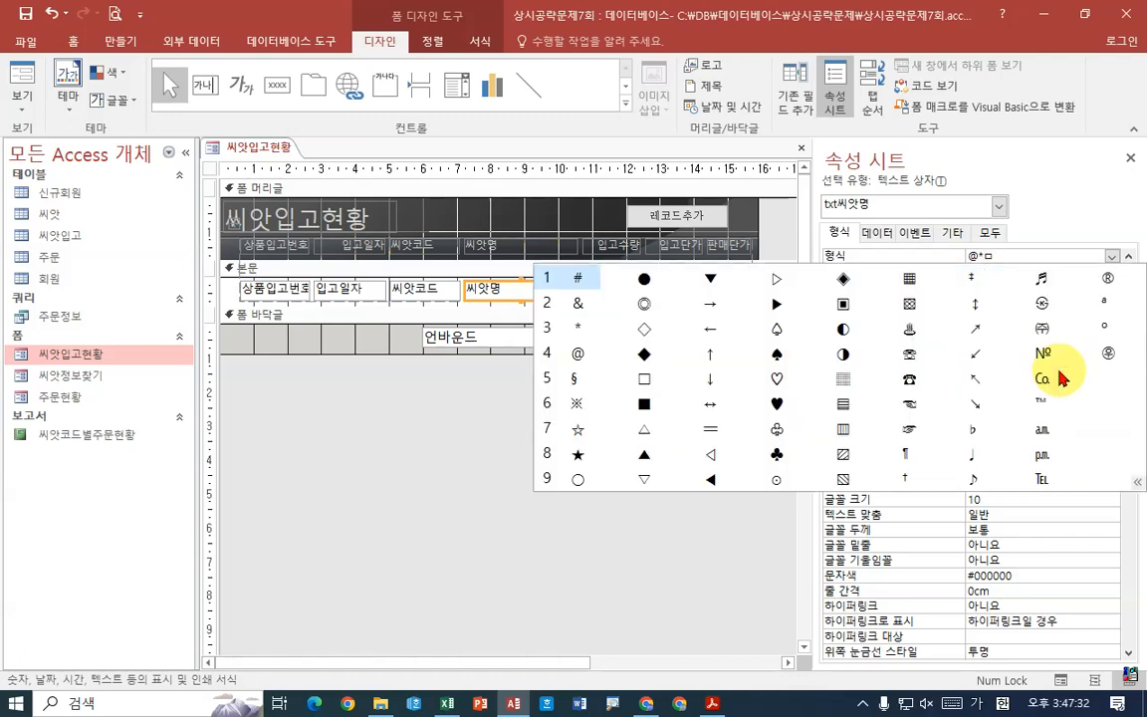
pyautogui.click(578, 431)
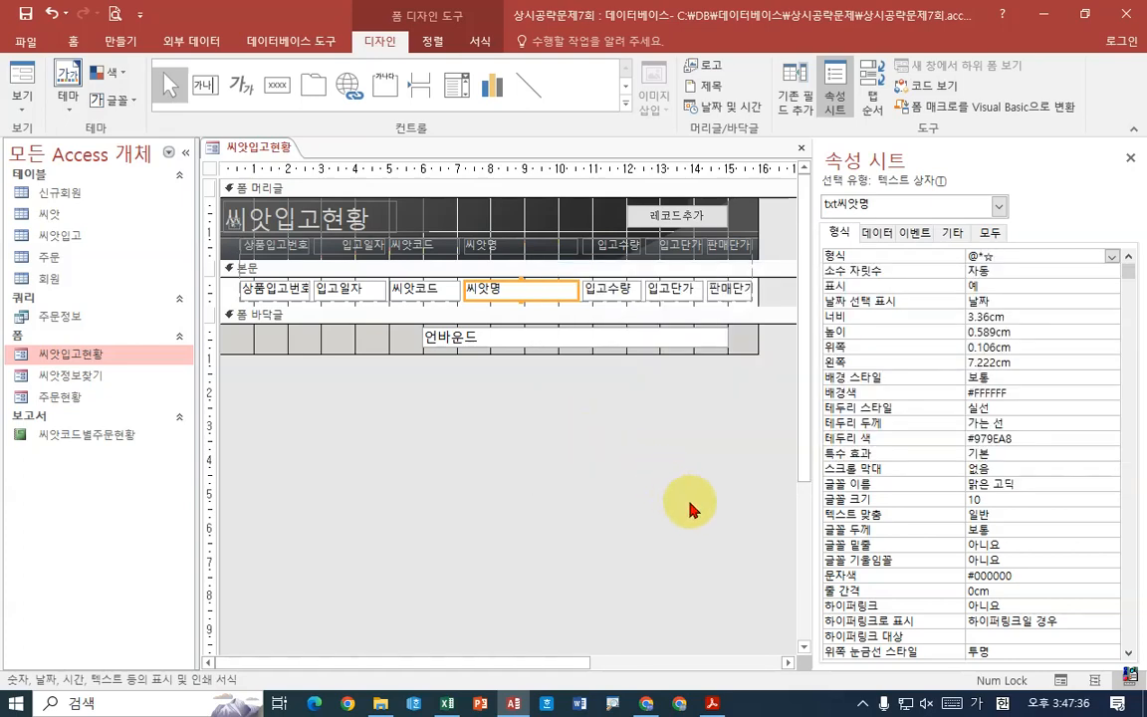
pyautogui.press('Return')
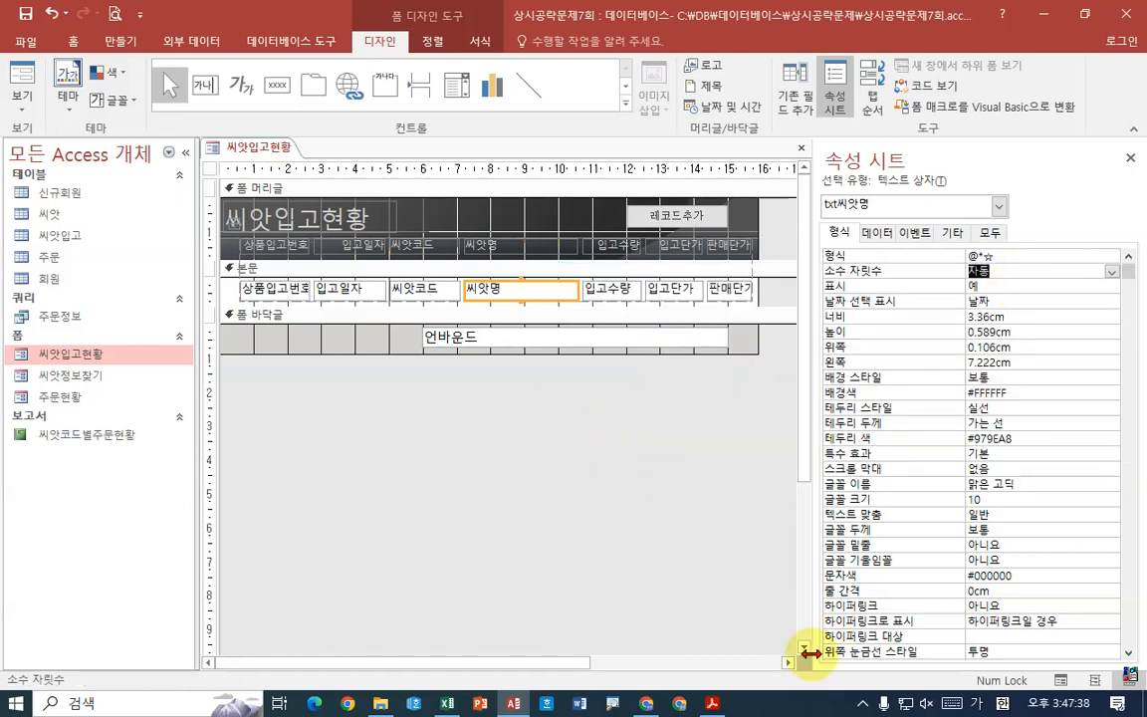
pyautogui.click(710, 701)
pyautogui.click(710, 701)
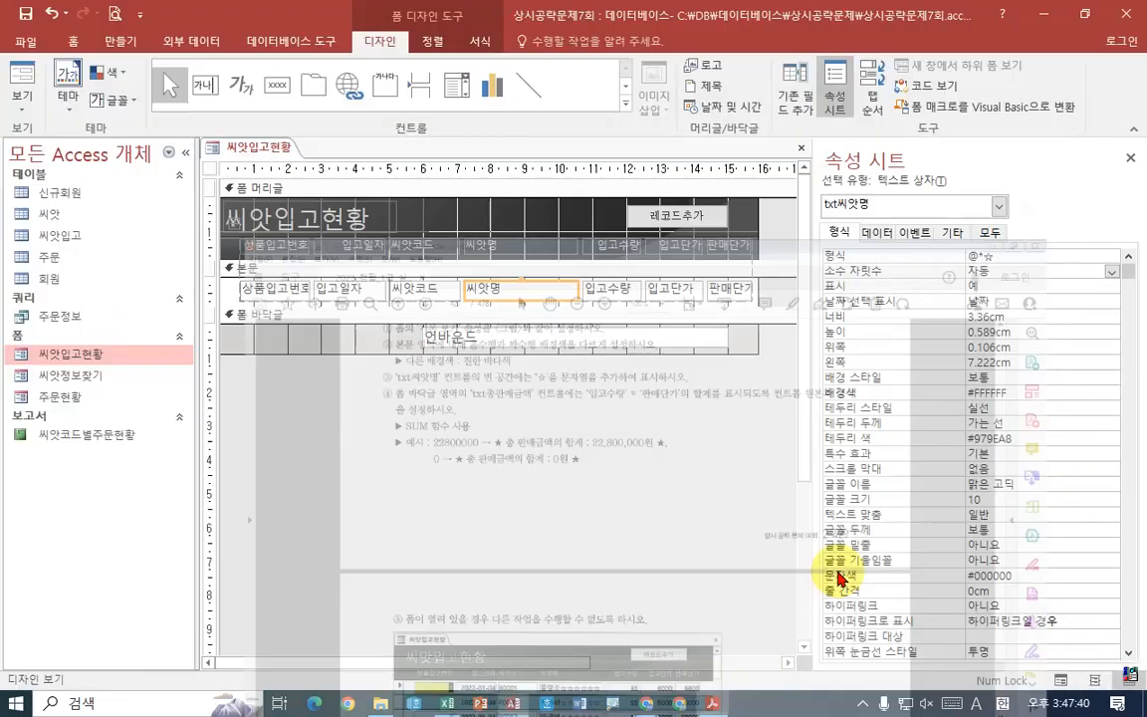
pyautogui.hotkey('ctrl', '1')
pyautogui.click(1003, 264)
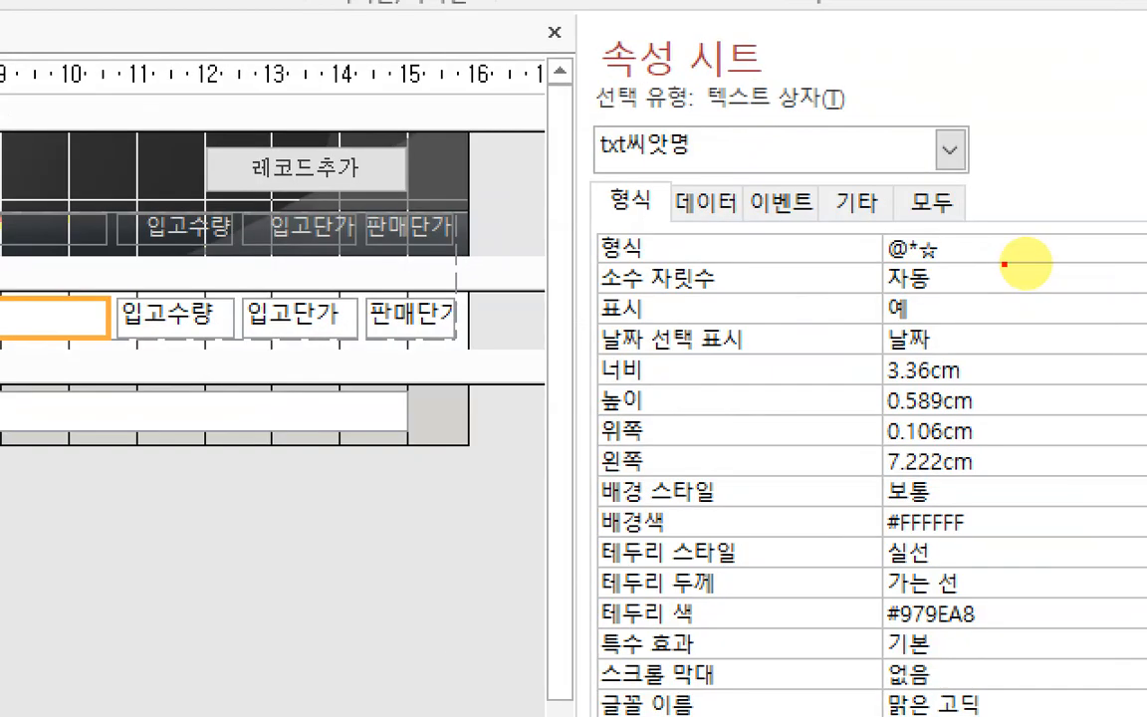
pyautogui.moveTo(871, 267); pyautogui.dragTo(994, 267)
pyautogui.moveTo(892, 116)
pyautogui.mouseDown()
pyautogui.moveTo(809, 141)
pyautogui.moveTo(862, 156)
pyautogui.mouseUp()
pyautogui.moveTo(1031, 72); pyautogui.dragTo(1024, 151)
pyautogui.moveTo(951, 139)
pyautogui.mouseDown()
pyautogui.moveTo(1031, 124)
pyautogui.moveTo(1088, 91)
pyautogui.moveTo(1046, 151)
pyautogui.moveTo(1118, 154)
pyautogui.moveTo(1043, 84)
pyautogui.moveTo(1127, 87)
pyautogui.mouseUp()
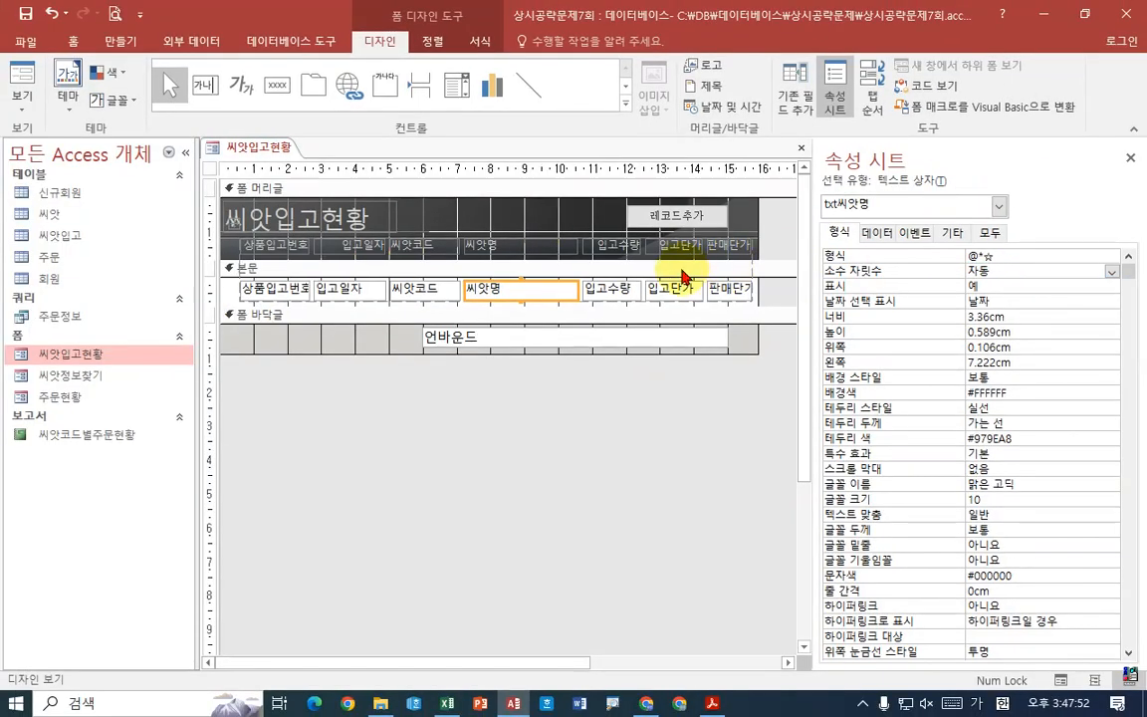
# Check the alternating row colours and the ☆ fill of 씨앗명 in form view, and return the 씨앗입고현황 form to design view
pyautogui.rightClick(261, 148)
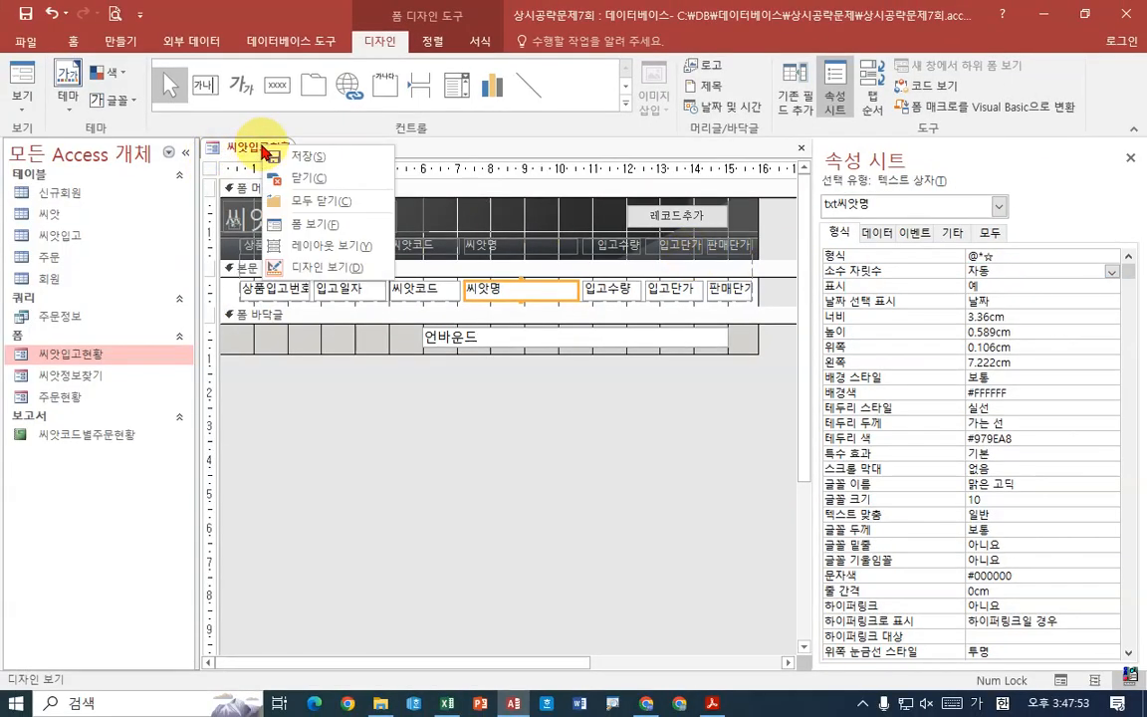
pyautogui.click(323, 227)
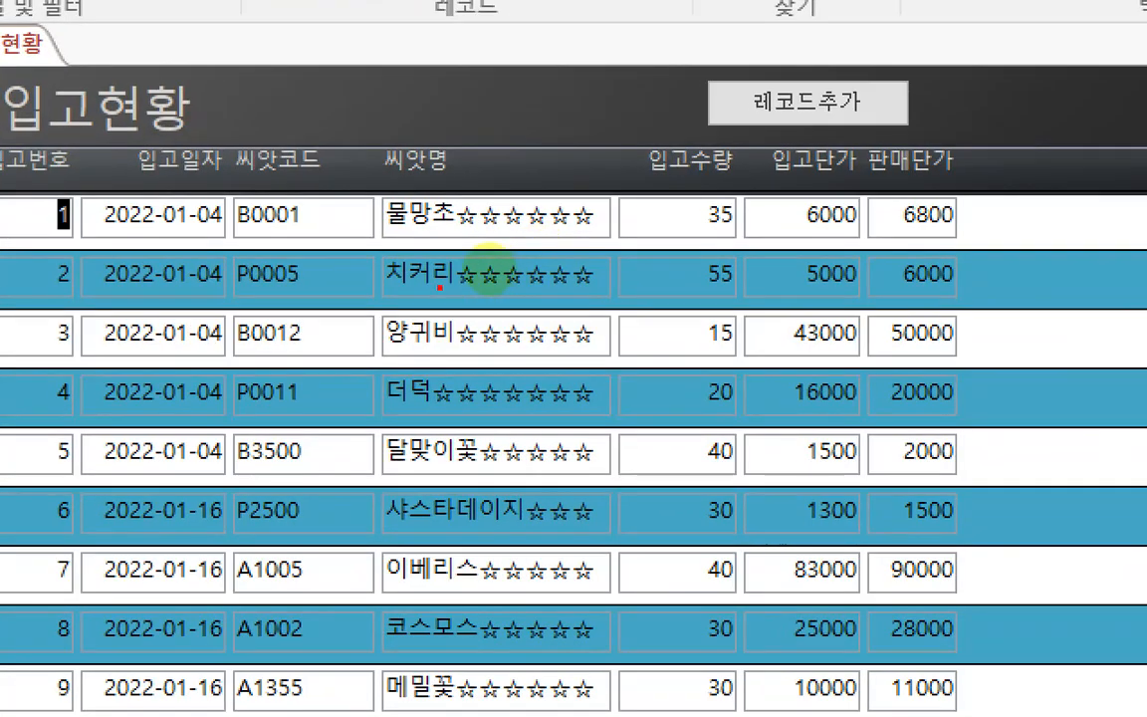
pyautogui.moveTo(440, 288); pyautogui.dragTo(574, 287)
pyautogui.moveTo(463, 356); pyautogui.dragTo(600, 356)
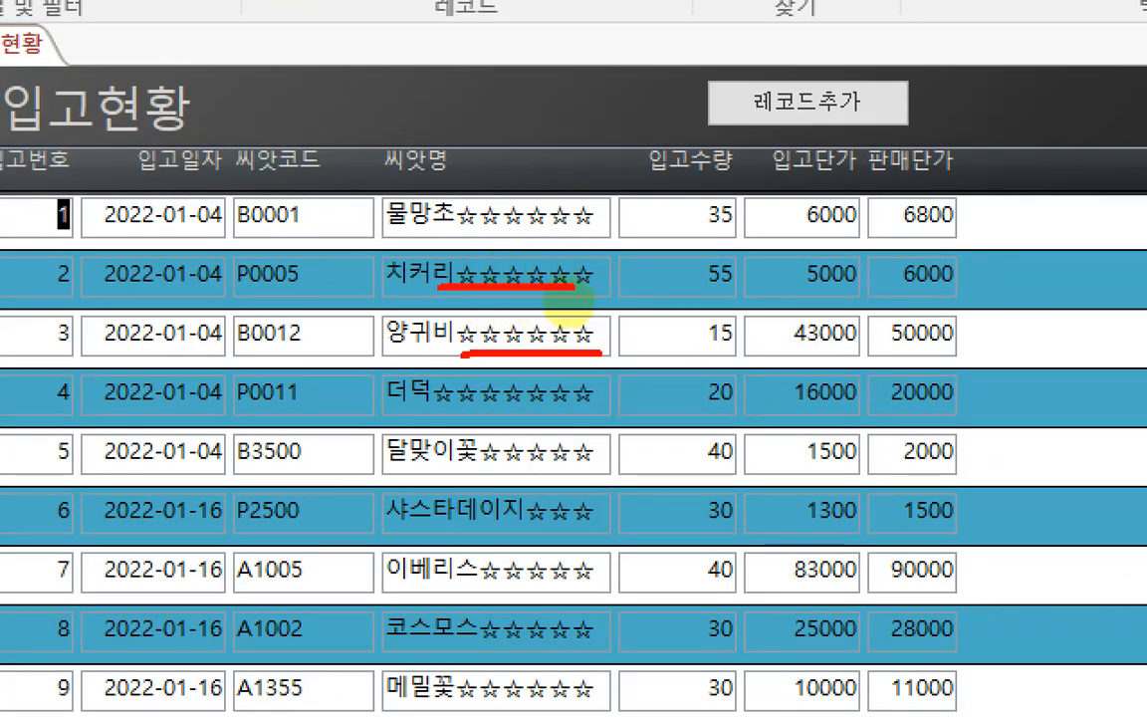
pyautogui.moveTo(438, 412); pyautogui.dragTo(586, 422)
pyautogui.moveTo(458, 477); pyautogui.dragTo(567, 478)
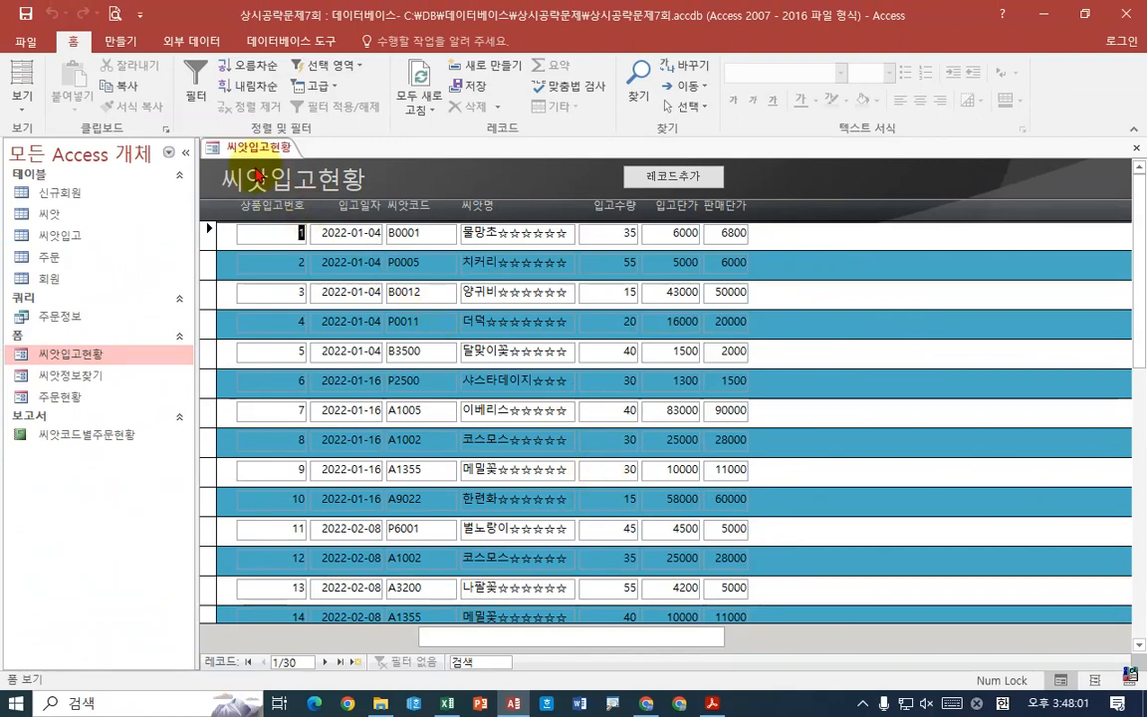
pyautogui.rightClick(261, 149)
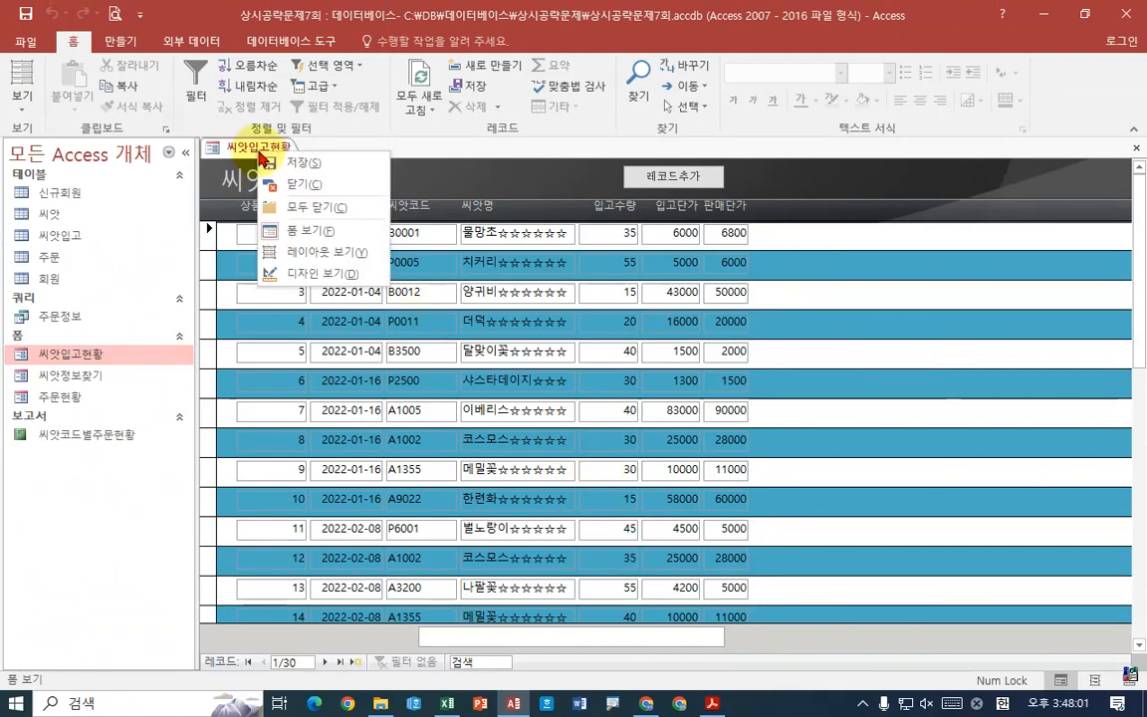
pyautogui.click(304, 273)
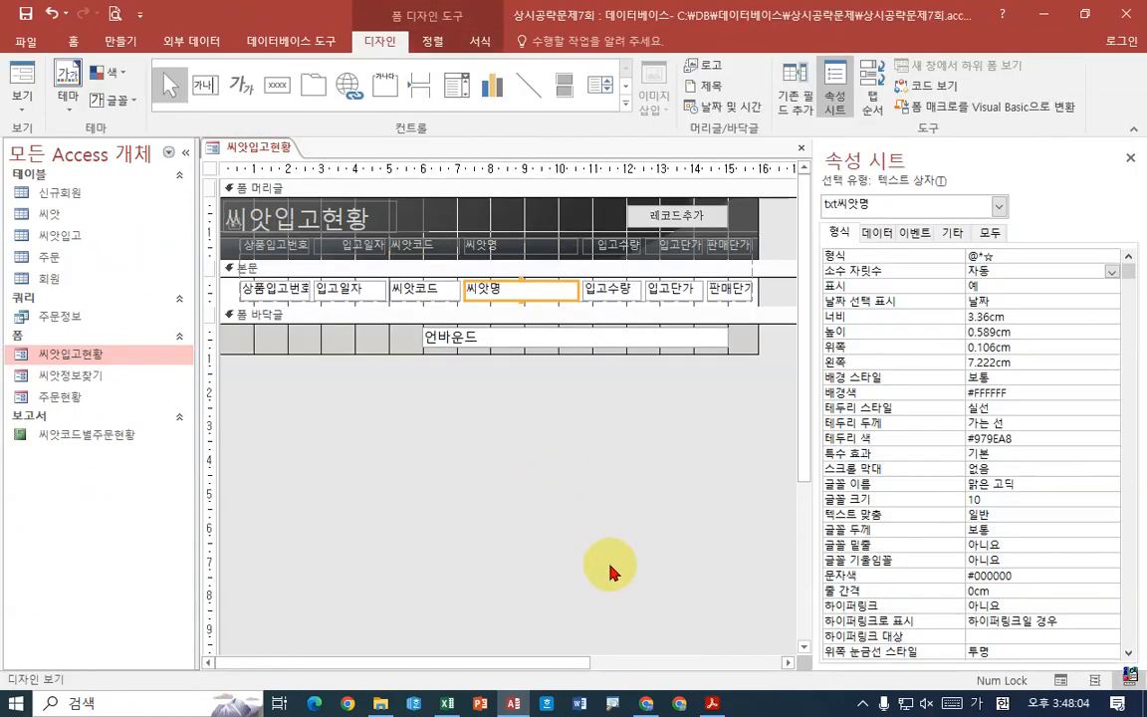
# Examine instruction ④ in the PDF: the txt총판매금액 control source, the SUM requirement and the display format examples
pyautogui.click(712, 703)
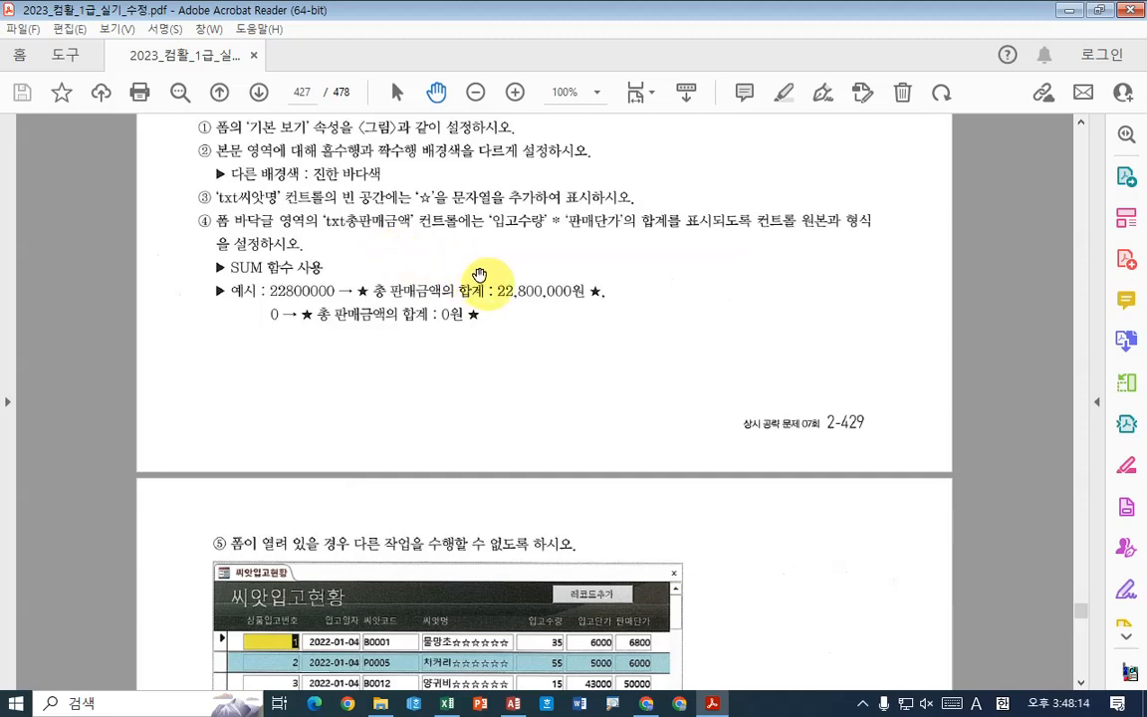
pyautogui.moveTo(495, 236); pyautogui.dragTo(662, 239)
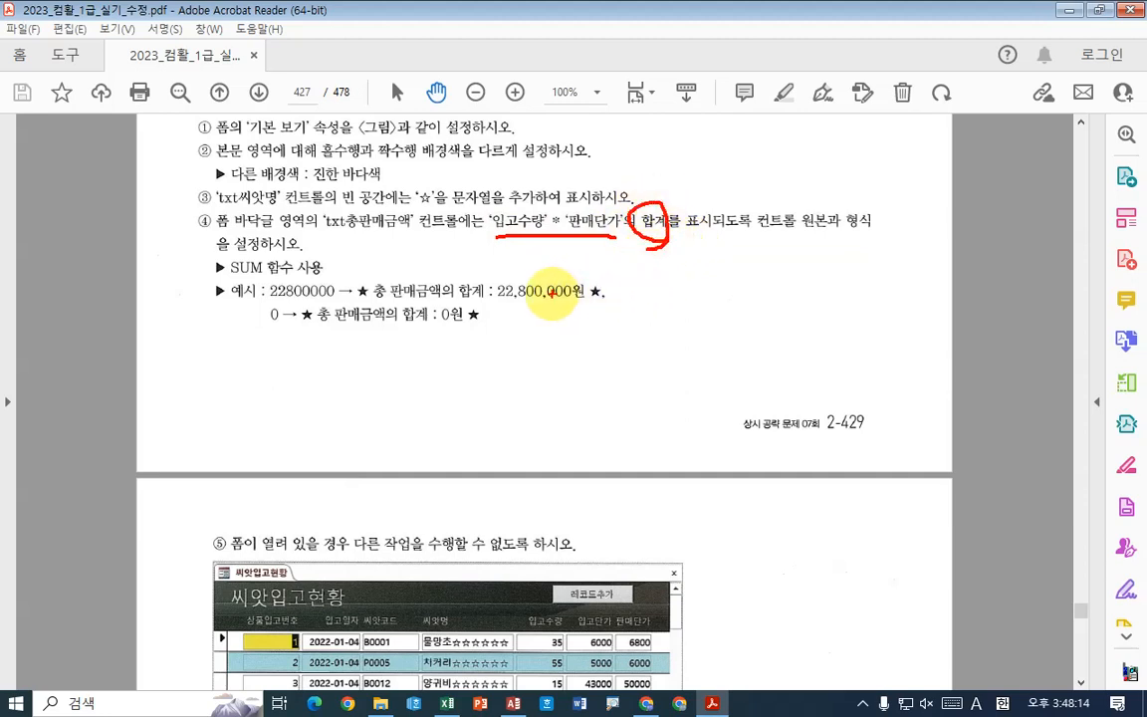
pyautogui.moveTo(535, 248)
pyautogui.mouseDown()
pyautogui.moveTo(513, 262)
pyautogui.moveTo(622, 264)
pyautogui.mouseUp()
pyautogui.moveTo(715, 237); pyautogui.dragTo(805, 237)
pyautogui.moveTo(803, 184); pyautogui.dragTo(825, 172)
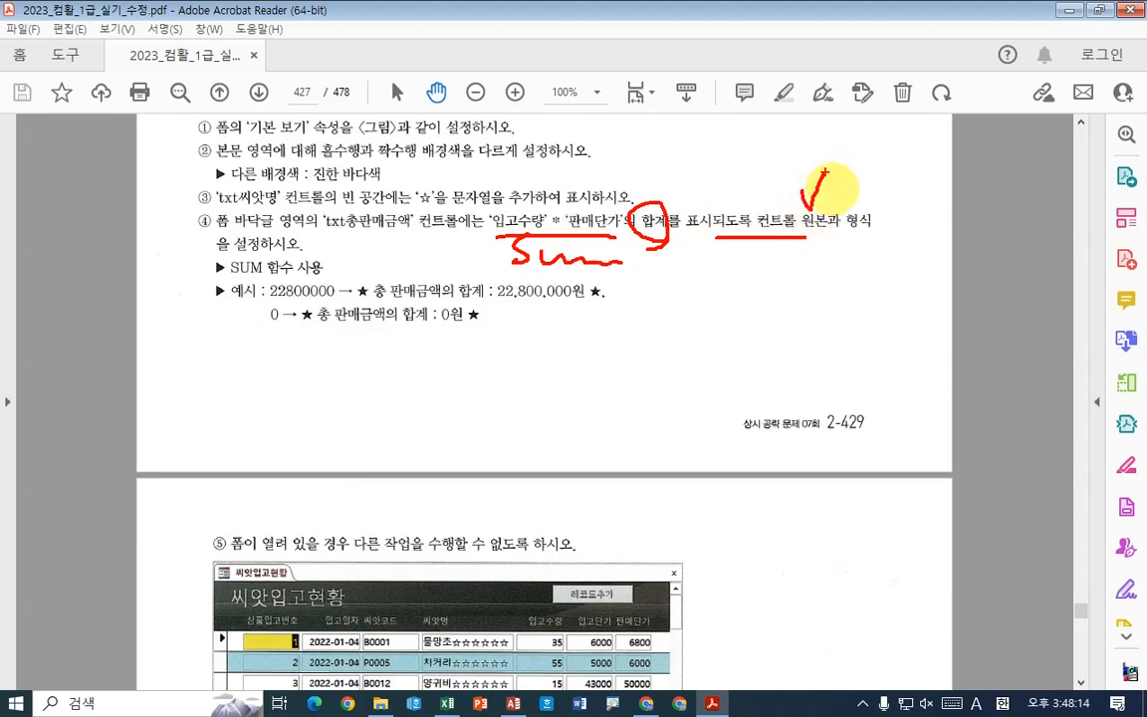
pyautogui.moveTo(847, 234); pyautogui.dragTo(893, 233)
pyautogui.moveTo(891, 195)
pyautogui.mouseDown()
pyautogui.moveTo(891, 209)
pyautogui.moveTo(893, 194)
pyautogui.mouseUp()
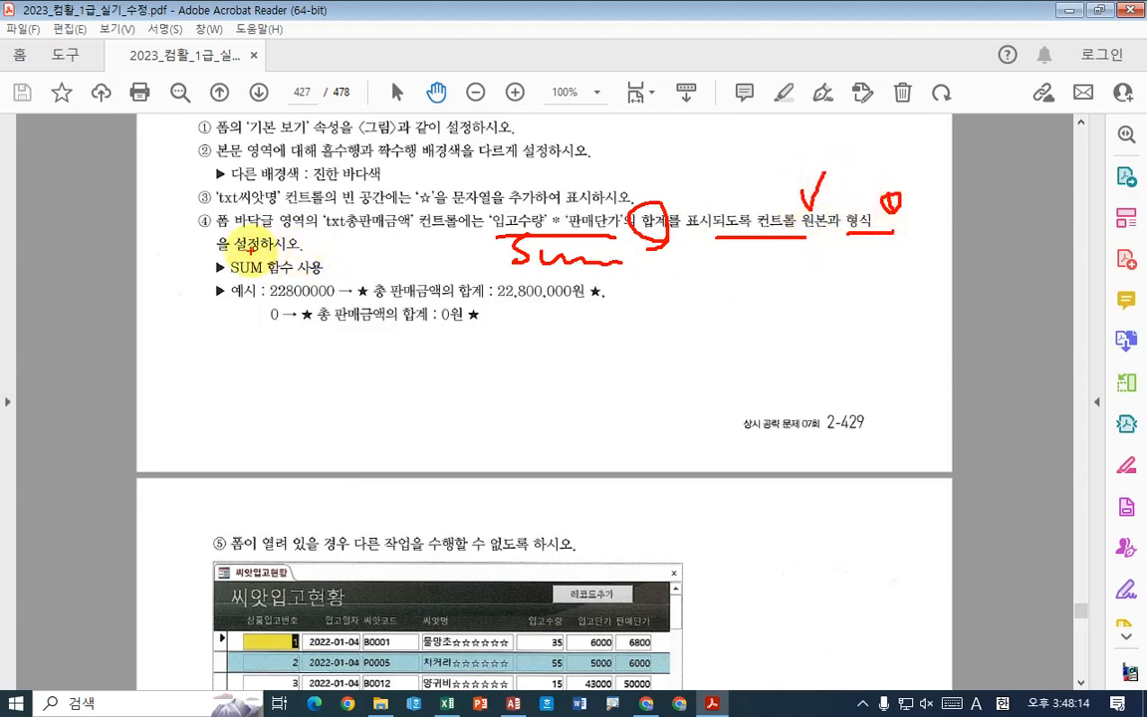
pyautogui.moveTo(242, 251); pyautogui.dragTo(304, 253)
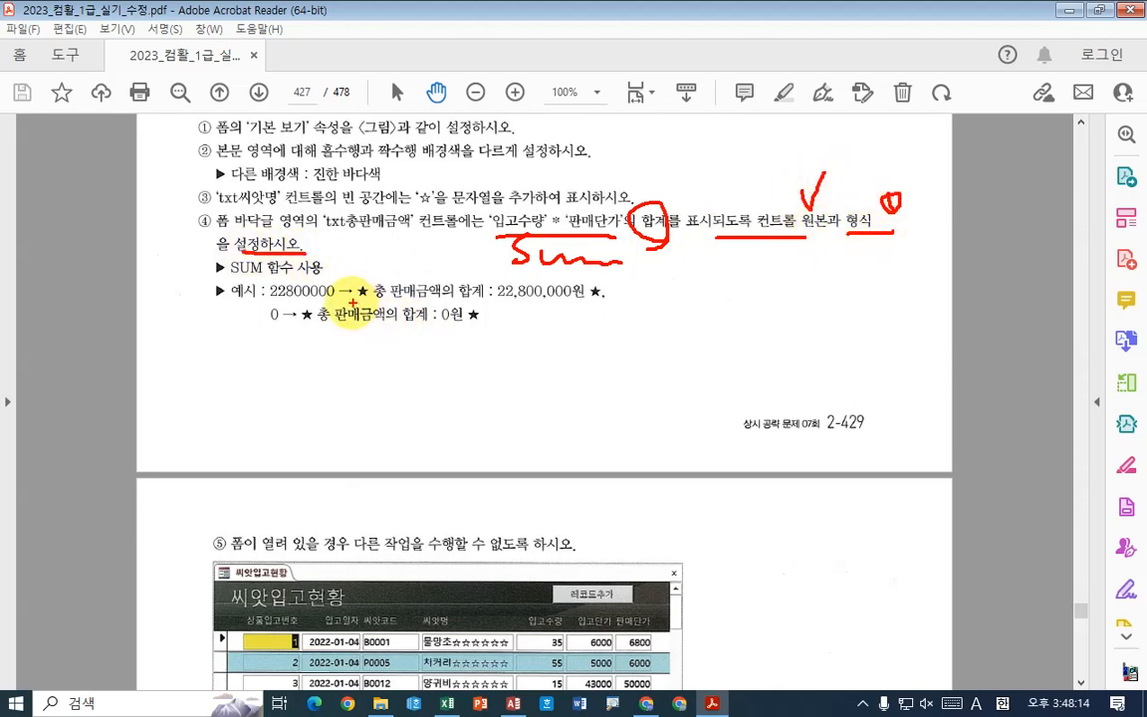
pyautogui.moveTo(350, 300); pyautogui.dragTo(623, 303)
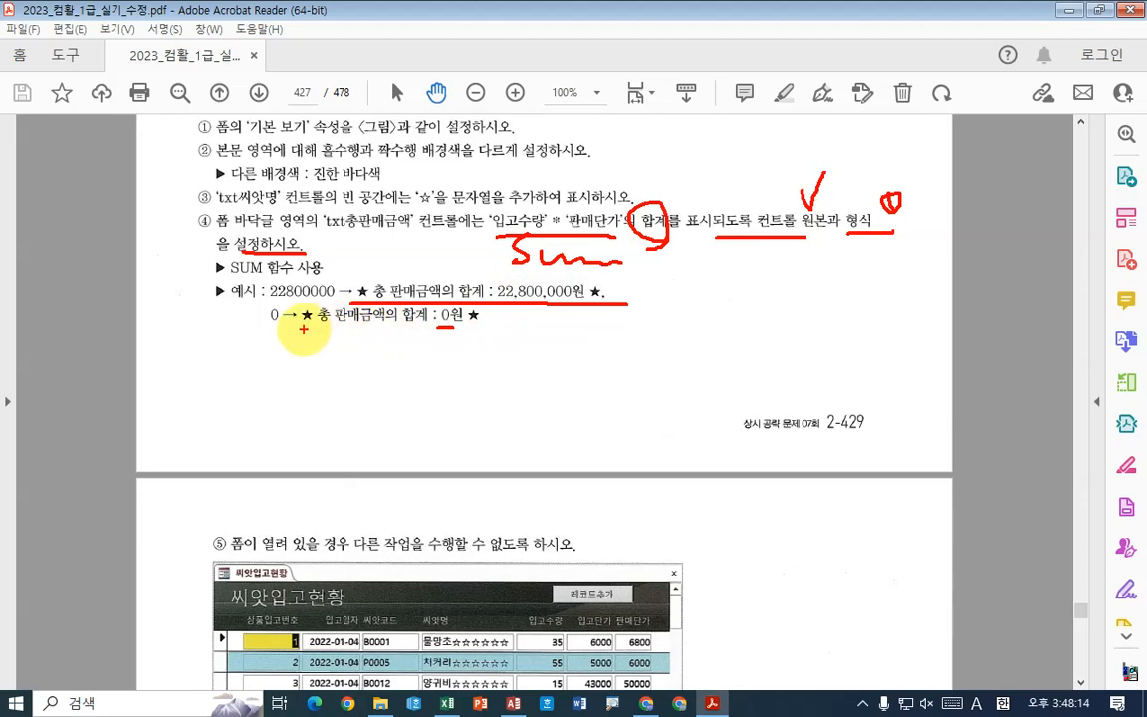
pyautogui.moveTo(299, 328)
pyautogui.mouseDown()
pyautogui.moveTo(500, 323)
pyautogui.moveTo(293, 355)
pyautogui.moveTo(306, 355)
pyautogui.mouseUp()
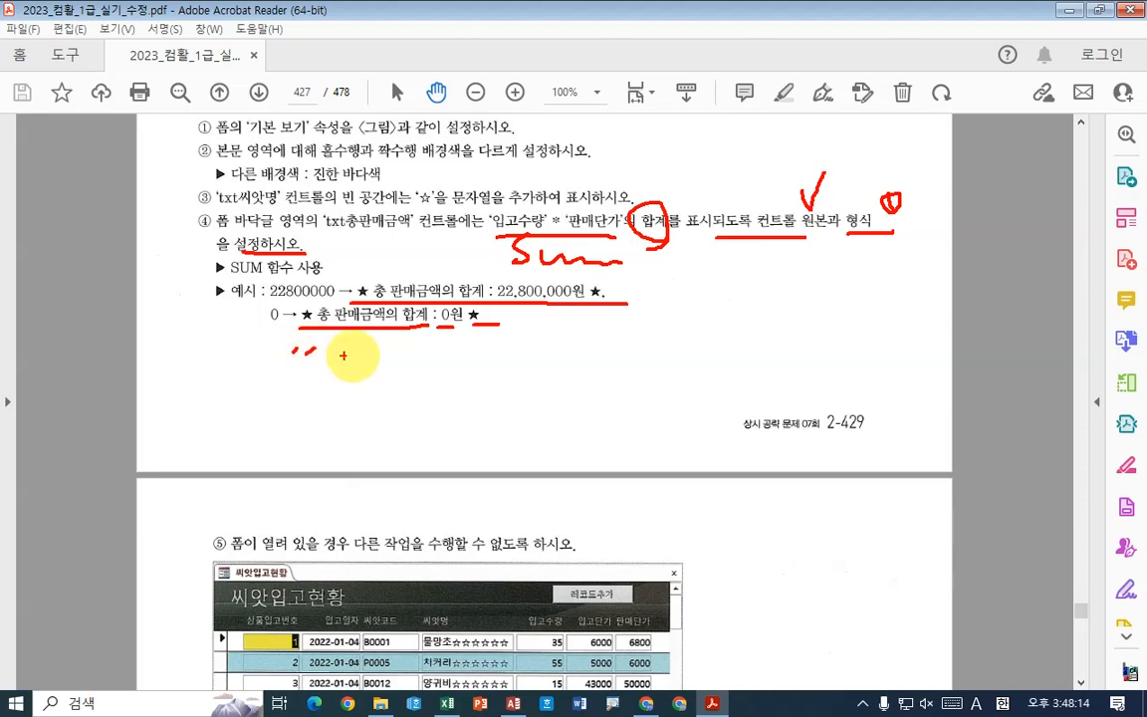
pyautogui.moveTo(423, 347); pyautogui.dragTo(417, 355)
pyautogui.moveTo(434, 348); pyautogui.dragTo(426, 357)
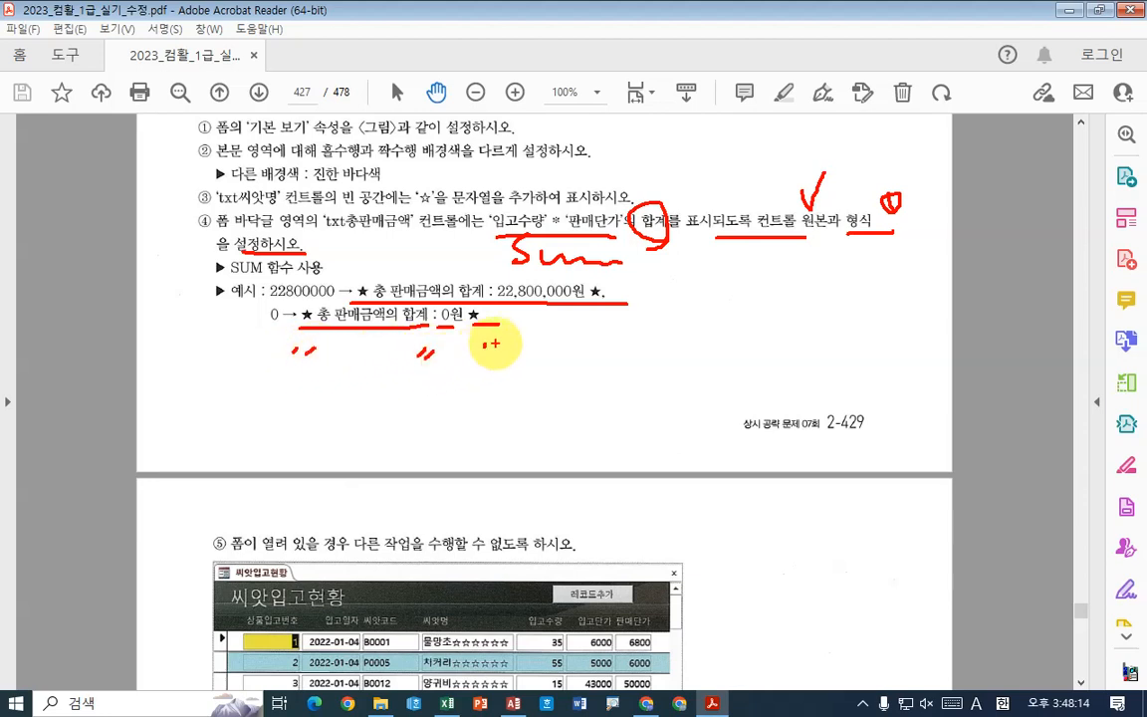
pyautogui.moveTo(494, 343)
pyautogui.mouseDown()
pyautogui.moveTo(494, 353)
pyautogui.moveTo(560, 358)
pyautogui.moveTo(537, 354)
pyautogui.mouseUp()
pyautogui.moveTo(548, 342); pyautogui.dragTo(548, 355)
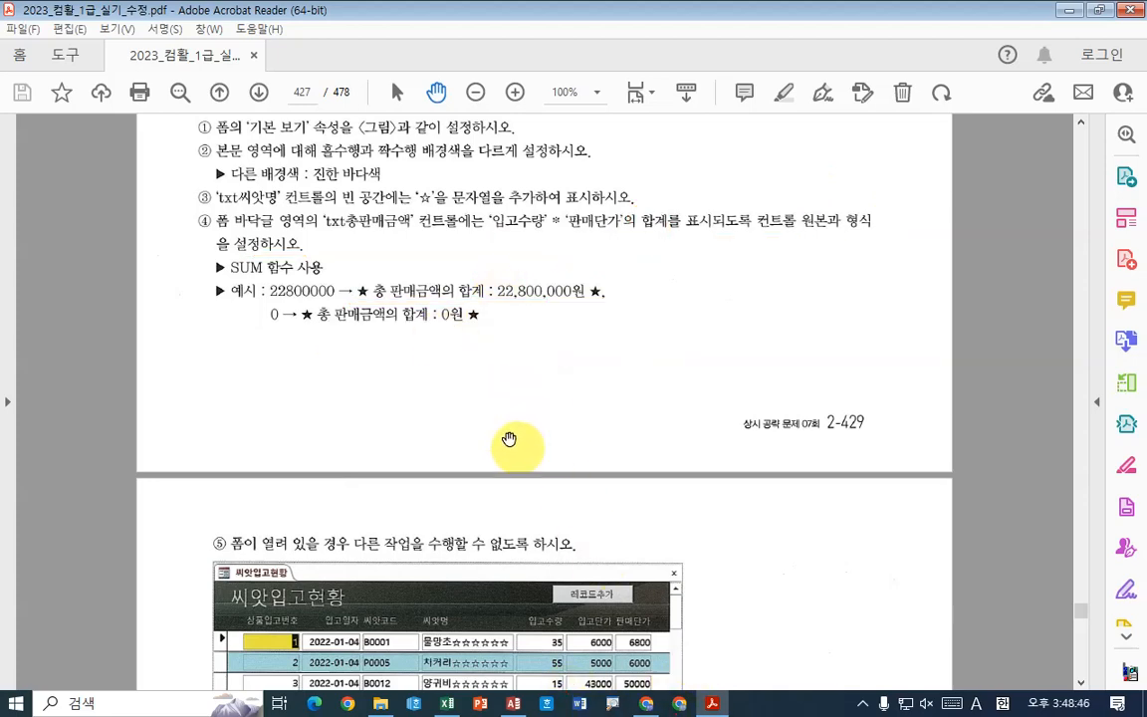
# In the Access form, set the control source of the footer text box txt총판매금액 to the expression sum(입고단가*판매단가)
pyautogui.click(518, 701)
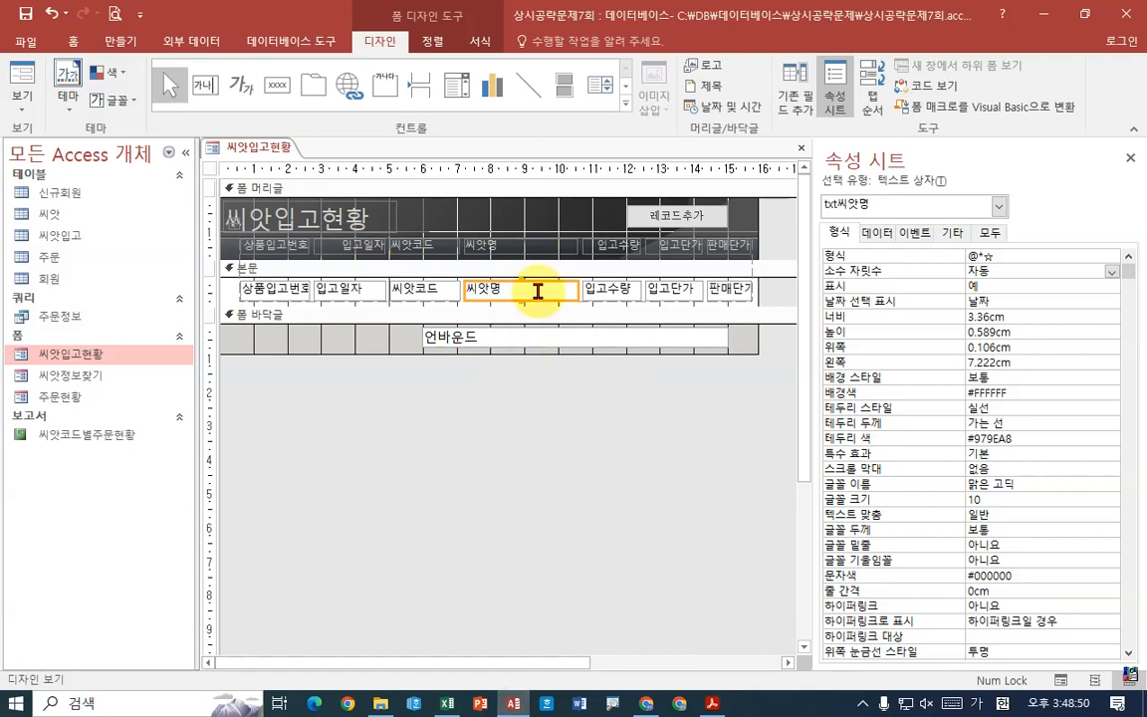
pyautogui.click(525, 334)
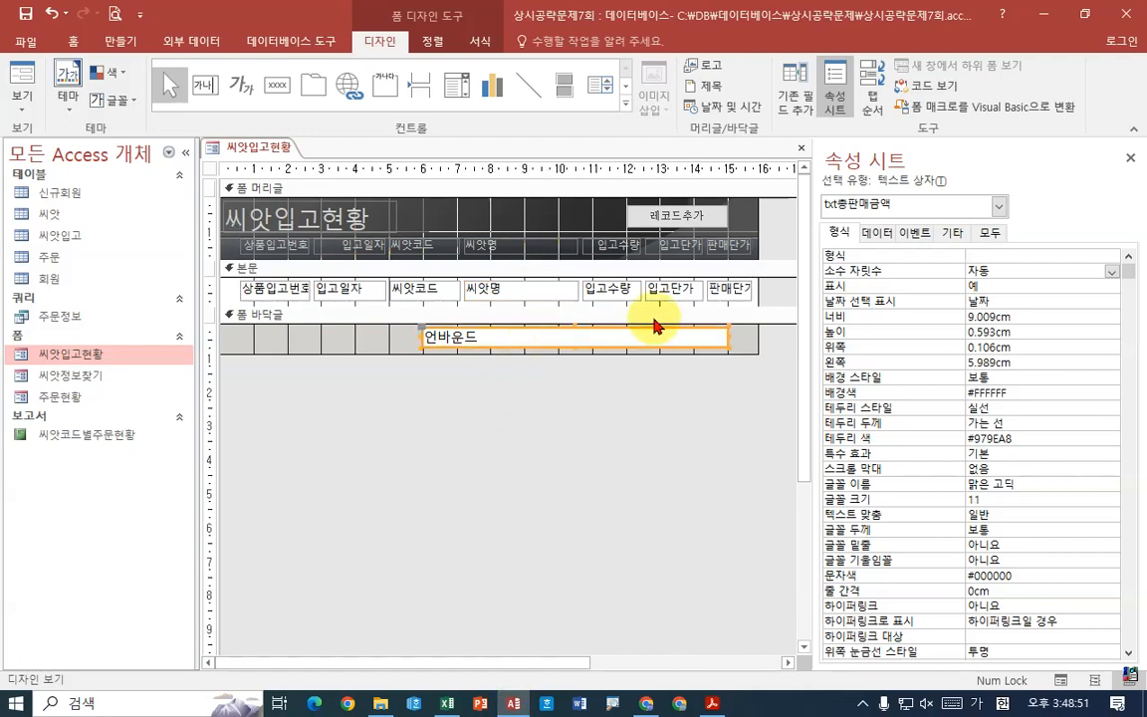
pyautogui.click(883, 235)
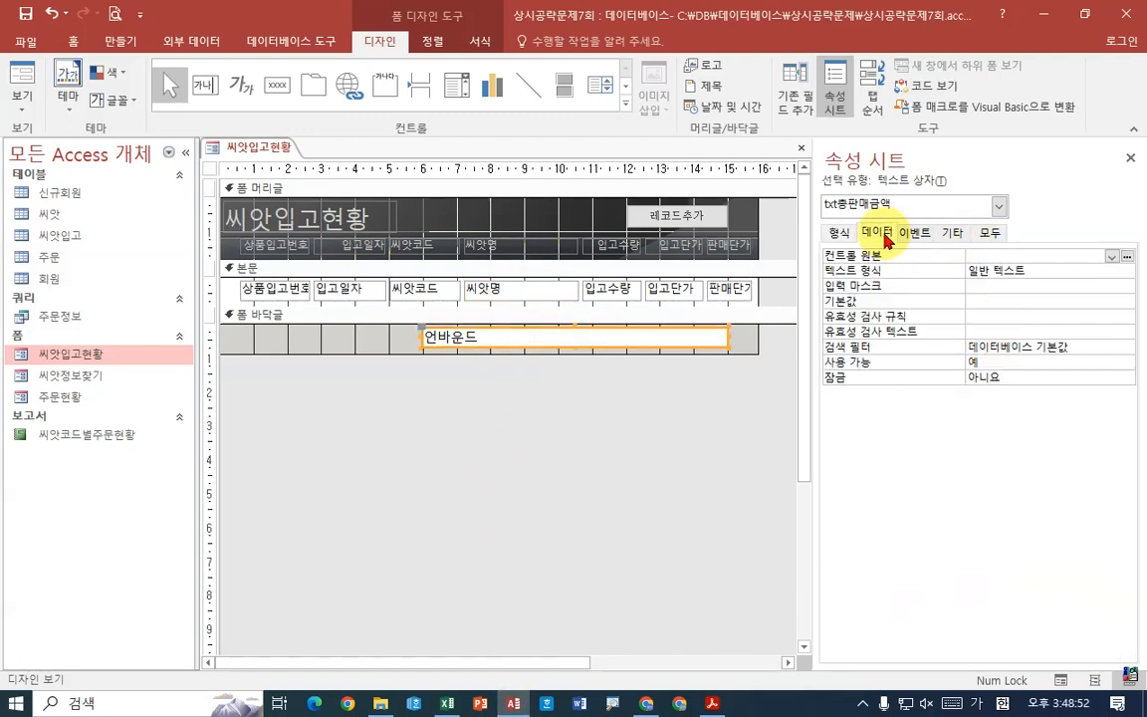
pyautogui.click(1127, 256)
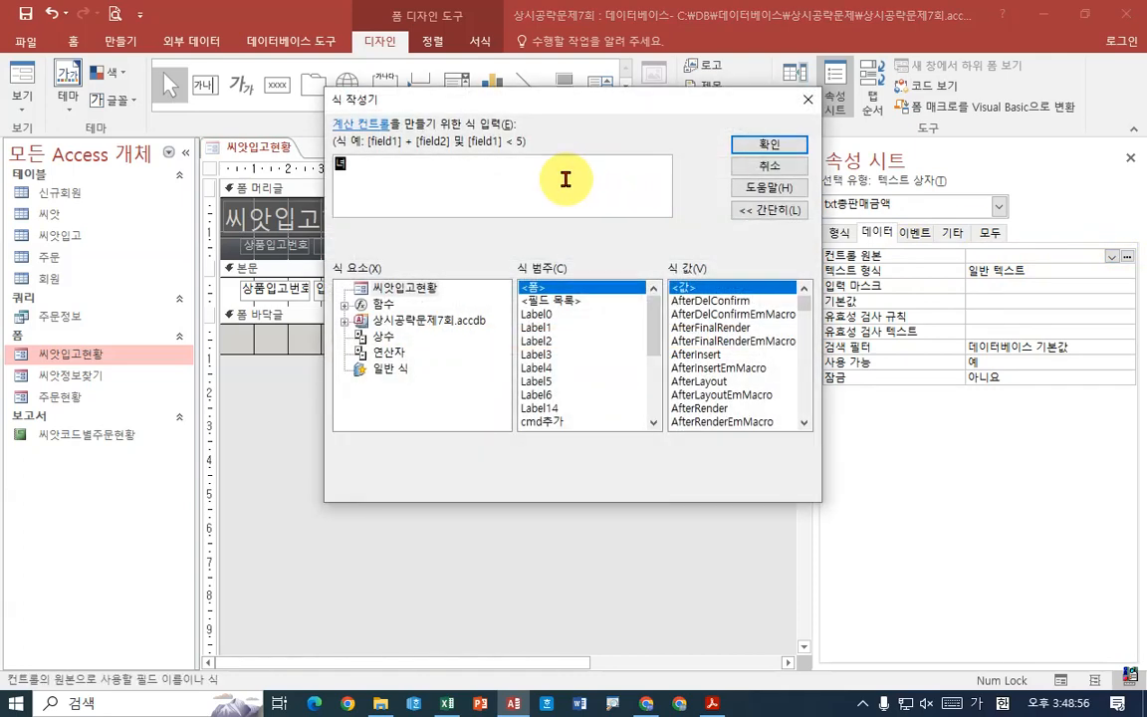
pyautogui.press('BackSpace')
pyautogui.press('BackSpace')
pyautogui.write('sum')
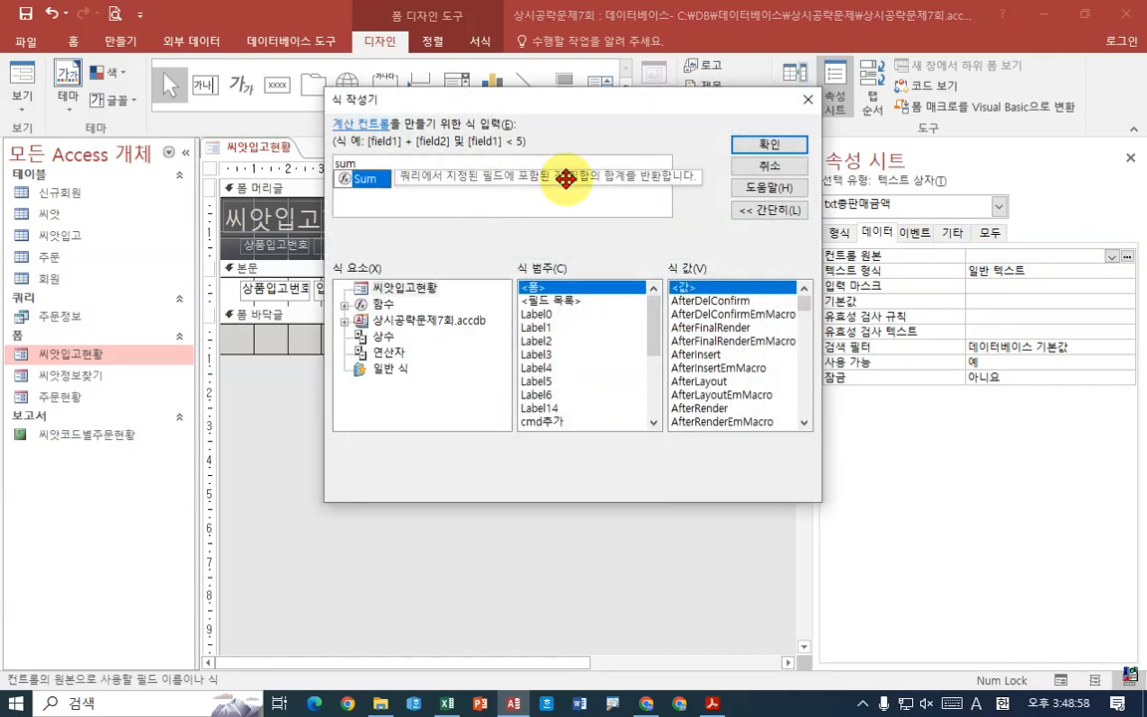
pyautogui.write('(')
pyautogui.press('Hangul')
pyautogui.write('입')
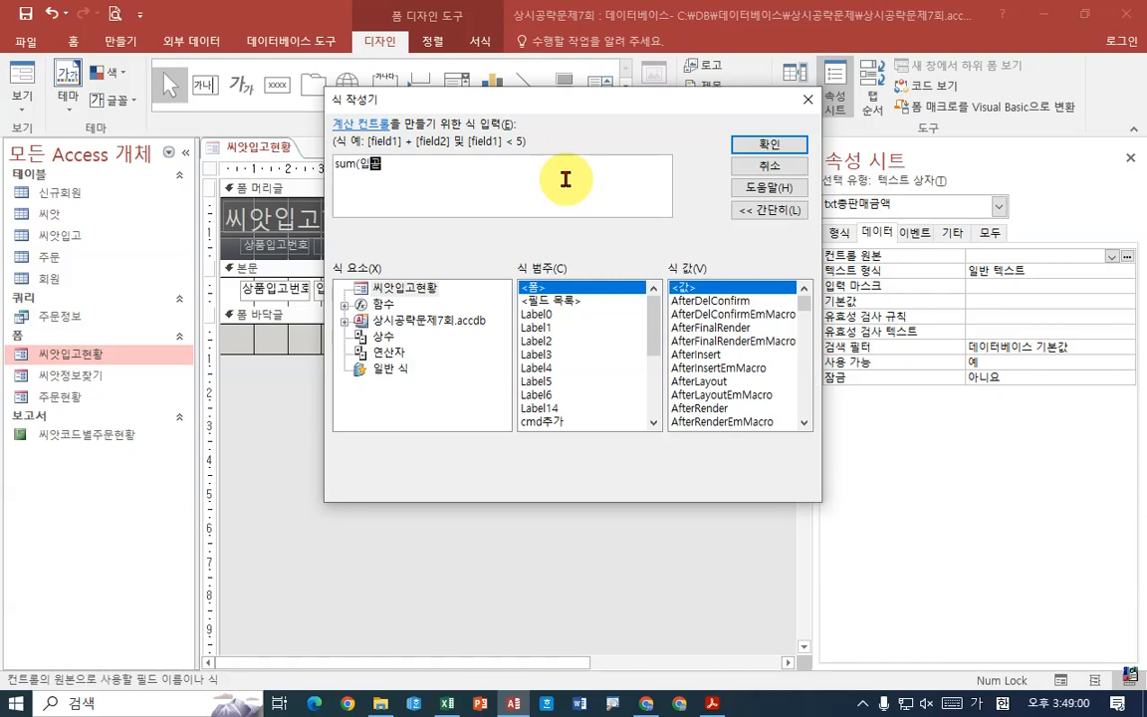
pyautogui.write('고단가*')
pyautogui.write('입')
pyautogui.write('매단가)')
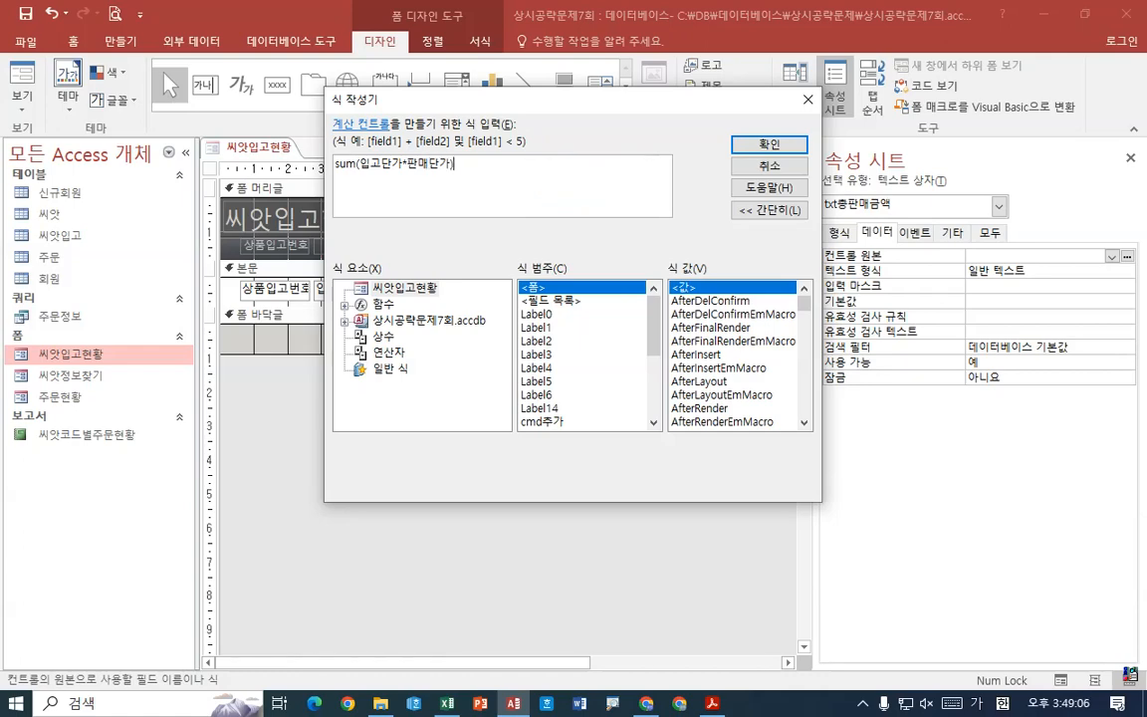
pyautogui.press('Return')
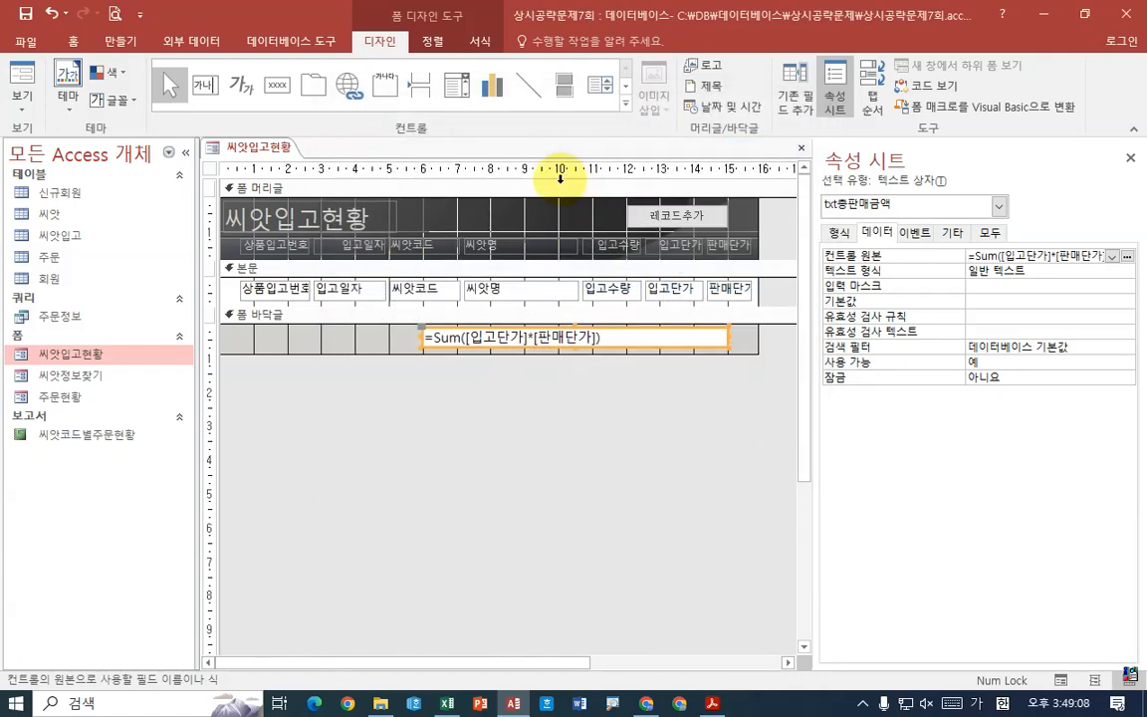
# Check instruction ④ in the PDF and correct the first field in the txt총판매금액 sum expression to 입고수량
pyautogui.click(712, 704)
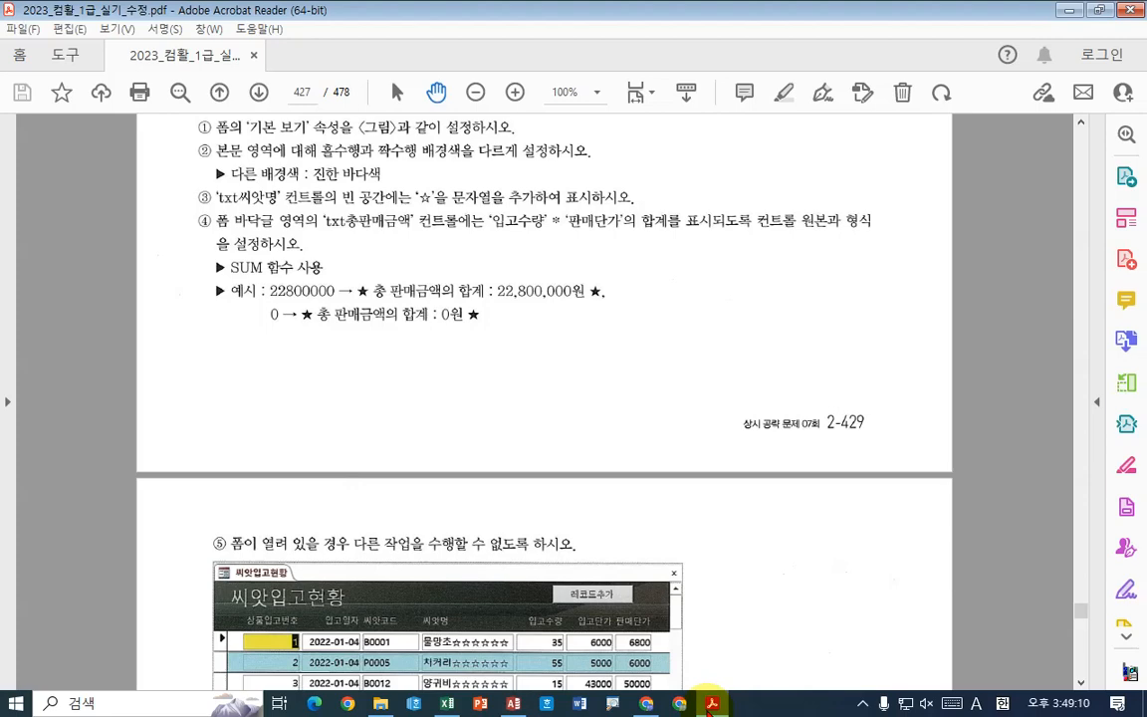
pyautogui.click(712, 704)
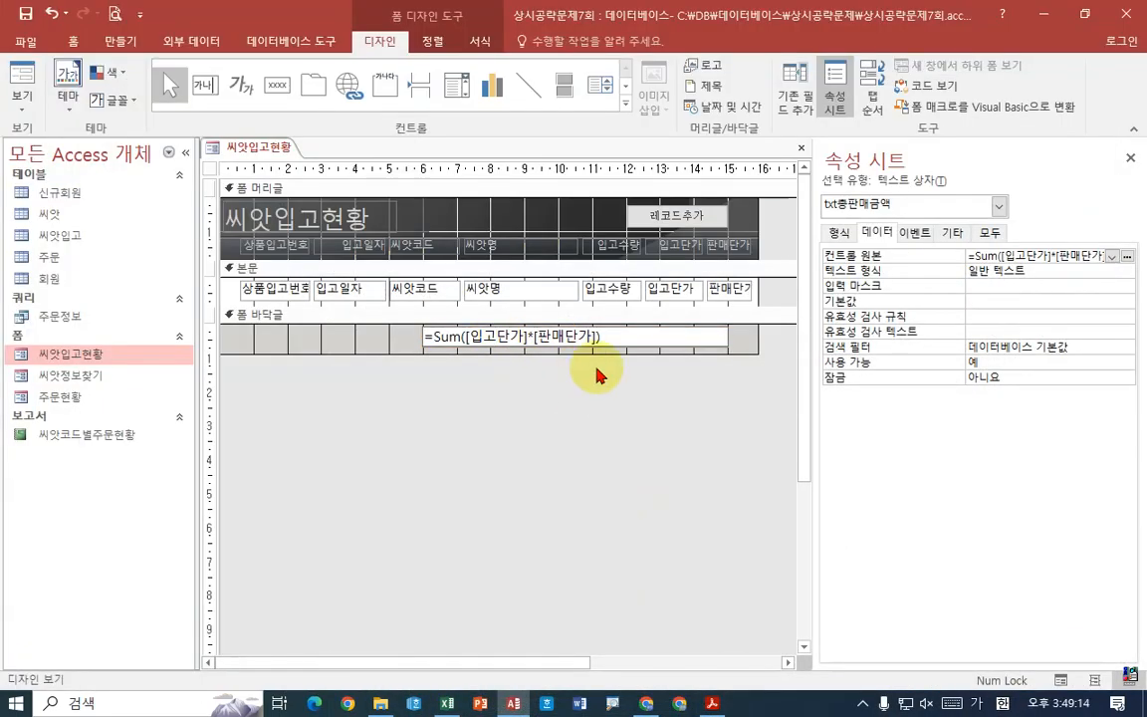
pyautogui.hotkey('shift', 'Left')
pyautogui.hotkey('shift', 'Left')
pyautogui.write('수량')
pyautogui.press('Return')
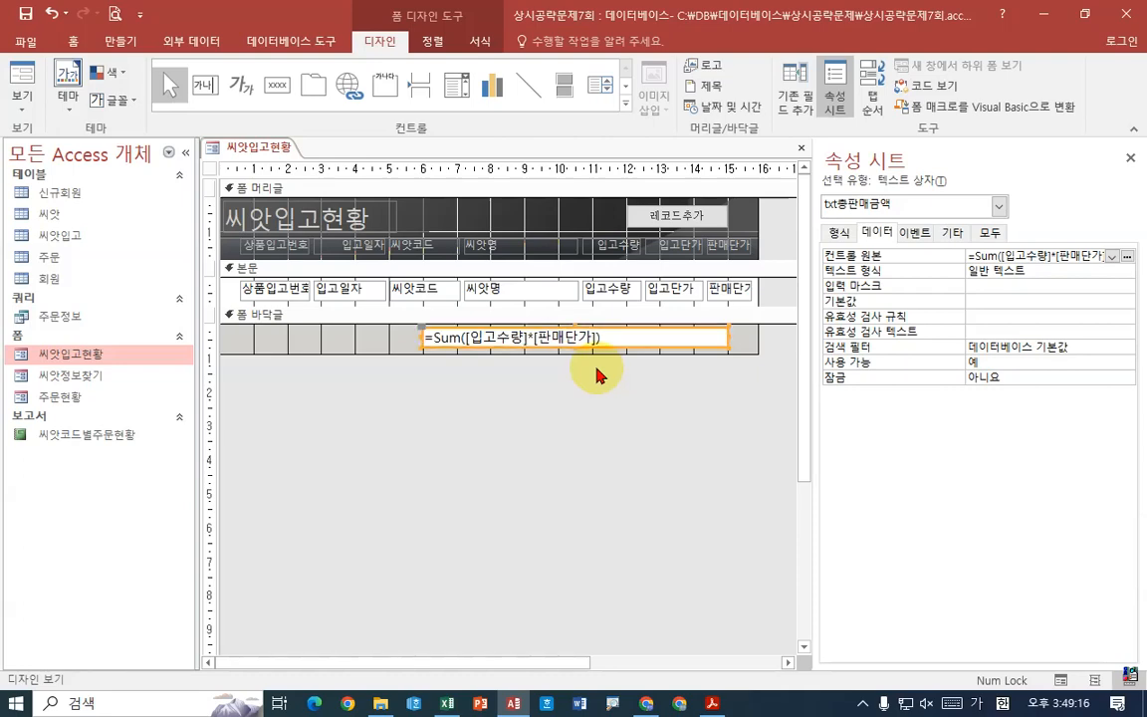
# Widen the property sheet, start the format (형식) of txt총판매금액 with an empty pair of quotation marks, and check the example in the PDF
pyautogui.click(837, 232)
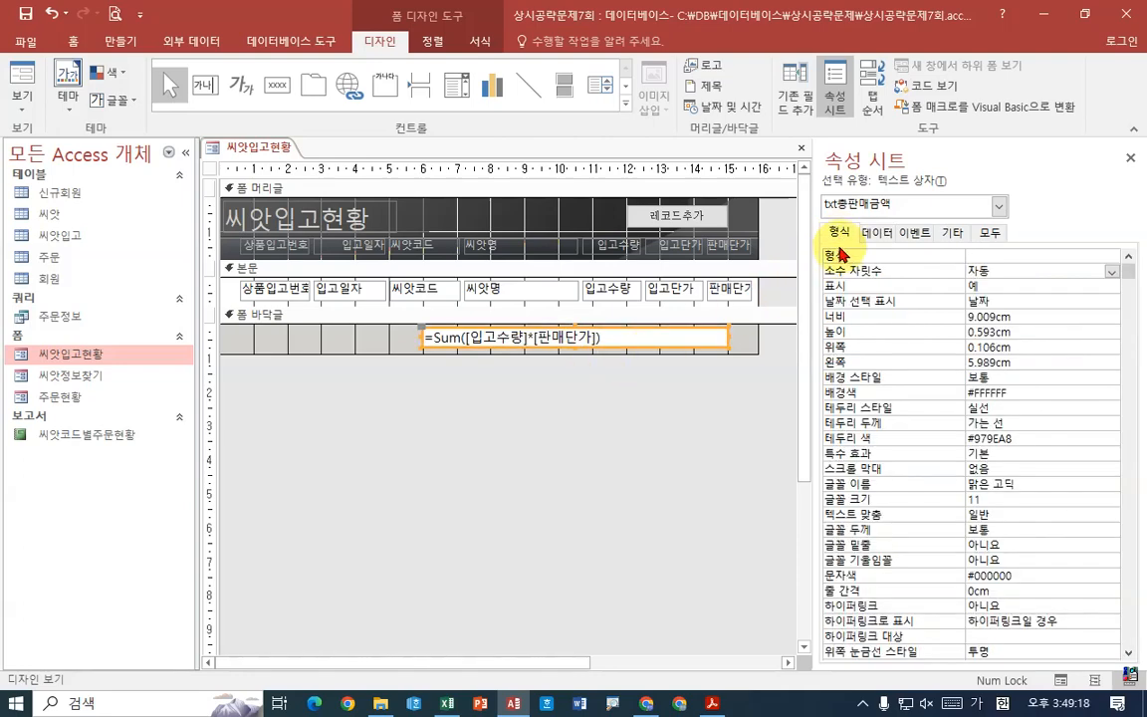
pyautogui.moveTo(815, 255); pyautogui.dragTo(657, 249)
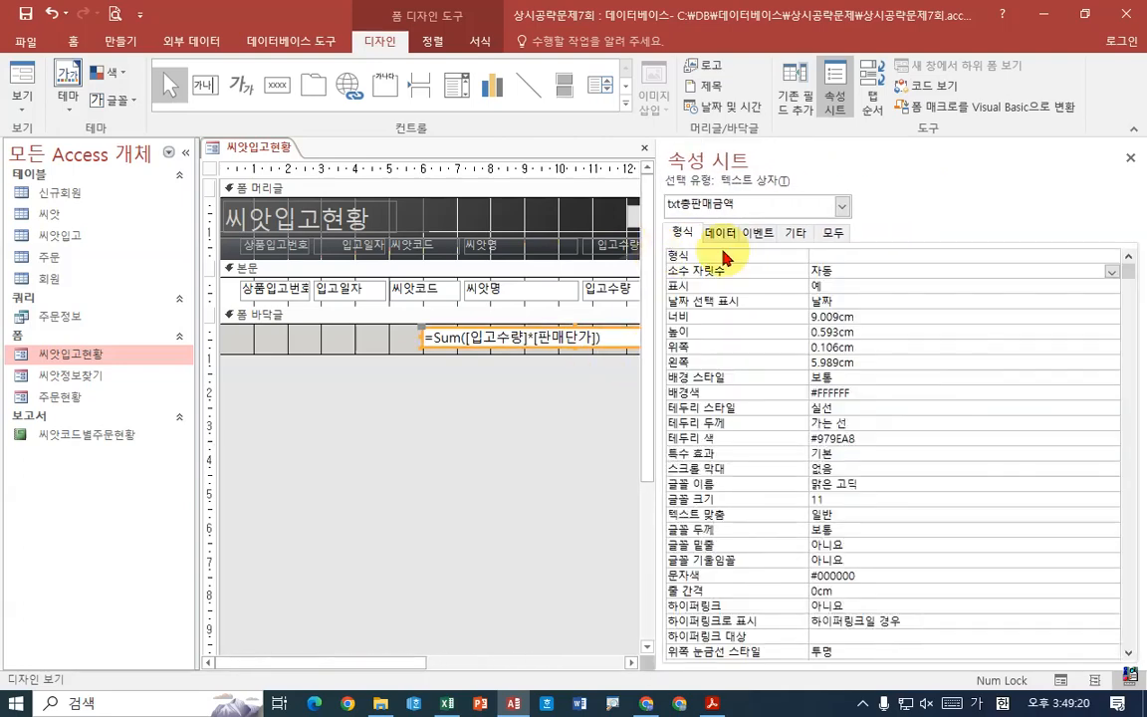
pyautogui.click(825, 255)
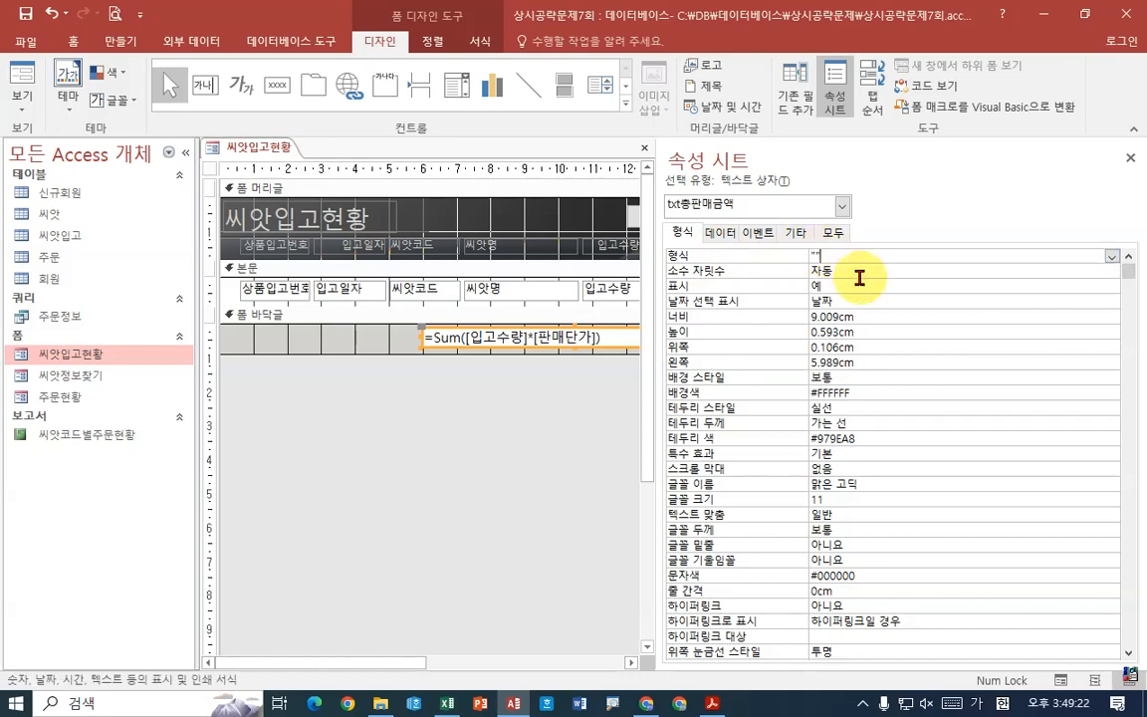
pyautogui.write('"')
pyautogui.click(712, 704)
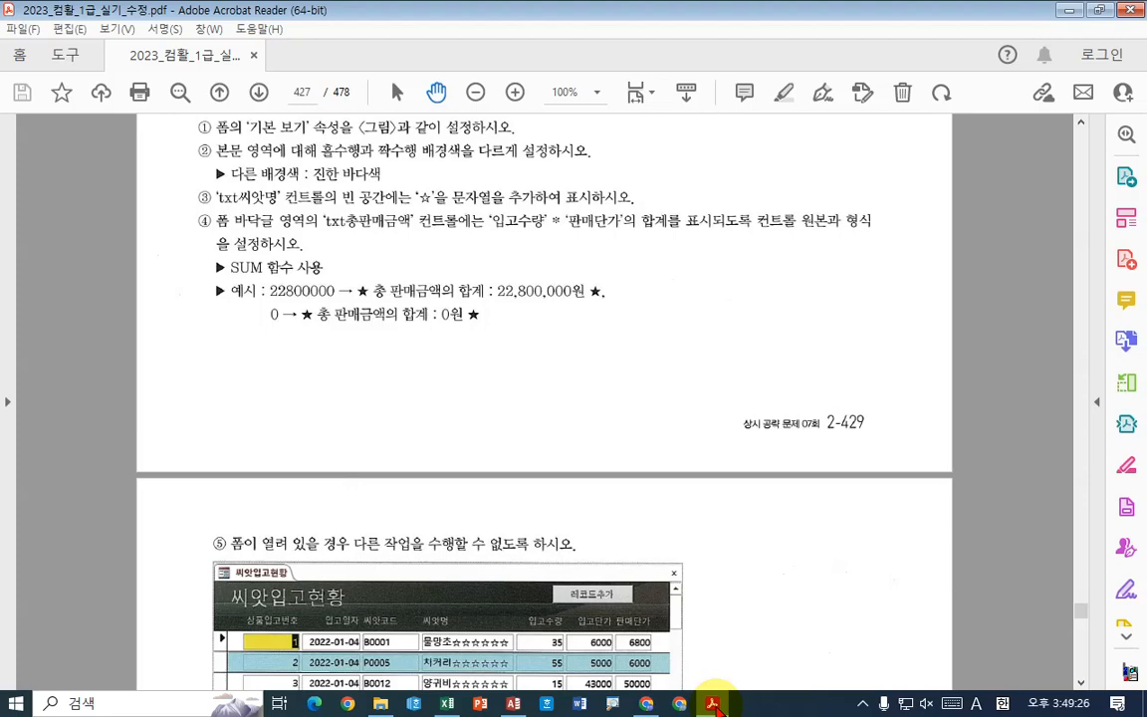
pyautogui.click(712, 704)
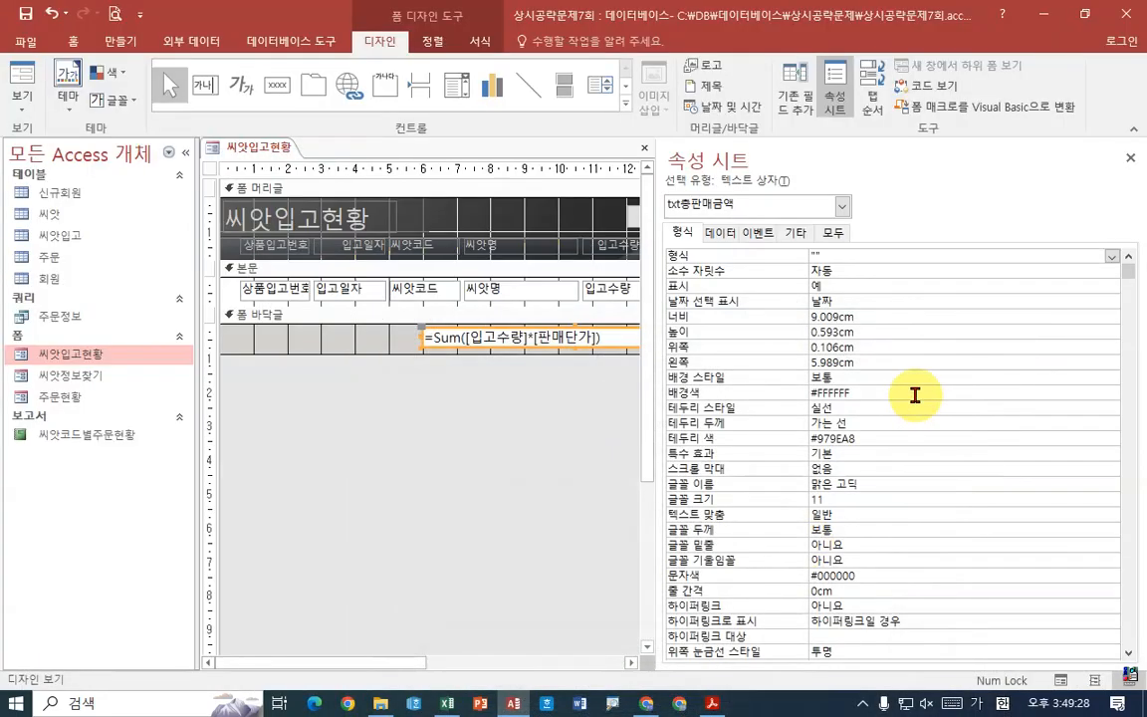
pyautogui.write('ㅁ')
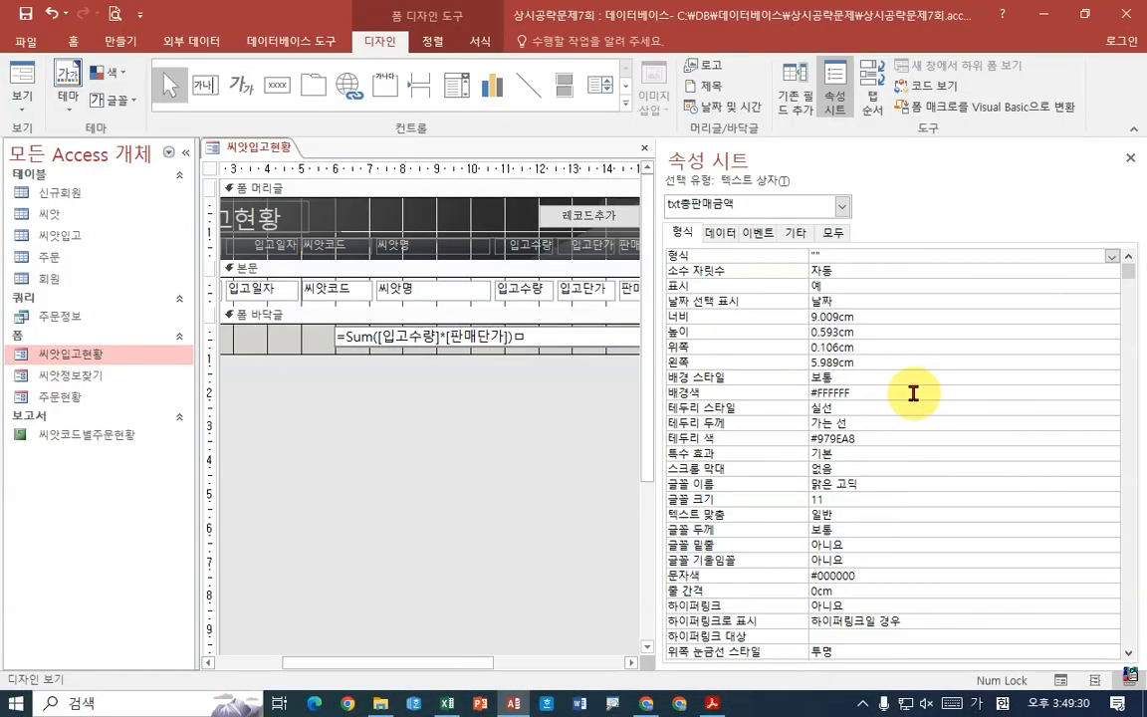
pyautogui.press('BackSpace')
pyautogui.click(814, 256)
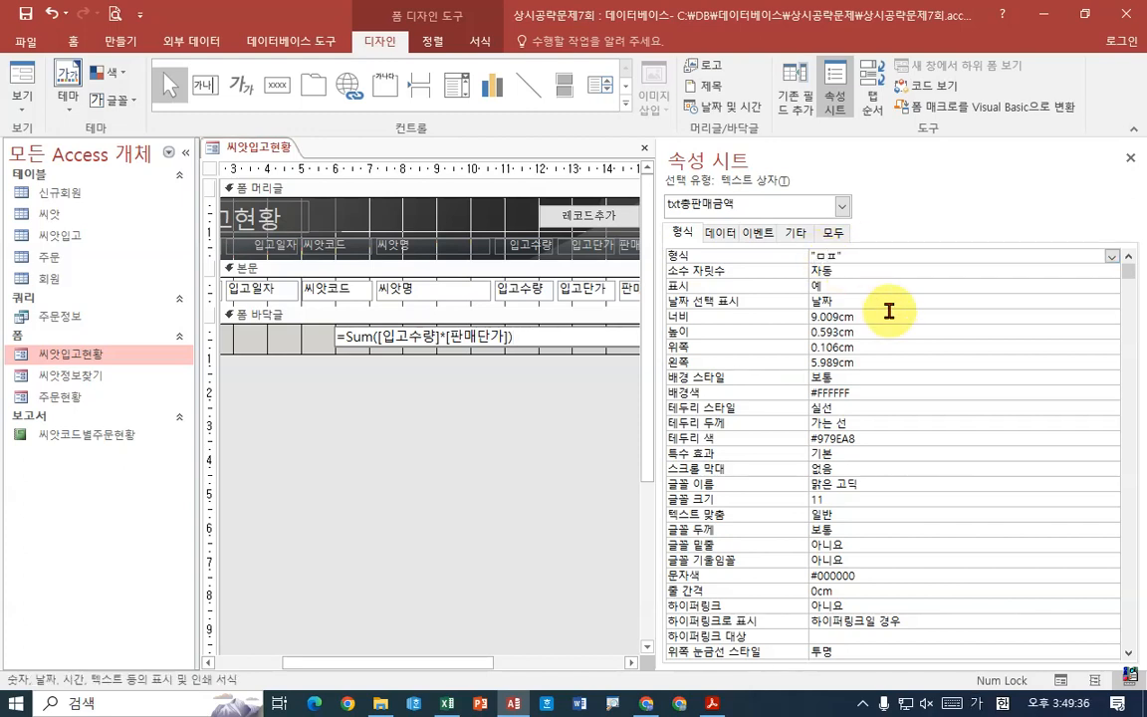
pyautogui.press('Hangul_Hanja')
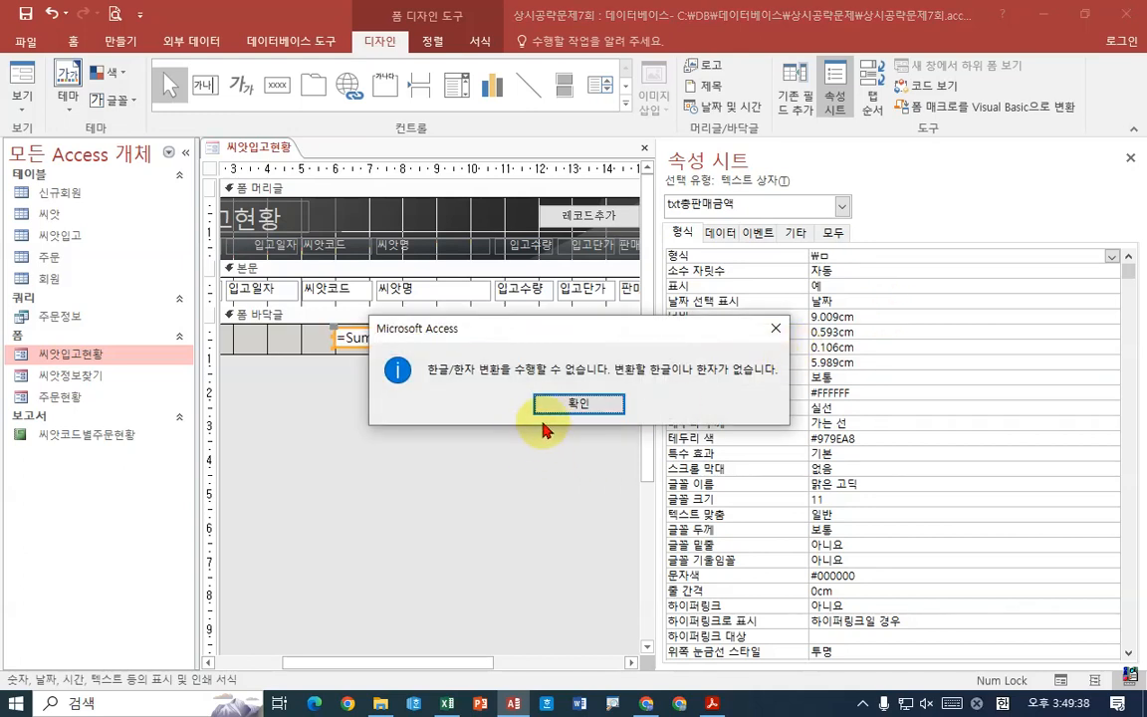
pyautogui.click(579, 402)
# Enter the literal text "★ 총 판매금액의 합계 : " in the format (형식) of txt총판매금액
pyautogui.moveTo(853, 255); pyautogui.dragTo(643, 262)
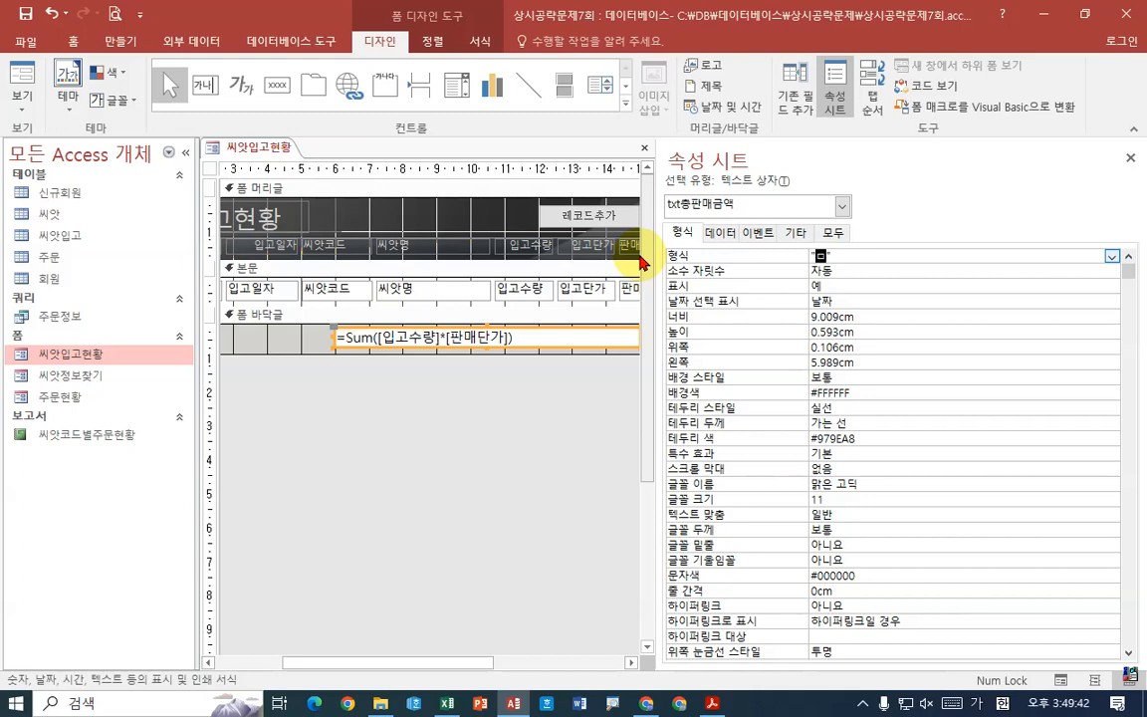
pyautogui.press('Hangul_Hanja')
pyautogui.press('Tab')
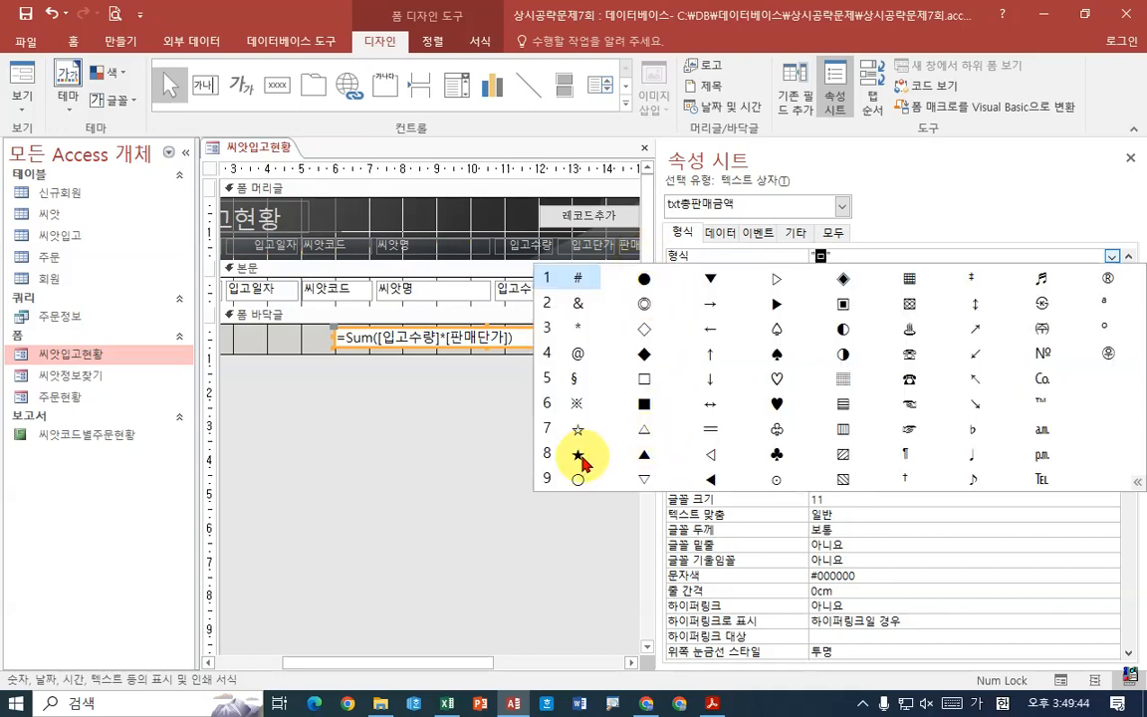
pyautogui.click(576, 455)
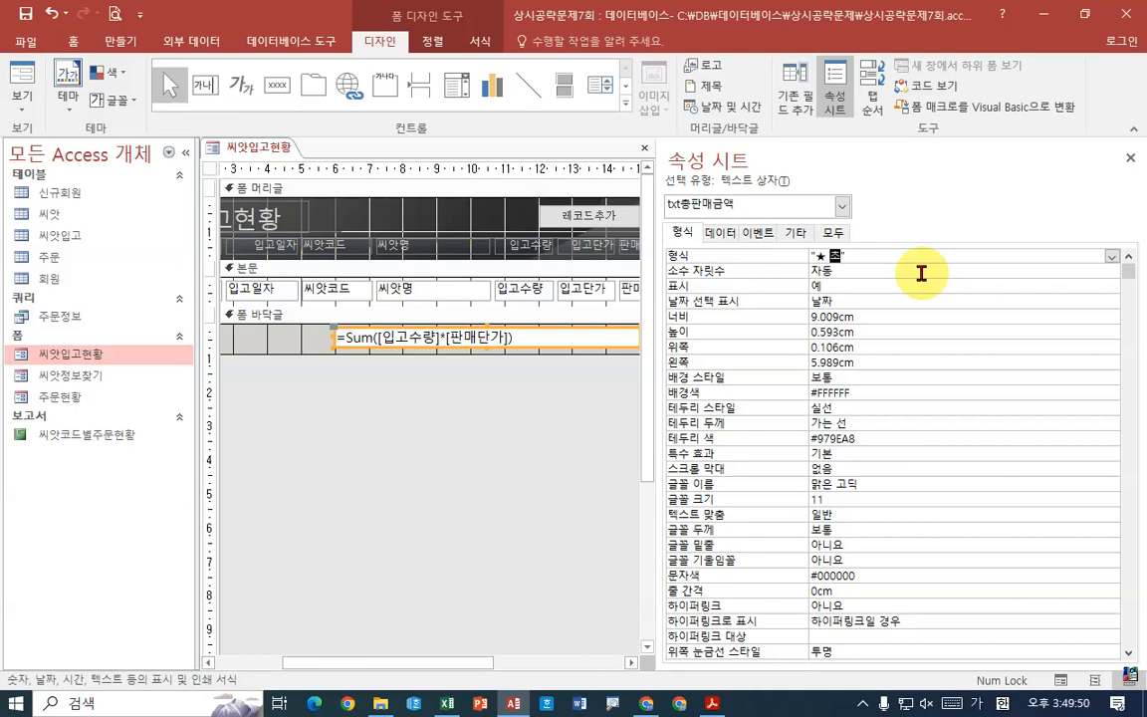
pyautogui.press('Right')
pyautogui.write('판매금액의 ㅎ')
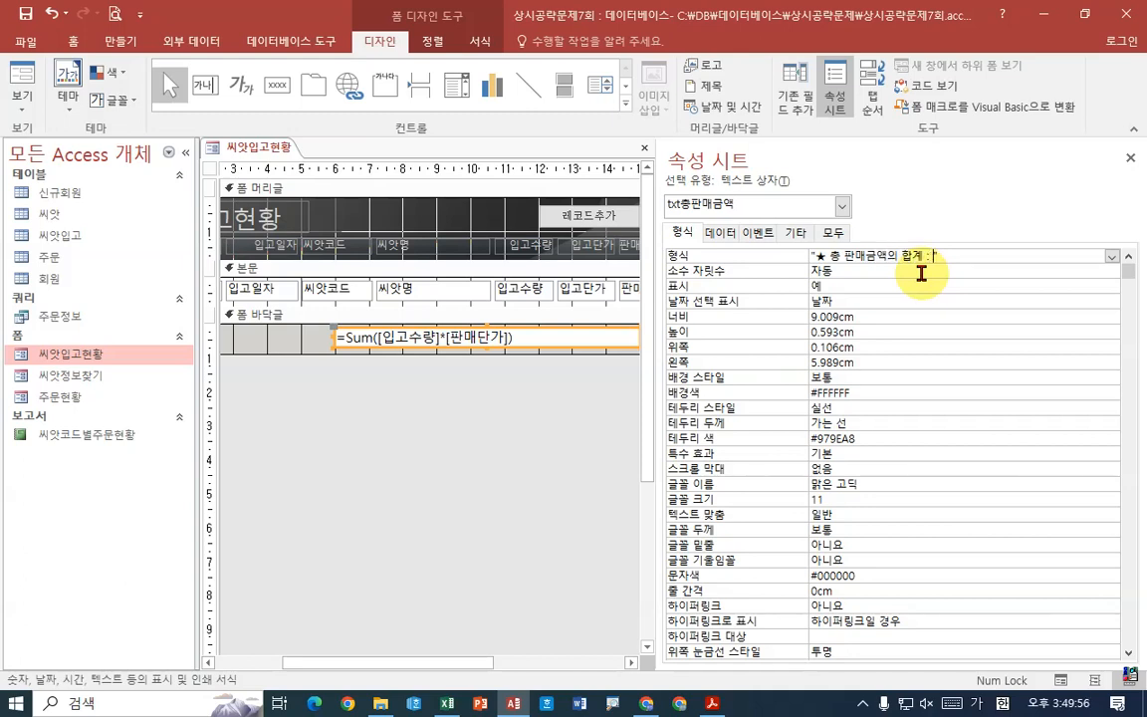
# Check the PDF's display example and append the thousands-separated number format #,##0 to the txt총판매금액 format
pyautogui.click(713, 703)
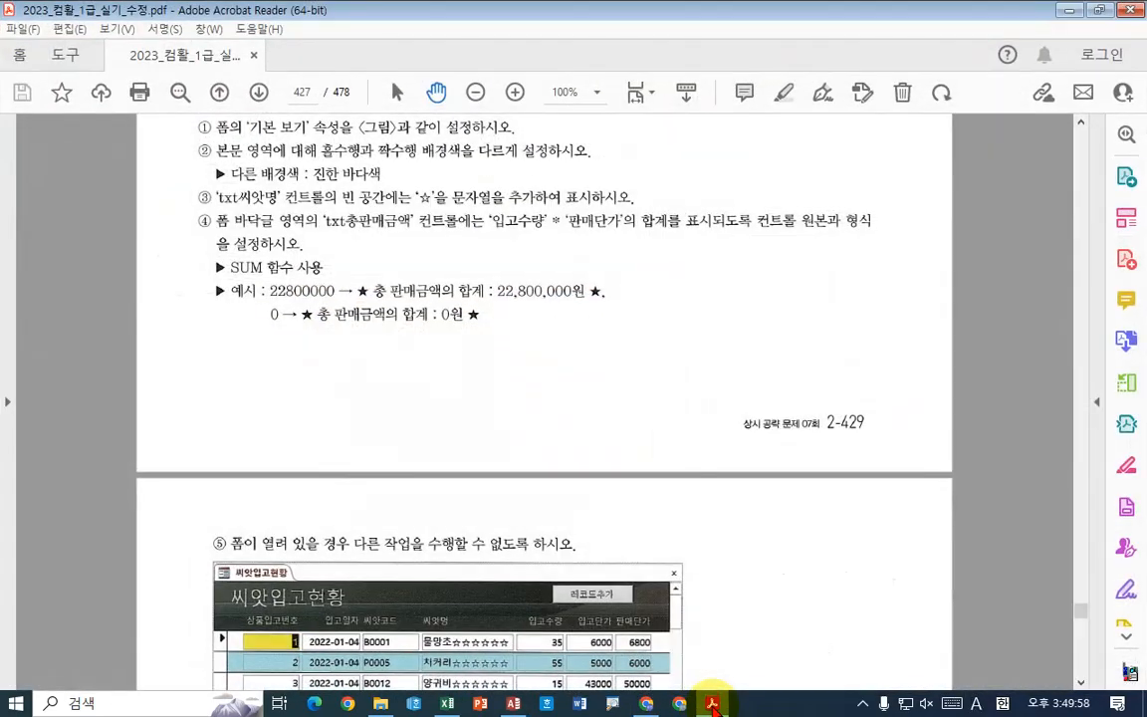
pyautogui.click(713, 703)
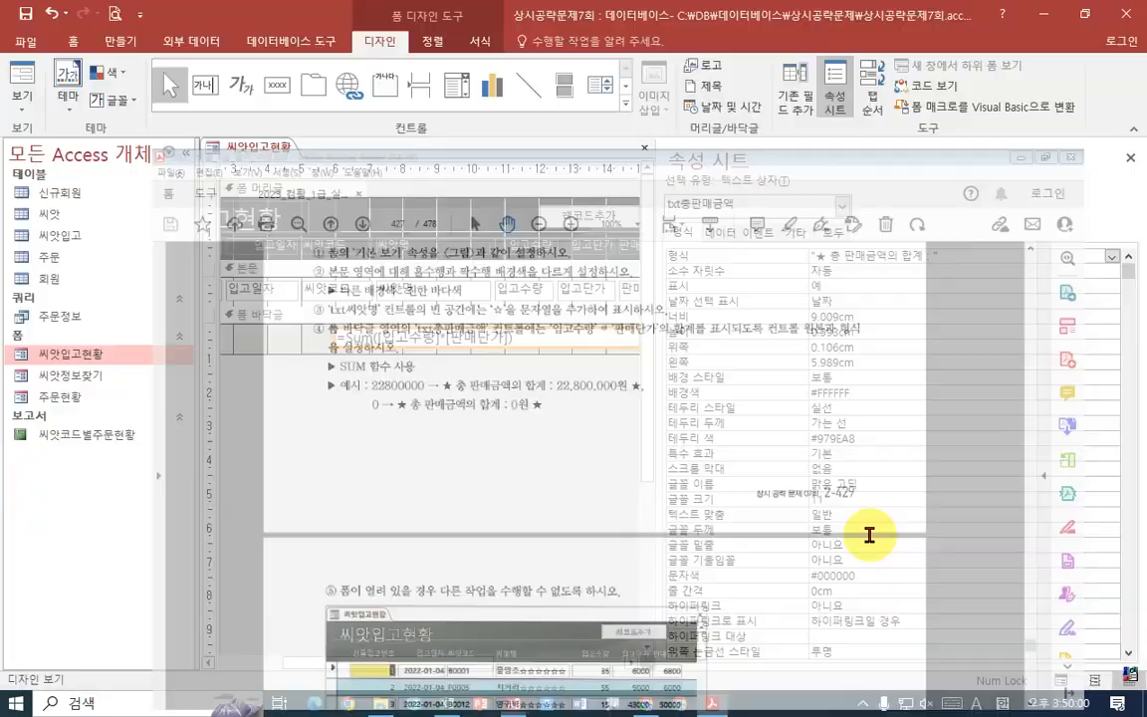
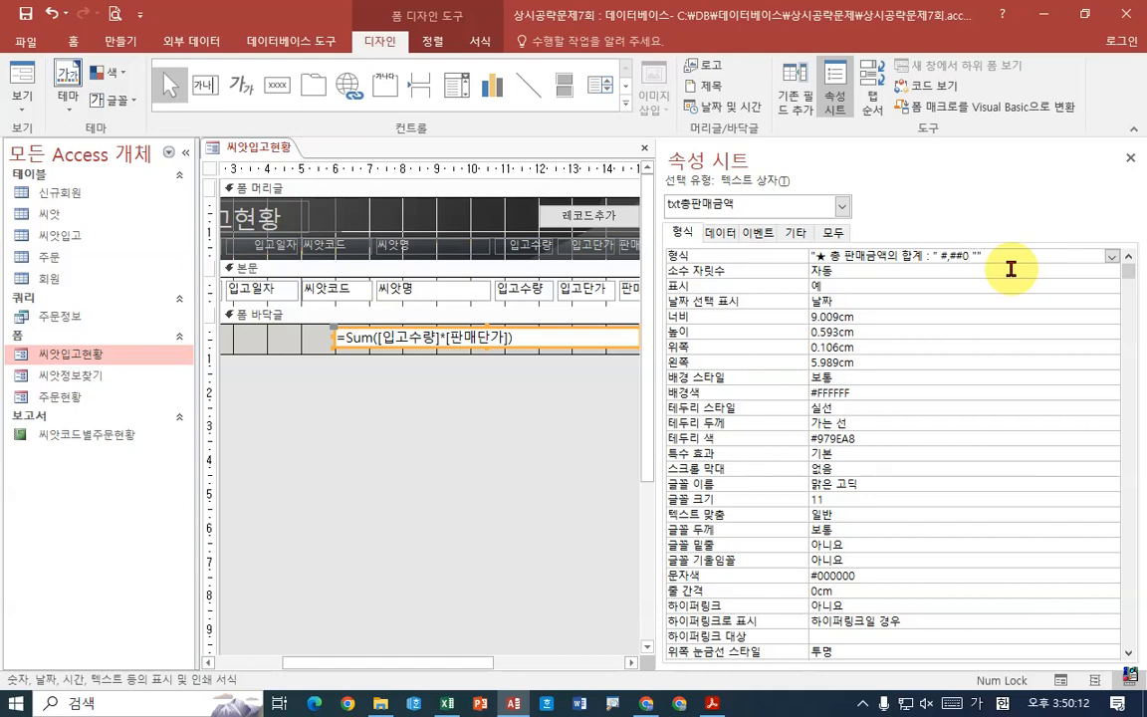
pyautogui.click(715, 703)
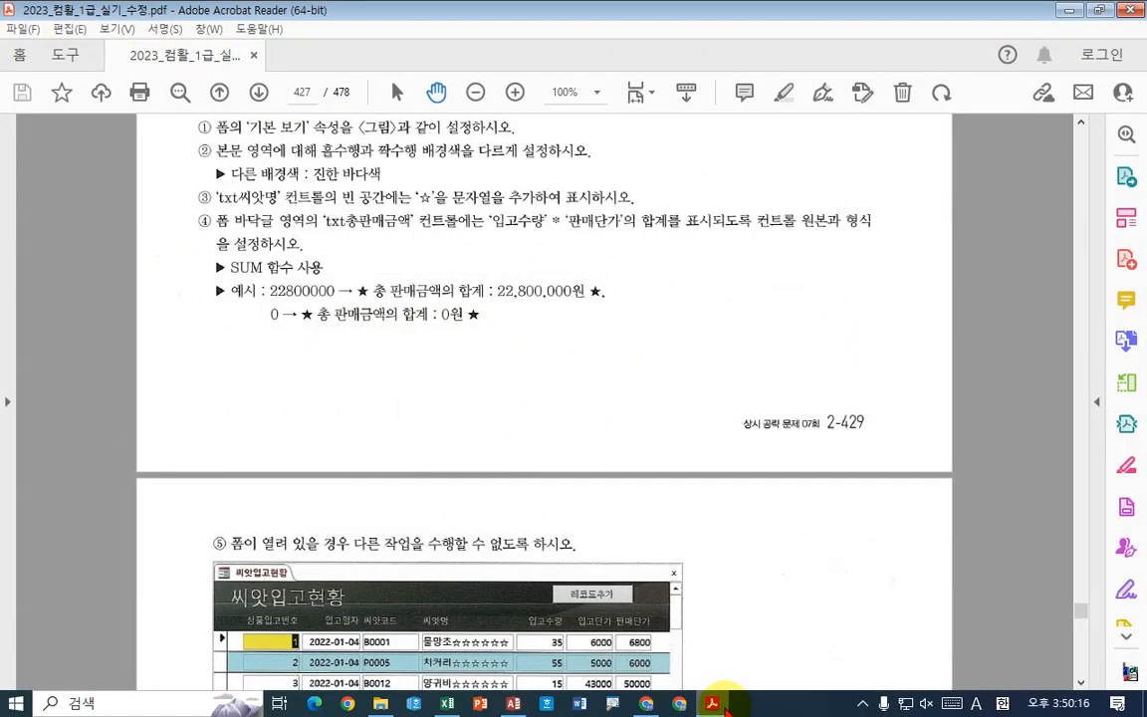
pyautogui.click(725, 705)
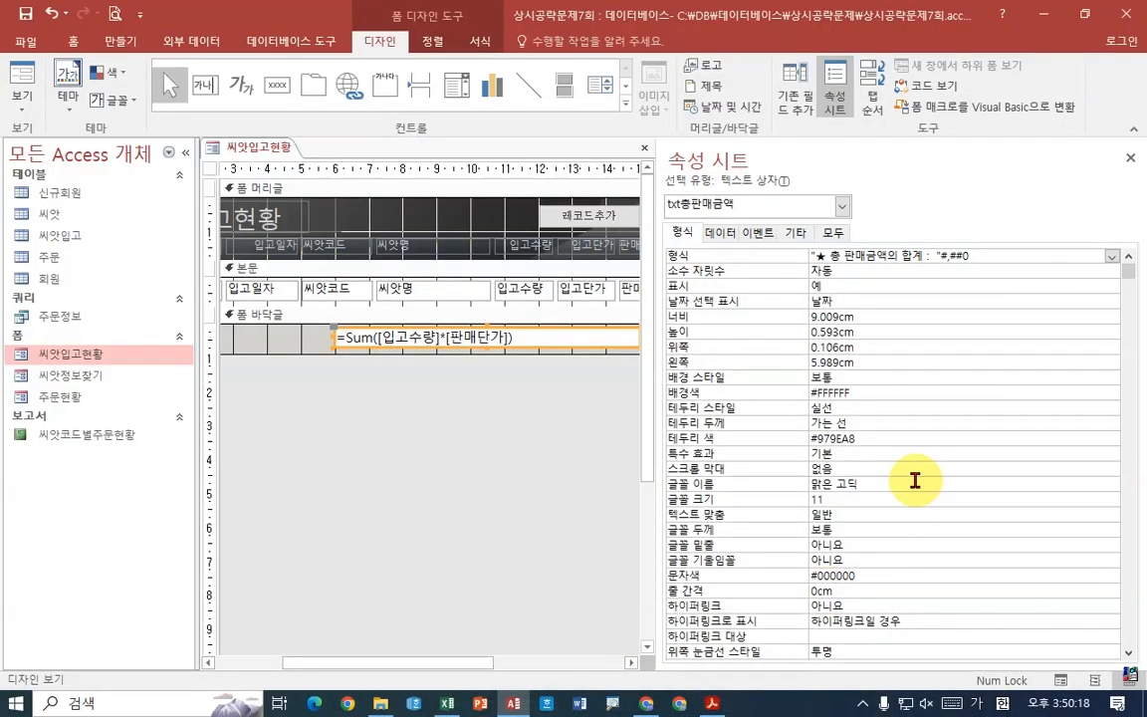
# Append the quoted suffix " 원 ★" after #,##0 in the txt총판매금액 format
pyautogui.click(983, 257)
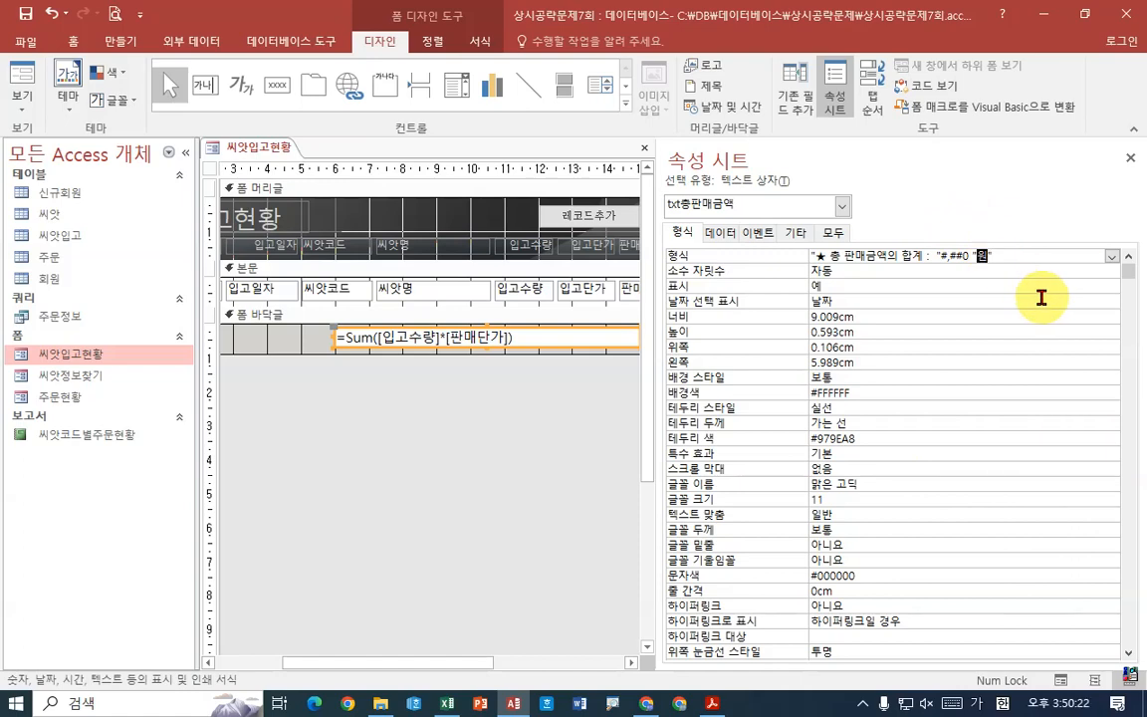
pyautogui.press('Hangul_Hanja')
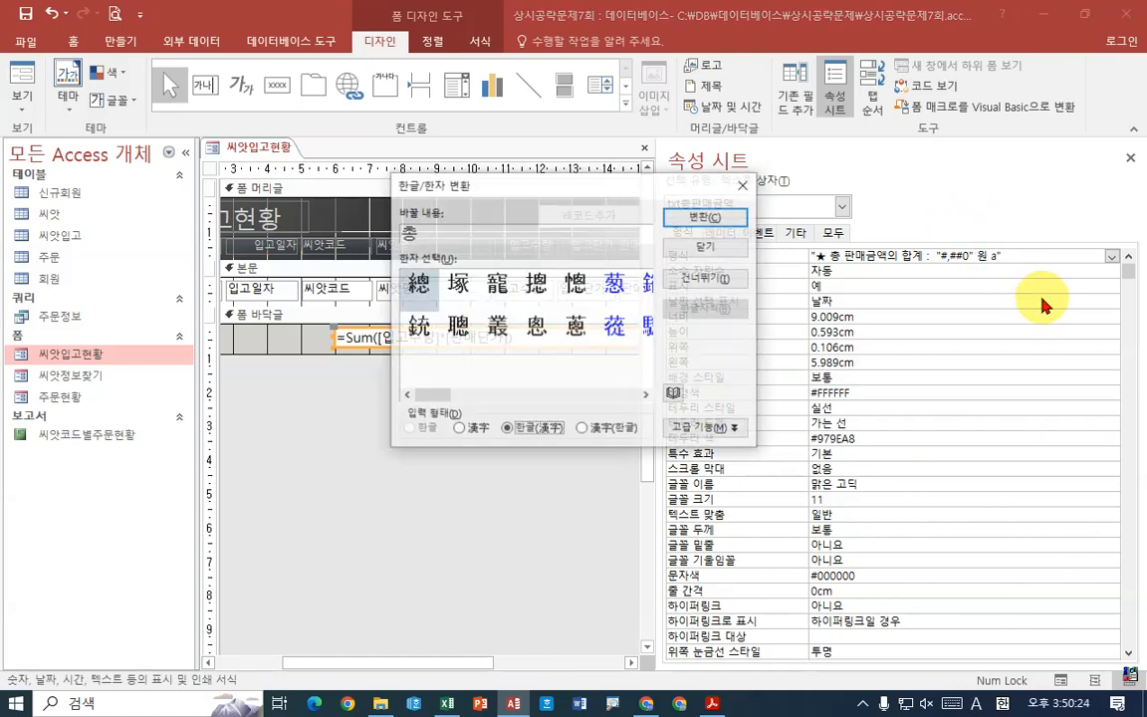
pyautogui.click(744, 187)
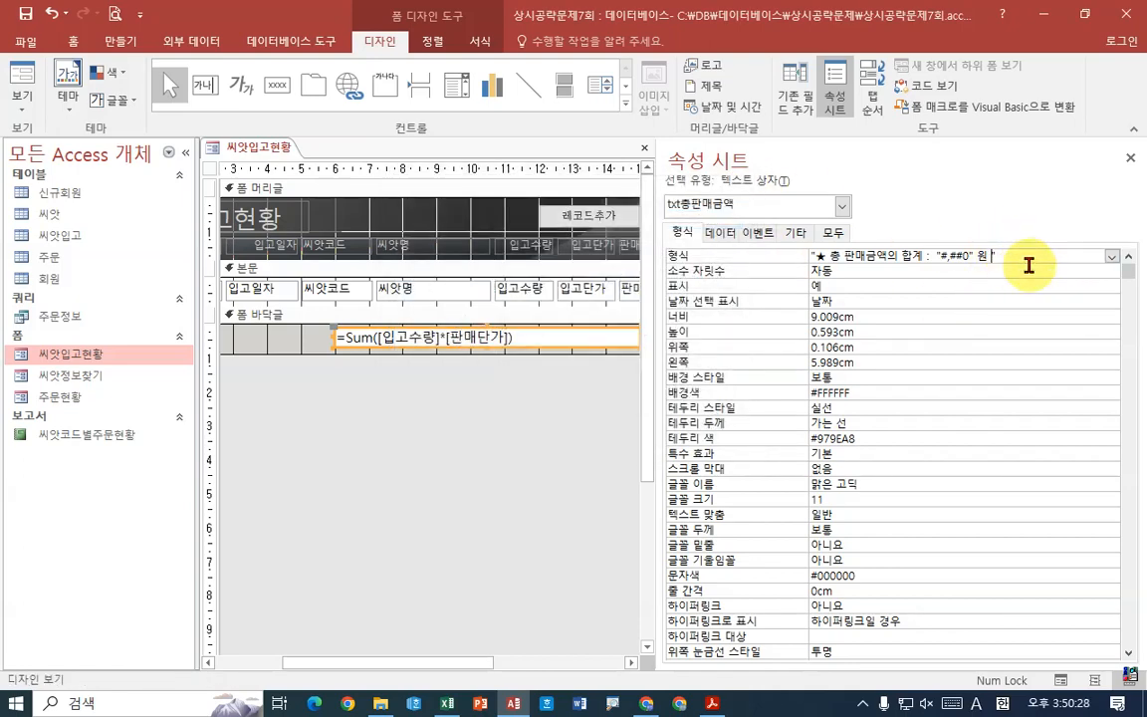
pyautogui.write('ㅁ')
pyautogui.press('Hangul_Hanja')
pyautogui.press('Tab')
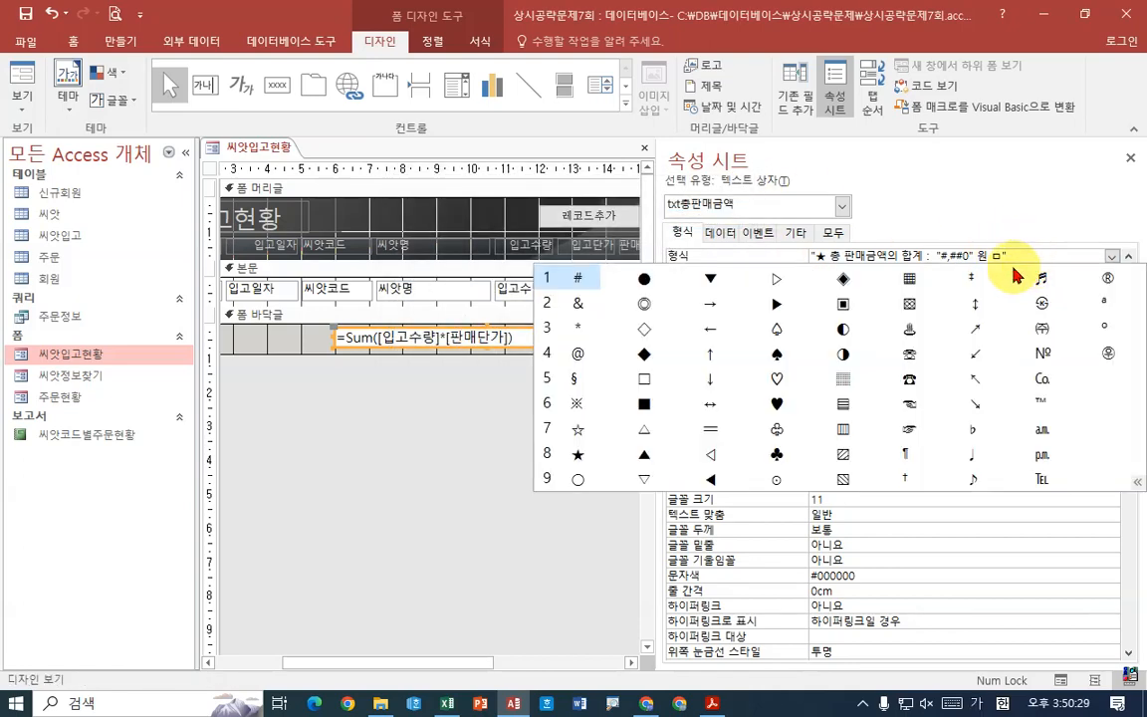
pyautogui.click(579, 456)
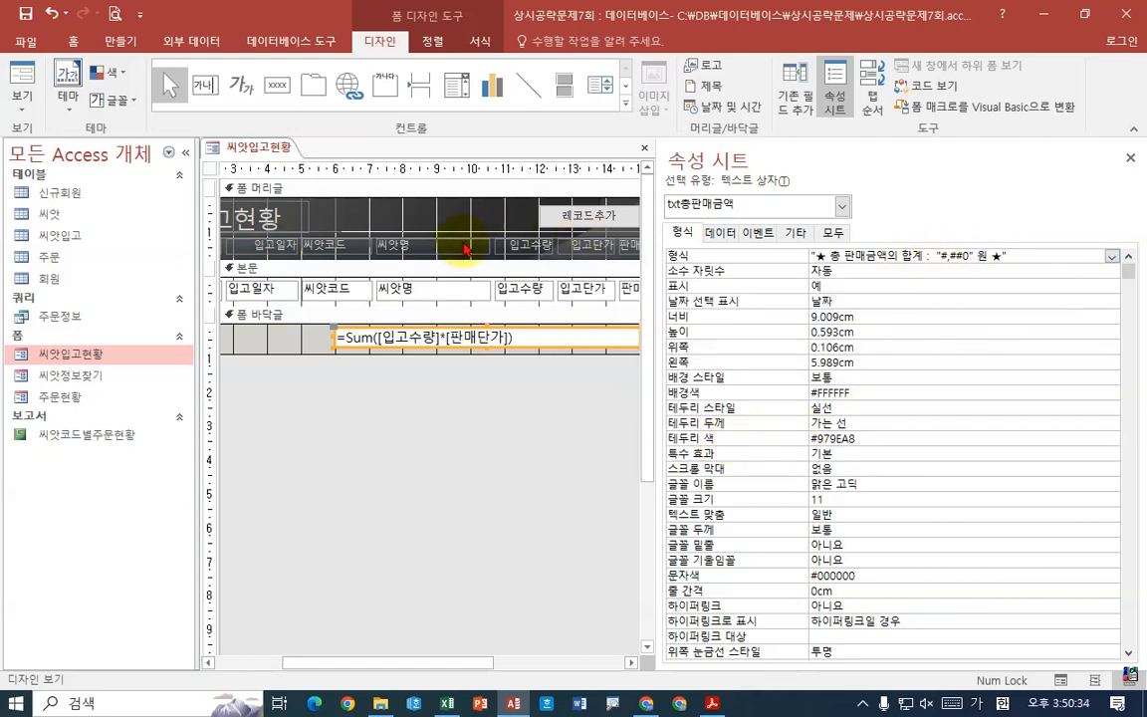
# Compare the 원 ★ suffix of the txt총판매금액 format with the example in the PDF
pyautogui.click(712, 704)
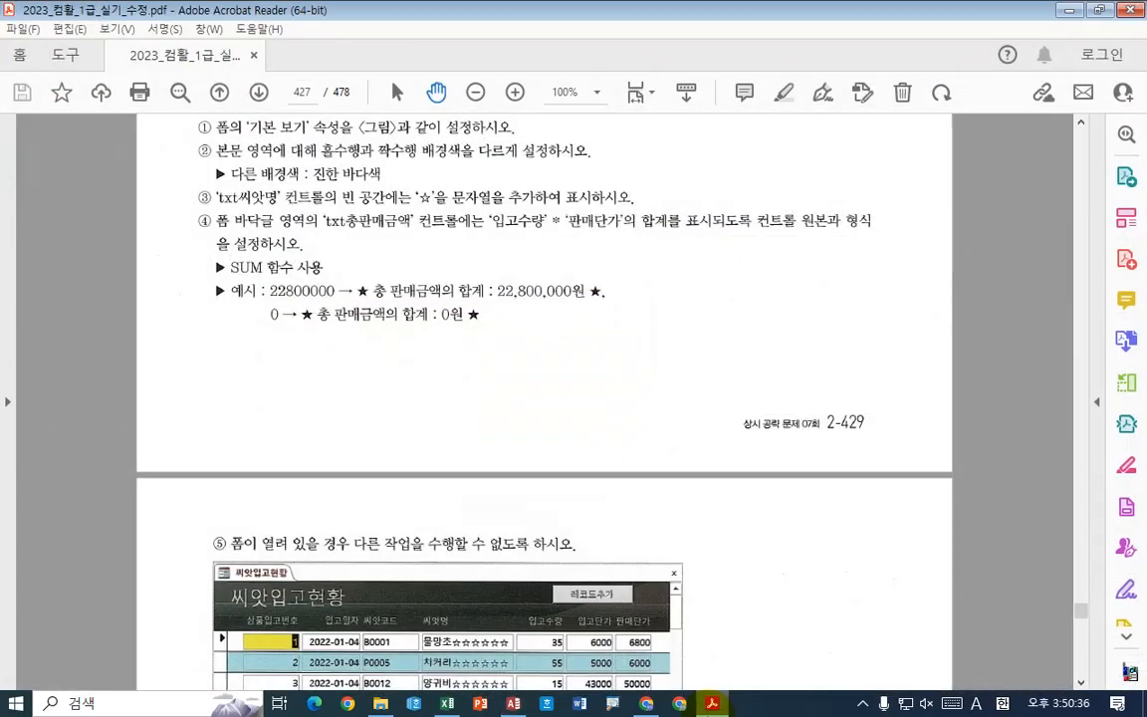
pyautogui.hotkey('alt', 'Tab')
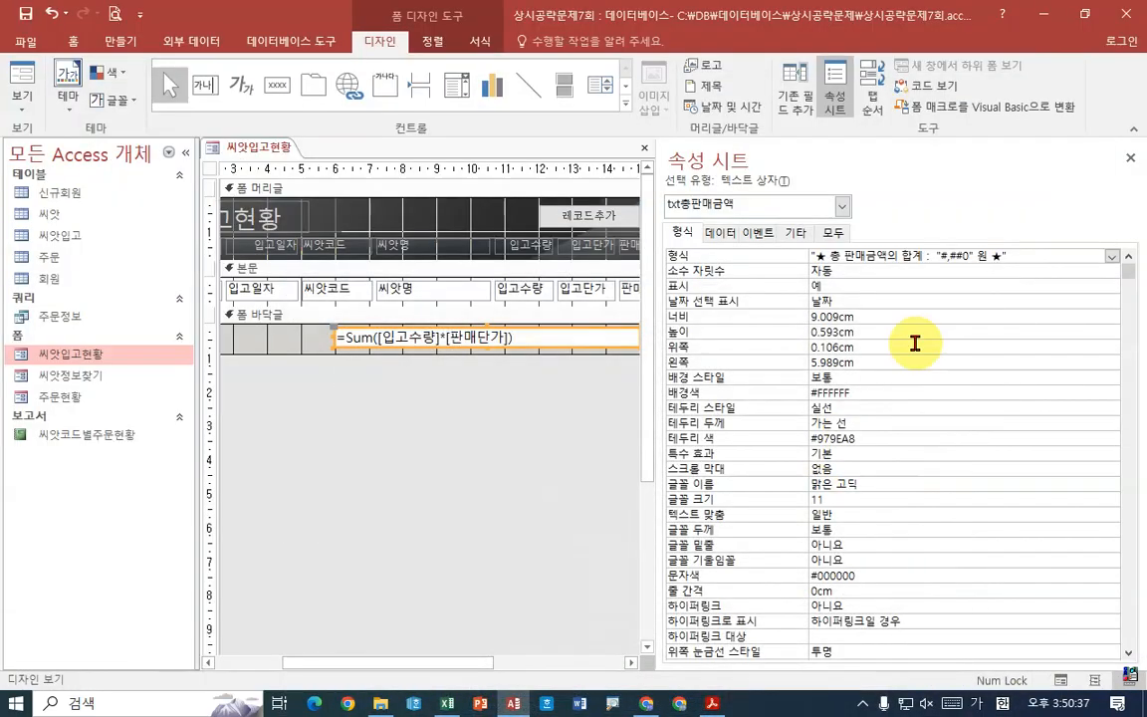
pyautogui.hotkey('ctrl', '1')
pyautogui.click(983, 281)
pyautogui.moveTo(953, 261); pyautogui.dragTo(1029, 263)
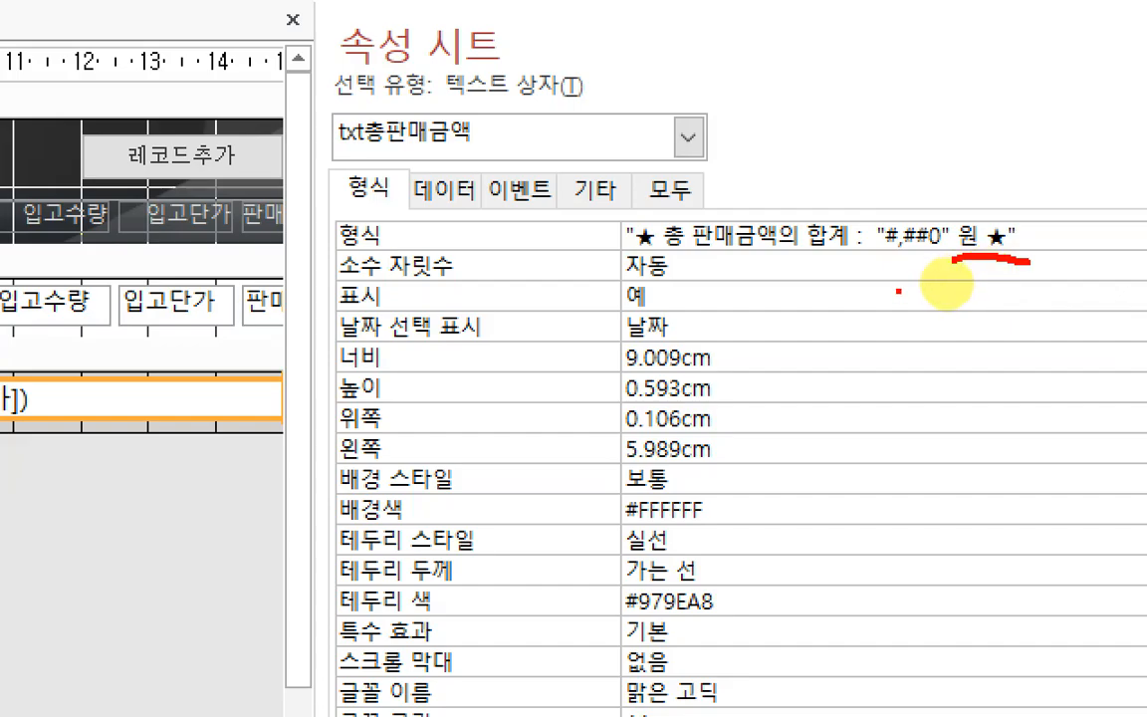
pyautogui.press('Escape')
# Show 씨앗입고현황 in form view and examine how the footer total is formatted
pyautogui.rightClick(287, 149)
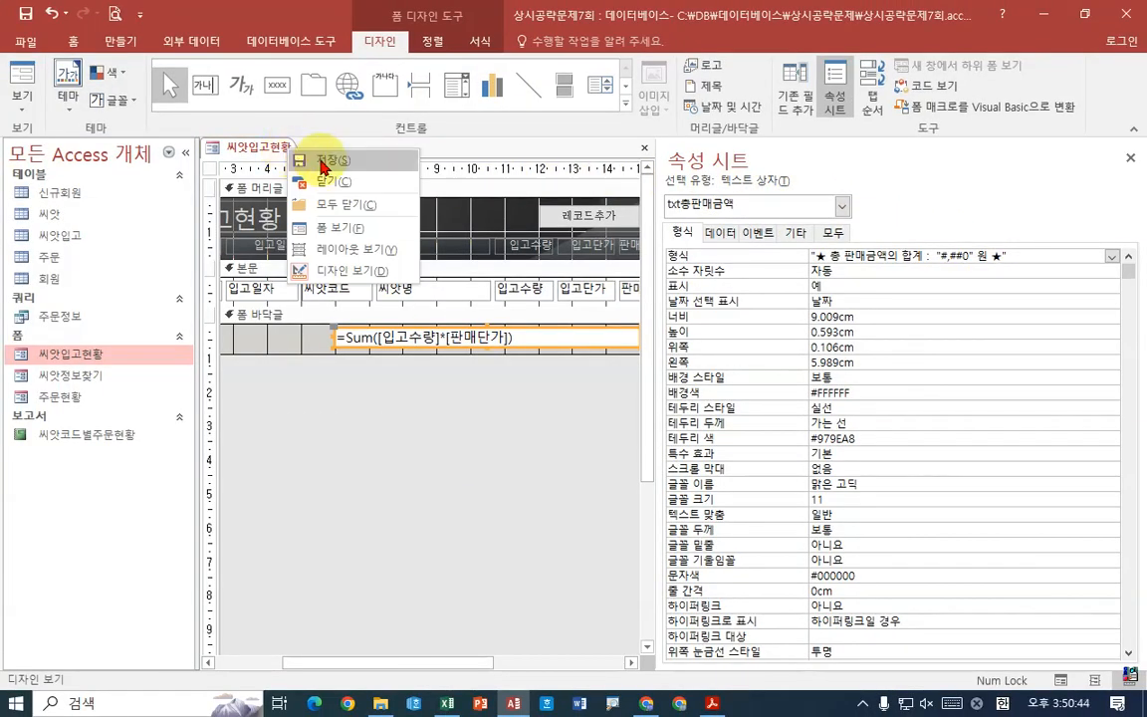
pyautogui.click(338, 227)
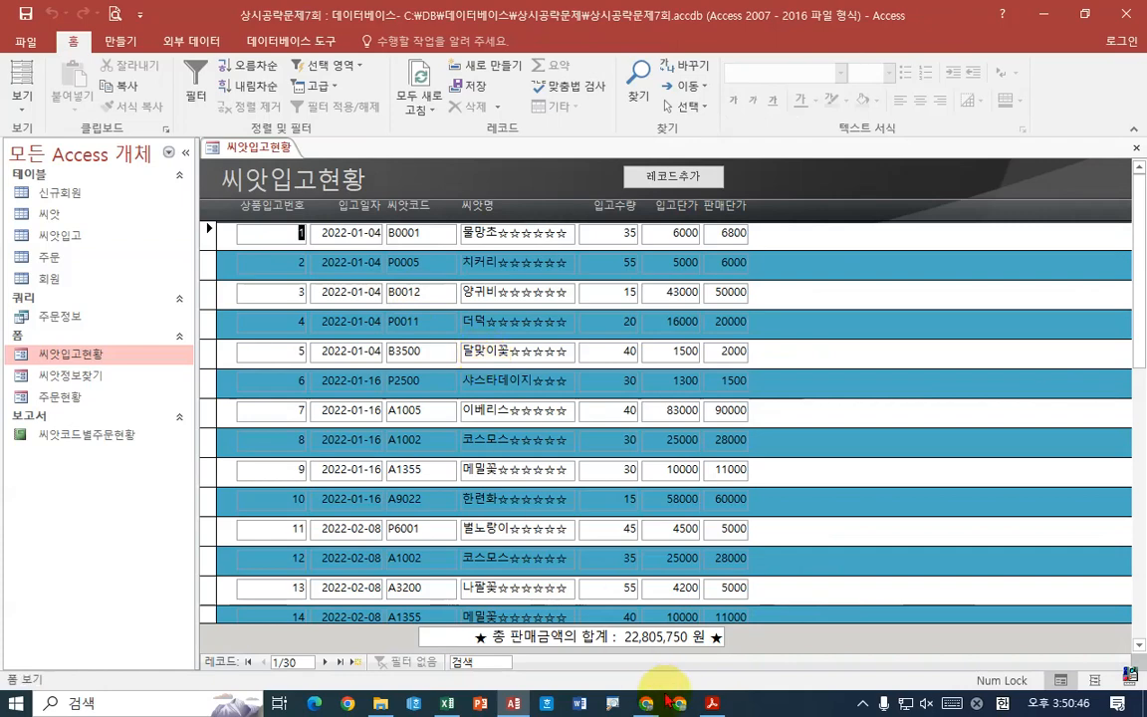
pyautogui.hotkey('ctrl', '1')
pyautogui.click(629, 605)
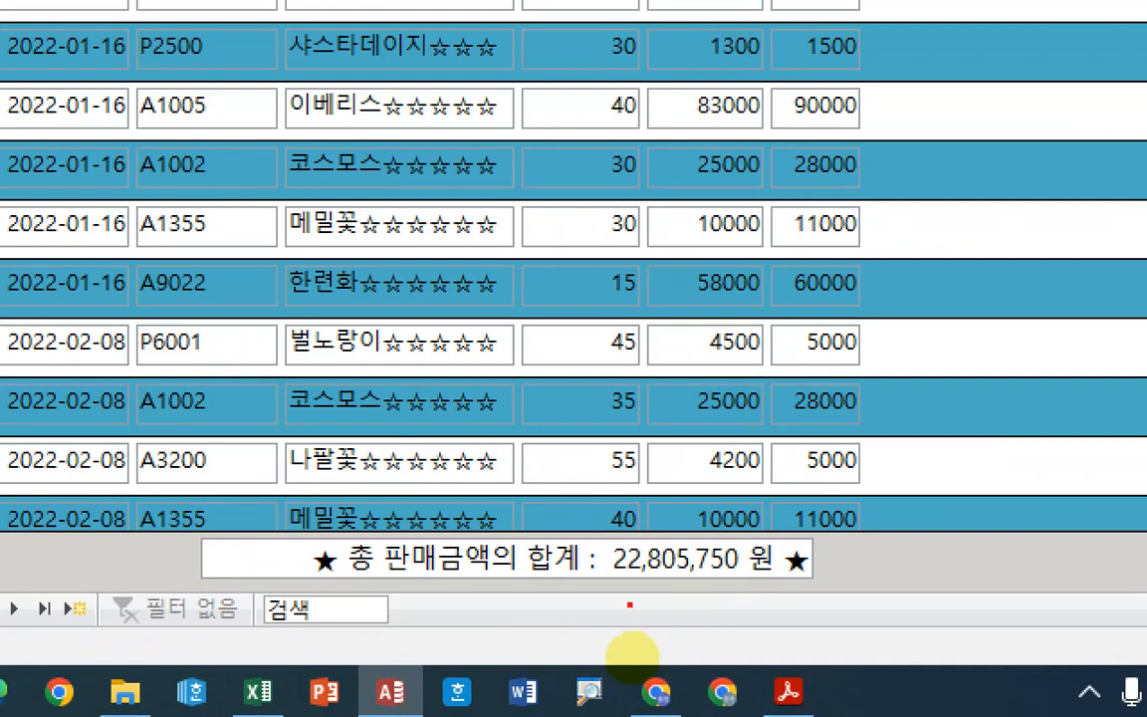
pyautogui.moveTo(598, 594); pyautogui.dragTo(770, 593)
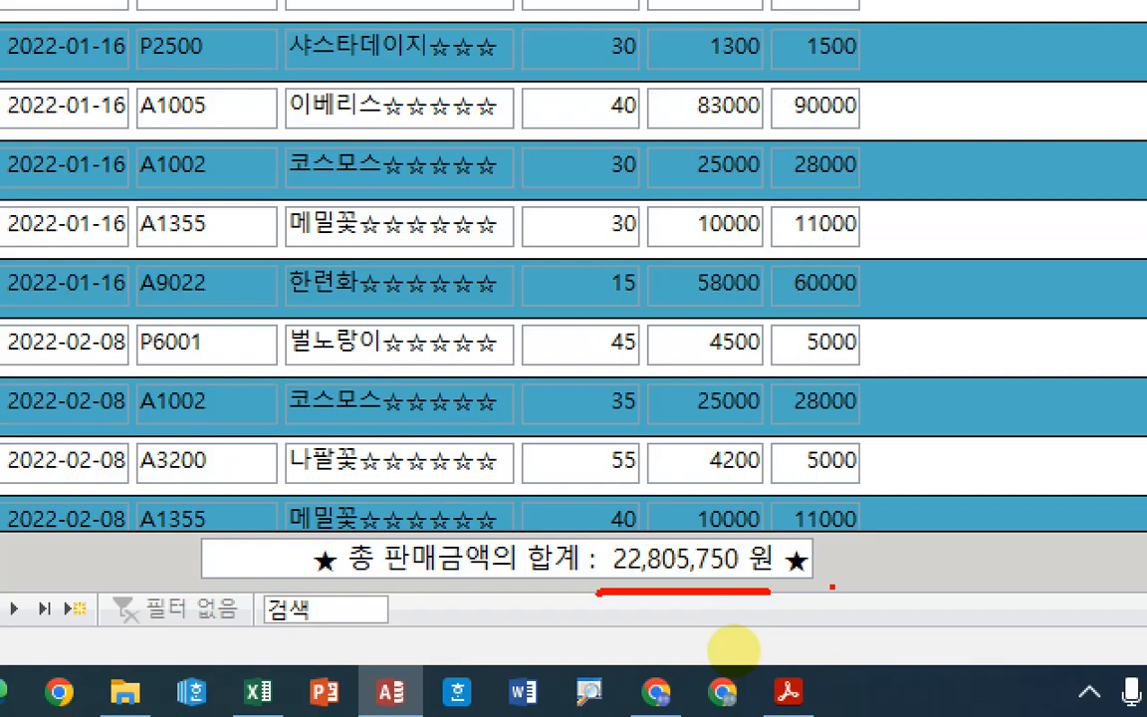
pyautogui.press('Escape')
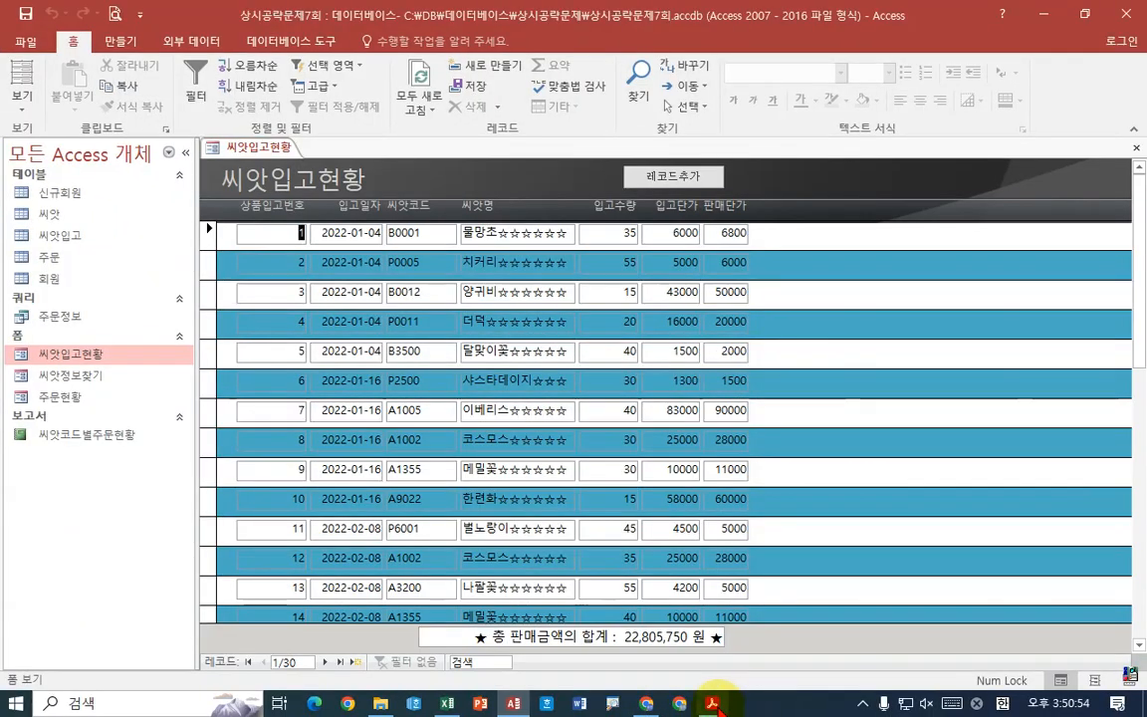
# Examine the spacing around 원 in the total shown in the PDF's form picture, then return to Access
pyautogui.click(712, 703)
pyautogui.scroll(-8, 709, 601)
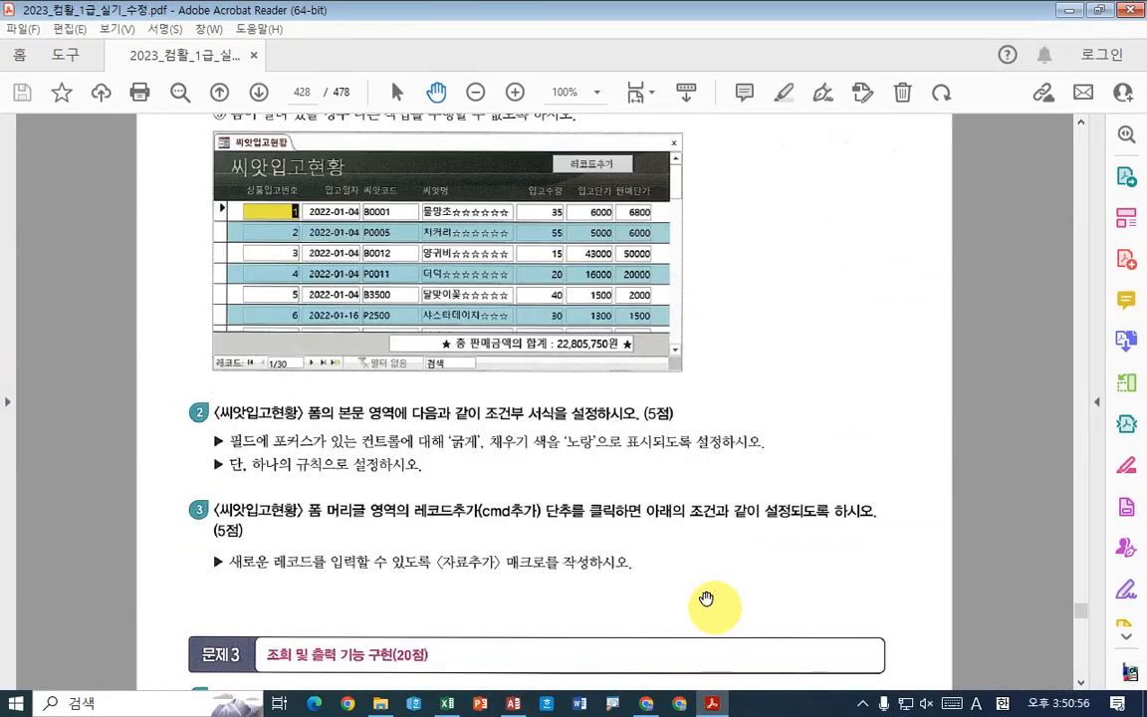
pyautogui.hotkey('ctrl', '1')
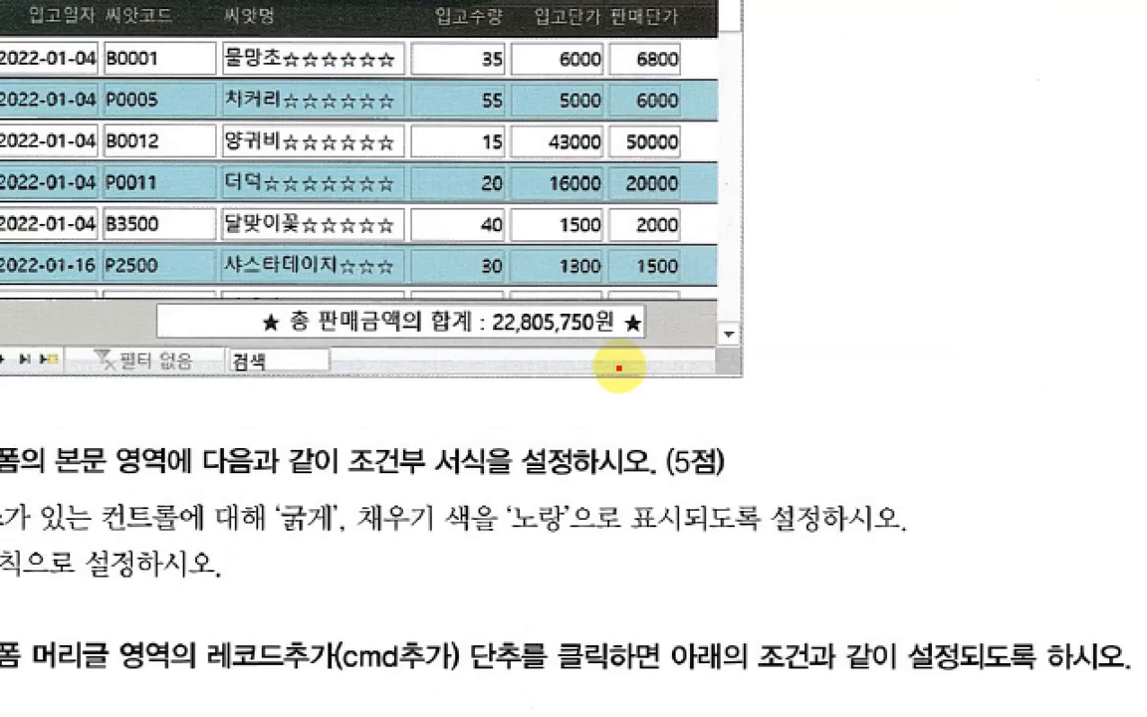
pyautogui.moveTo(595, 338); pyautogui.dragTo(598, 344)
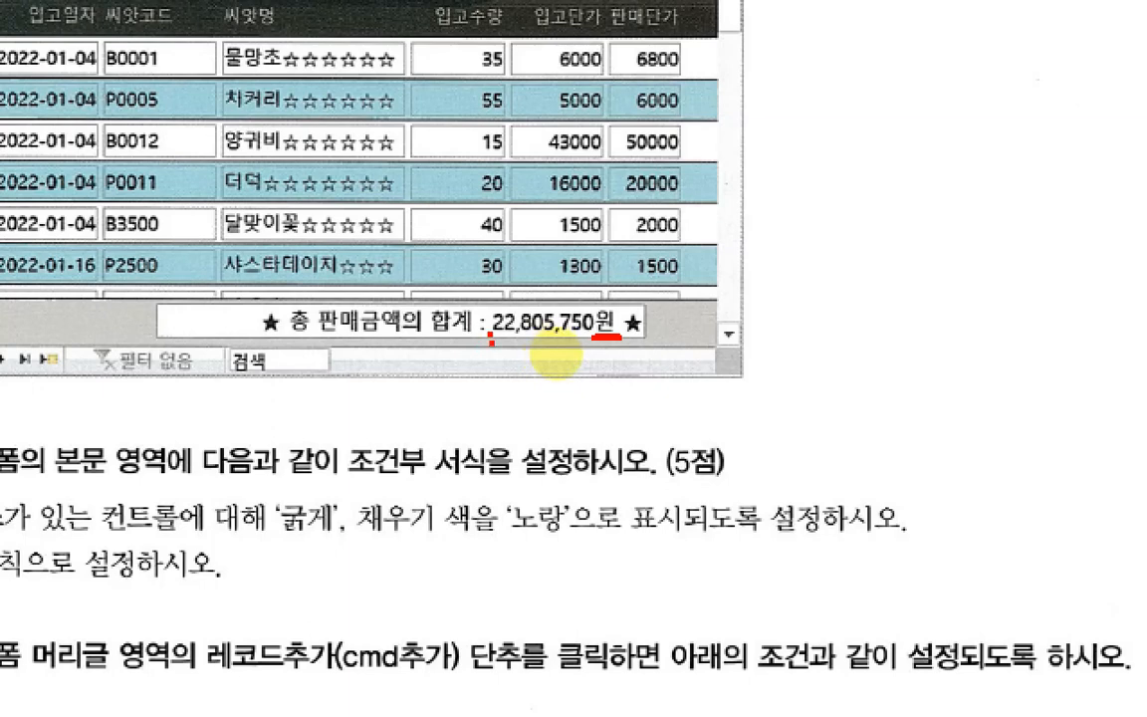
pyautogui.press('Escape')
pyautogui.hotkey('alt', 'Tab')
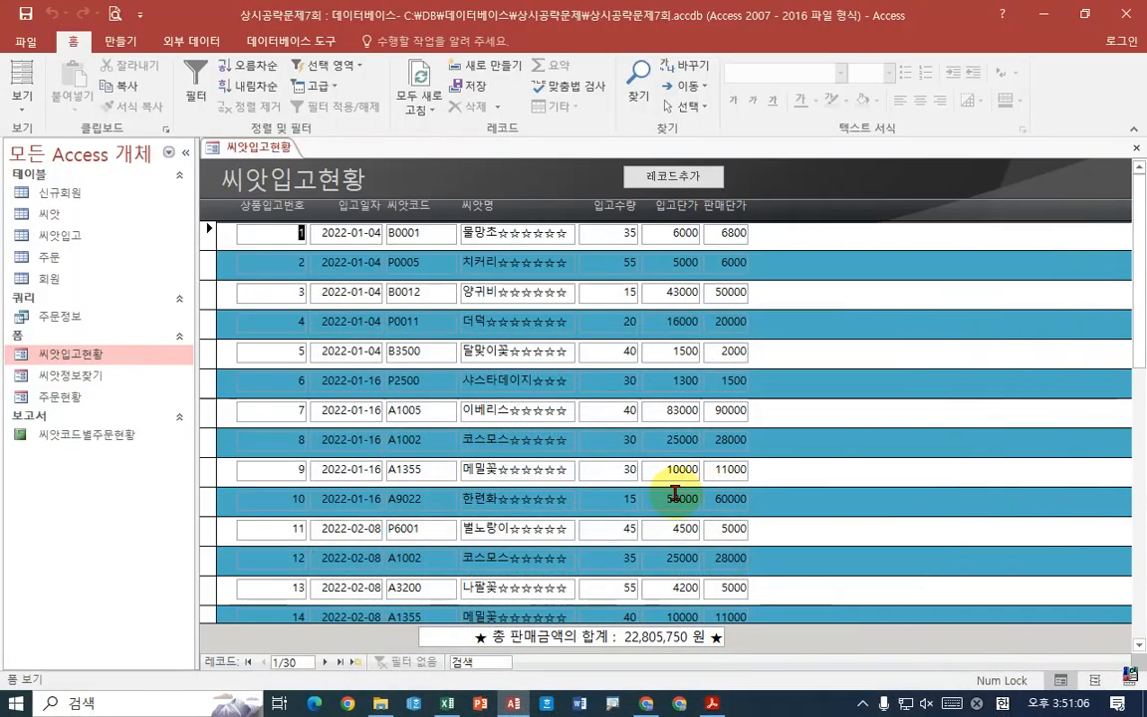
# In design view, remove the space before 원 in the txt총판매금액 format and narrow the property sheet
pyautogui.rightClick(256, 147)
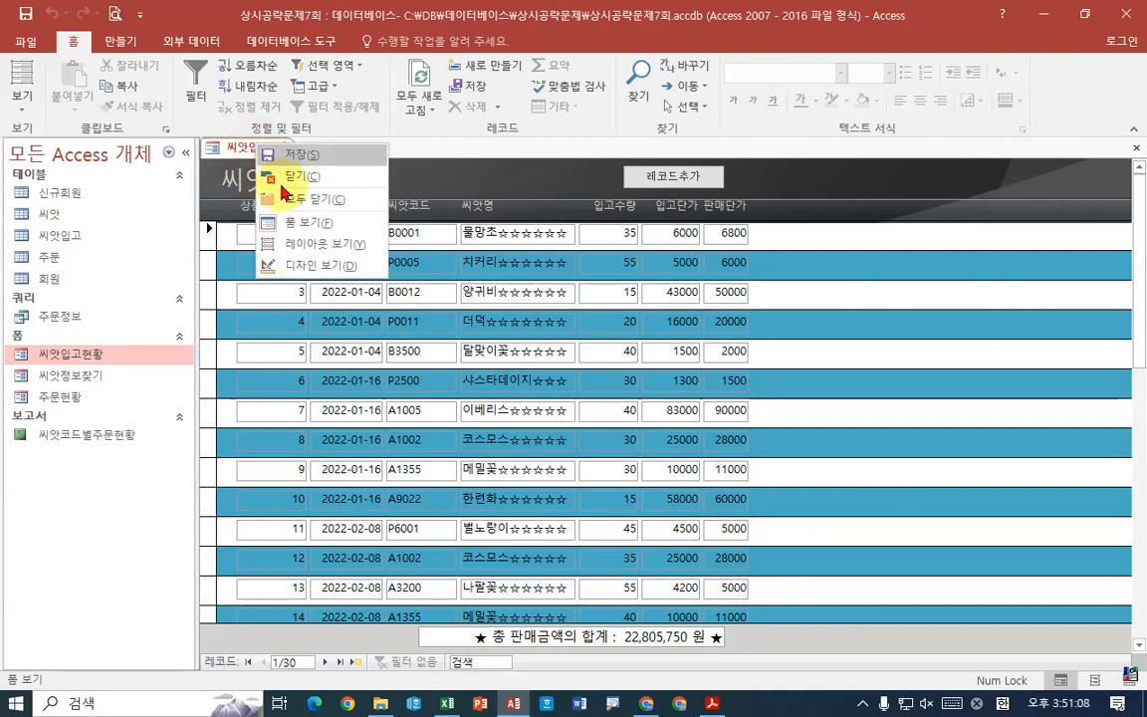
pyautogui.click(304, 265)
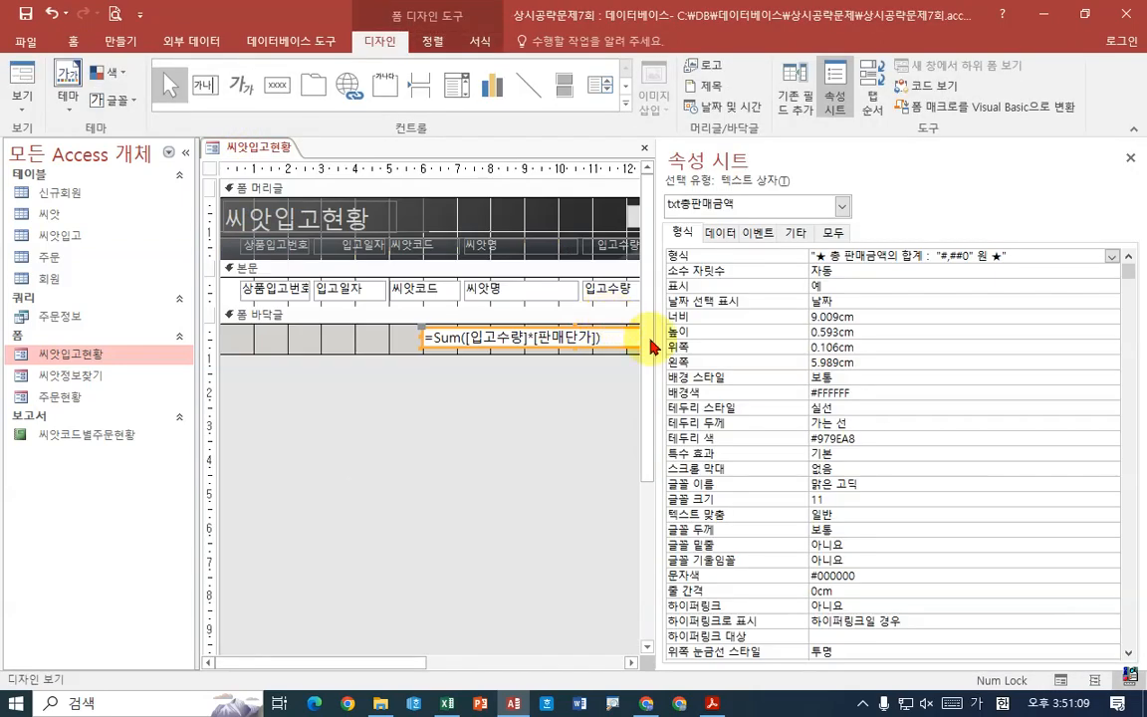
pyautogui.click(977, 256)
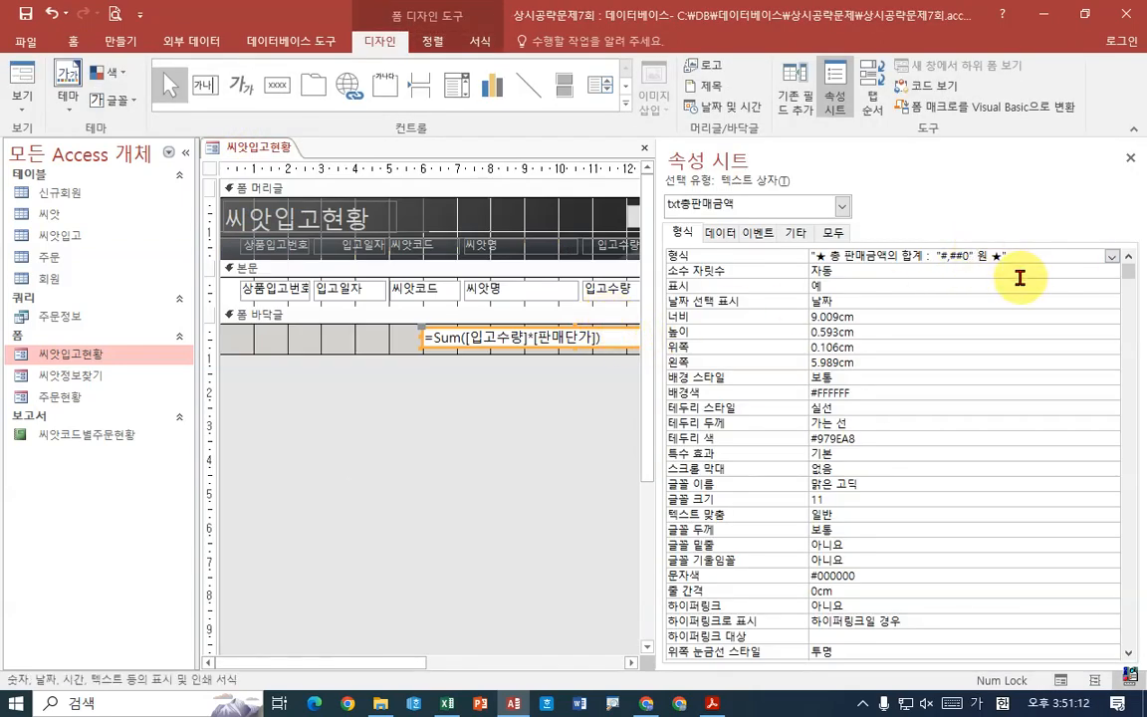
pyautogui.press('Delete')
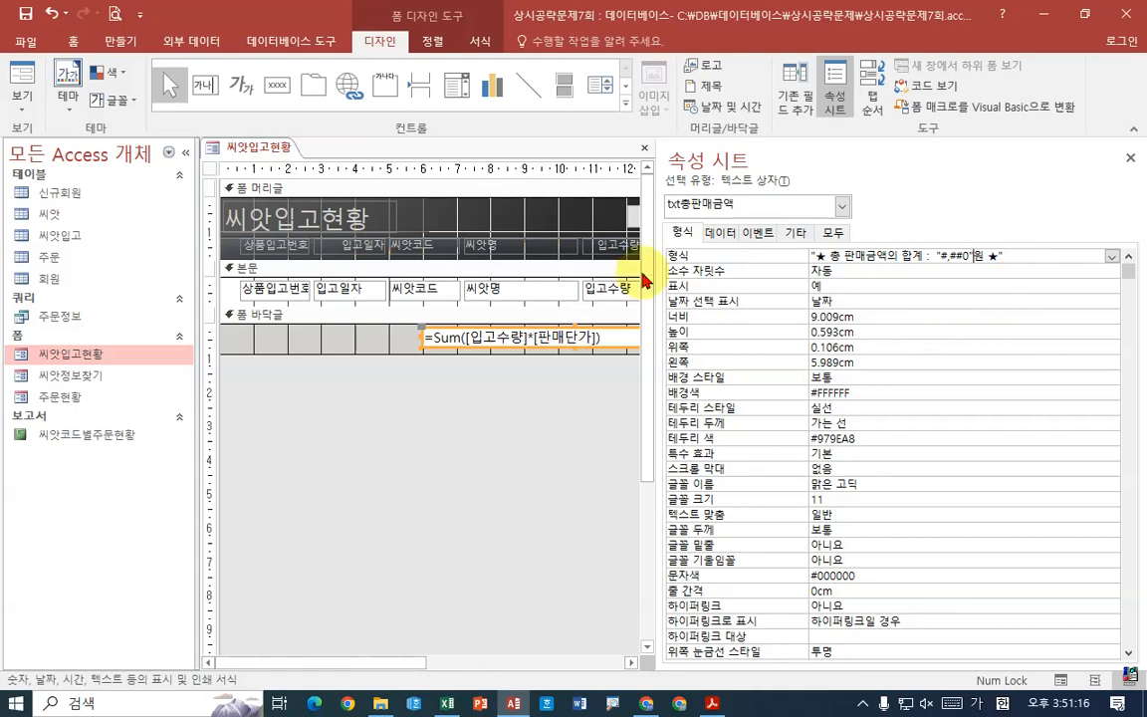
pyautogui.moveTo(655, 275); pyautogui.dragTo(781, 264)
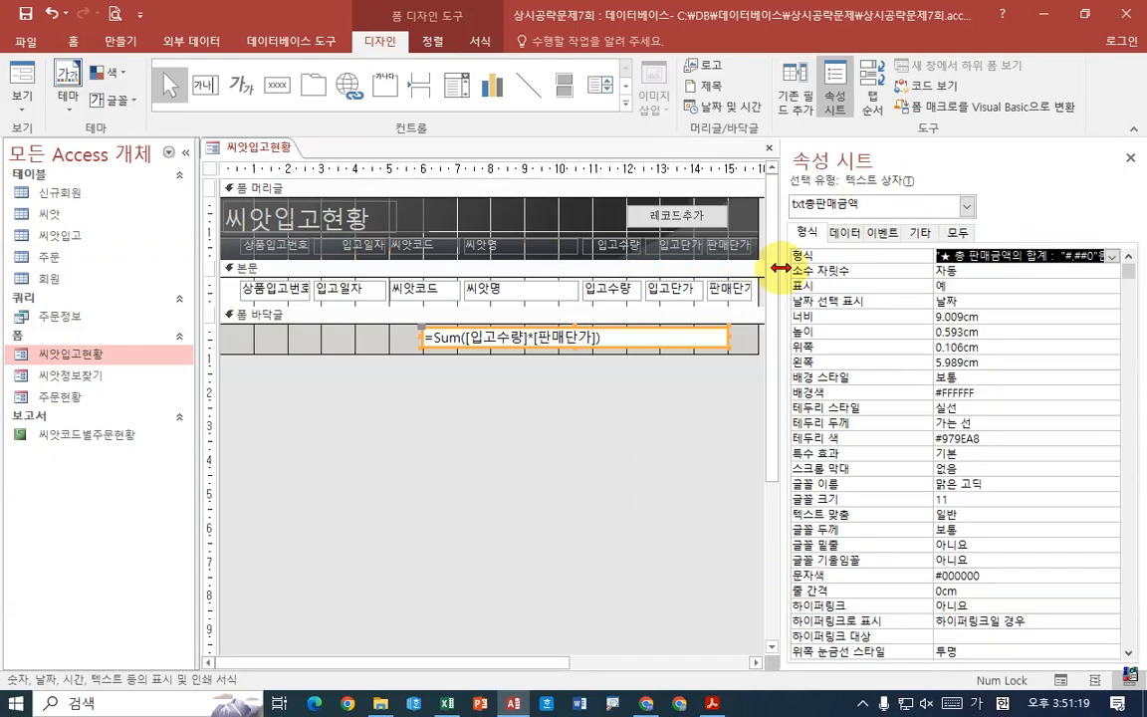
# Show the form in form view again and check the spacing around 원 in the footer total
pyautogui.rightClick(235, 147)
pyautogui.click(209, 221)
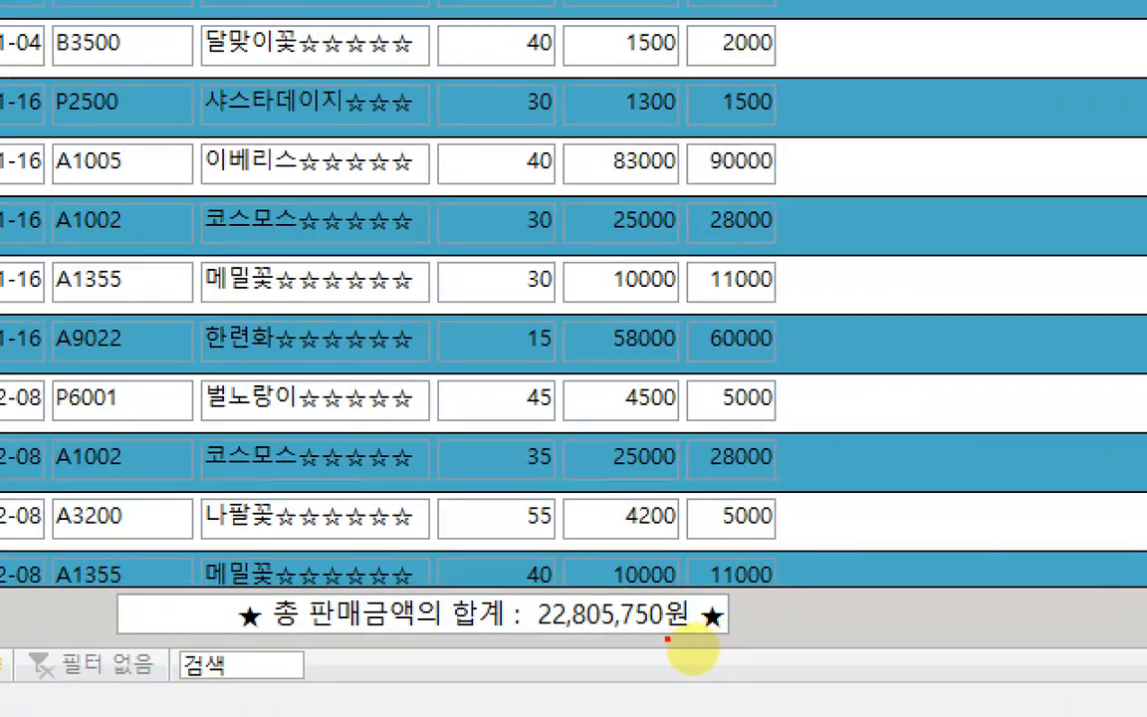
pyautogui.moveTo(685, 647); pyautogui.dragTo(727, 654)
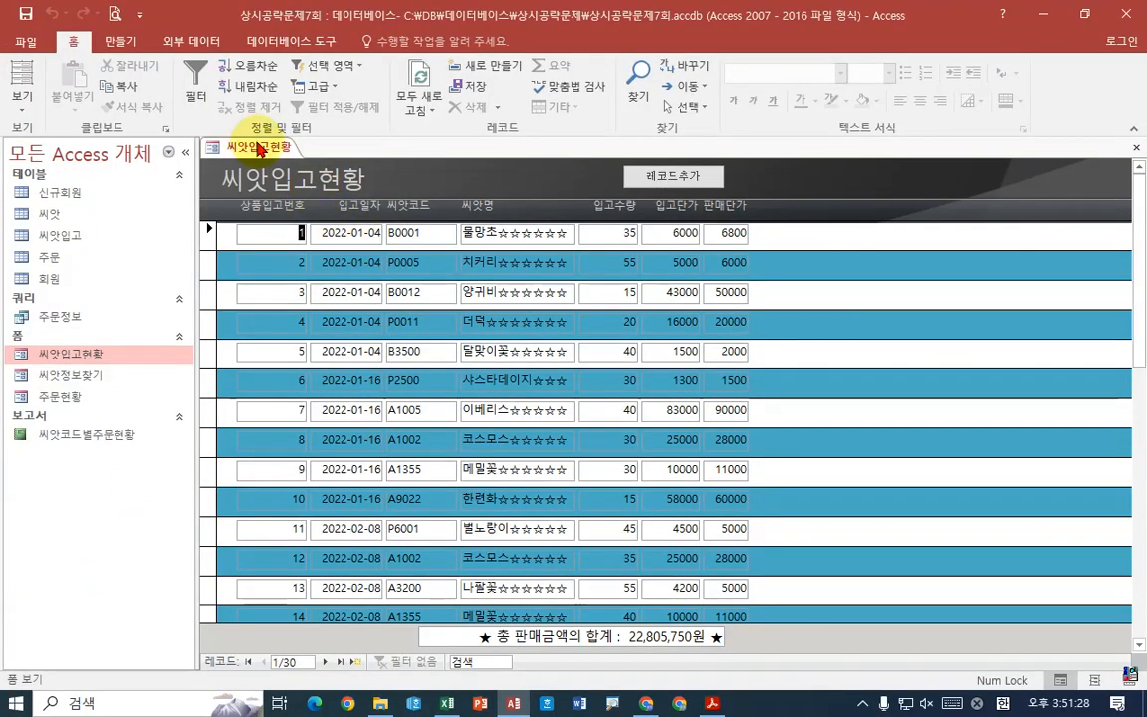
# Return the form to design view and review instructions ④ and ⑤ in the PDF
pyautogui.rightClick(264, 150)
pyautogui.click(312, 269)
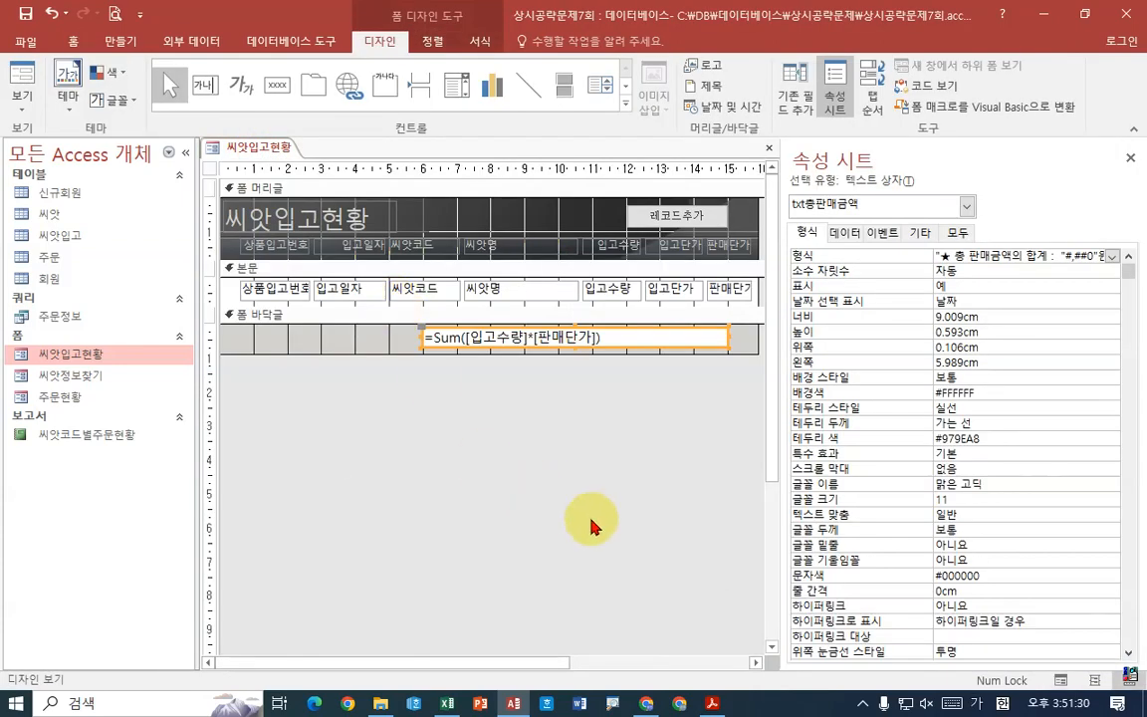
pyautogui.hotkey('alt', 'Tab')
pyautogui.scroll(5, 438, 298)
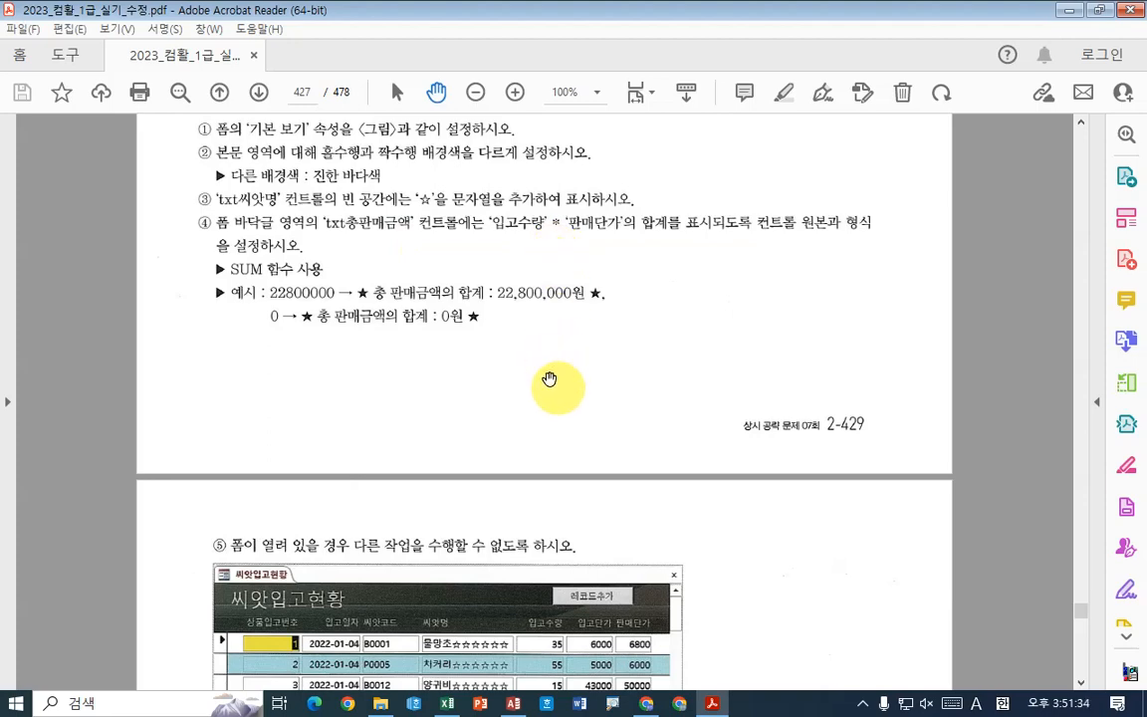
# Read instruction ⑤ in the PDF, then in Access set the 씨앗입고현황 form's 모달 property to 예
pyautogui.scroll(-2, 558, 428)
pyautogui.scroll(-3, 562, 443)
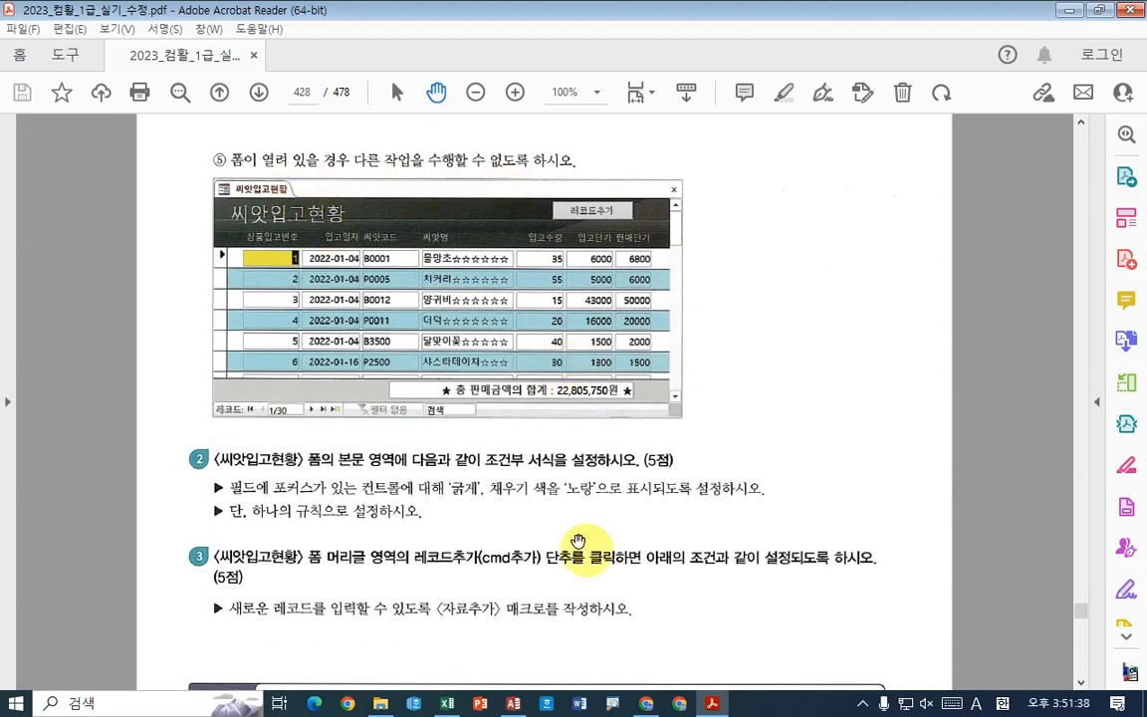
pyautogui.click(711, 704)
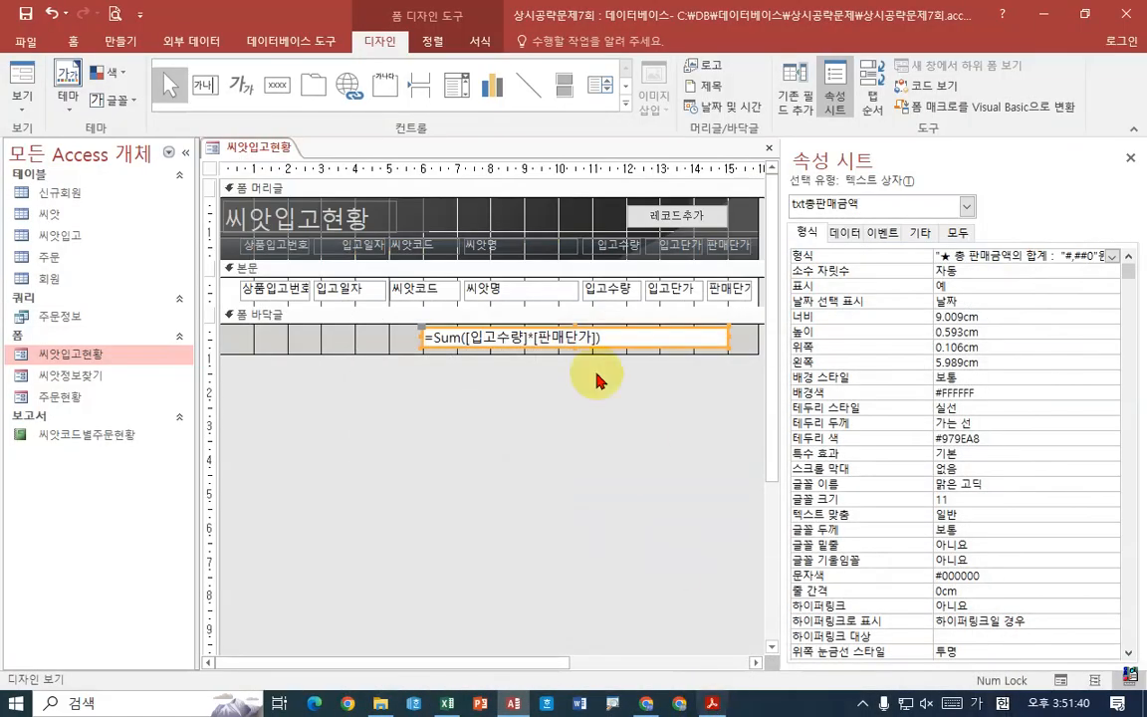
pyautogui.click(213, 171)
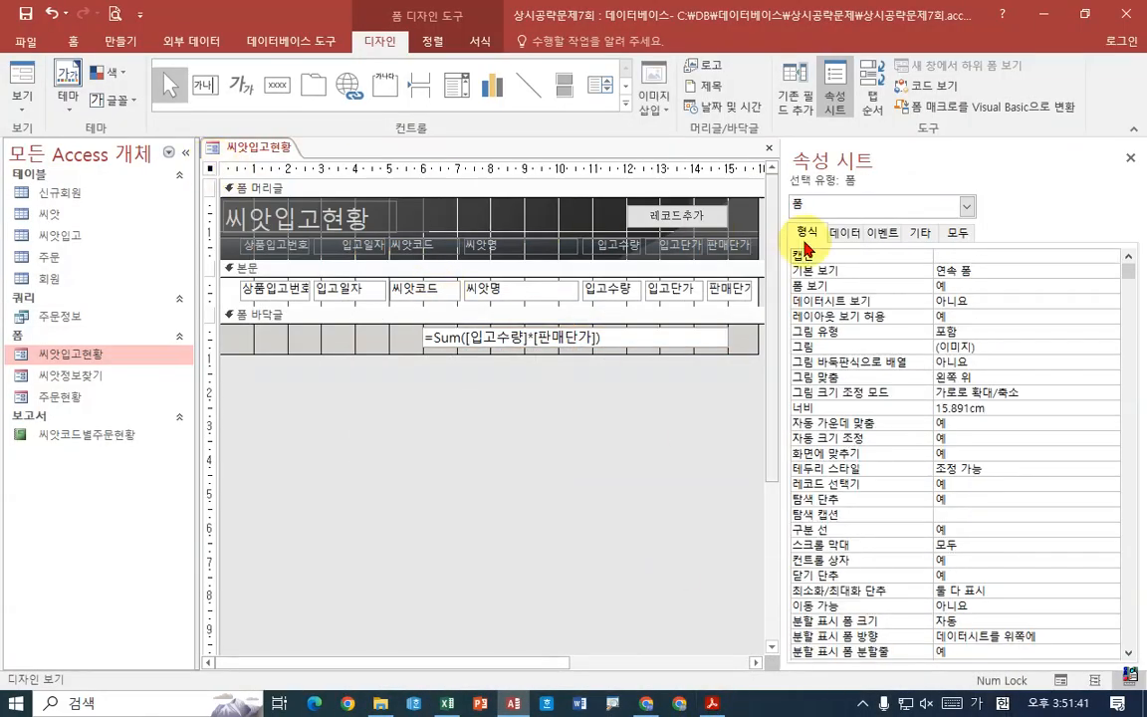
pyautogui.click(922, 232)
pyautogui.click(956, 270)
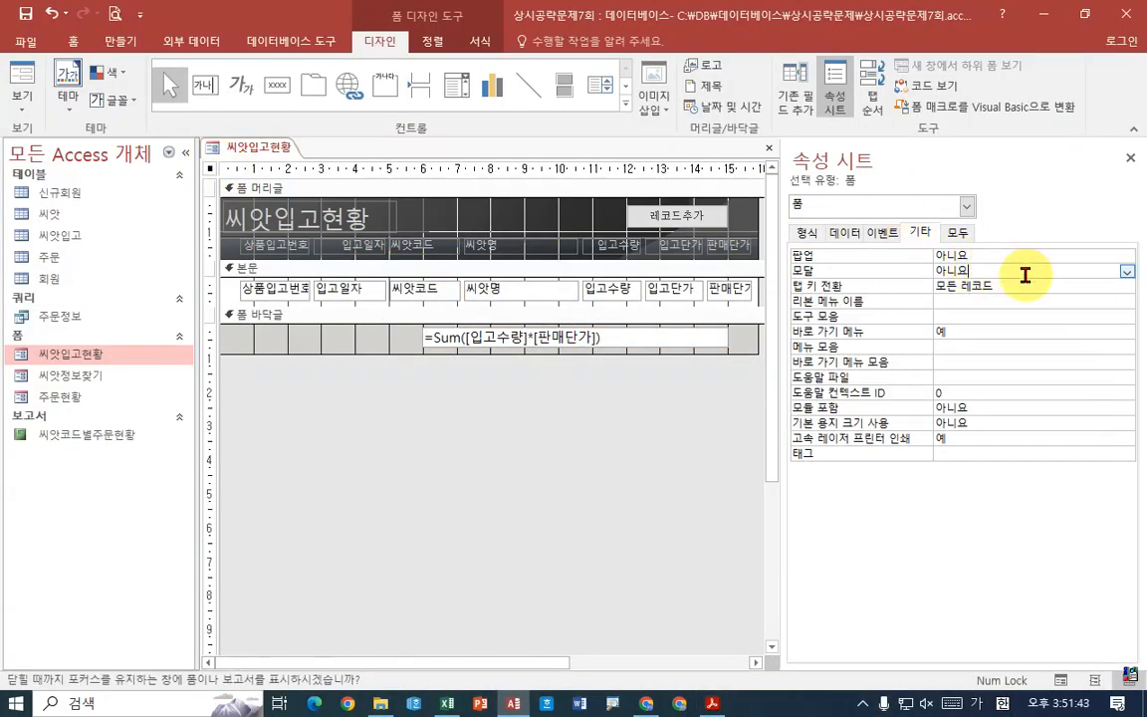
pyautogui.click(1127, 270)
pyautogui.click(986, 285)
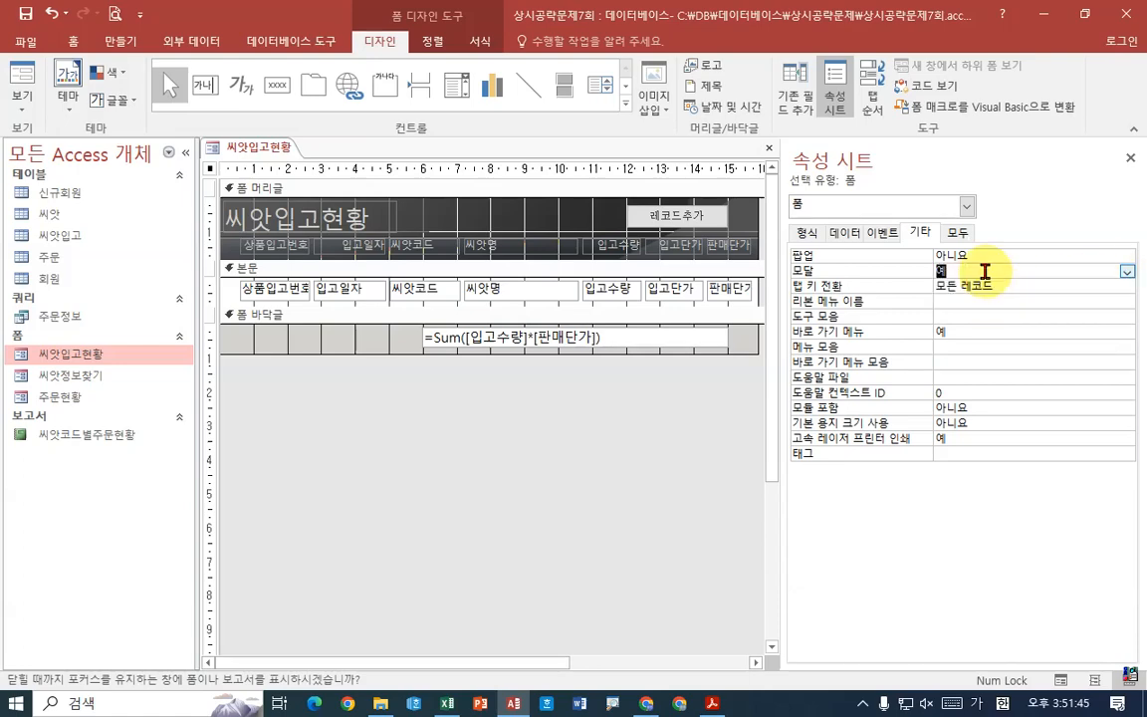
# Save the 씨앗입고현황 form, check it in form view and close it
pyautogui.rightClick(283, 147)
pyautogui.click(310, 159)
pyautogui.rightClick(244, 147)
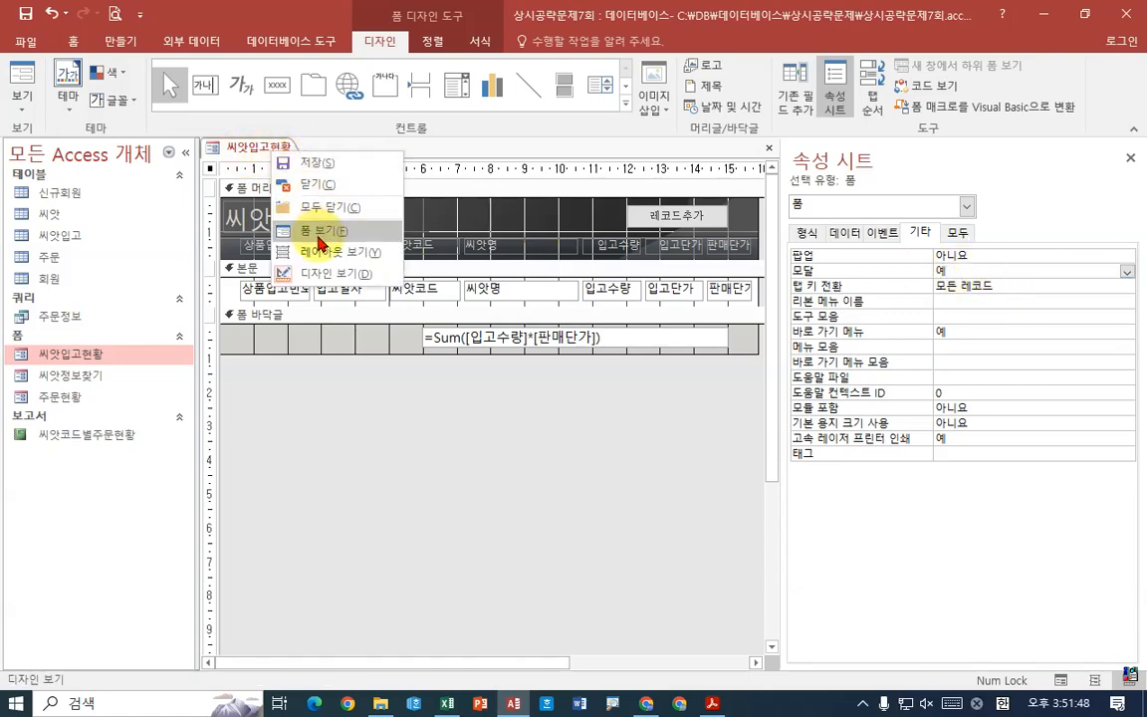
pyautogui.click(298, 230)
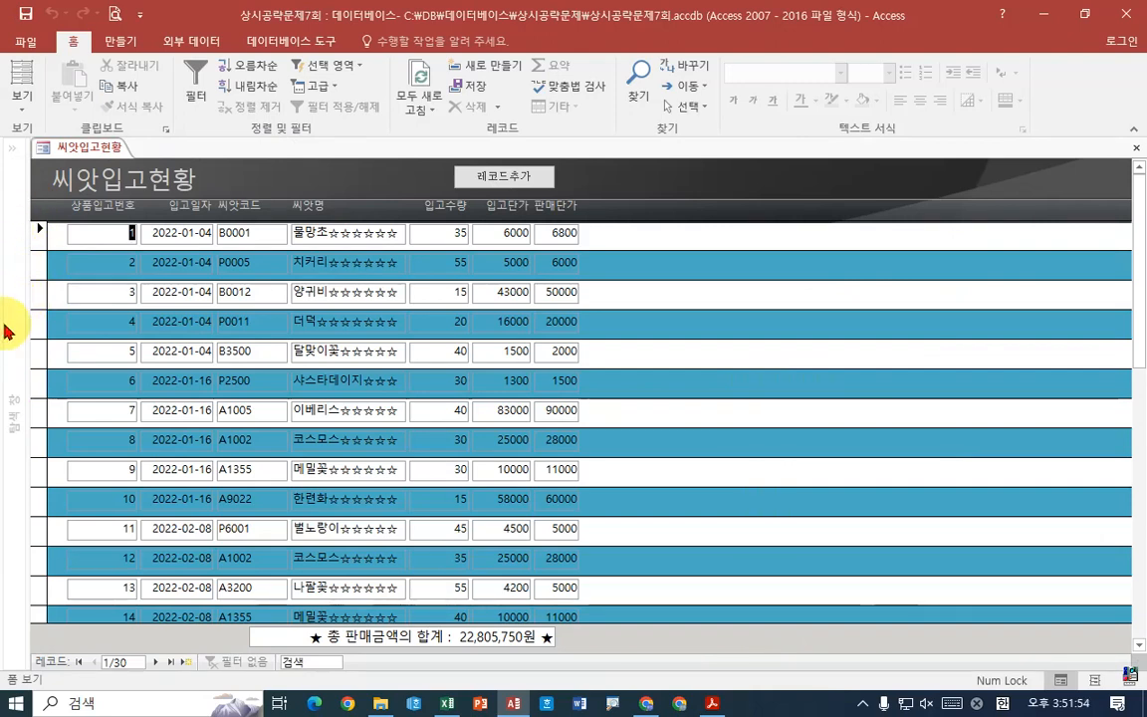
pyautogui.rightClick(100, 147)
pyautogui.click(141, 179)
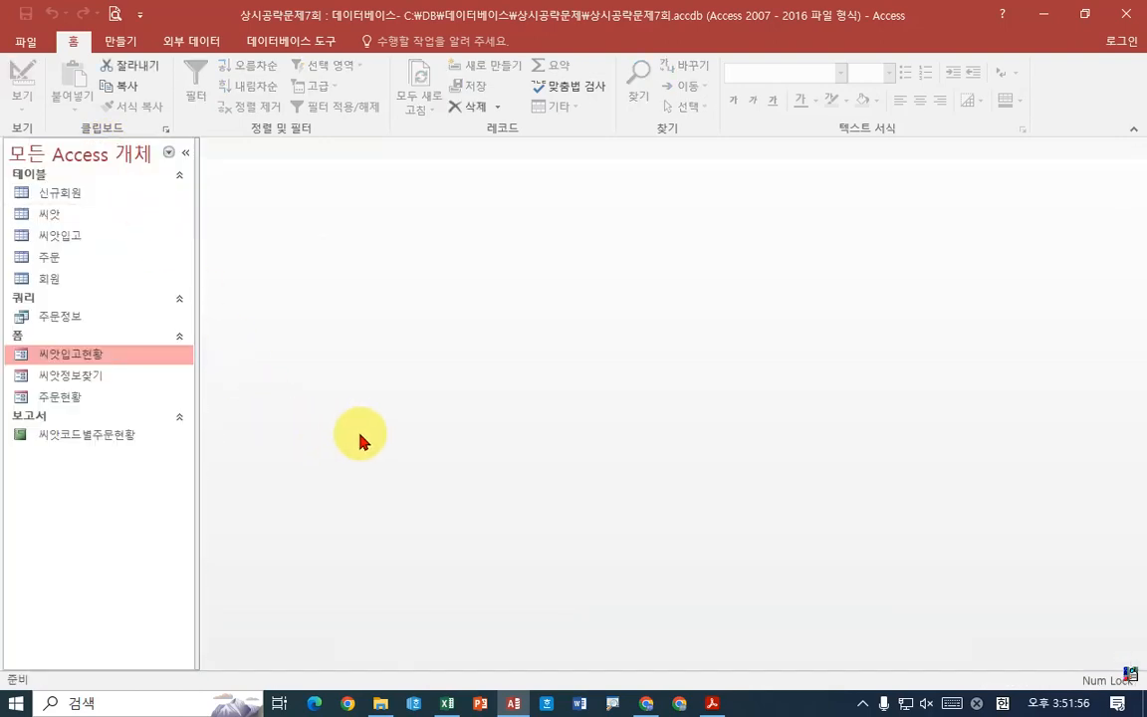
# Review the conditional formatting task in the PDF, then open the 씨앗입고현황 form in design view in Access
pyautogui.click(712, 703)
pyautogui.scroll(-5, 591, 492)
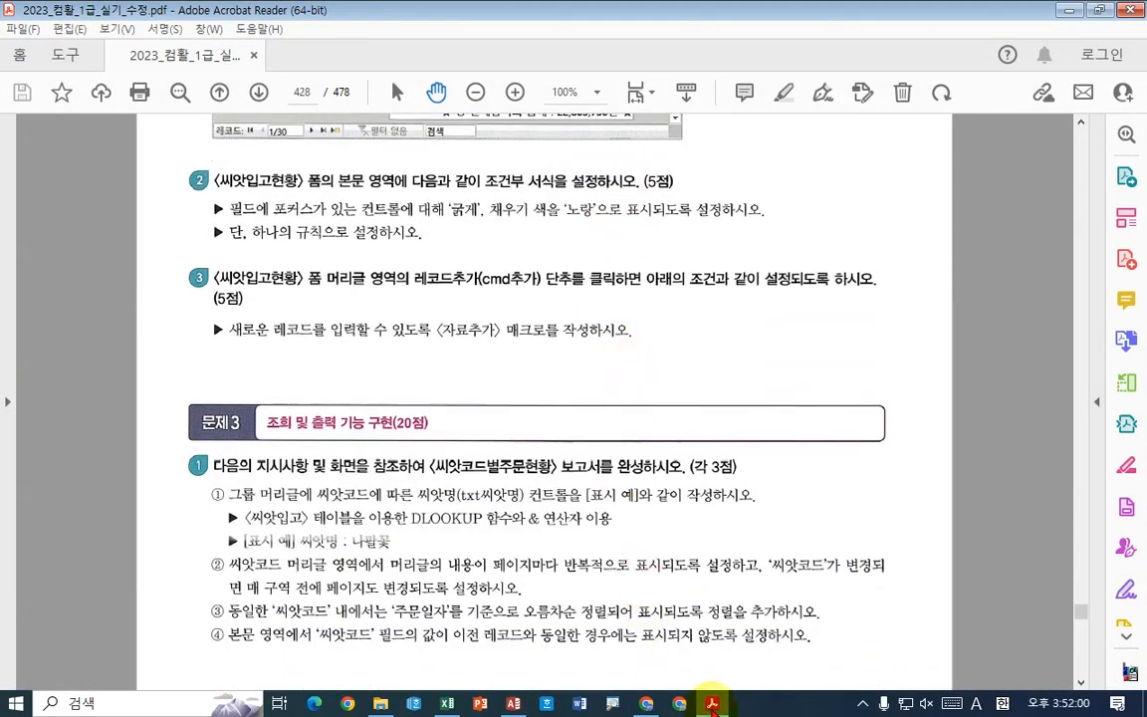
pyautogui.click(513, 703)
pyautogui.rightClick(85, 359)
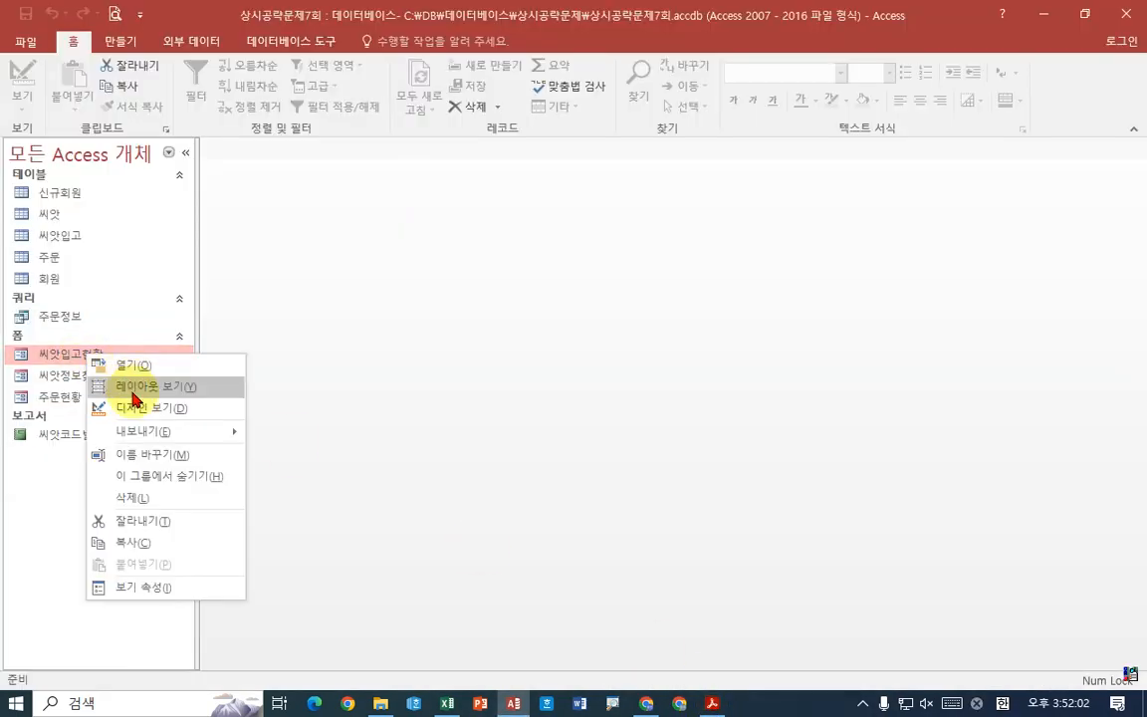
pyautogui.click(97, 404)
# Select all the controls in the 본문 section and start a new conditional formatting rule with the condition 필드에 포커스가 있음
pyautogui.click(210, 289)
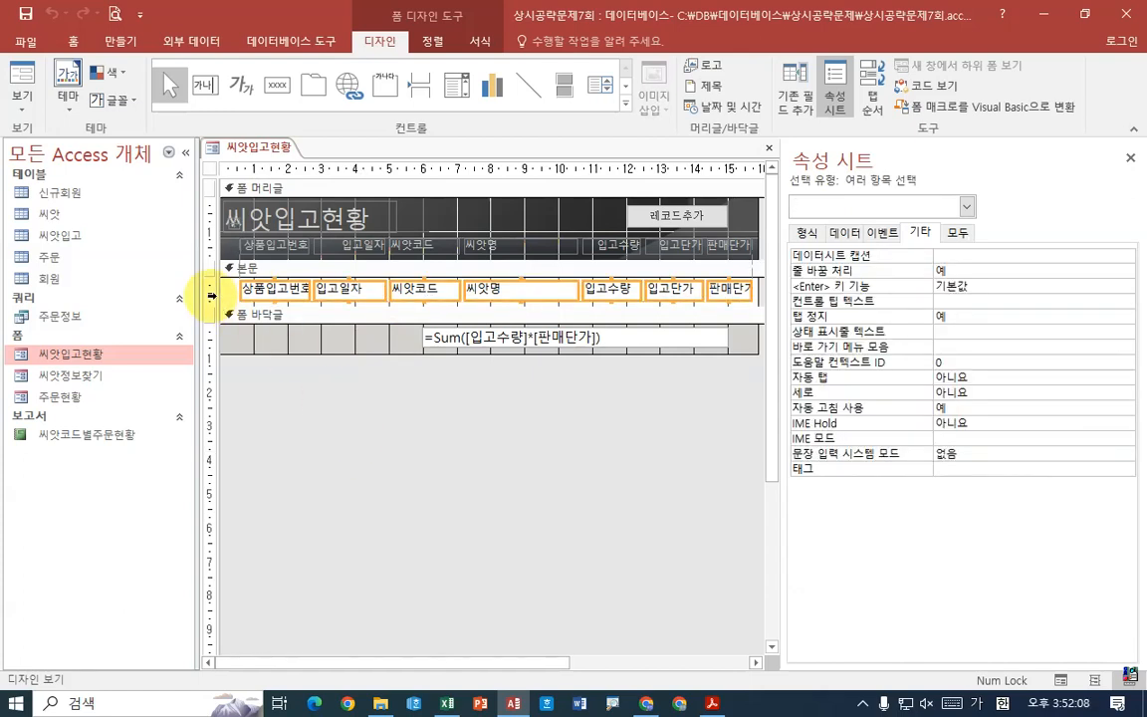
pyautogui.click(480, 41)
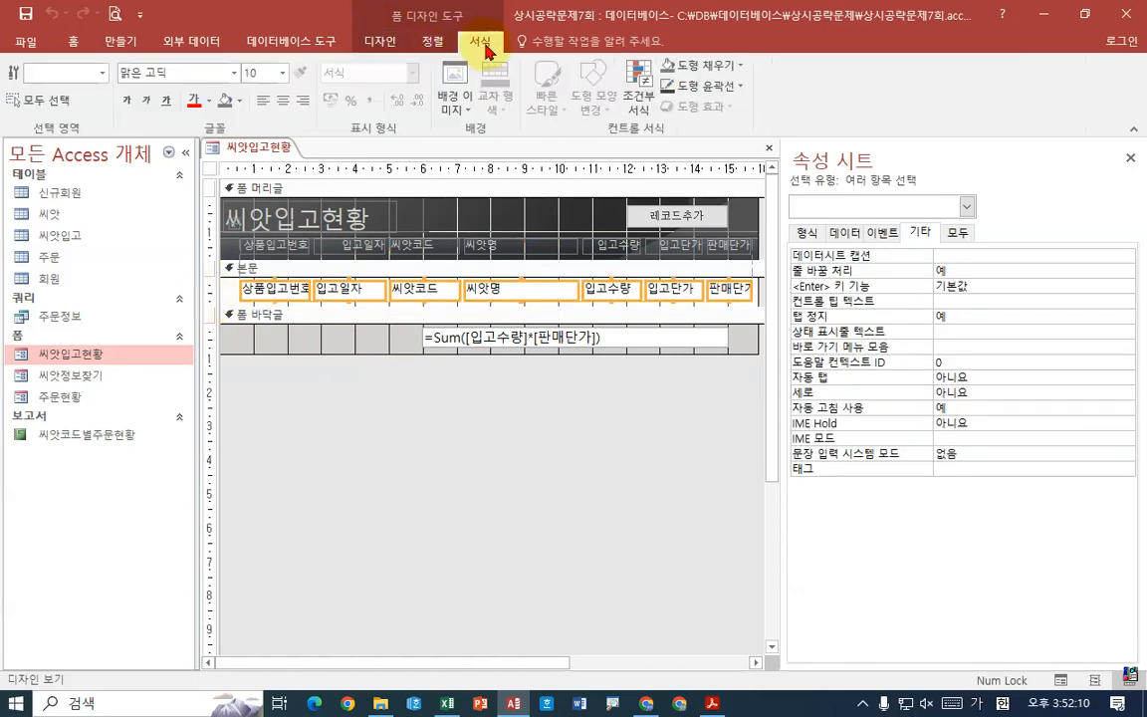
pyautogui.click(638, 94)
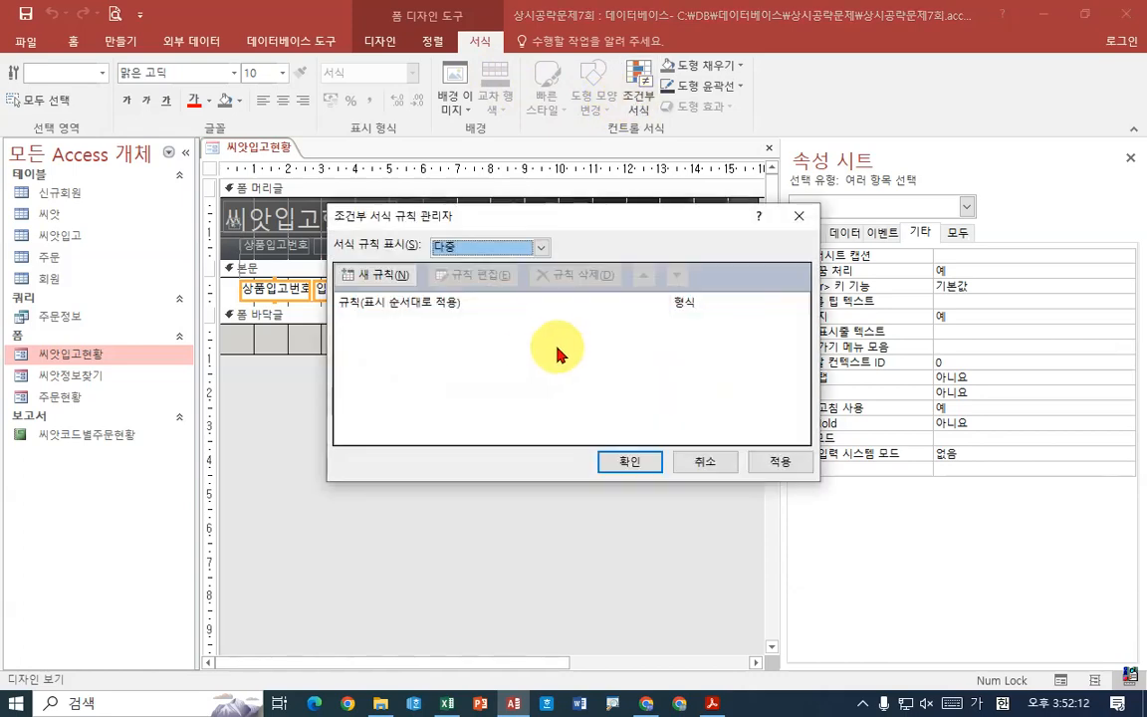
pyautogui.click(713, 703)
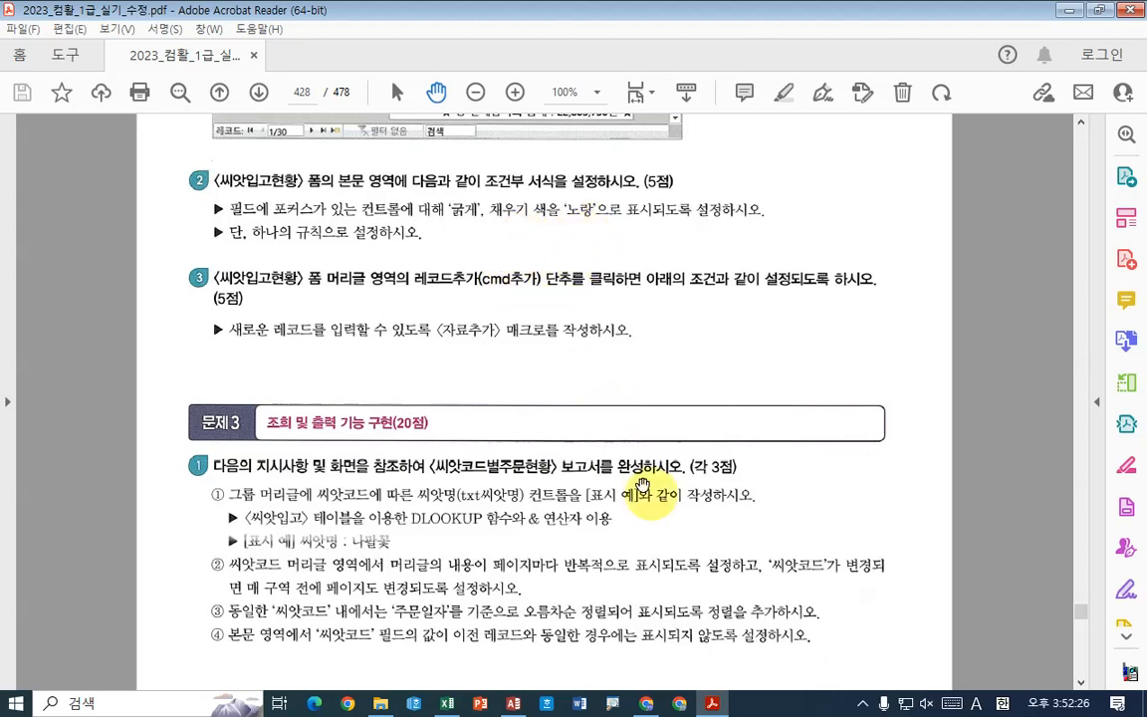
pyautogui.click(712, 703)
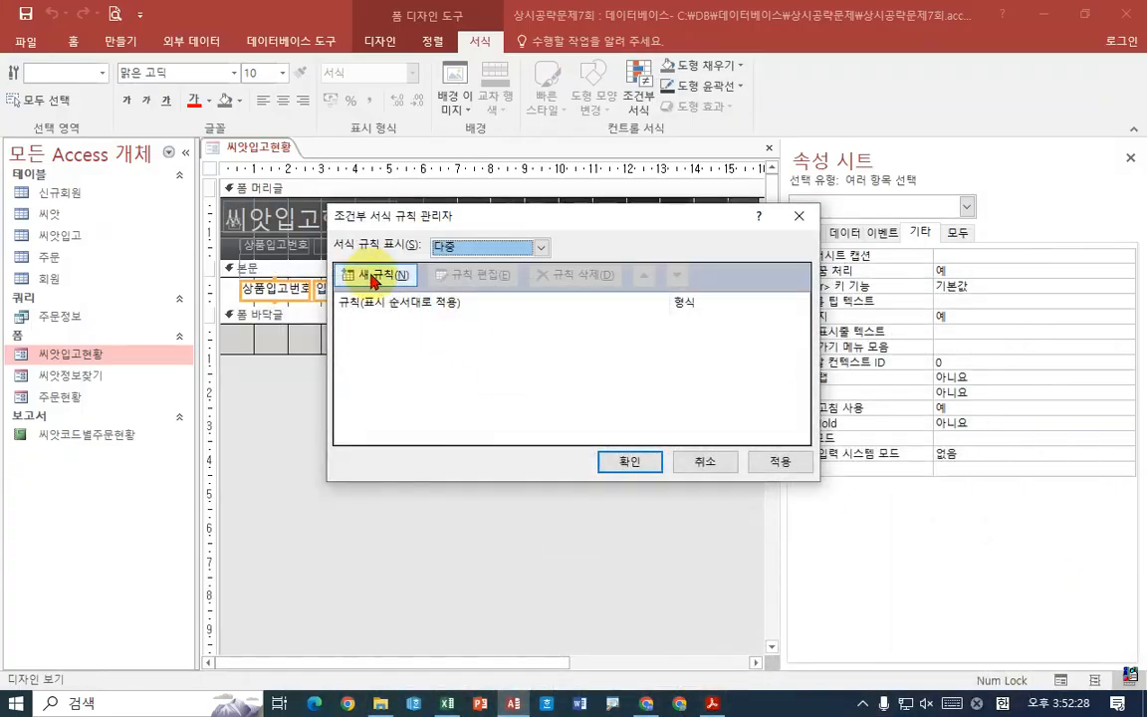
pyautogui.click(363, 275)
pyautogui.click(406, 343)
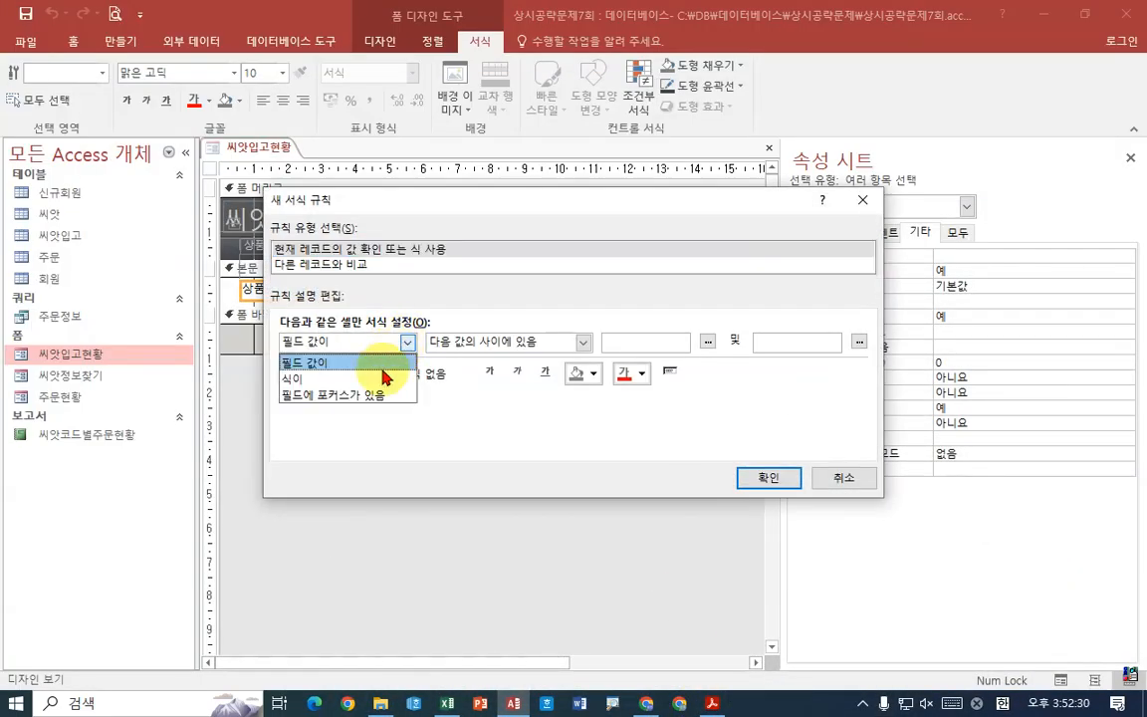
pyautogui.click(320, 402)
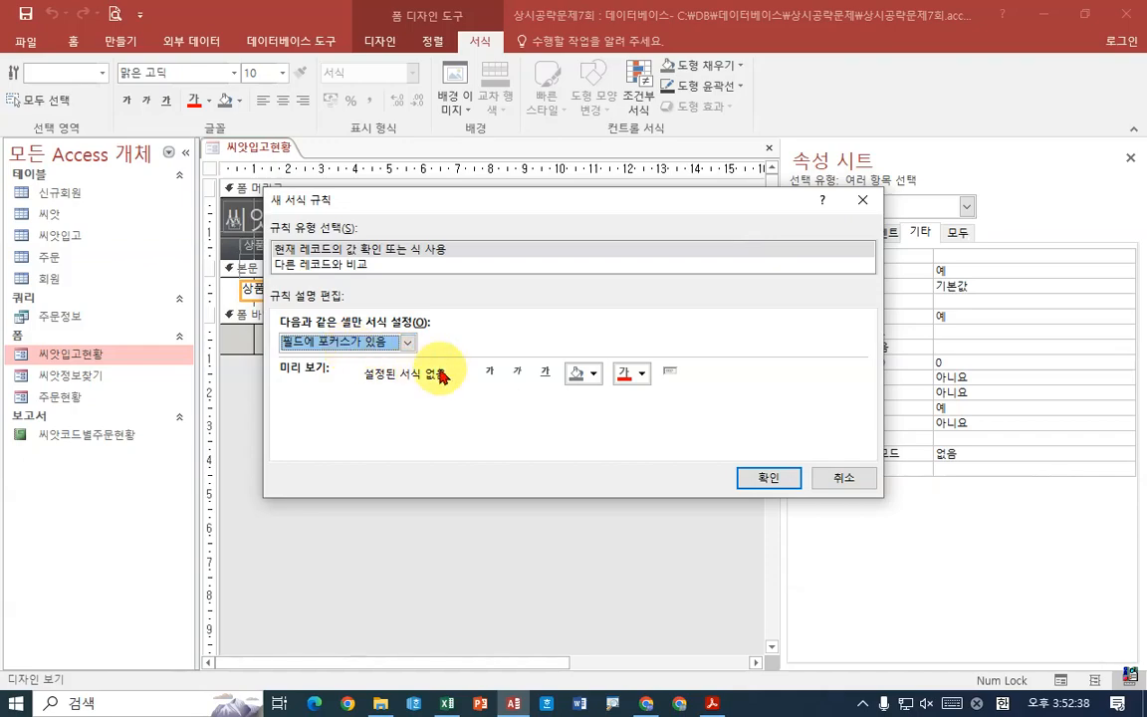
# Following the PDF, give the focus rule bold text and a yellow fill, and apply it to the 본문 controls
pyautogui.click(712, 703)
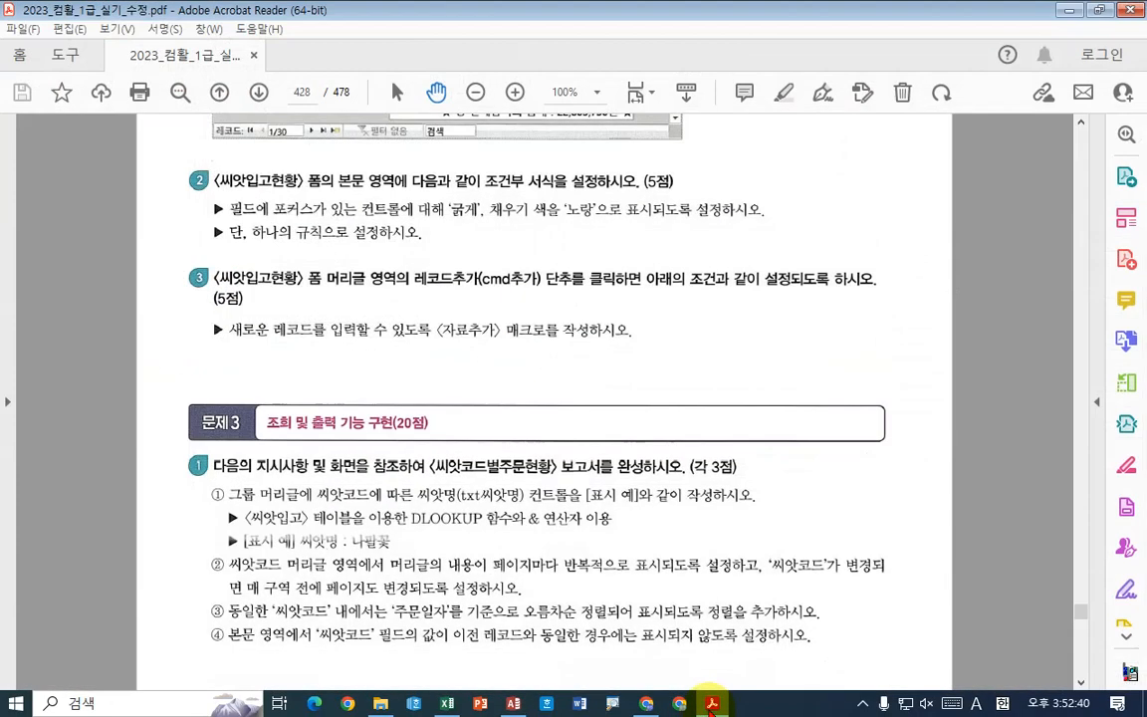
pyautogui.click(712, 703)
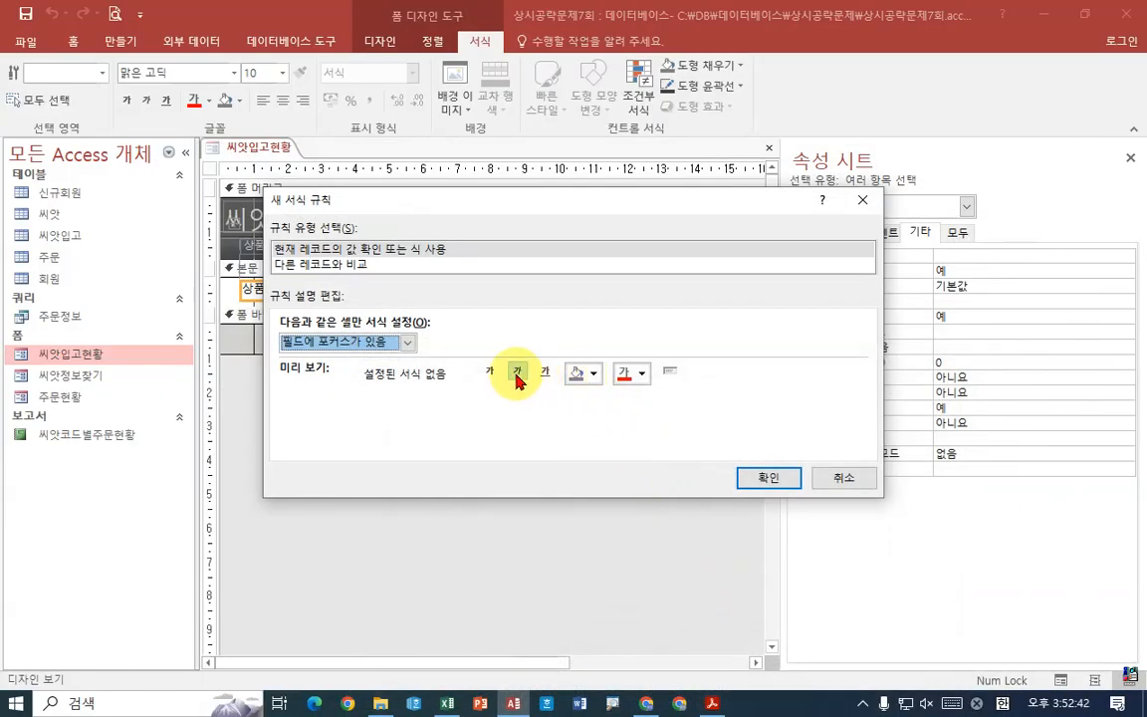
pyautogui.click(491, 372)
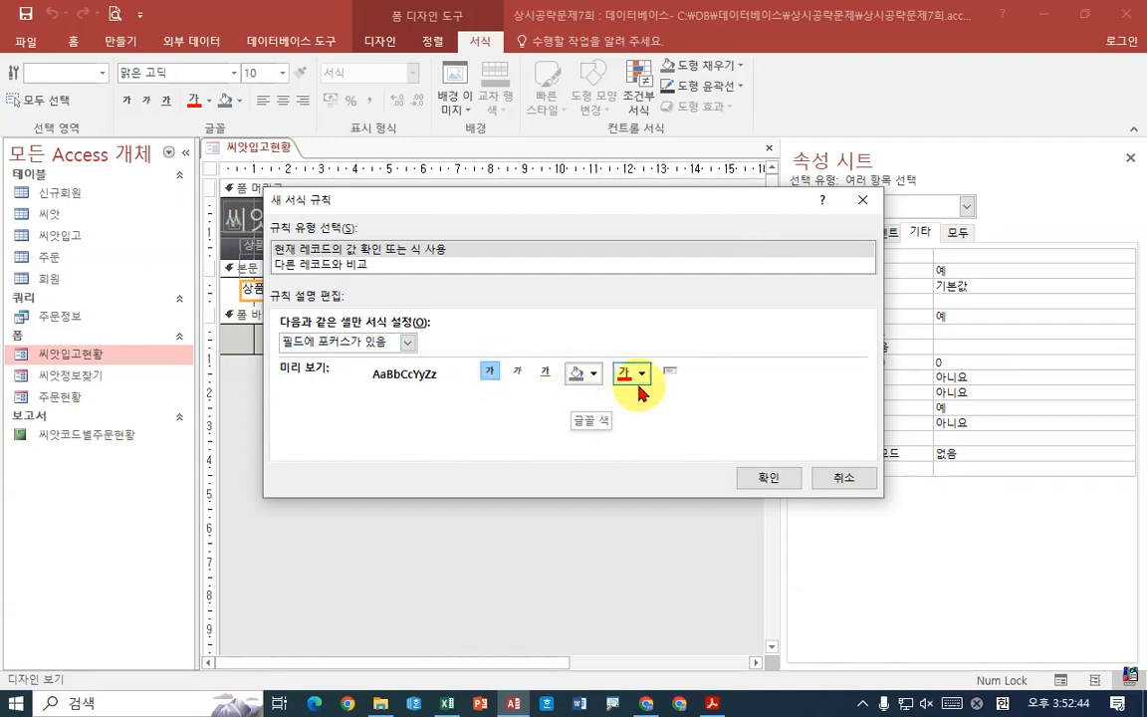
pyautogui.click(712, 703)
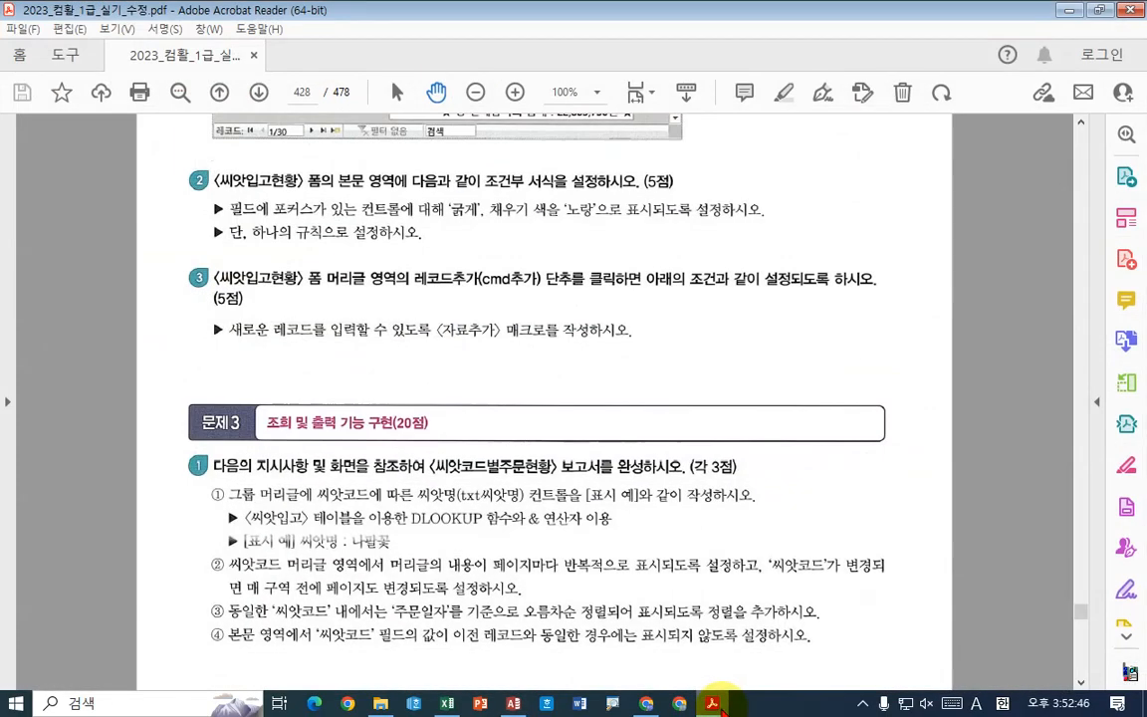
pyautogui.click(712, 703)
pyautogui.click(593, 373)
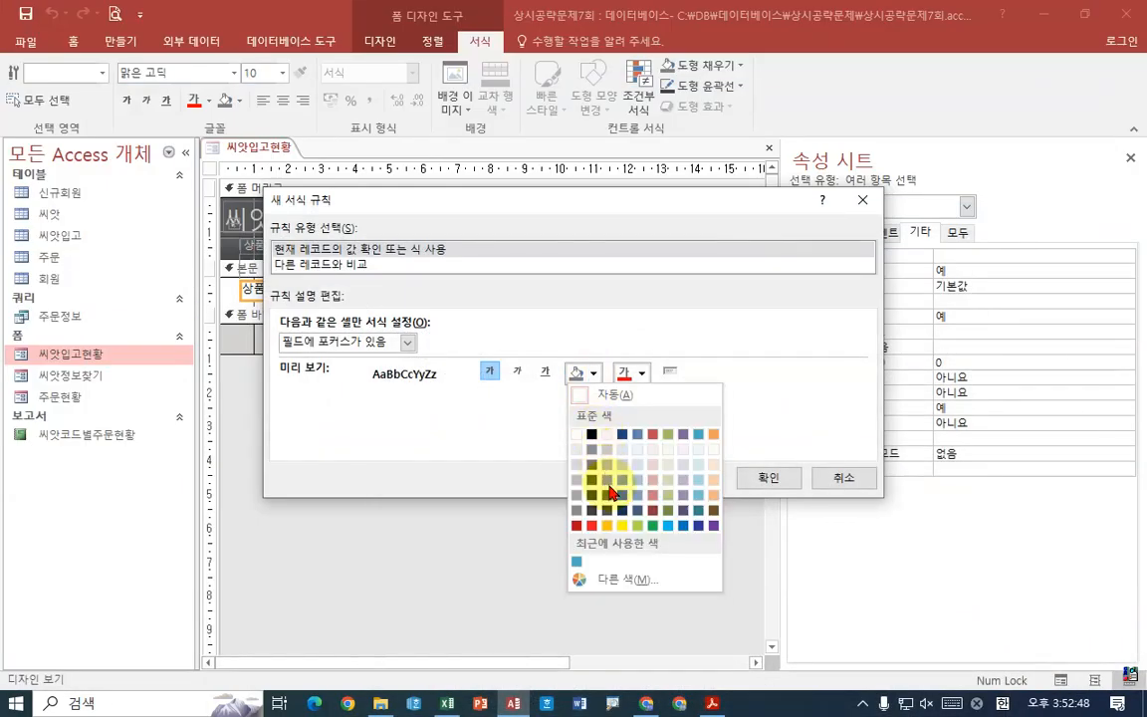
pyautogui.click(621, 525)
pyautogui.click(763, 477)
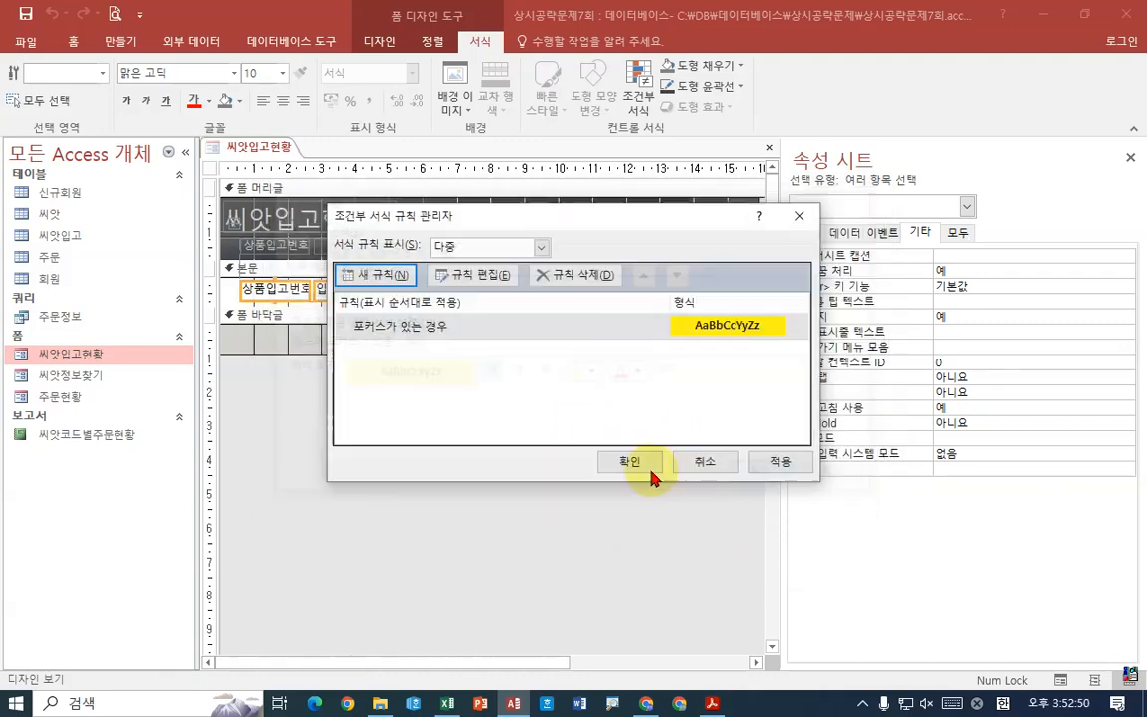
pyautogui.click(638, 463)
# Show the form in form view and put the focus on the third record's 씨앗코드 field to check the conditional formatting
pyautogui.rightClick(261, 149)
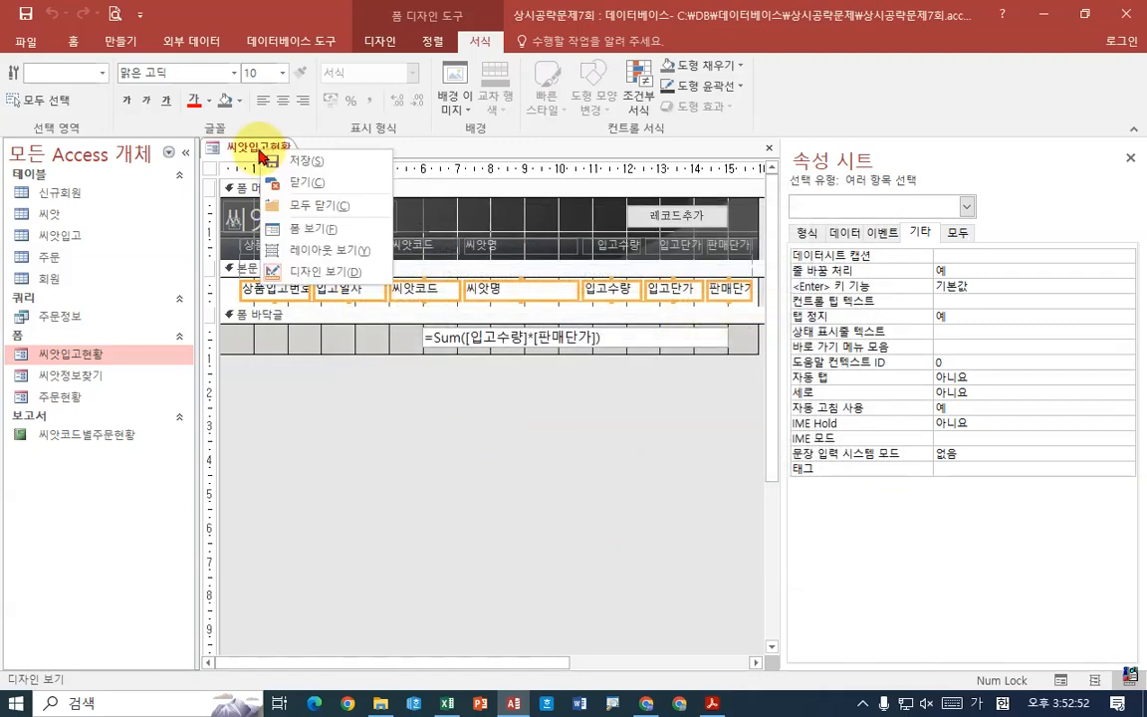
pyautogui.click(289, 228)
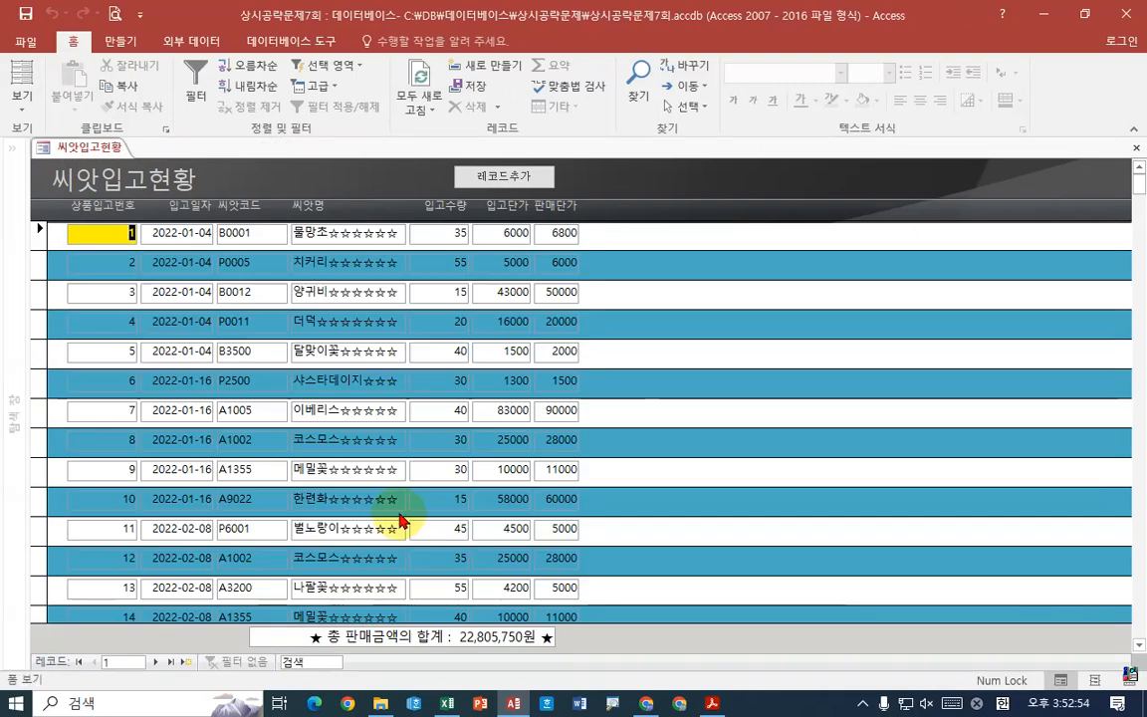
pyautogui.click(243, 293)
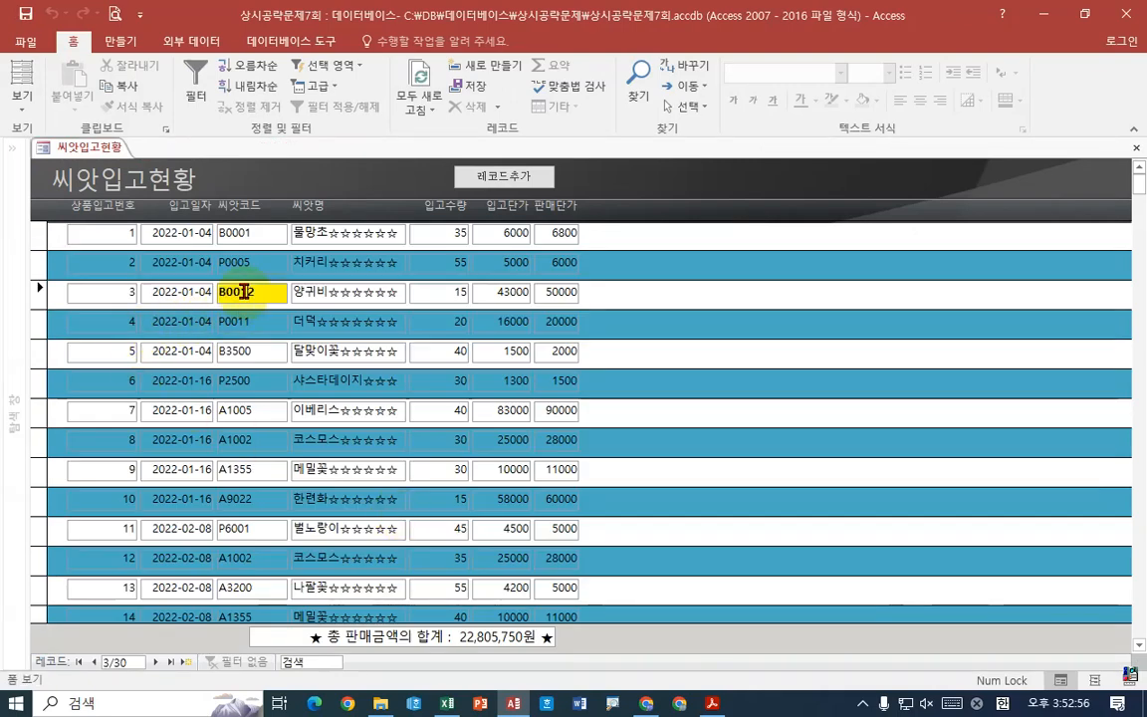
# Check the focus formatting on several fields of the 씨앗입고현황 form, and return the form to Design view
pyautogui.click(371, 351)
pyautogui.click(434, 350)
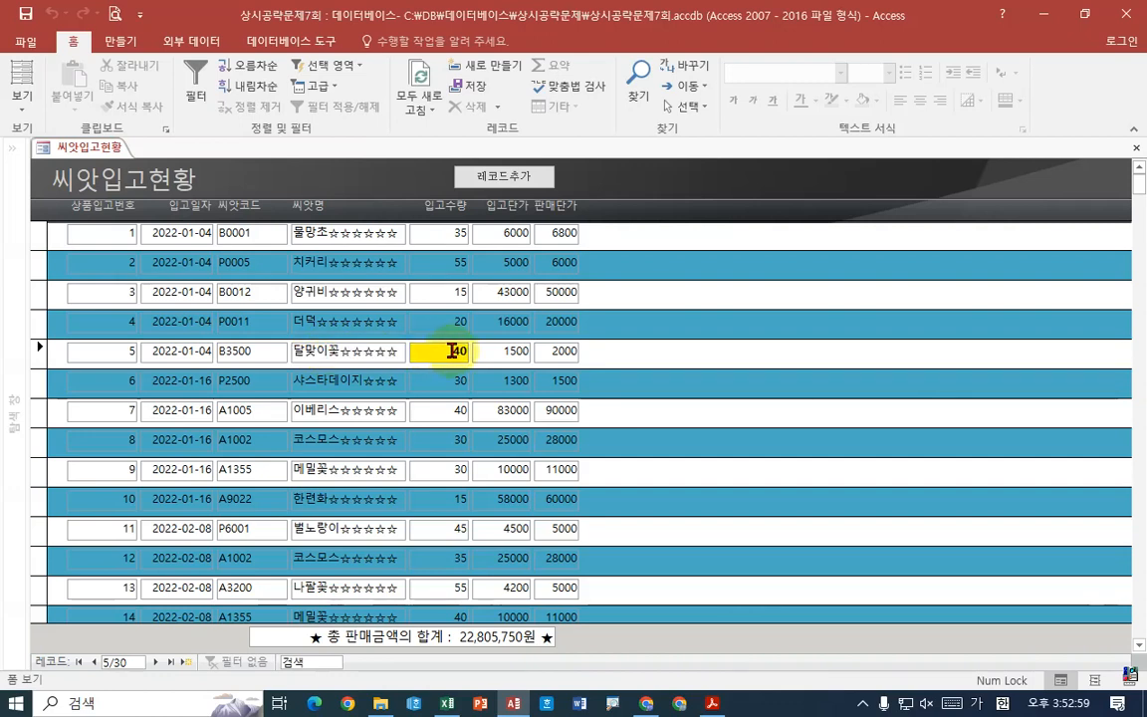
pyautogui.click(556, 352)
pyautogui.click(483, 294)
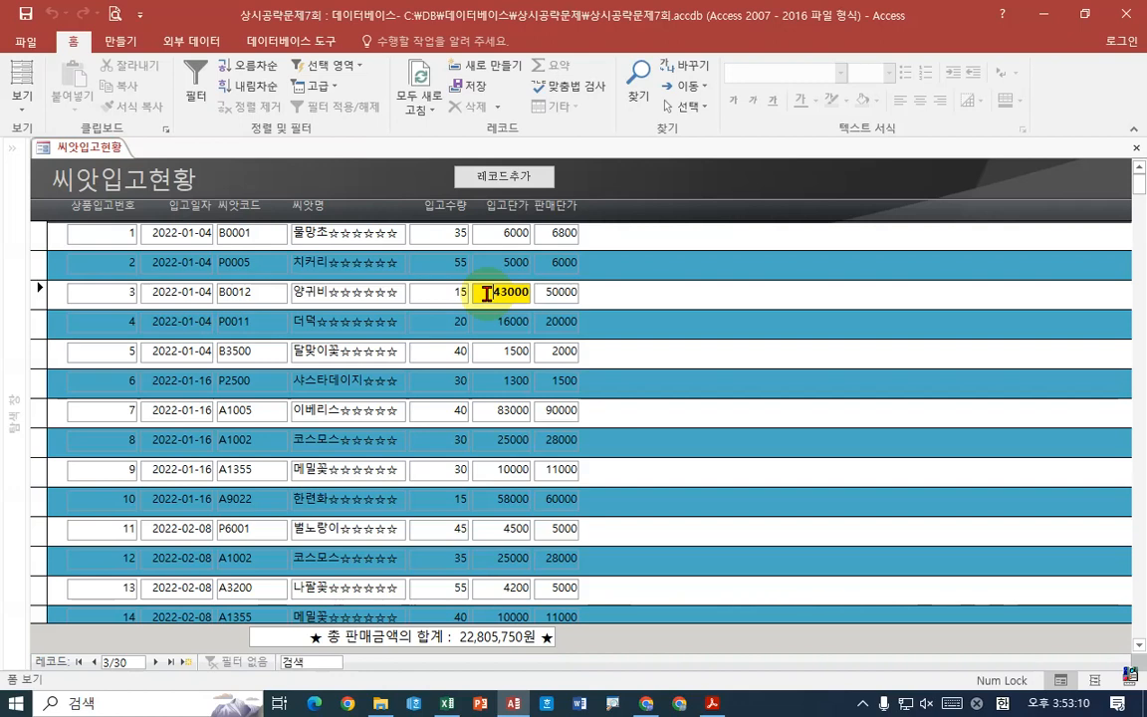
pyautogui.click(439, 351)
pyautogui.rightClick(92, 147)
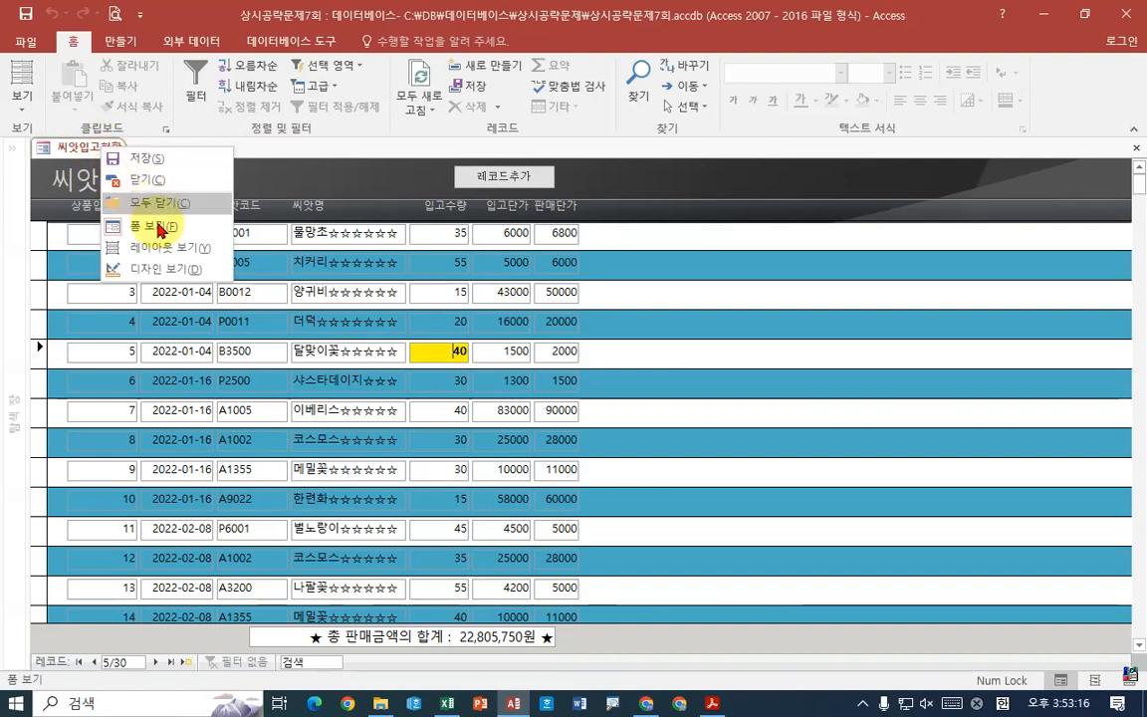
pyautogui.click(174, 264)
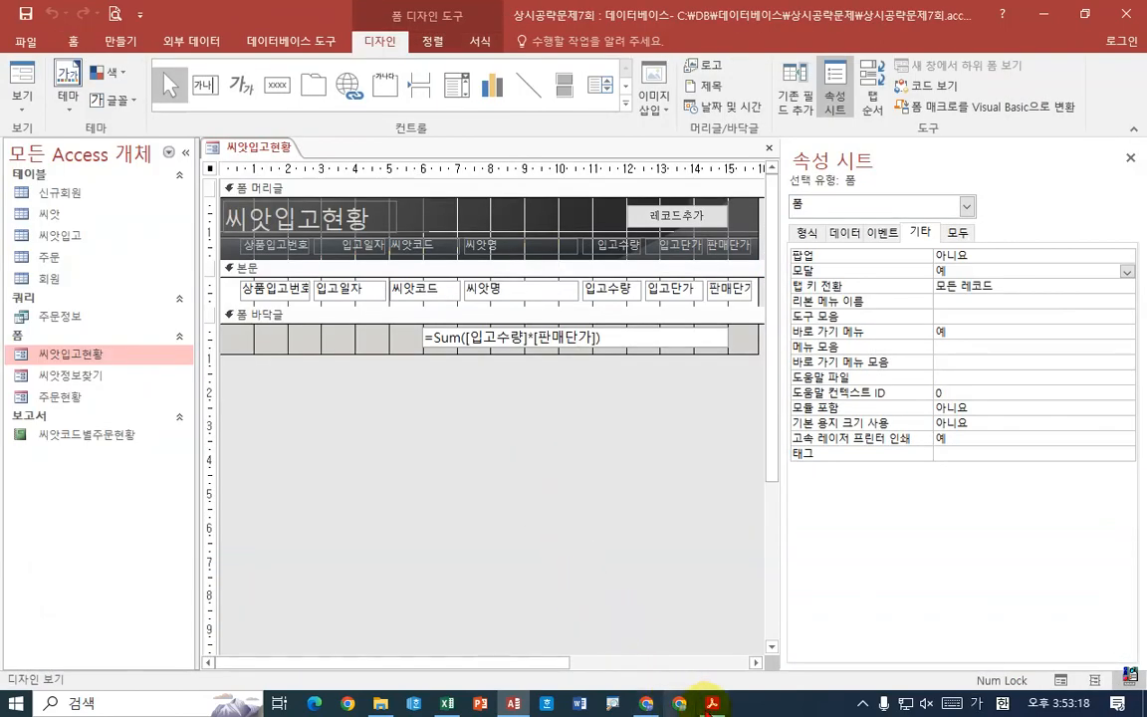
# Read the task for the 레코드추가 (cmd추가) command button in the exam PDF in Acrobat Reader
pyautogui.click(712, 703)
pyautogui.scroll(-1, 468, 349)
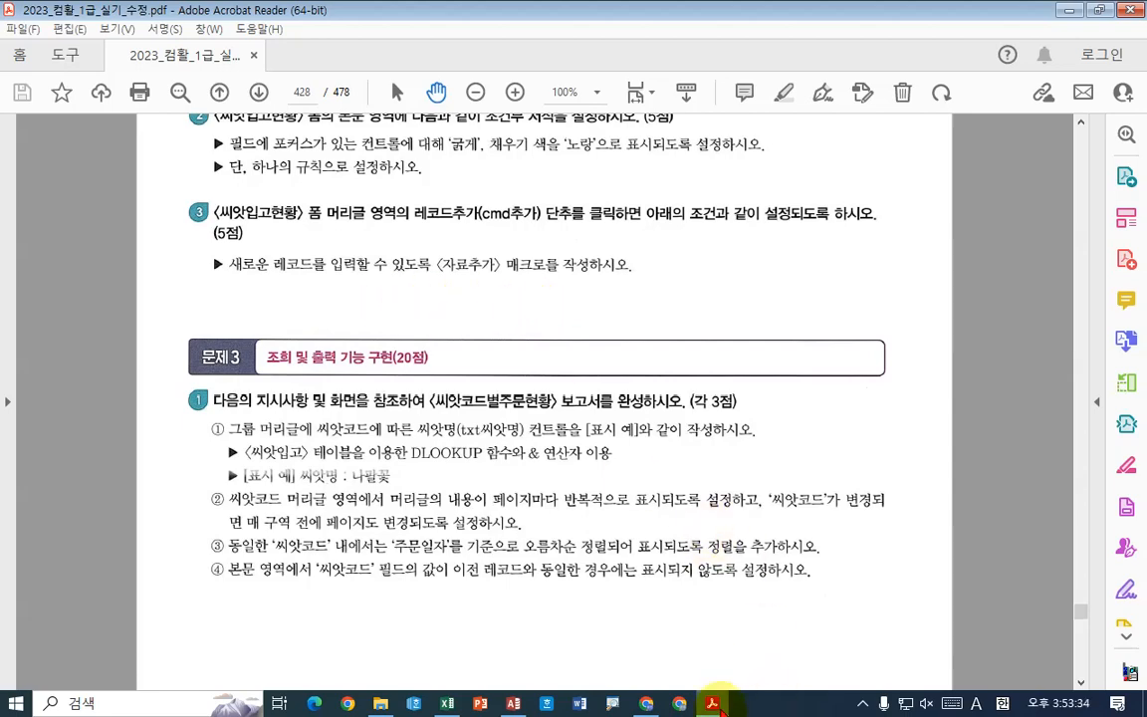
pyautogui.click(713, 704)
# Switch back to Access and test the 레코드추가 command button of the 씨앗입고현황 form in Form view
pyautogui.rightClick(275, 147)
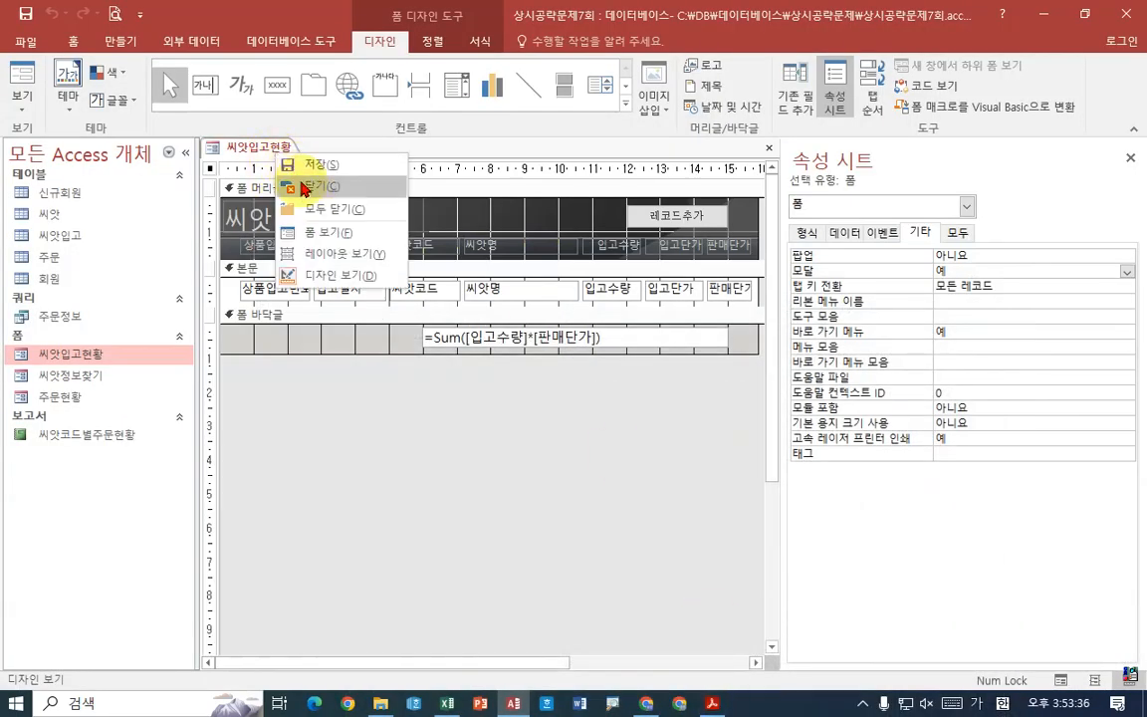
pyautogui.click(311, 235)
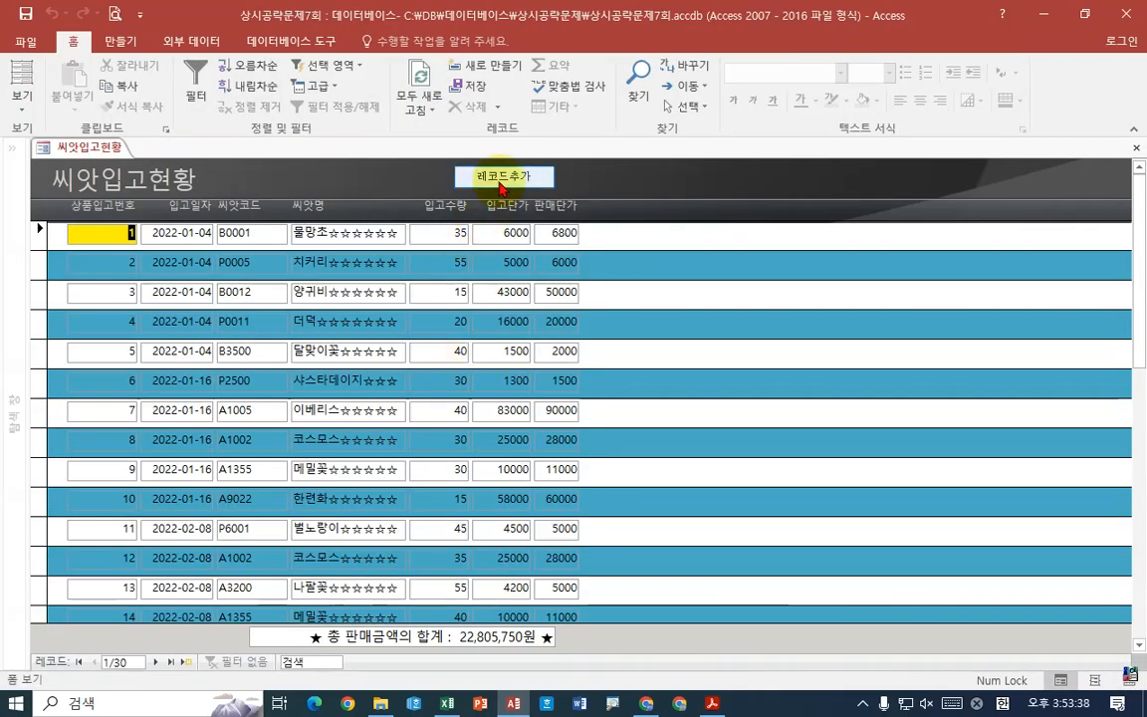
pyautogui.click(503, 177)
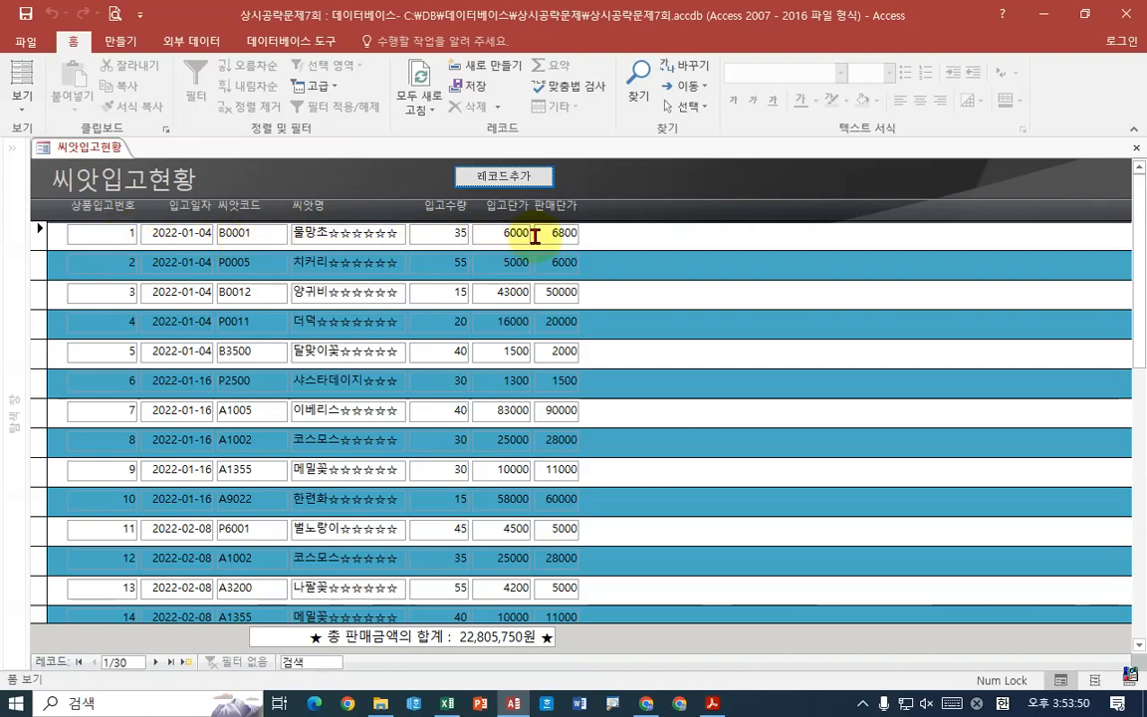
# Review the instruction for the 자료추가 macro in the exam PDF in Acrobat Reader, and return to Access
pyautogui.click(713, 703)
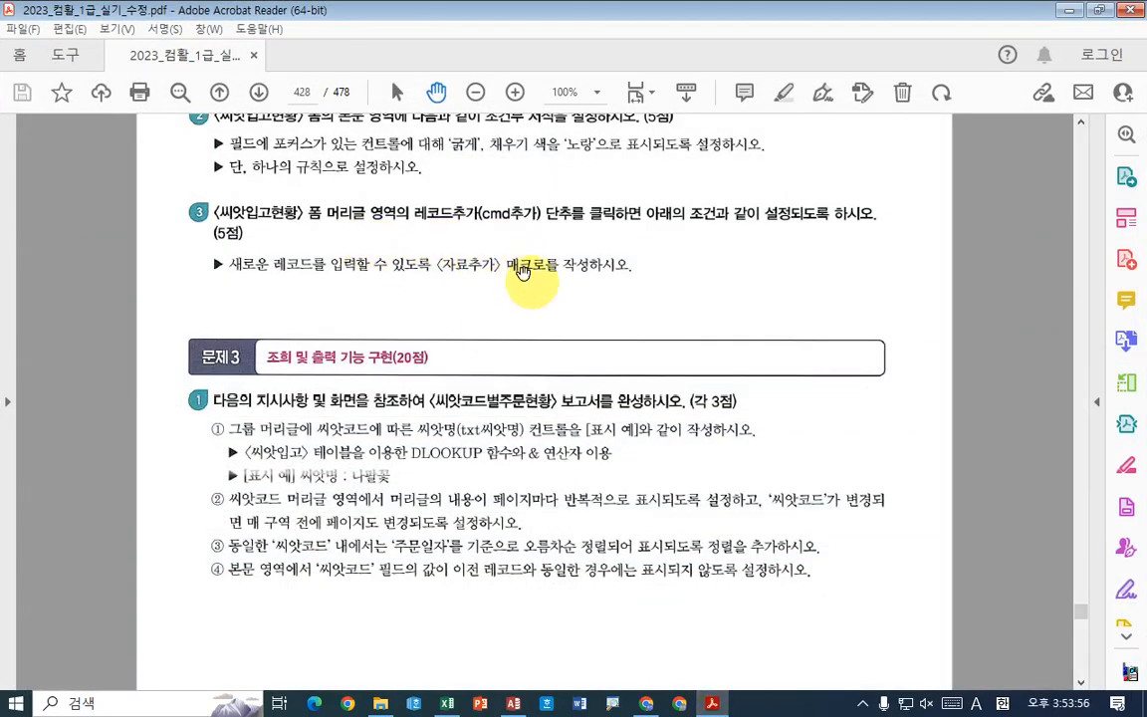
pyautogui.scroll(-2, 525, 209)
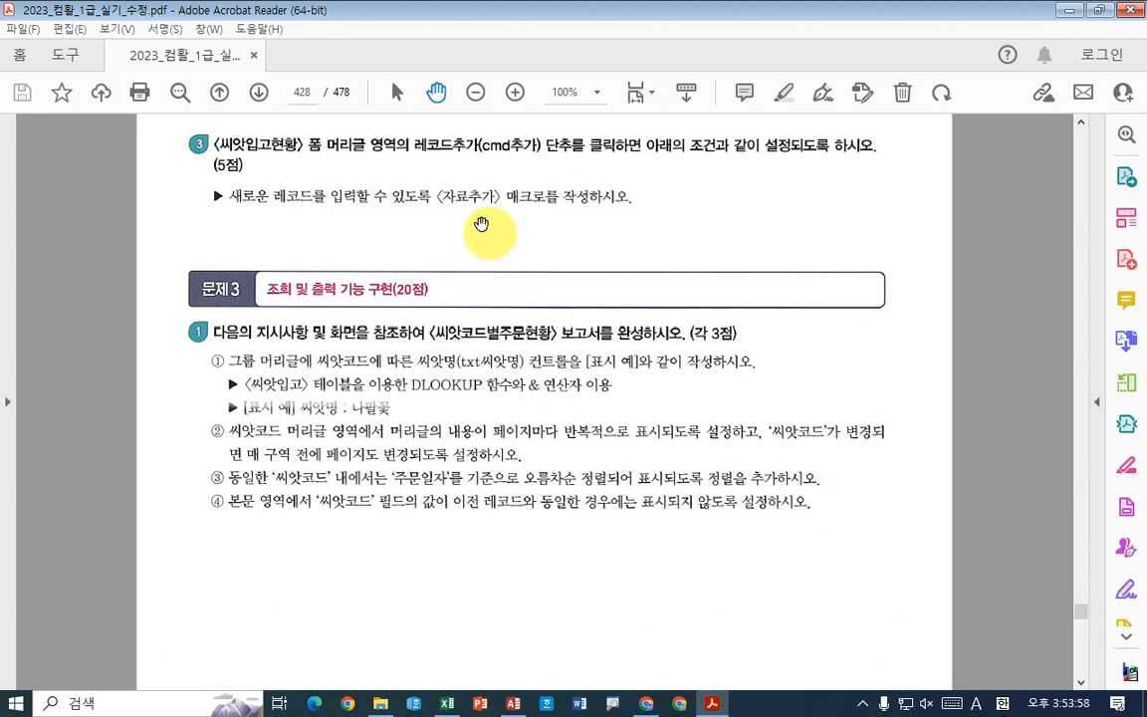
pyautogui.moveTo(434, 181)
pyautogui.mouseDown()
pyautogui.moveTo(509, 217)
pyautogui.moveTo(674, 212)
pyautogui.mouseUp()
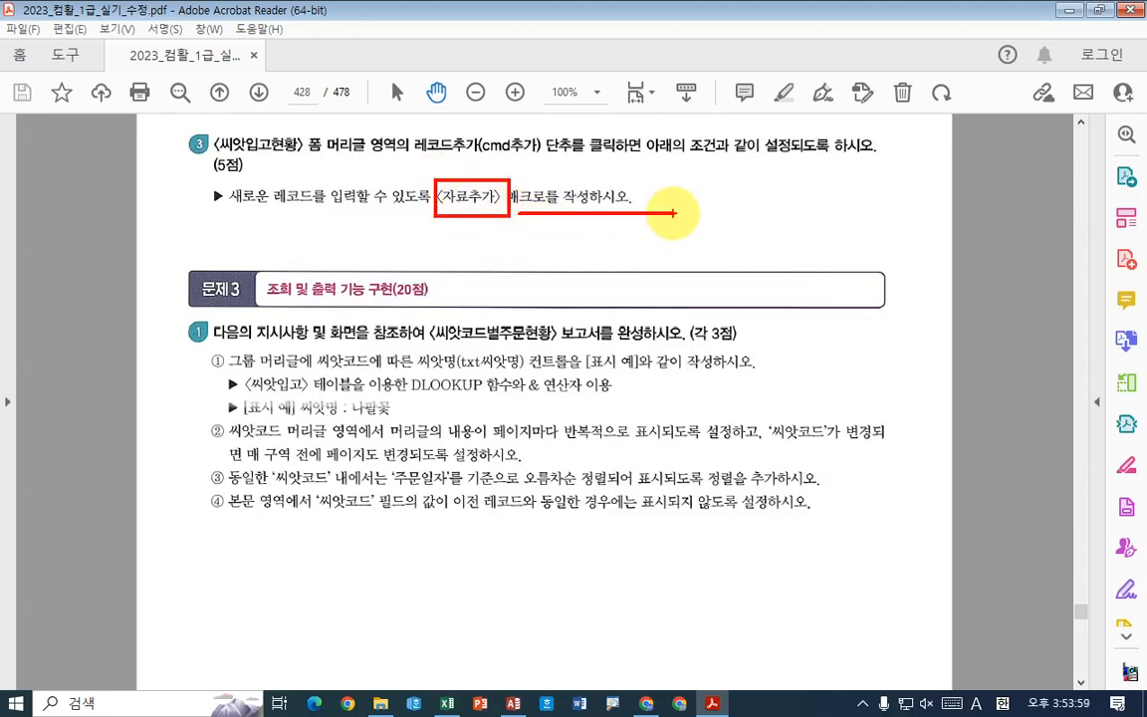
pyautogui.press('Escape')
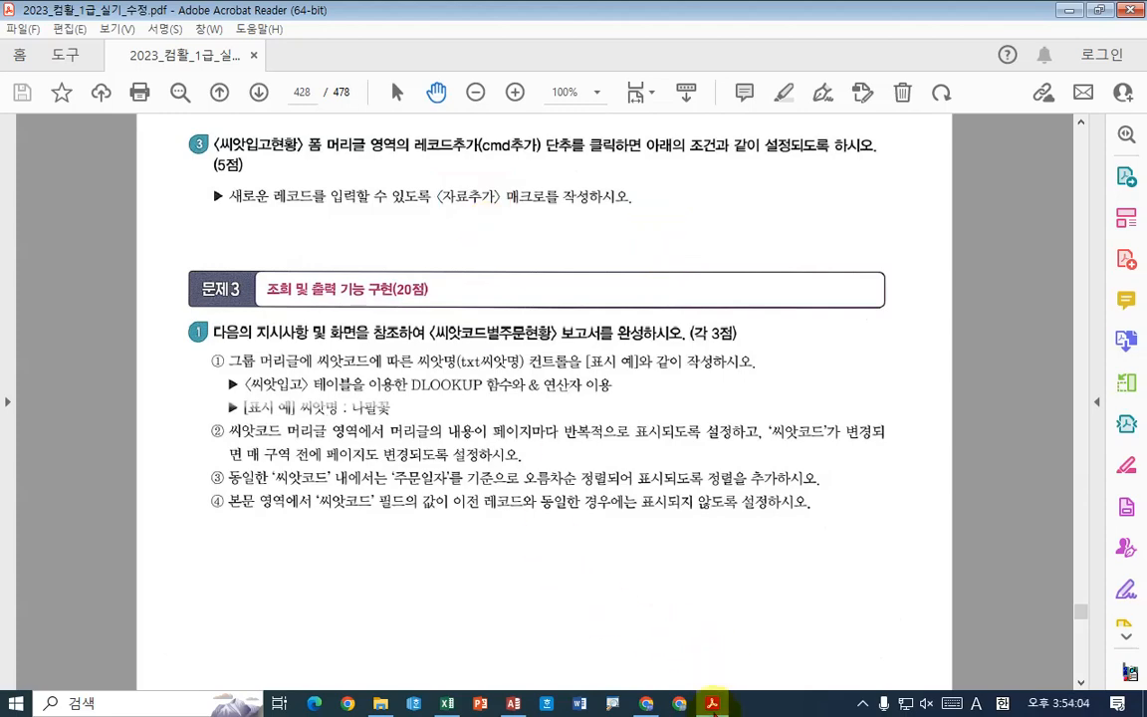
pyautogui.click(712, 703)
# Return the 씨앗입고현황 form to Design view and create a new standalone macro
pyautogui.rightClick(75, 148)
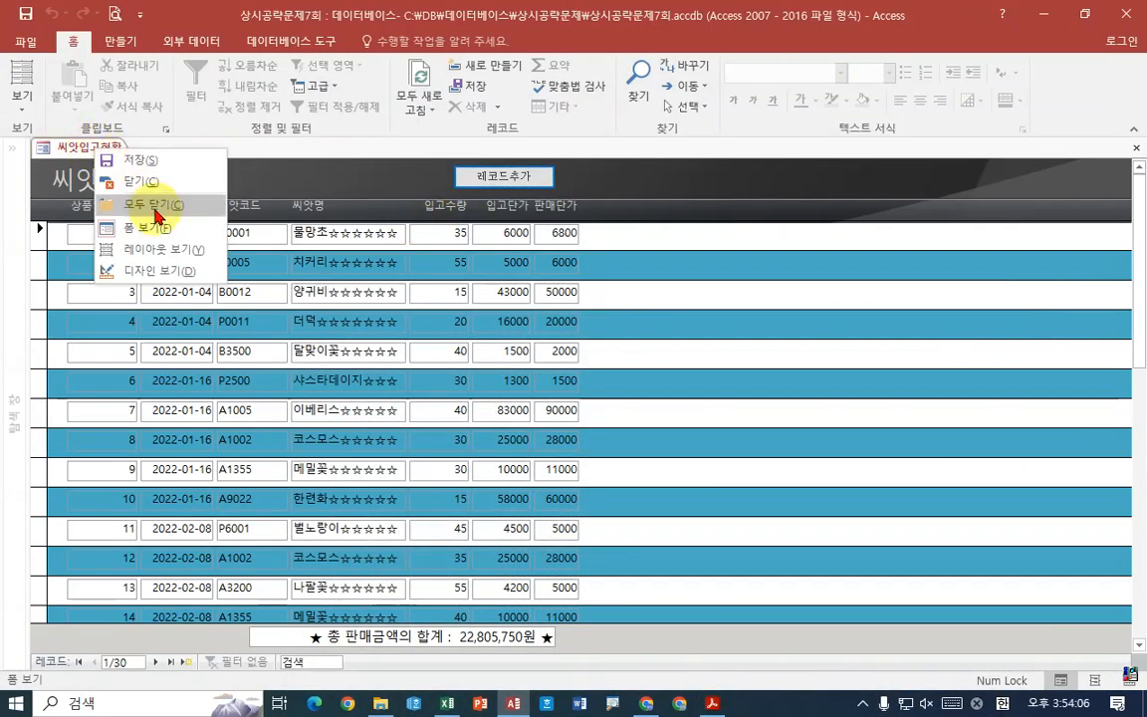
pyautogui.click(155, 270)
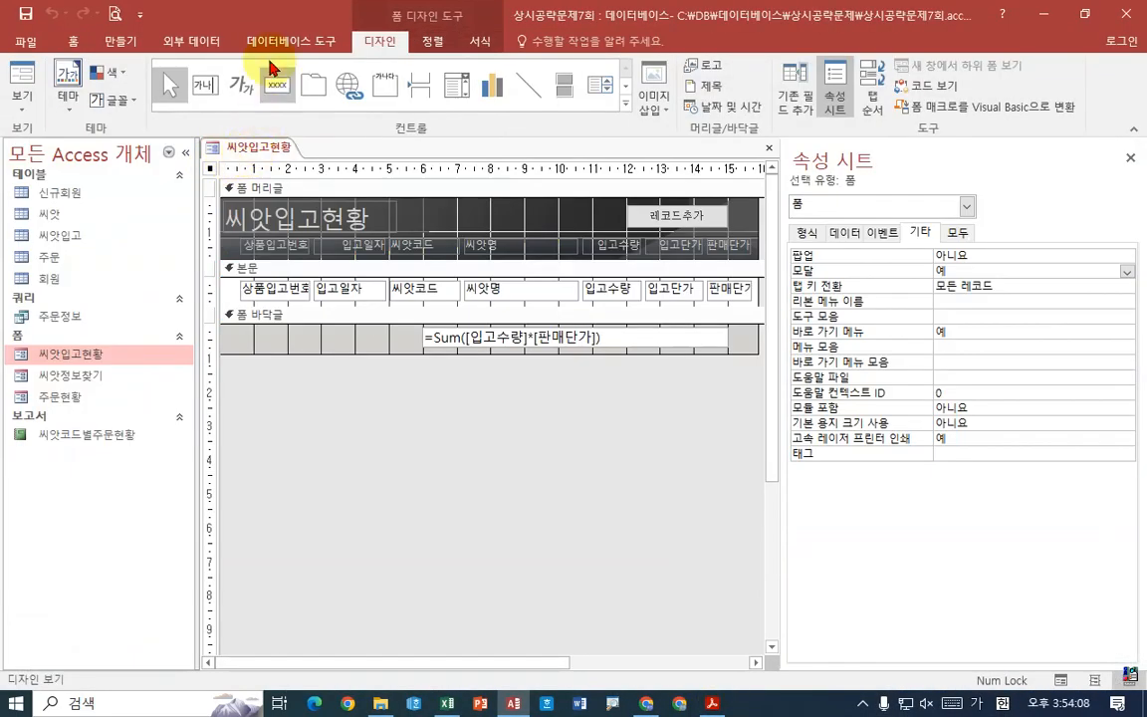
pyautogui.click(140, 48)
pyautogui.click(848, 87)
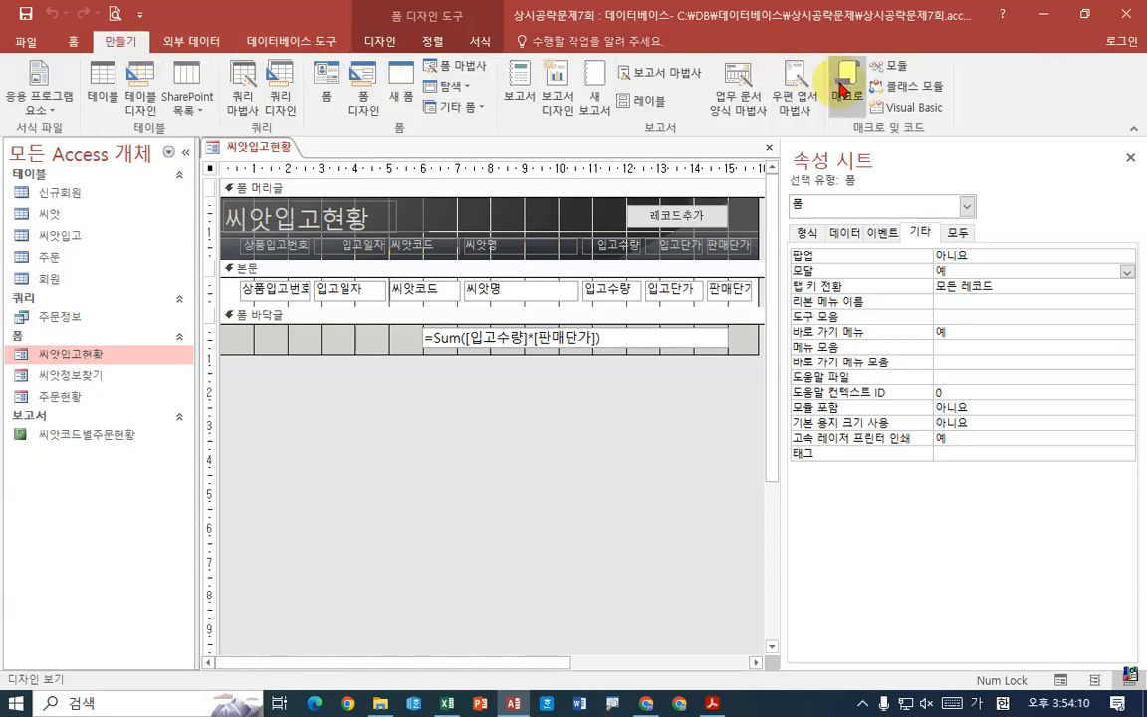
pyautogui.click(397, 185)
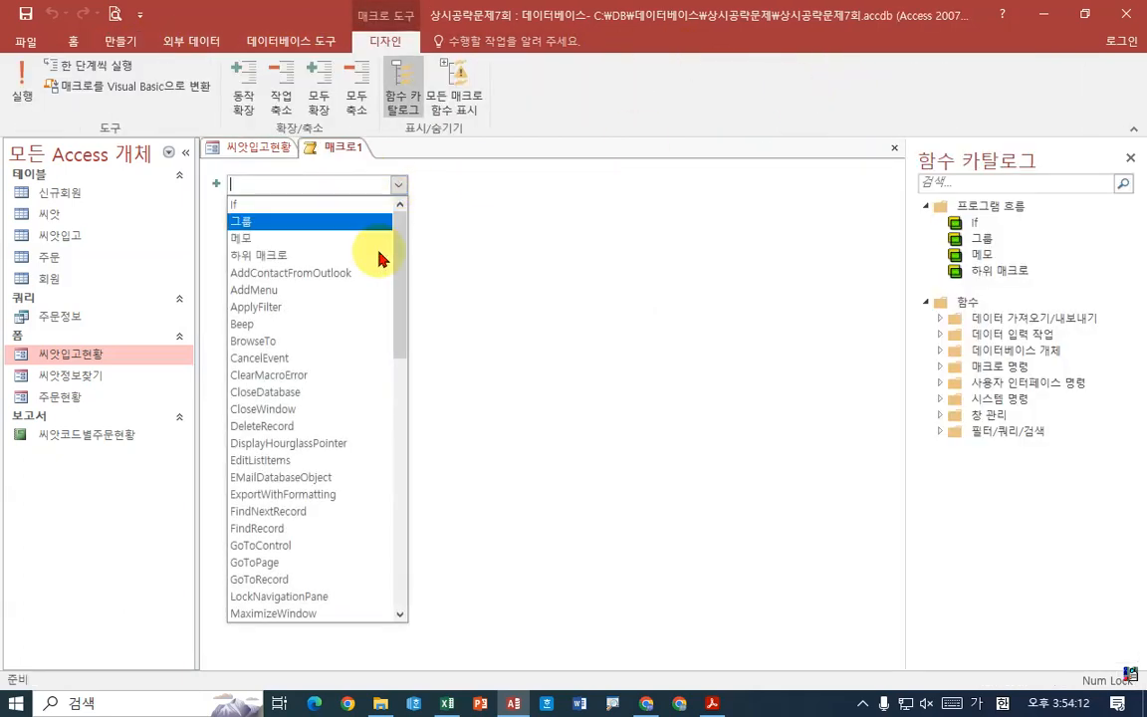
pyautogui.scroll(-7, 329, 400)
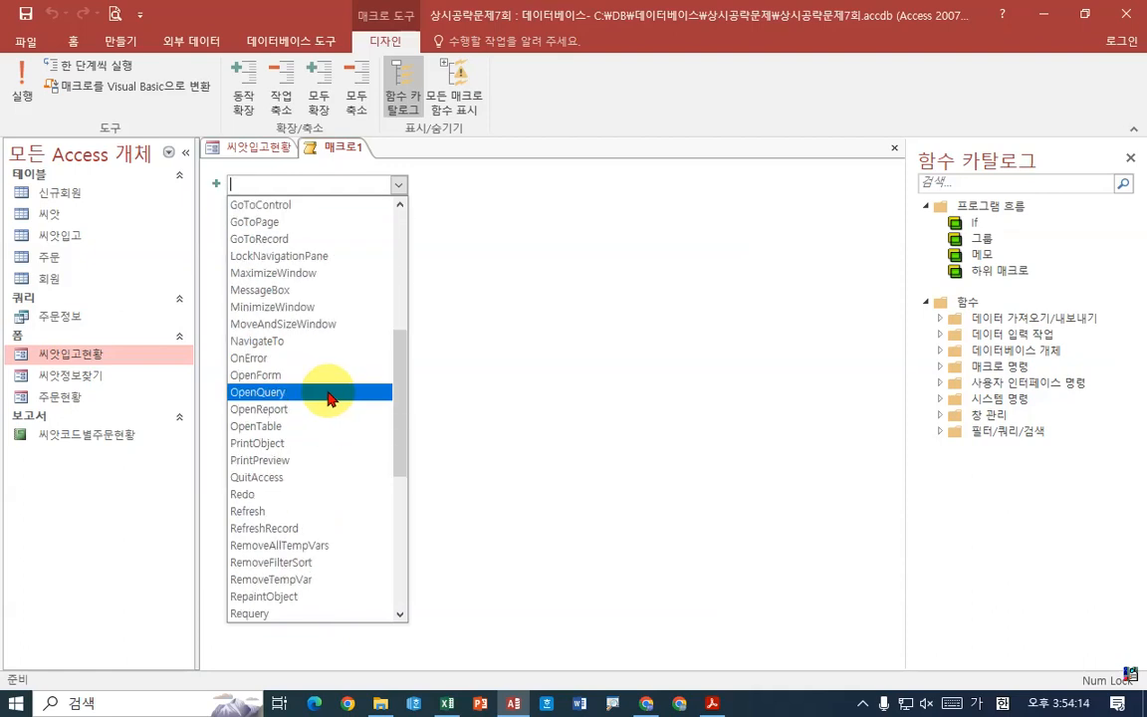
pyautogui.scroll(-3, 329, 398)
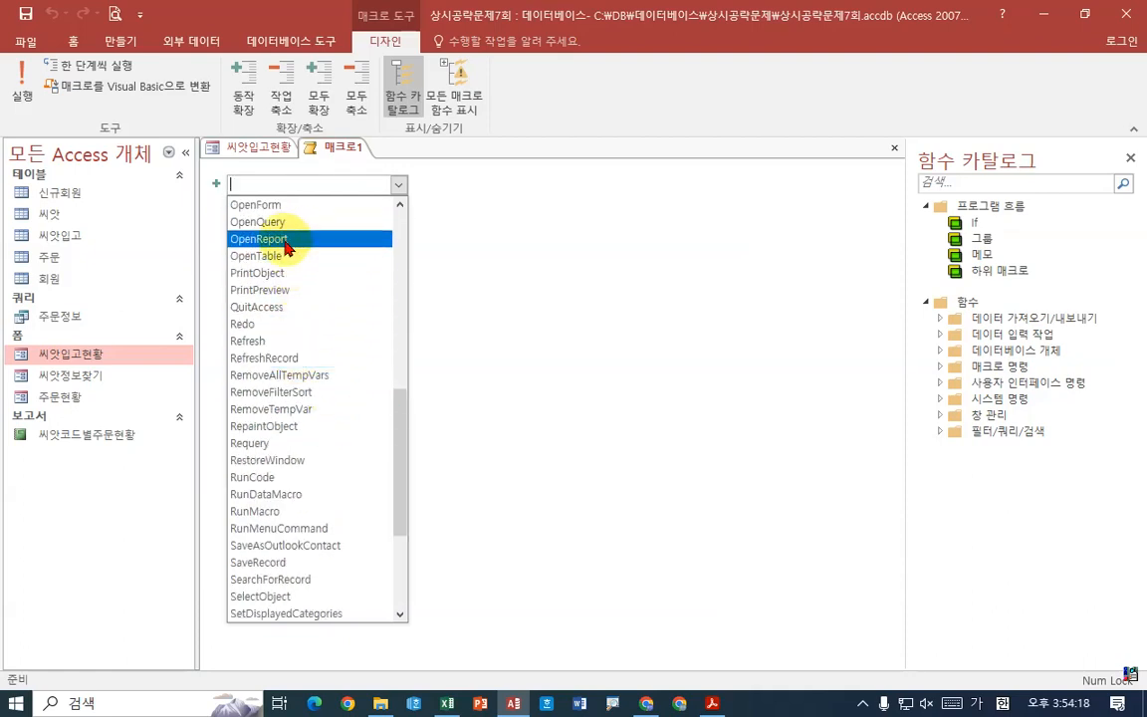
pyautogui.scroll(10, 296, 399)
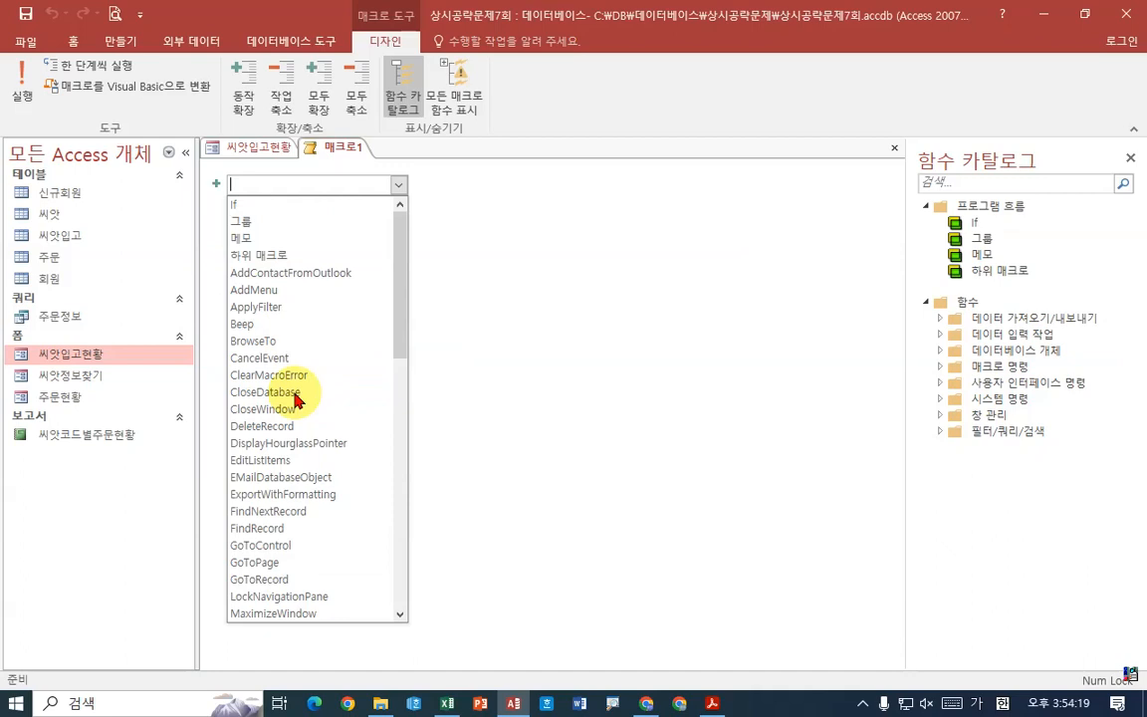
pyautogui.click(295, 584)
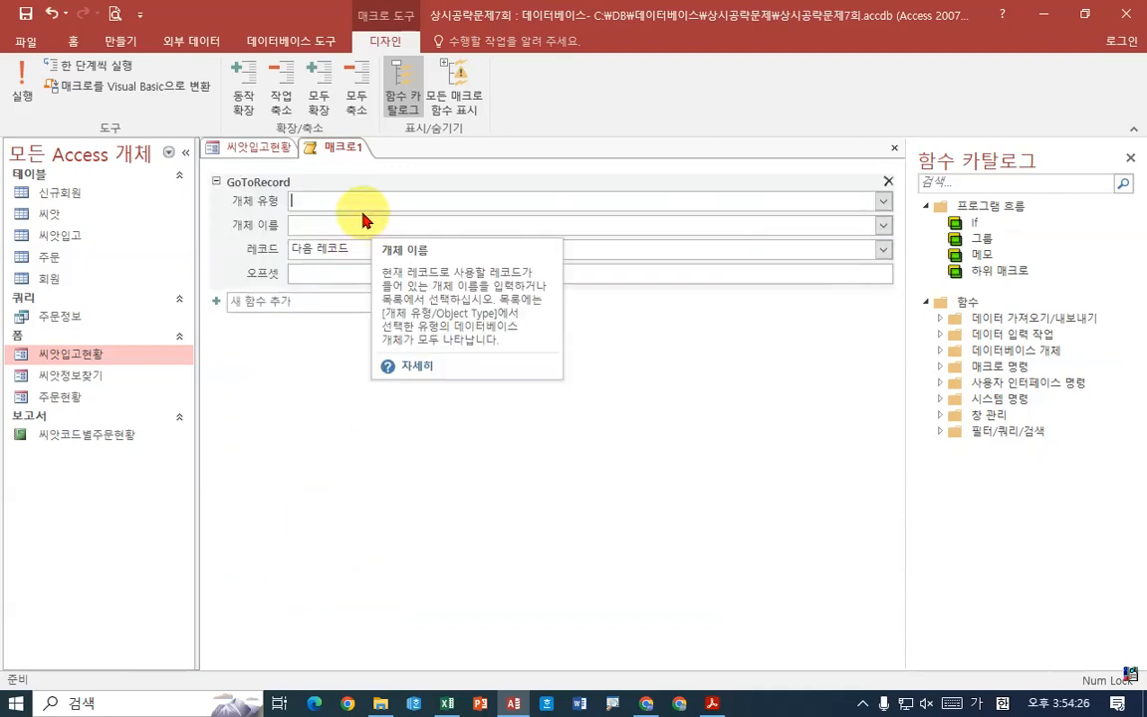
pyautogui.click(882, 202)
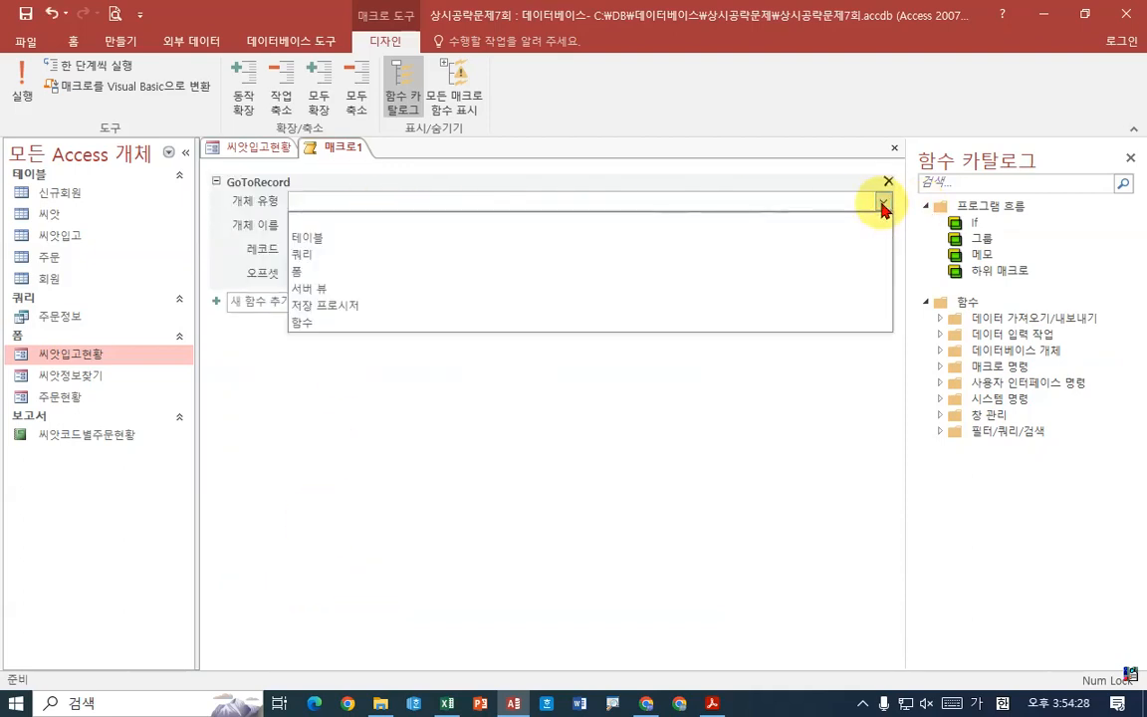
pyautogui.click(882, 203)
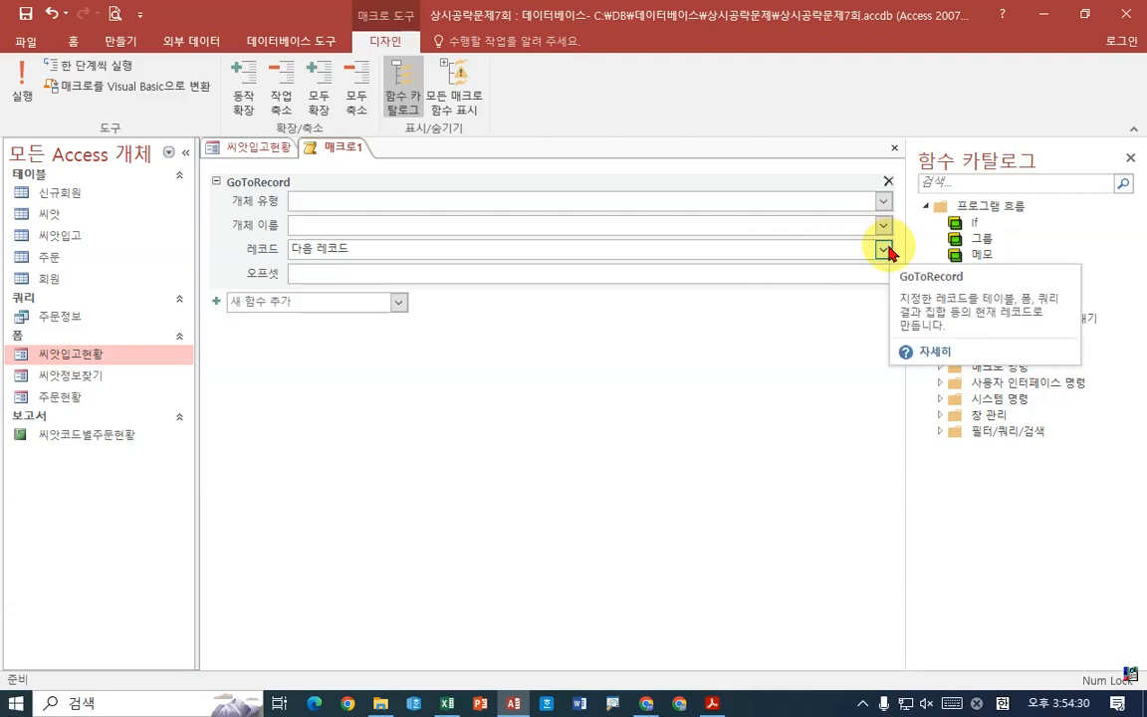
pyautogui.click(889, 249)
pyautogui.click(888, 249)
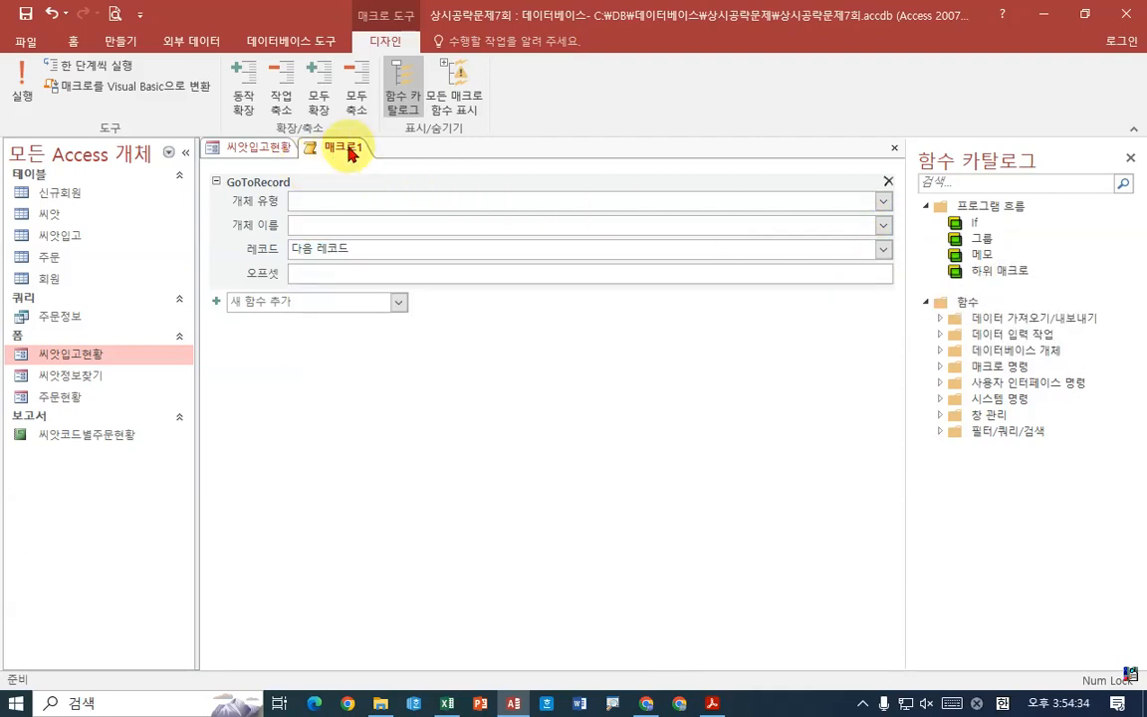
pyautogui.click(889, 184)
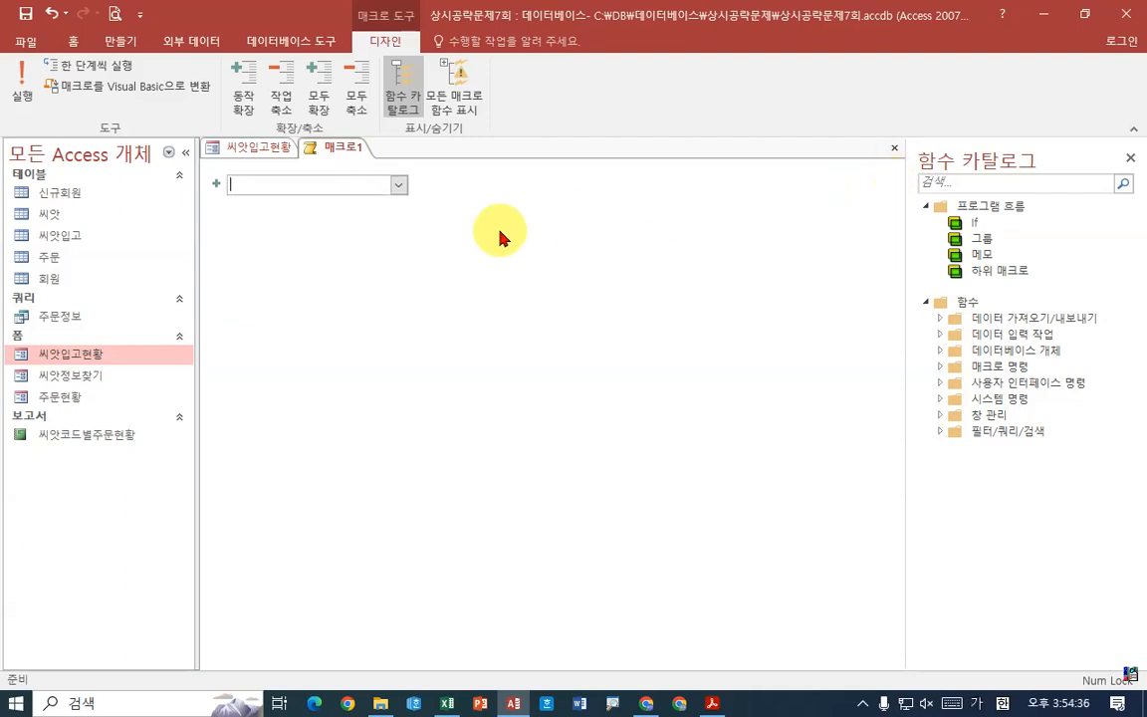
pyautogui.click(398, 185)
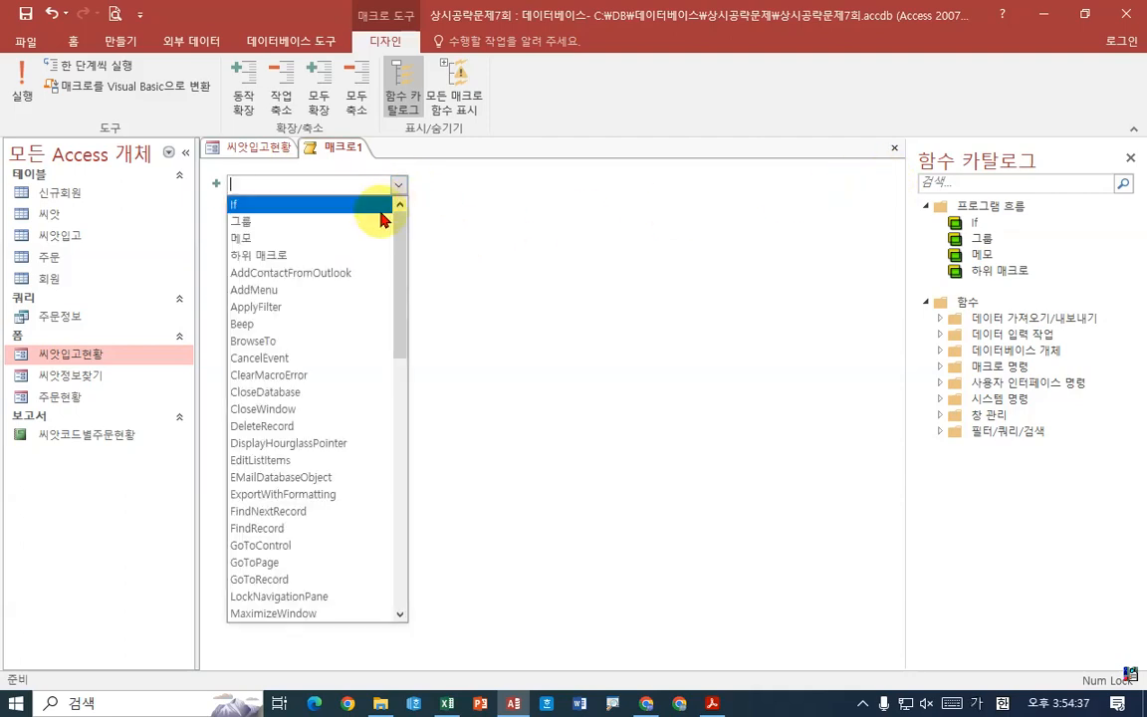
pyautogui.click(289, 546)
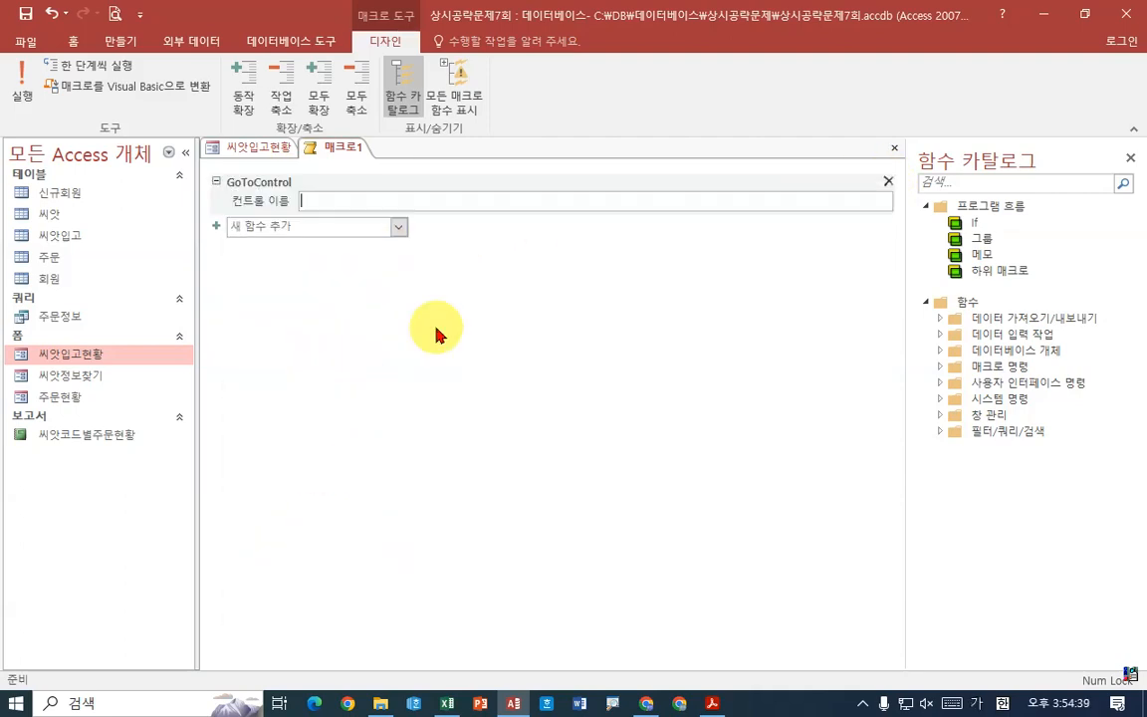
pyautogui.click(887, 184)
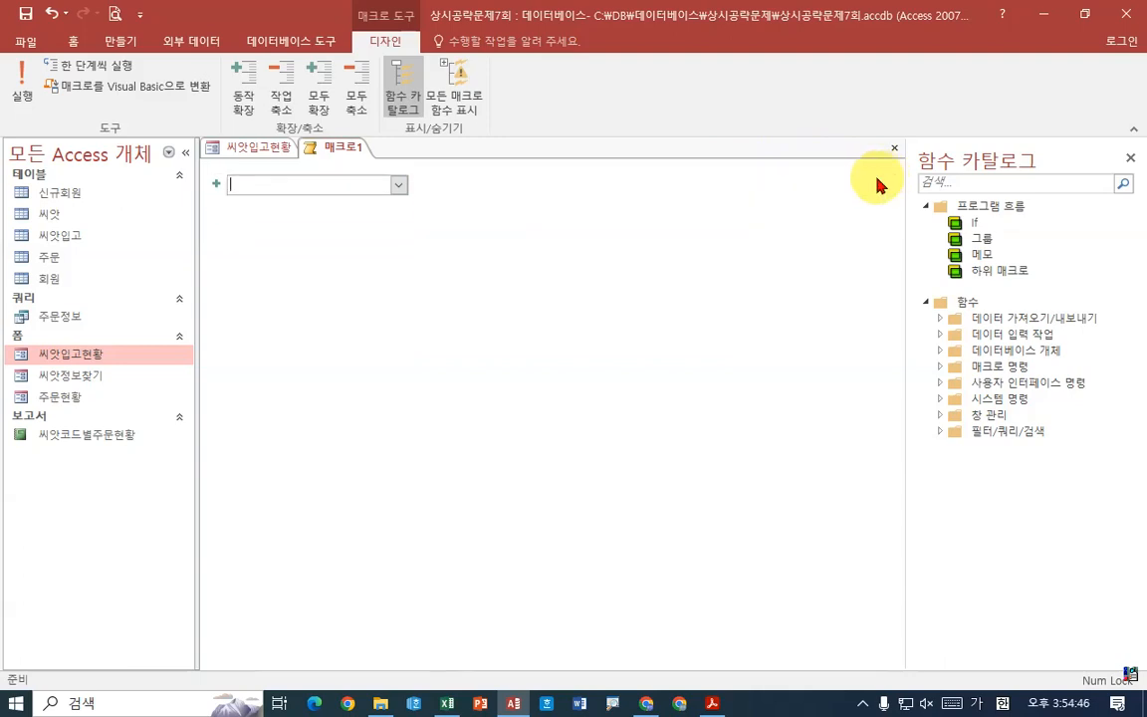
# Add a GoToRecord action to the empty macro with its record argument set to 새 레코드
pyautogui.click(398, 186)
pyautogui.scroll(-7, 320, 428)
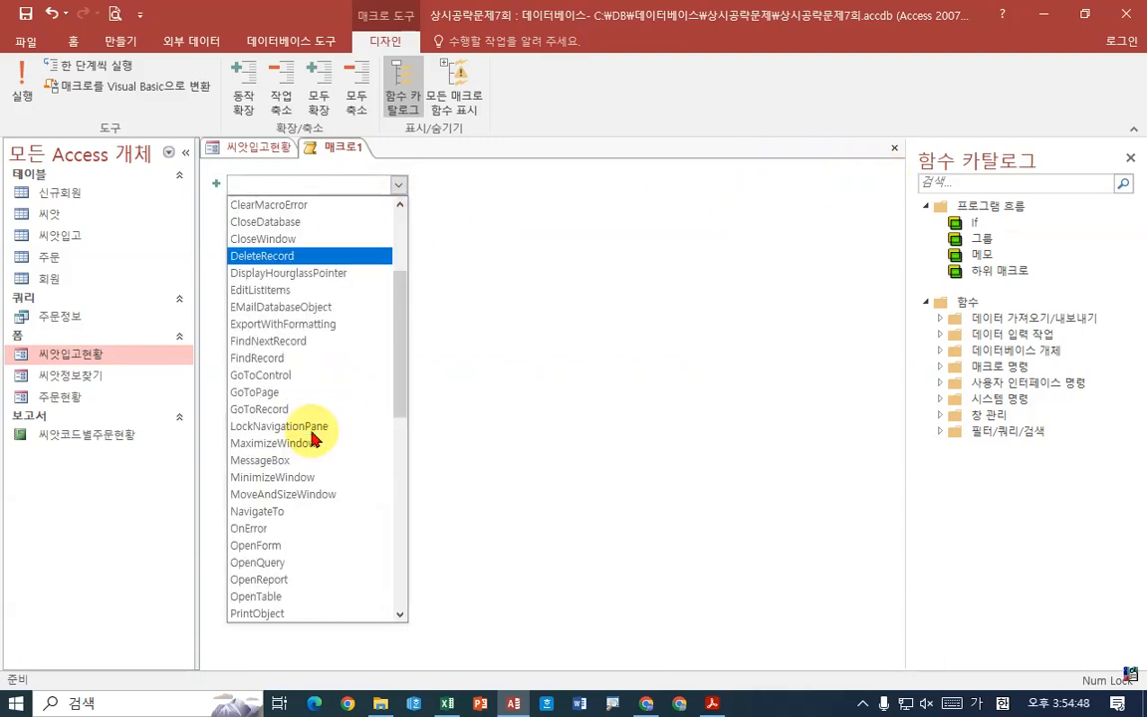
pyautogui.scroll(-7, 302, 413)
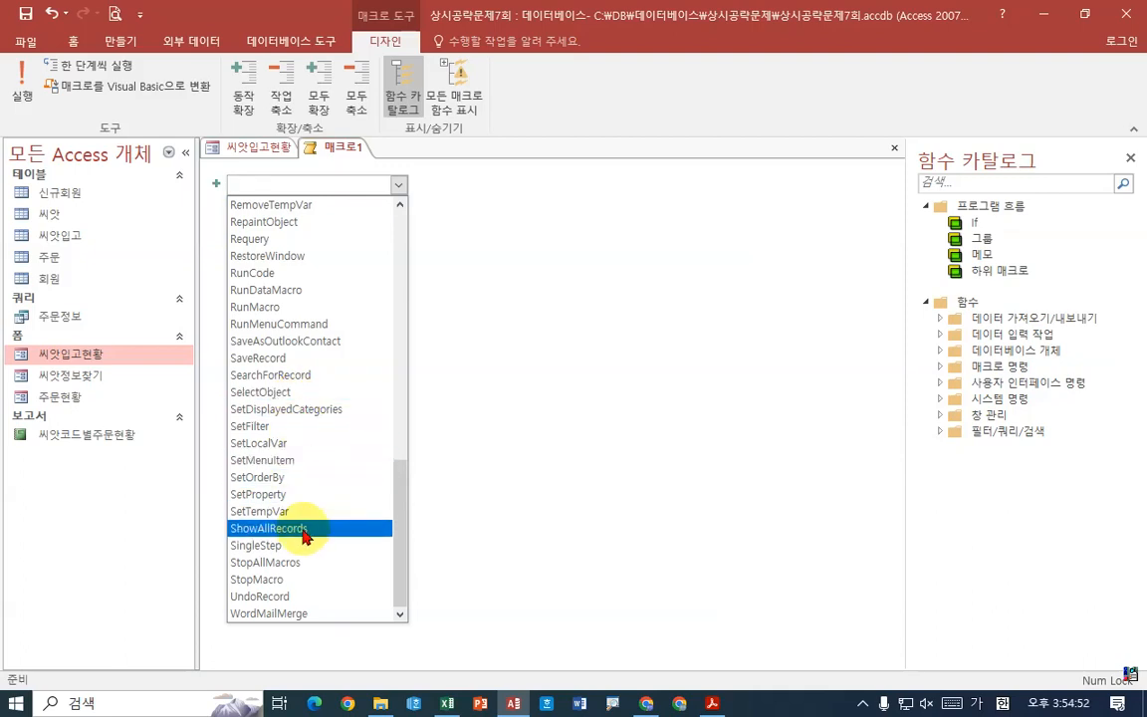
pyautogui.scroll(7, 283, 292)
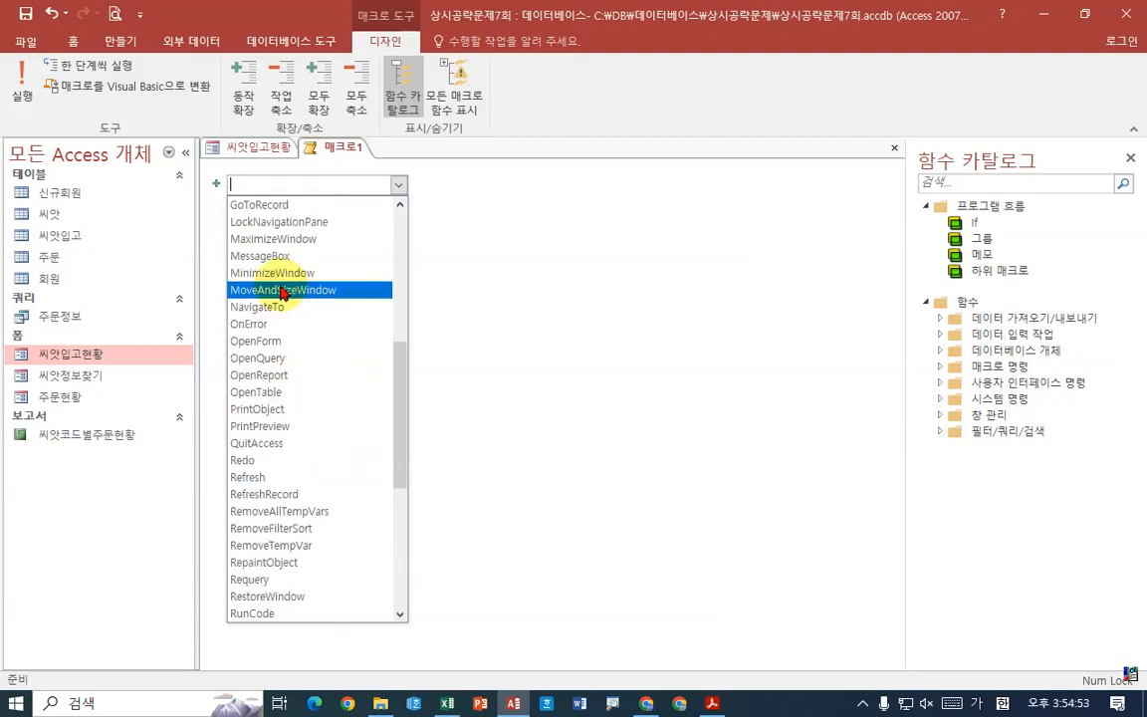
pyautogui.scroll(3, 274, 349)
pyautogui.click(270, 375)
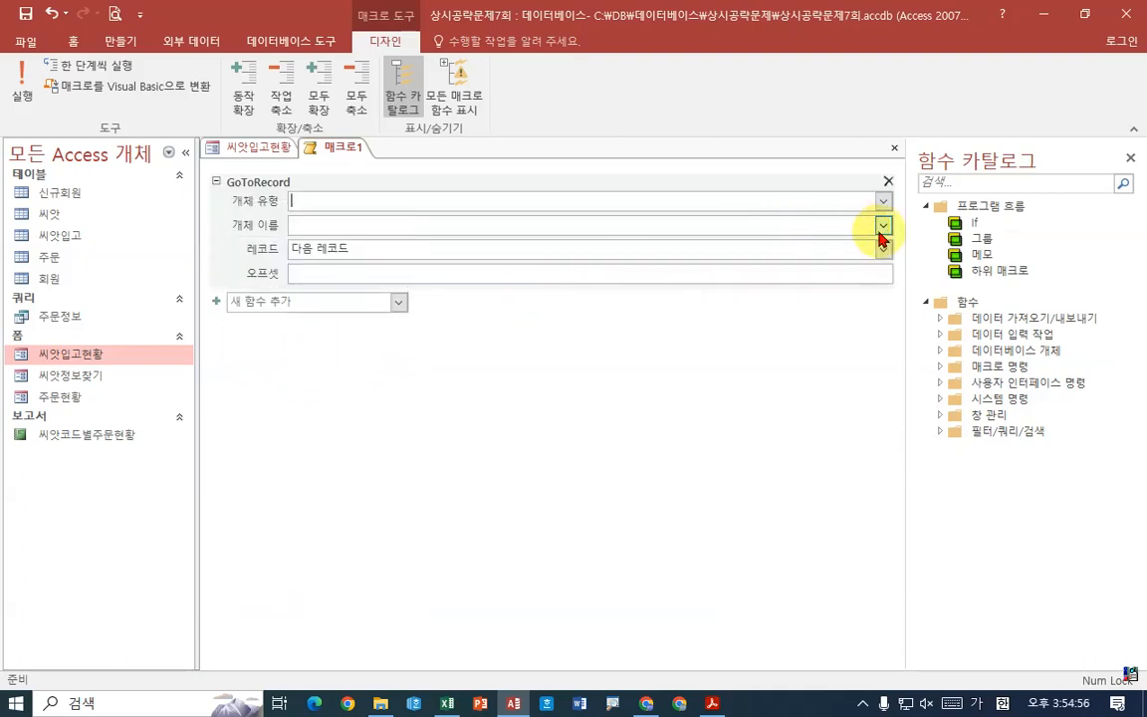
pyautogui.click(882, 249)
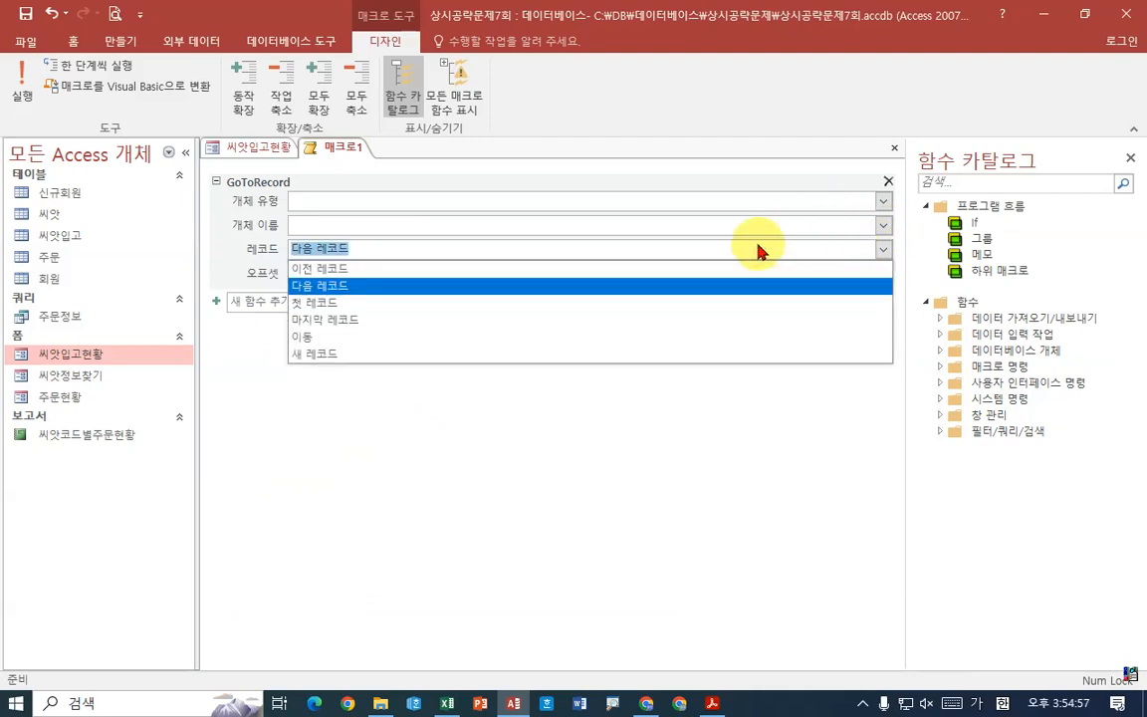
pyautogui.click(309, 354)
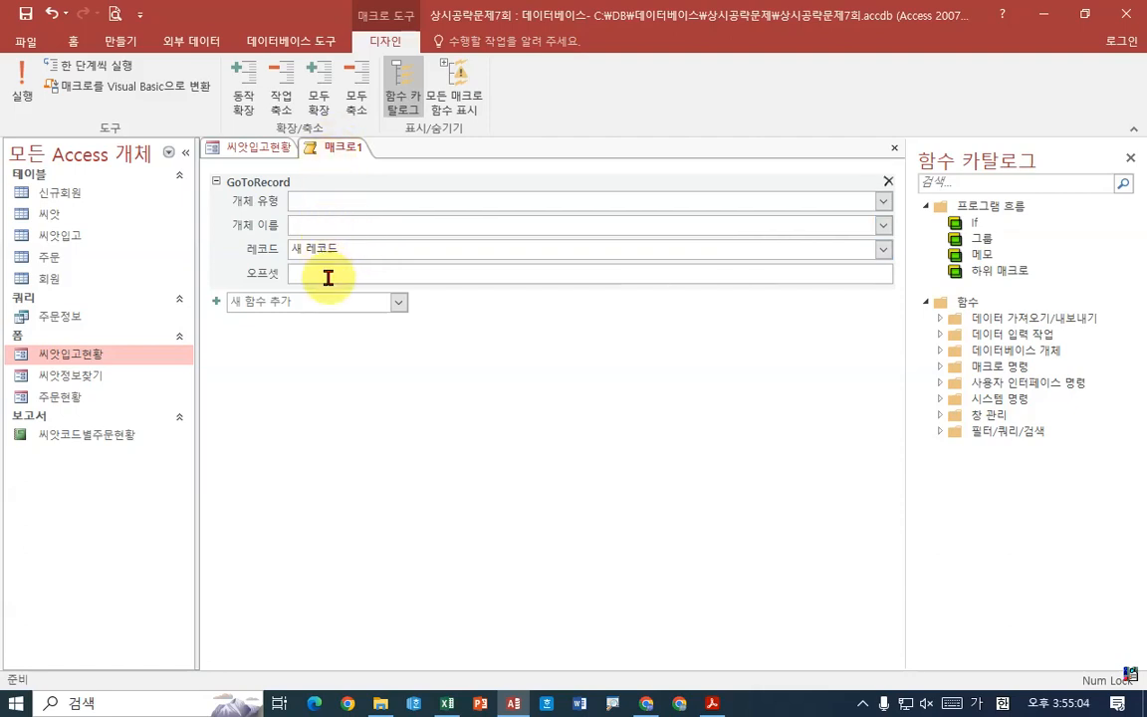
# Save the GoToRecord macro under the name 자료추가 given in the exam PDF, and close it
pyautogui.rightClick(347, 148)
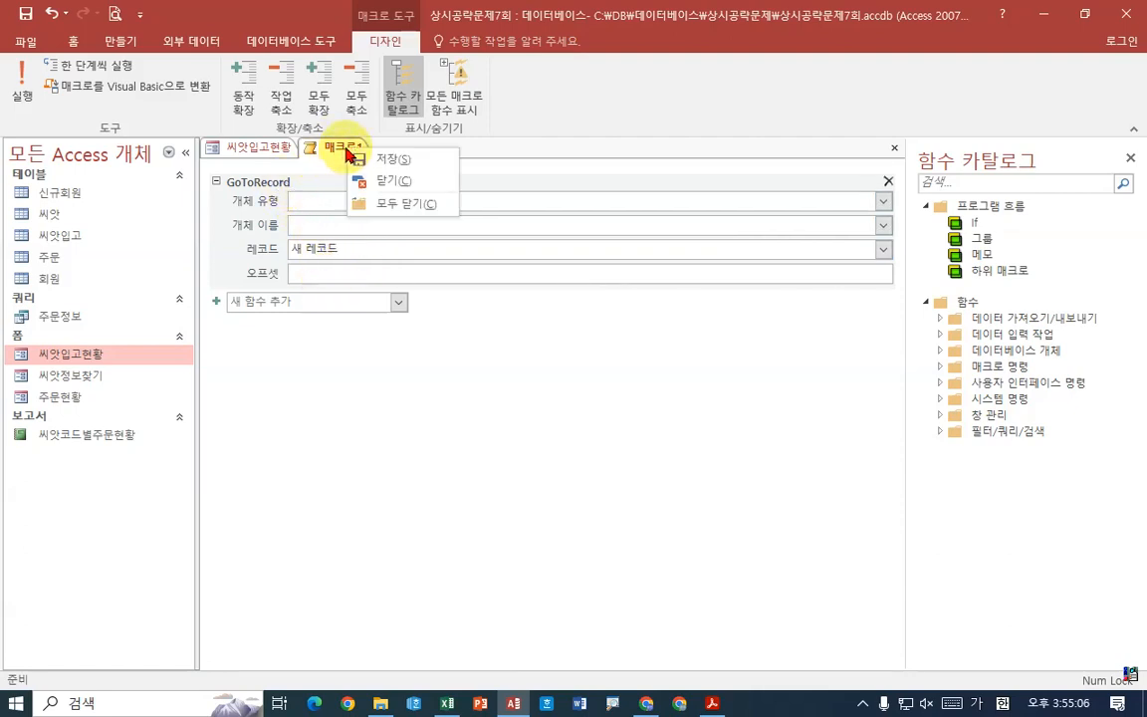
pyautogui.click(370, 161)
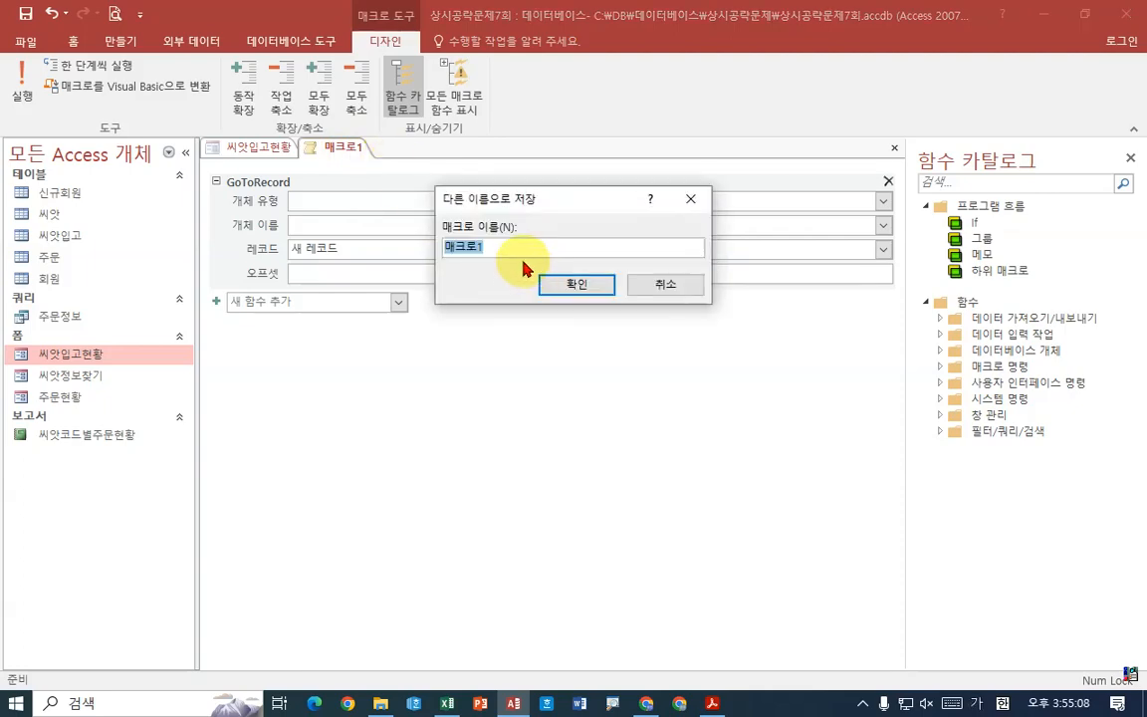
pyautogui.click(712, 704)
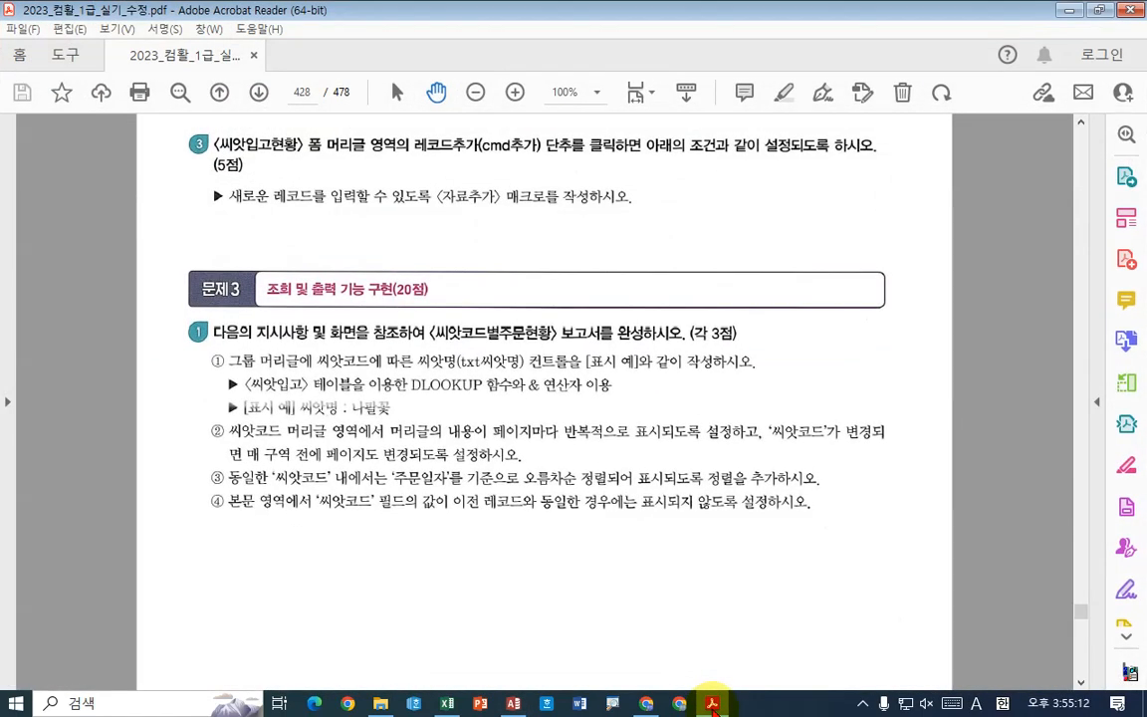
pyautogui.click(712, 704)
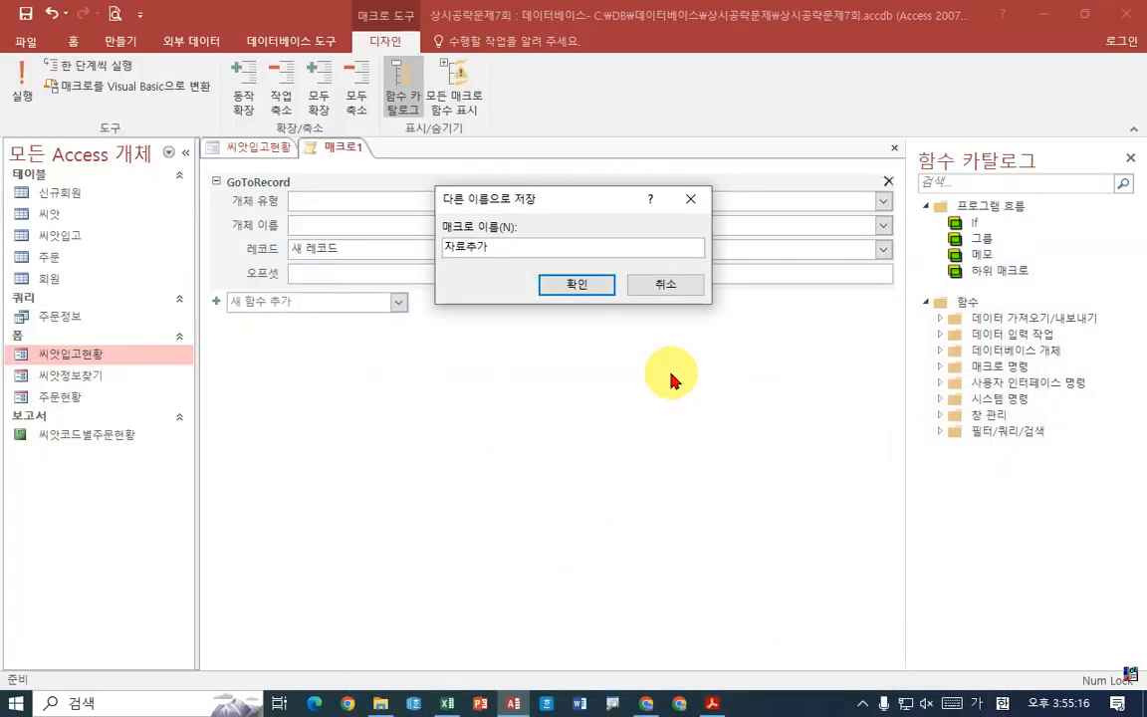
pyautogui.click(580, 285)
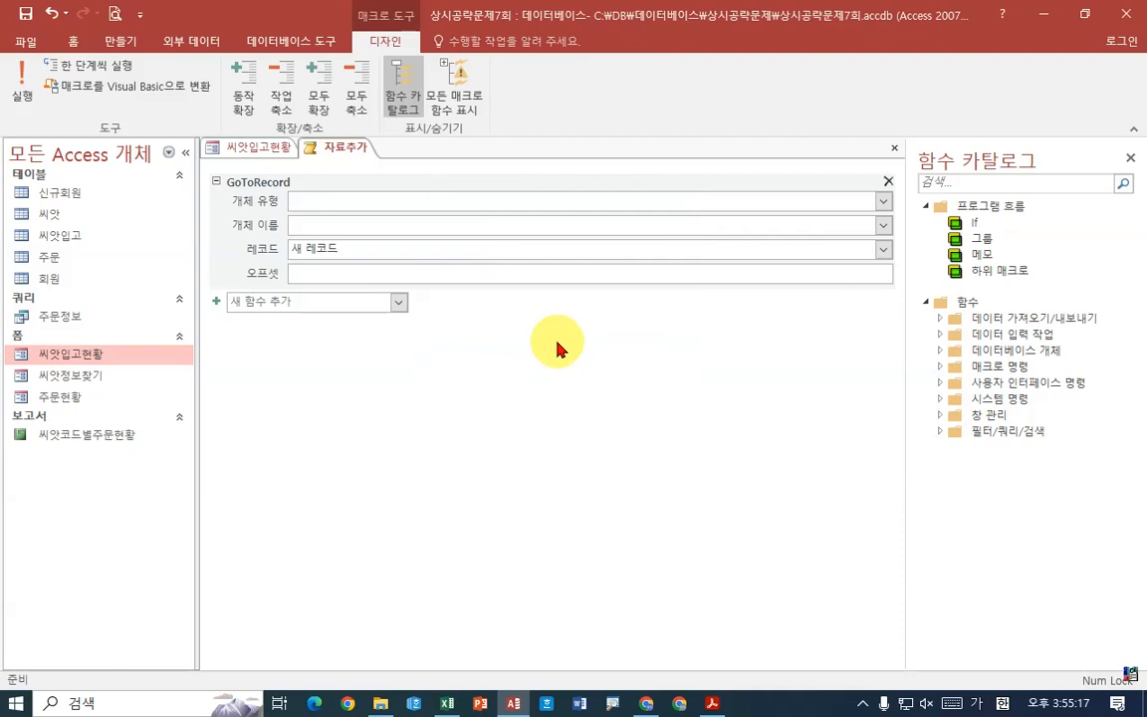
pyautogui.rightClick(343, 148)
pyautogui.click(383, 181)
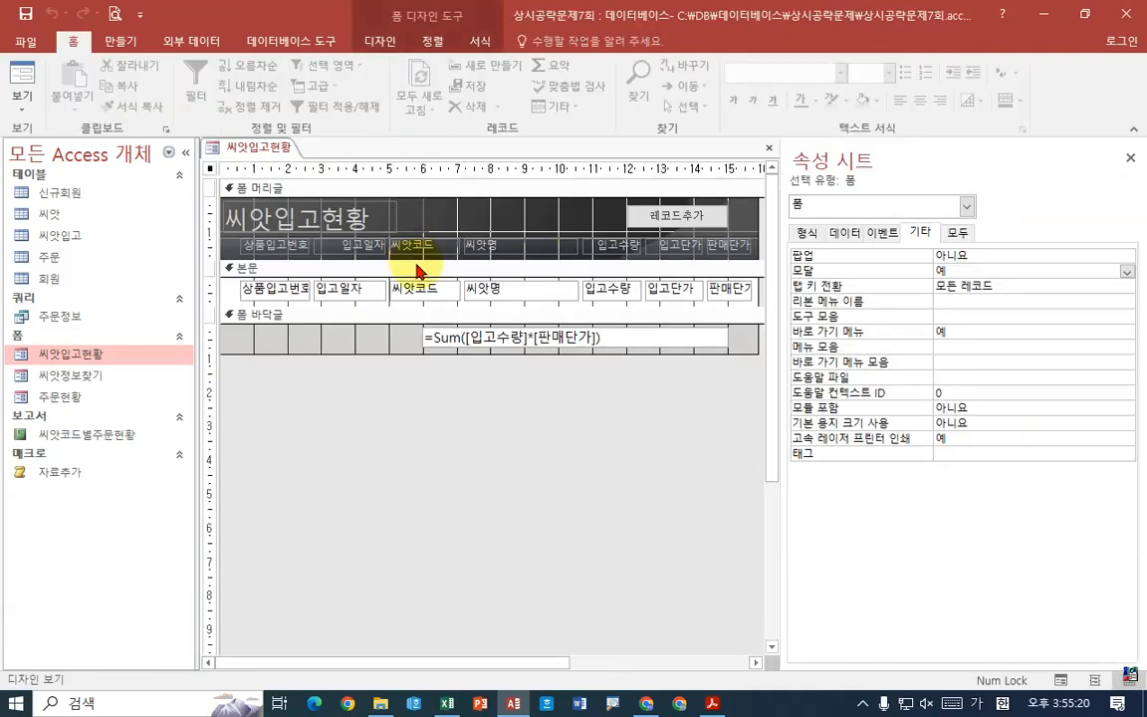
# Assign the 자료추가 macro to the On Click event of the 레코드추가 (cmd추가) button in the form header
pyautogui.click(663, 216)
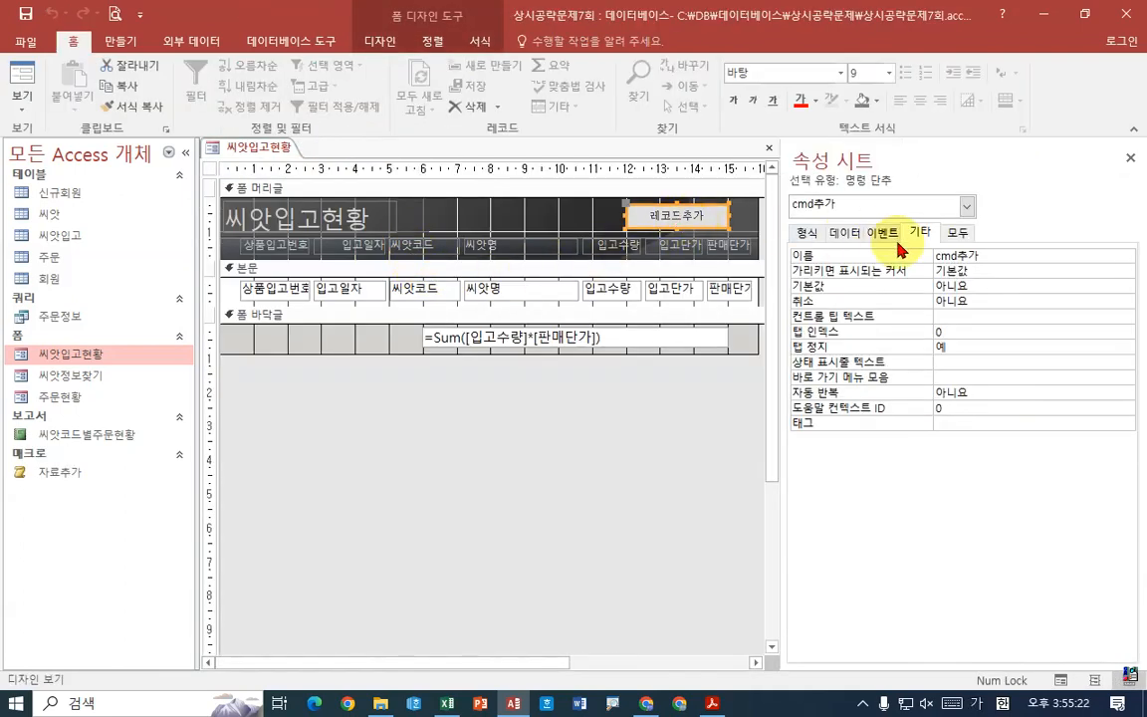
pyautogui.click(841, 232)
pyautogui.click(881, 235)
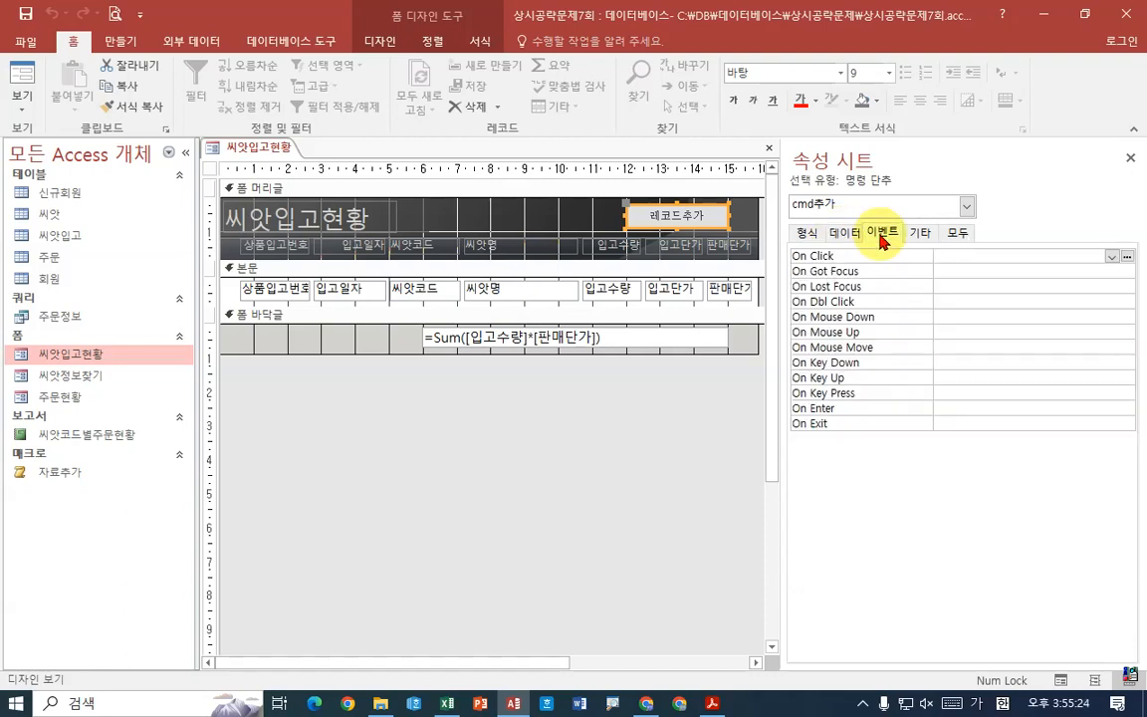
pyautogui.click(1111, 258)
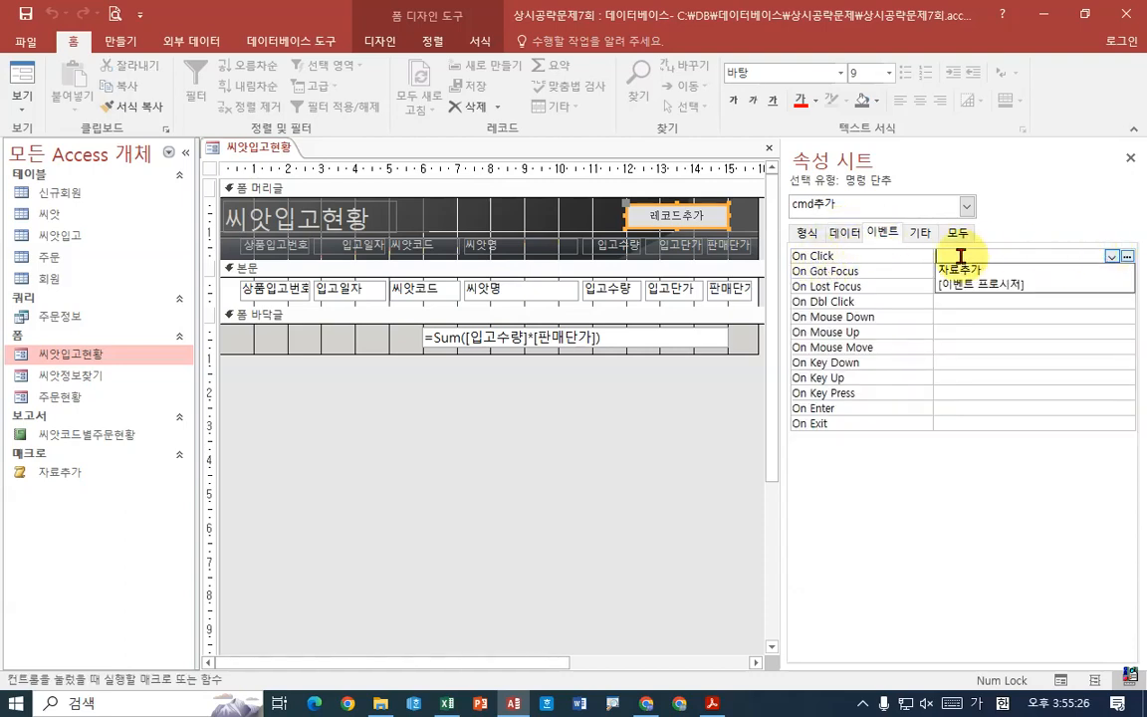
pyautogui.click(964, 270)
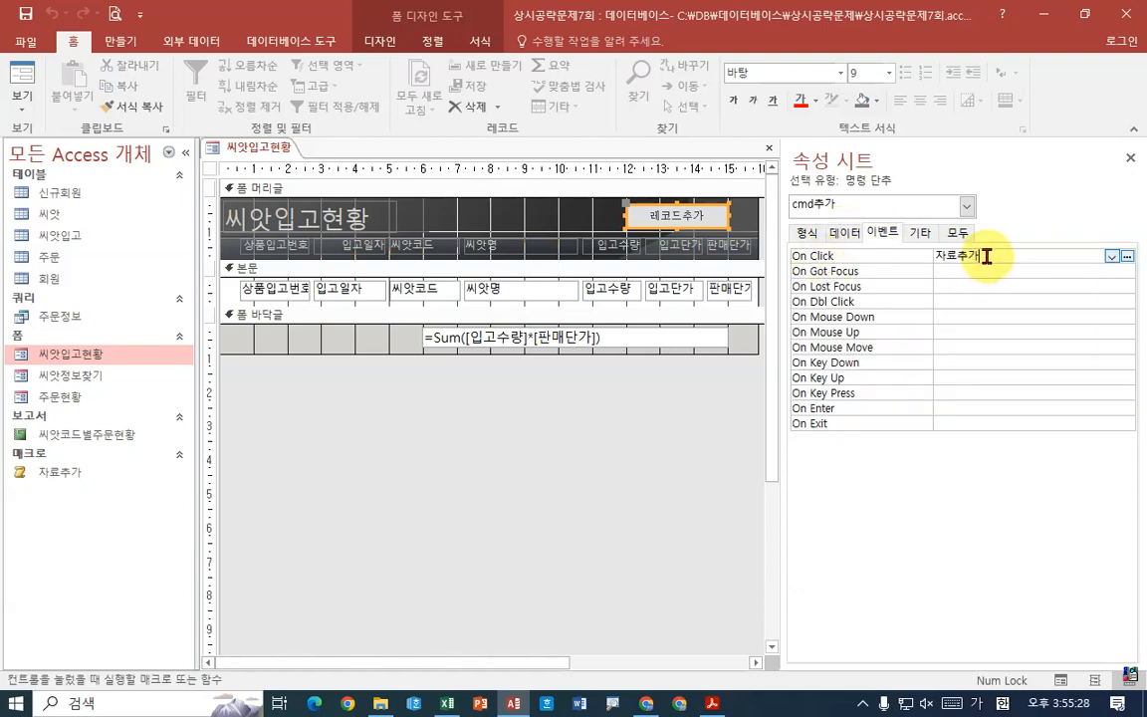
# Test the 레코드추가 button of the 씨앗입고현황 form in Form view, and return to Design view
pyautogui.rightClick(277, 149)
pyautogui.click(300, 146)
pyautogui.rightClick(274, 146)
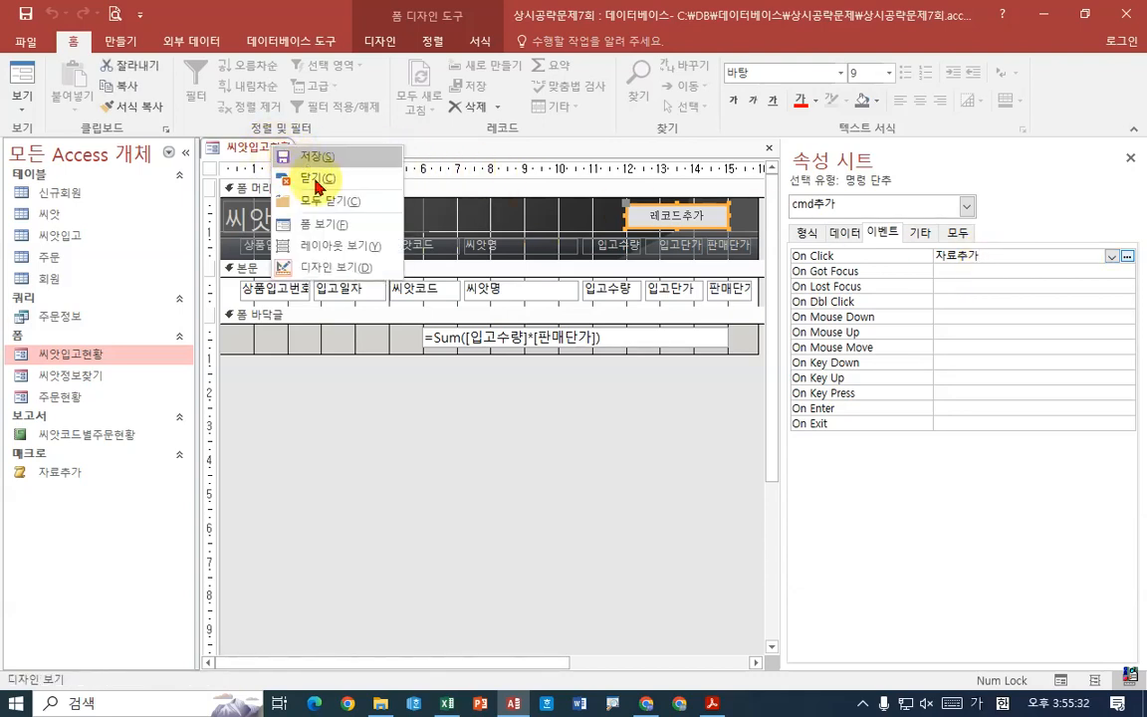
pyautogui.click(325, 225)
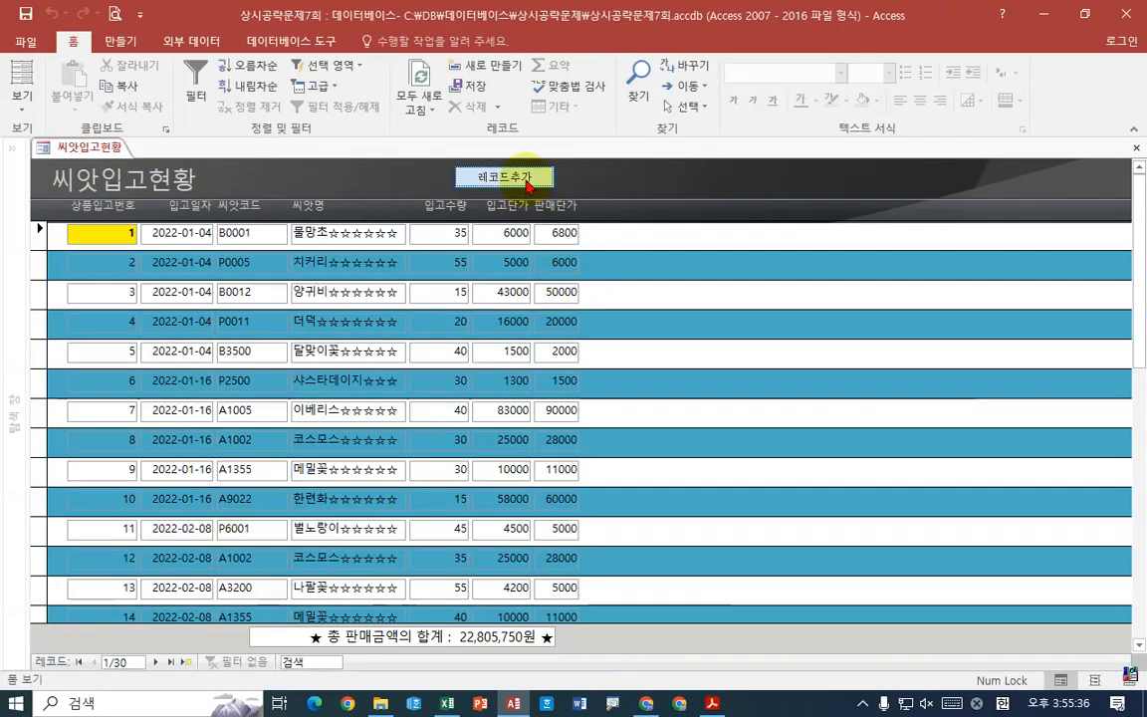
pyautogui.click(528, 185)
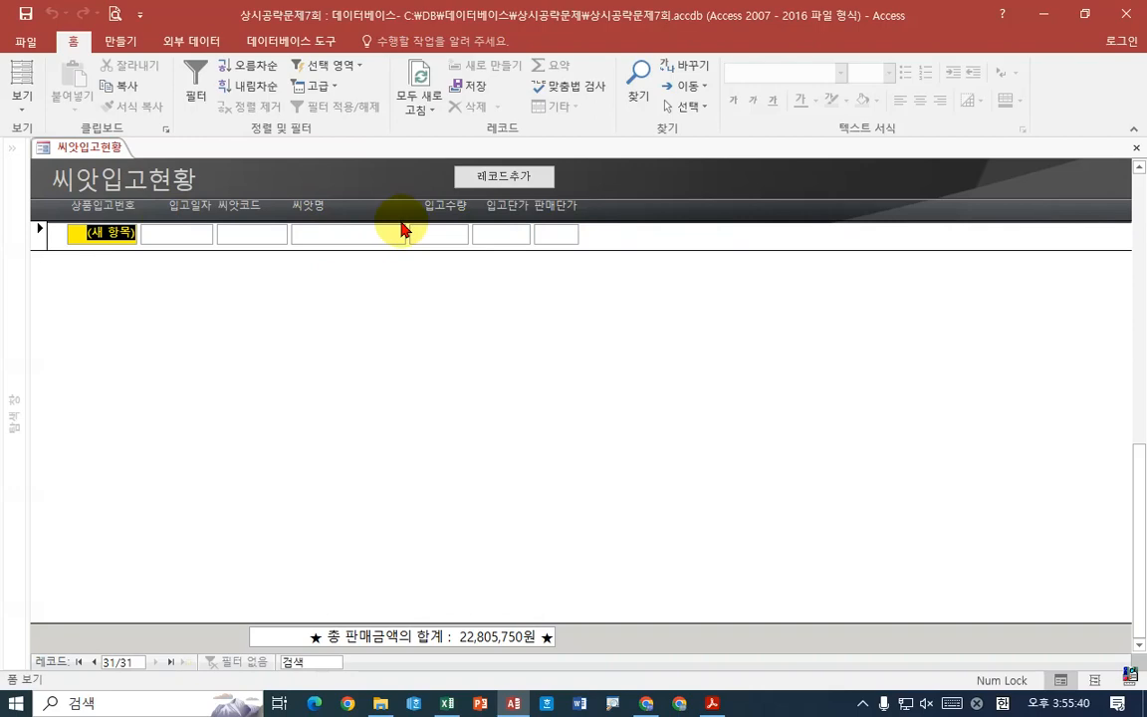
pyautogui.rightClick(105, 145)
pyautogui.click(169, 267)
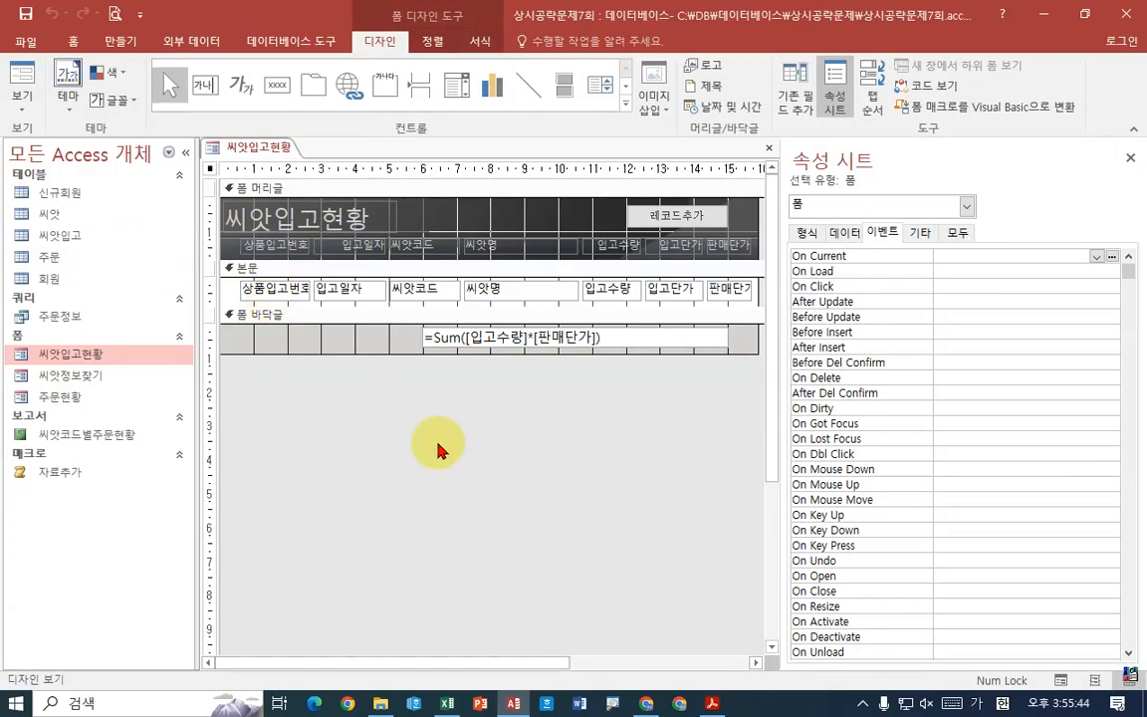
# Switch to Acrobat Reader and review the finished macro task and the instructions of 문제 3 for the 씨앗코드별주문현황 report
pyautogui.click(713, 704)
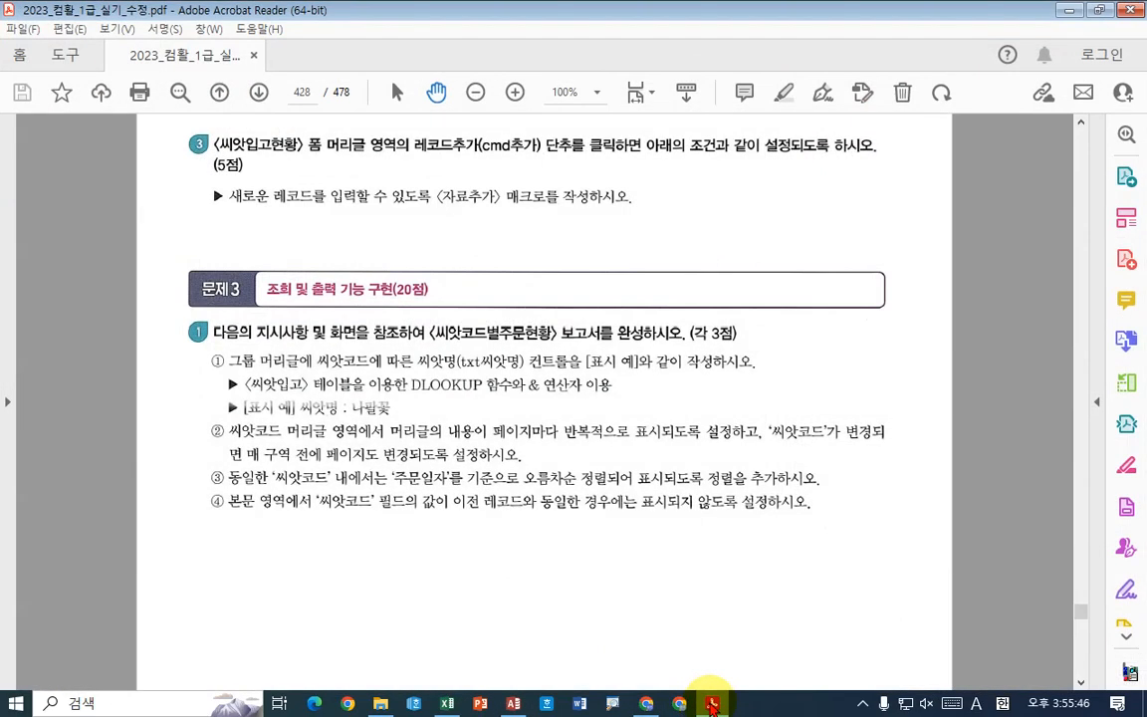
pyautogui.click(713, 704)
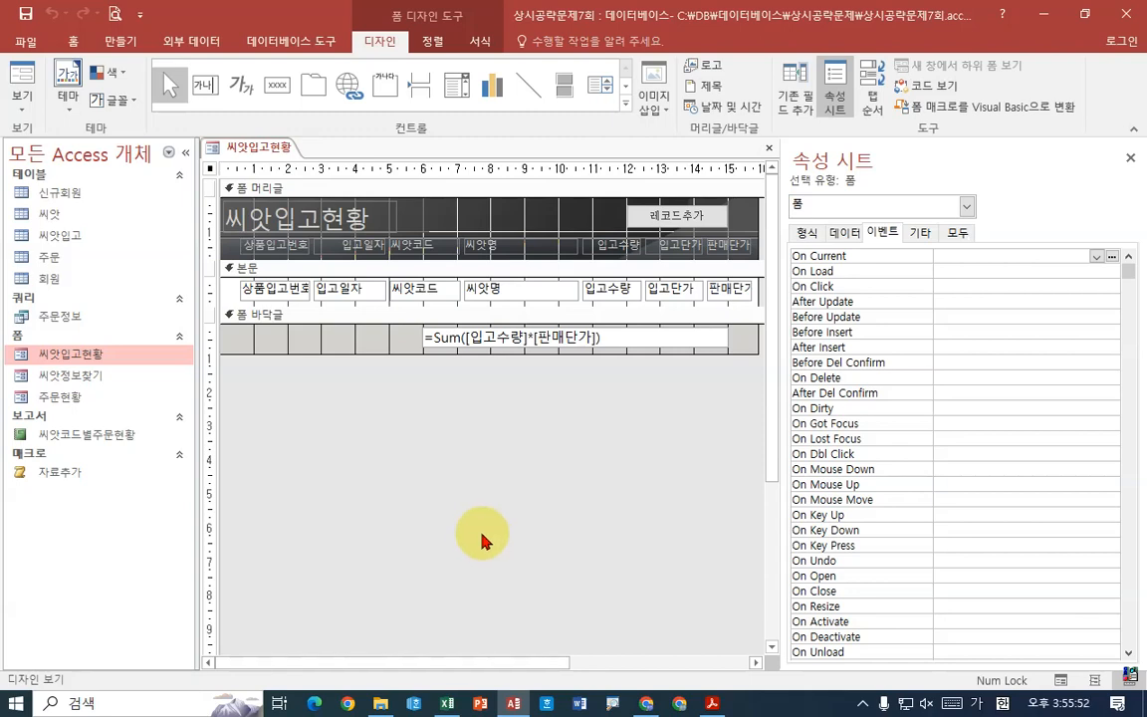
pyautogui.moveTo(516, 705)
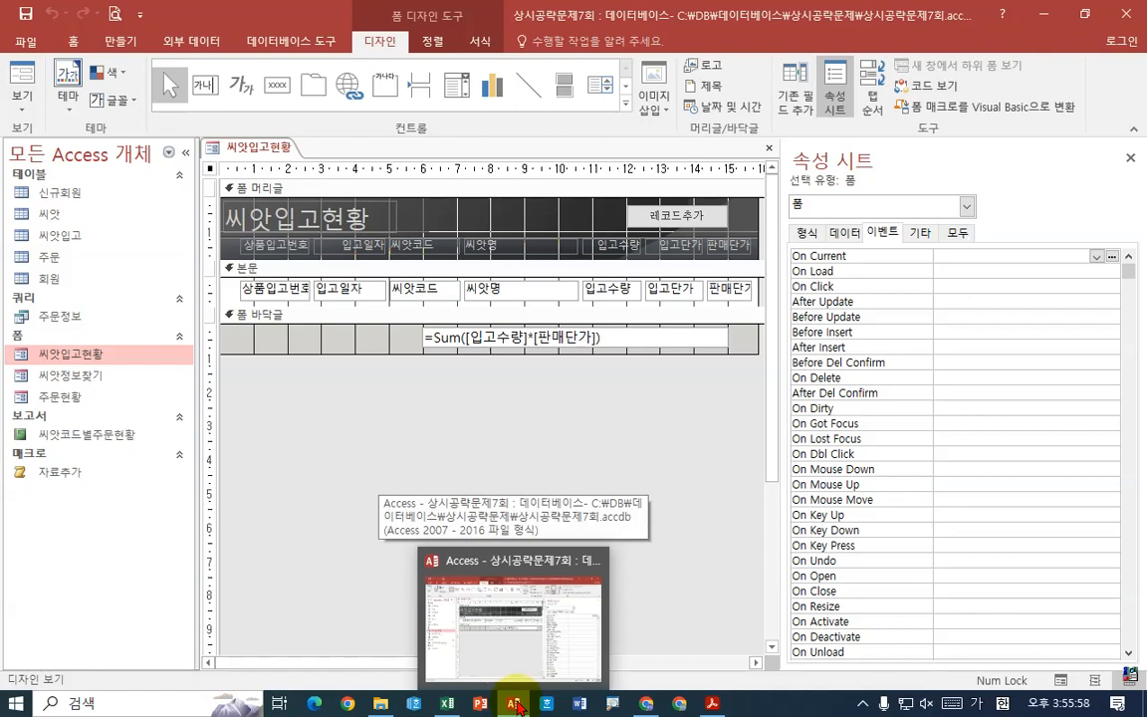
pyautogui.click(712, 703)
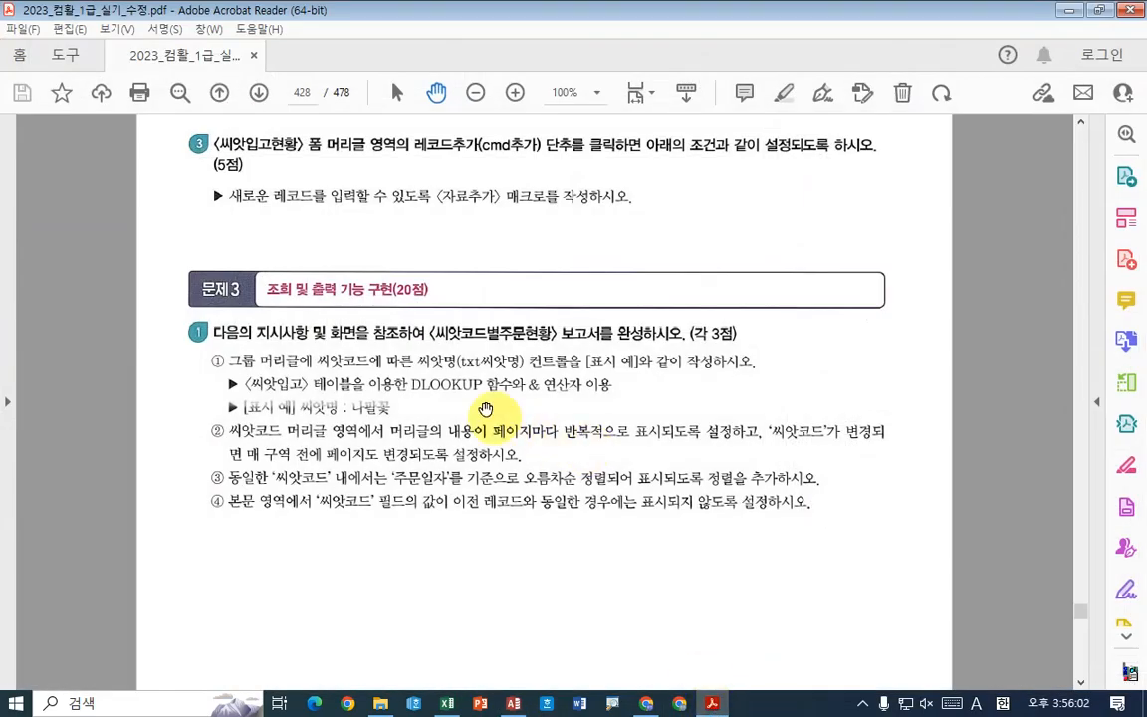
pyautogui.scroll(-3, 504, 456)
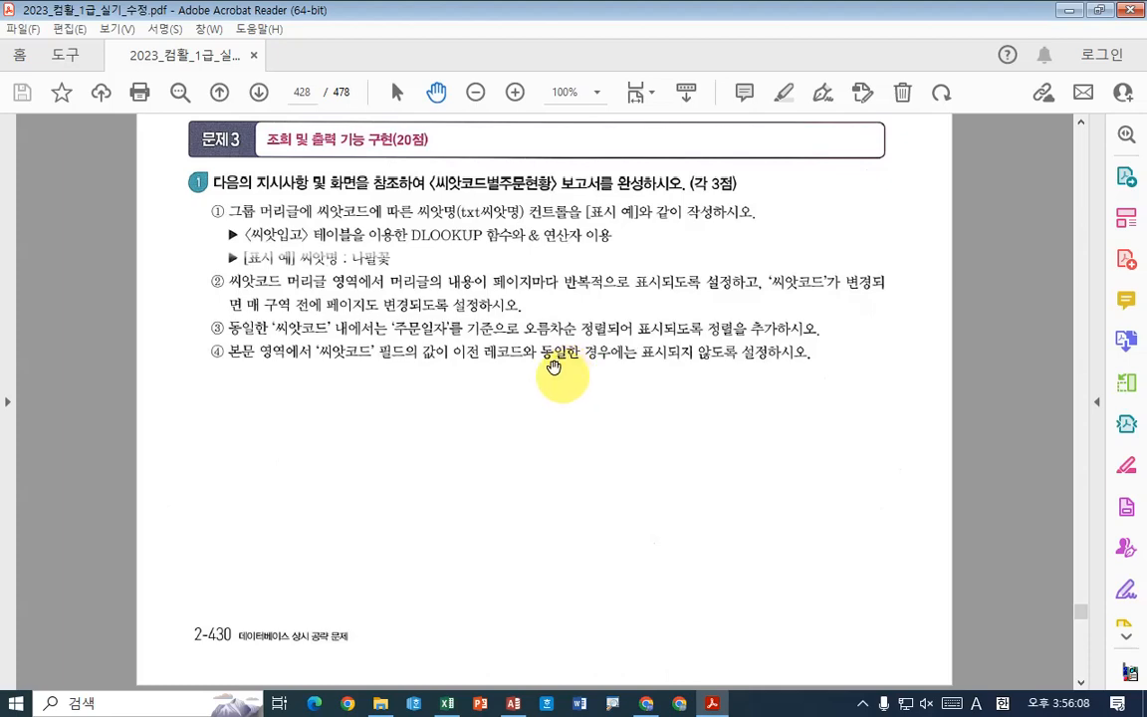
# Return to Access, close the 씨앗입고현황 form and open the 씨앗코드별주문현황 report in print preview for a closer look
pyautogui.click(518, 705)
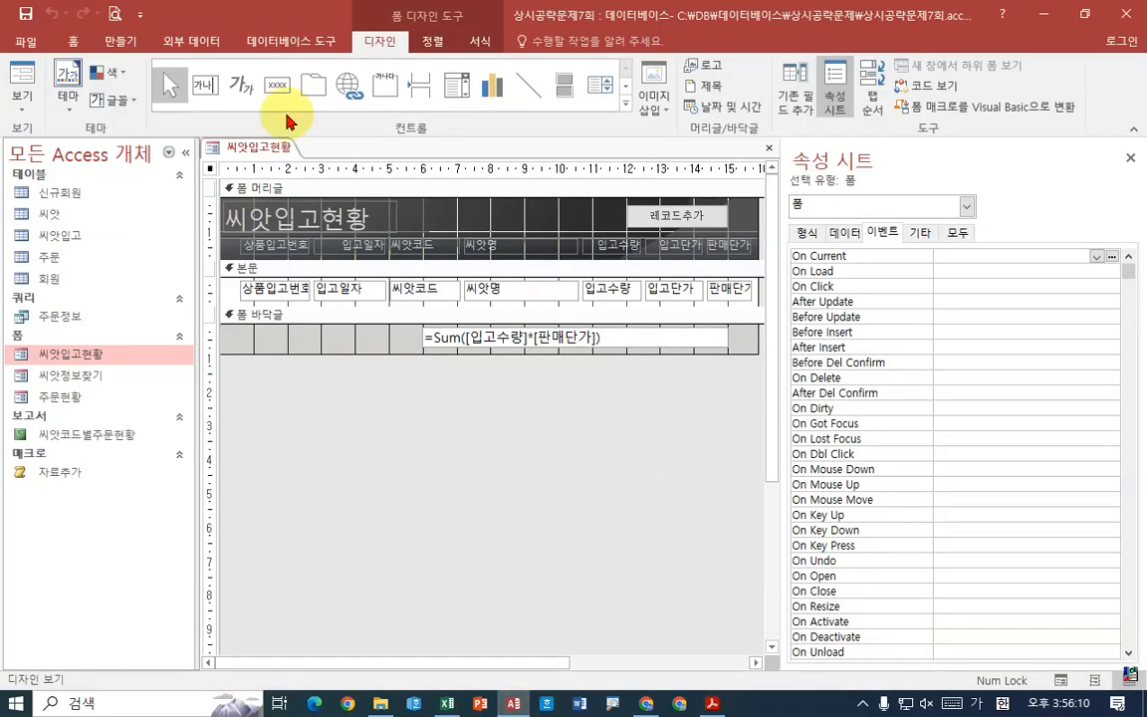
pyautogui.rightClick(249, 148)
pyautogui.click(313, 184)
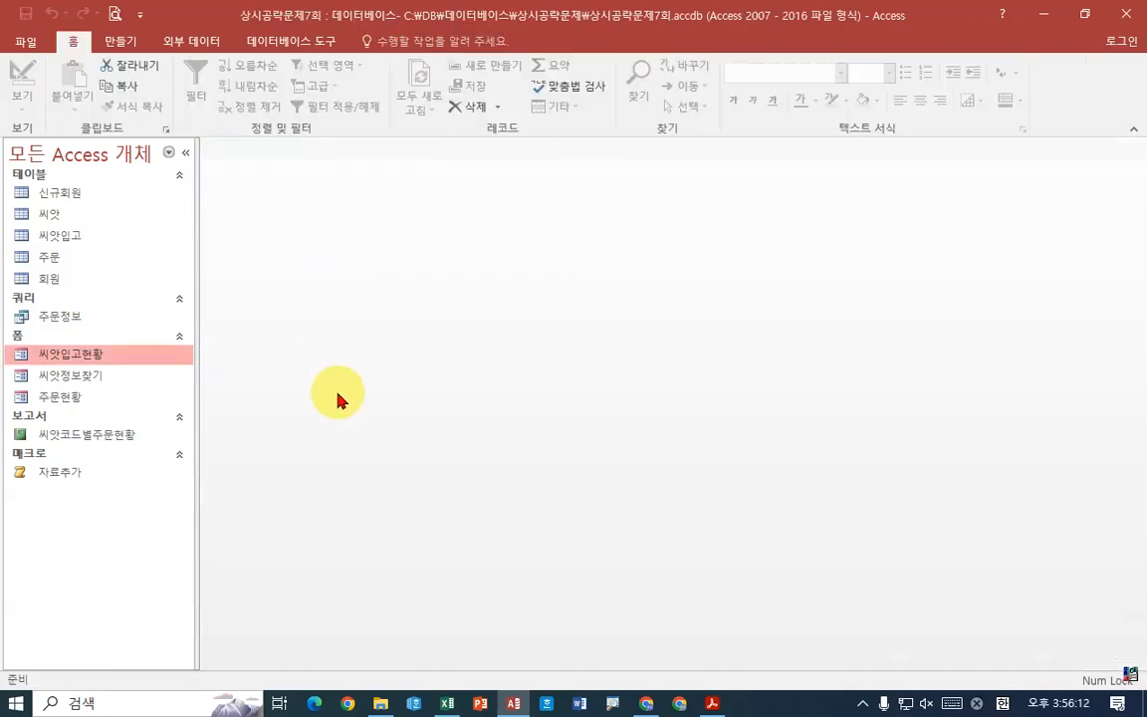
pyautogui.click(119, 441)
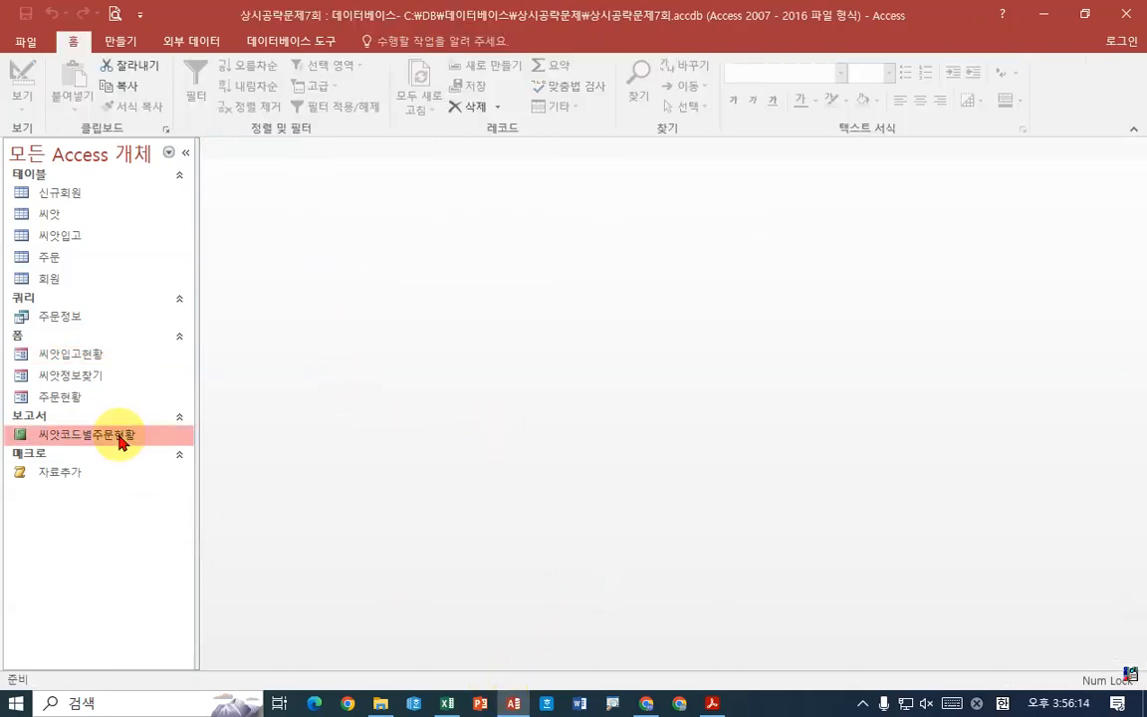
pyautogui.doubleClick(119, 441)
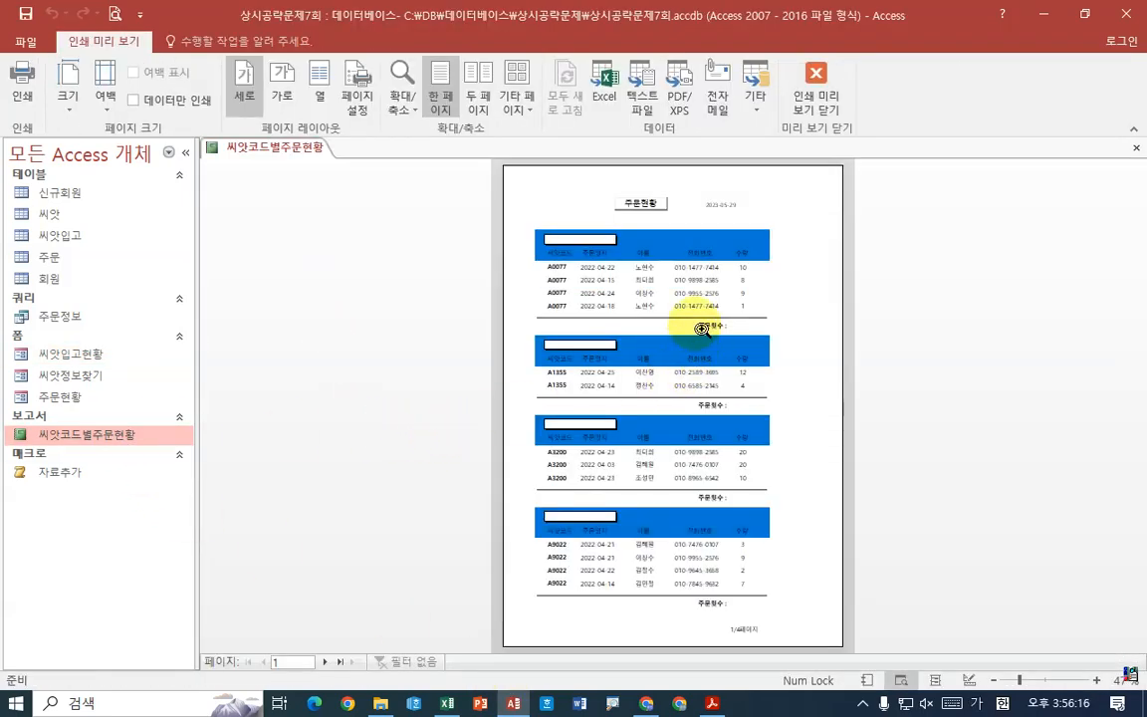
pyautogui.click(694, 321)
pyautogui.scroll(4, 687, 279)
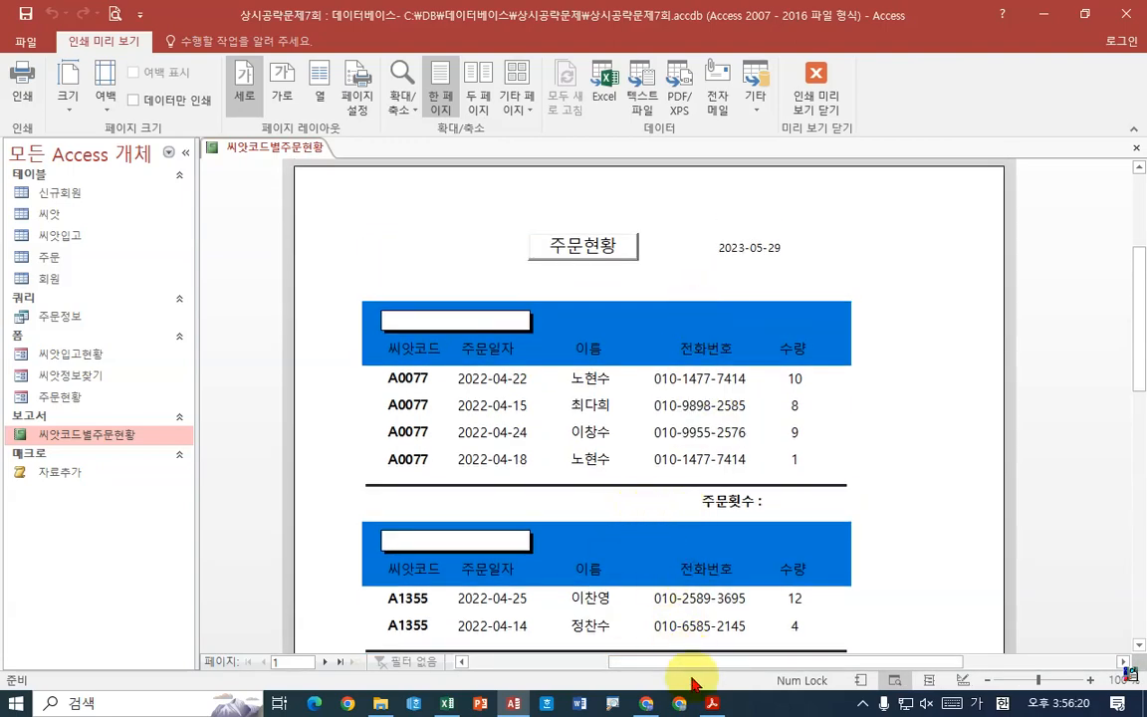
# Switch to Acrobat Reader and compare the 씨앗코드별주문현황 report's instructions with the sample output on the following page
pyautogui.click(715, 705)
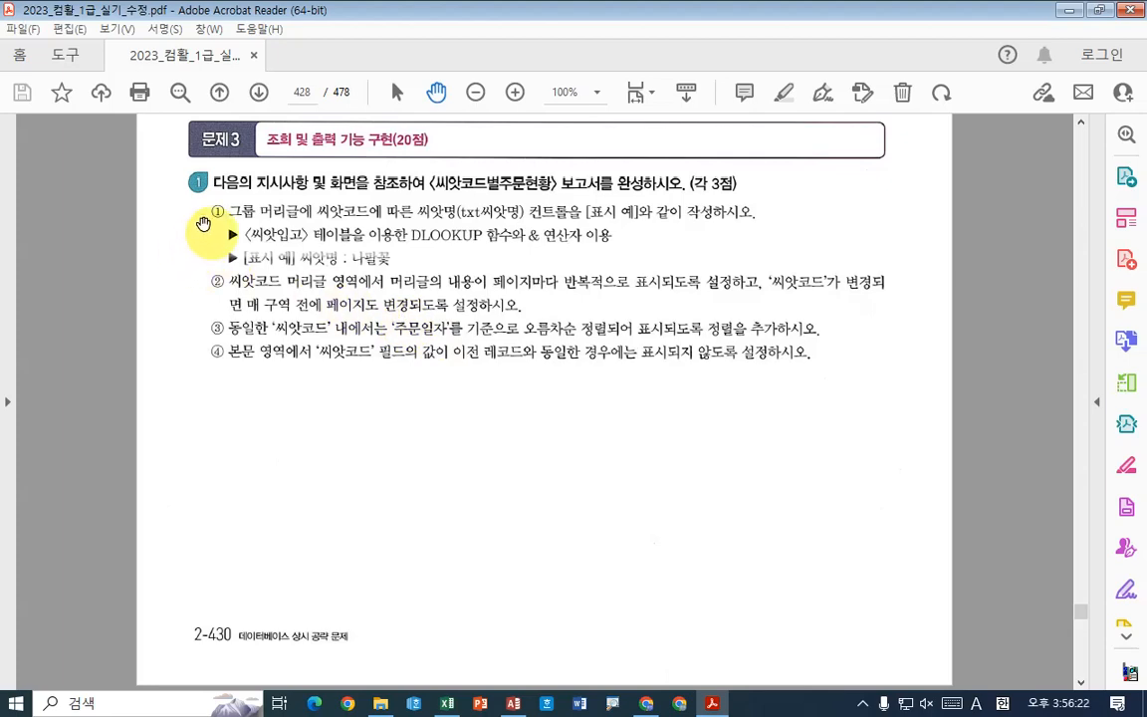
pyautogui.scroll(-3, 576, 268)
pyautogui.scroll(-3, 576, 269)
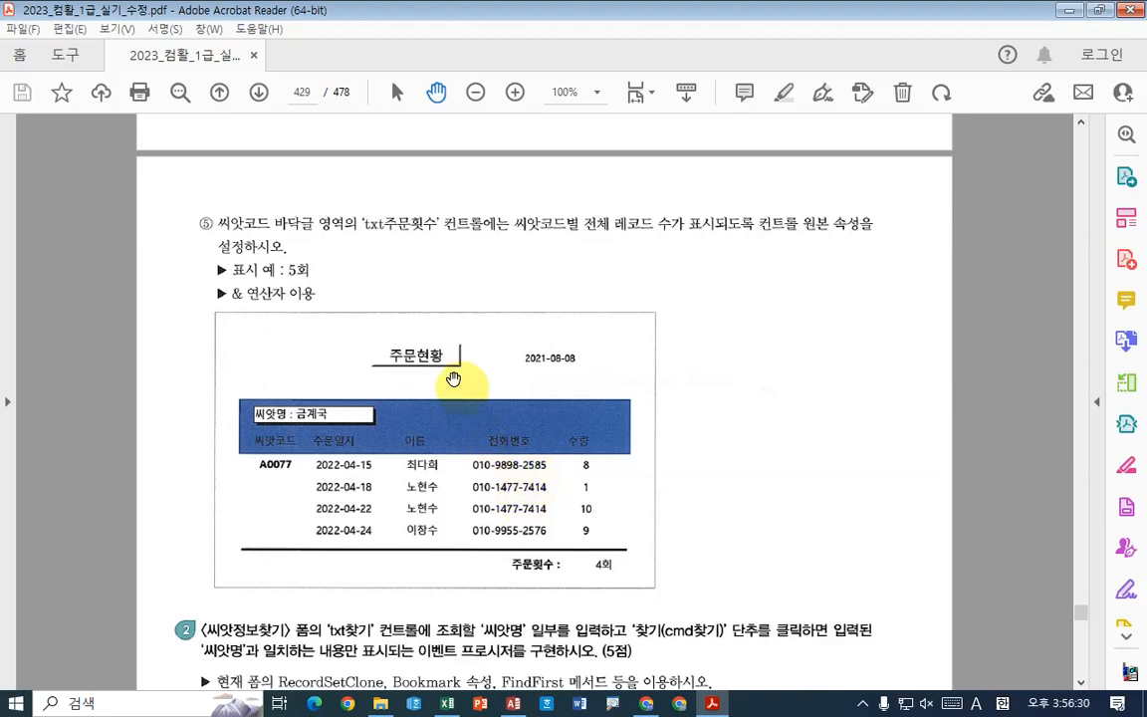
pyautogui.scroll(6, 458, 378)
pyautogui.moveTo(513, 382); pyautogui.dragTo(494, 351)
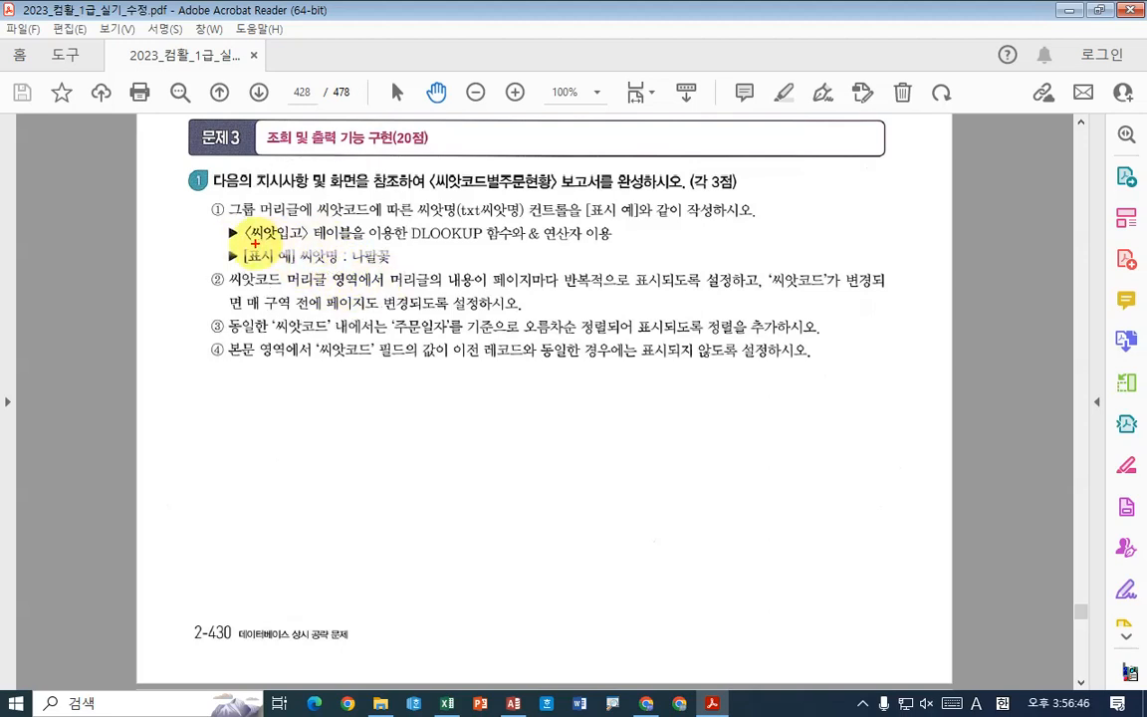
pyautogui.moveTo(255, 242); pyautogui.dragTo(311, 241)
pyautogui.moveTo(401, 240); pyautogui.dragTo(488, 244)
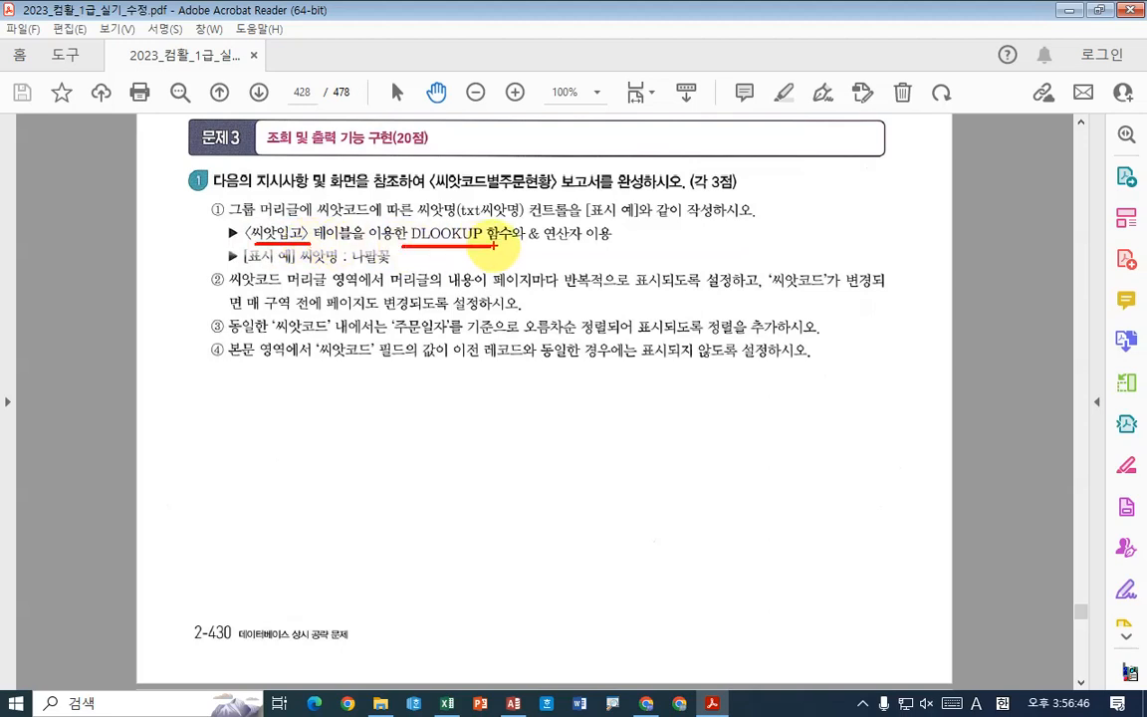
pyautogui.moveTo(416, 220); pyautogui.dragTo(449, 219)
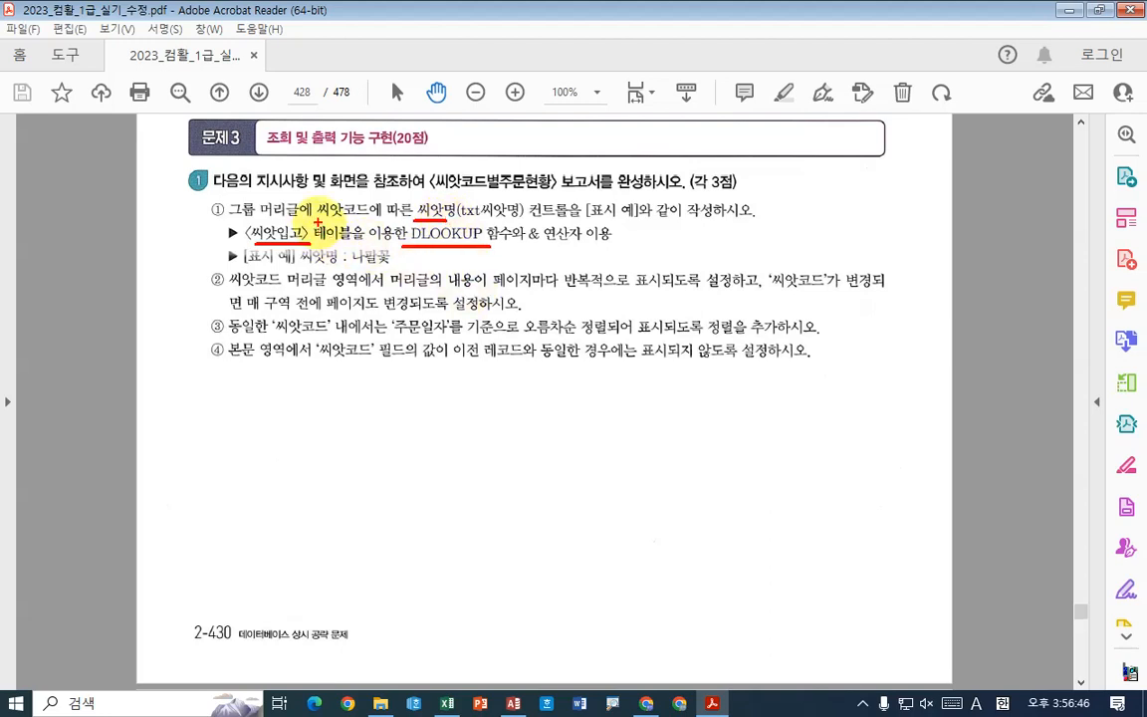
pyautogui.moveTo(317, 220); pyautogui.dragTo(368, 221)
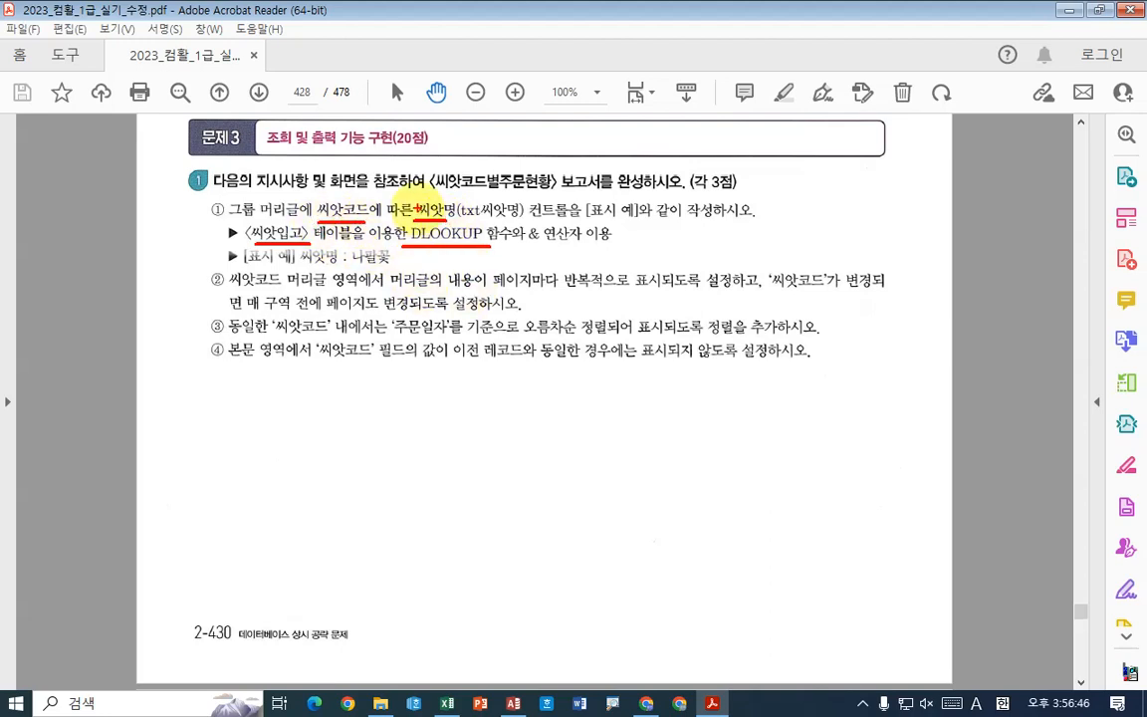
pyautogui.moveTo(419, 185); pyautogui.dragTo(445, 171)
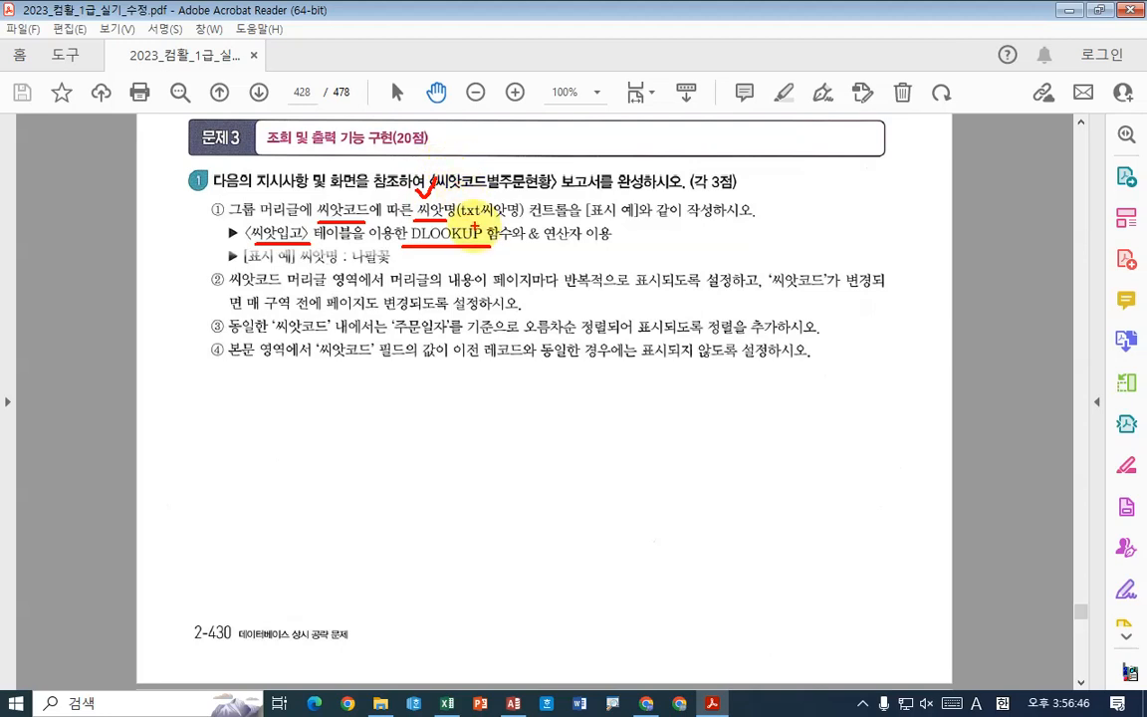
pyautogui.moveTo(468, 219); pyautogui.dragTo(519, 218)
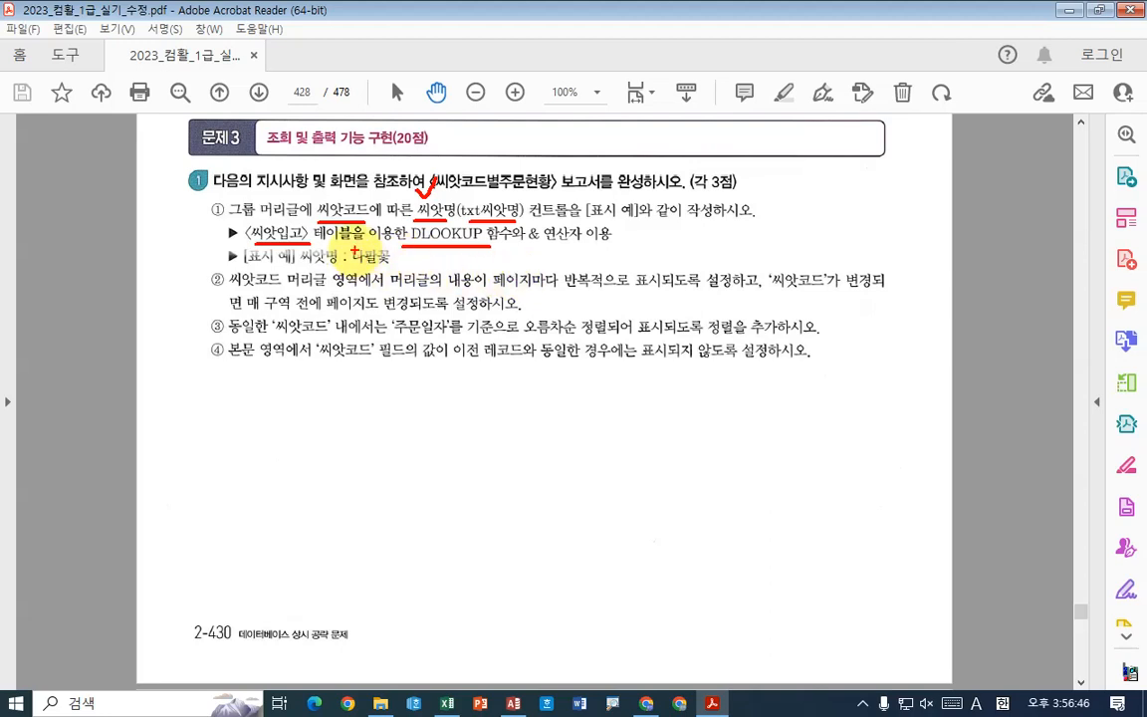
pyautogui.moveTo(349, 246); pyautogui.dragTo(398, 270)
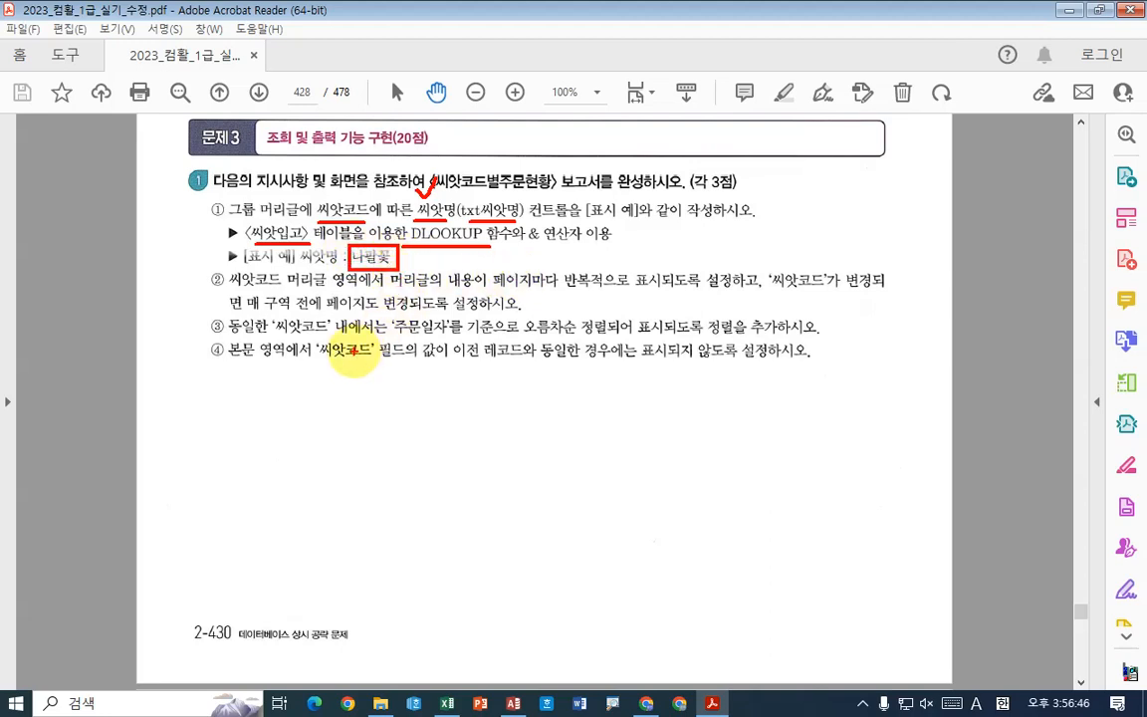
pyautogui.moveTo(289, 267); pyautogui.dragTo(339, 265)
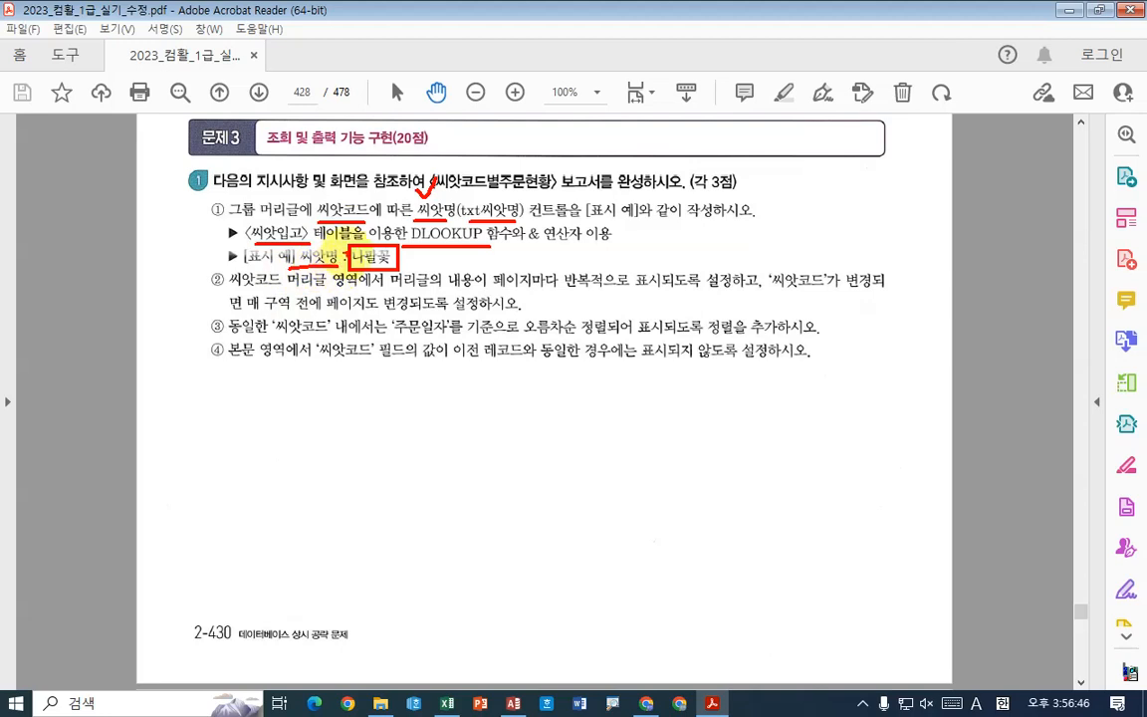
pyautogui.moveTo(342, 185); pyautogui.dragTo(365, 175)
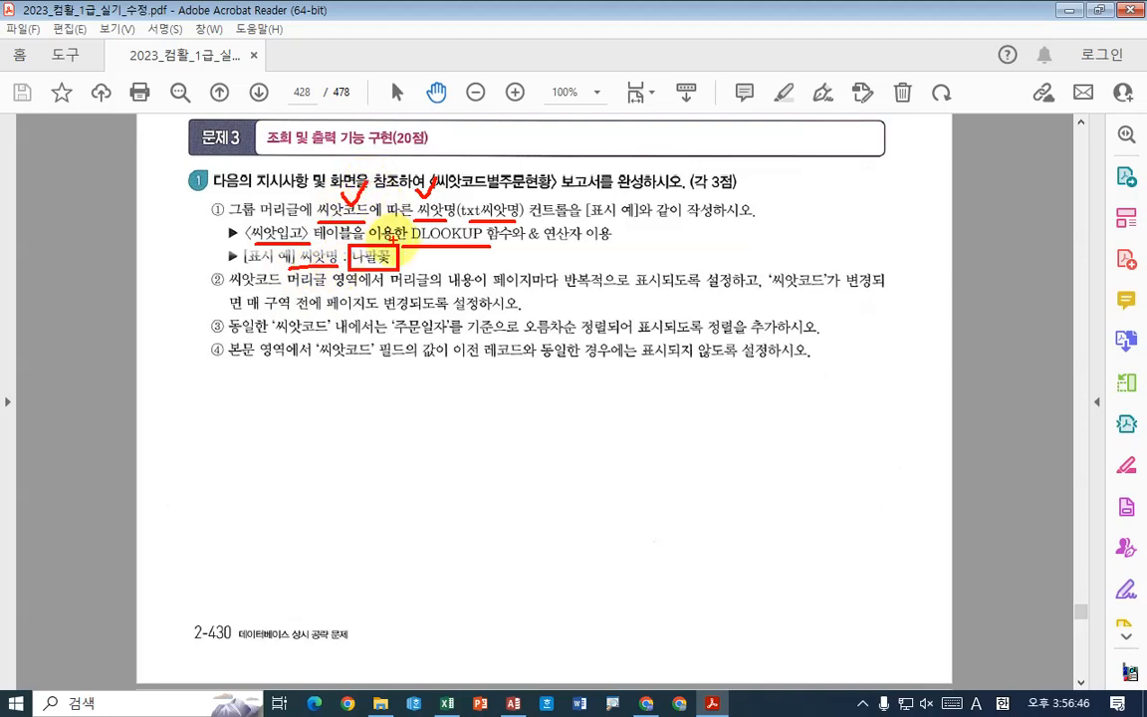
# Return to Access and switch the 씨앗코드별주문현황 report from print preview to Design view
pyautogui.moveTo(339, 212)
pyautogui.mouseDown()
pyautogui.moveTo(314, 205)
pyautogui.moveTo(350, 187)
pyautogui.mouseUp()
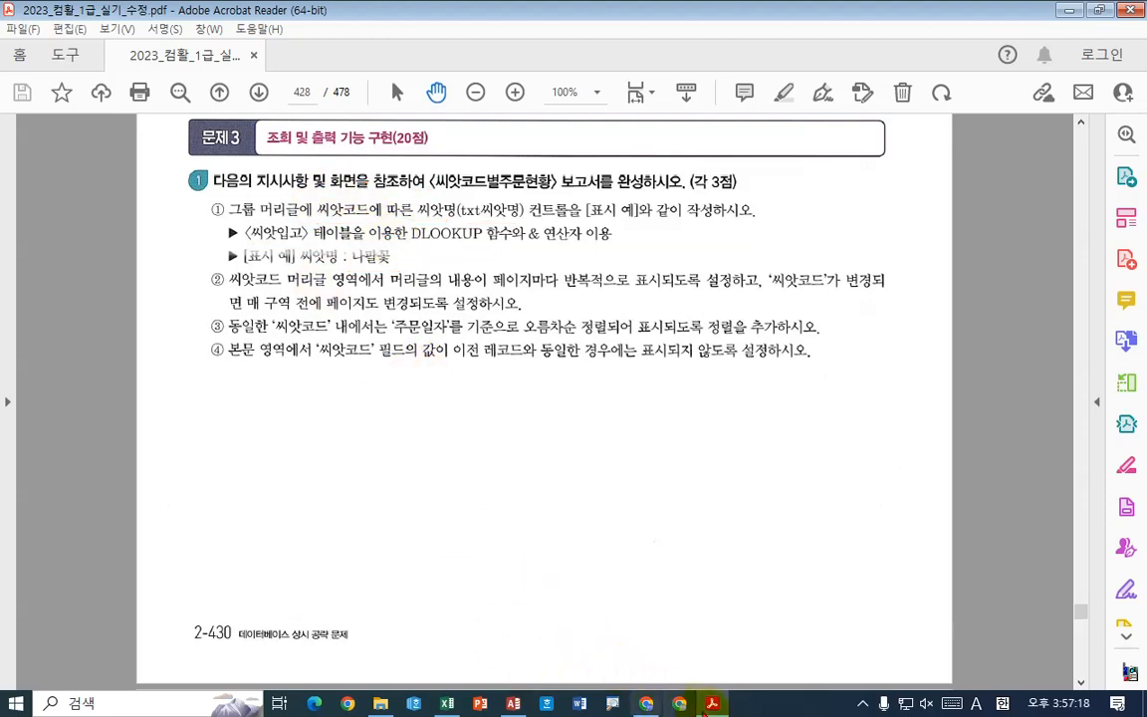
pyautogui.click(513, 703)
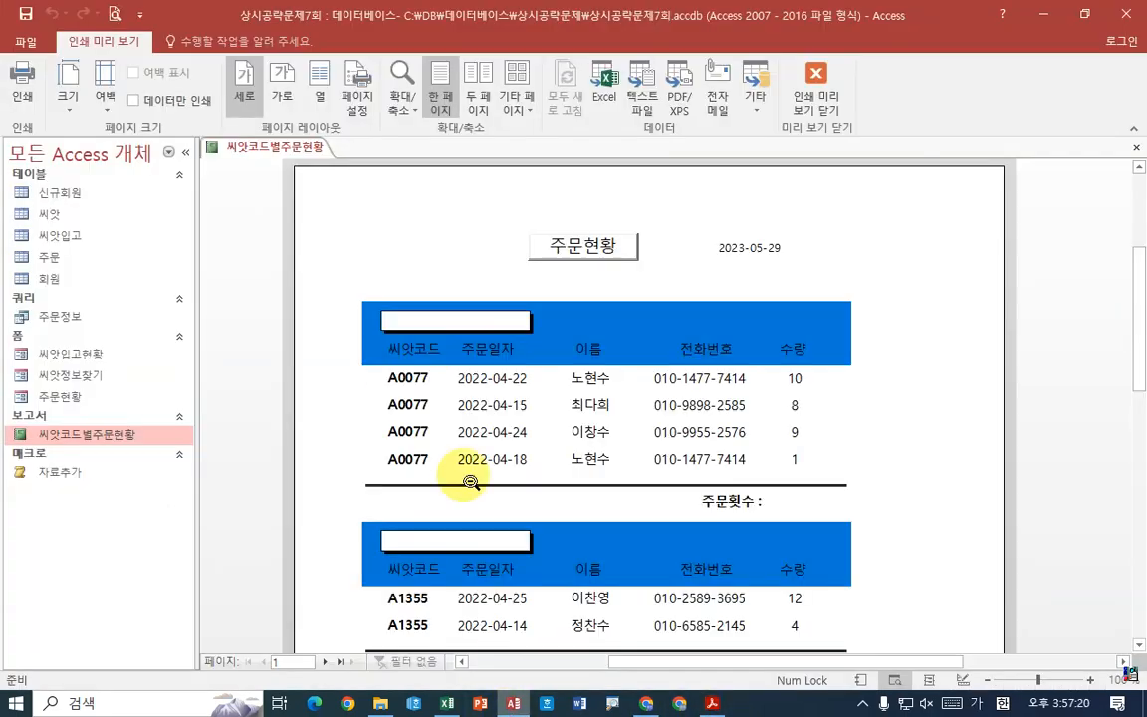
pyautogui.rightClick(264, 149)
pyautogui.click(307, 264)
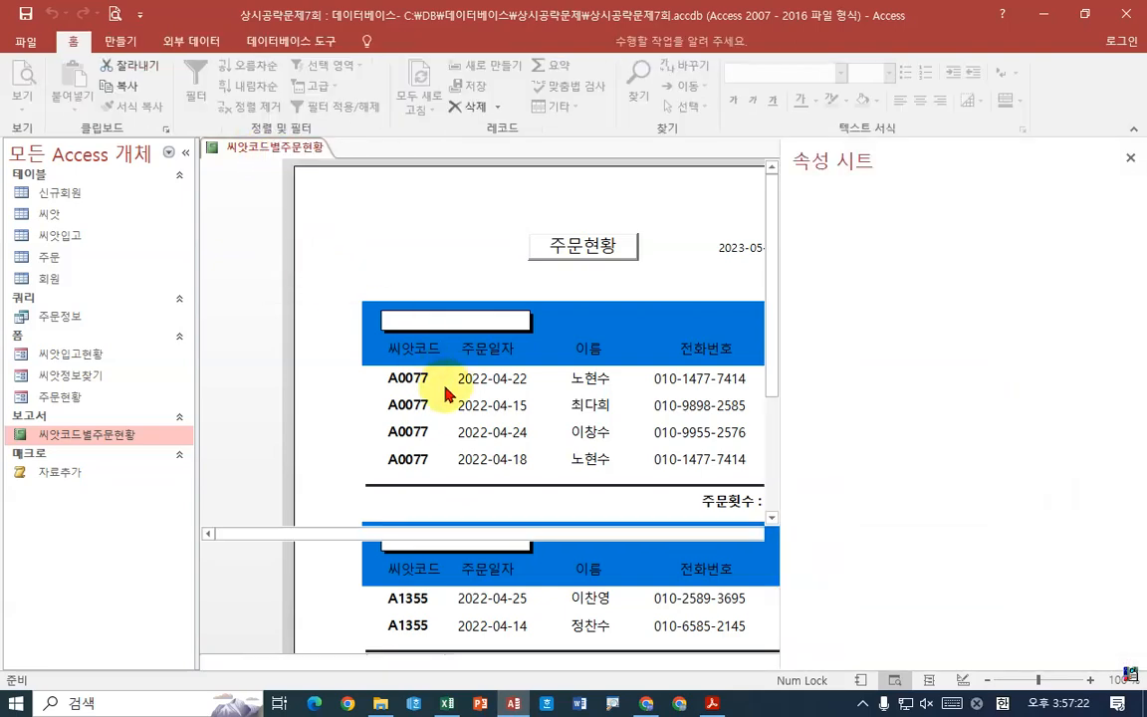
# Check the 씨앗코드 control in the detail section, the txt씨앗명 control in the group header and the report's record source
pyautogui.click(267, 375)
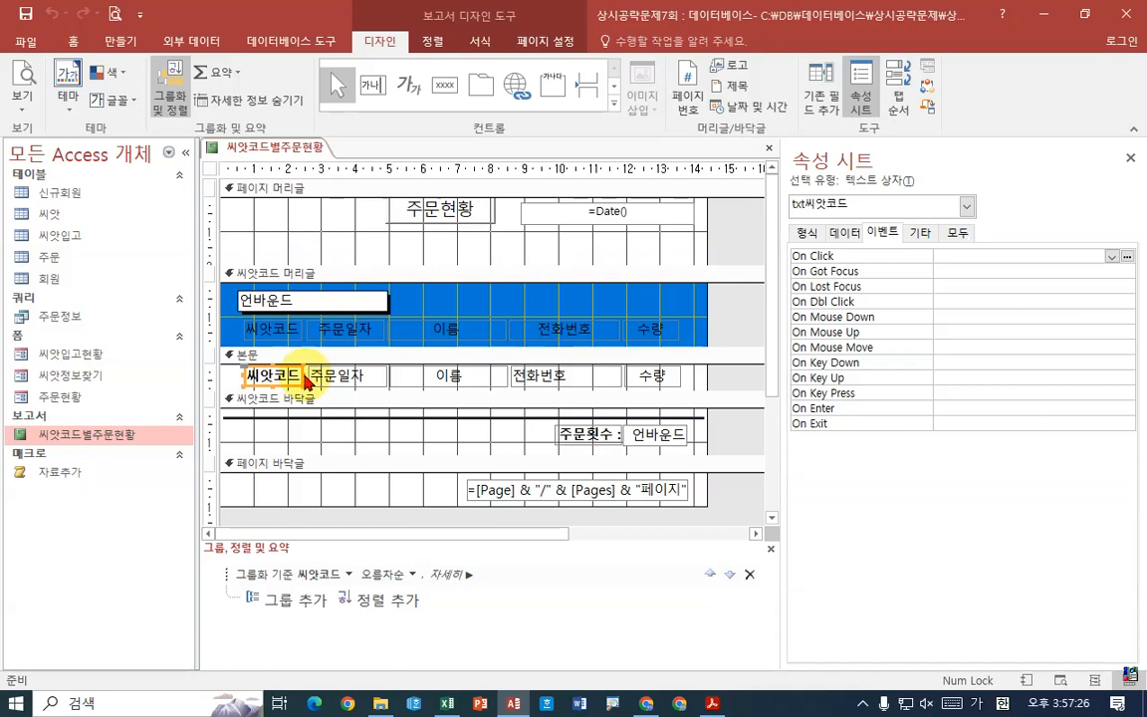
pyautogui.click(303, 299)
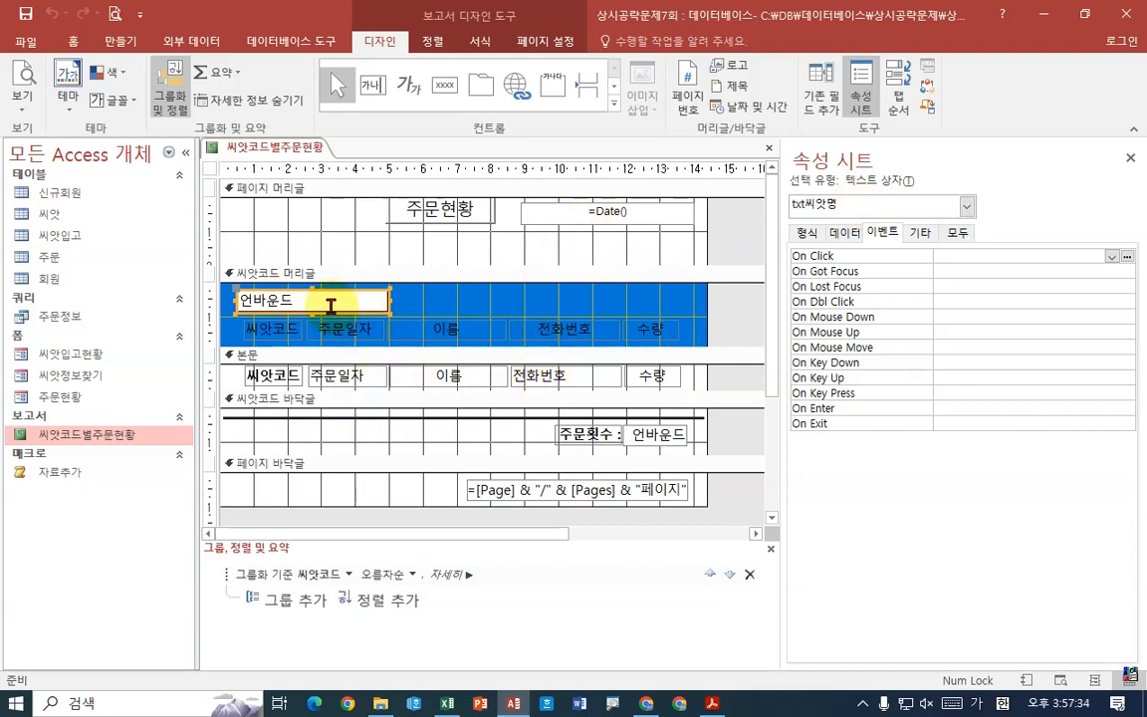
pyautogui.click(210, 167)
pyautogui.click(845, 233)
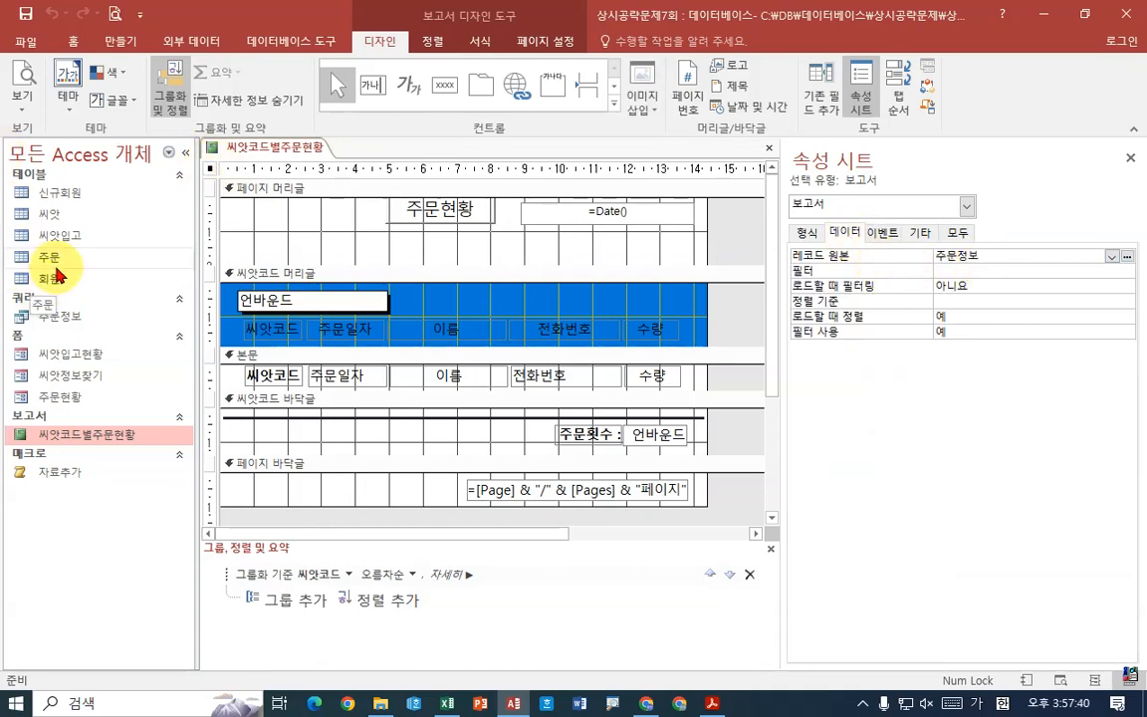
# Open the 주문정보 query's datasheet and examine its fields, especially the 씨앗코드 column
pyautogui.doubleClick(61, 315)
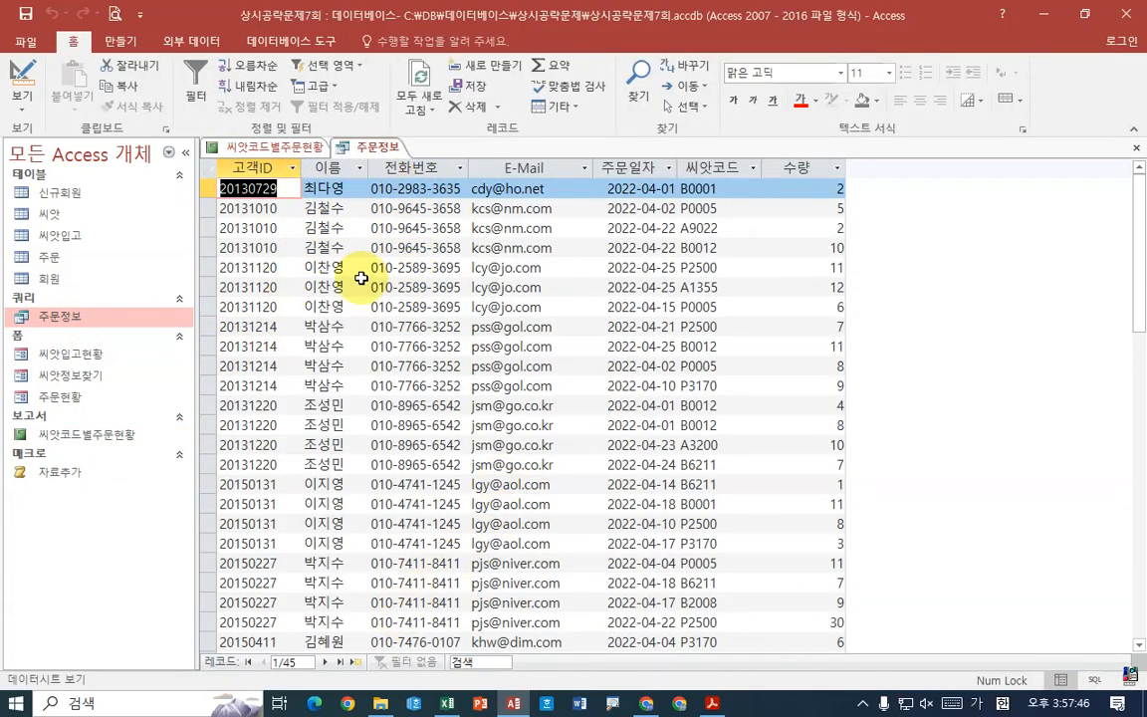
pyautogui.scroll(-3, 379, 249)
pyautogui.scroll(3, 631, 200)
pyautogui.click(730, 174)
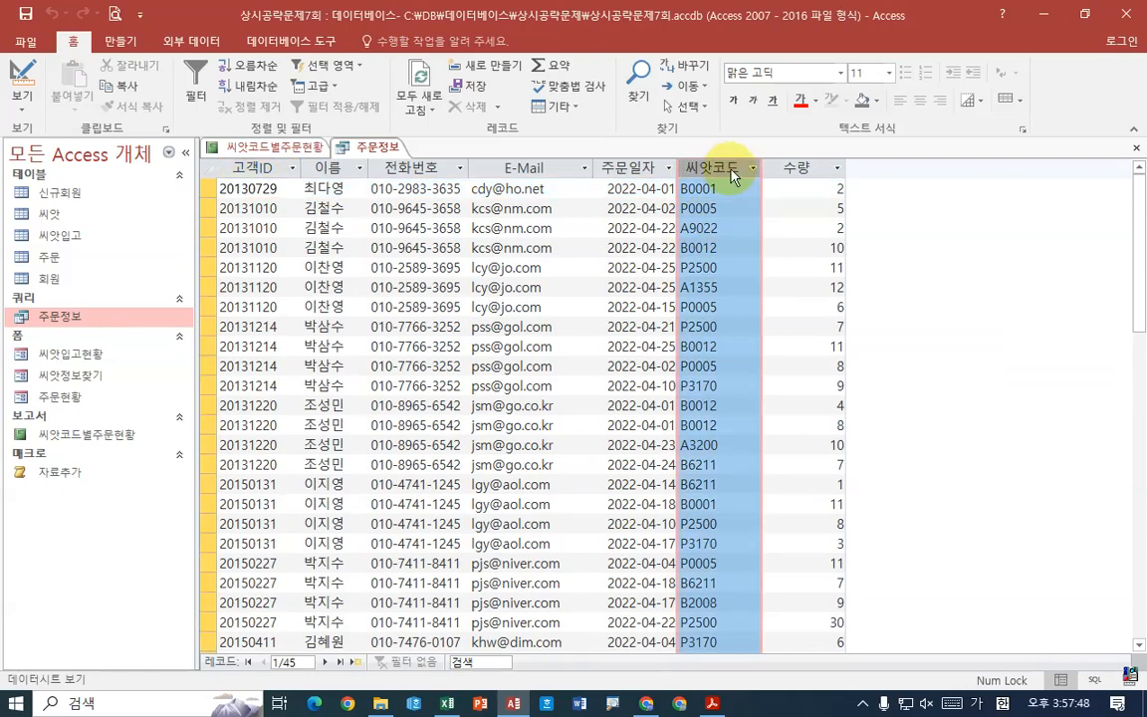
# Inspect the source tables and fields of the 주문정보 query in Design view, and close the query
pyautogui.rightClick(375, 147)
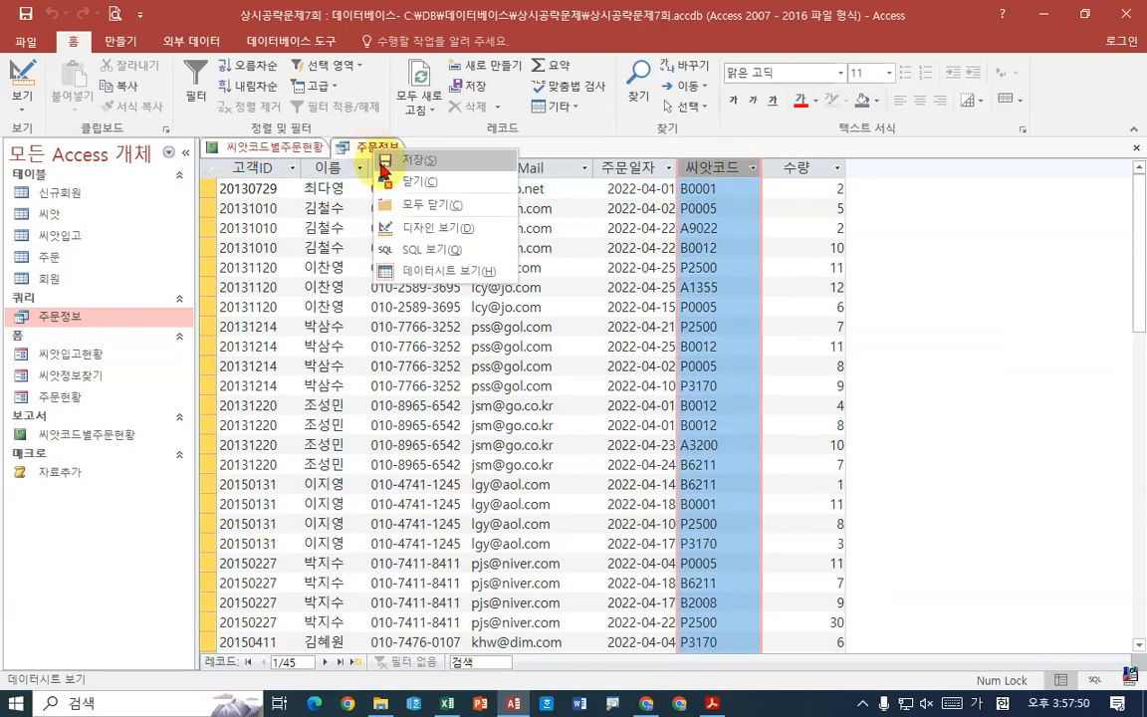
pyautogui.click(384, 227)
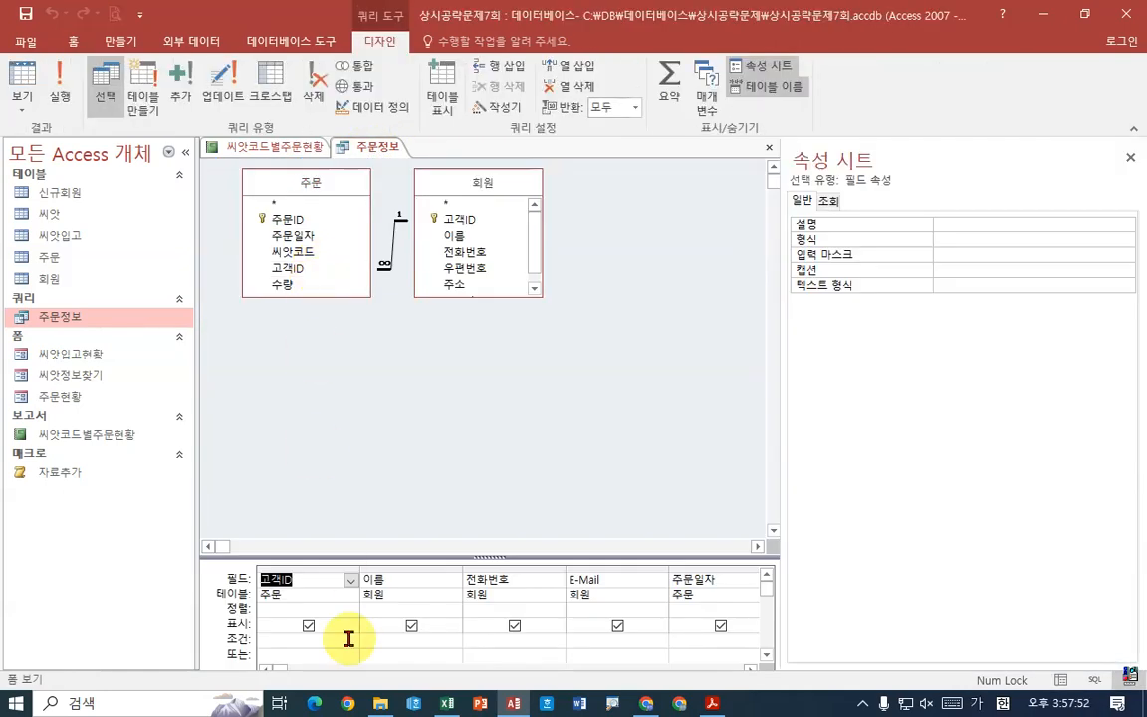
pyautogui.rightClick(368, 157)
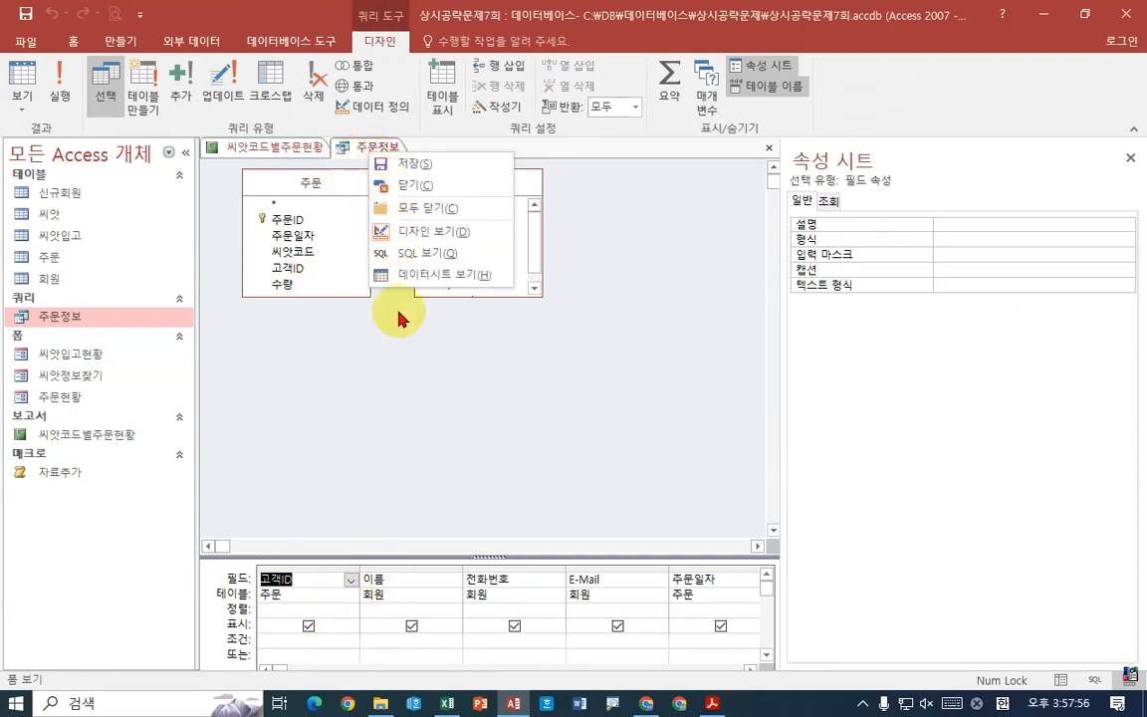
pyautogui.click(503, 555)
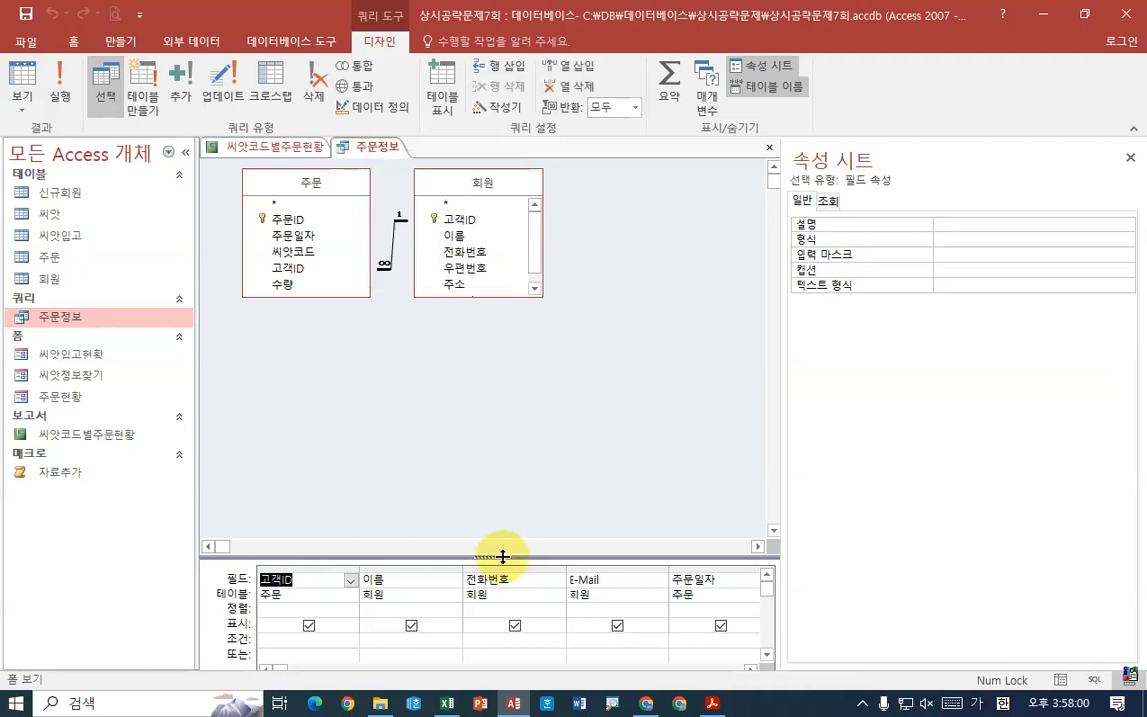
pyautogui.moveTo(503, 555); pyautogui.dragTo(517, 485)
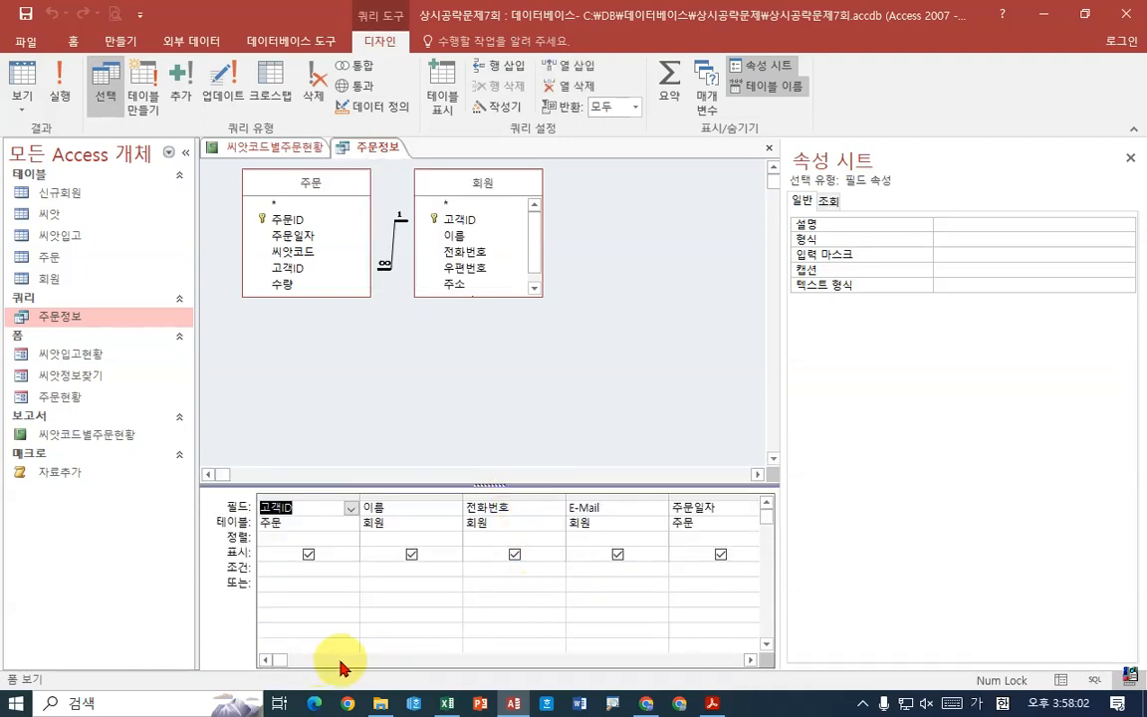
pyautogui.click(749, 659)
pyautogui.click(750, 659)
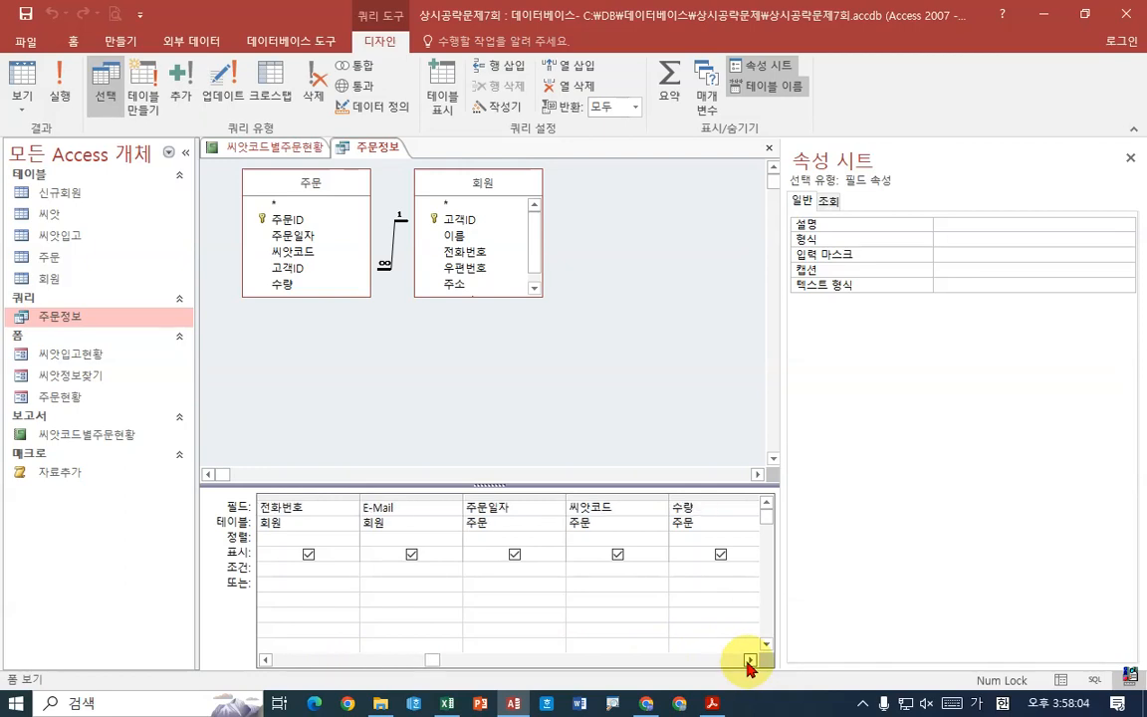
pyautogui.click(750, 659)
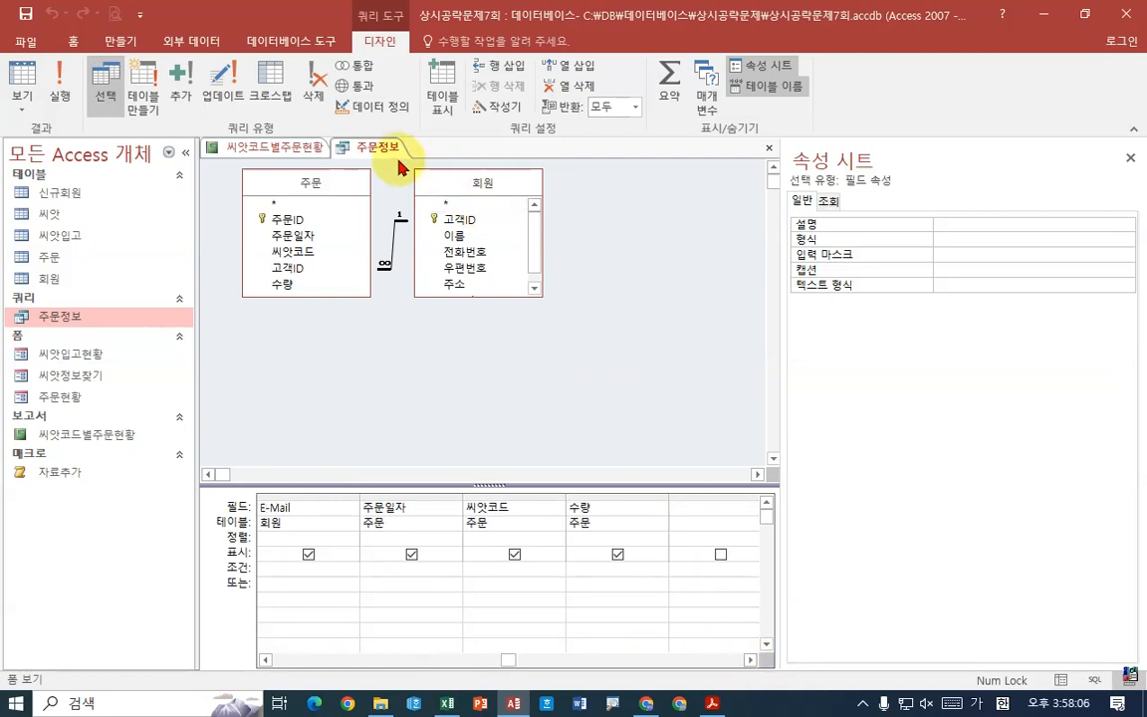
pyautogui.rightClick(388, 148)
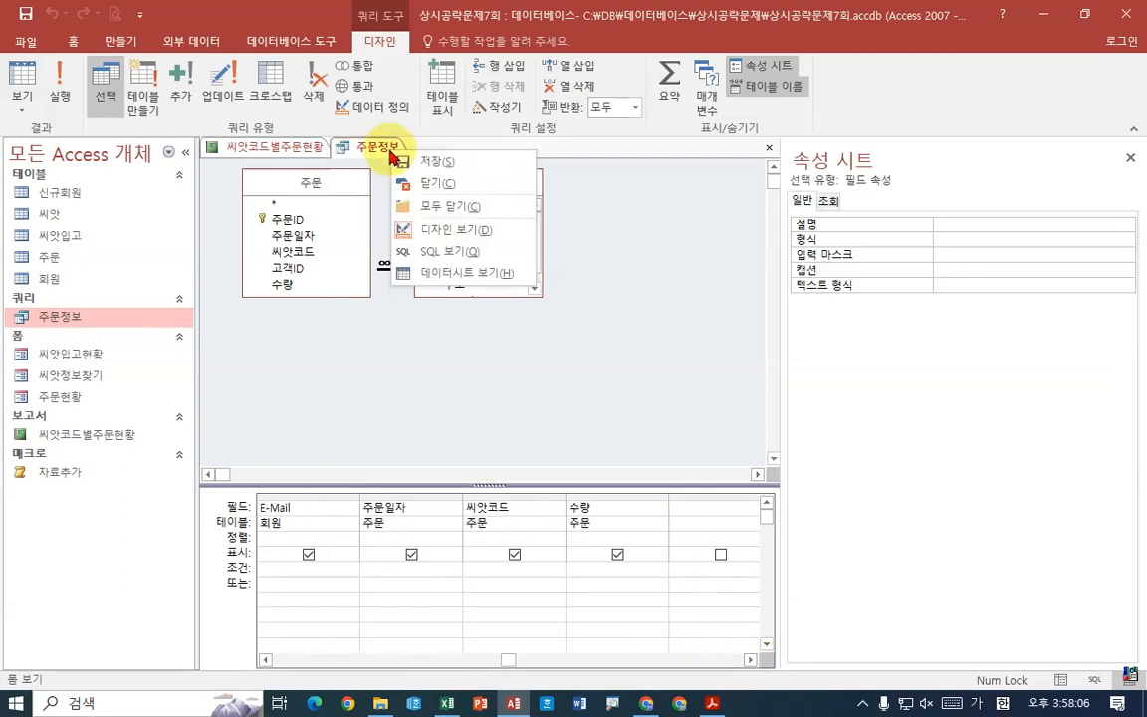
pyautogui.click(431, 185)
pyautogui.click(570, 403)
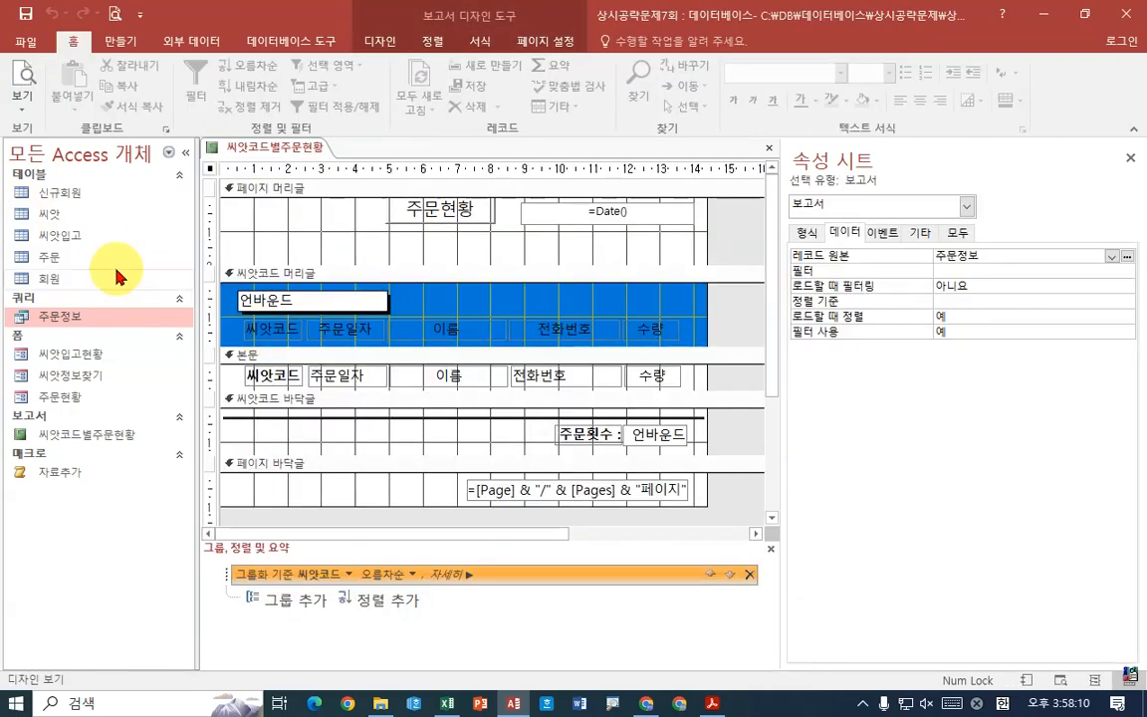
# Open the 씨앗 table and examine how each 씨앗코드 corresponds to its 씨앗명, starting with the first two records
pyautogui.doubleClick(52, 214)
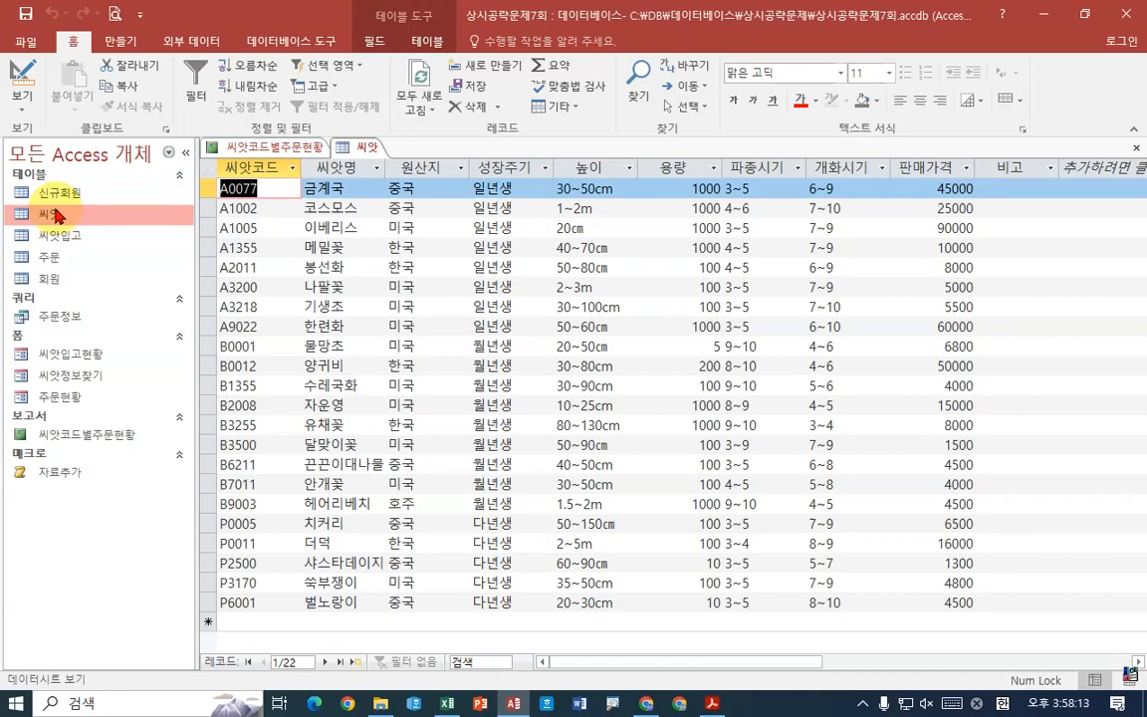
pyautogui.click(239, 186)
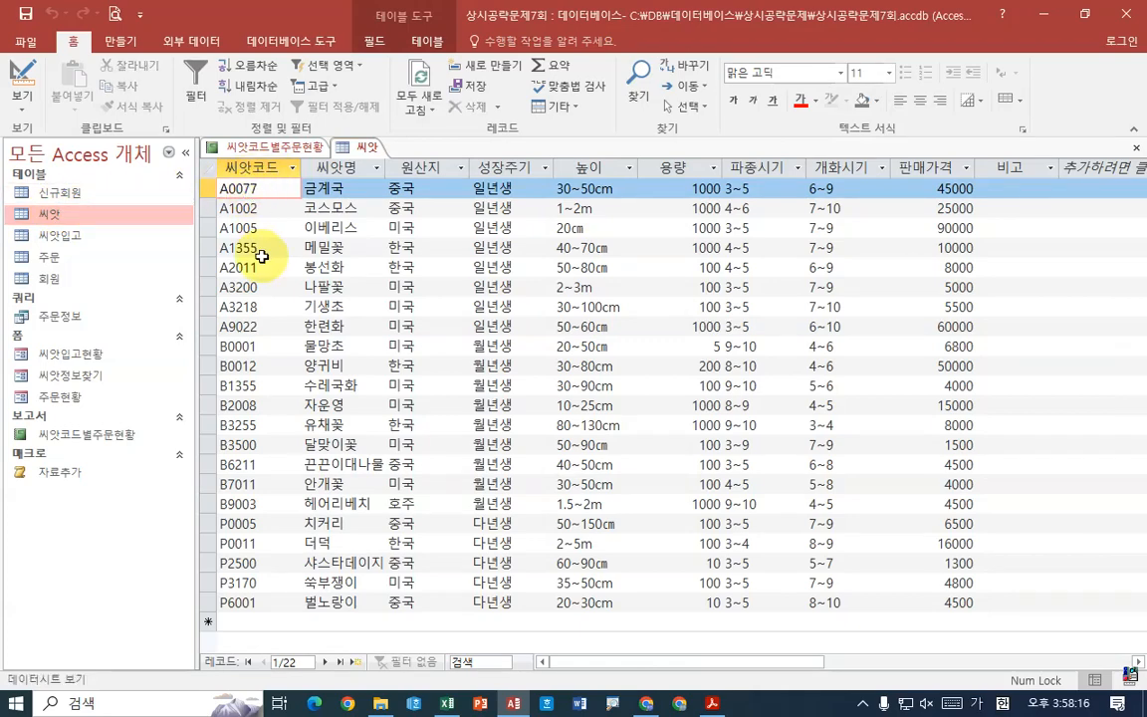
pyautogui.click(350, 189)
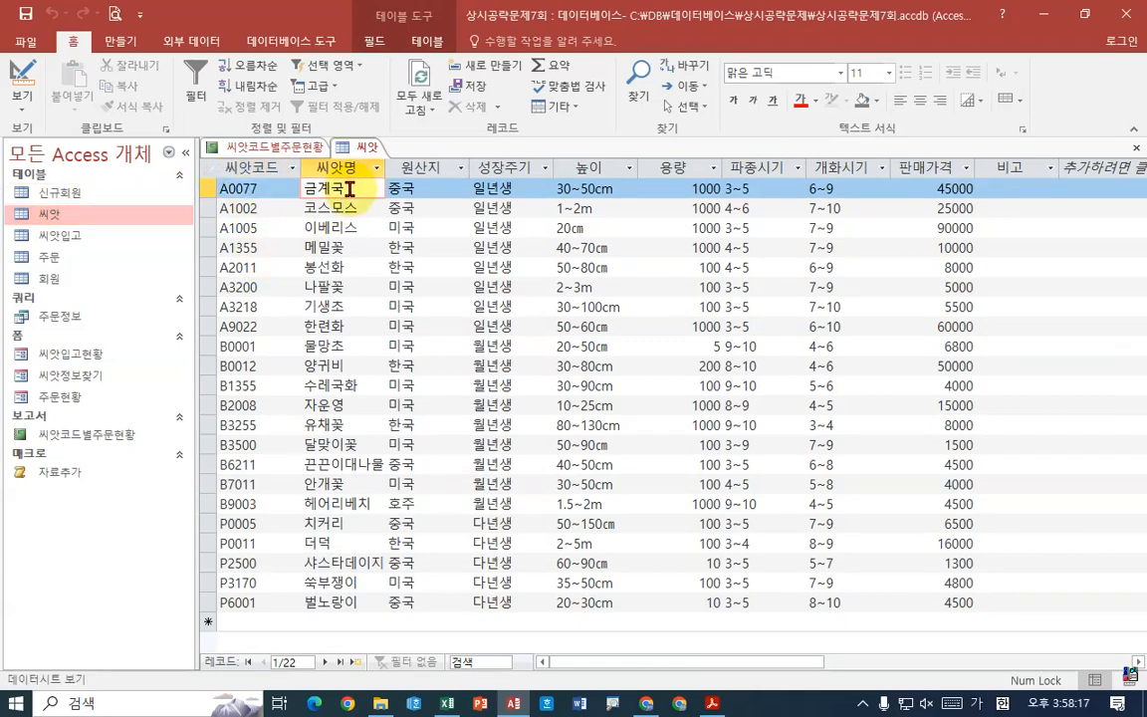
pyautogui.click(273, 188)
pyautogui.click(335, 187)
pyautogui.click(287, 189)
pyautogui.click(341, 191)
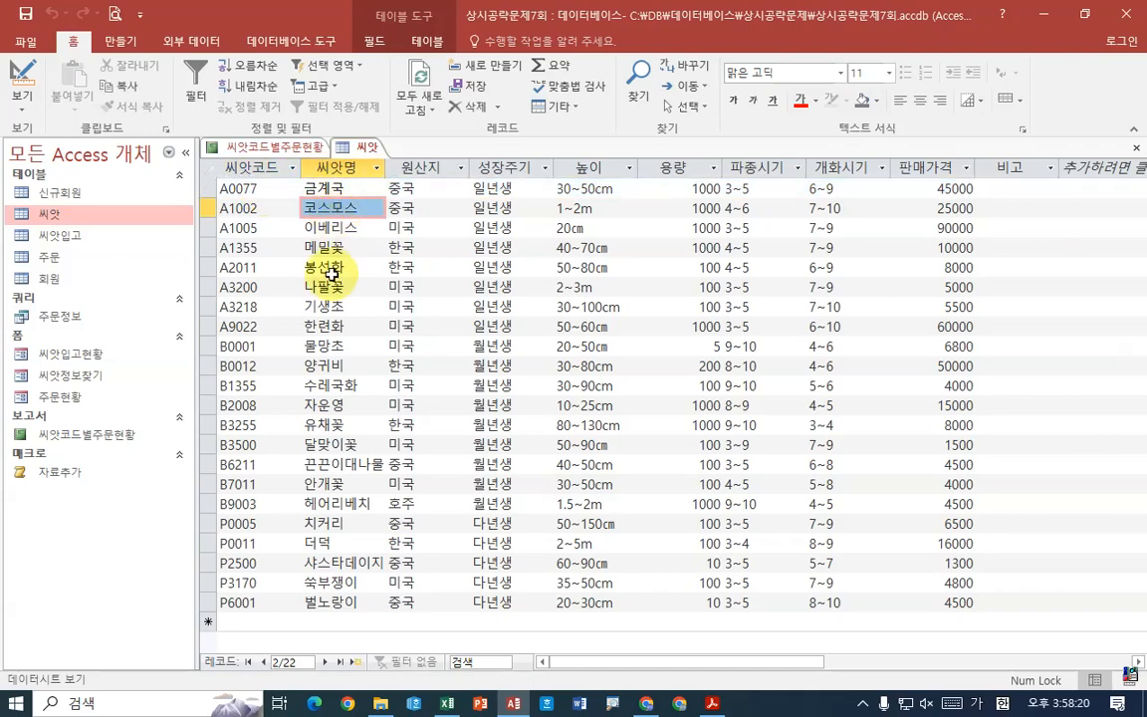
pyautogui.click(257, 206)
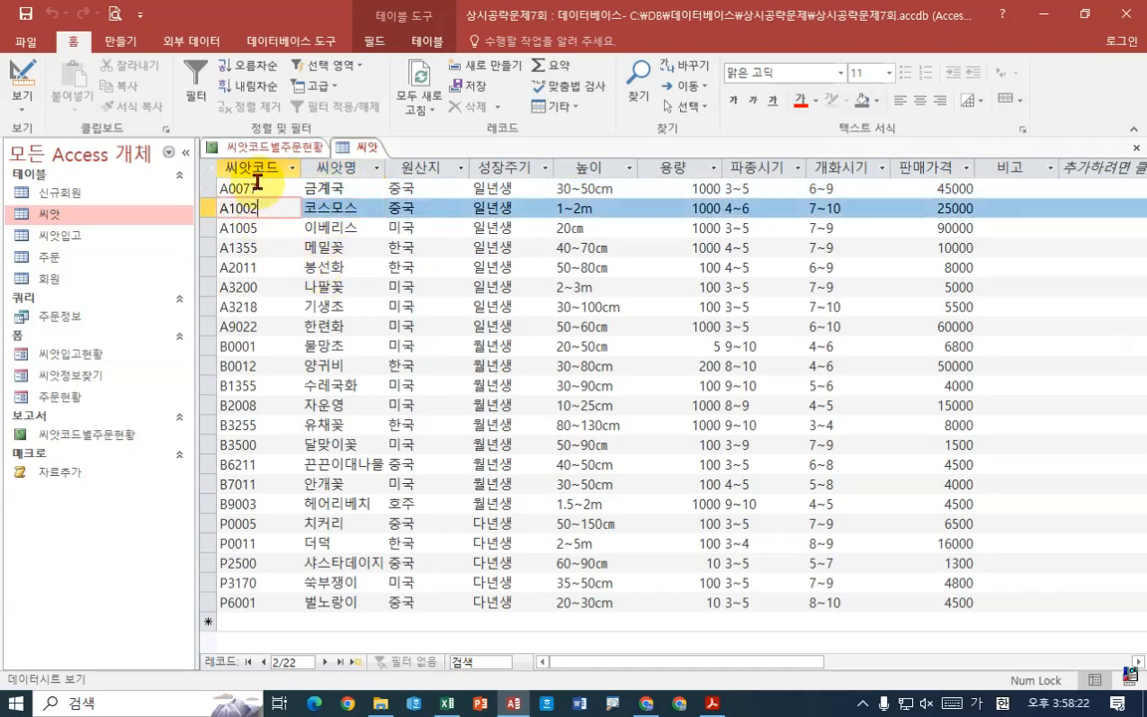
pyautogui.click(257, 184)
pyautogui.click(333, 189)
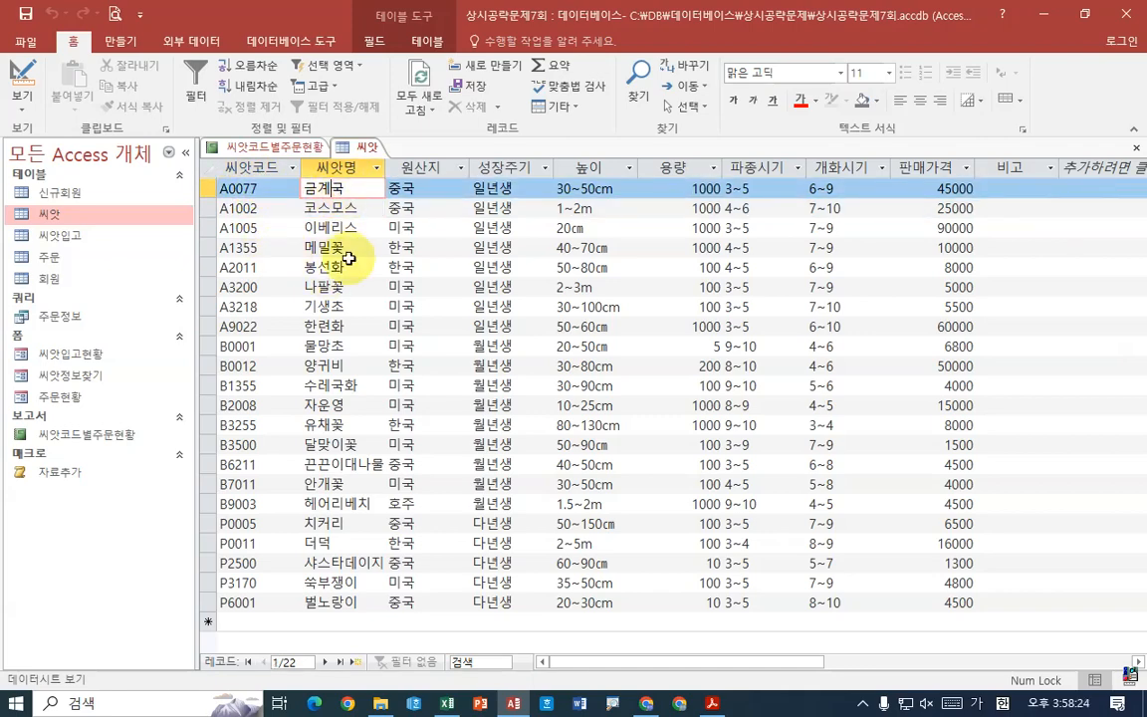
# In the txt씨앗명 control's source, build the expression "씨앗명 : " & dlookup("","","") with three empty quoted arguments
pyautogui.click(282, 147)
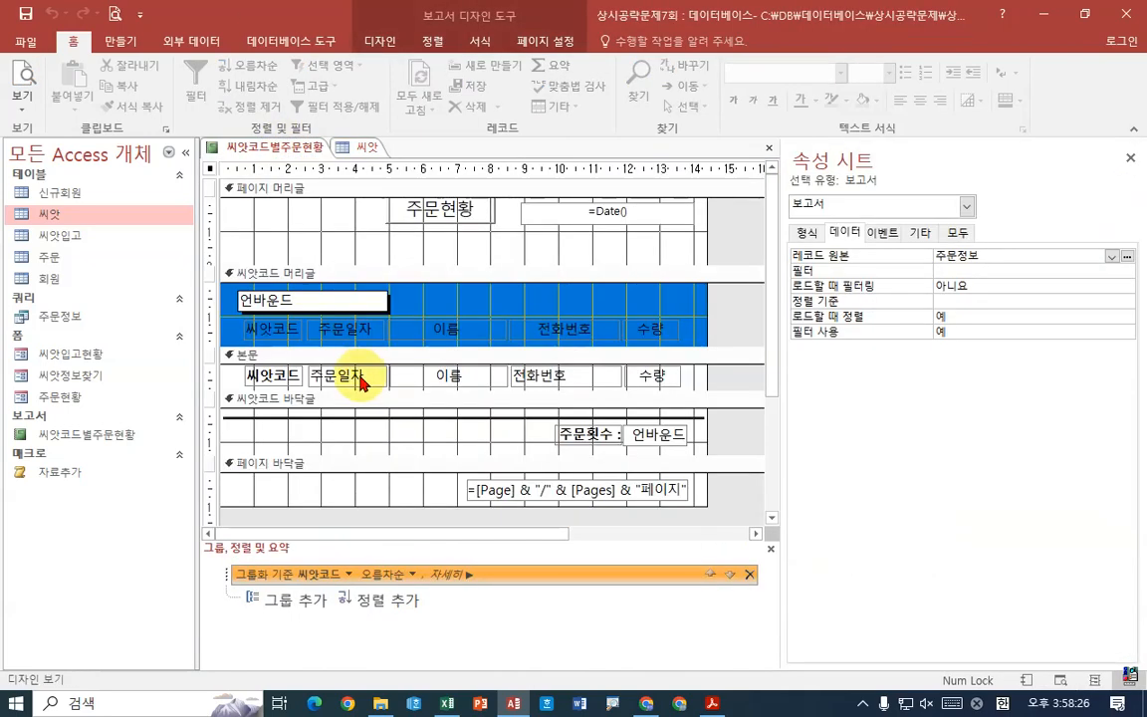
pyautogui.click(314, 299)
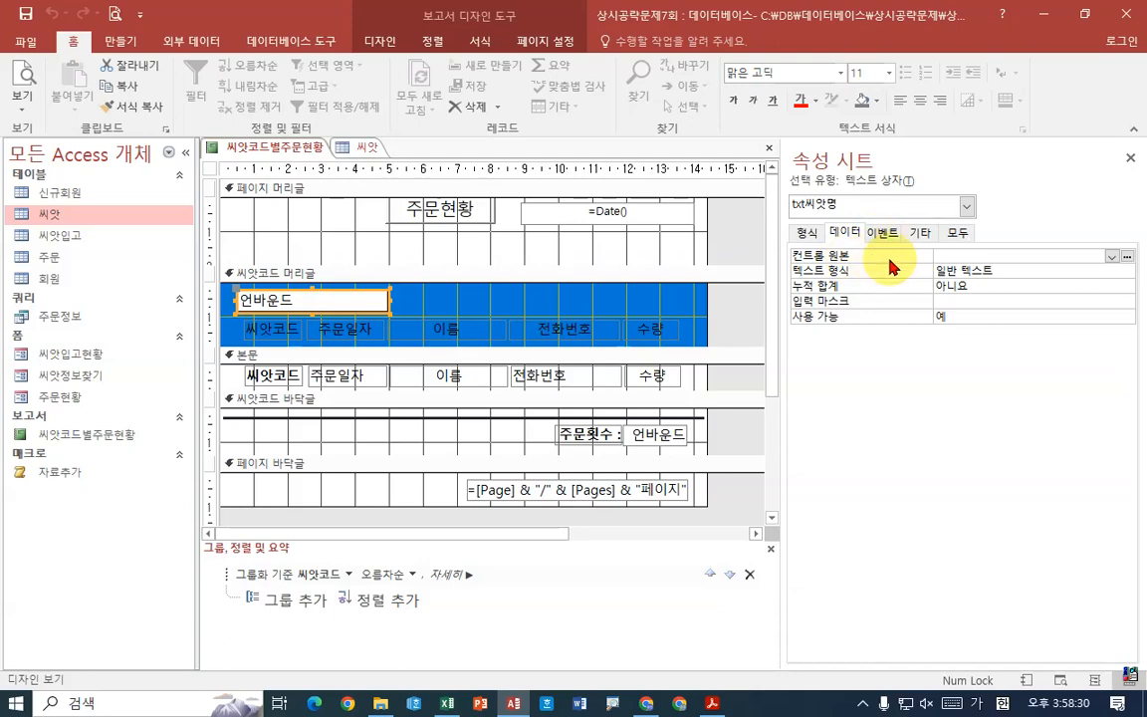
pyautogui.click(1021, 256)
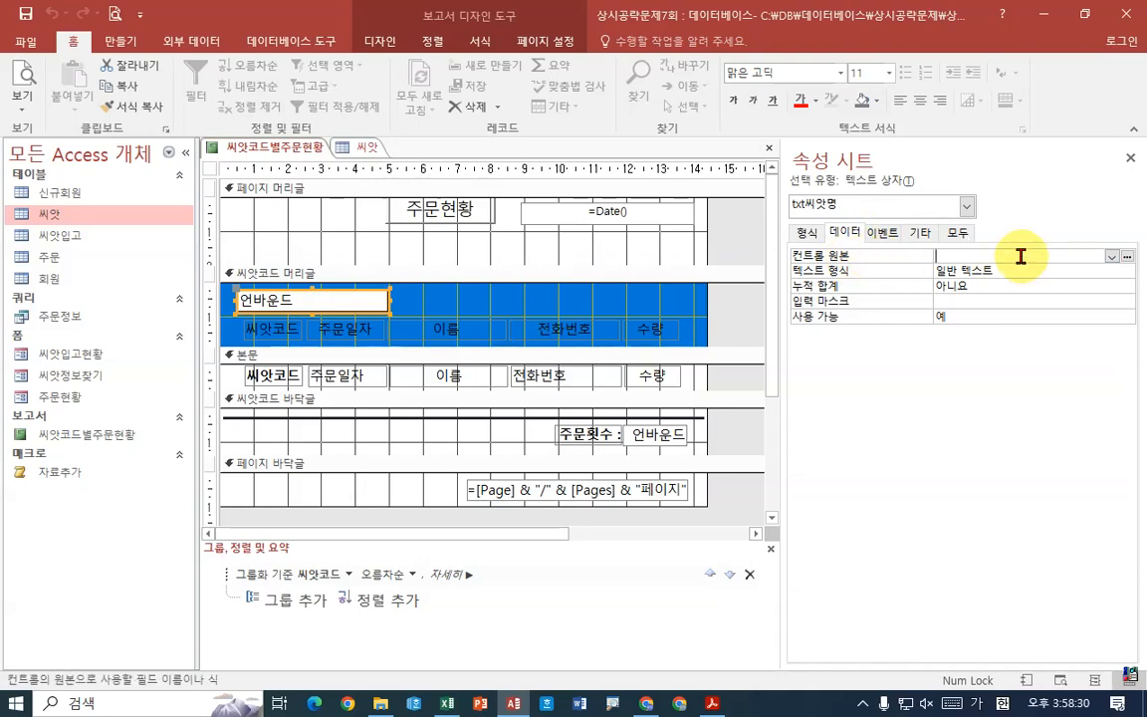
pyautogui.click(1127, 257)
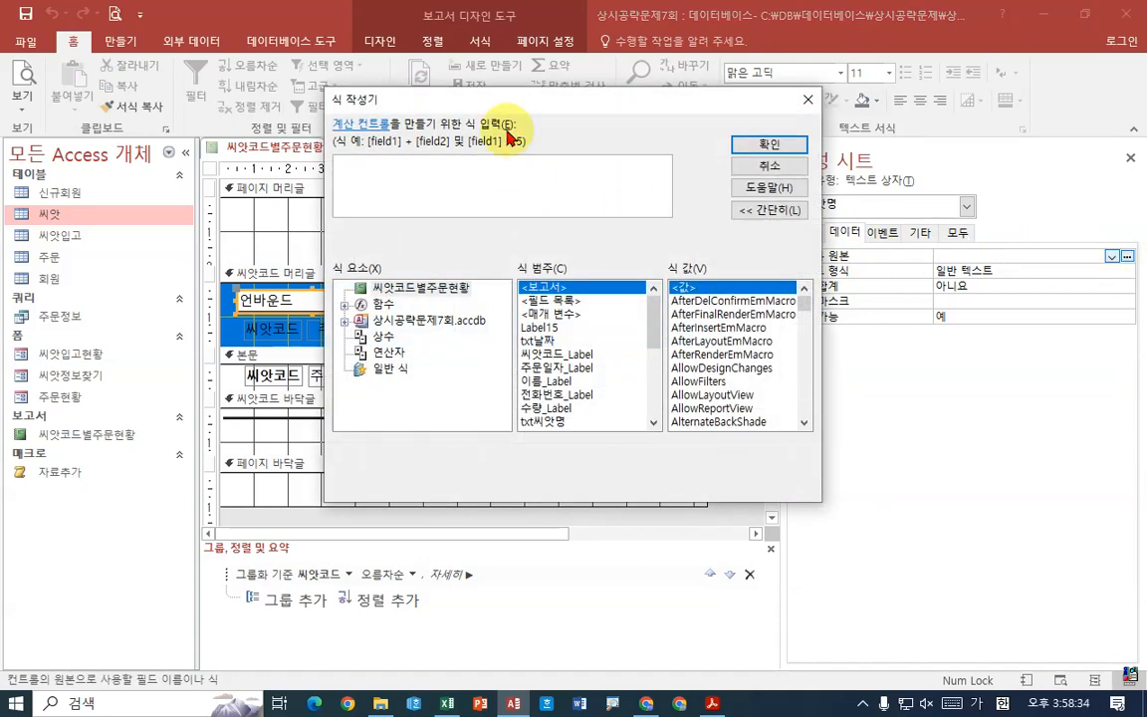
pyautogui.moveTo(531, 102); pyautogui.dragTo(708, 184)
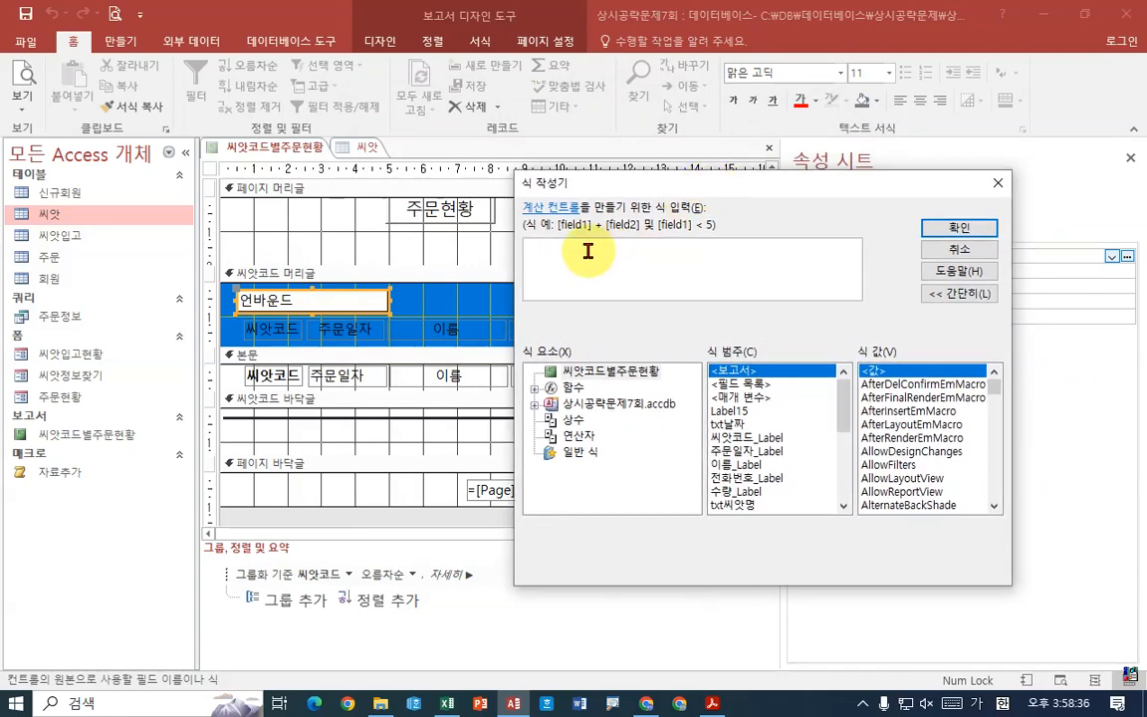
pyautogui.write('""')
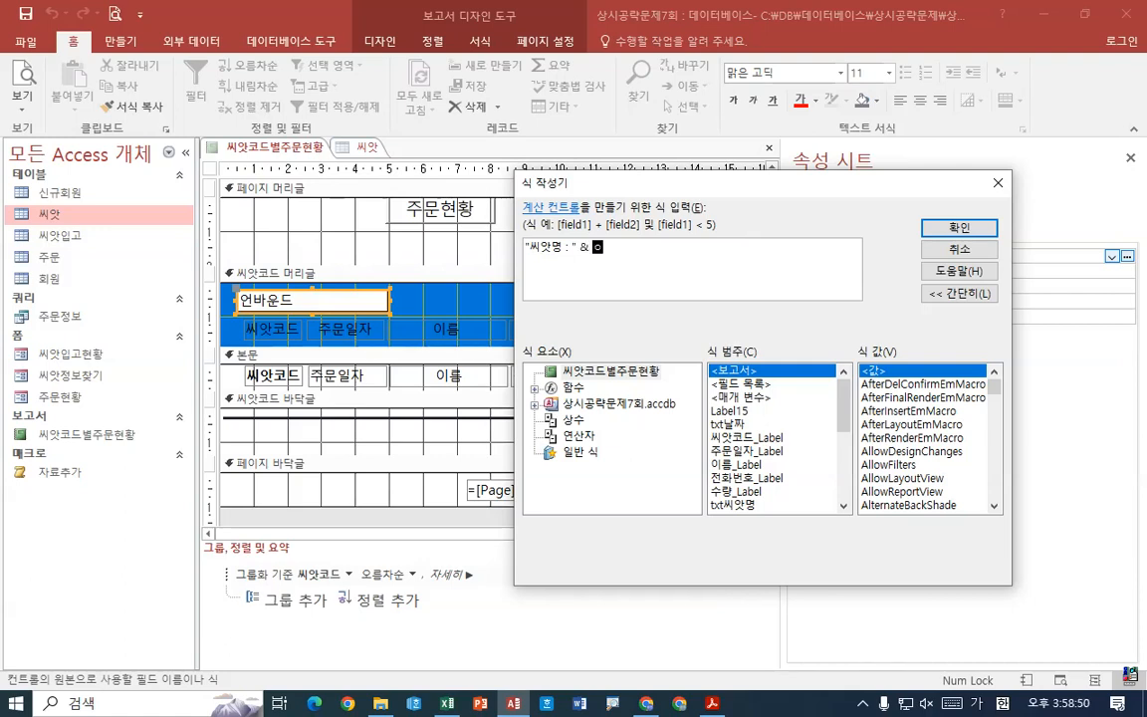
pyautogui.press('BackSpace')
pyautogui.write('dl')
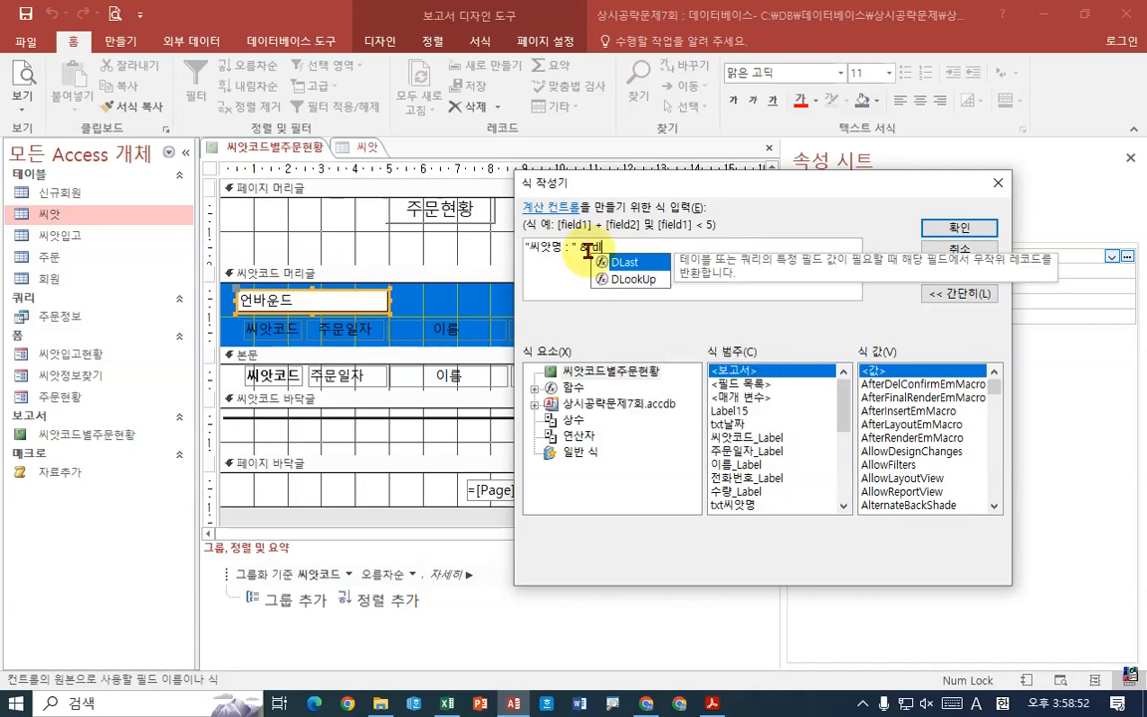
pyautogui.write('ookup(')
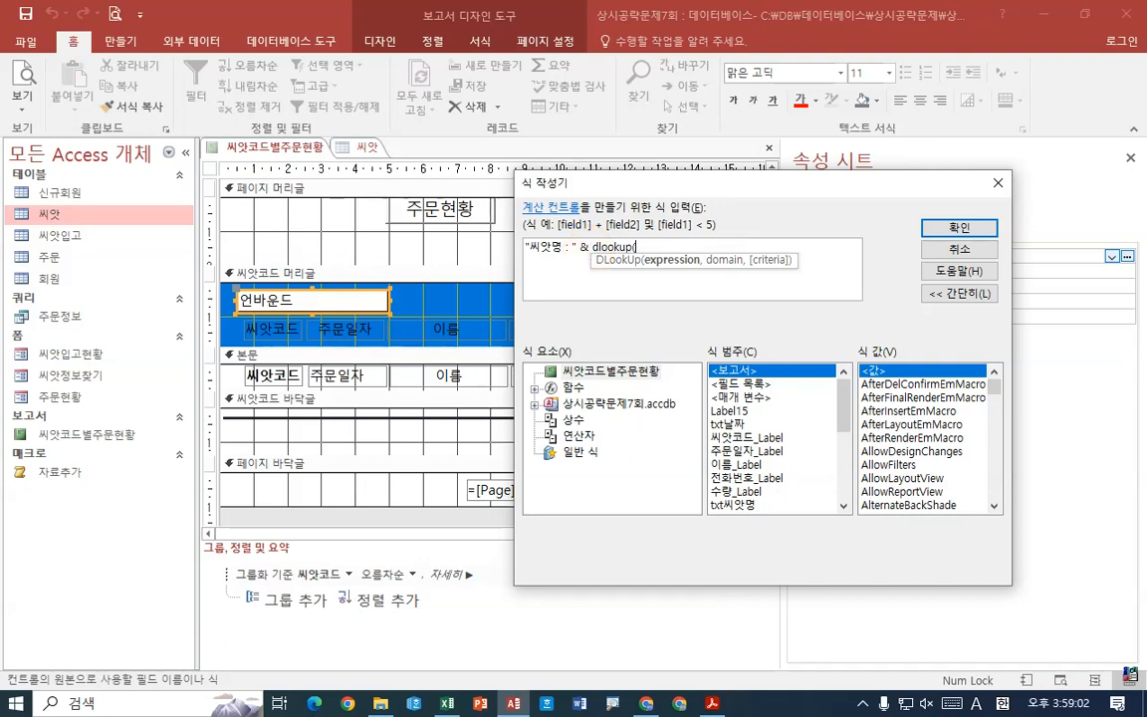
pyautogui.write(',')
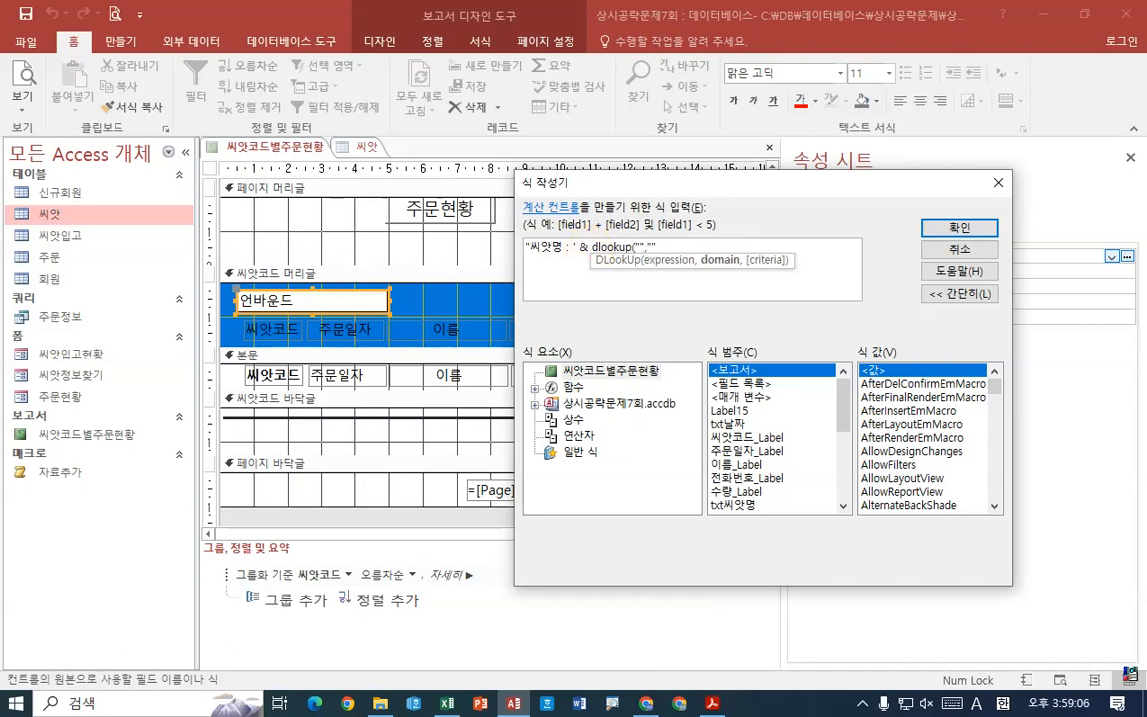
pyautogui.write('"",""')
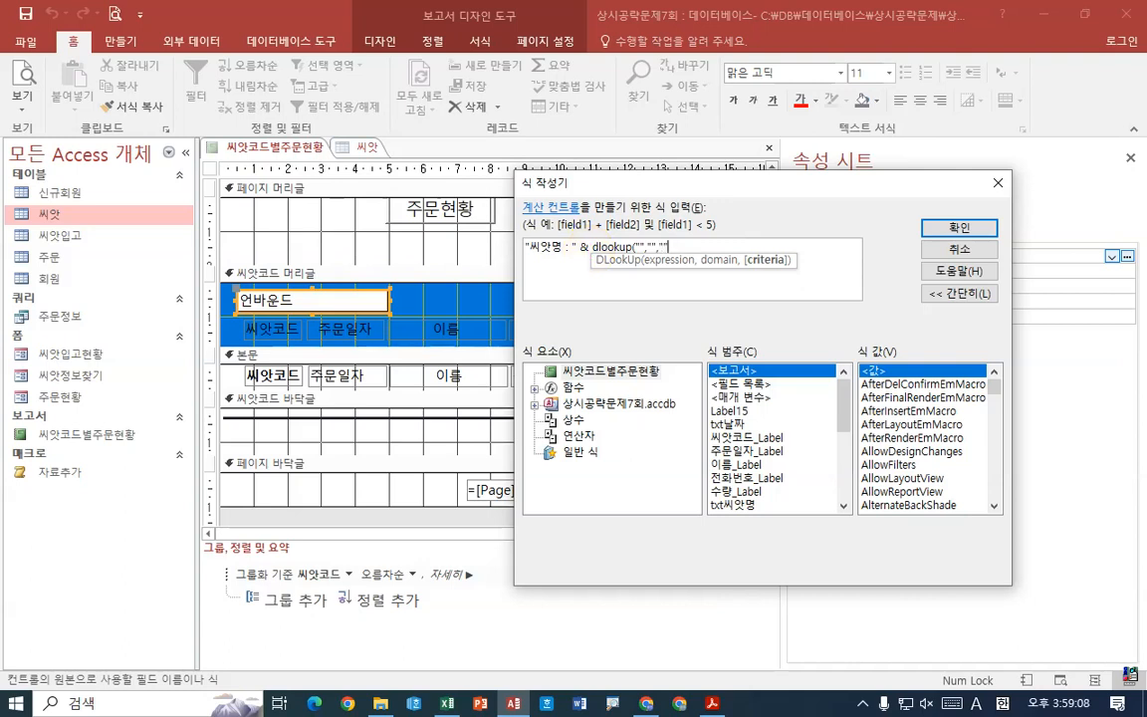
pyautogui.write(')')
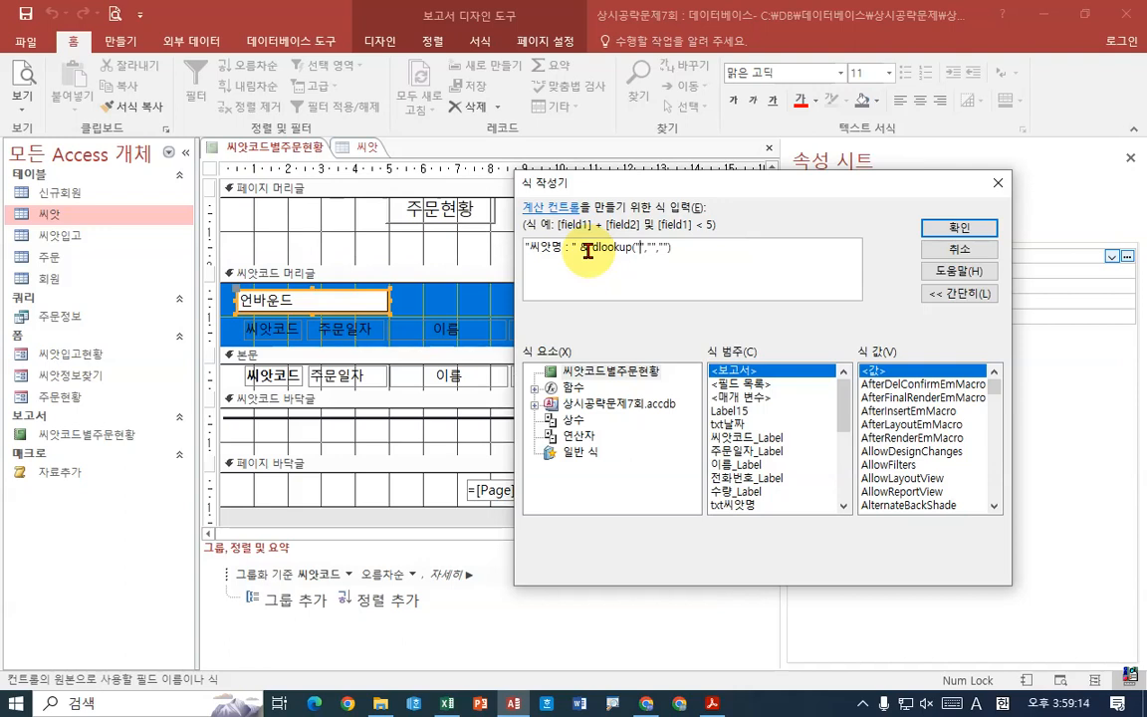
# Fill in the DLOOKUP function's first argument as 씨앗명 and its domain as the 씨앗입고 table named in the exam instructions
pyautogui.click(644, 247)
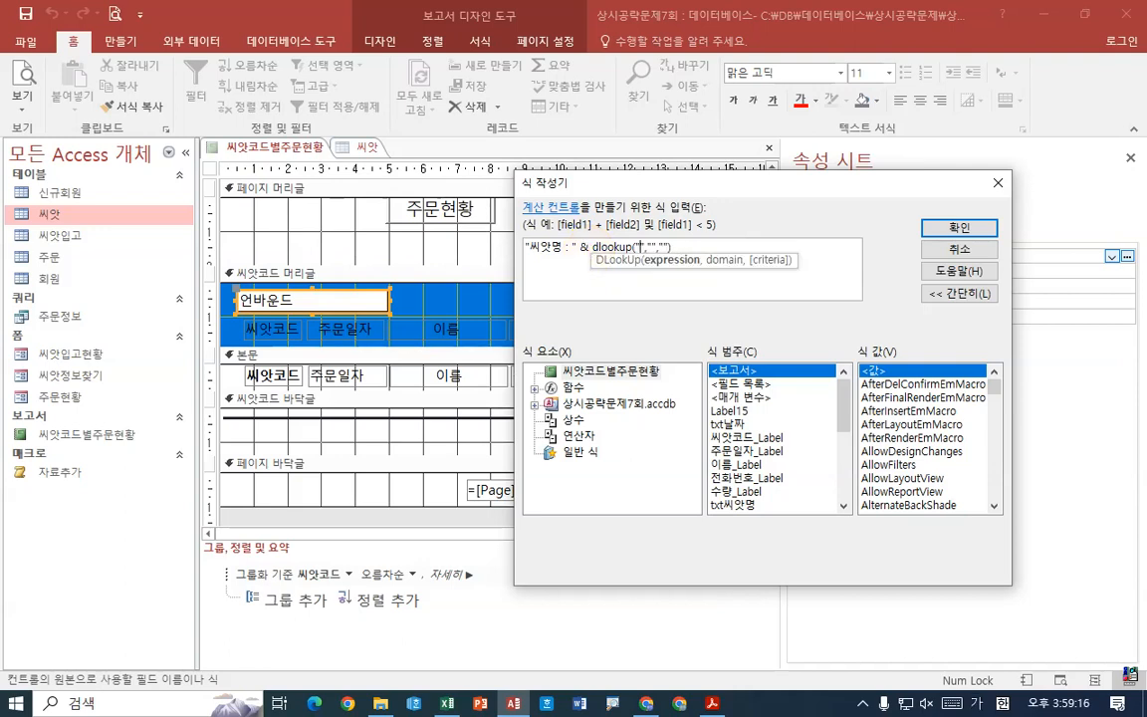
pyautogui.write('씨앗명')
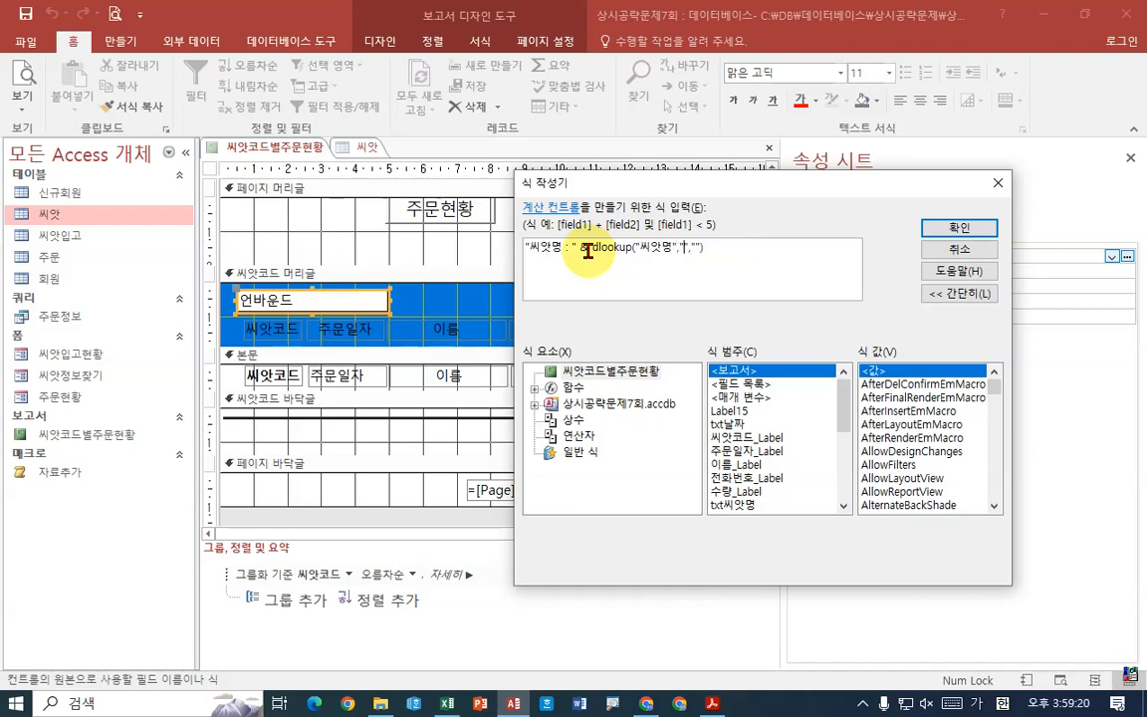
pyautogui.click(712, 703)
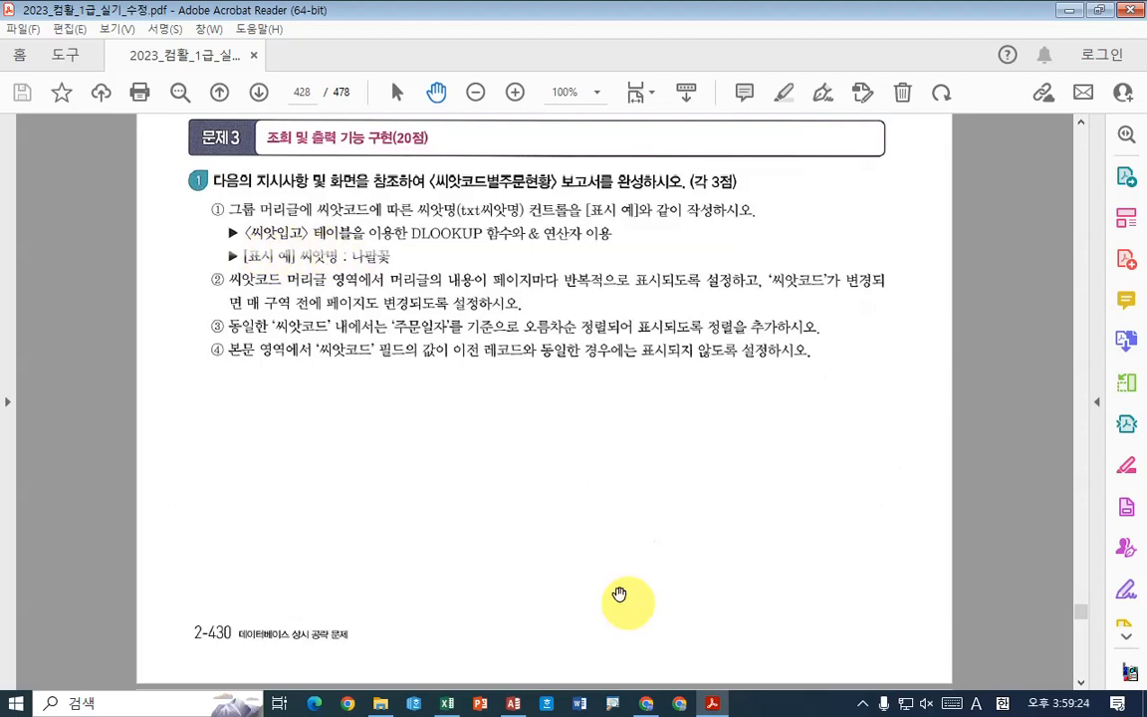
pyautogui.click(712, 703)
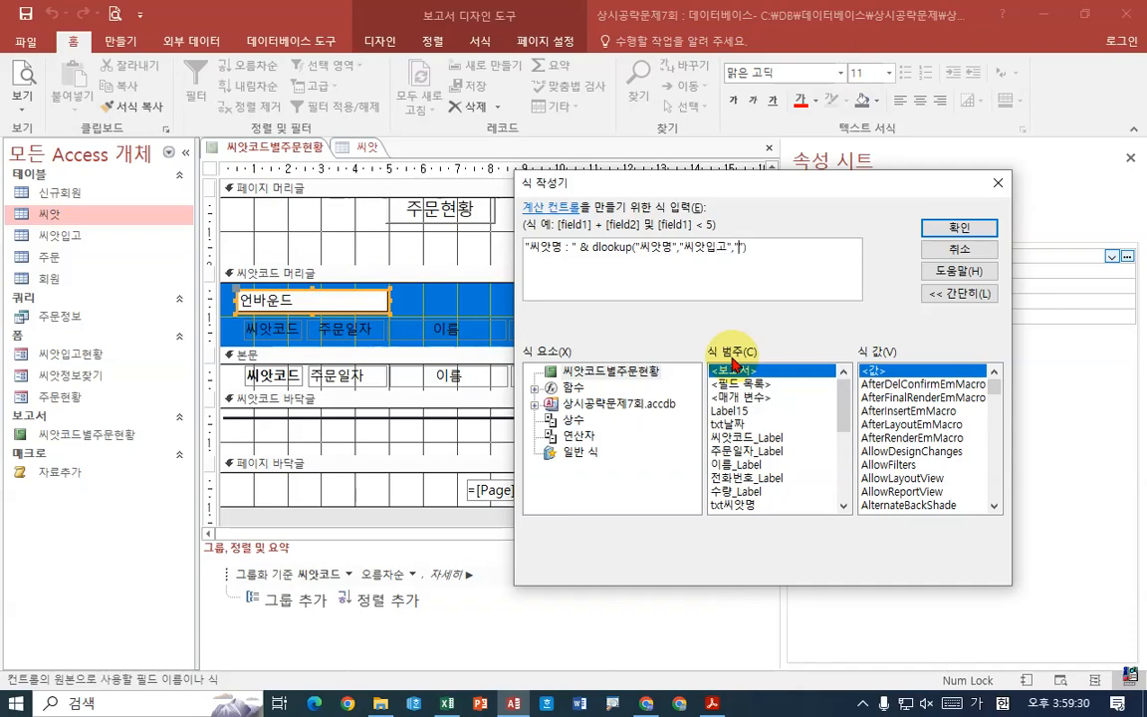
# Set the DLOOKUP criteria to 씨앗코드=txt씨앗코드 and accept the expression as the txt씨앗명 control's source
pyautogui.hotkey('alt', 'Tab')
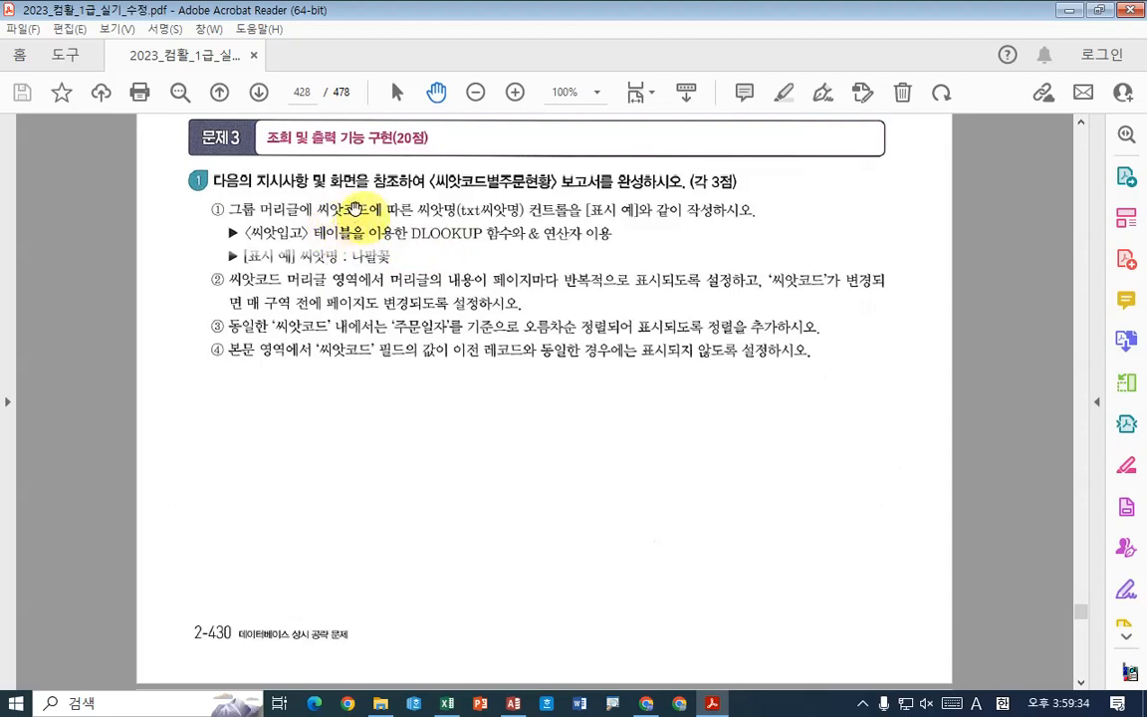
pyautogui.hotkey('alt', 'Tab')
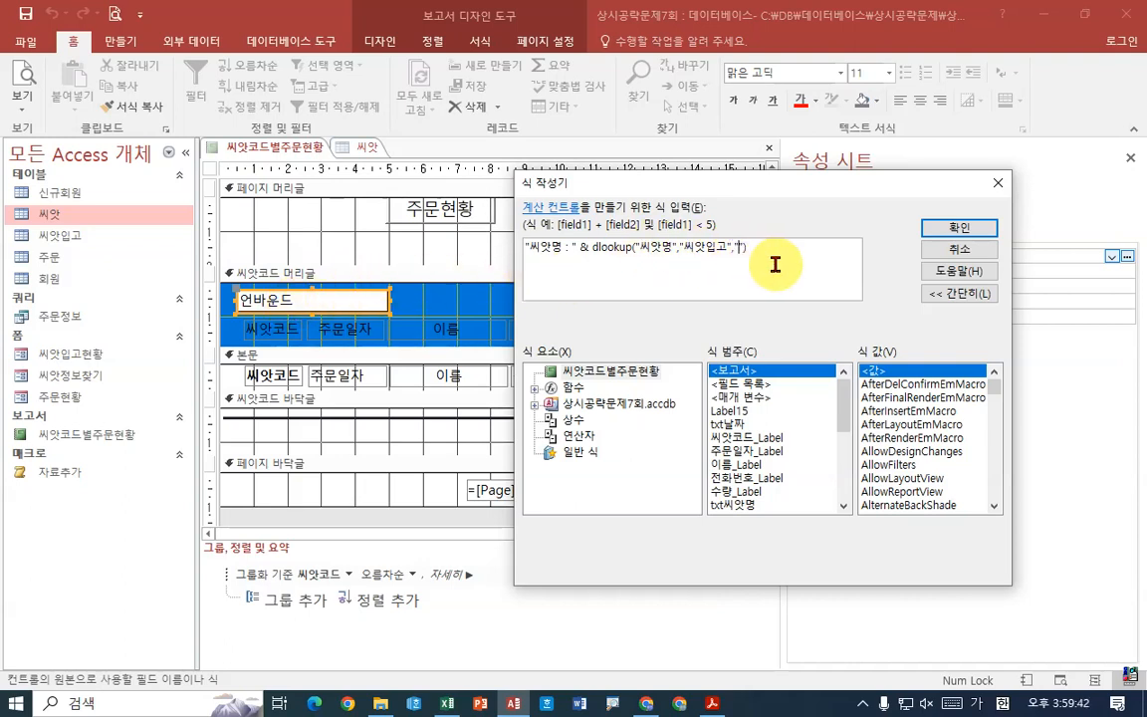
pyautogui.write('앗ㅋ')
pyautogui.write('ㅗ드=xt')
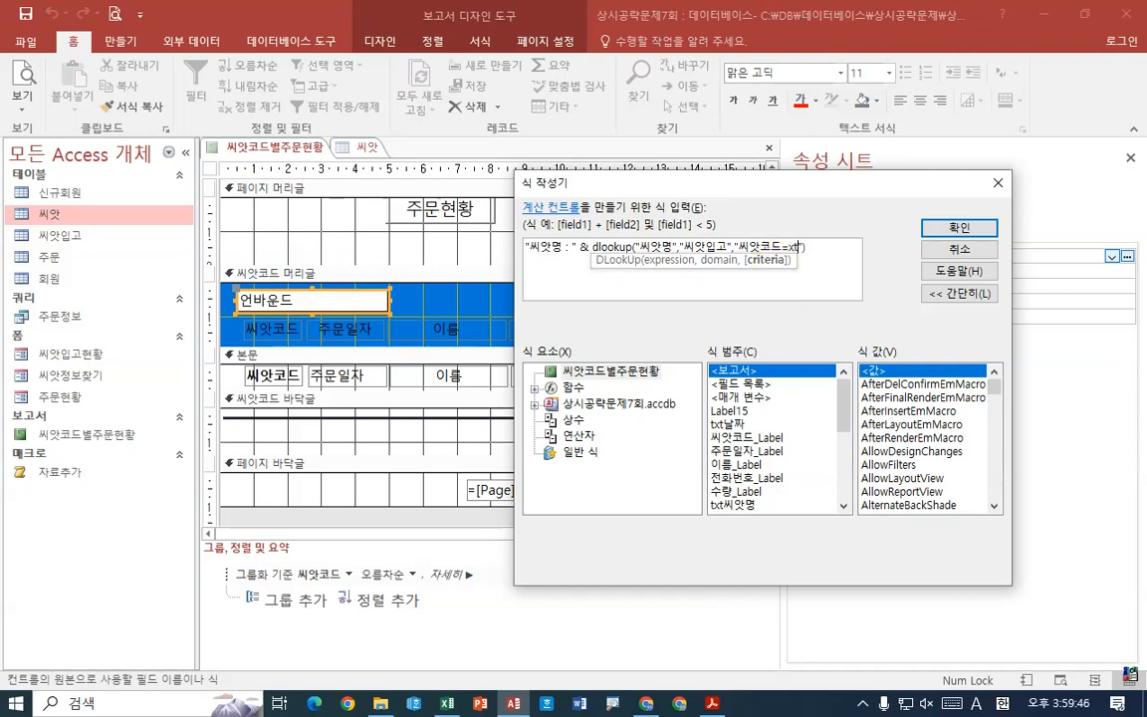
pyautogui.write('스타스타ㅅ')
pyautogui.press('BackSpace')
pyautogui.press('BackSpace')
pyautogui.write('txt씨앗코드')
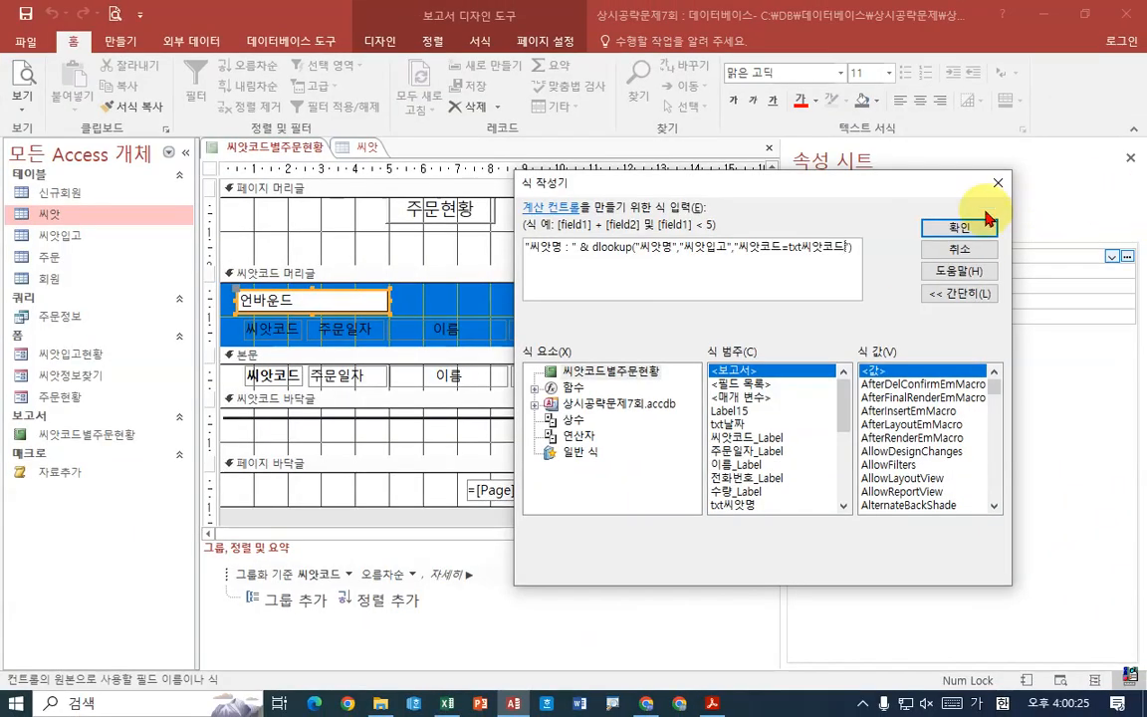
pyautogui.click(1086, 182)
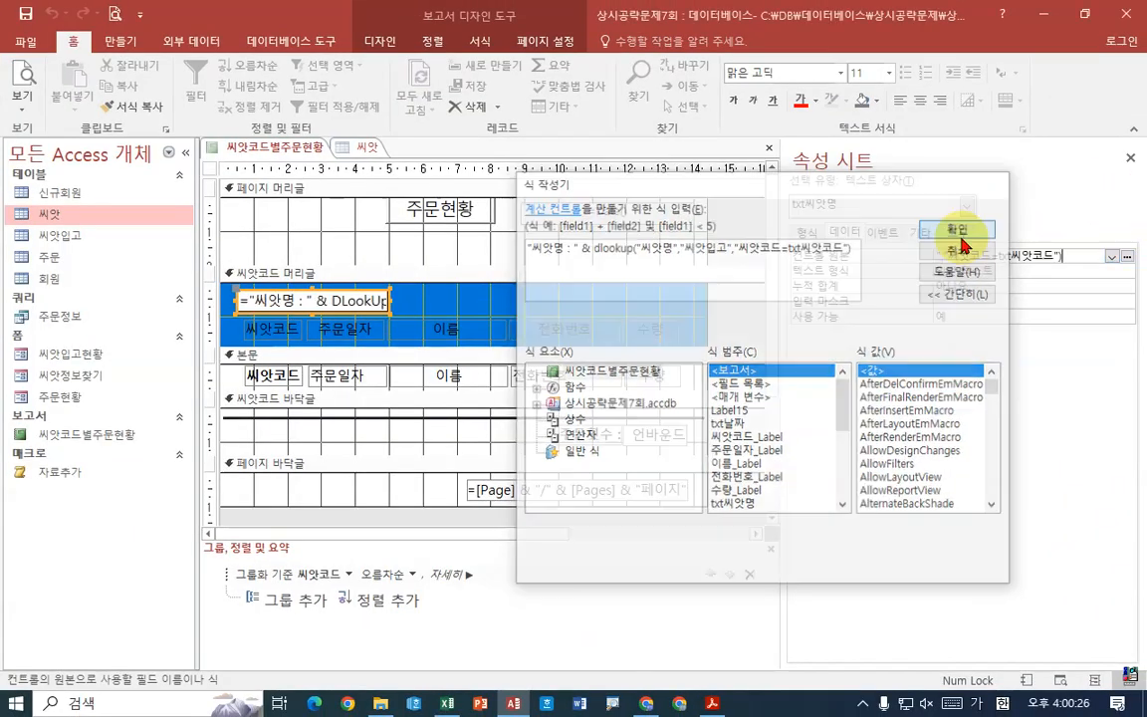
# Preview the 씨앗코드별주문현황 report and compare each group's 씨앗명 and 씨앗코드 with the 씨앗 table
pyautogui.rightClick(301, 147)
pyautogui.click(321, 295)
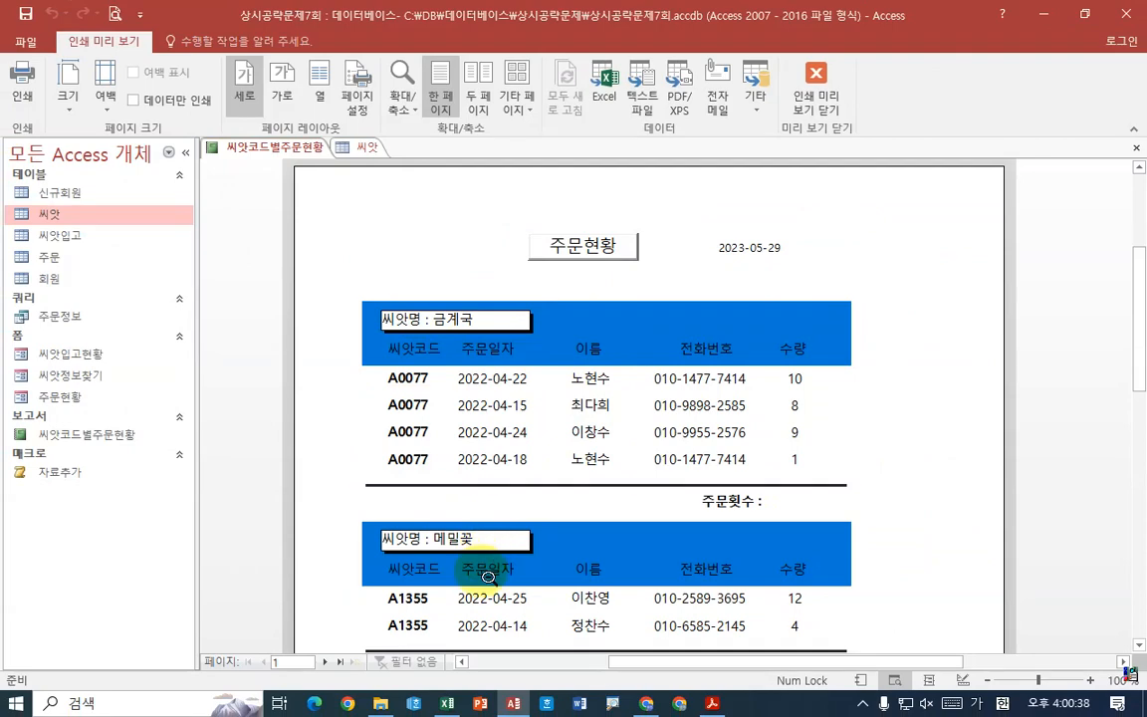
pyautogui.scroll(-1, 493, 586)
pyautogui.scroll(-2, 478, 563)
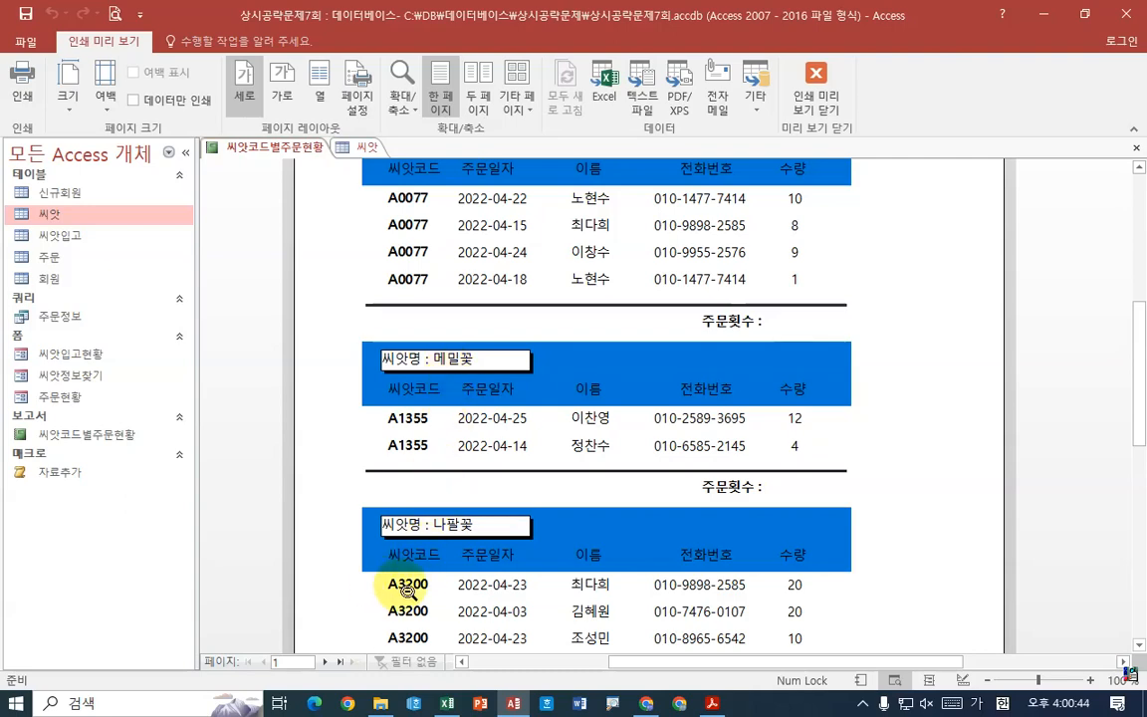
pyautogui.scroll(5, 520, 403)
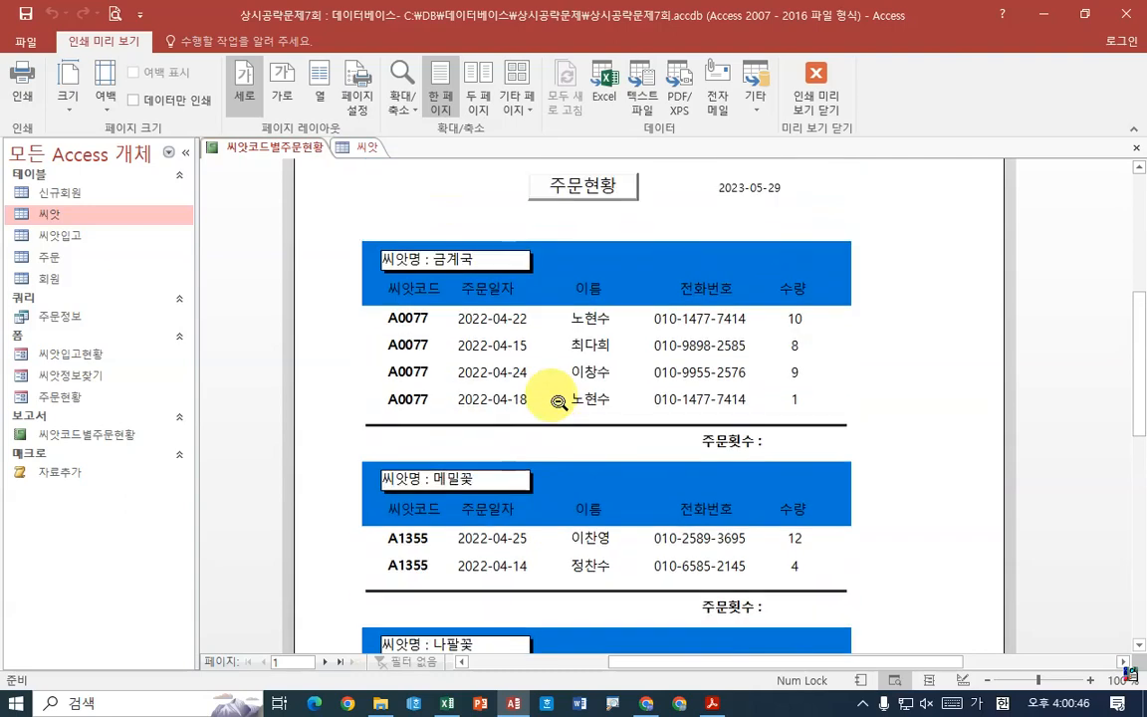
pyautogui.click(369, 147)
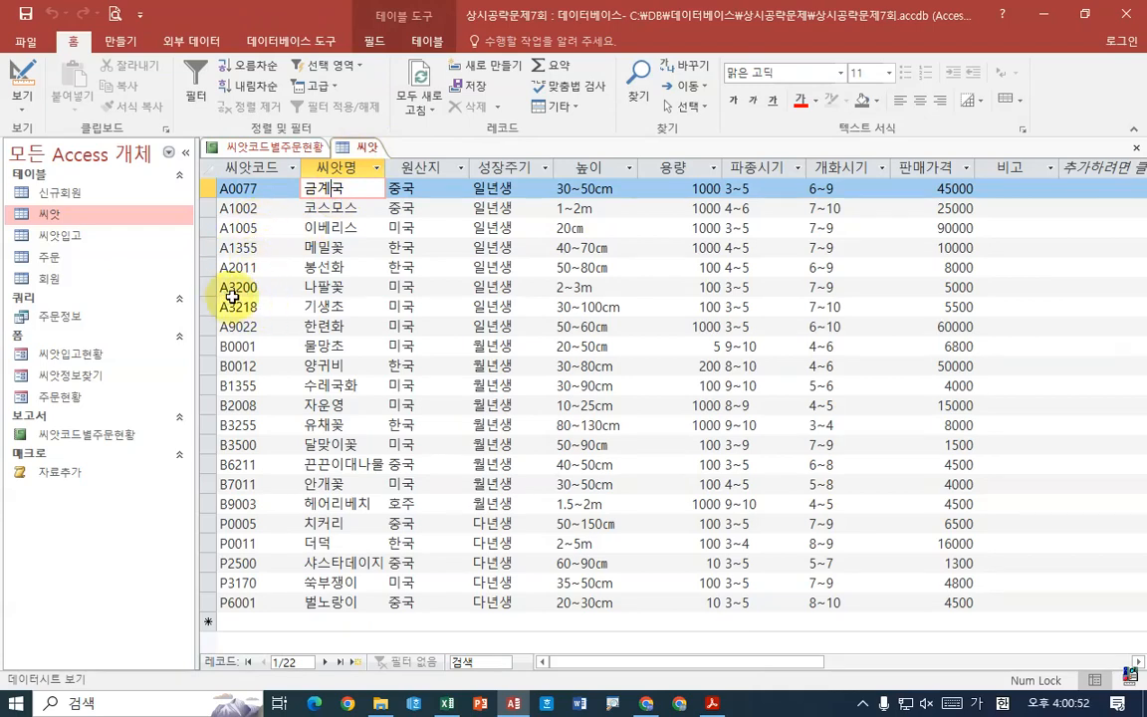
# Close the 씨앗 table and return the 씨앗코드별주문현황 report to Design view
pyautogui.rightClick(361, 149)
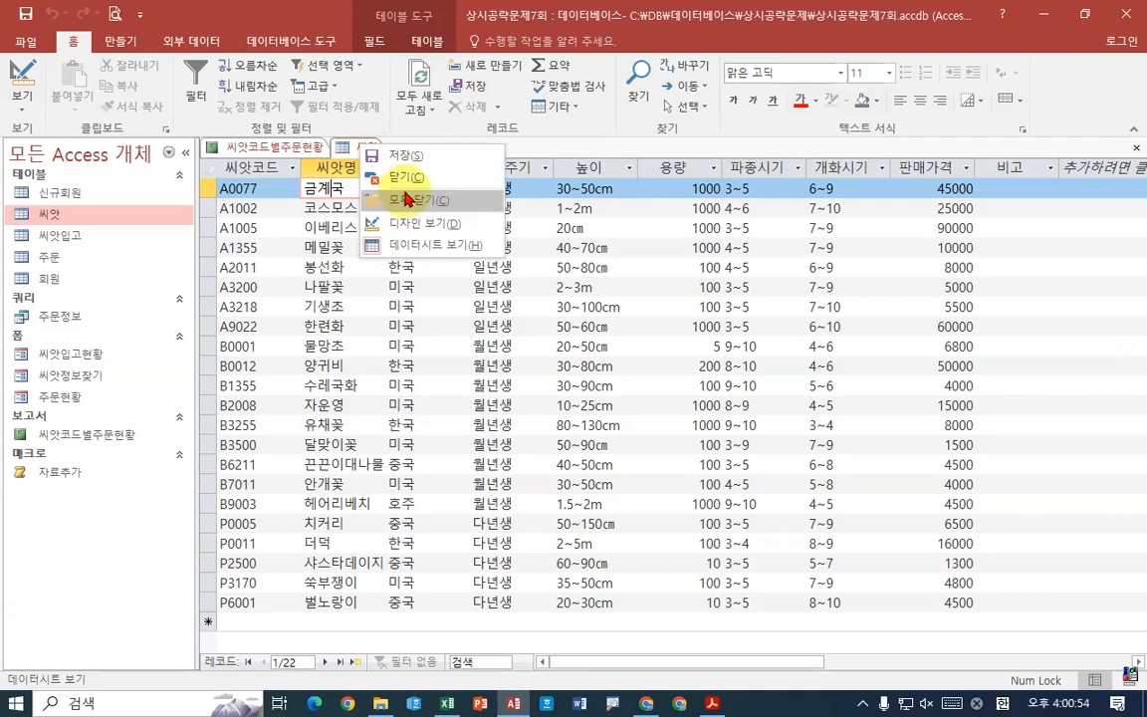
pyautogui.click(378, 169)
pyautogui.rightClick(275, 148)
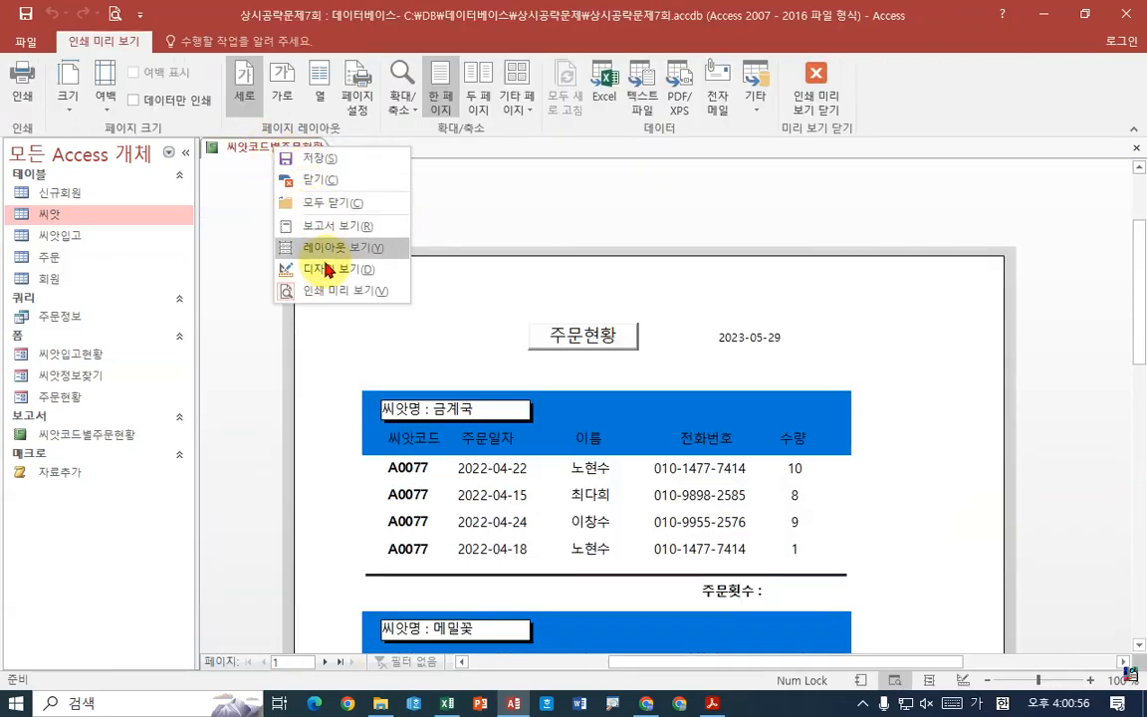
pyautogui.click(322, 270)
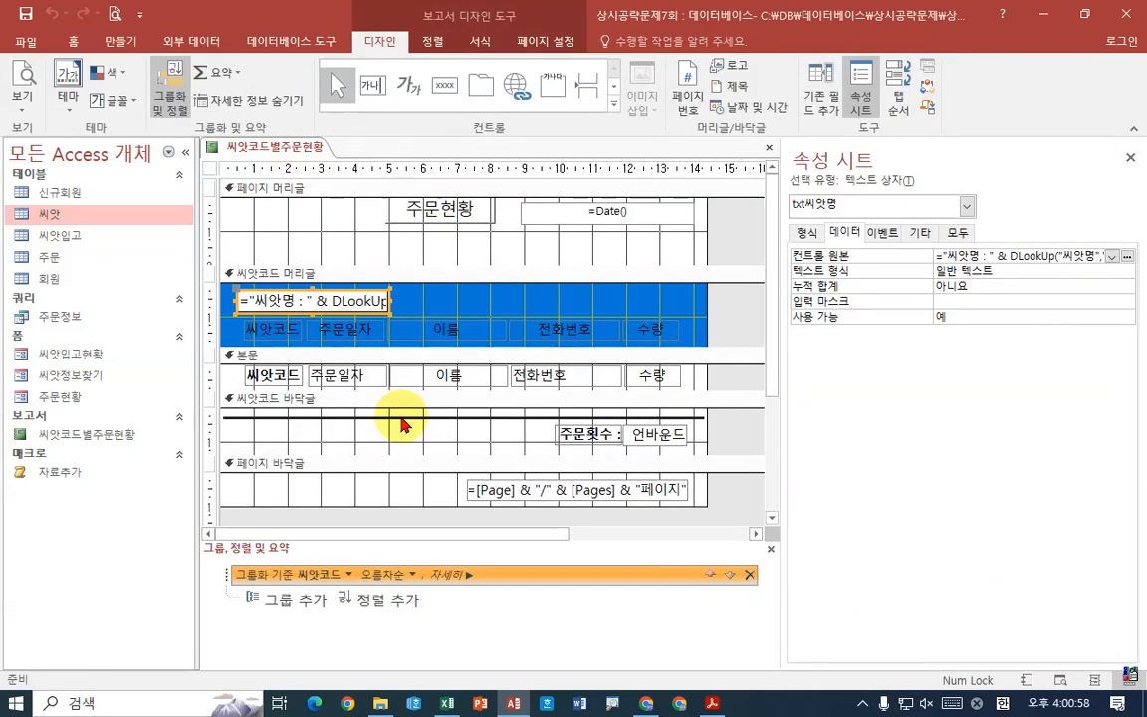
# Following the exam's second instruction, set the 씨앗코드 group header's 페이지 바꿈 property to 구역 전 and 반복 실행 구역 to 예
pyautogui.click(712, 703)
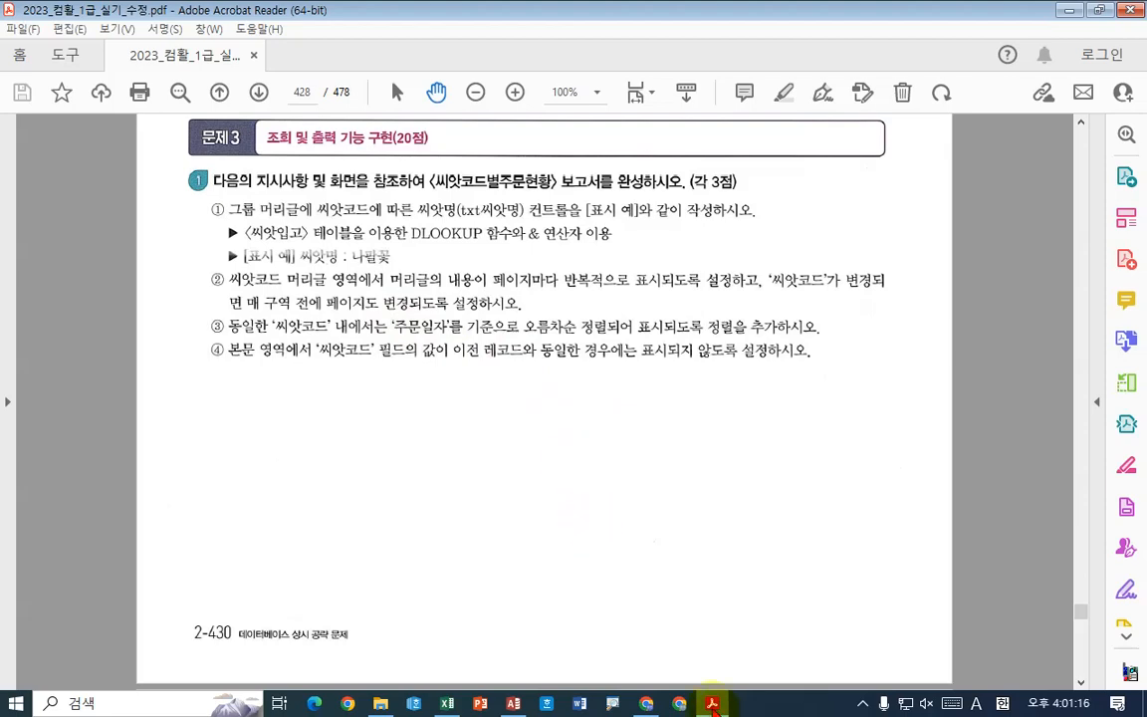
pyautogui.click(712, 703)
pyautogui.click(299, 278)
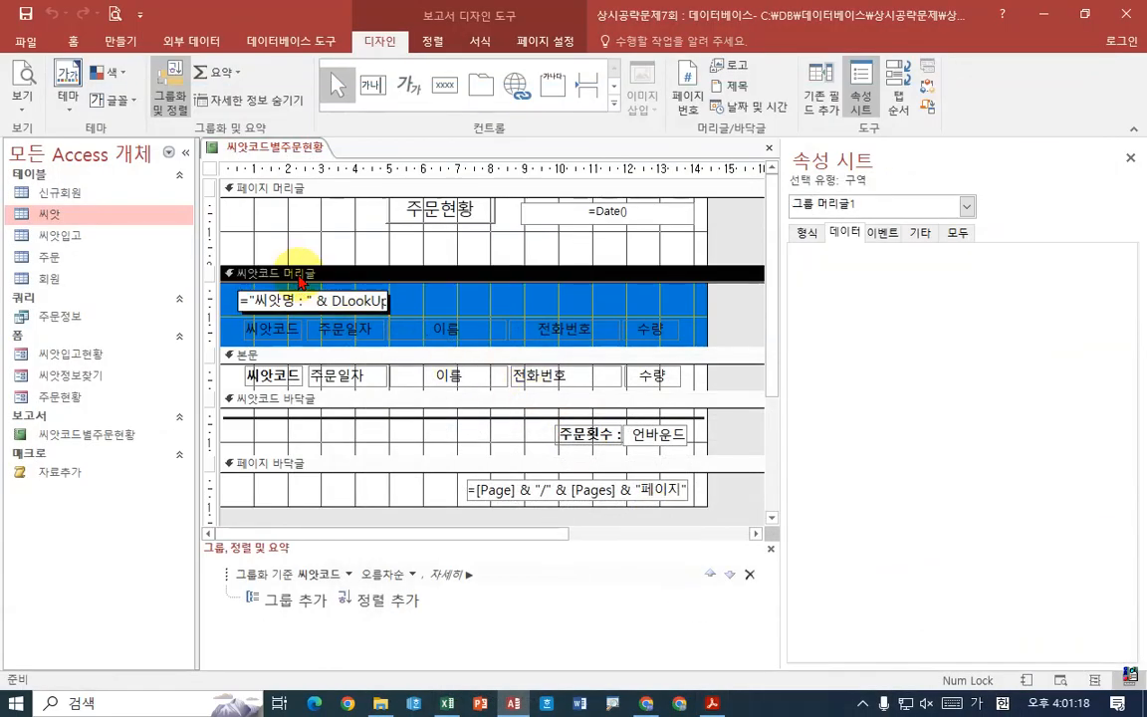
pyautogui.click(882, 232)
pyautogui.click(927, 237)
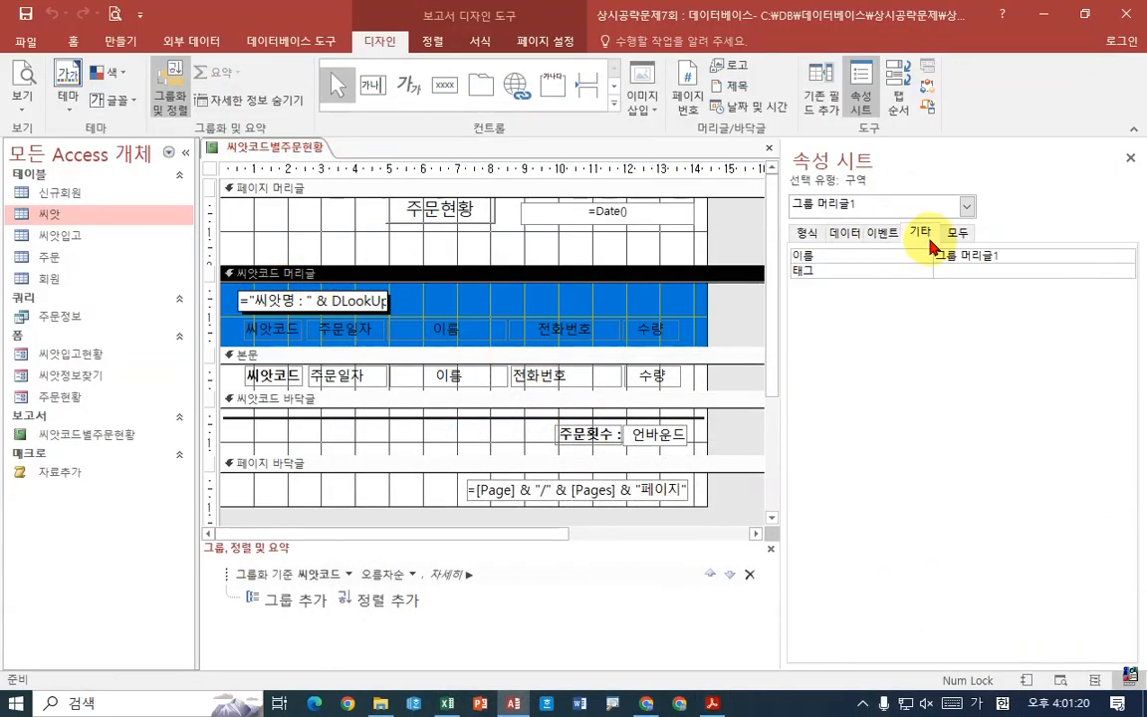
pyautogui.click(806, 233)
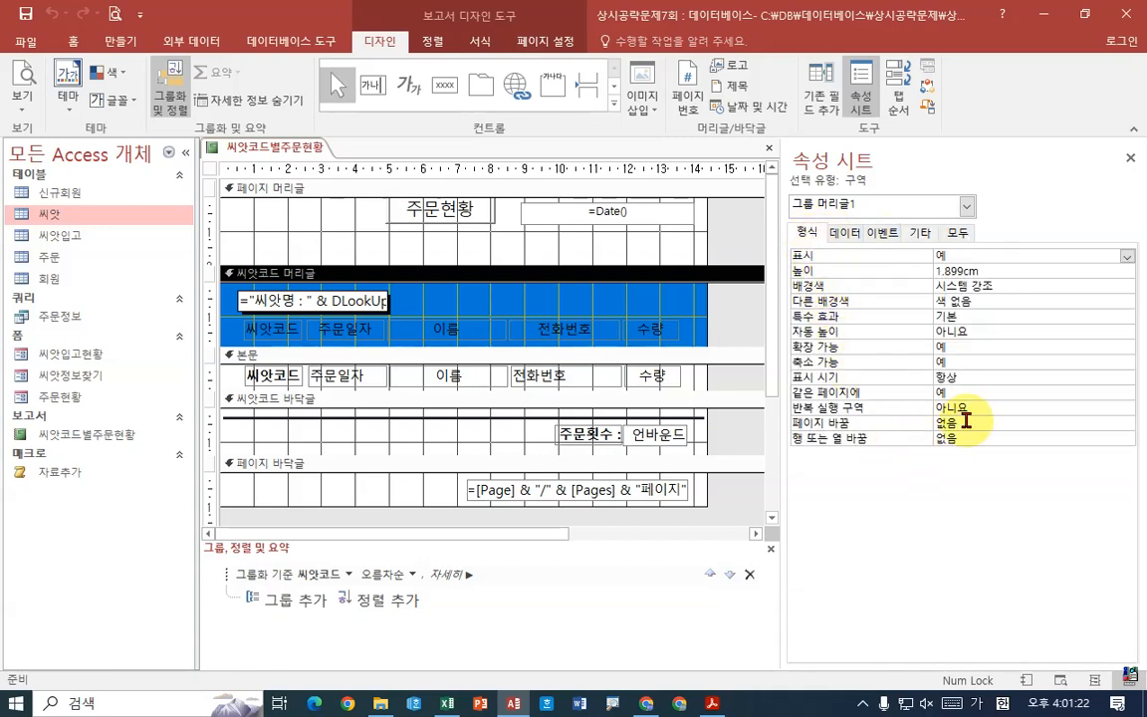
pyautogui.click(1126, 422)
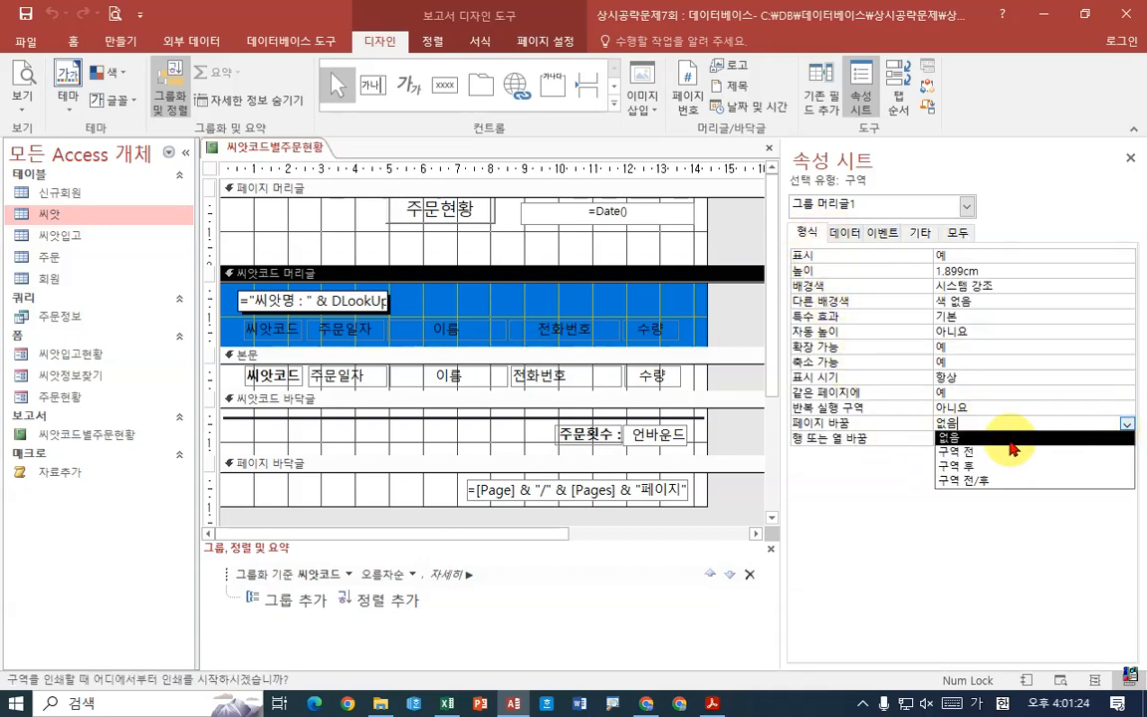
pyautogui.click(989, 452)
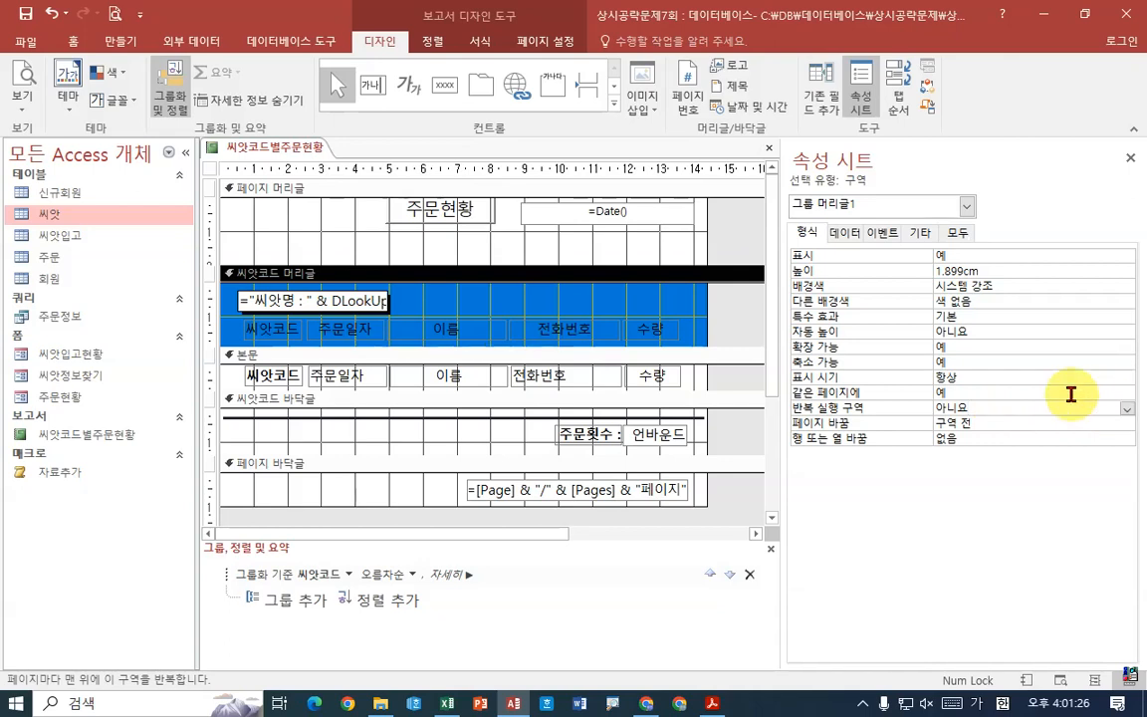
pyautogui.click(1127, 408)
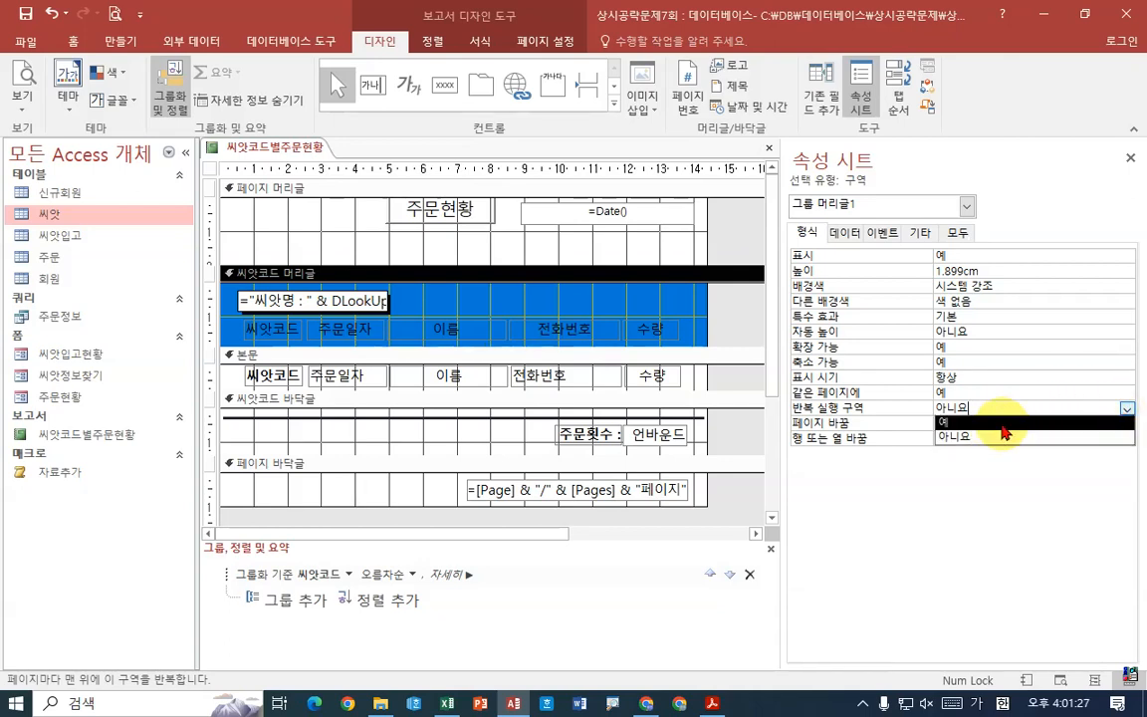
pyautogui.click(977, 424)
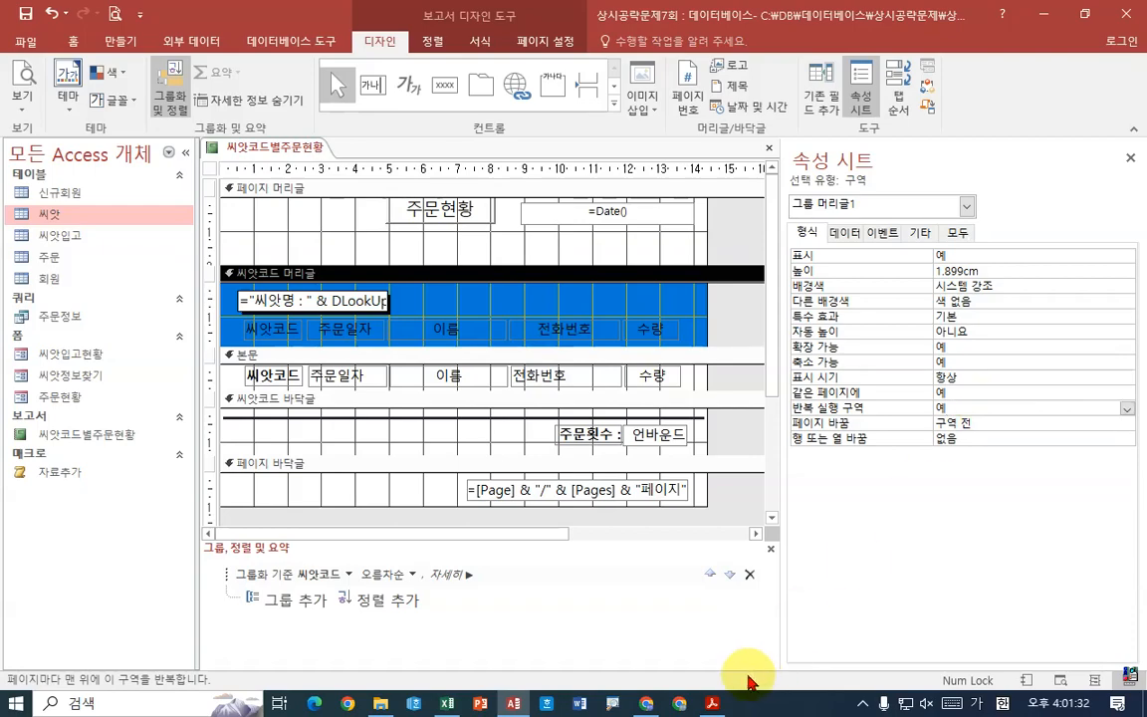
# Following the exam's third instruction, add an ascending sort on 주문일자 within the 씨앗코드 group
pyautogui.click(713, 704)
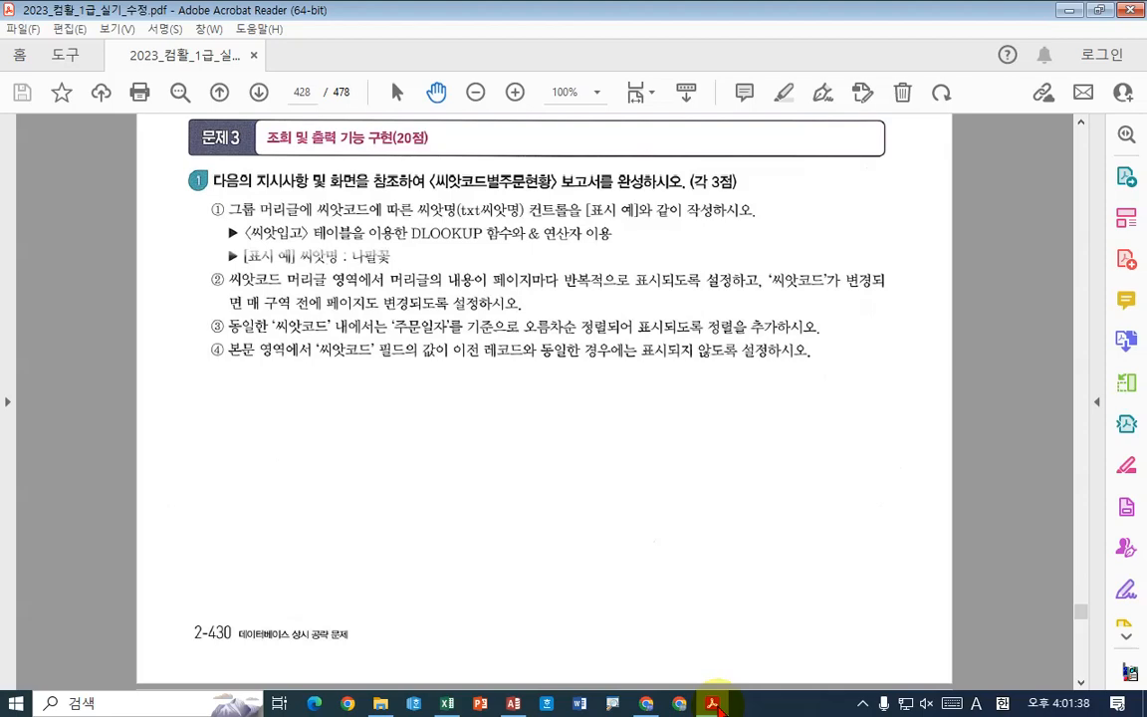
pyautogui.click(715, 703)
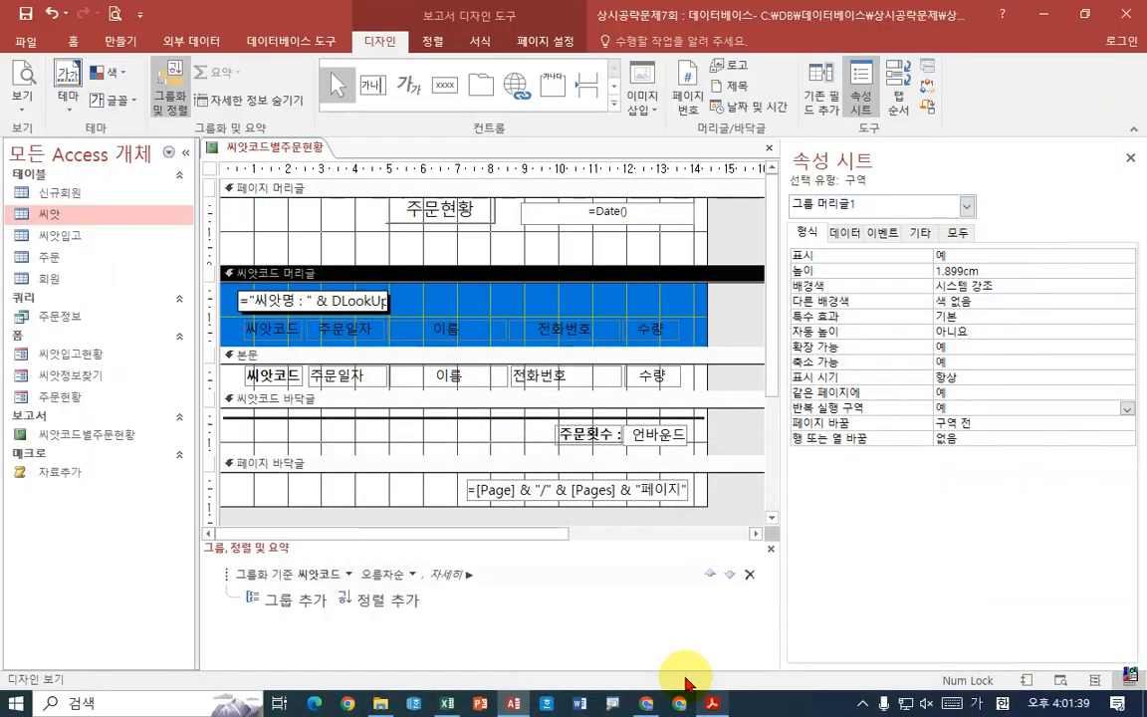
pyautogui.click(378, 604)
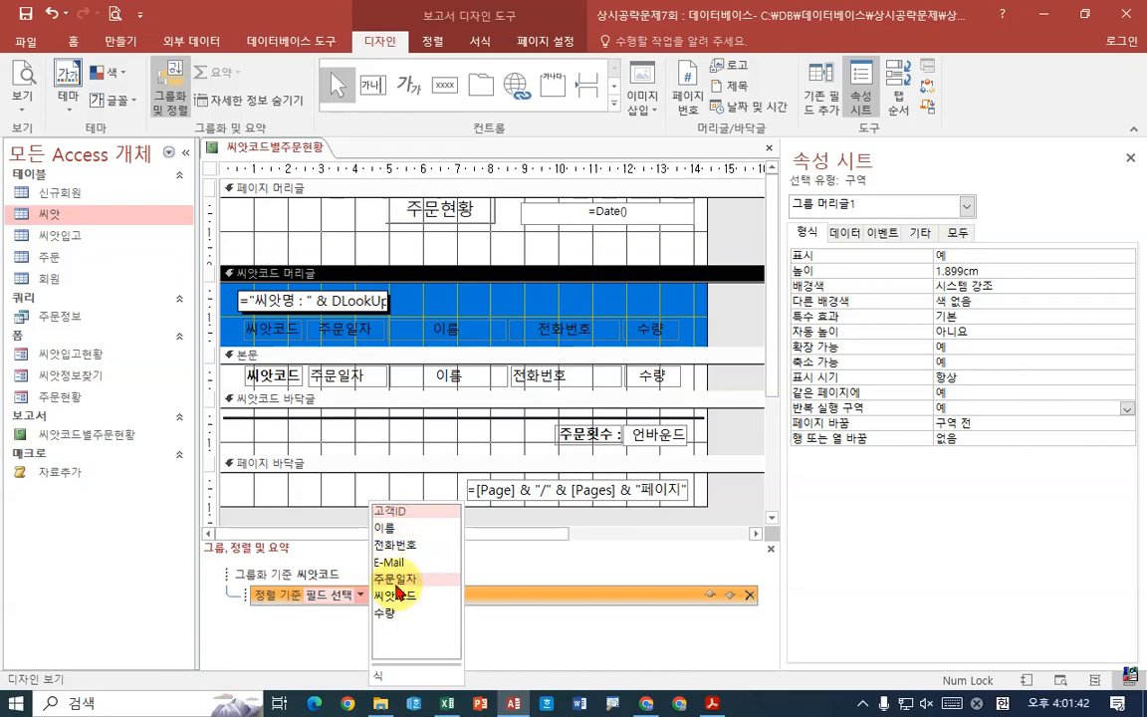
pyautogui.click(398, 583)
# Following the exam's fourth instruction, set the 중복 내용 숨기기 property of the 본문 section's txt씨앗코드 control to 예
pyautogui.click(715, 703)
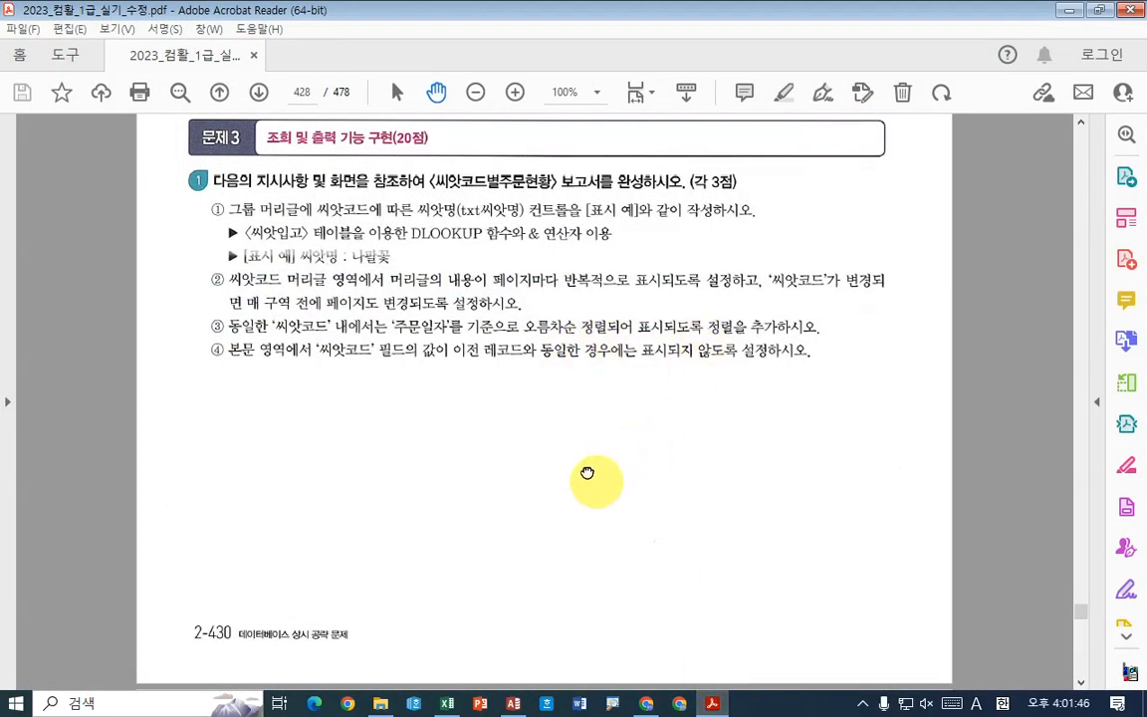
pyautogui.scroll(-3, 587, 473)
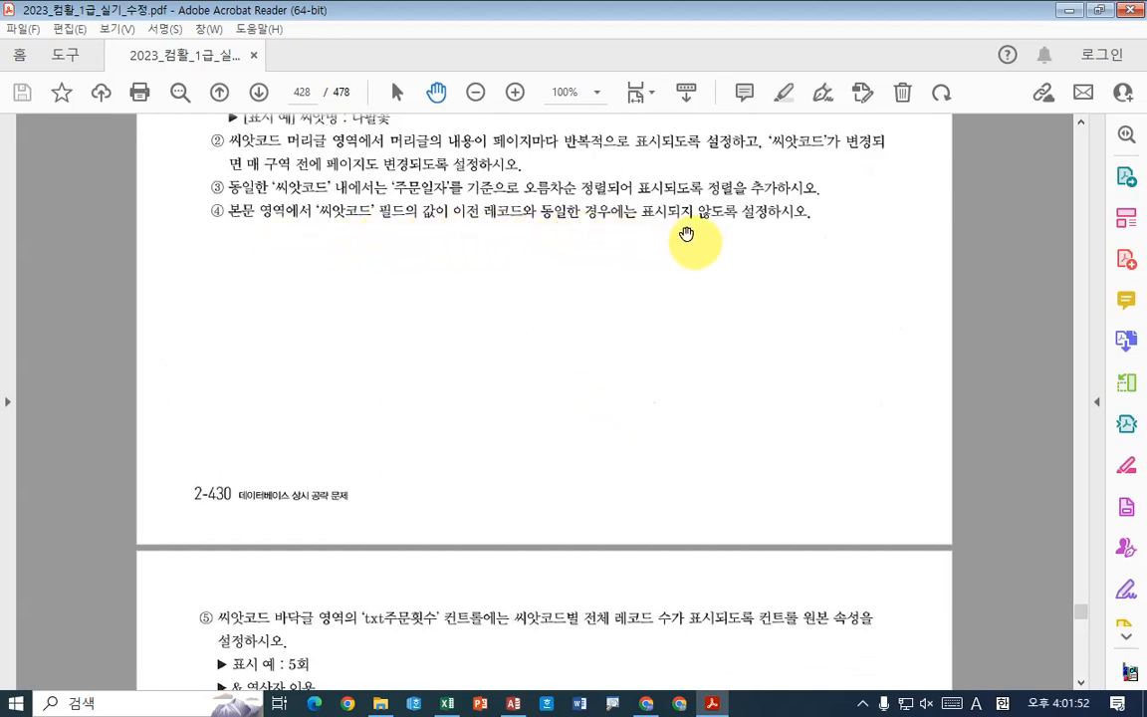
pyautogui.click(712, 703)
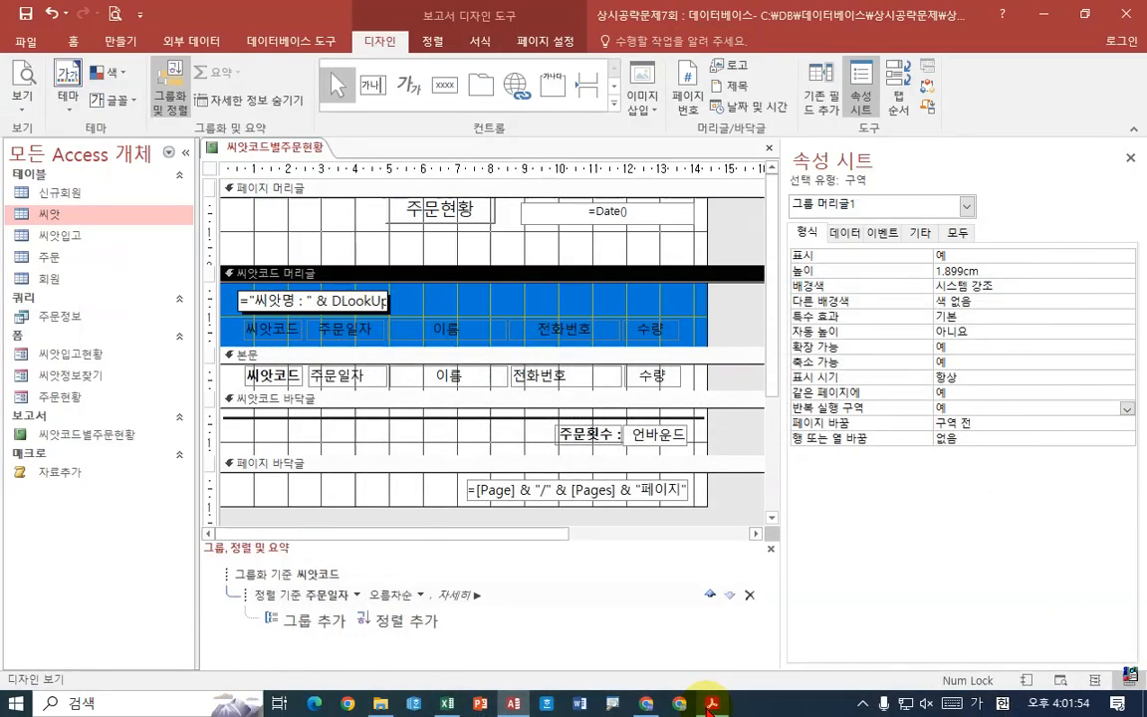
pyautogui.click(712, 703)
pyautogui.click(712, 703)
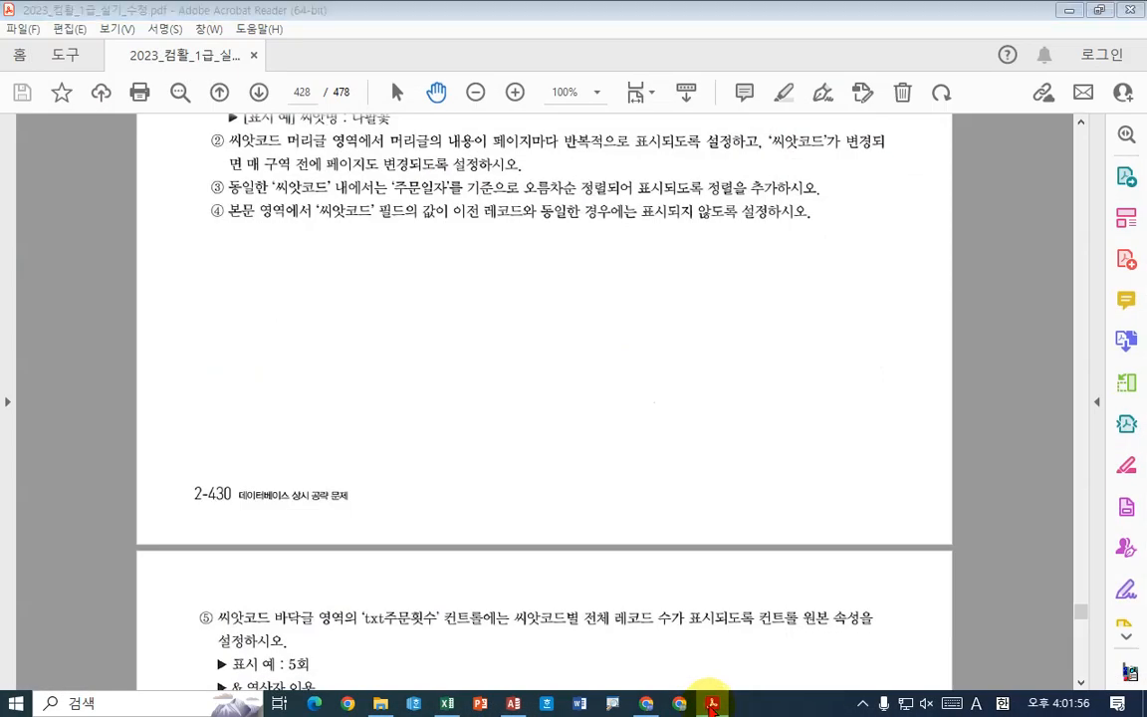
pyautogui.click(279, 376)
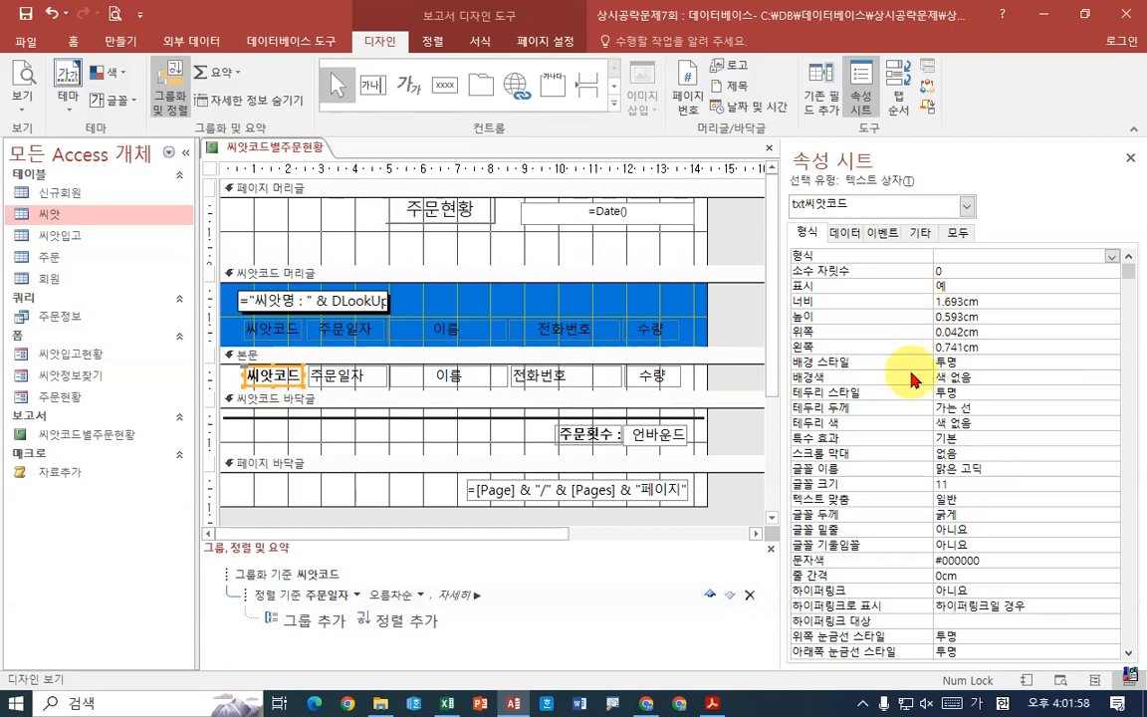
pyautogui.moveTo(1128, 269); pyautogui.dragTo(1135, 619)
pyautogui.scroll(-1, 843, 472)
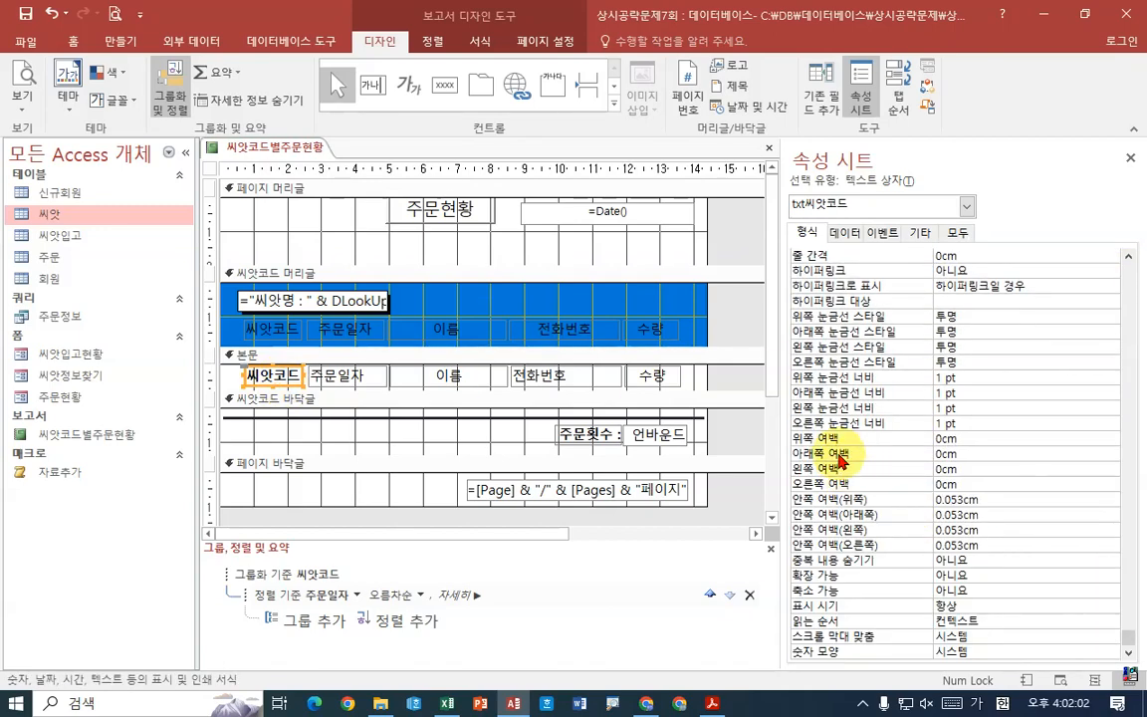
pyautogui.click(831, 561)
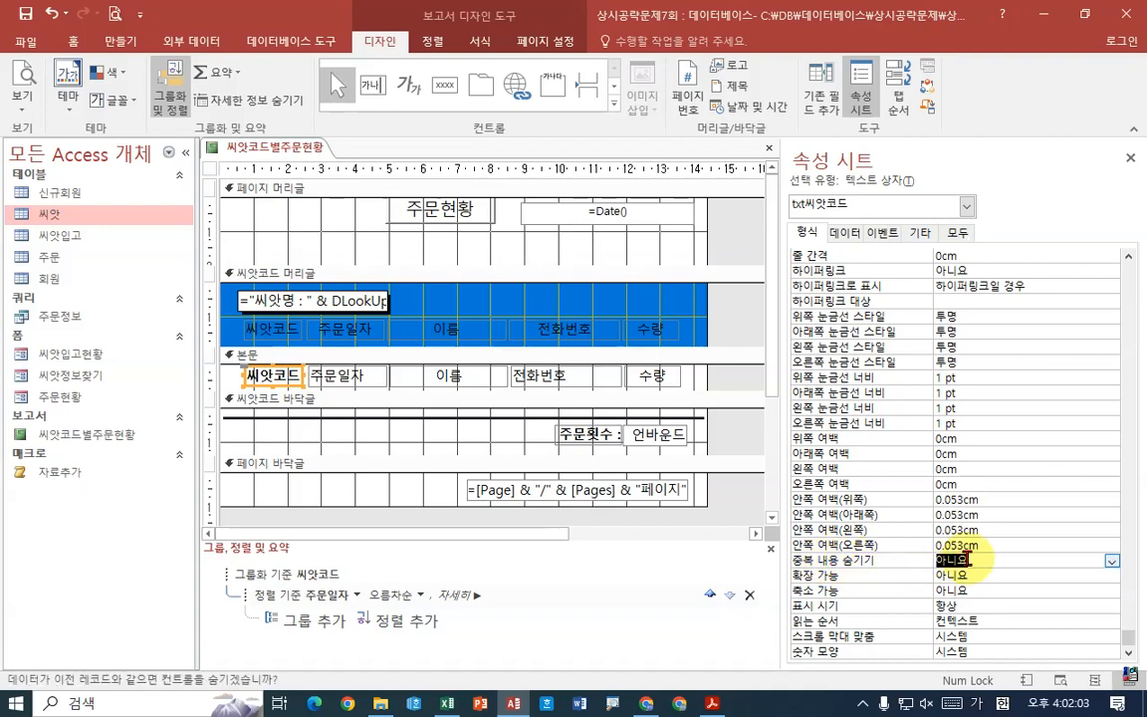
pyautogui.click(1111, 561)
# Read the exam PDF's fifth instruction and sample output for the txt주문횟수 control, marking the key requirements and the Count(*) & "회" expression
pyautogui.click(712, 703)
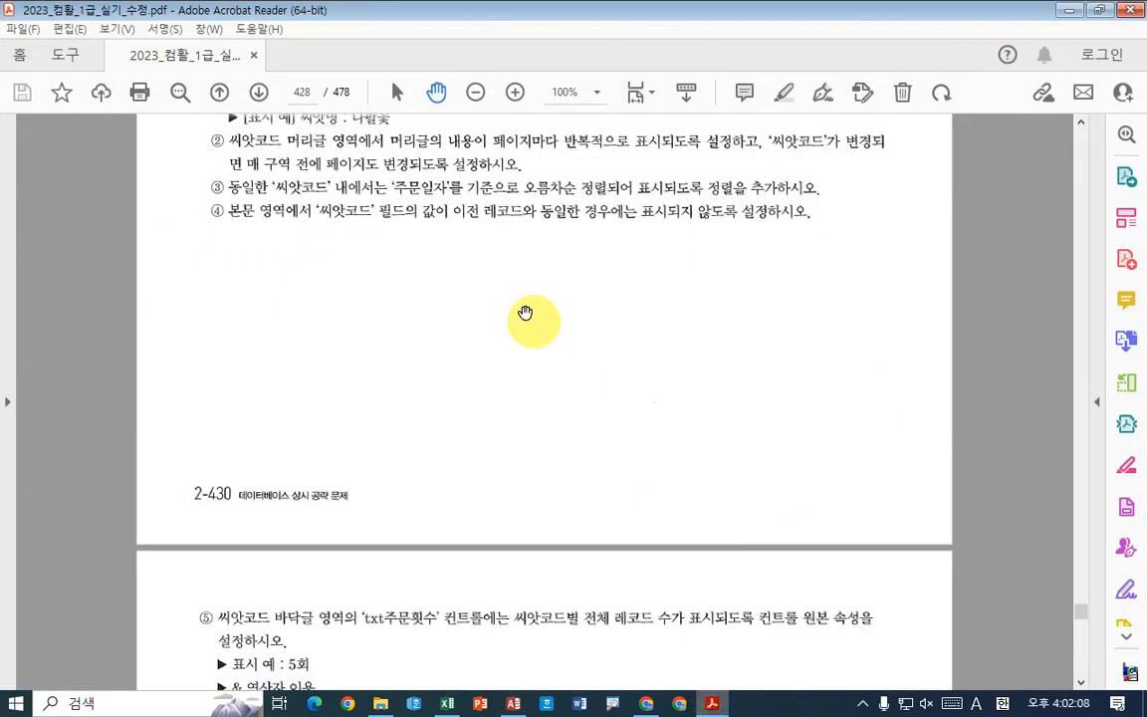
pyautogui.scroll(-8, 584, 461)
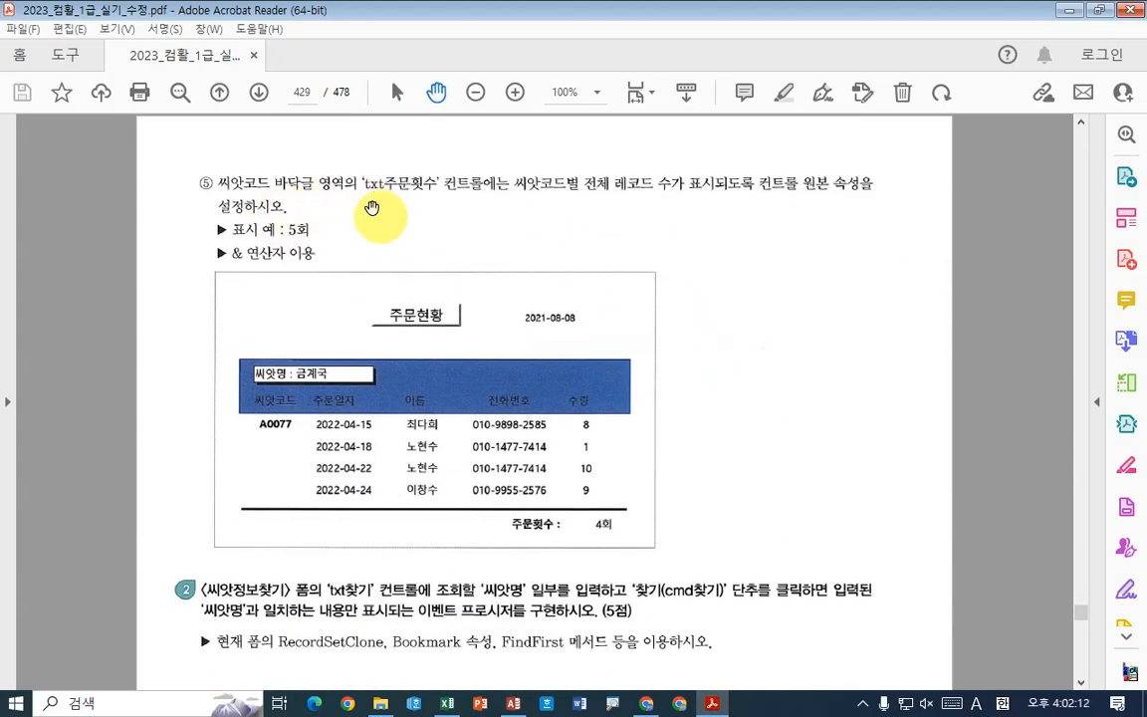
pyautogui.moveTo(580, 506); pyautogui.dragTo(631, 543)
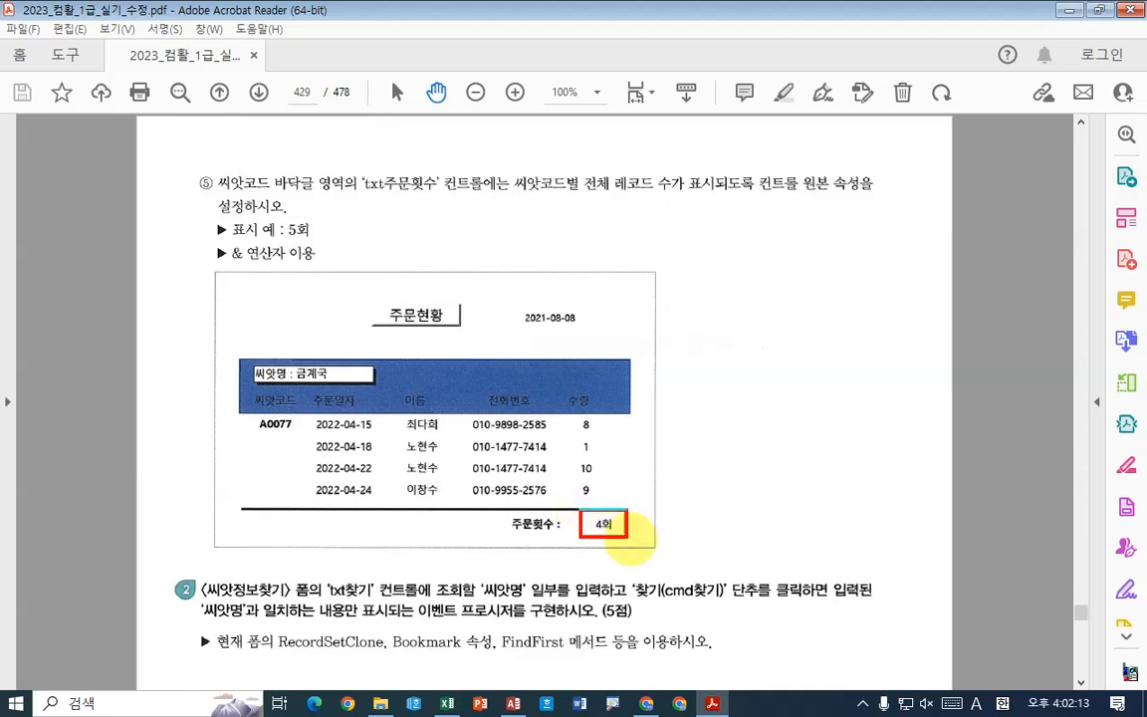
pyautogui.moveTo(361, 199); pyautogui.dragTo(441, 201)
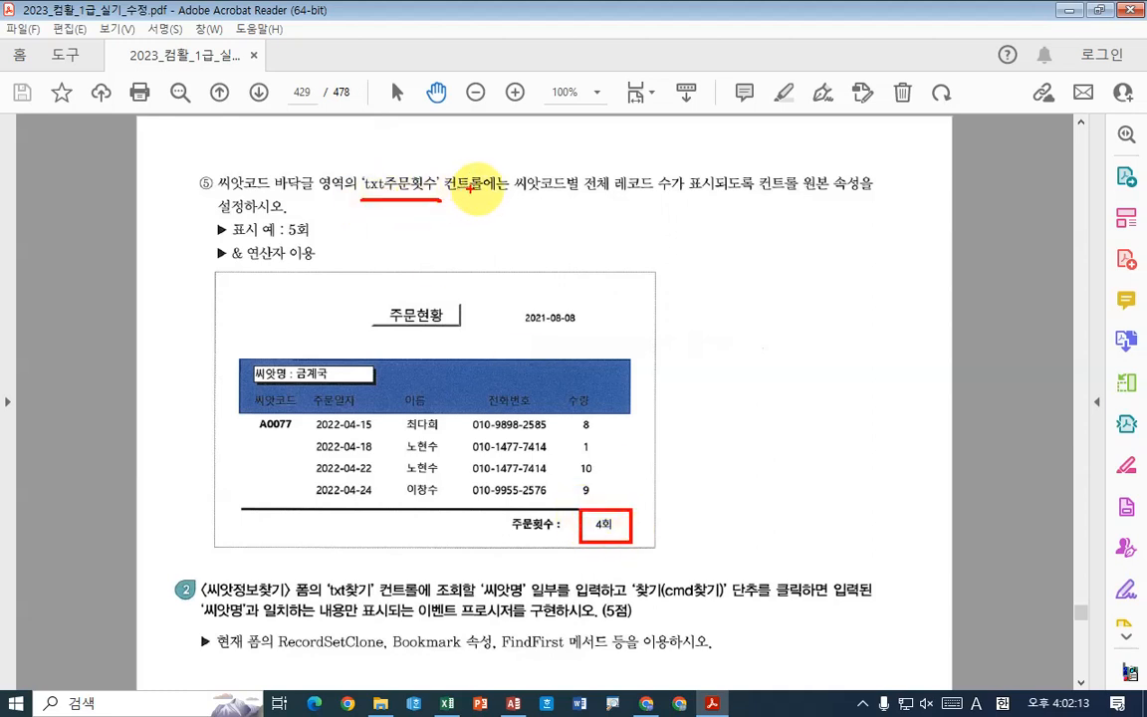
pyautogui.moveTo(522, 198); pyautogui.dragTo(629, 198)
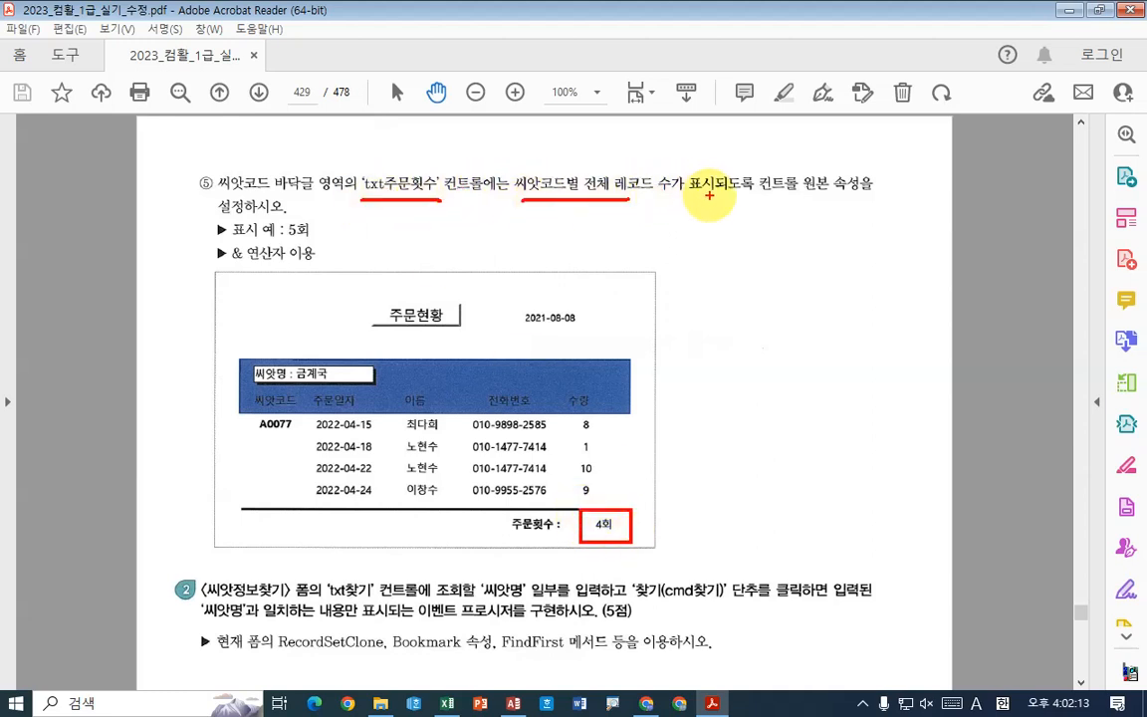
pyautogui.moveTo(707, 198); pyautogui.dragTo(862, 196)
pyautogui.moveTo(319, 236); pyautogui.dragTo(297, 212)
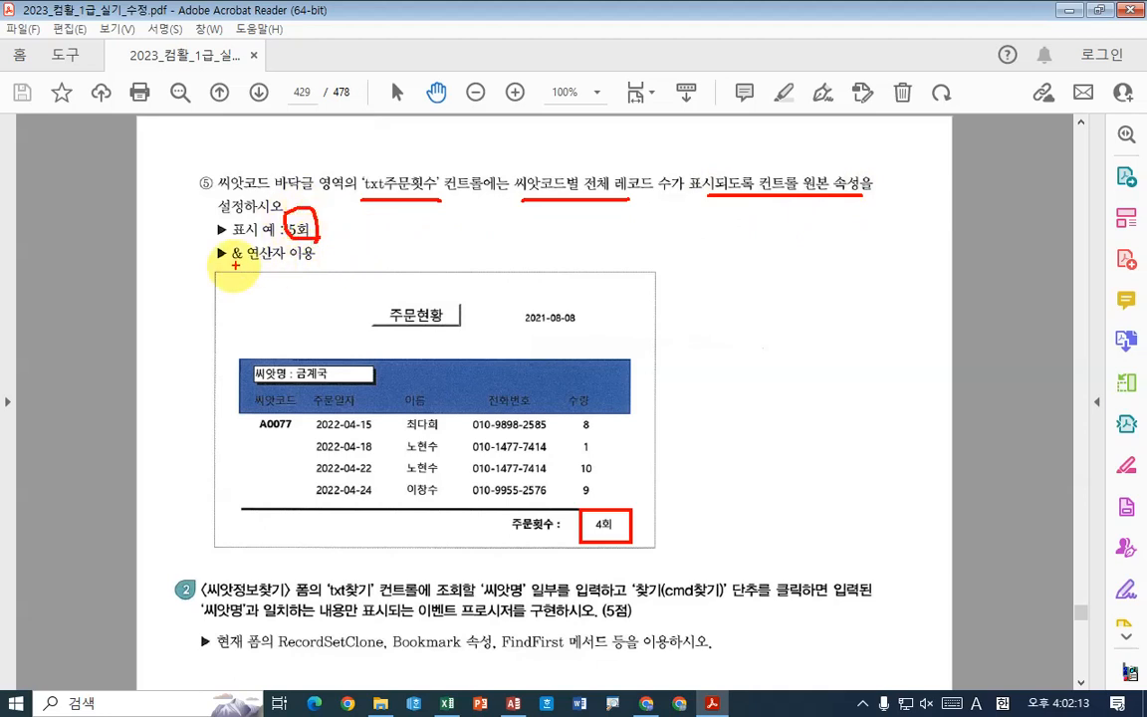
pyautogui.moveTo(232, 265); pyautogui.dragTo(325, 264)
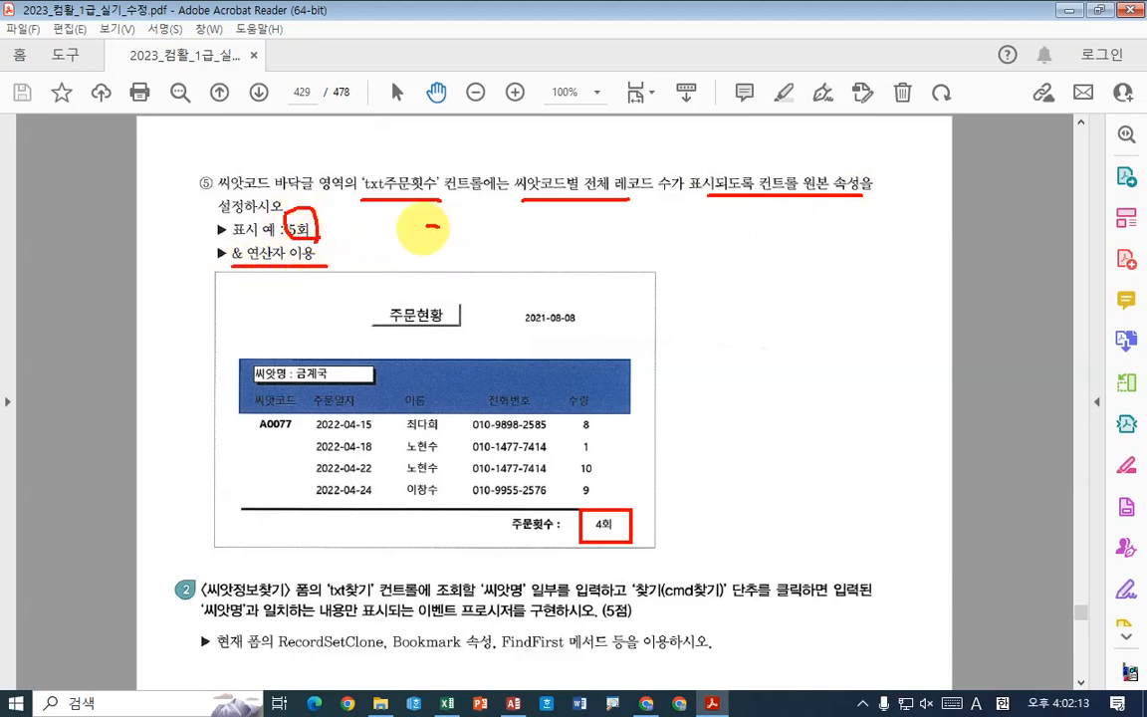
pyautogui.moveTo(439, 227); pyautogui.dragTo(407, 269)
pyautogui.moveTo(450, 256)
pyautogui.mouseDown()
pyautogui.moveTo(449, 267)
pyautogui.moveTo(512, 249)
pyautogui.moveTo(573, 285)
pyautogui.moveTo(628, 231)
pyautogui.moveTo(604, 291)
pyautogui.moveTo(664, 289)
pyautogui.mouseUp()
pyautogui.moveTo(660, 251); pyautogui.dragTo(633, 290)
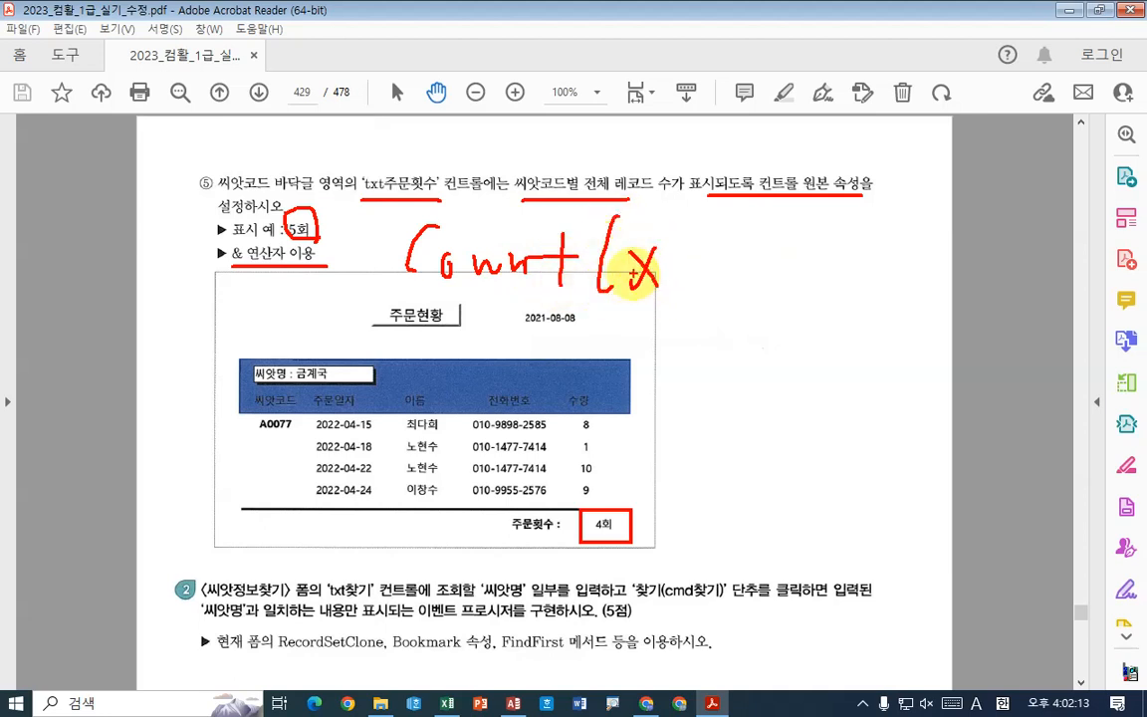
pyautogui.moveTo(697, 219); pyautogui.dragTo(713, 291)
pyautogui.moveTo(783, 286)
pyautogui.mouseDown()
pyautogui.moveTo(740, 302)
pyautogui.moveTo(805, 237)
pyautogui.moveTo(763, 230)
pyautogui.moveTo(770, 256)
pyautogui.mouseUp()
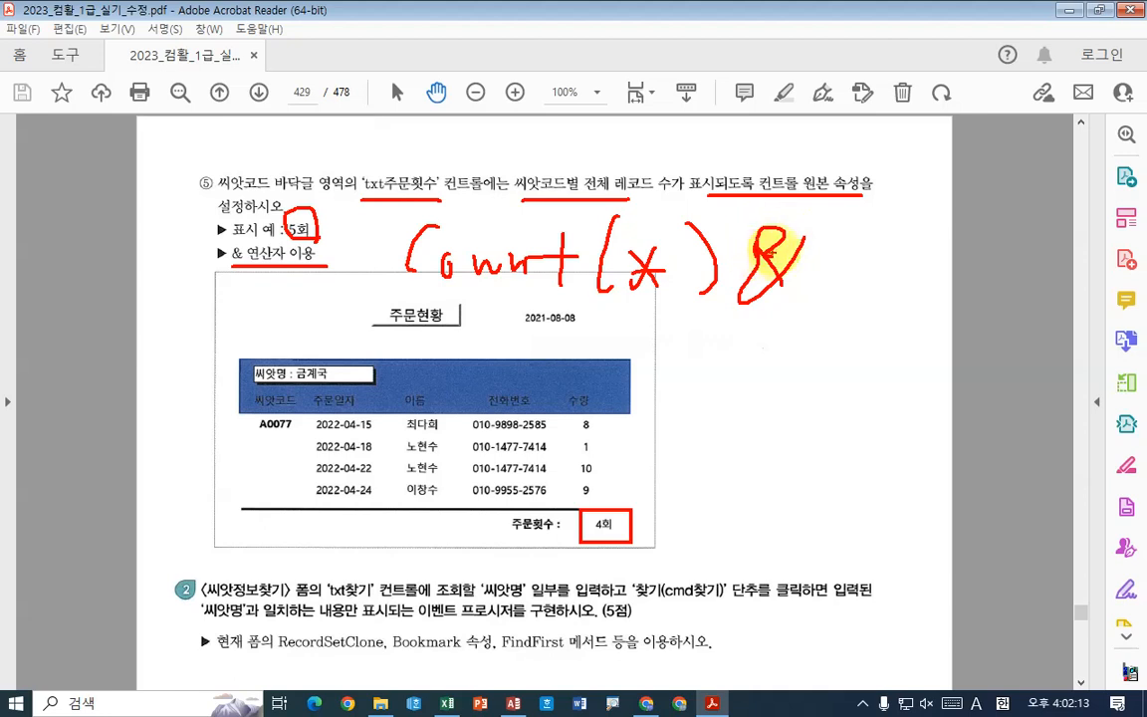
pyautogui.moveTo(841, 227)
pyautogui.mouseDown()
pyautogui.moveTo(847, 244)
pyautogui.moveTo(921, 257)
pyautogui.moveTo(925, 321)
pyautogui.mouseUp()
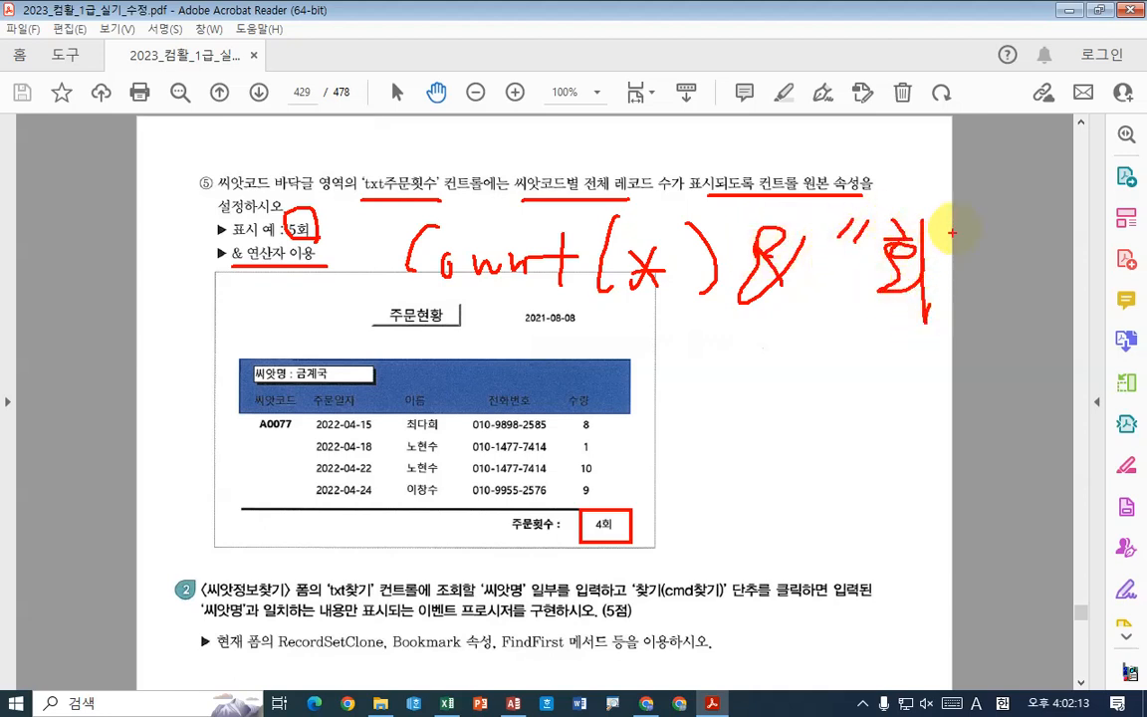
pyautogui.moveTo(976, 221); pyautogui.dragTo(956, 295)
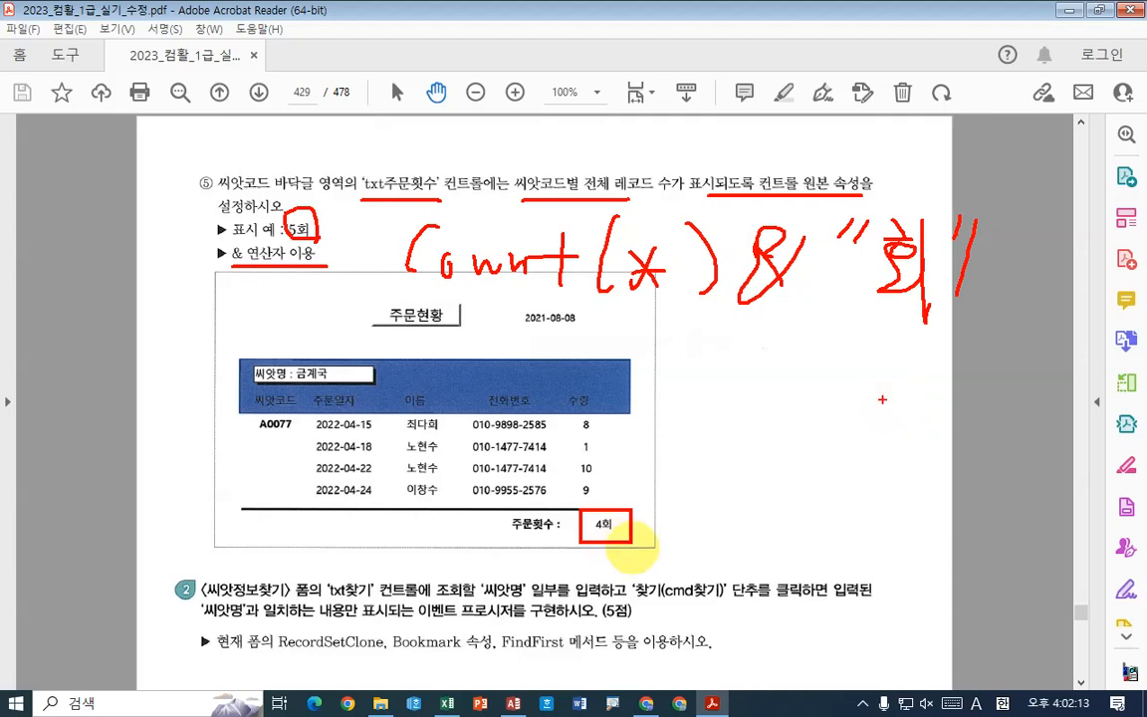
pyautogui.press('Escape')
# Set the control source of txt주문횟수 in the 씨앗코드 footer to =Count(*) & "회" using the expression builder
pyautogui.click(713, 703)
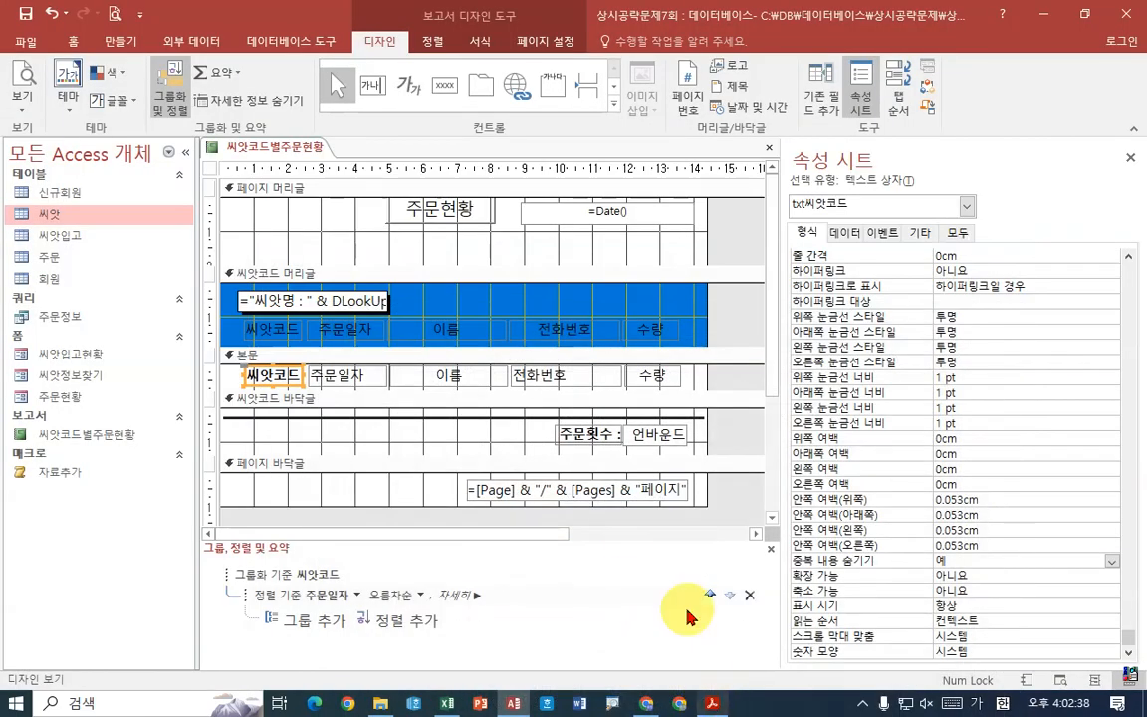
pyautogui.click(657, 435)
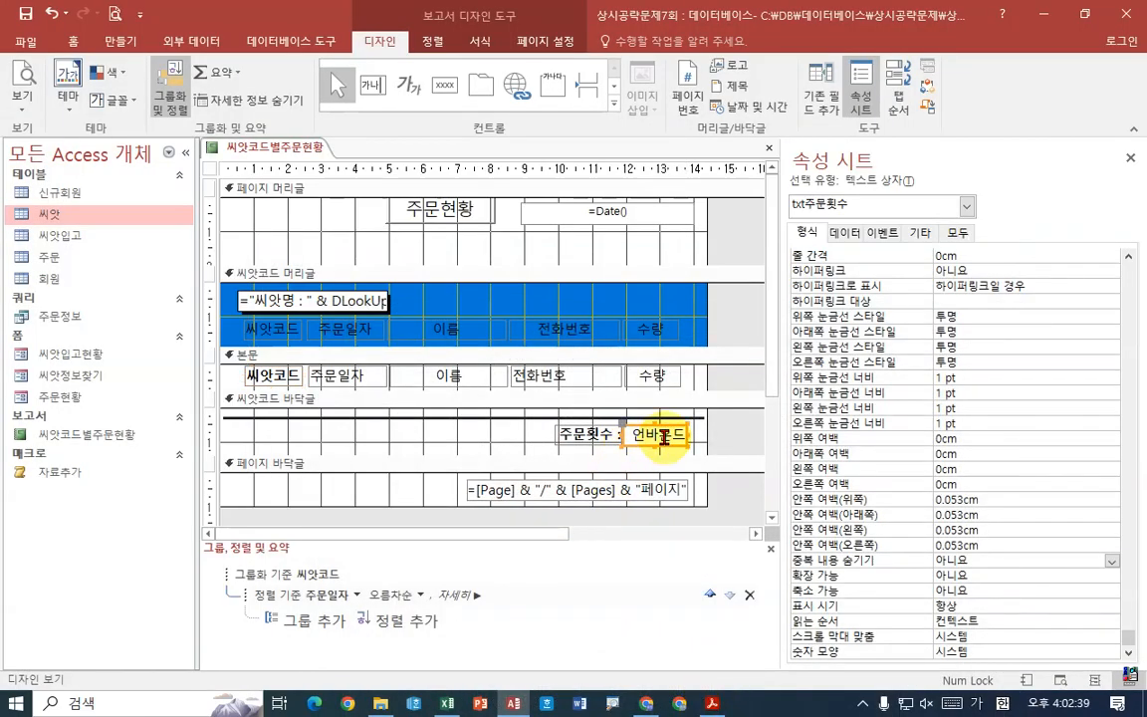
pyautogui.click(844, 232)
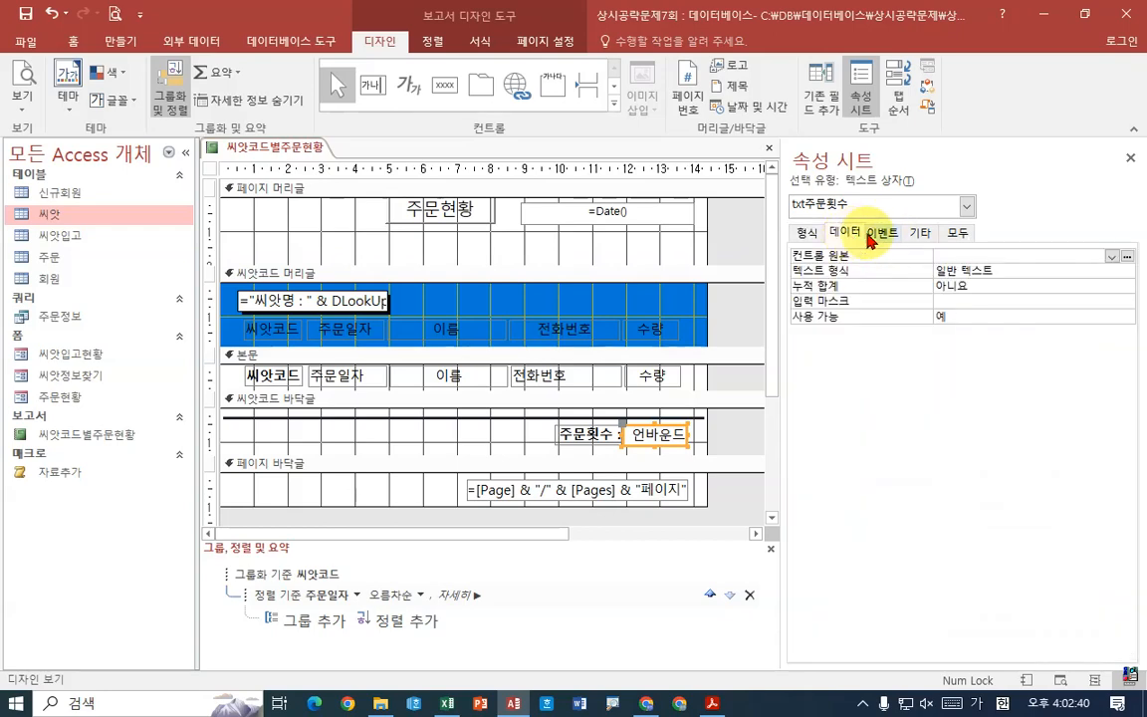
pyautogui.click(1126, 257)
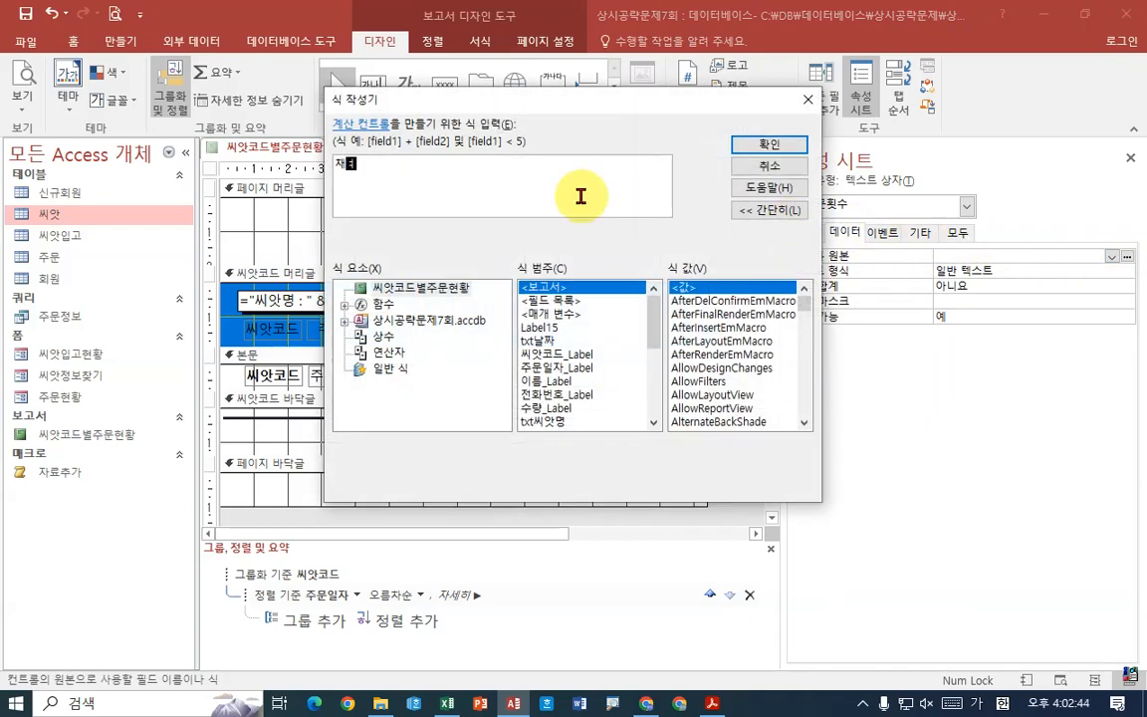
pyautogui.write('채')
pyautogui.press('BackSpace')
pyautogui.press('Hangul')
pyautogui.write('count(*)&"회')
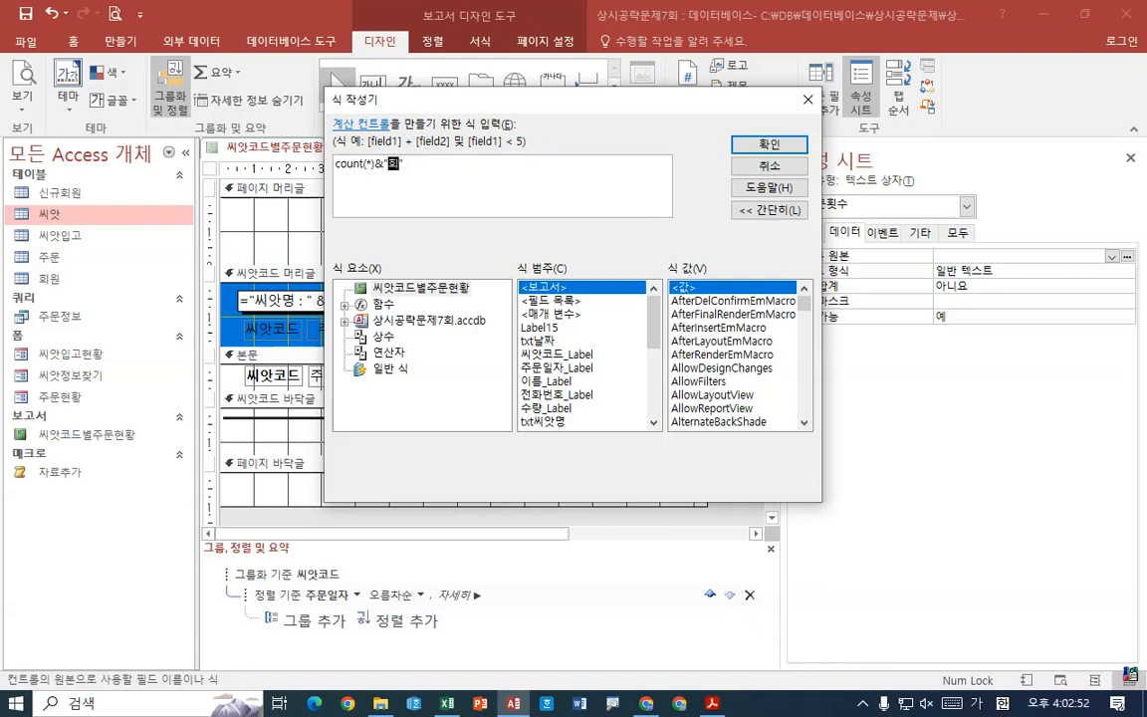
pyautogui.press('Return')
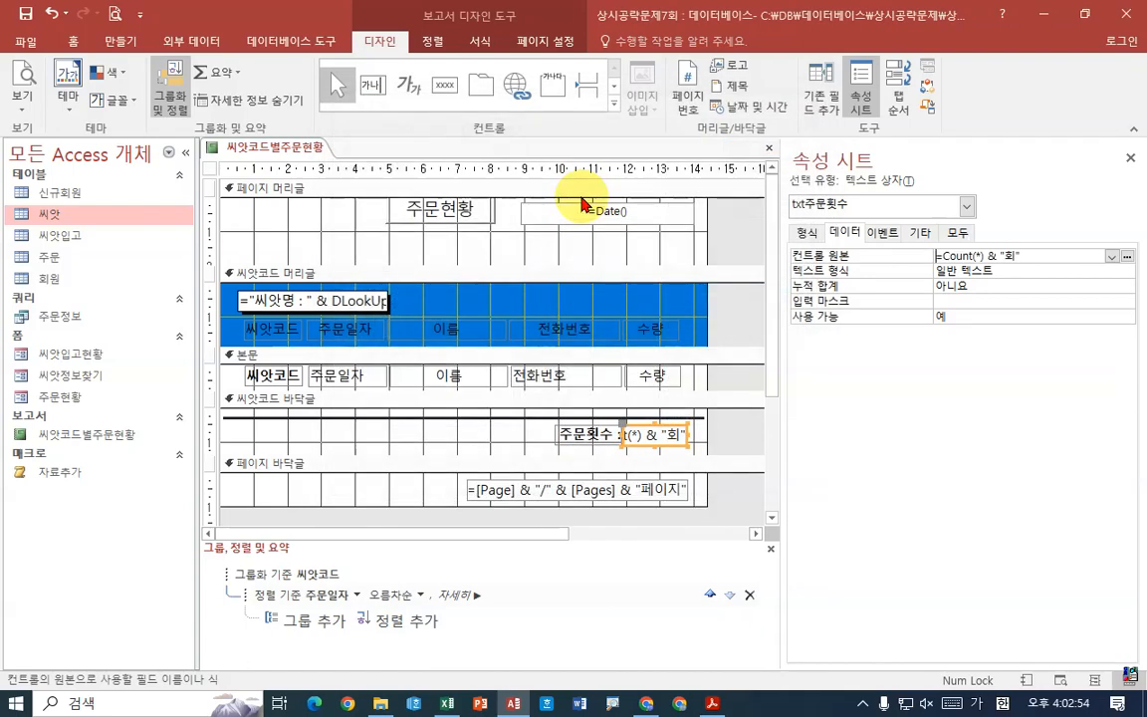
# Preview the 씨앗코드별주문현황 report and page through to the last page, checking each group's sorting, hidden duplicates and 주문횟수
pyautogui.rightClick(294, 149)
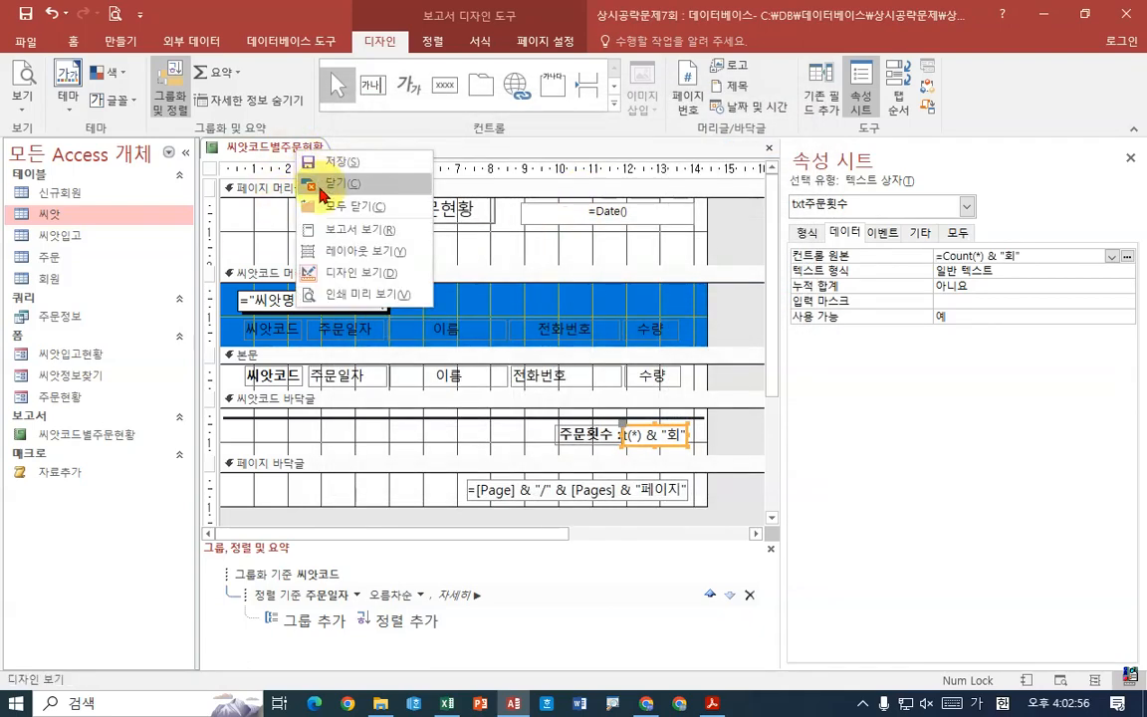
pyautogui.click(324, 293)
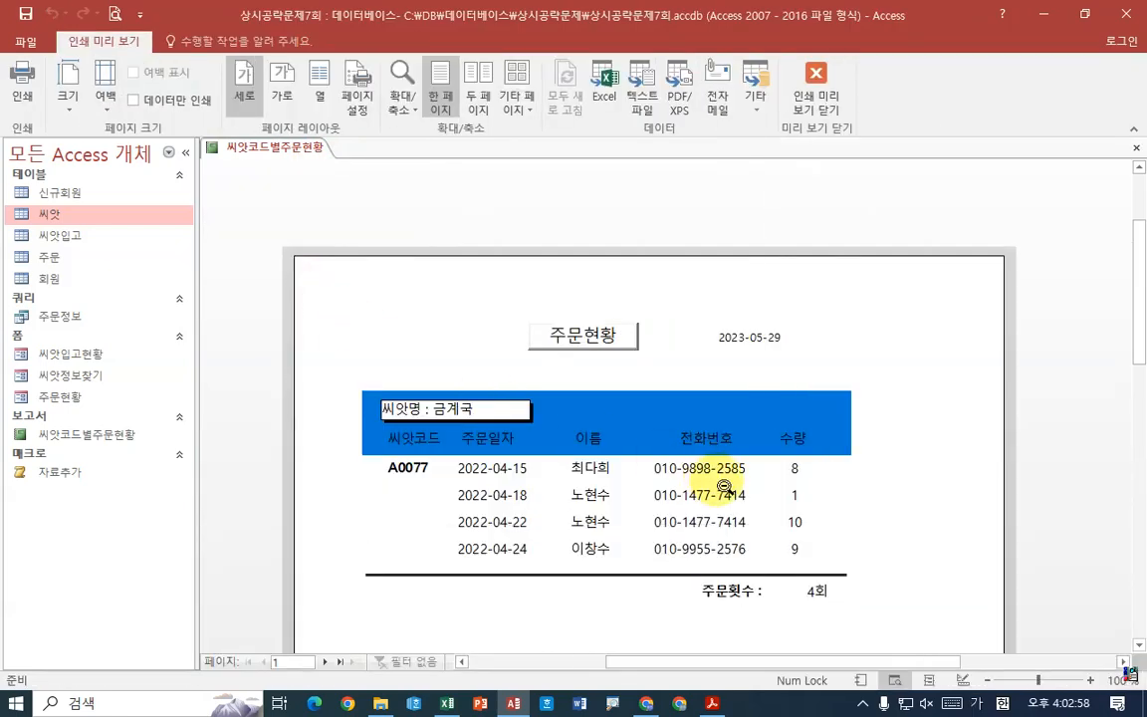
pyautogui.scroll(-2, 895, 503)
pyautogui.click(895, 491)
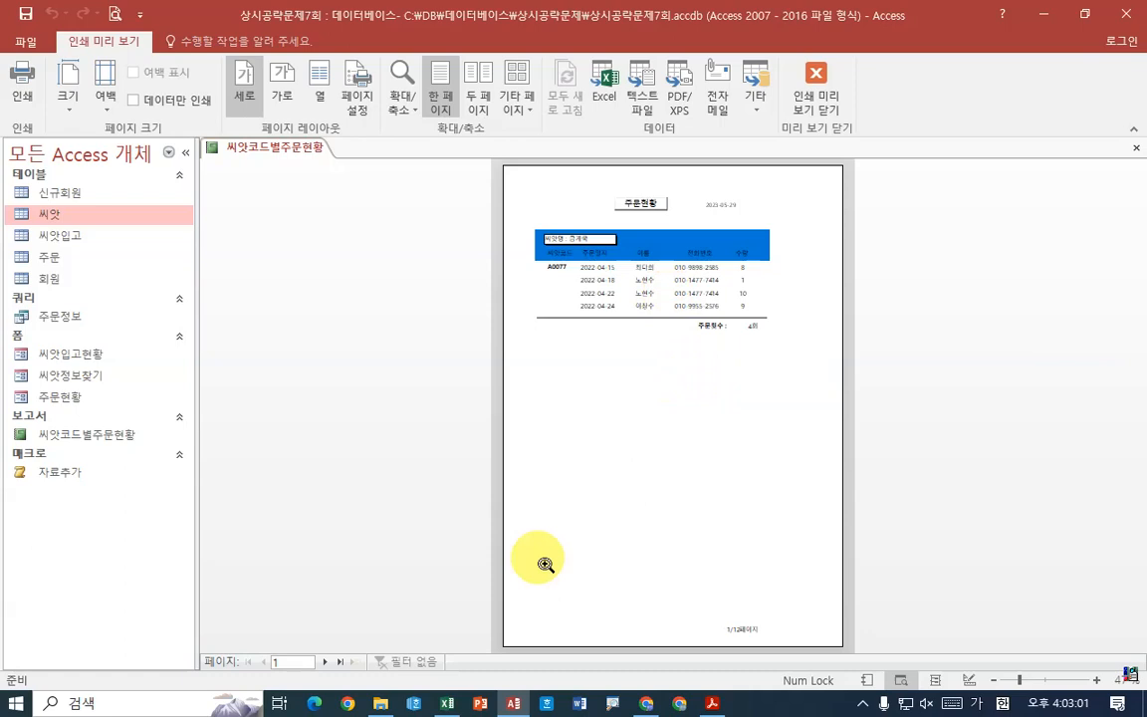
pyautogui.click(325, 661)
pyautogui.click(325, 661)
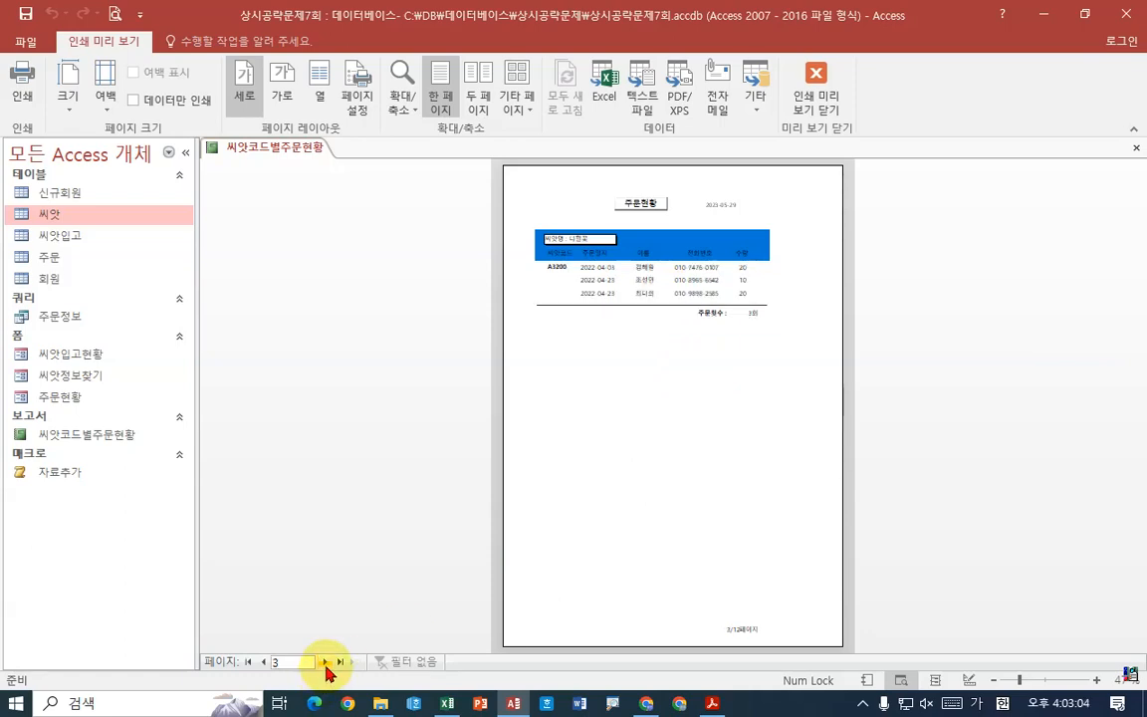
pyautogui.click(324, 661)
pyautogui.click(324, 661)
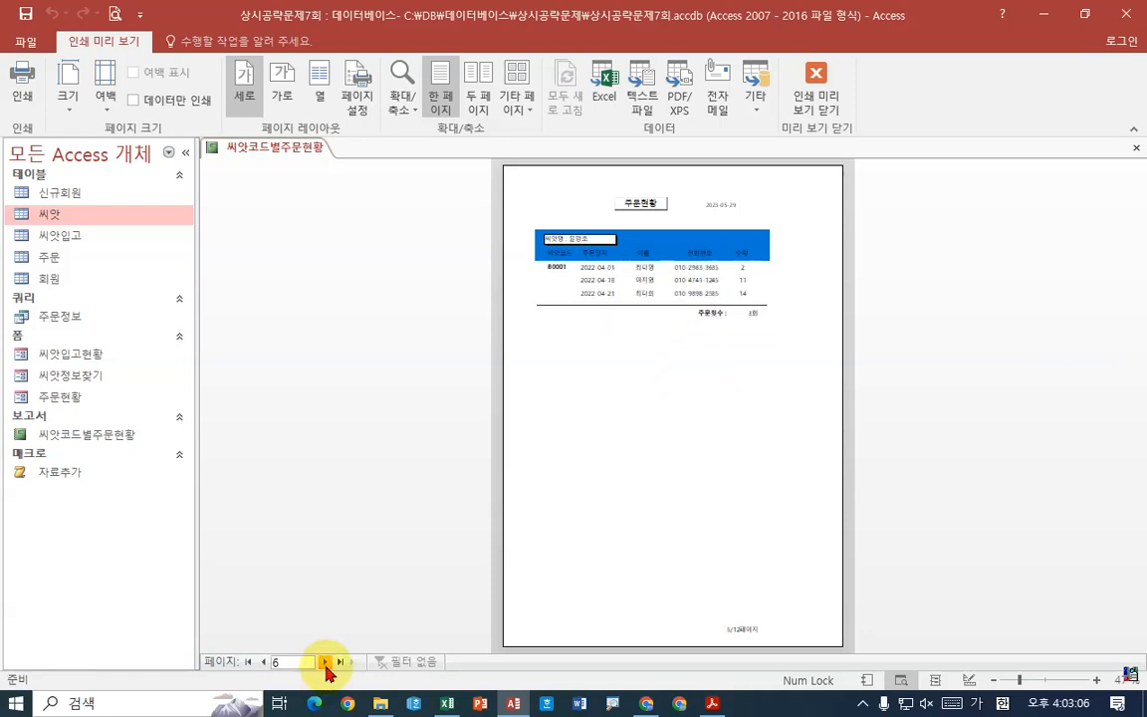
pyautogui.click(324, 661)
pyautogui.click(324, 662)
pyautogui.click(325, 662)
pyautogui.click(325, 661)
pyautogui.click(325, 661)
pyautogui.click(324, 661)
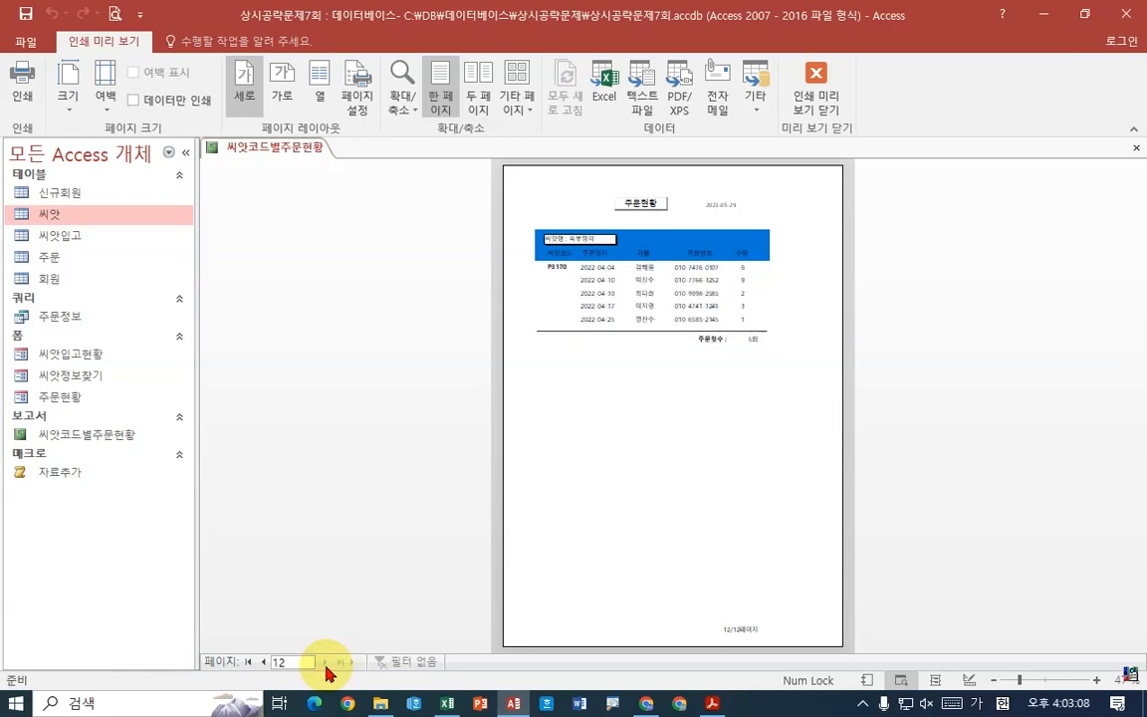
# Close the 씨앗코드별주문현황 report preview and save its design changes
pyautogui.rightClick(295, 162)
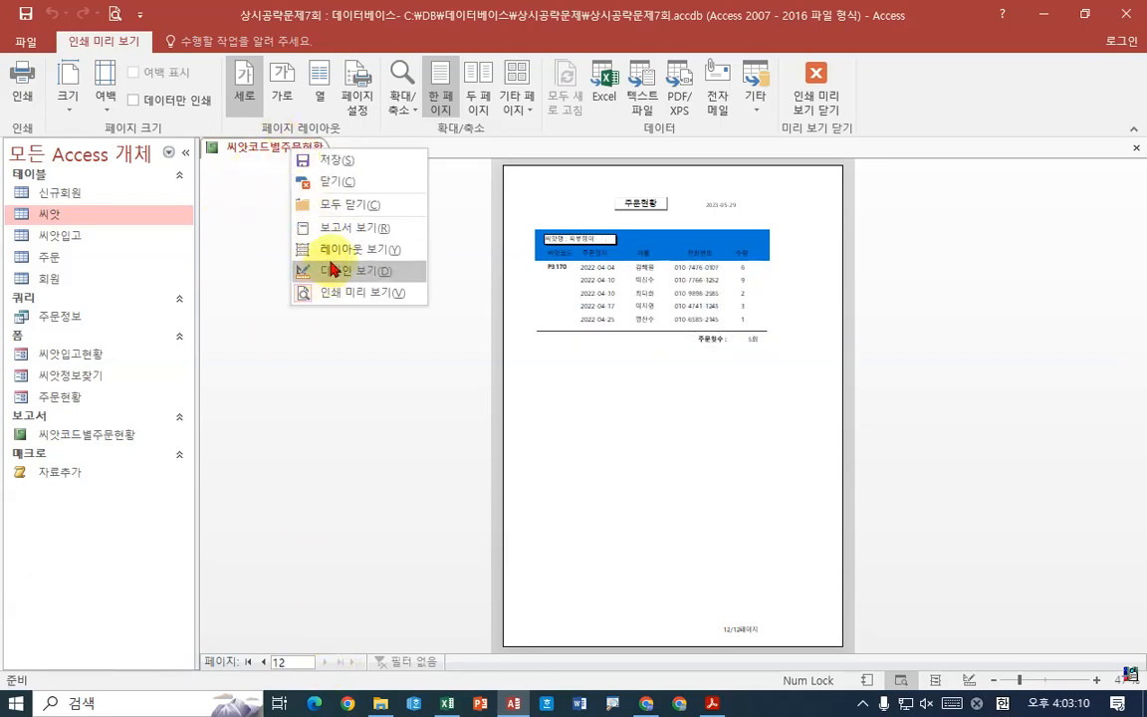
pyautogui.click(304, 181)
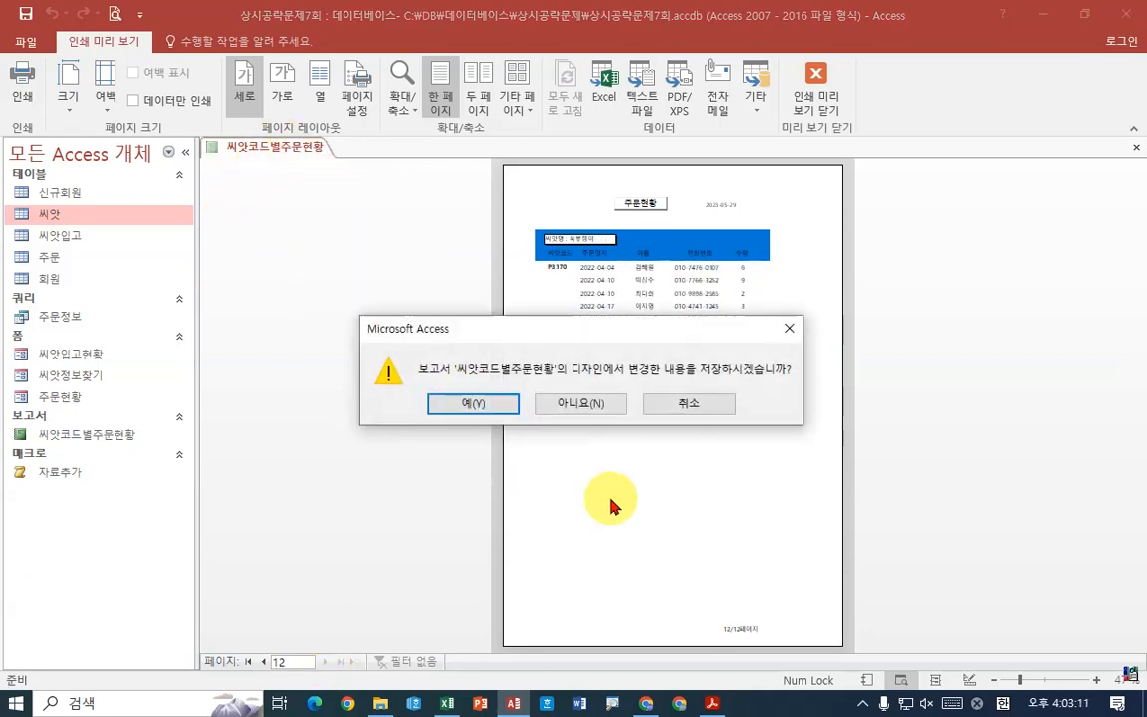
pyautogui.click(470, 403)
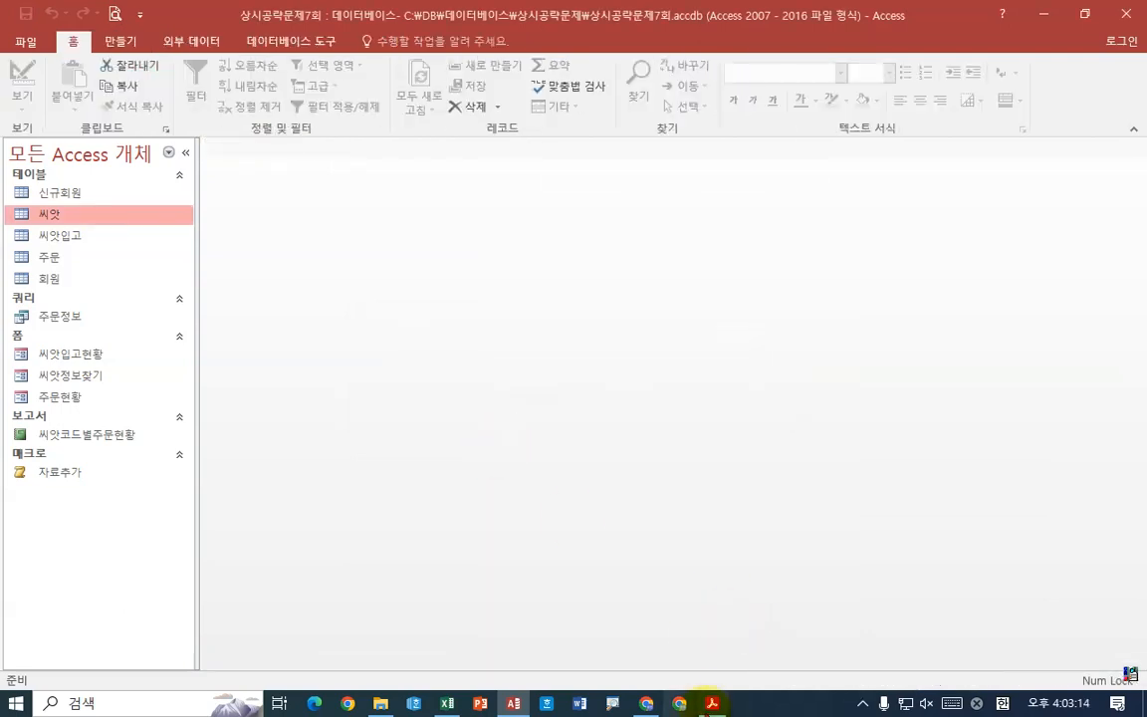
# Switch to the exam PDF in Acrobat Reader and read task 2 about the 씨앗정보찾기 form's search event procedure
pyautogui.click(712, 703)
pyautogui.scroll(-8, 566, 362)
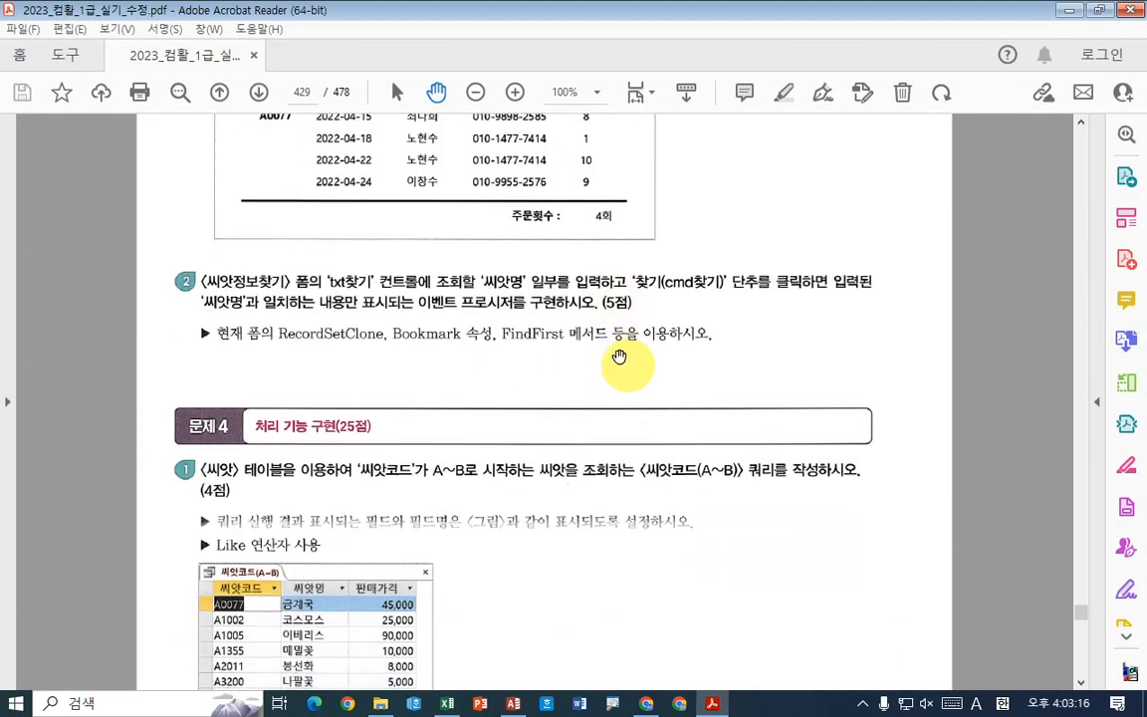
pyautogui.scroll(1, 618, 336)
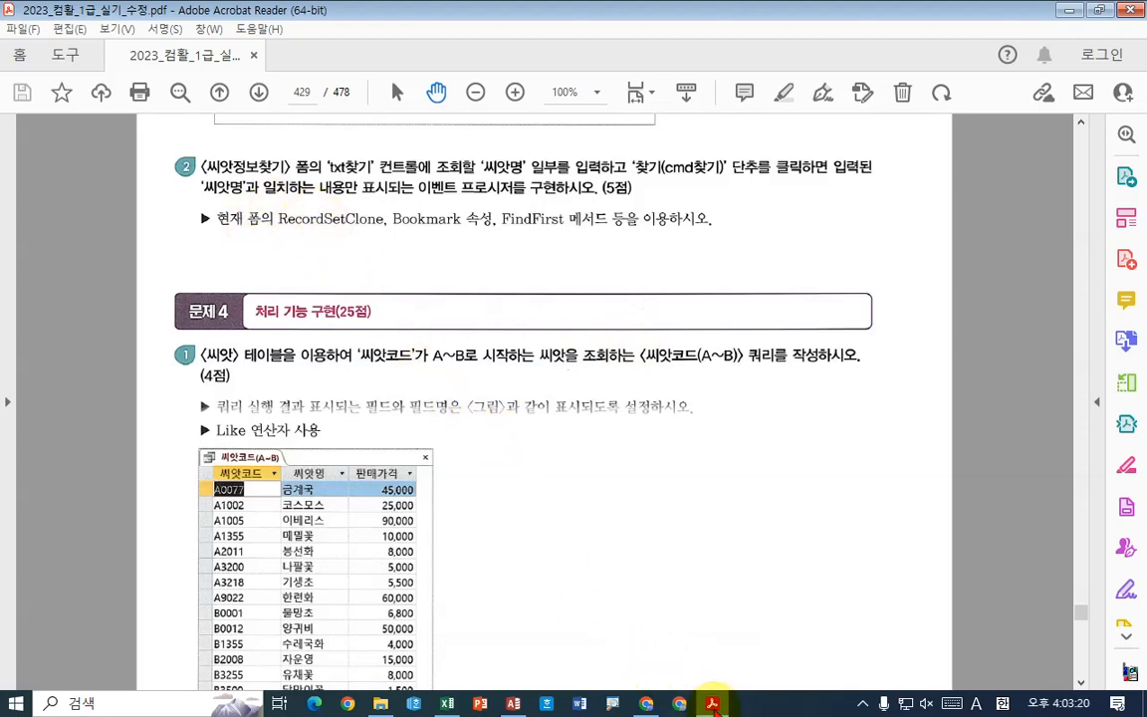
pyautogui.click(713, 702)
# Switch to Access, open the 씨앗정보찾기 form, and try the 찾기 button with 코스 as the 씨앗이름
pyautogui.click(100, 381)
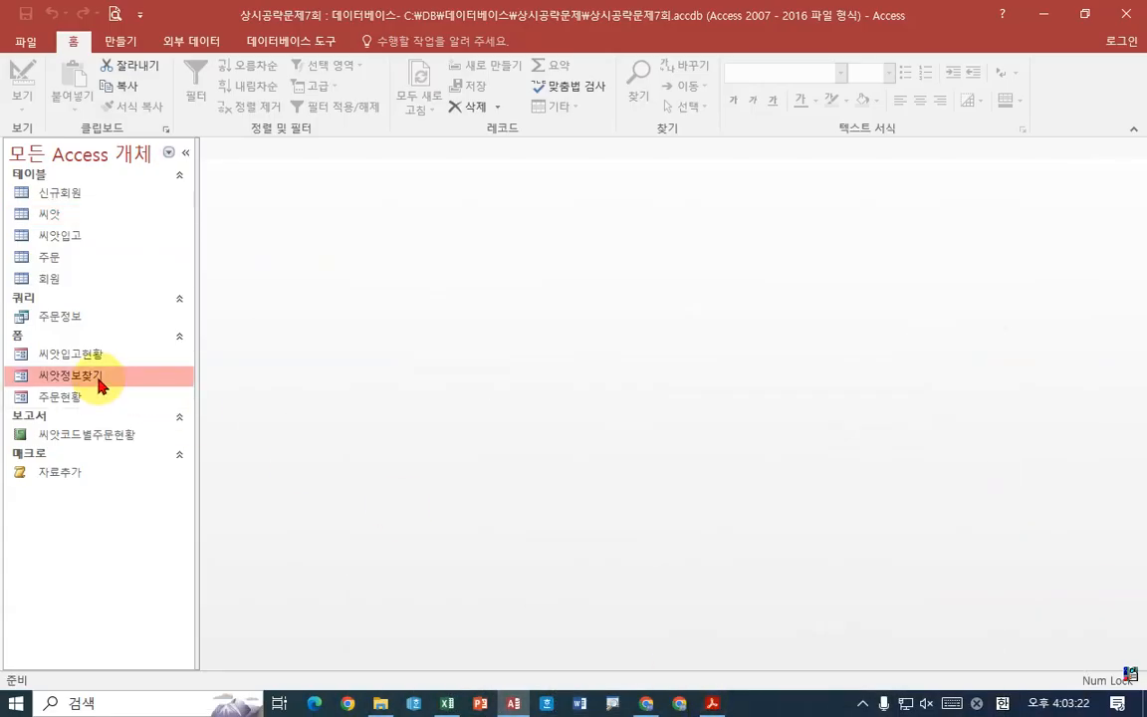
pyautogui.doubleClick(100, 382)
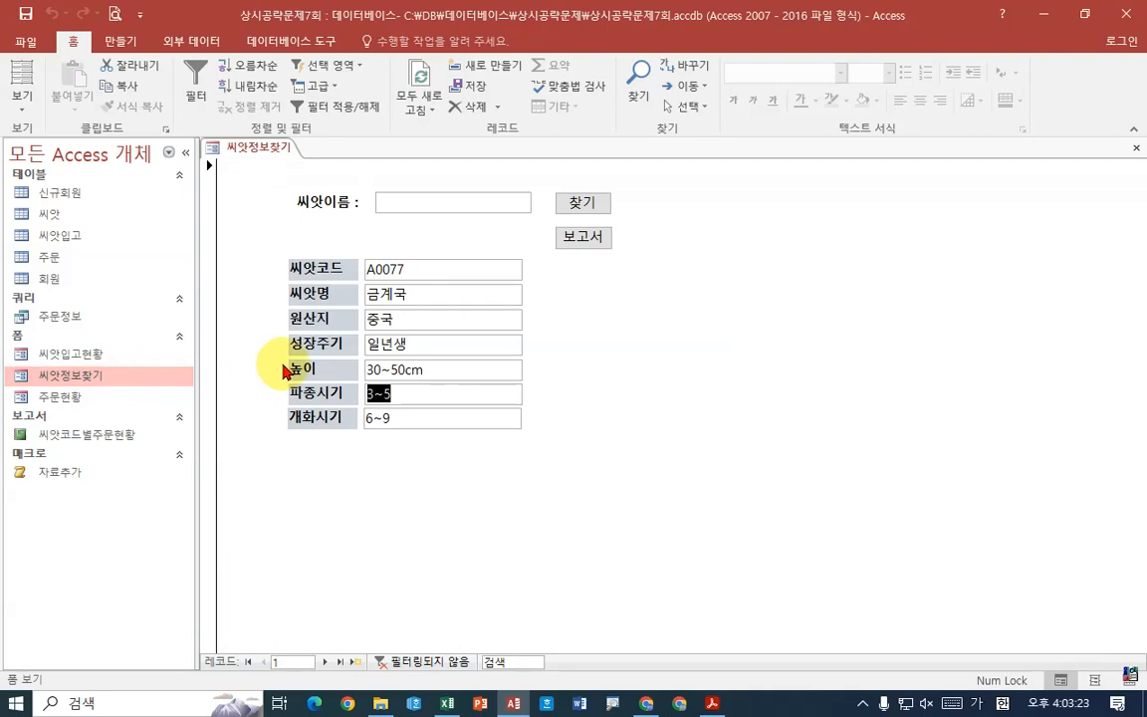
pyautogui.click(713, 702)
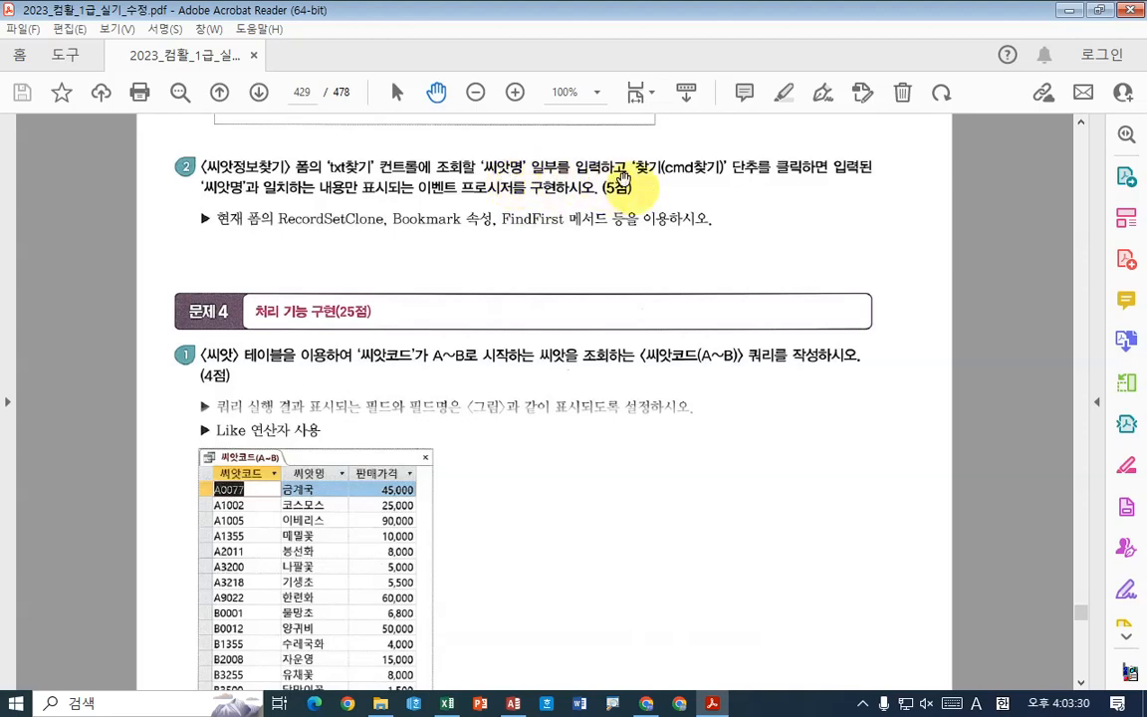
pyautogui.click(713, 702)
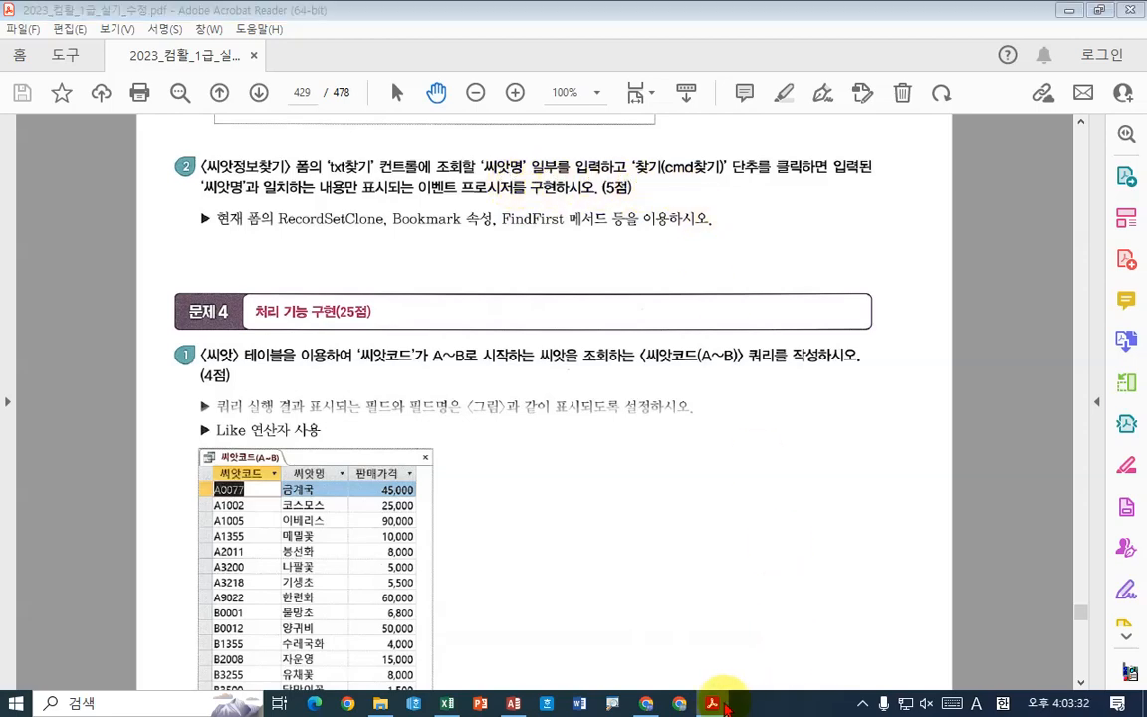
pyautogui.click(404, 202)
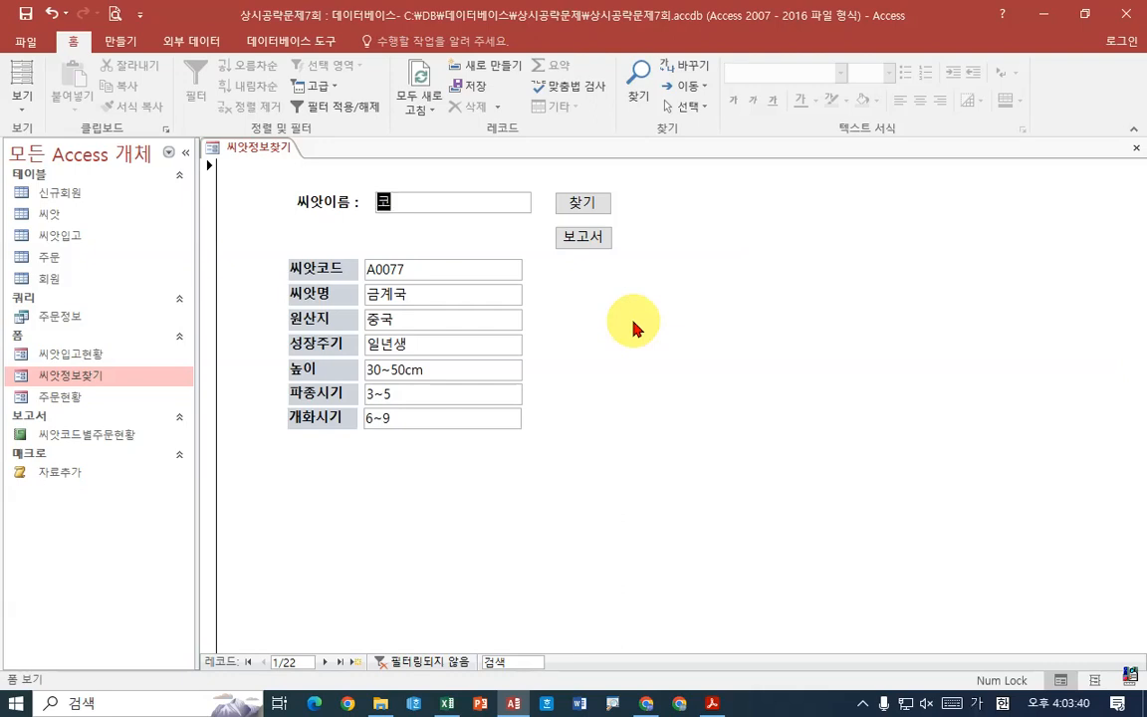
pyautogui.click(580, 202)
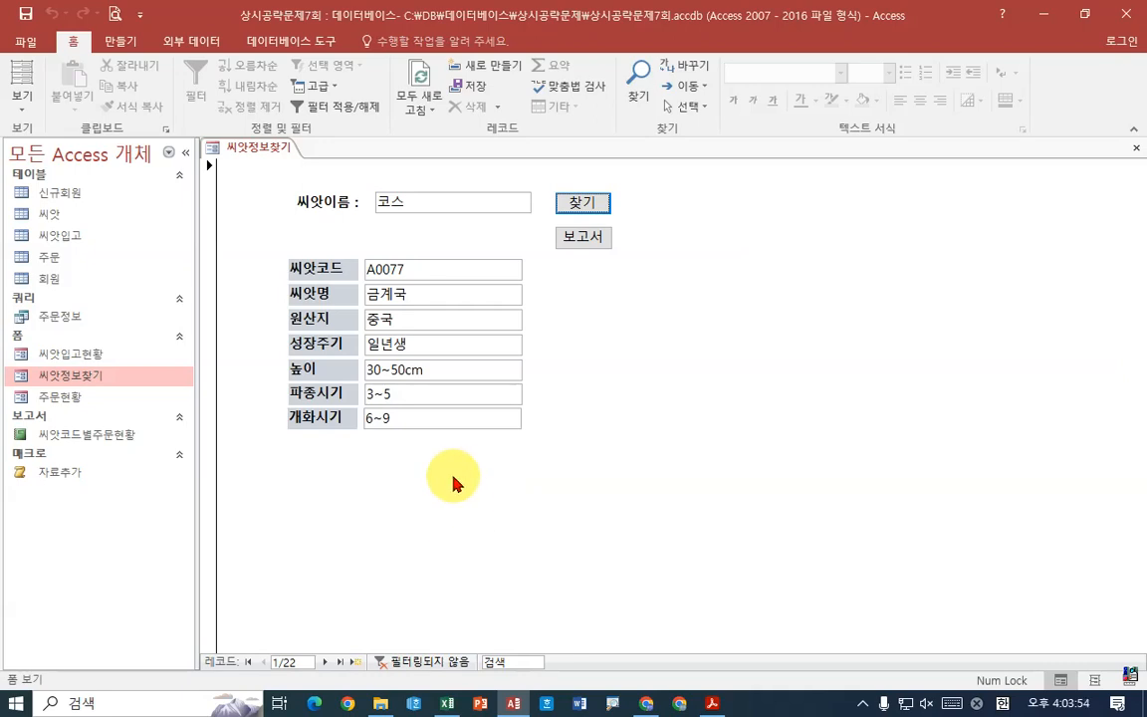
# In the exam PDF, mark task 2's requirements: txt찾기, cmd찾기, matching 씨앗명, and the RecordSetClone, Bookmark and FindFirst hints
pyautogui.click(712, 704)
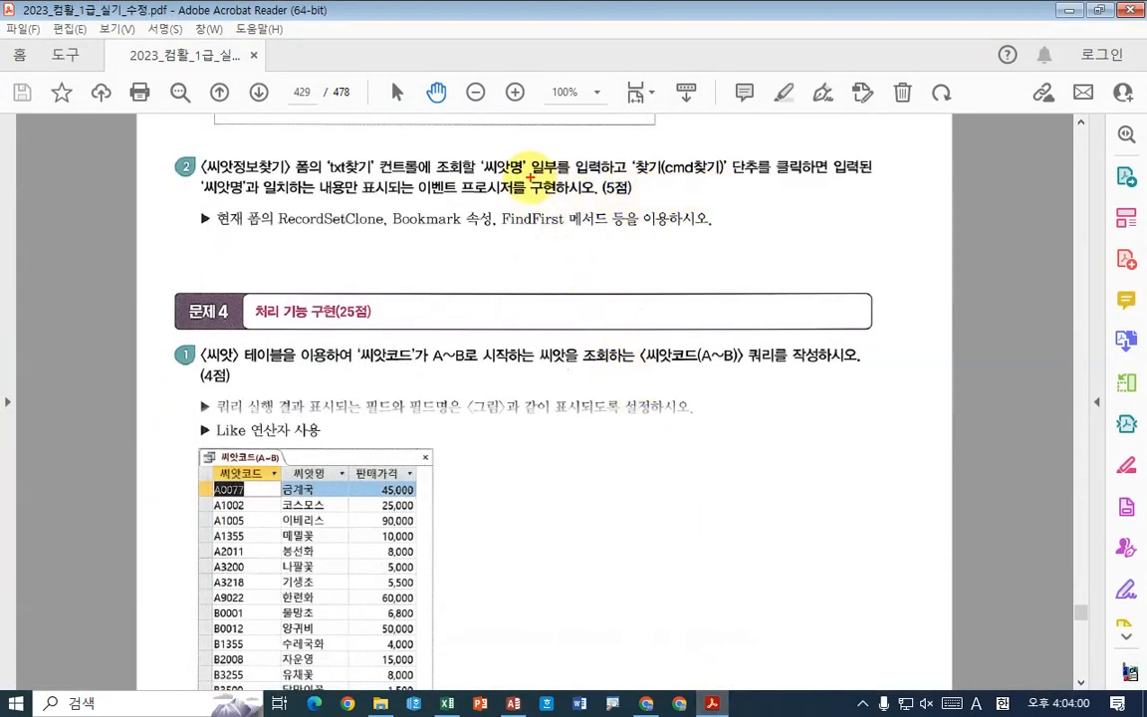
pyautogui.moveTo(326, 176); pyautogui.dragTo(724, 176)
pyautogui.moveTo(543, 133)
pyautogui.mouseDown()
pyautogui.moveTo(568, 149)
pyautogui.moveTo(600, 121)
pyautogui.mouseUp()
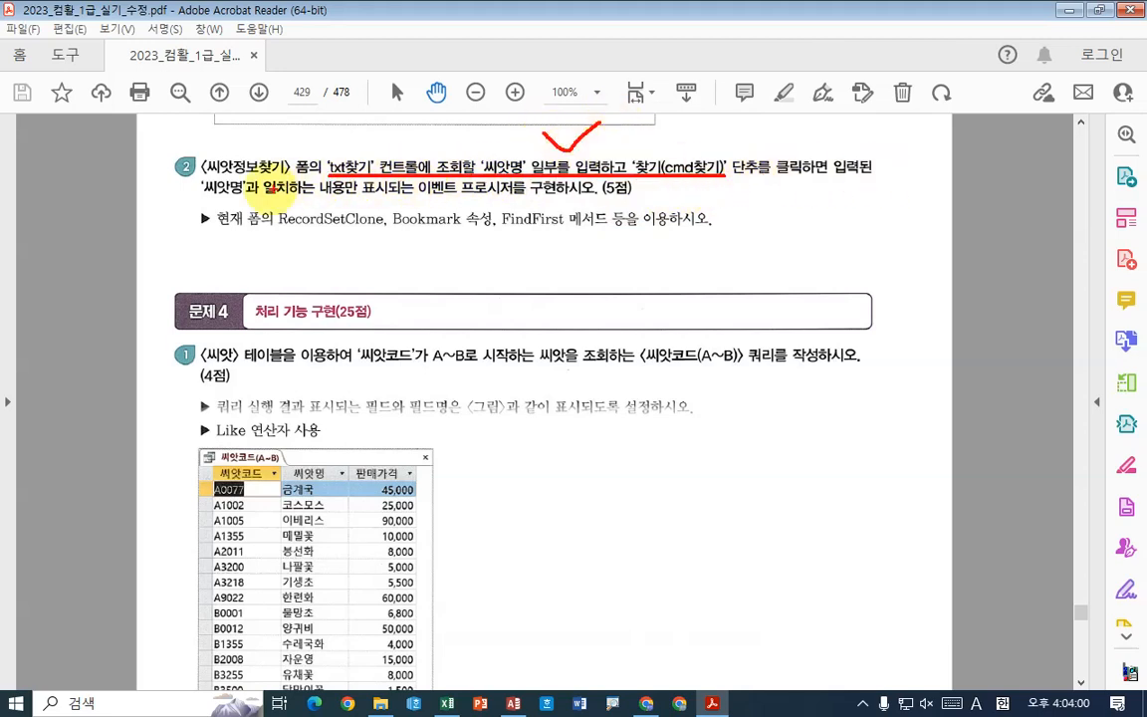
pyautogui.moveTo(201, 198); pyautogui.dragTo(485, 199)
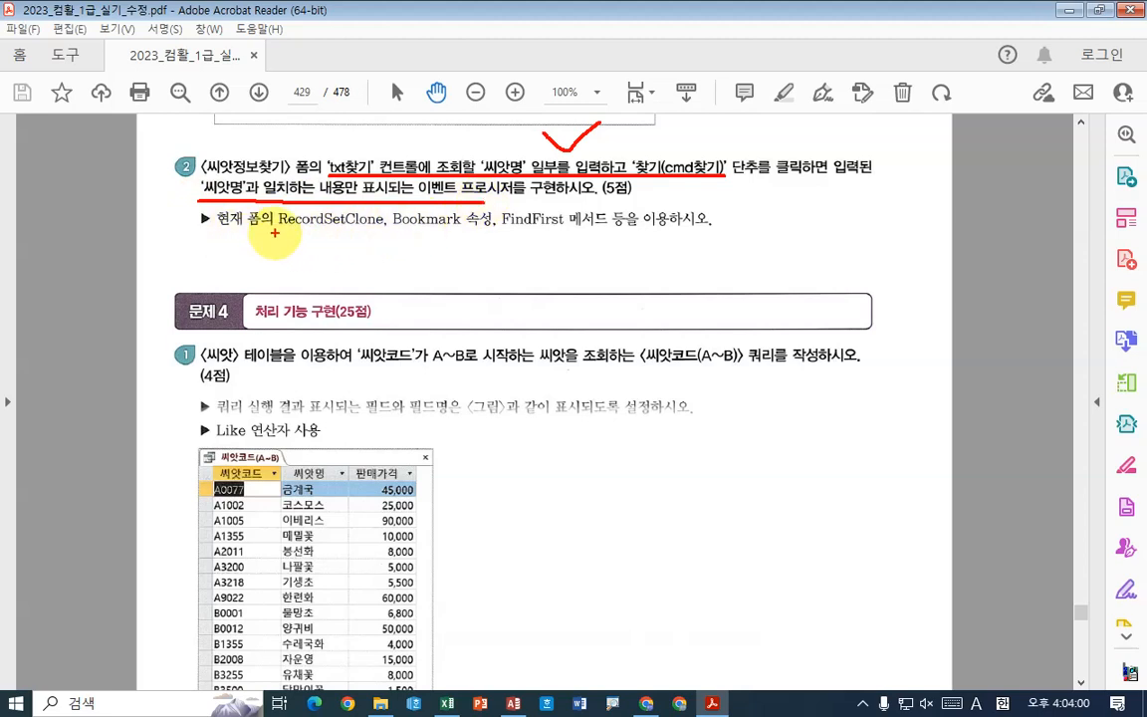
pyautogui.moveTo(264, 237)
pyautogui.mouseDown()
pyautogui.moveTo(729, 236)
pyautogui.moveTo(769, 210)
pyautogui.mouseUp()
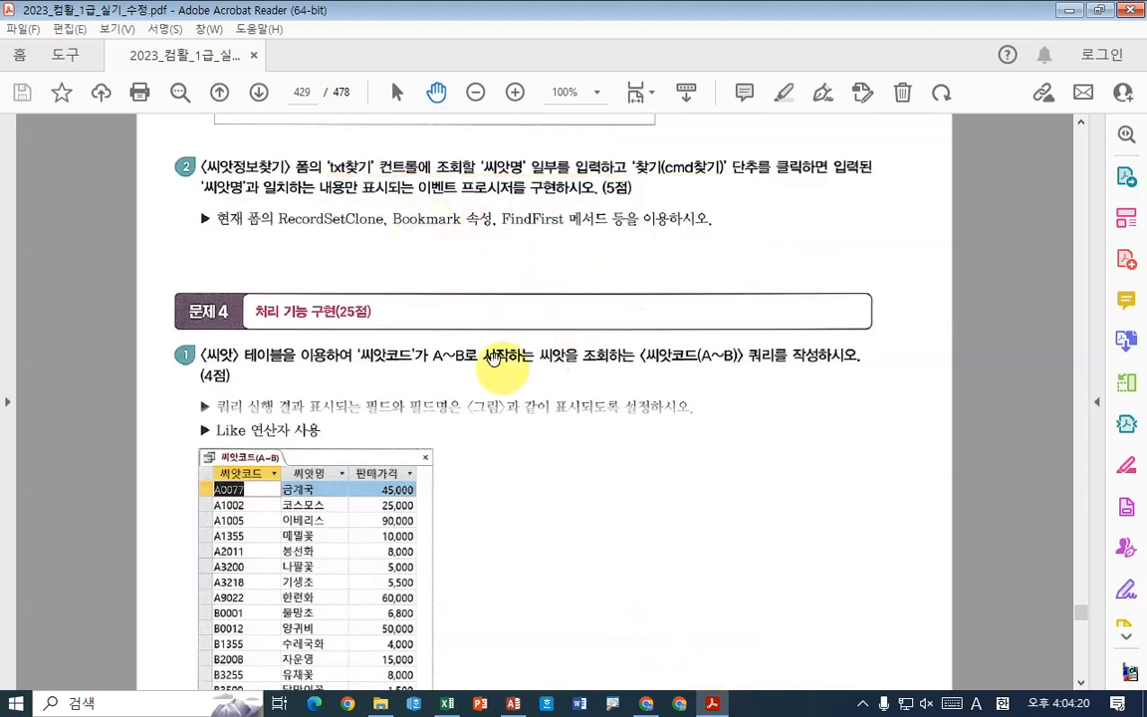
pyautogui.hotkey('alt', 'Tab')
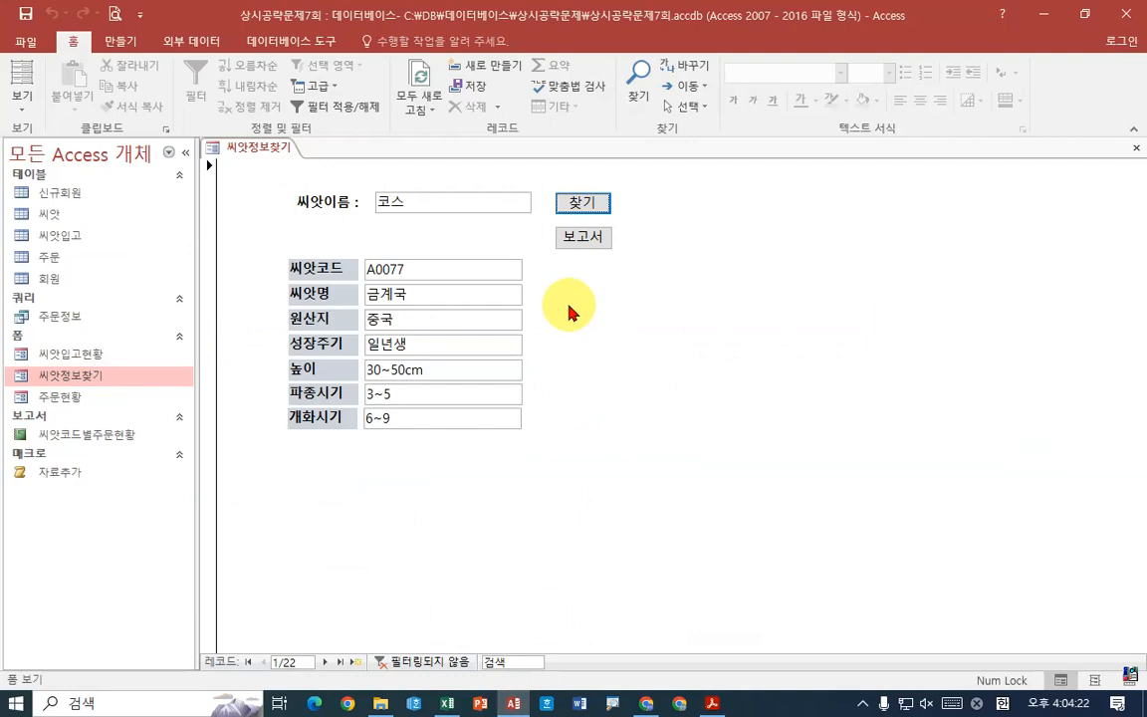
pyautogui.click(514, 704)
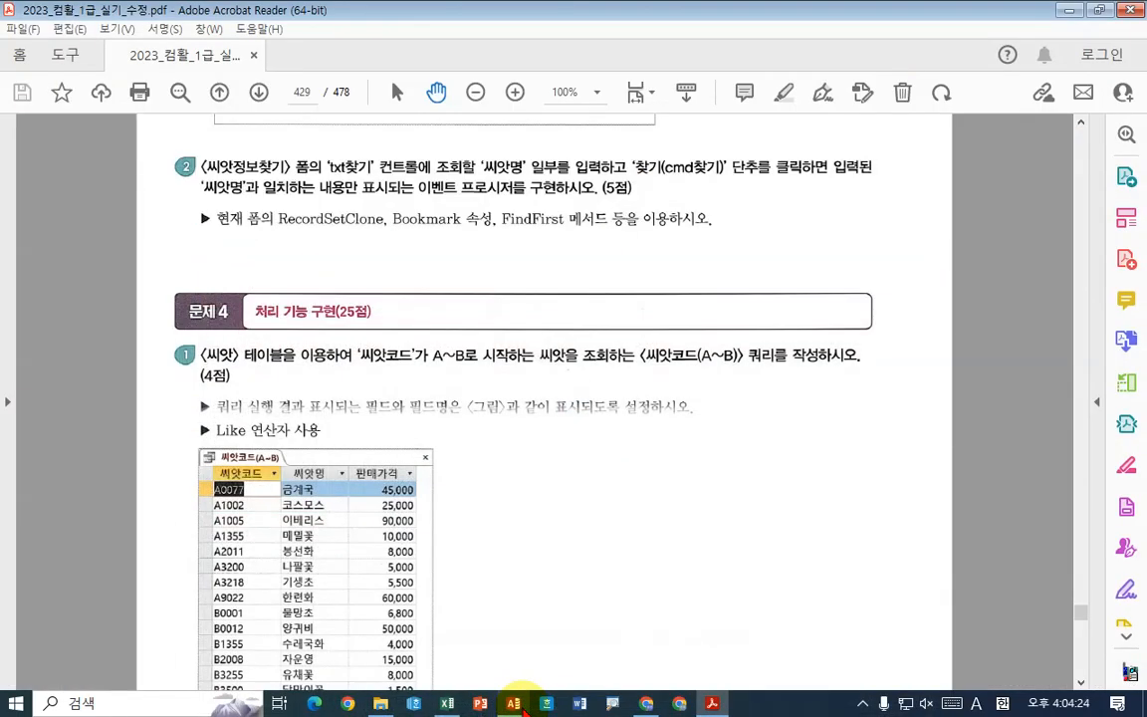
# In Access, open the 씨앗정보찾기 form in design view and create a code procedure for cmd찾기's On Click event
pyautogui.click(514, 704)
pyautogui.rightClick(261, 149)
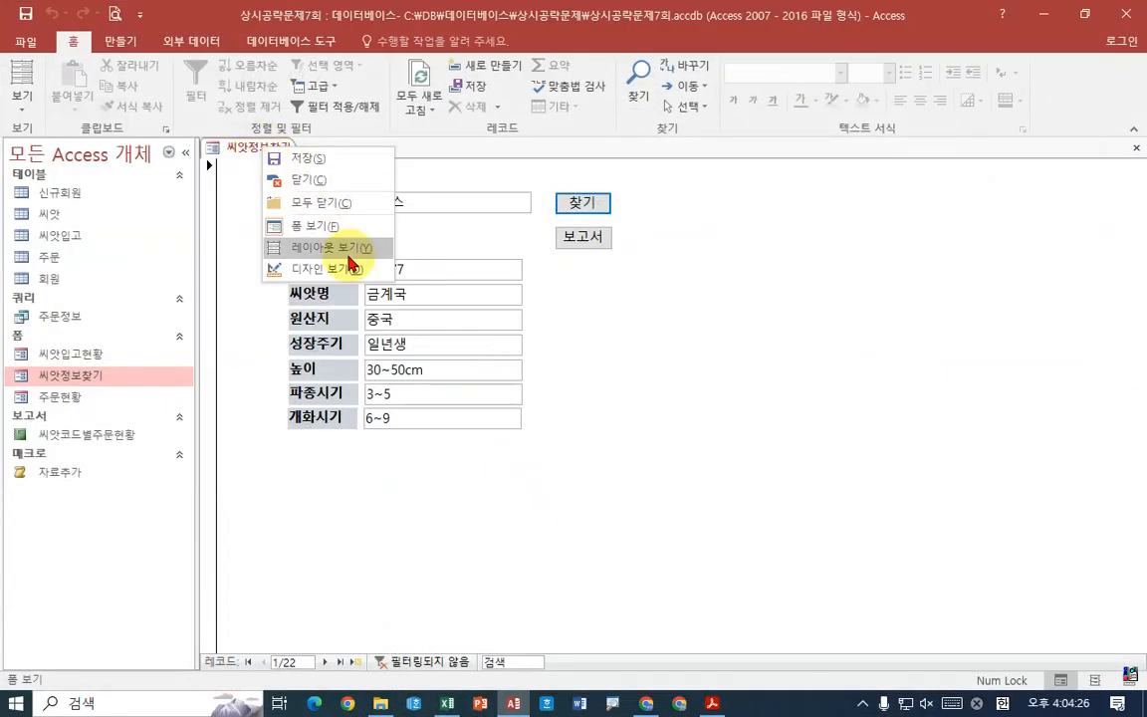
pyautogui.click(339, 269)
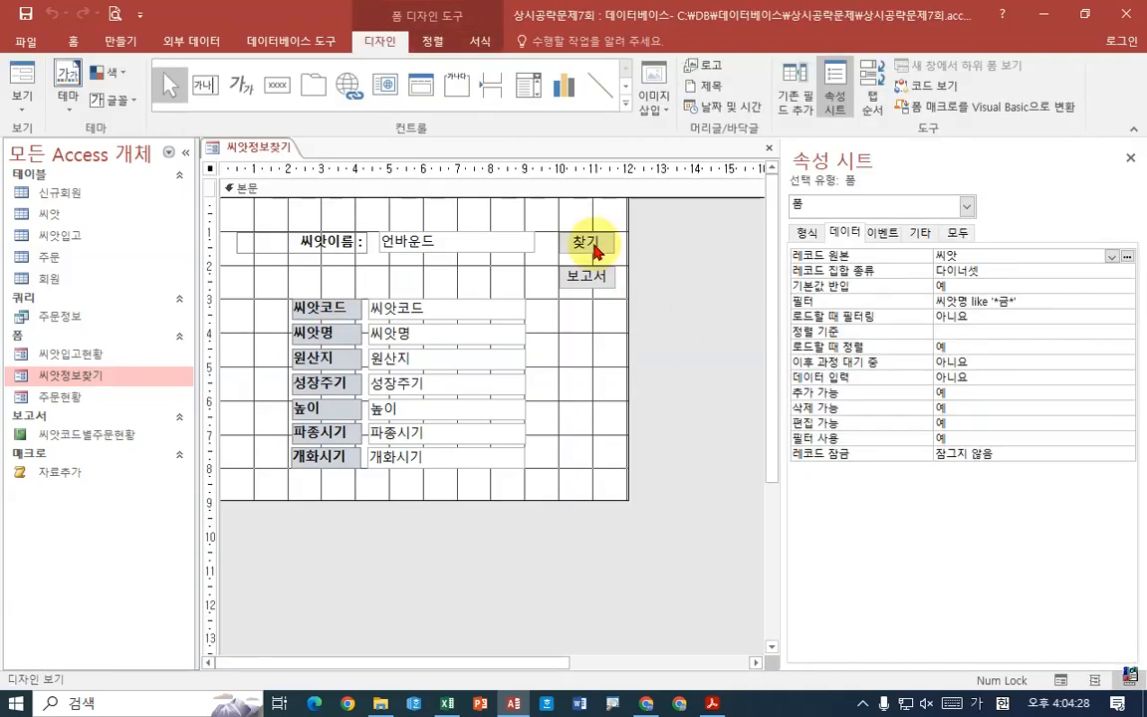
pyautogui.click(593, 249)
pyautogui.click(889, 234)
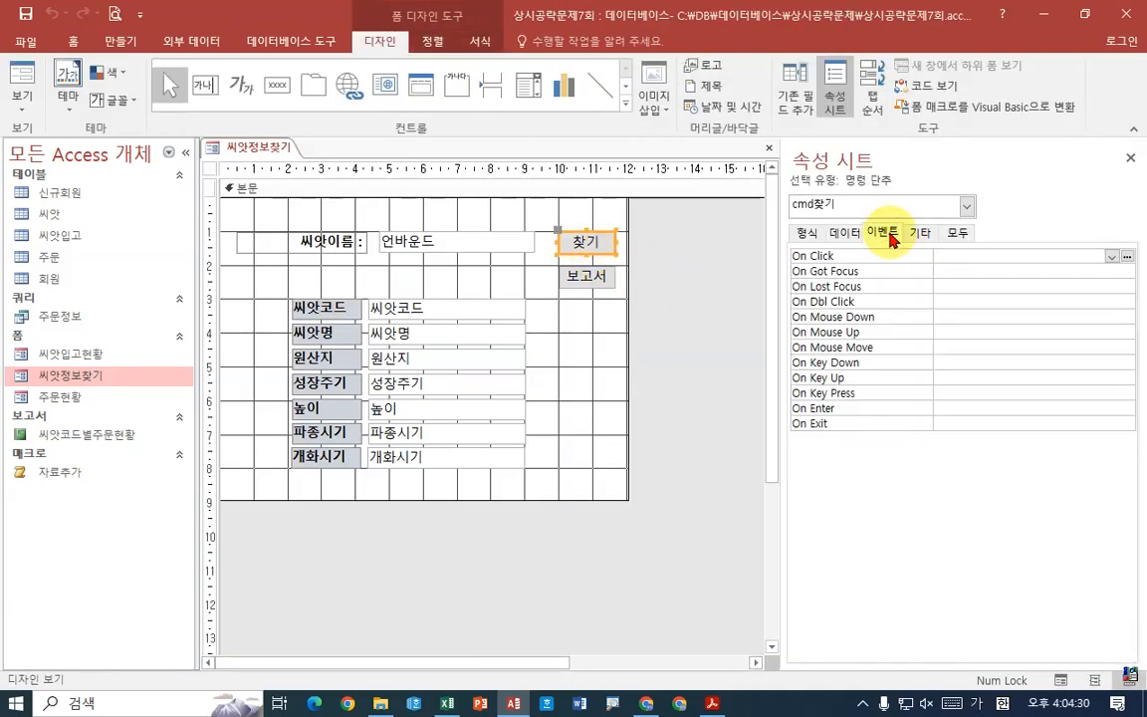
pyautogui.click(1127, 257)
pyautogui.click(513, 195)
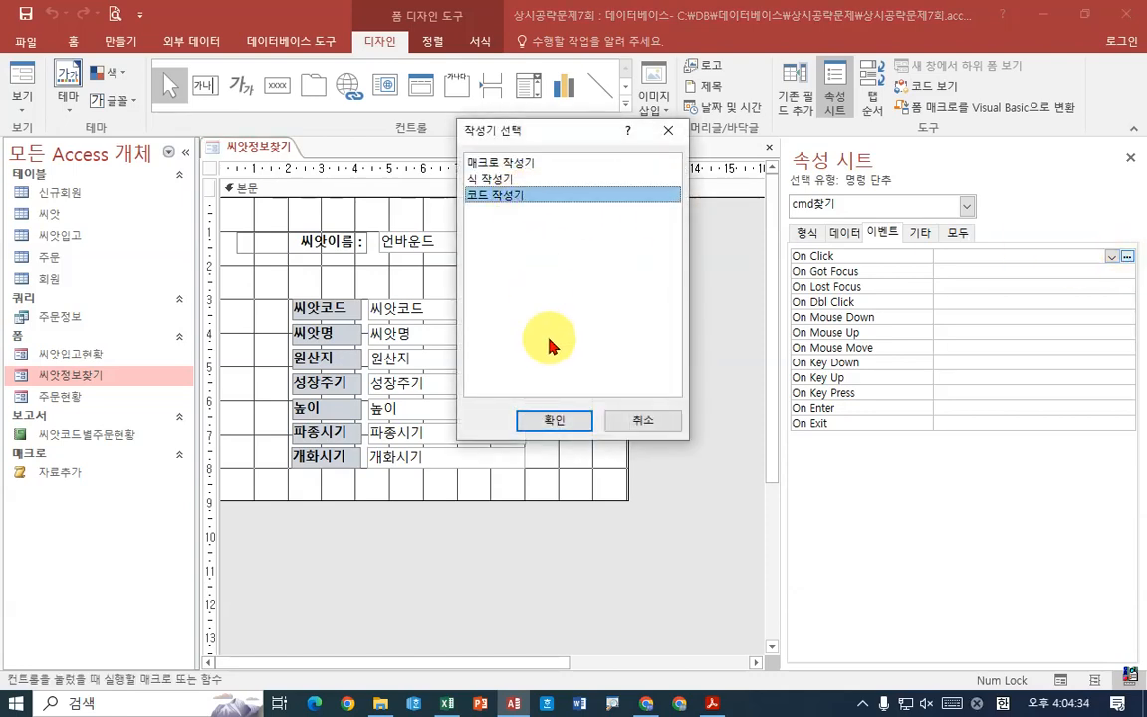
pyautogui.click(562, 424)
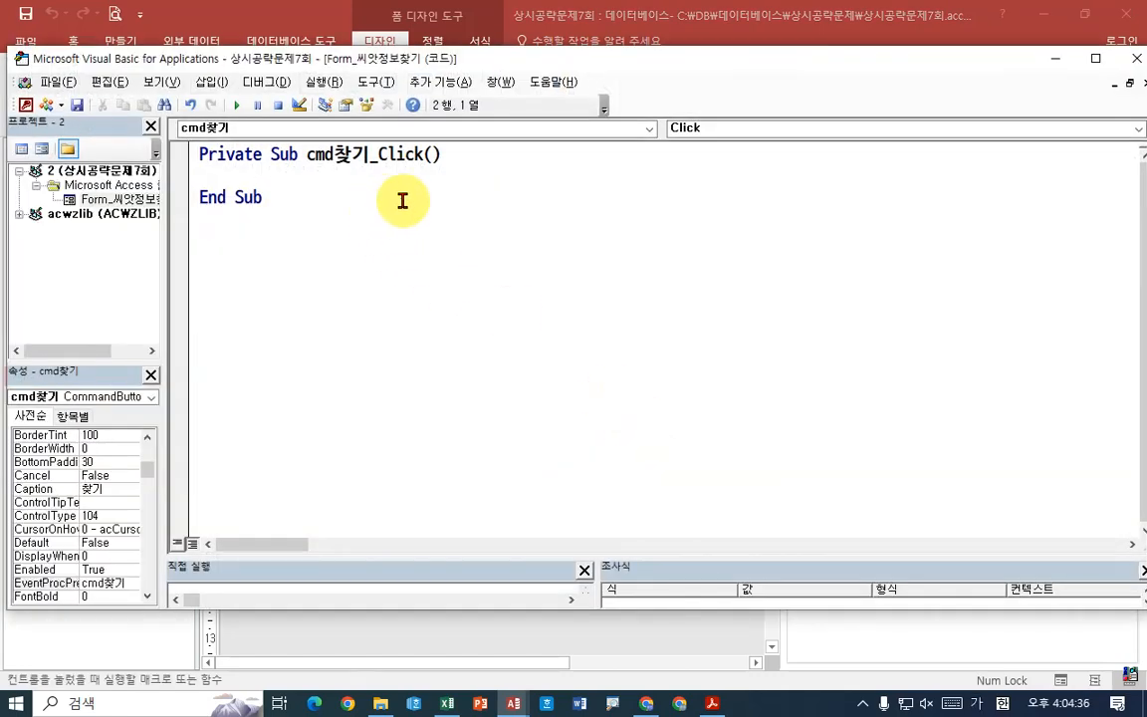
# Add blank lines inside the cmd찾기_Click procedure and reposition the code editor window over the form design
pyautogui.press('Return')
pyautogui.press('Return')
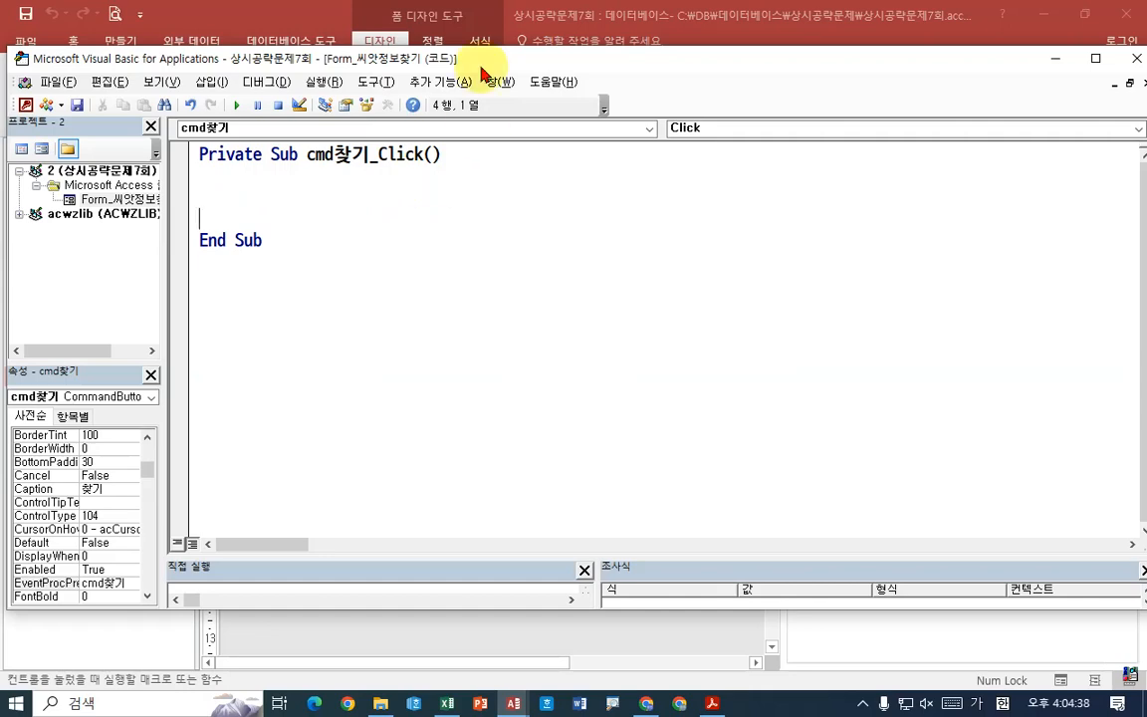
pyautogui.moveTo(456, 60); pyautogui.dragTo(1030, 93)
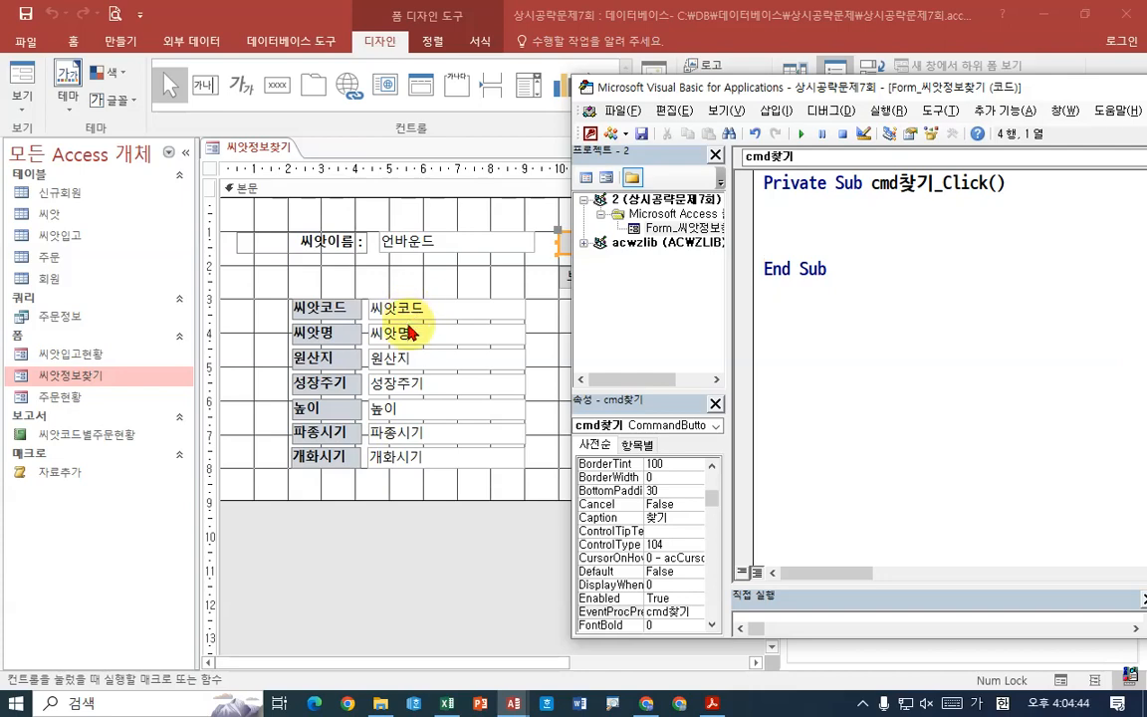
pyautogui.moveTo(759, 84); pyautogui.dragTo(409, 81)
pyautogui.click(475, 223)
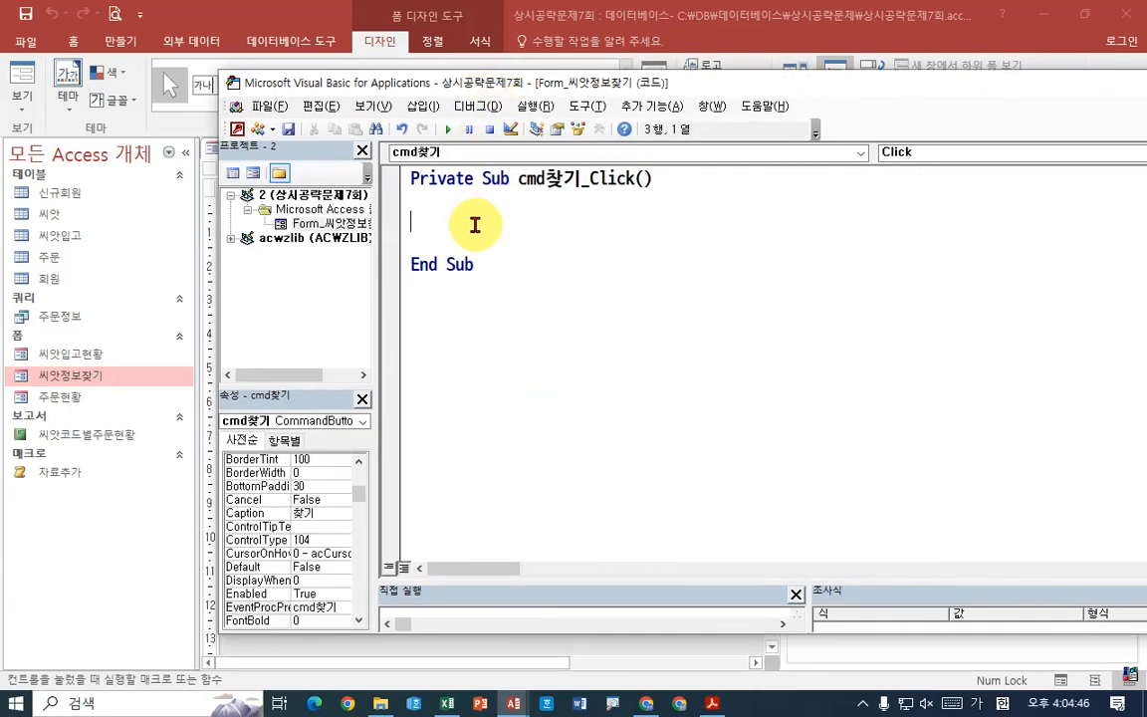
pyautogui.press('BackSpace')
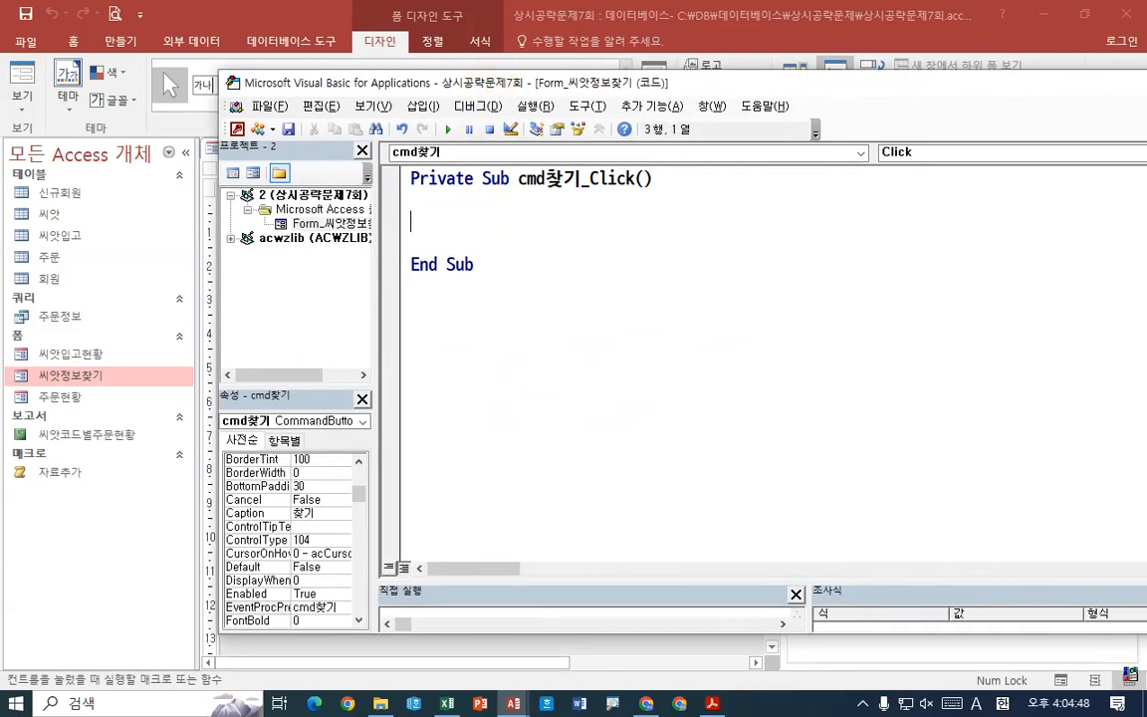
# Begin the first statement of cmd찾기_Click with Me.RecordsetClone, following the exam's hint
pyautogui.write('me.')
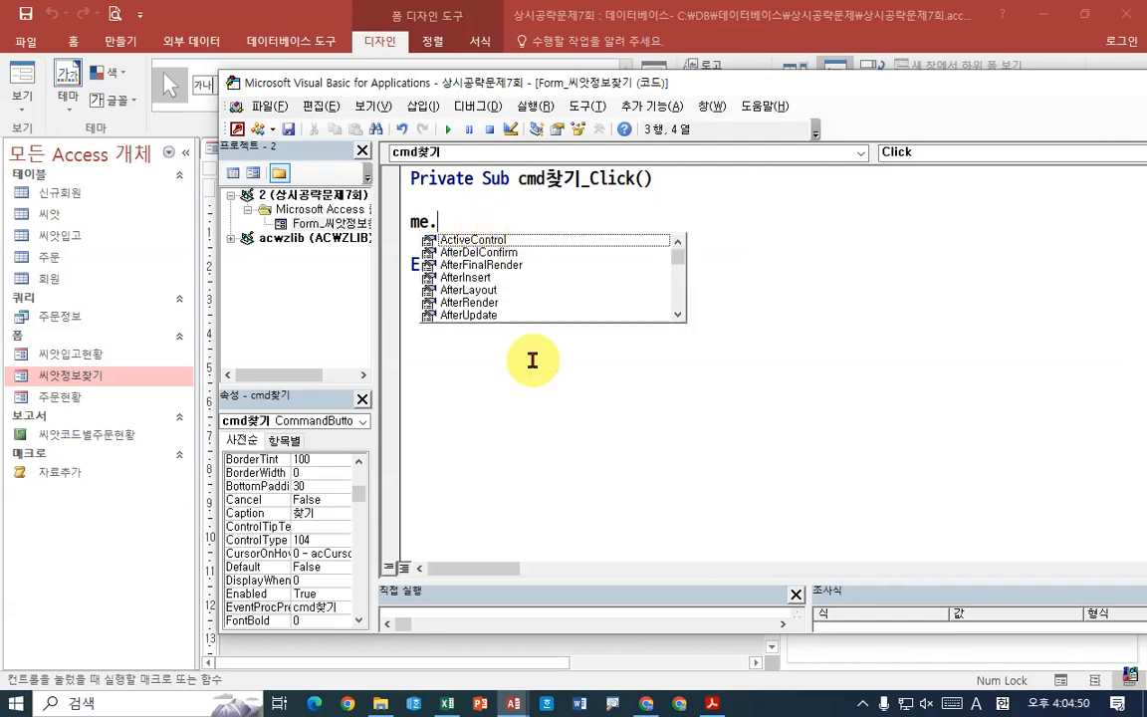
pyautogui.click(712, 703)
pyautogui.click(711, 702)
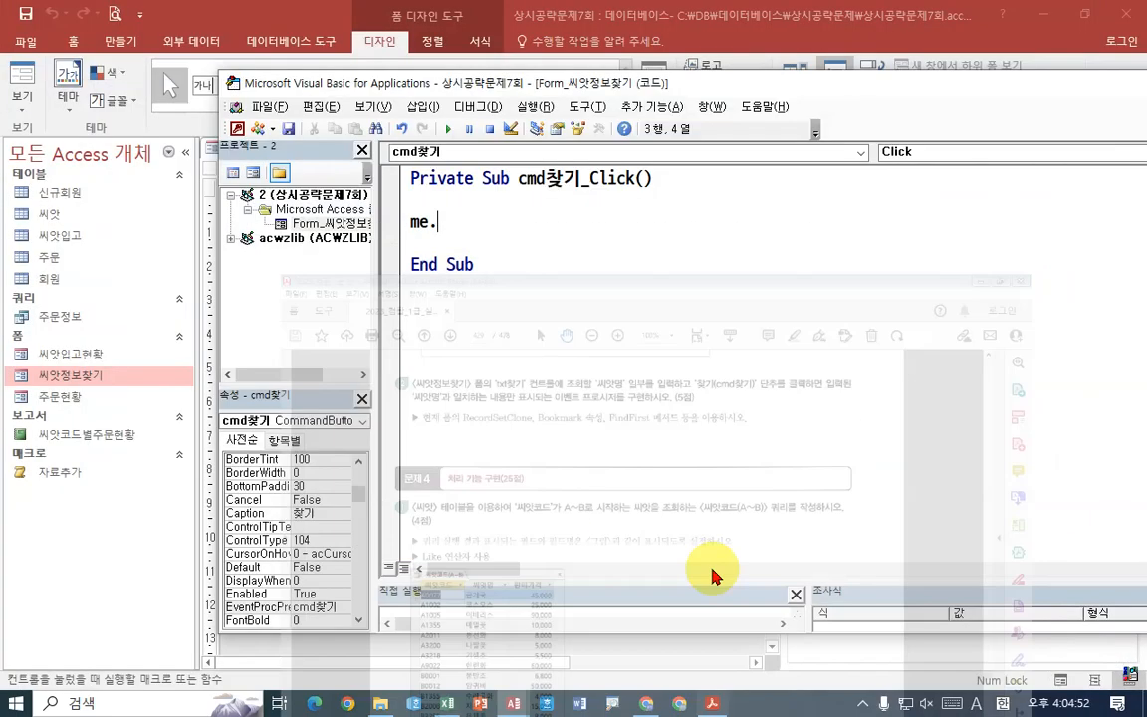
pyautogui.write('re')
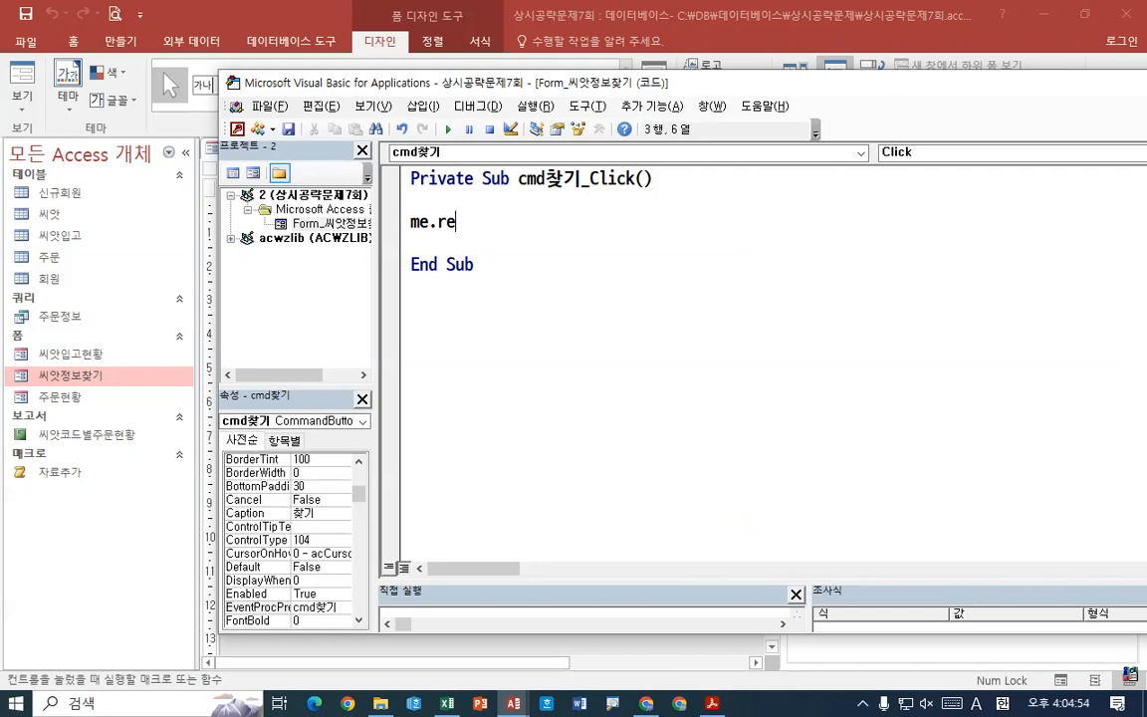
pyautogui.write('.')
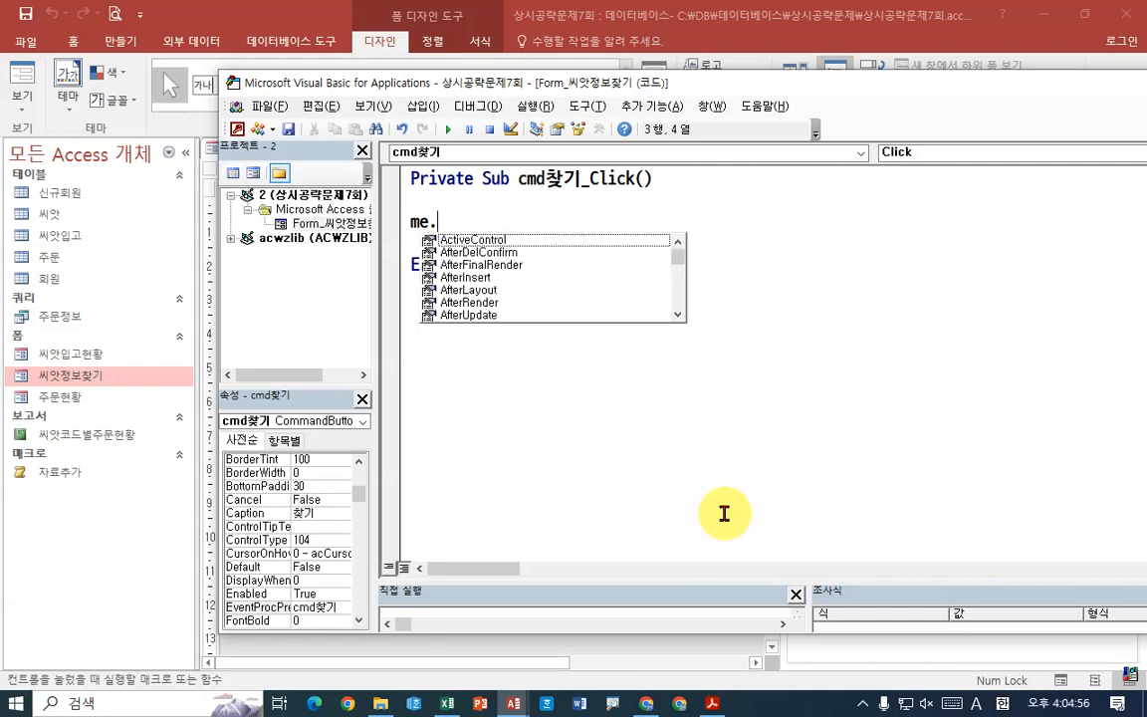
pyautogui.write('reco')
pyautogui.press('Down')
pyautogui.press('Down')
pyautogui.press('Down')
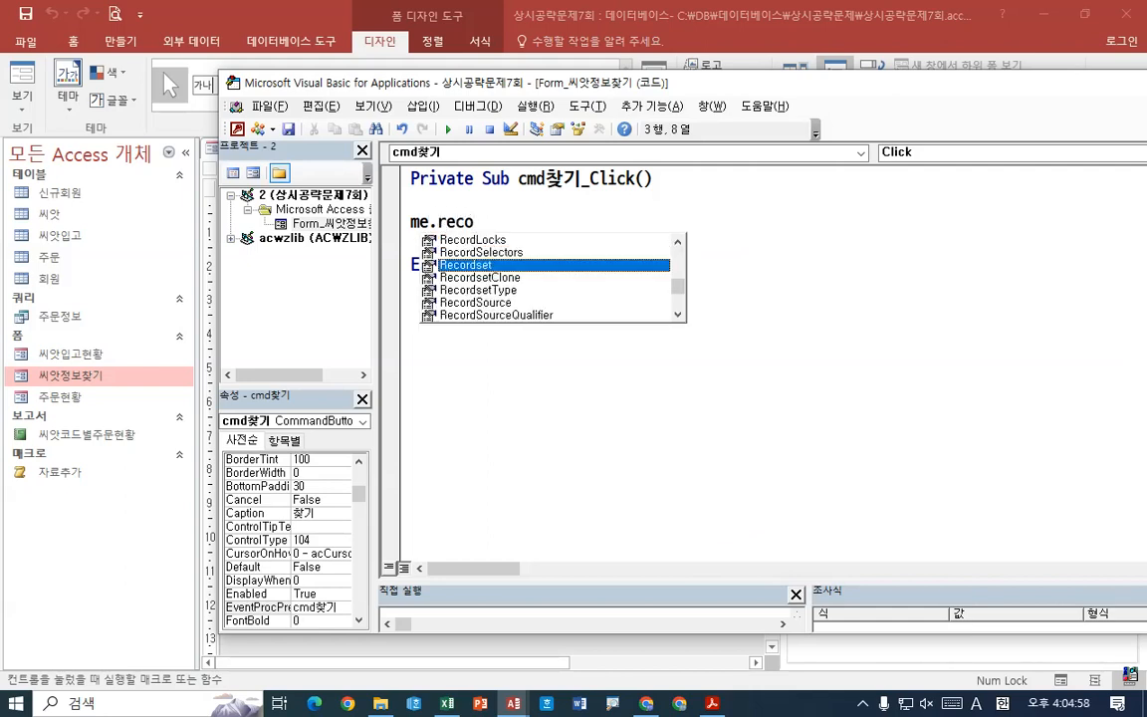
pyautogui.press('Up')
pyautogui.press('Up')
pyautogui.press('Down')
pyautogui.press('Down')
pyautogui.press('Tab')
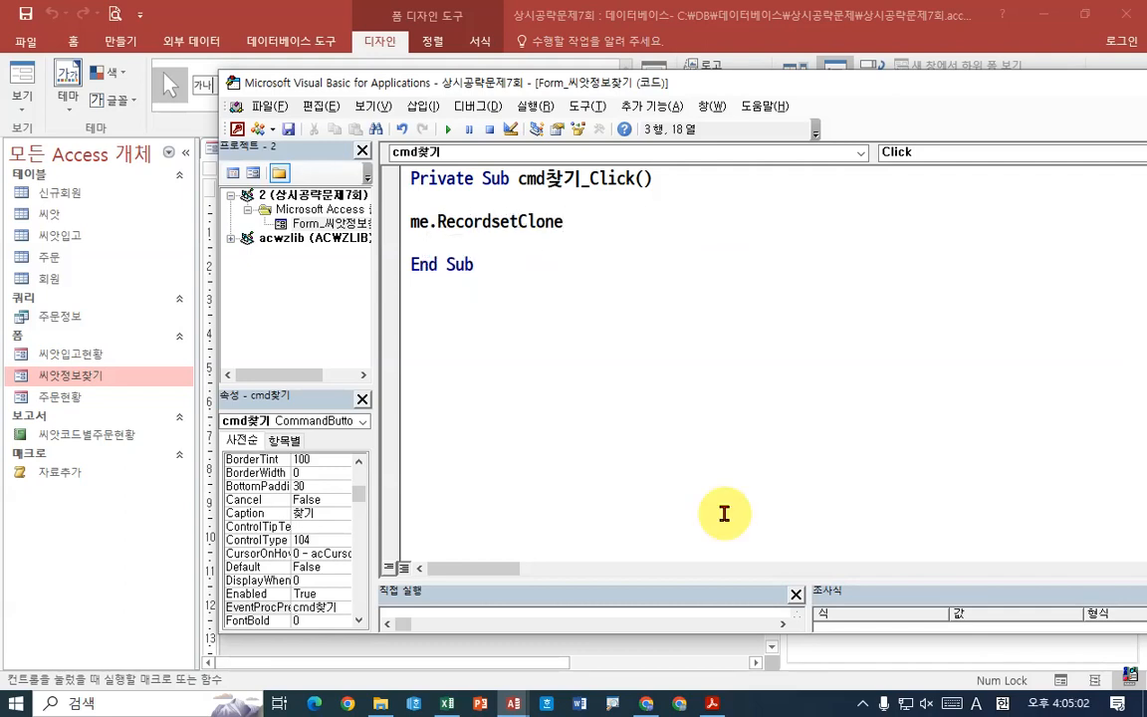
# Complete the first statement as Me.RecordsetClone.FindFirst "" with an empty criteria string, and start a new line below it
pyautogui.write('.findfirst')
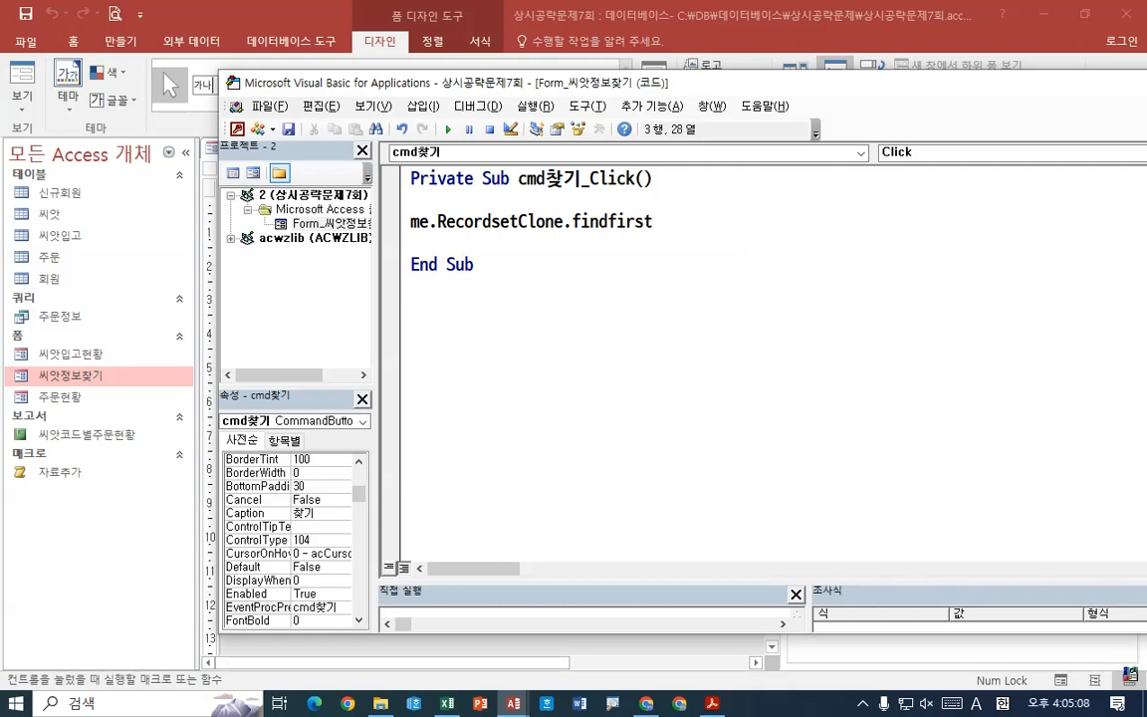
pyautogui.write('"')
pyautogui.press('Return')
pyautogui.press('BackSpace')
pyautogui.press('Return')
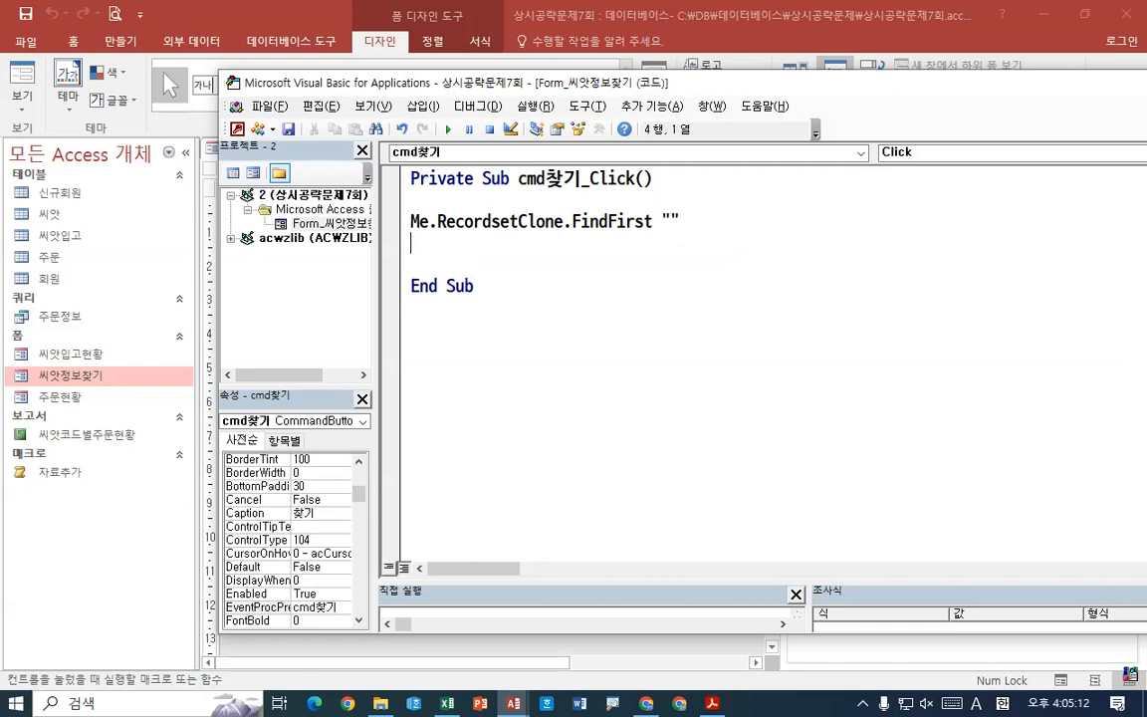
# Write the second statement up to Me.Bookmark = Me.RecordsetClone
pyautogui.write('me.')
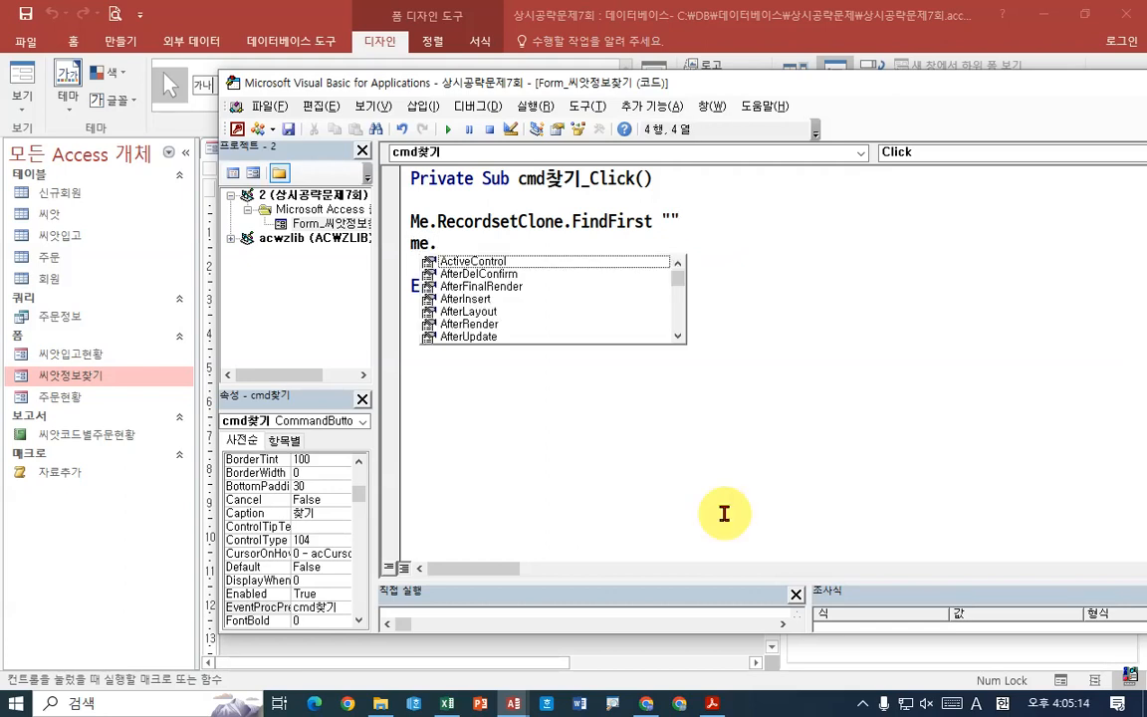
pyautogui.write('boo')
pyautogui.press('Tab')
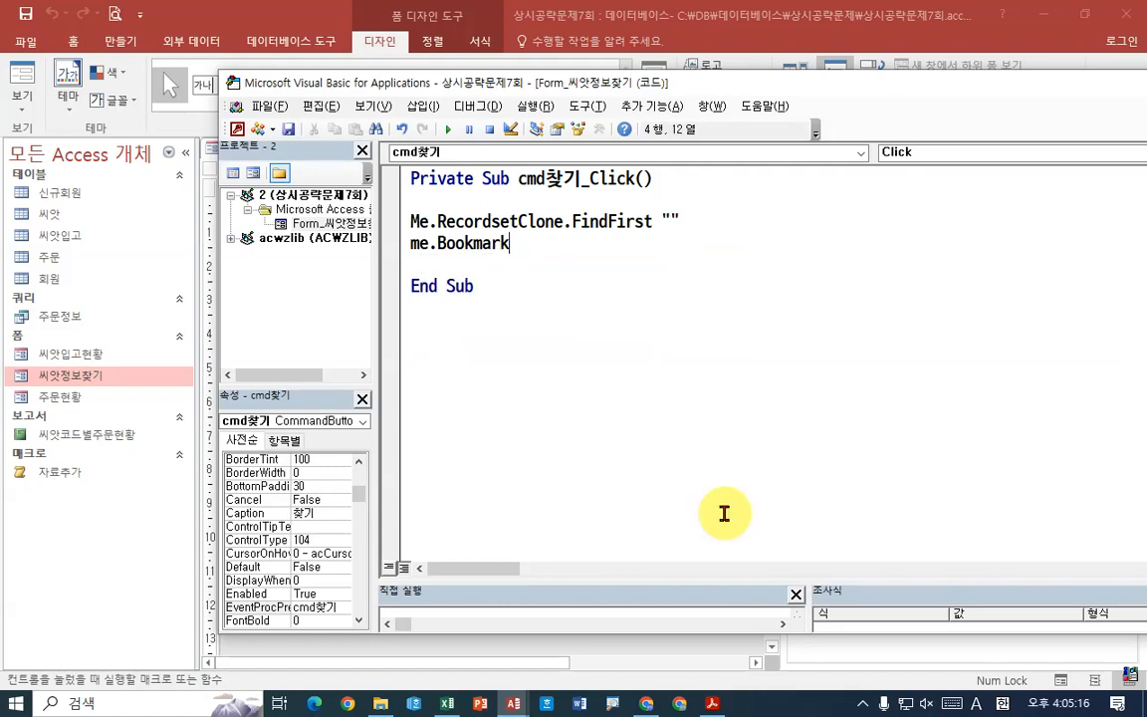
pyautogui.write('=')
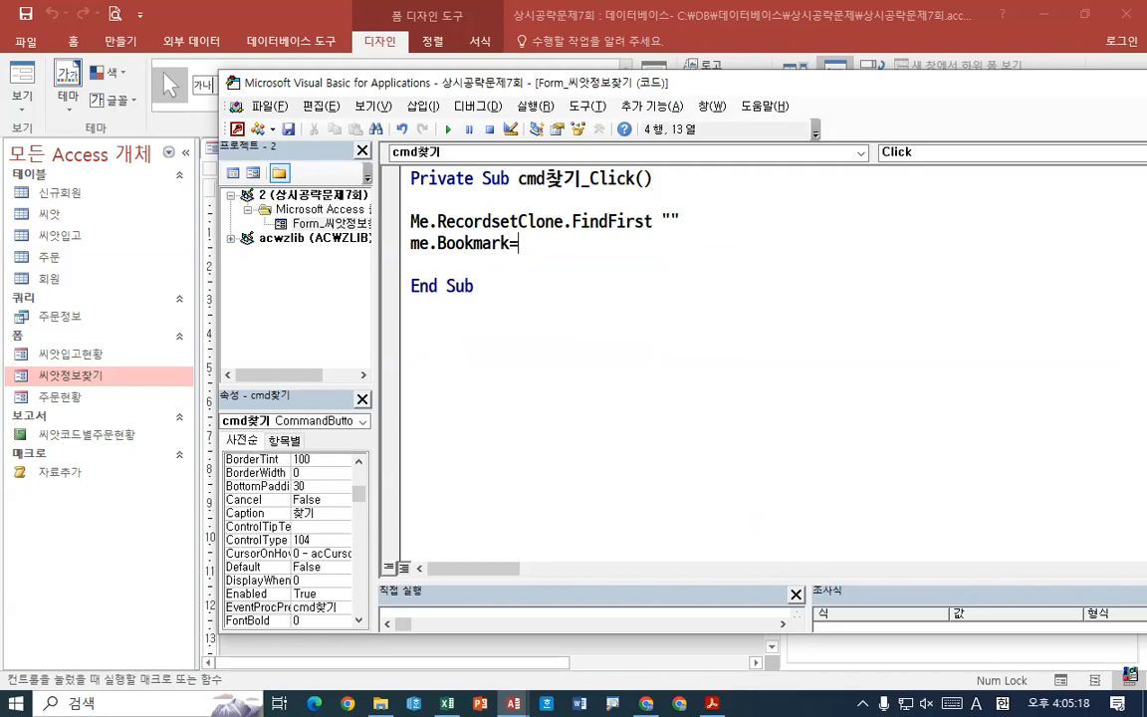
pyautogui.write('me.re')
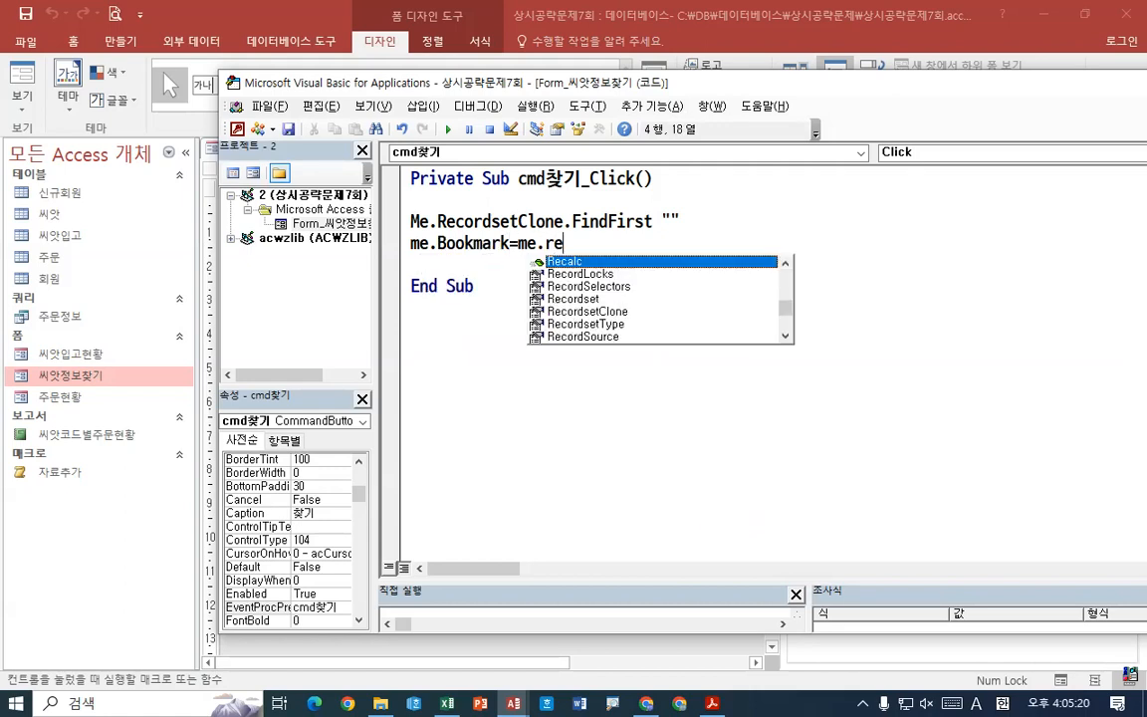
pyautogui.press('Down')
pyautogui.press('Down')
pyautogui.press('Down')
pyautogui.press('Down')
pyautogui.press('Tab')
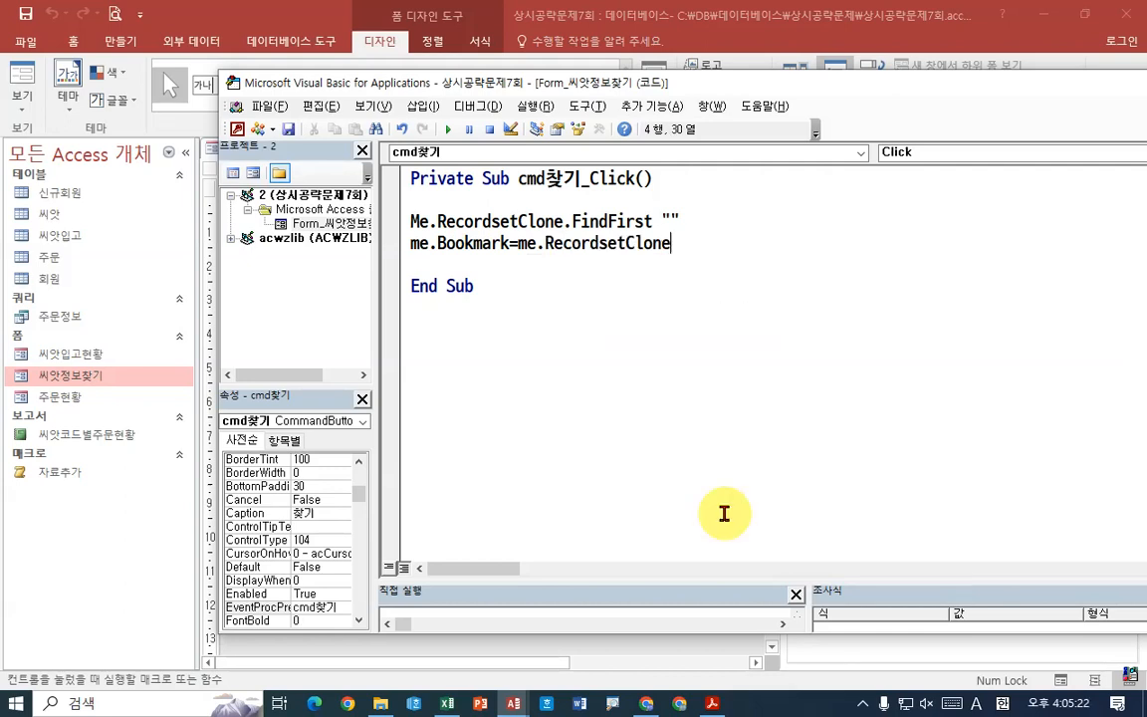
# Append .Bookmark to the second statement so it reads Me.Bookmark = Me.RecordsetClone.Bookmark, with one blank line before End Sub
pyautogui.write('.boo')
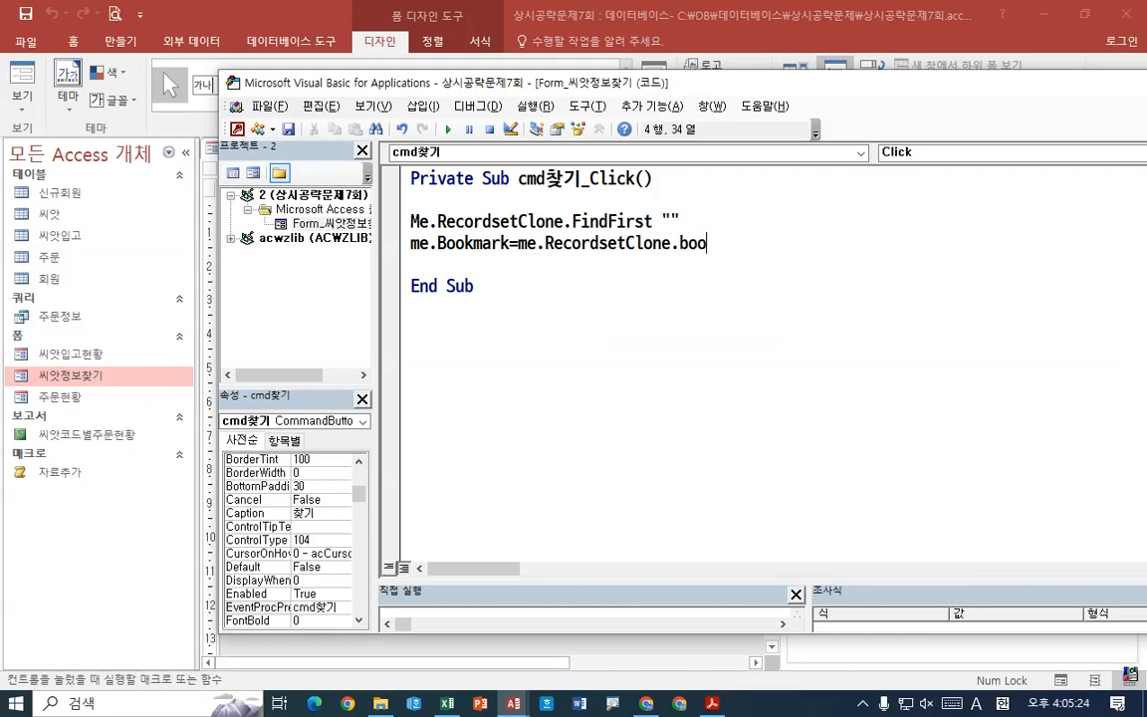
pyautogui.press('Down')
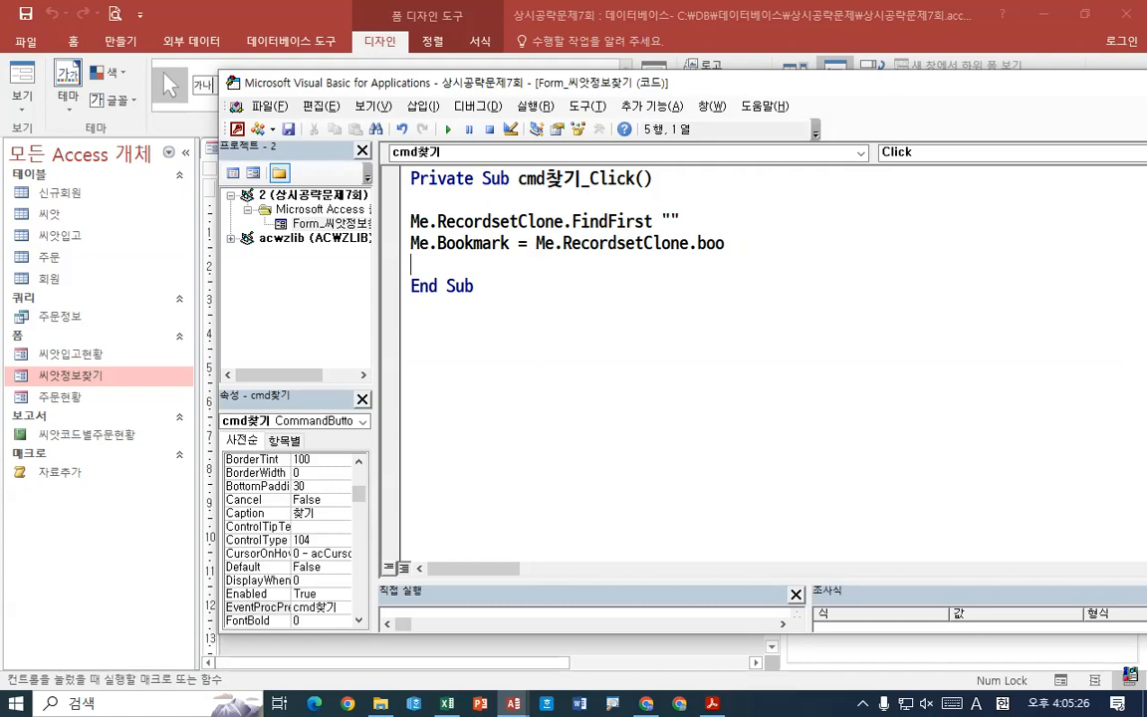
pyautogui.press('Left')
pyautogui.press('BackSpace')
pyautogui.press('BackSpace')
pyautogui.press('BackSpace')
pyautogui.write('bookmark')
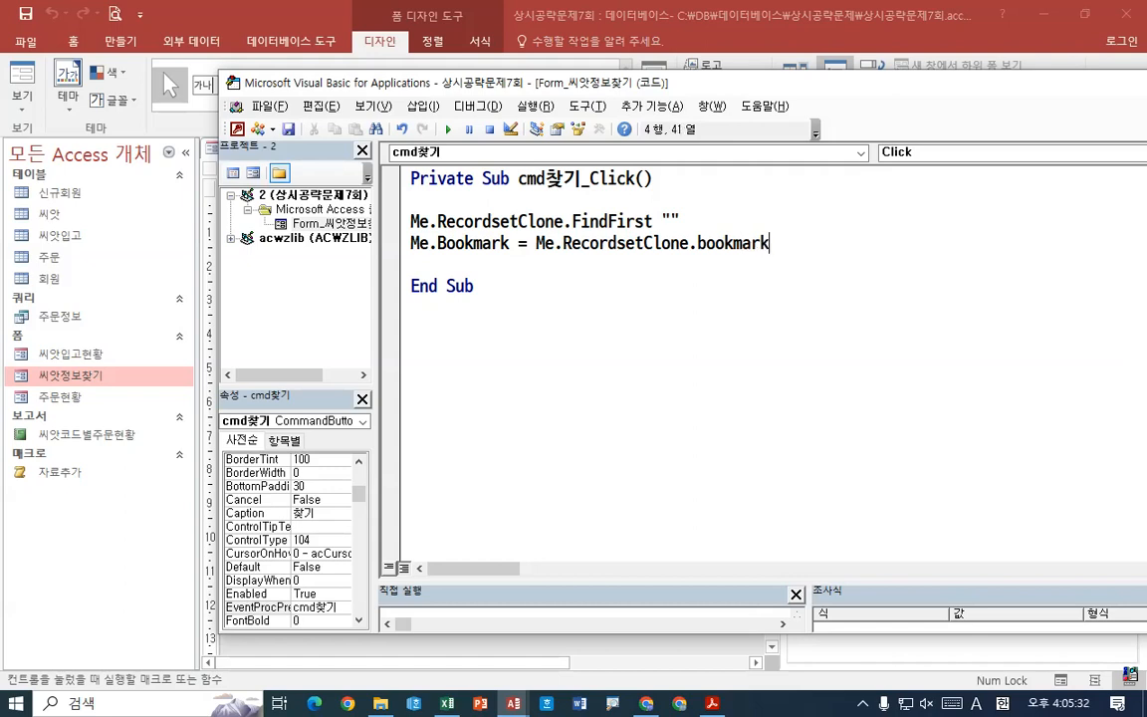
pyautogui.press('Return')
pyautogui.press('Delete')
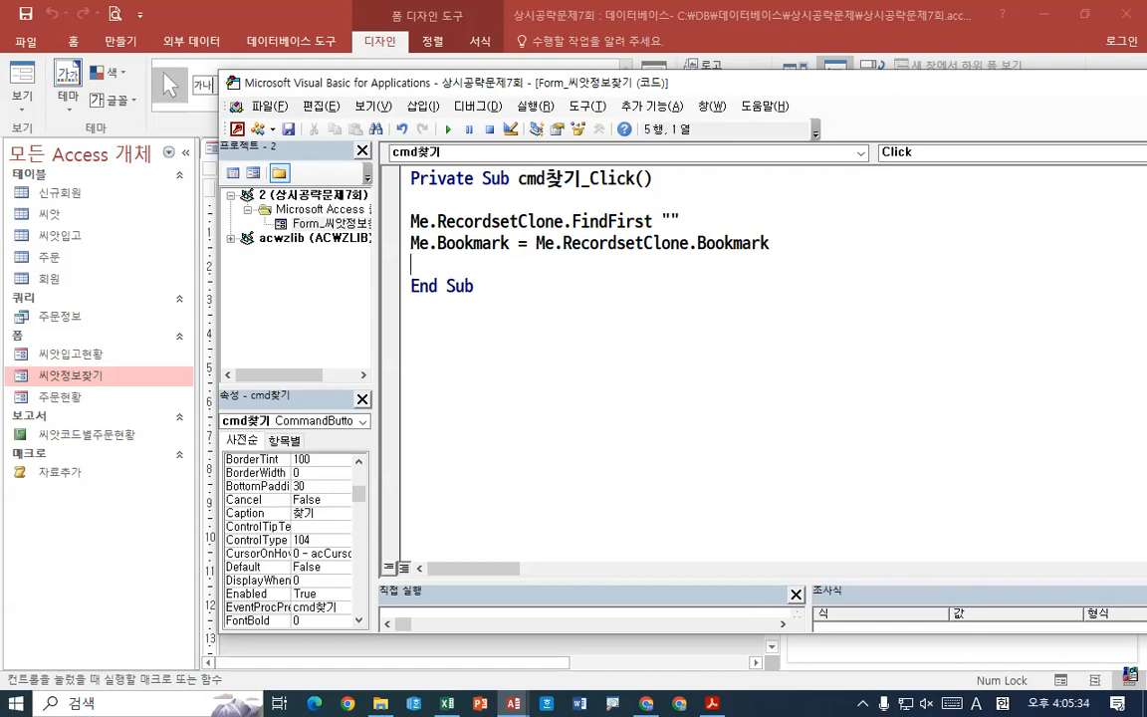
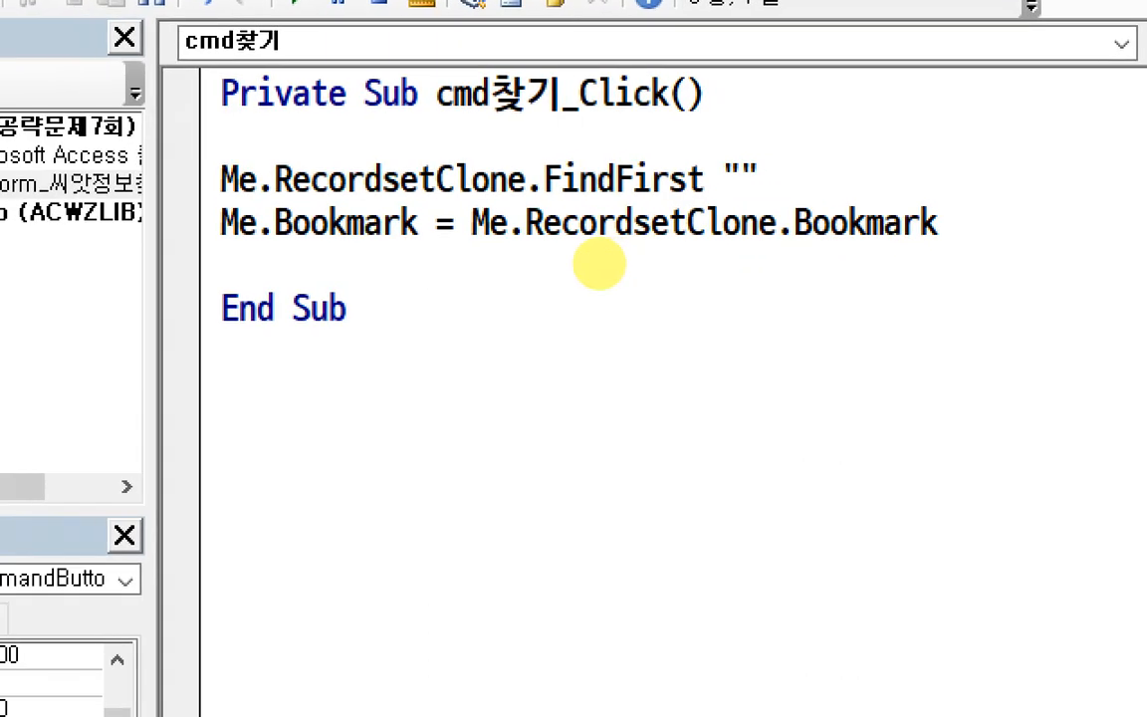
# Review the FindFirst and Bookmark statements, underlining each line on the screen
pyautogui.moveTo(188, 195); pyautogui.dragTo(727, 189)
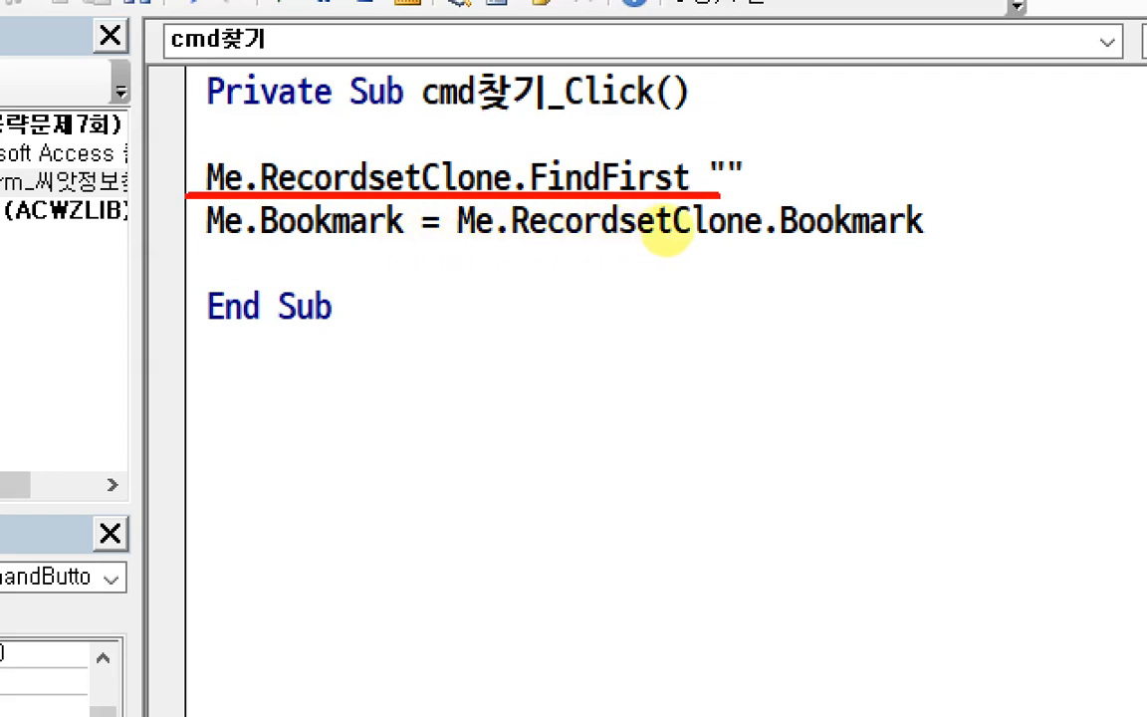
pyautogui.moveTo(200, 251); pyautogui.dragTo(959, 252)
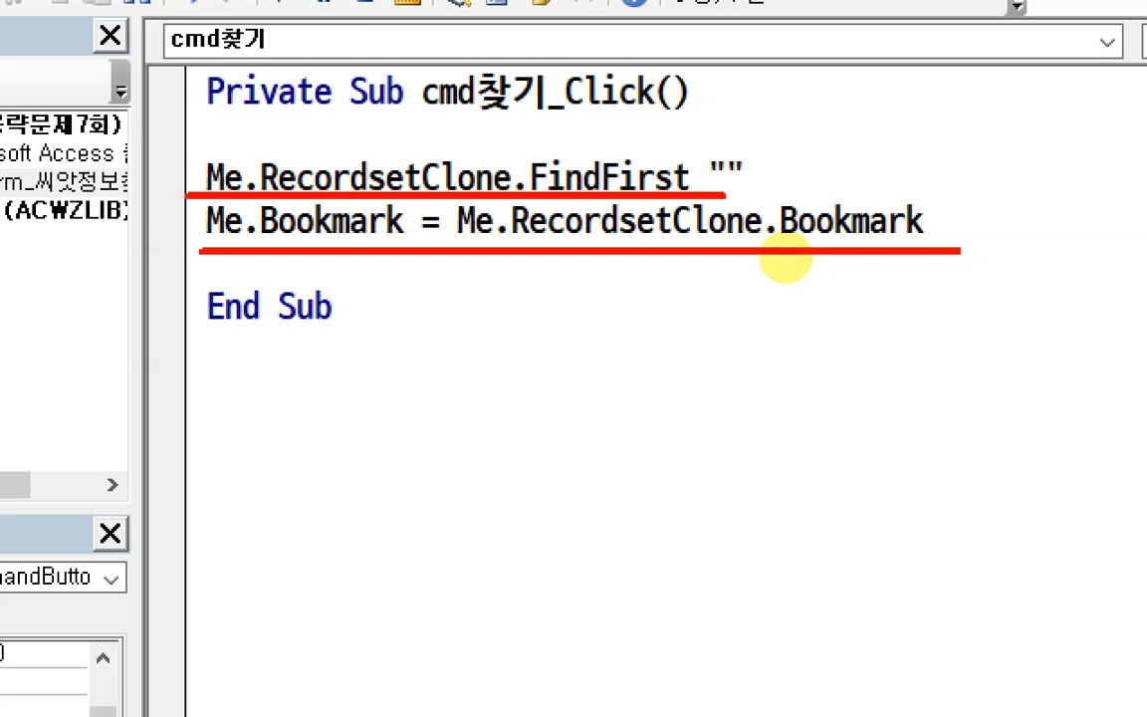
pyautogui.press('Escape')
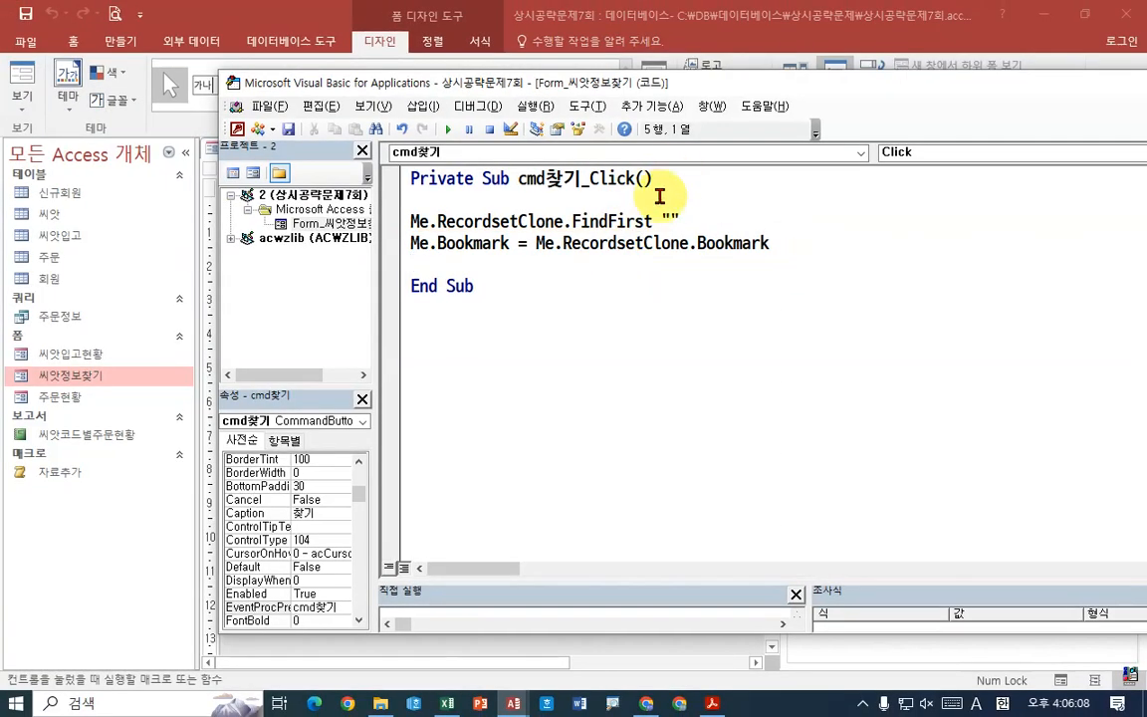
# Fill the empty FindFirst criteria string with 씨앗명=txt찾기
pyautogui.click(670, 220)
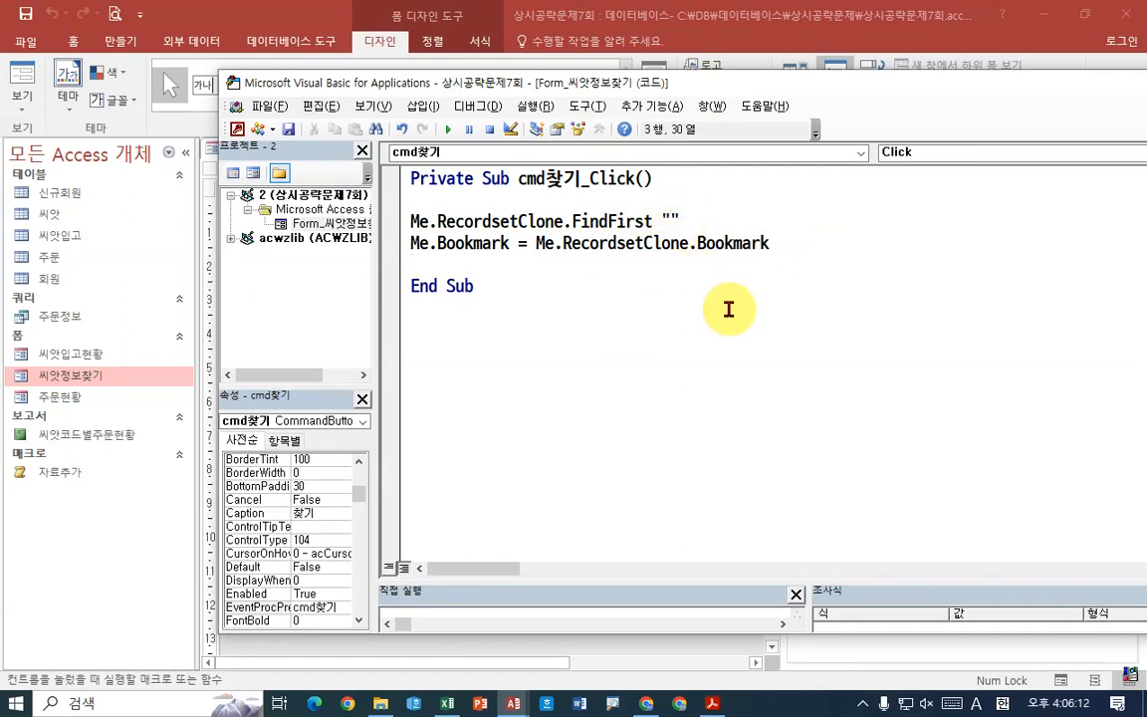
pyautogui.write('T')
pyautogui.press('BackSpace')
pyautogui.write('씨앗')
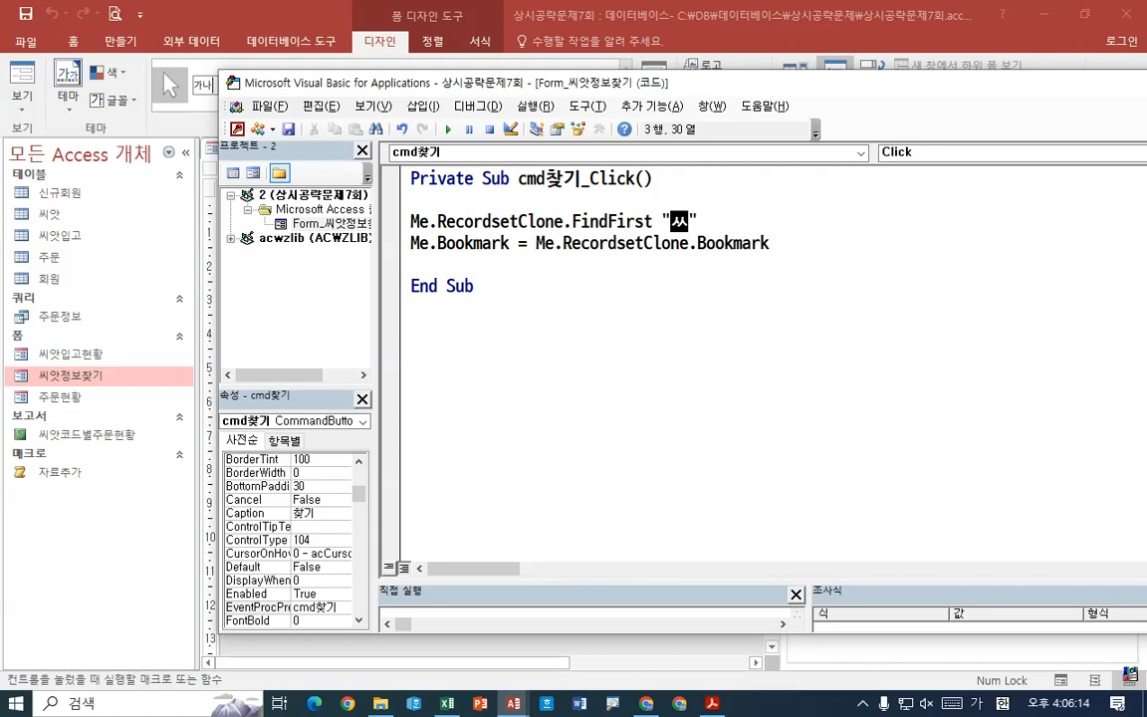
pyautogui.write('명=')
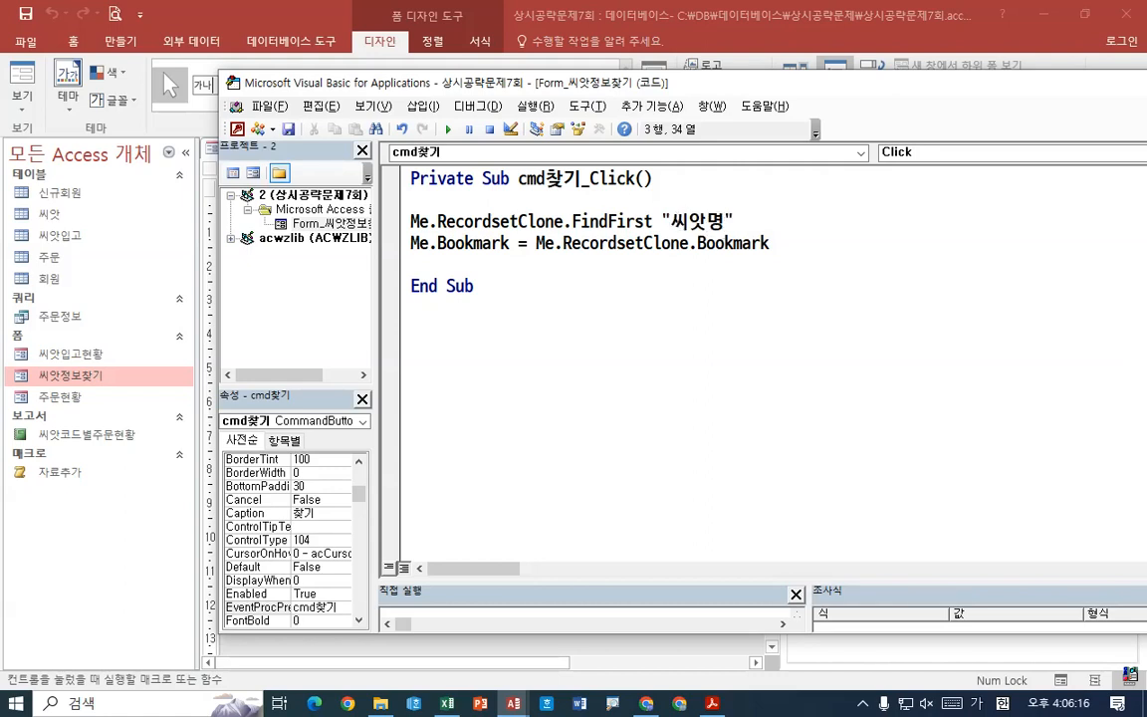
pyautogui.write('ㅅ')
pyautogui.press('BackSpace')
pyautogui.press('Hangul')
pyautogui.write('txㅅ')
pyautogui.press('BackSpace')
pyautogui.press('Hangul')
pyautogui.write('t')
pyautogui.press('Hangul')
pyautogui.write('찾기')
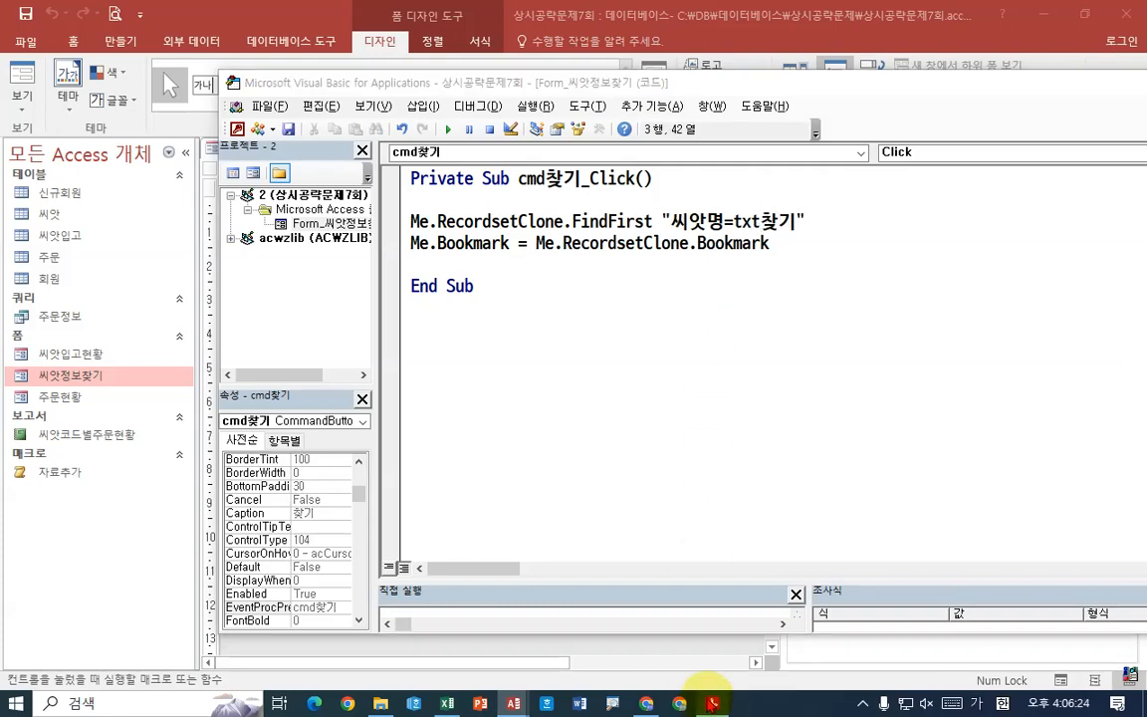
# Switch to the exam PDF and mark txt찾기 and the partial 씨앗명 wording in task 2
pyautogui.hotkey('alt', 'Tab')
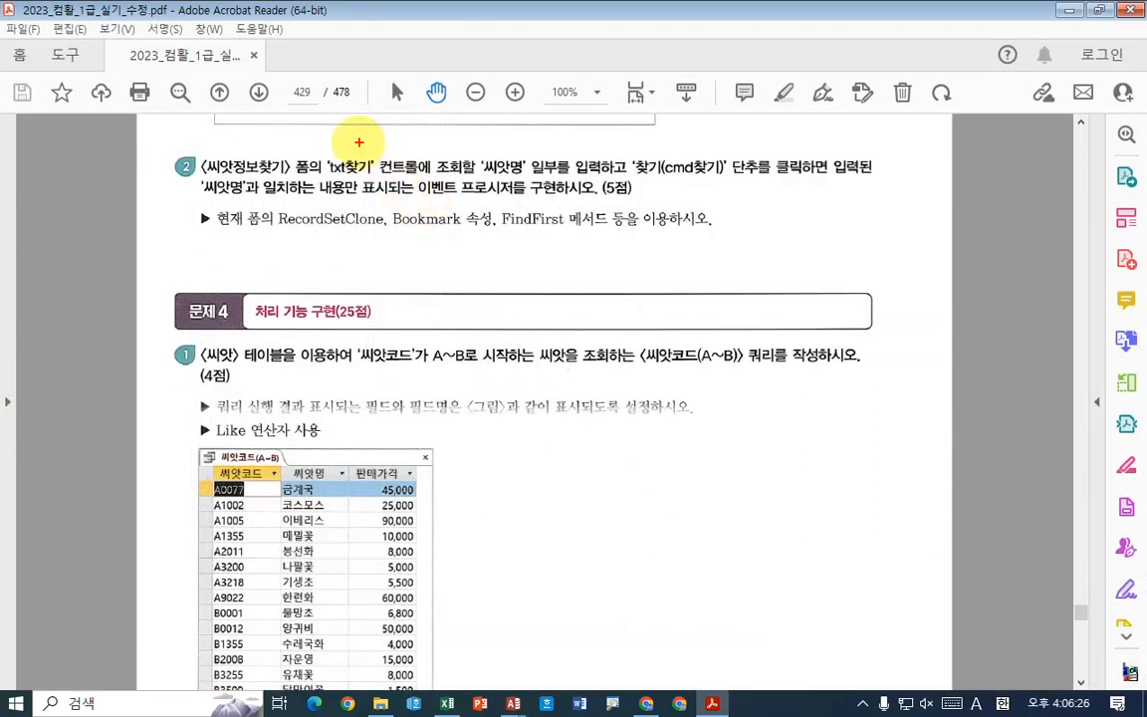
pyautogui.moveTo(321, 157); pyautogui.dragTo(368, 176)
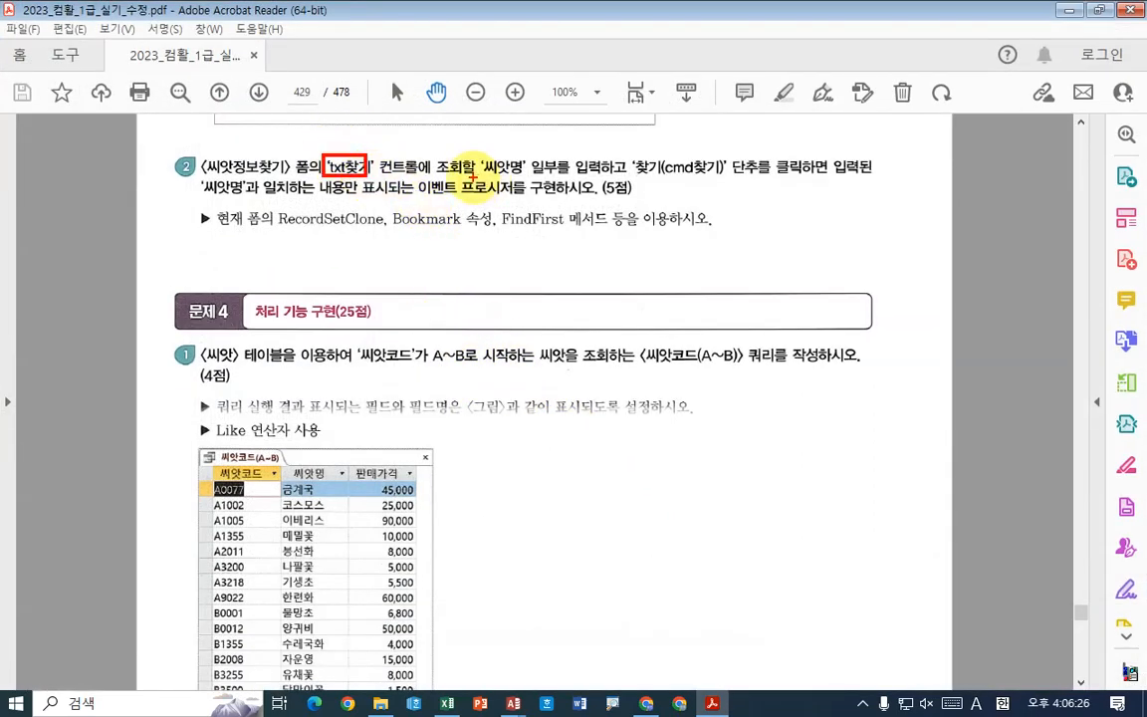
pyautogui.moveTo(485, 165)
pyautogui.mouseDown()
pyautogui.moveTo(538, 157)
pyautogui.moveTo(464, 181)
pyautogui.moveTo(544, 195)
pyautogui.mouseUp()
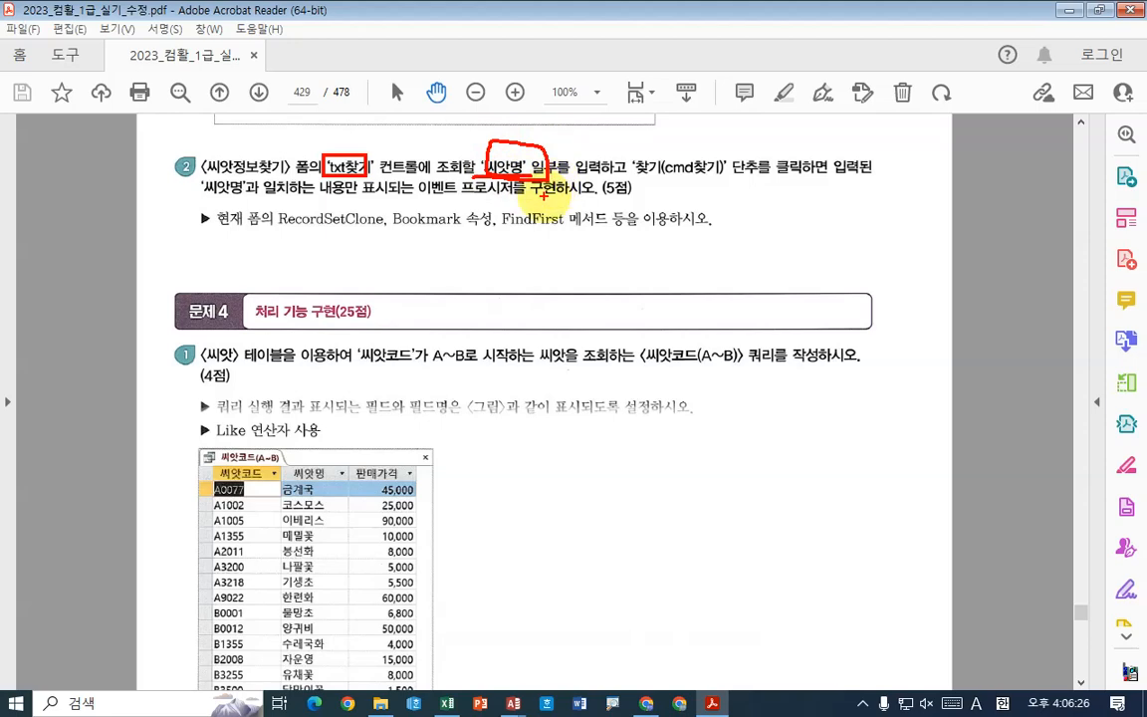
pyautogui.moveTo(560, 141); pyautogui.dragTo(561, 177)
pyautogui.press('Escape')
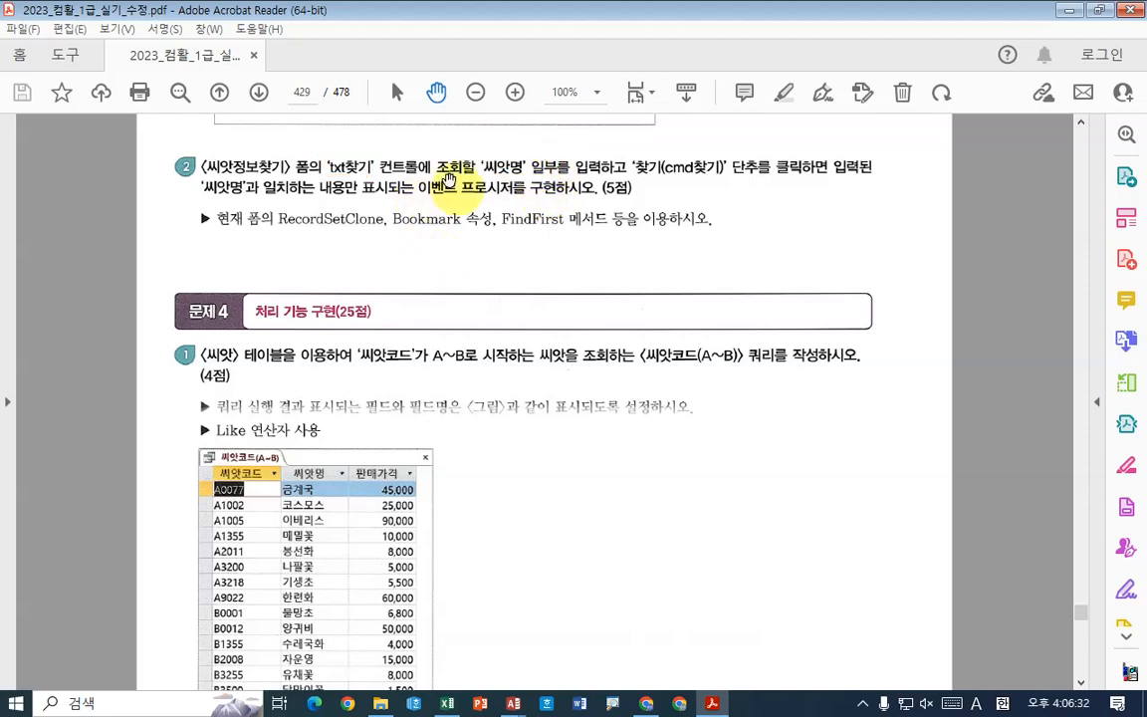
# Return to the VBA code editor and move its window aside and back to view the 씨앗정보찾기 form's controls
pyautogui.click(714, 704)
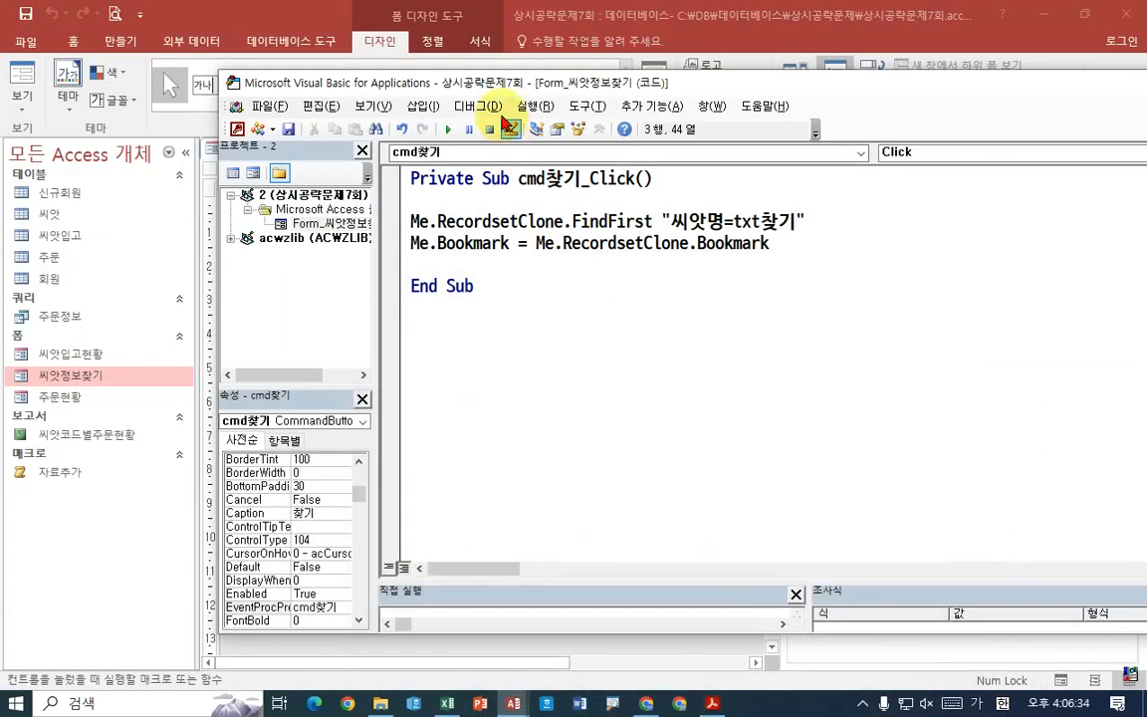
pyautogui.moveTo(513, 85); pyautogui.dragTo(750, 304)
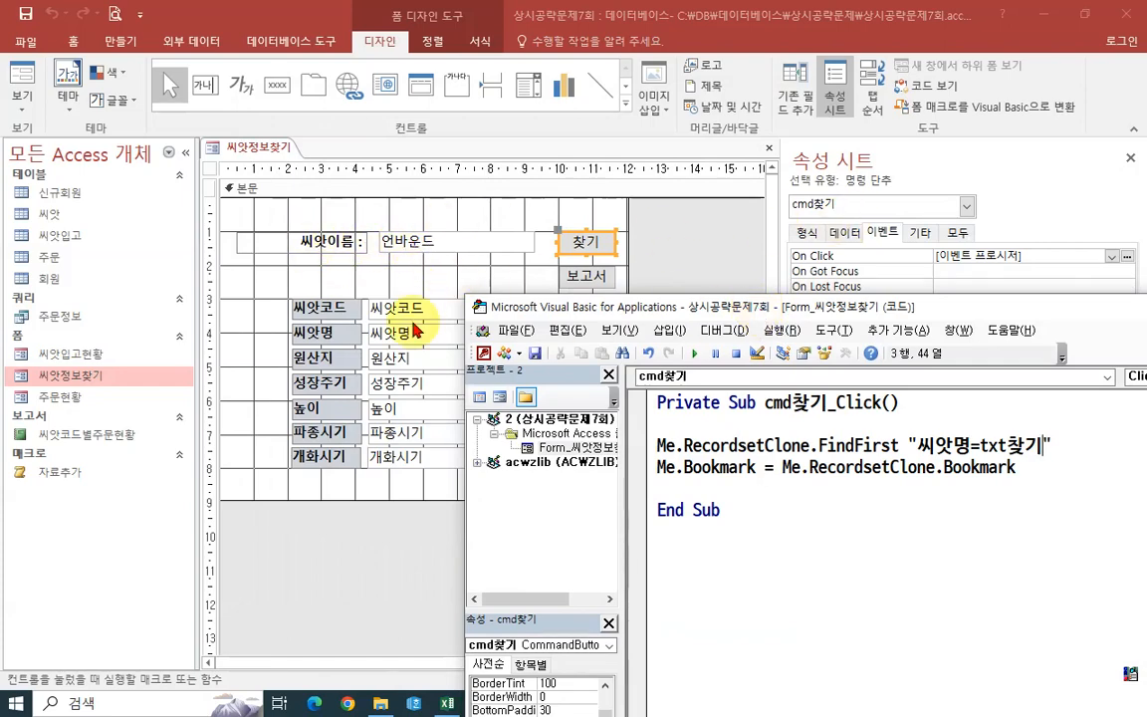
pyautogui.moveTo(871, 304); pyautogui.dragTo(505, 94)
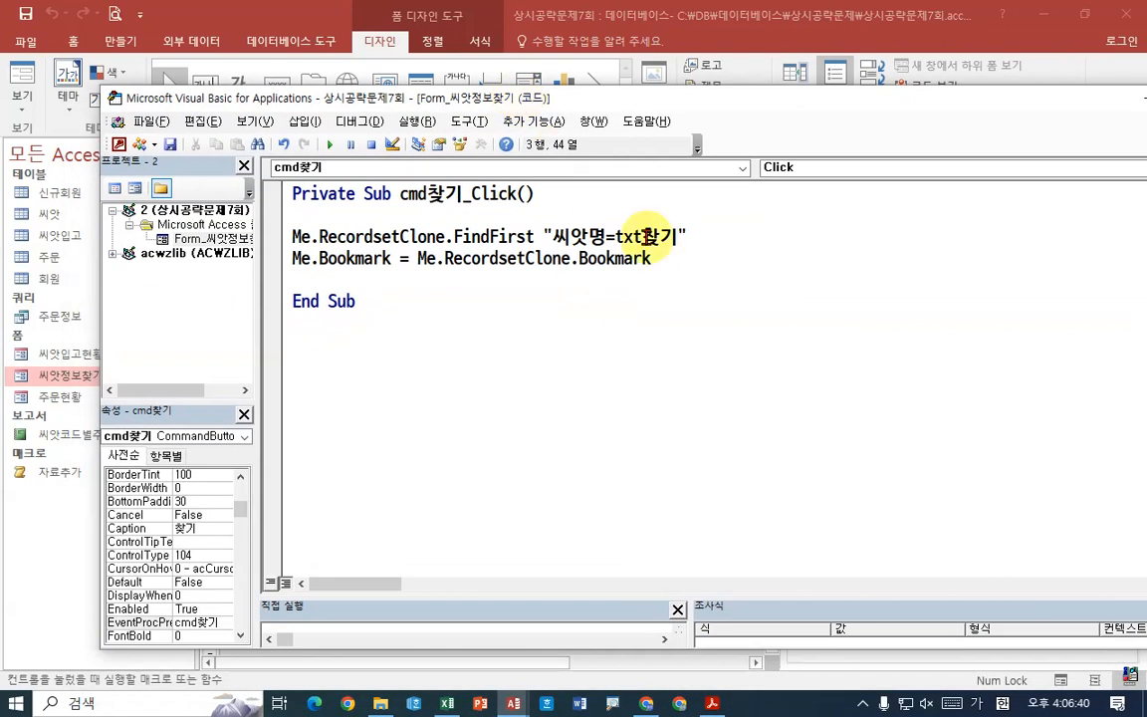
# Replace the equals sign after 씨앗명 in the FindFirst criteria with a space and the like operator
pyautogui.click(607, 236)
pyautogui.hotkey('ctrl', '1')
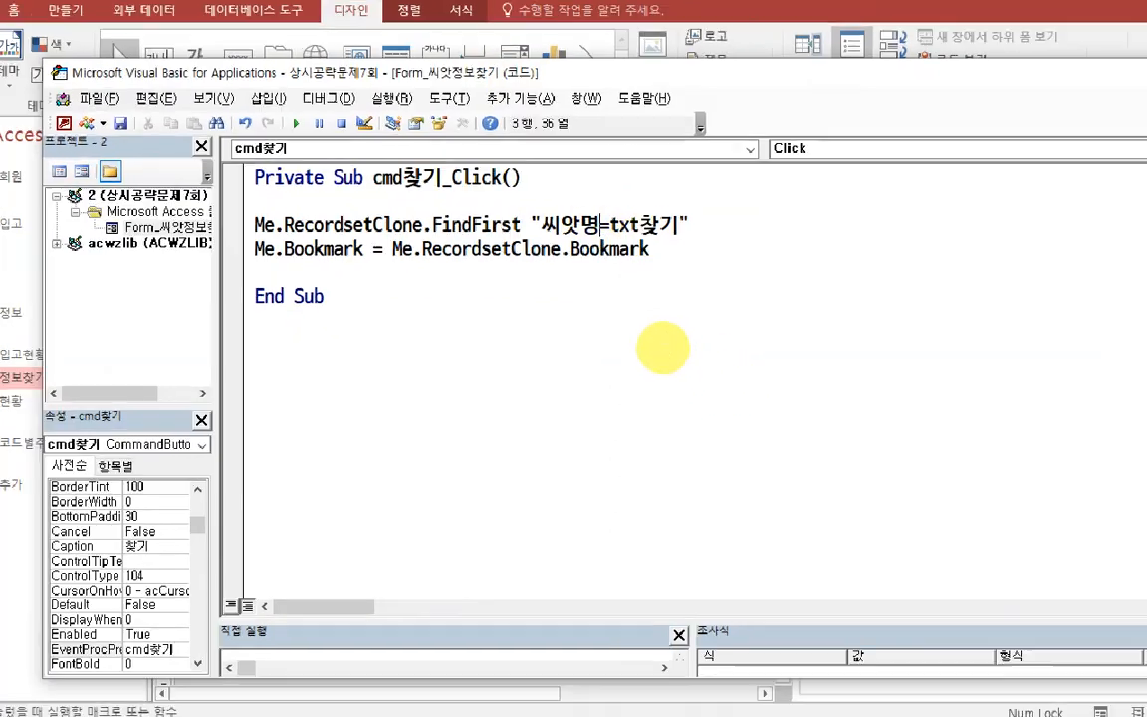
pyautogui.click(663, 261)
pyautogui.moveTo(617, 248); pyautogui.dragTo(679, 249)
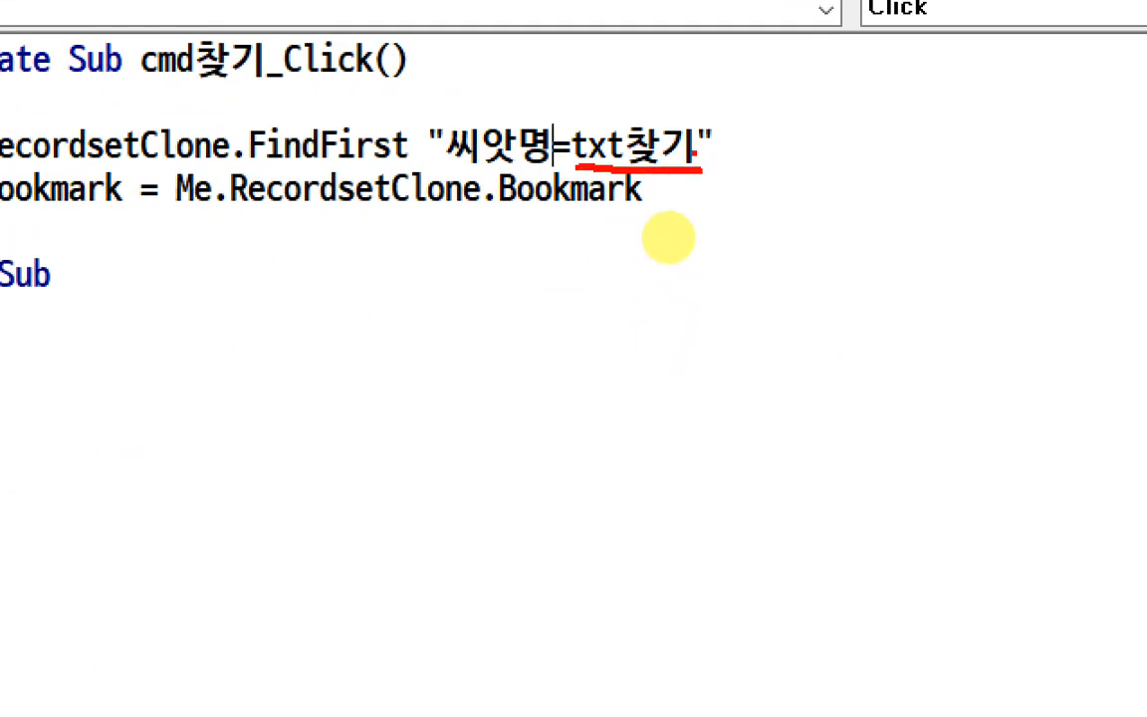
pyautogui.click(657, 256)
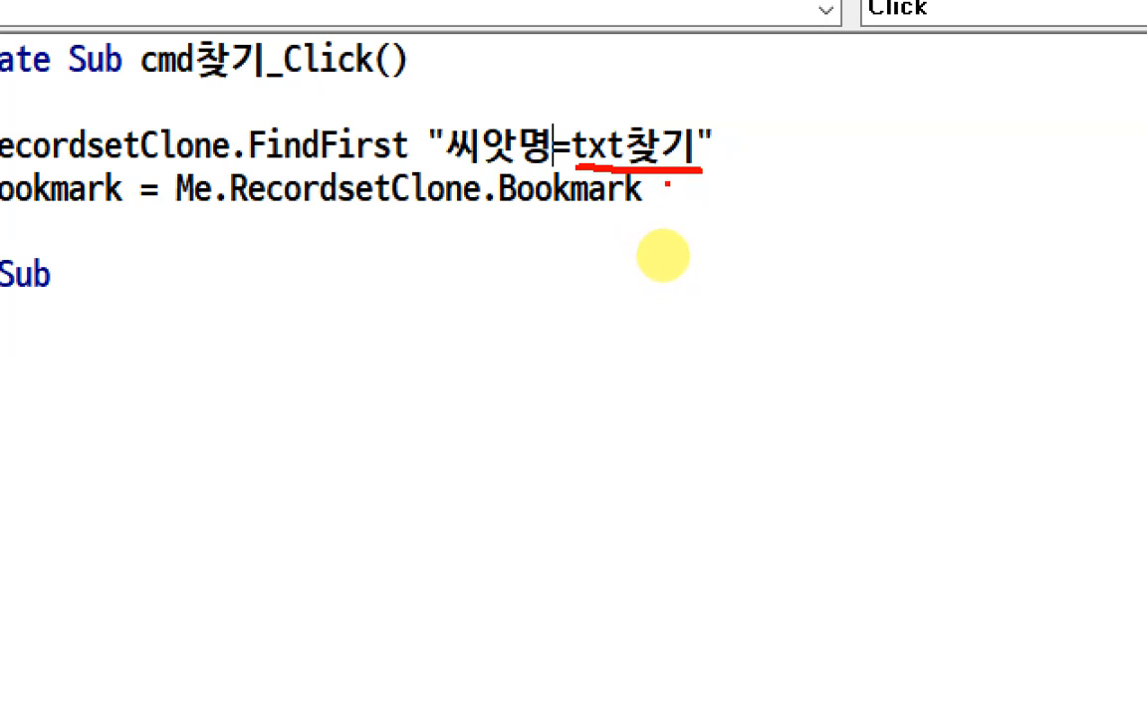
pyautogui.moveTo(663, 254); pyautogui.dragTo(551, 264)
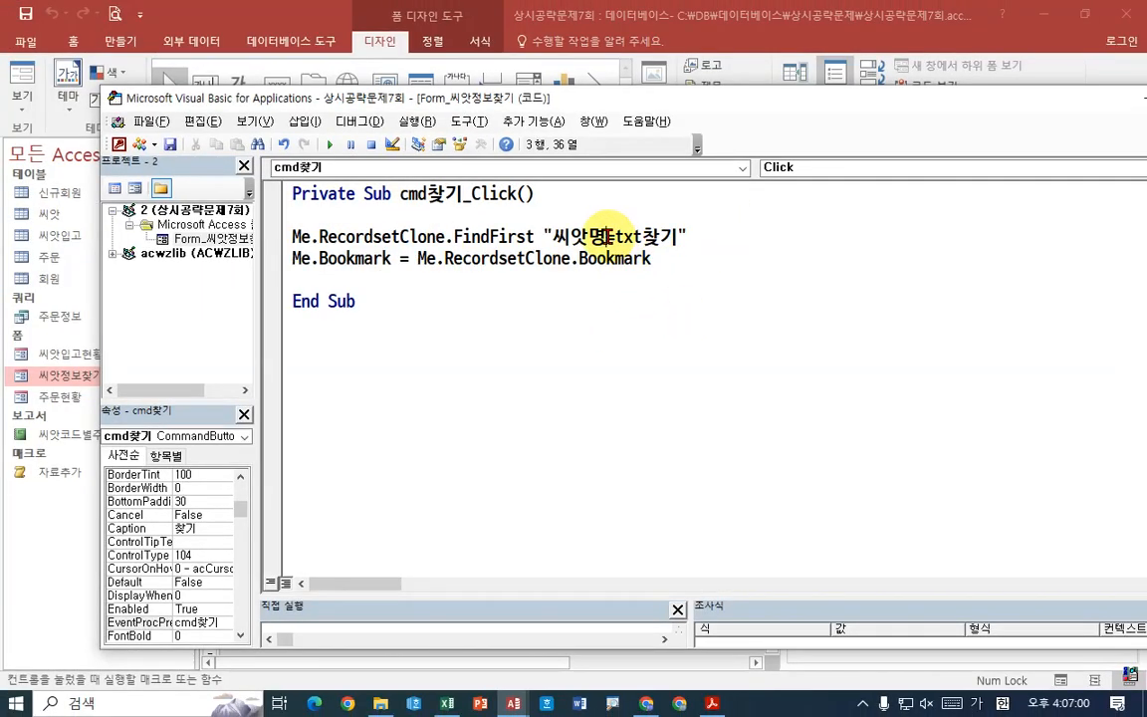
pyautogui.press('Delete')
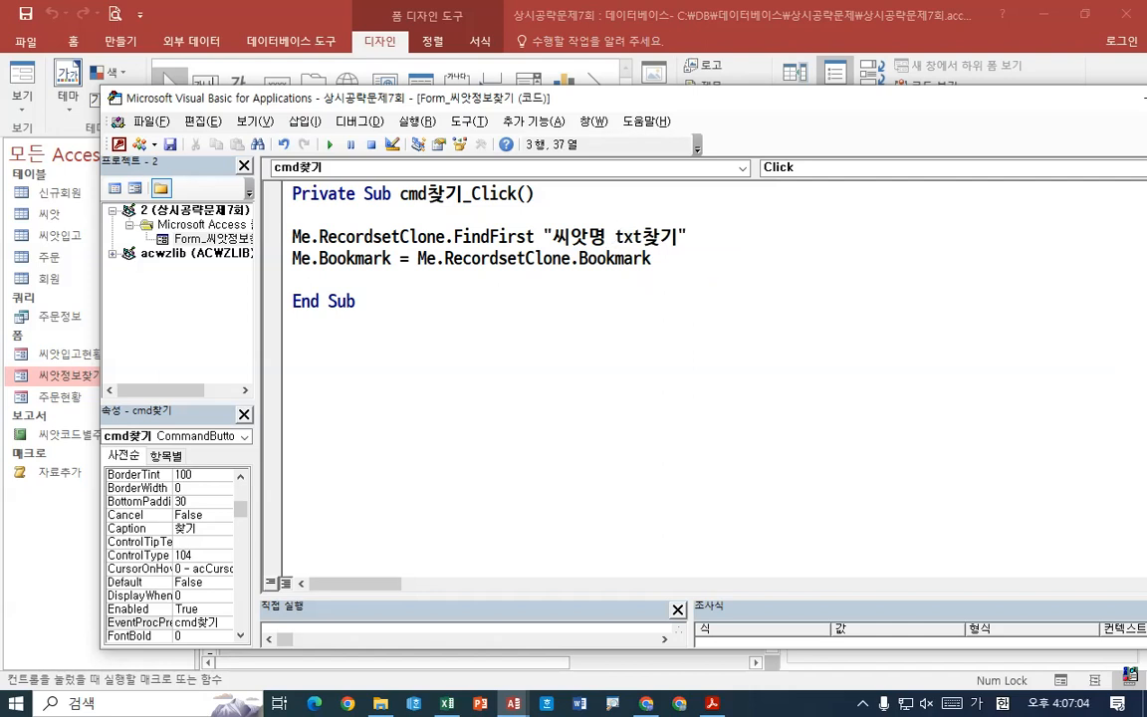
pyautogui.write('like')
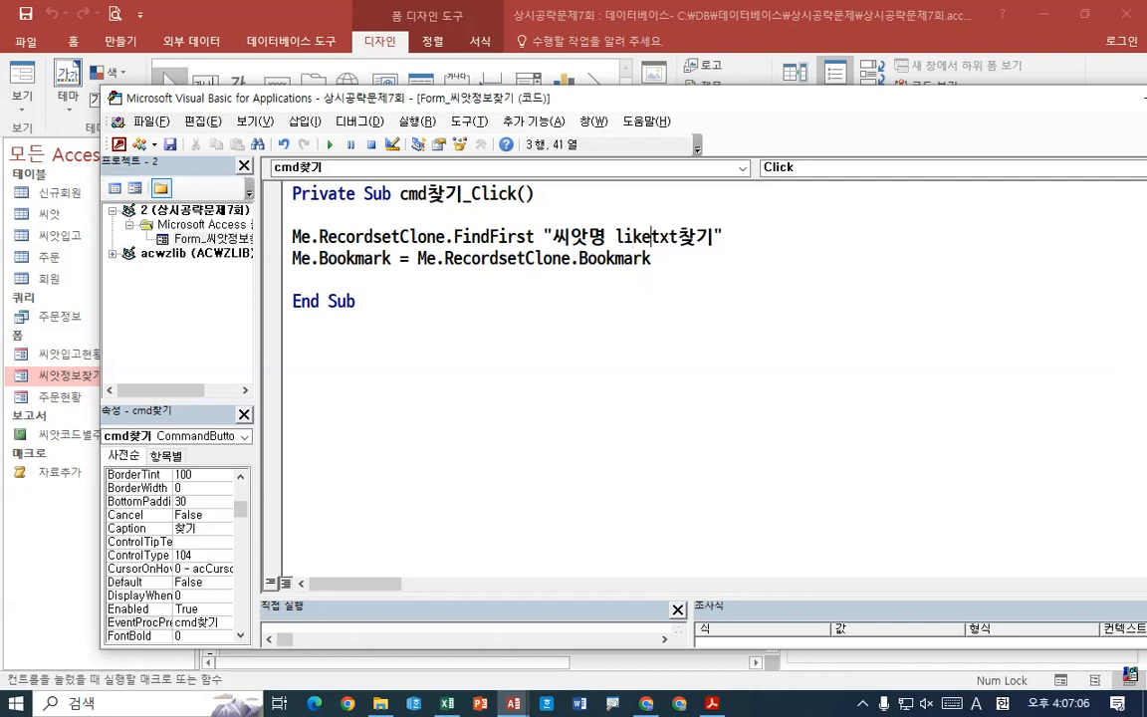
# Insert a space and an asterisk wildcard between like and txt찾기 in the FindFirst criteria
pyautogui.write(' 8')
pyautogui.press('Right')
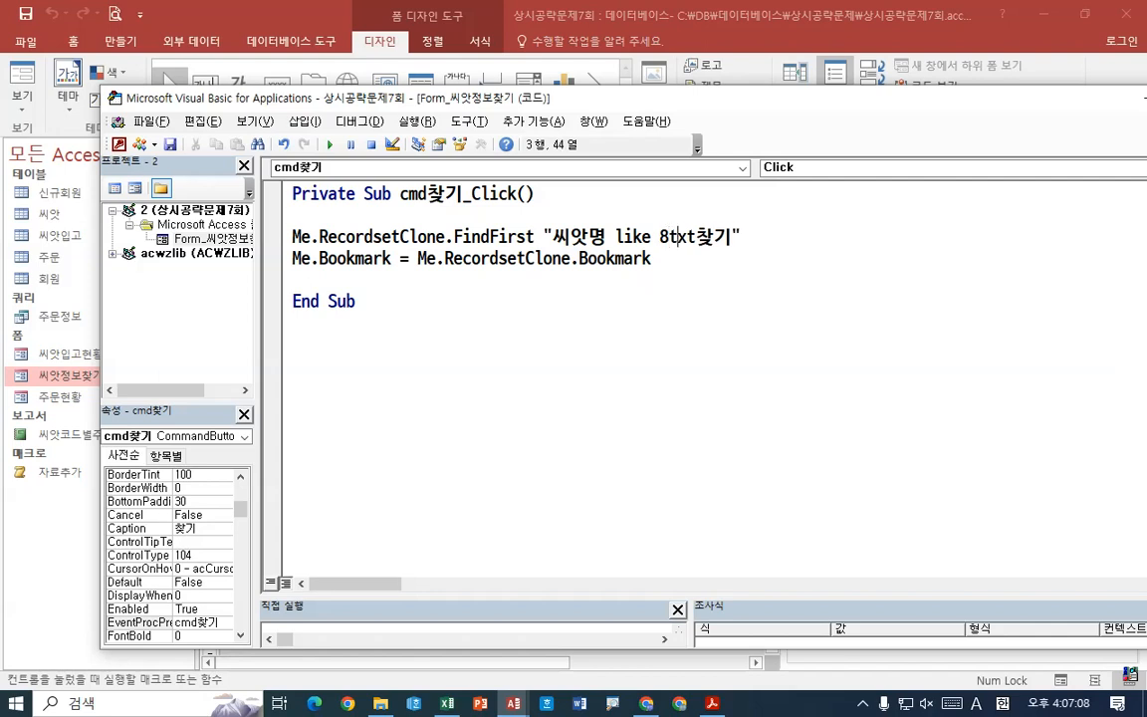
pyautogui.press('BackSpace')
pyautogui.press('BackSpace')
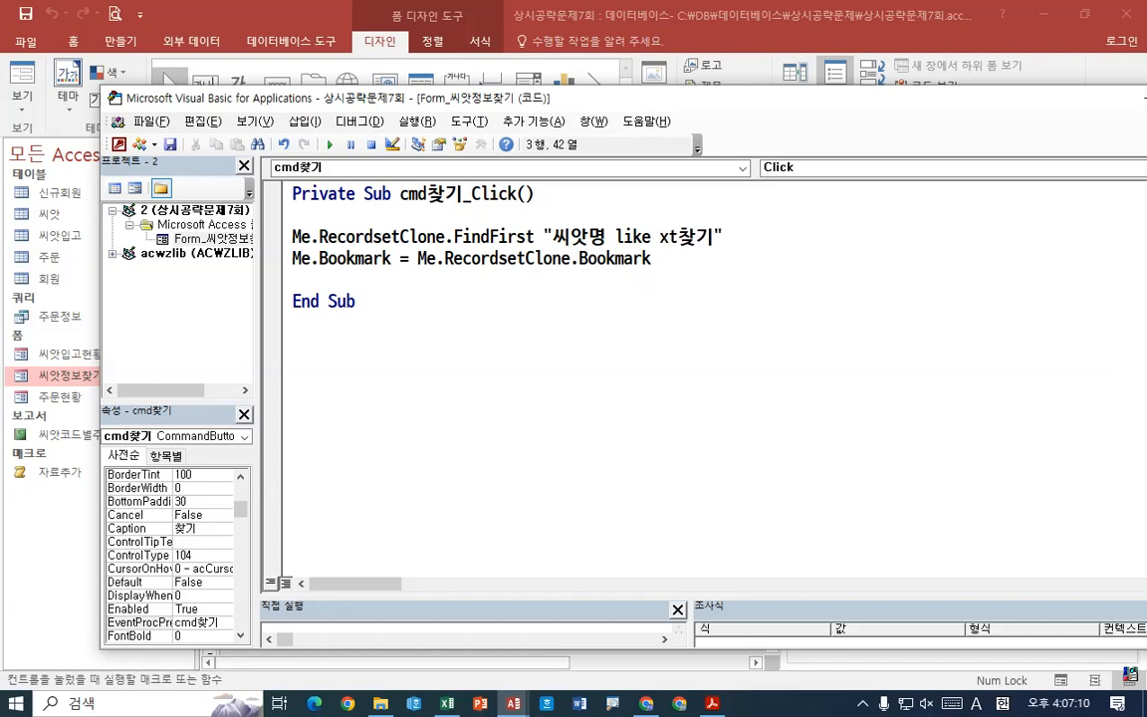
pyautogui.write('8')
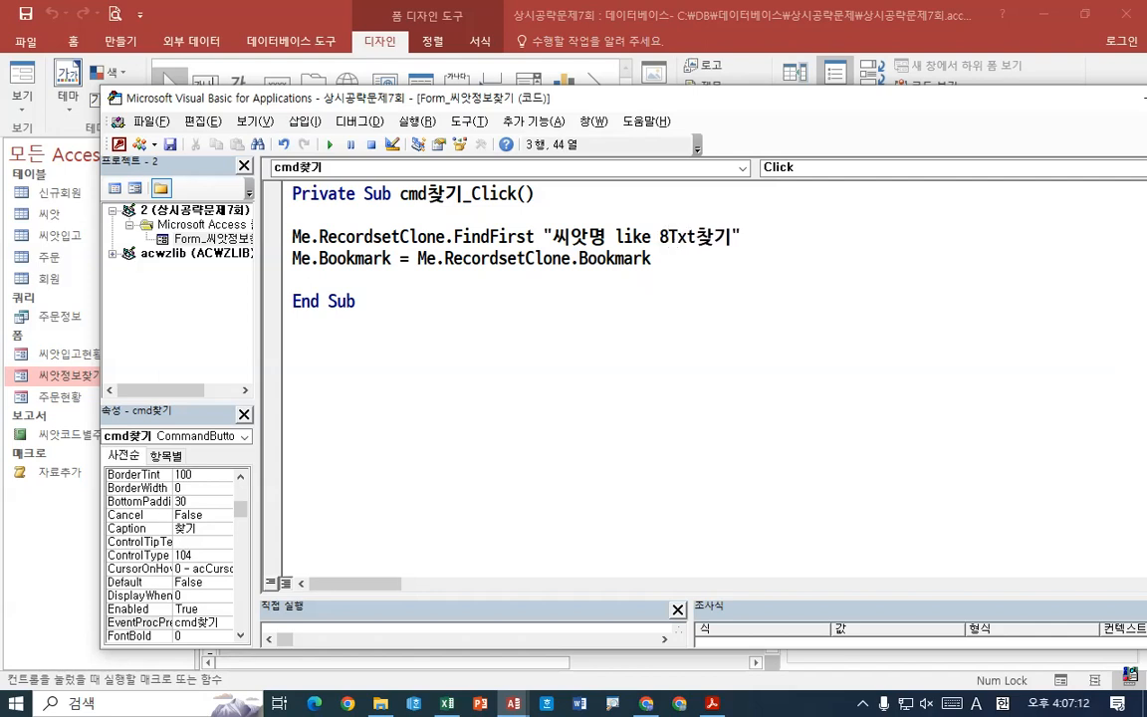
pyautogui.write('t')
pyautogui.press('Left')
pyautogui.press('Left')
pyautogui.press('Delete')
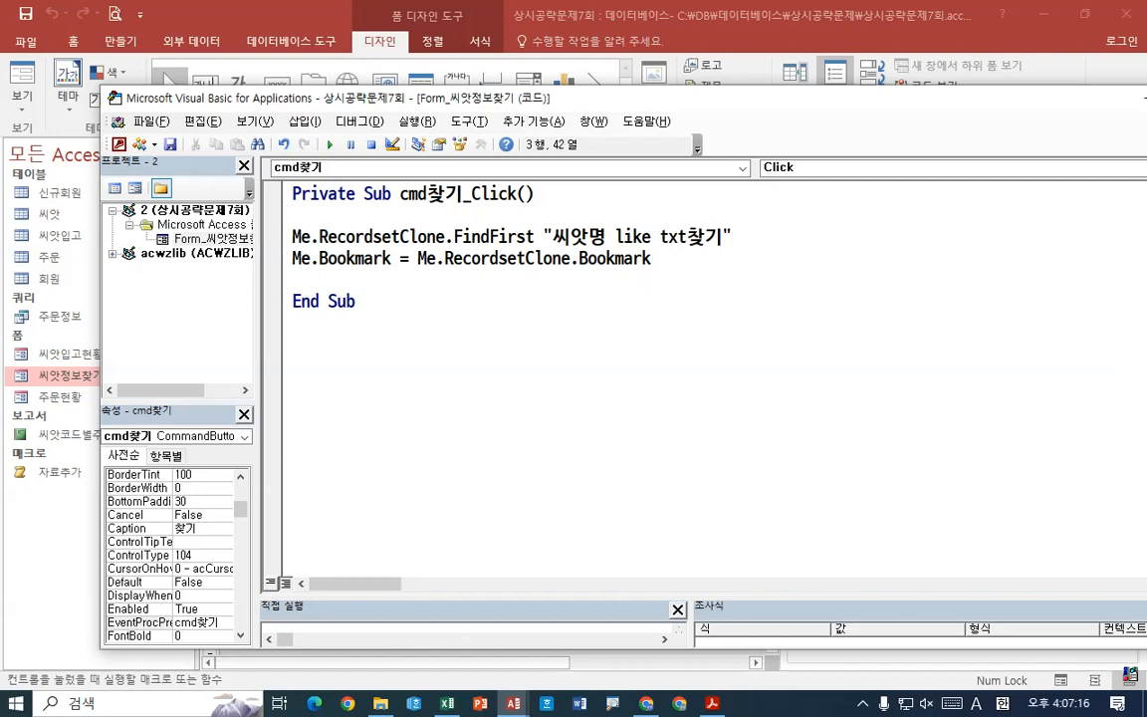
pyautogui.write('*')
# Add an asterisk wildcard directly after txt찾기 inside the FindFirst criteria string
pyautogui.press('Right')
pyautogui.press('Right')
pyautogui.press('Right')
pyautogui.press('Right')
pyautogui.press('Right')
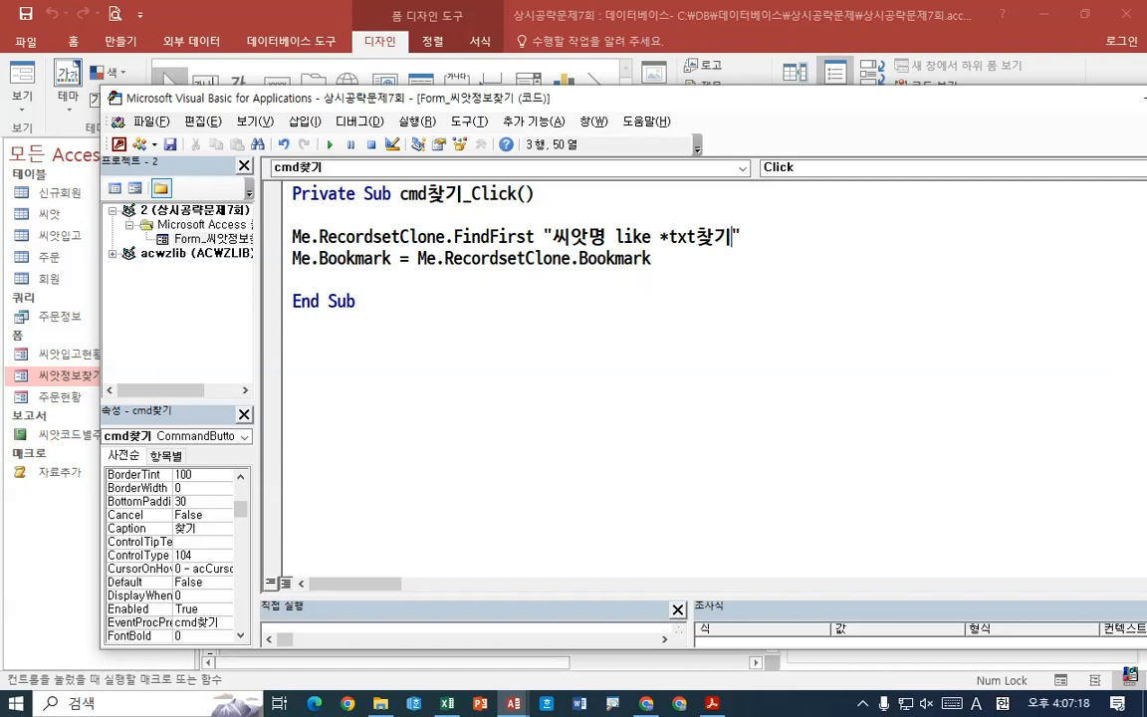
pyautogui.write('*')
# Enclose *txt찾기* in single quotation marks within the FindFirst criteria string
pyautogui.press('Left')
pyautogui.press('Left')
pyautogui.press('Left')
pyautogui.press('Left')
pyautogui.press('Left')
pyautogui.press('Left')
pyautogui.write("'")
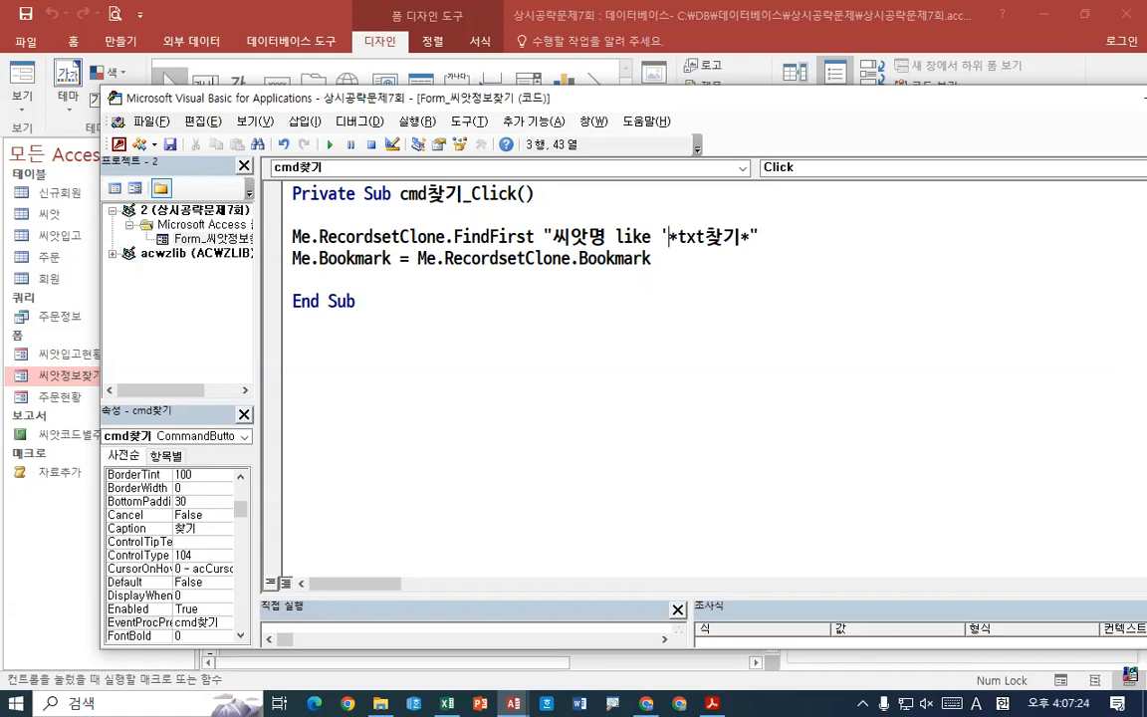
pyautogui.press('Right')
pyautogui.press('Right')
pyautogui.press('Right')
pyautogui.press('Right')
pyautogui.press('Right')
pyautogui.press('Right')
pyautogui.press('Right')
pyautogui.press('Left')
pyautogui.write("'")
pyautogui.press('BackSpace')
pyautogui.press('Right')
pyautogui.write("'")
# Separate txt찾기 from the criteria text with a double quotation mark before it and another after it
pyautogui.press('Left')
pyautogui.press('Left')
pyautogui.press('Left')
pyautogui.press('Left')
pyautogui.press('Left')
pyautogui.press('Left')
pyautogui.press('Left')
pyautogui.write('"')
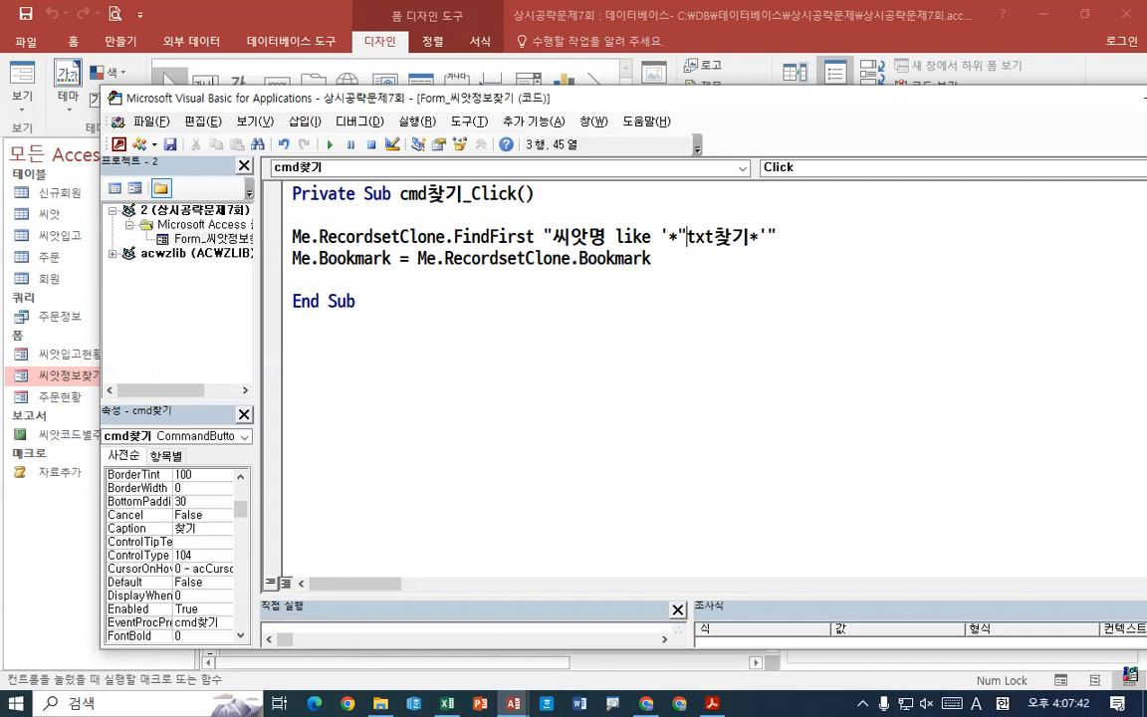
pyautogui.press('Right')
pyautogui.press('Right')
pyautogui.press('Right')
pyautogui.press('Right')
pyautogui.press('Right')
pyautogui.press('Right')
pyautogui.press('Right')
pyautogui.write('"')
# Join txt찾기 to the string parts on both sides with & operators, giving "씨앗명 like '*" & txt찾기 & "*'"
pyautogui.press('Left')
pyautogui.press('Left')
pyautogui.press('Left')
pyautogui.press('Left')
pyautogui.press('Left')
pyautogui.press('Left')
pyautogui.write('&')
pyautogui.press('Right')
pyautogui.press('Right')
pyautogui.press('Right')
pyautogui.press('Right')
pyautogui.press('Right')
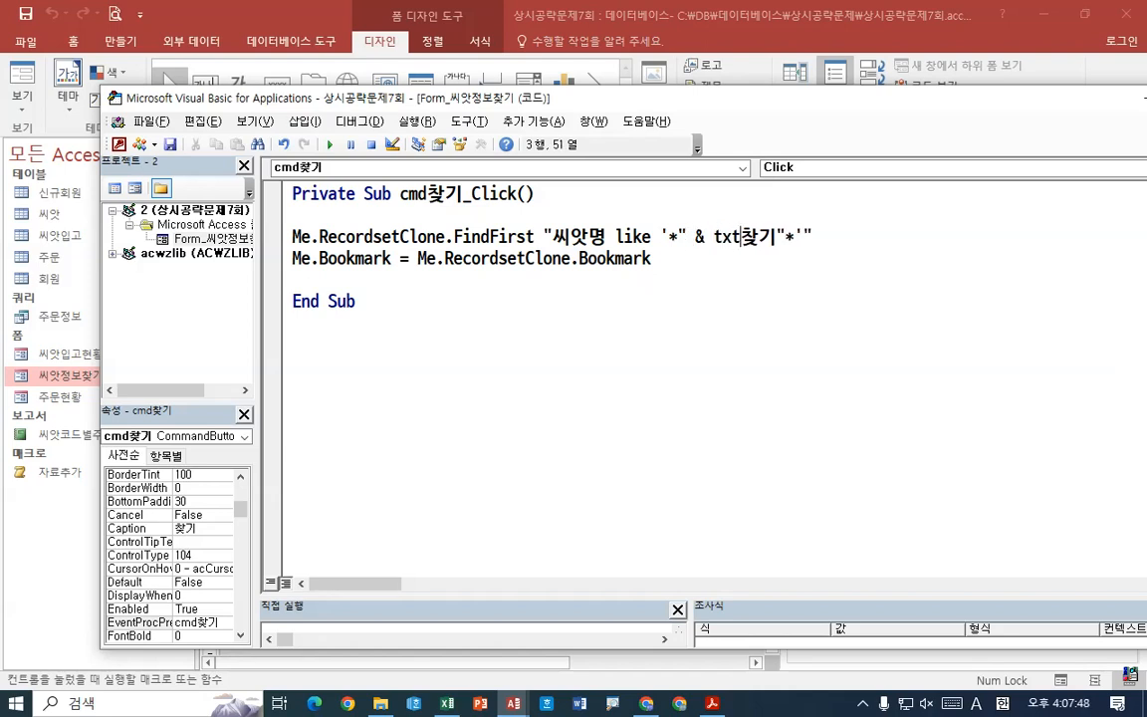
pyautogui.write('&')
pyautogui.press('Down')
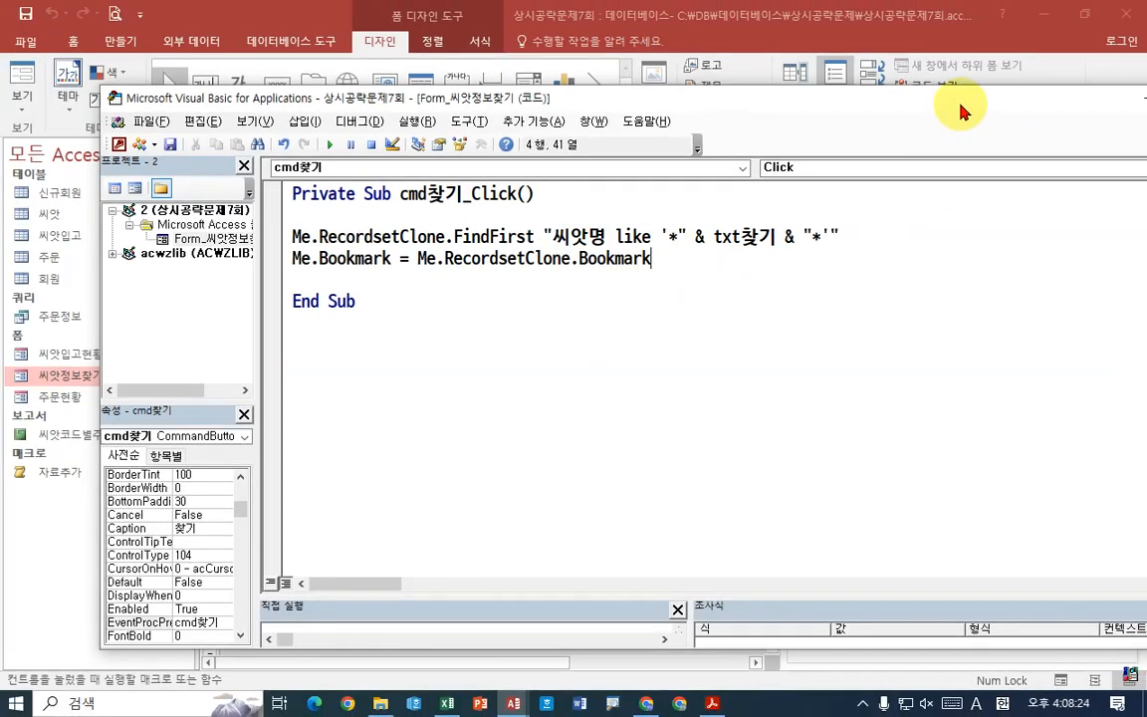
# Return to the 씨앗정보찾기 form, show it in form view, and test the search with 코스 as the 씨앗이름
pyautogui.click(1037, 97)
pyautogui.rightClick(259, 149)
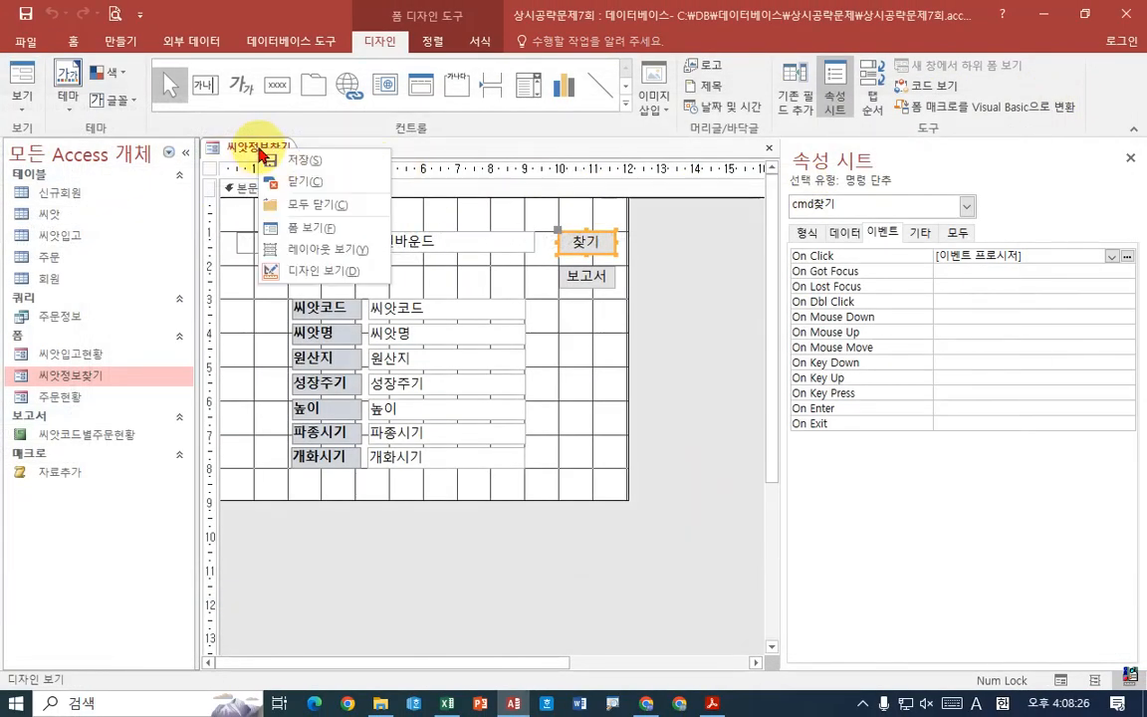
pyautogui.click(287, 152)
pyautogui.rightClick(285, 153)
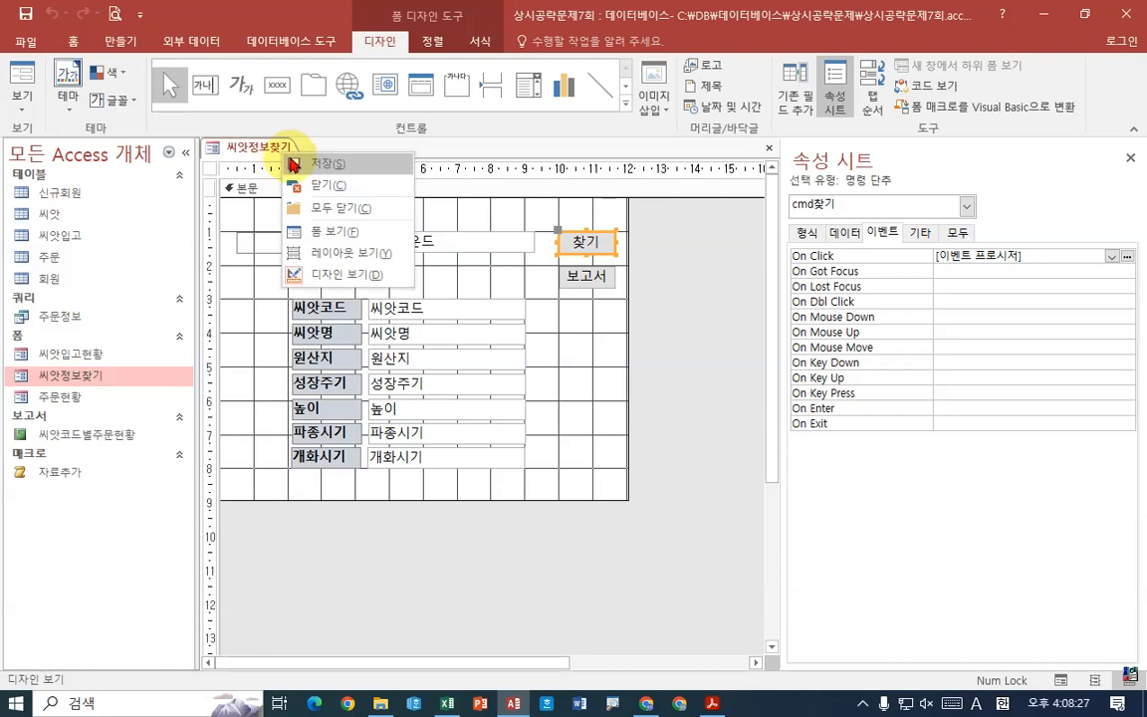
pyautogui.click(315, 232)
pyautogui.click(385, 199)
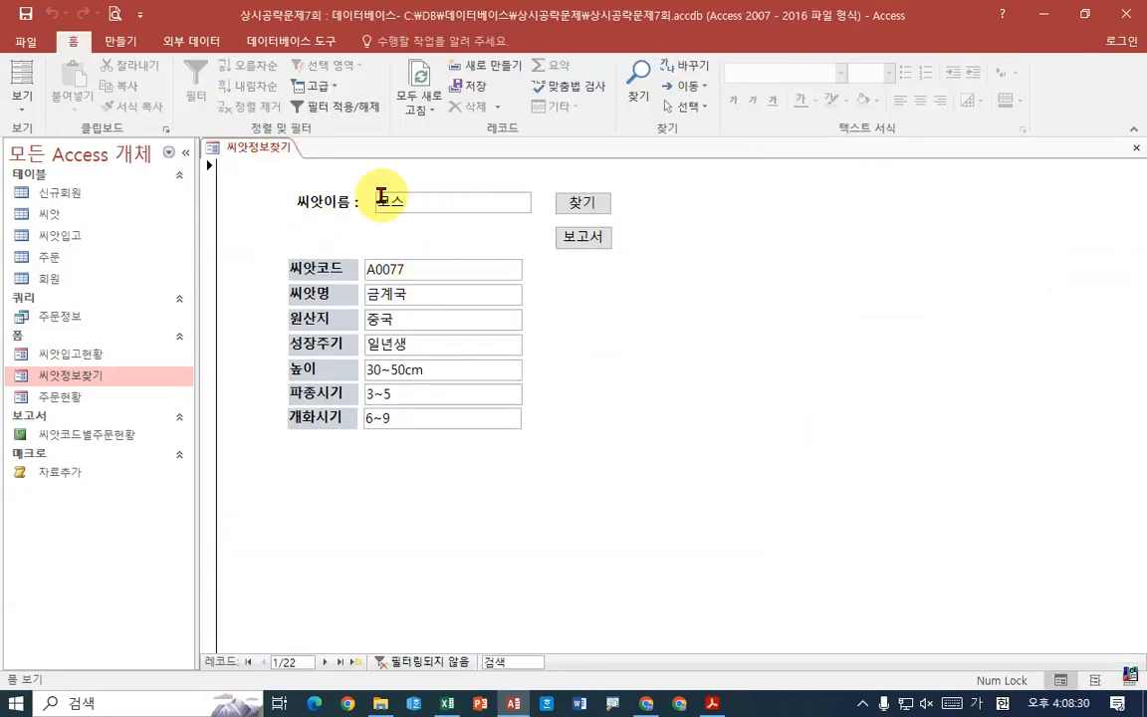
pyautogui.click(578, 205)
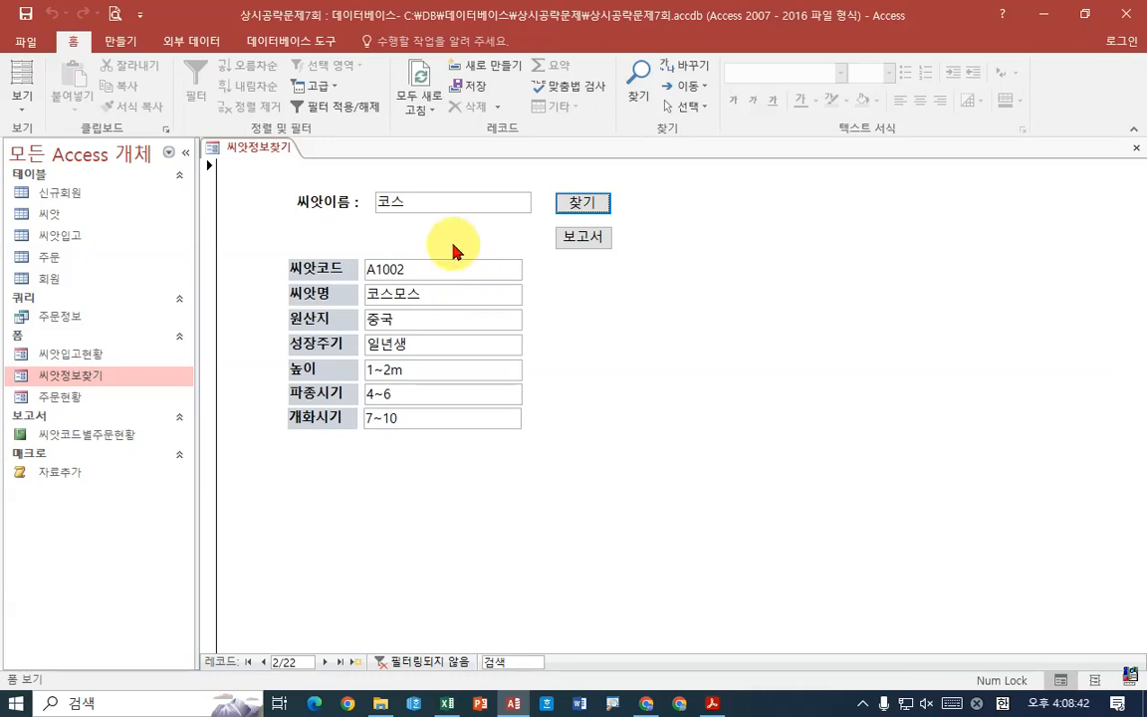
# Test the form's search with 계국 as the 씨앗이름, and close the 씨앗정보찾기 form
pyautogui.moveTo(435, 199); pyautogui.dragTo(375, 232)
pyautogui.write('계국')
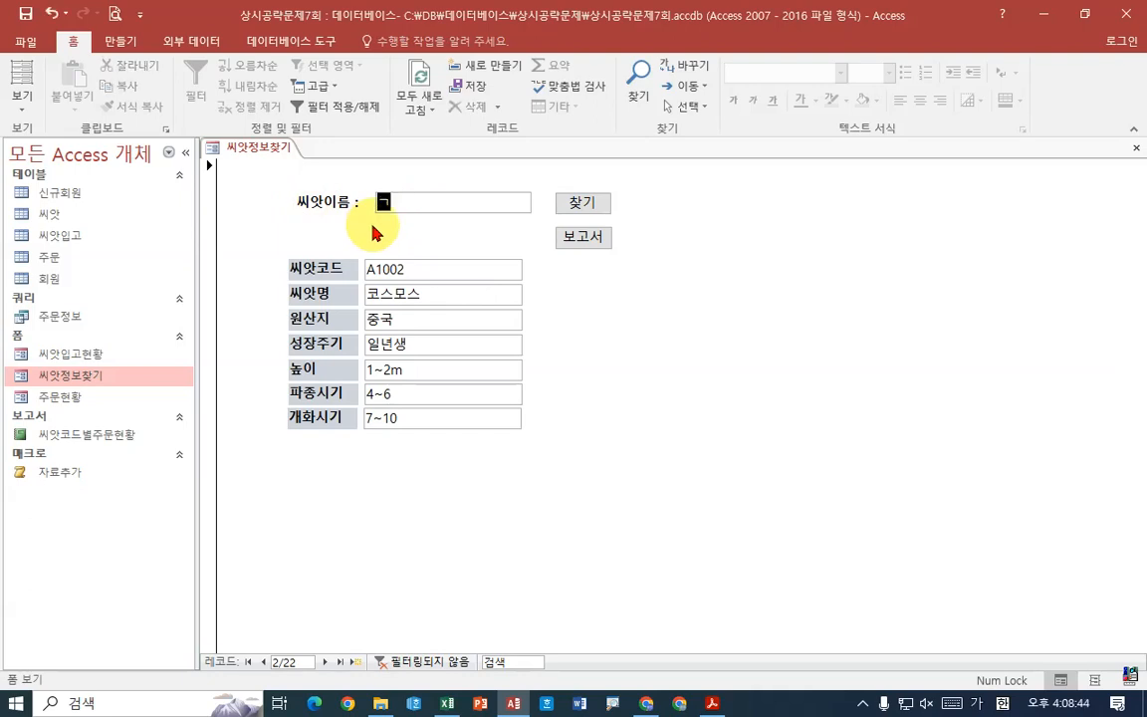
pyautogui.click(583, 203)
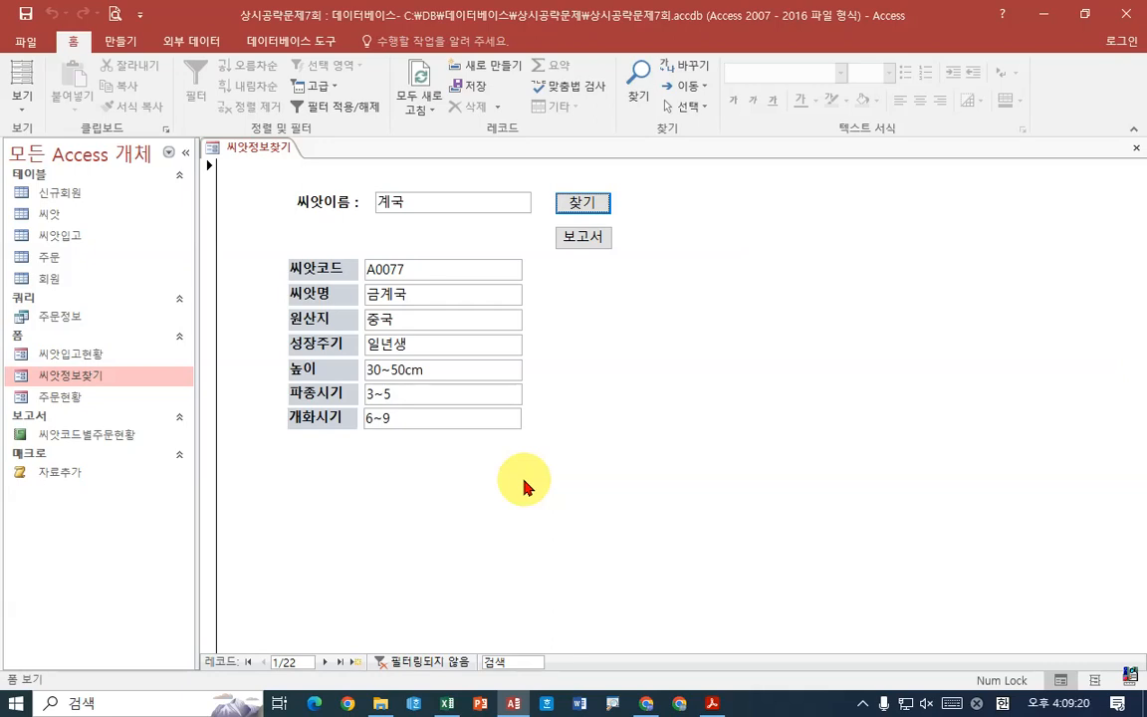
pyautogui.rightClick(285, 148)
pyautogui.click(324, 179)
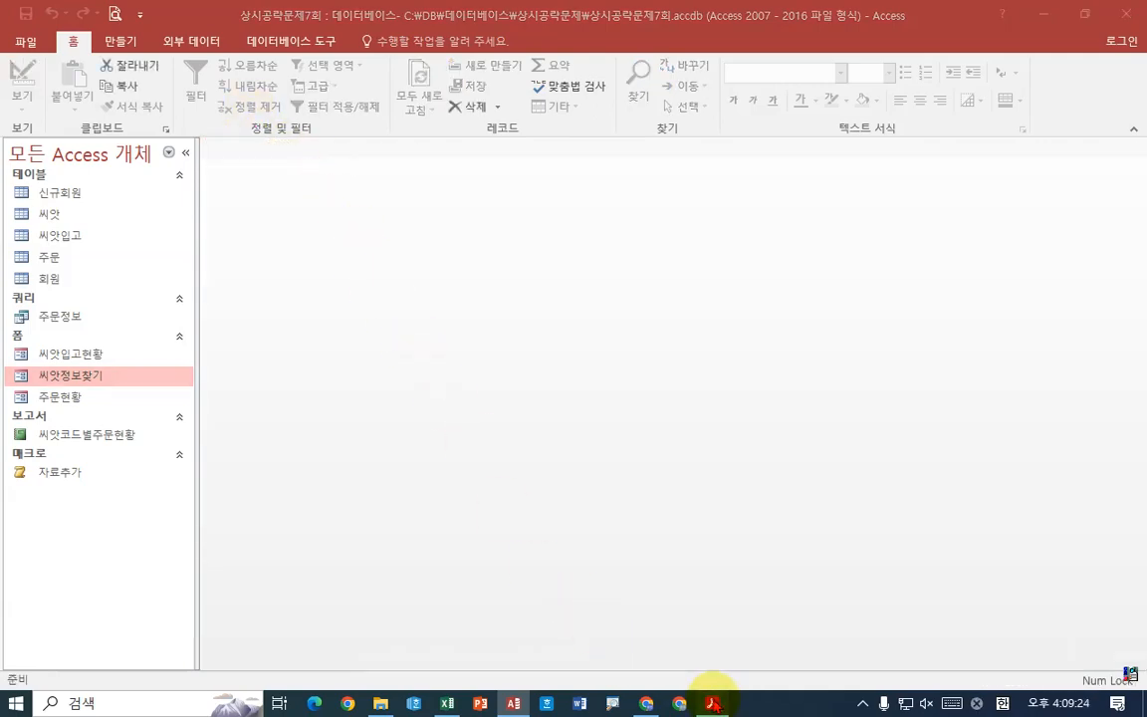
# Switch to the exam PDF and mark the A~B starting condition, the query name and the Like operator requirement in 문제4 task 1
pyautogui.click(712, 703)
pyautogui.scroll(-5, 622, 460)
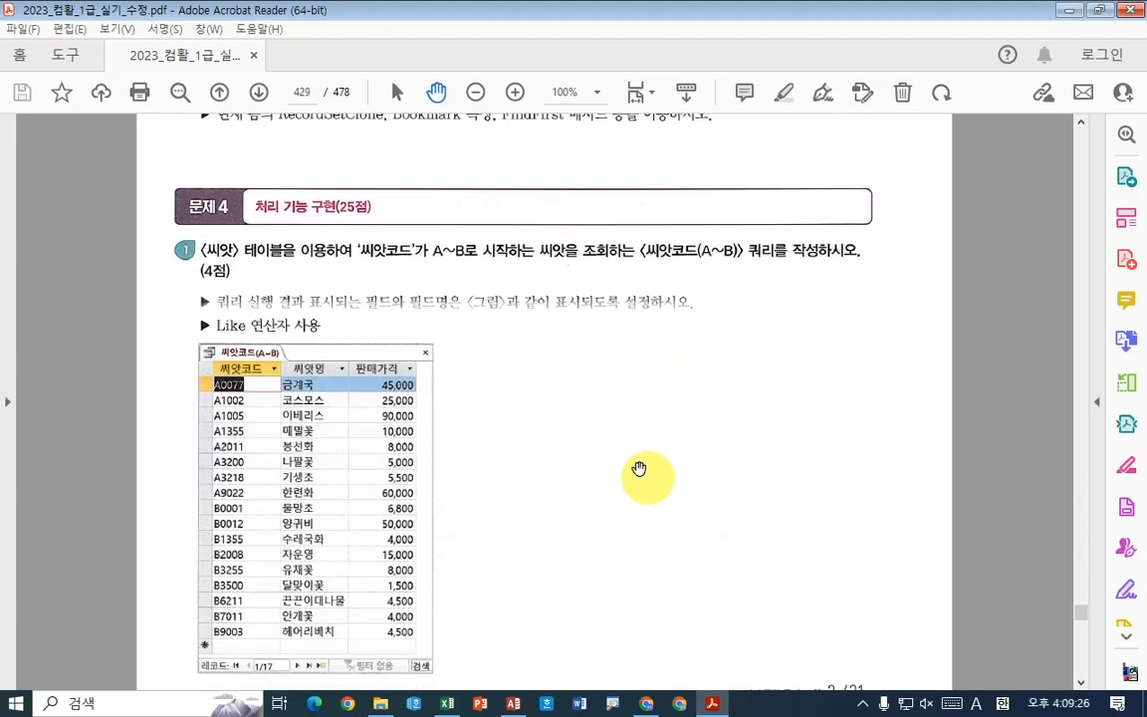
pyautogui.scroll(1, 660, 453)
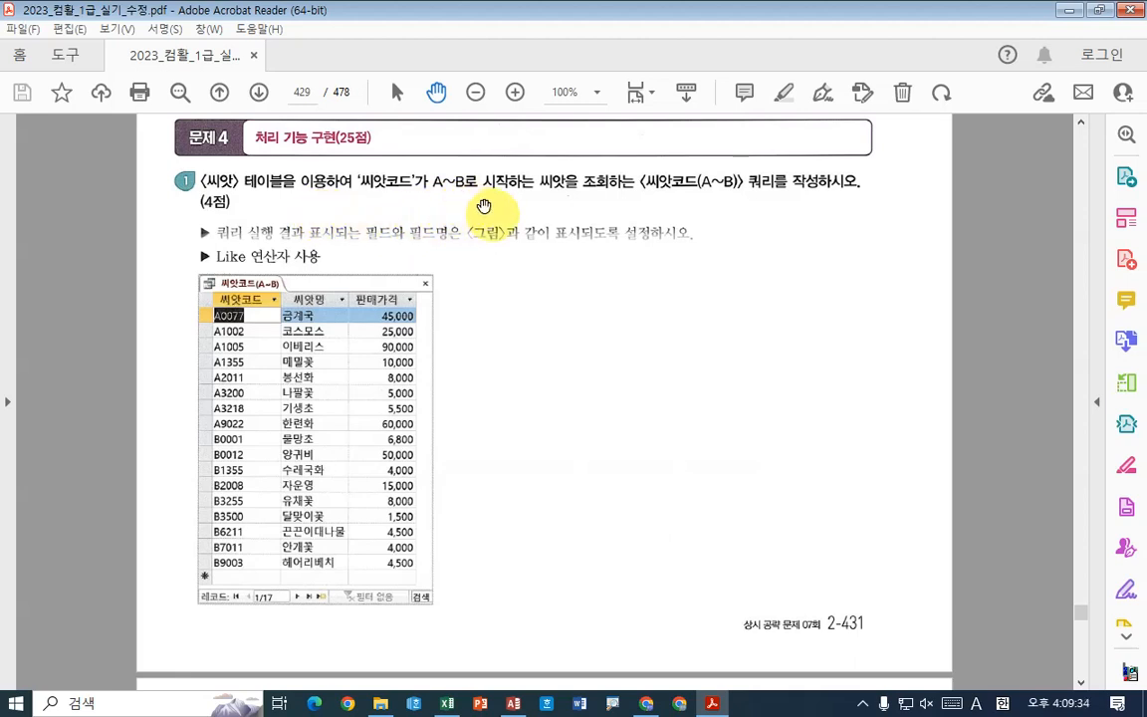
pyautogui.moveTo(418, 196)
pyautogui.mouseDown()
pyautogui.moveTo(503, 197)
pyautogui.moveTo(530, 223)
pyautogui.moveTo(555, 224)
pyautogui.moveTo(559, 206)
pyautogui.mouseUp()
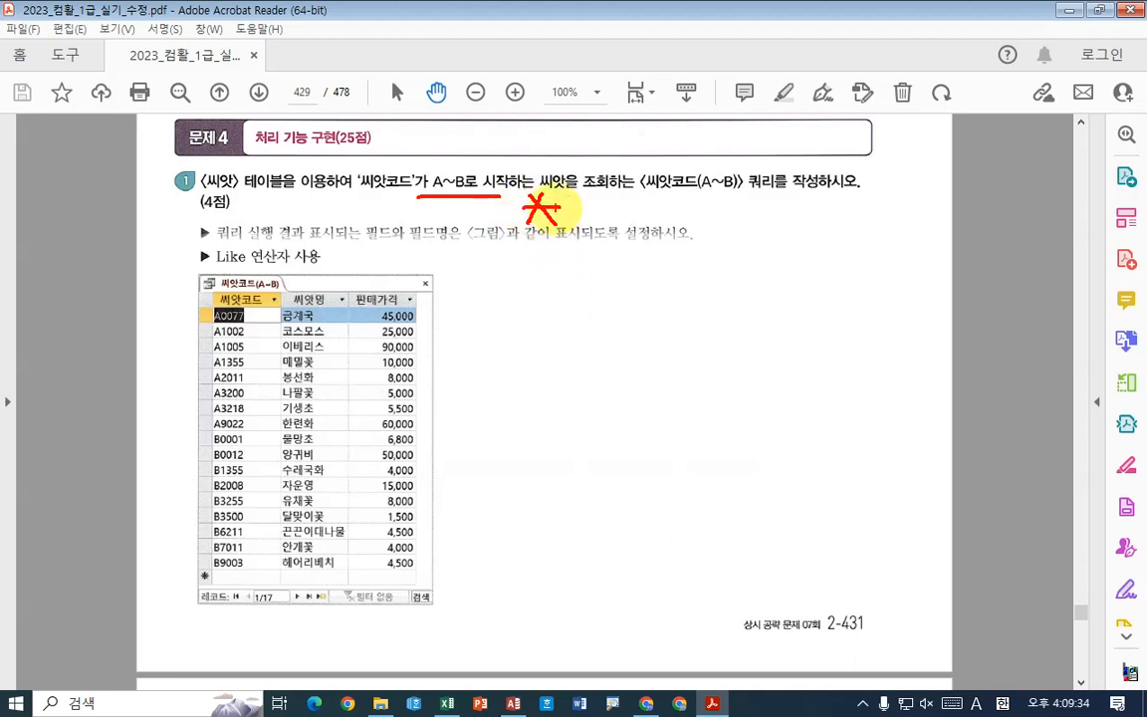
pyautogui.moveTo(546, 195); pyautogui.dragTo(738, 197)
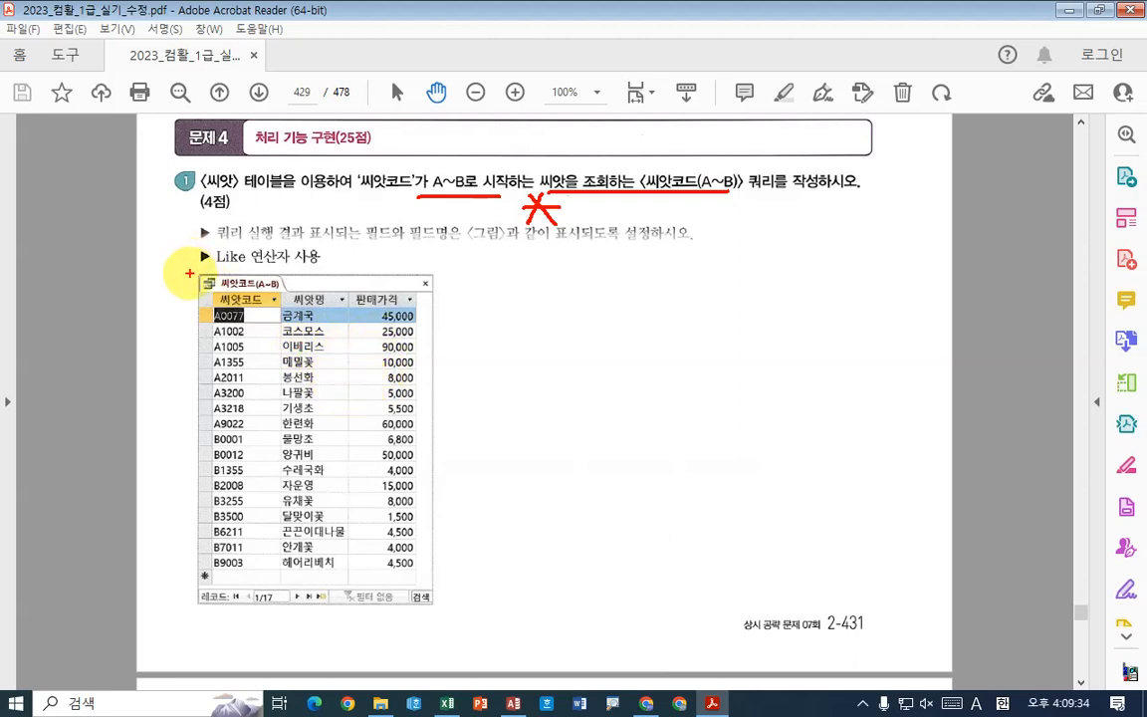
pyautogui.moveTo(202, 266); pyautogui.dragTo(322, 264)
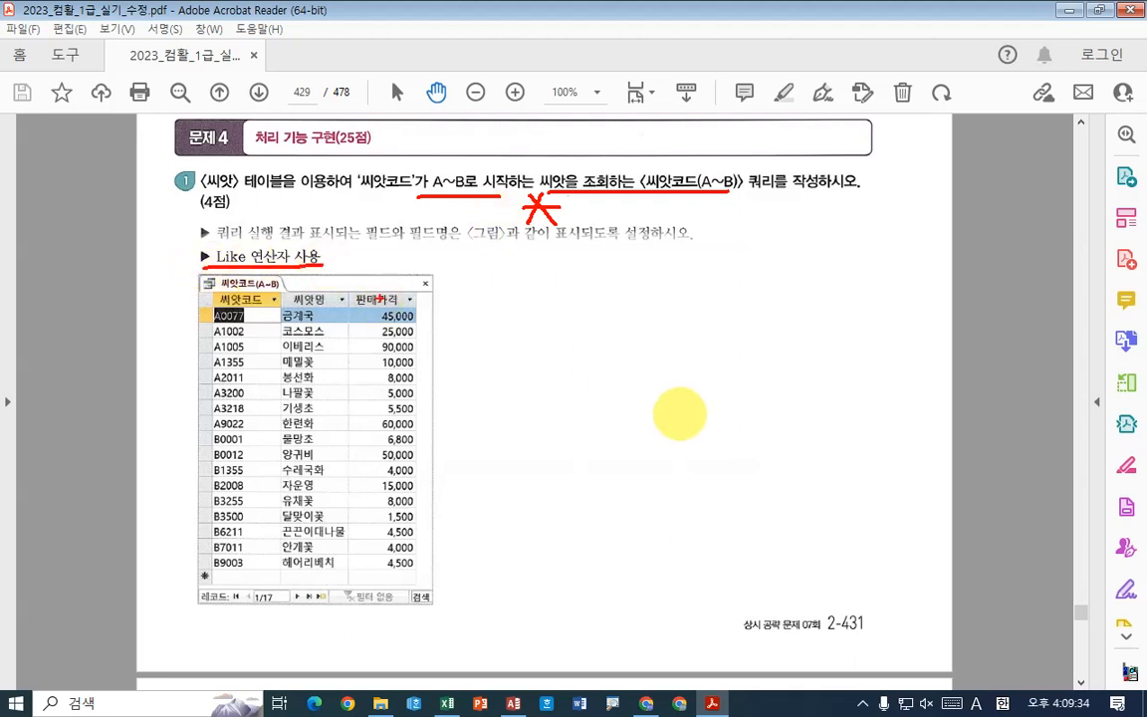
# Switch to Access and create a new query in design view based on the 씨앗 table
pyautogui.click(513, 703)
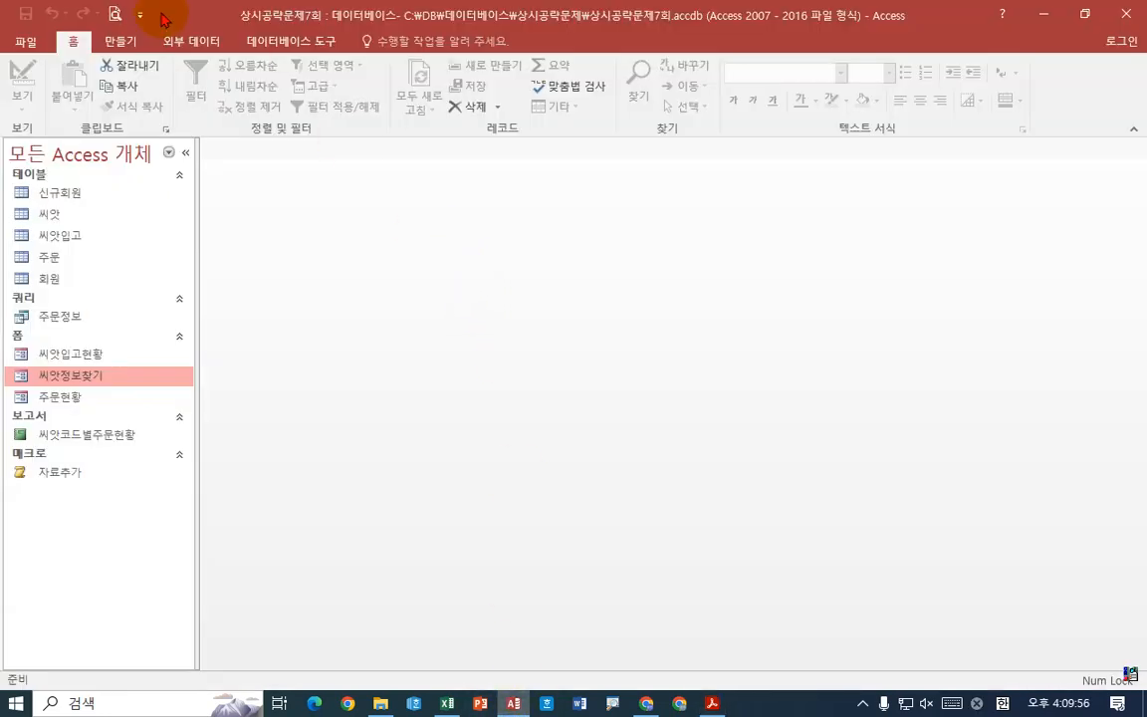
pyautogui.click(120, 40)
pyautogui.click(280, 106)
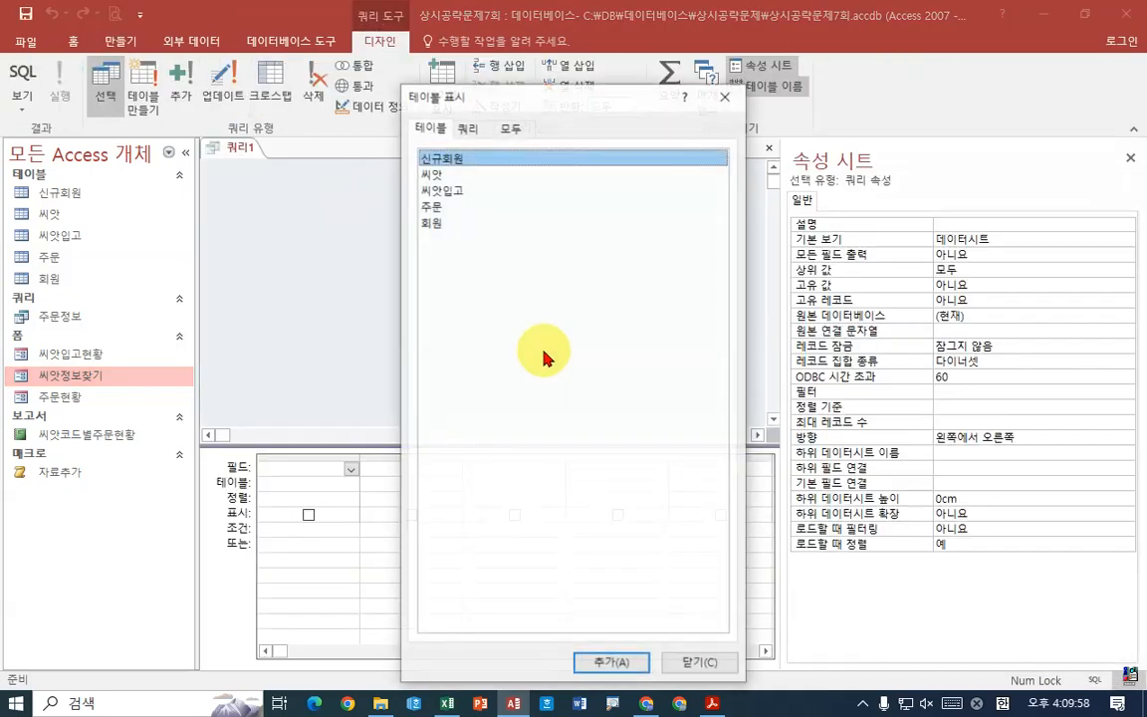
pyautogui.doubleClick(438, 174)
pyautogui.click(687, 657)
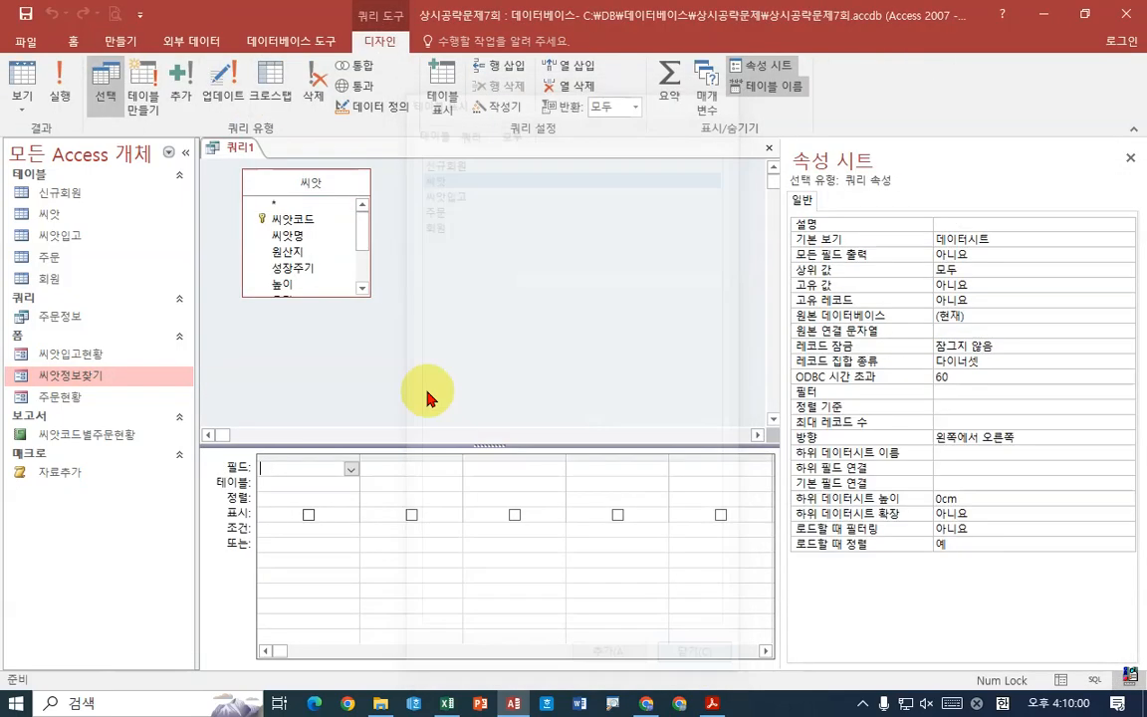
# Add the 씨앗코드, 씨앗명 and 판매가격 fields to the query grid and widen the 씨앗코드 column
pyautogui.doubleClick(299, 220)
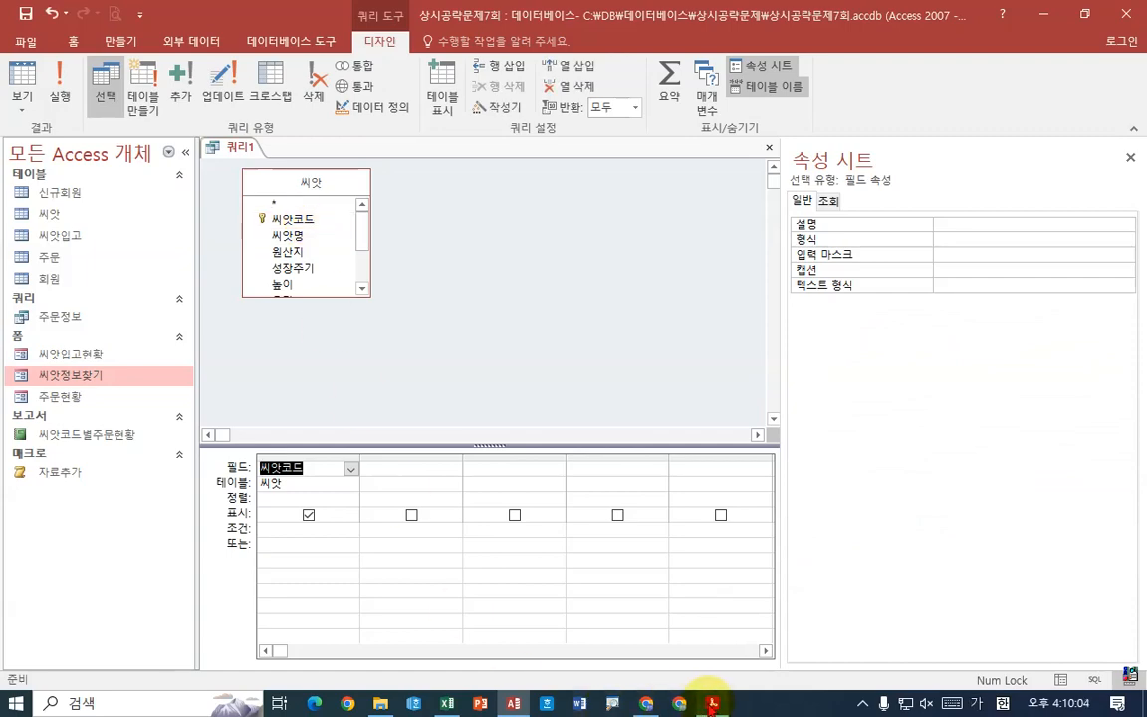
pyautogui.click(712, 701)
pyautogui.click(712, 701)
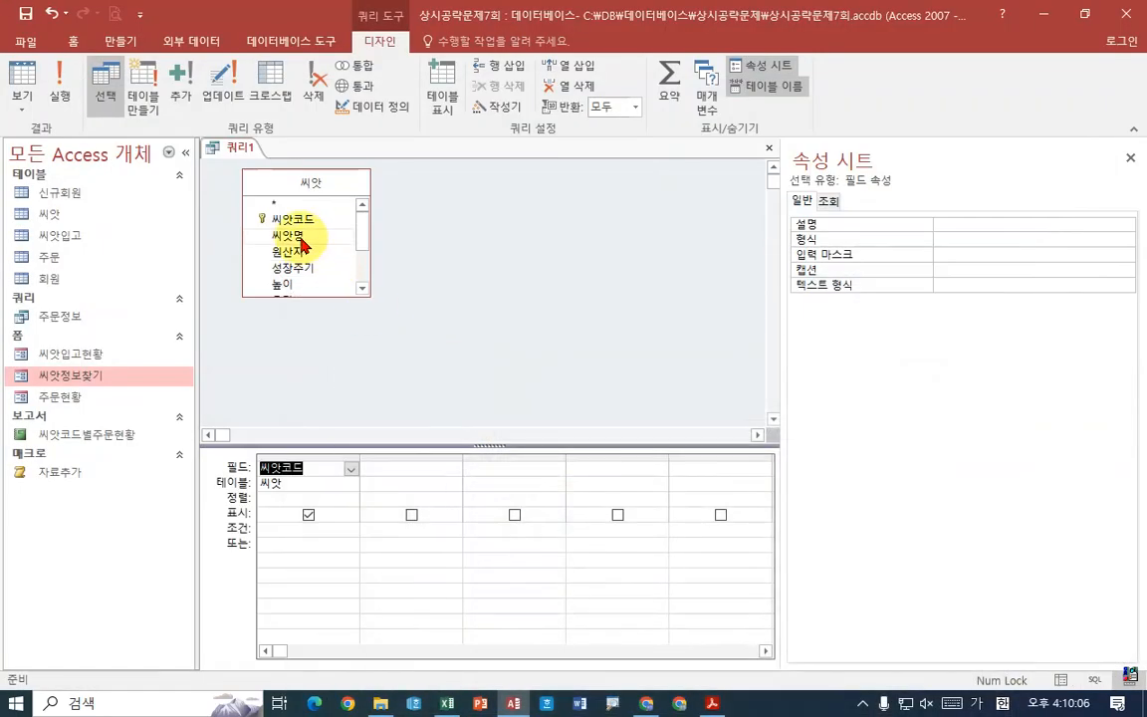
pyautogui.doubleClick(294, 235)
pyautogui.scroll(-2, 333, 284)
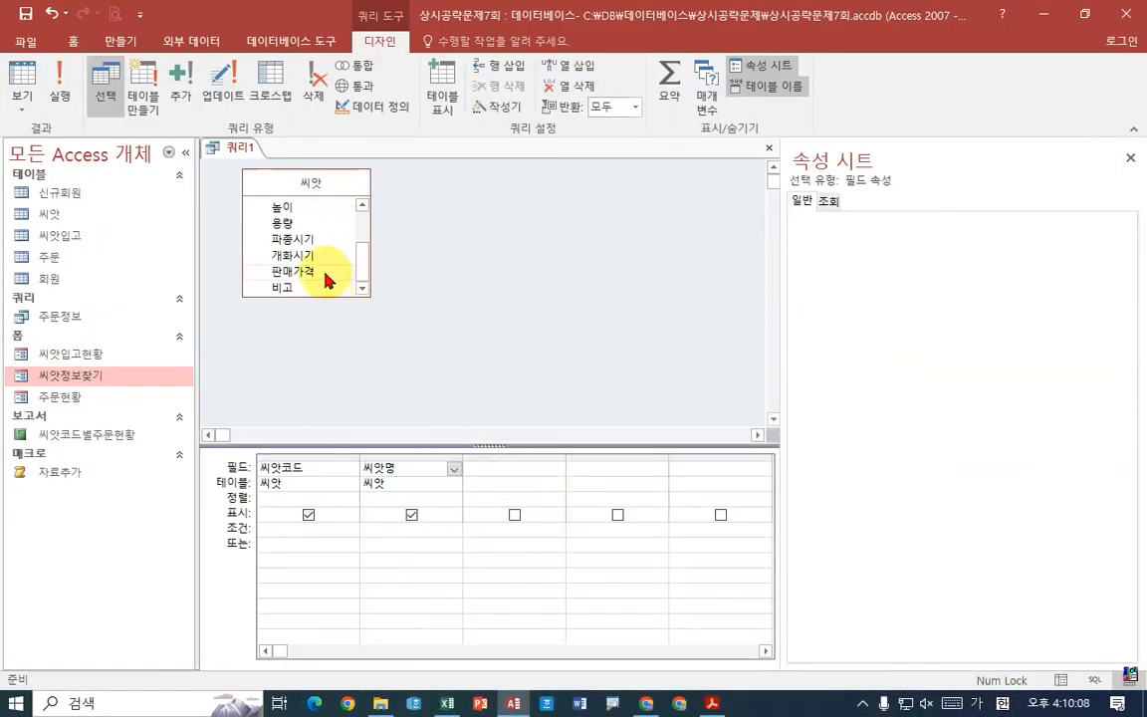
pyautogui.moveTo(298, 271); pyautogui.dragTo(476, 498)
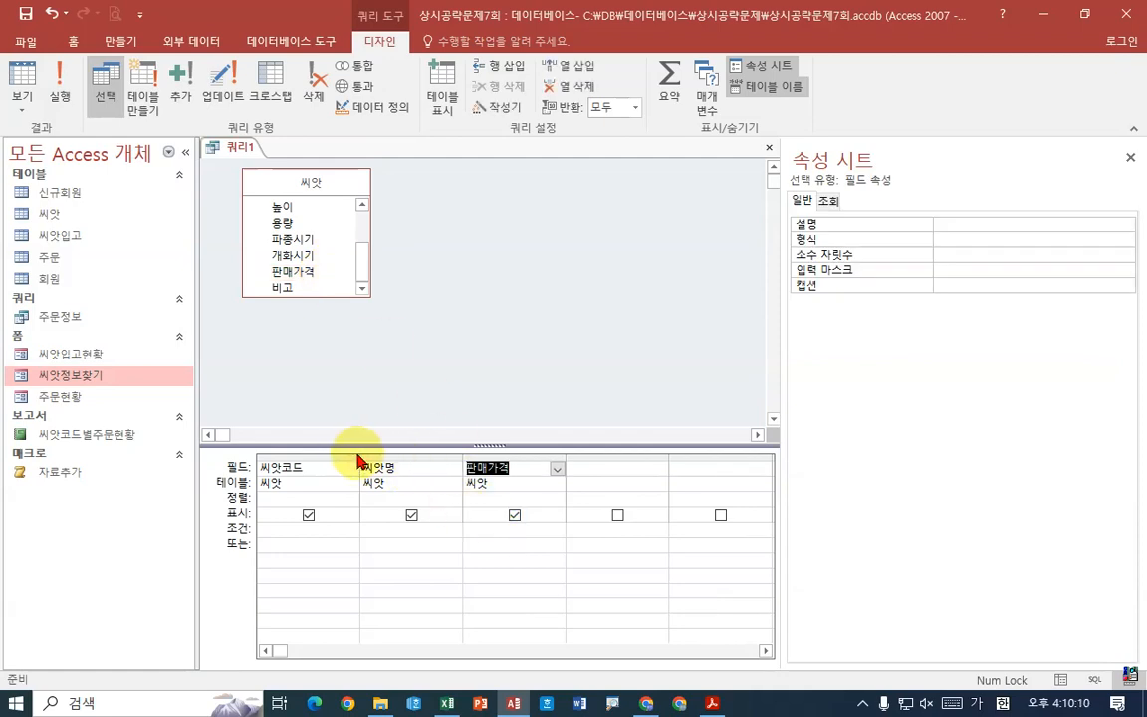
pyautogui.moveTo(361, 456); pyautogui.dragTo(443, 456)
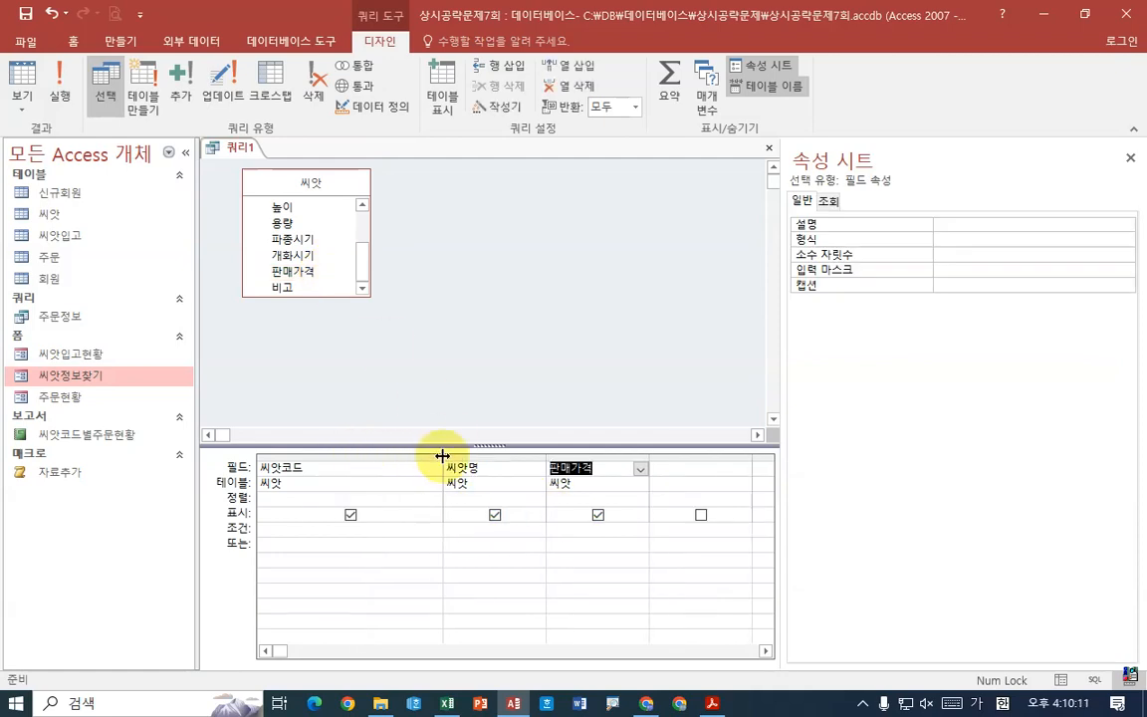
# Set the 씨앗코드 criterion to Like "[A-B]*", correcting the unquoted [A-B]* entry
pyautogui.click(313, 526)
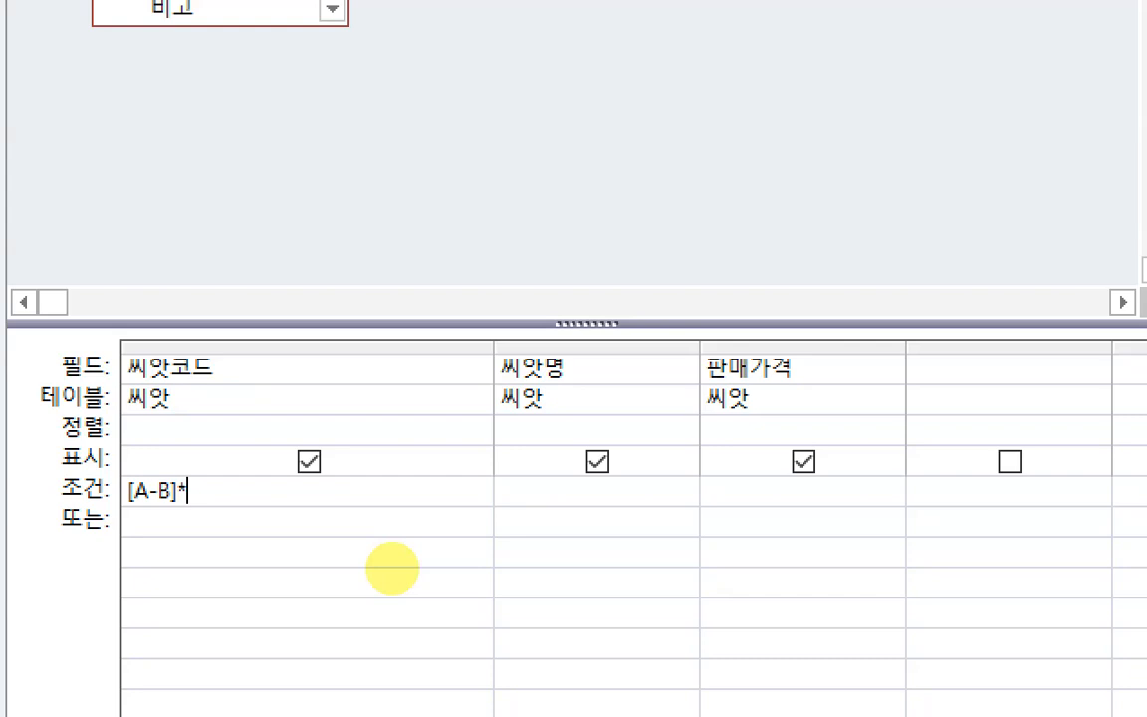
pyautogui.click(390, 569)
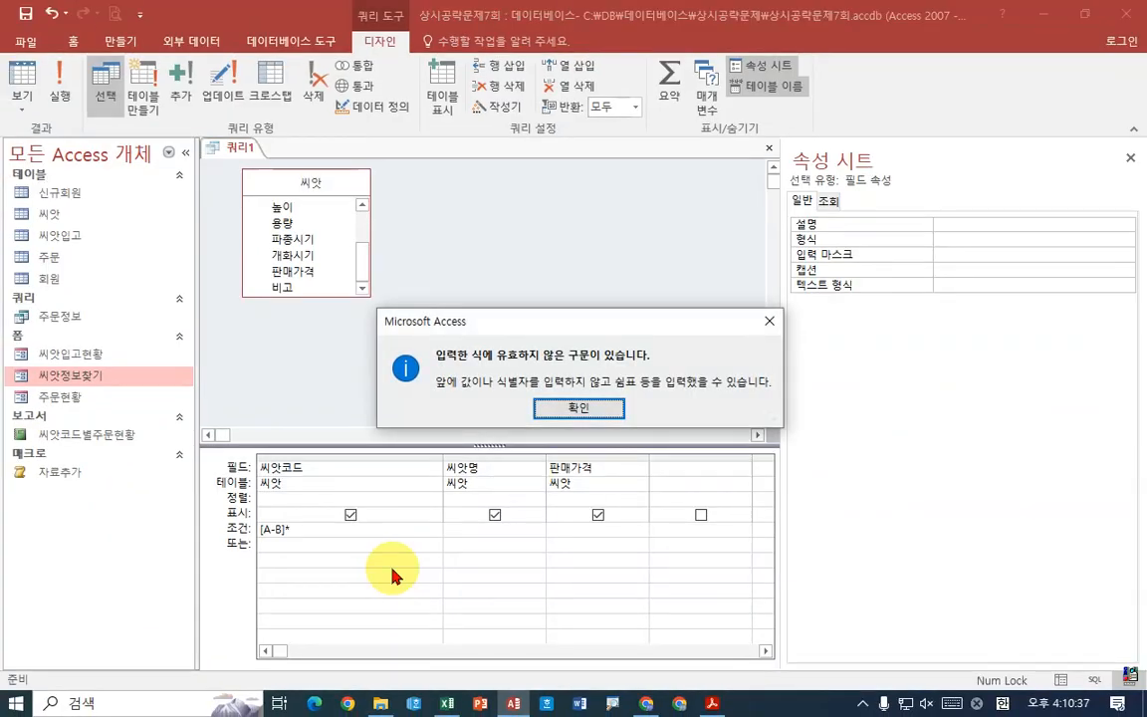
pyautogui.click(545, 409)
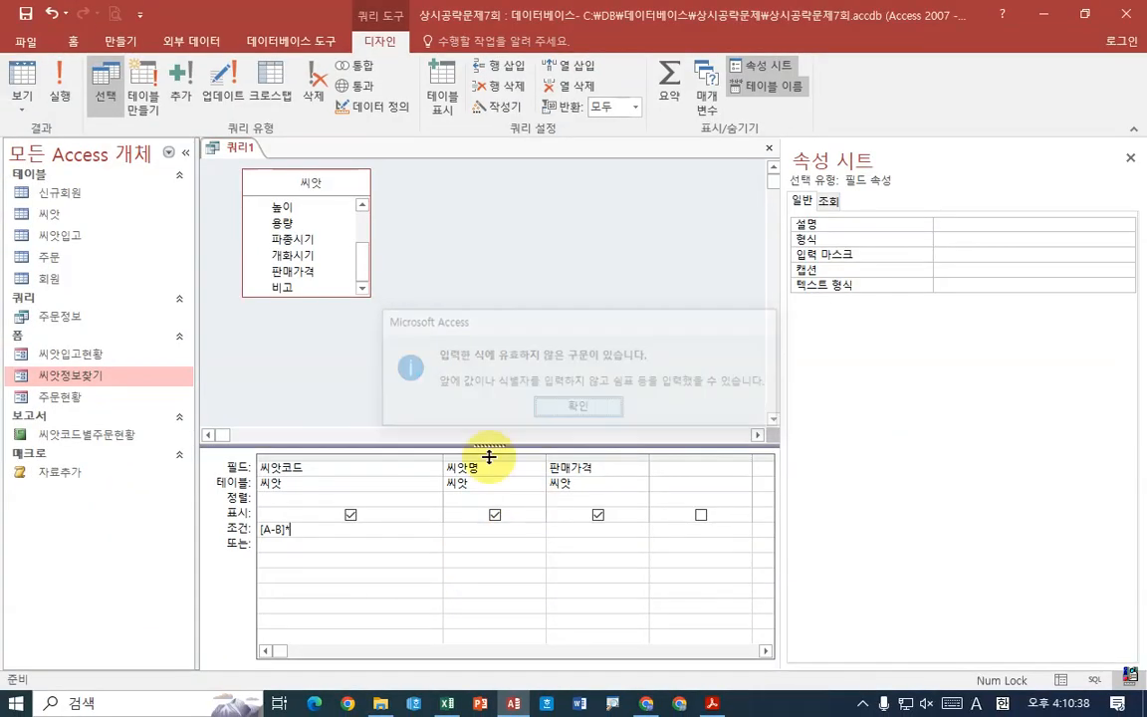
pyautogui.click(297, 529)
pyautogui.click(542, 405)
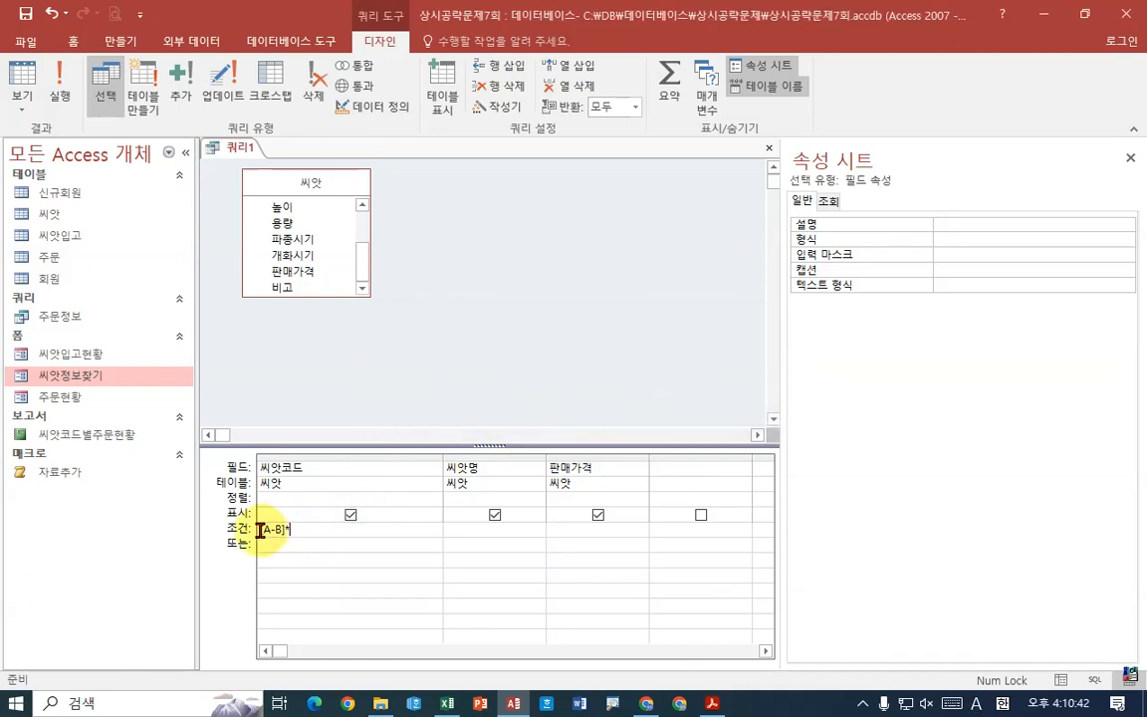
pyautogui.write('"')
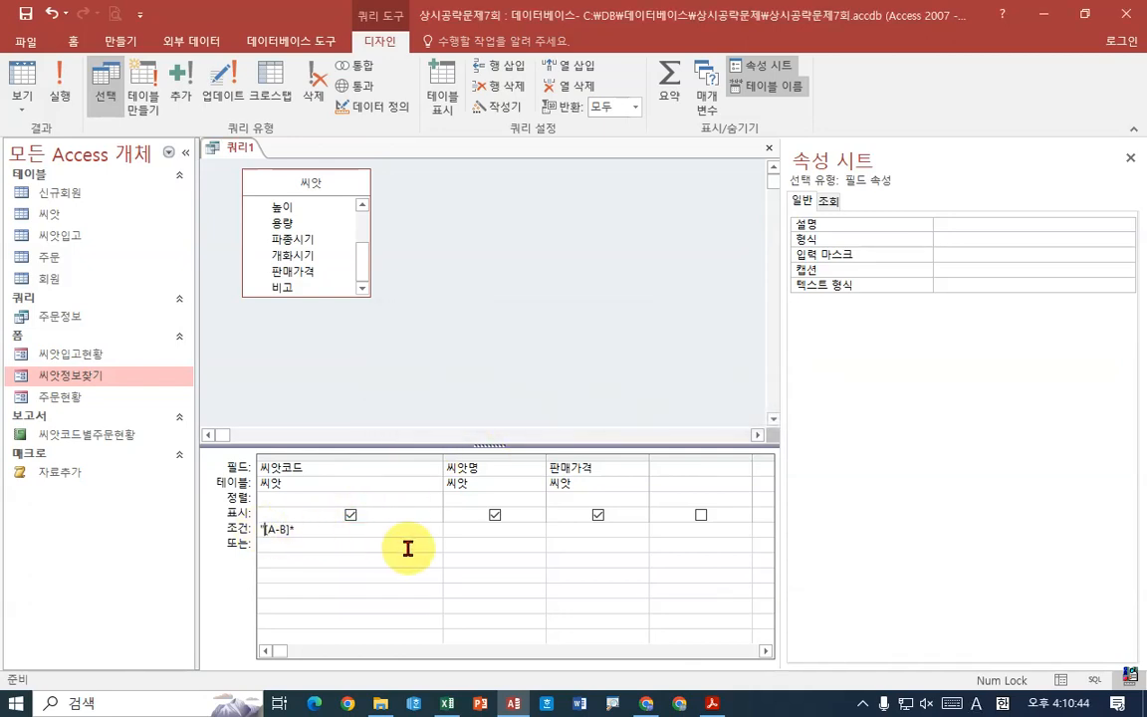
pyautogui.press('Tab')
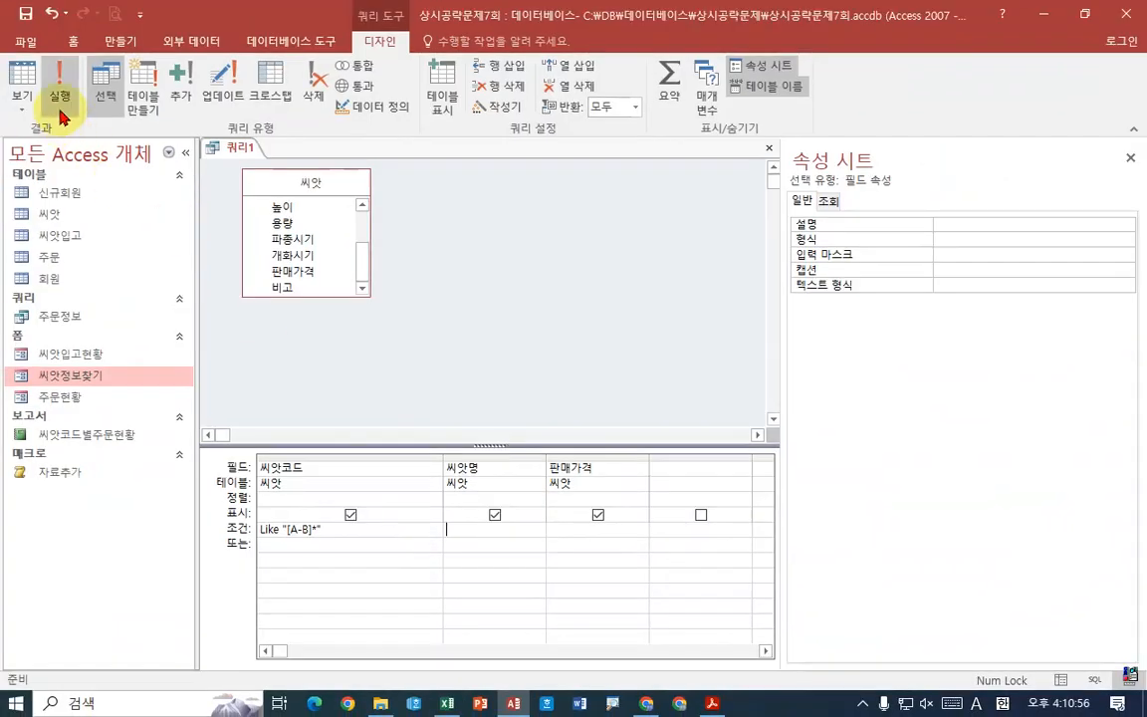
# Run the query to compare its result with the exam PDF's figure, and return to design view
pyautogui.click(57, 100)
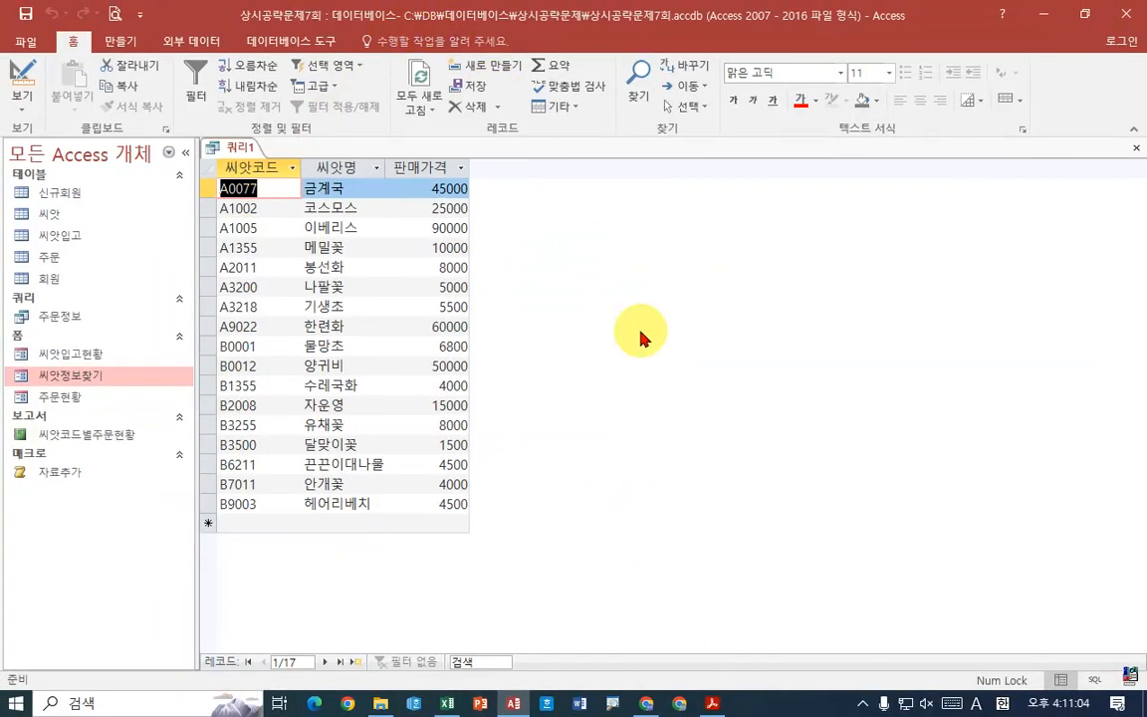
pyautogui.click(712, 704)
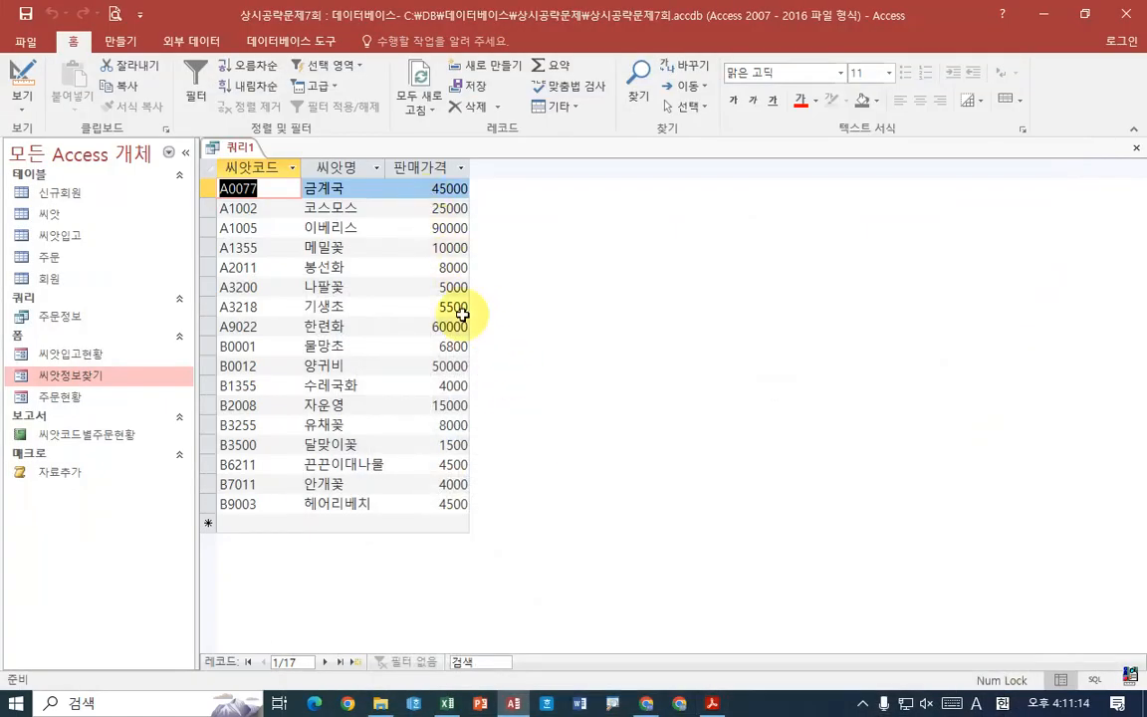
pyautogui.rightClick(249, 147)
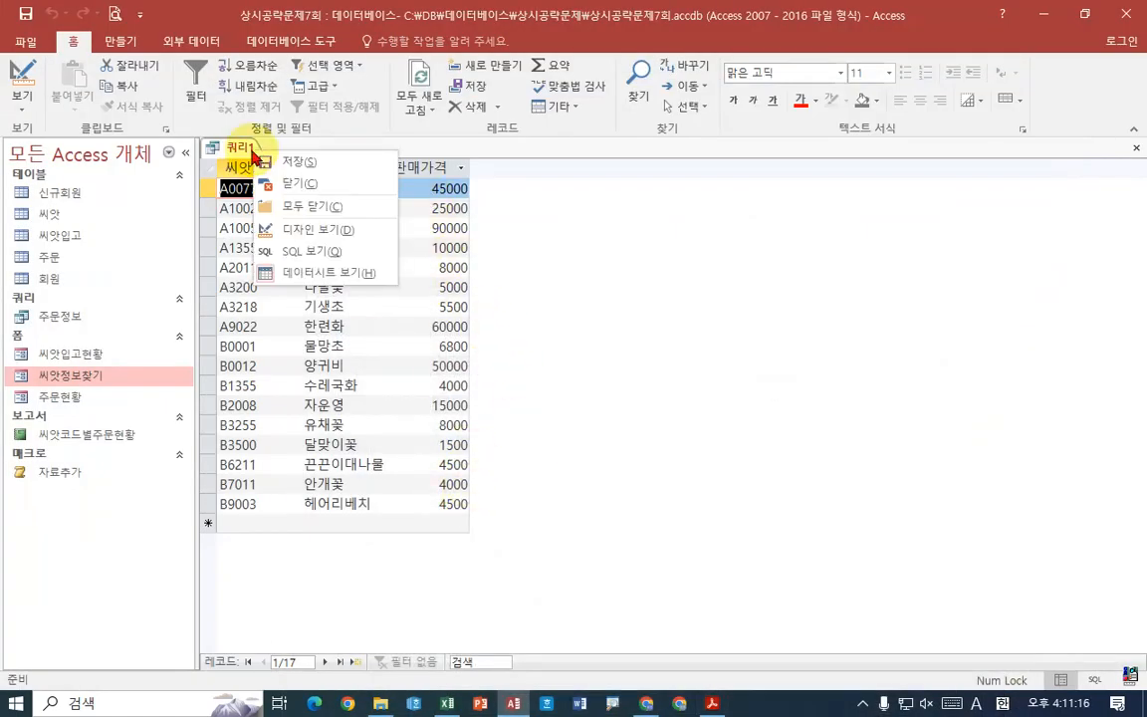
pyautogui.click(301, 229)
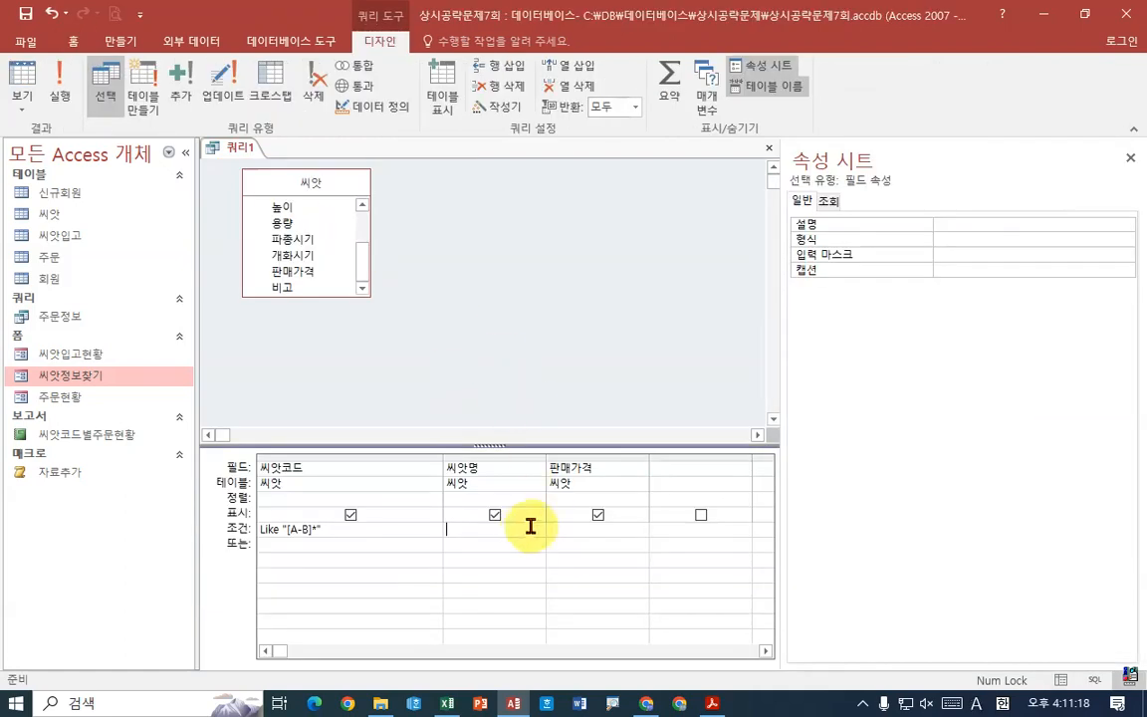
# Set the 판매가격 field's format to 표준 with 0 decimal places
pyautogui.click(584, 467)
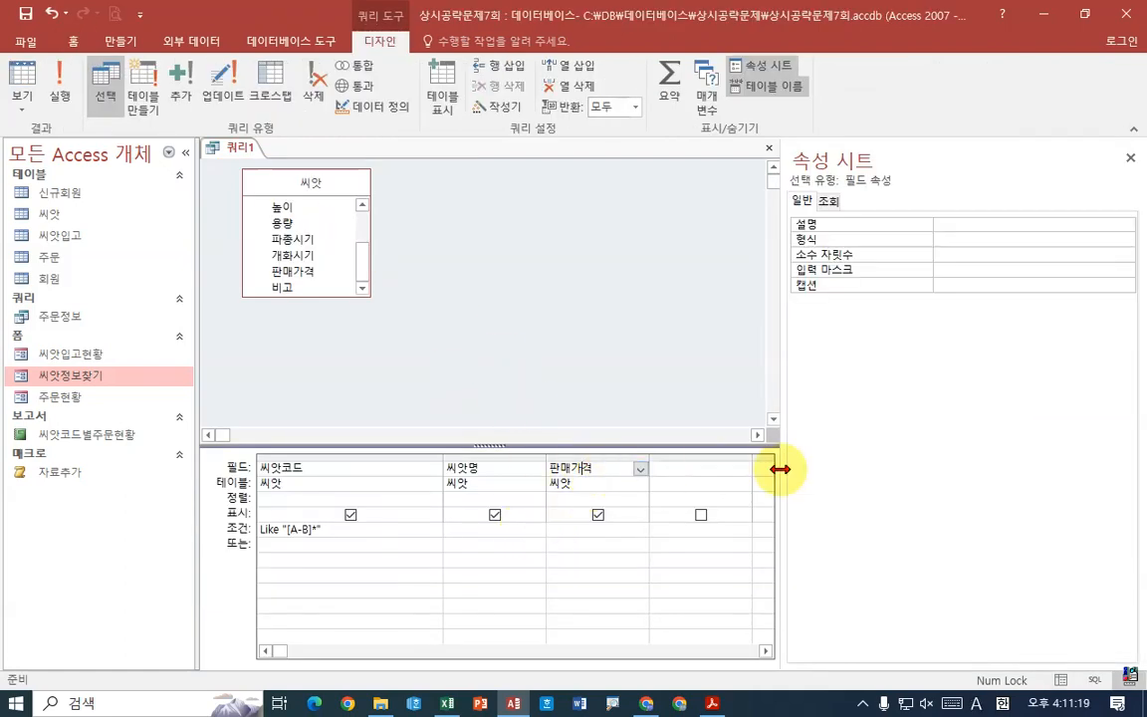
pyautogui.click(963, 240)
pyautogui.click(1127, 241)
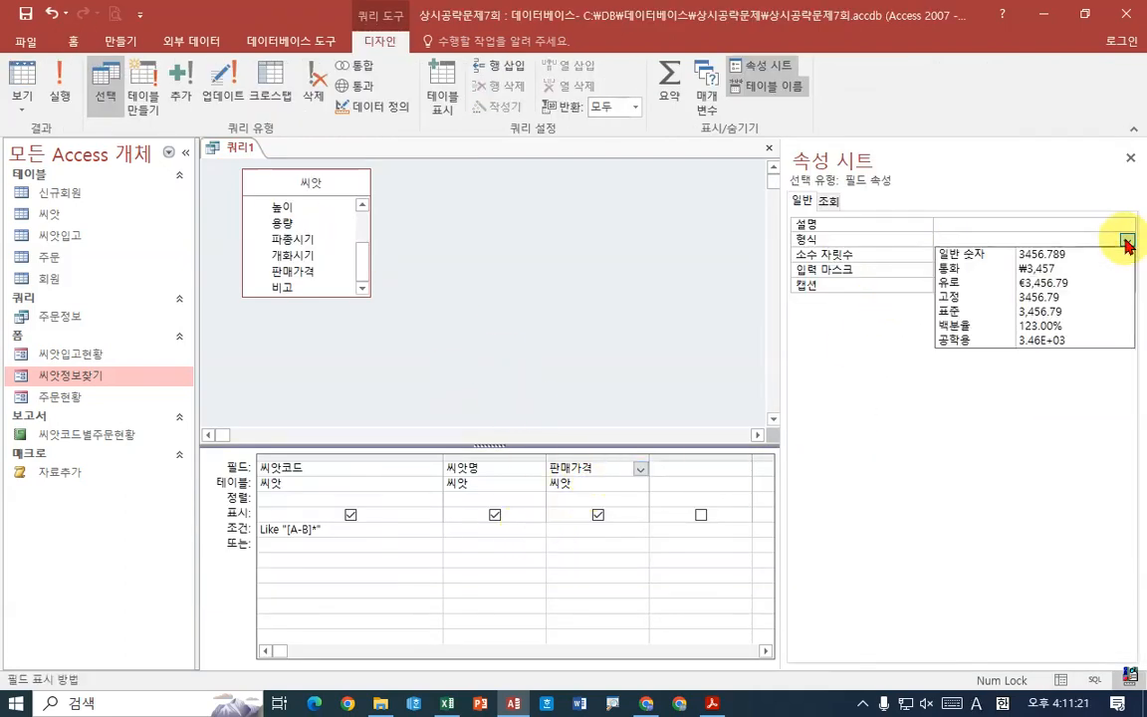
pyautogui.click(1051, 312)
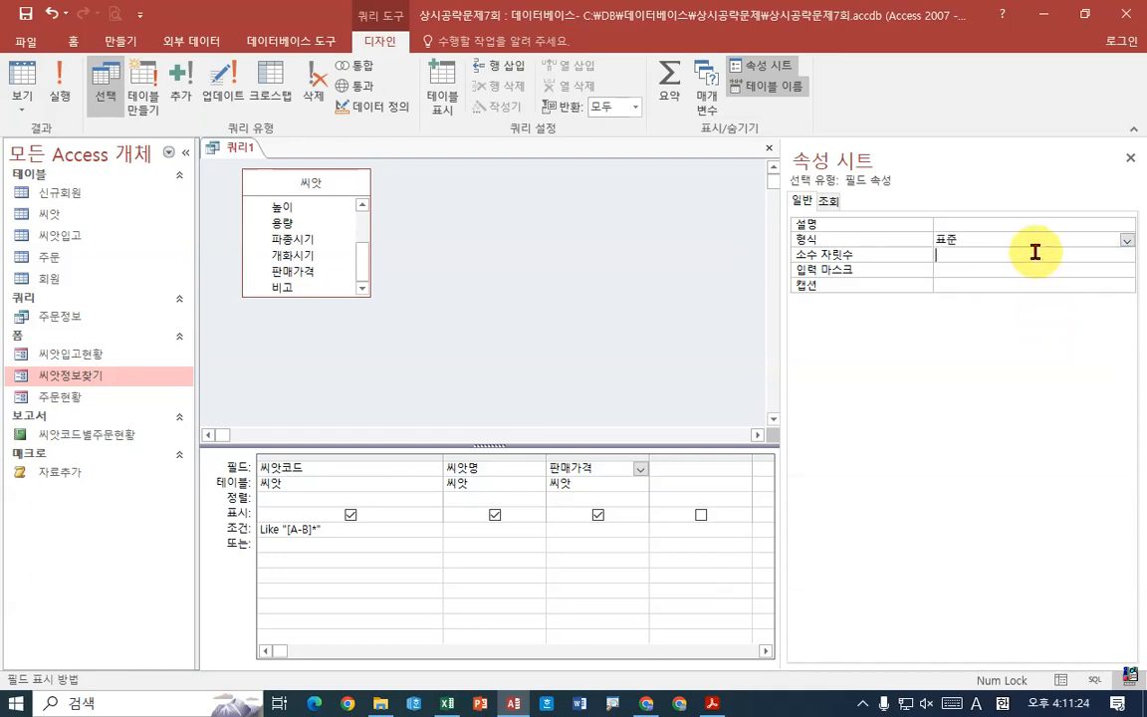
pyautogui.click(1125, 256)
pyautogui.click(947, 286)
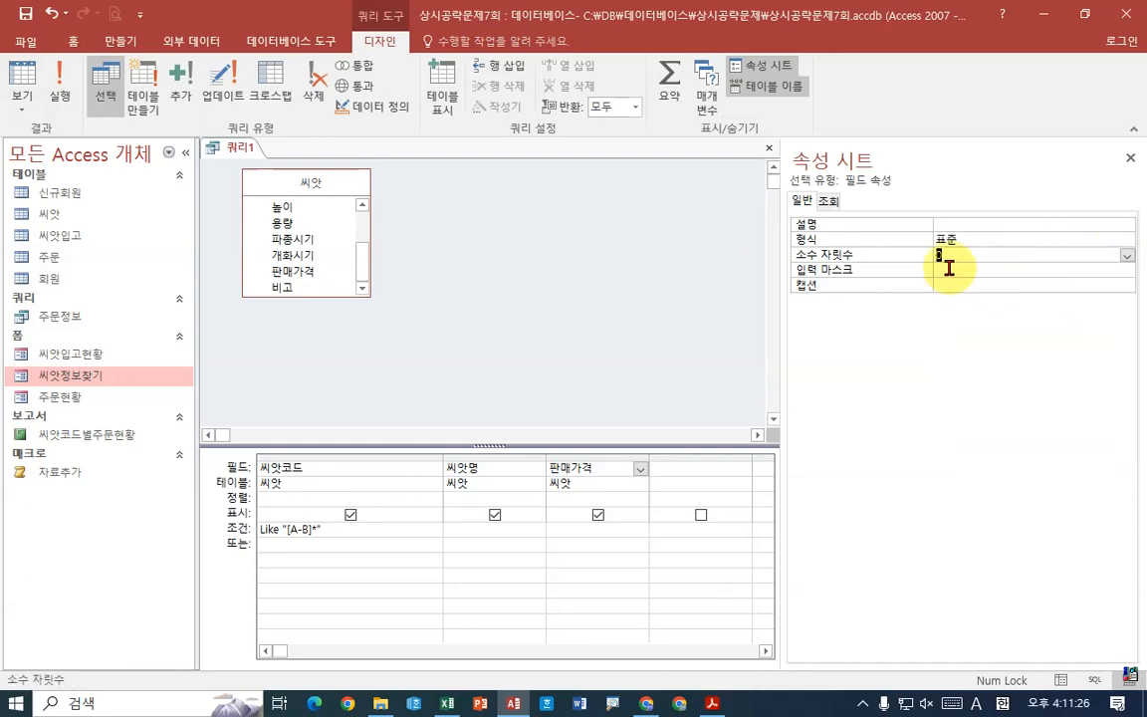
# Run the query again and compare the formatted 판매가격 values with the task 1 figure in the exam PDF
pyautogui.click(62, 87)
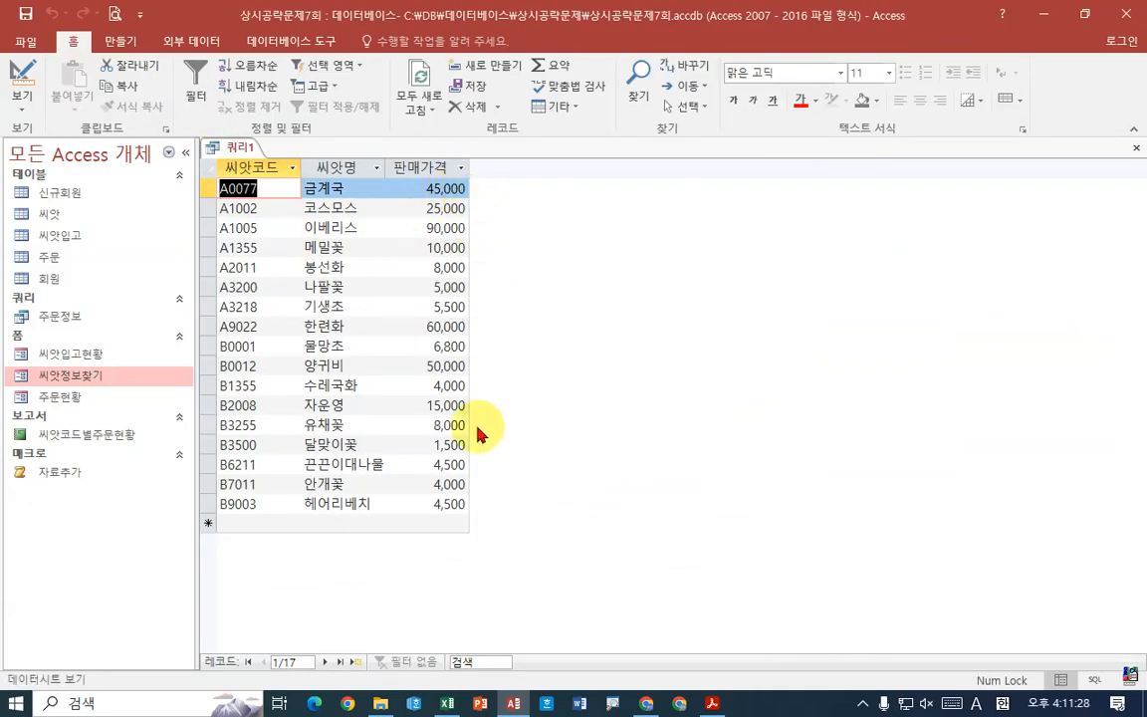
pyautogui.click(455, 206)
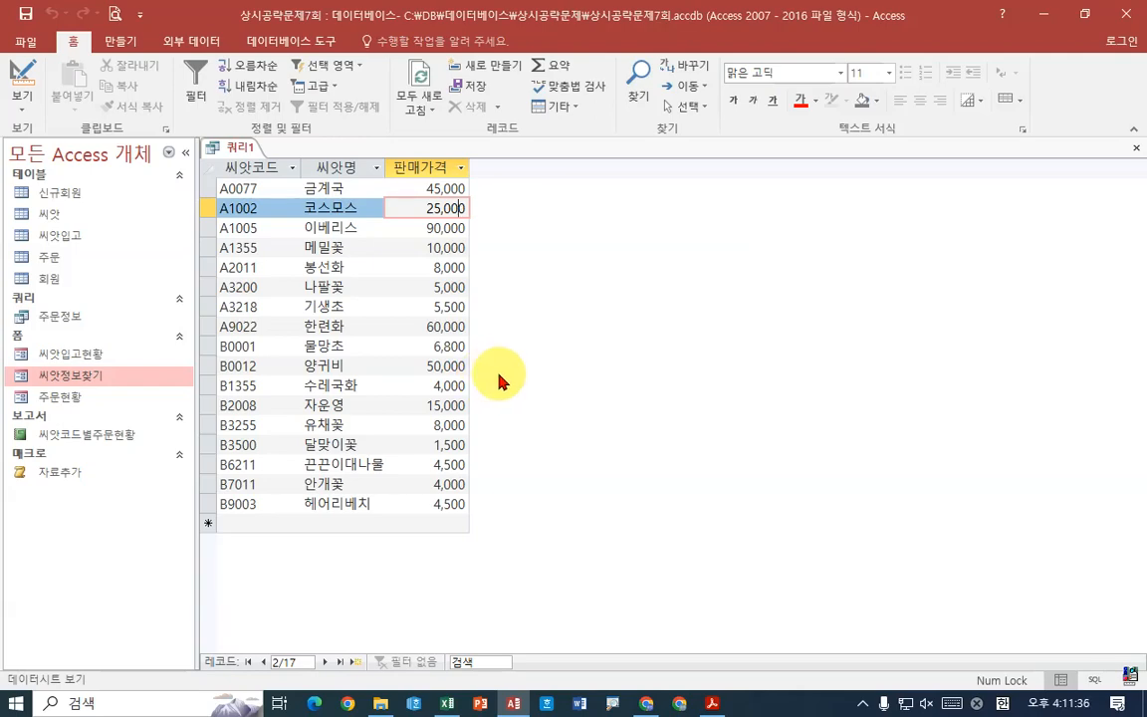
pyautogui.click(712, 703)
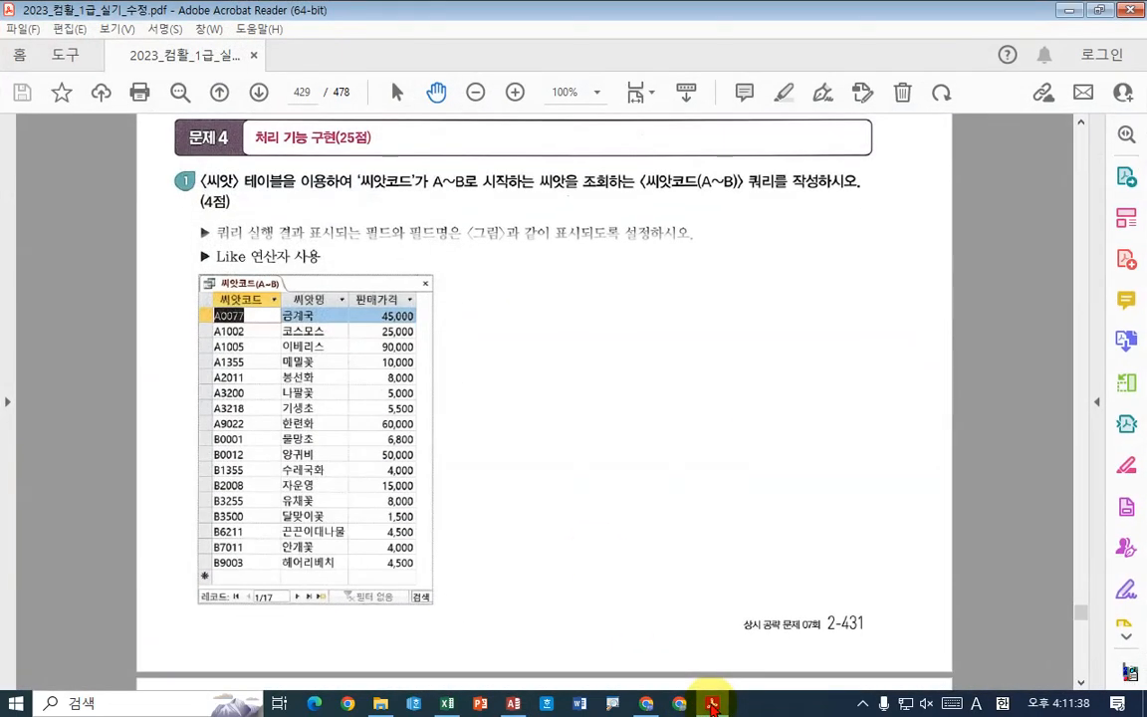
pyautogui.scroll(-1, 328, 259)
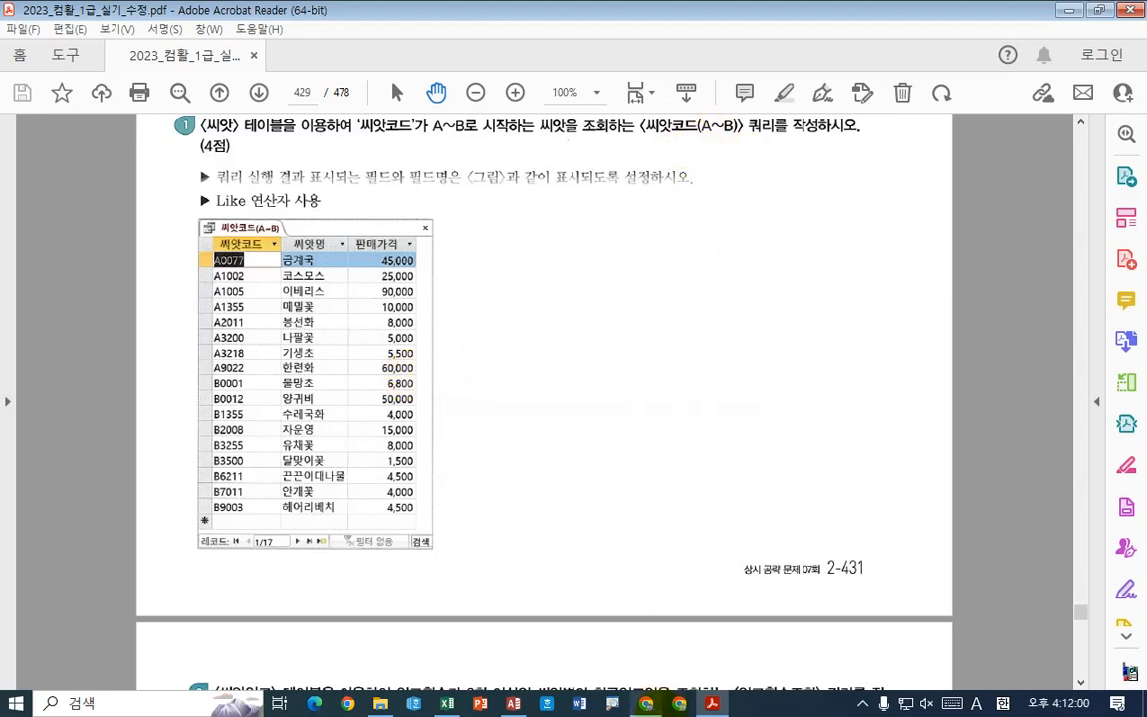
pyautogui.click(712, 704)
# Save the query as 씨앗코드(A~B), check the name against the exam PDF, and close the query
pyautogui.rightClick(231, 148)
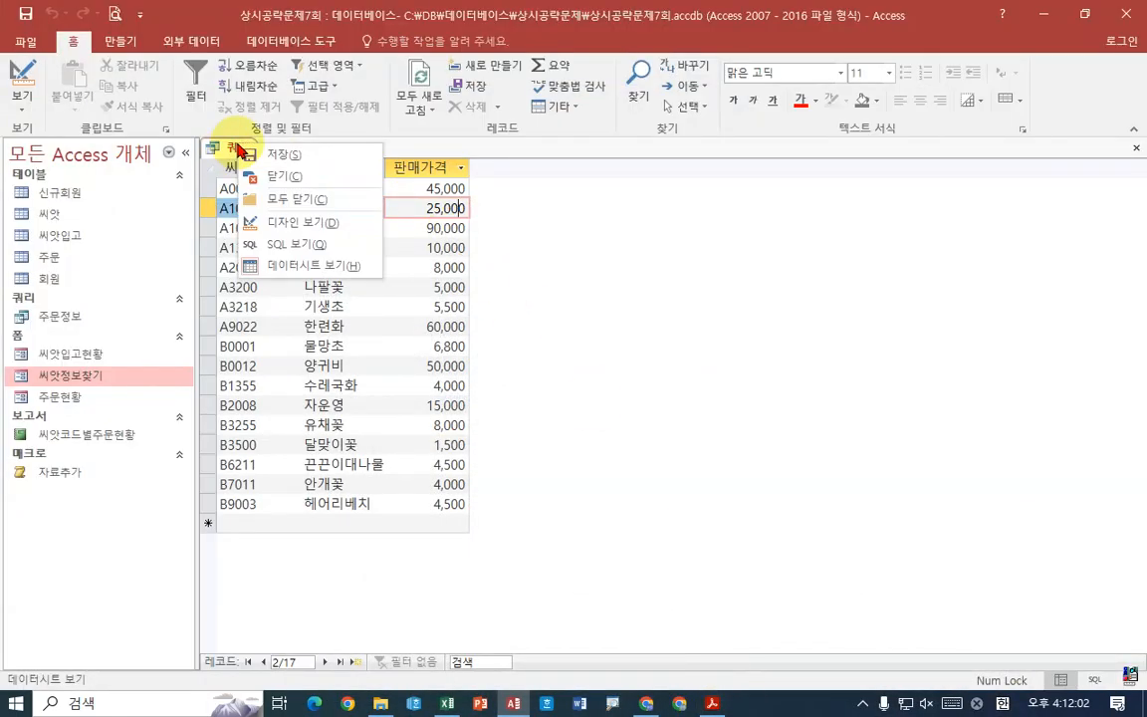
pyautogui.click(305, 223)
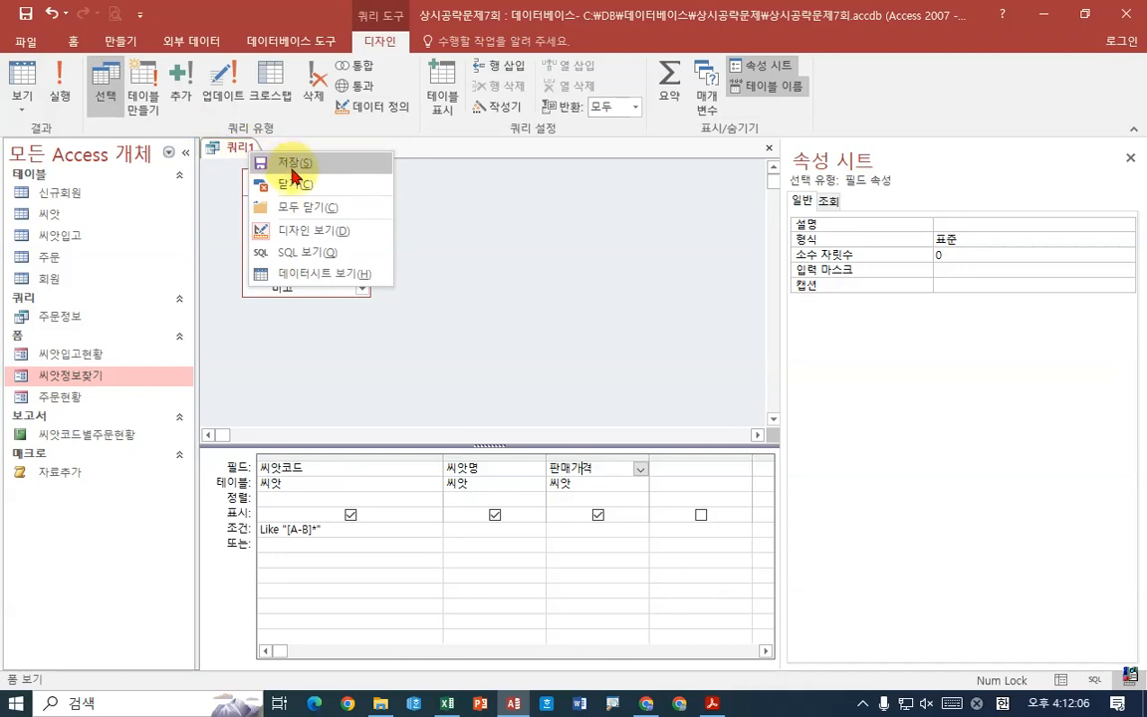
pyautogui.click(289, 161)
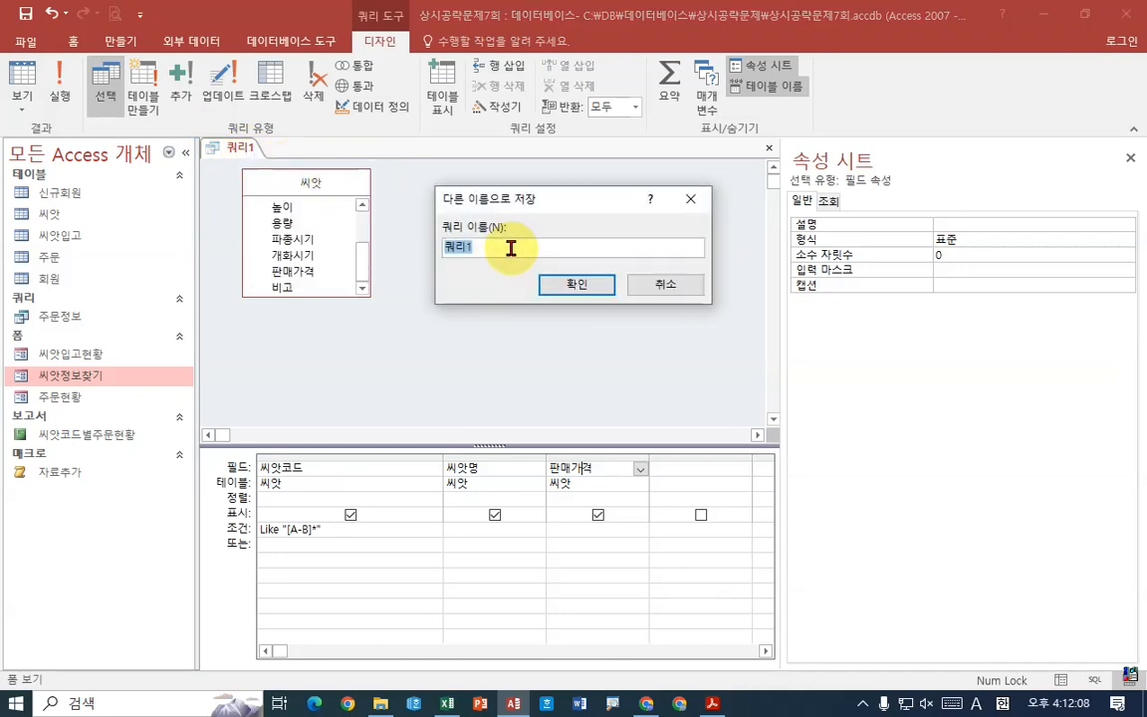
pyautogui.write('ㄱ')
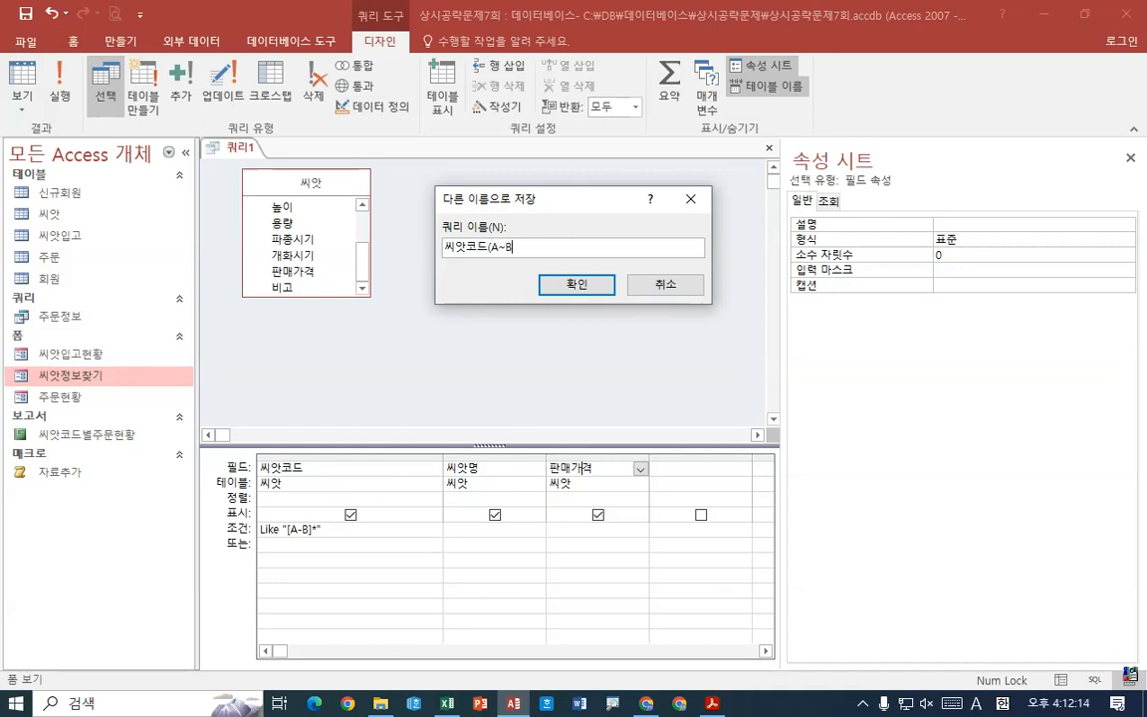
pyautogui.press('Return')
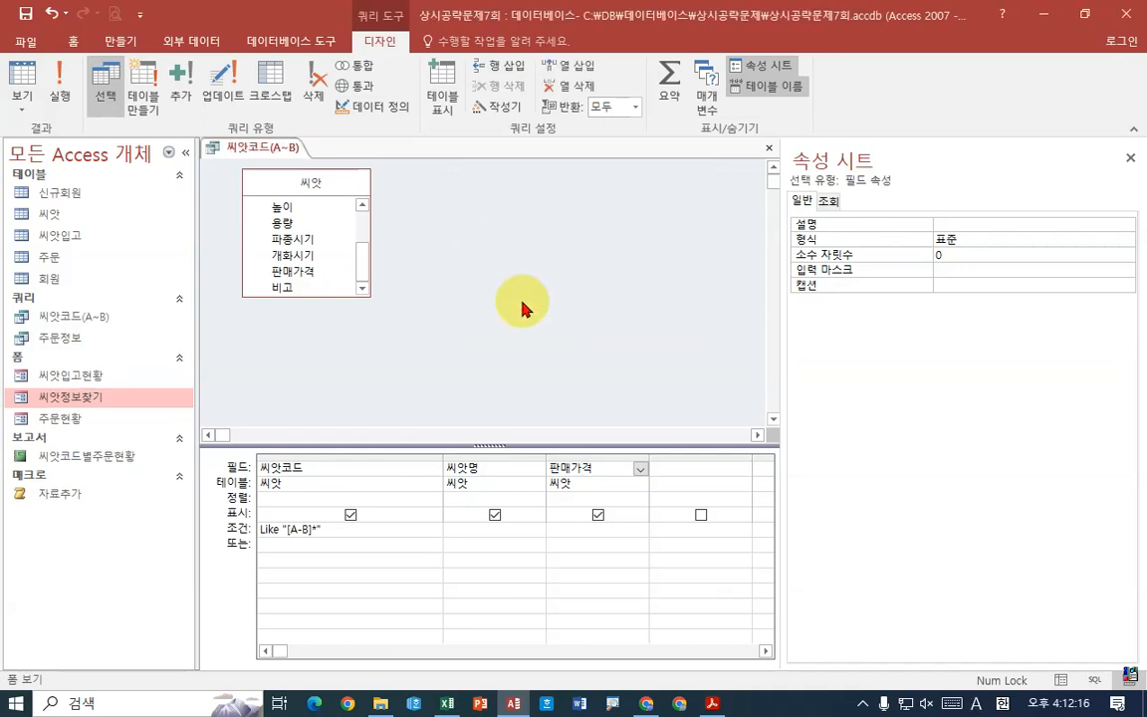
pyautogui.click(713, 703)
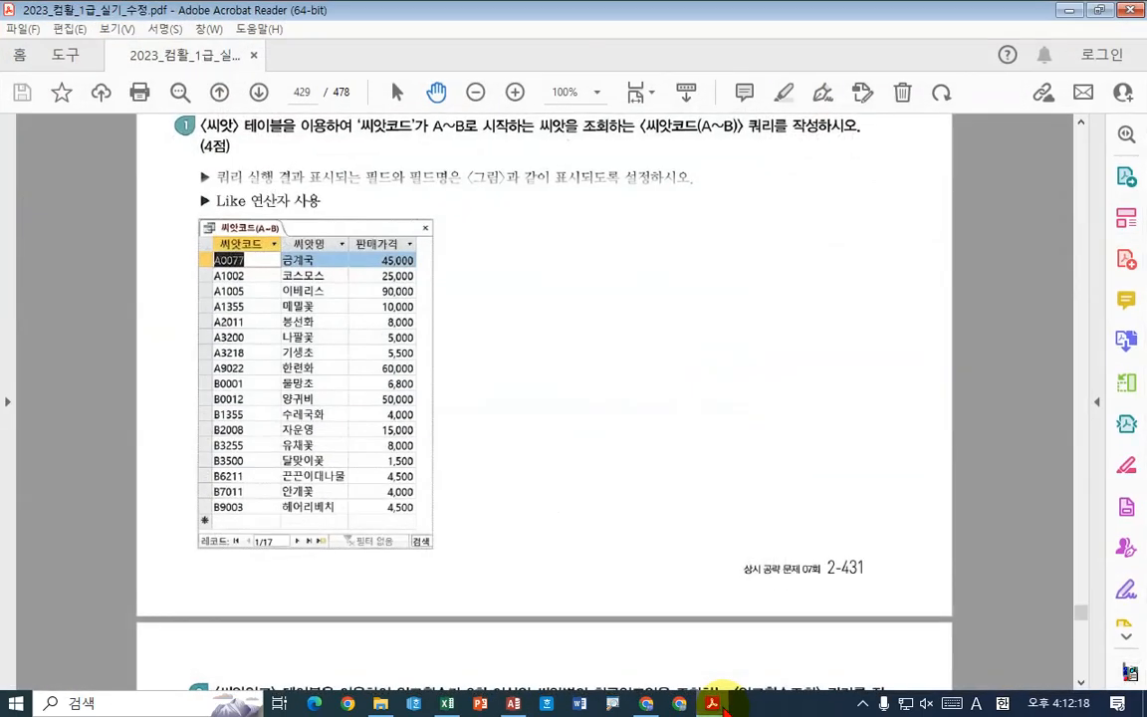
pyautogui.click(713, 703)
pyautogui.rightClick(244, 147)
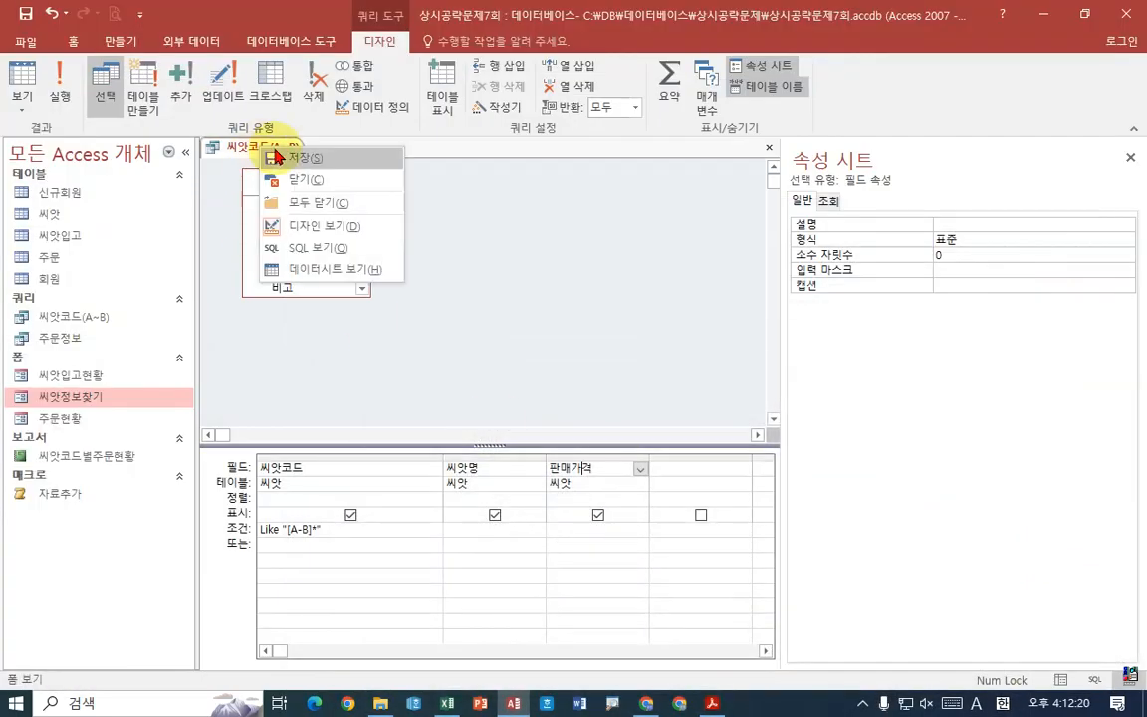
pyautogui.click(303, 183)
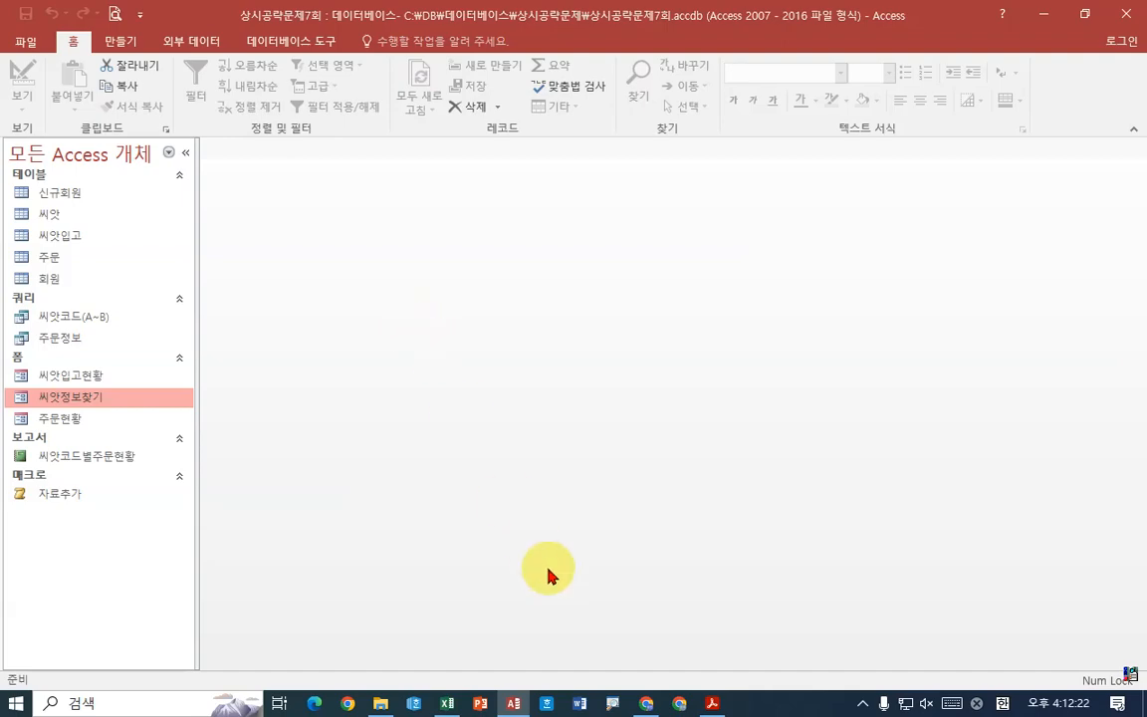
# Switch to the exam PDF and mark task 2's 입고횟수 2회 이상 condition, the 최근입고일 column and the query name 입고횟수조회
pyautogui.click(715, 699)
pyautogui.scroll(-5, 598, 349)
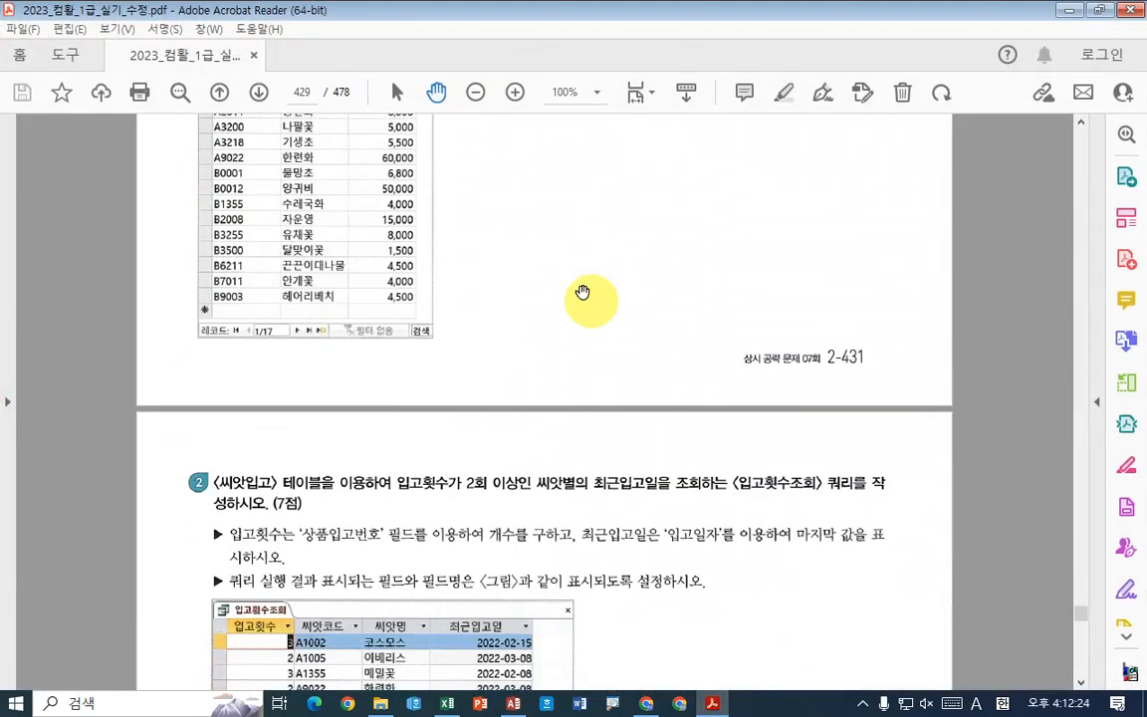
pyautogui.scroll(-3, 639, 449)
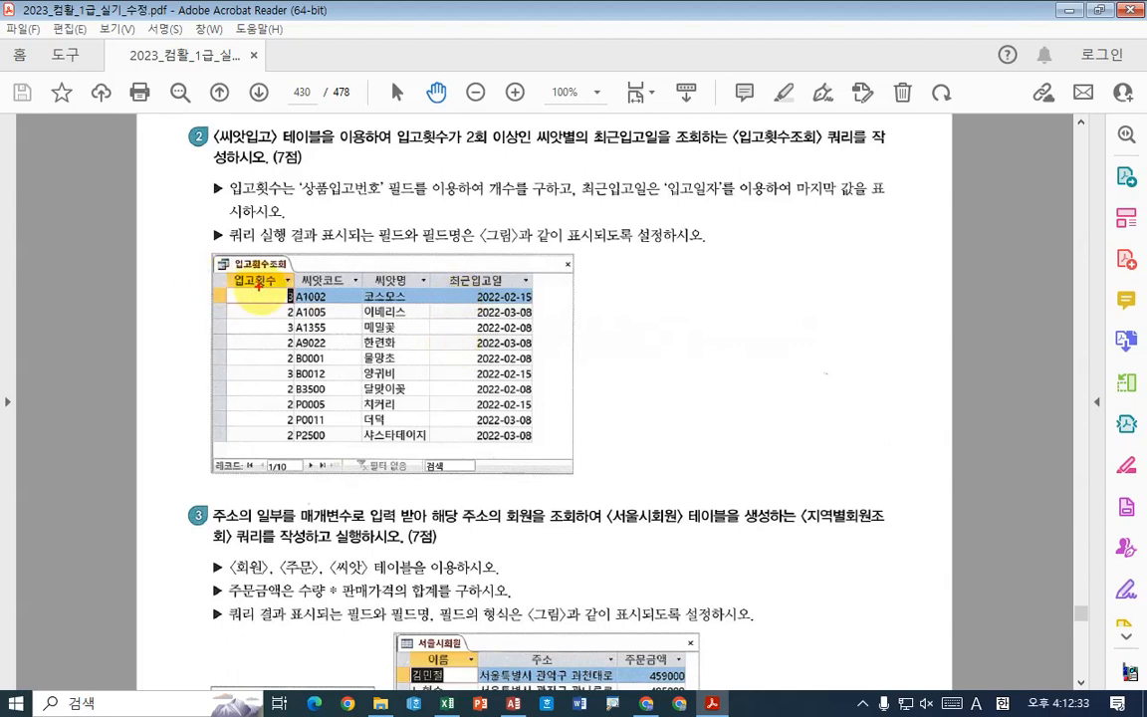
pyautogui.moveTo(288, 259)
pyautogui.mouseDown()
pyautogui.moveTo(234, 290)
pyautogui.moveTo(284, 290)
pyautogui.mouseUp()
pyautogui.moveTo(398, 147); pyautogui.dragTo(548, 143)
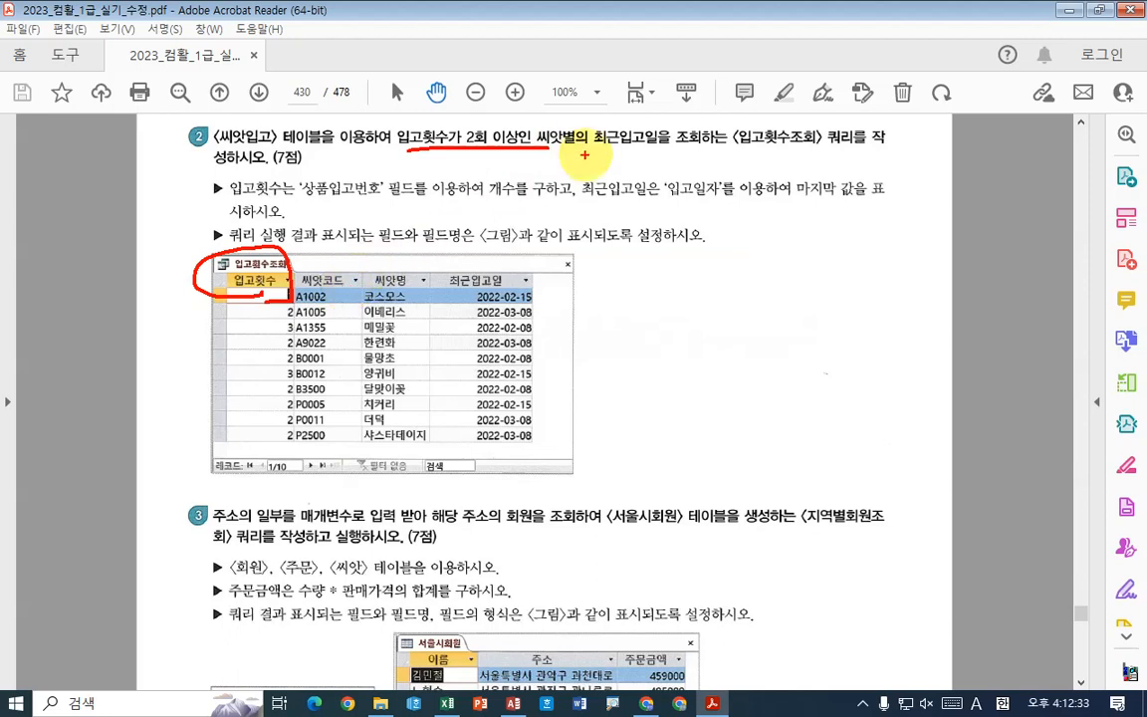
pyautogui.moveTo(609, 110)
pyautogui.mouseDown()
pyautogui.moveTo(577, 158)
pyautogui.moveTo(724, 146)
pyautogui.mouseUp()
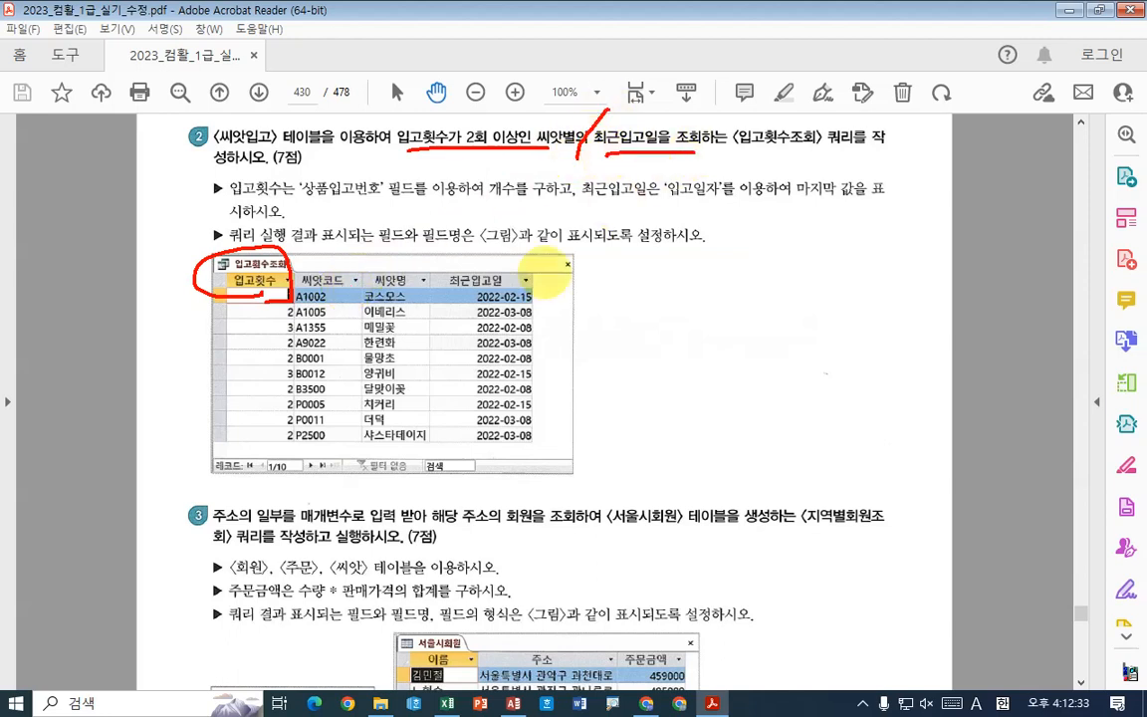
pyautogui.moveTo(453, 307)
pyautogui.mouseDown()
pyautogui.moveTo(555, 306)
pyautogui.moveTo(550, 317)
pyautogui.moveTo(574, 286)
pyautogui.mouseUp()
pyautogui.moveTo(679, 146); pyautogui.dragTo(815, 142)
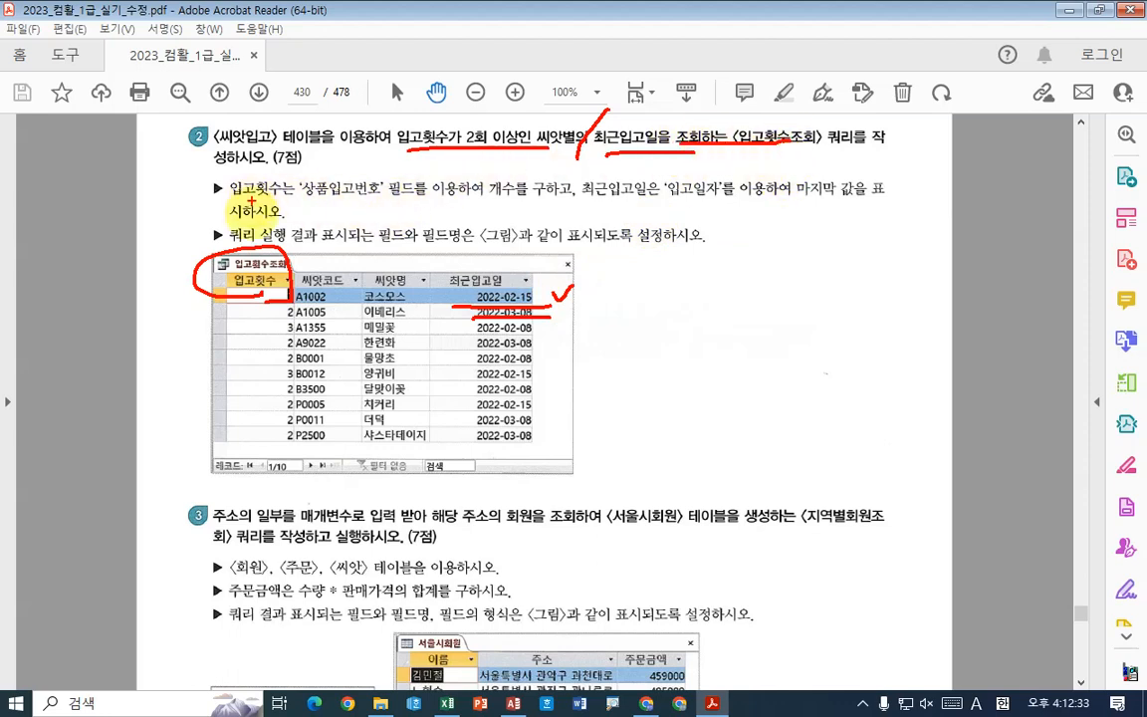
# Mark task 2's requirements to count 상품입고번호 for 입고횟수 and take the last 입고일자 value for 최근입고일
pyautogui.moveTo(299, 199)
pyautogui.mouseDown()
pyautogui.moveTo(381, 199)
pyautogui.moveTo(394, 156)
pyautogui.mouseUp()
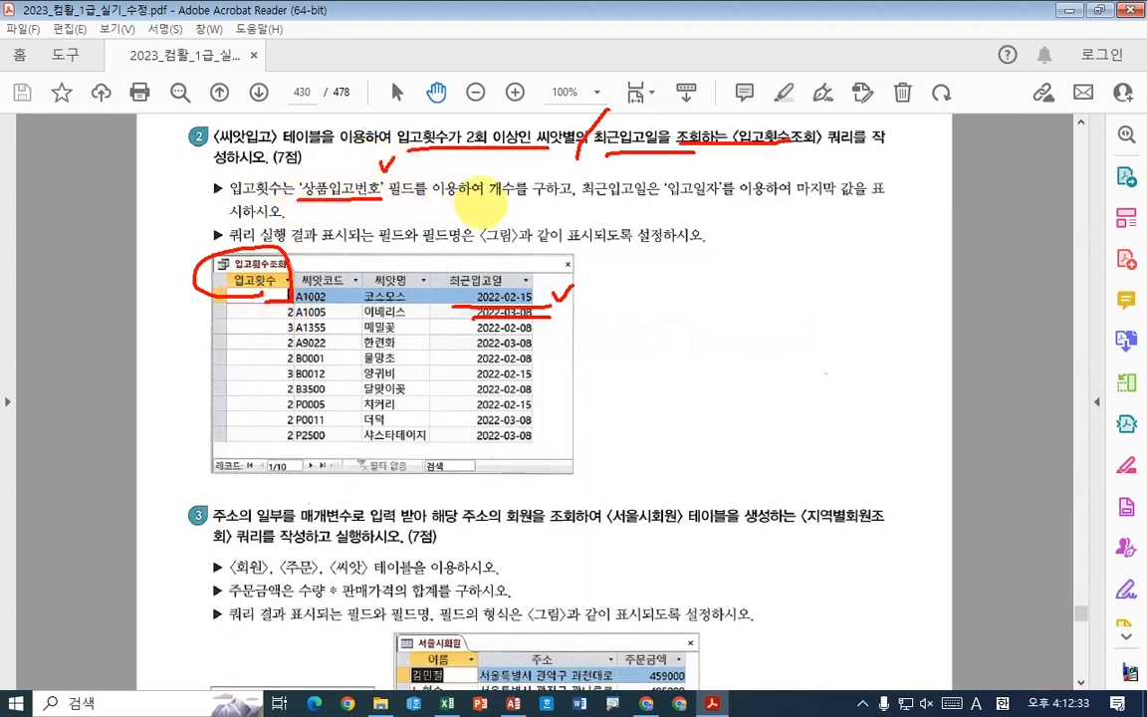
pyautogui.moveTo(478, 200); pyautogui.dragTo(542, 201)
pyautogui.moveTo(582, 161); pyautogui.dragTo(537, 211)
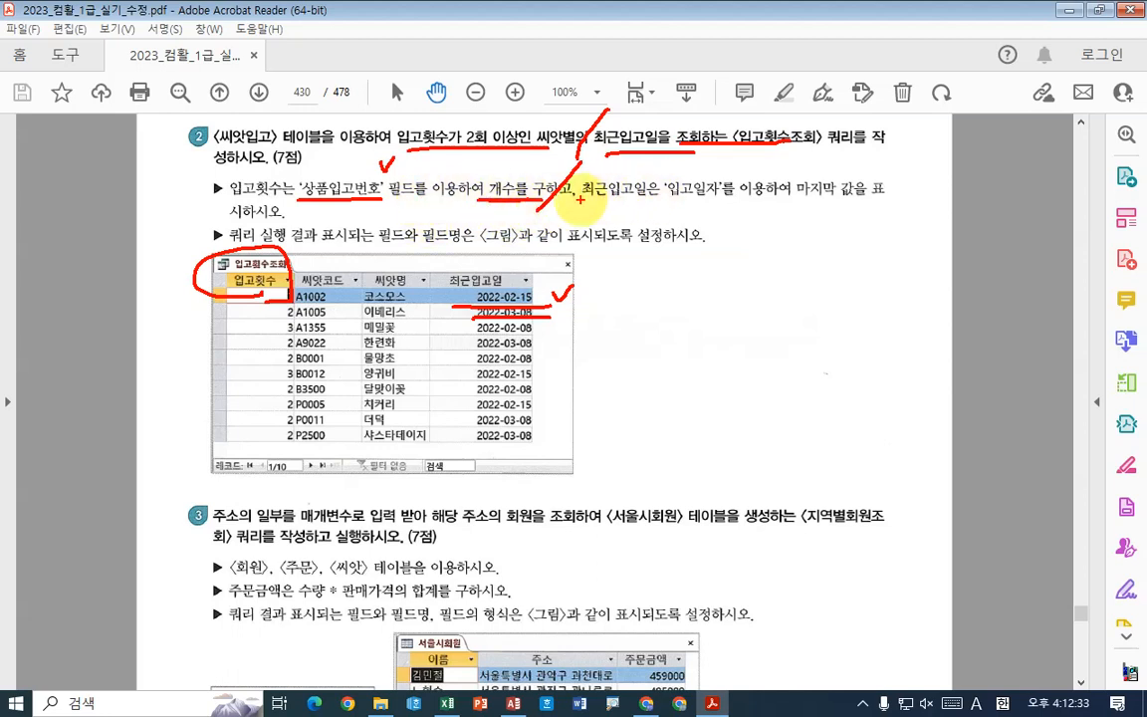
pyautogui.moveTo(583, 199); pyautogui.dragTo(652, 199)
pyautogui.moveTo(682, 202)
pyautogui.mouseDown()
pyautogui.moveTo(875, 205)
pyautogui.moveTo(844, 236)
pyautogui.moveTo(865, 216)
pyautogui.mouseUp()
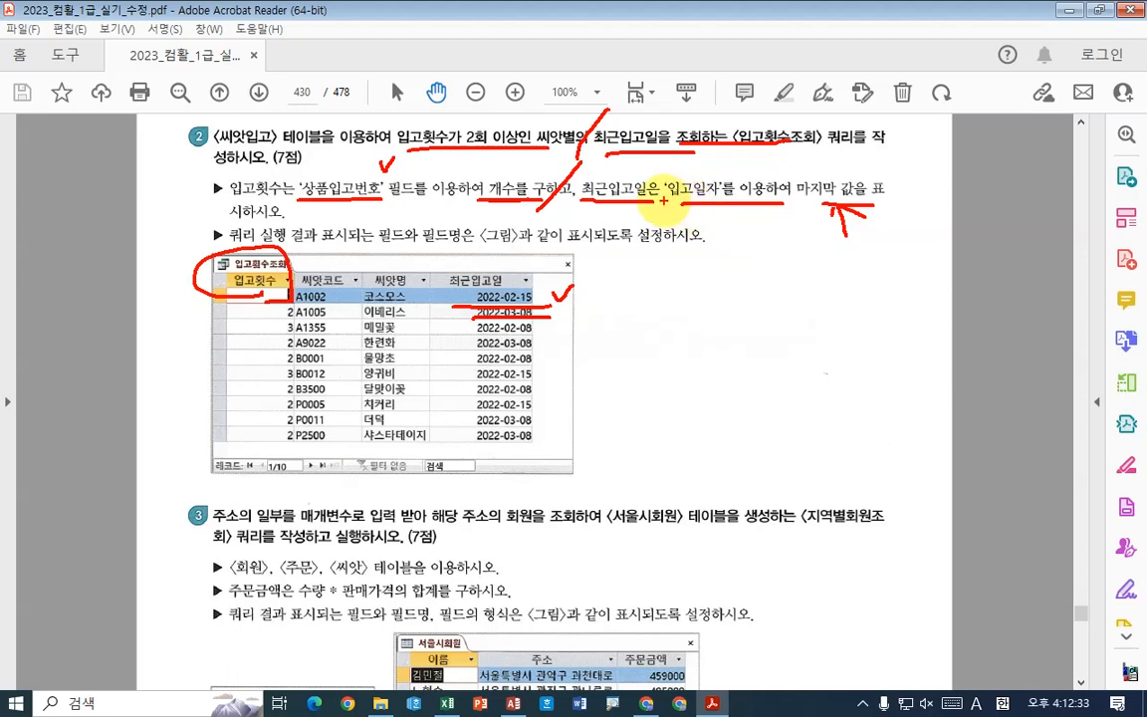
pyautogui.moveTo(663, 201); pyautogui.dragTo(733, 204)
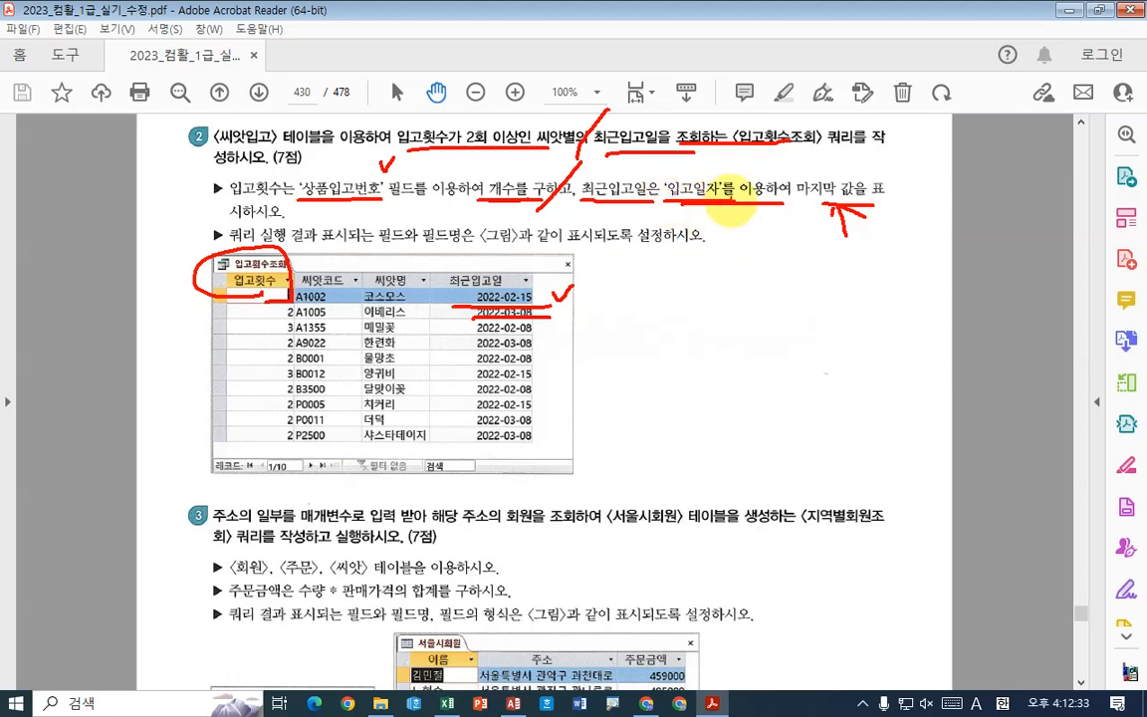
pyautogui.moveTo(759, 233); pyautogui.dragTo(869, 294)
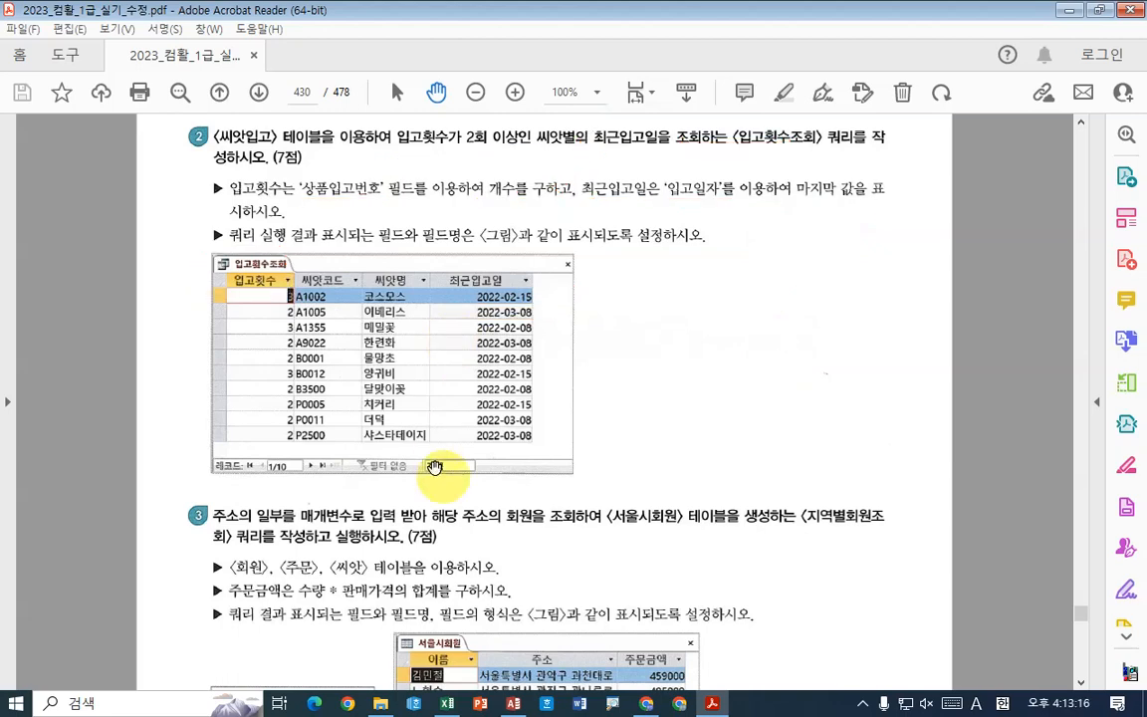
# Switch to Access and create a new query in design view based on the 씨앗입고 table
pyautogui.click(713, 703)
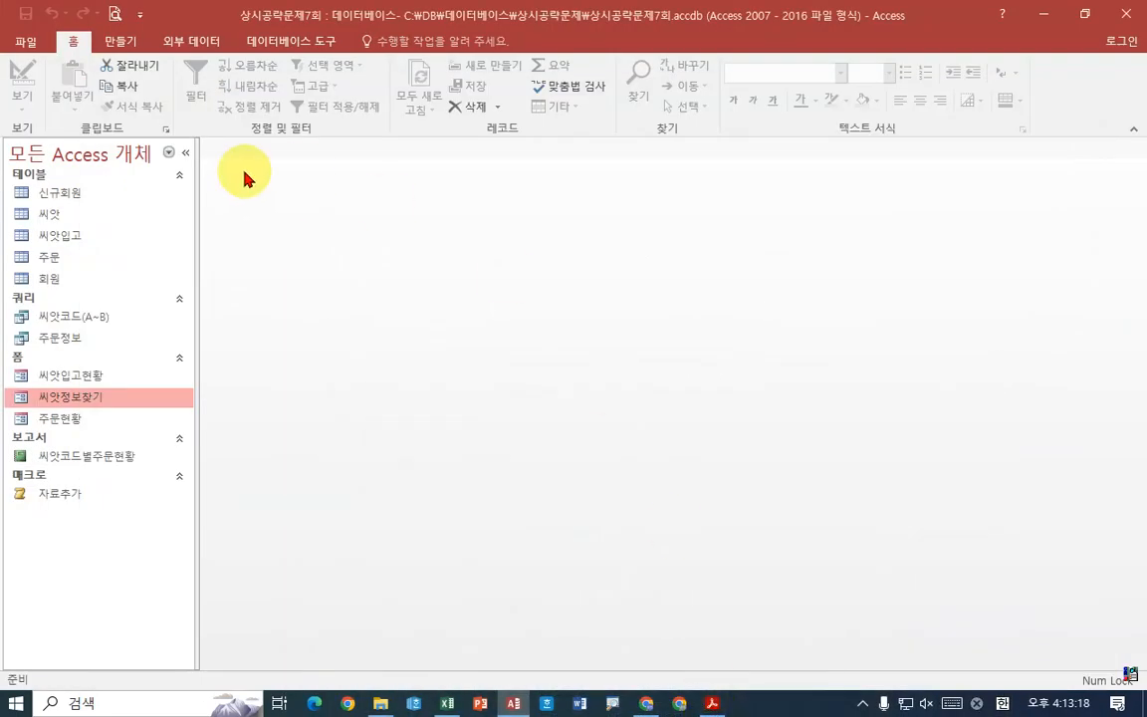
pyautogui.click(118, 40)
pyautogui.click(277, 80)
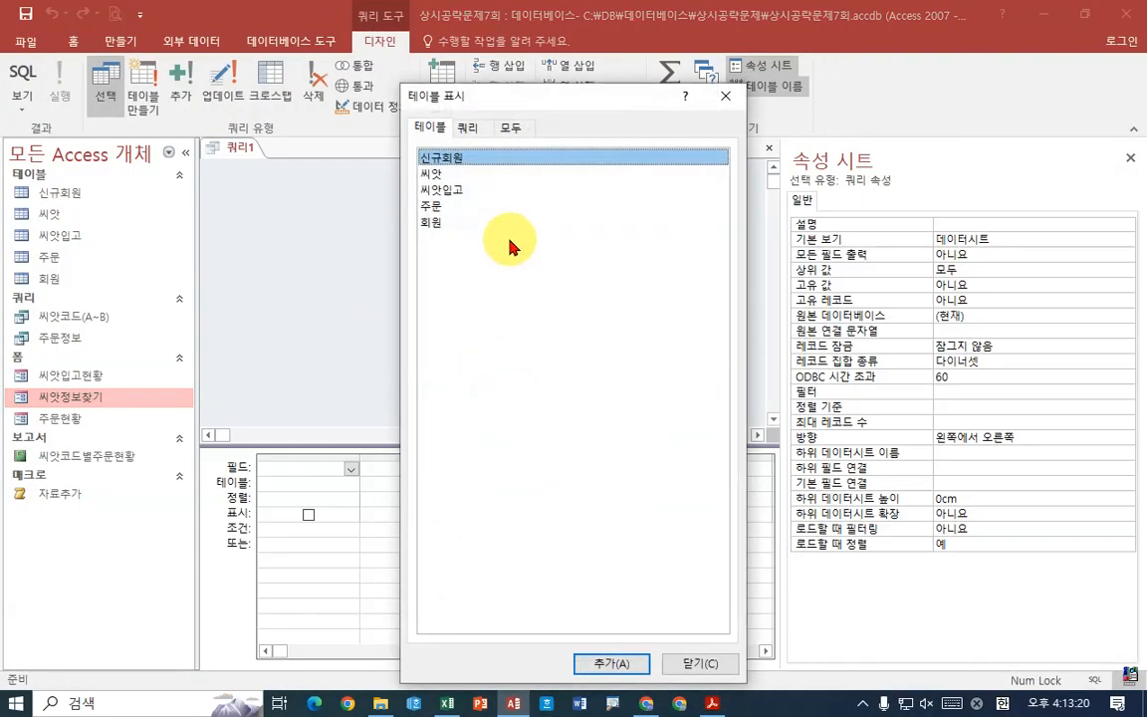
pyautogui.click(713, 703)
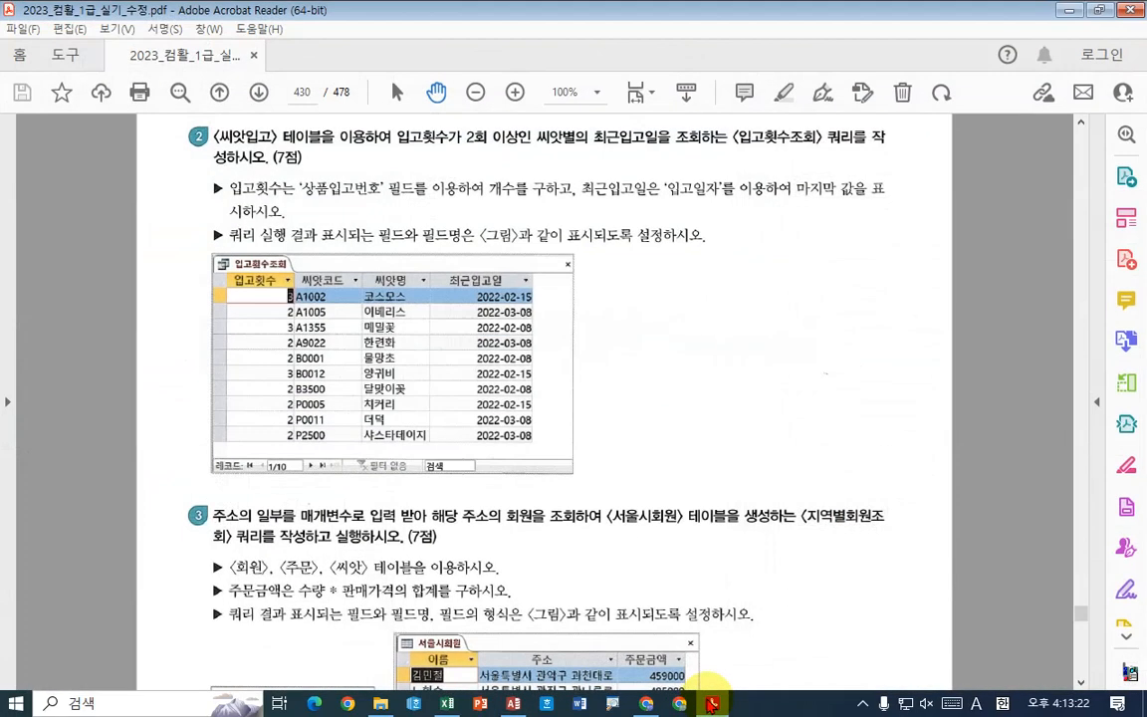
pyautogui.click(713, 704)
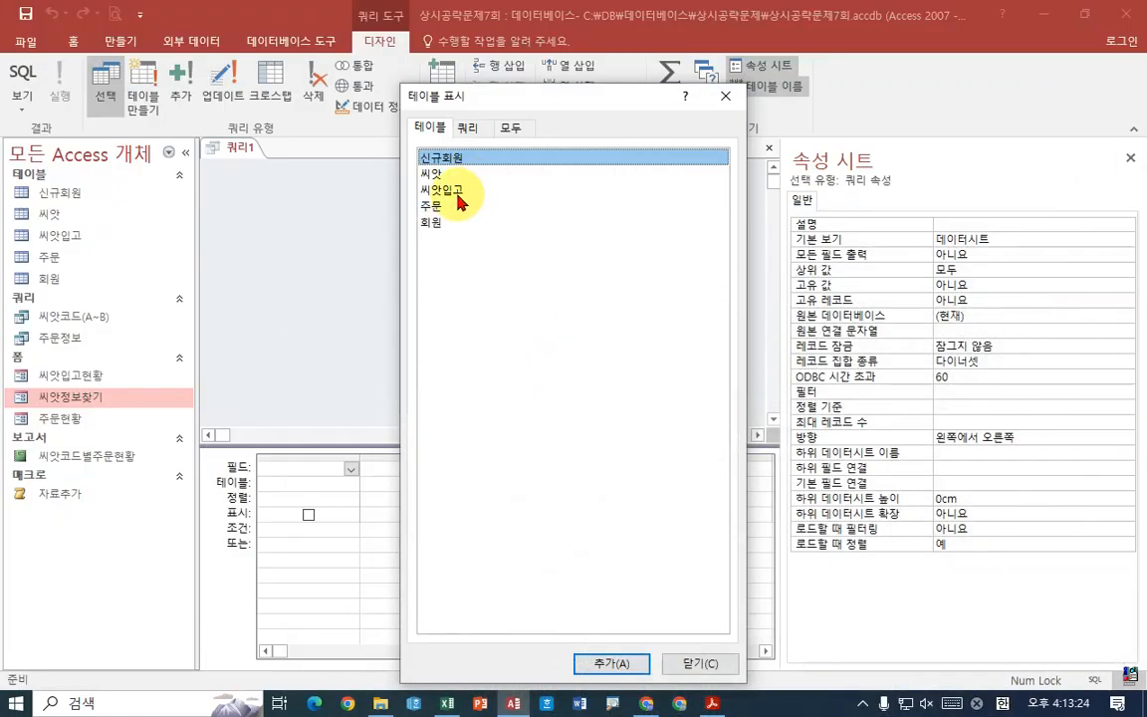
pyautogui.doubleClick(454, 190)
pyautogui.click(700, 663)
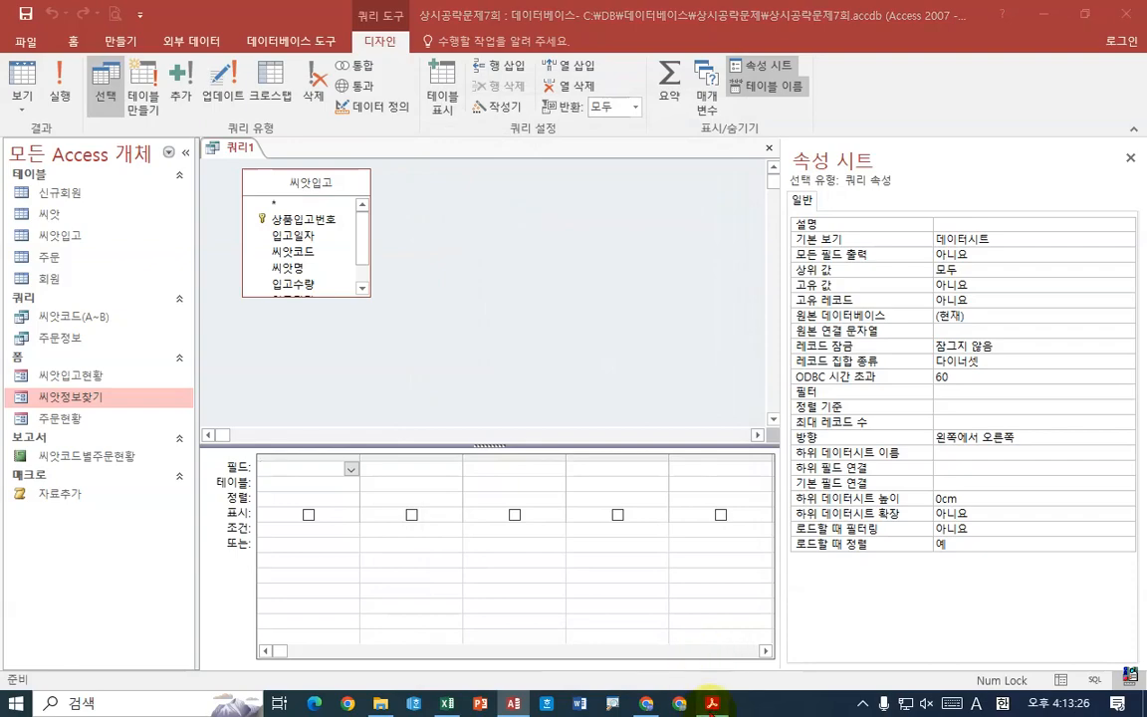
# Add the 상품입고번호, 씨앗코드 and 씨앗명 fields to the query grid, checking the column order against the exam PDF
pyautogui.click(713, 703)
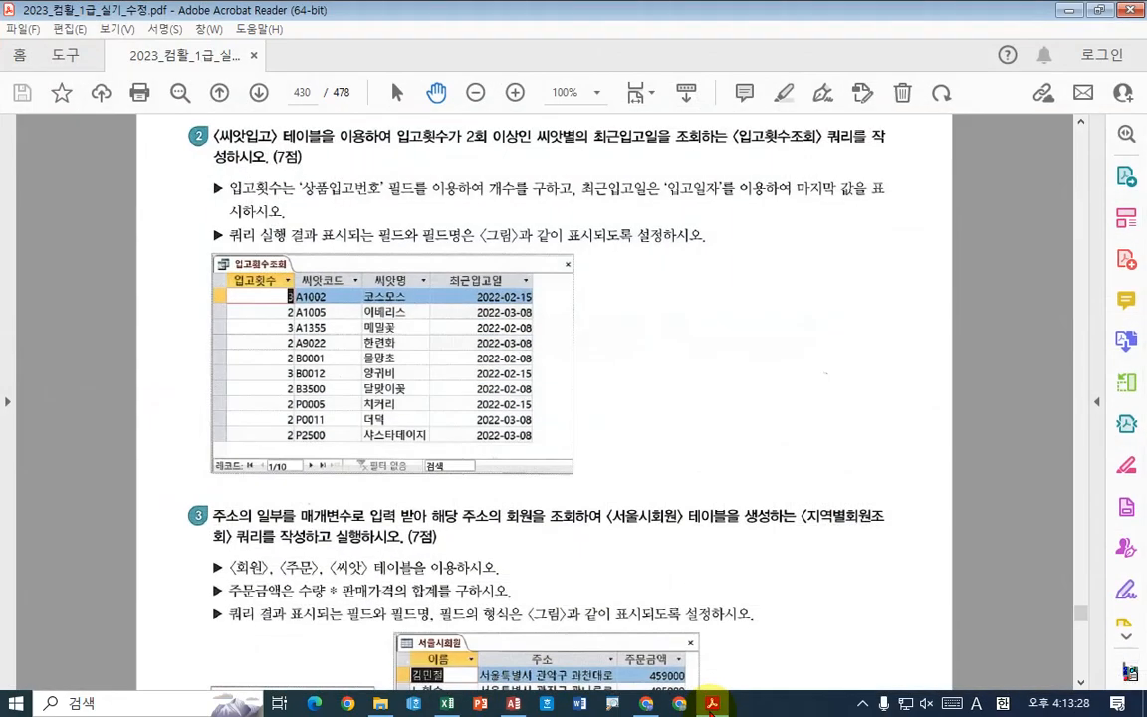
pyautogui.click(713, 703)
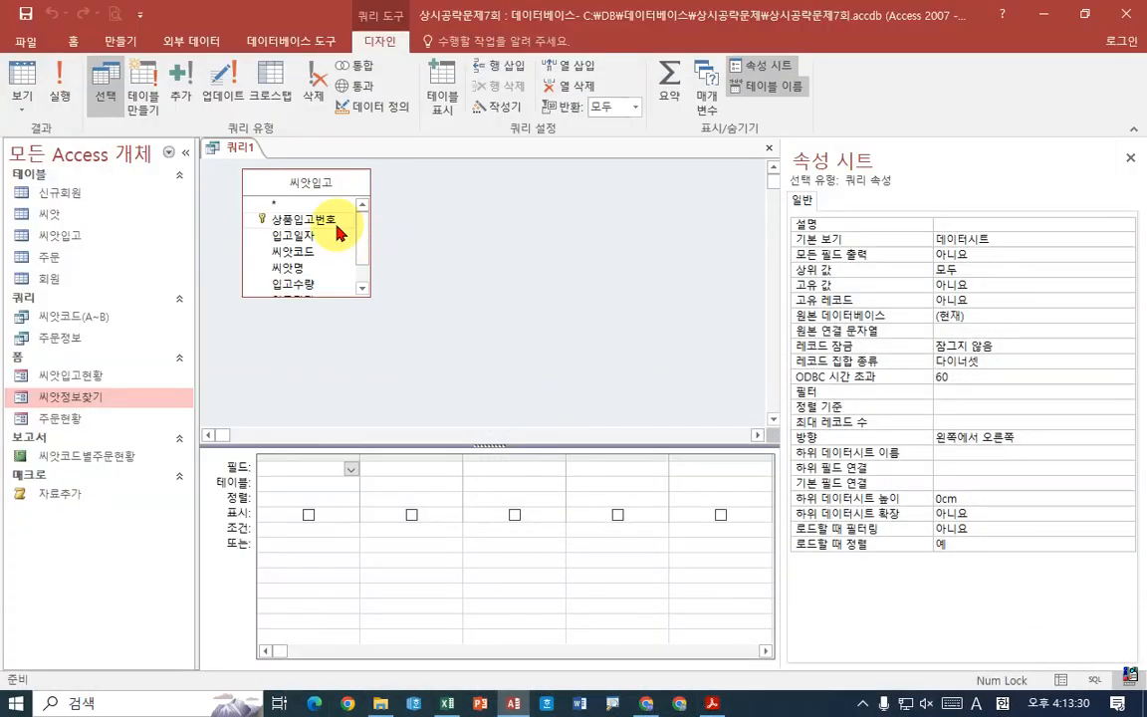
pyautogui.doubleClick(344, 221)
pyautogui.click(713, 703)
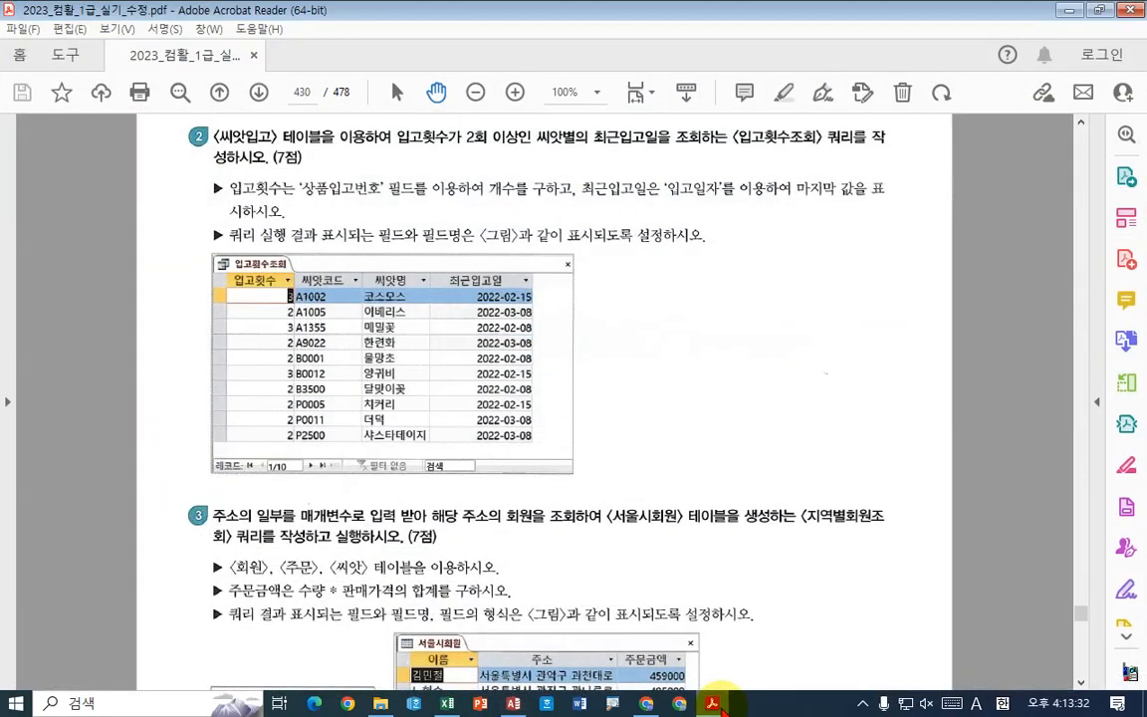
pyautogui.click(713, 703)
pyautogui.doubleClick(299, 251)
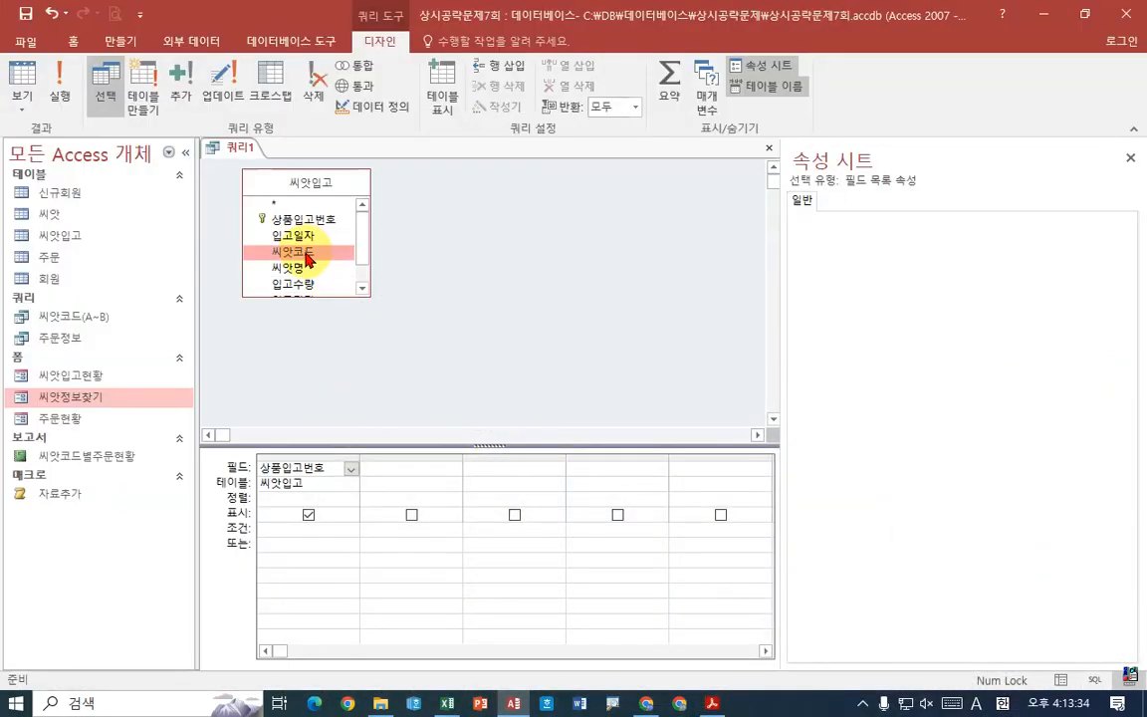
pyautogui.click(713, 704)
pyautogui.click(713, 703)
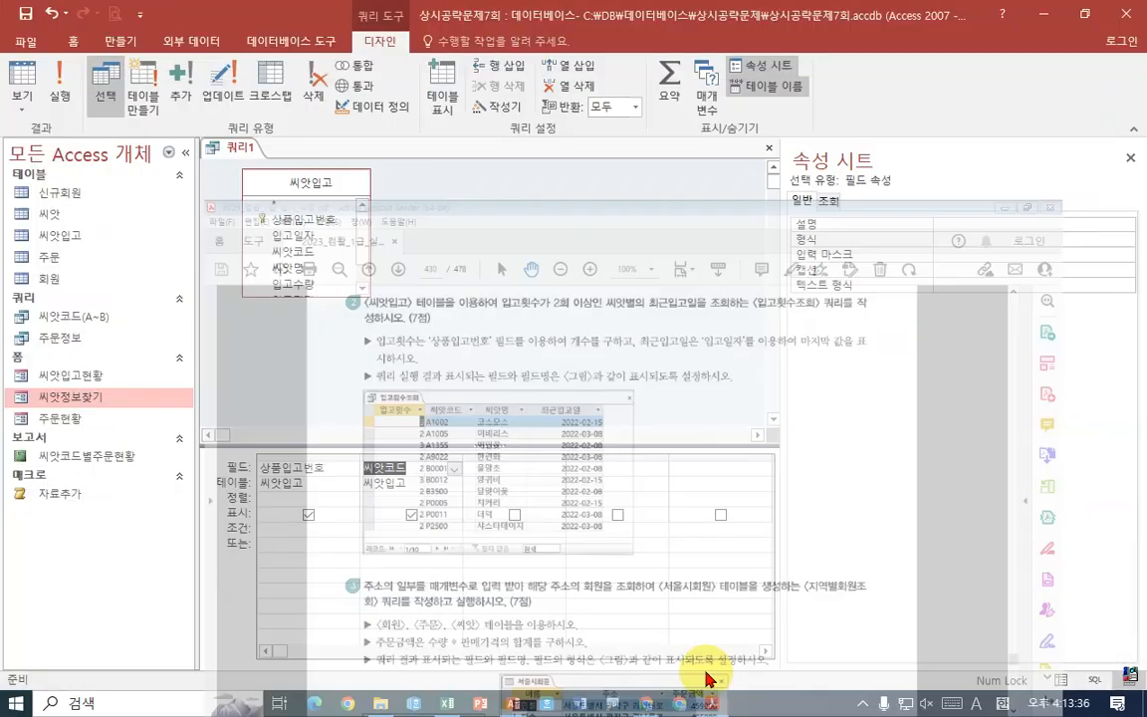
pyautogui.doubleClick(324, 274)
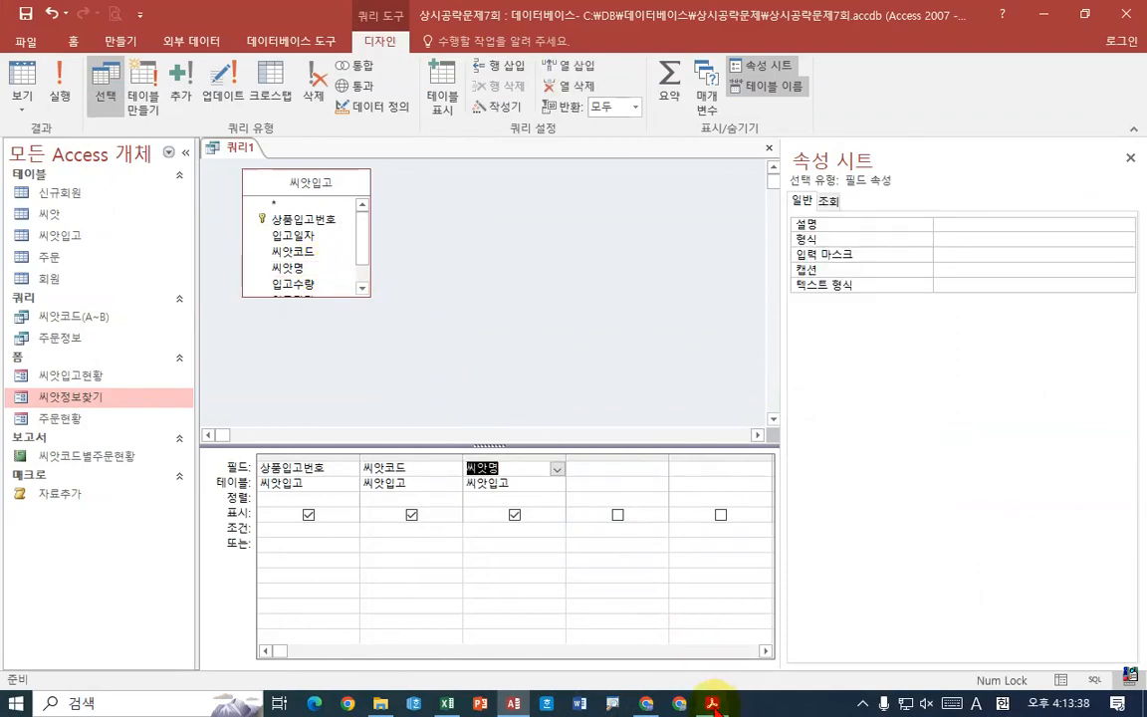
# Check the last column in the exam PDF and add the 입고일자 field as the query's fourth column in Access
pyautogui.click(713, 703)
pyautogui.click(713, 703)
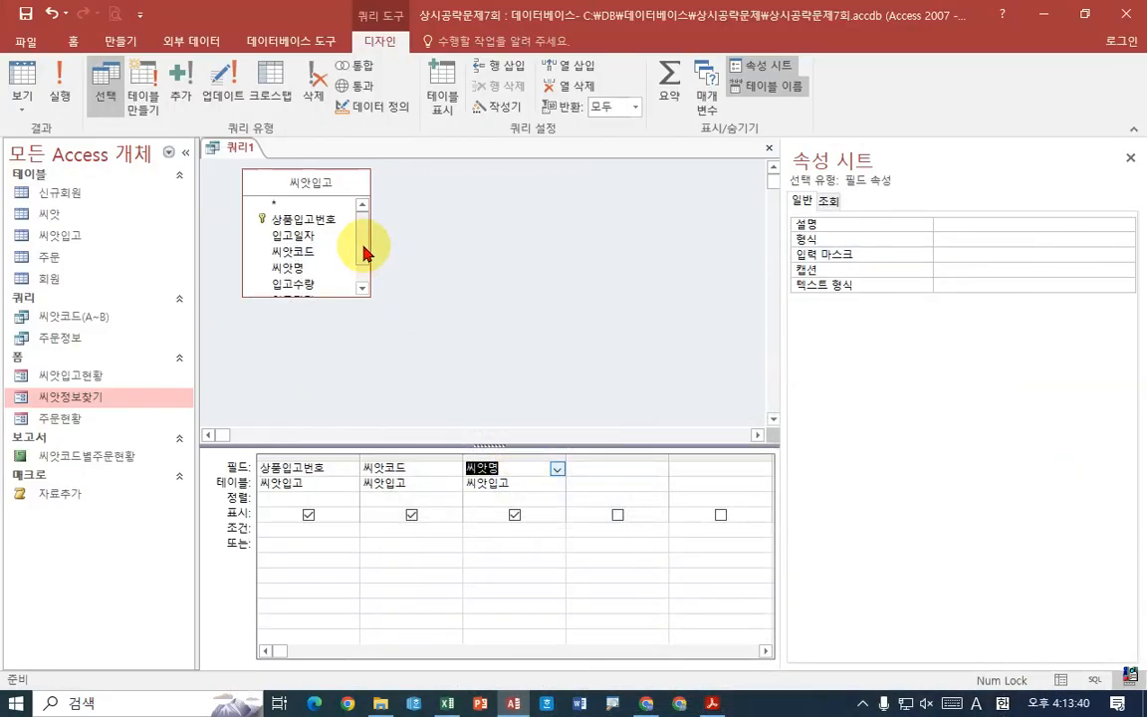
pyautogui.scroll(-1, 322, 281)
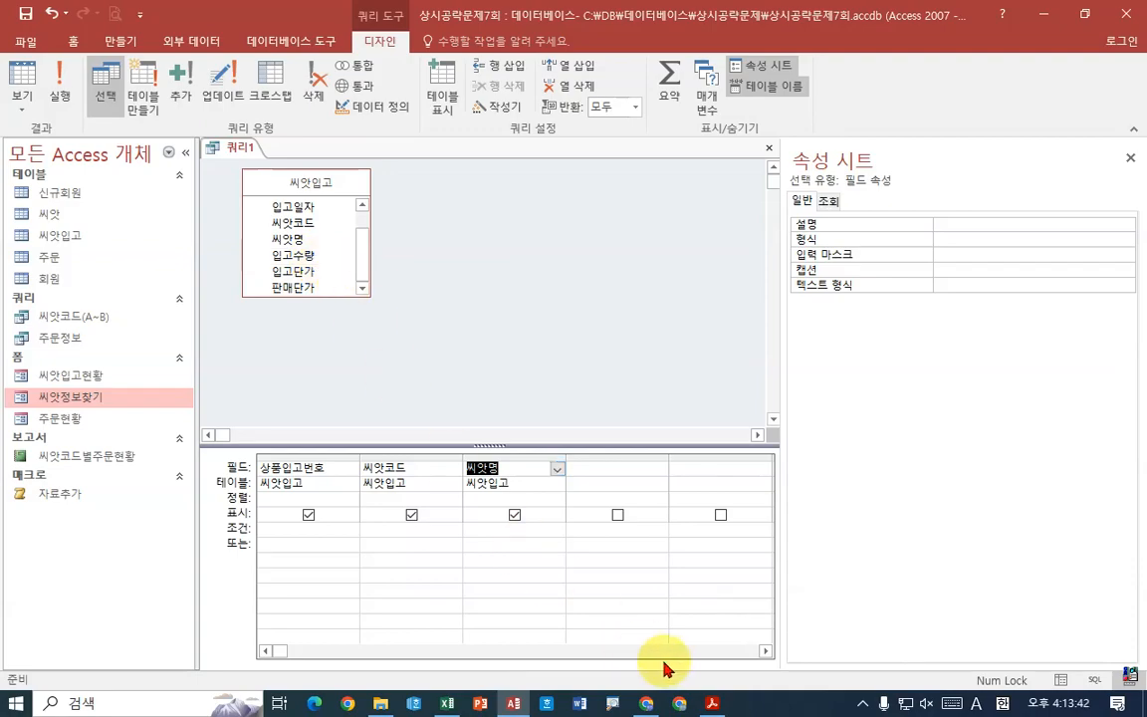
pyautogui.click(713, 703)
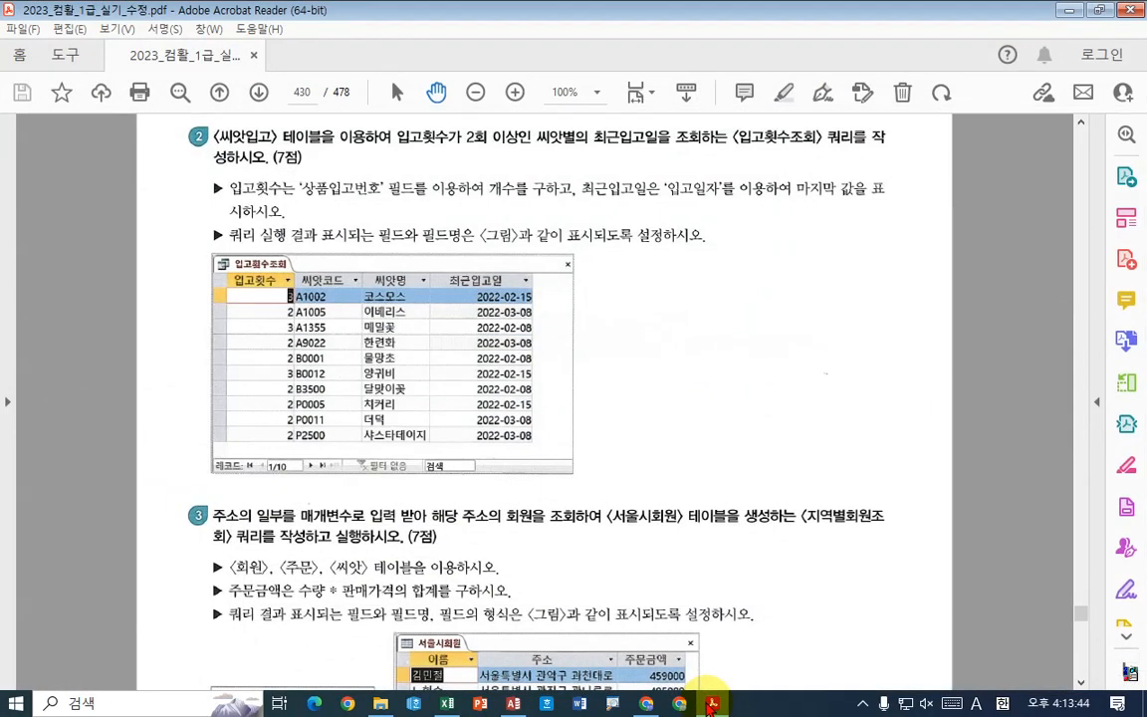
pyautogui.click(713, 703)
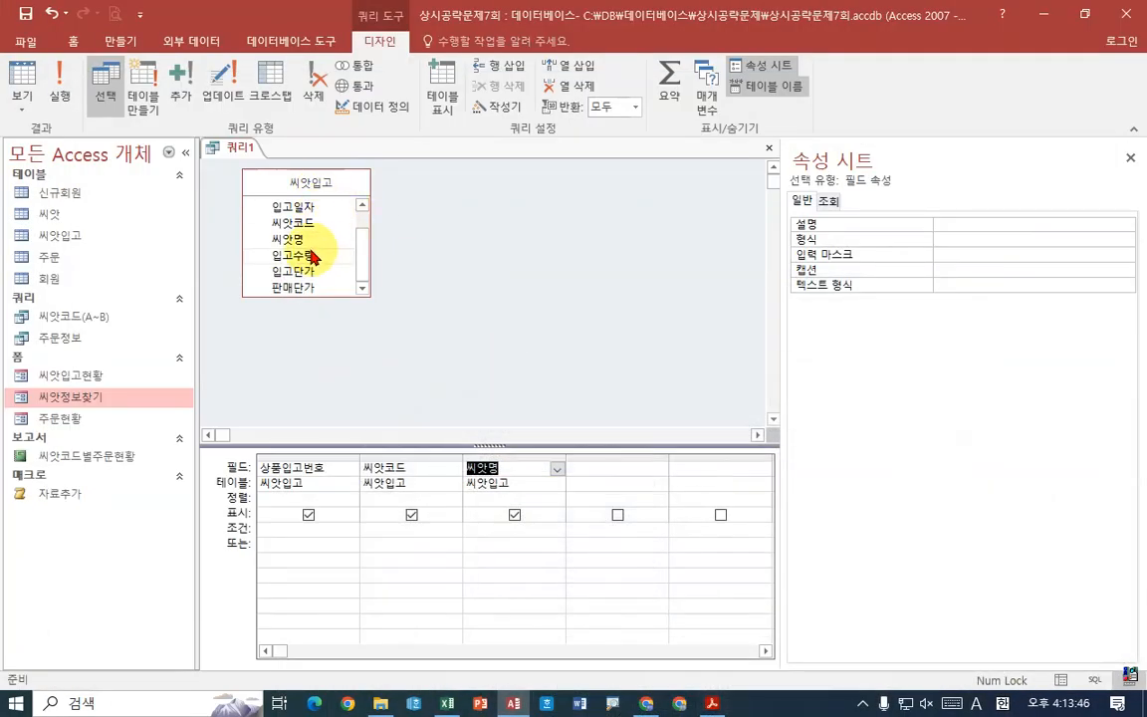
pyautogui.moveTo(306, 211); pyautogui.dragTo(587, 467)
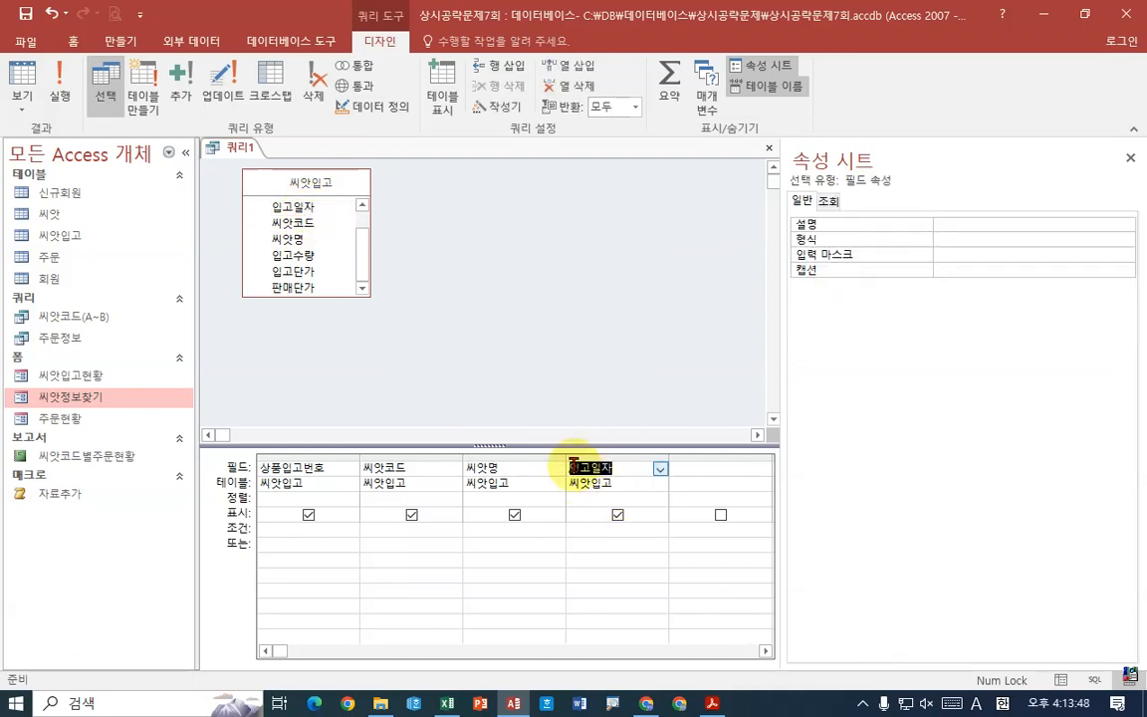
pyautogui.click(329, 470)
pyautogui.rightClick(329, 471)
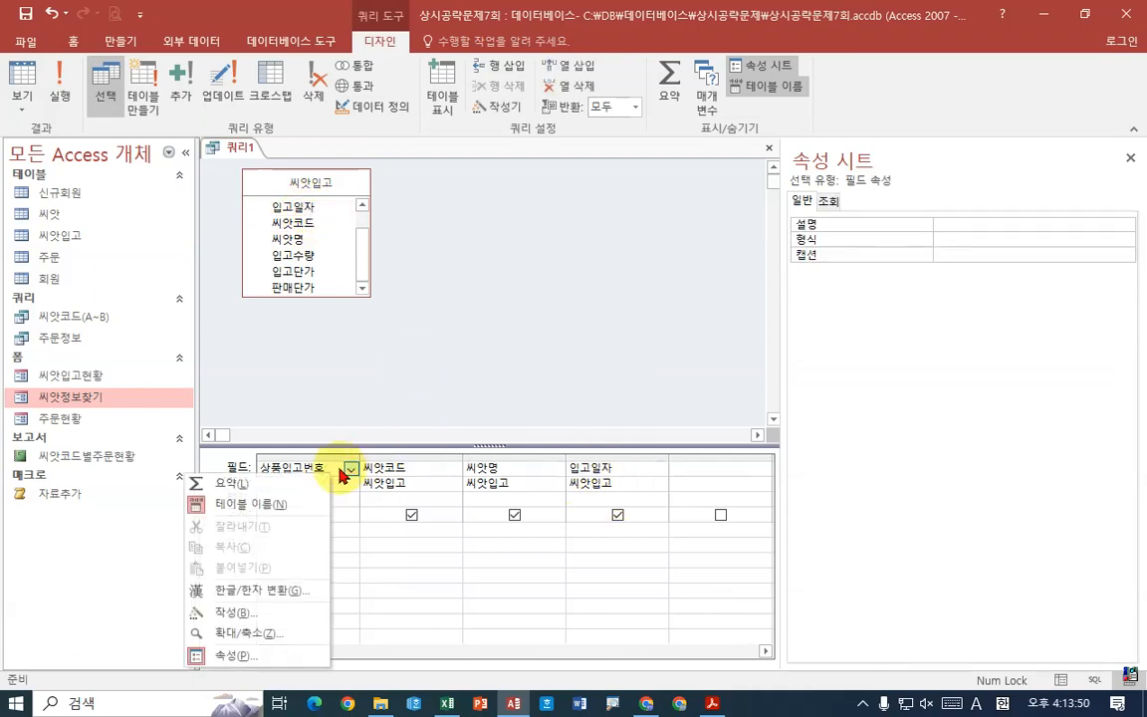
pyautogui.click(280, 614)
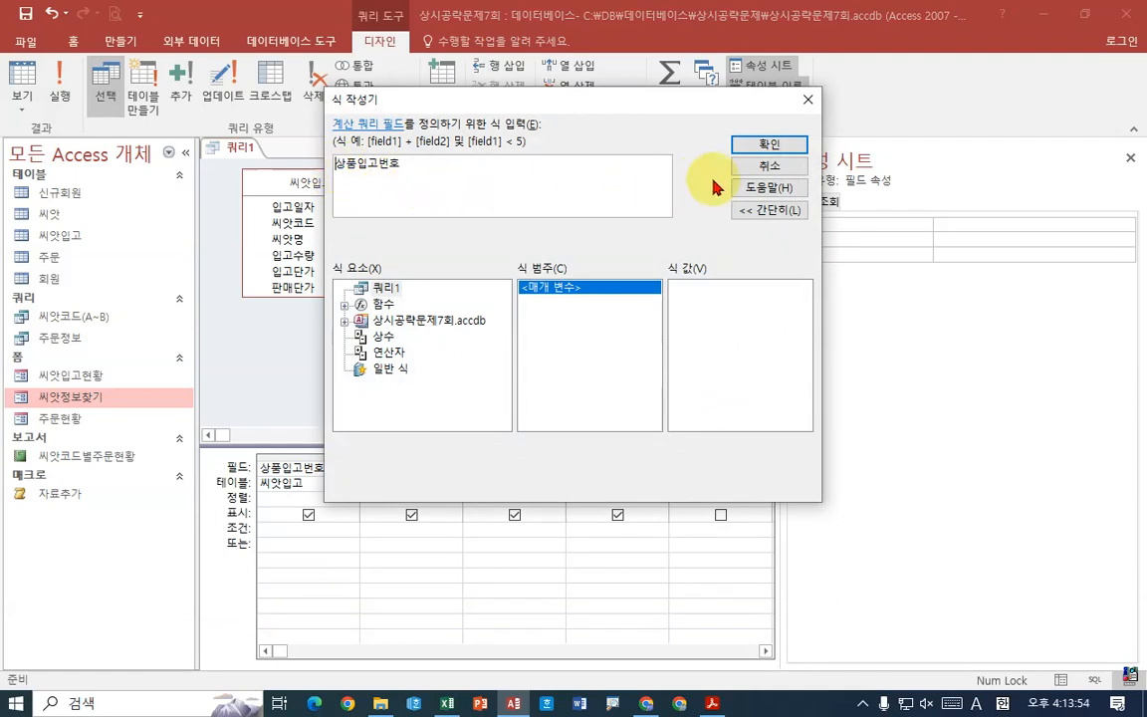
pyautogui.click(769, 165)
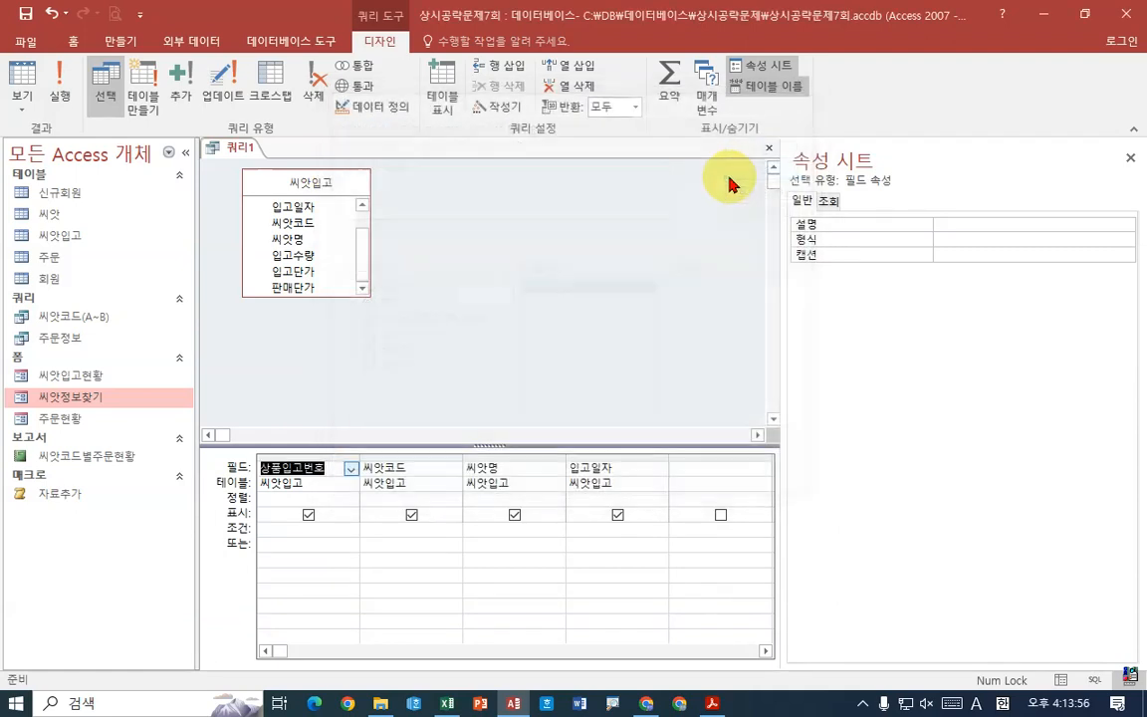
# Turn on the query's summary row and set the 상품입고번호 column's summary to 개수
pyautogui.click(670, 84)
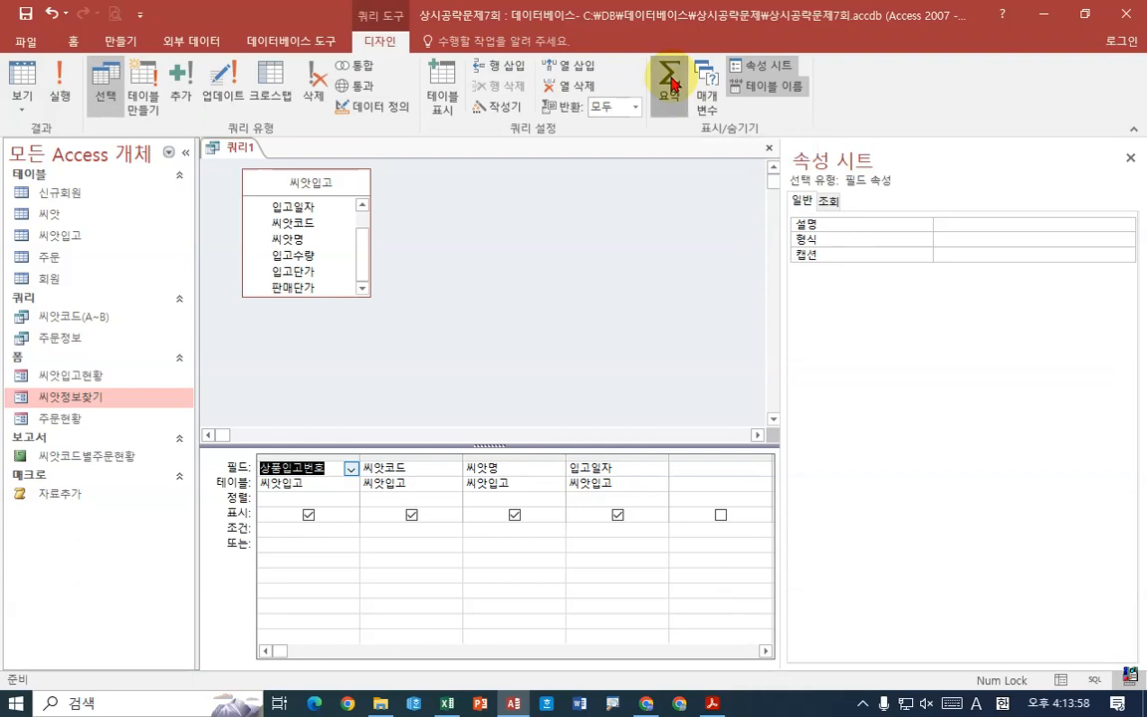
pyautogui.click(335, 499)
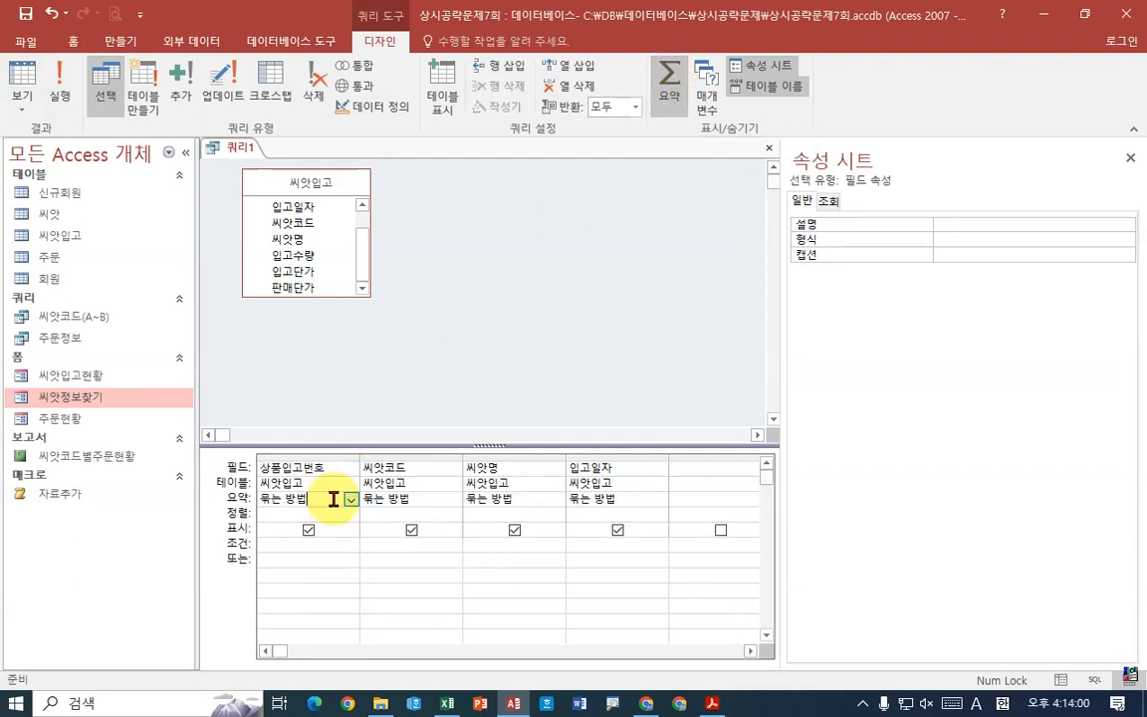
pyautogui.click(350, 501)
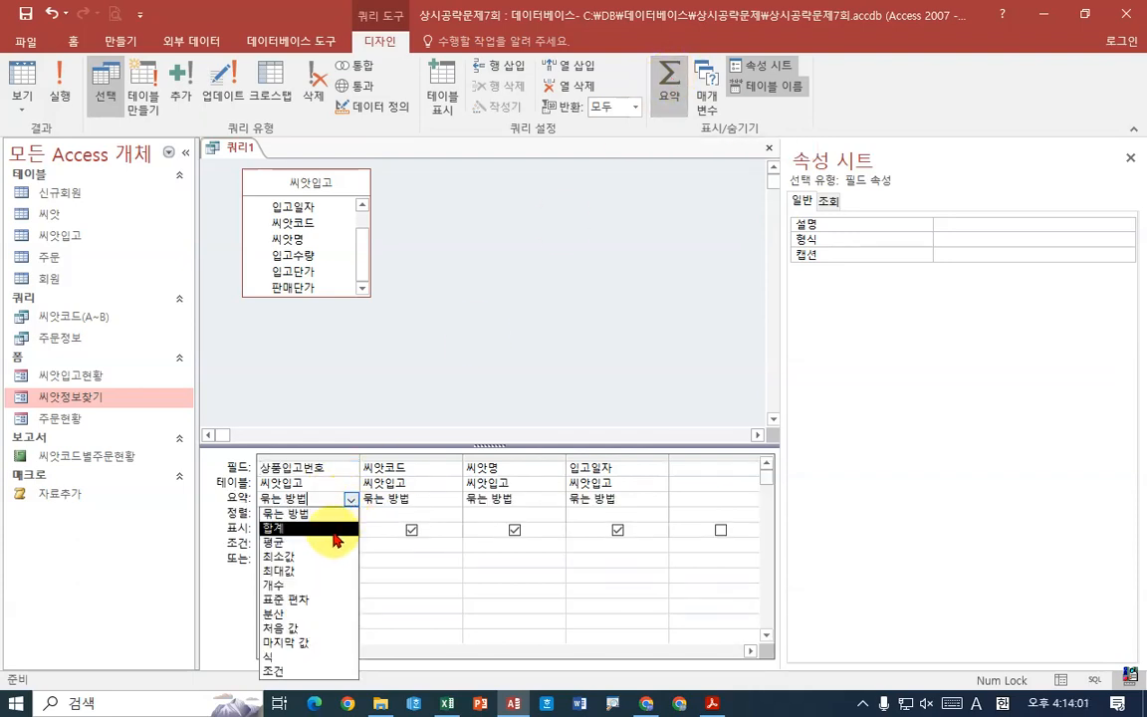
pyautogui.click(325, 587)
# Check the column name in the exam PDF and give the 상품입고번호 field the alias 입고횟수 in the expression builder
pyautogui.rightClick(265, 476)
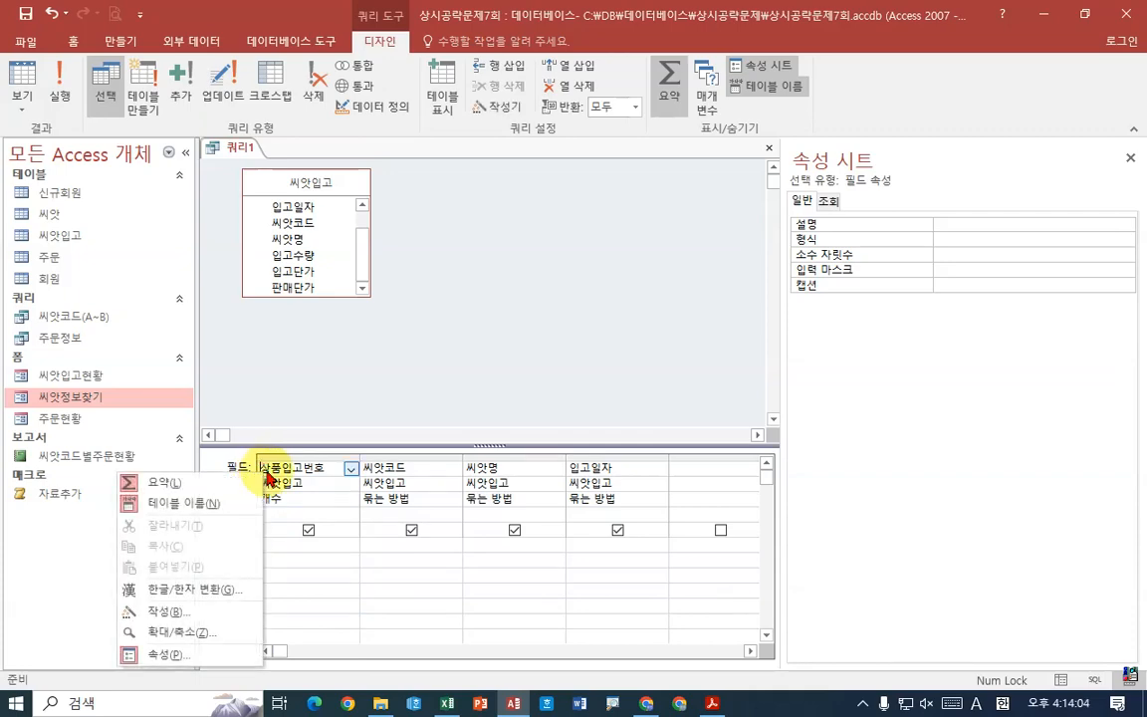
pyautogui.click(211, 610)
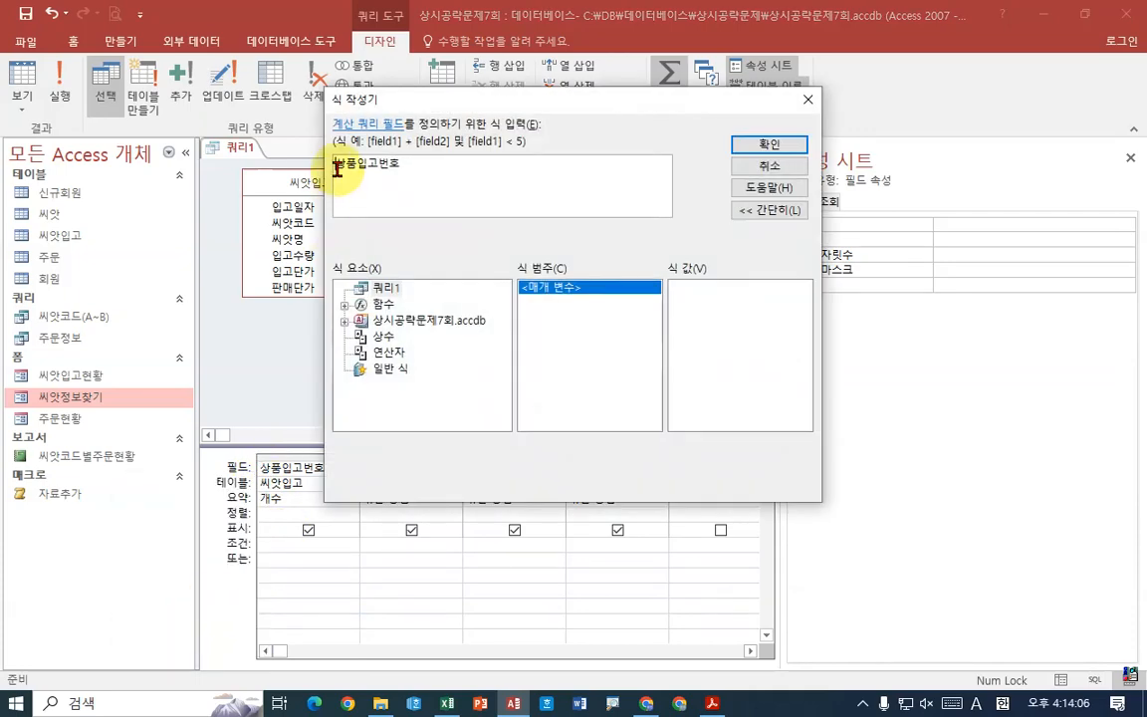
pyautogui.click(712, 703)
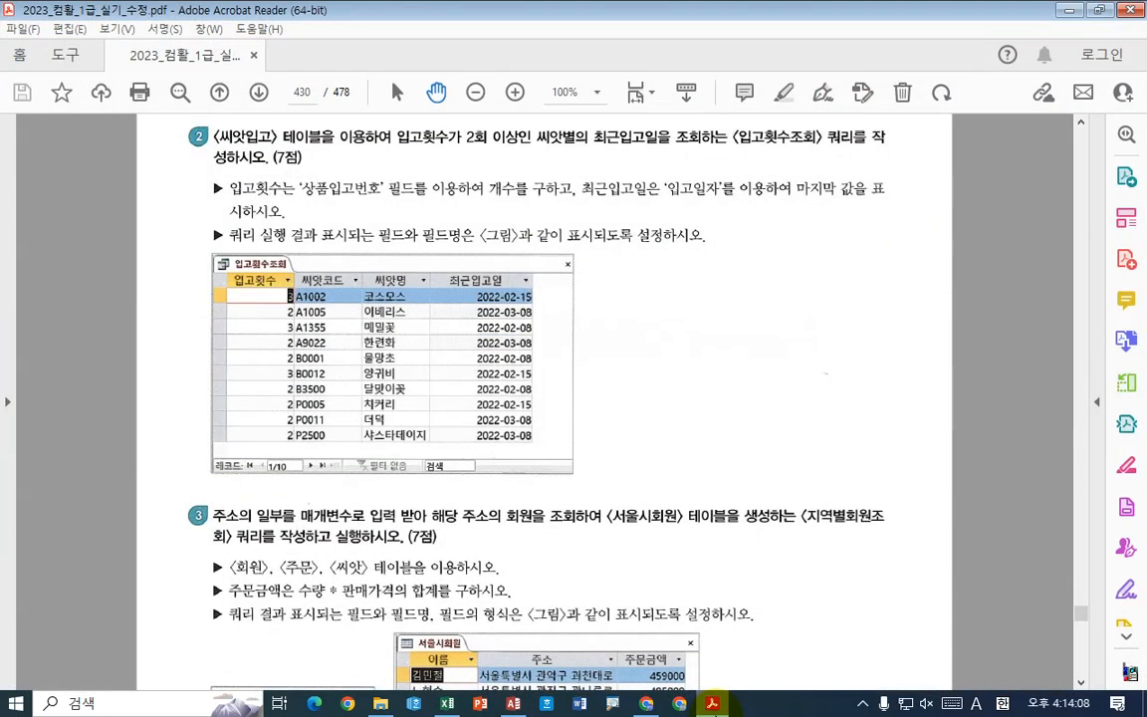
pyautogui.click(712, 703)
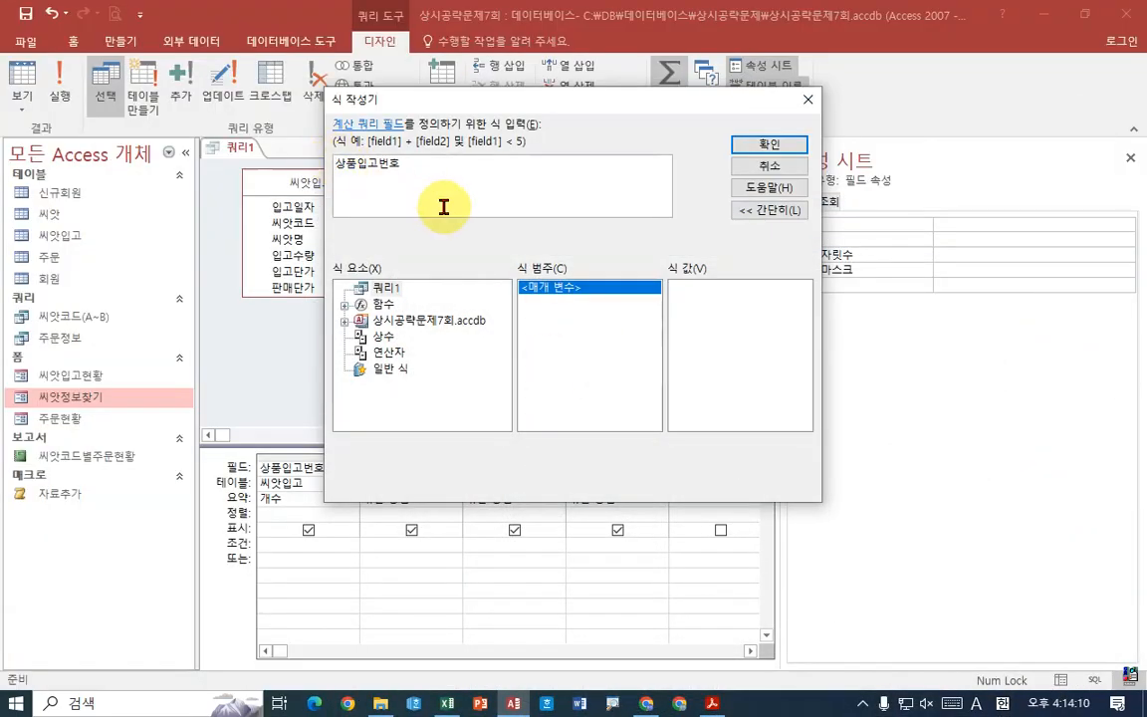
pyautogui.write('dlqrhghlttn')
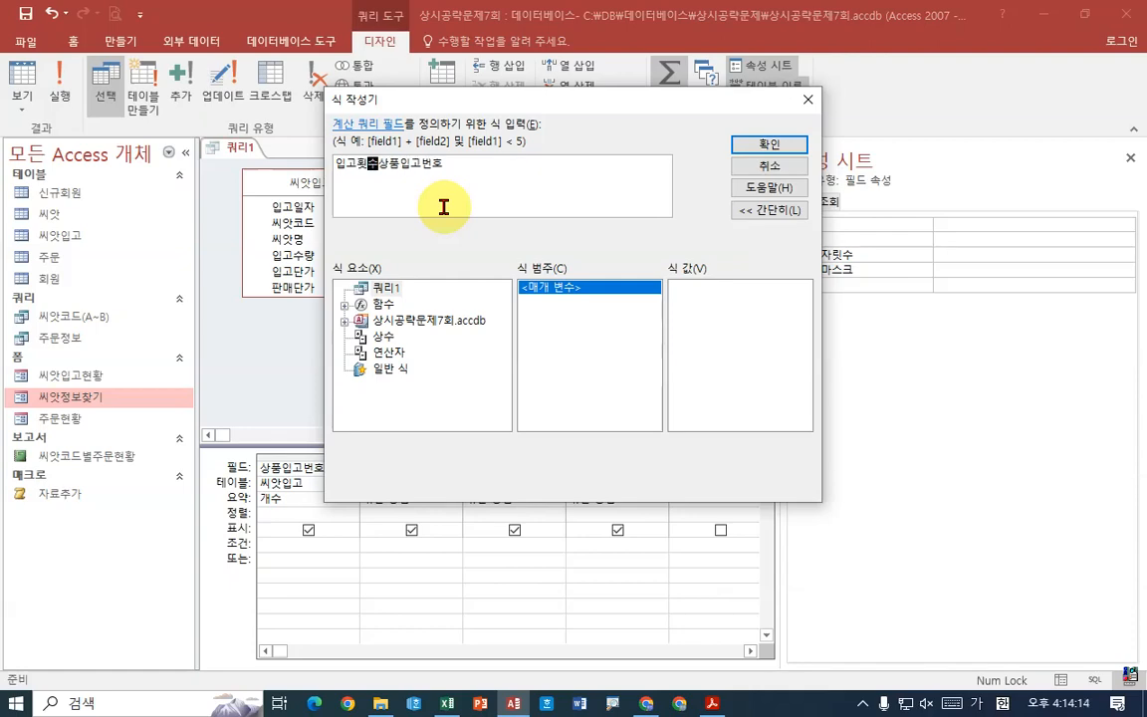
pyautogui.write(':')
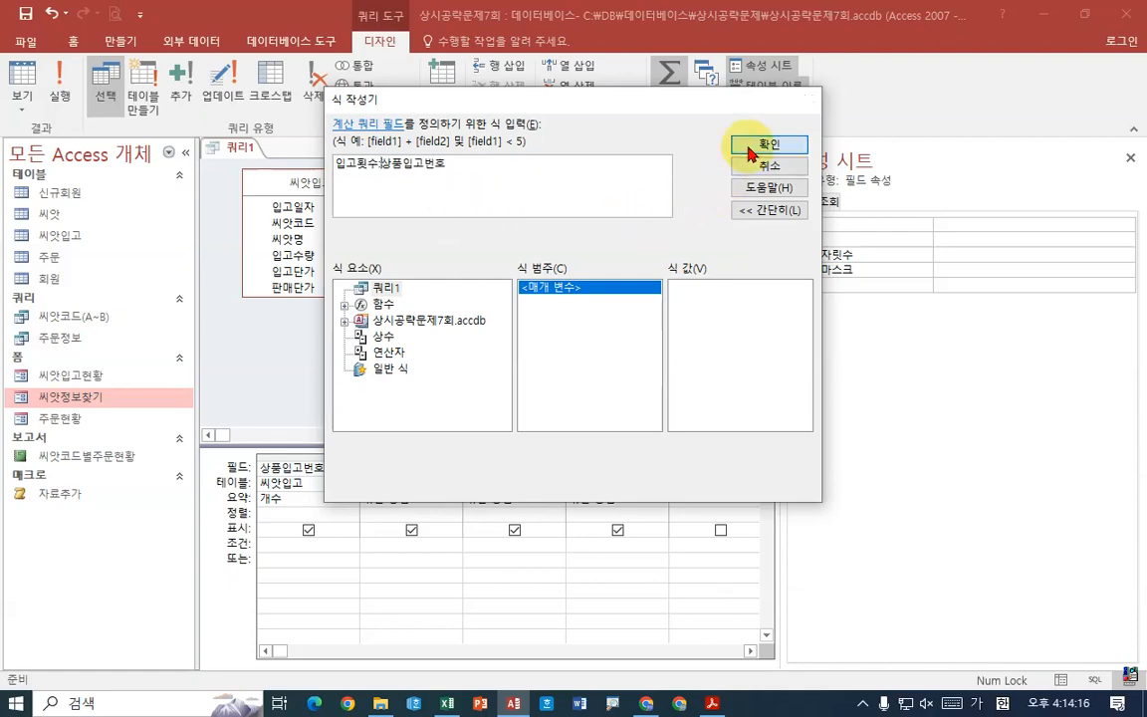
pyautogui.click(767, 144)
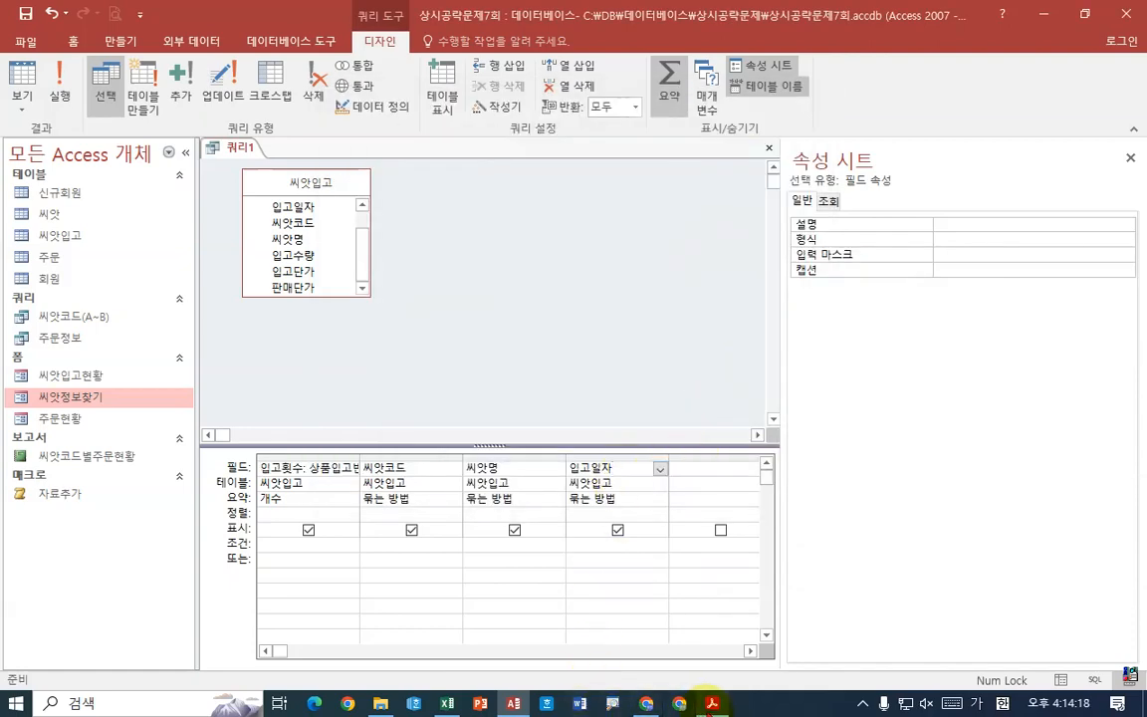
# Check the date column's name in the exam PDF and give the 입고일자 field the alias 최근입고일 in the expression builder
pyautogui.click(712, 703)
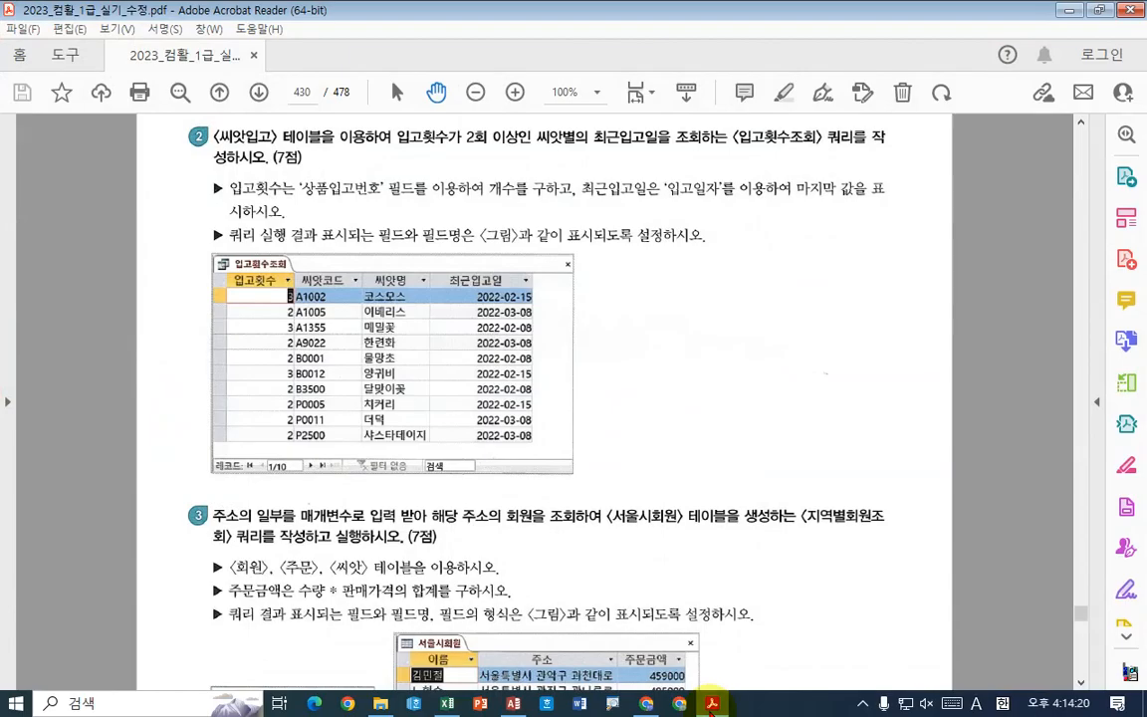
pyautogui.click(713, 703)
pyautogui.rightClick(472, 470)
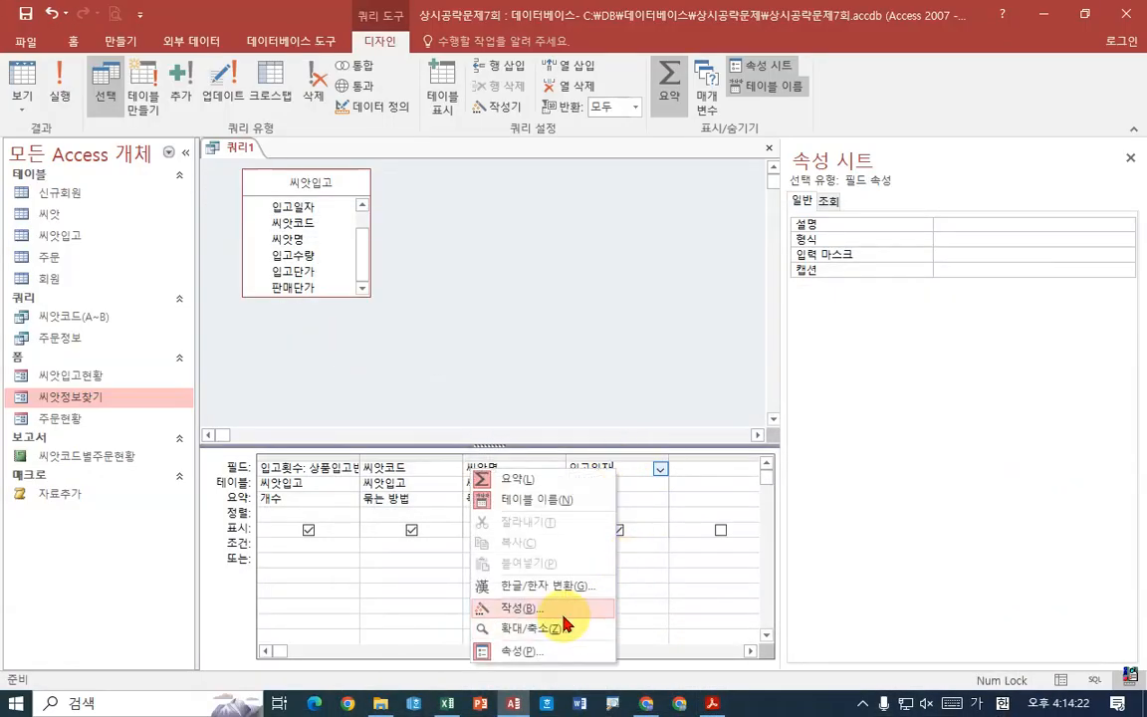
pyautogui.click(560, 611)
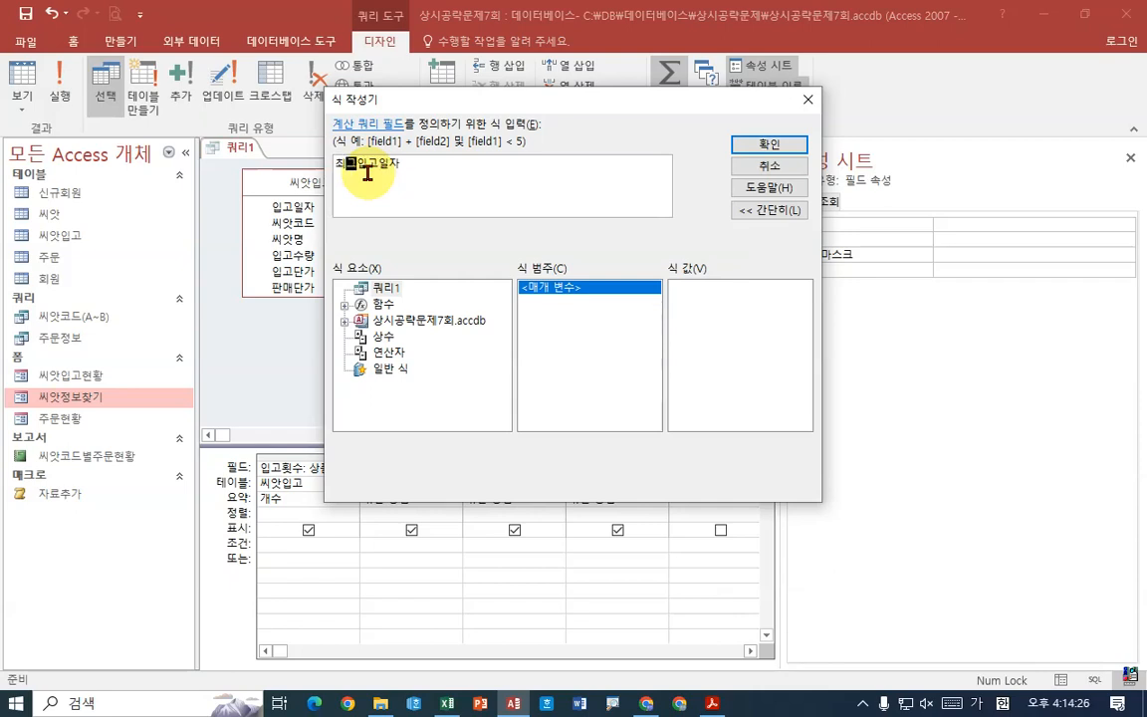
pyautogui.write('최근입고일:')
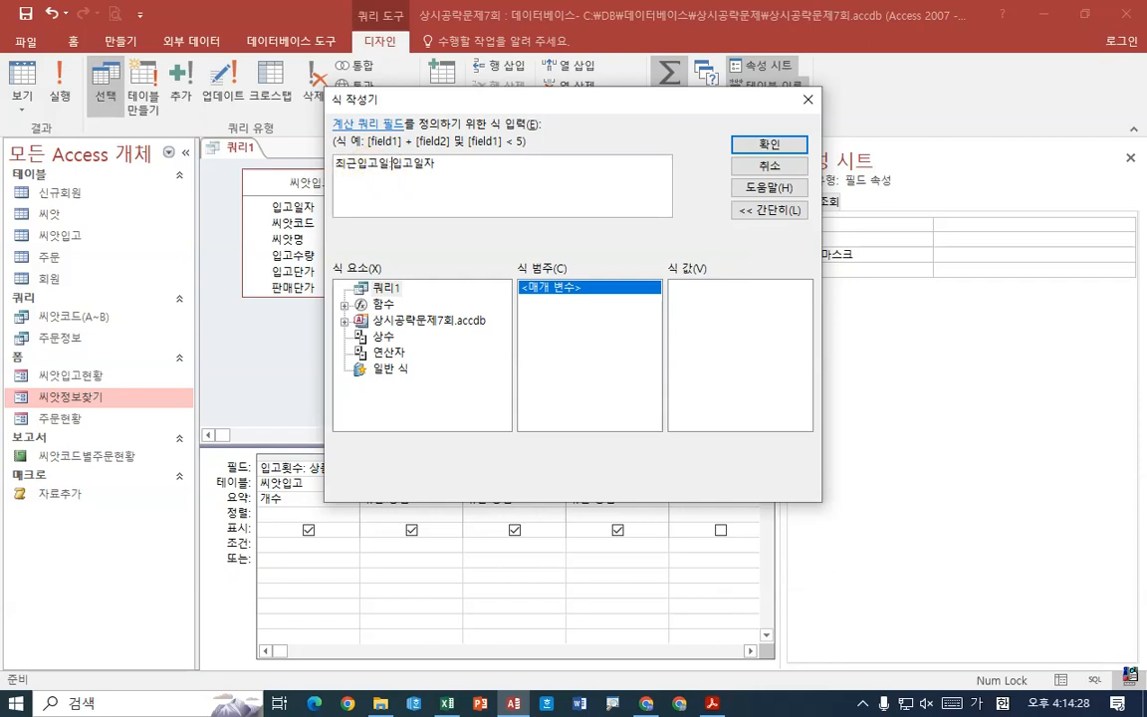
pyautogui.click(769, 144)
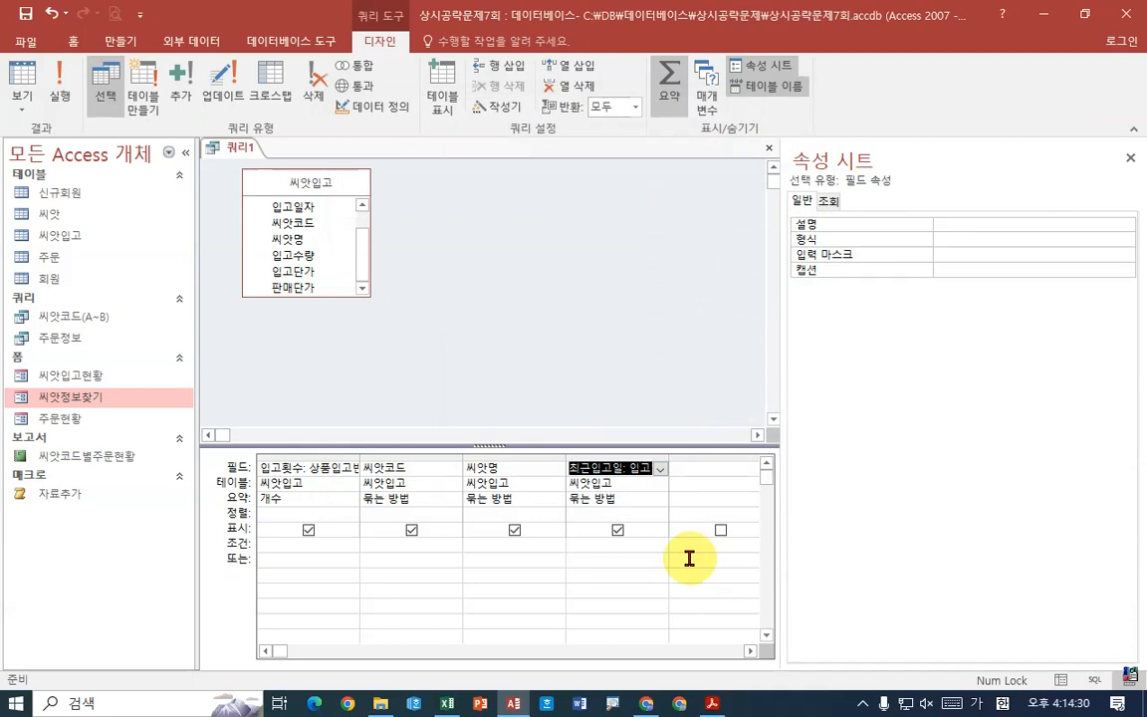
# Set the summary of the 최근입고일 column to 최소값
pyautogui.click(633, 499)
pyautogui.click(660, 499)
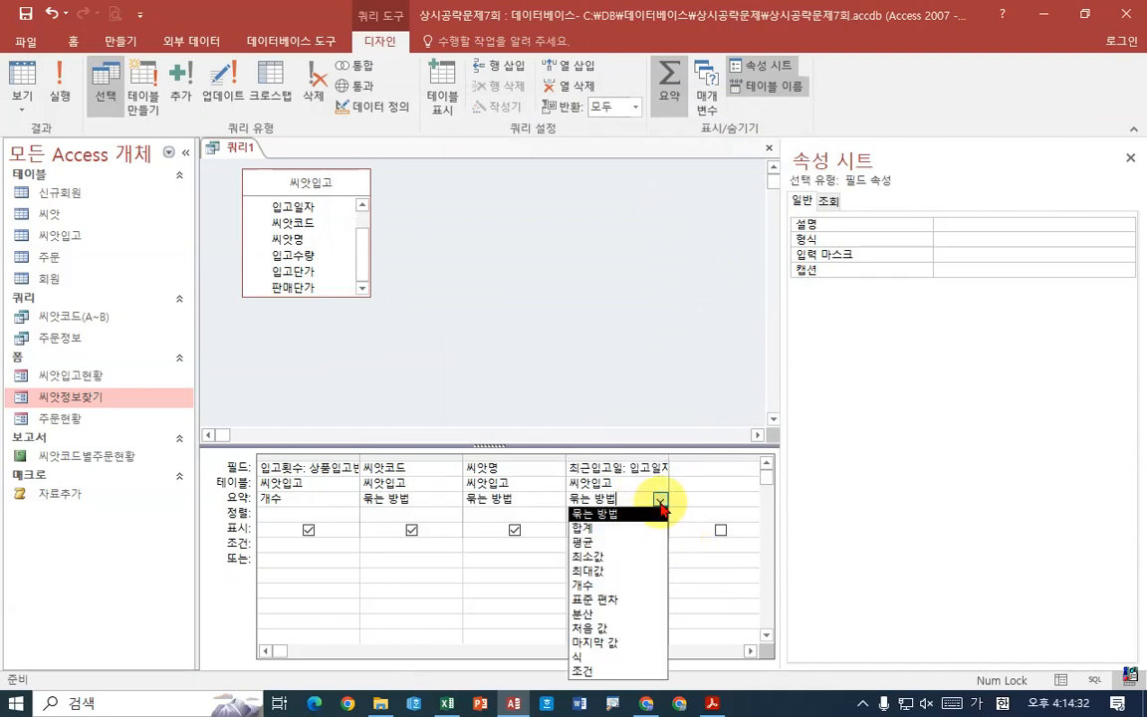
pyautogui.click(644, 558)
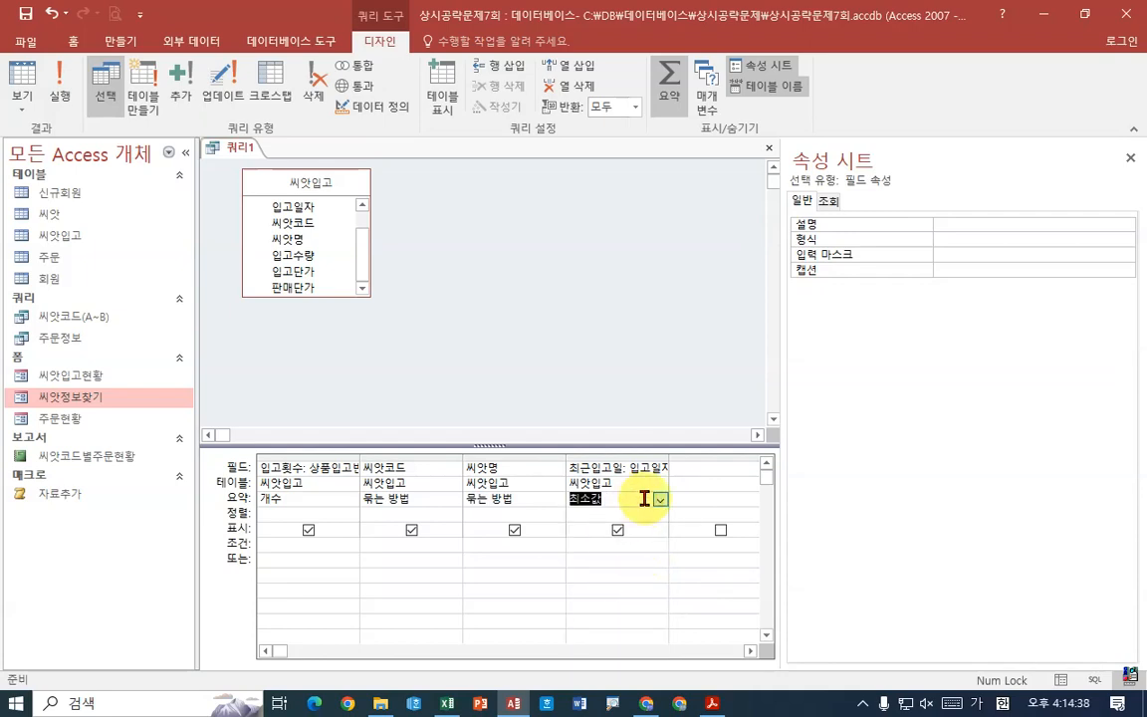
# Run the query and compare its datasheet with the expected result of problem 2 in the Acrobat Reader problem sheet
pyautogui.click(60, 87)
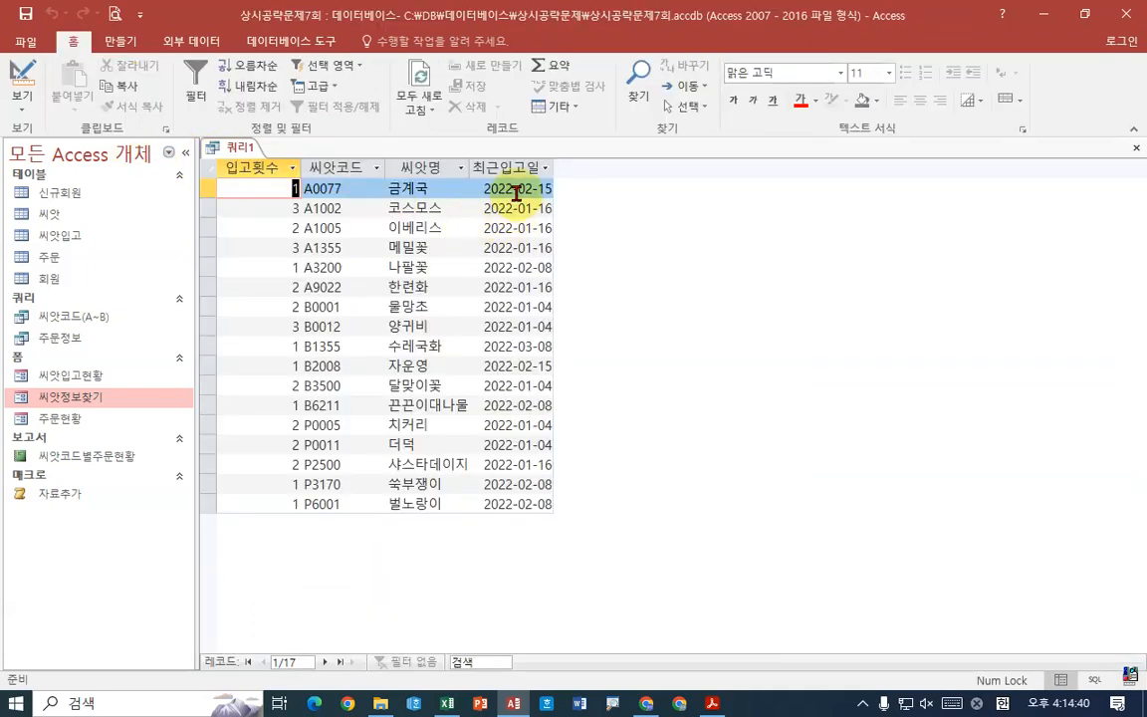
pyautogui.click(713, 703)
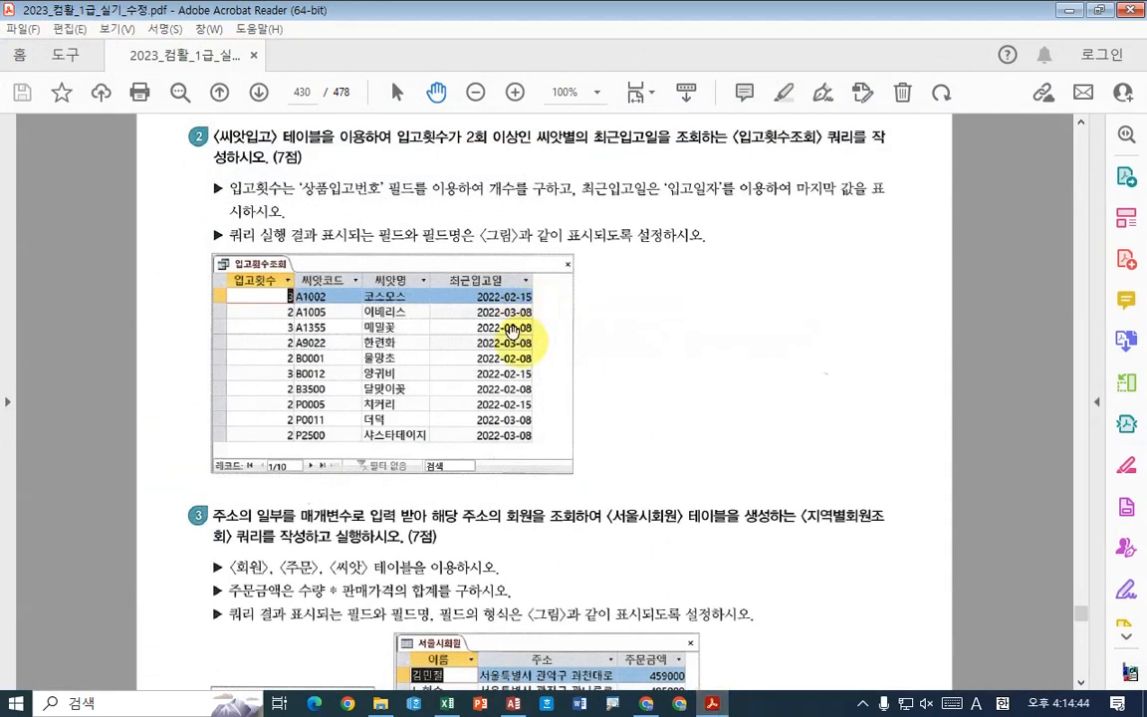
pyautogui.hotkey('alt', 'Tab')
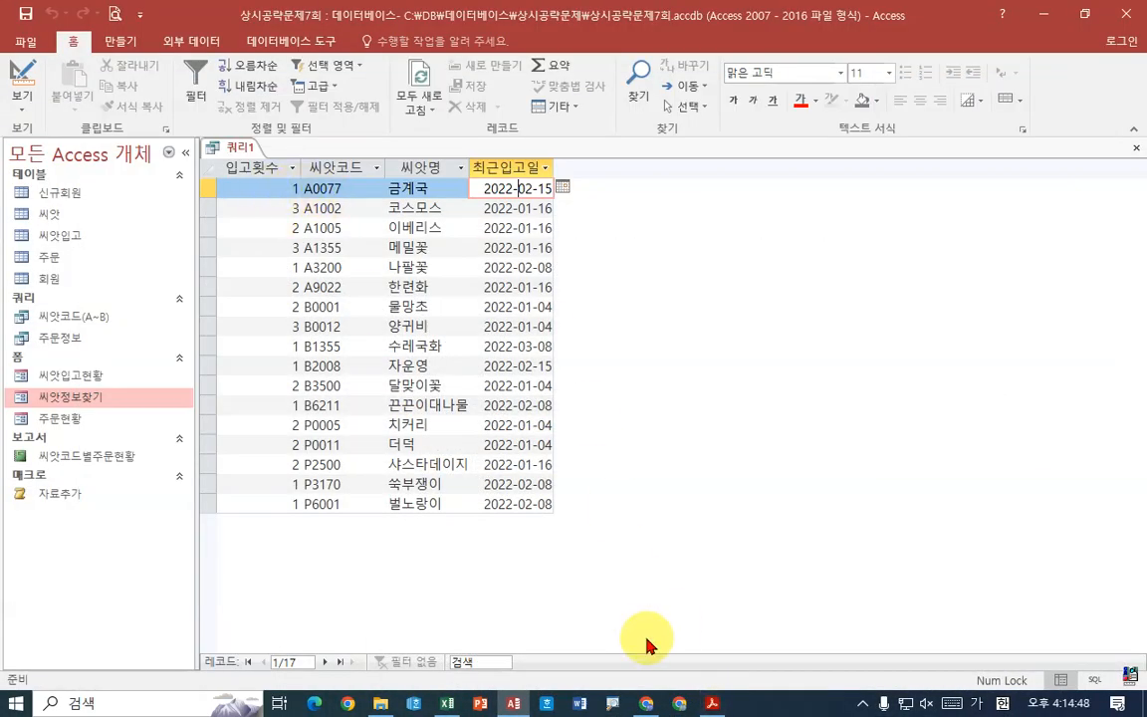
pyautogui.click(712, 704)
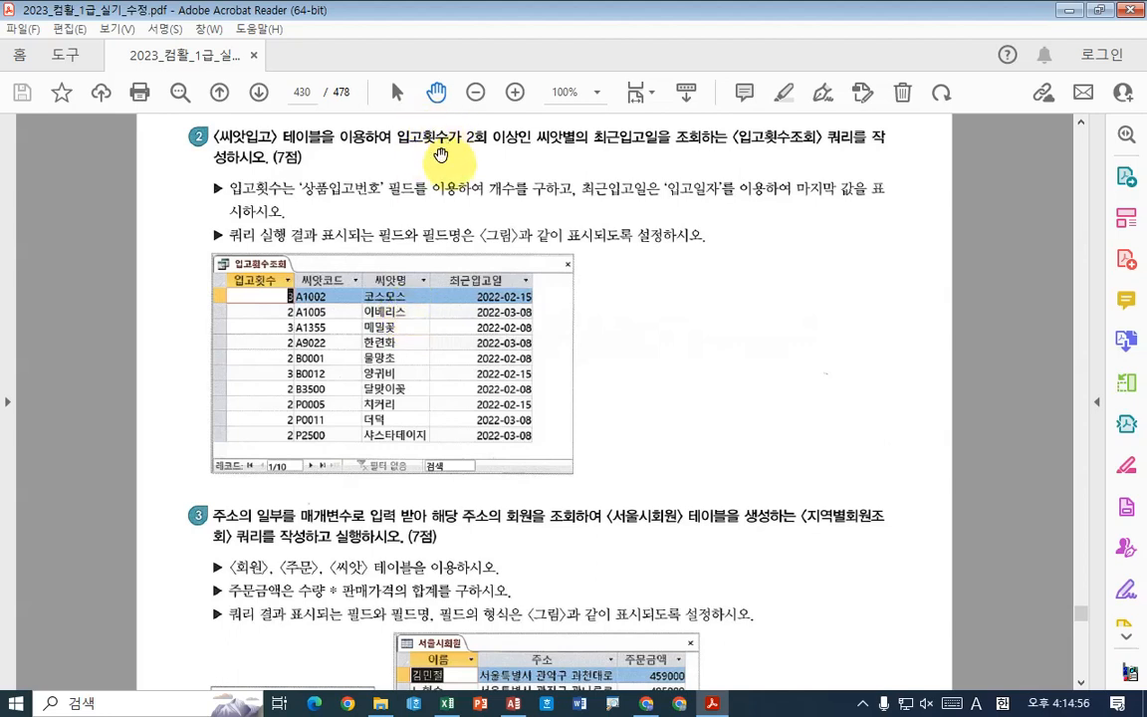
pyautogui.click(712, 704)
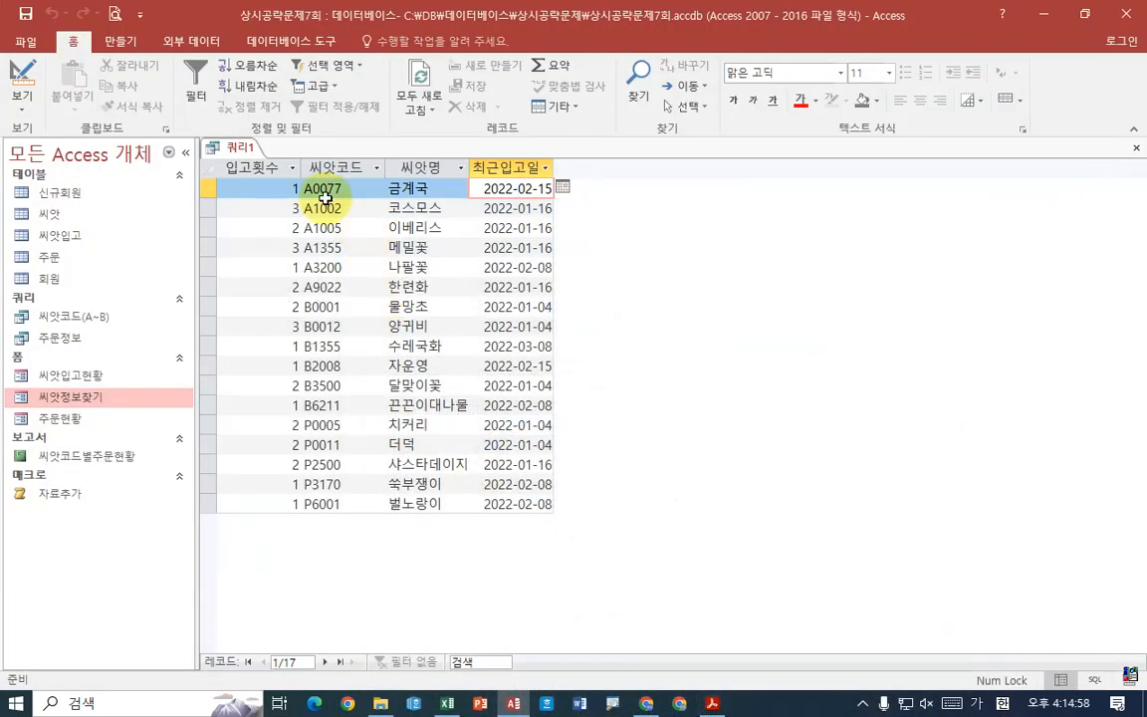
# In the query design, add the criterion >=2 to the 입고횟수 column and run the query
pyautogui.rightClick(242, 147)
pyautogui.click(299, 226)
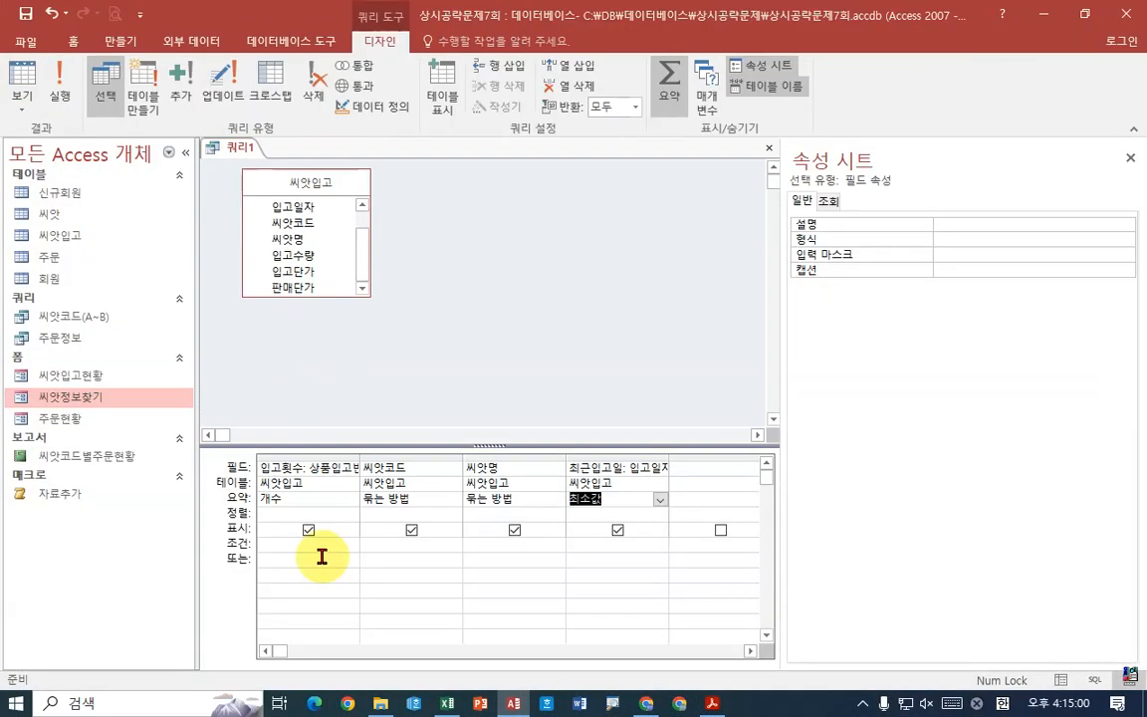
pyautogui.click(285, 546)
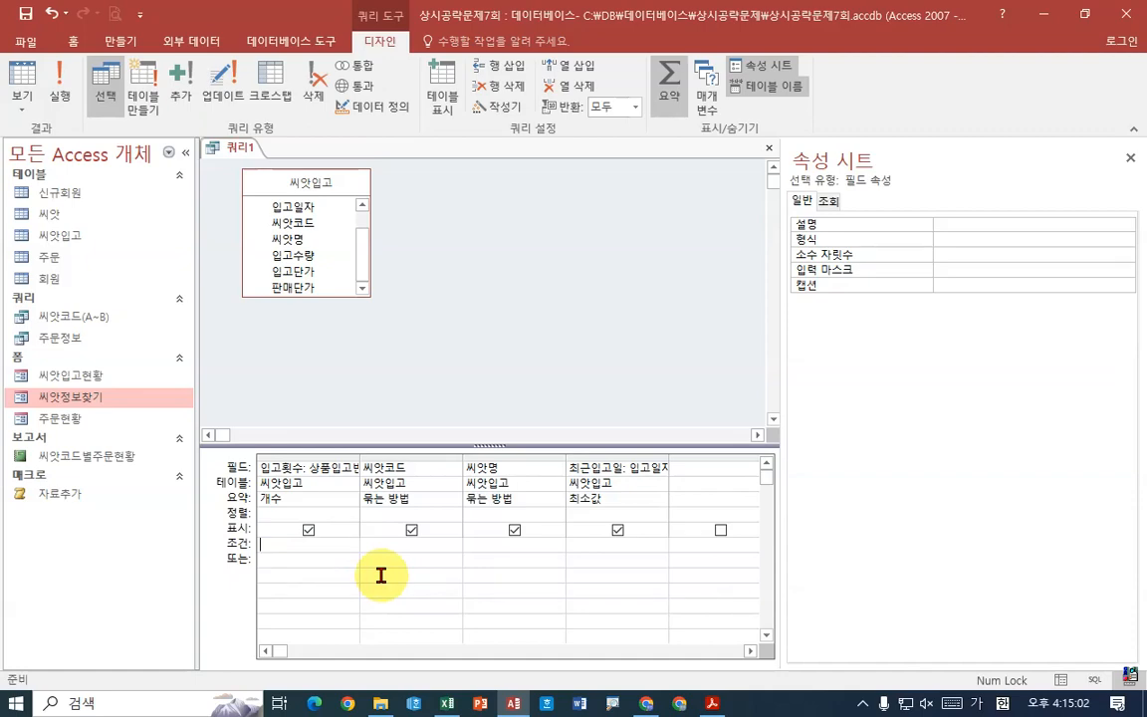
pyautogui.press('Return')
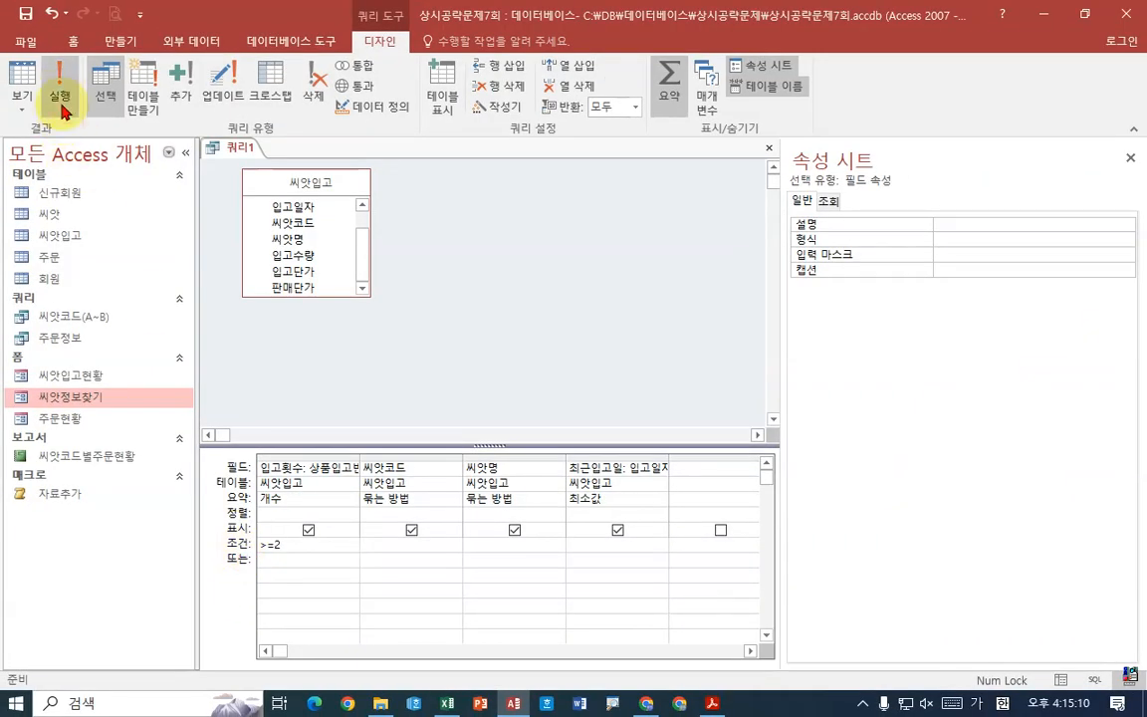
pyautogui.click(62, 91)
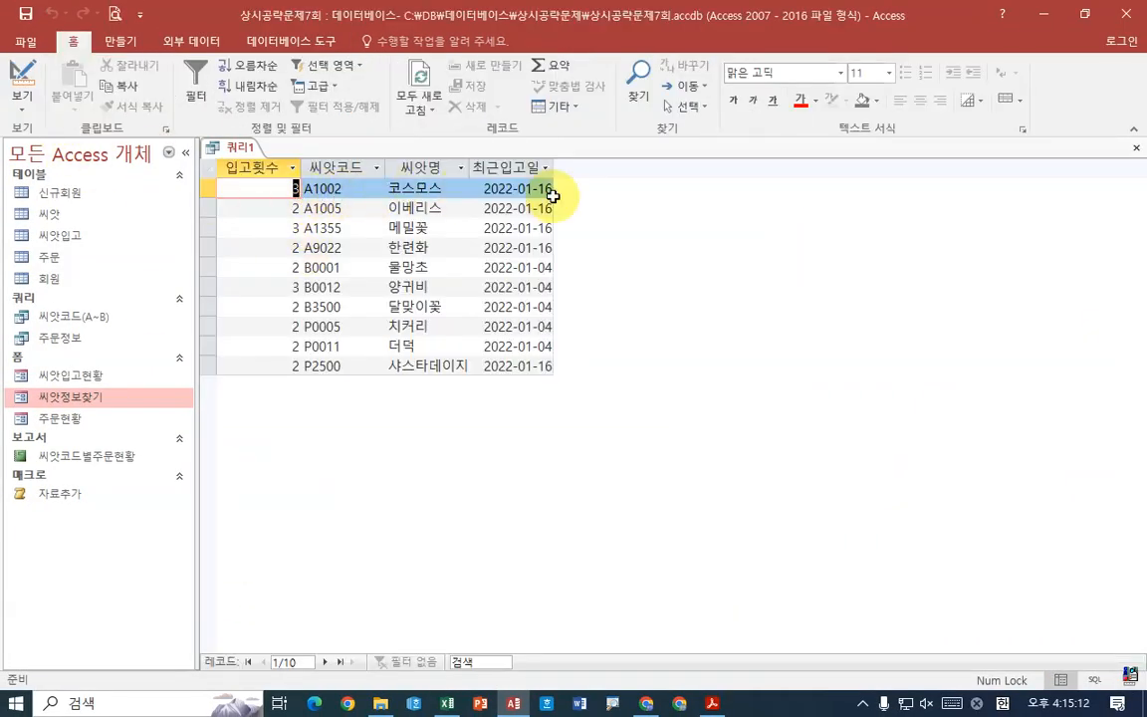
# Compare the 최근입고일 dates in the query result with the sample result of problem 2 in the PDF
pyautogui.click(536, 188)
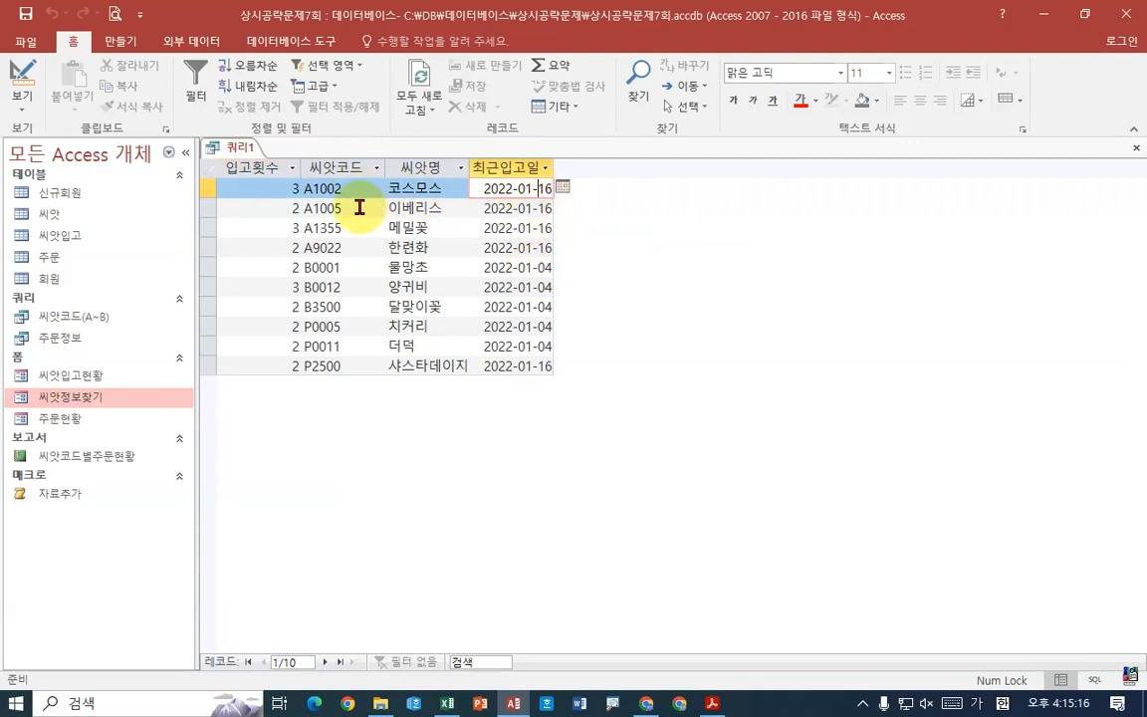
pyautogui.click(712, 703)
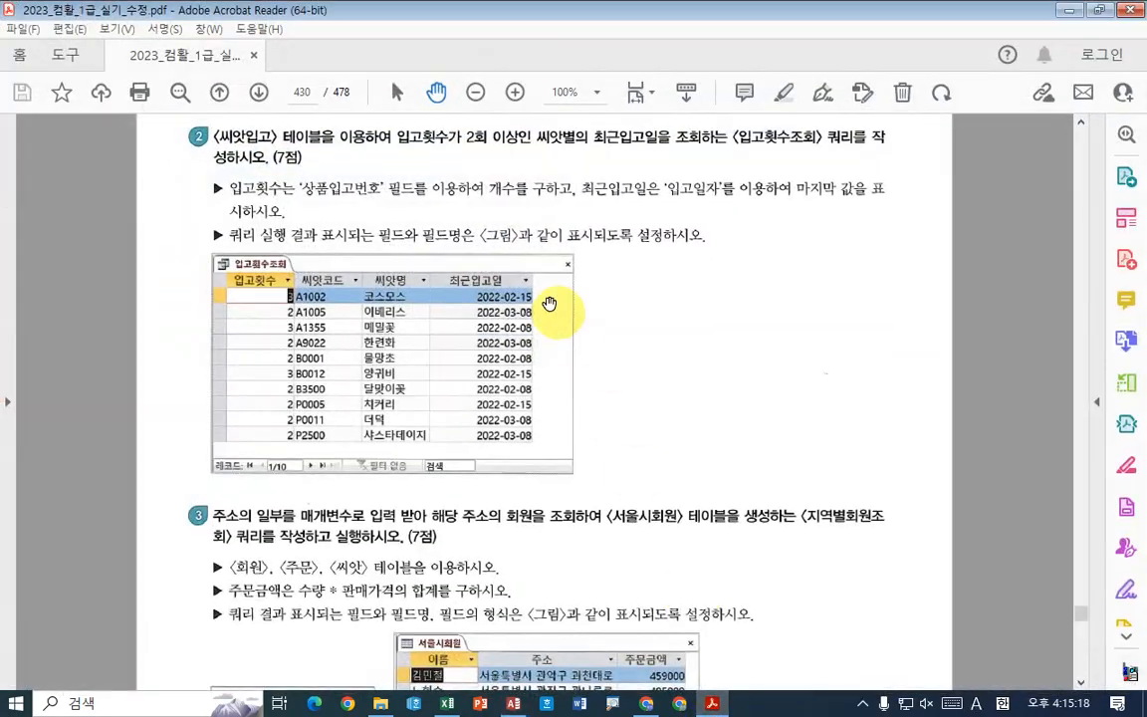
pyautogui.click(712, 703)
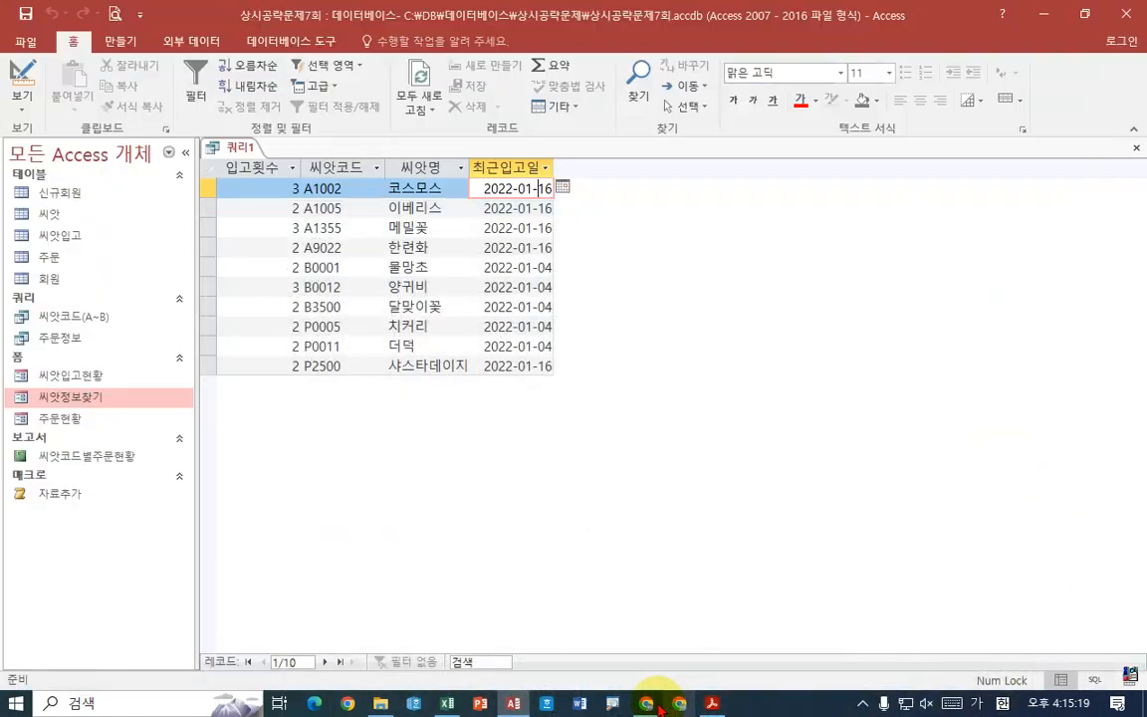
pyautogui.click(513, 703)
pyautogui.click(512, 703)
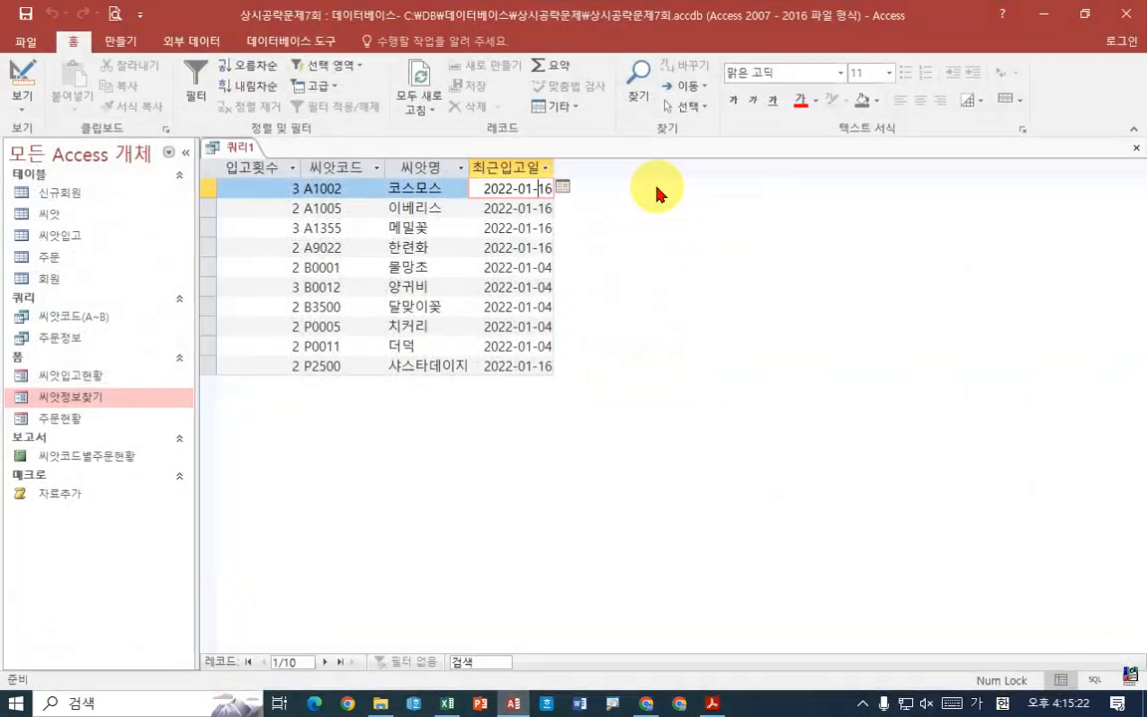
# Set the summary function of the 최근입고일 column to 최대값 in the query design and run the query
pyautogui.rightClick(249, 146)
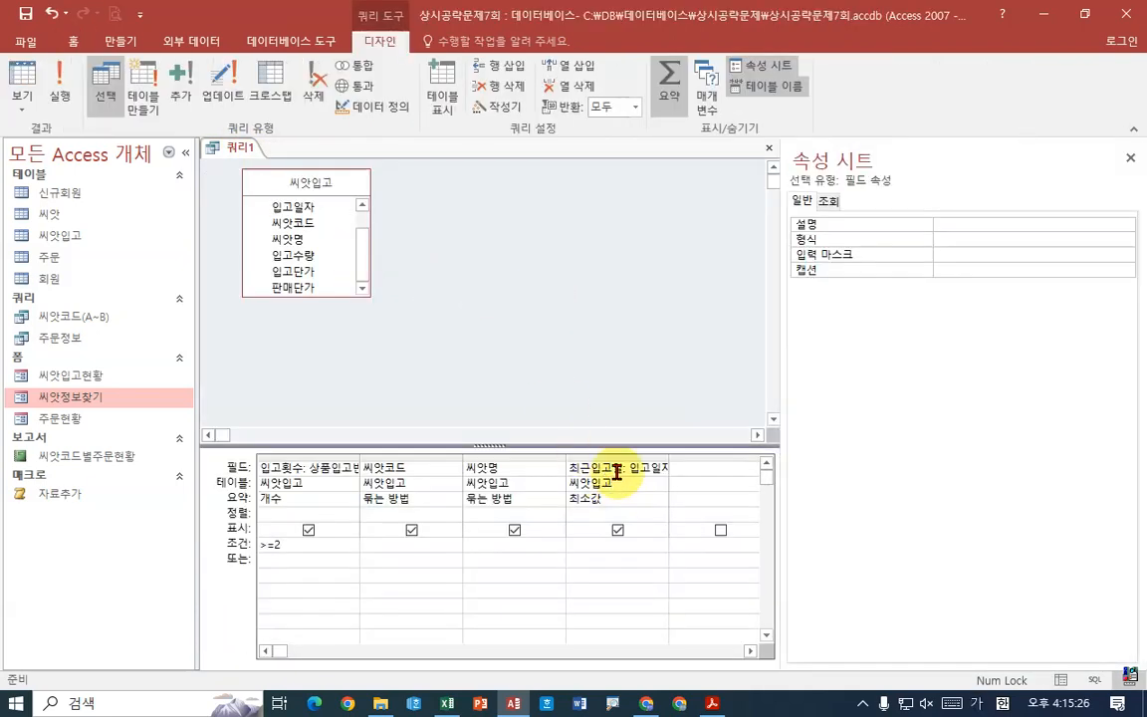
pyautogui.click(652, 501)
pyautogui.click(659, 501)
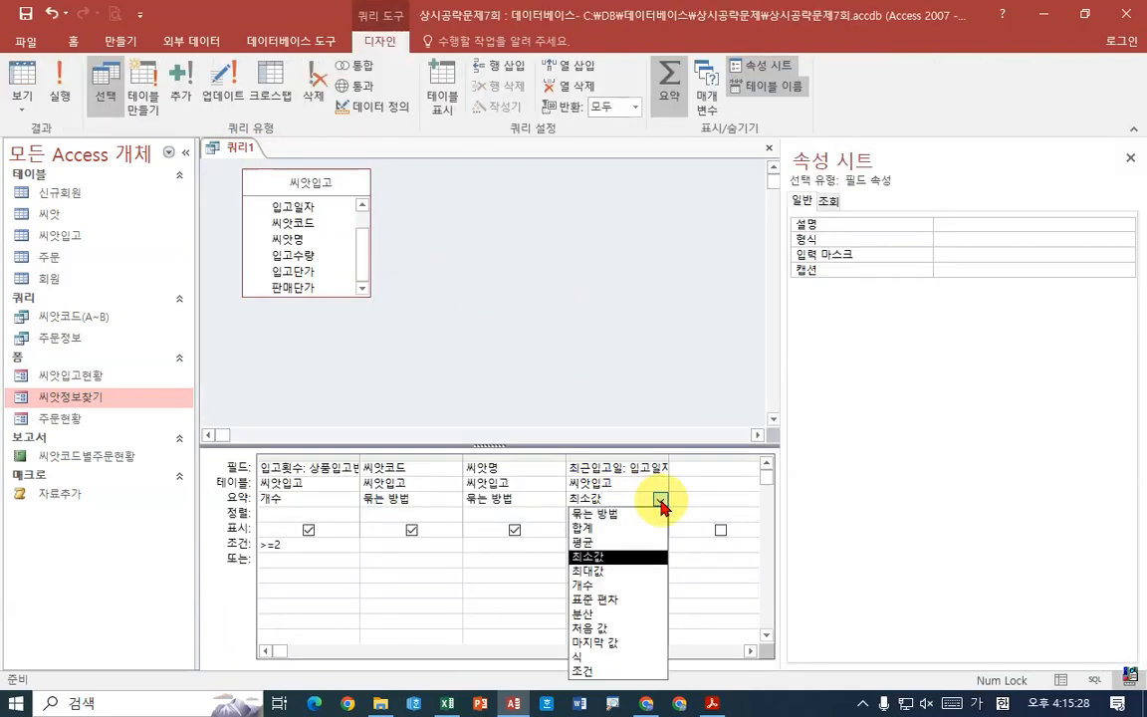
pyautogui.click(601, 572)
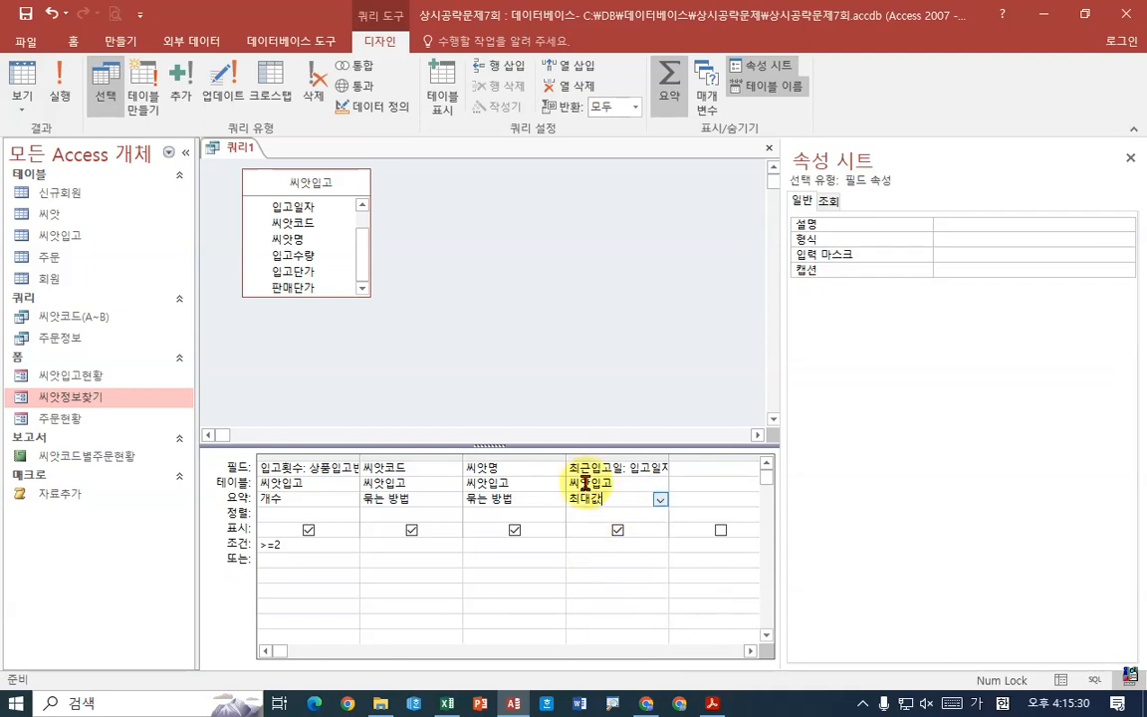
pyautogui.click(61, 85)
pyautogui.click(512, 189)
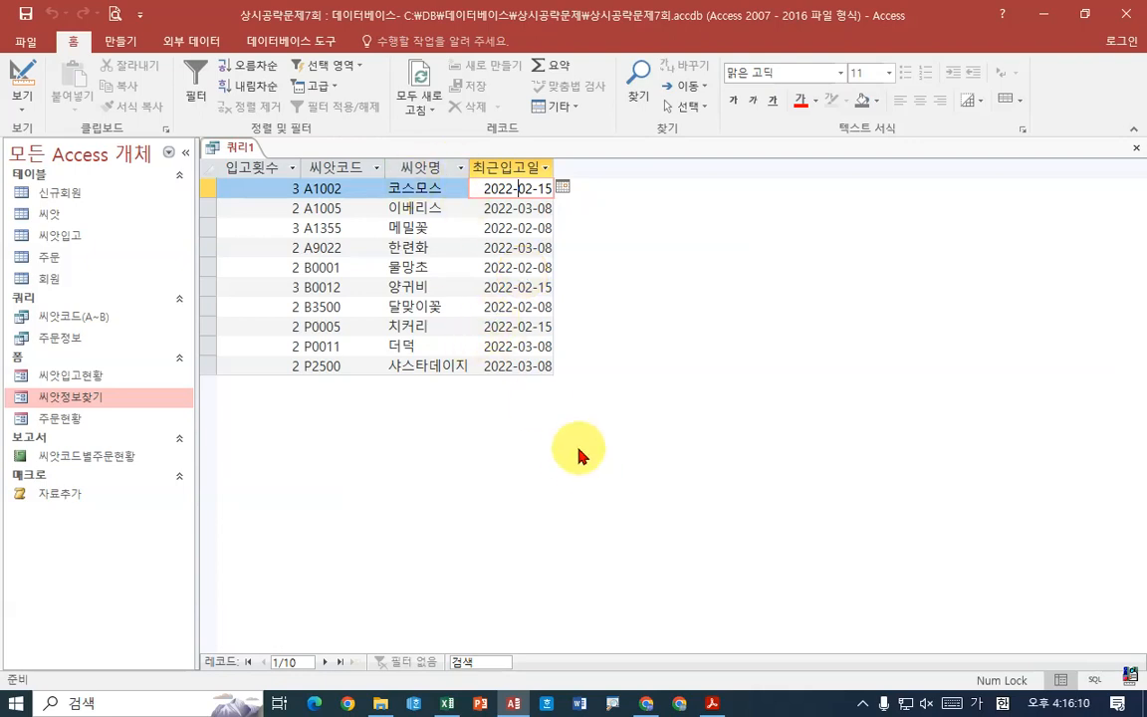
# Check the query result and the required query name against problem 2 in the PDF
pyautogui.click(712, 703)
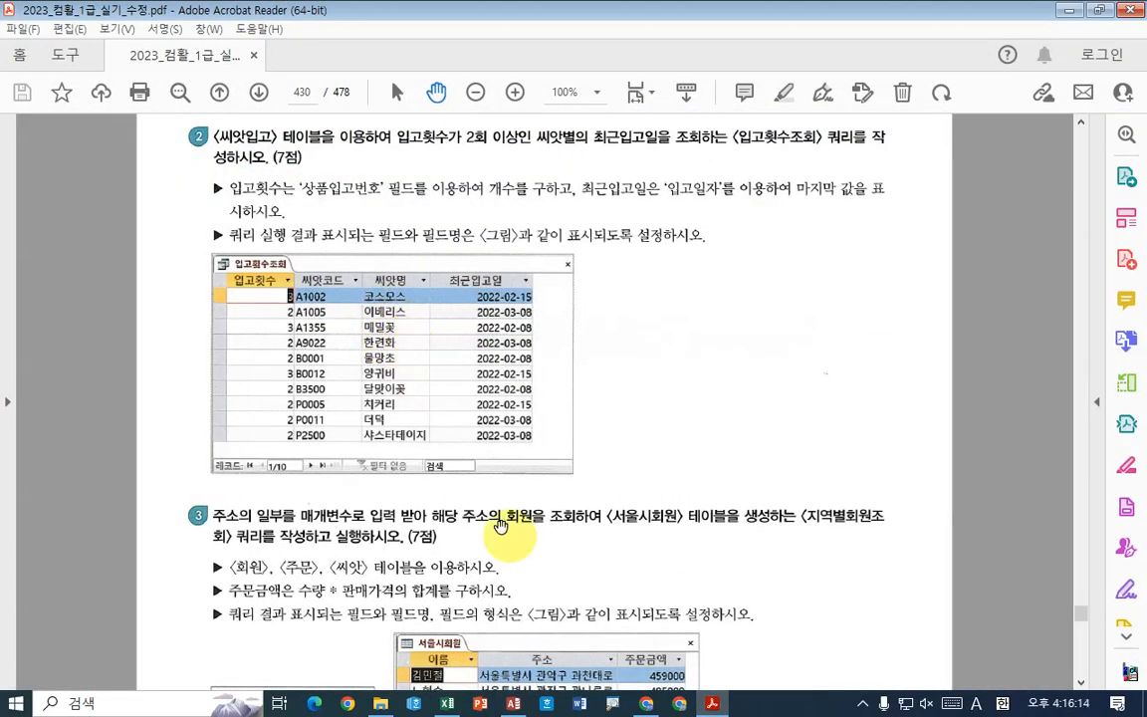
pyautogui.click(713, 703)
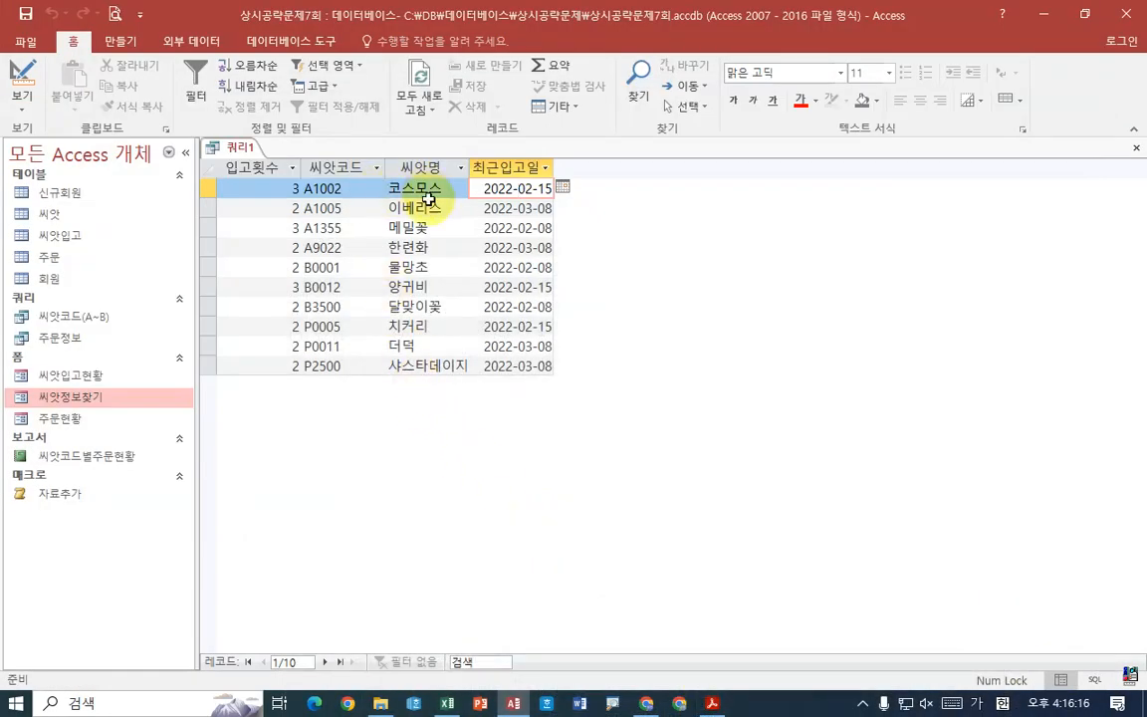
pyautogui.click(712, 703)
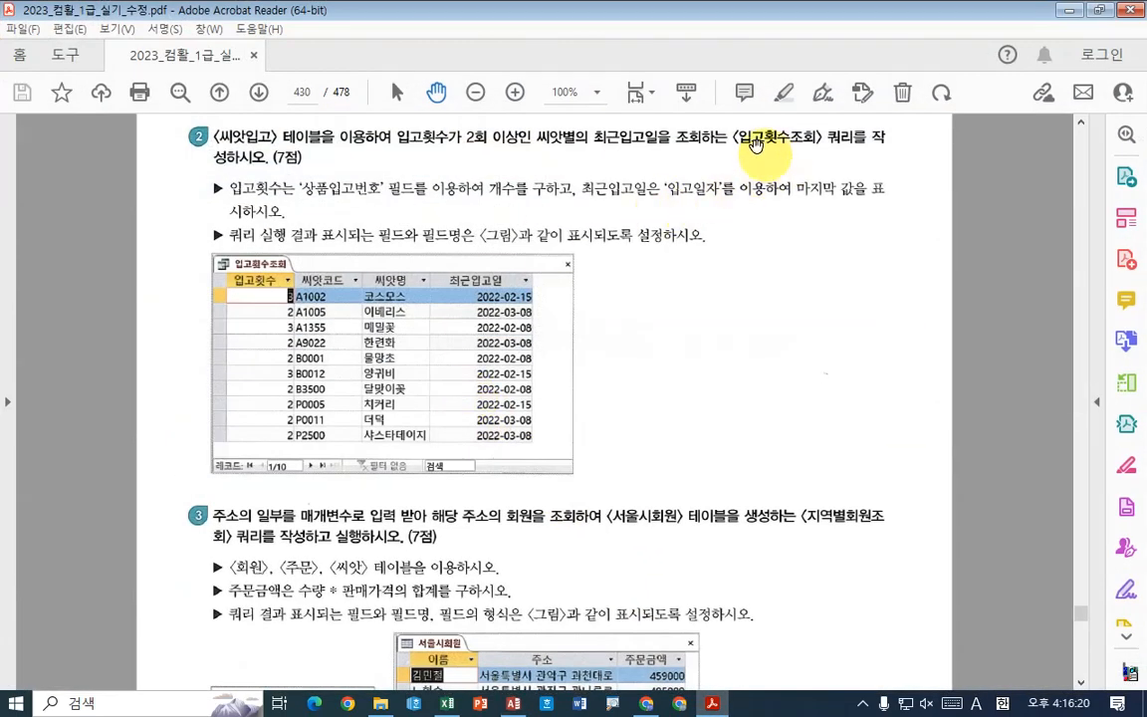
pyautogui.hotkey('alt', 'Tab')
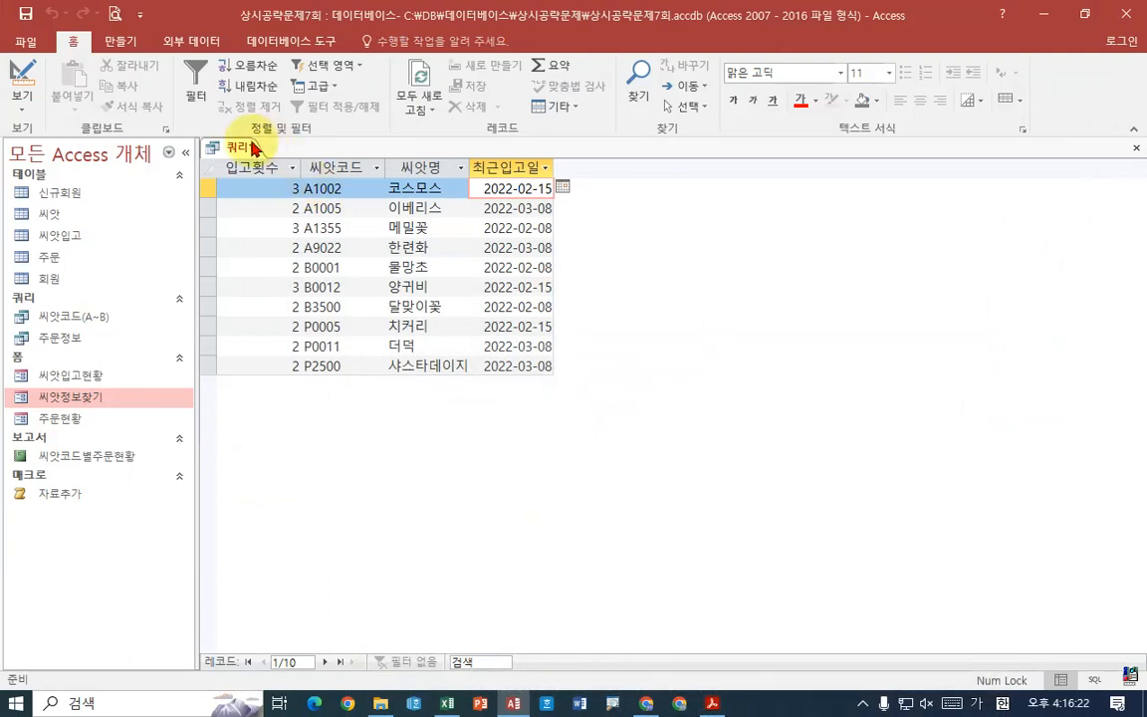
# Save the query as 입고횟수조회 and close it
pyautogui.rightClick(255, 147)
pyautogui.click(261, 159)
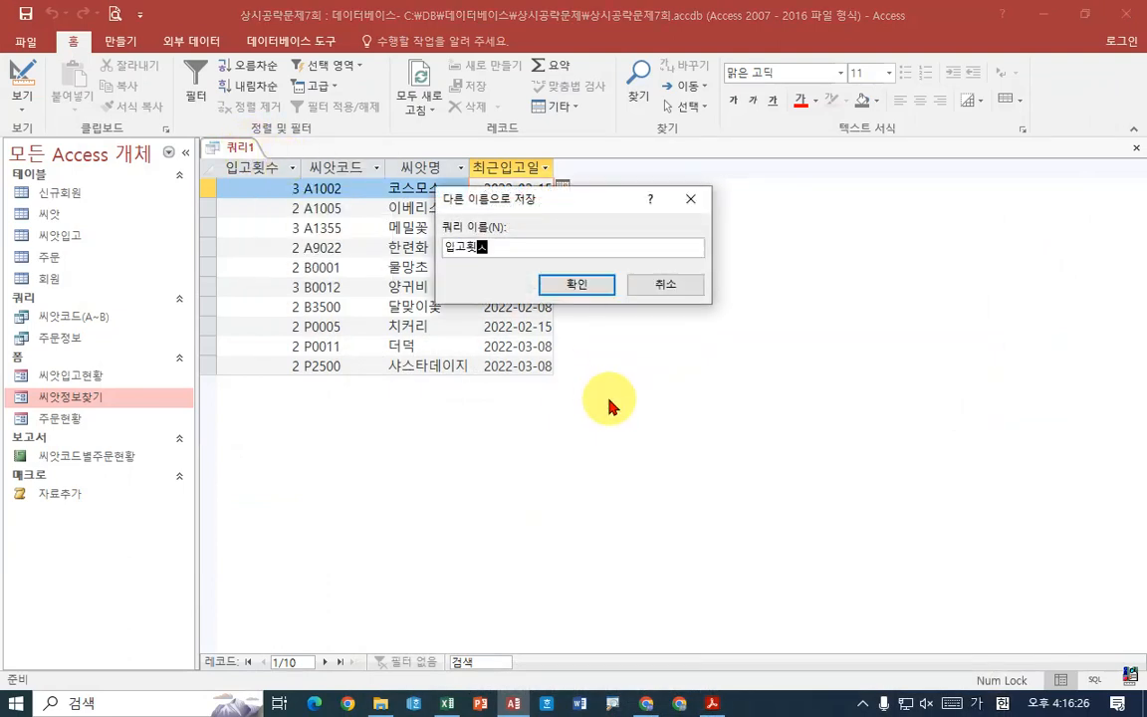
pyautogui.press('Return')
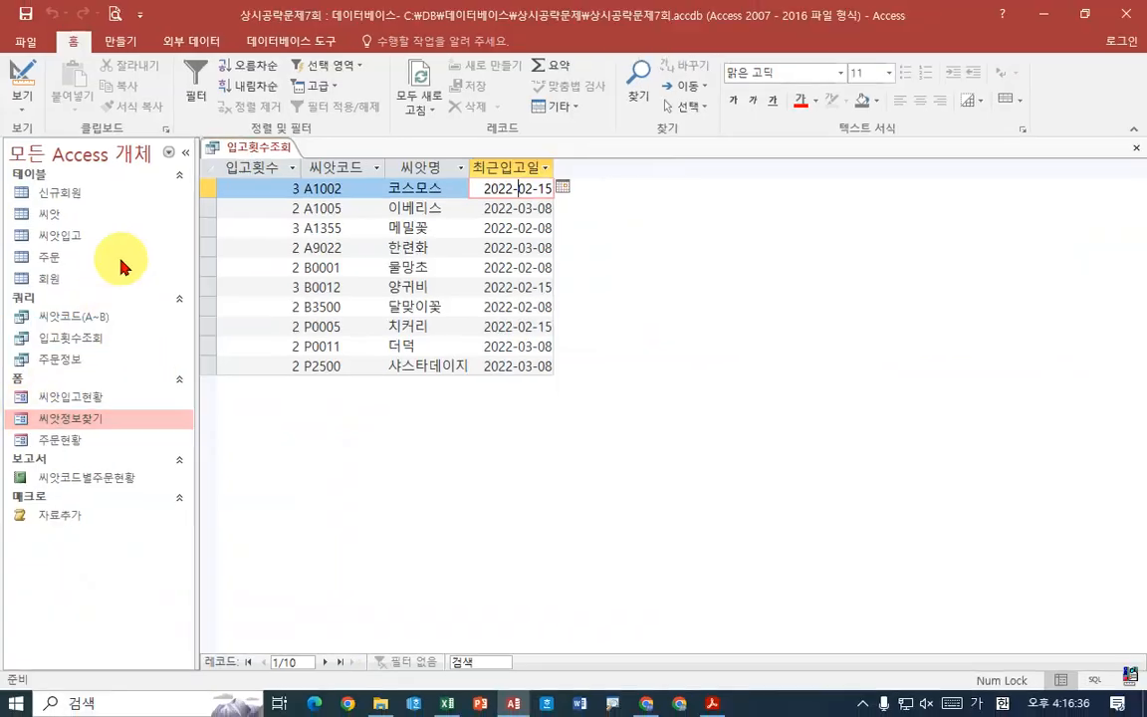
pyautogui.rightClick(248, 147)
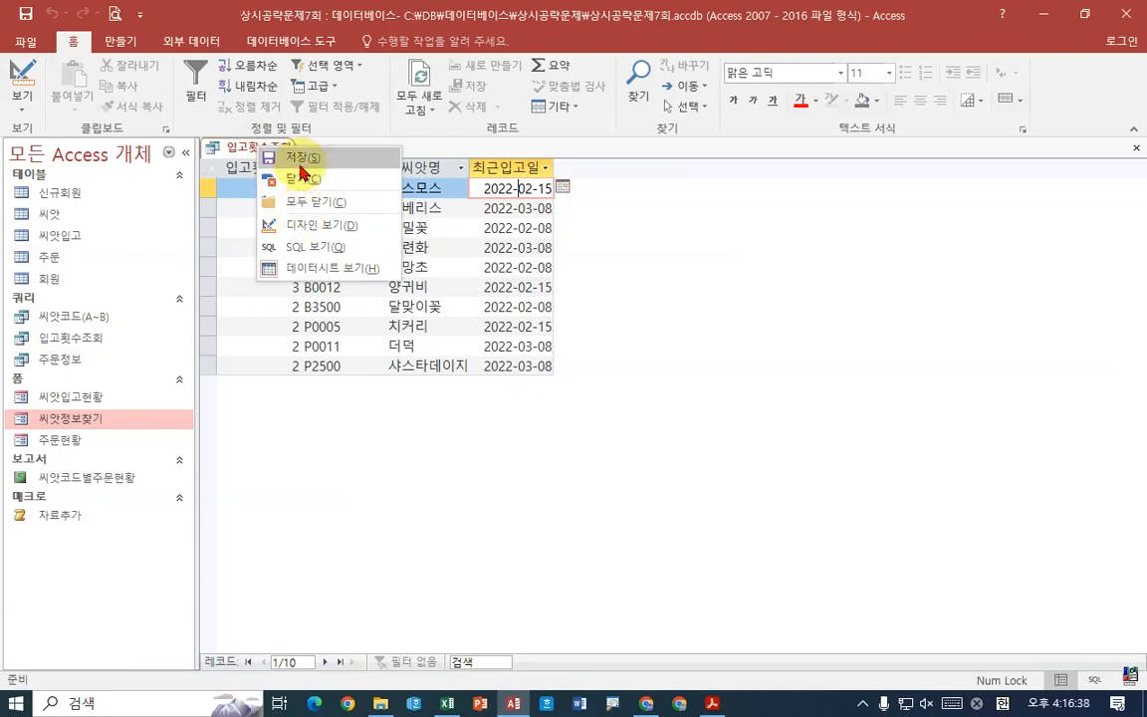
pyautogui.click(301, 178)
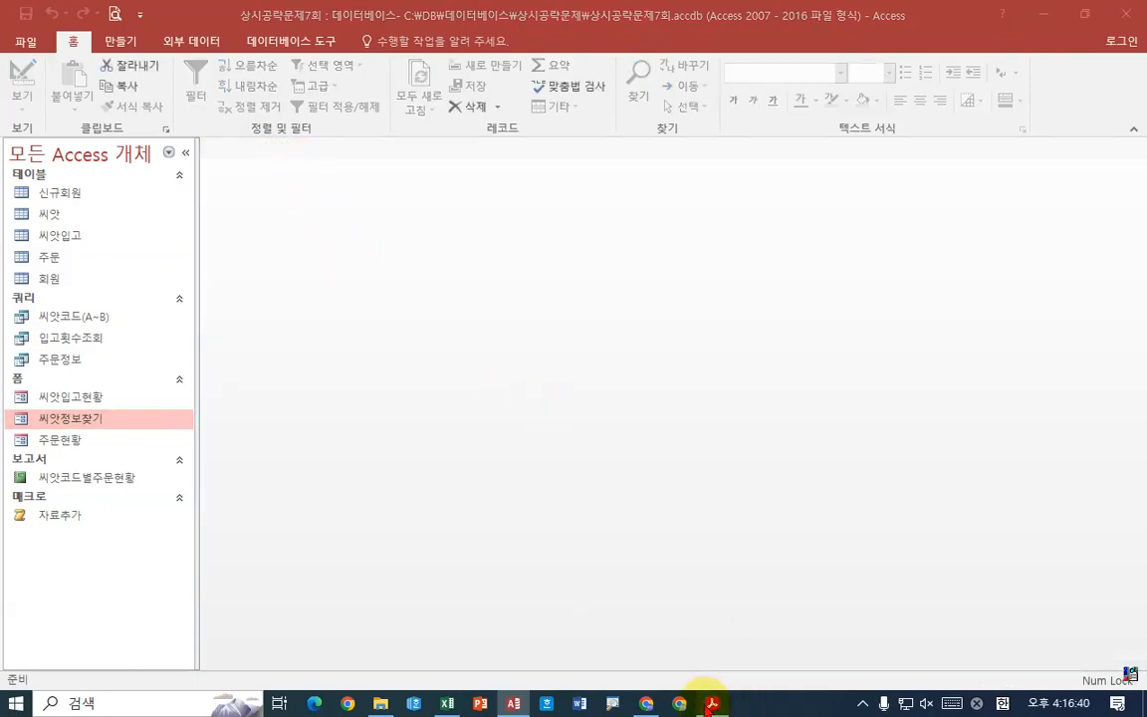
# Switch to the PDF and read problem 3, marking the 서울시회원 table to create and the 지역별회원조회 query name
pyautogui.click(712, 703)
pyautogui.scroll(-7, 597, 478)
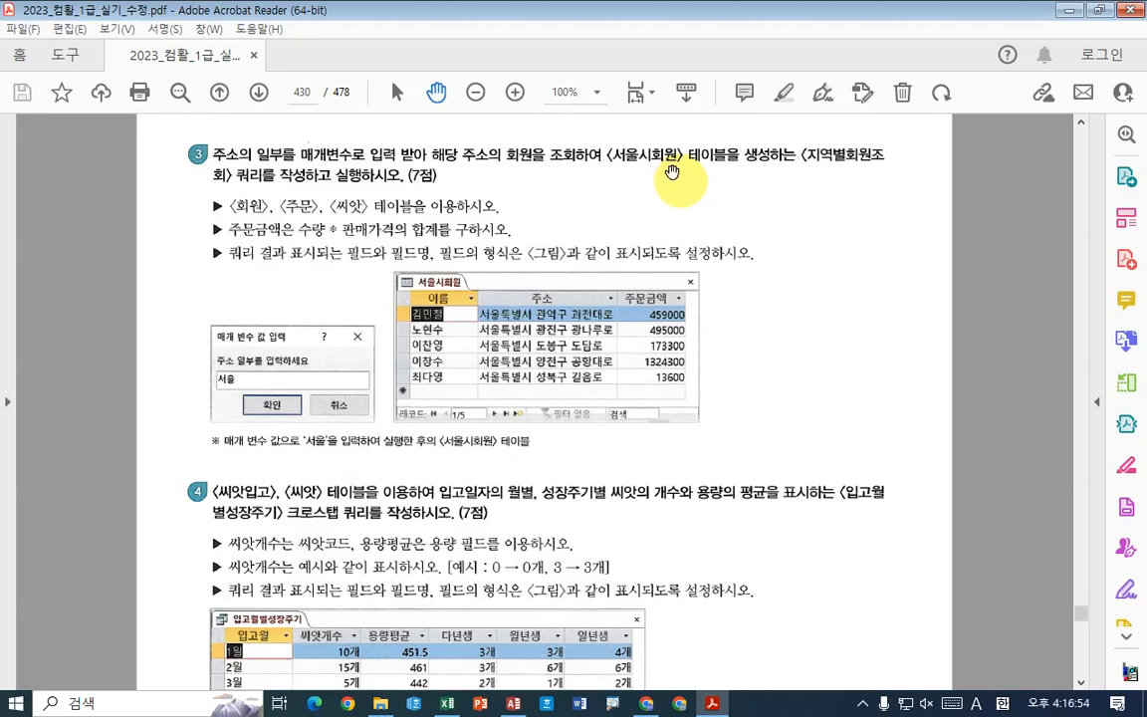
pyautogui.moveTo(657, 133)
pyautogui.mouseDown()
pyautogui.moveTo(642, 171)
pyautogui.moveTo(685, 168)
pyautogui.mouseUp()
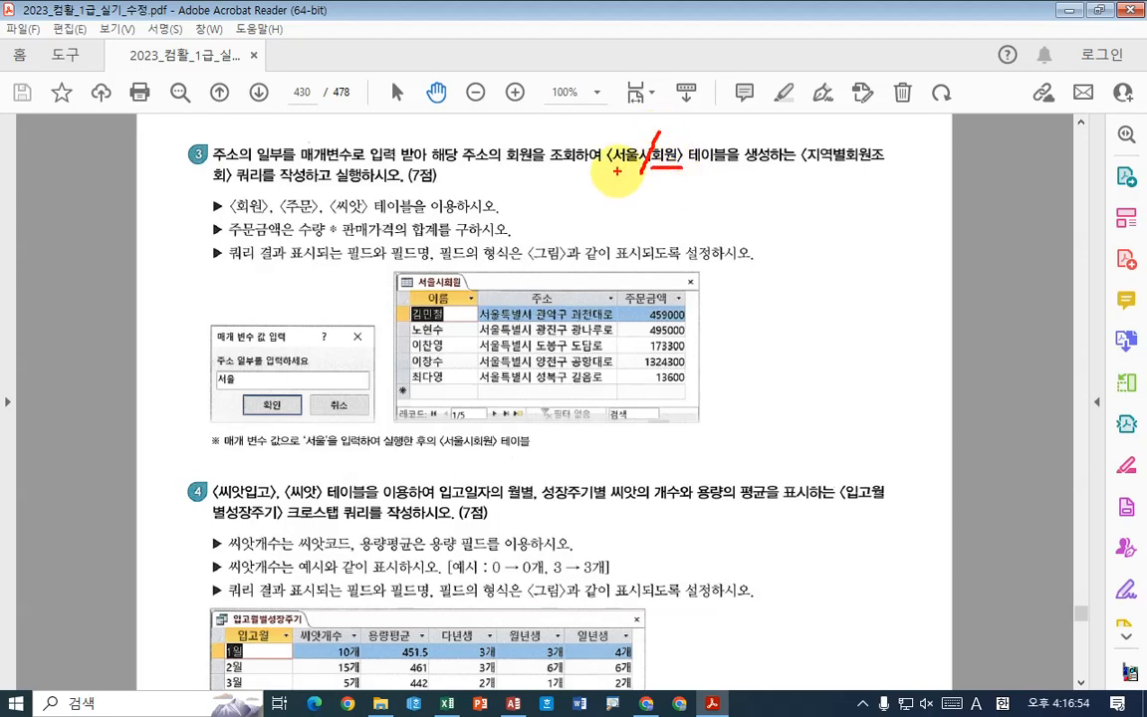
pyautogui.moveTo(612, 171); pyautogui.dragTo(643, 166)
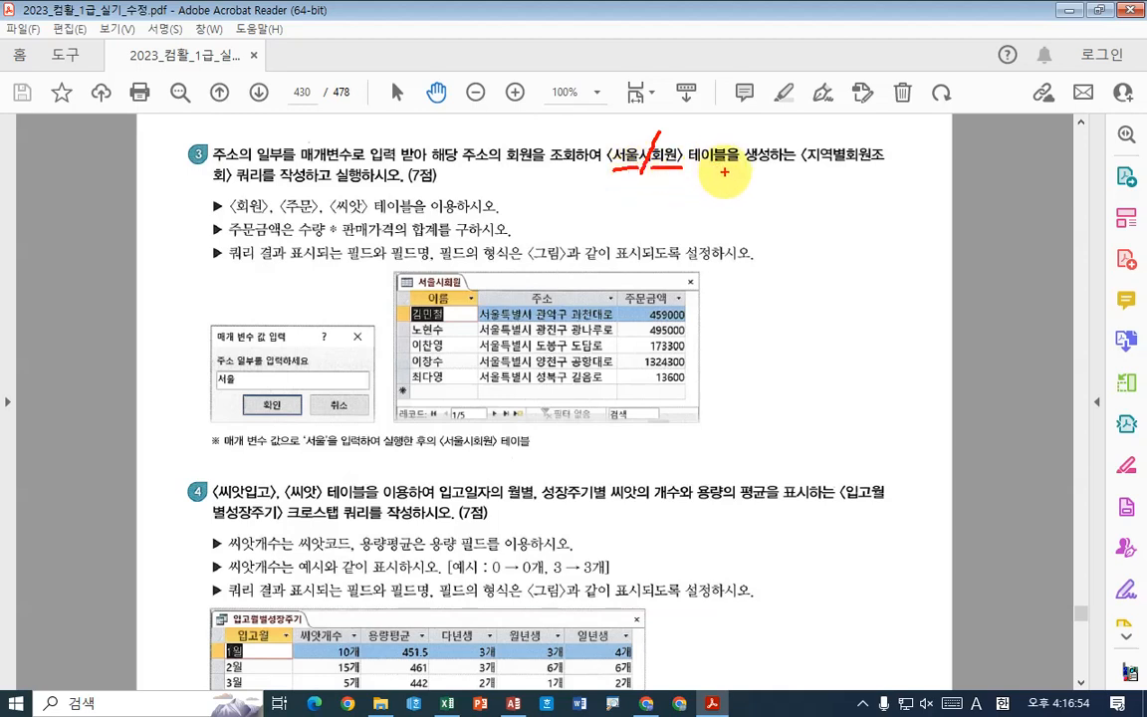
pyautogui.moveTo(752, 133); pyautogui.dragTo(734, 187)
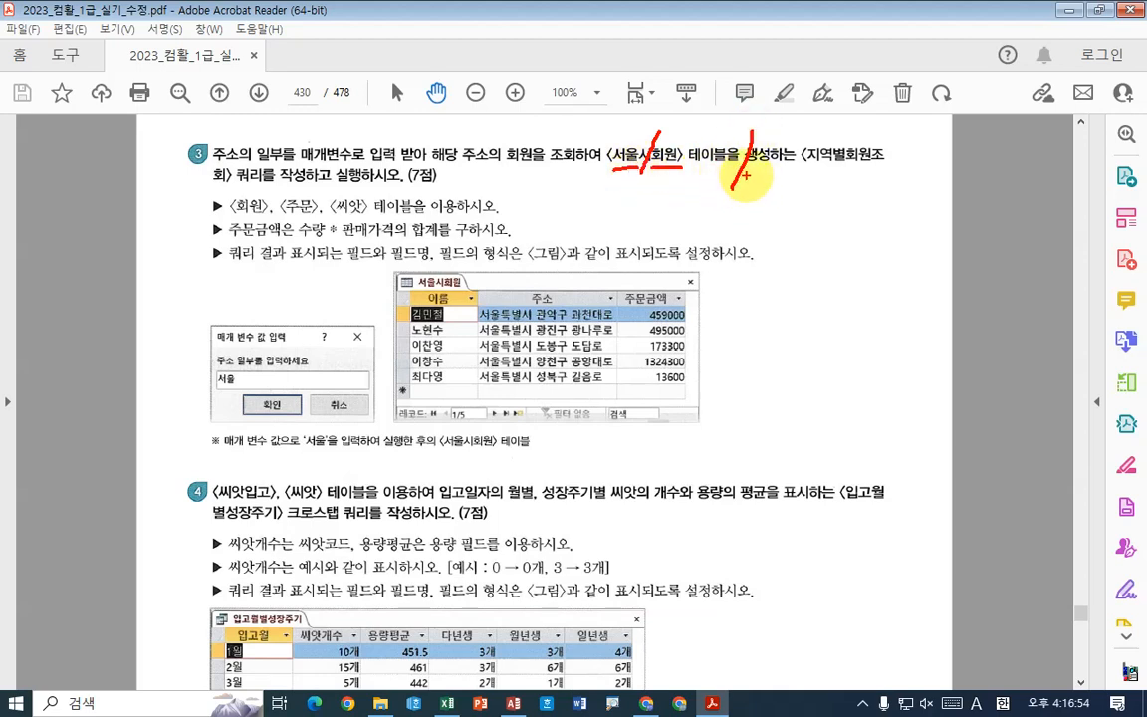
pyautogui.moveTo(818, 171); pyautogui.dragTo(878, 171)
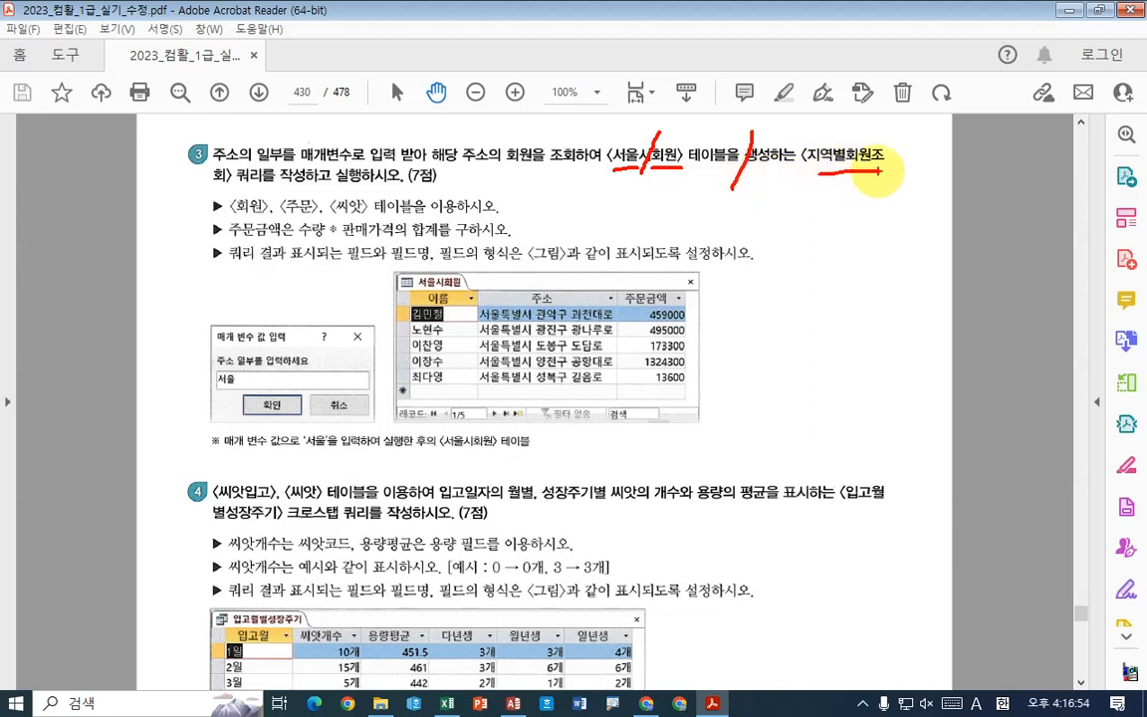
pyautogui.moveTo(213, 182); pyautogui.dragTo(403, 183)
# Mark problem 3's source tables, the 수량 * 판매가격 calculation, the 주소 and 주문금액 fields, and the parameter prompt with 서울
pyautogui.moveTo(213, 214); pyautogui.dragTo(501, 214)
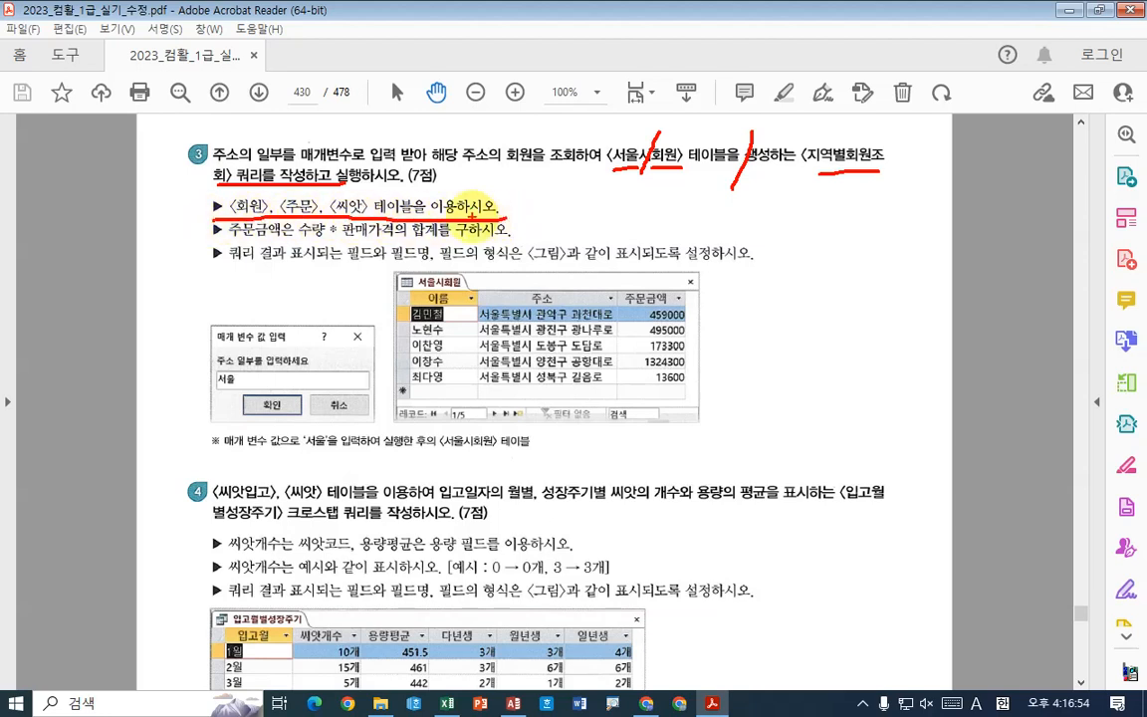
pyautogui.moveTo(297, 239); pyautogui.dragTo(408, 239)
pyautogui.moveTo(662, 292); pyautogui.dragTo(677, 289)
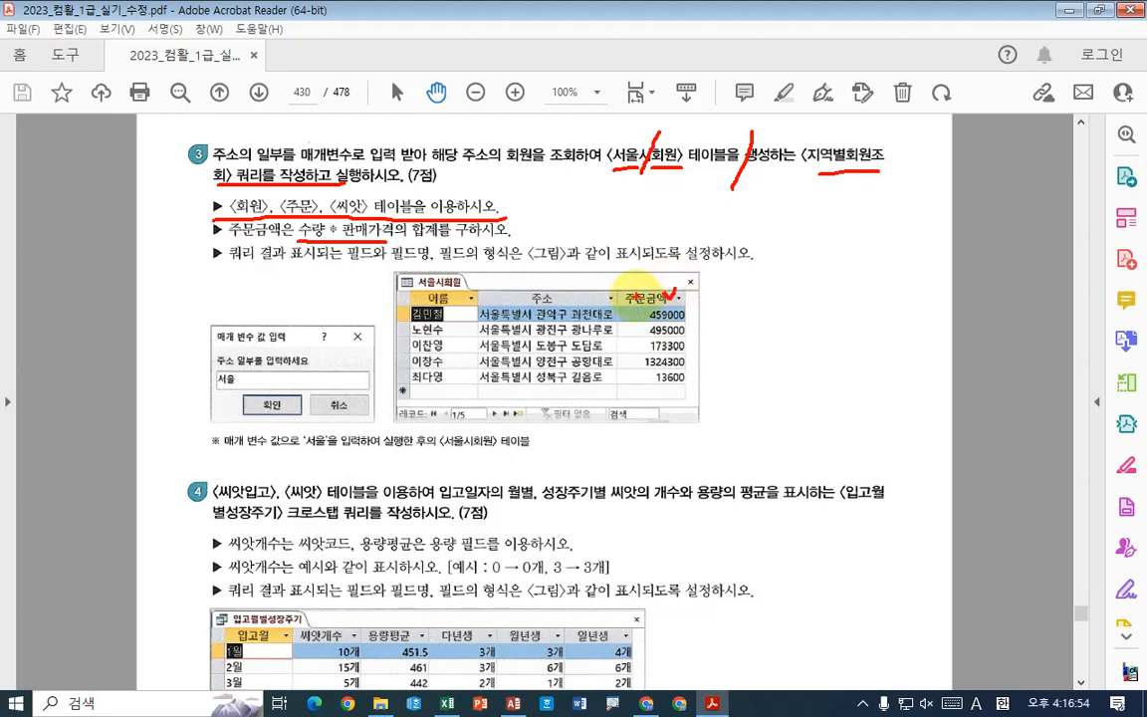
pyautogui.moveTo(560, 299); pyautogui.dragTo(514, 289)
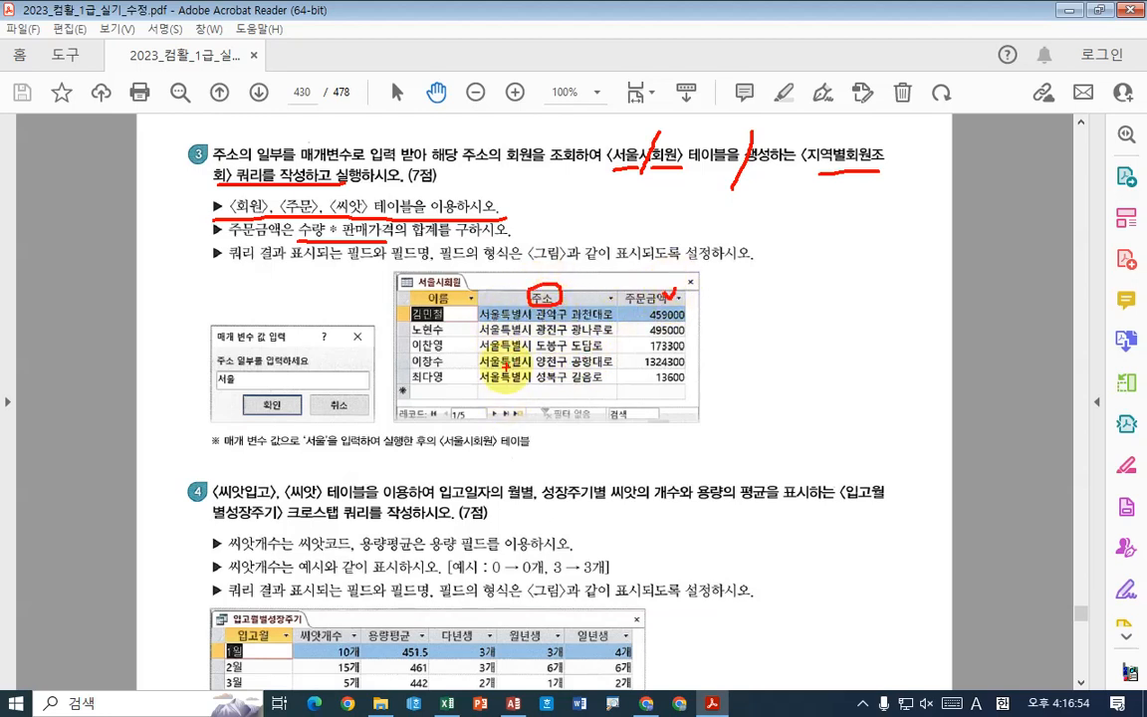
pyautogui.moveTo(206, 451); pyautogui.dragTo(495, 451)
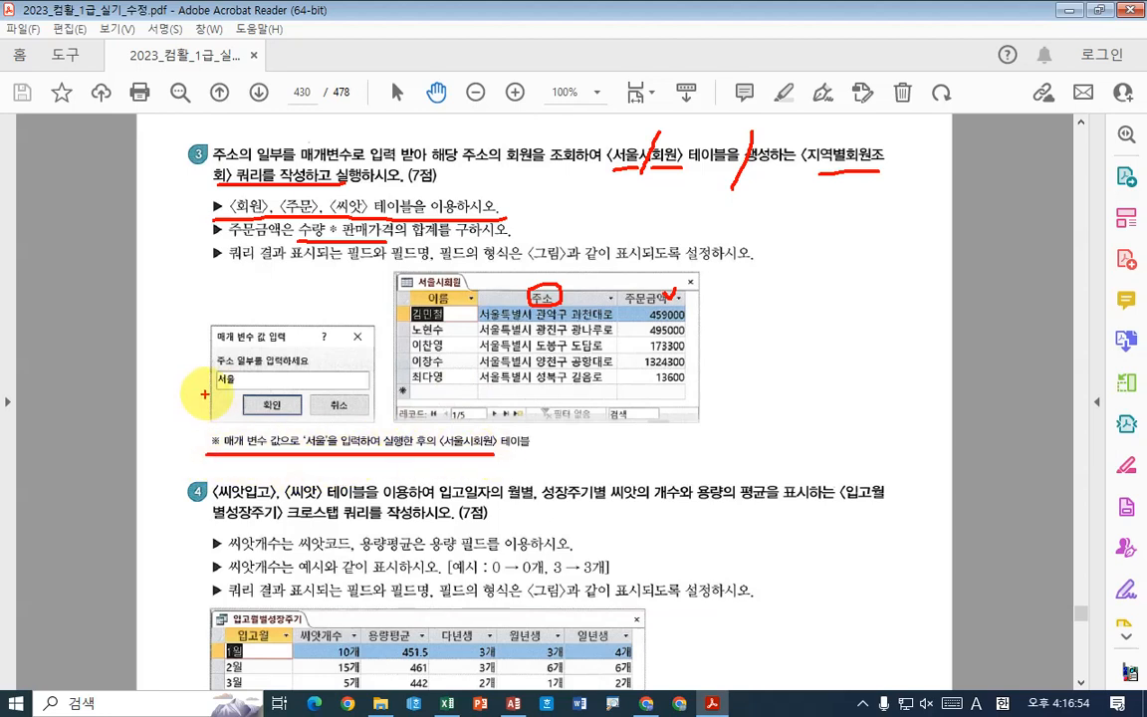
pyautogui.moveTo(238, 400)
pyautogui.mouseDown()
pyautogui.moveTo(192, 371)
pyautogui.moveTo(229, 398)
pyautogui.moveTo(336, 366)
pyautogui.moveTo(351, 328)
pyautogui.mouseUp()
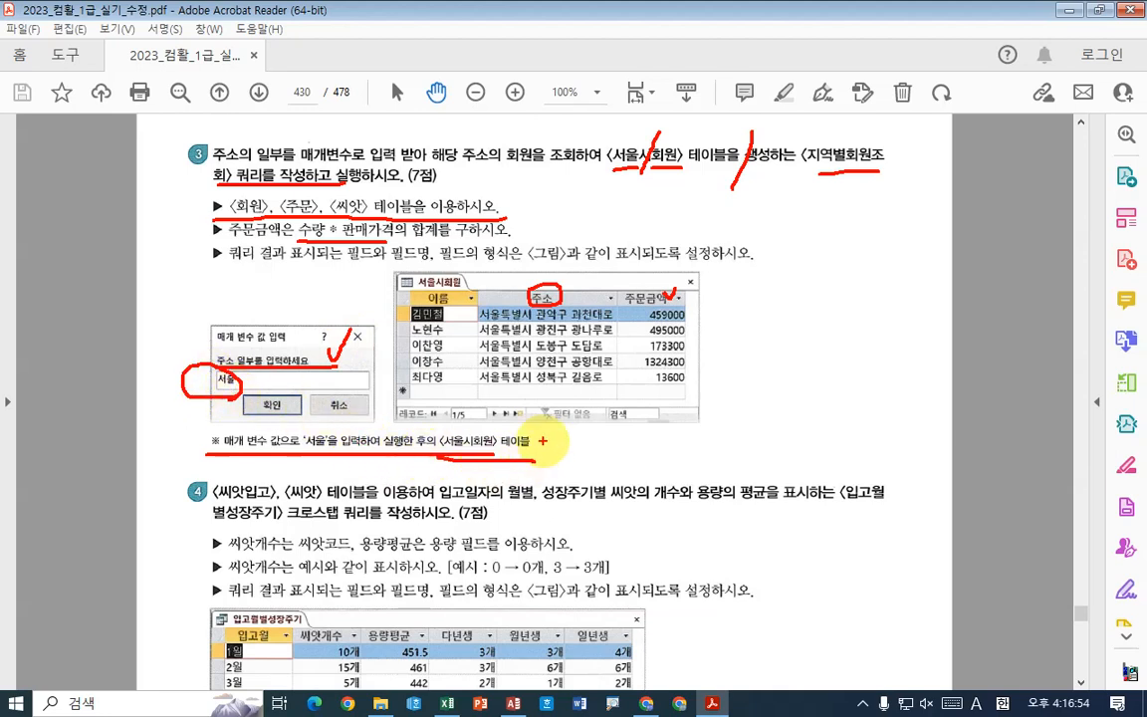
# Tick the note about the 서울시회원 table under problem 3 in the PDF, and clear the markings
pyautogui.moveTo(498, 460); pyautogui.dragTo(573, 423)
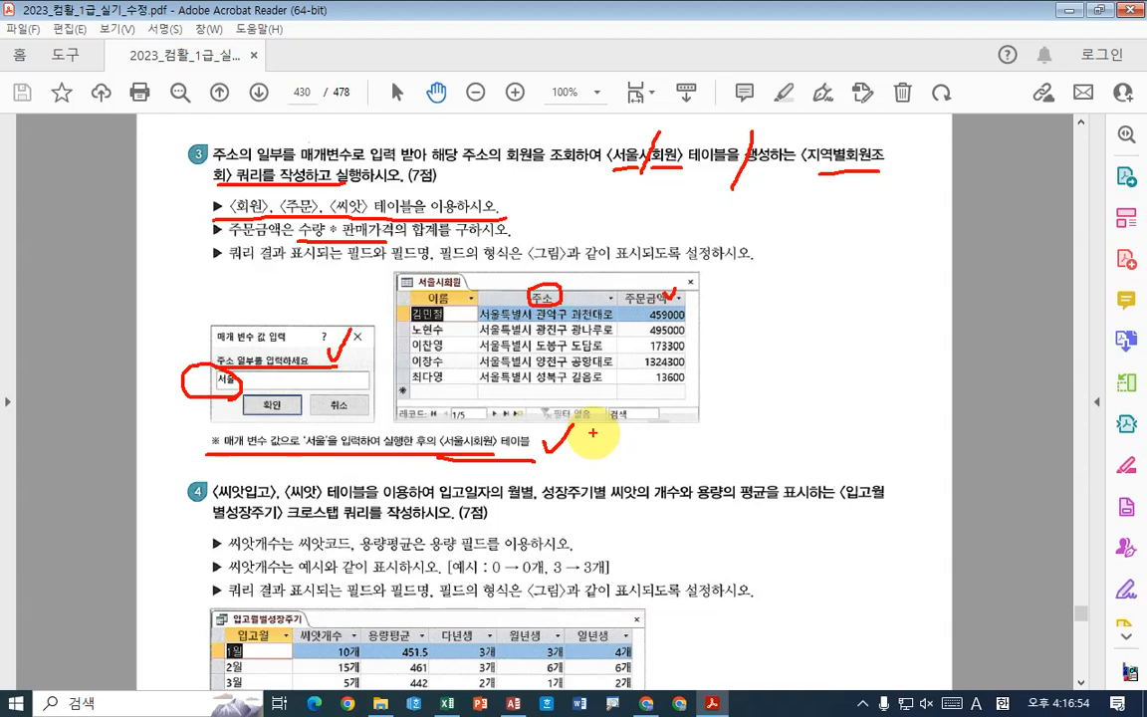
pyautogui.press('Escape')
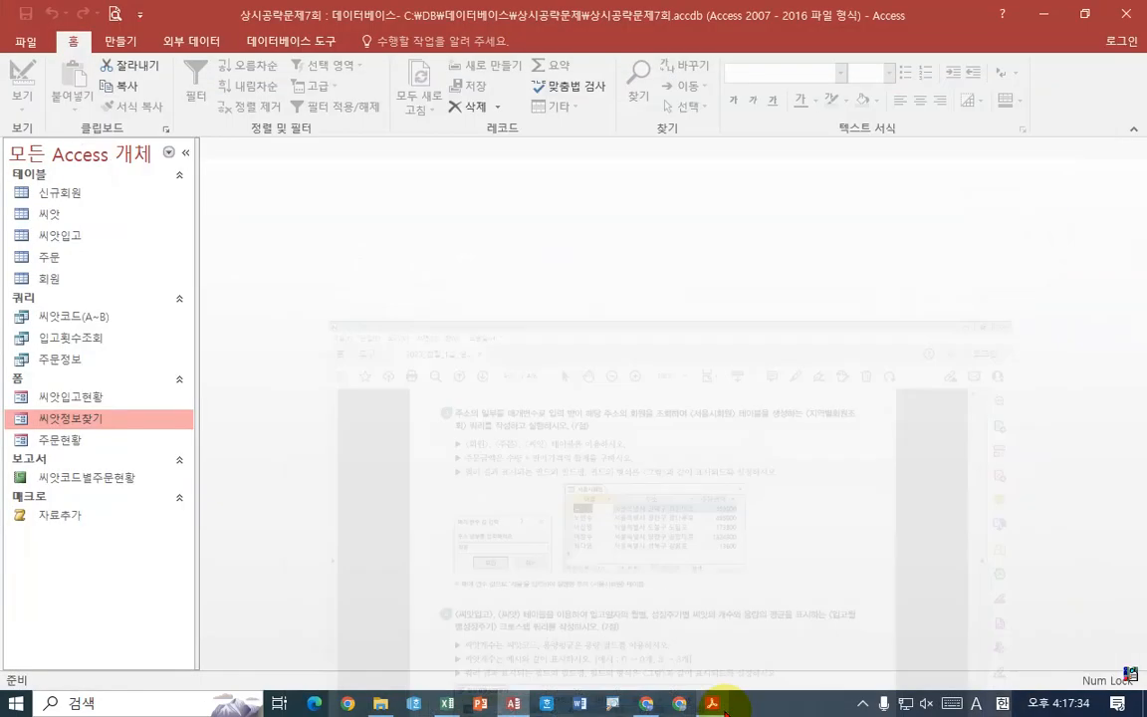
# Switch to Access, create a new query in design view and add the 주문, 회원 and 씨앗 tables
pyautogui.click(120, 41)
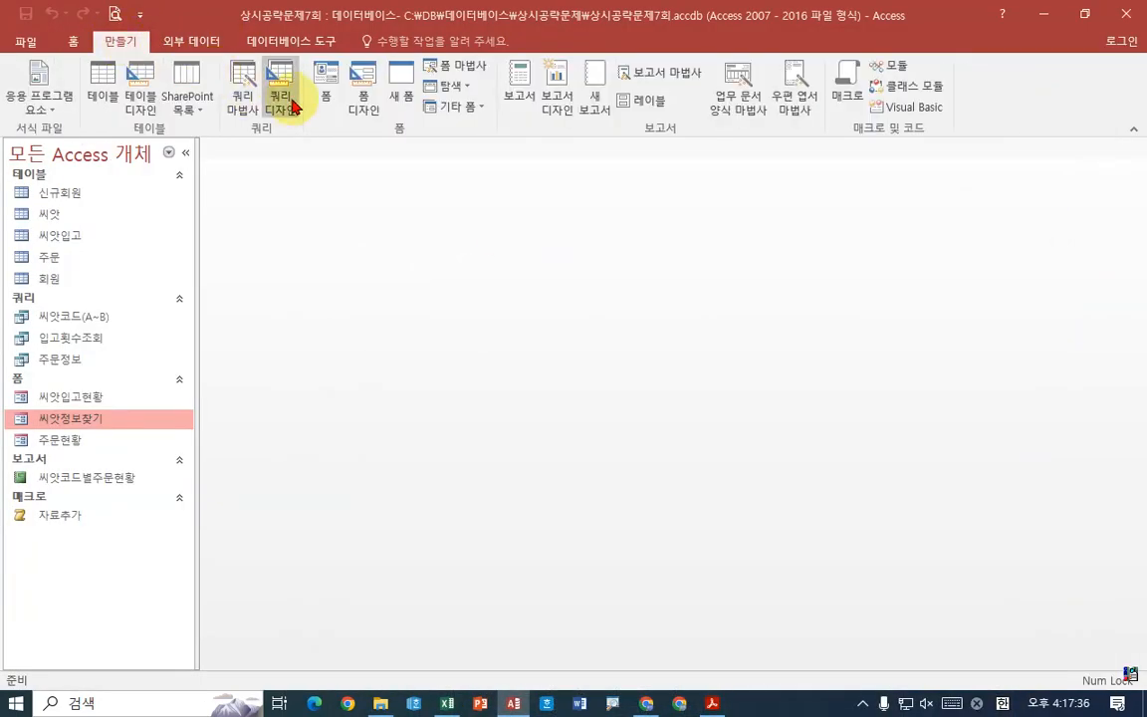
pyautogui.click(282, 97)
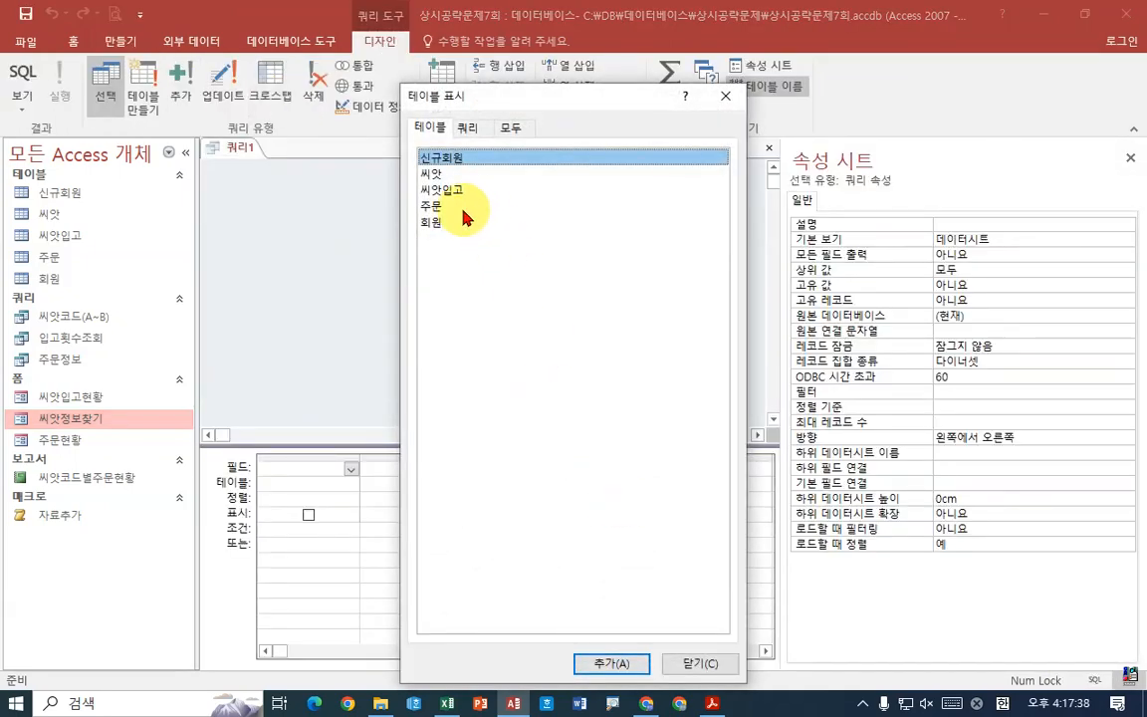
pyautogui.doubleClick(460, 206)
pyautogui.click(461, 222)
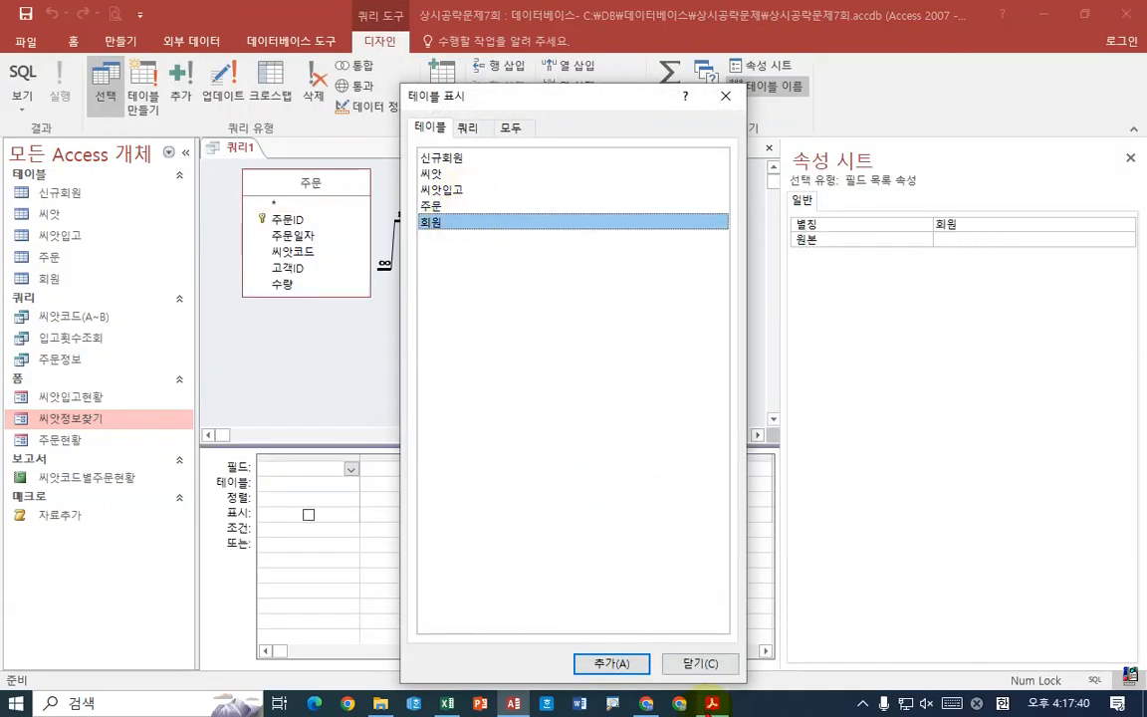
pyautogui.click(713, 704)
pyautogui.click(713, 705)
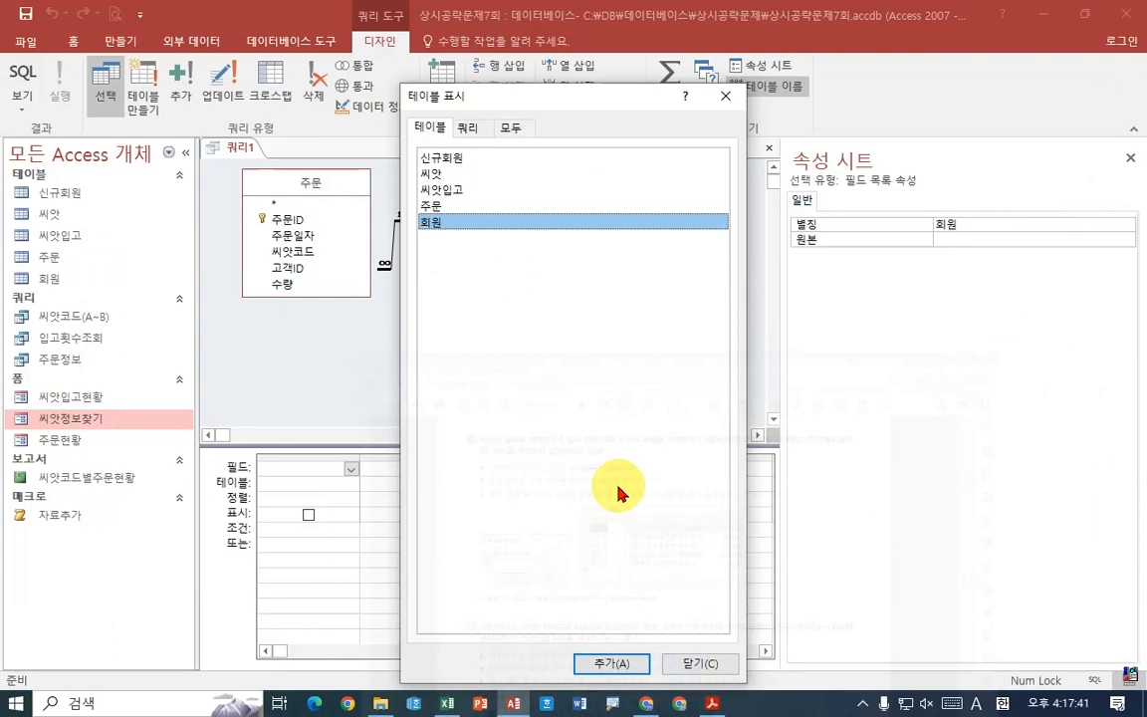
pyautogui.doubleClick(445, 174)
pyautogui.click(702, 665)
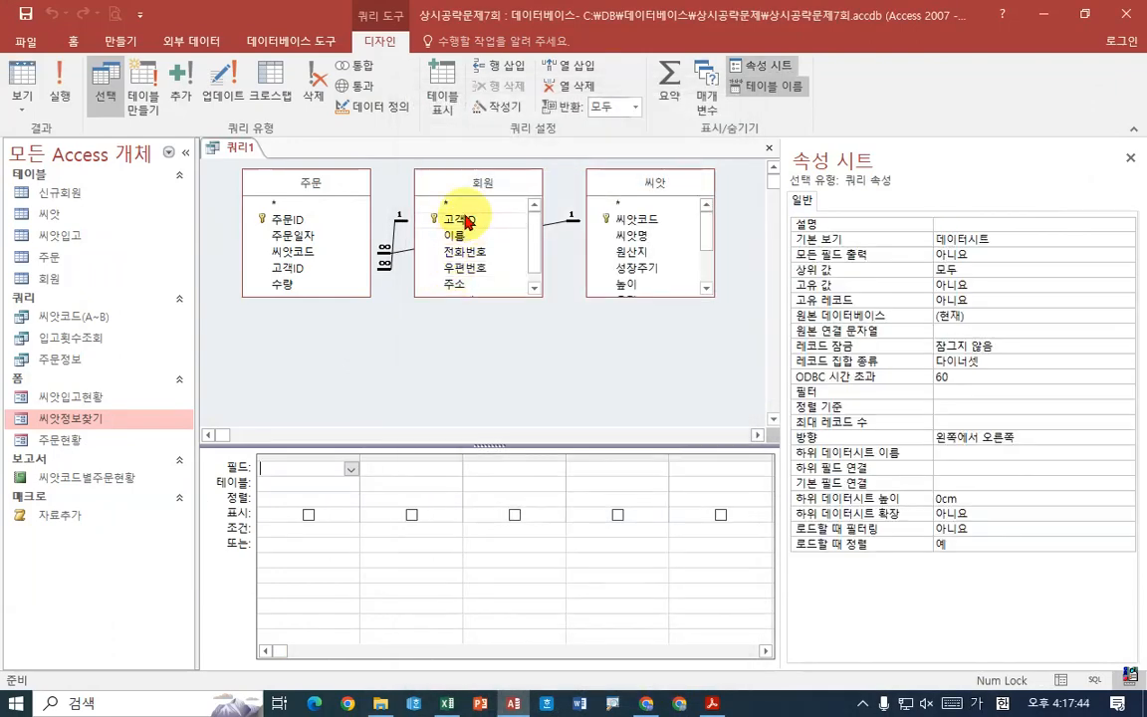
# Arrange the table boxes in the query design side by side in the order 회원, 주문, 씨앗
pyautogui.click(477, 183)
pyautogui.moveTo(503, 299); pyautogui.dragTo(512, 294)
pyautogui.moveTo(618, 183); pyautogui.dragTo(512, 172)
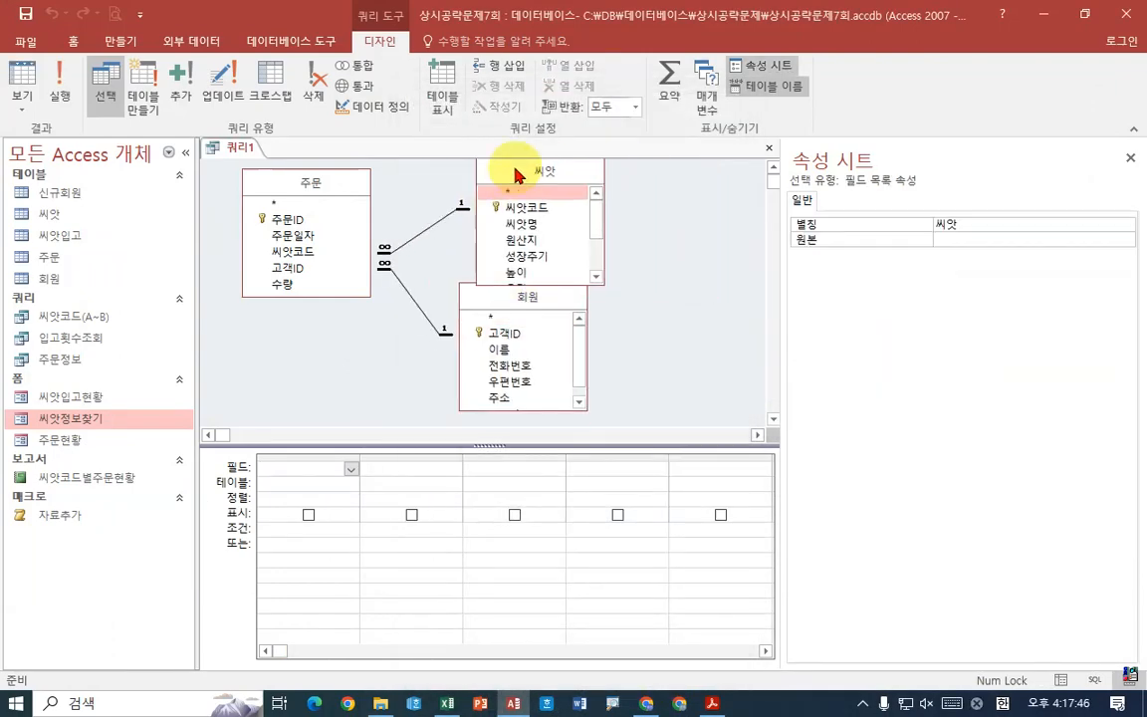
pyautogui.moveTo(476, 297); pyautogui.dragTo(502, 318)
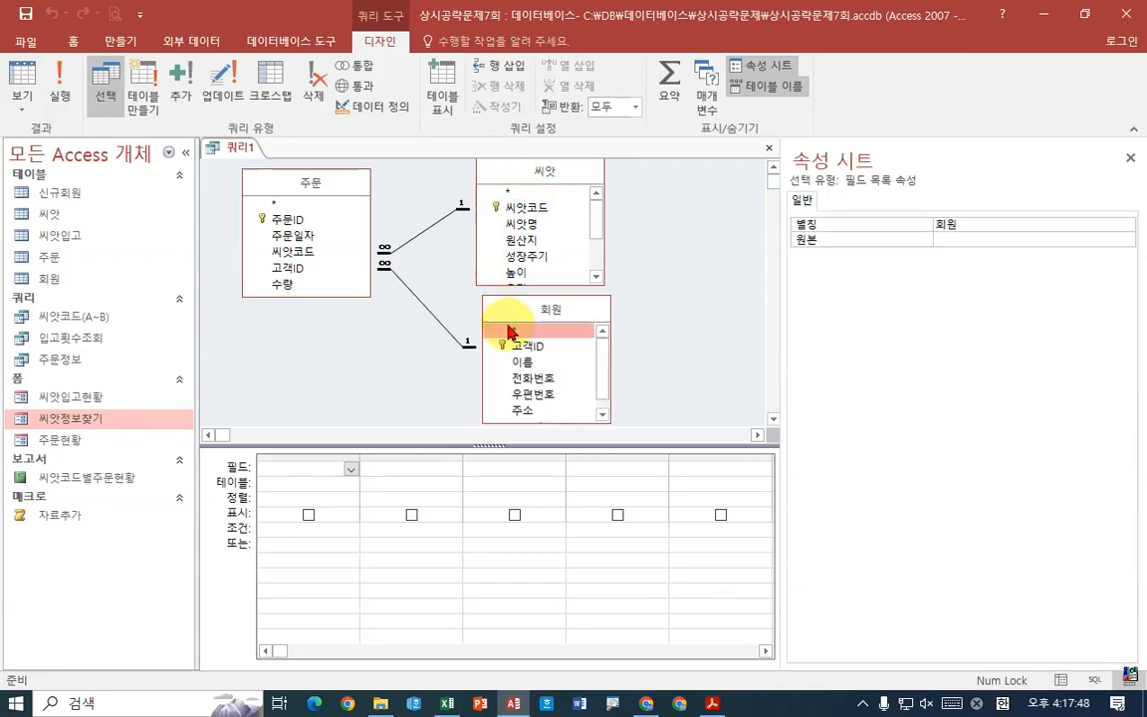
pyautogui.click(713, 704)
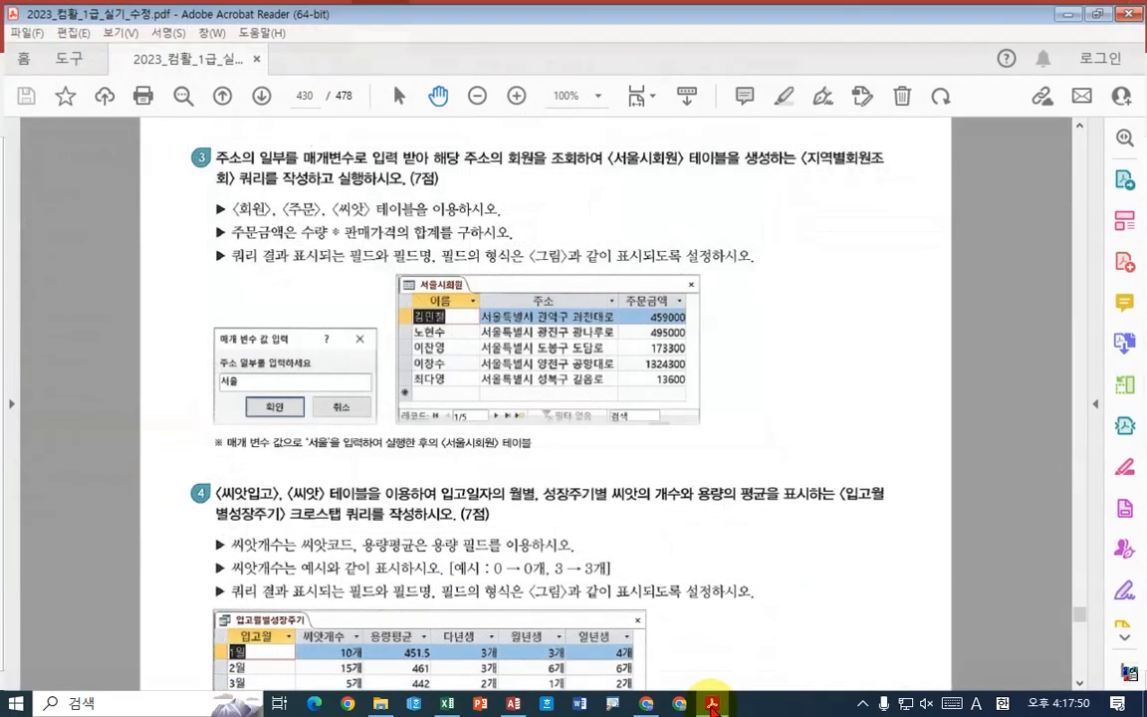
pyautogui.click(713, 704)
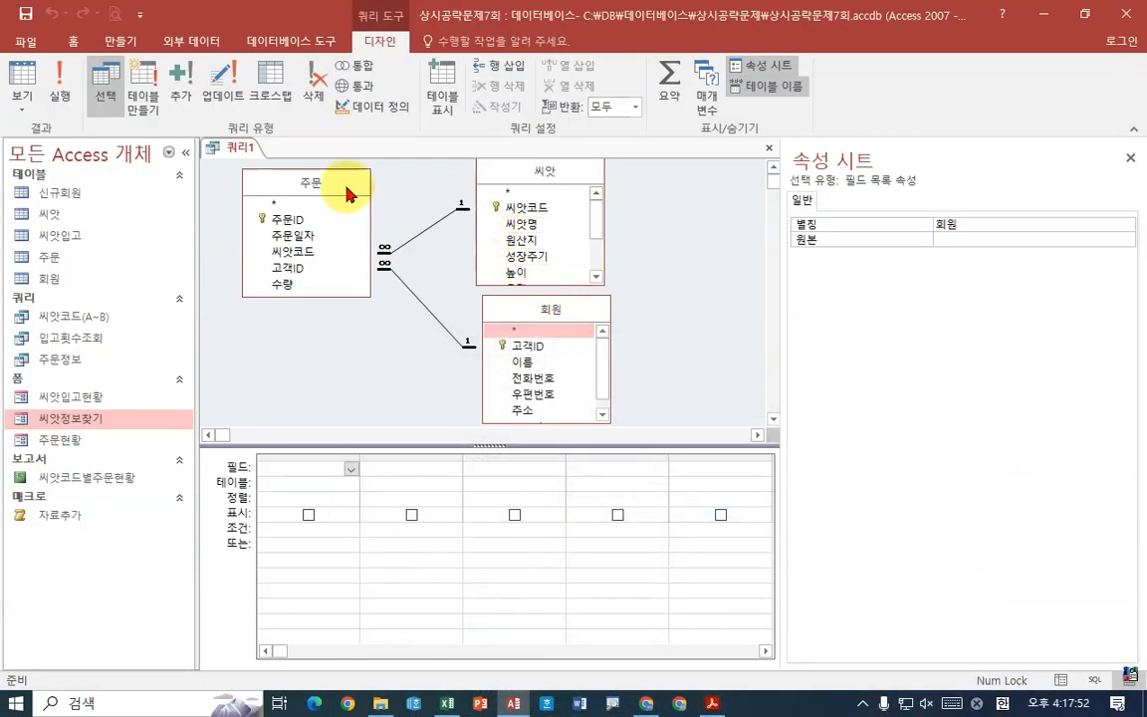
pyautogui.moveTo(341, 184); pyautogui.dragTo(423, 188)
pyautogui.moveTo(563, 313); pyautogui.dragTo(205, 248)
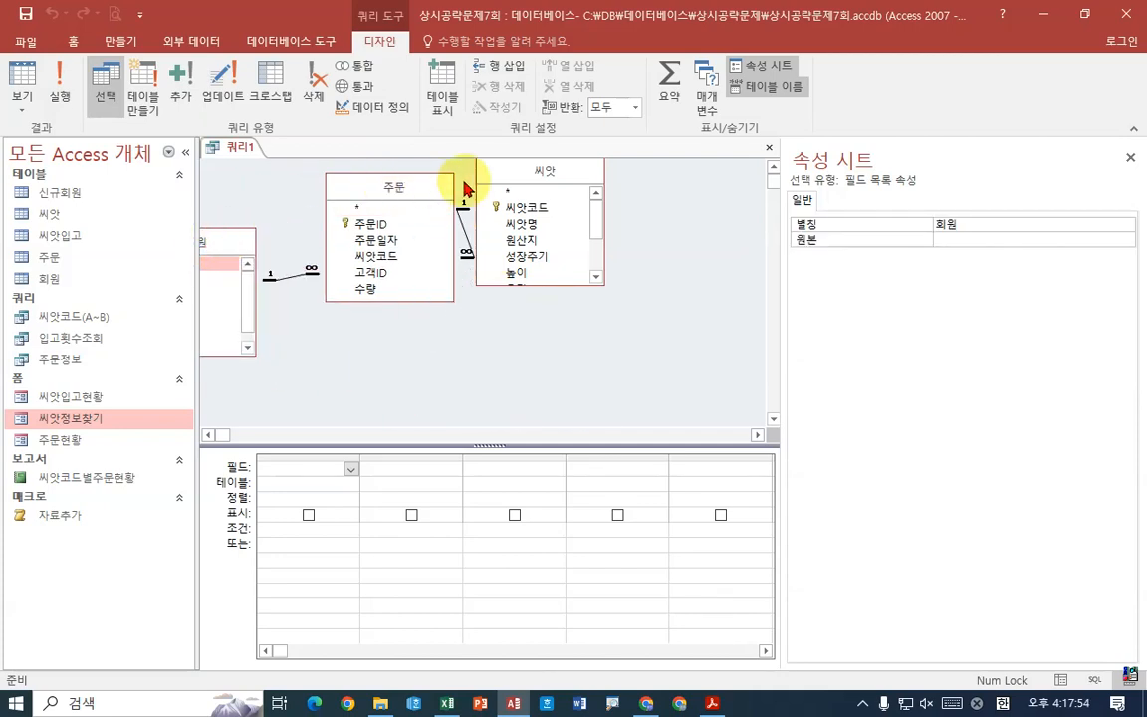
pyautogui.moveTo(529, 181); pyautogui.dragTo(672, 220)
pyautogui.moveTo(380, 181); pyautogui.dragTo(467, 195)
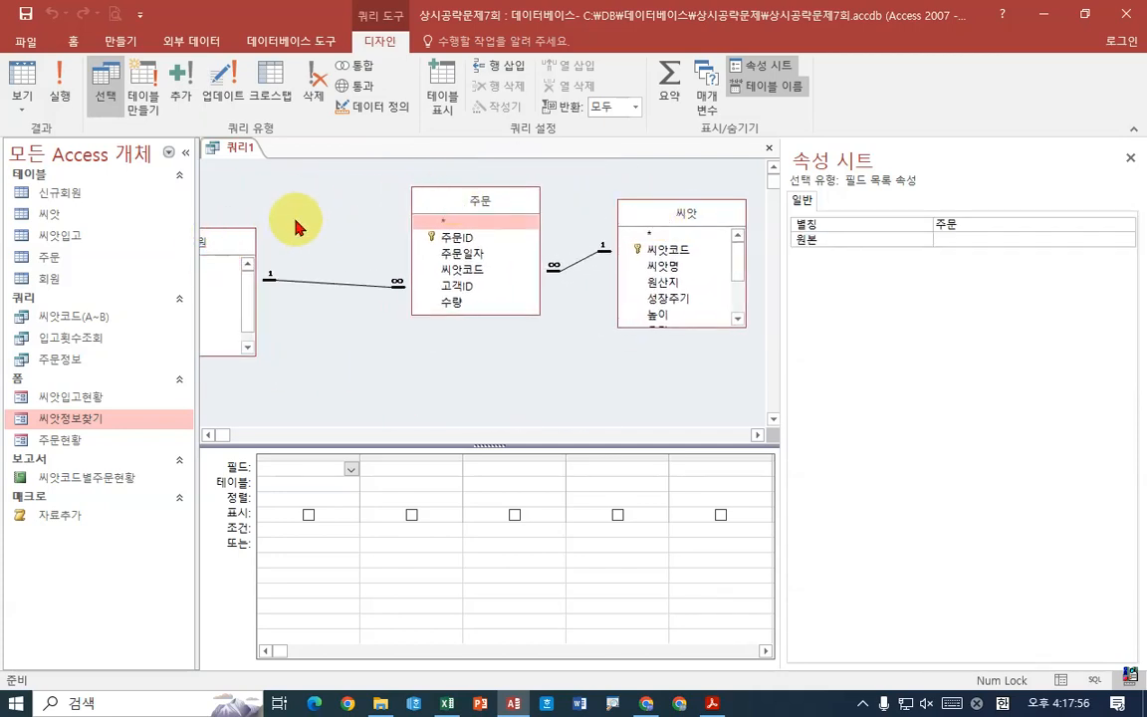
pyautogui.click(230, 248)
pyautogui.moveTo(230, 248); pyautogui.dragTo(343, 202)
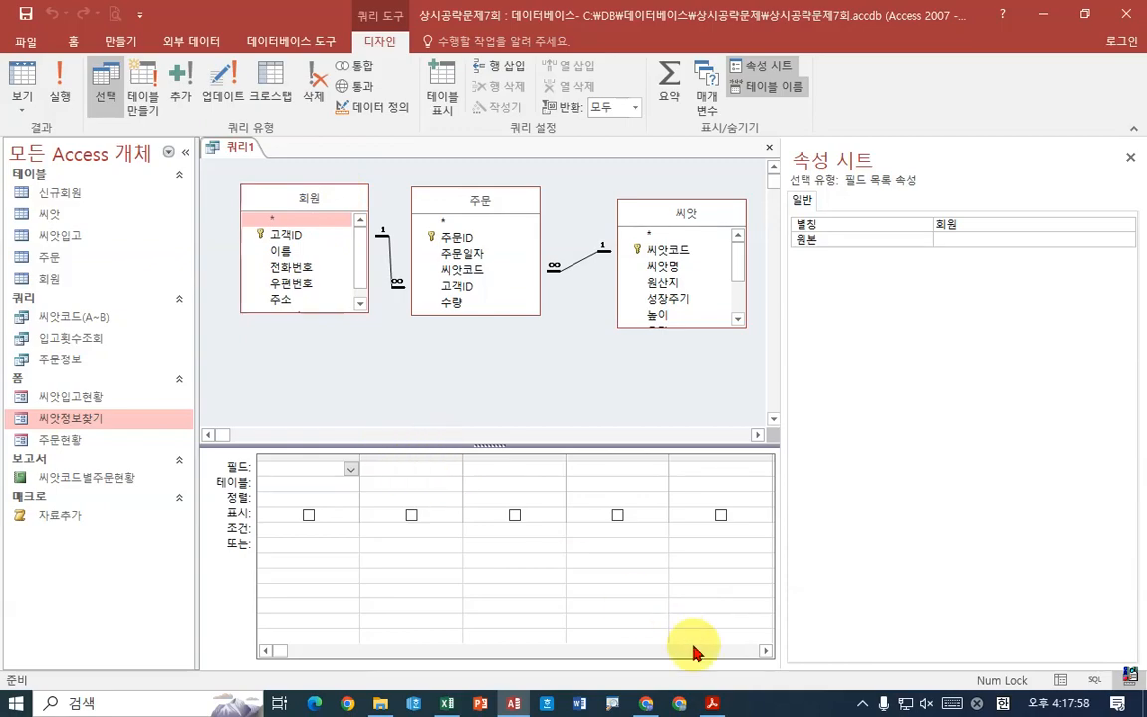
# Add the 이름 and 주소 fields from 회원 to the query grid, following the result picture of problem 3 in the PDF
pyautogui.click(711, 704)
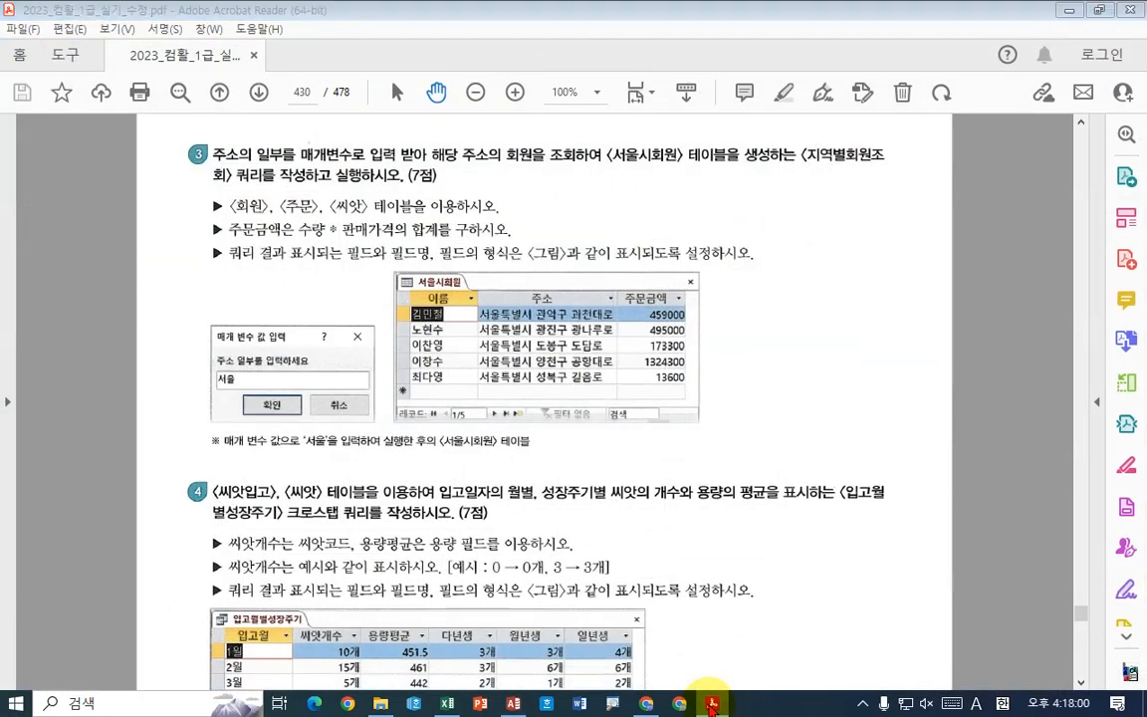
pyautogui.click(711, 704)
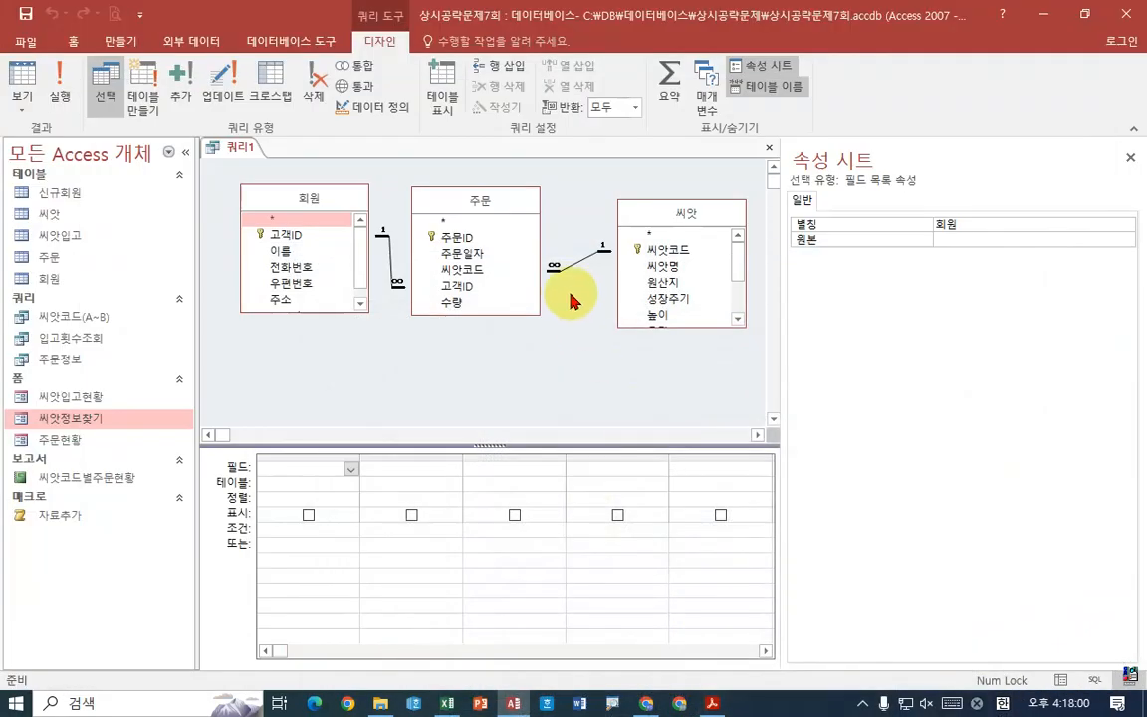
pyautogui.doubleClick(281, 251)
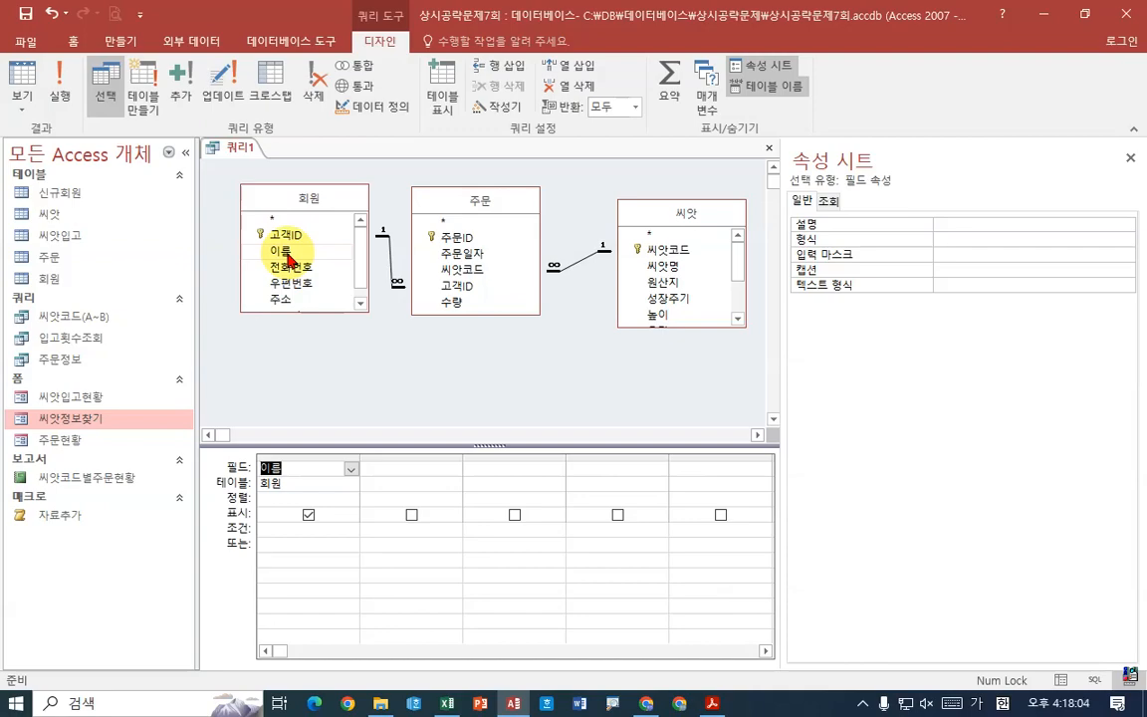
pyautogui.click(711, 704)
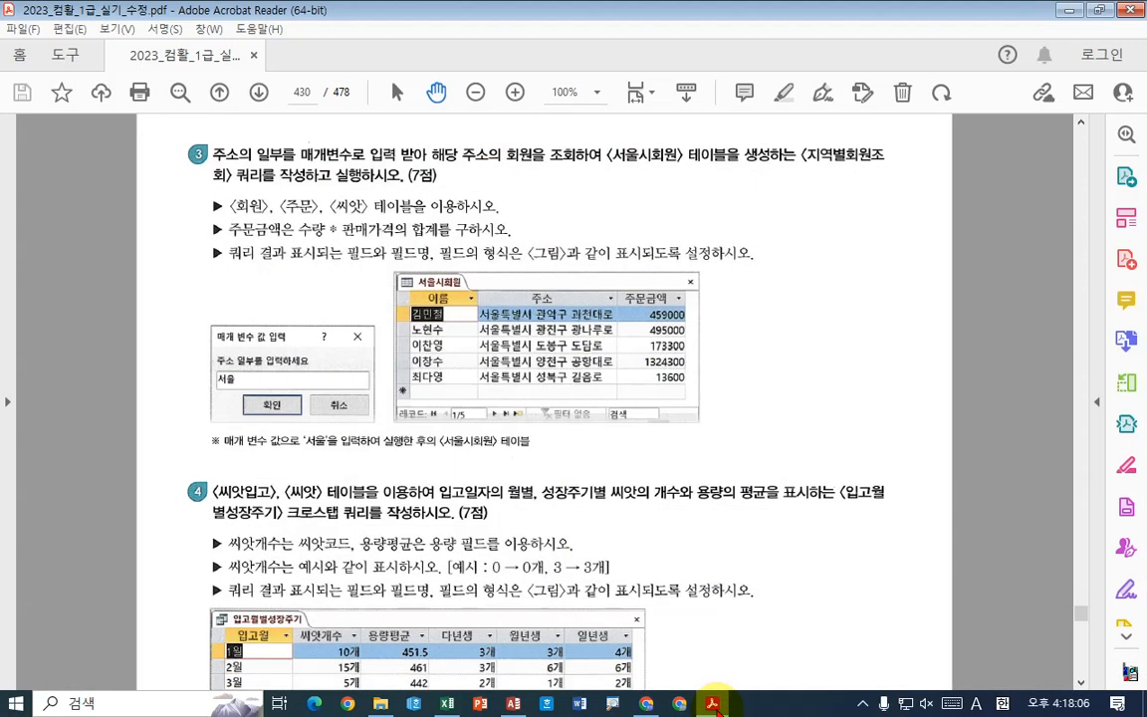
pyautogui.click(711, 704)
pyautogui.click(284, 300)
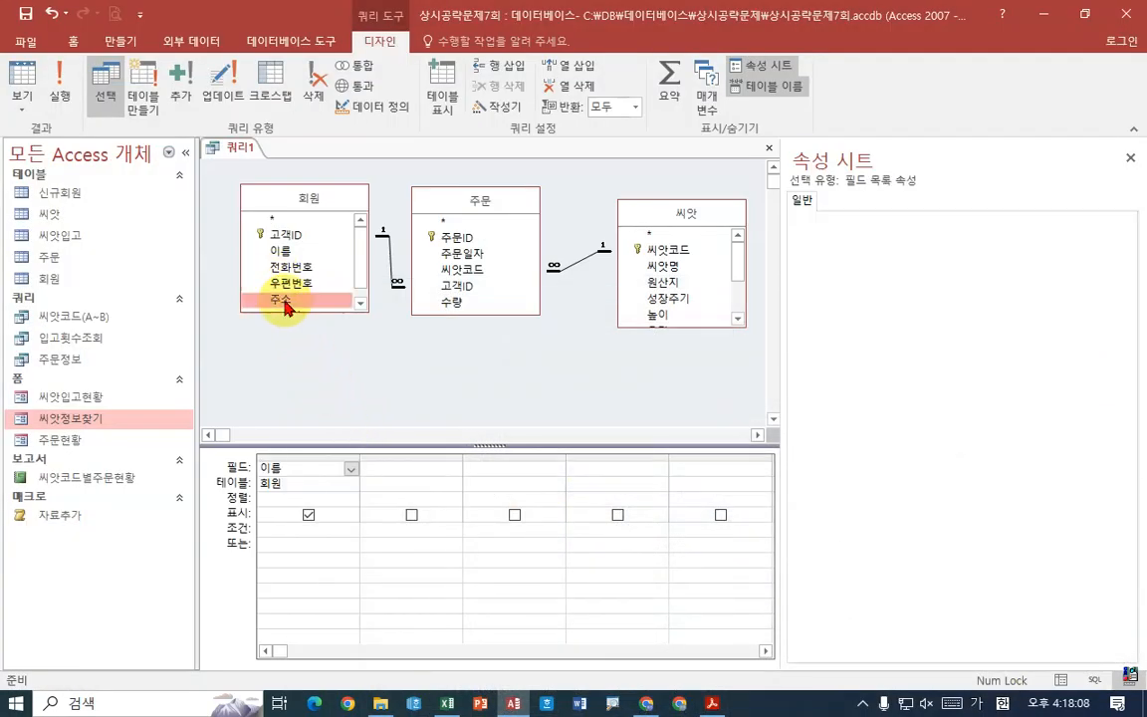
pyautogui.doubleClick(284, 301)
# Recheck problem 3 in the PDF and lengthen the 씨앗, 주문 and 회원 table boxes to show all their fields
pyautogui.click(713, 703)
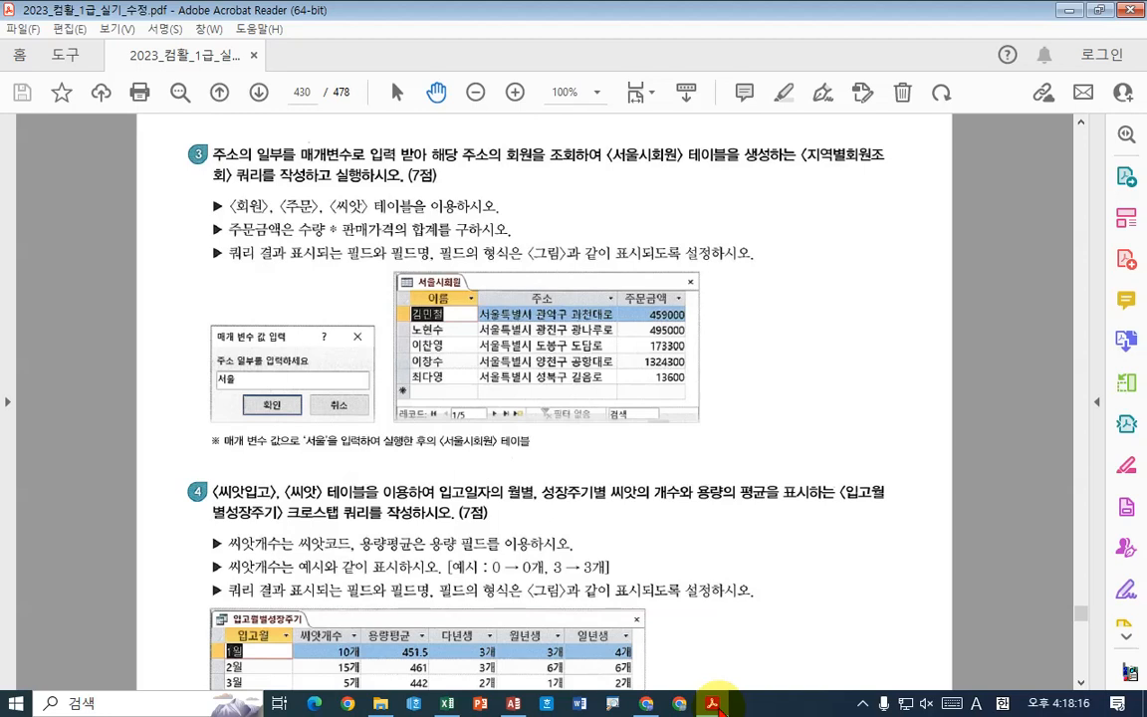
pyautogui.click(714, 704)
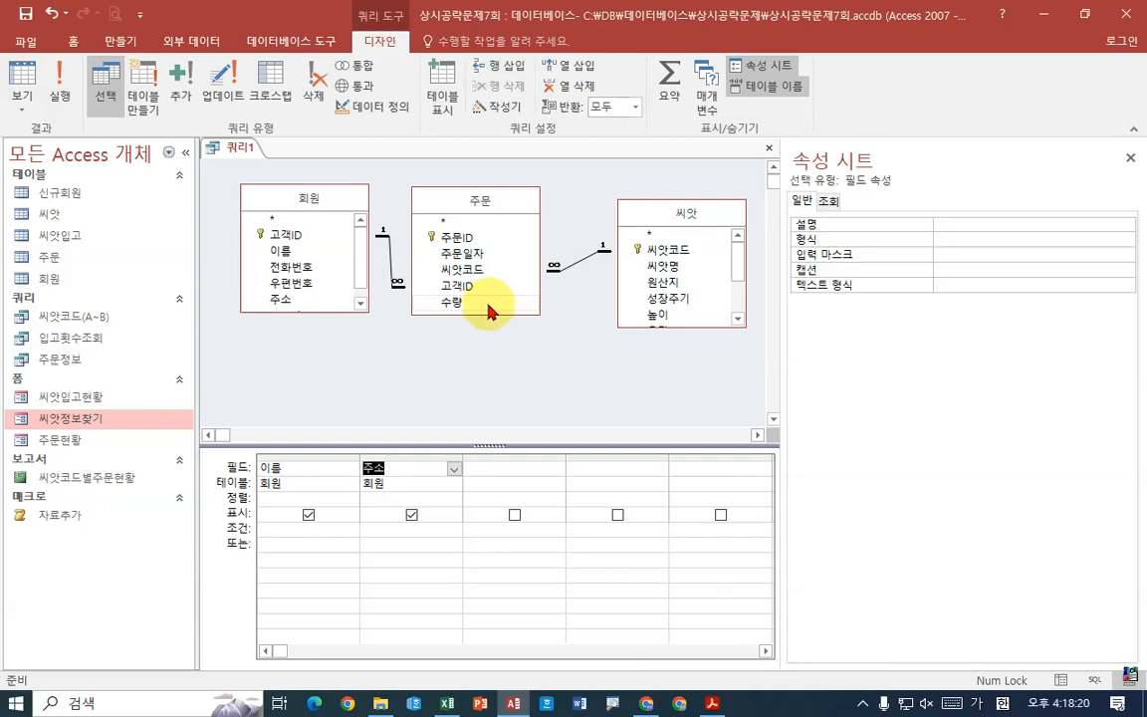
pyautogui.moveTo(645, 326); pyautogui.dragTo(647, 408)
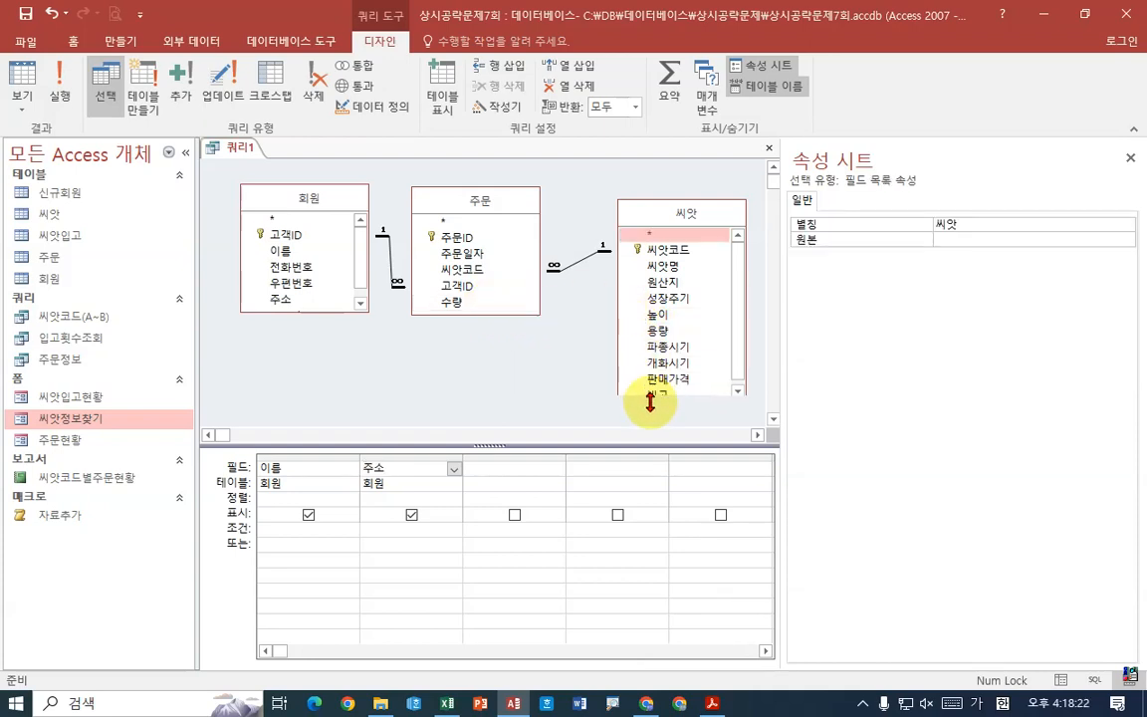
pyautogui.moveTo(478, 313); pyautogui.dragTo(492, 382)
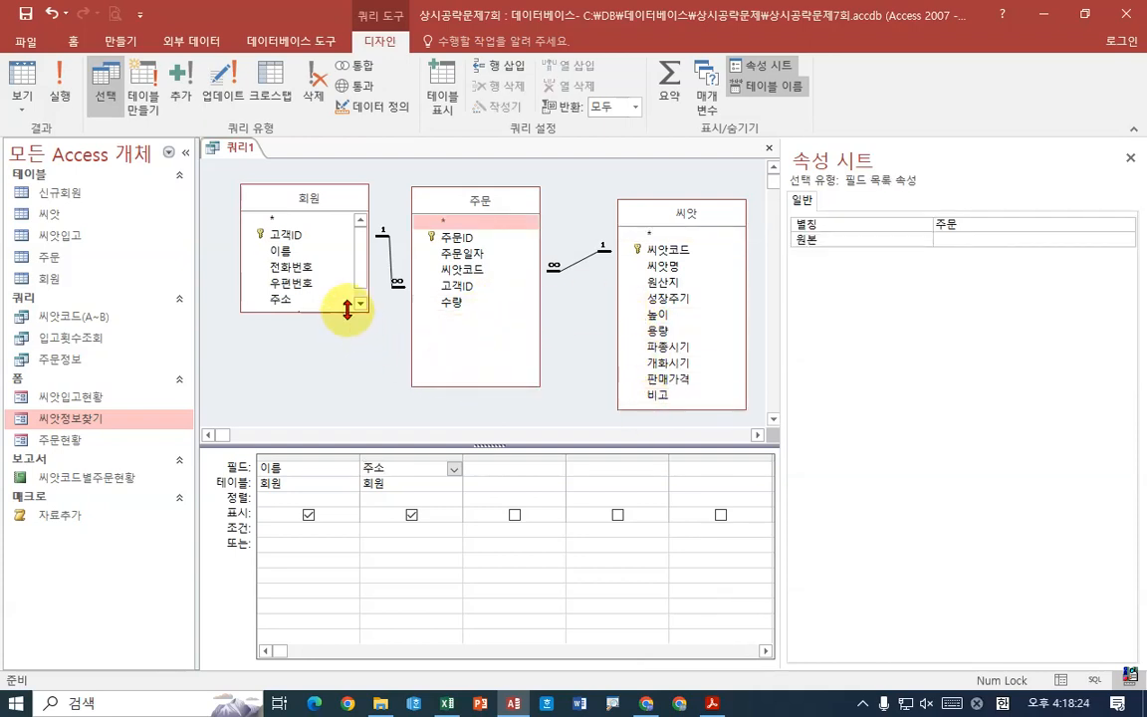
pyautogui.moveTo(345, 311); pyautogui.dragTo(358, 368)
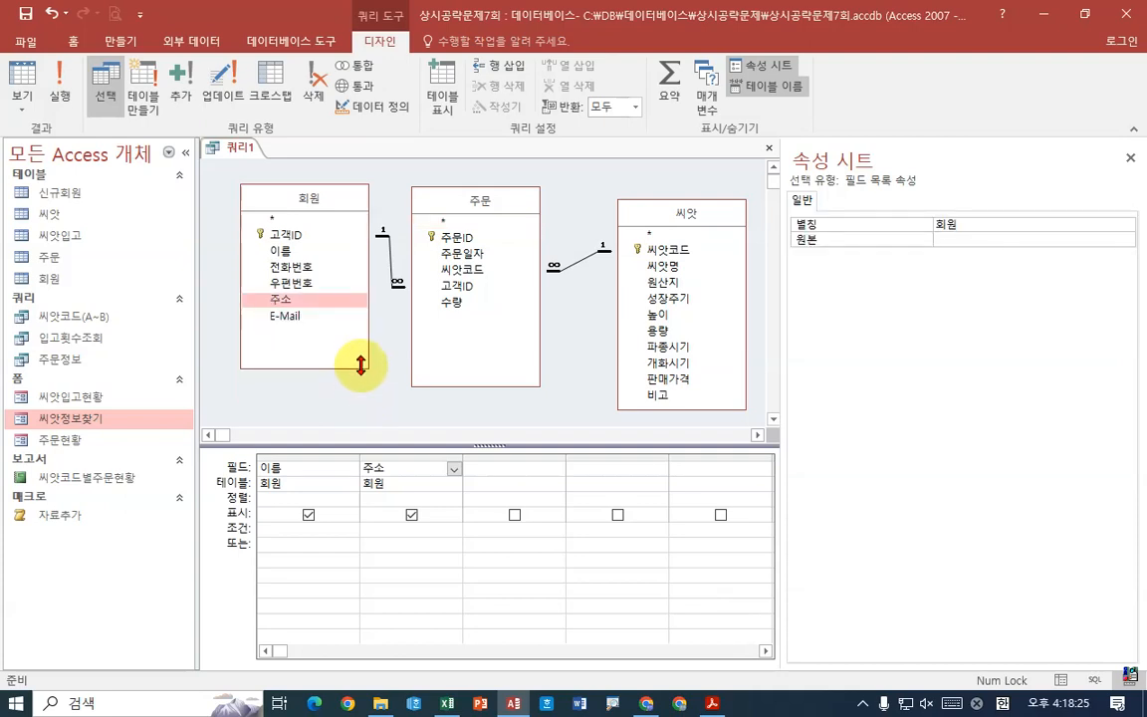
# Locate 수량 in 주문 and 판매가격 in 씨앗, and check the 주문금액 calculation against problem 3 in the PDF
pyautogui.click(456, 302)
pyautogui.click(672, 380)
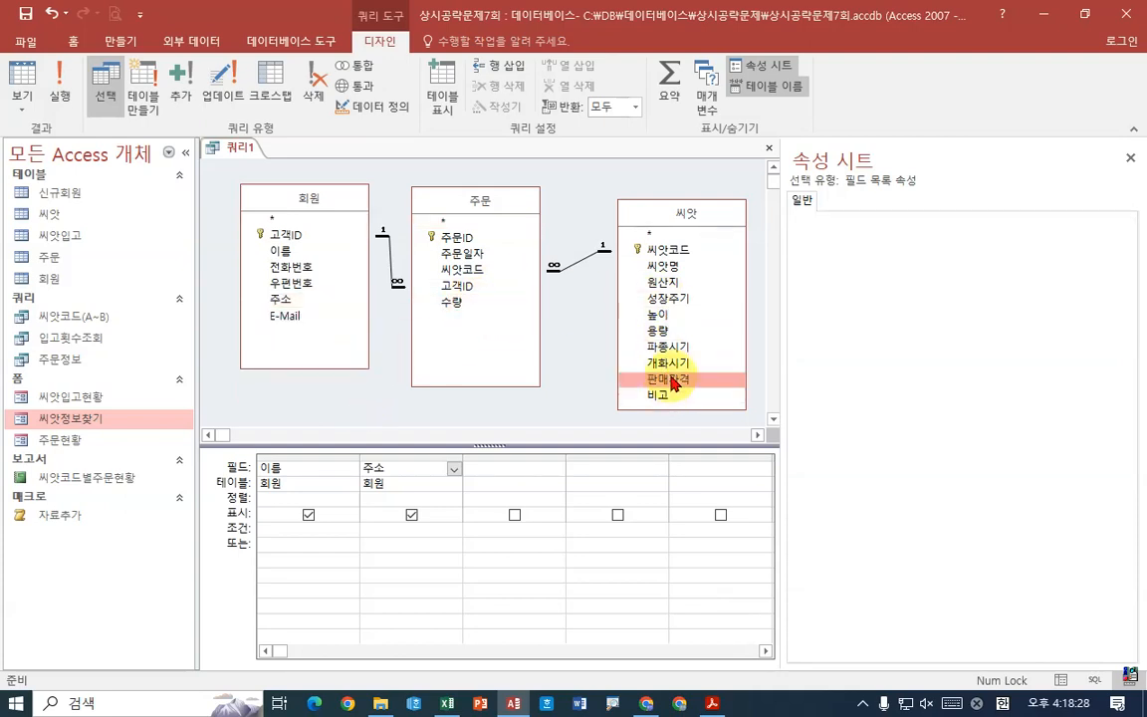
pyautogui.click(456, 302)
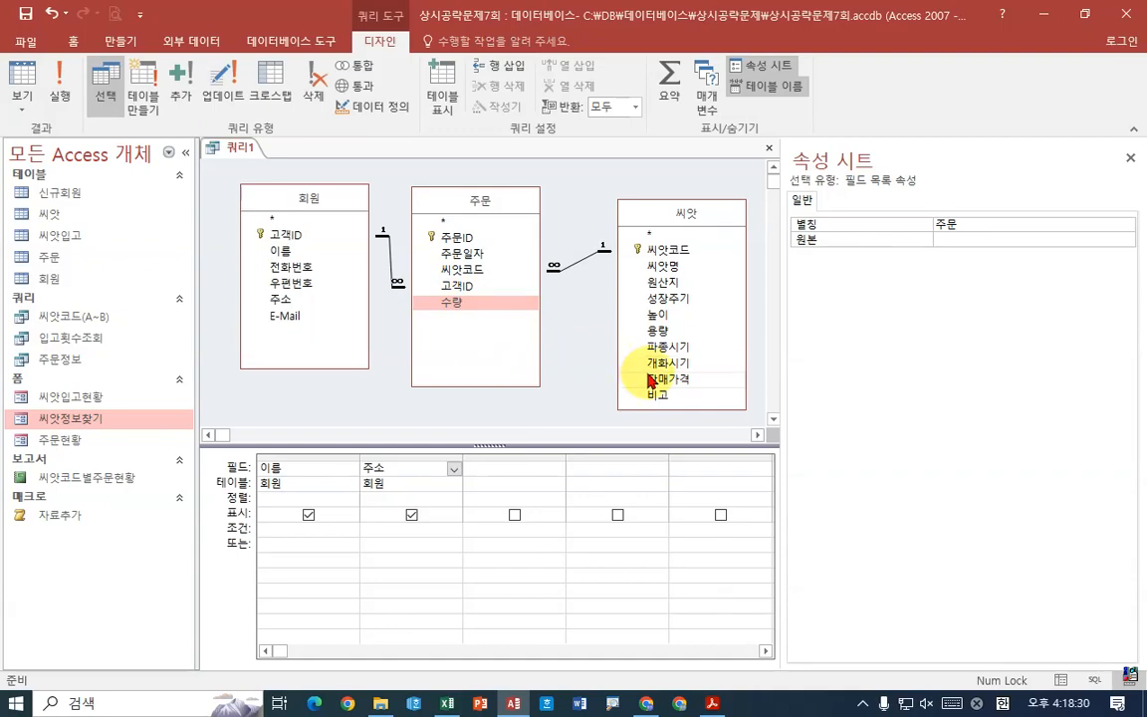
pyautogui.click(650, 380)
pyautogui.click(456, 302)
pyautogui.click(649, 379)
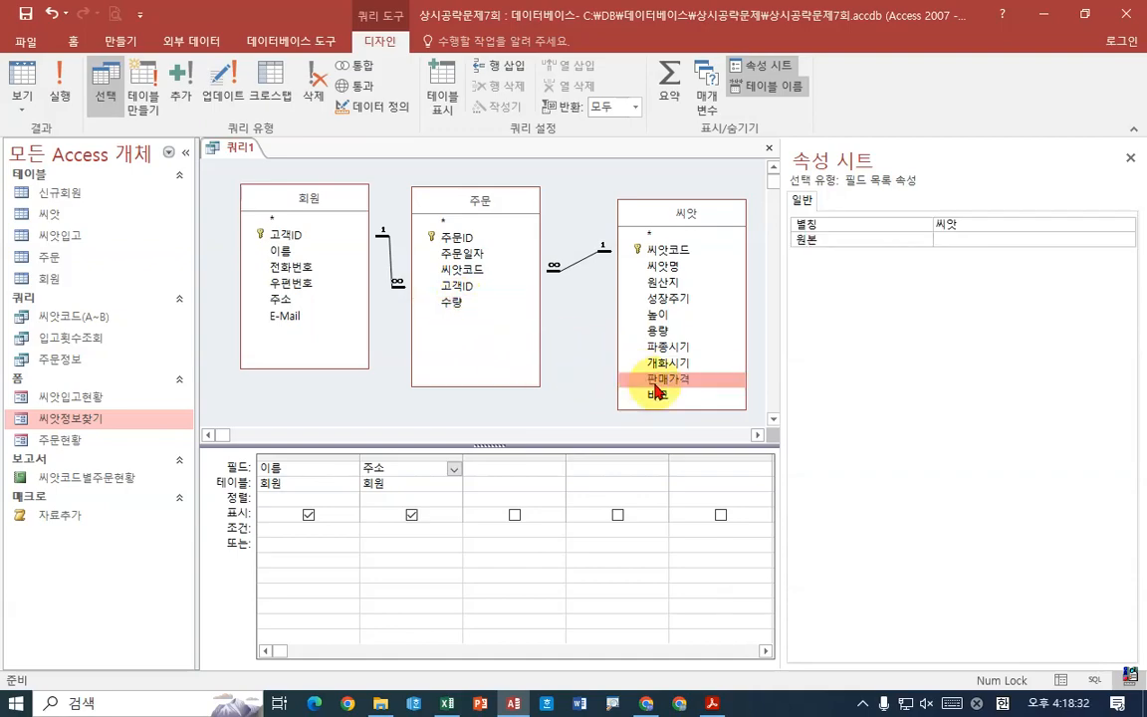
pyautogui.click(711, 704)
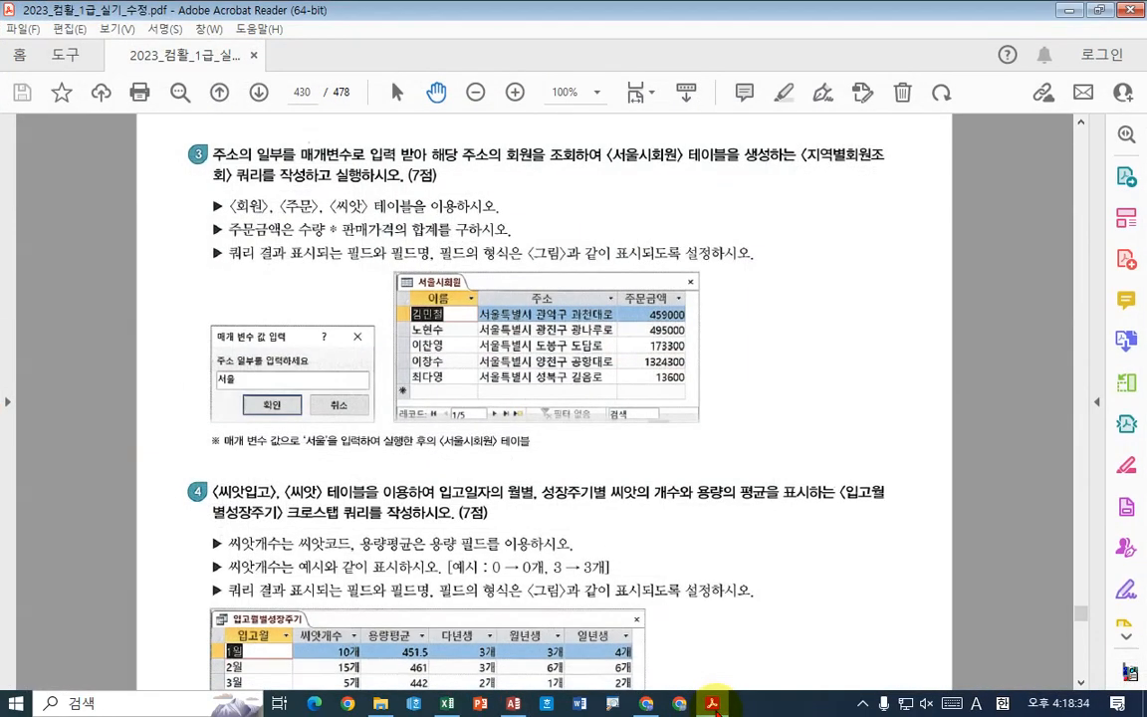
pyautogui.click(714, 706)
# Add the calculated field 주문금액:수량*판매가격 to the third column of the query grid with the Expression Builder
pyautogui.click(495, 469)
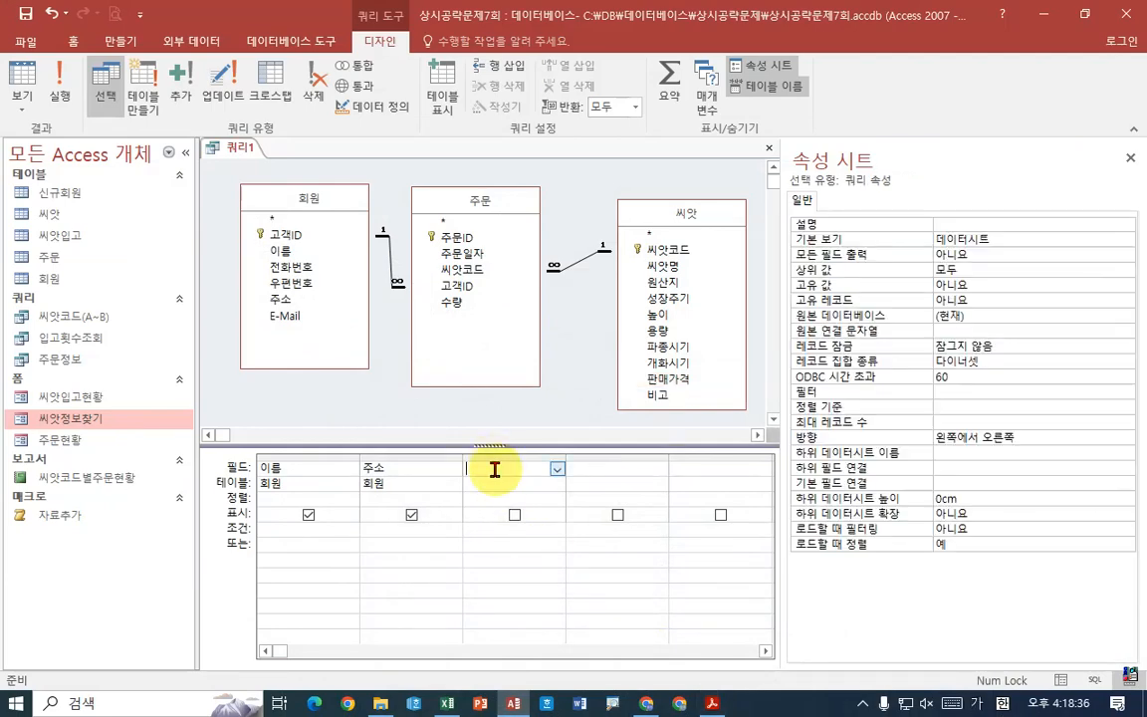
pyautogui.rightClick(495, 469)
pyautogui.click(398, 563)
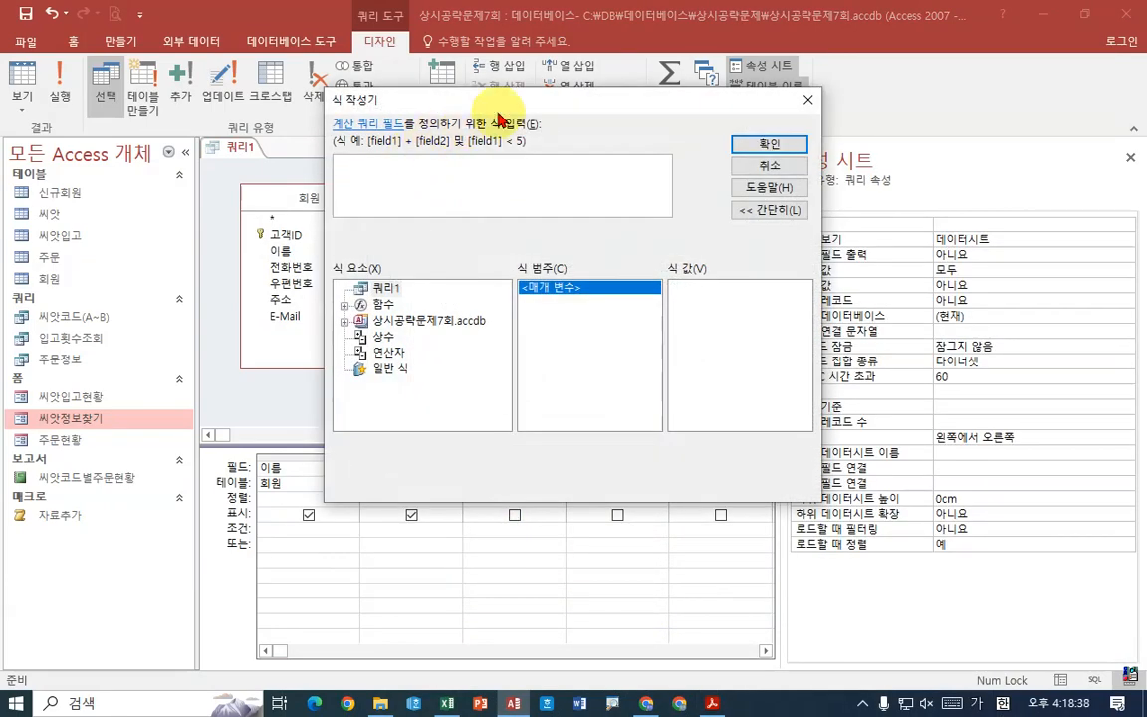
pyautogui.moveTo(464, 95); pyautogui.dragTo(516, 409)
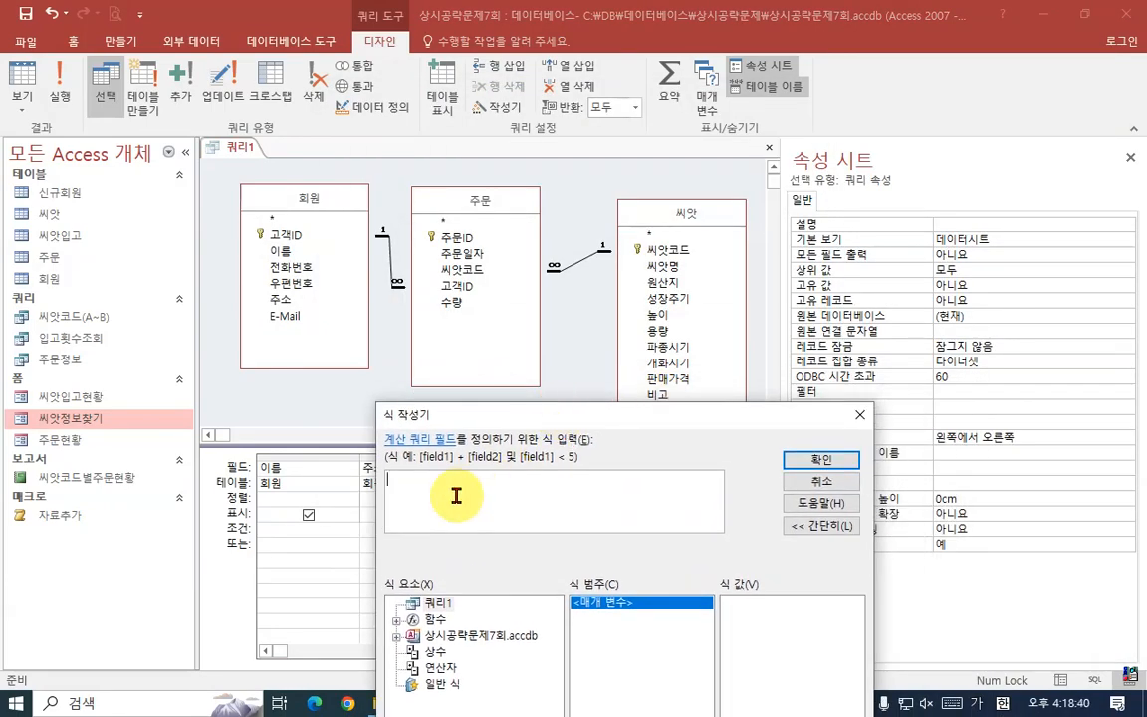
pyautogui.write('주문금액')
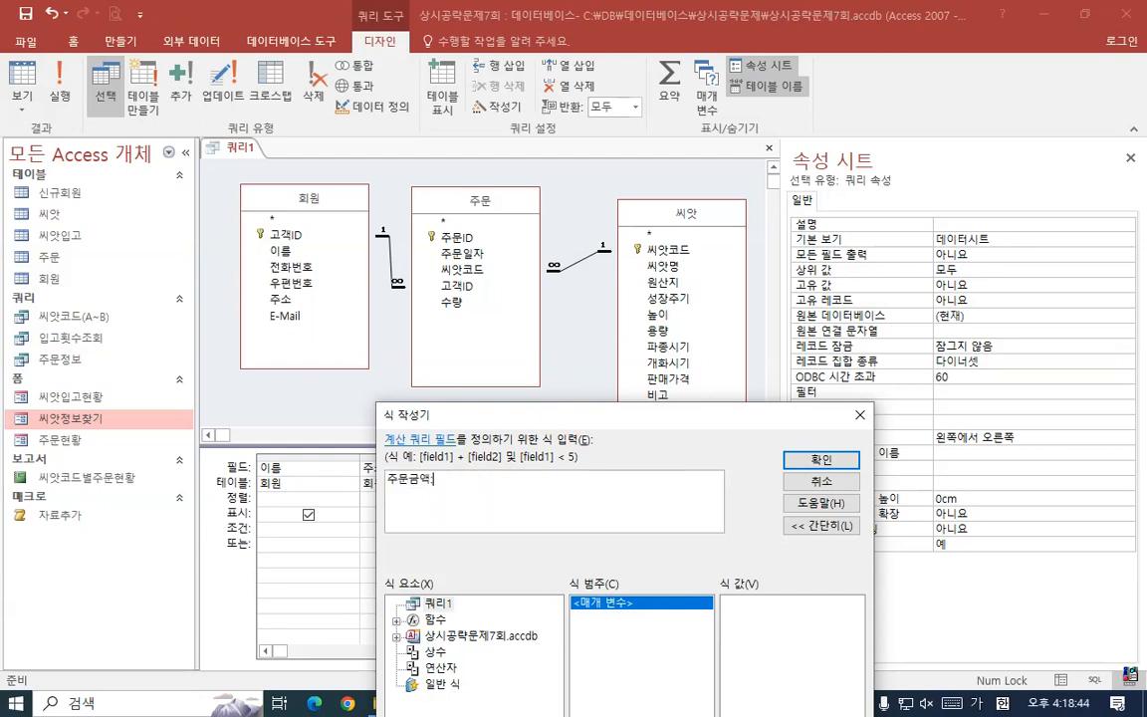
pyautogui.write('ㅜㄹㅑㅇ*ㅍㅏㄴ')
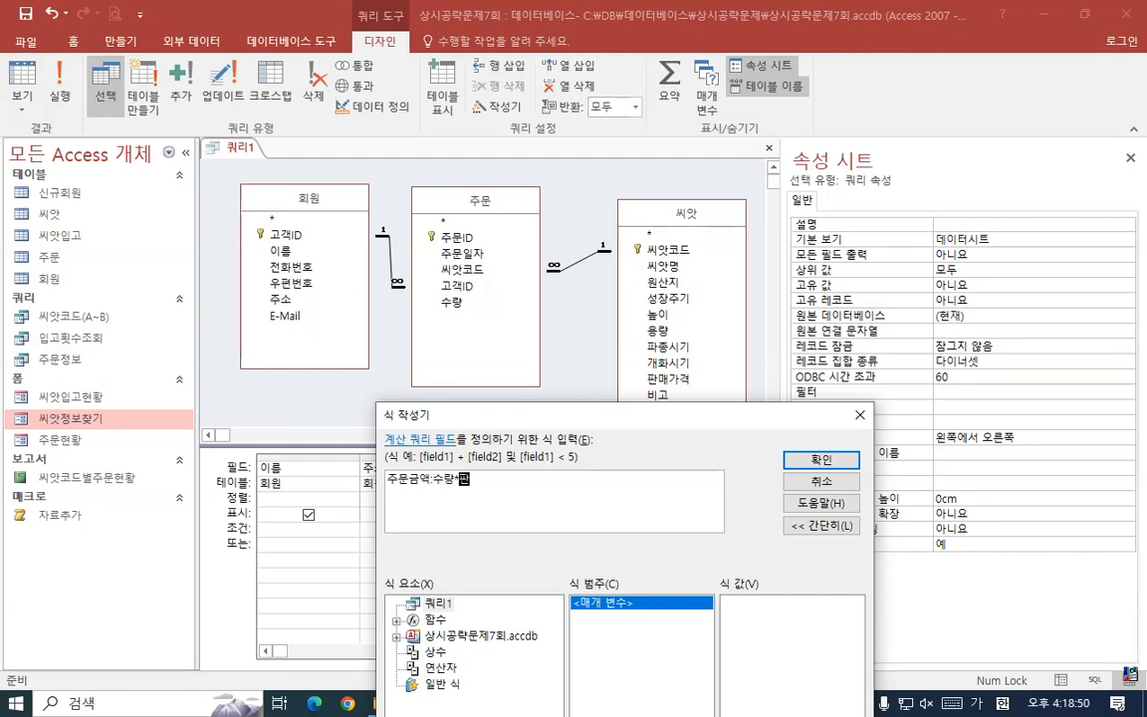
pyautogui.write('ㅁㅐㄱㅏㄱㅕㄱ')
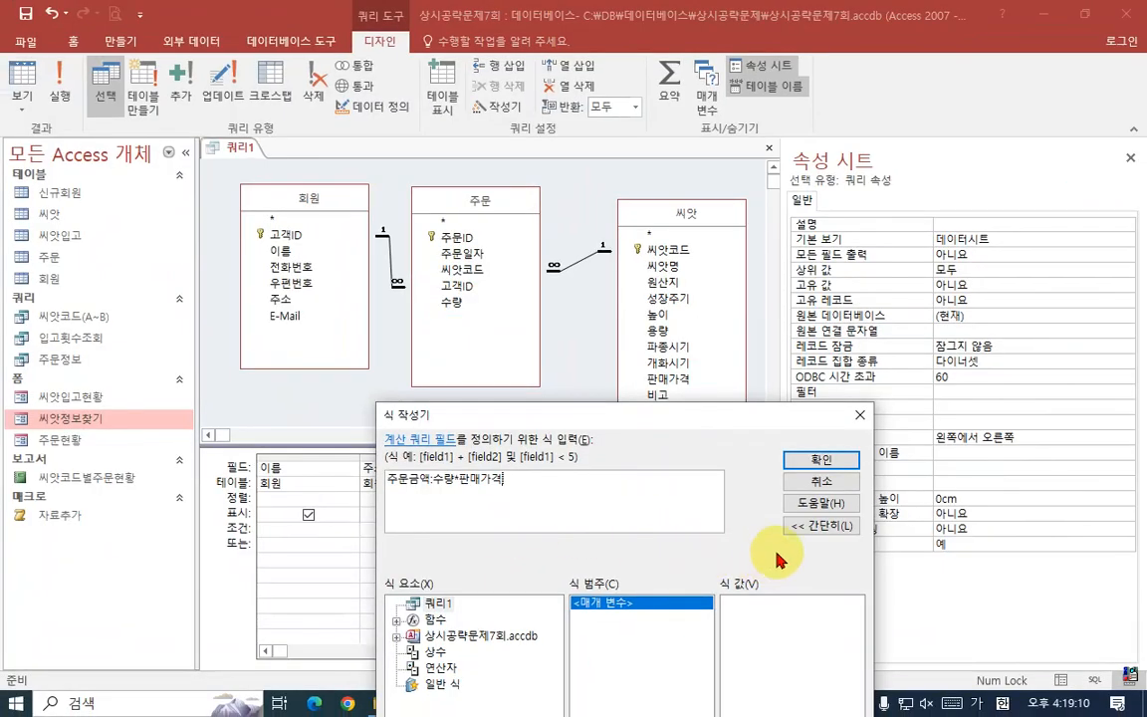
pyautogui.click(1115, 388)
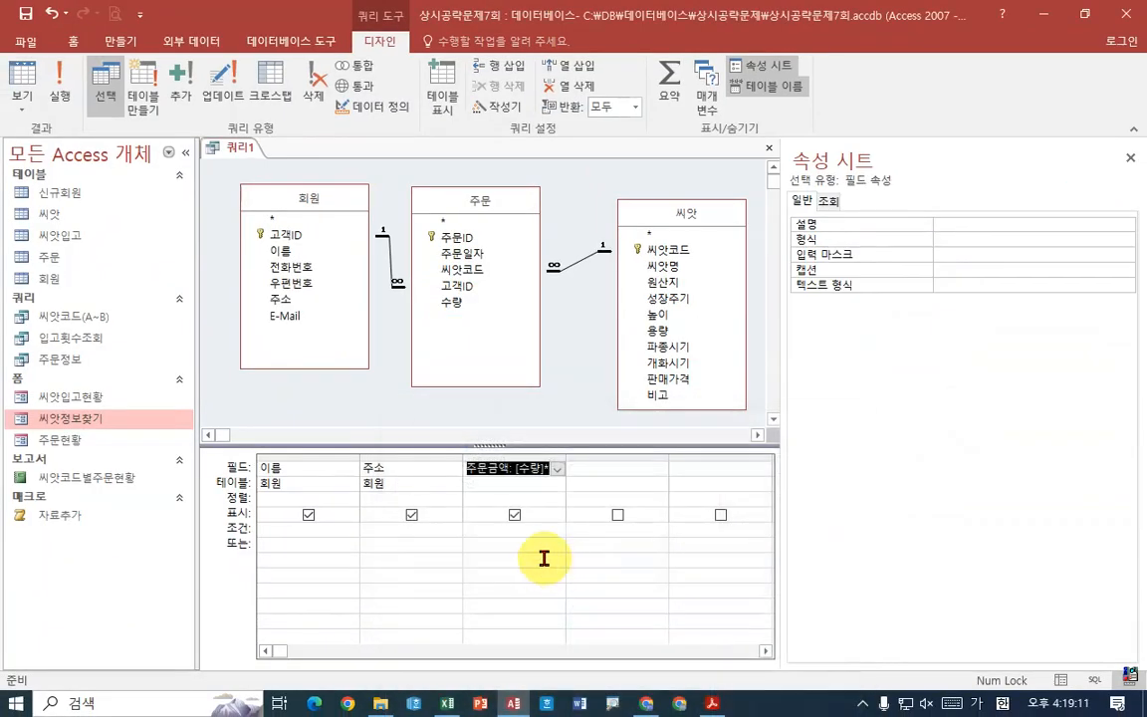
# Run the query and widen the 이름, 주소 and 주문금액 columns of the result datasheet
pyautogui.click(570, 457)
pyautogui.click(60, 87)
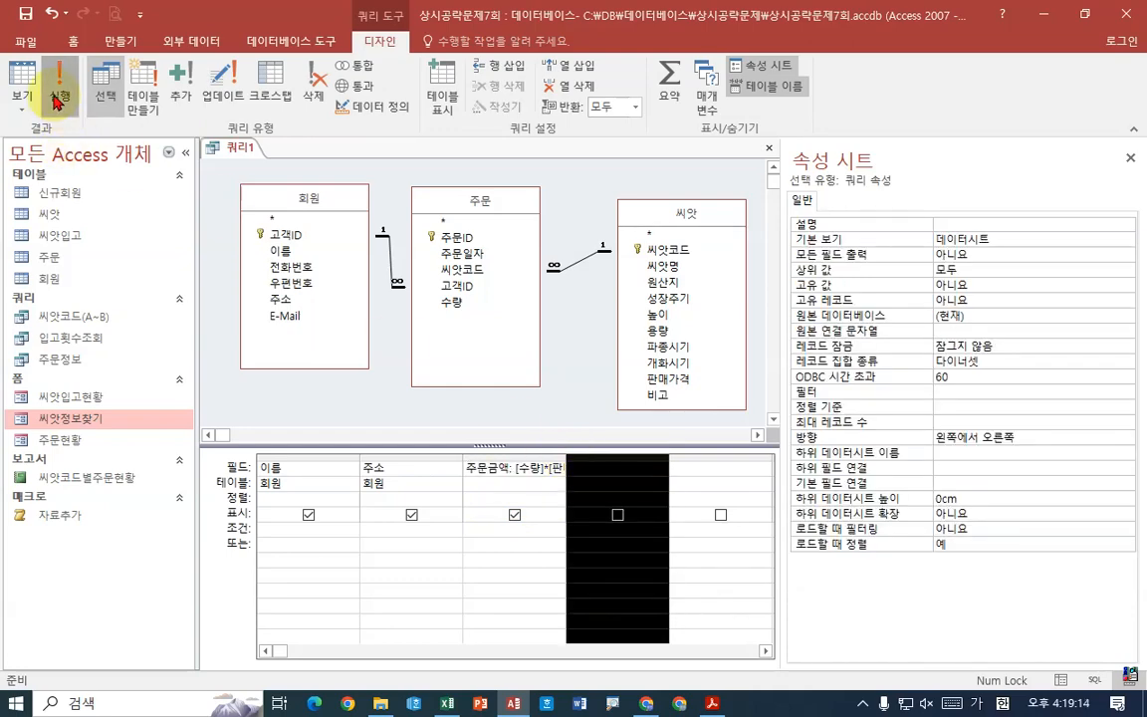
pyautogui.moveTo(284, 168); pyautogui.dragTo(324, 169)
pyautogui.moveTo(544, 166); pyautogui.dragTo(582, 167)
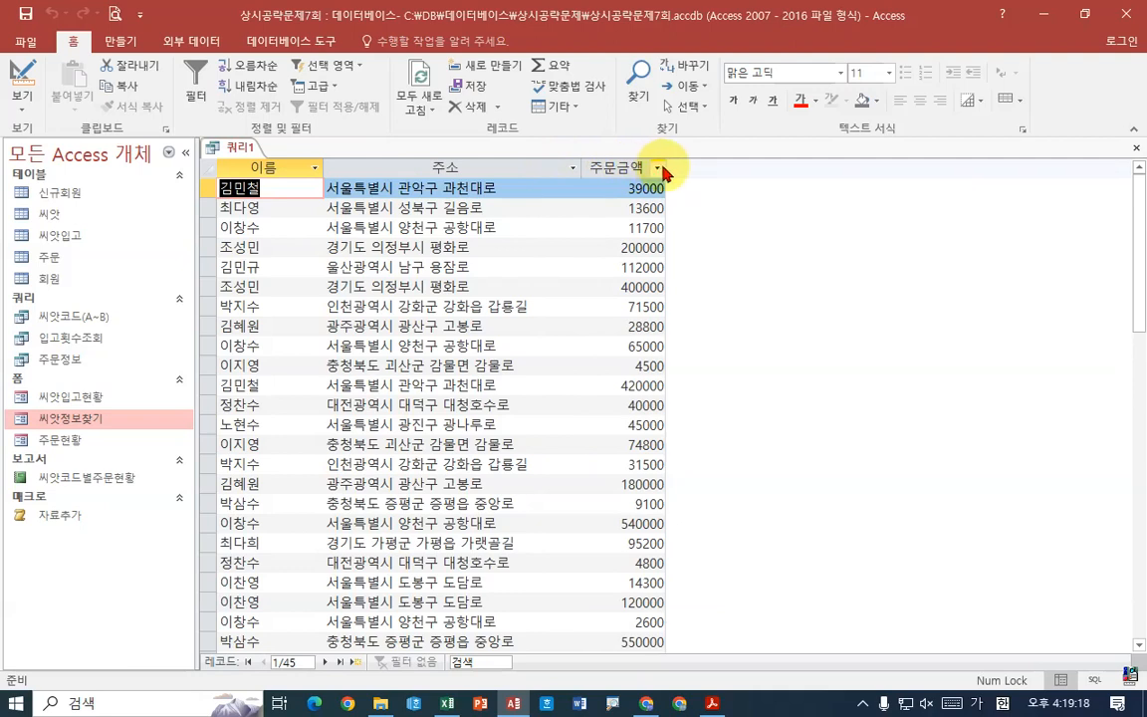
pyautogui.moveTo(667, 169); pyautogui.dragTo(711, 169)
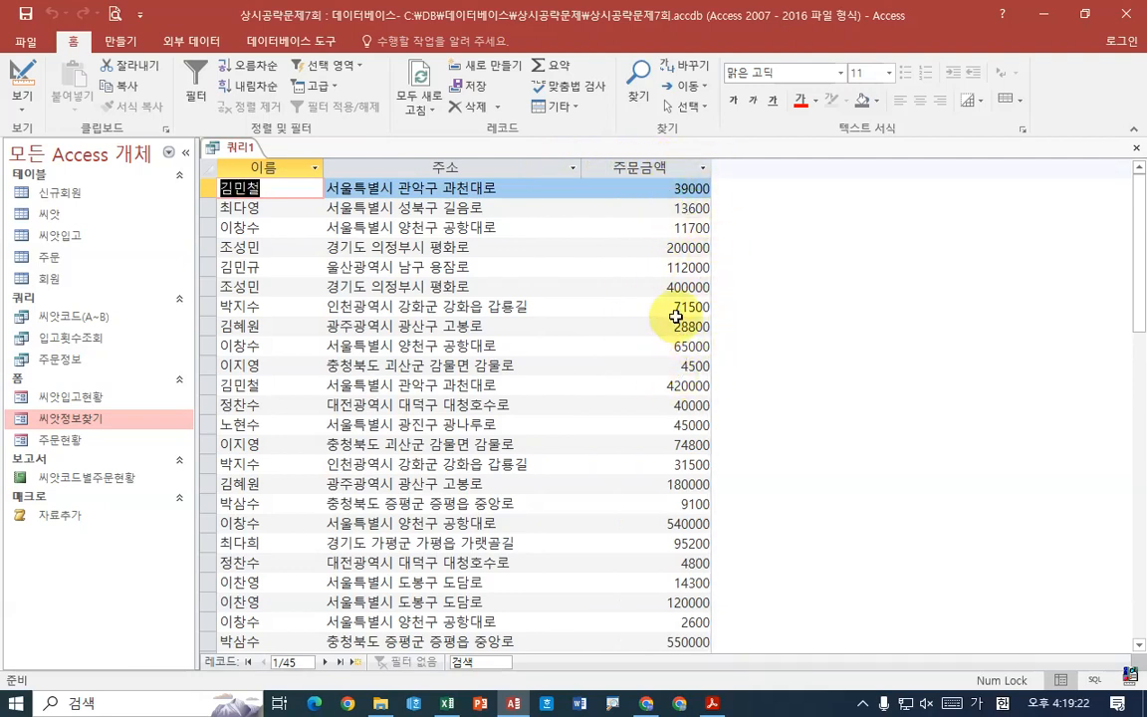
# Compare the 주문금액 values in the query result with the result picture of problem 3 in the PDF
pyautogui.click(712, 703)
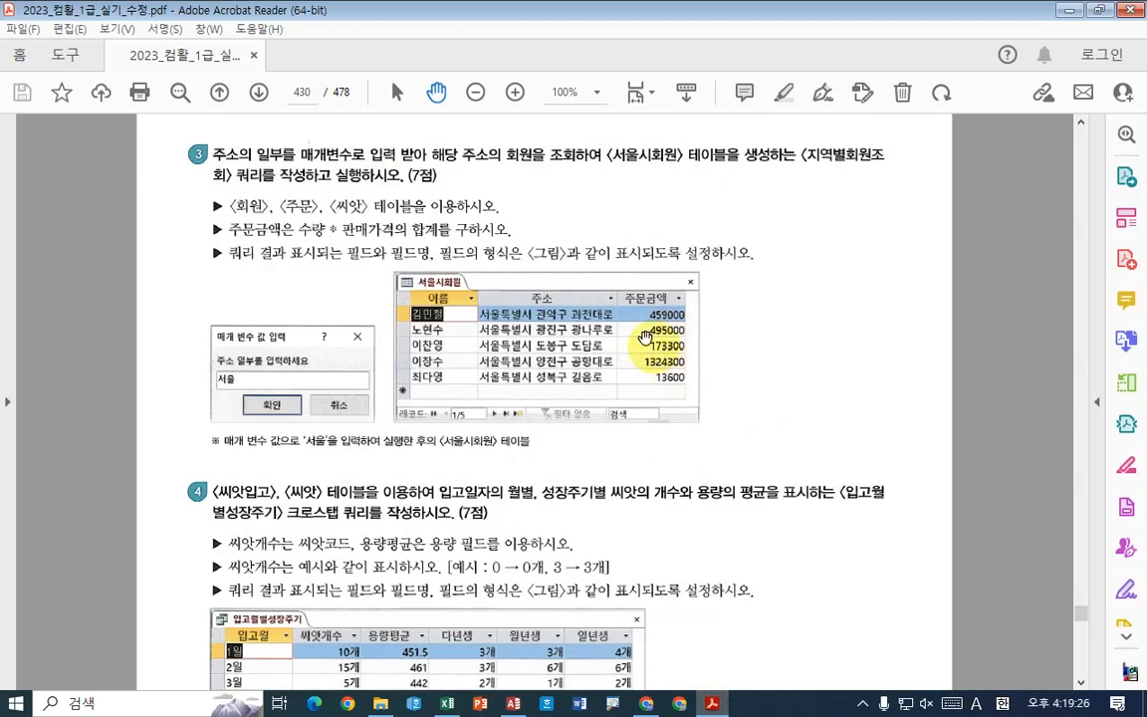
pyautogui.hotkey('ctrl', '1')
pyautogui.click(682, 405)
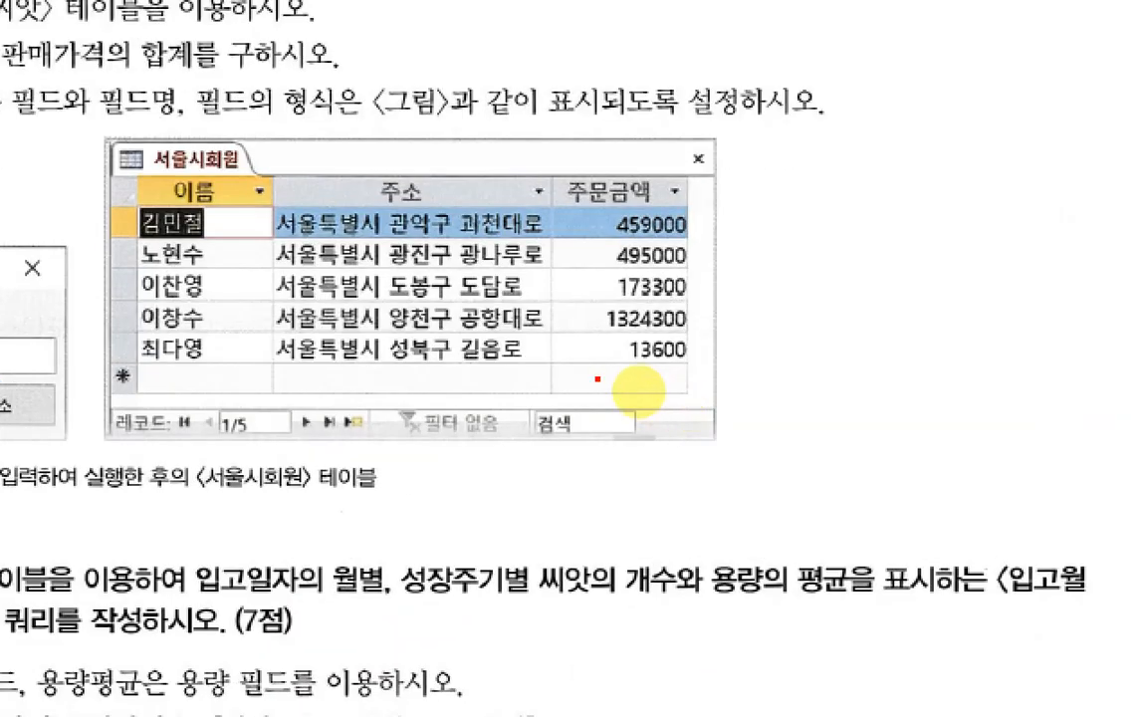
pyautogui.moveTo(590, 373); pyautogui.dragTo(747, 374)
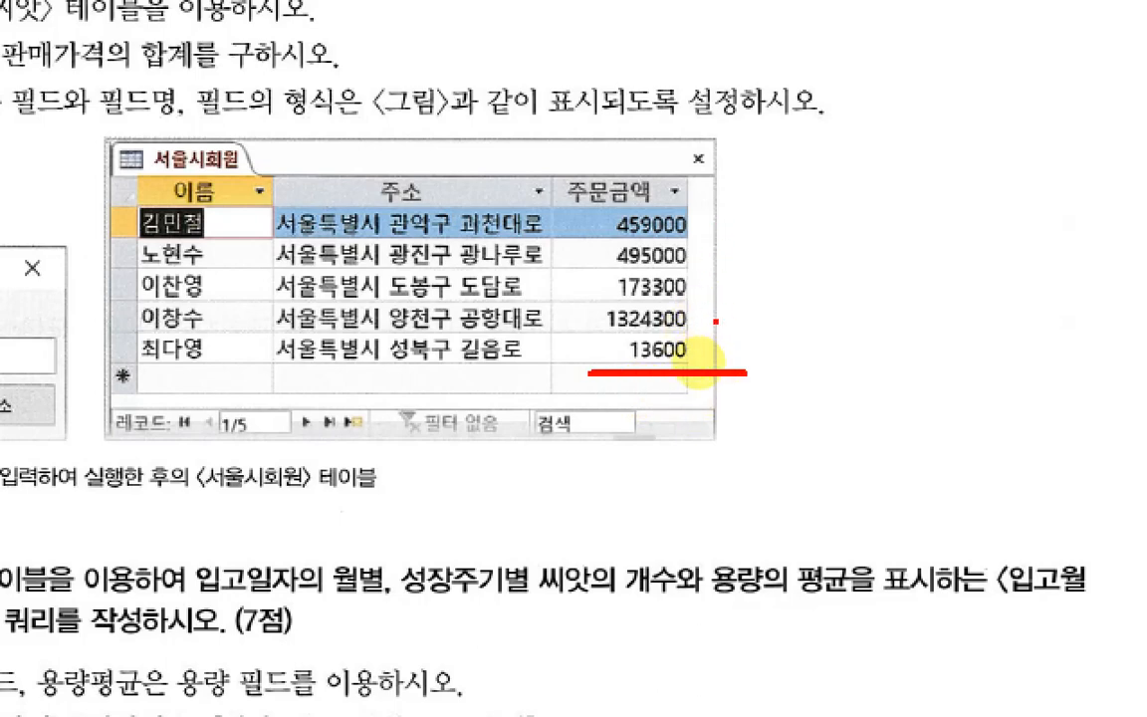
pyautogui.press('Escape')
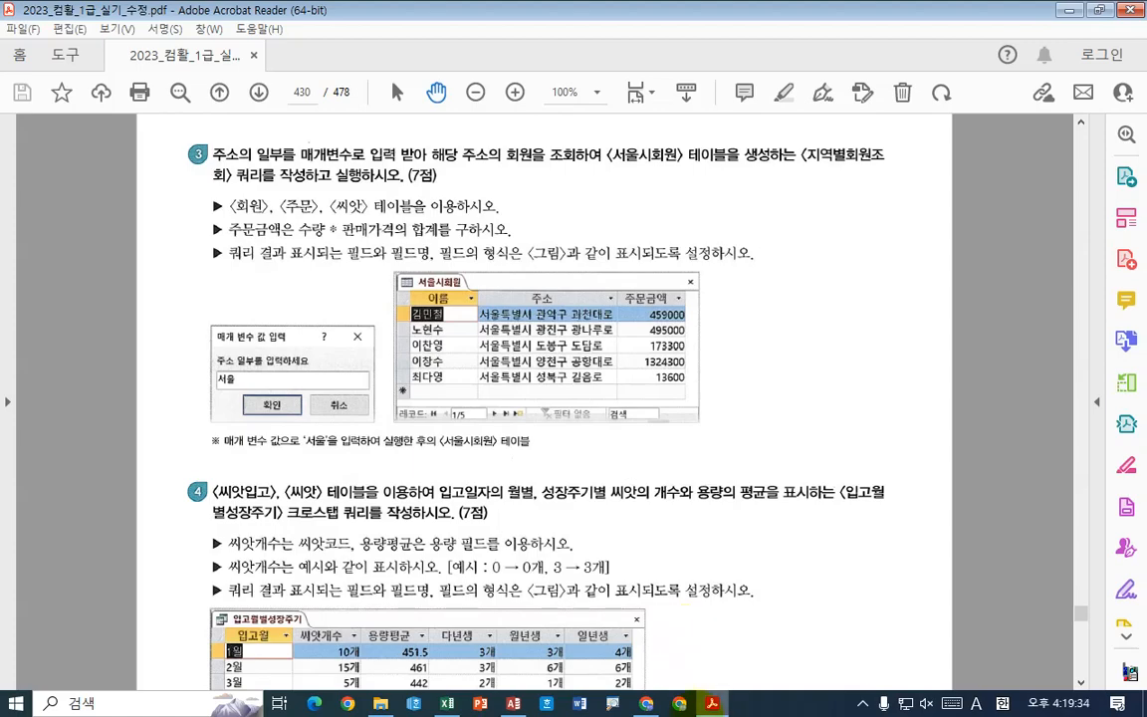
pyautogui.hotkey('alt', 'Tab')
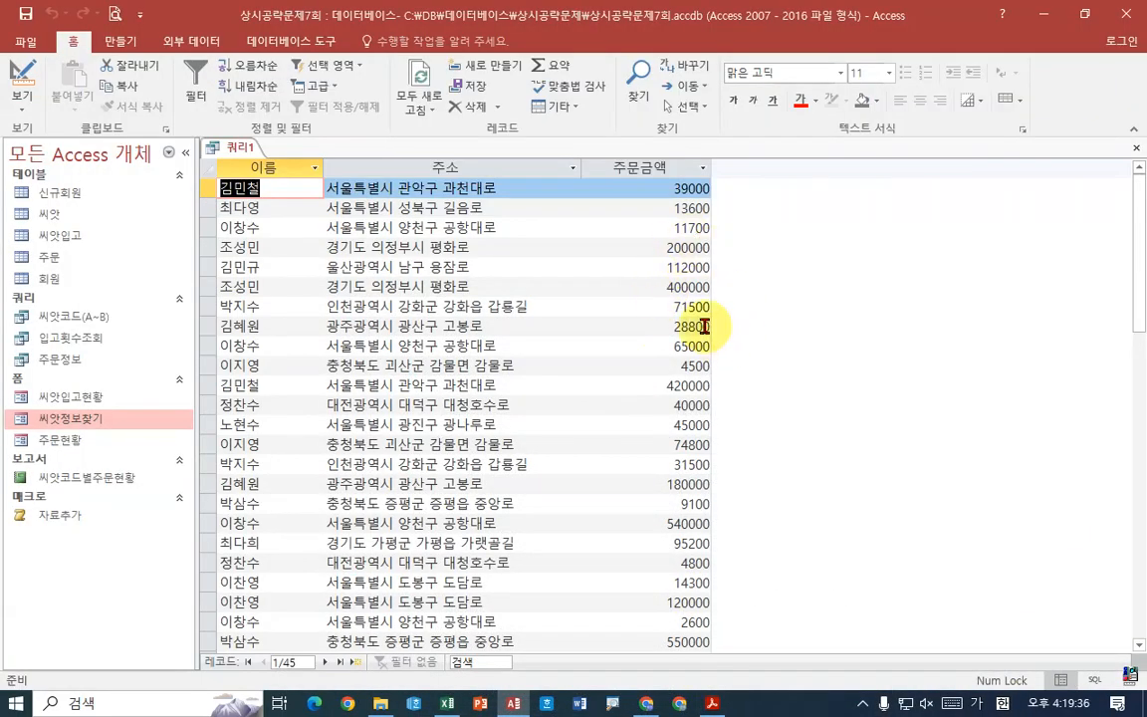
pyautogui.scroll(-5, 703, 374)
pyautogui.scroll(6, 702, 373)
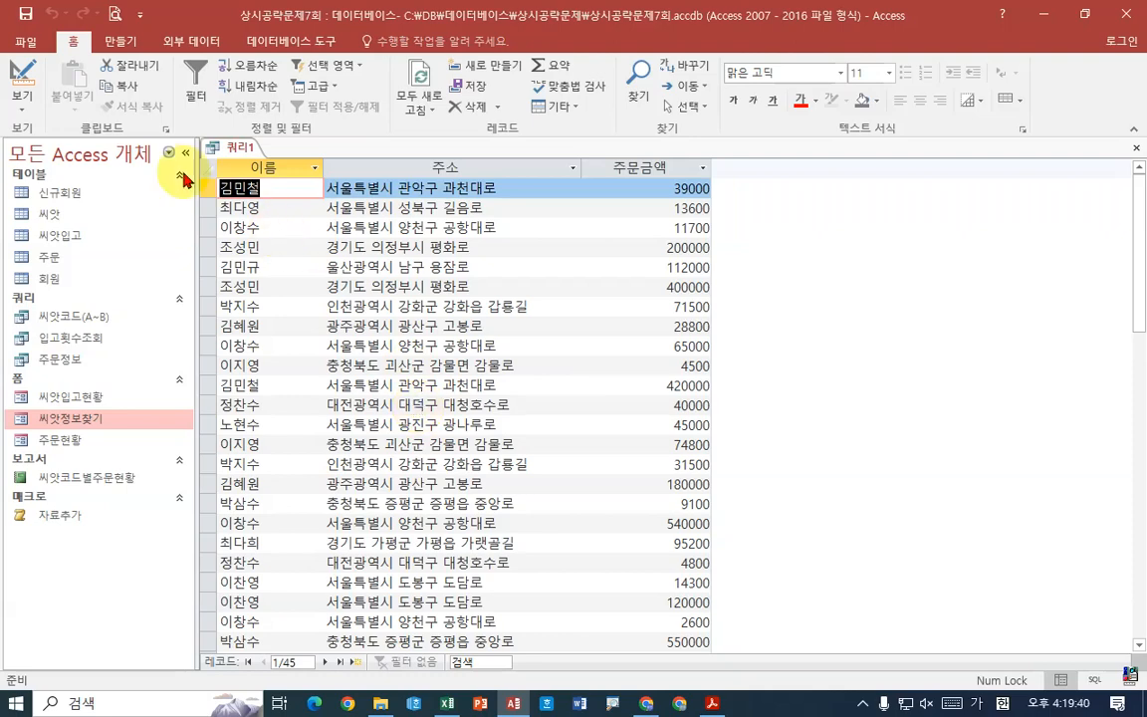
# Return the query to Design View and widen the 주소 column of the query grid
pyautogui.rightClick(236, 147)
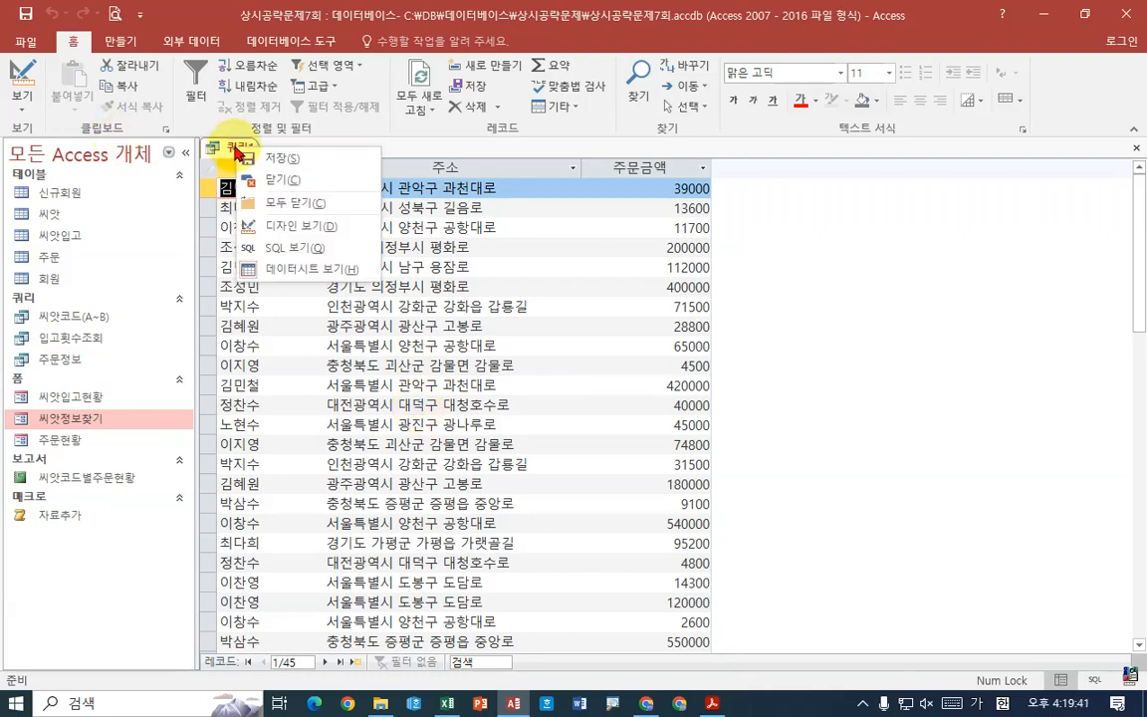
pyautogui.click(255, 224)
pyautogui.click(417, 535)
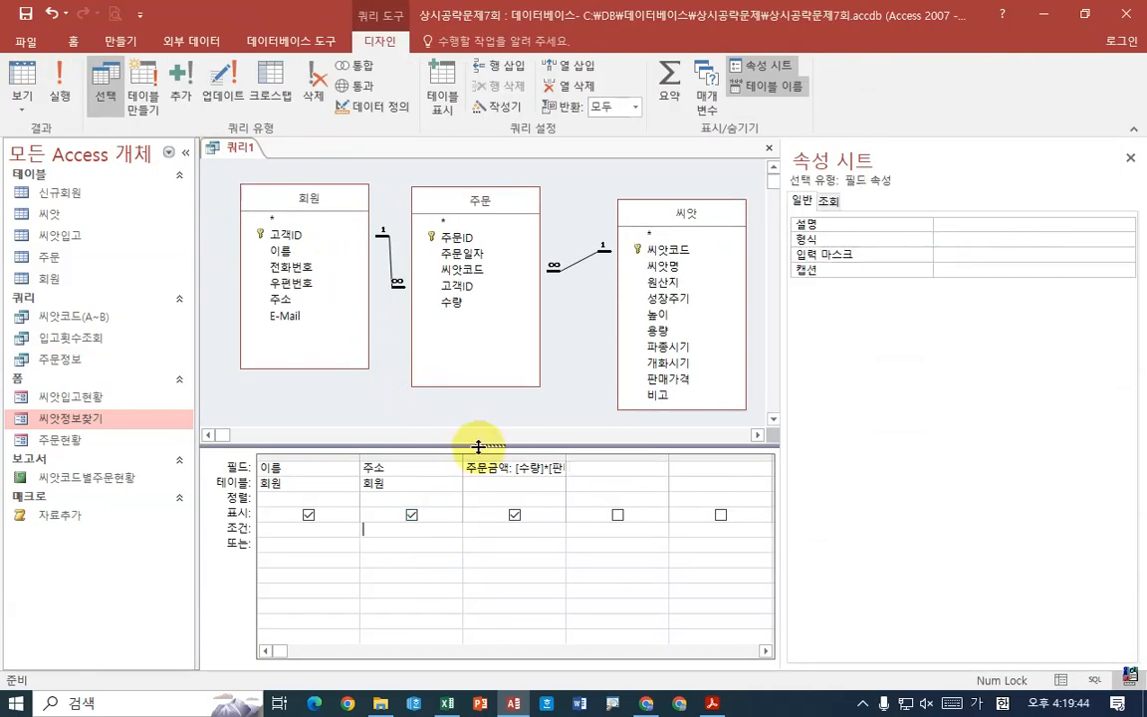
pyautogui.moveTo(463, 456); pyautogui.dragTo(596, 458)
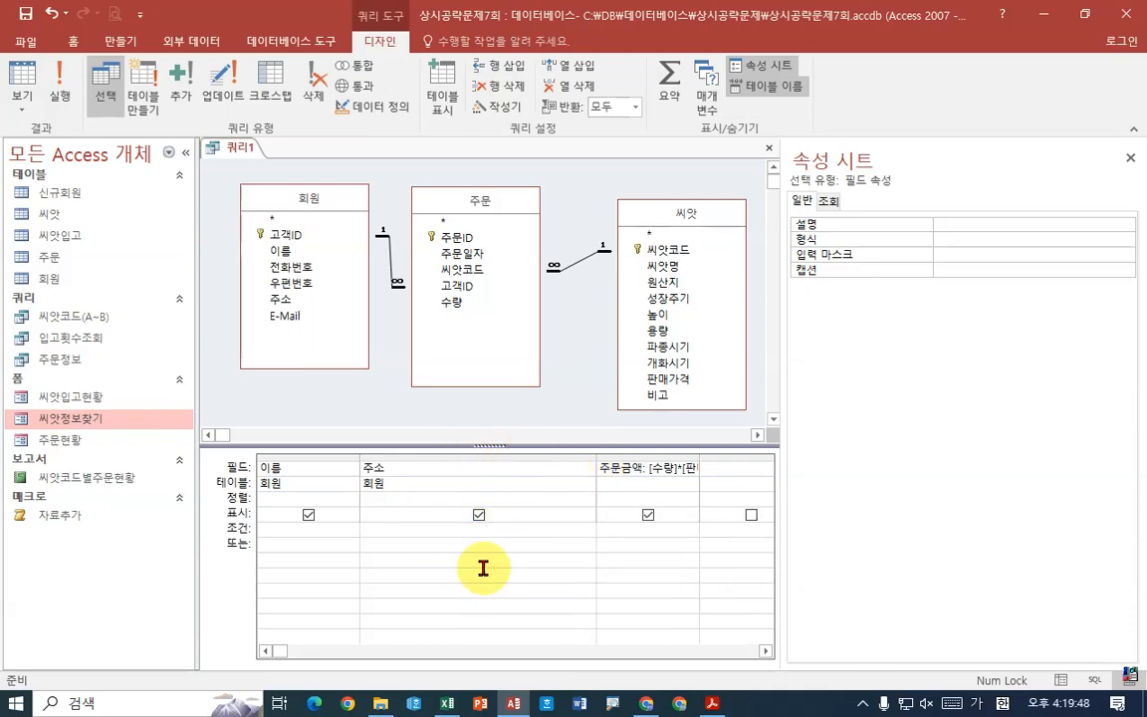
# Check problem 3 in the PDF and enter the parameter [주소의 일부를 입력하세요] as the criterion for 주소
pyautogui.click(712, 703)
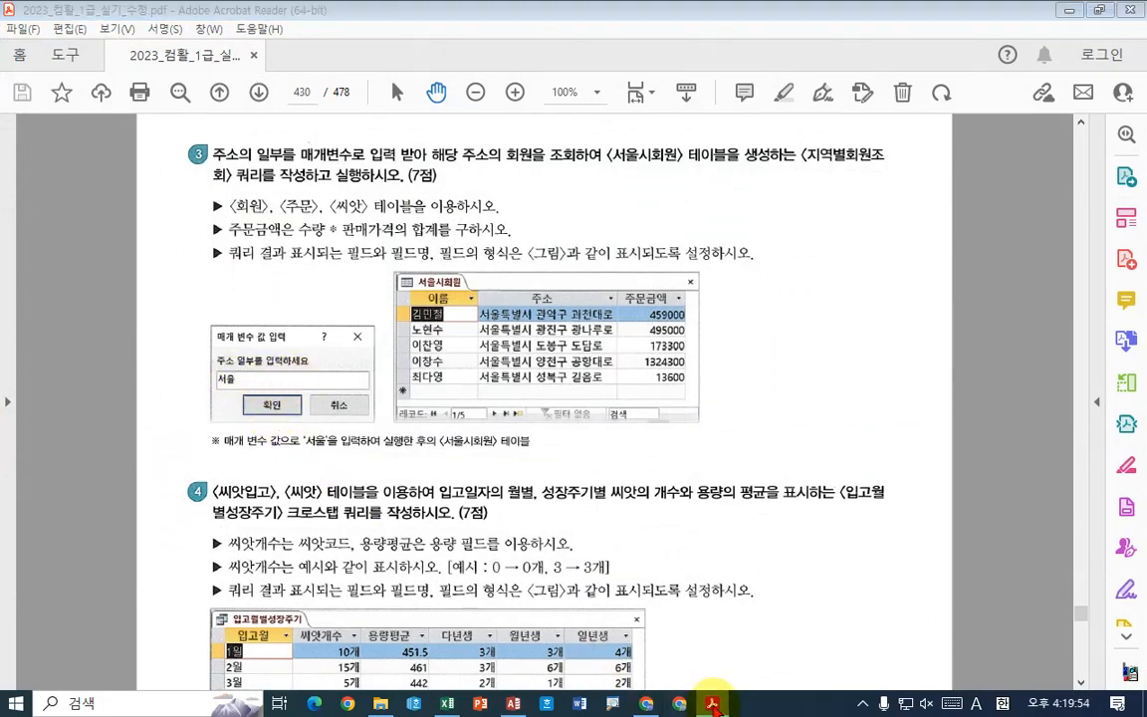
pyautogui.click(513, 703)
pyautogui.click(412, 529)
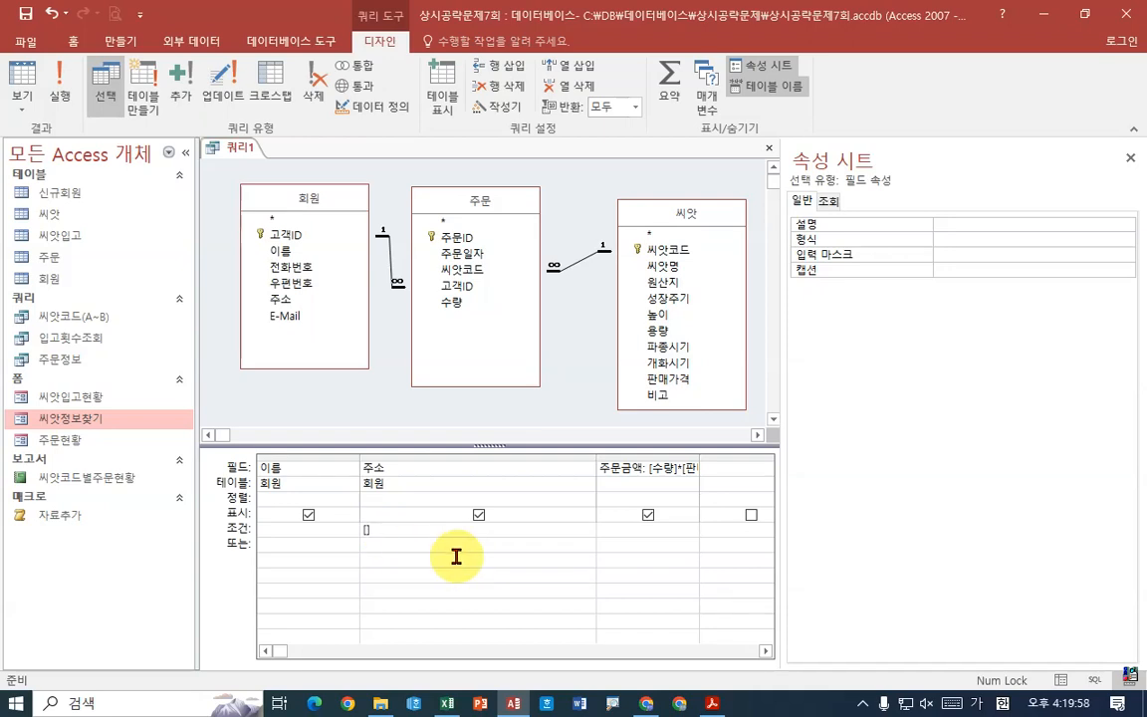
pyautogui.write('[주소으 일부를 이')
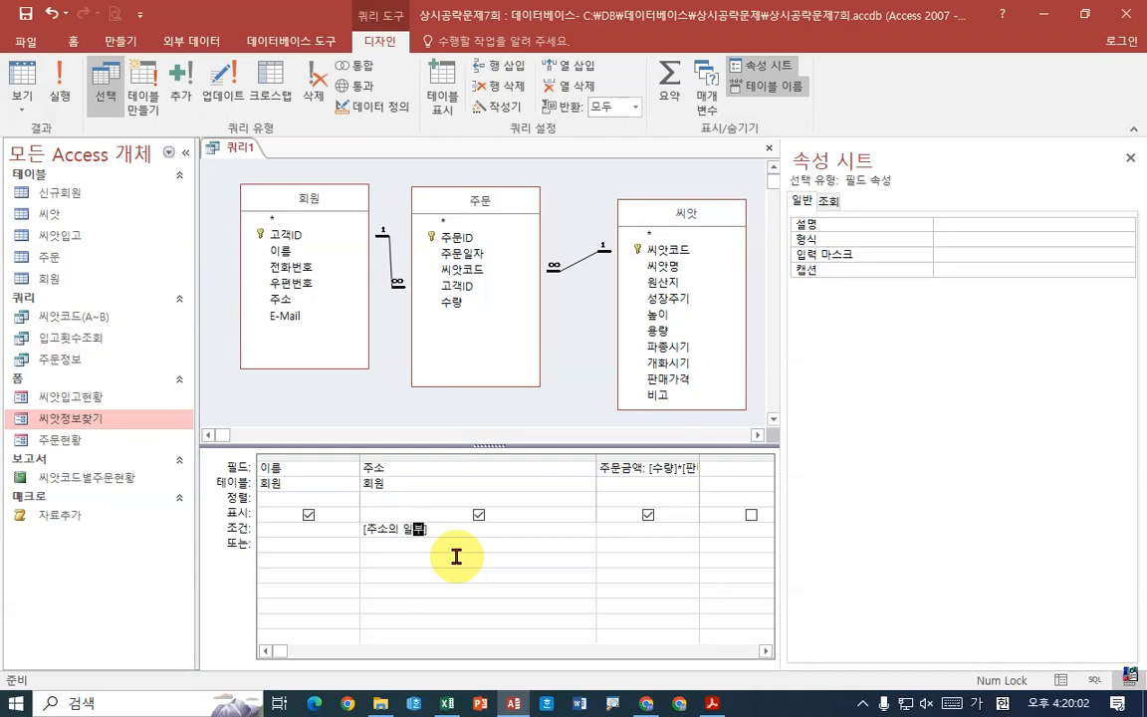
pyautogui.write('력하세요')
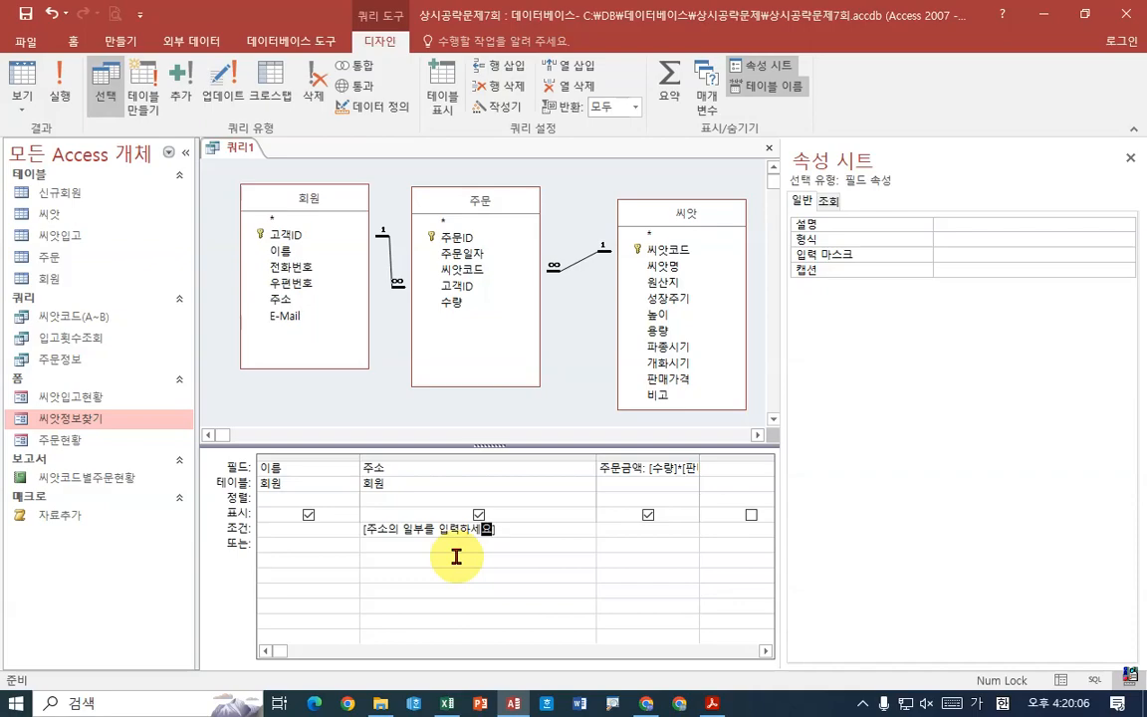
# Recheck the prompt wording in the PDF and correct the 주소 parameter to [주소 일부를 입력하세요]
pyautogui.click(712, 704)
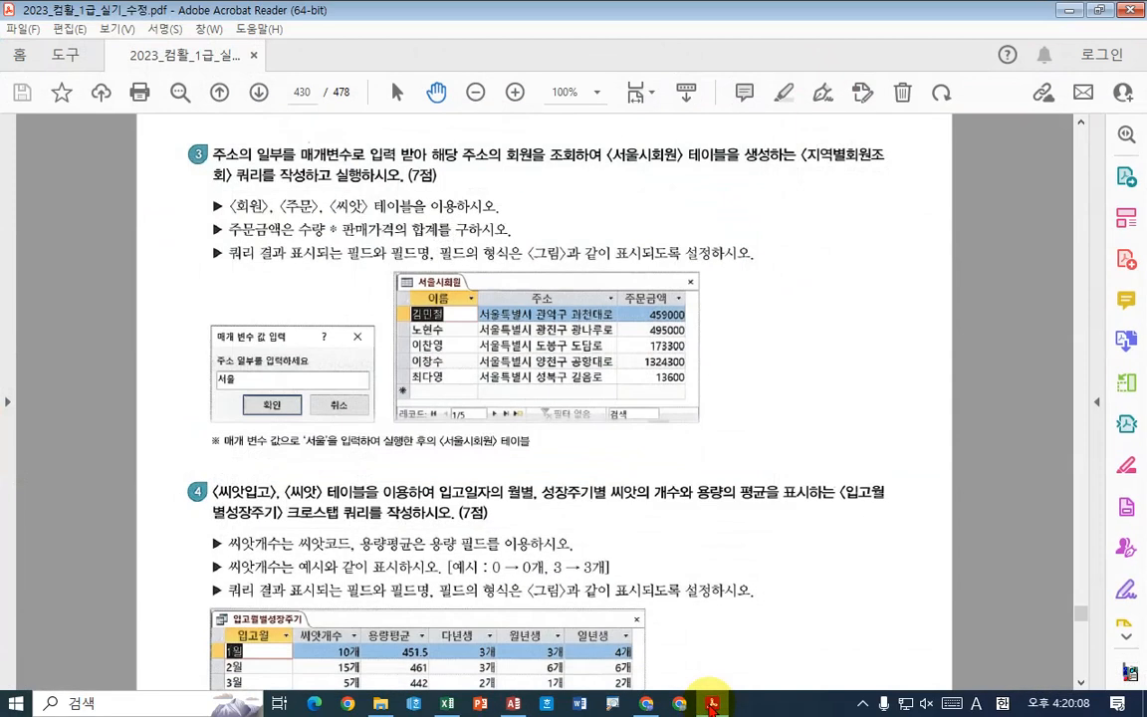
pyautogui.click(712, 704)
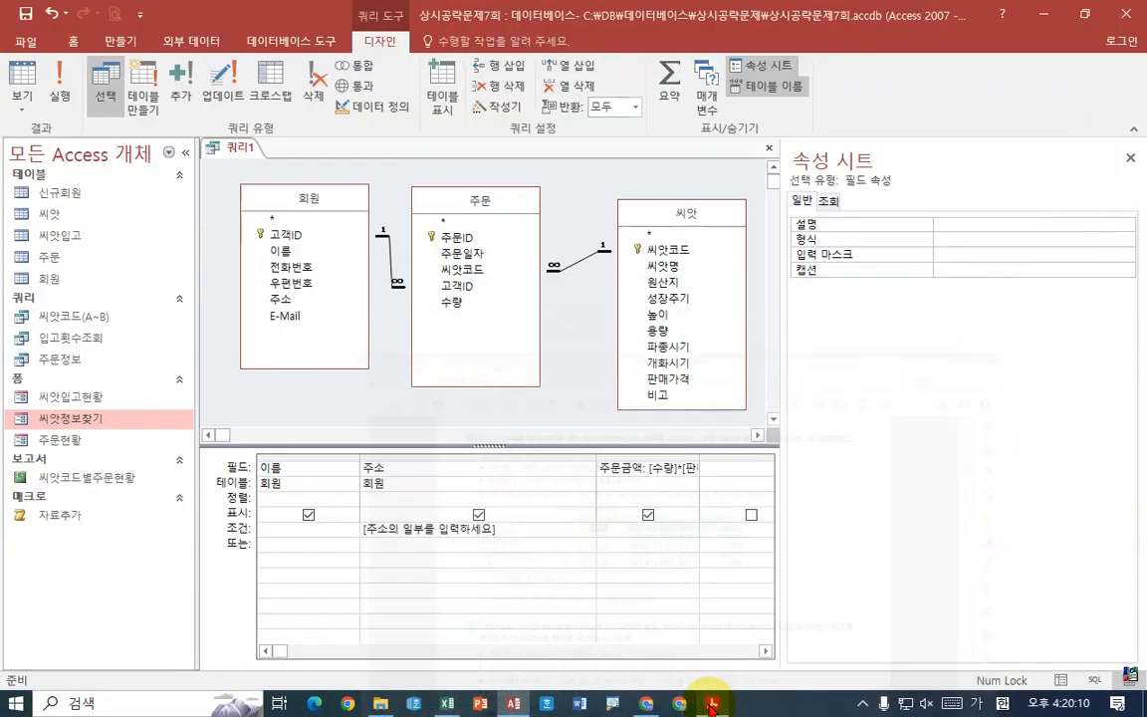
pyautogui.click(400, 533)
pyautogui.press('BackSpace')
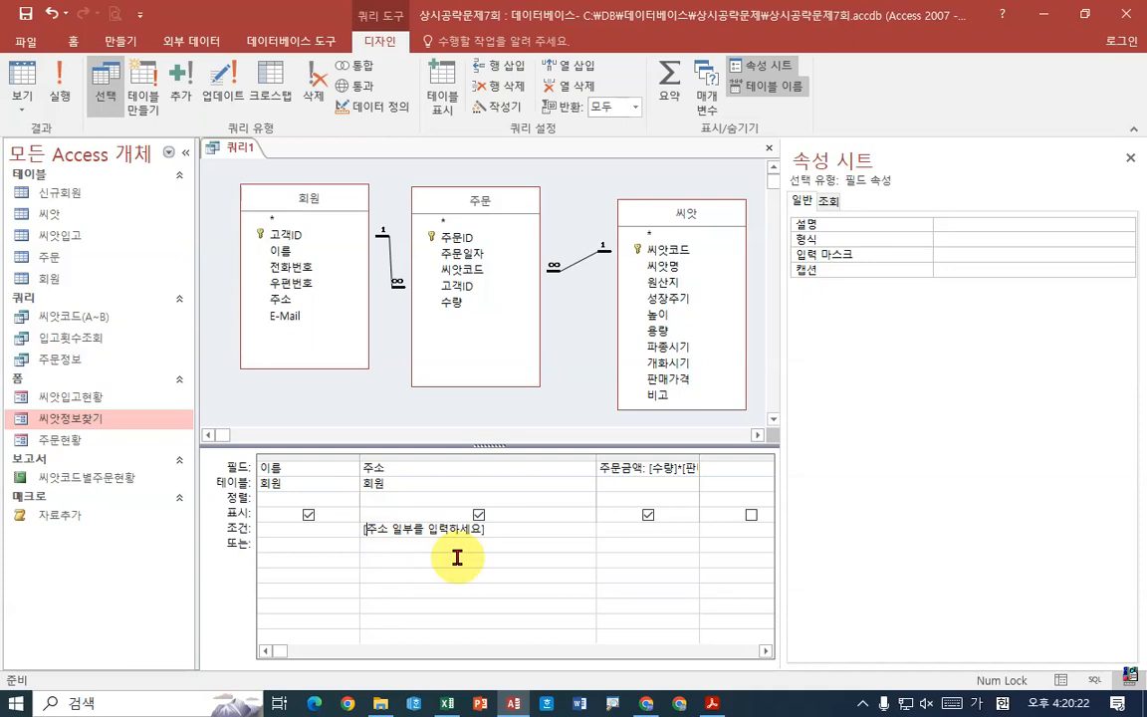
# Turn the 주소 criterion into the partial match Like "*" & [주소 일부를 입력하세요] & "*"
pyautogui.write('*')
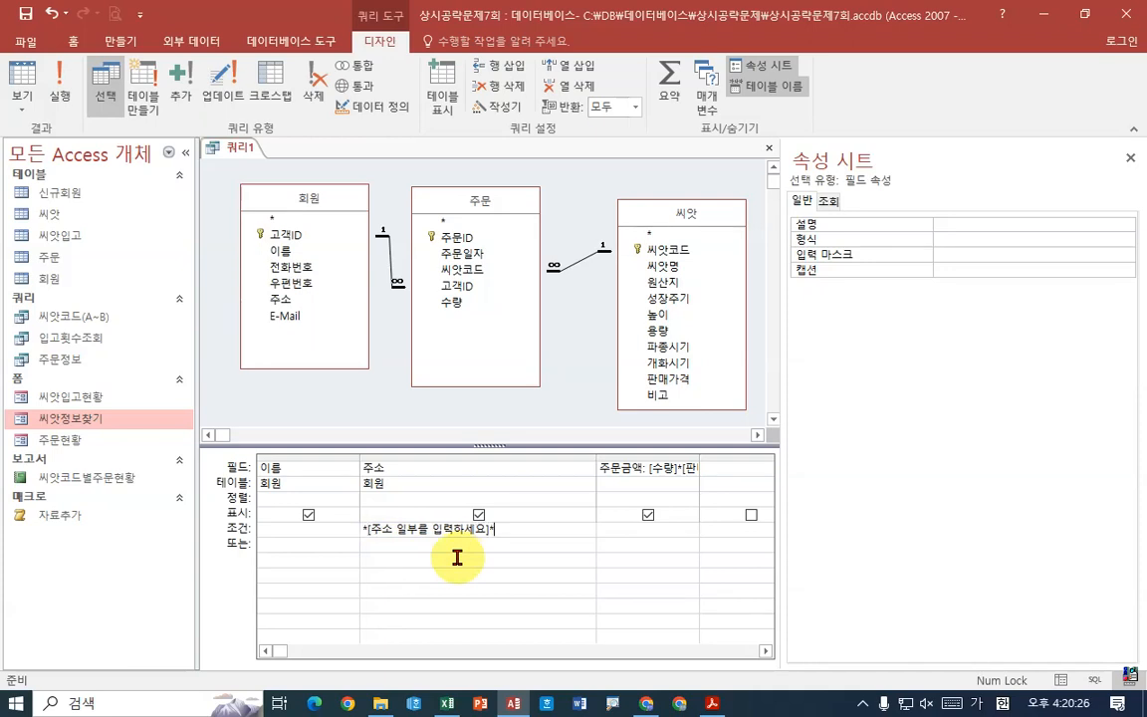
pyautogui.press('Tab')
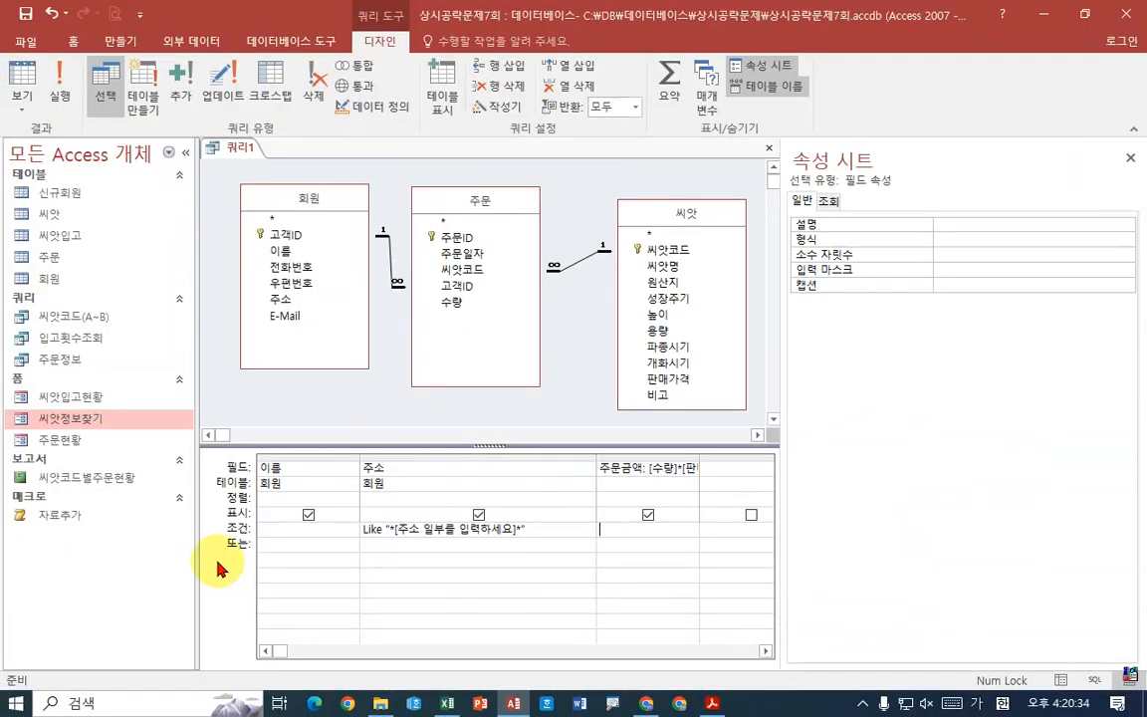
pyautogui.click(555, 434)
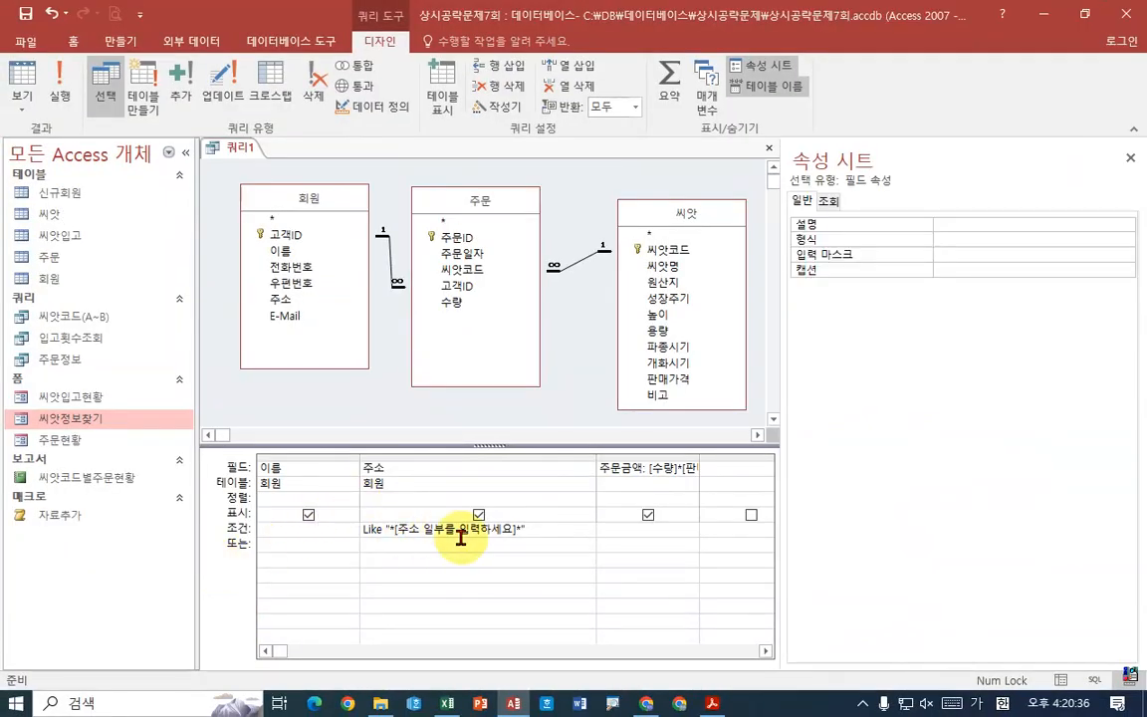
pyautogui.write('"&')
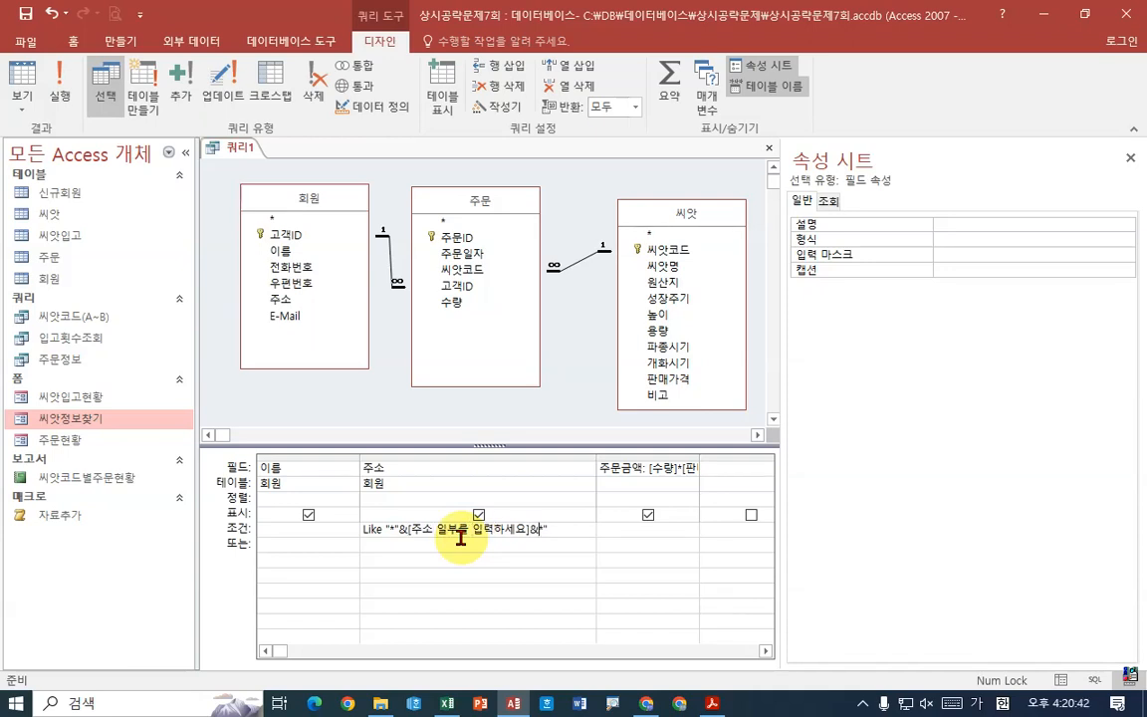
pyautogui.write('"*')
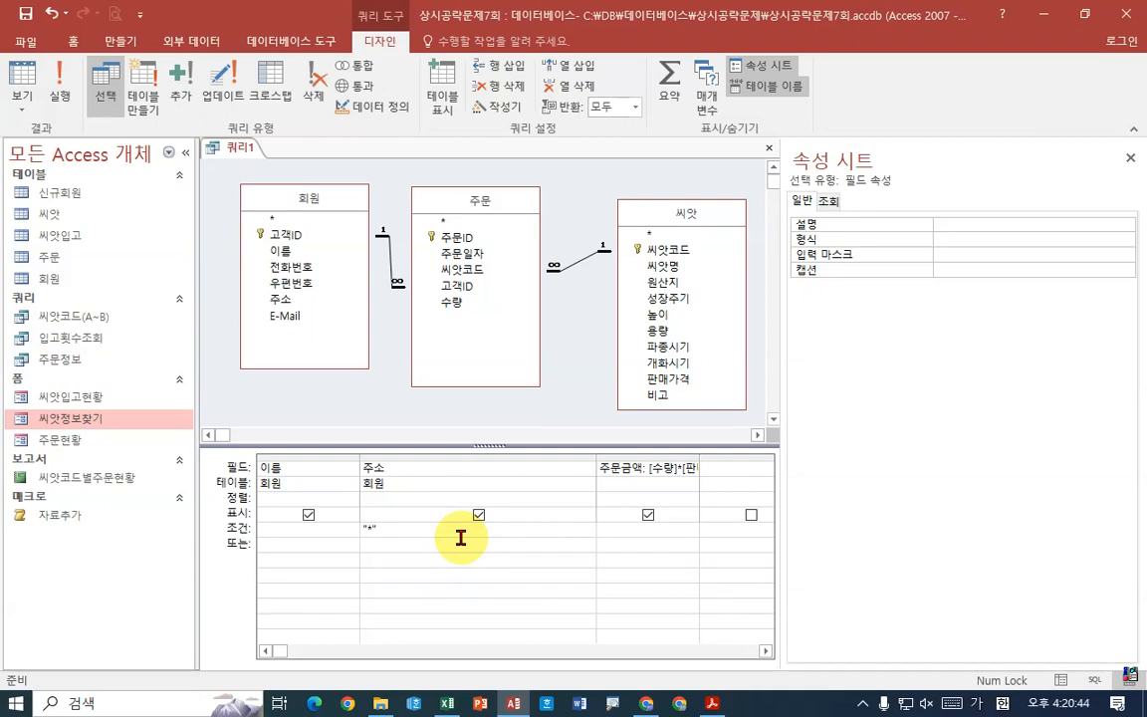
pyautogui.hotkey('ctrl', 'z')
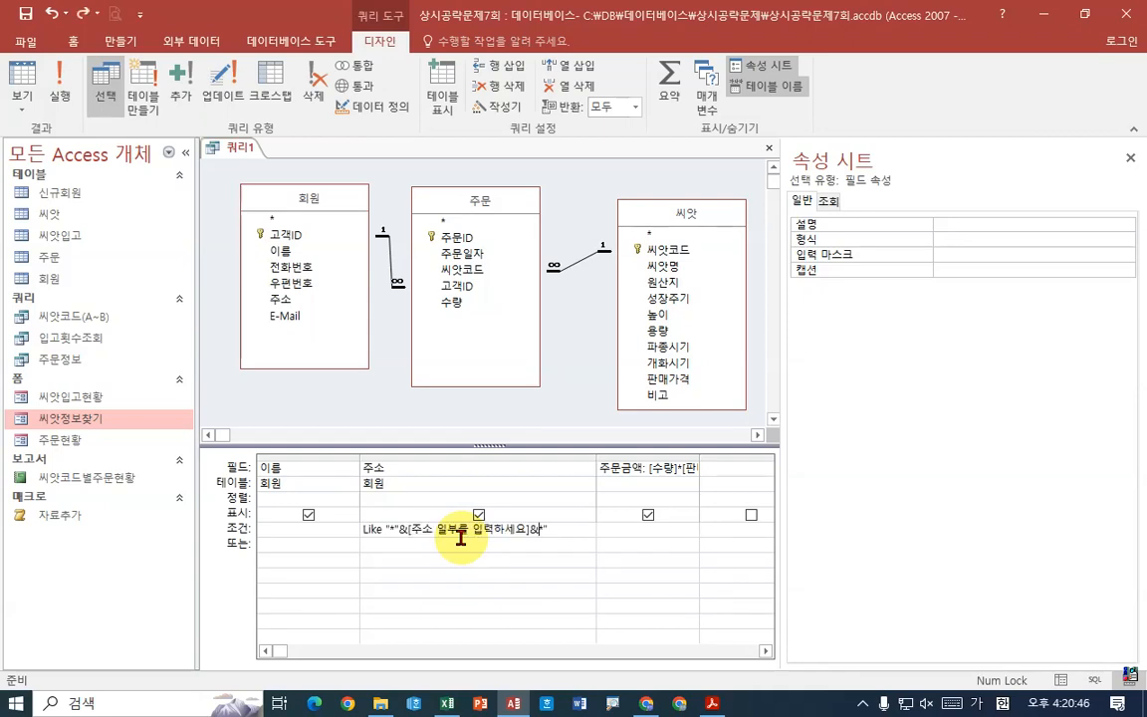
pyautogui.write('"')
pyautogui.press('Return')
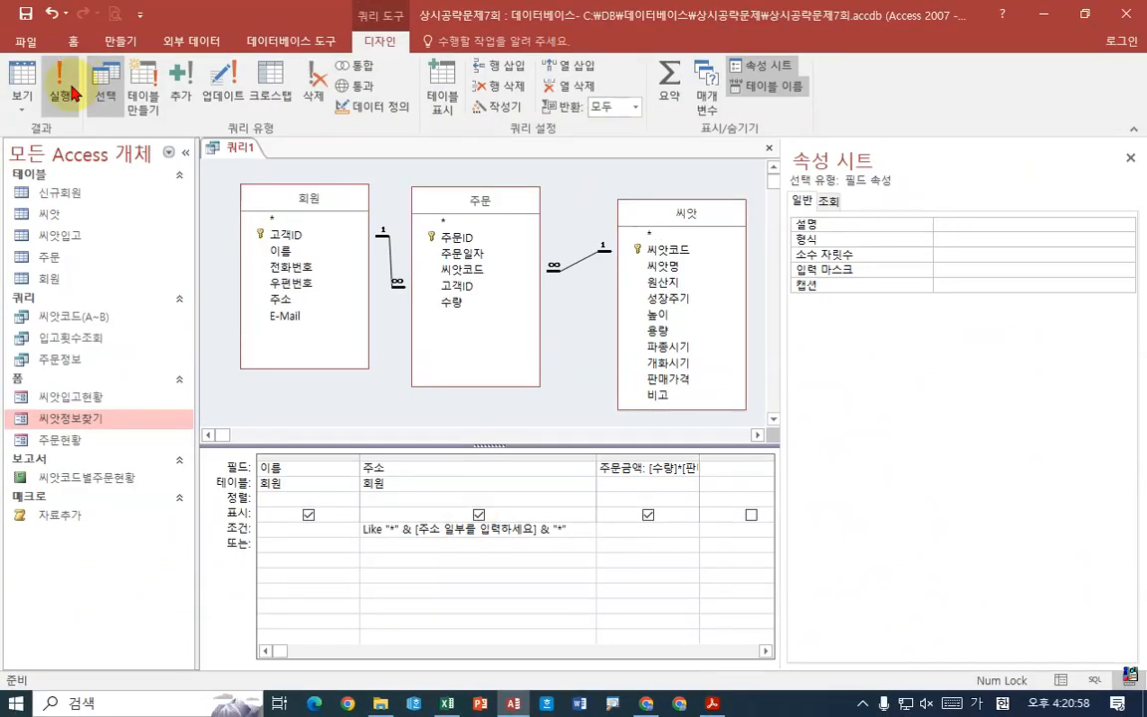
# Run the query with 서울 as the address parameter value
pyautogui.click(62, 83)
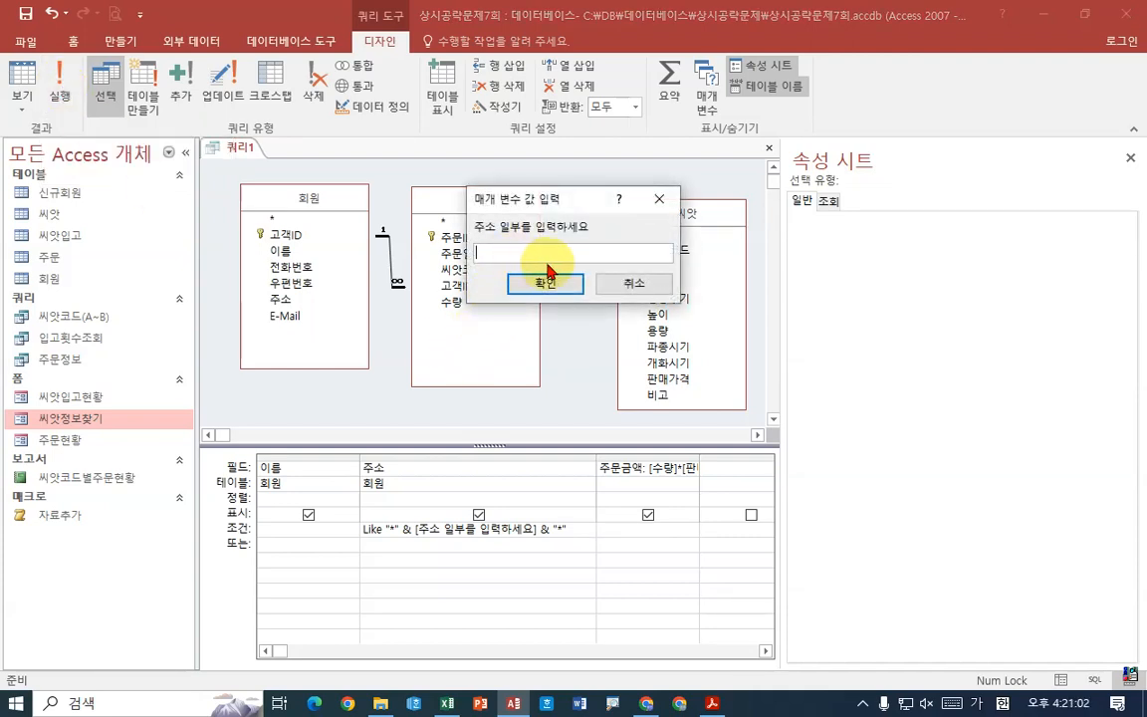
pyautogui.write('서울')
pyautogui.click(546, 270)
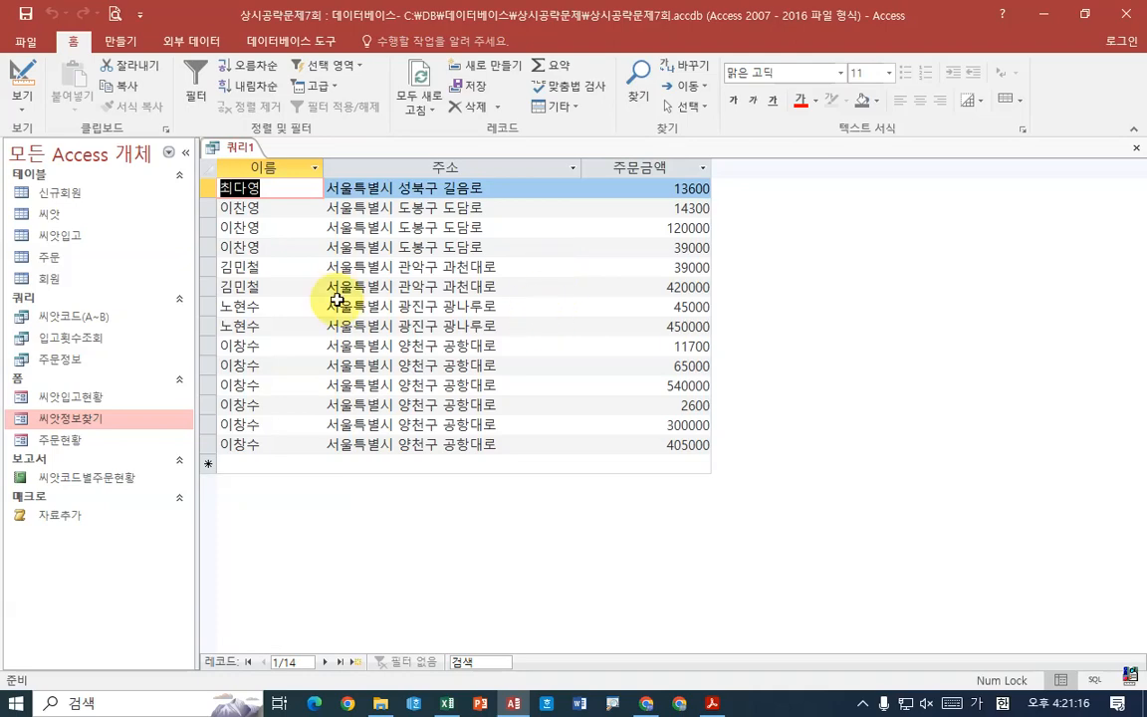
# Compare the repeated members in the 서울 result with problem 3's result picture in the PDF, and return the query to Design View
pyautogui.click(712, 703)
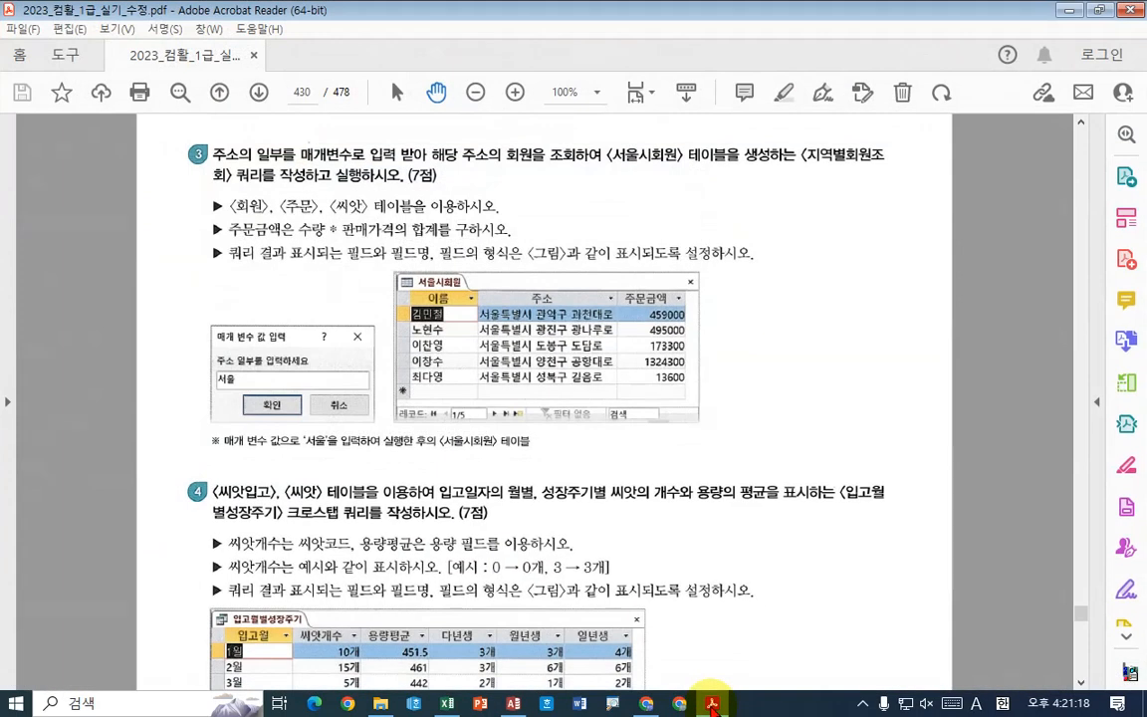
pyautogui.scroll(-1, 444, 344)
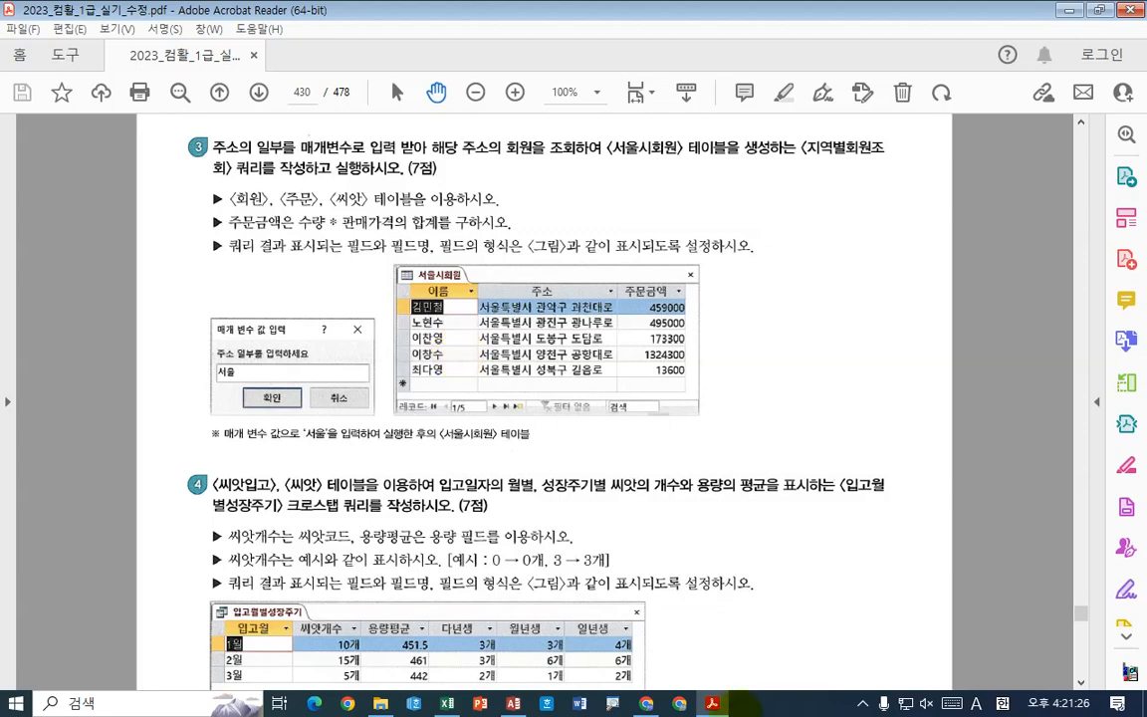
pyautogui.hotkey('alt', 'Tab')
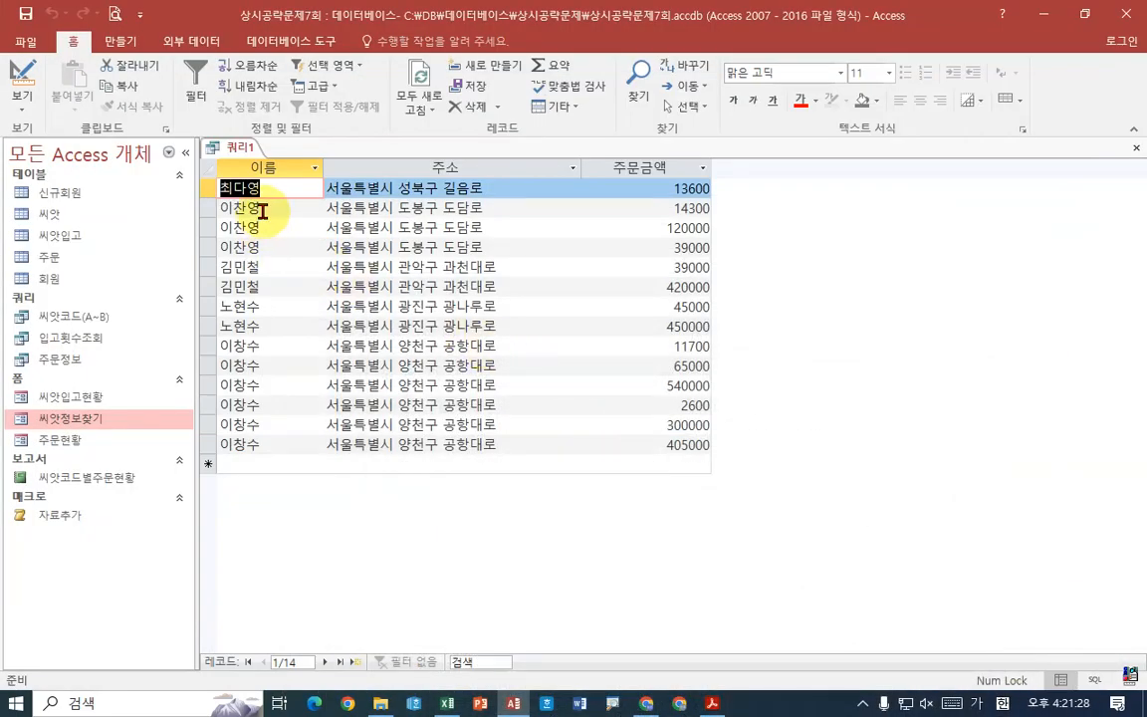
pyautogui.press('Down')
pyautogui.press('Down')
pyautogui.press('Down')
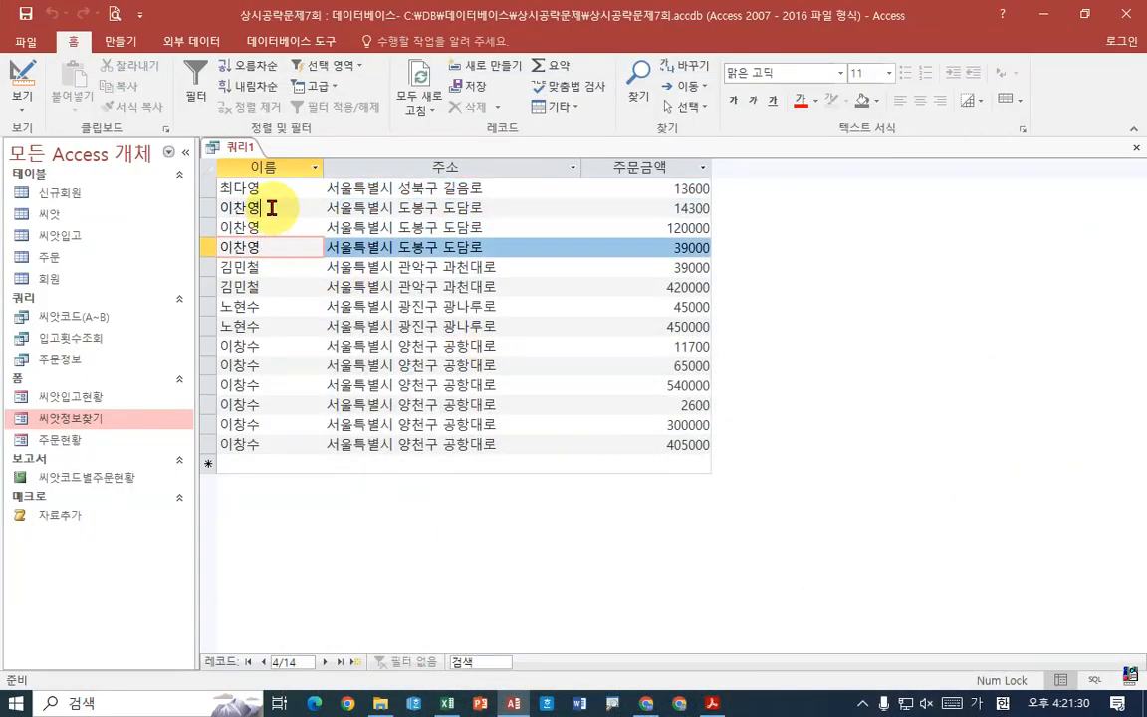
pyautogui.click(270, 228)
pyautogui.click(271, 265)
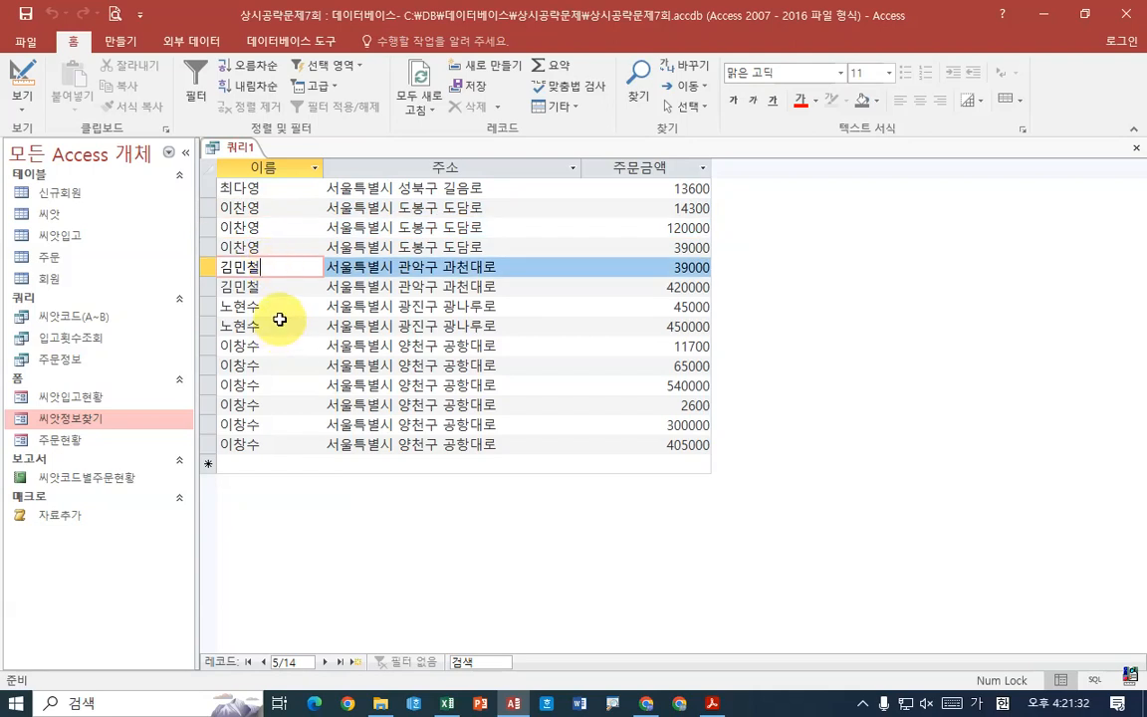
pyautogui.click(274, 305)
pyautogui.click(276, 325)
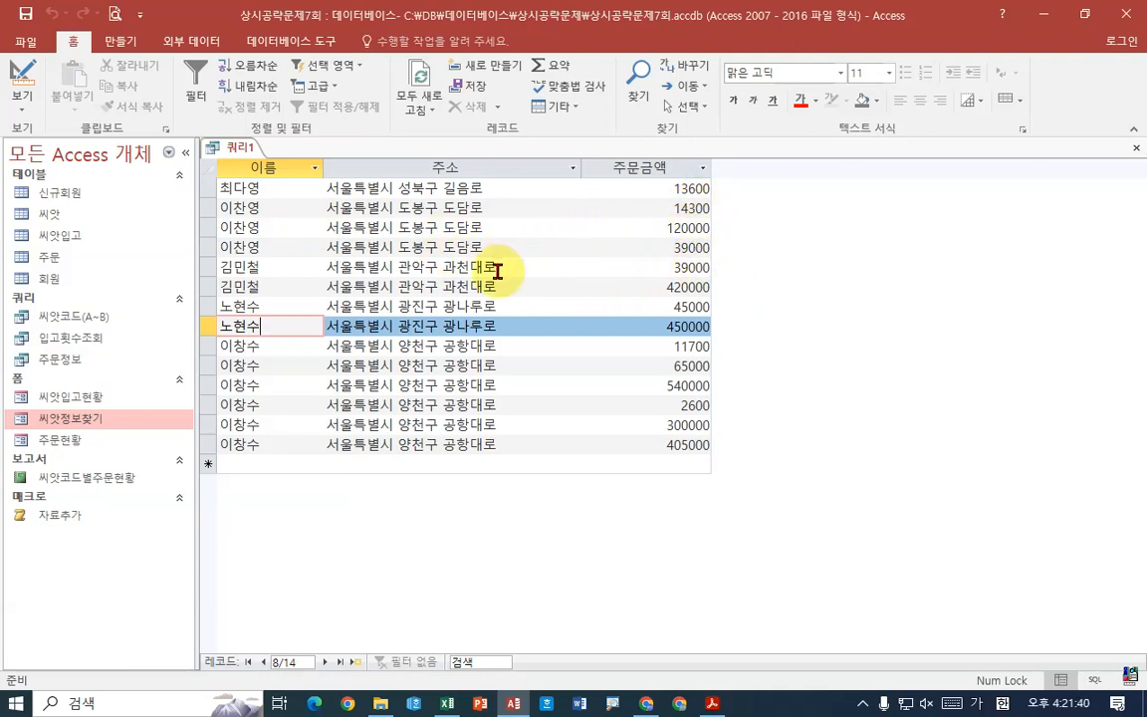
pyautogui.rightClick(225, 146)
pyautogui.click(289, 246)
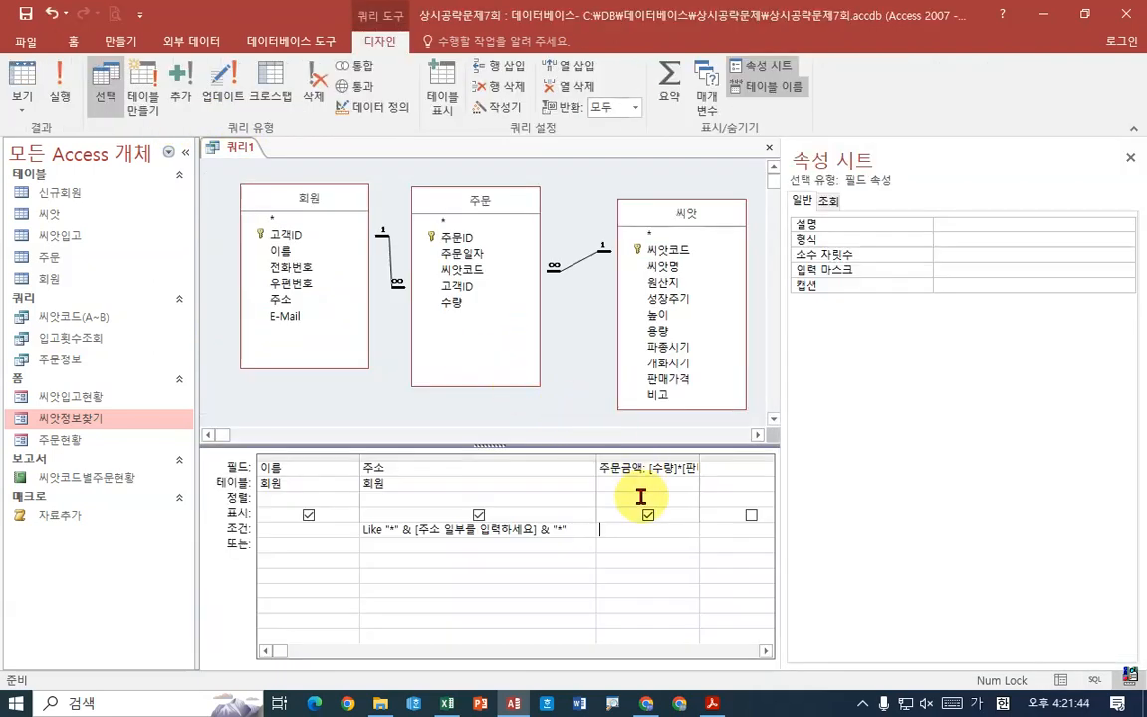
# Add the summary row to the query and total the 주문금액 column with 합계
pyautogui.click(635, 485)
pyautogui.click(667, 86)
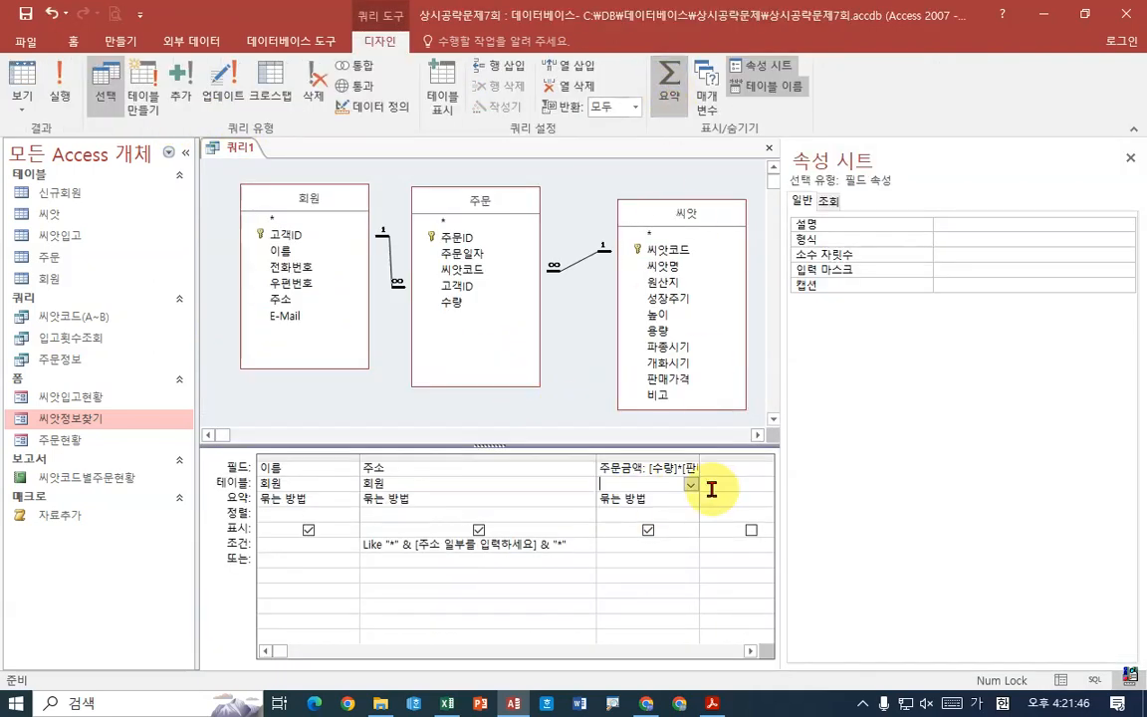
pyautogui.click(694, 498)
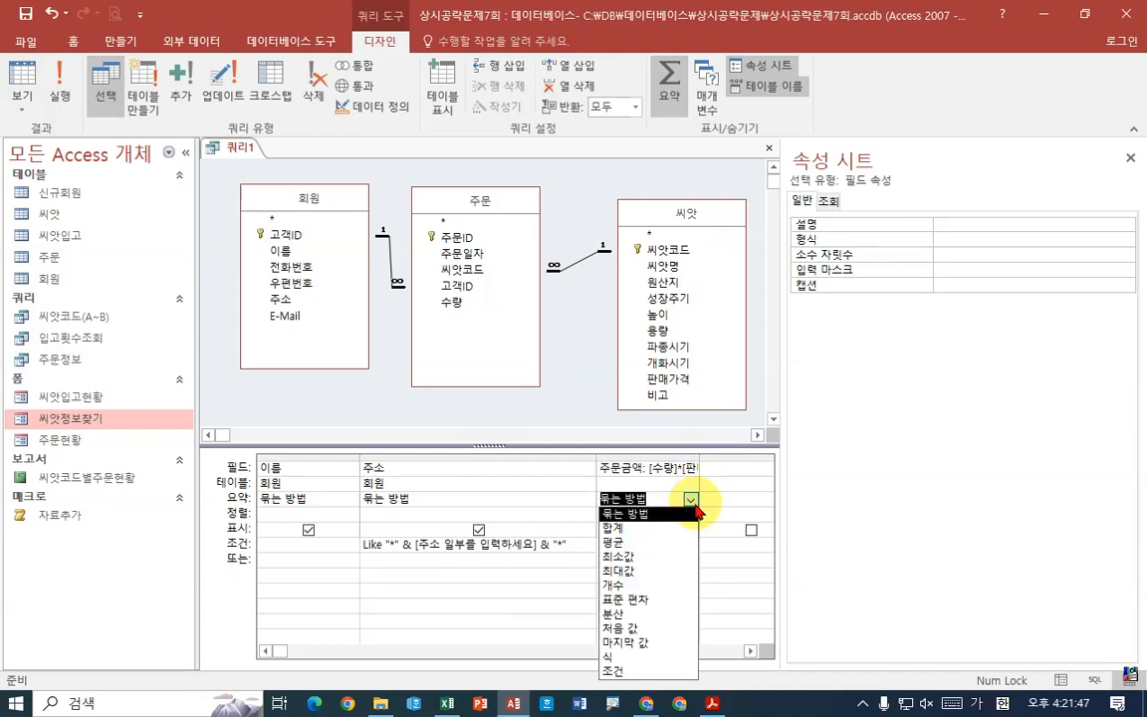
pyautogui.click(643, 515)
pyautogui.click(638, 506)
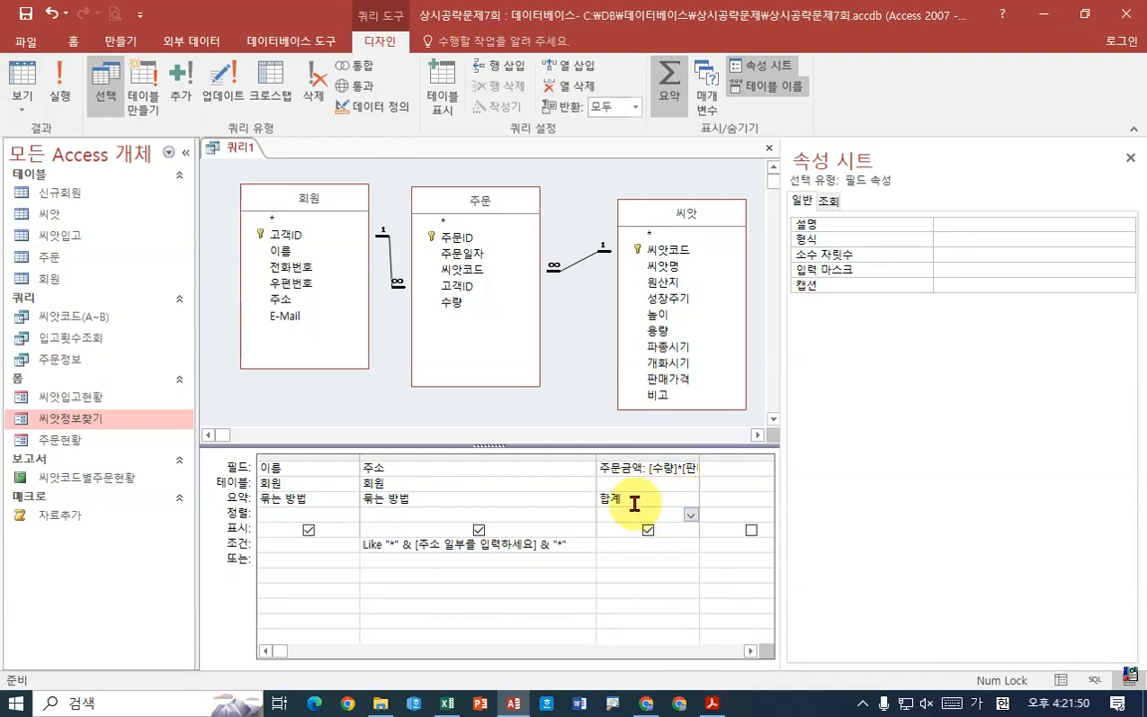
pyautogui.click(635, 504)
# Run the summary query with 서울 as the address parameter value
pyautogui.click(58, 86)
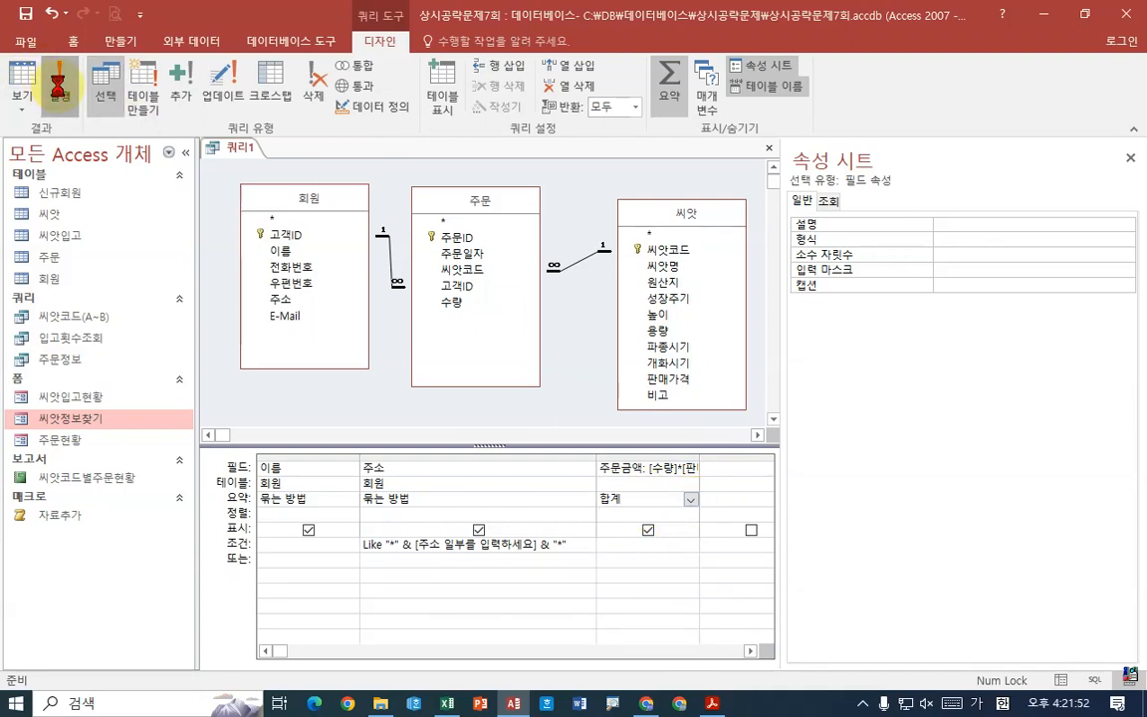
pyautogui.write('서울')
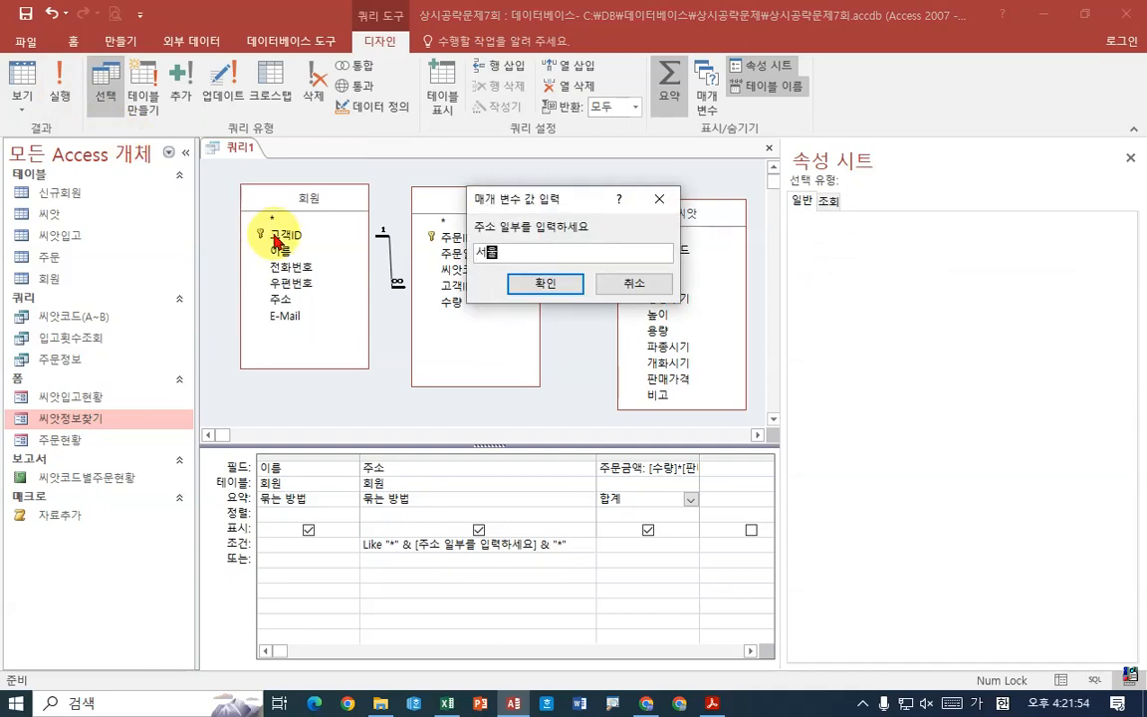
pyautogui.press('Return')
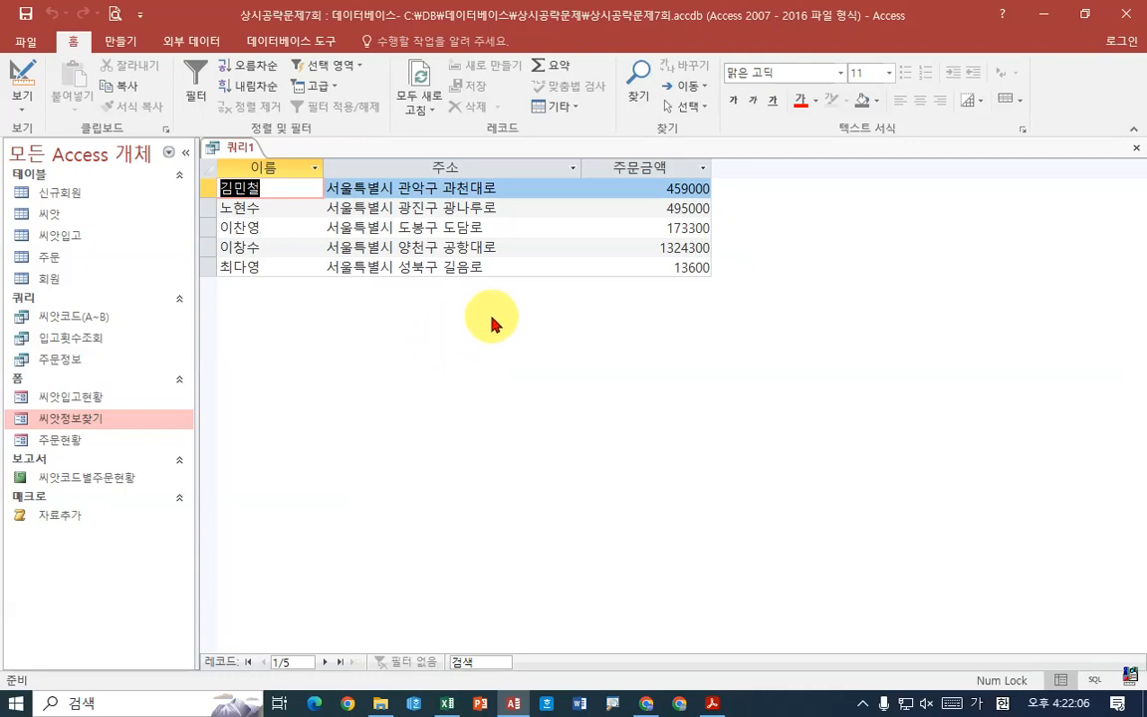
pyautogui.moveTo(474, 346)
pyautogui.mouseDown()
pyautogui.moveTo(410, 343)
pyautogui.moveTo(391, 445)
pyautogui.mouseUp()
pyautogui.moveTo(501, 408)
pyautogui.mouseDown()
pyautogui.moveTo(554, 430)
pyautogui.moveTo(581, 458)
pyautogui.mouseUp()
pyautogui.moveTo(658, 339); pyautogui.dragTo(638, 540)
pyautogui.moveTo(697, 378)
pyautogui.mouseDown()
pyautogui.moveTo(650, 456)
pyautogui.moveTo(743, 402)
pyautogui.moveTo(796, 403)
pyautogui.moveTo(789, 525)
pyautogui.mouseUp()
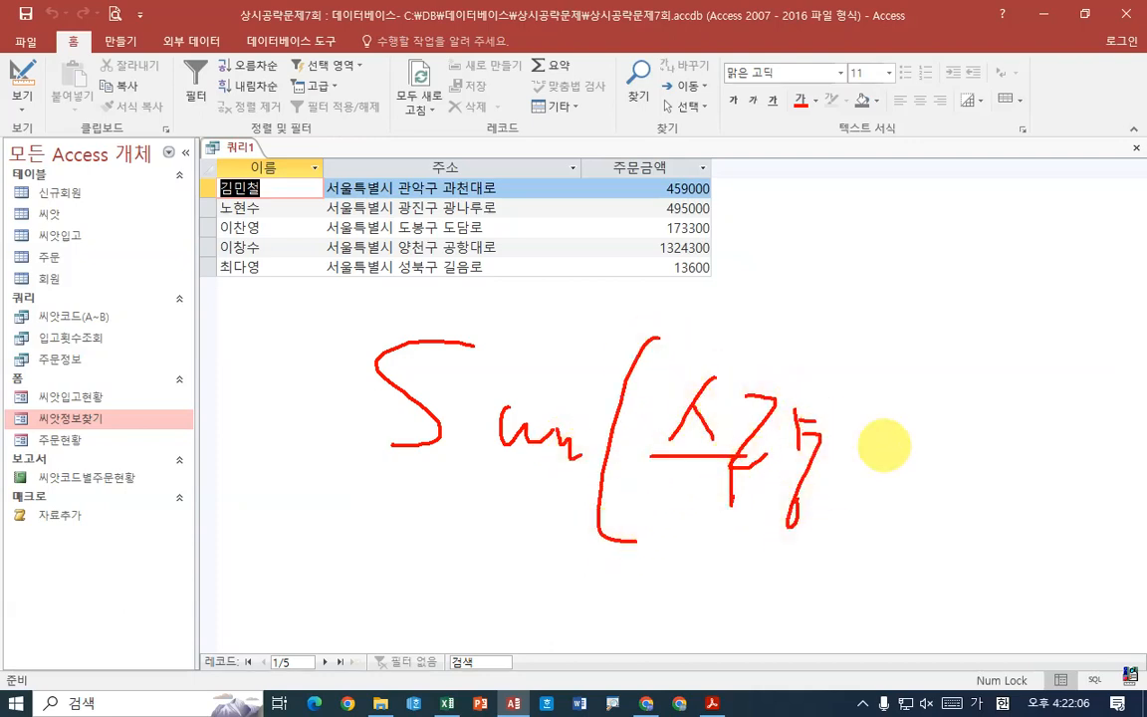
pyautogui.moveTo(866, 435); pyautogui.dragTo(896, 474)
pyautogui.moveTo(892, 430); pyautogui.dragTo(869, 474)
pyautogui.moveTo(958, 420)
pyautogui.mouseDown()
pyautogui.moveTo(963, 432)
pyautogui.moveTo(948, 448)
pyautogui.moveTo(984, 445)
pyautogui.mouseUp()
pyautogui.moveTo(990, 424); pyautogui.dragTo(982, 528)
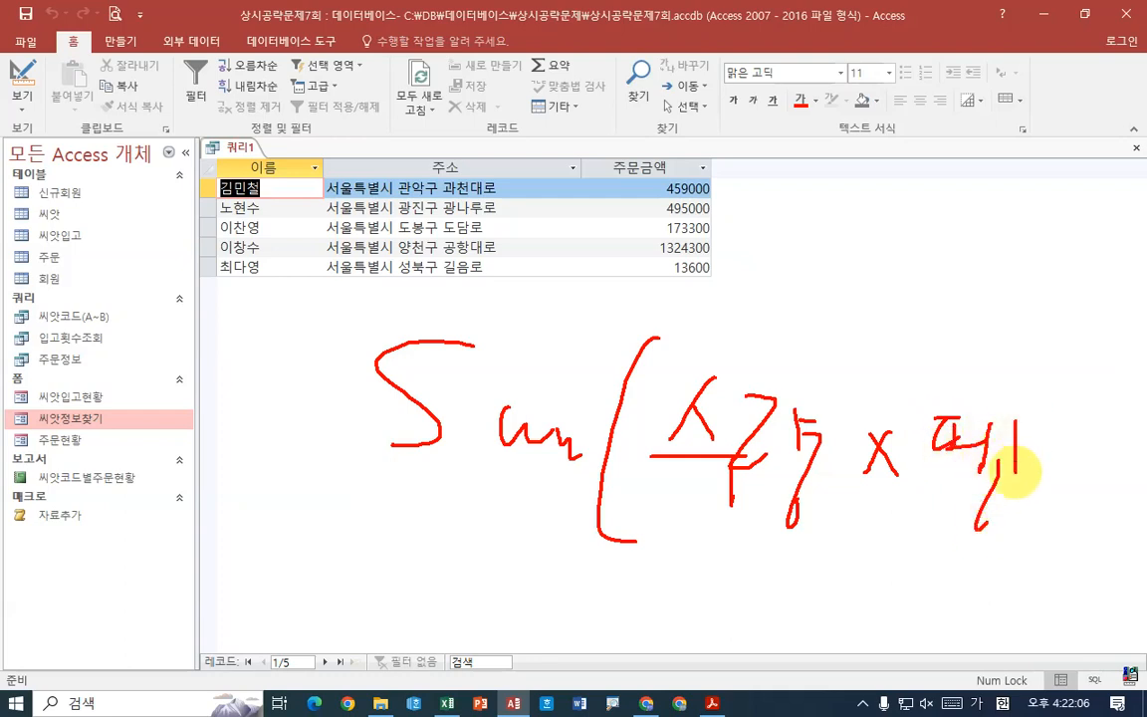
pyautogui.moveTo(1013, 423)
pyautogui.mouseDown()
pyautogui.moveTo(1033, 468)
pyautogui.moveTo(1065, 468)
pyautogui.moveTo(1080, 485)
pyautogui.mouseUp()
pyautogui.moveTo(404, 496); pyautogui.dragTo(597, 492)
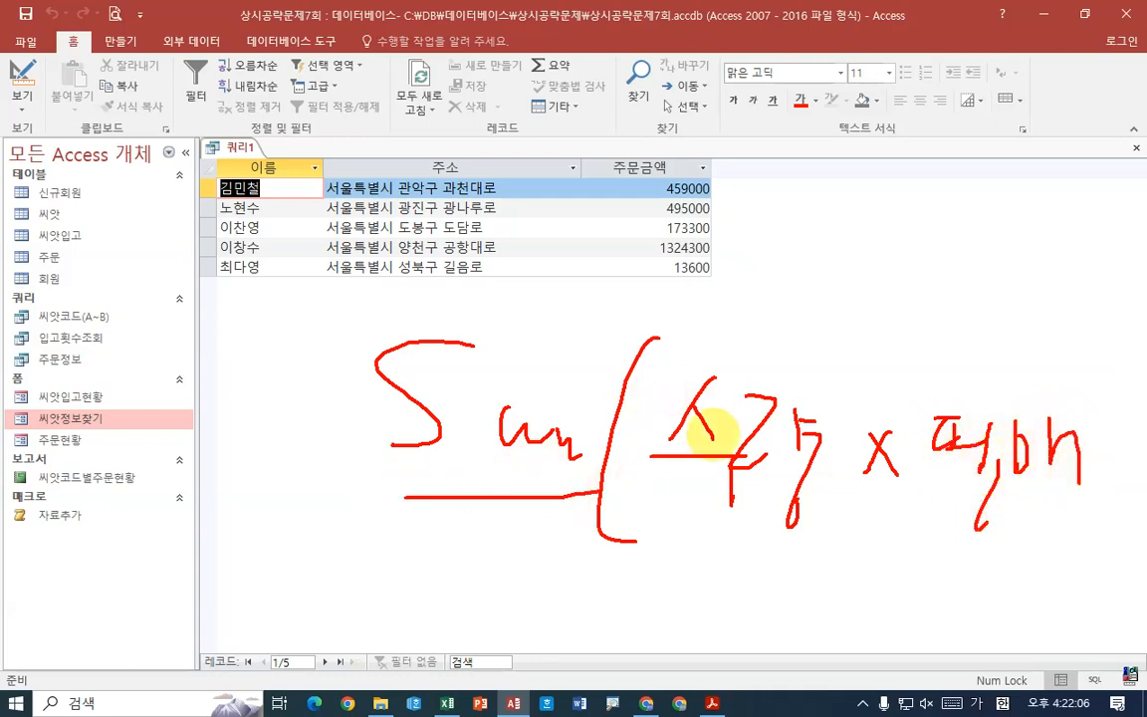
pyautogui.moveTo(1067, 352)
pyautogui.mouseDown()
pyautogui.moveTo(1127, 388)
pyautogui.moveTo(896, 615)
pyautogui.mouseUp()
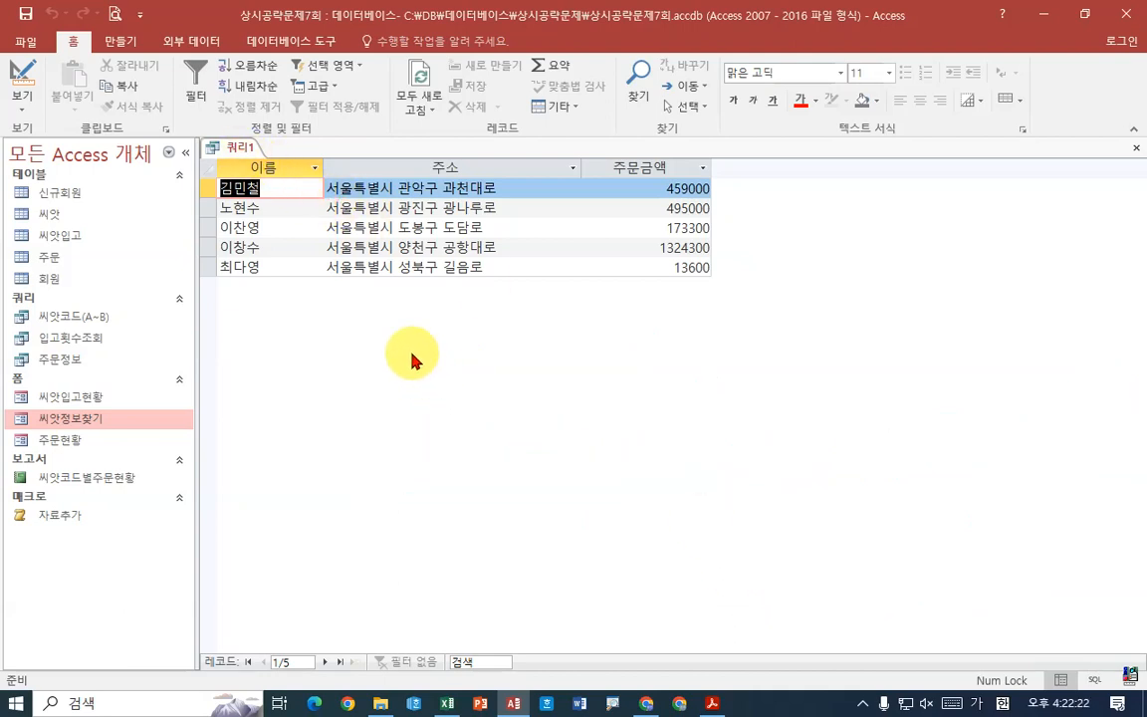
# Return the query to Design View and review the 주문금액 column's summary options and expression
pyautogui.rightClick(224, 148)
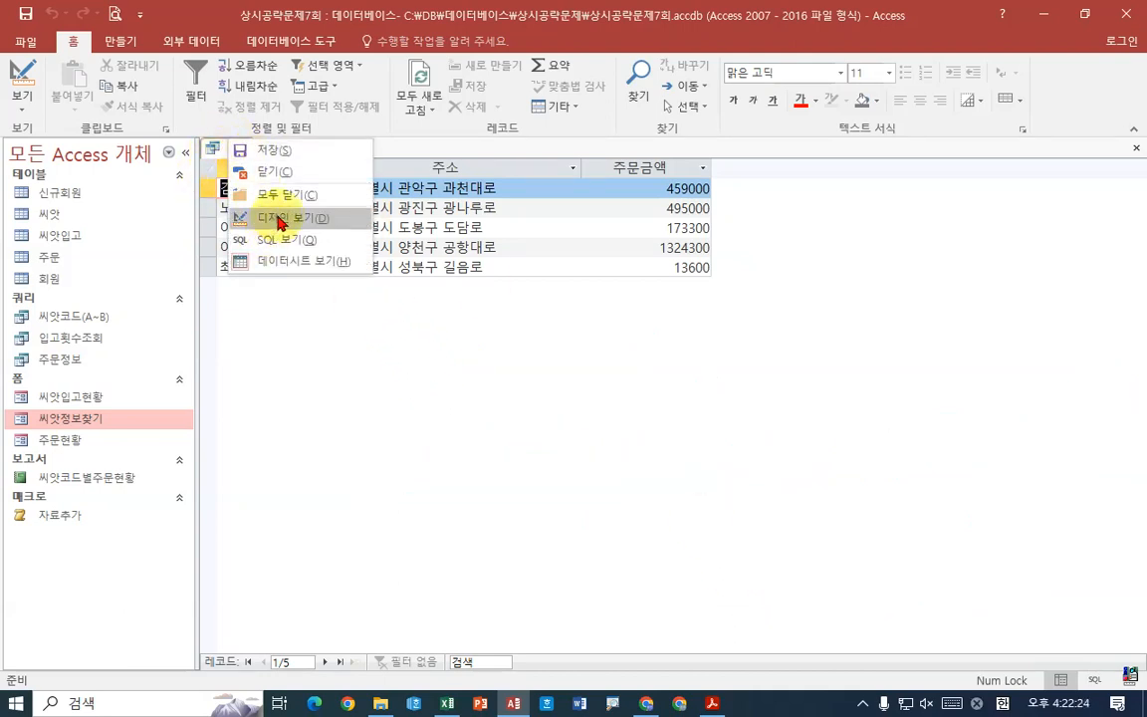
pyautogui.click(284, 217)
pyautogui.click(691, 500)
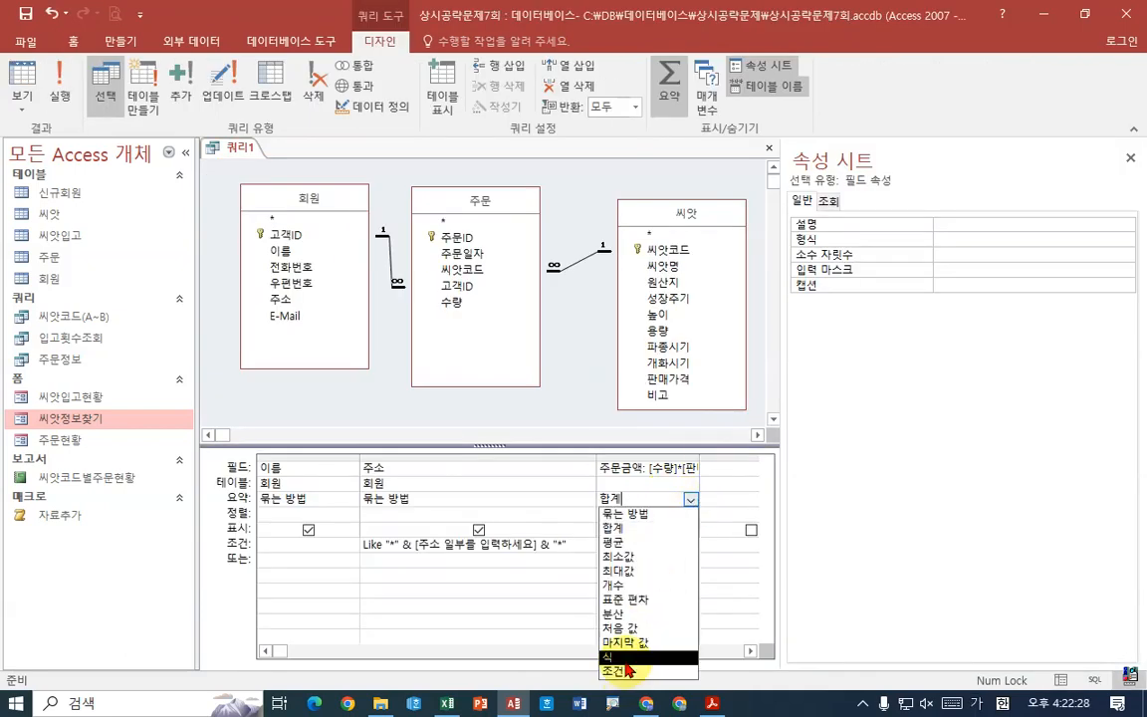
pyautogui.click(663, 467)
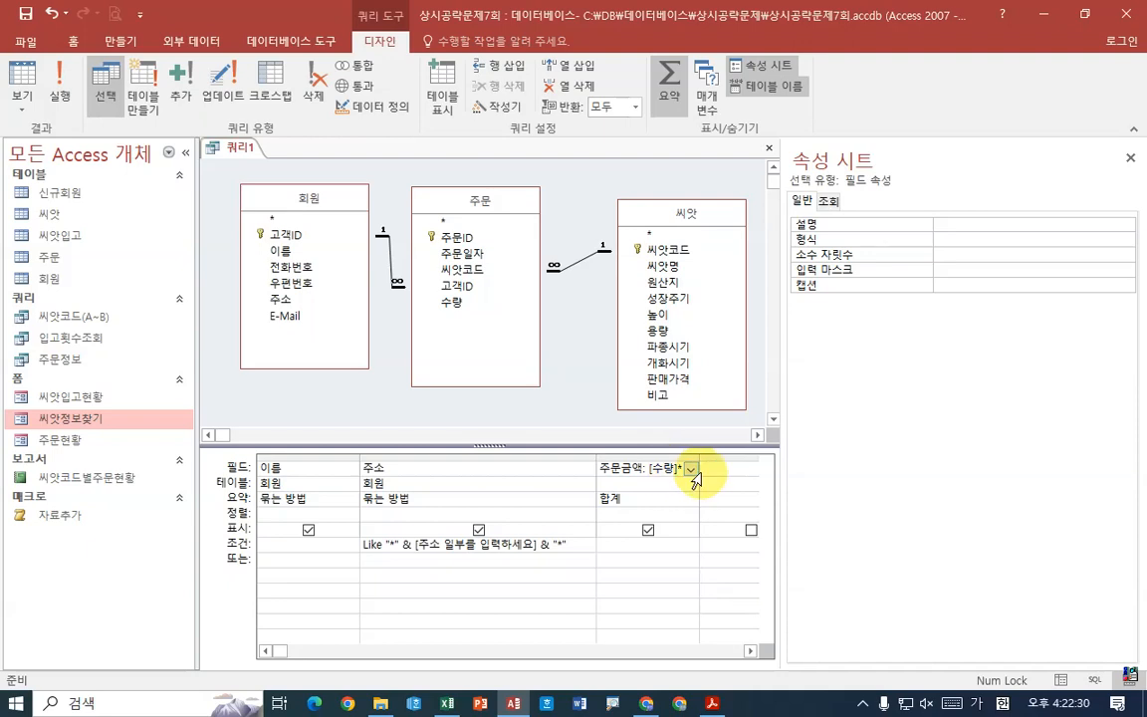
pyautogui.click(641, 499)
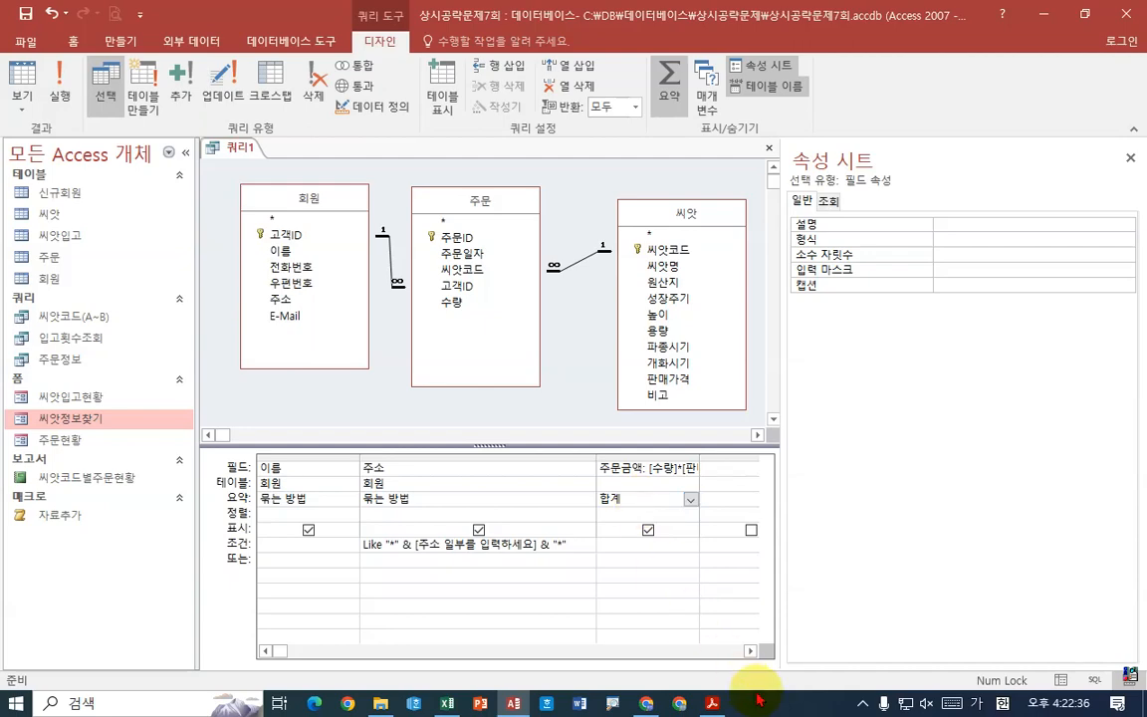
# Check problem 3 in the PDF for the table name to generate and its expected contents, and return to Access
pyautogui.click(712, 703)
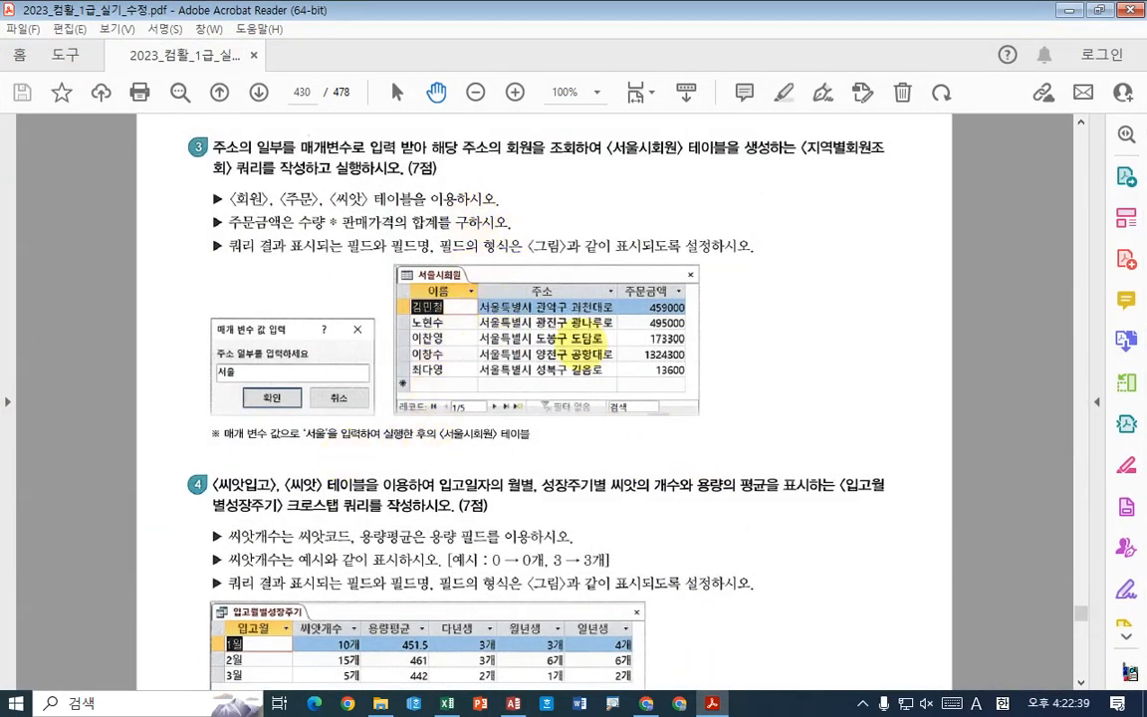
pyautogui.moveTo(594, 124); pyautogui.dragTo(774, 176)
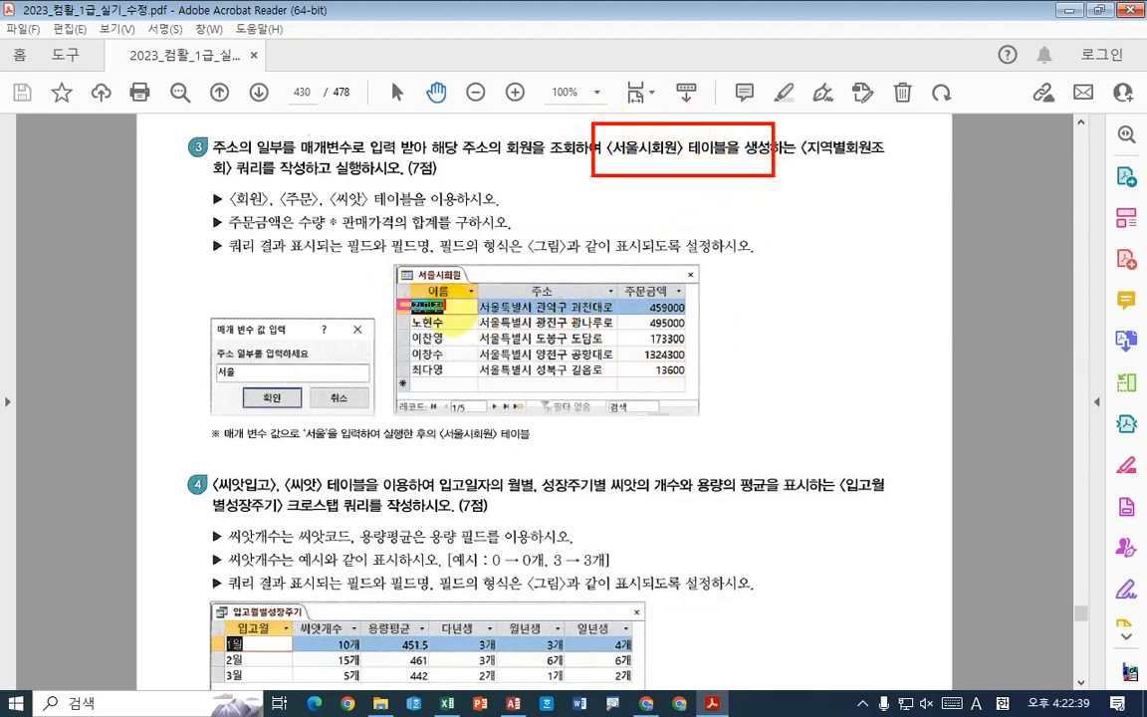
pyautogui.moveTo(397, 299)
pyautogui.mouseDown()
pyautogui.moveTo(696, 387)
pyautogui.moveTo(689, 376)
pyautogui.moveTo(706, 394)
pyautogui.mouseUp()
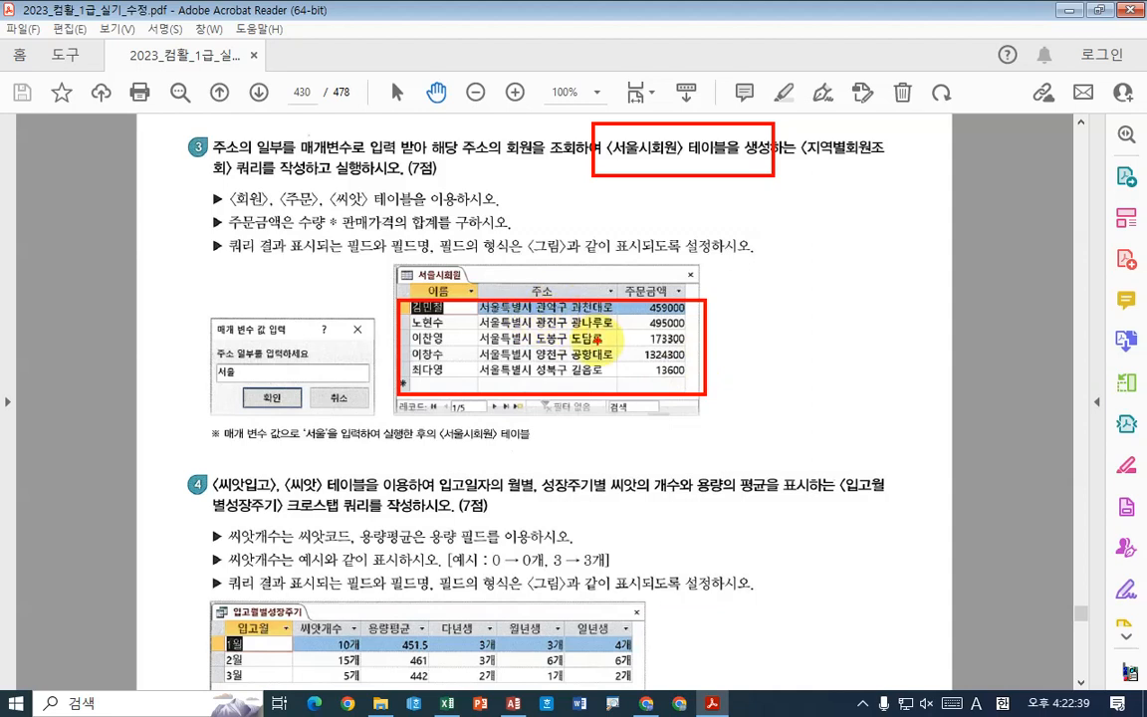
pyautogui.moveTo(685, 351)
pyautogui.mouseDown()
pyautogui.moveTo(691, 167)
pyautogui.moveTo(734, 172)
pyautogui.mouseUp()
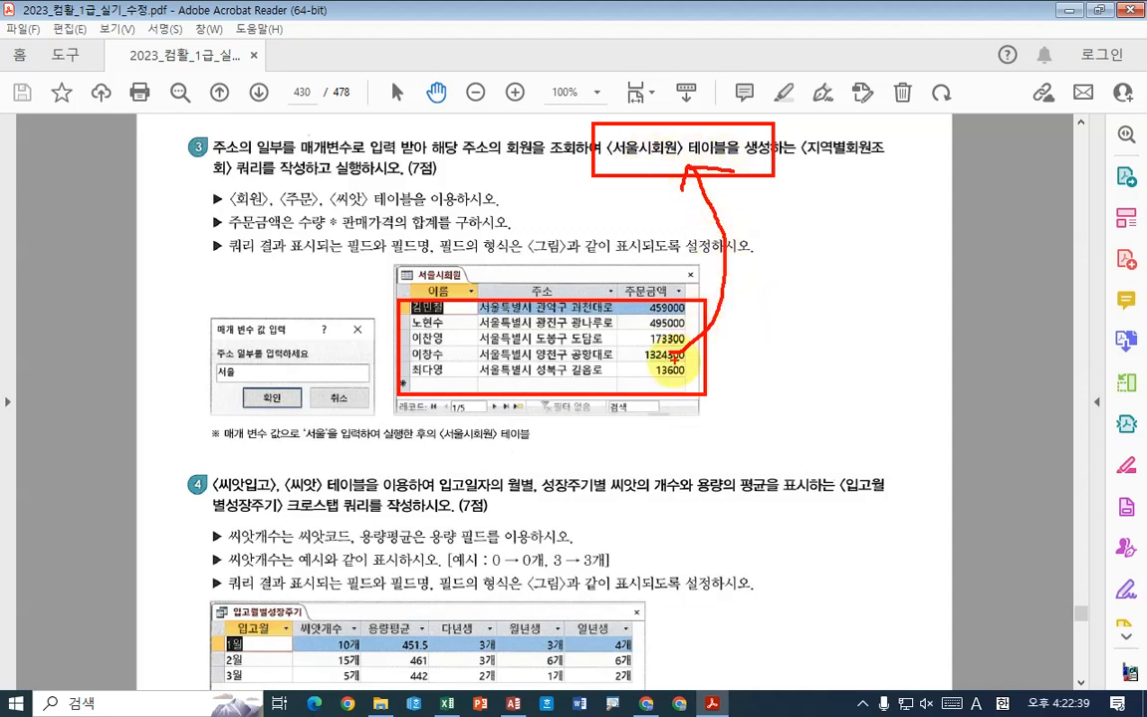
pyautogui.moveTo(616, 350)
pyautogui.mouseDown()
pyautogui.moveTo(691, 241)
pyautogui.moveTo(691, 164)
pyautogui.moveTo(721, 185)
pyautogui.mouseUp()
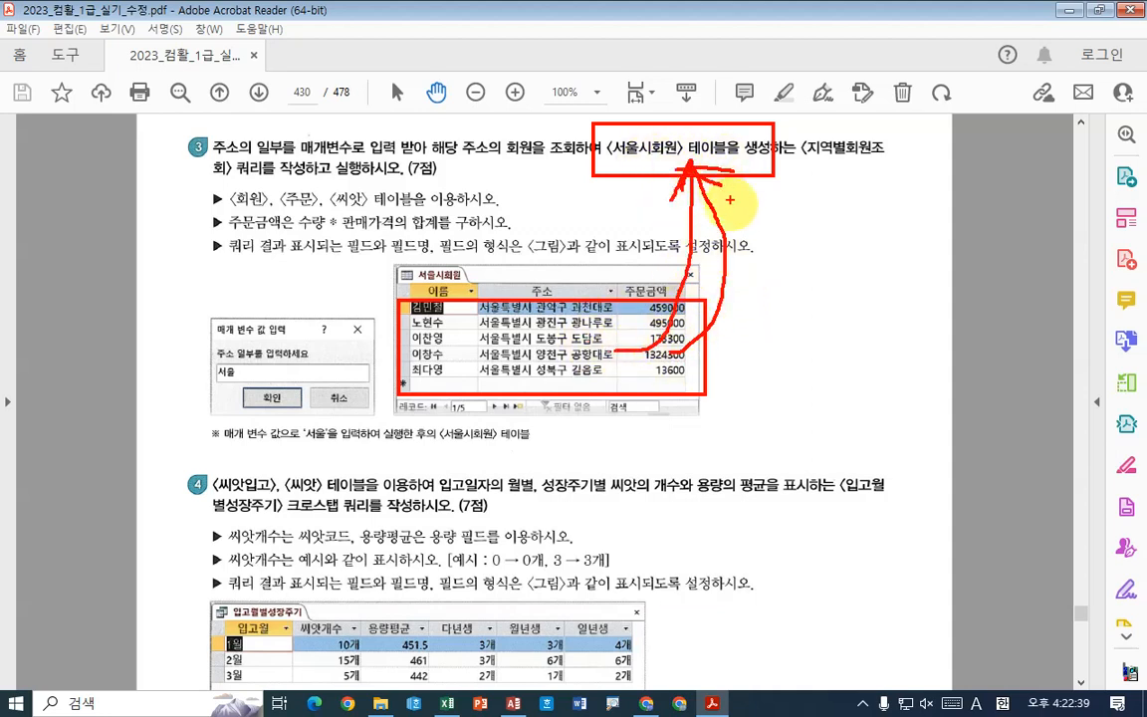
pyautogui.press('Escape')
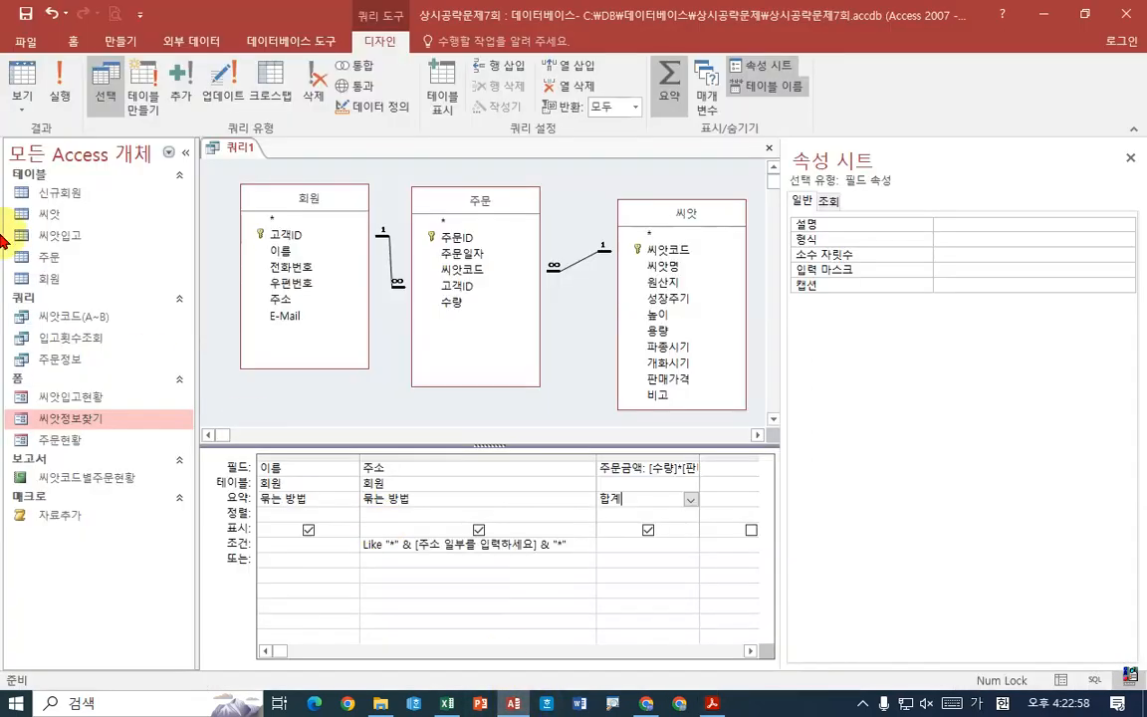
pyautogui.moveTo(9, 177)
pyautogui.mouseDown()
pyautogui.moveTo(51, 192)
pyautogui.moveTo(143, 275)
pyautogui.moveTo(142, 294)
pyautogui.mouseUp()
pyautogui.moveTo(42, 157)
pyautogui.mouseDown()
pyautogui.moveTo(6, 172)
pyautogui.moveTo(62, 181)
pyautogui.mouseUp()
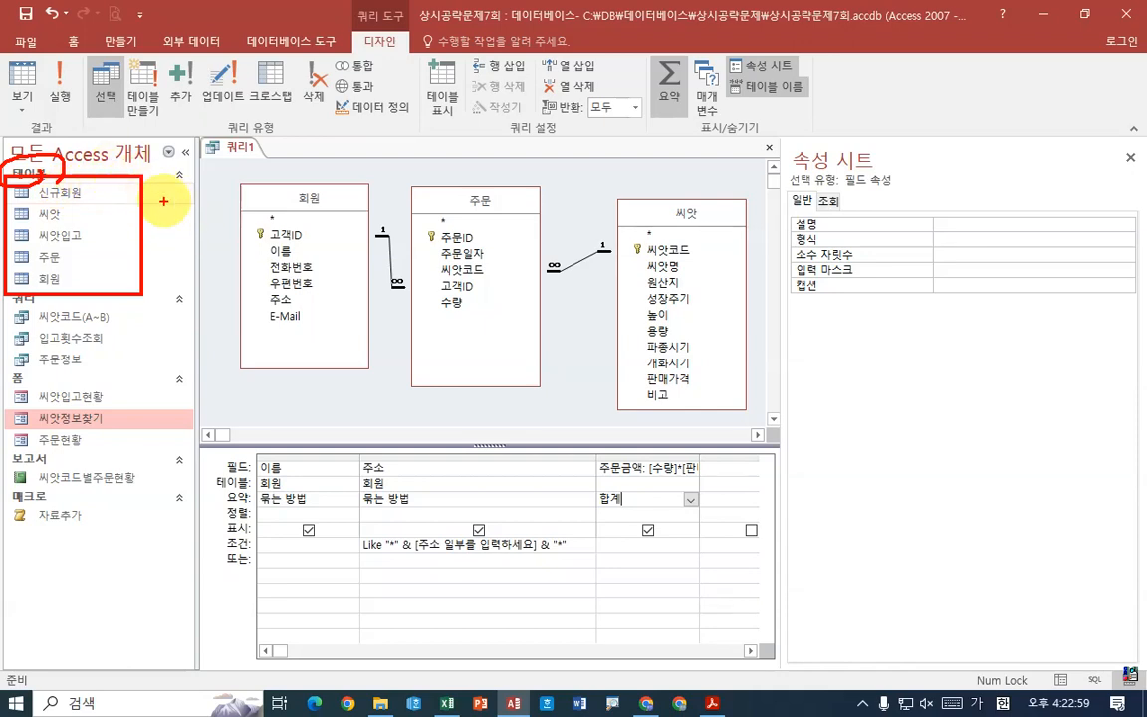
pyautogui.moveTo(491, 579)
pyautogui.mouseDown()
pyautogui.moveTo(116, 256)
pyautogui.moveTo(154, 254)
pyautogui.mouseUp()
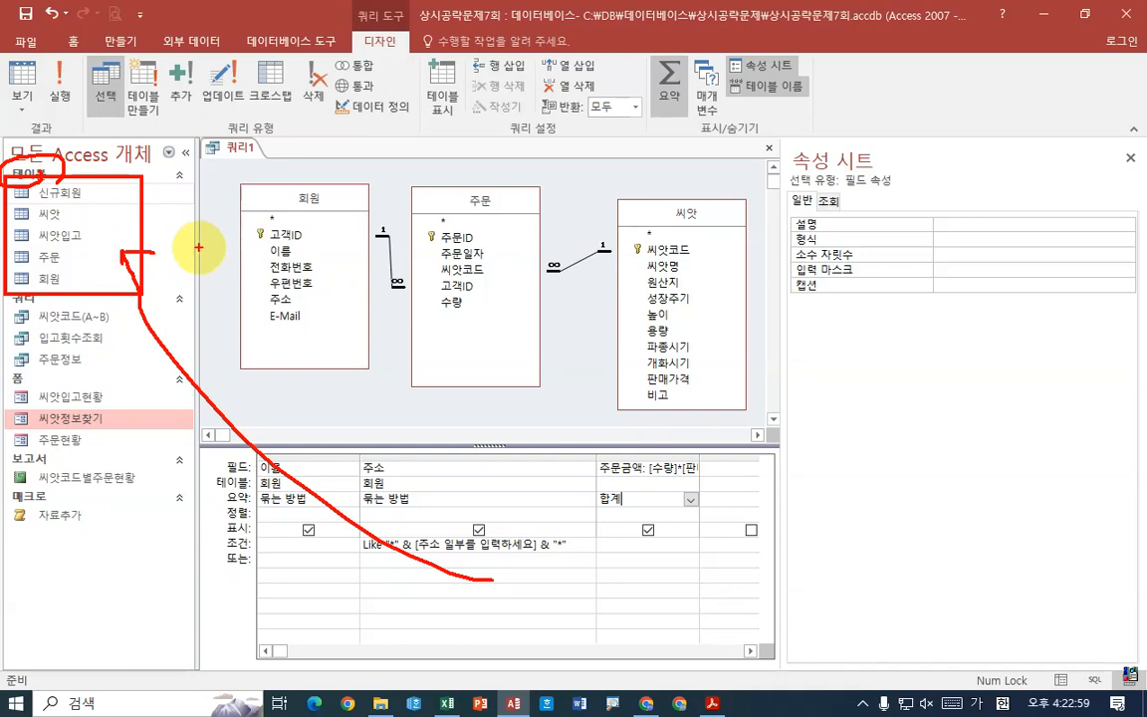
pyautogui.press('Escape')
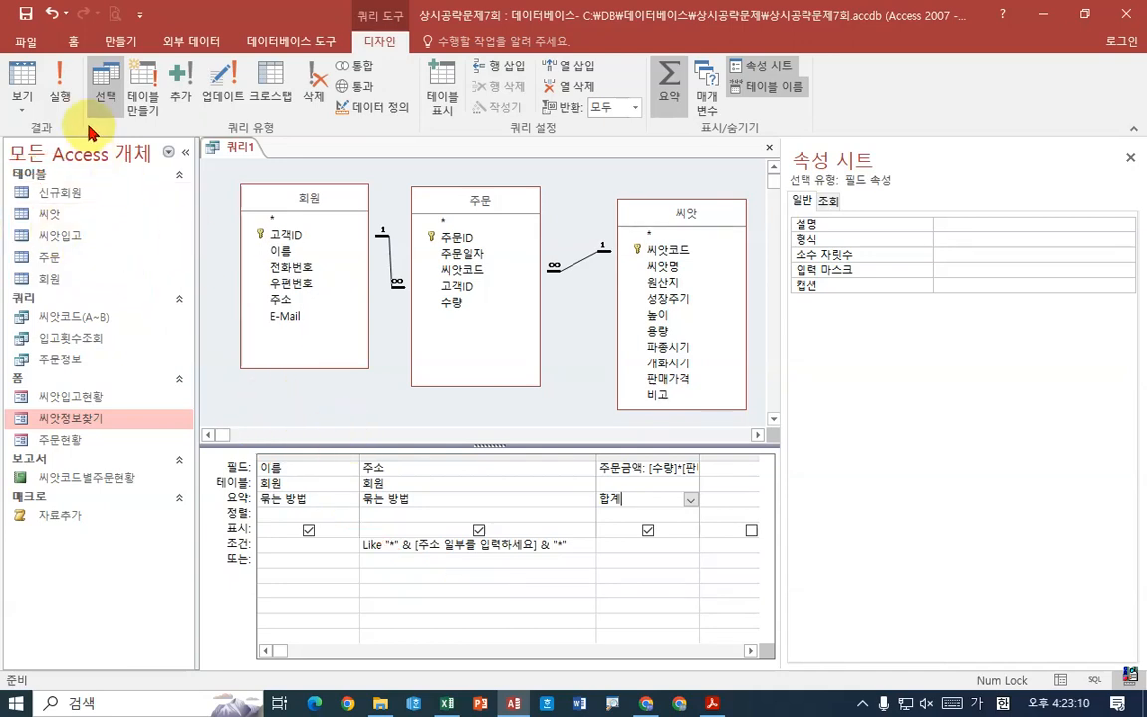
# Preview the select query's records for the address value 서울 and return the query to Design View
pyautogui.click(57, 97)
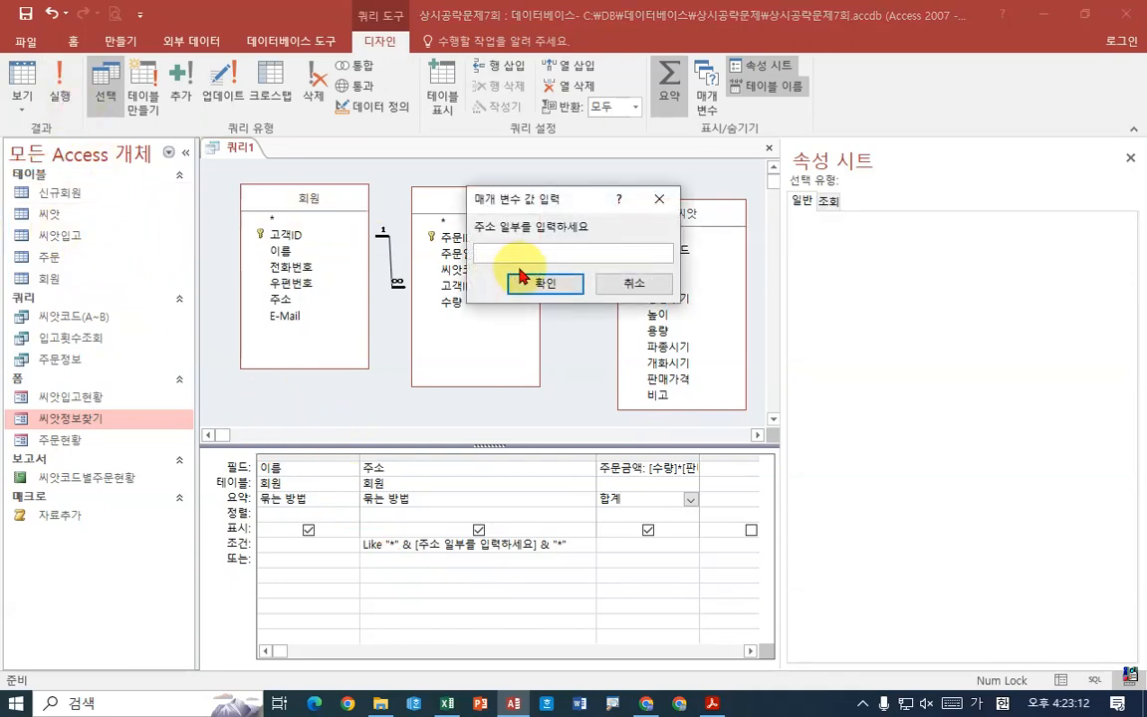
pyautogui.write('서어')
pyautogui.click(544, 283)
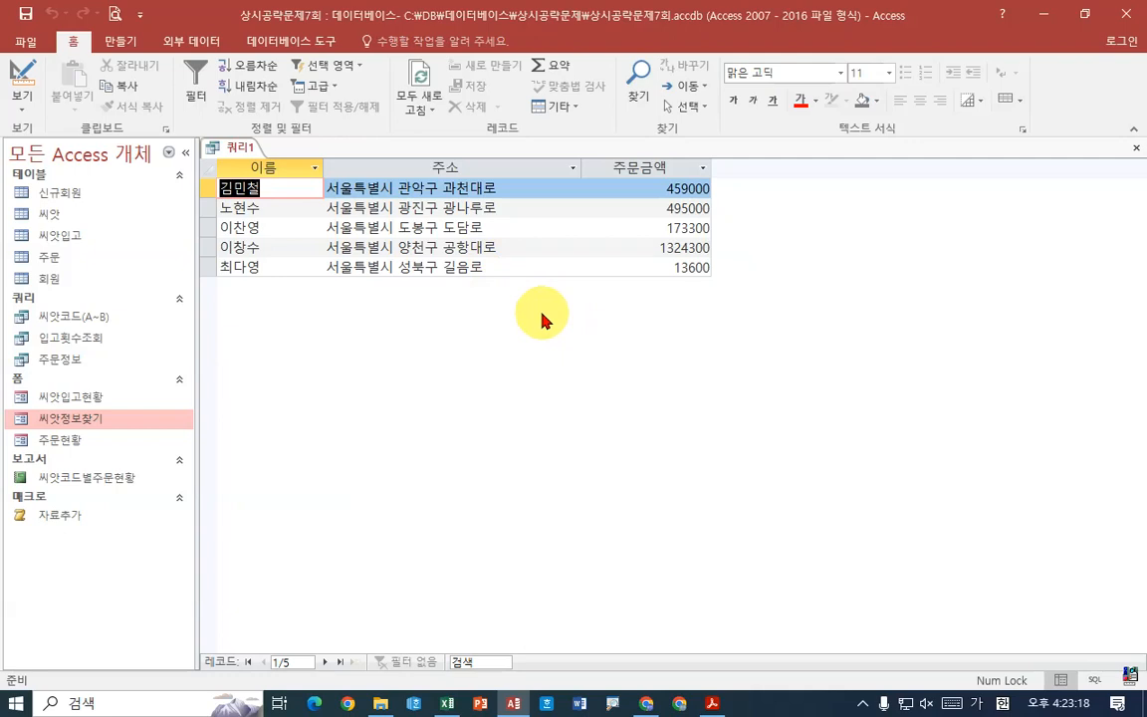
pyautogui.rightClick(236, 146)
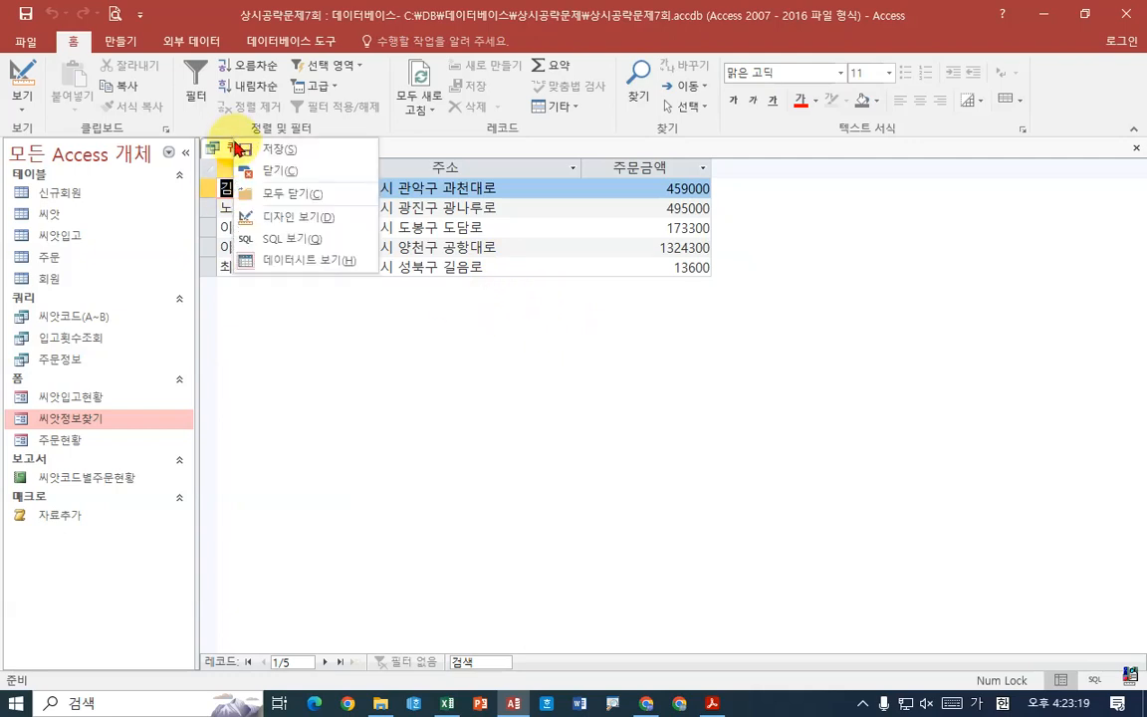
pyautogui.click(277, 217)
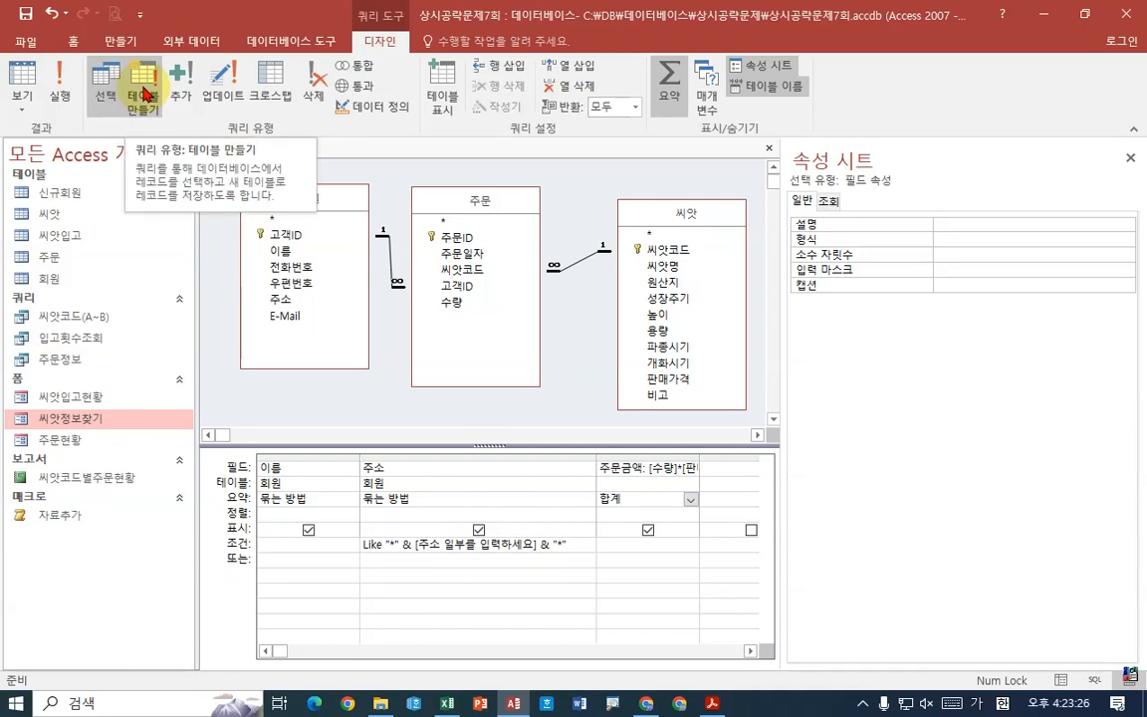
# Convert the query to a make-table query that creates the table 서울시회원 in the current database
pyautogui.click(145, 95)
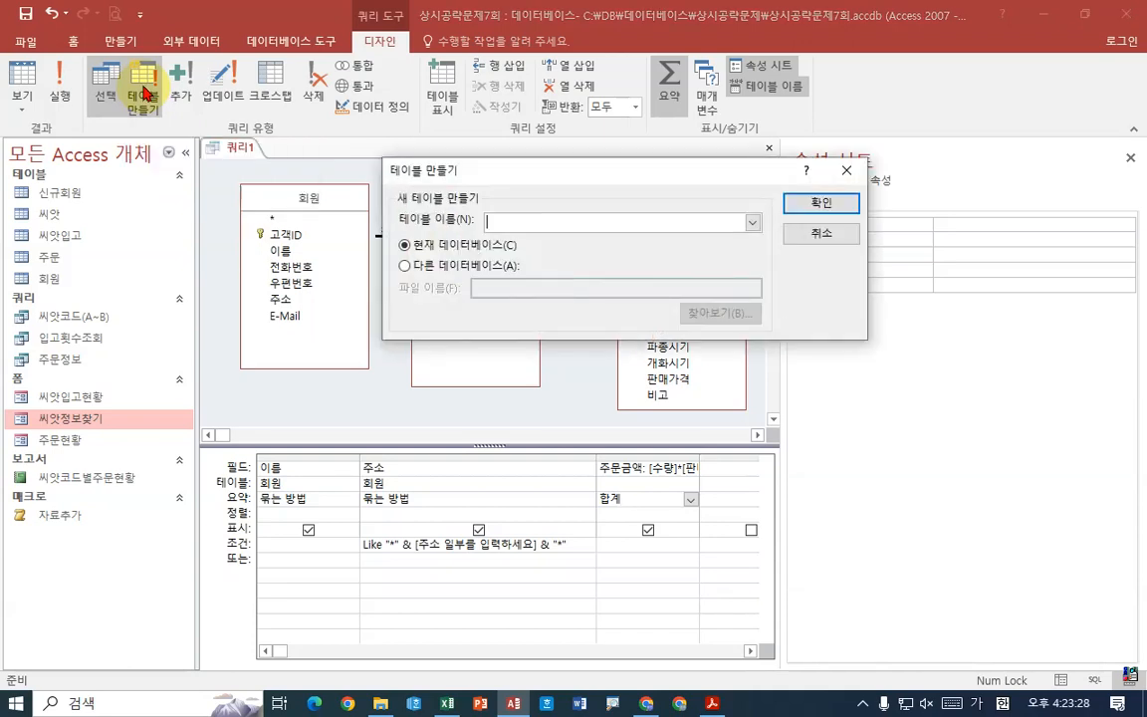
pyautogui.click(713, 703)
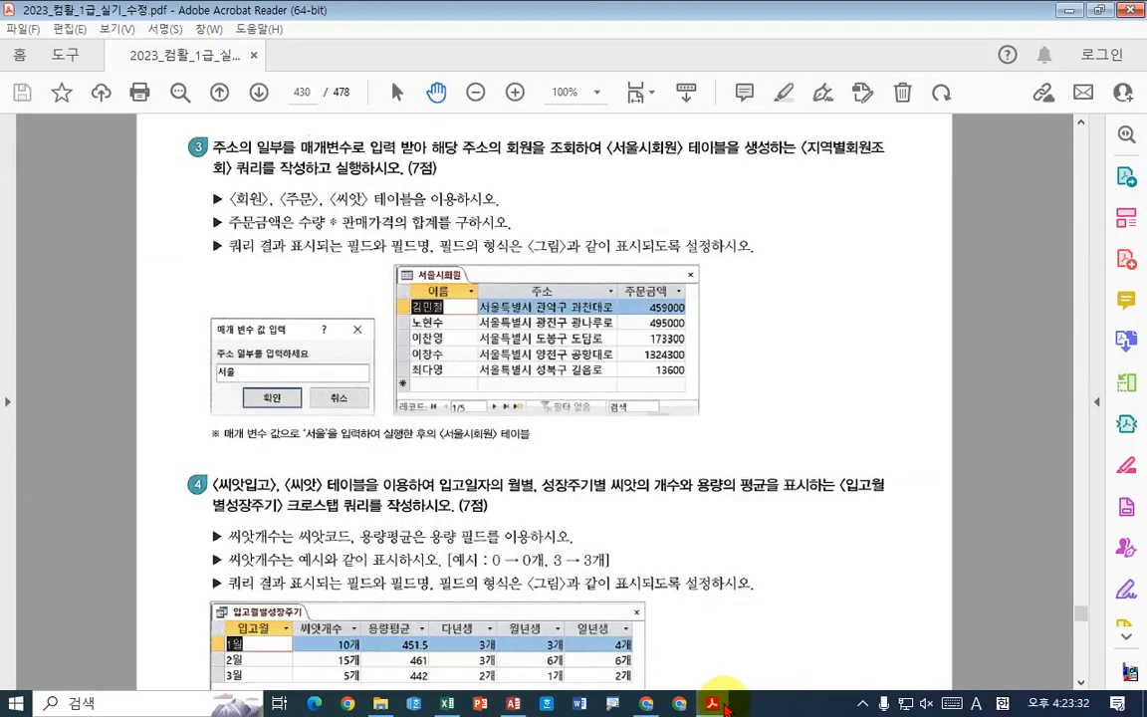
pyautogui.click(713, 703)
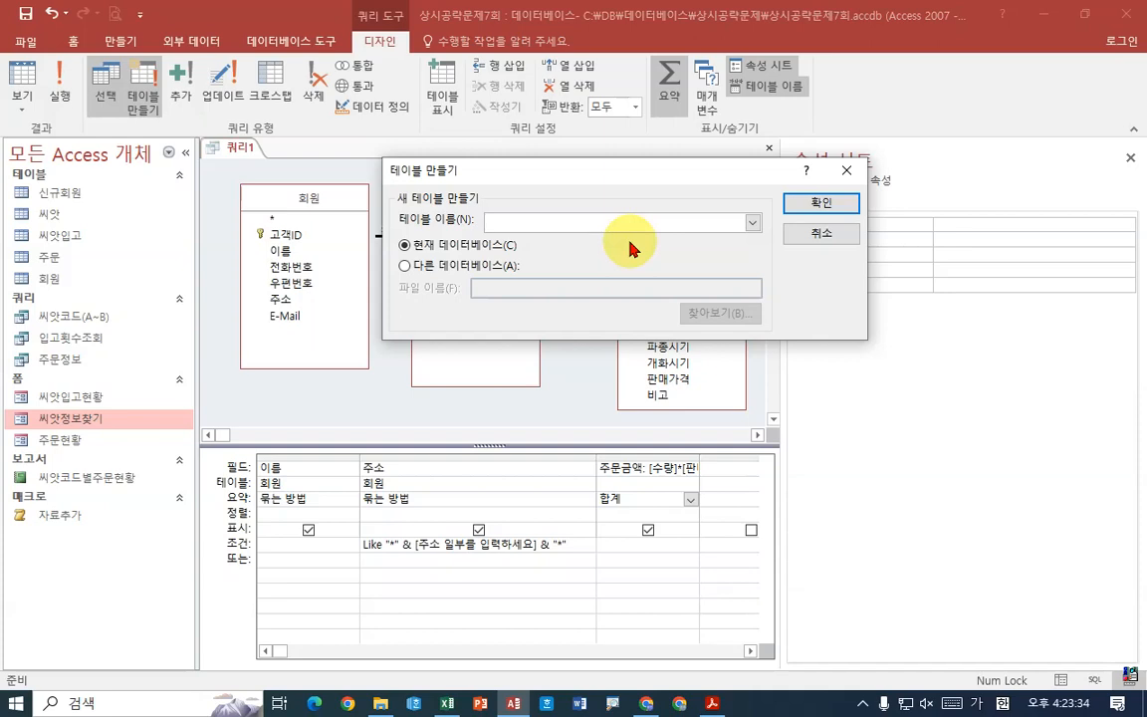
pyautogui.write('서울시호')
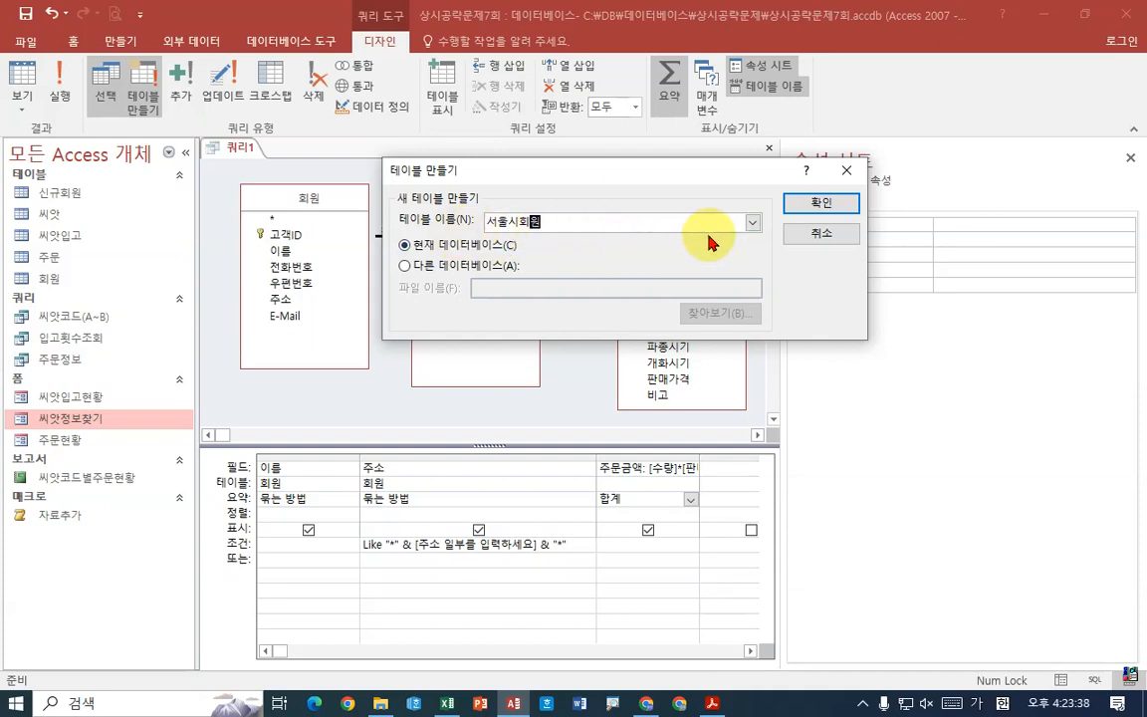
pyautogui.click(818, 204)
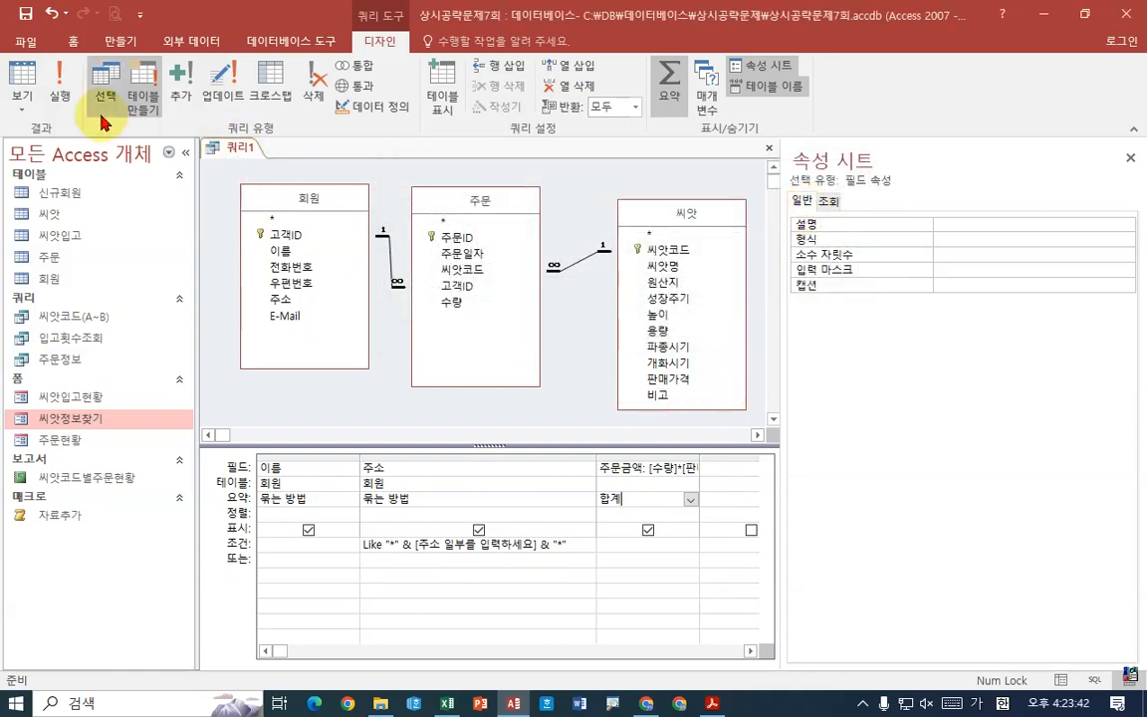
# Run the make-table query with the address value 서울 and accept creating the new table
pyautogui.click(57, 99)
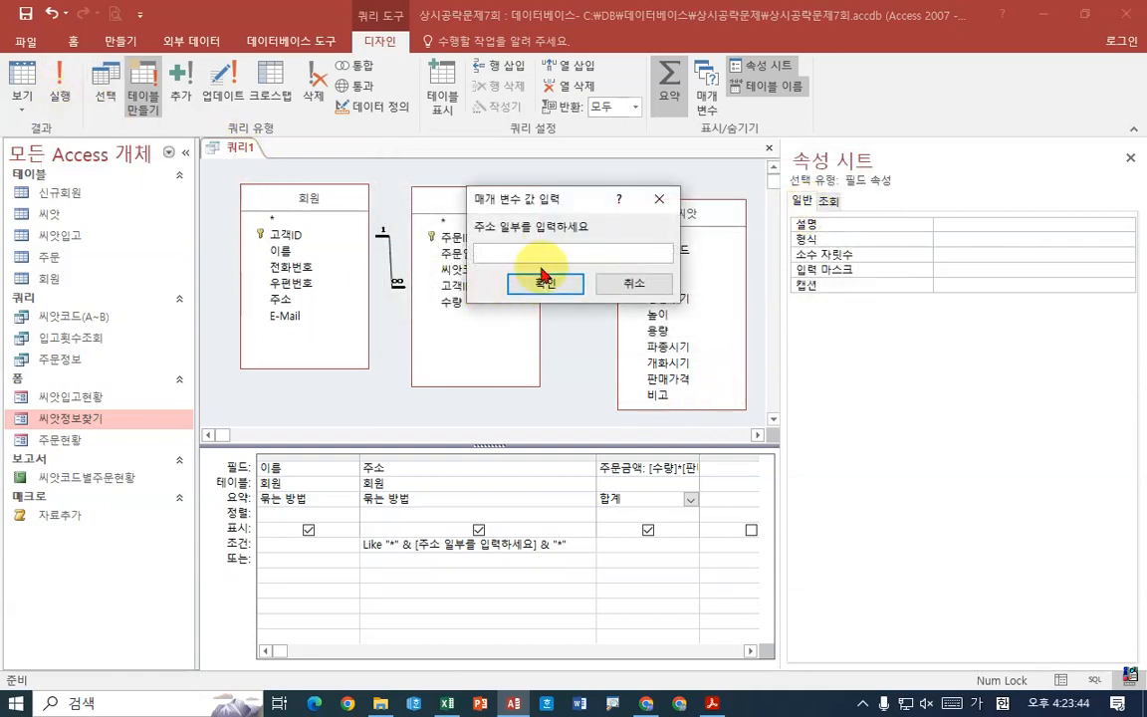
pyautogui.write('섬')
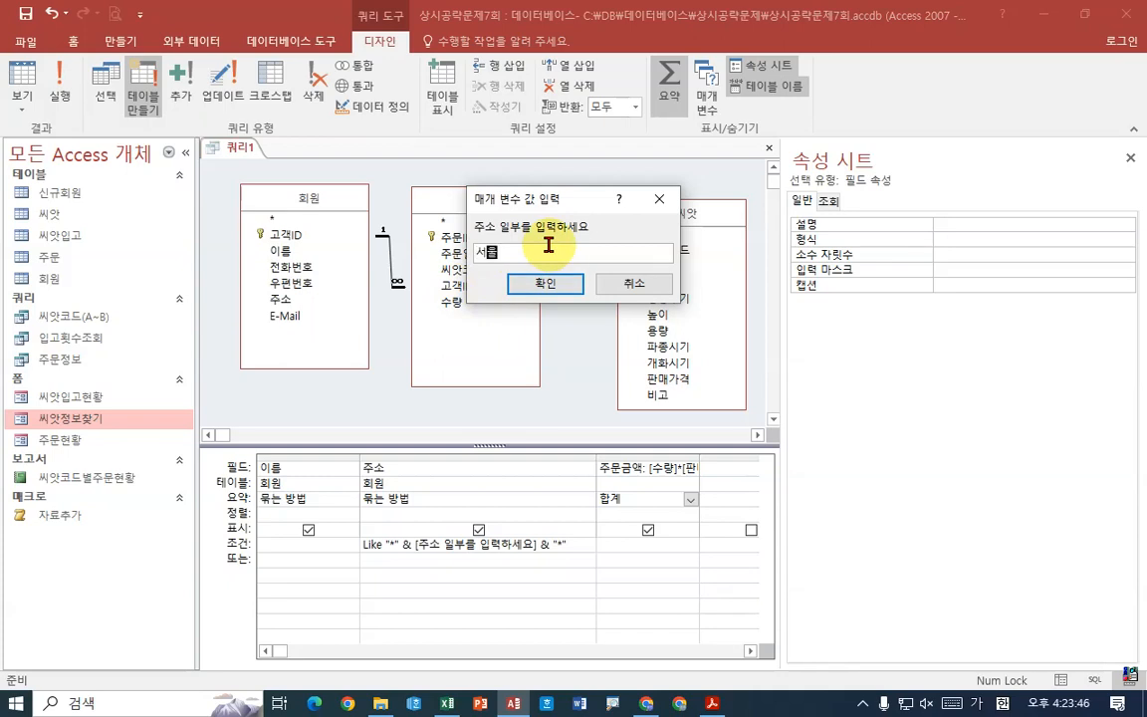
pyautogui.press('Return')
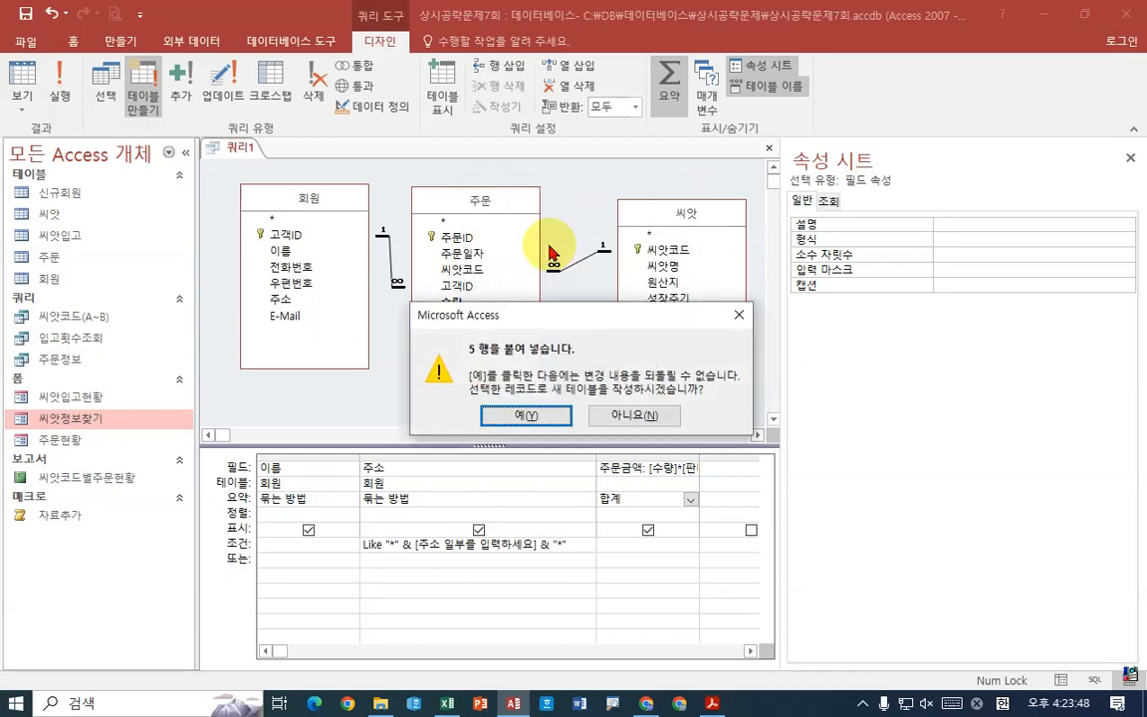
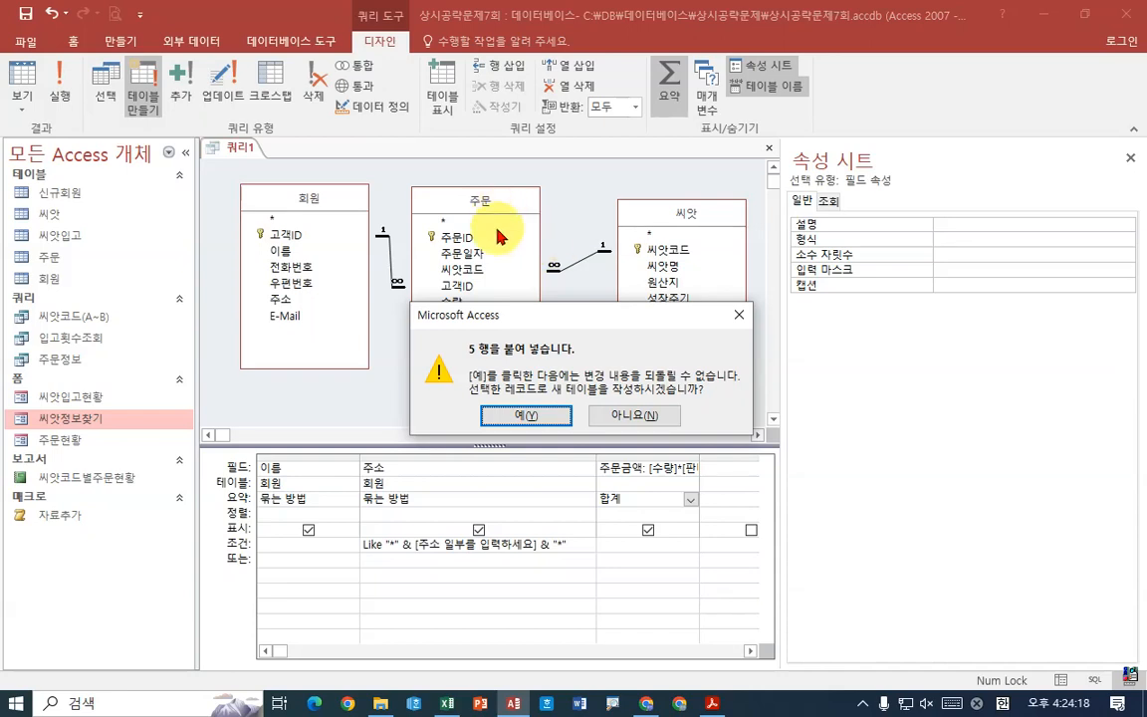
pyautogui.click(546, 418)
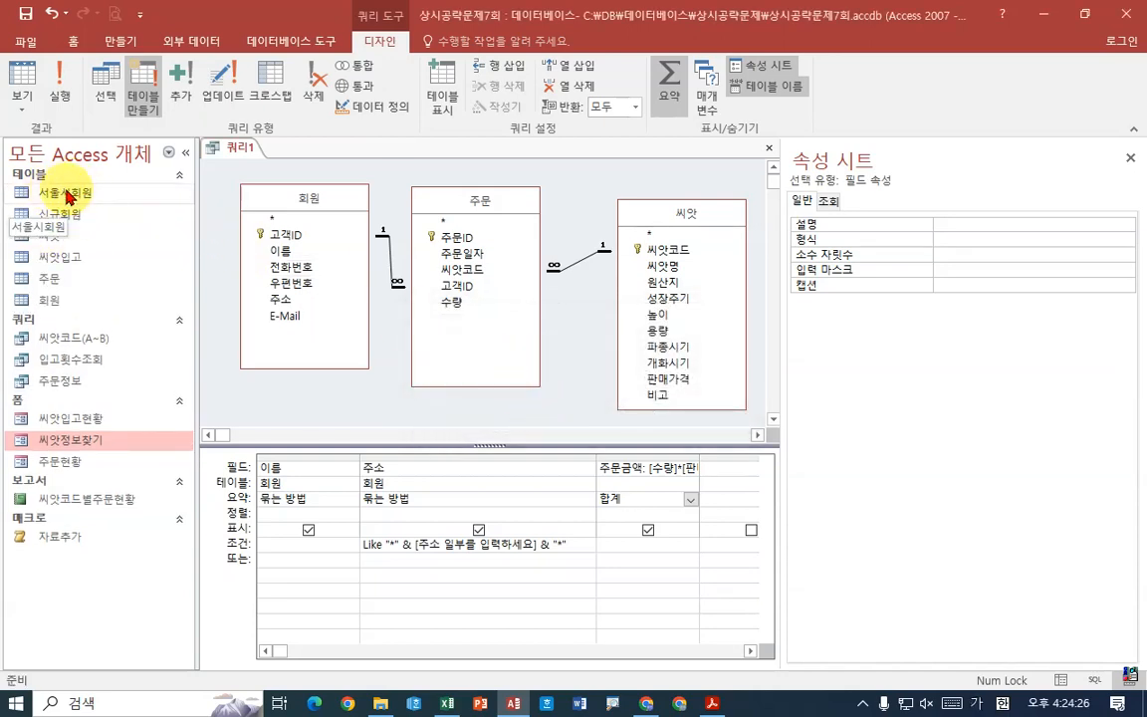
# Save the query as 지역별회원조회, checking the required name in the PDF, and close it
pyautogui.rightClick(240, 146)
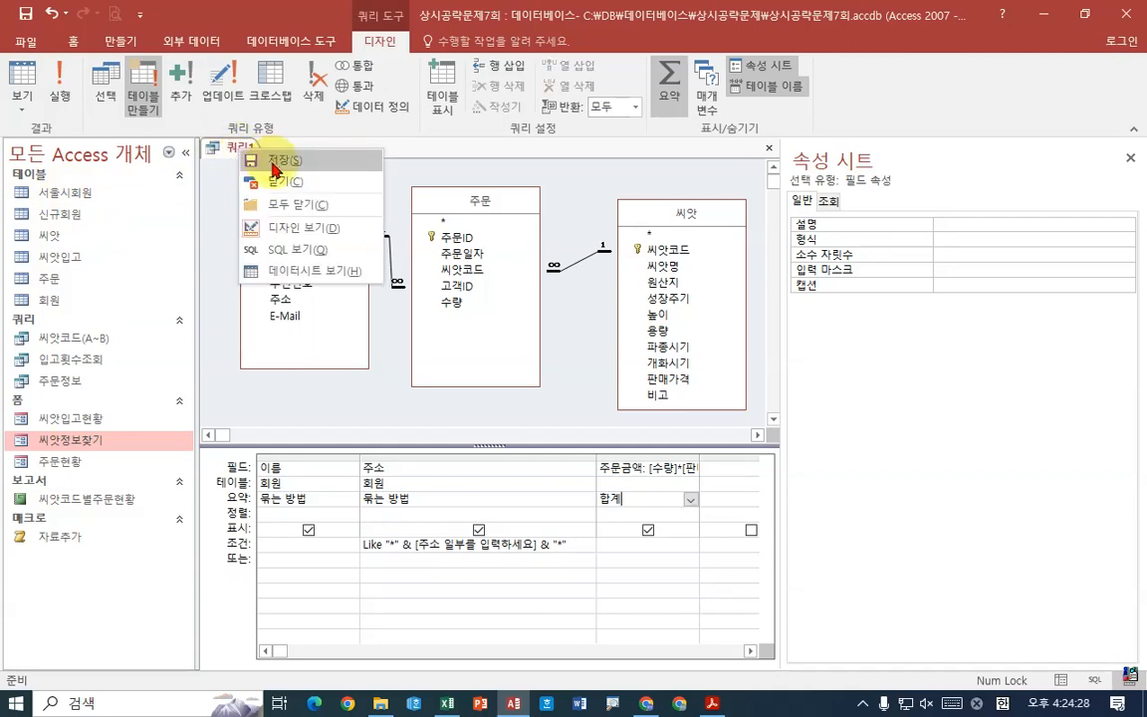
pyautogui.click(286, 161)
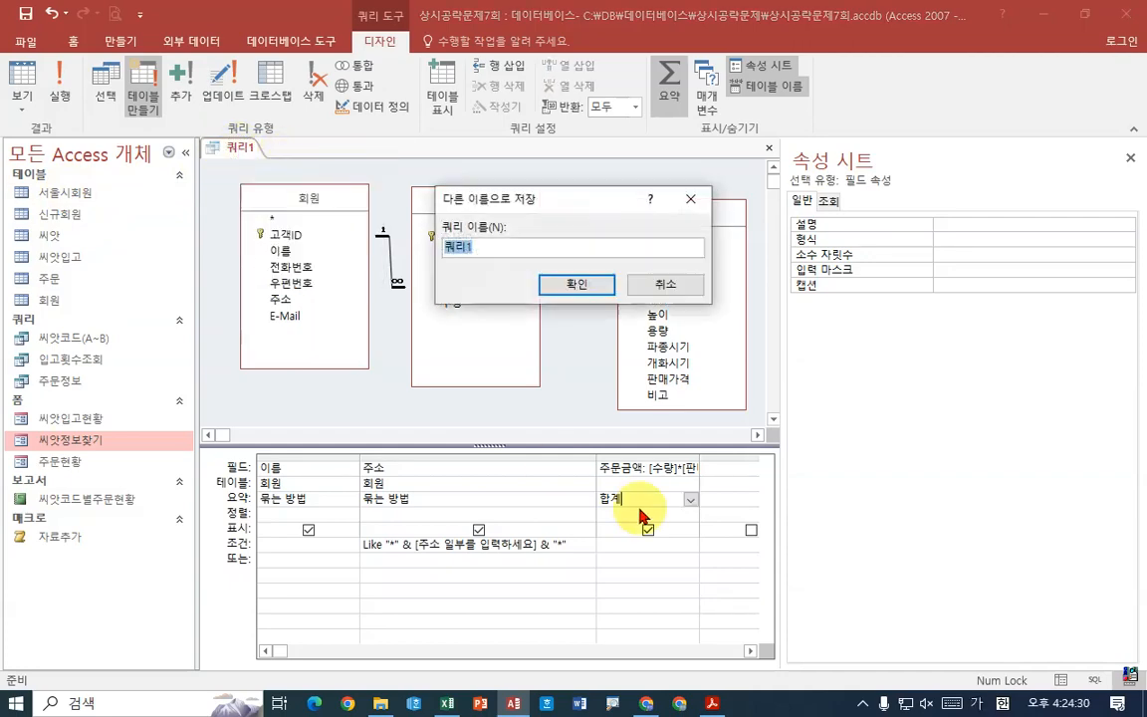
pyautogui.click(713, 703)
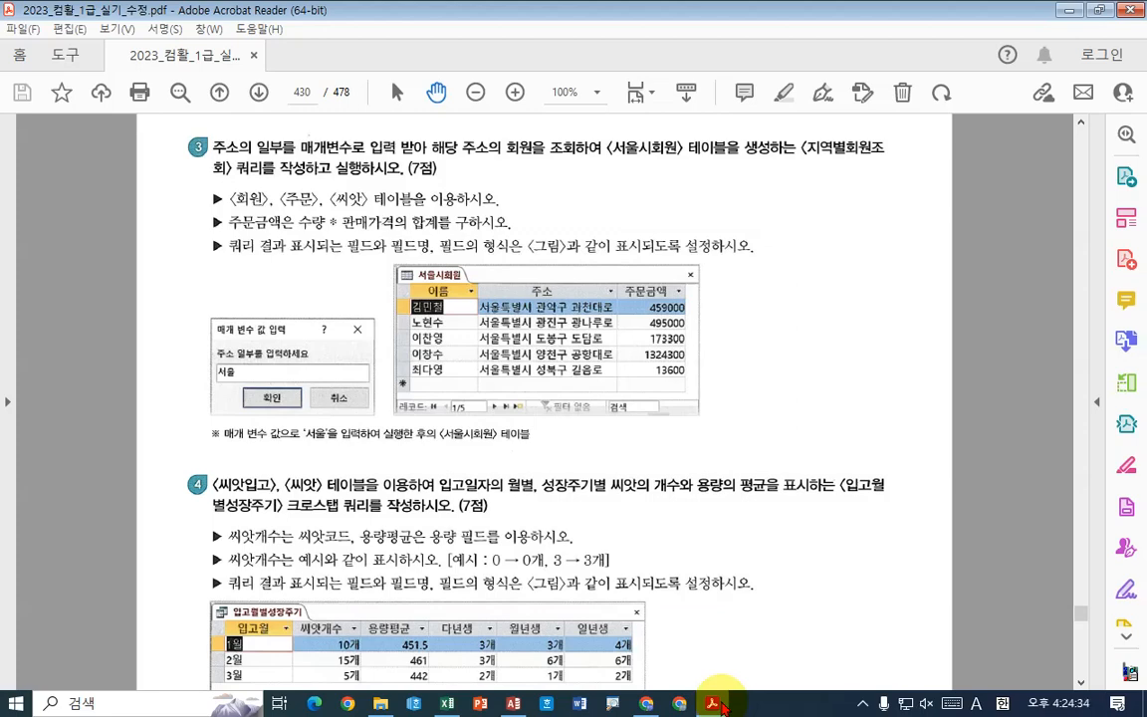
pyautogui.click(713, 703)
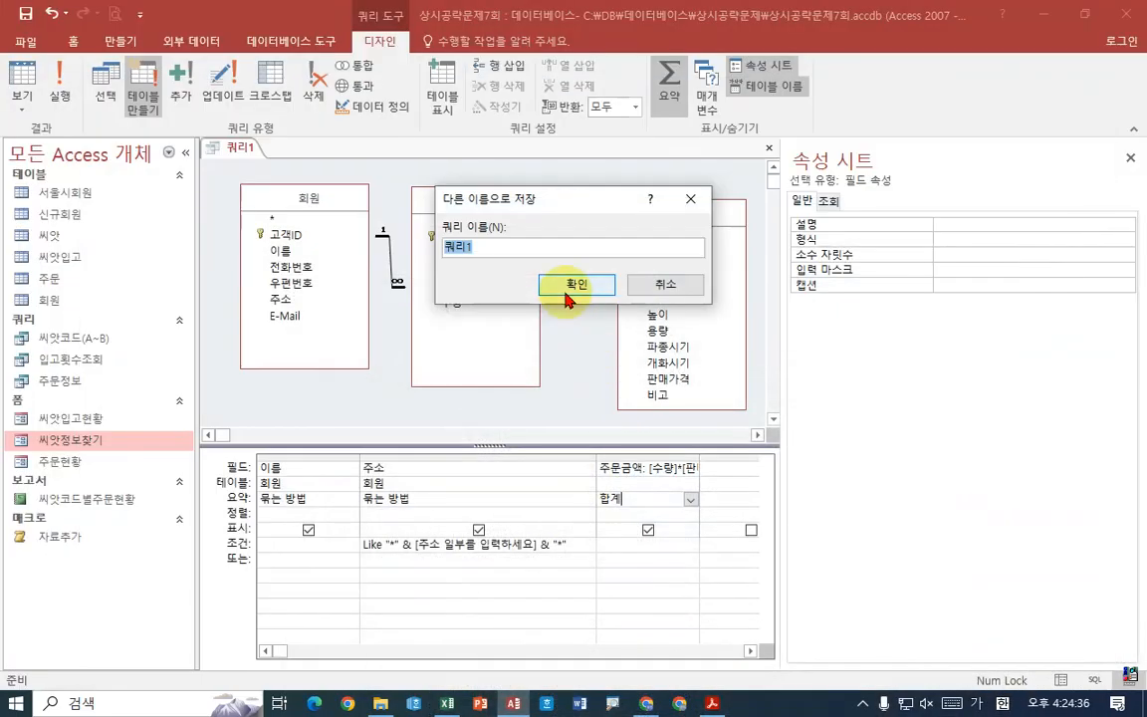
pyautogui.write('지역ㅂ')
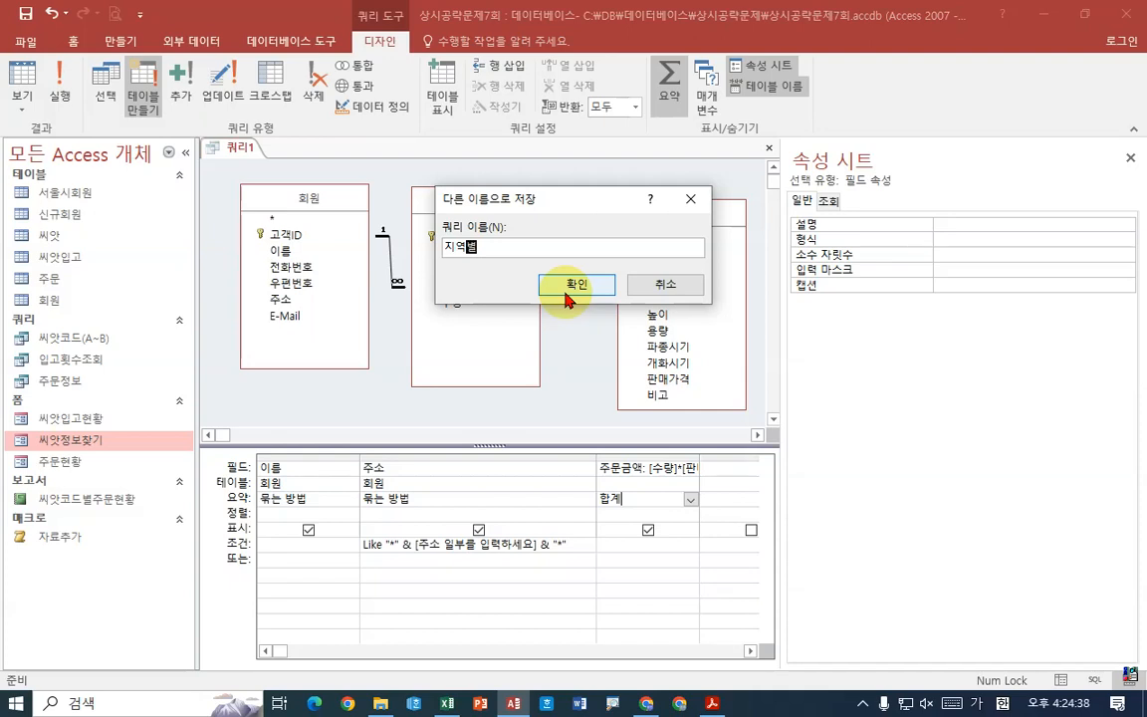
pyautogui.write('회원조회')
pyautogui.click(570, 289)
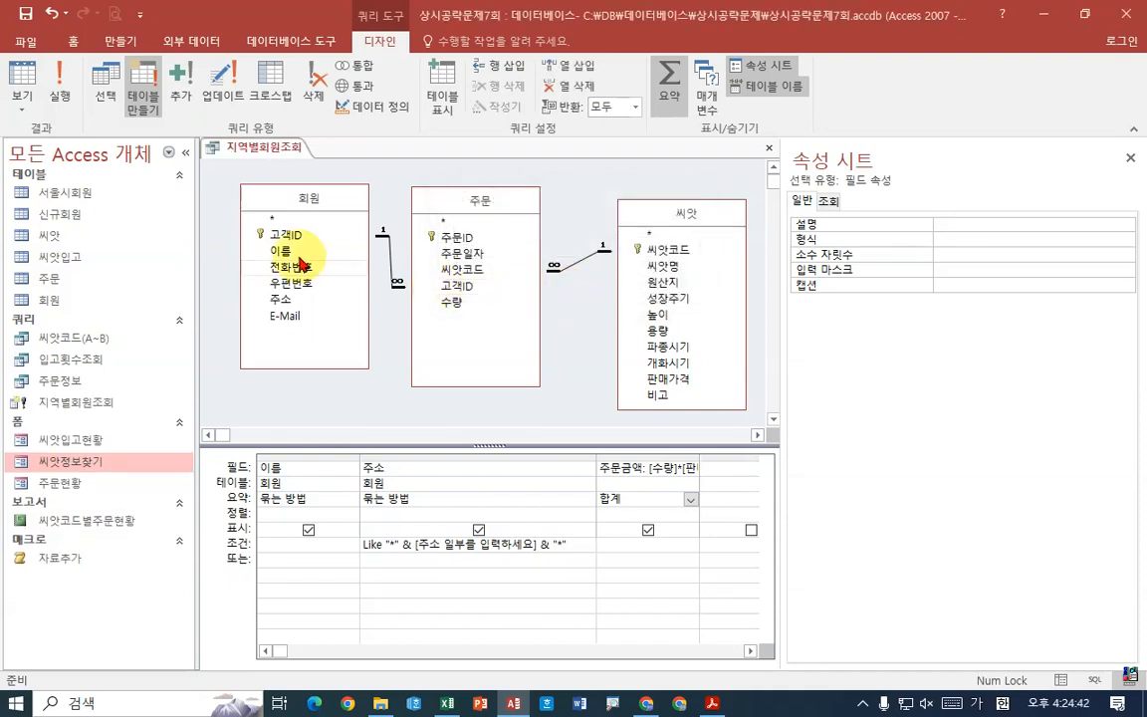
pyautogui.rightClick(267, 147)
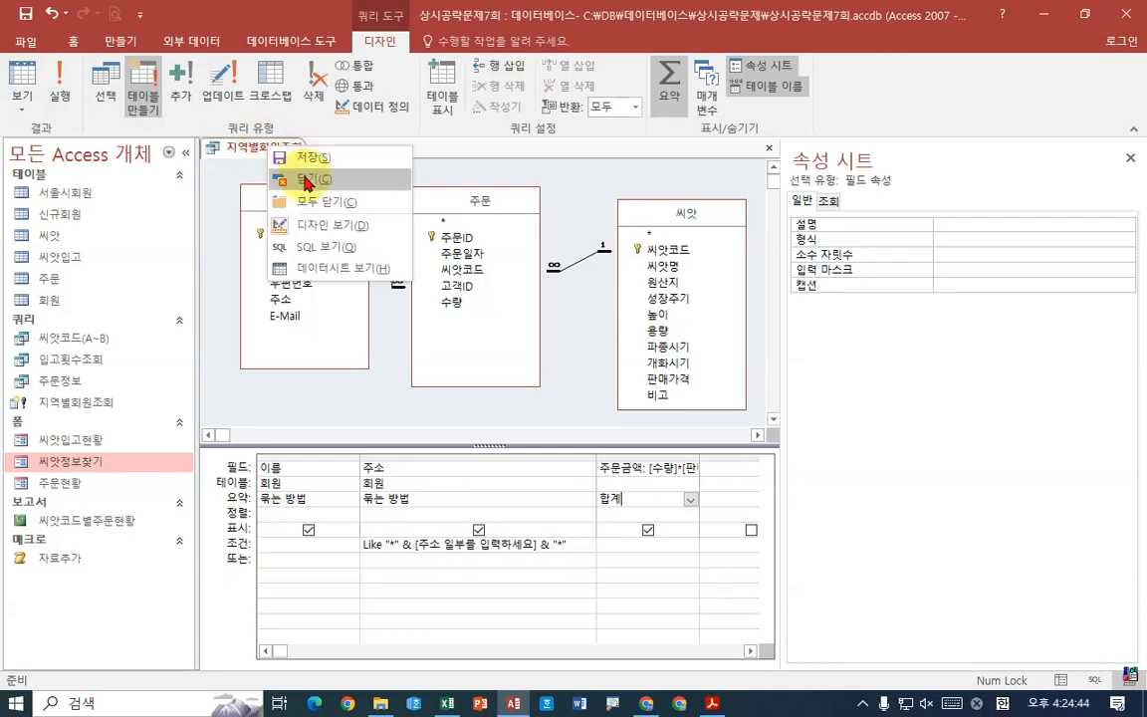
pyautogui.click(305, 182)
# Examine problem 4 in the PDF for the crosstab query's name, grouping, count and average fields, display format and expected layout, marking the key requirements
pyautogui.hotkey('alt', 'Tab')
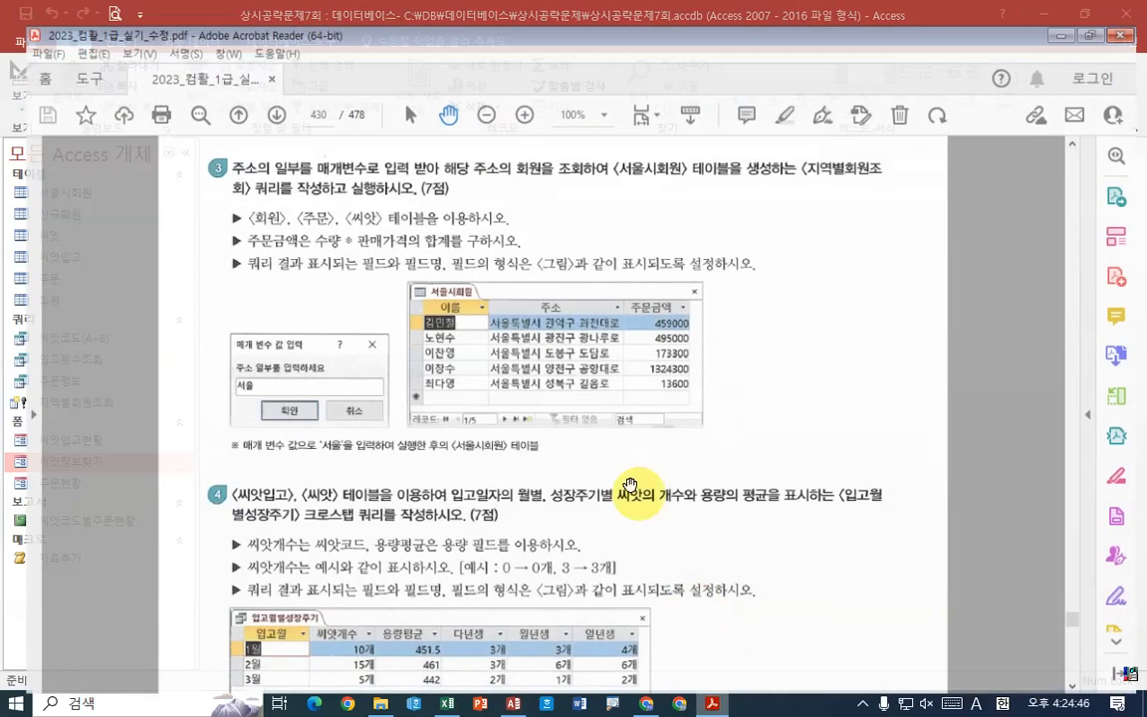
pyautogui.scroll(-3, 697, 419)
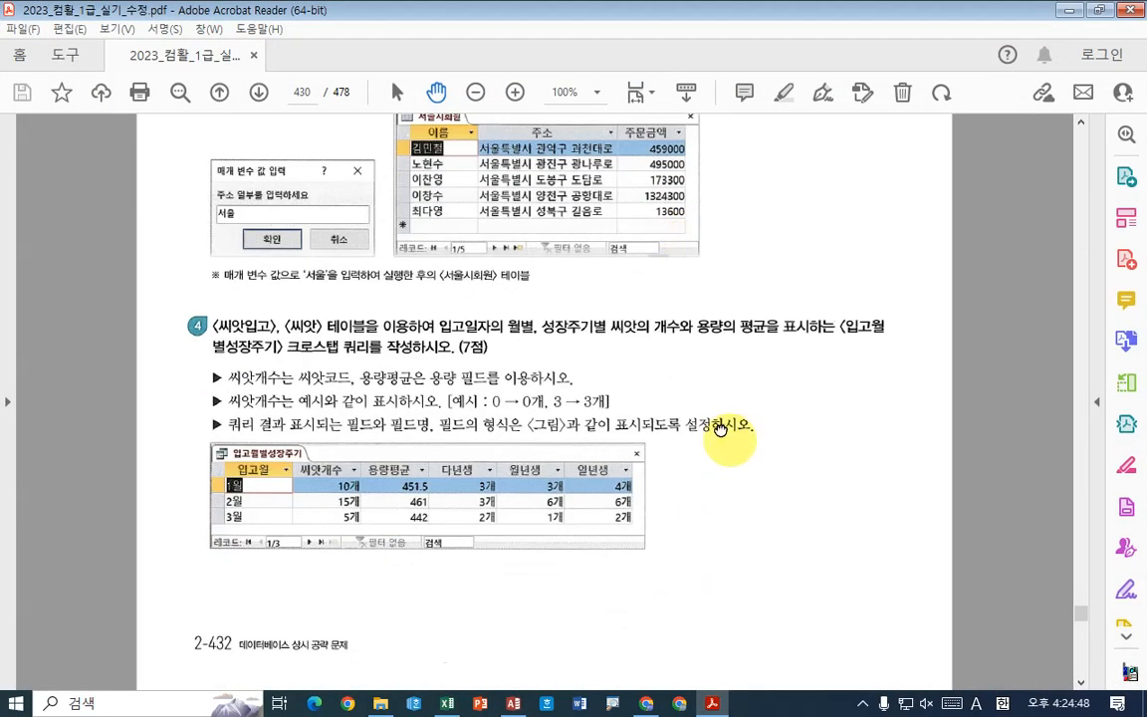
pyautogui.scroll(-3, 720, 428)
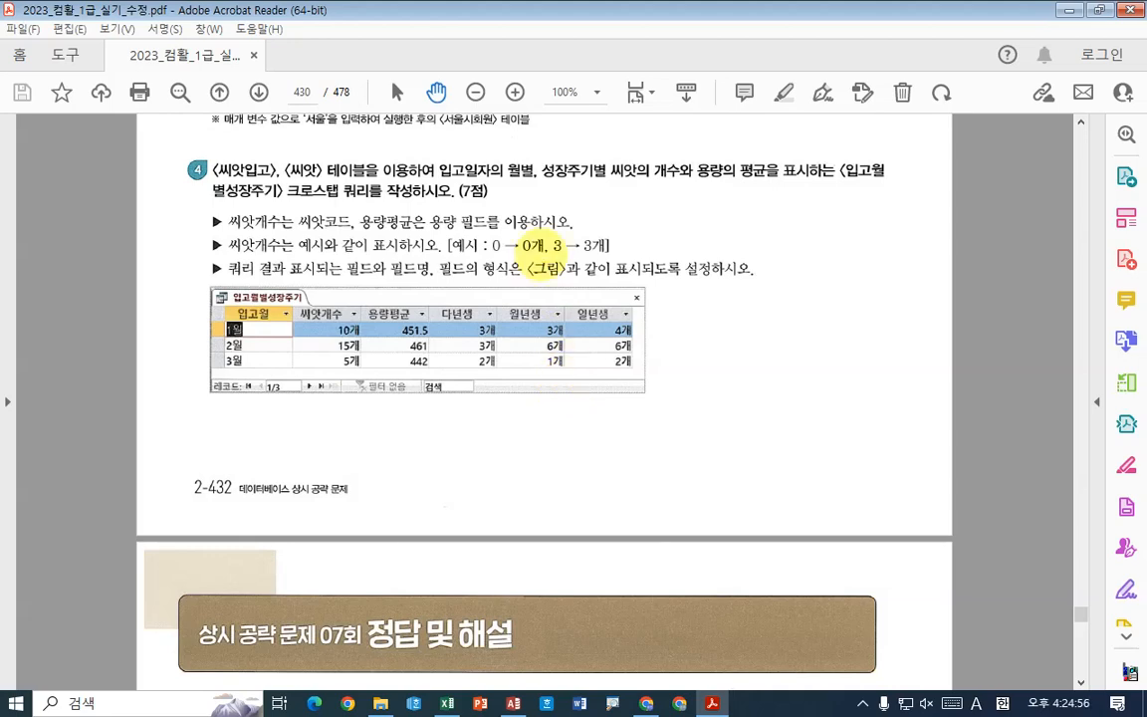
pyautogui.moveTo(440, 181)
pyautogui.mouseDown()
pyautogui.moveTo(491, 180)
pyautogui.moveTo(529, 131)
pyautogui.mouseUp()
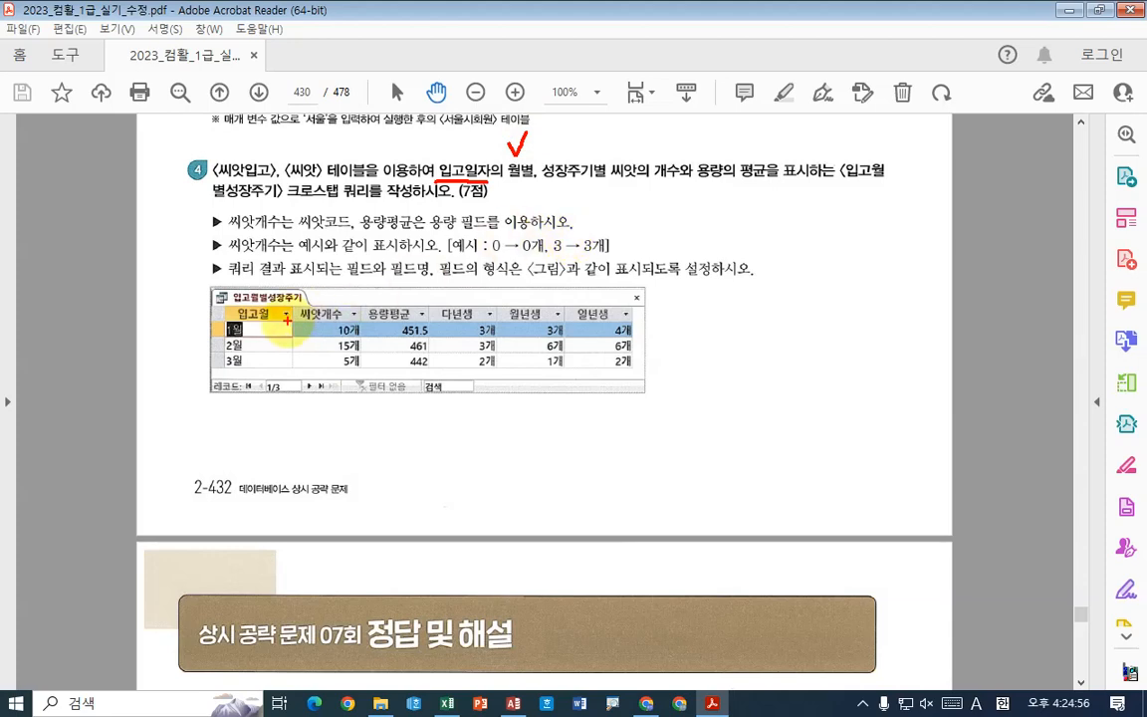
pyautogui.moveTo(259, 294)
pyautogui.mouseDown()
pyautogui.moveTo(223, 311)
pyautogui.moveTo(237, 336)
pyautogui.mouseUp()
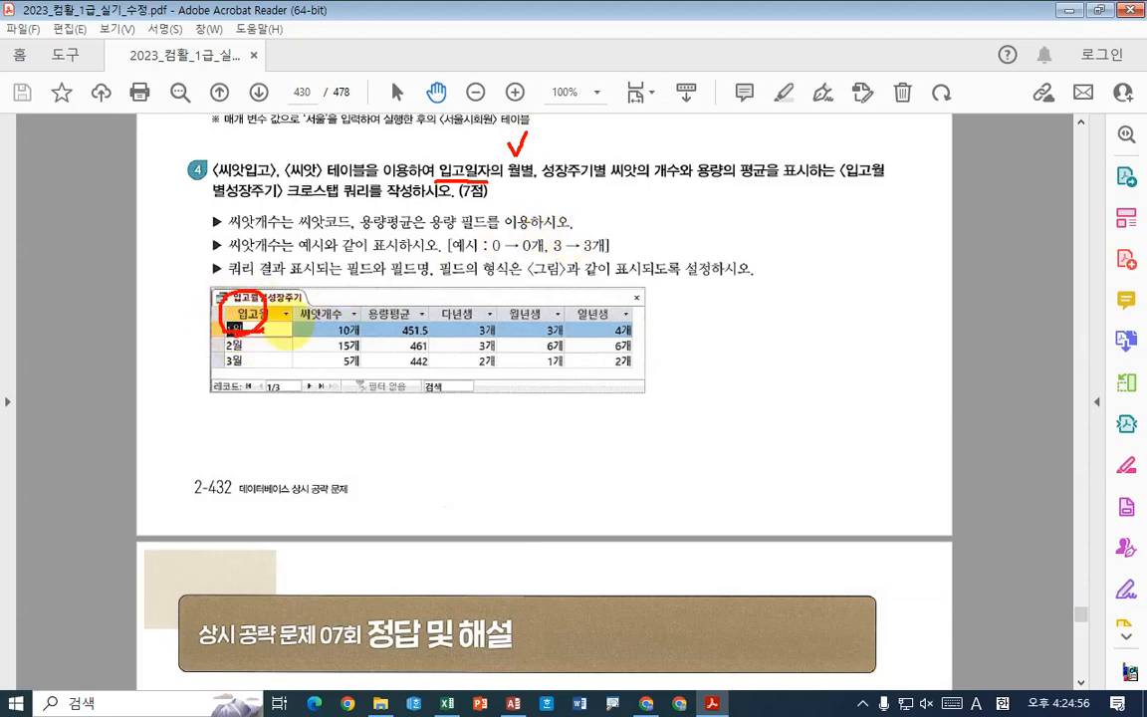
pyautogui.moveTo(543, 181); pyautogui.dragTo(679, 184)
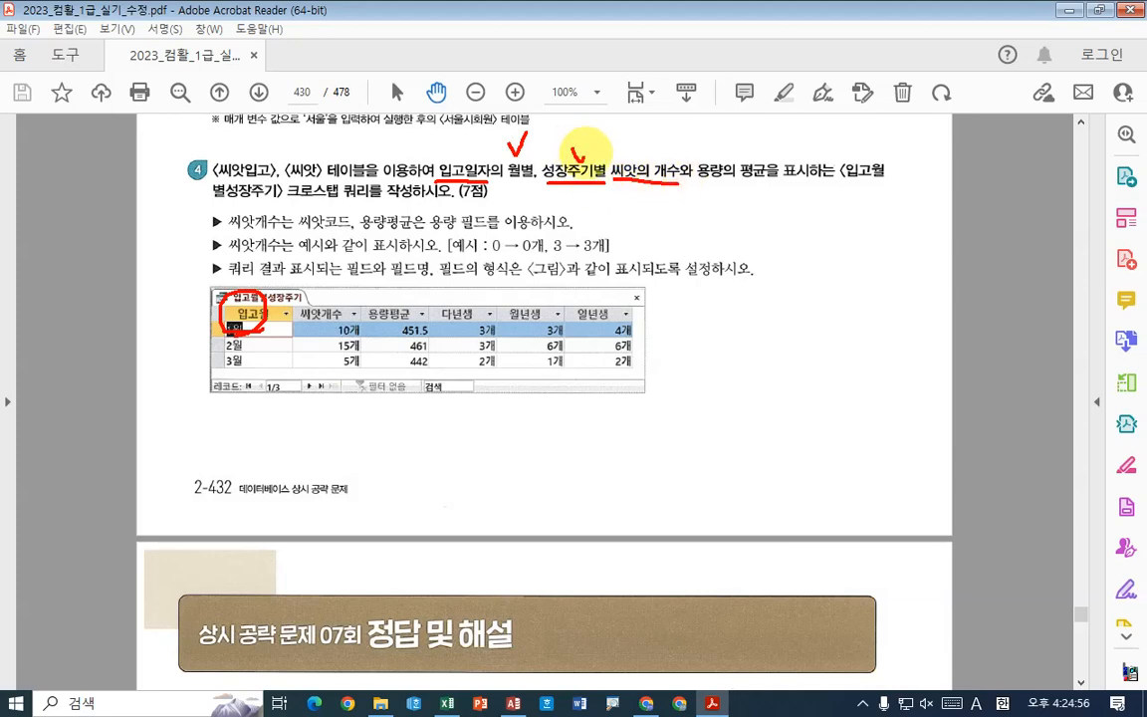
pyautogui.moveTo(573, 148); pyautogui.dragTo(596, 140)
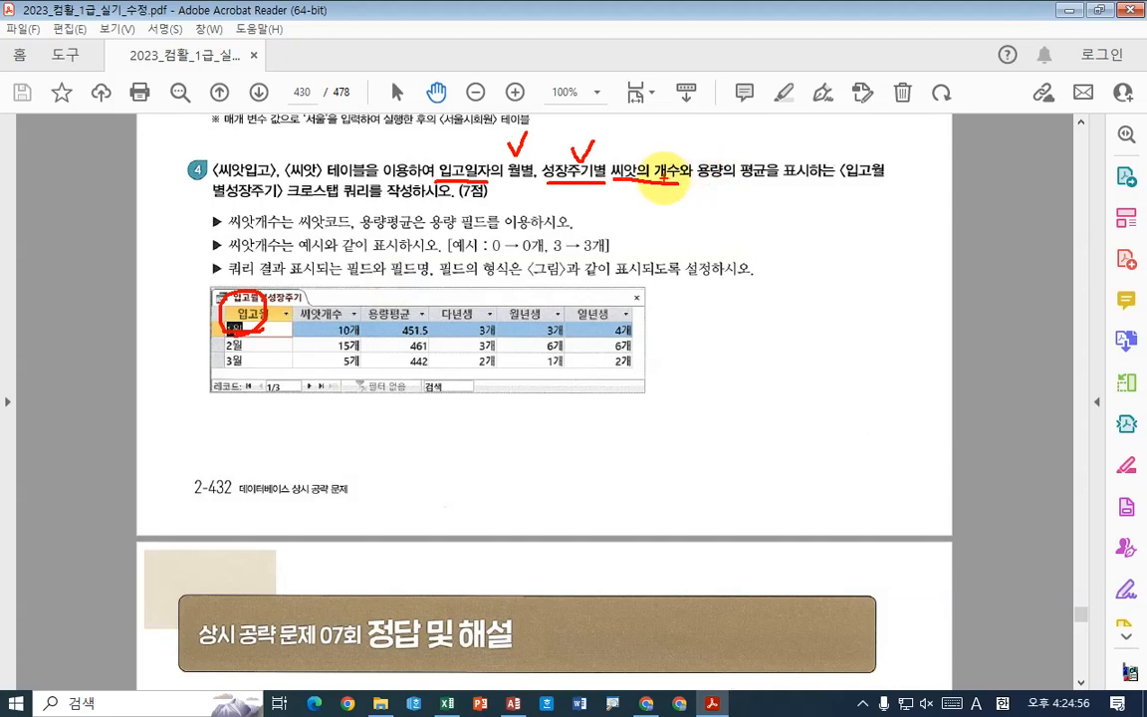
pyautogui.moveTo(687, 149)
pyautogui.mouseDown()
pyautogui.moveTo(677, 184)
pyautogui.moveTo(765, 182)
pyautogui.moveTo(760, 154)
pyautogui.moveTo(776, 141)
pyautogui.mouseUp()
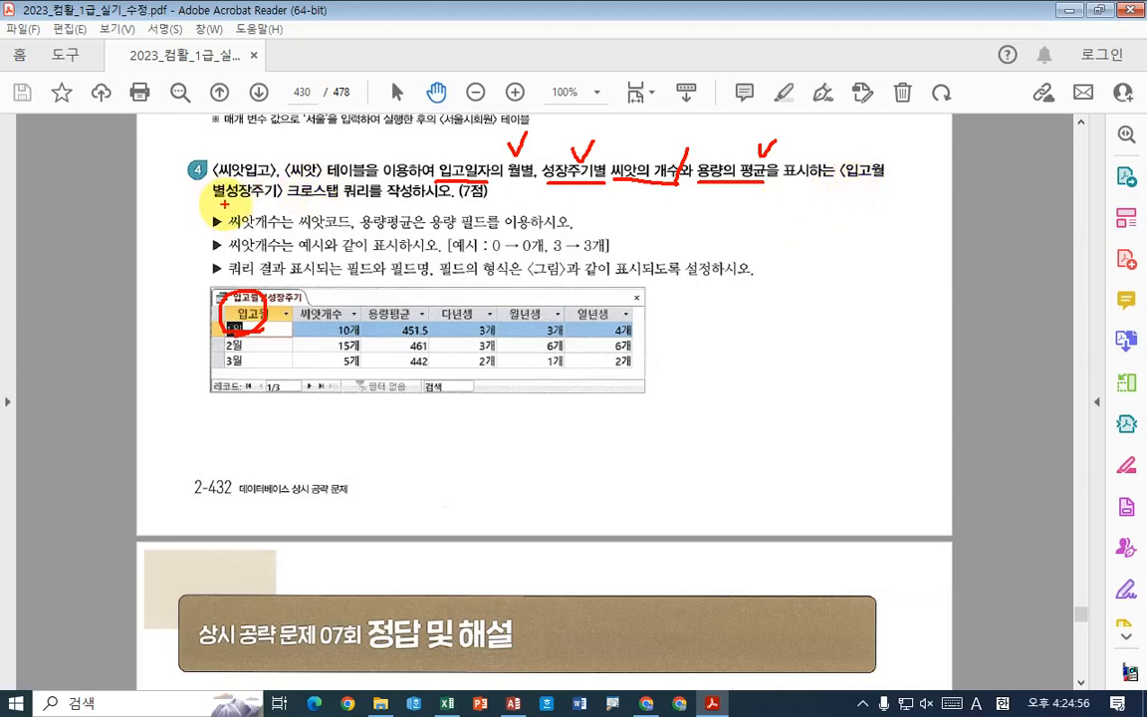
pyautogui.moveTo(227, 204); pyautogui.dragTo(326, 203)
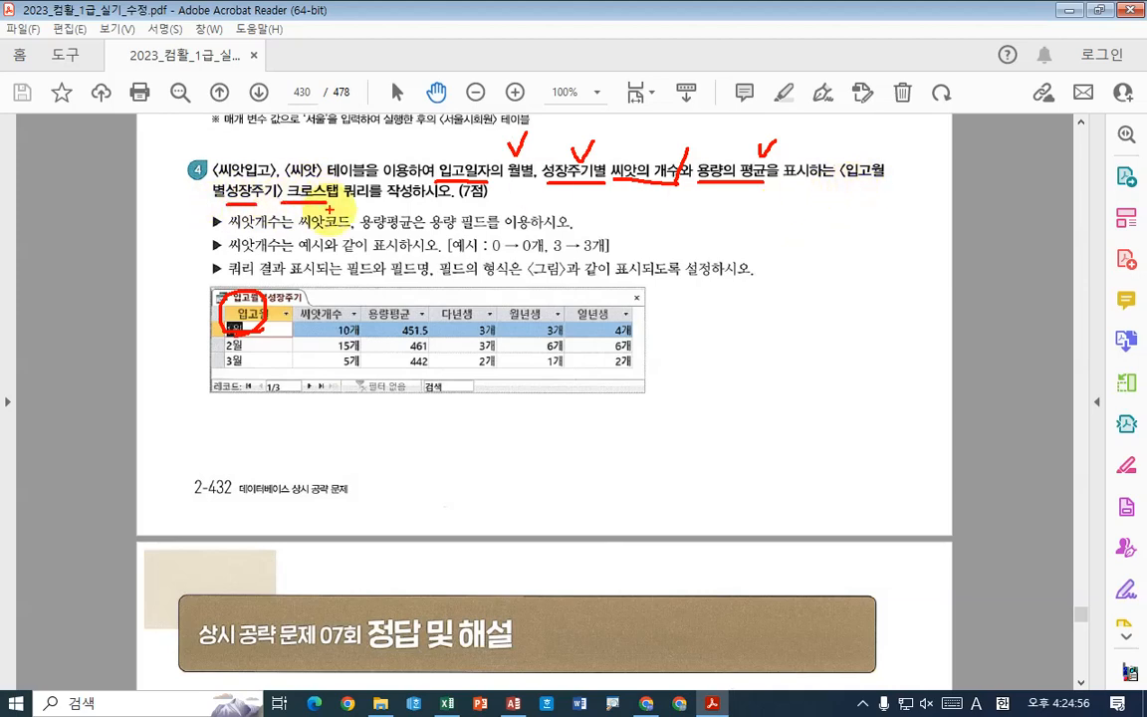
pyautogui.moveTo(232, 232); pyautogui.dragTo(348, 231)
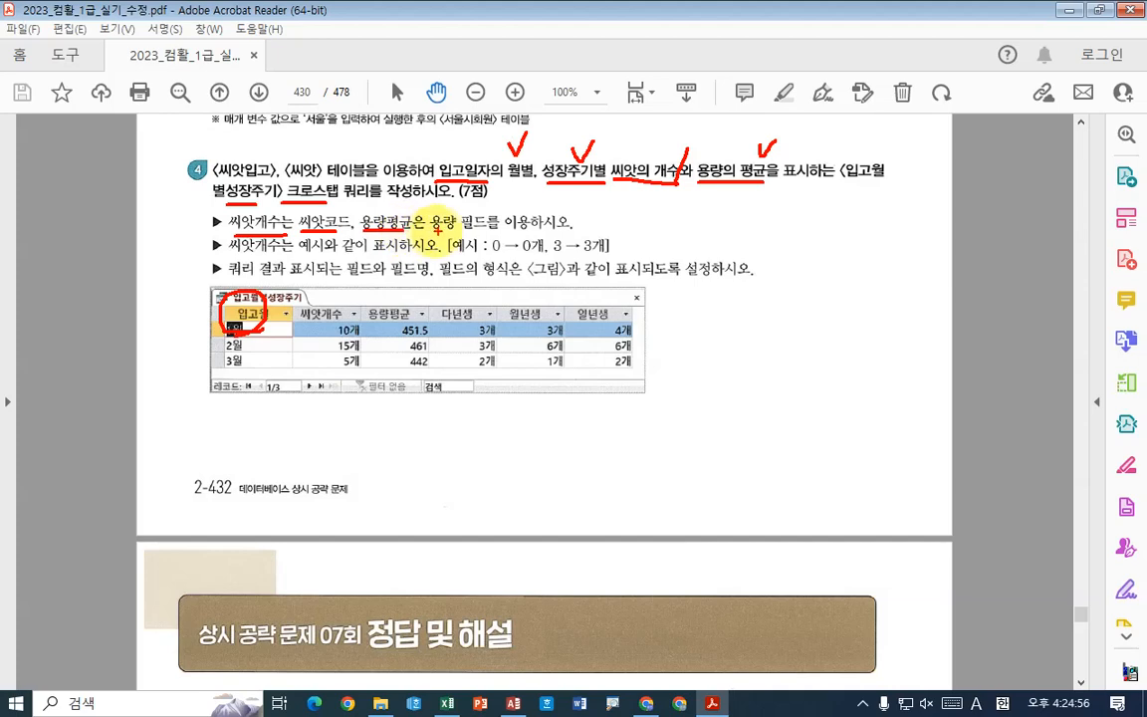
pyautogui.moveTo(431, 231); pyautogui.dragTo(489, 231)
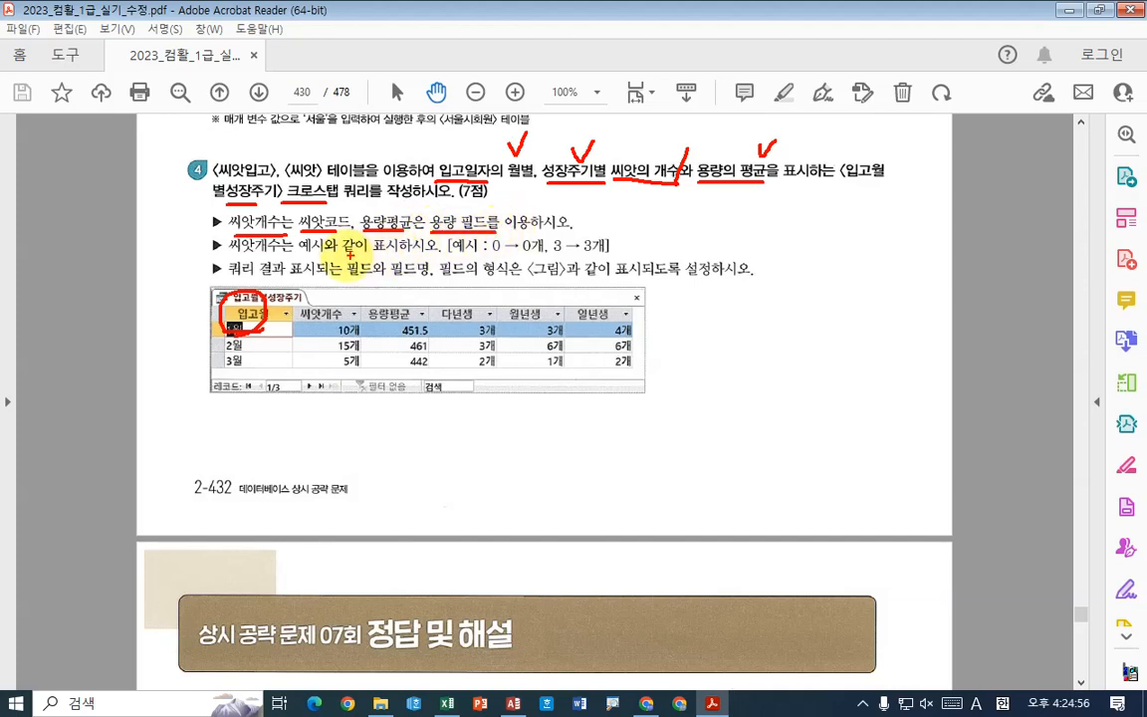
pyautogui.moveTo(228, 254); pyautogui.dragTo(384, 254)
pyautogui.moveTo(448, 251)
pyautogui.mouseDown()
pyautogui.moveTo(586, 260)
pyautogui.moveTo(601, 224)
pyautogui.moveTo(567, 260)
pyautogui.mouseUp()
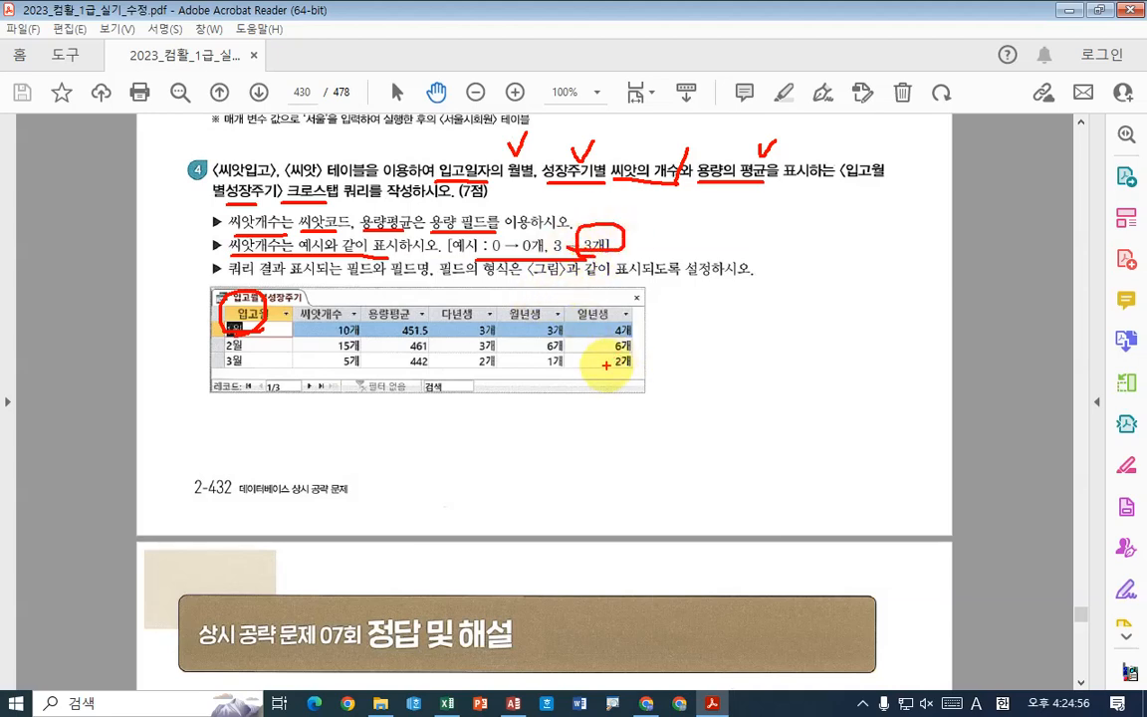
pyautogui.moveTo(310, 294)
pyautogui.mouseDown()
pyautogui.moveTo(390, 298)
pyautogui.moveTo(411, 280)
pyautogui.mouseUp()
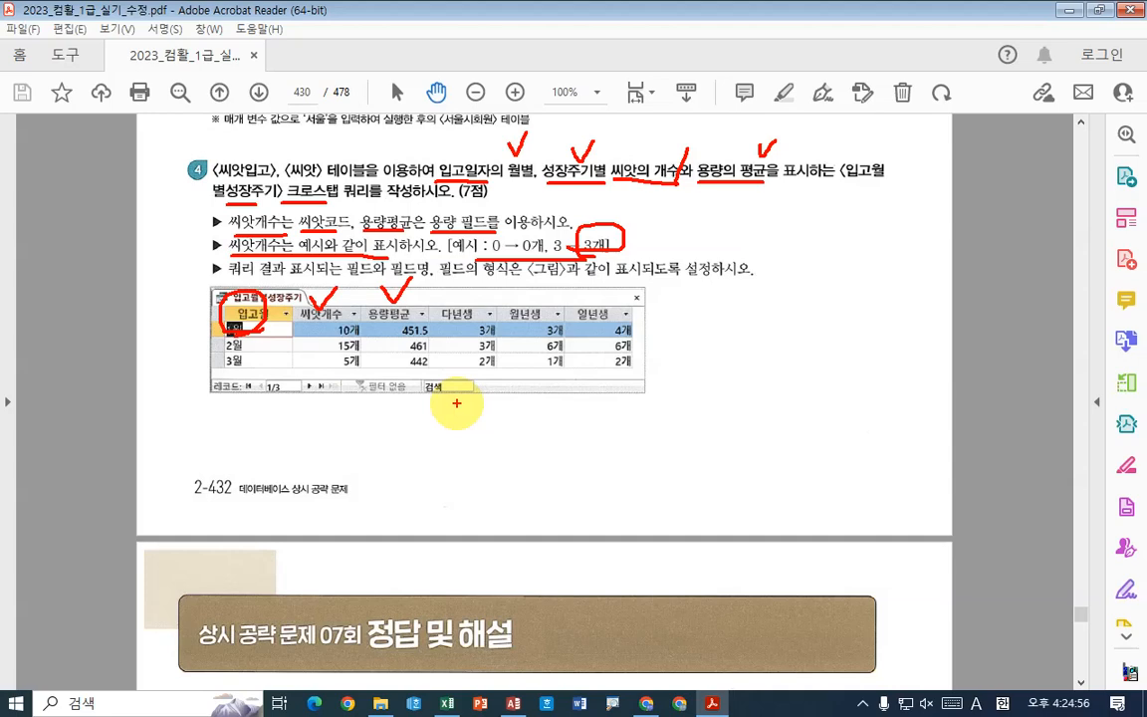
pyautogui.moveTo(431, 264); pyautogui.dragTo(431, 400)
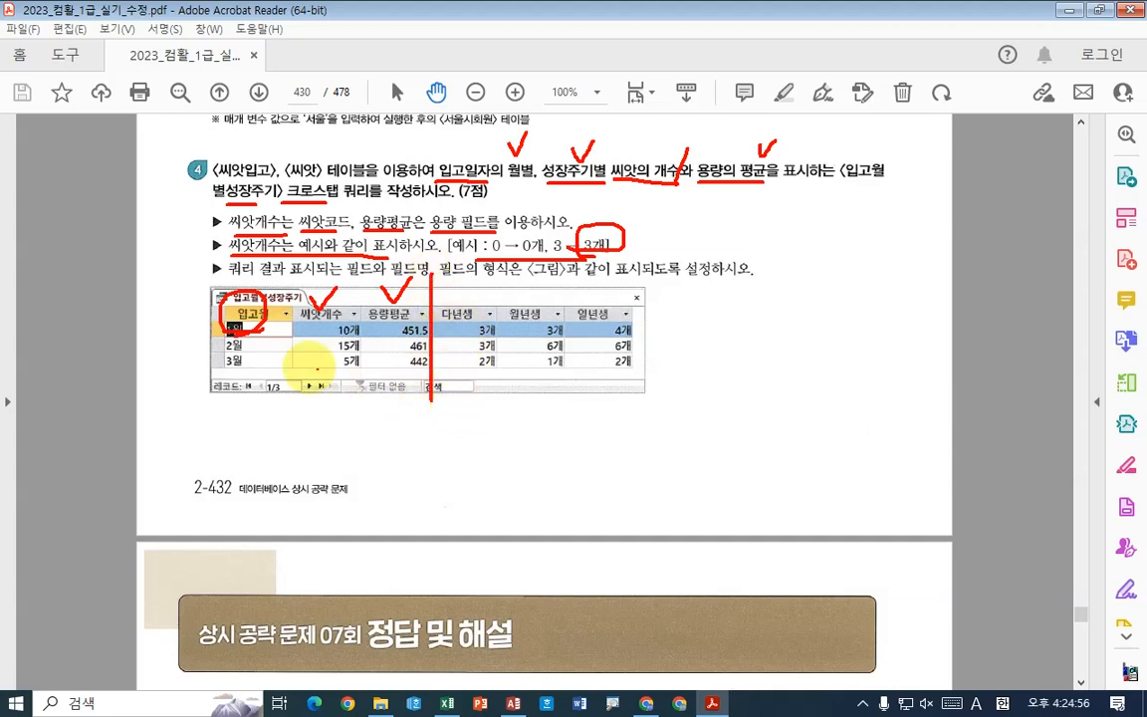
pyautogui.moveTo(295, 282); pyautogui.dragTo(296, 380)
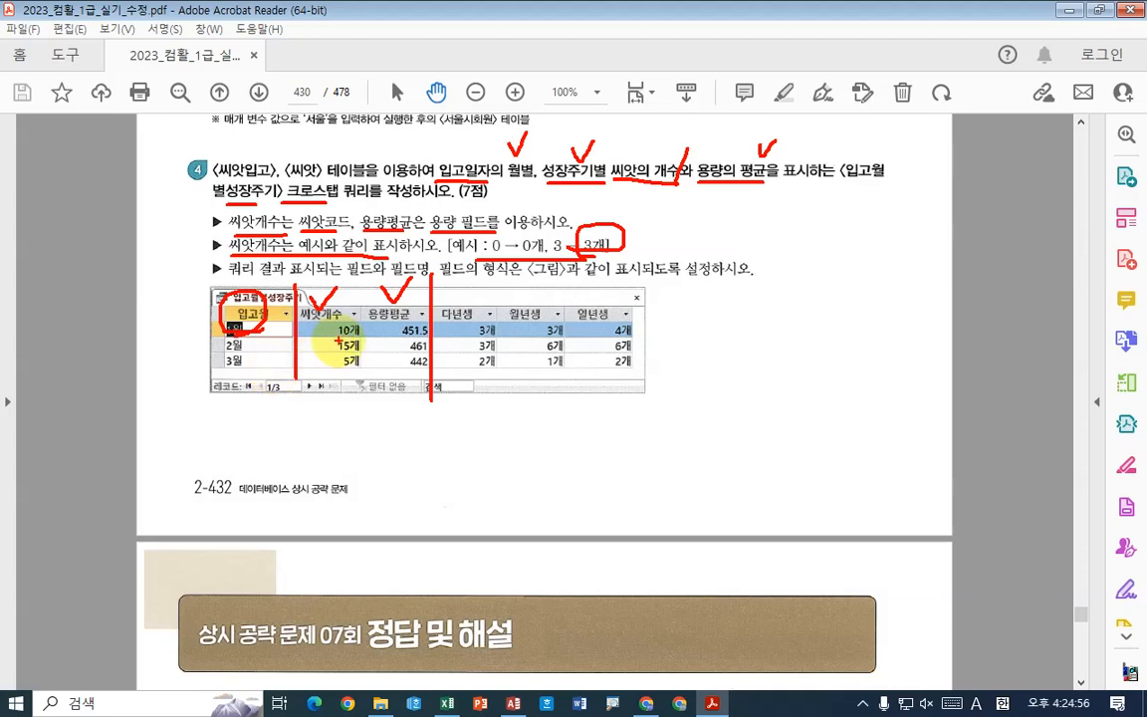
pyautogui.press('Escape')
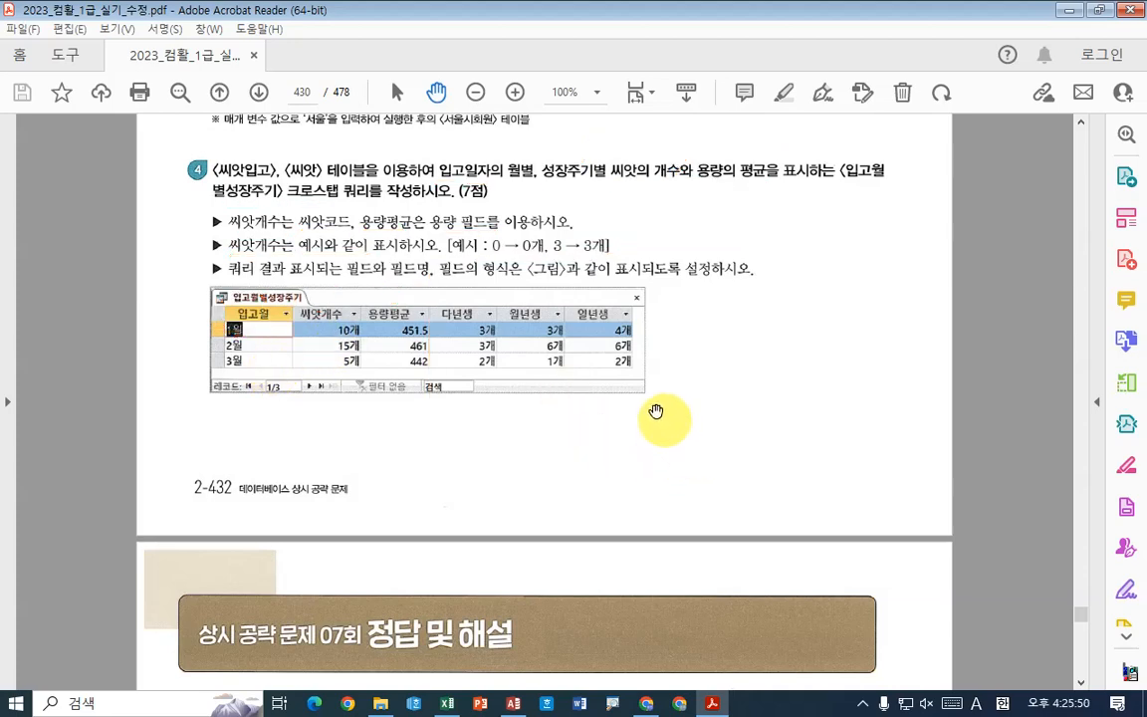
# Return to Access and create a new query in Design View with the 씨앗입고 and 씨앗 tables
pyautogui.click(513, 703)
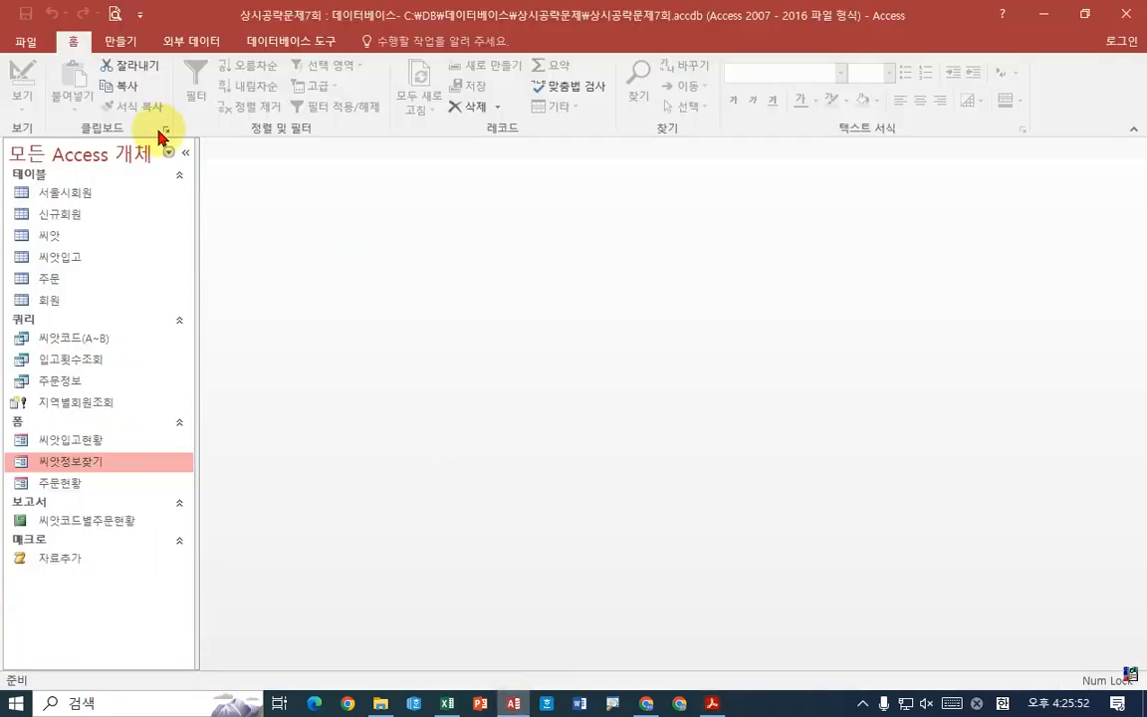
pyautogui.click(123, 41)
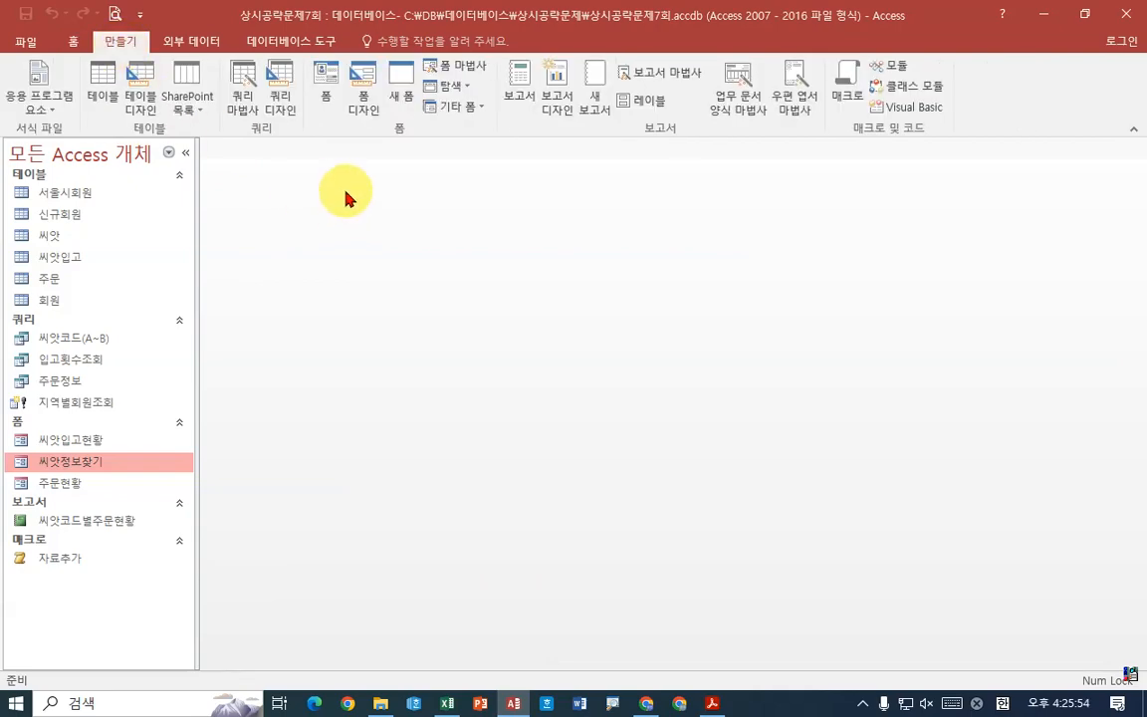
pyautogui.click(283, 99)
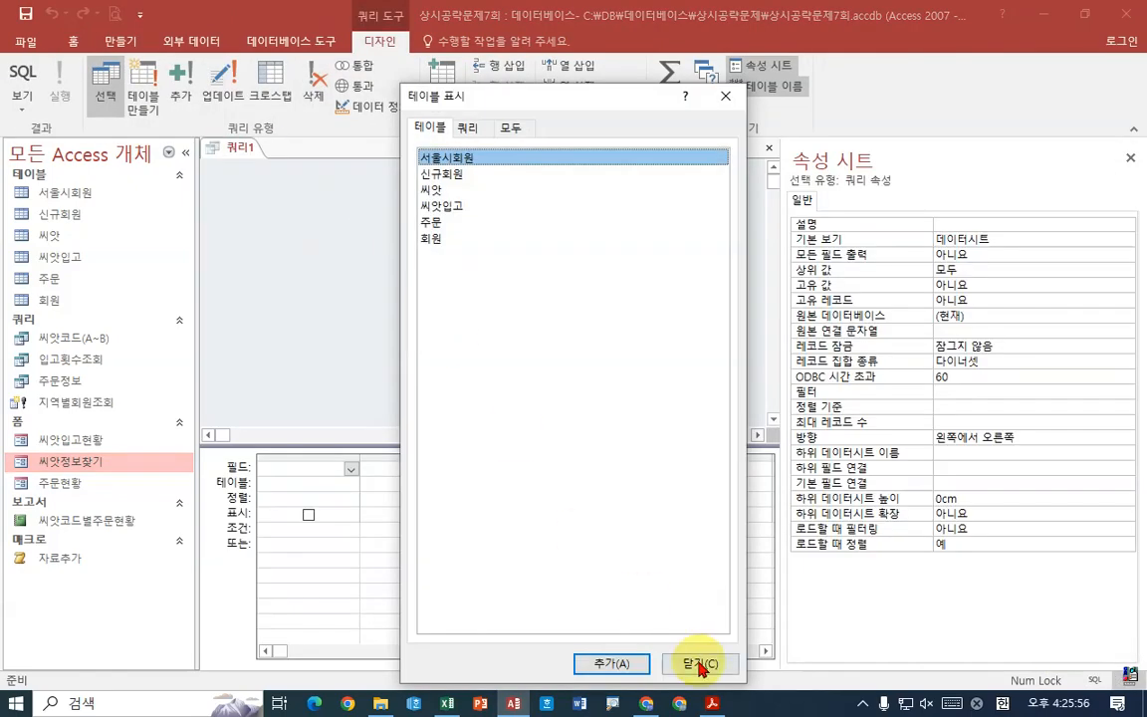
pyautogui.click(712, 703)
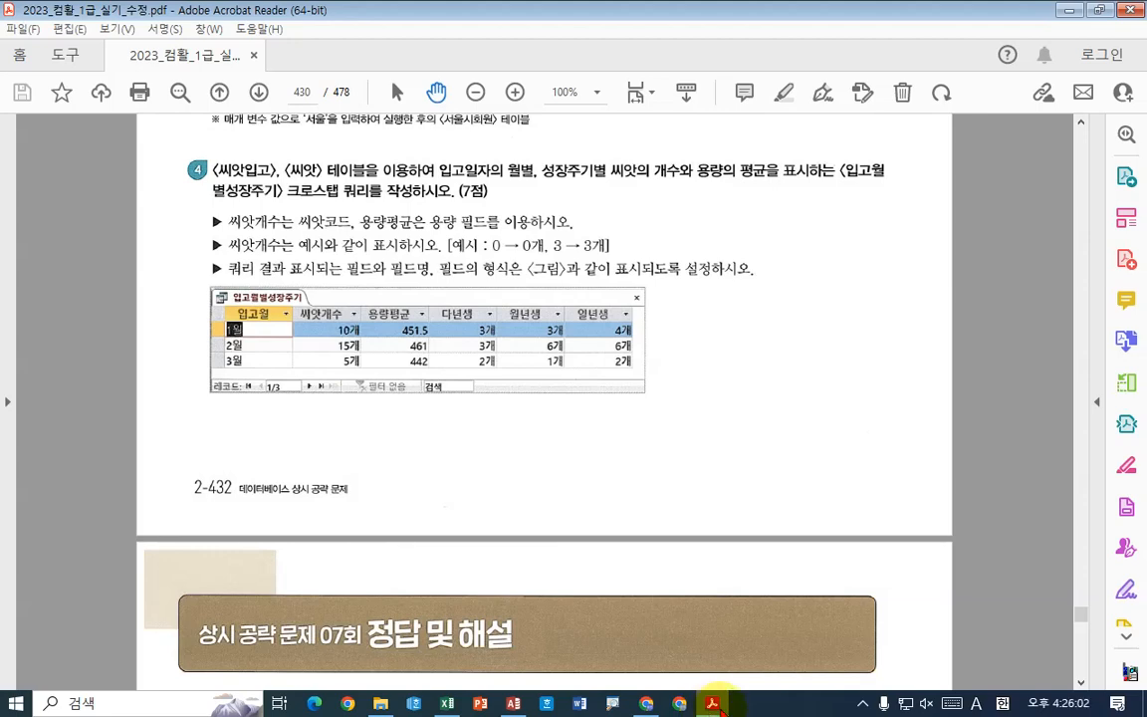
pyautogui.click(712, 703)
pyautogui.doubleClick(461, 210)
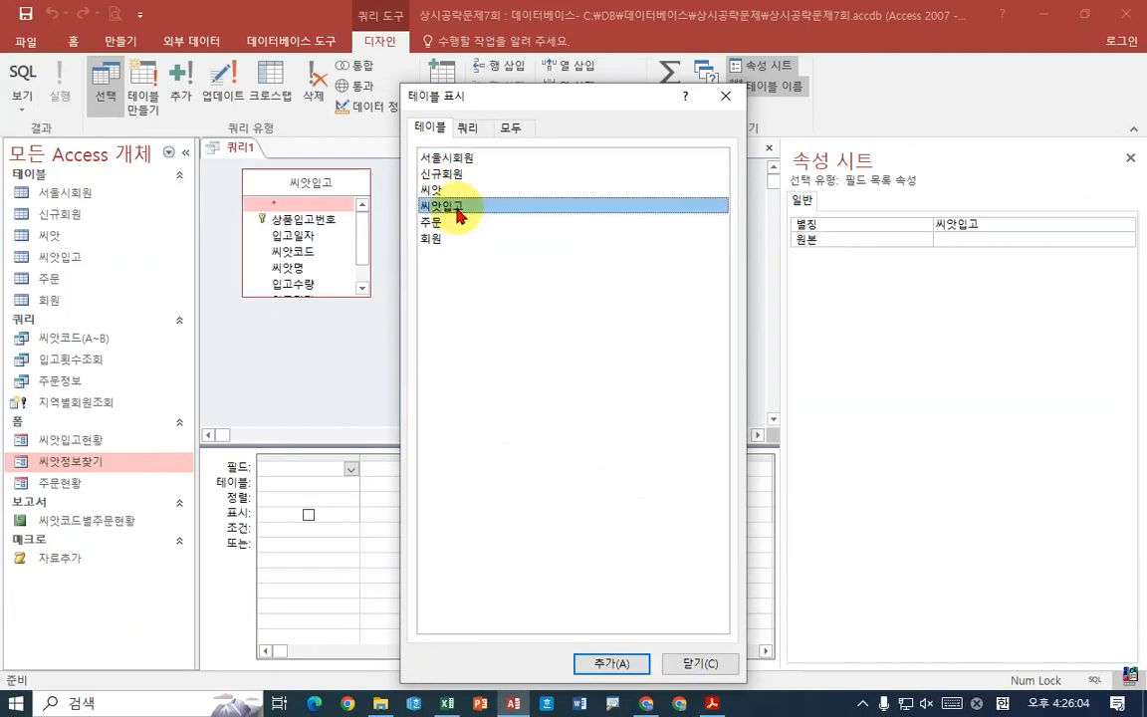
pyautogui.doubleClick(453, 190)
pyautogui.click(701, 661)
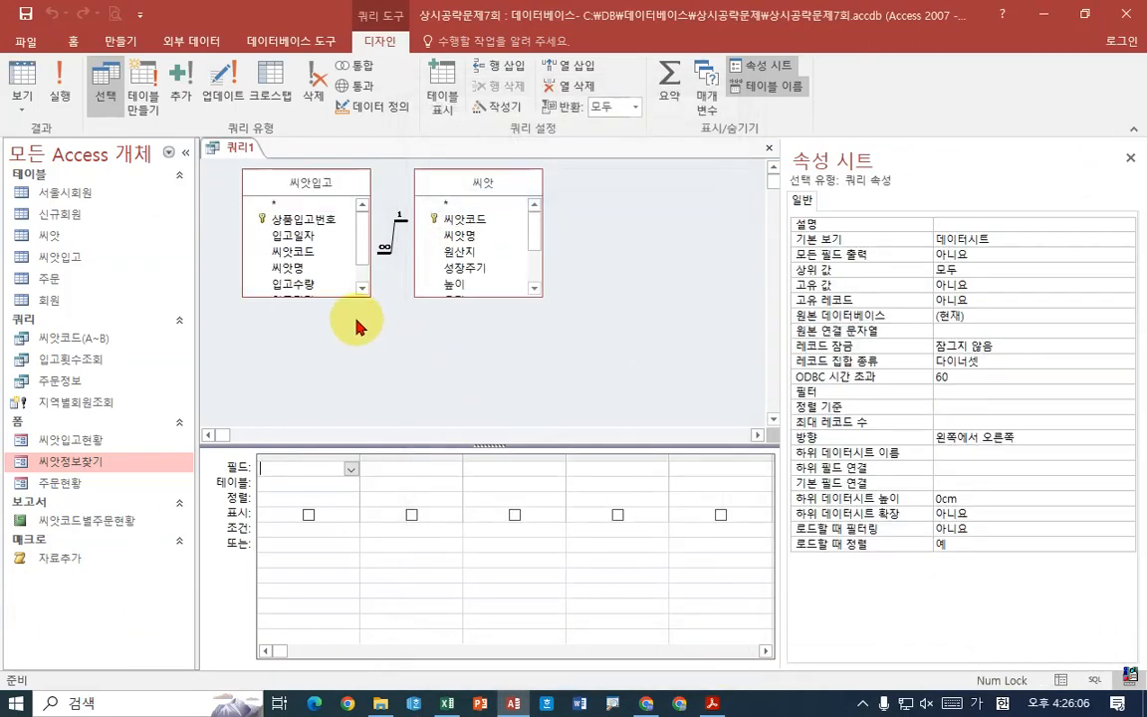
# Enlarge the 씨앗입고 and 씨앗 field lists to show all their fields and recheck problem 4 in the PDF
pyautogui.moveTo(351, 296); pyautogui.dragTo(357, 409)
pyautogui.click(424, 295)
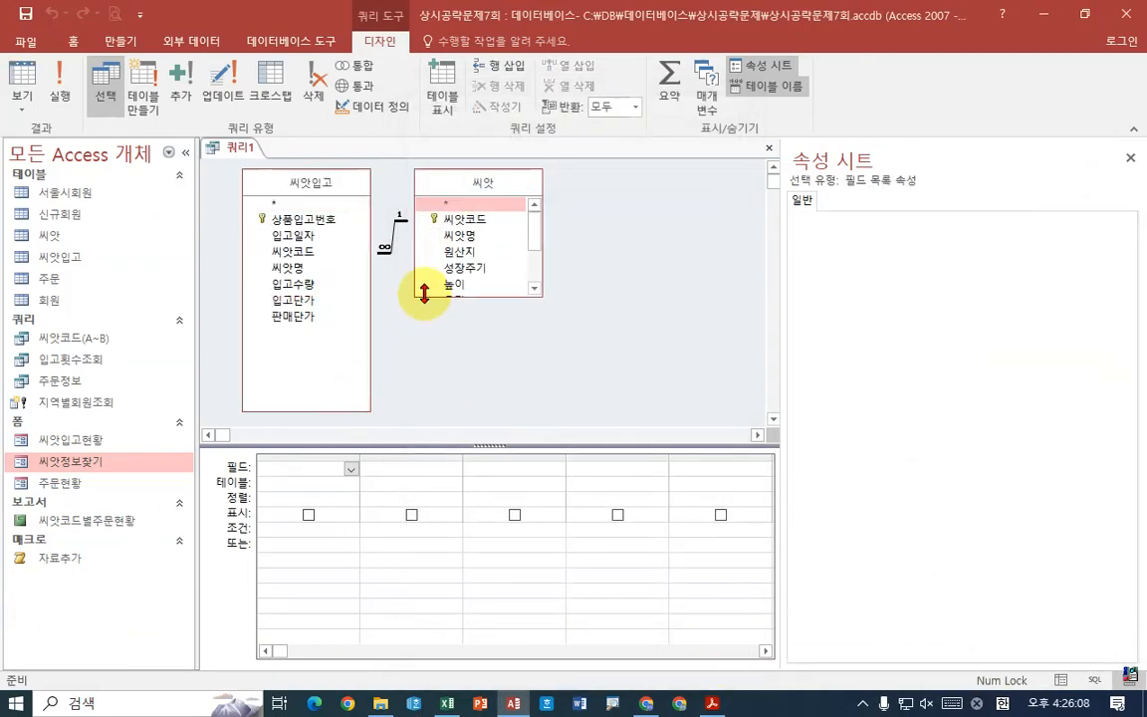
pyautogui.moveTo(424, 295); pyautogui.dragTo(424, 378)
pyautogui.click(712, 703)
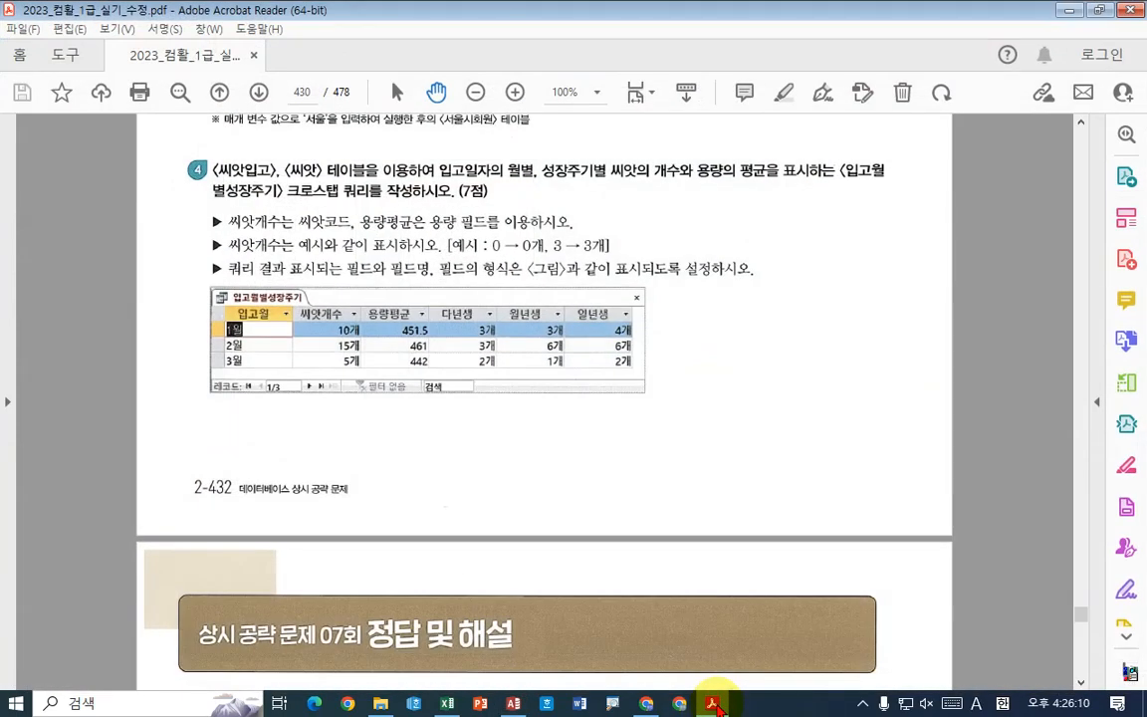
pyautogui.click(712, 703)
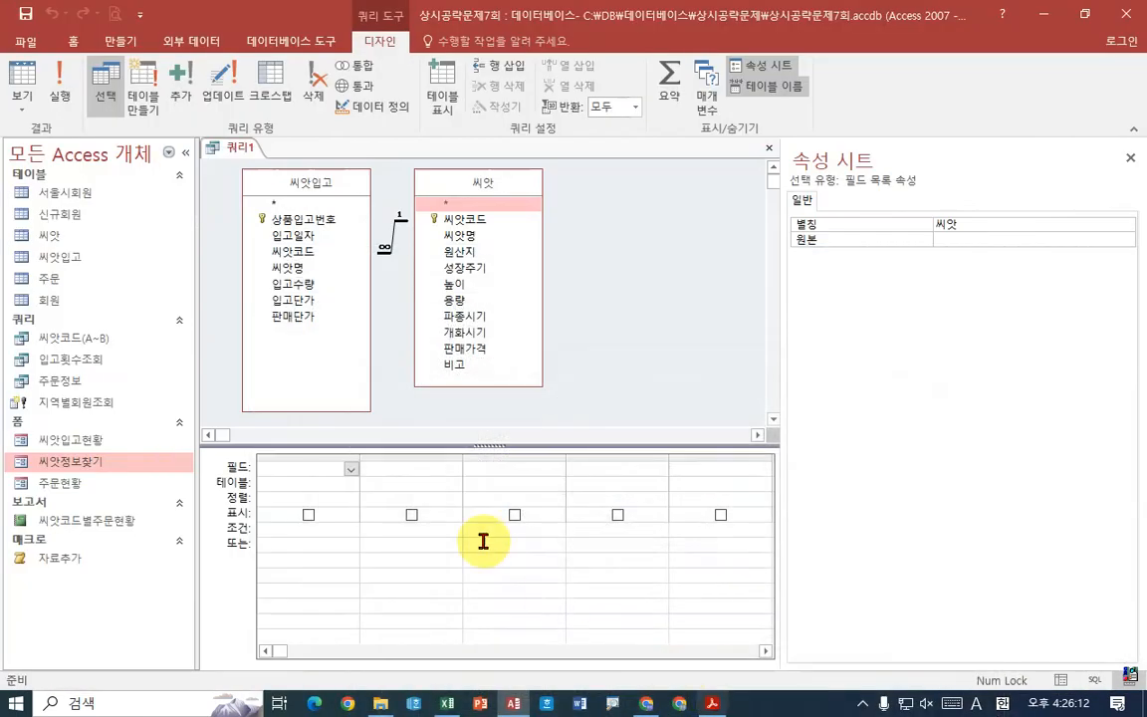
# Add 입고일자 from 씨앗입고 and 성장주기 from 씨앗 to the query grid, checking the requirements in the PDF
pyautogui.doubleClick(293, 236)
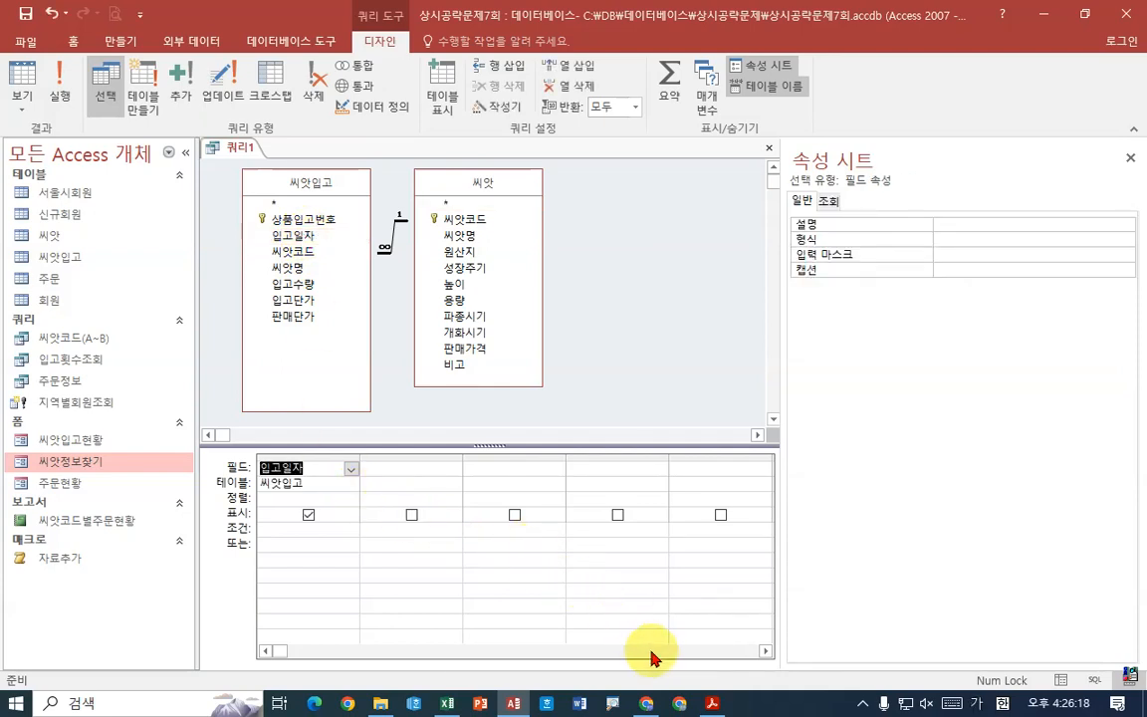
pyautogui.click(712, 703)
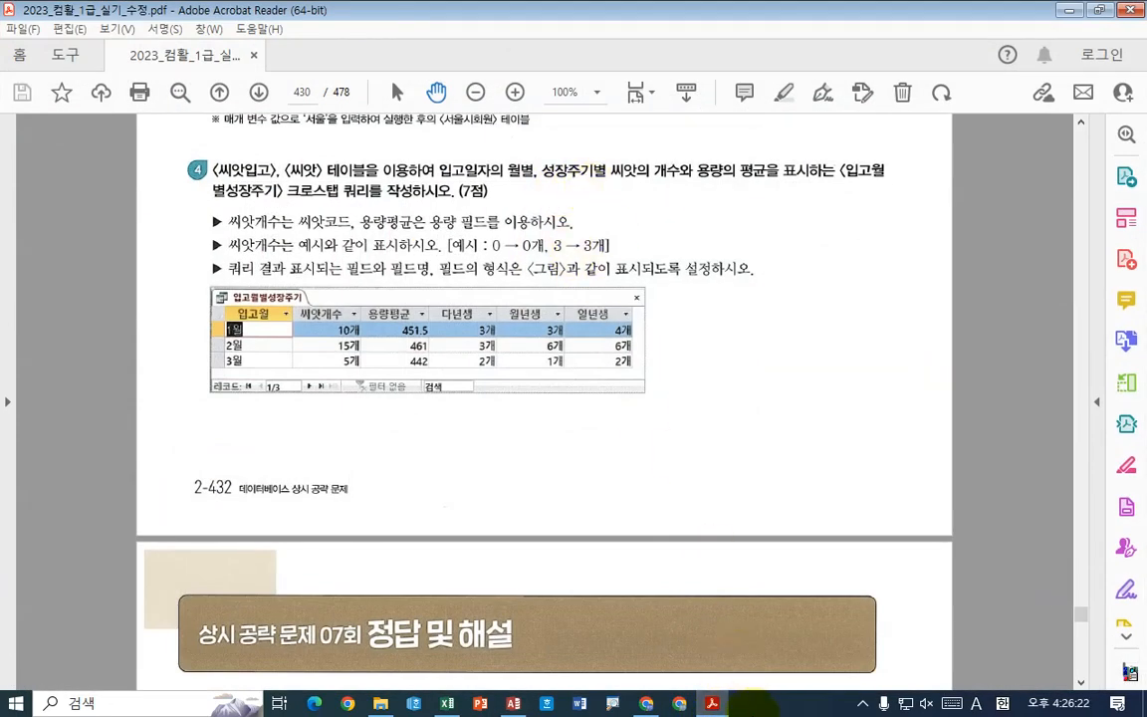
pyautogui.click(513, 703)
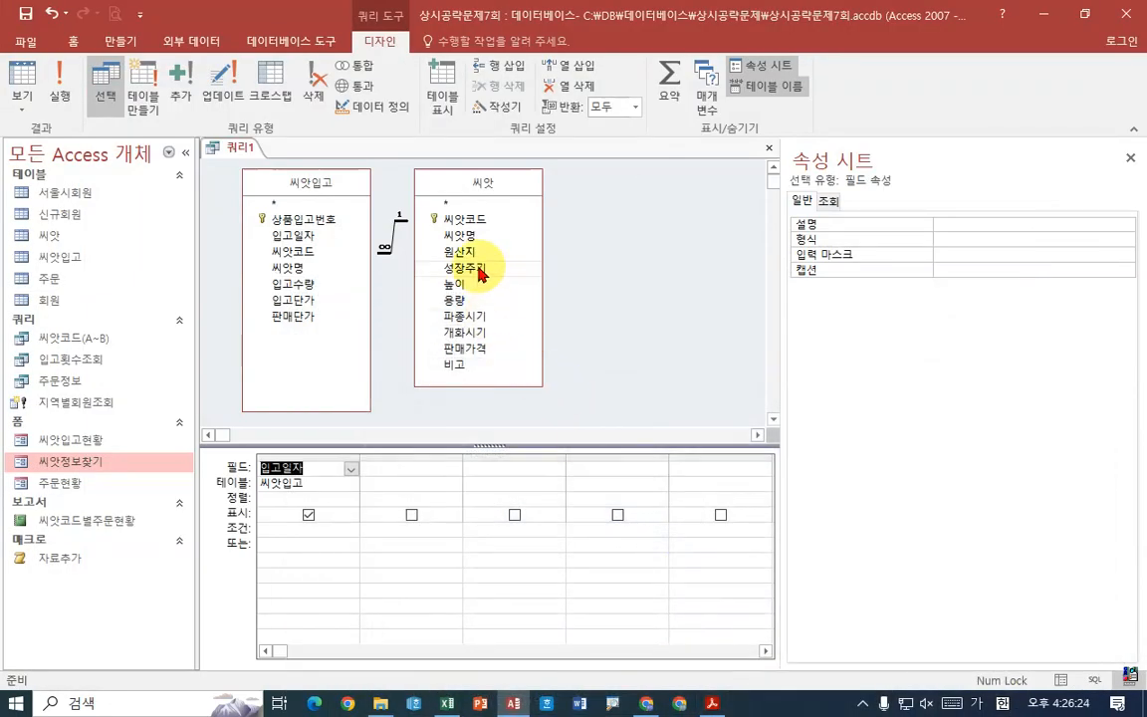
pyautogui.moveTo(480, 274); pyautogui.dragTo(415, 488)
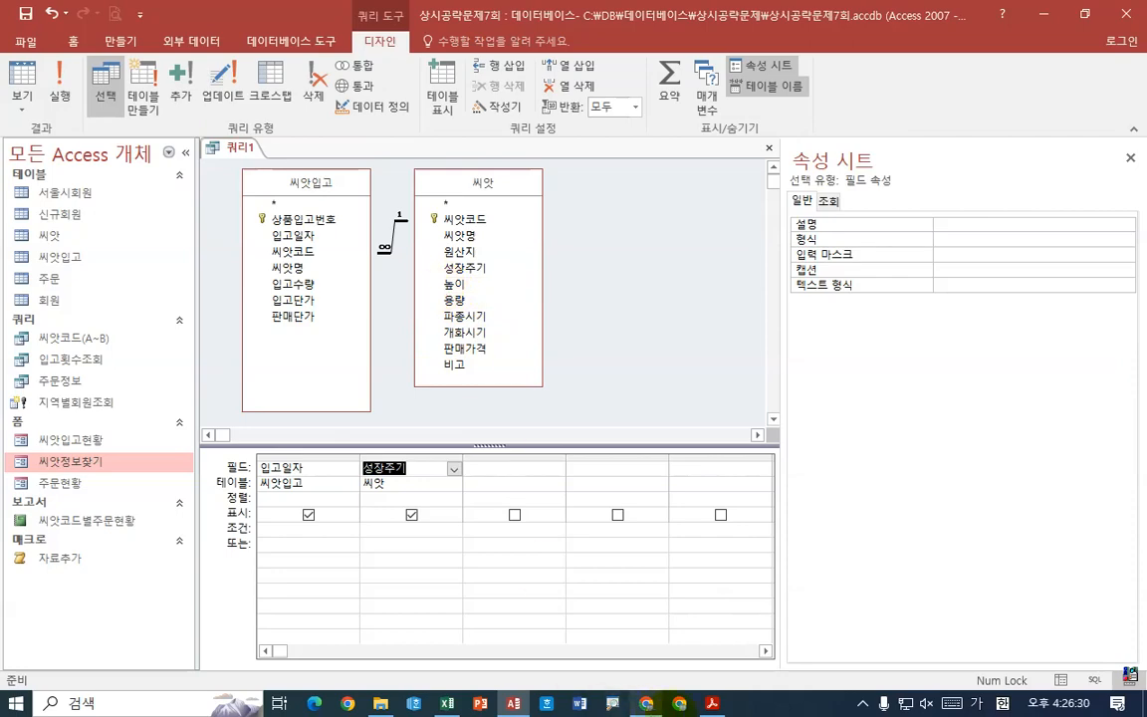
pyautogui.click(712, 703)
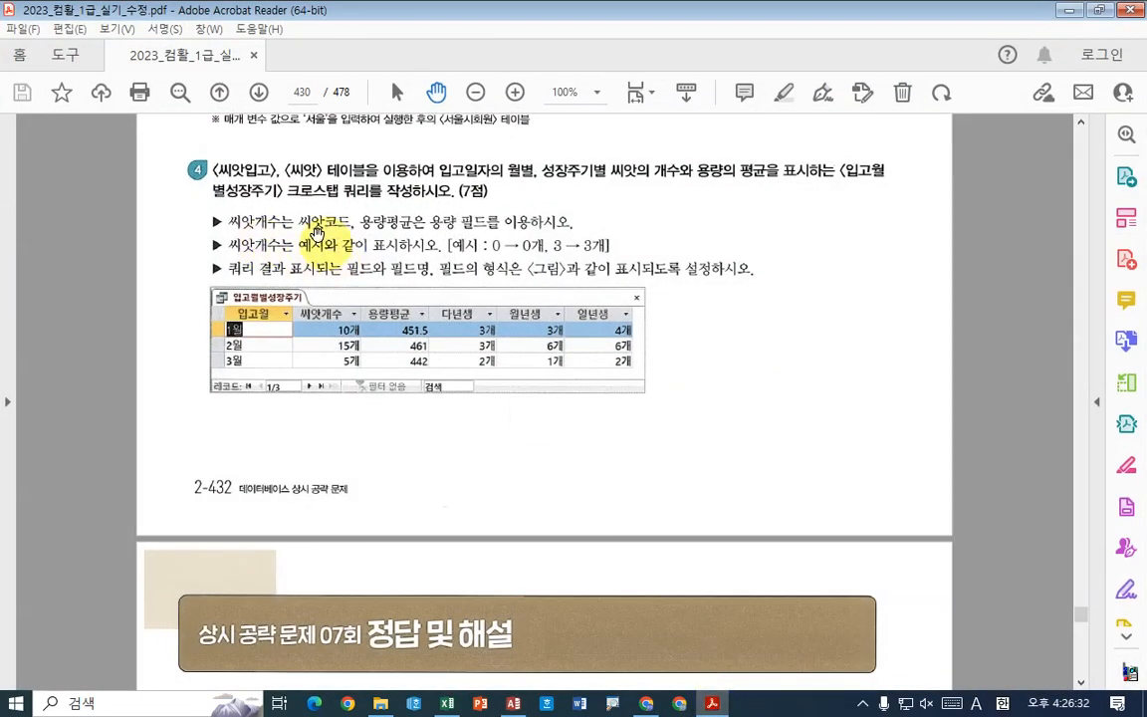
pyautogui.hotkey('alt', 'Tab')
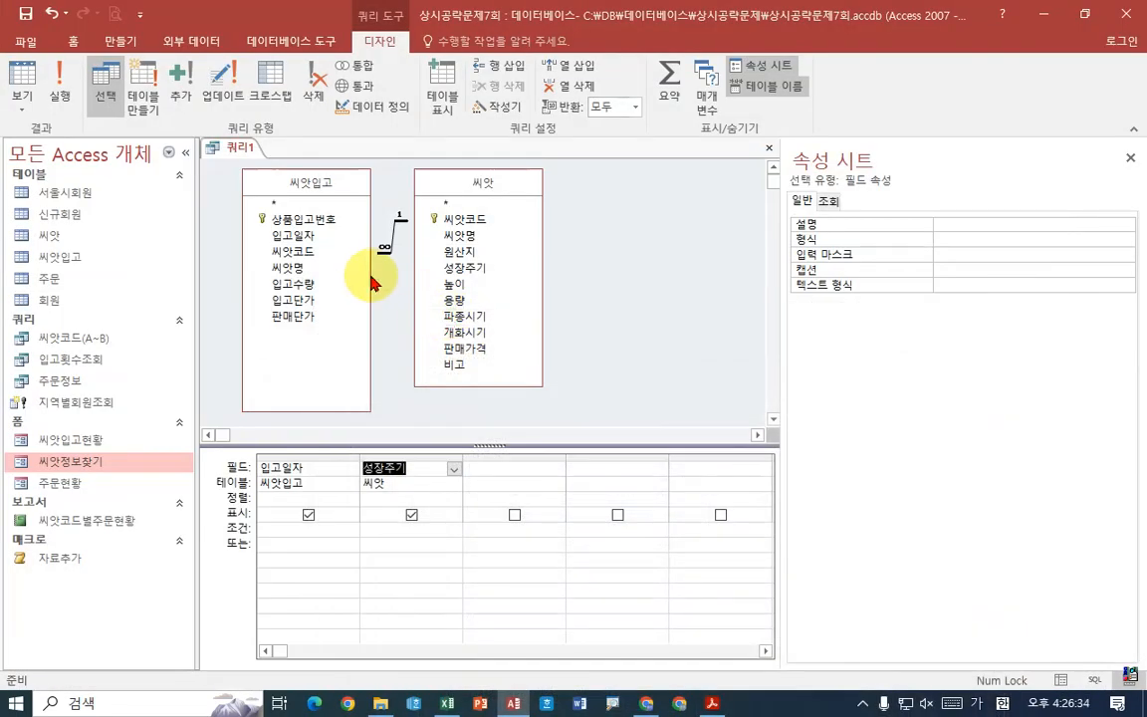
# Try 씨앗코드 as the third column, check the PDF, and replace it with 용량 from 씨앗
pyautogui.doubleClick(314, 257)
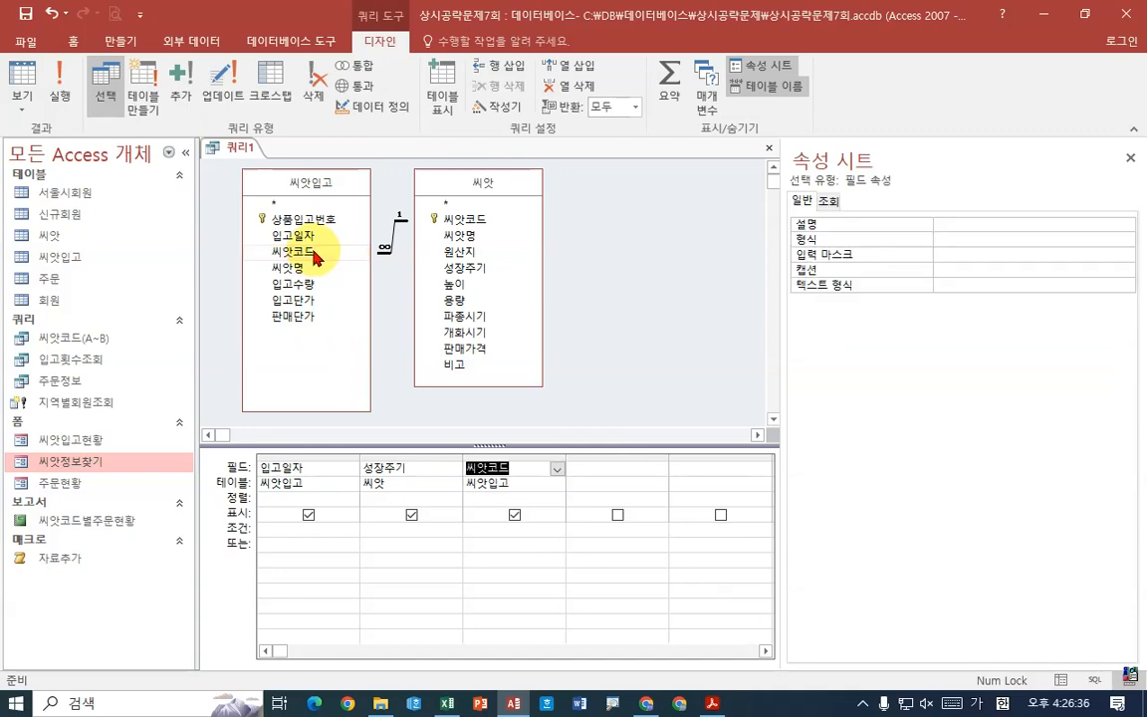
pyautogui.click(712, 704)
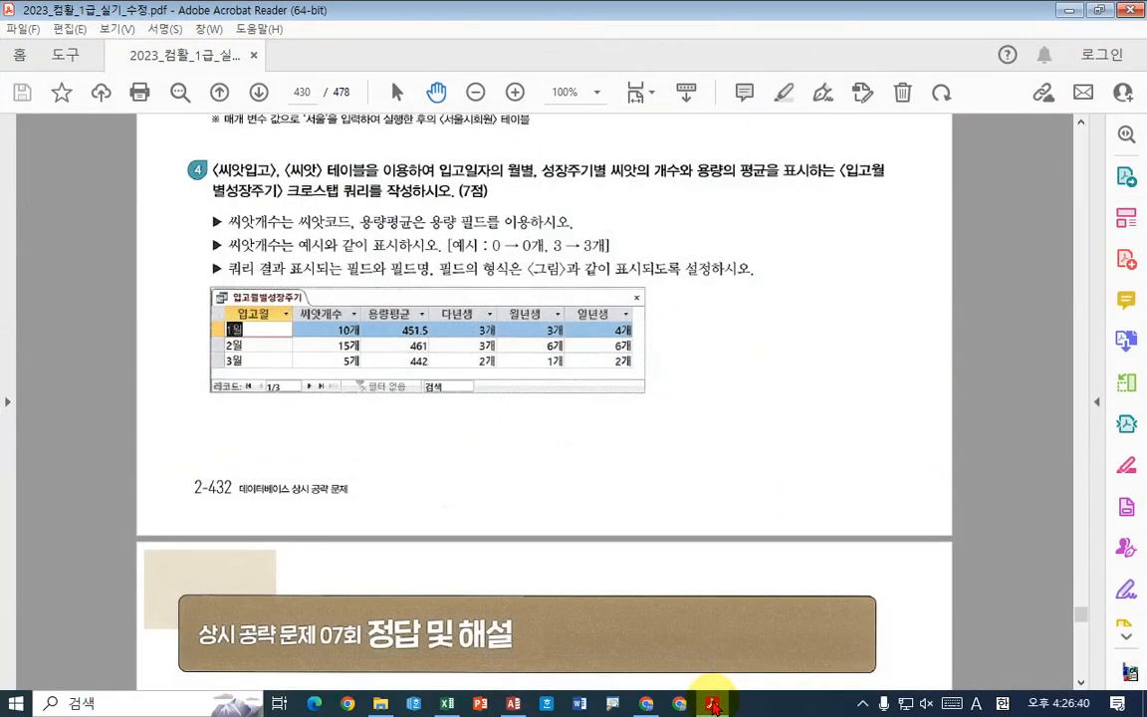
pyautogui.click(712, 704)
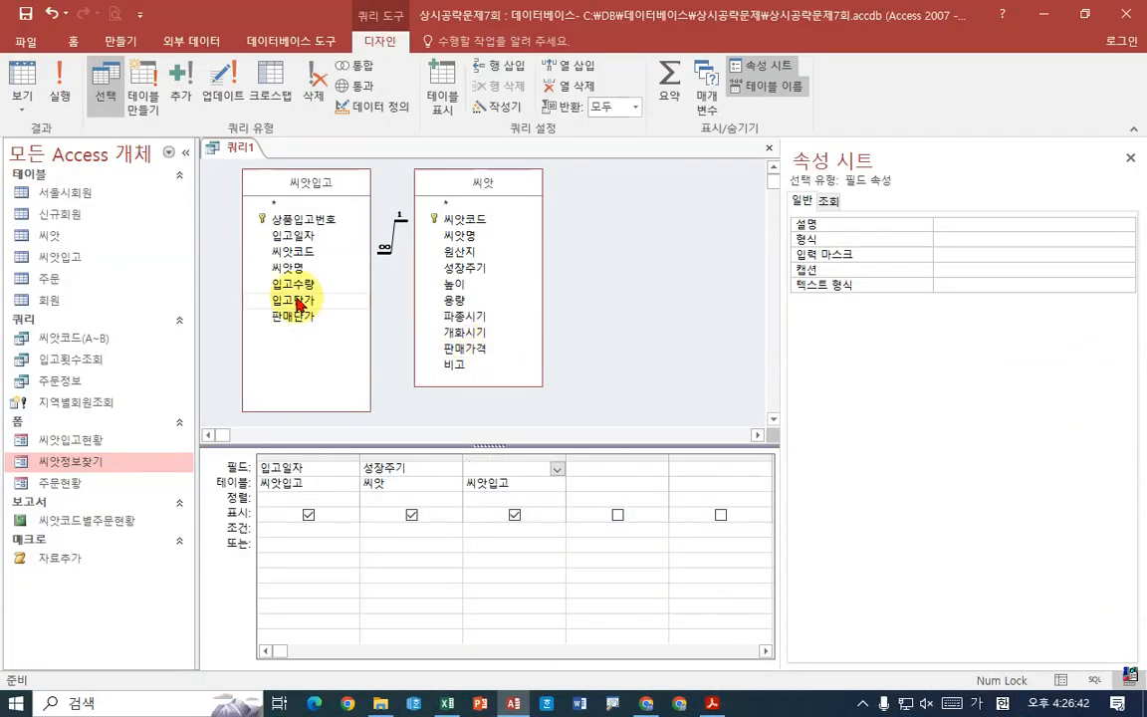
pyautogui.doubleClick(465, 303)
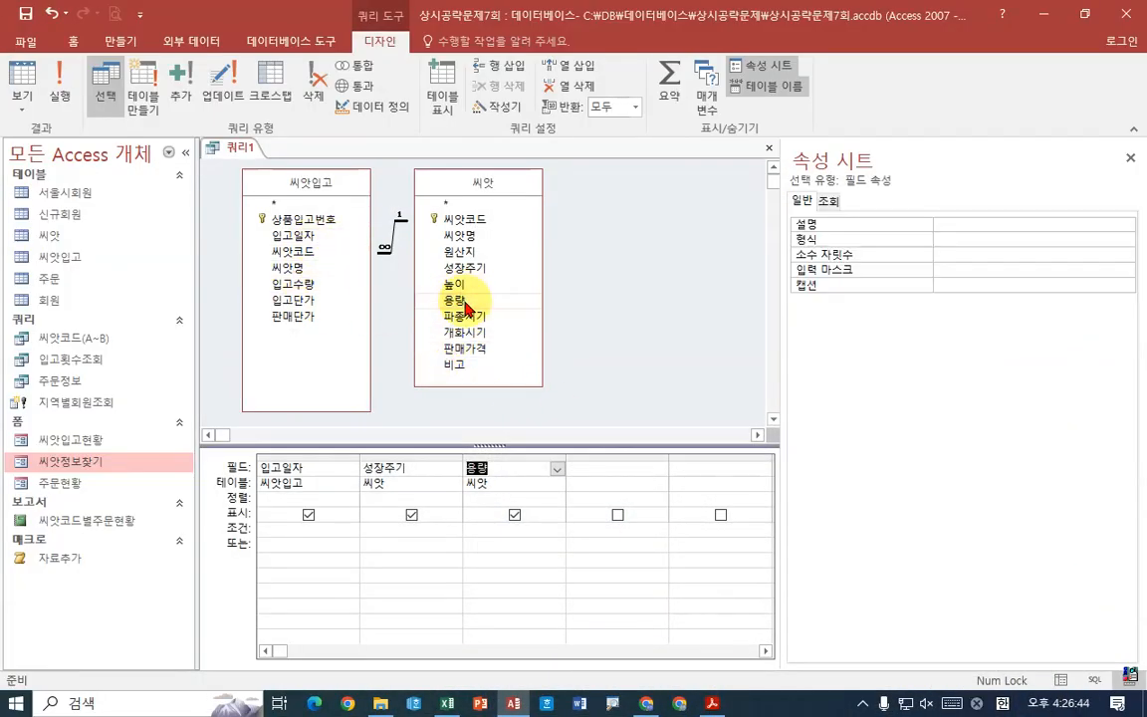
# Add 씨앗코드 from 씨앗입고, cut the 용량 column ahead of it, and add 용량 again as the fourth column
pyautogui.doubleClick(309, 257)
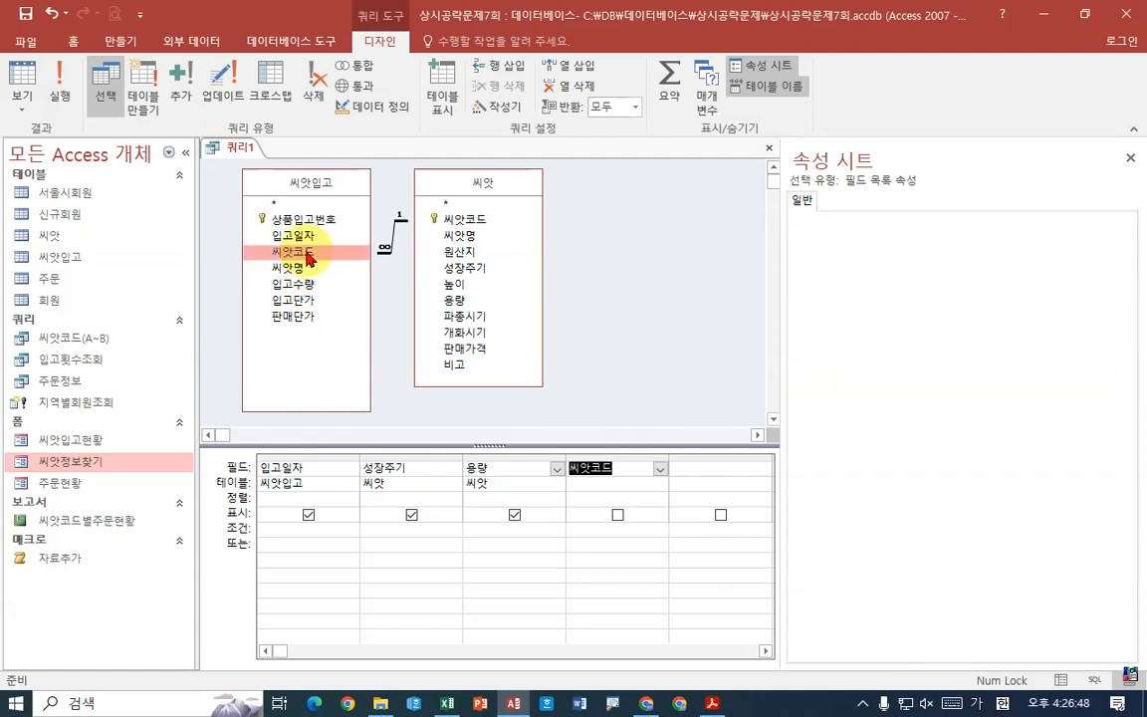
pyautogui.click(511, 454)
pyautogui.rightClick(515, 456)
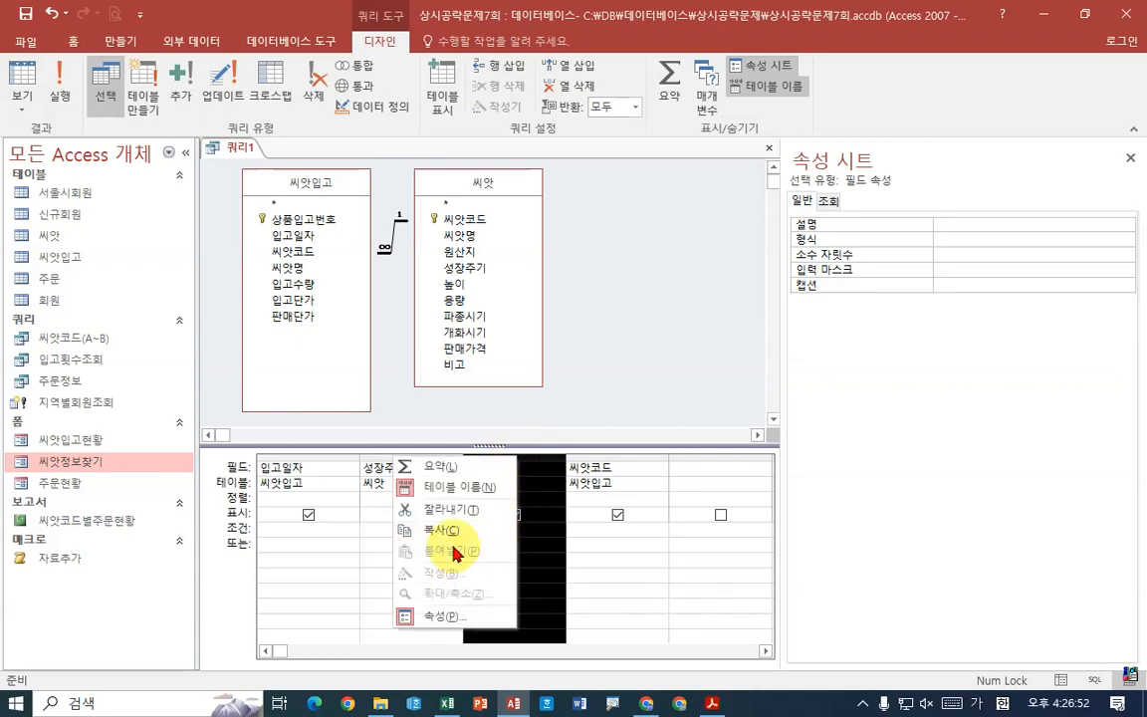
pyautogui.click(427, 508)
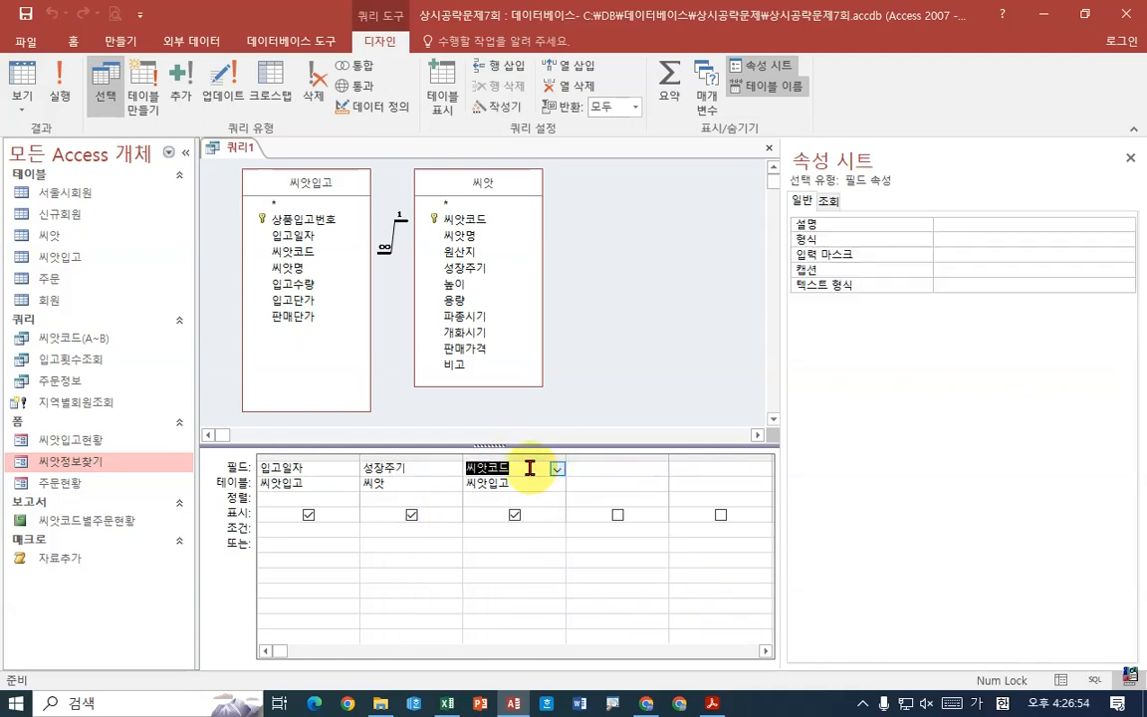
pyautogui.click(602, 466)
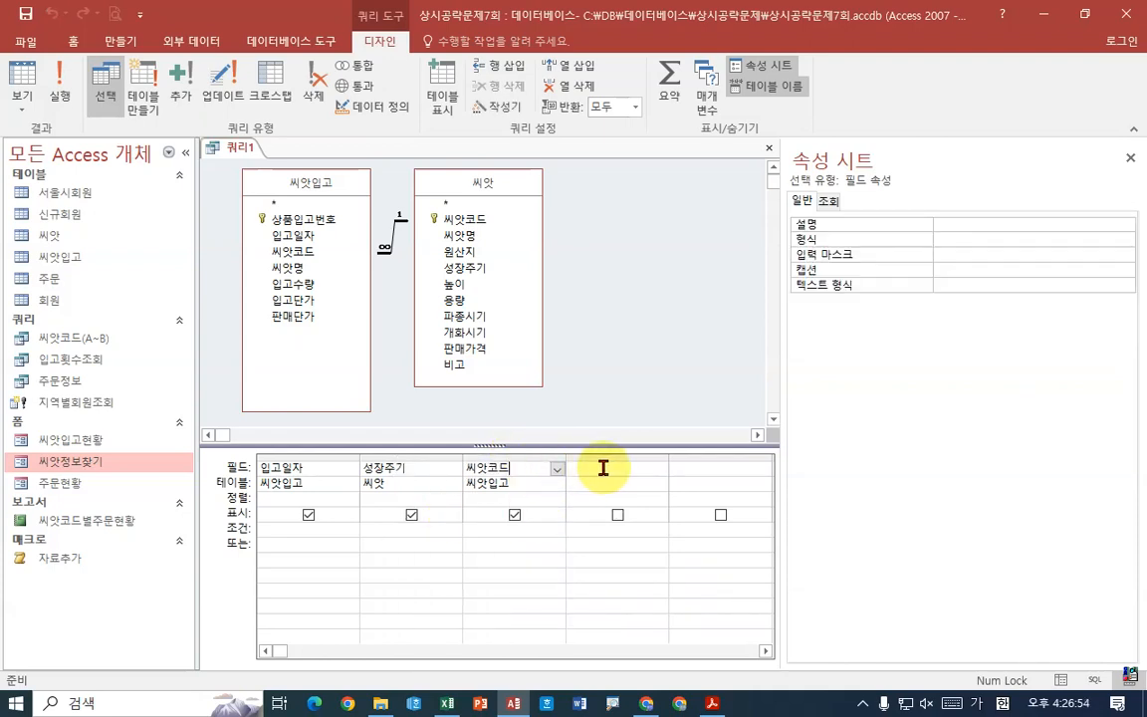
pyautogui.doubleClick(453, 300)
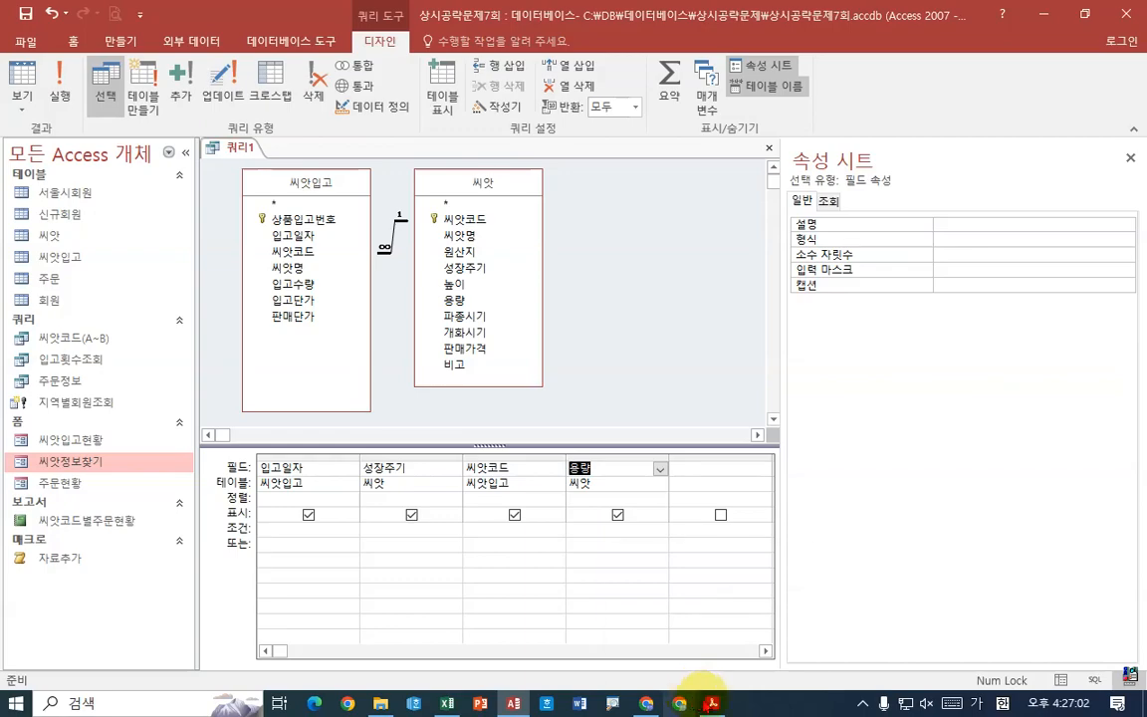
# Check the required layout of problem 4 in the PDF and change the query type to crosstab (크로스탭)
pyautogui.click(711, 703)
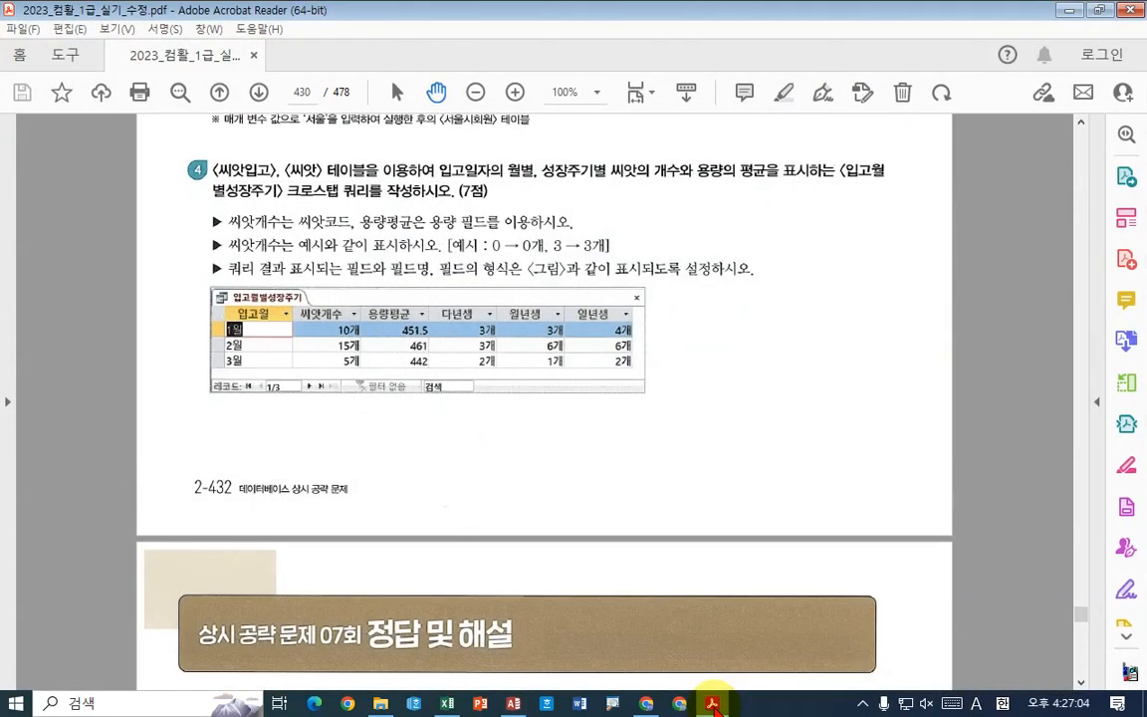
pyautogui.click(713, 704)
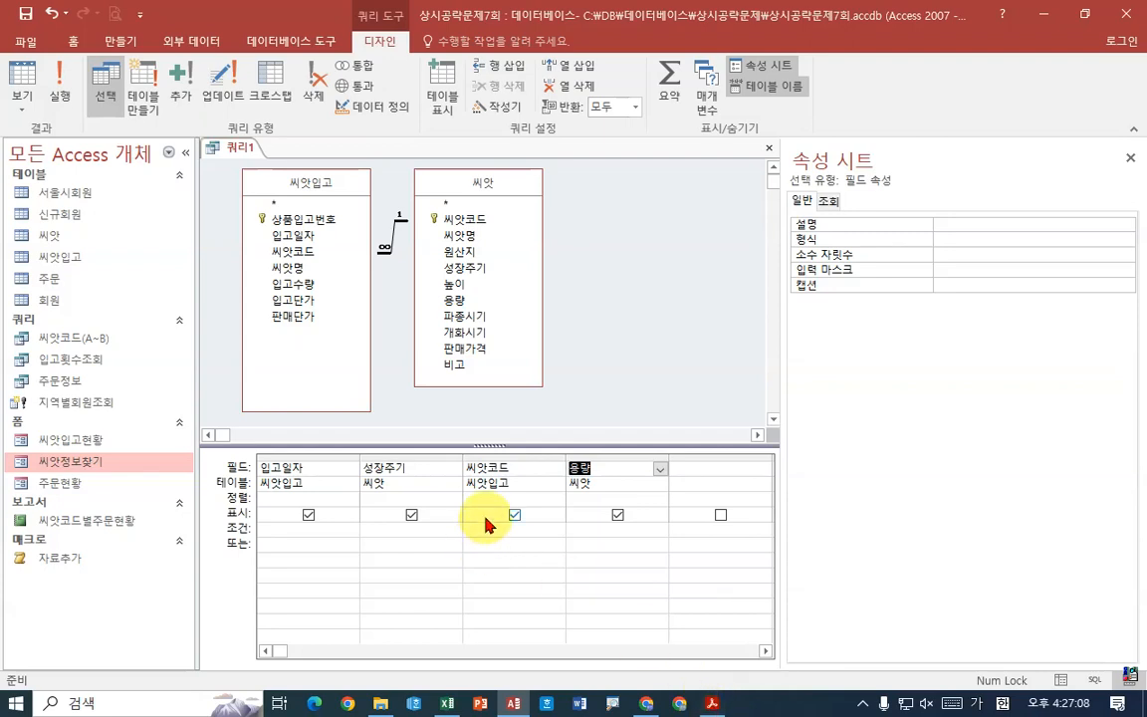
pyautogui.click(514, 468)
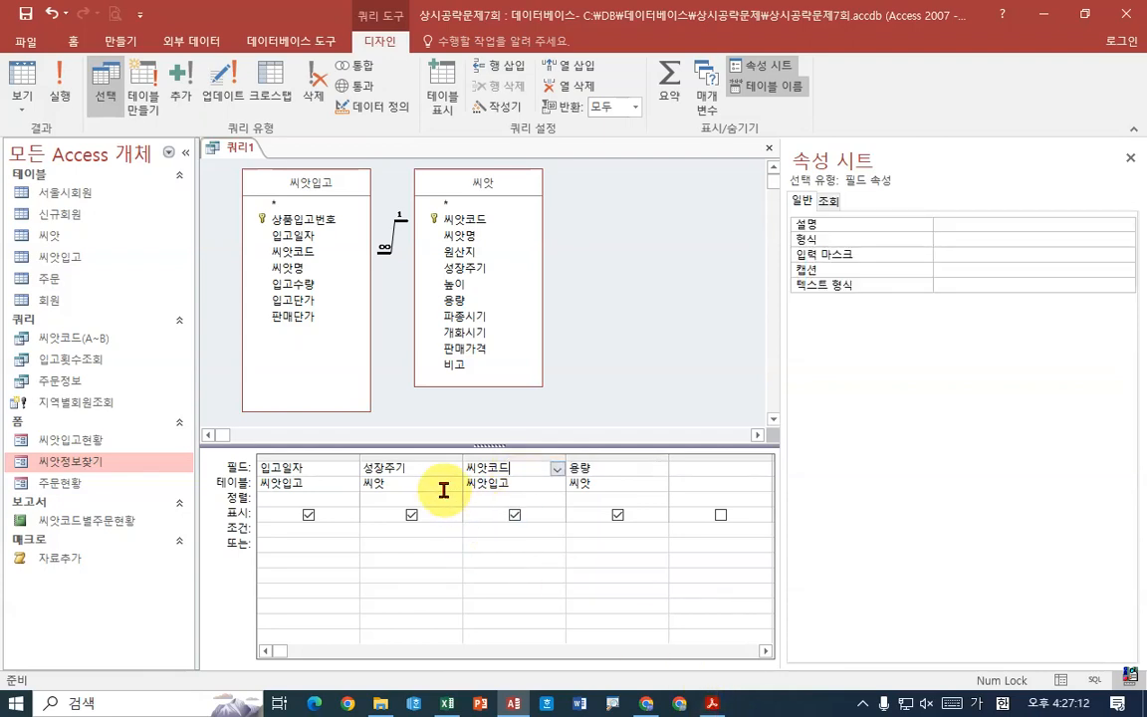
pyautogui.click(278, 94)
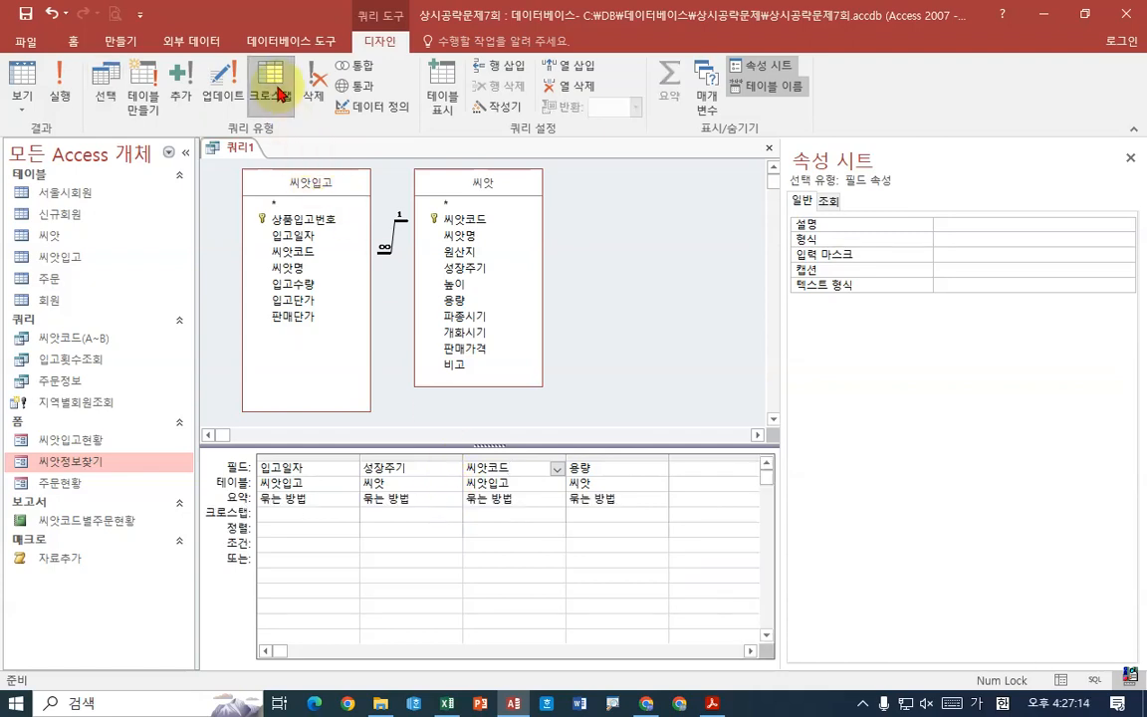
# Set the crosstab role of 입고일자 to 행 머리글 and of 성장주기 to 열 머리글
pyautogui.click(329, 513)
pyautogui.click(351, 515)
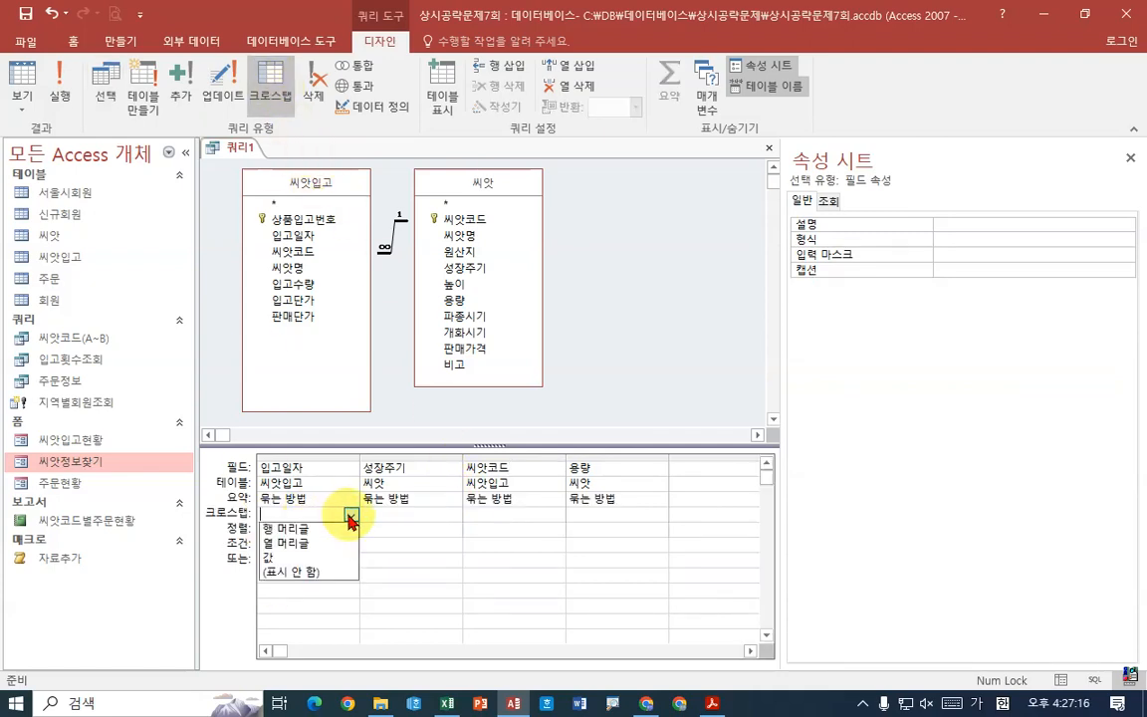
pyautogui.click(327, 535)
pyautogui.click(403, 514)
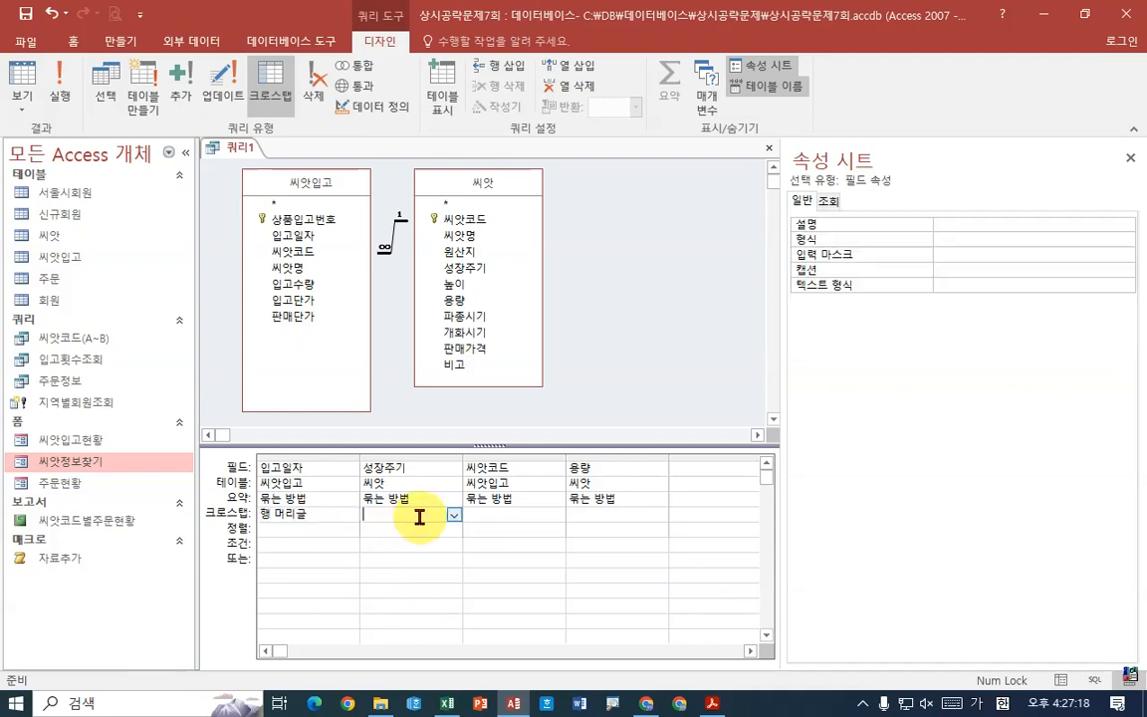
pyautogui.click(453, 515)
pyautogui.click(443, 545)
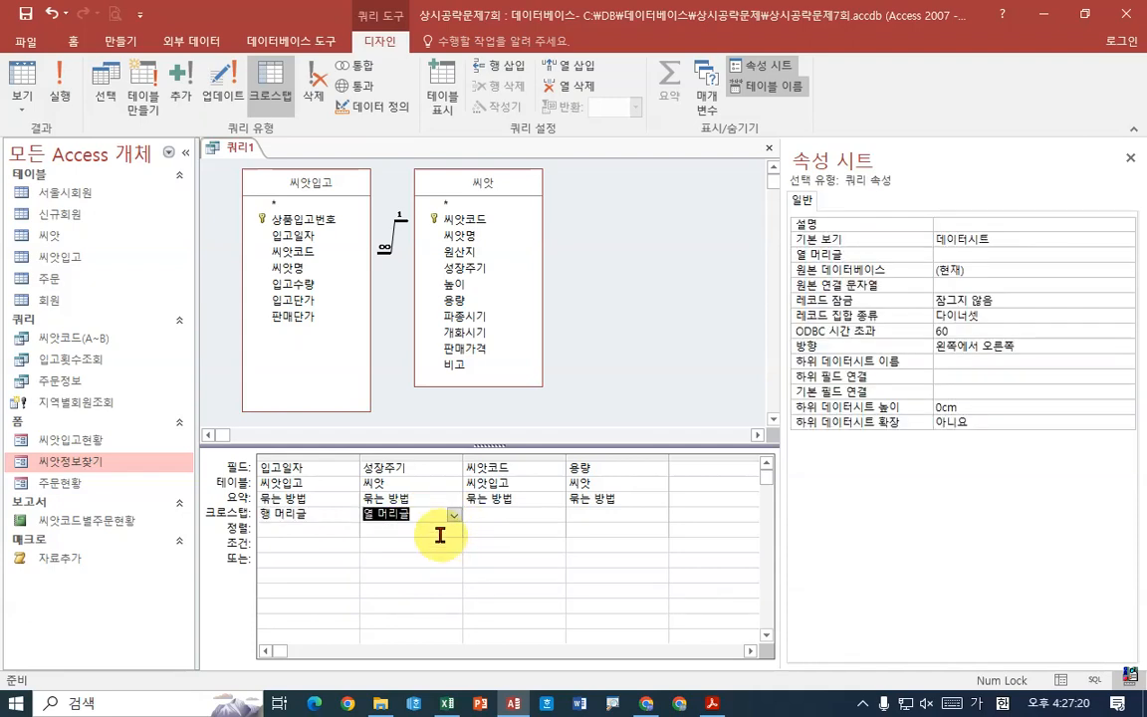
# Make 씨앗코드 the crosstab value (값) and summarize it by 개수
pyautogui.click(527, 513)
pyautogui.click(556, 515)
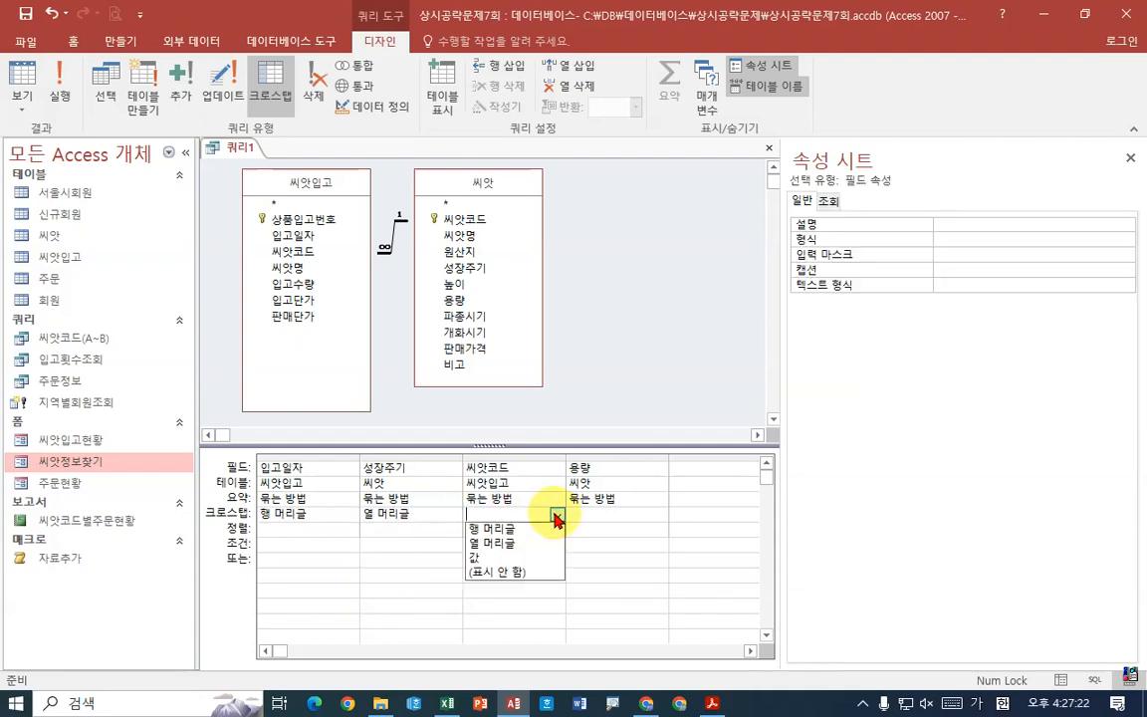
pyautogui.click(546, 564)
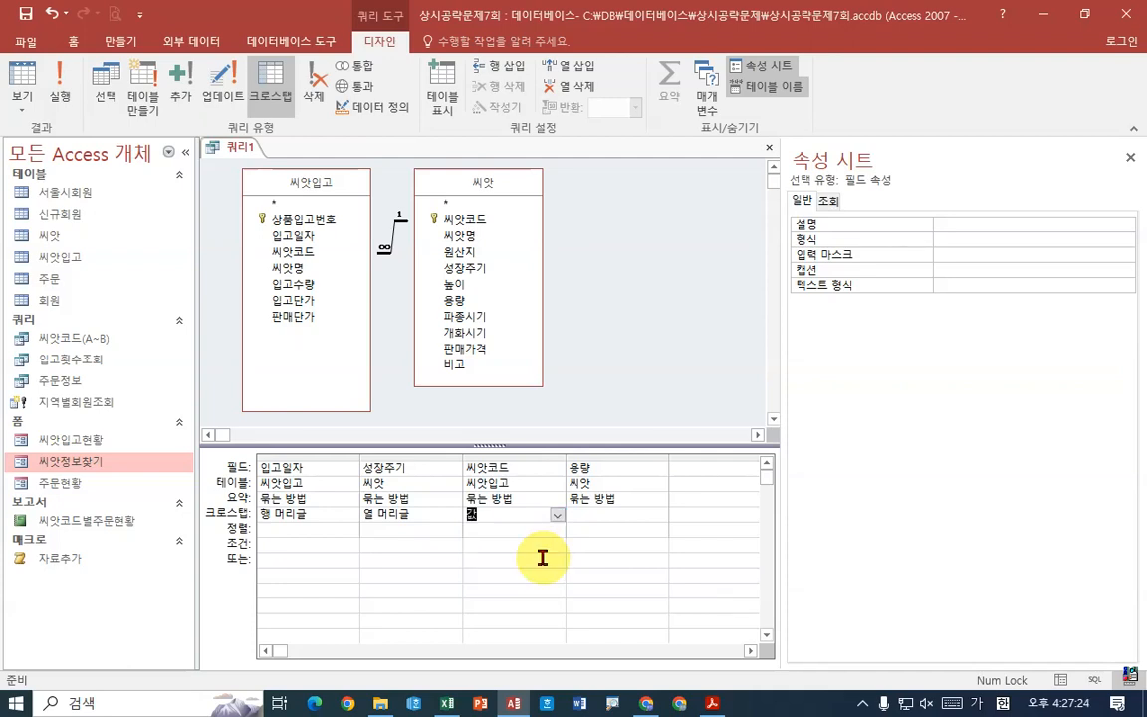
pyautogui.click(548, 499)
pyautogui.click(557, 499)
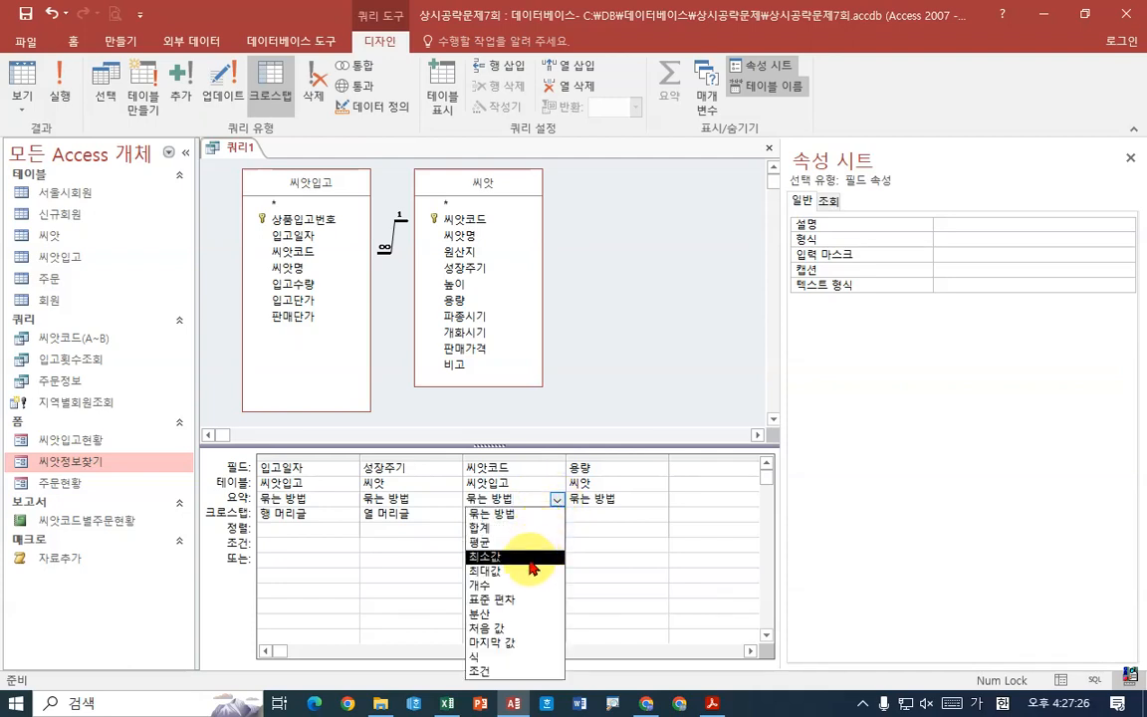
pyautogui.click(513, 586)
# Make 용량 a row heading (행 머리글) in the crosstab and summarize it by 평균
pyautogui.click(648, 515)
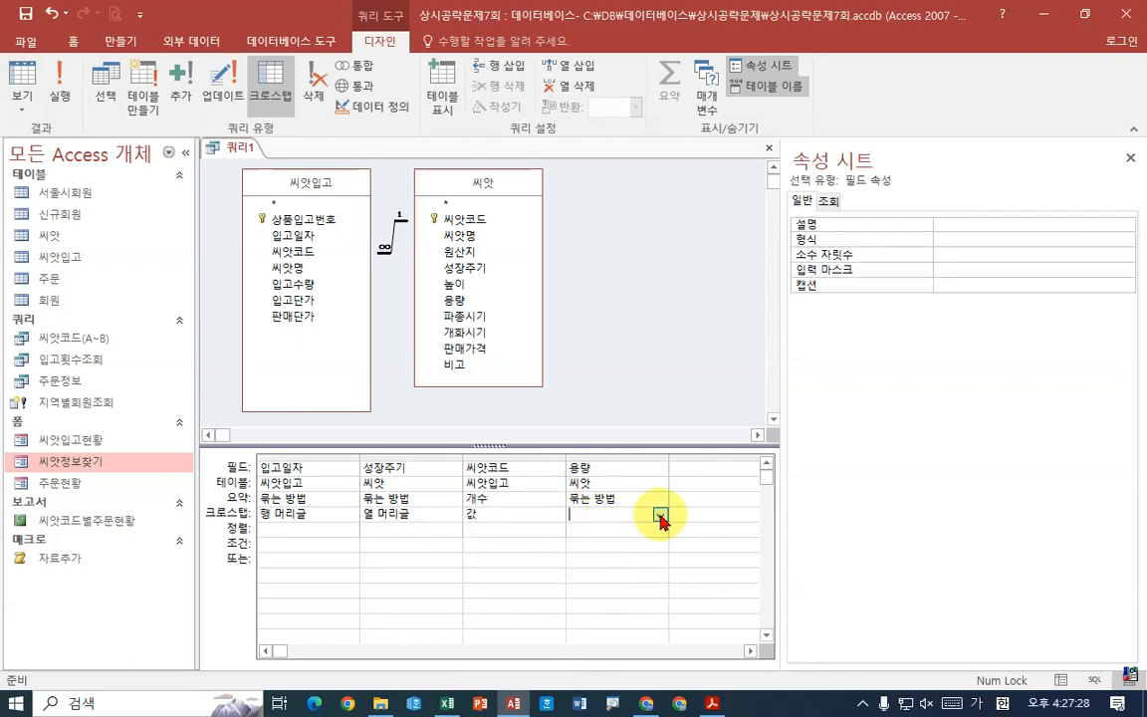
pyautogui.click(660, 516)
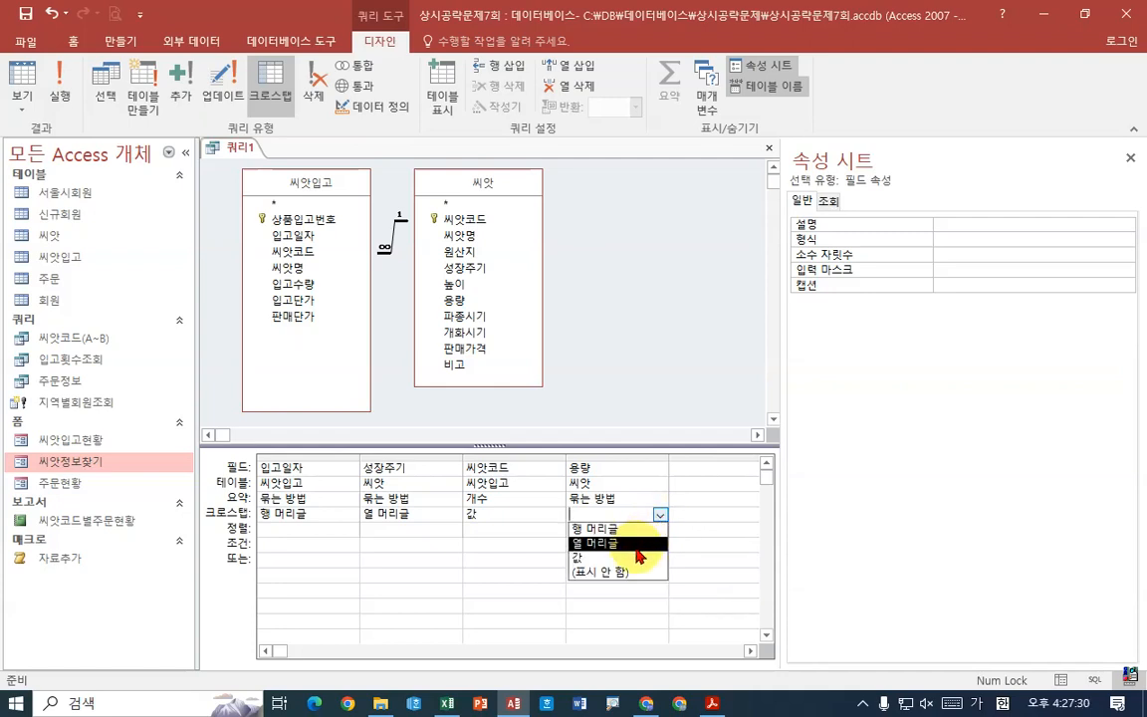
pyautogui.click(640, 545)
pyautogui.click(659, 484)
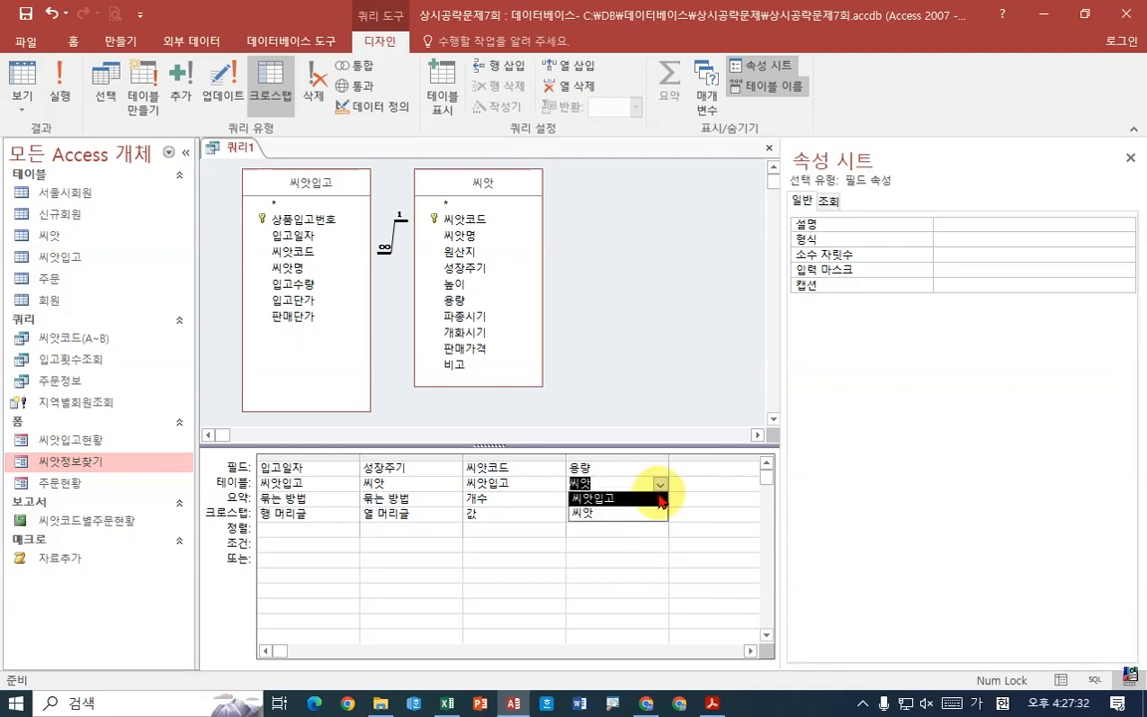
pyautogui.click(660, 485)
pyautogui.click(661, 498)
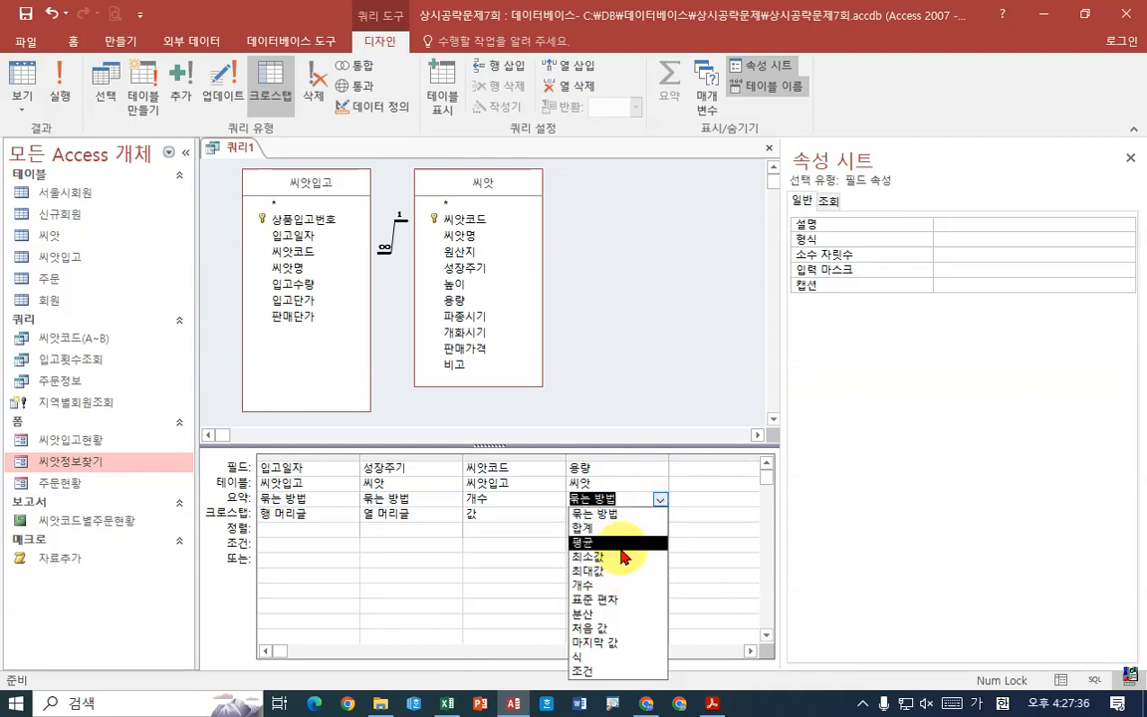
pyautogui.click(647, 542)
pyautogui.click(689, 529)
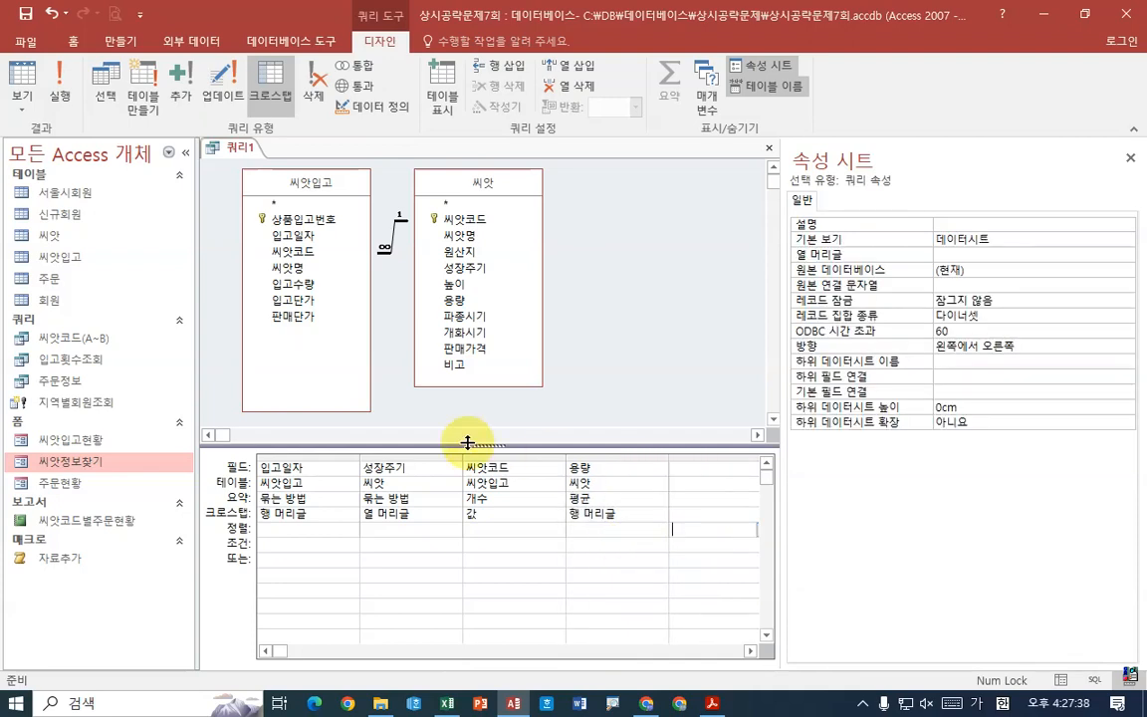
pyautogui.click(310, 254)
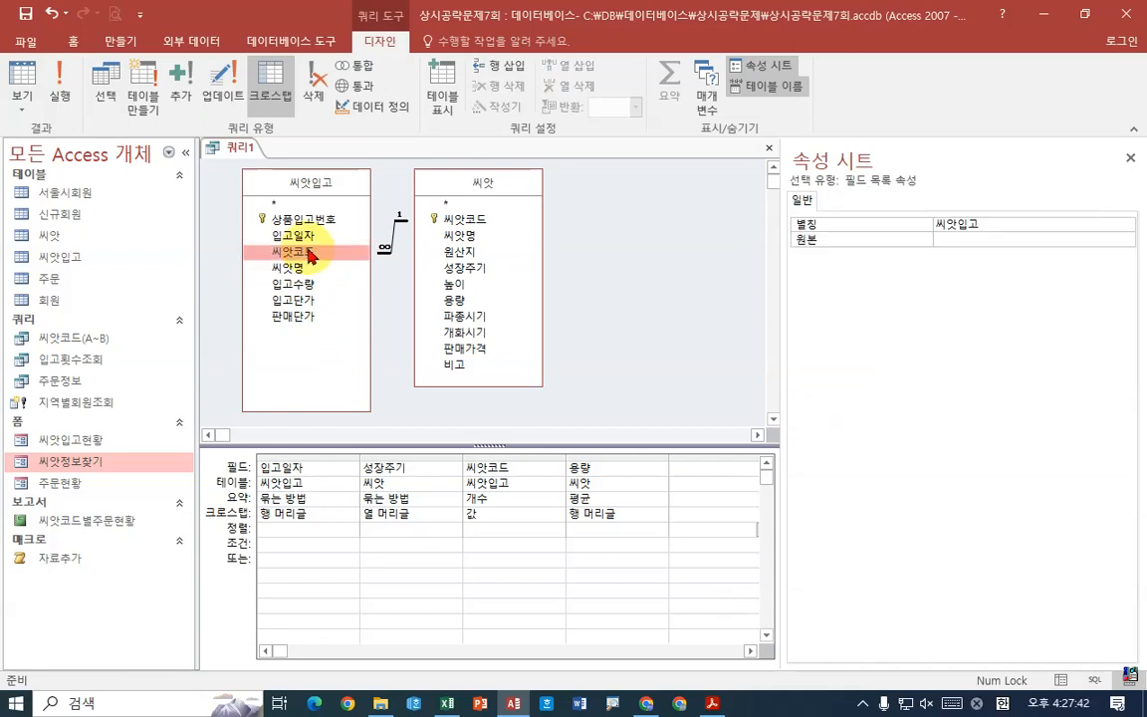
pyautogui.click(589, 468)
pyautogui.click(609, 458)
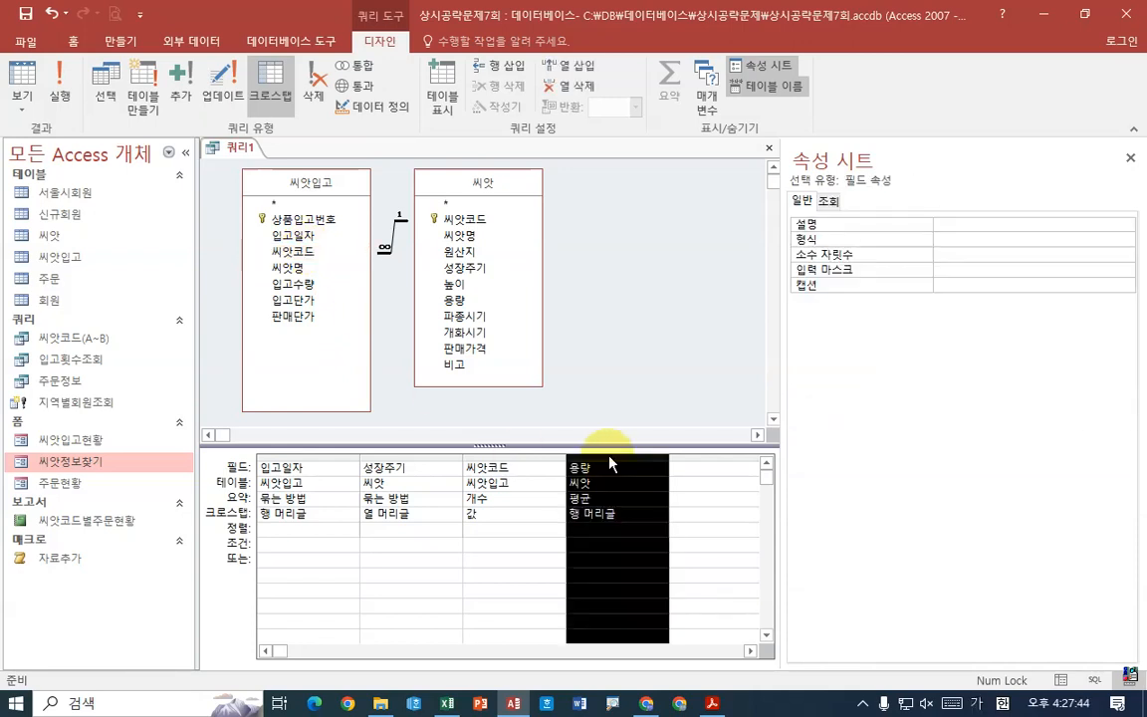
pyautogui.rightClick(609, 460)
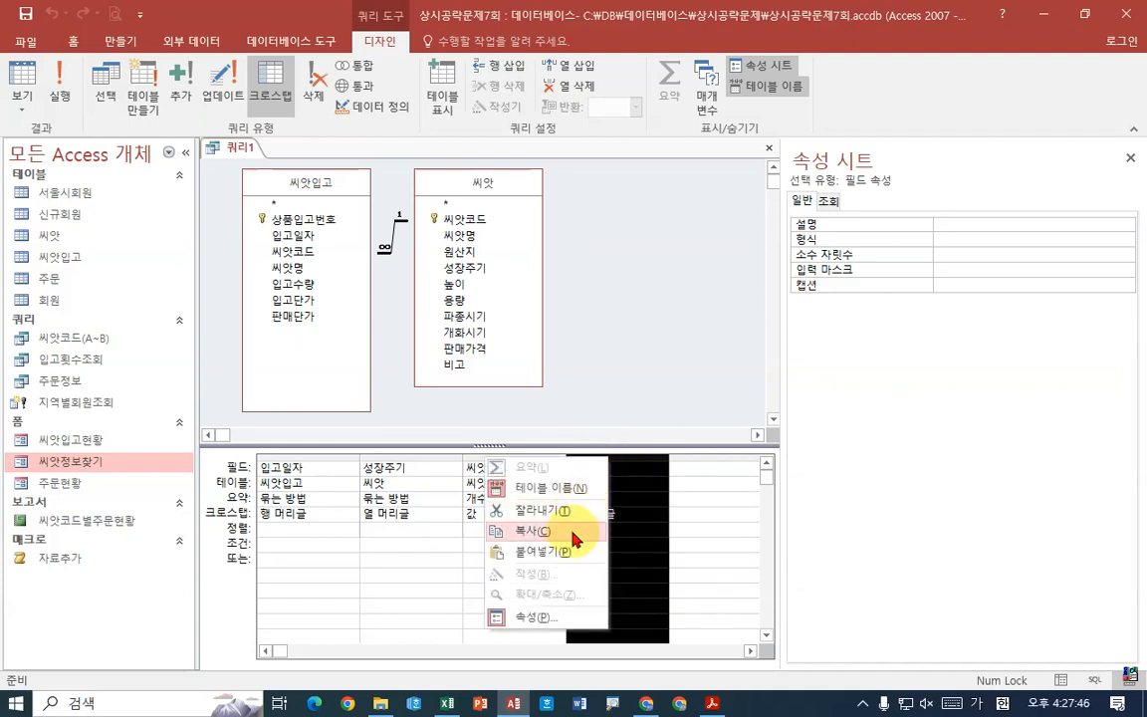
pyautogui.click(709, 571)
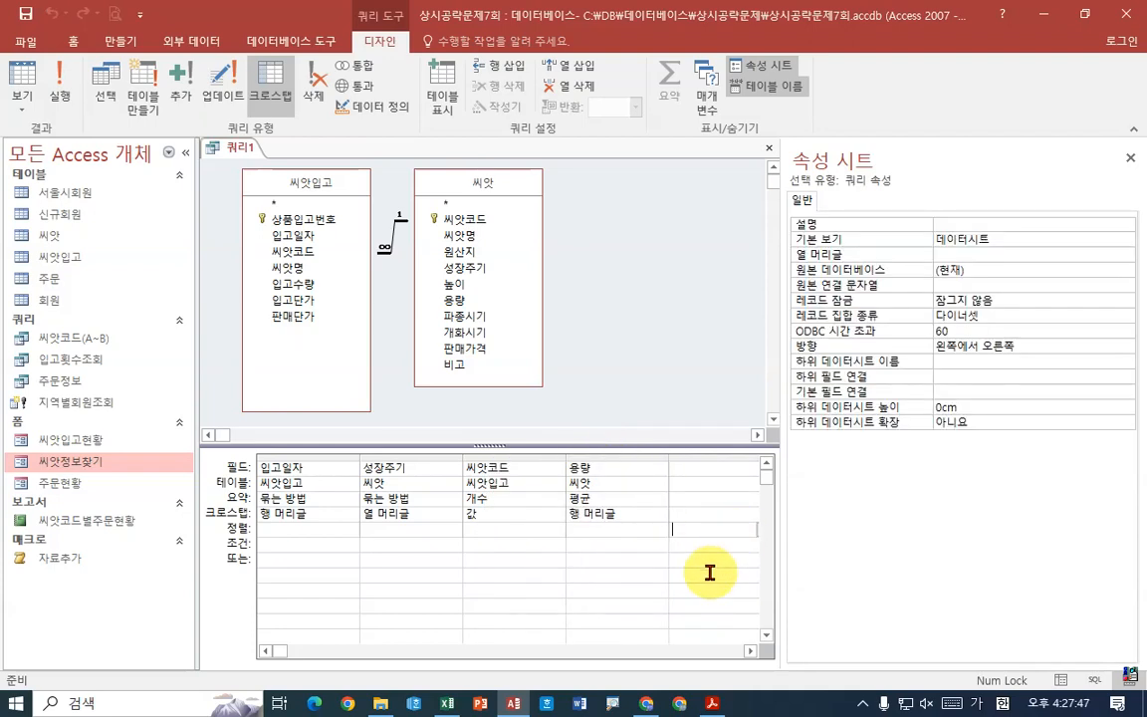
# Replace the 용량 column in the design grid with 씨앗코드 from 씨앗입고 and summarize it by 개수
pyautogui.click(619, 468)
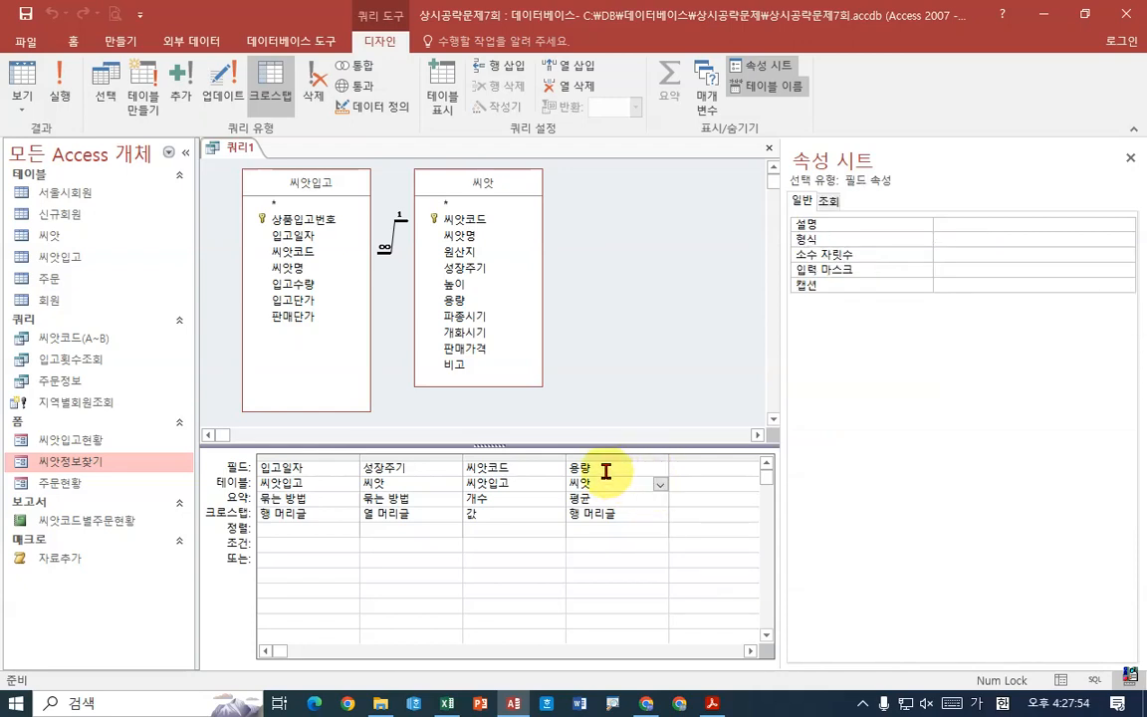
pyautogui.click(661, 486)
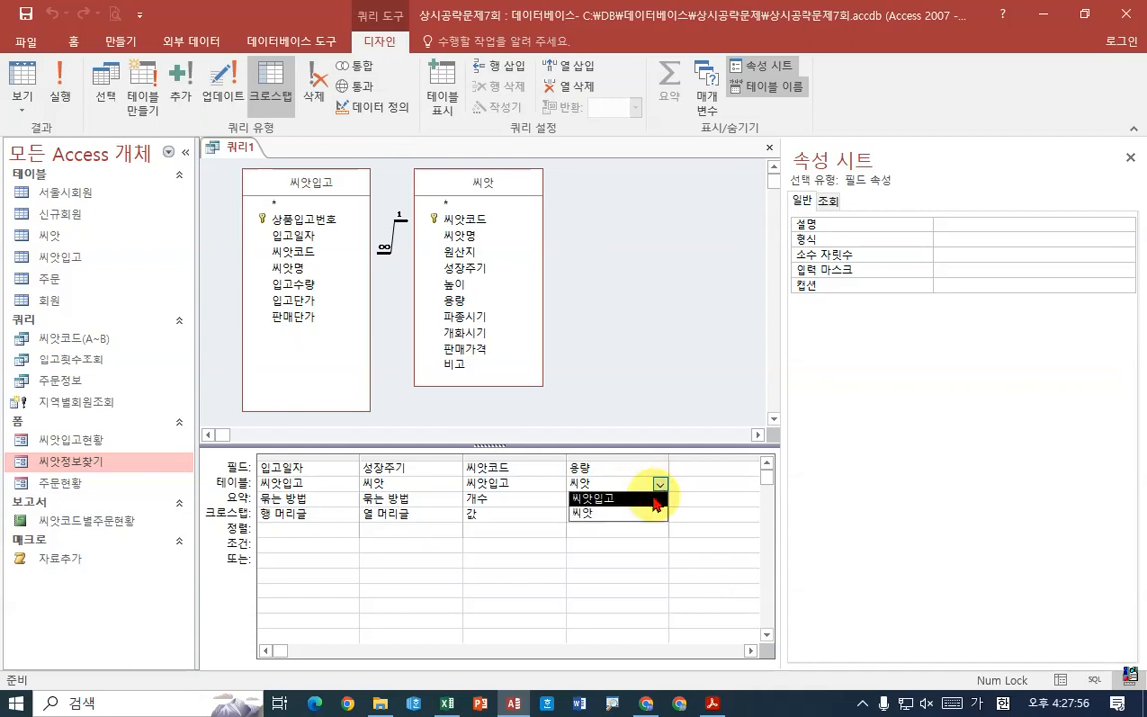
pyautogui.click(656, 498)
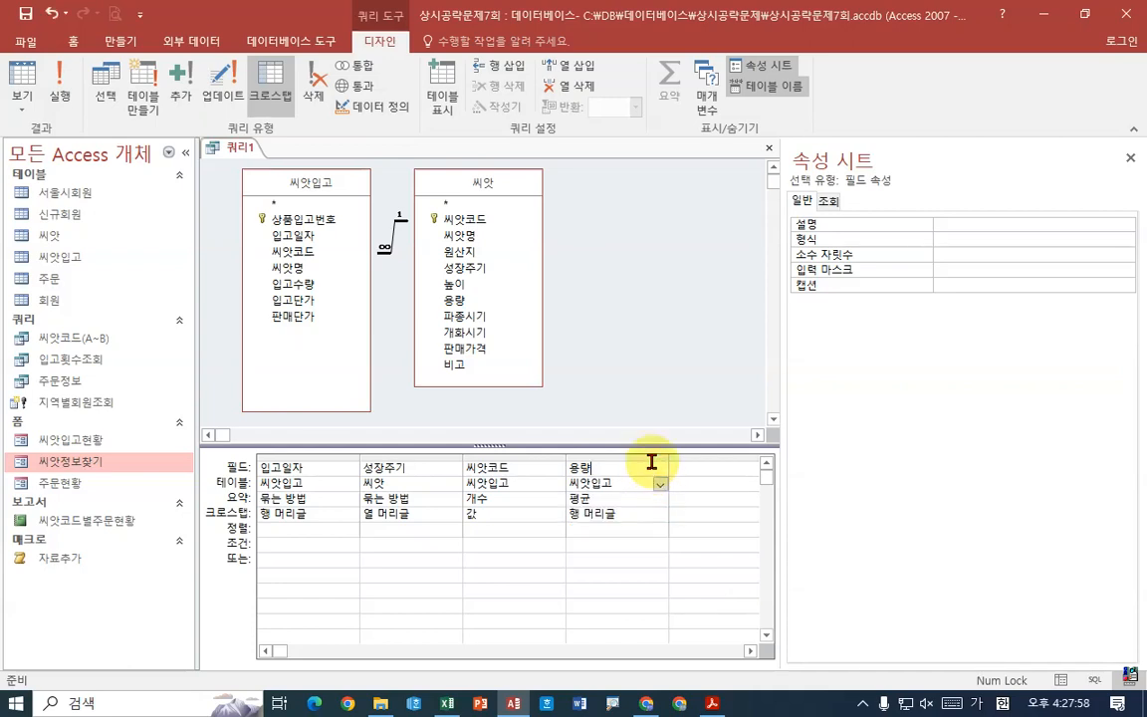
pyautogui.click(662, 468)
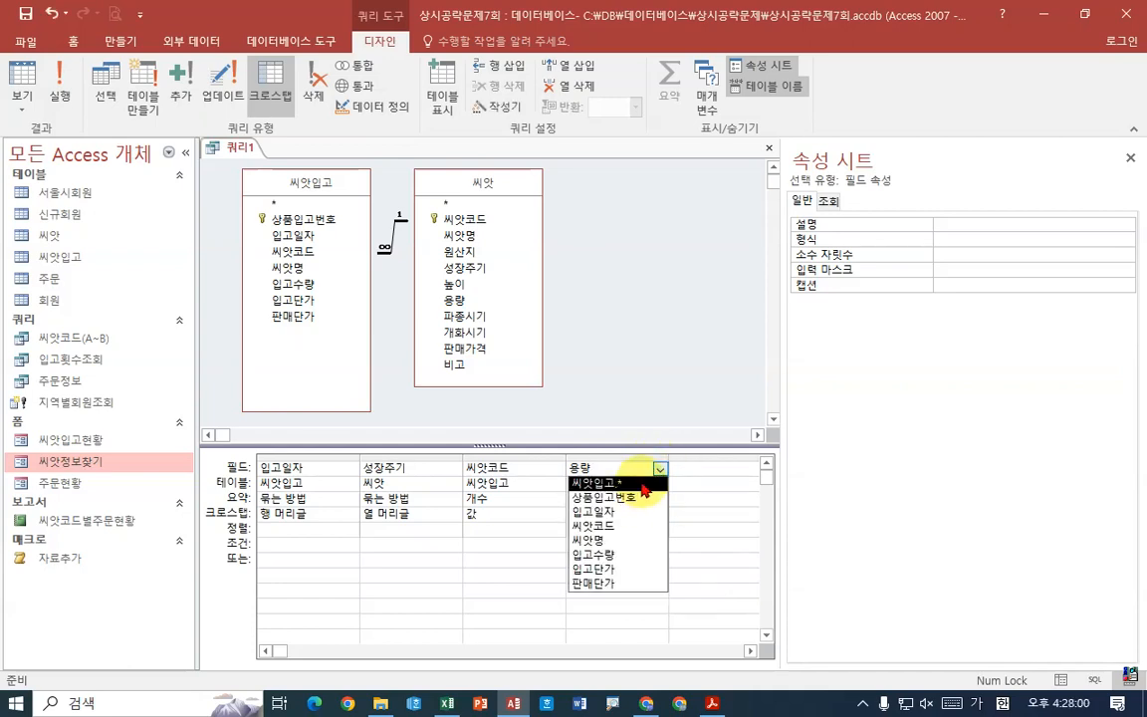
pyautogui.click(653, 525)
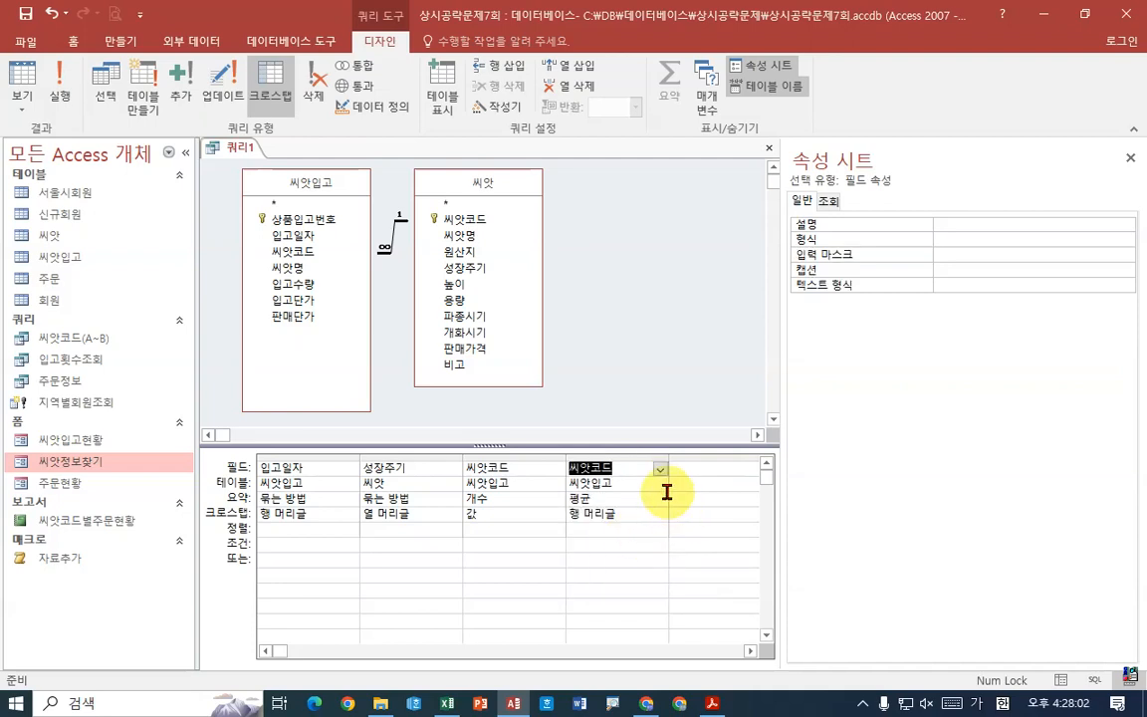
pyautogui.click(658, 500)
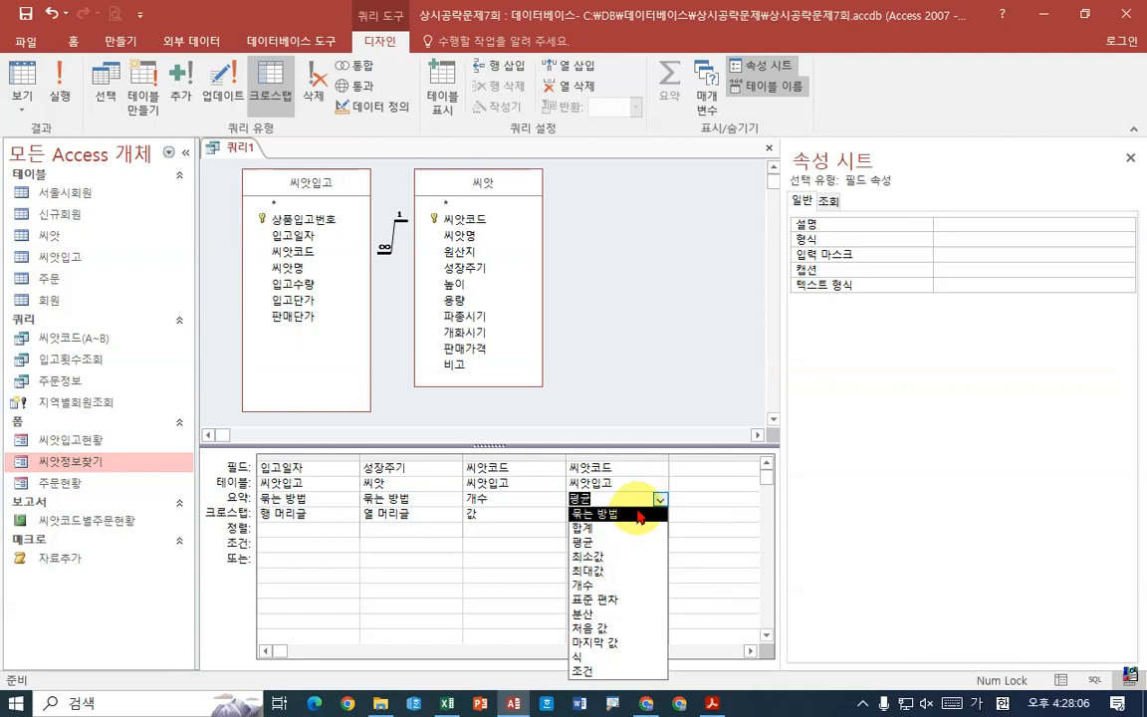
pyautogui.click(637, 585)
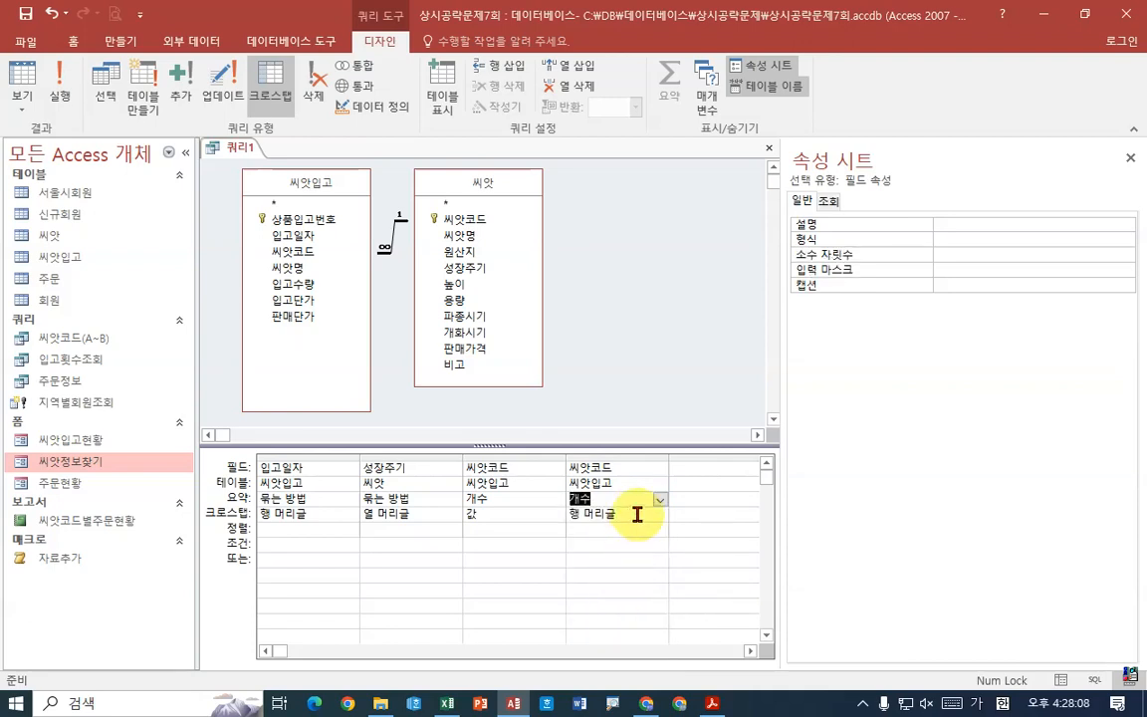
# Add 용량 from the 씨앗 table as a new row heading (행 머리글) and summarize it by 평균
pyautogui.click(671, 468)
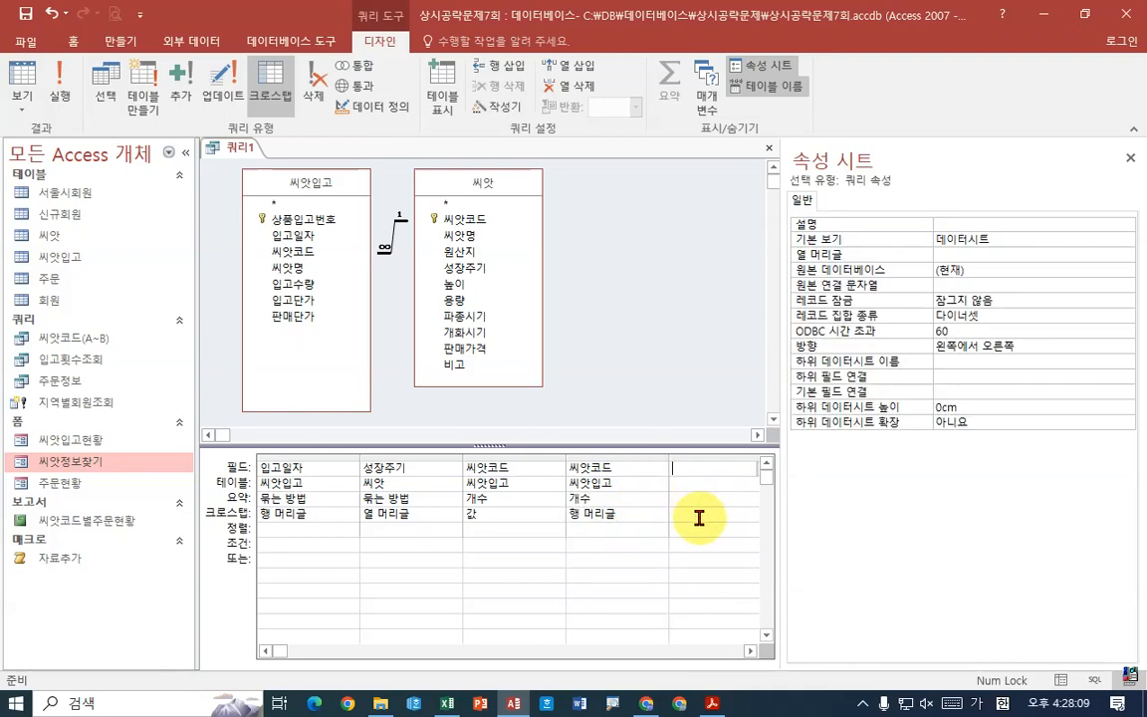
pyautogui.click(751, 651)
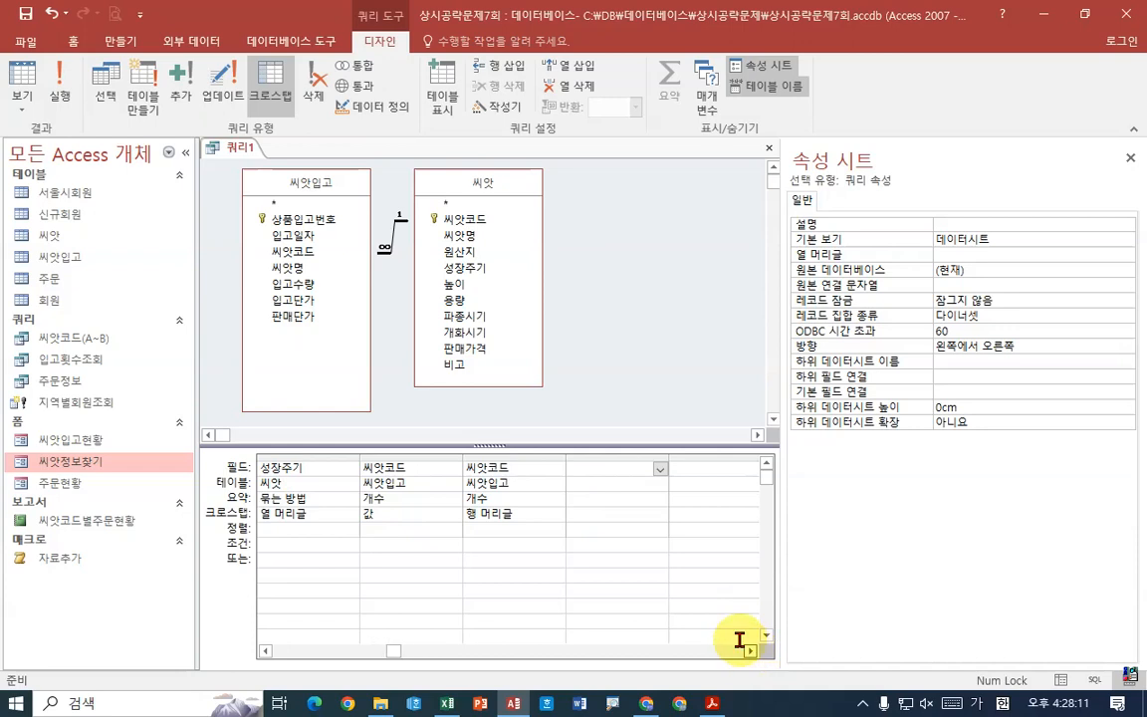
pyautogui.doubleClick(470, 301)
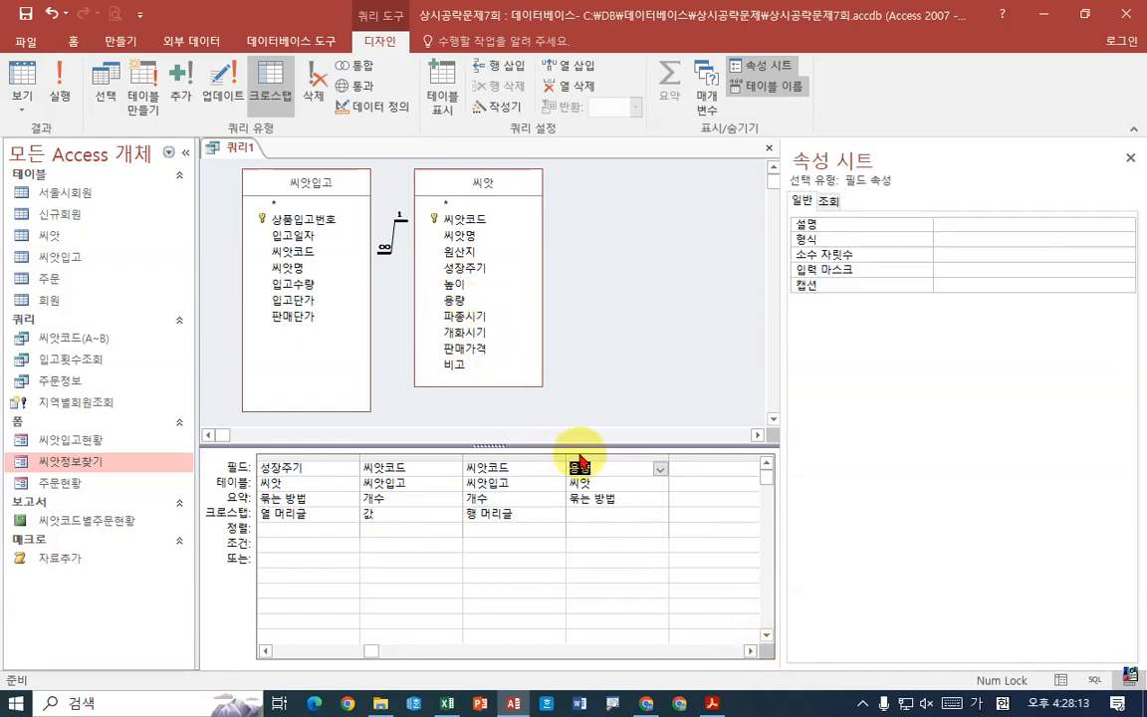
pyautogui.click(660, 514)
pyautogui.click(643, 529)
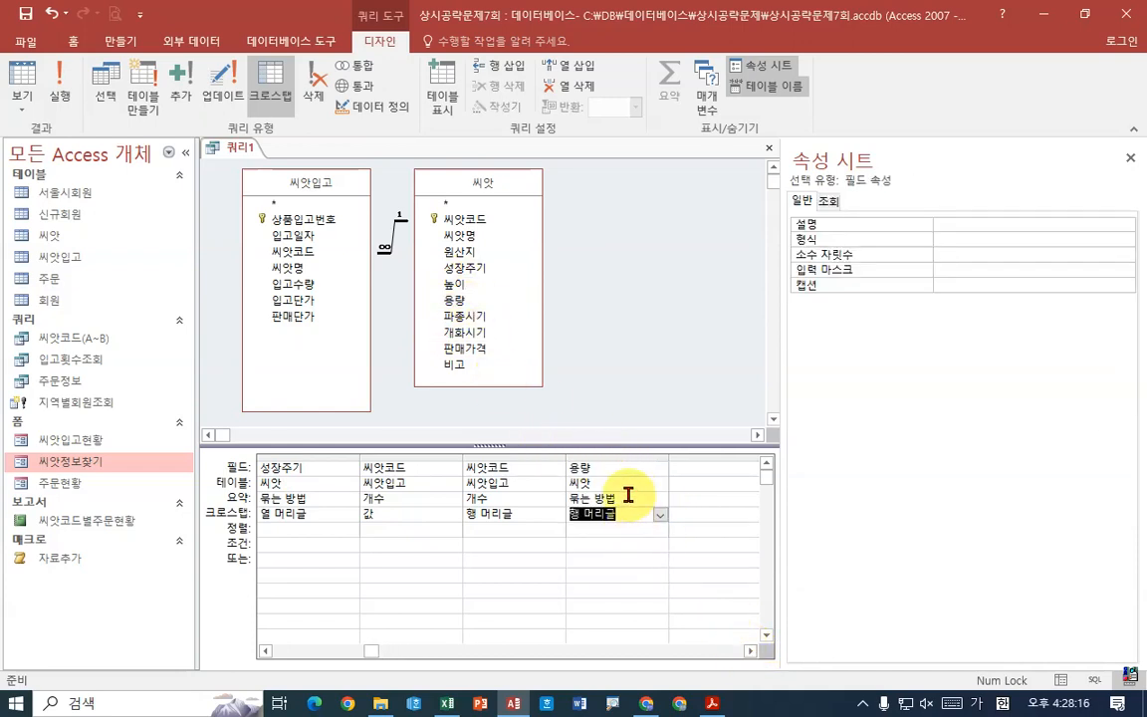
pyautogui.click(660, 499)
pyautogui.click(649, 541)
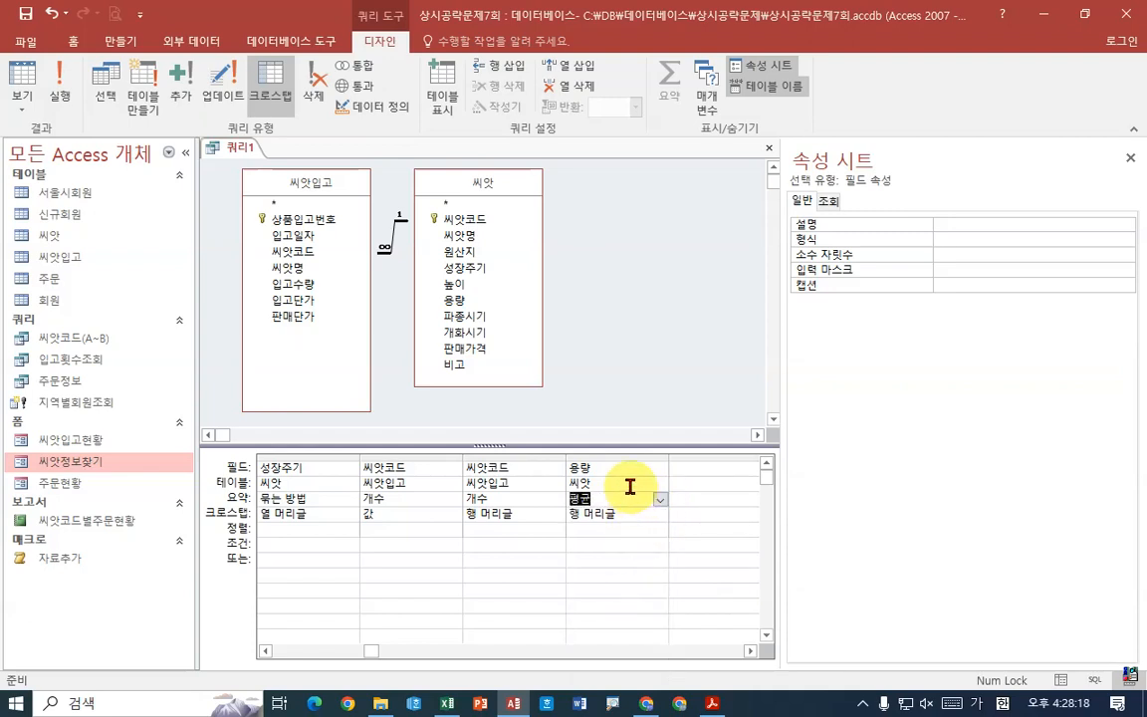
pyautogui.click(629, 485)
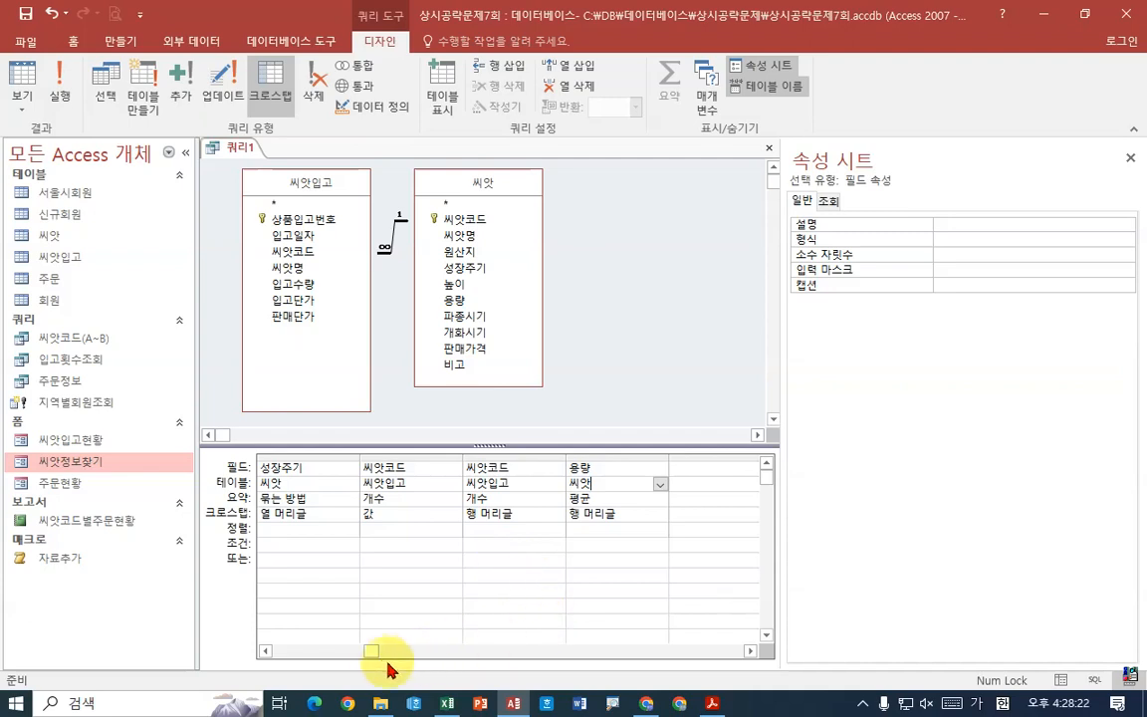
# Widen the query design area beside the property sheet so that all five crosstab columns fit
pyautogui.moveTo(367, 654); pyautogui.dragTo(301, 654)
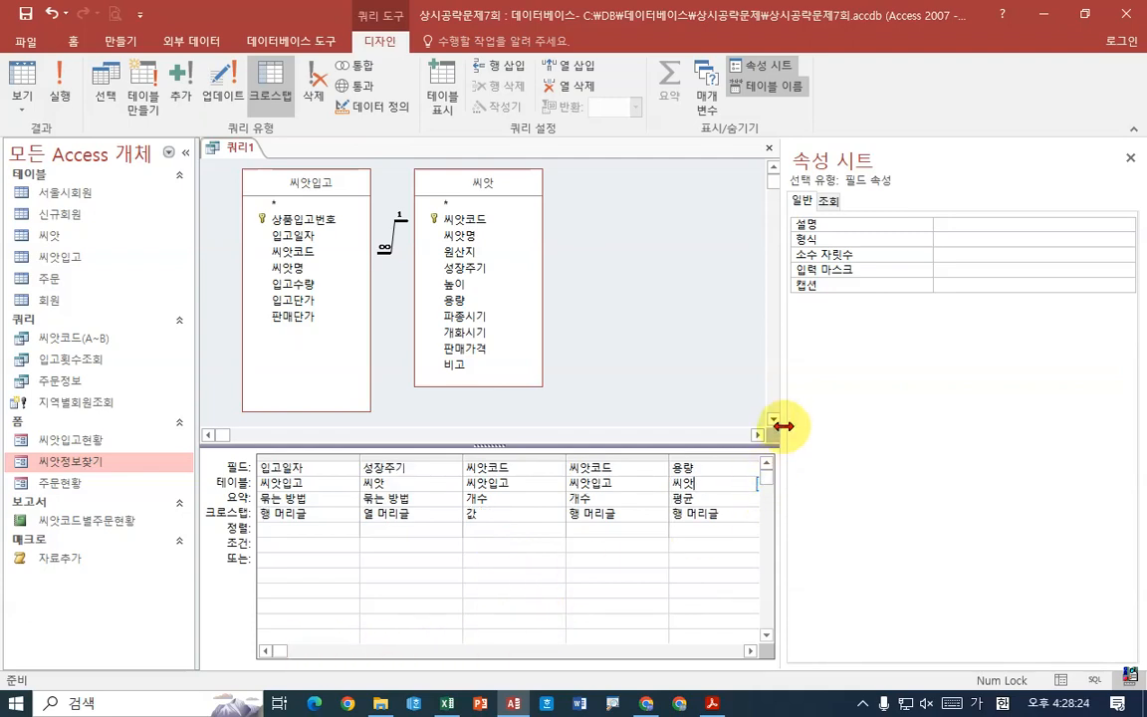
pyautogui.moveTo(784, 426); pyautogui.dragTo(906, 439)
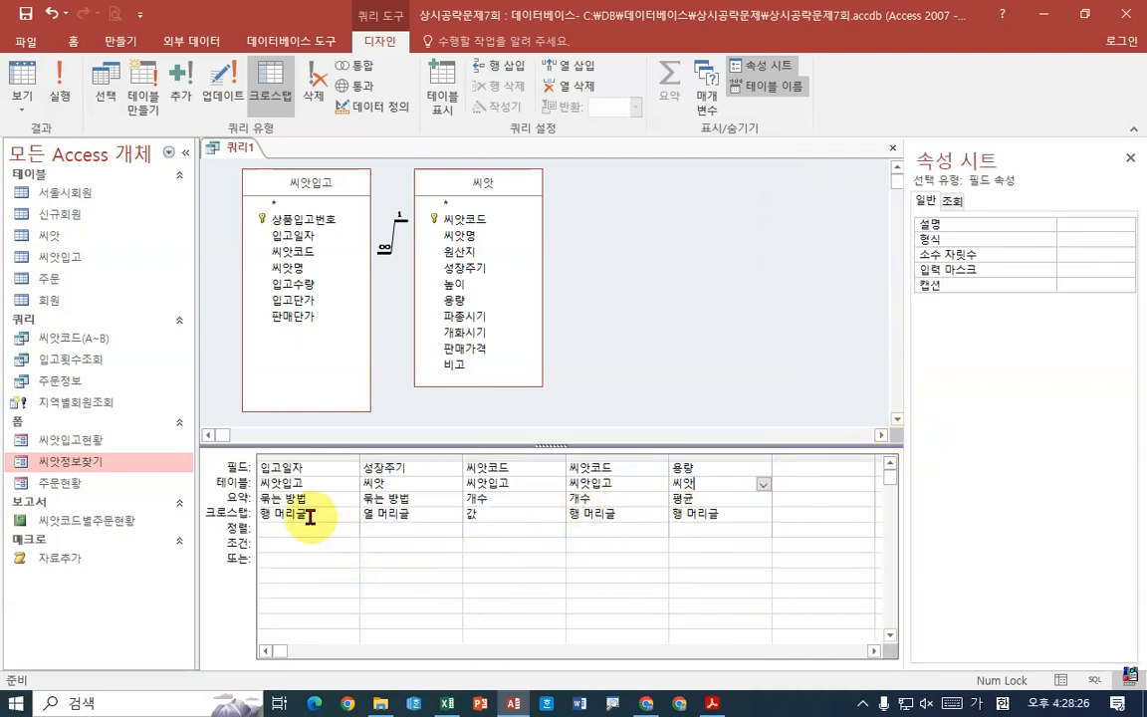
pyautogui.click(385, 513)
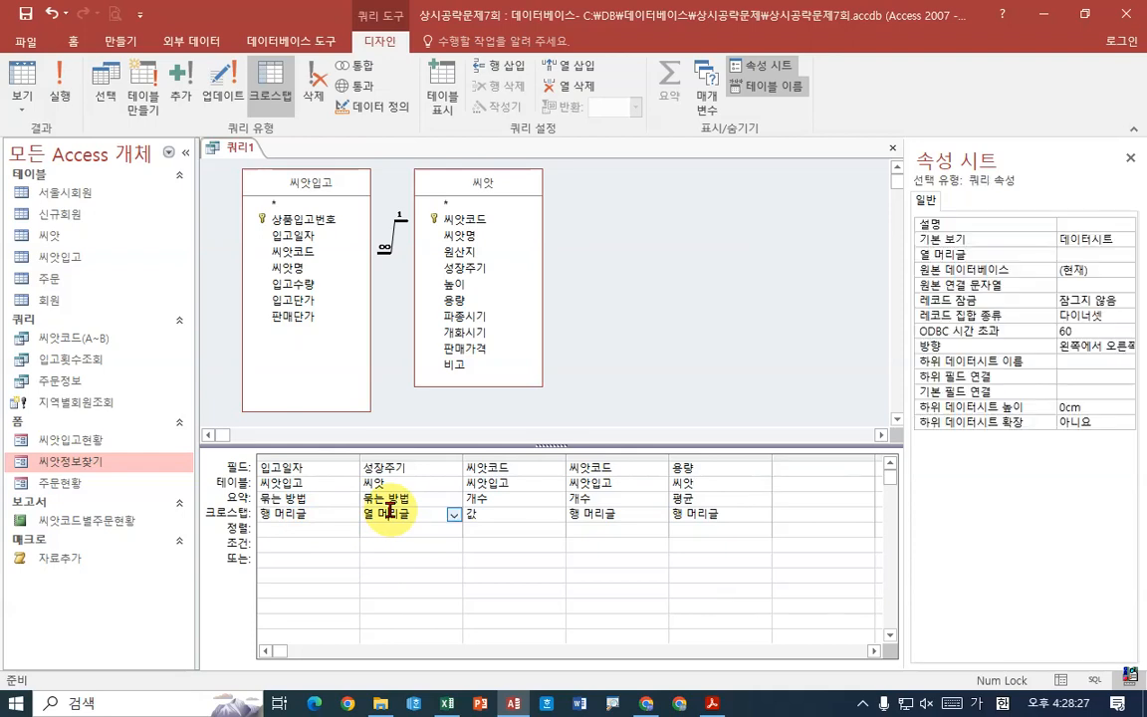
pyautogui.click(512, 512)
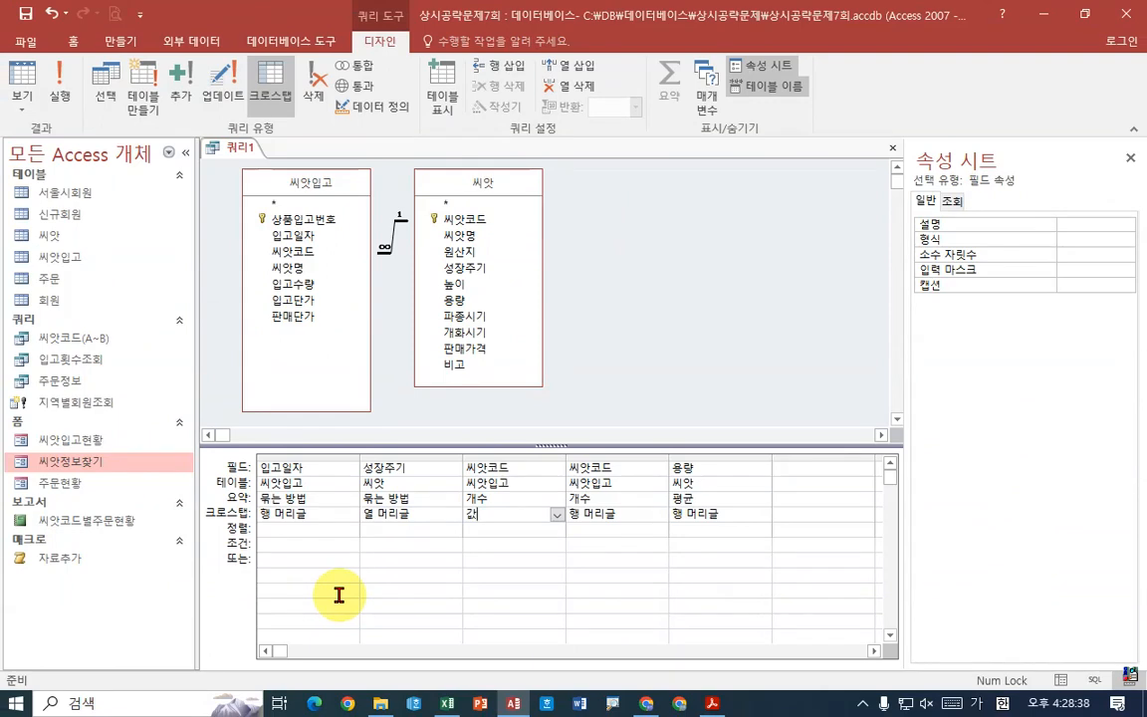
# Give the row-heading 씨앗코드 column the alias 씨앗개수 in the expression builder
pyautogui.click(609, 468)
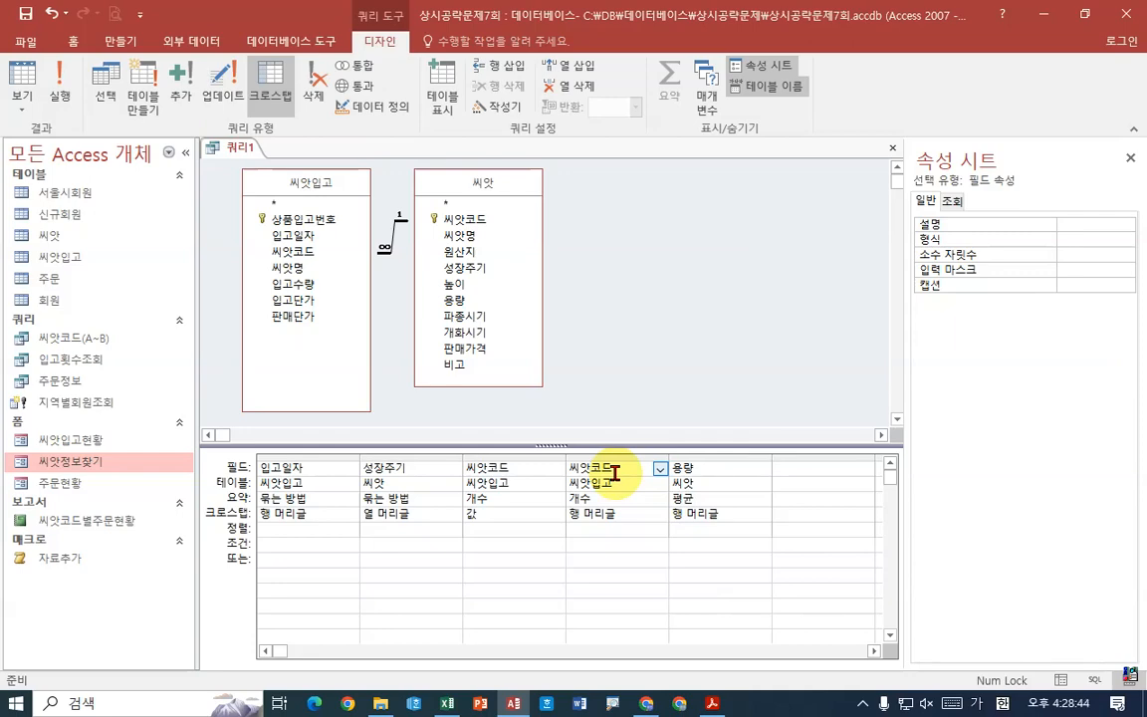
pyautogui.rightClick(619, 472)
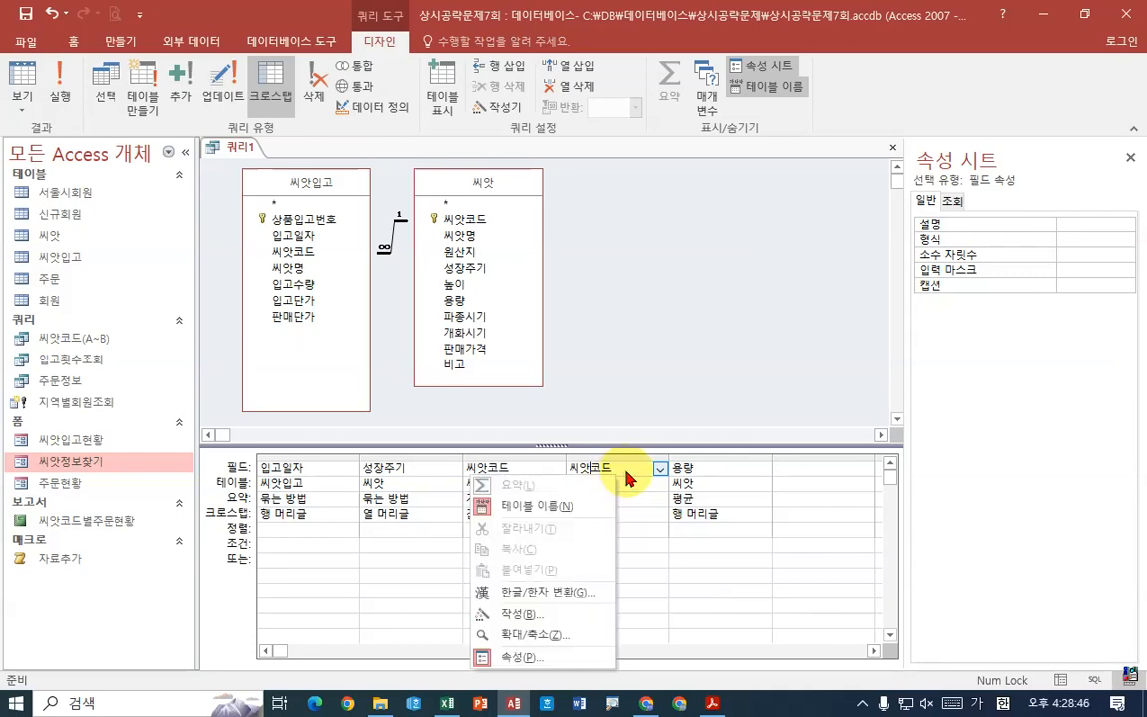
pyautogui.click(655, 468)
pyautogui.rightClick(626, 473)
pyautogui.click(560, 615)
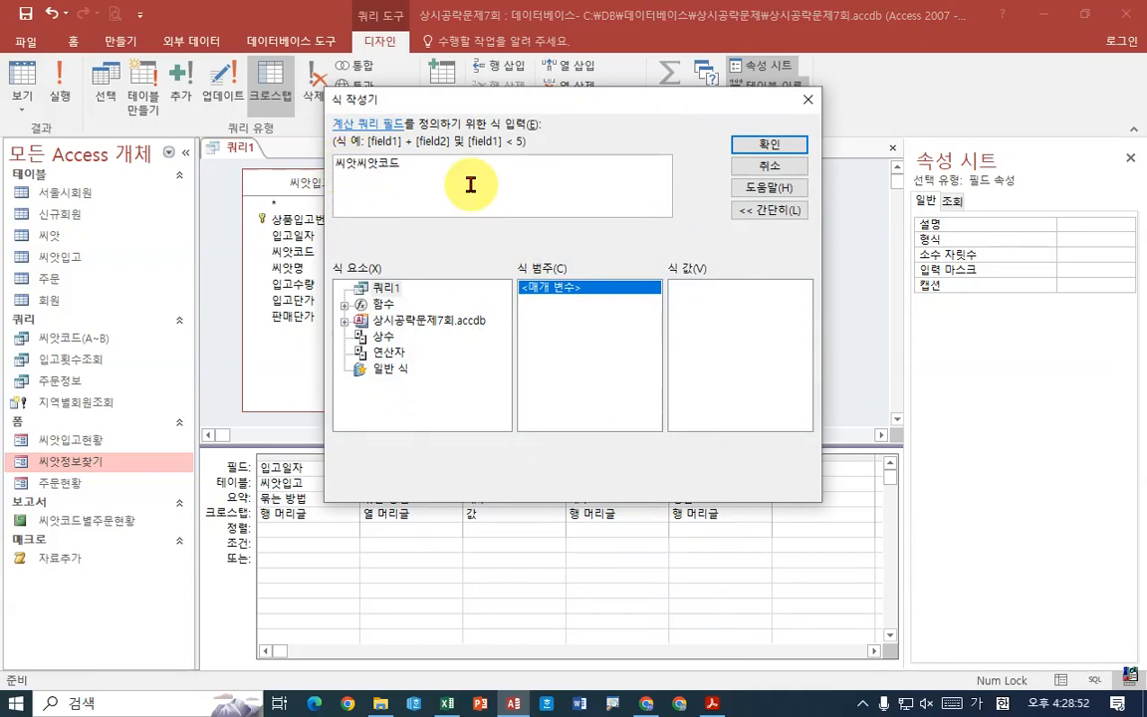
pyautogui.write('씨앗개수:')
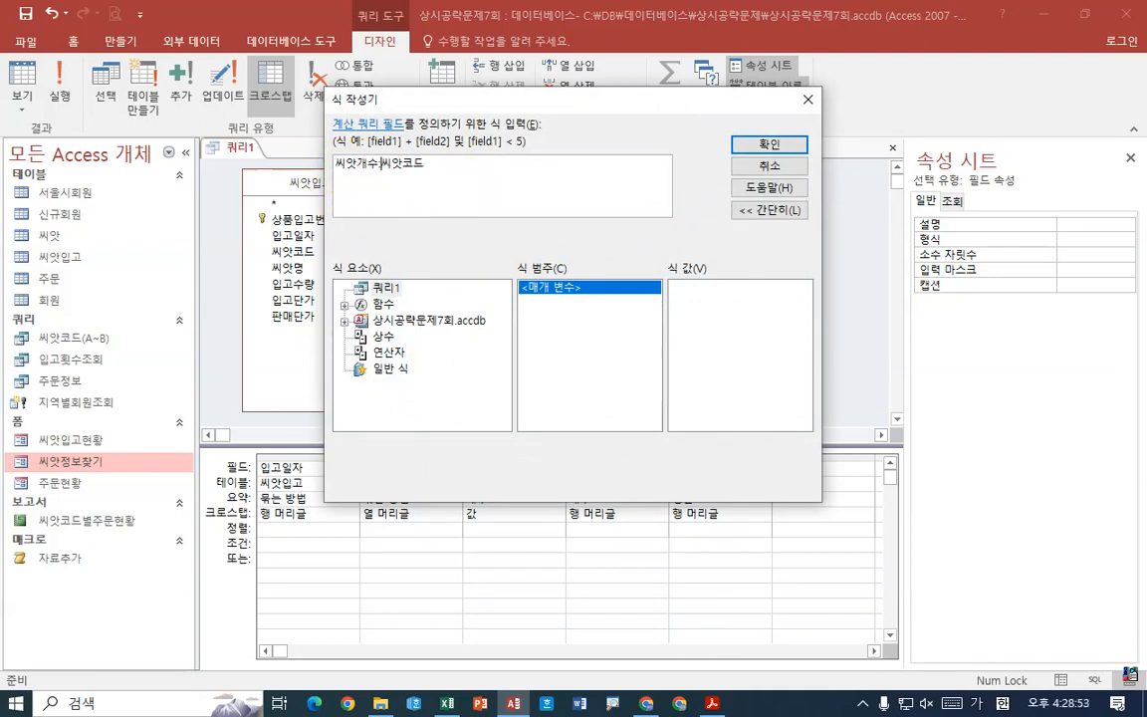
pyautogui.click(768, 144)
# Check the required field names in the PDF and give the 용량 column the alias 요양평균 in the expression builder
pyautogui.click(724, 465)
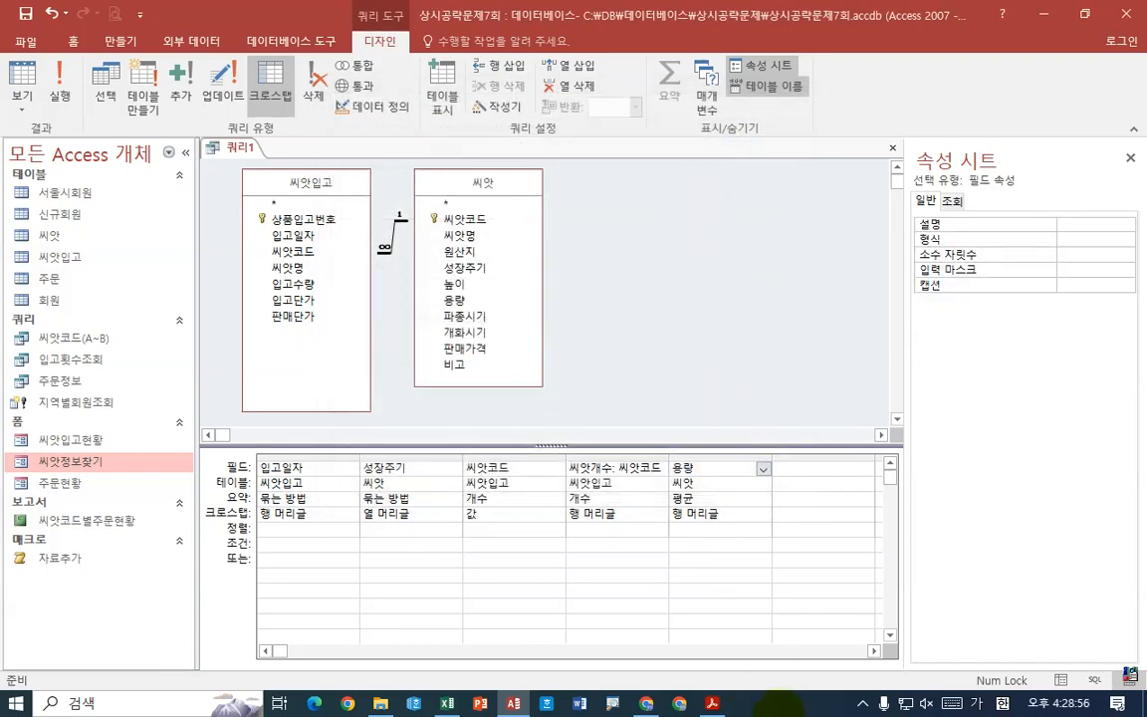
pyautogui.click(719, 706)
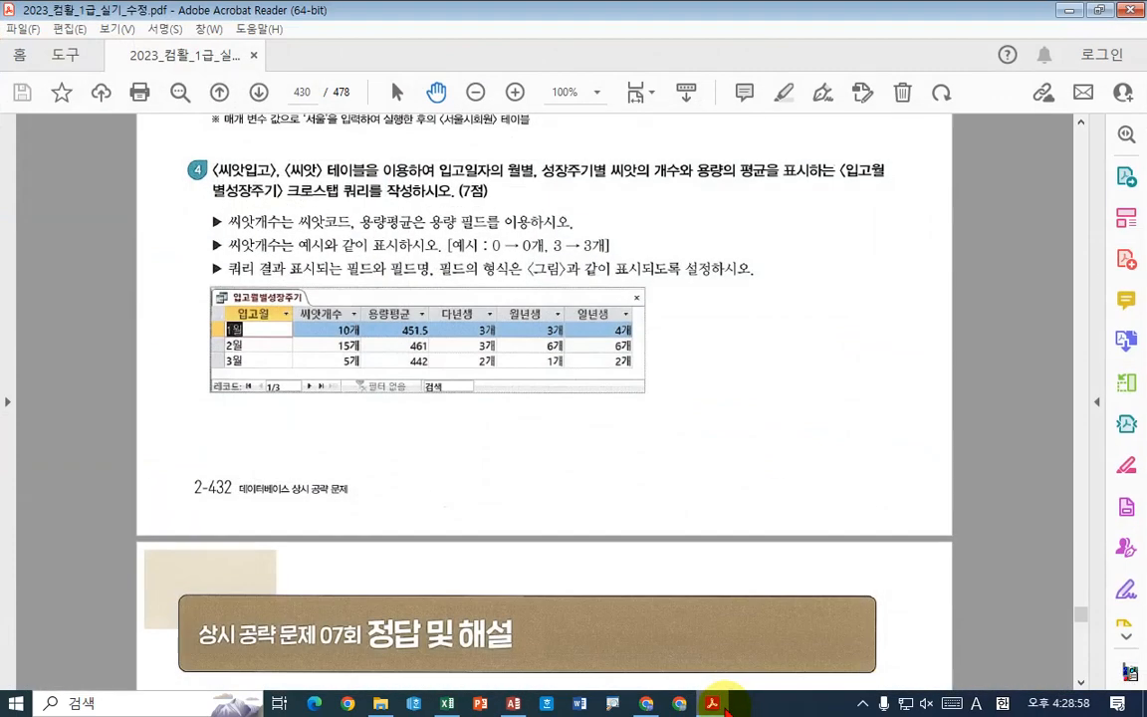
pyautogui.click(712, 704)
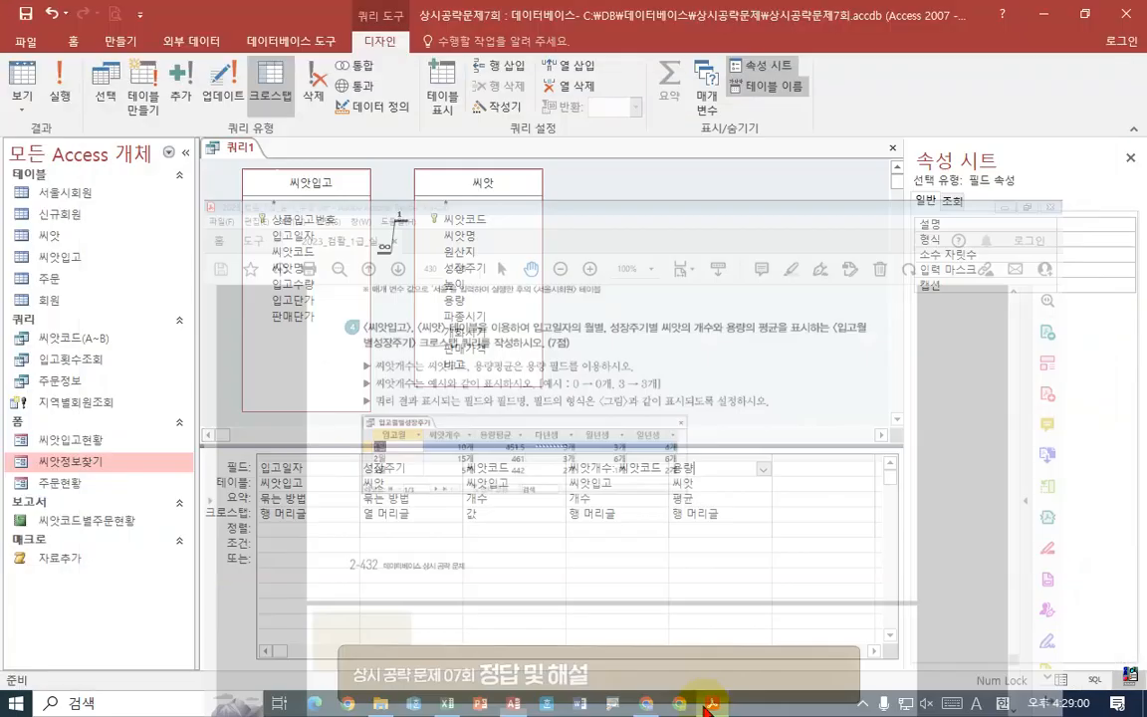
pyautogui.rightClick(712, 465)
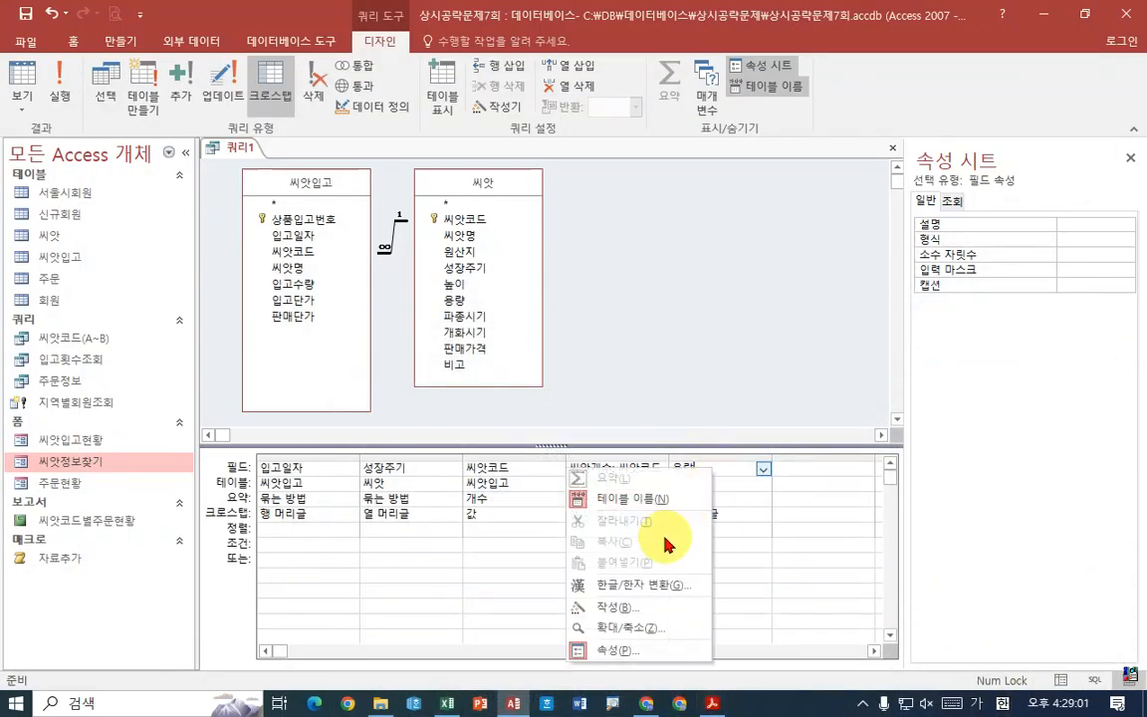
pyautogui.click(630, 607)
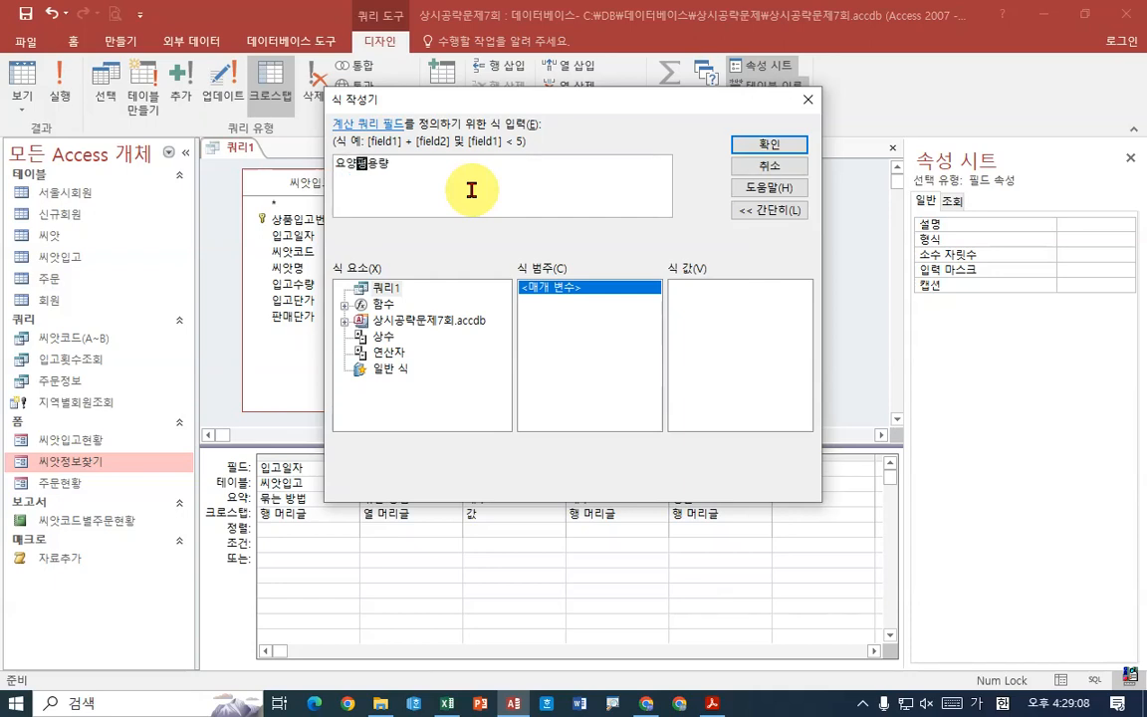
pyautogui.write('요양평균:')
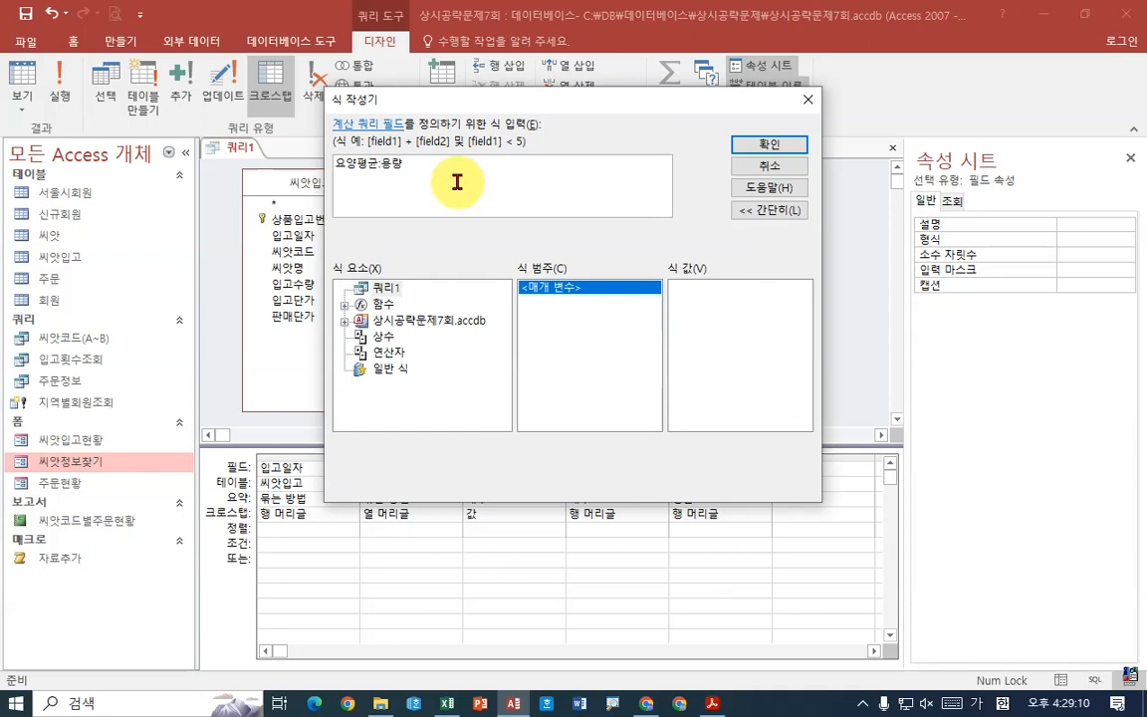
pyautogui.click(768, 144)
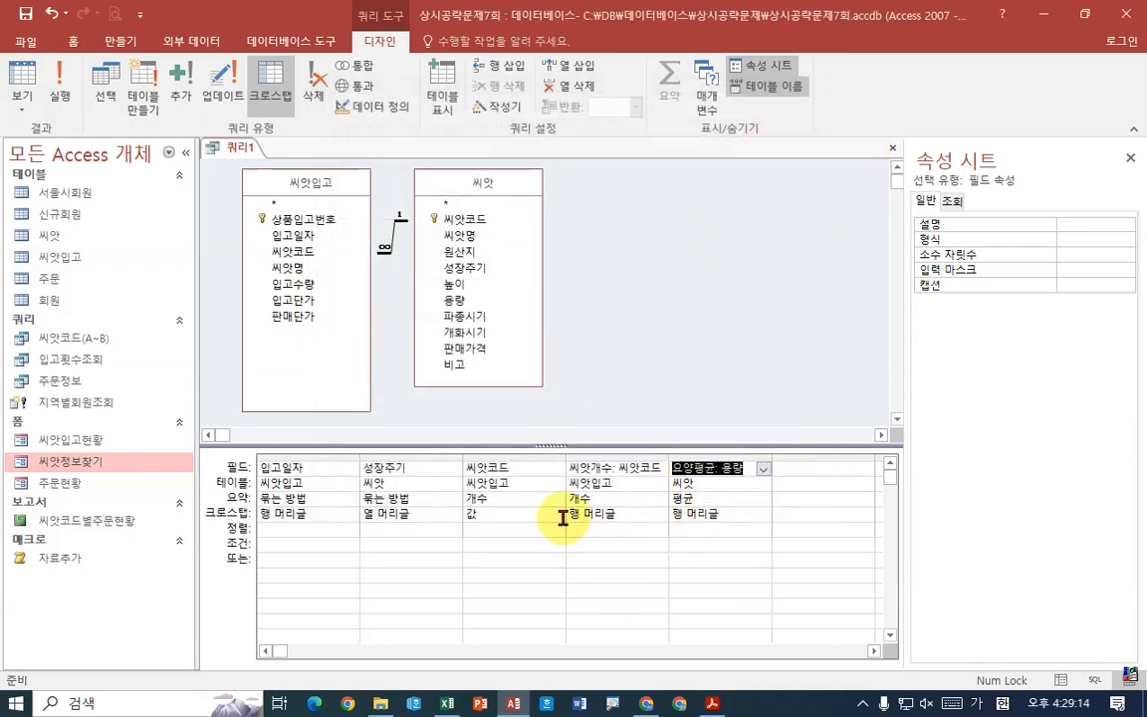
# Run the crosstab query and compare its datasheet with the expected result of problem 4 in the PDF
pyautogui.click(60, 79)
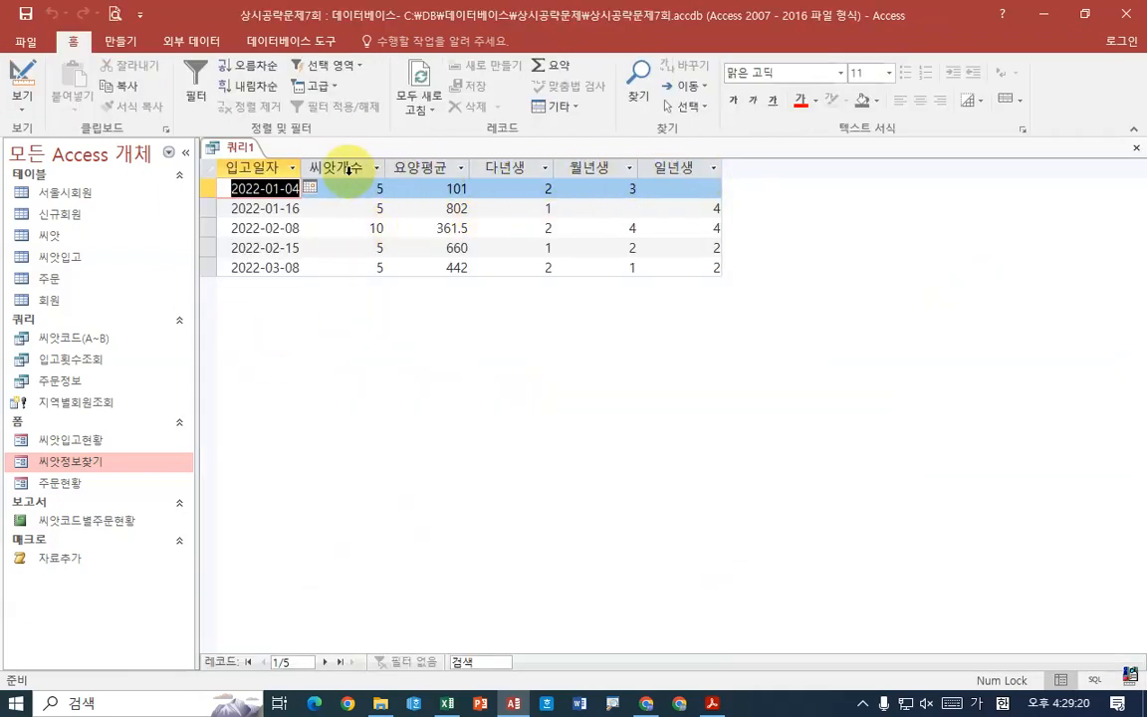
pyautogui.click(728, 710)
pyautogui.click(726, 709)
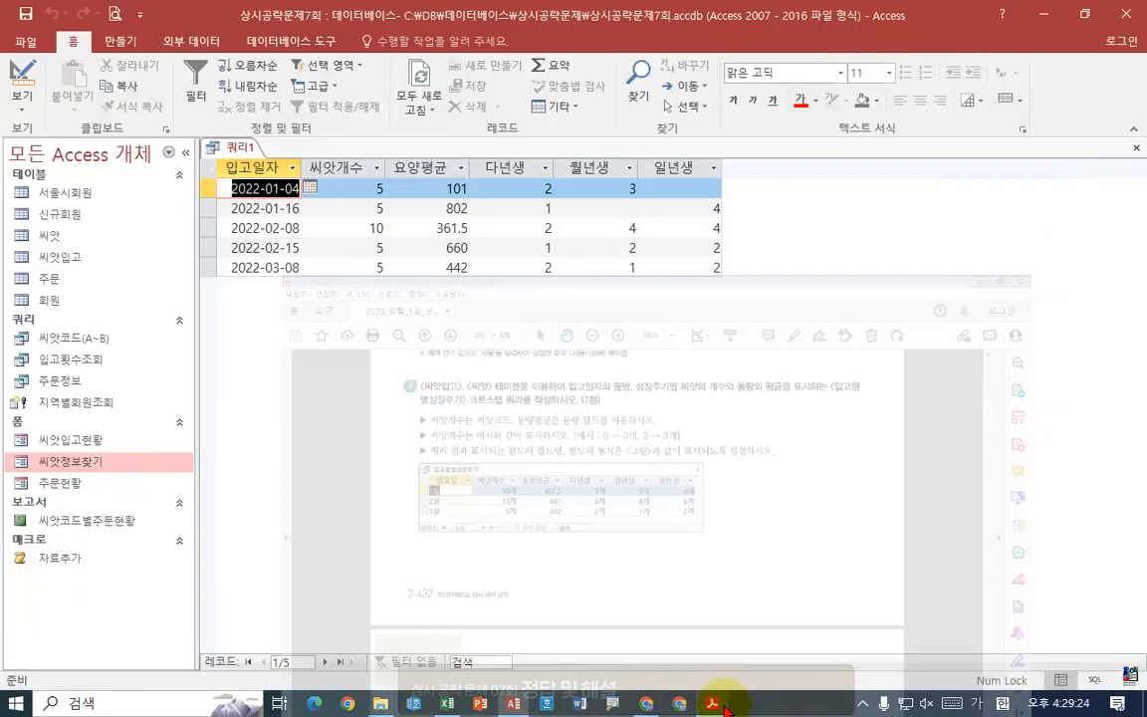
pyautogui.click(726, 709)
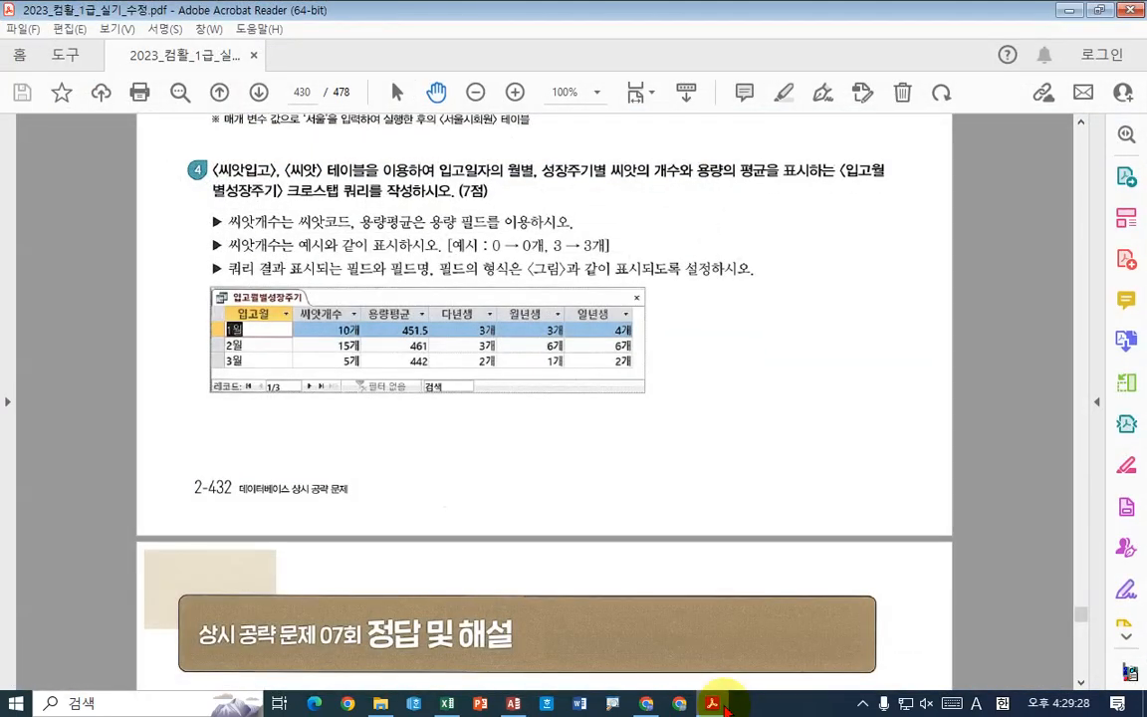
# Compare the crosstab's field names with the PDF and correct the 용량 column's alias to 용량평균 in the query design
pyautogui.click(726, 709)
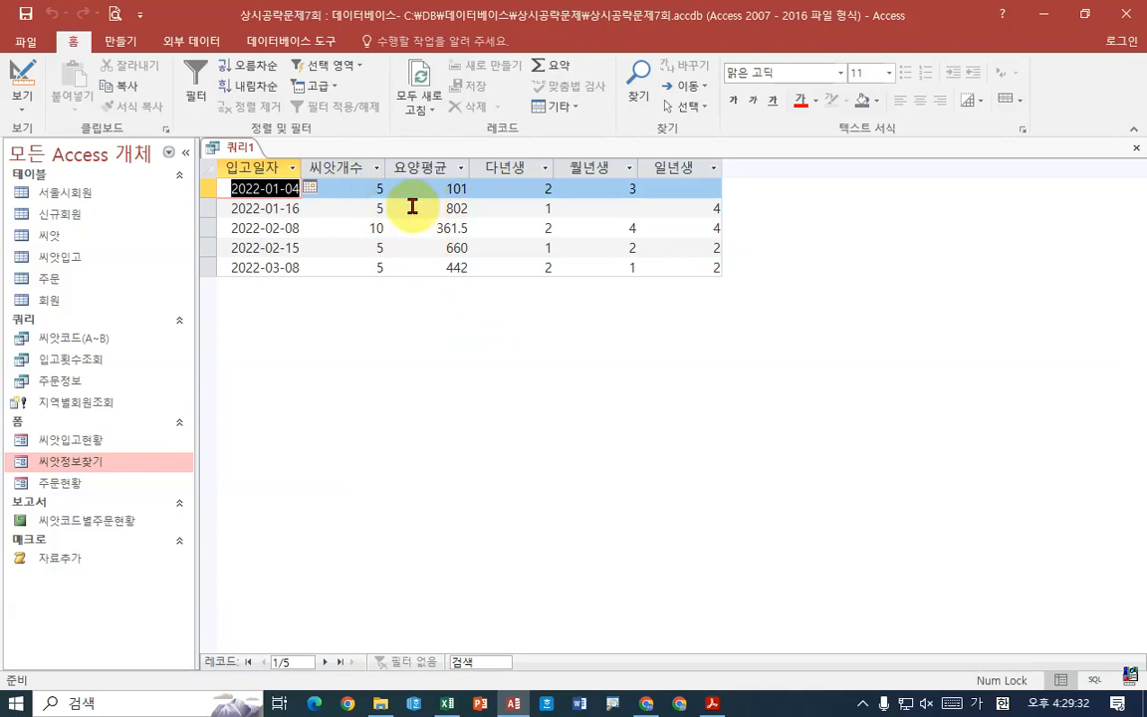
pyautogui.click(712, 702)
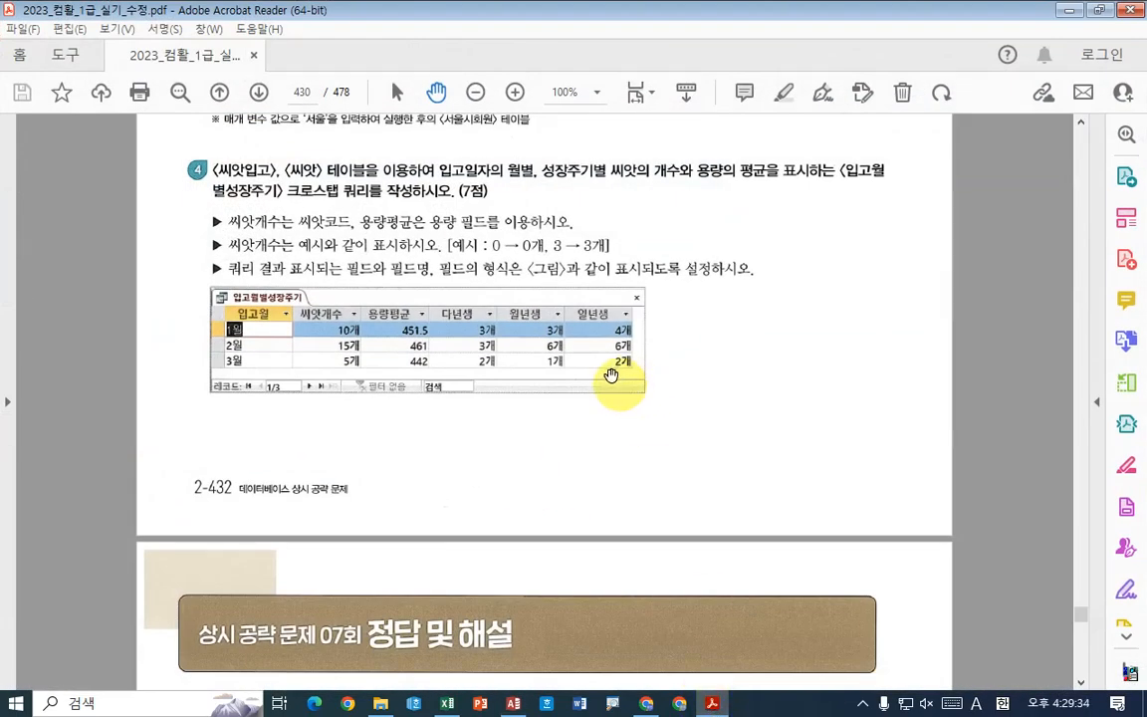
pyautogui.click(712, 702)
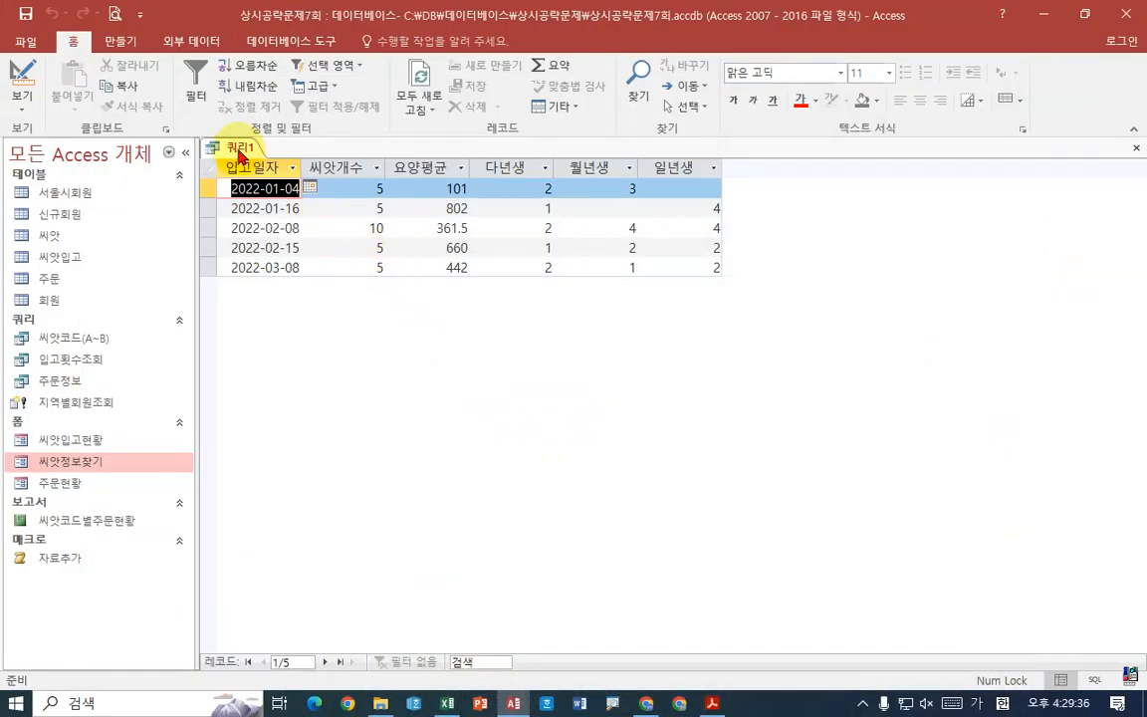
pyautogui.rightClick(229, 147)
pyautogui.click(282, 231)
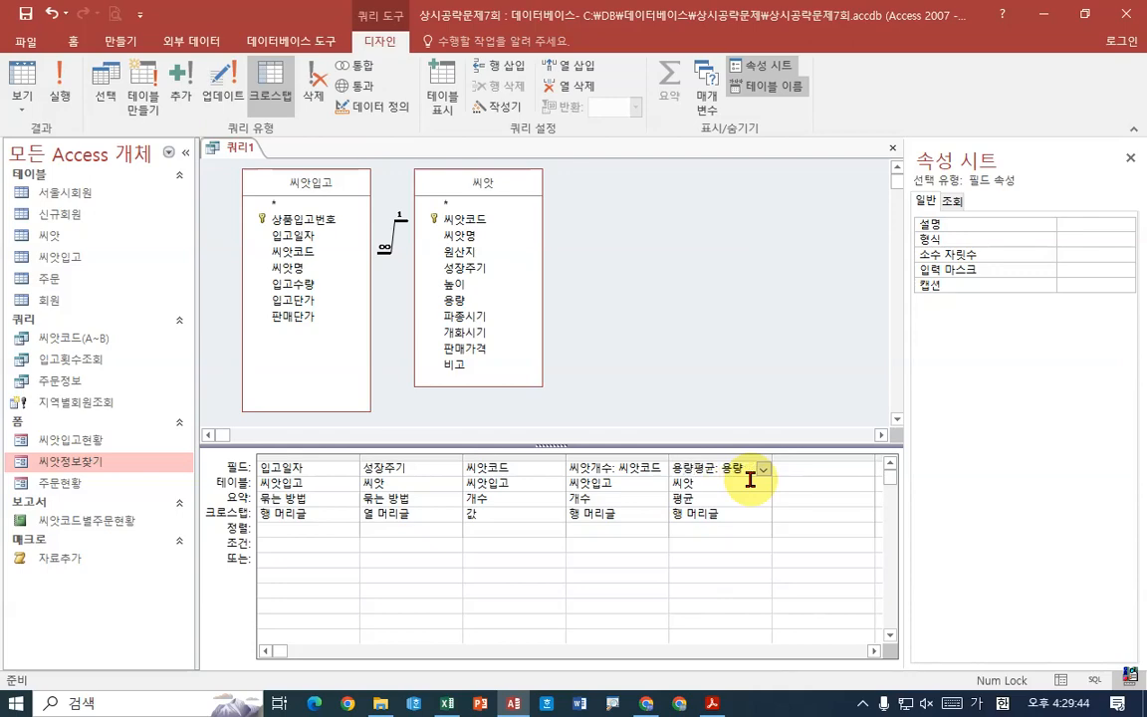
pyautogui.press('Tab')
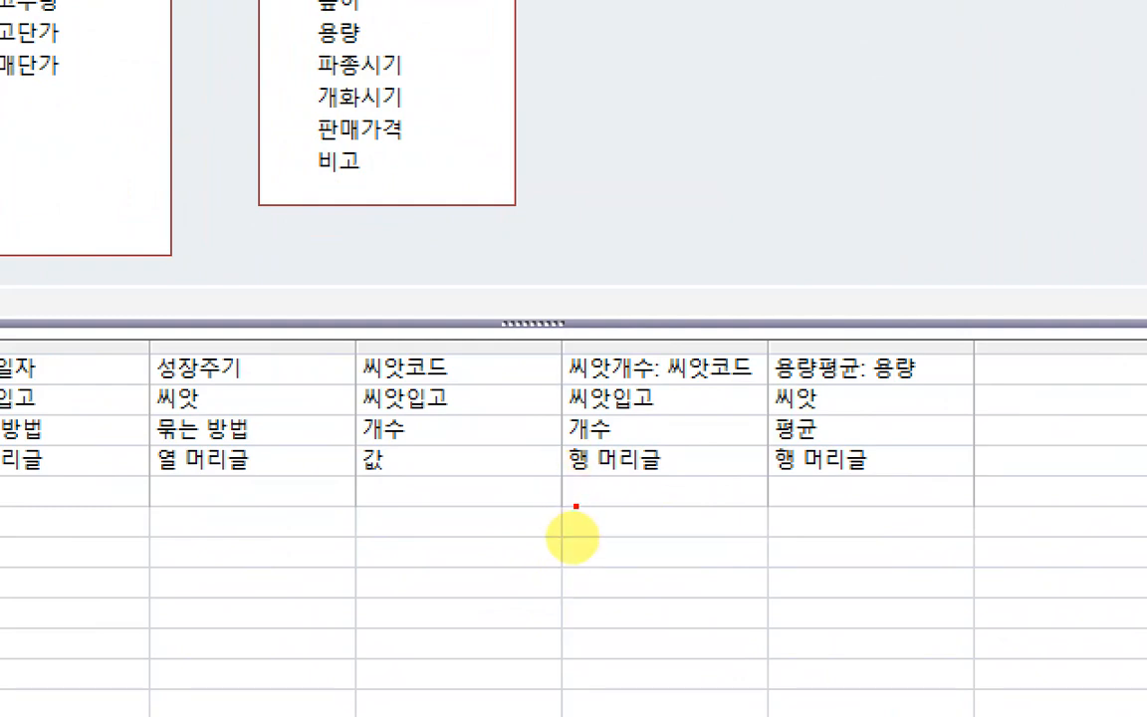
# Run the crosstab query again and widen the 입고일자 column in the datasheet
pyautogui.moveTo(563, 526); pyautogui.dragTo(886, 523)
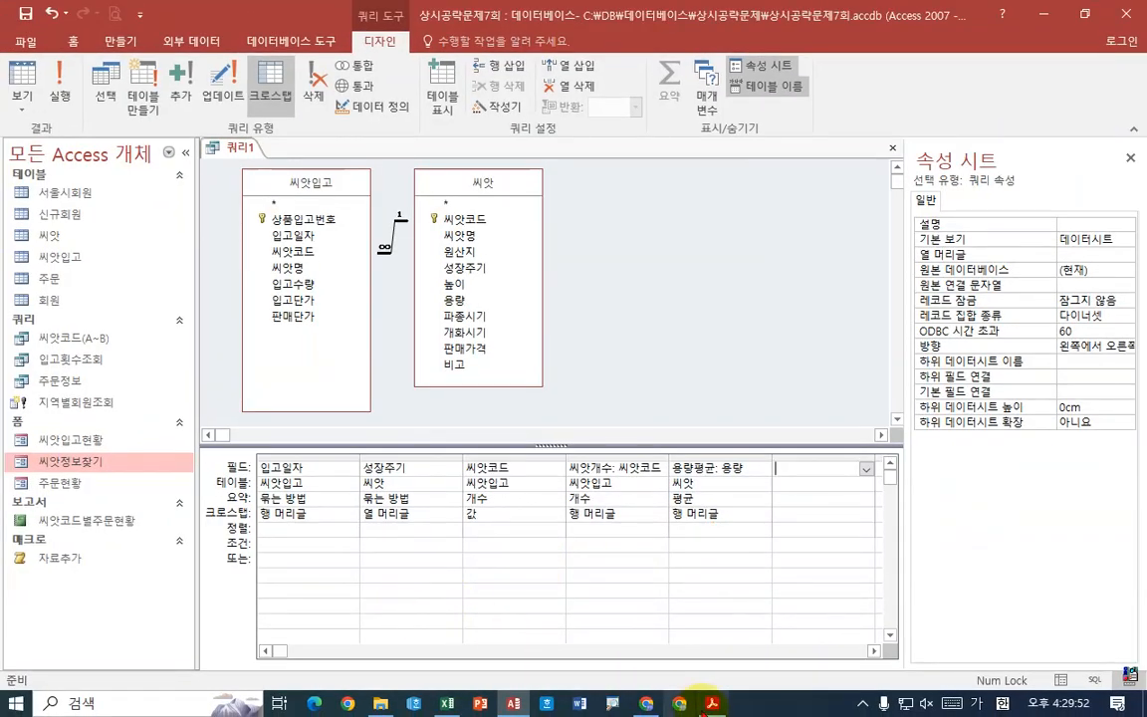
pyautogui.click(712, 703)
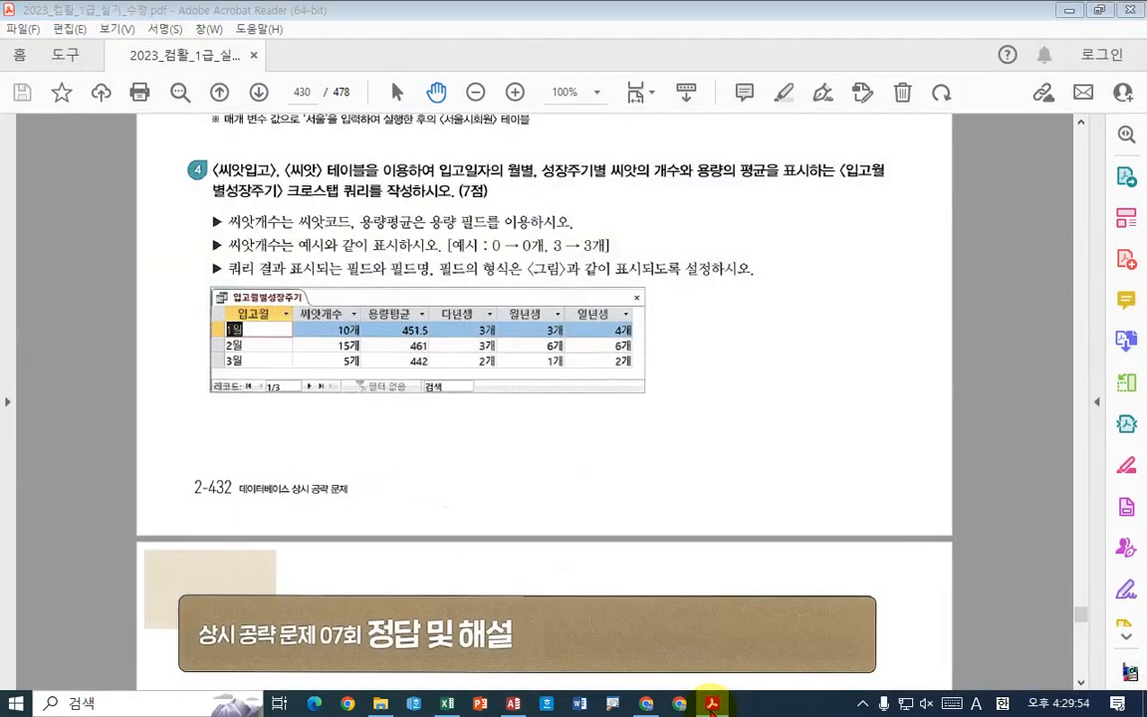
pyautogui.click(712, 703)
pyautogui.click(60, 88)
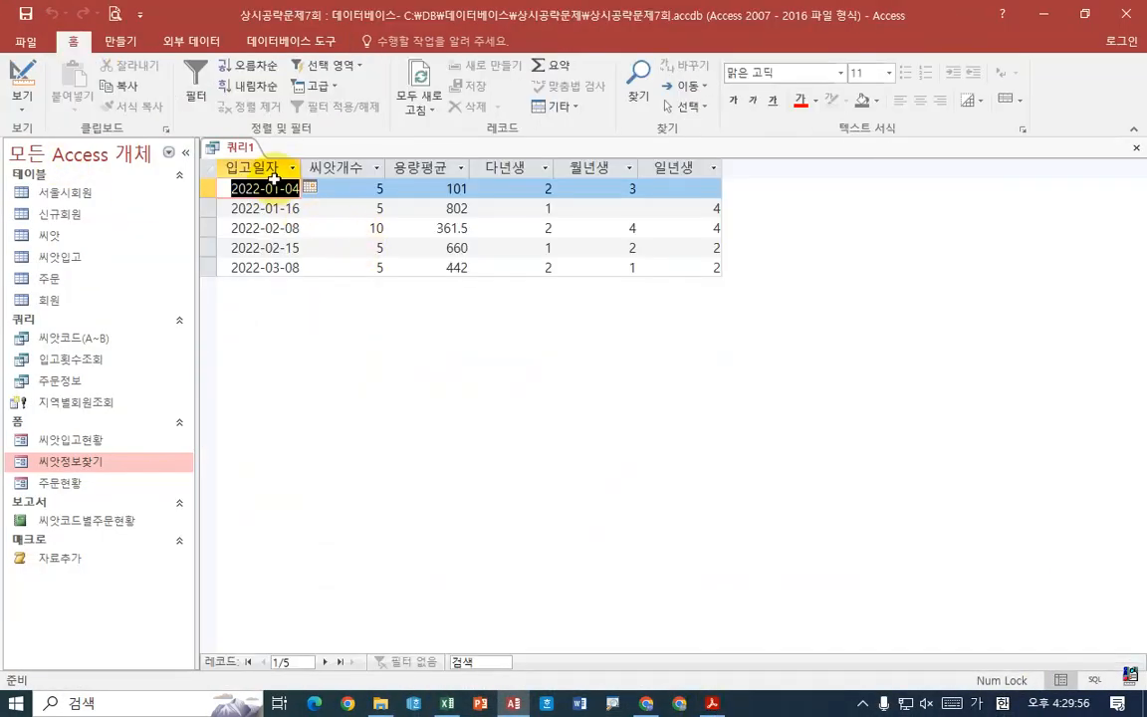
pyautogui.moveTo(302, 167); pyautogui.dragTo(375, 167)
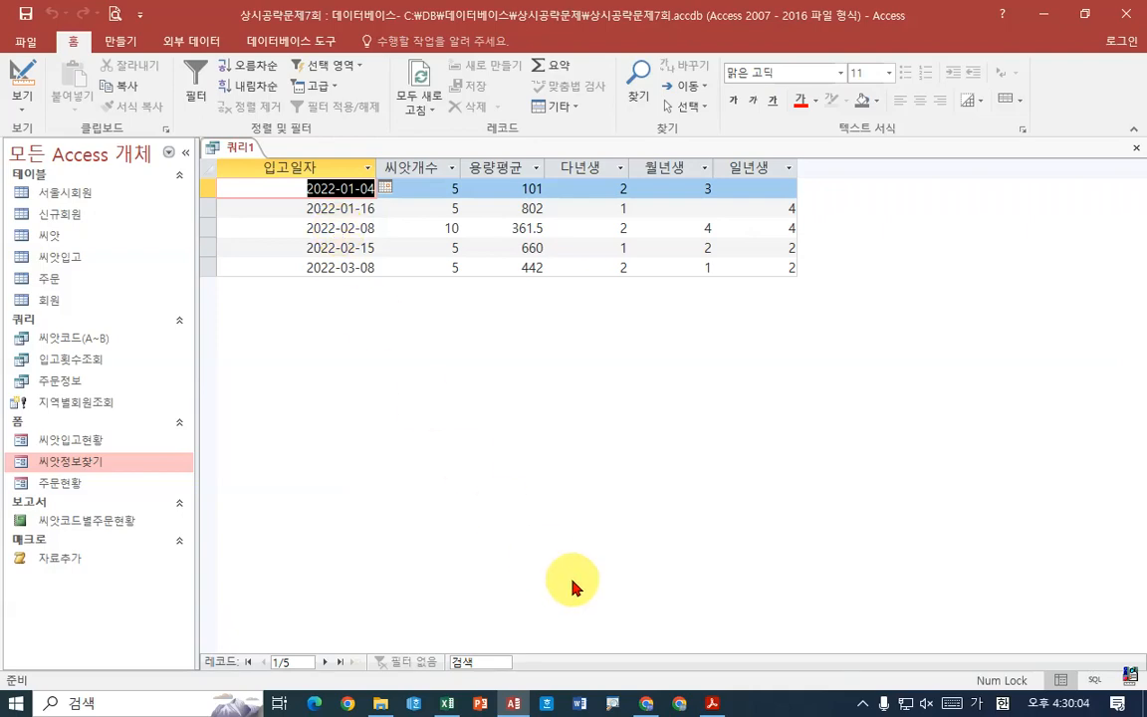
# Check the first column's required heading in the PDF and change the 입고일자 field to 입고월:month(입고일자) in the expression builder
pyautogui.click(712, 704)
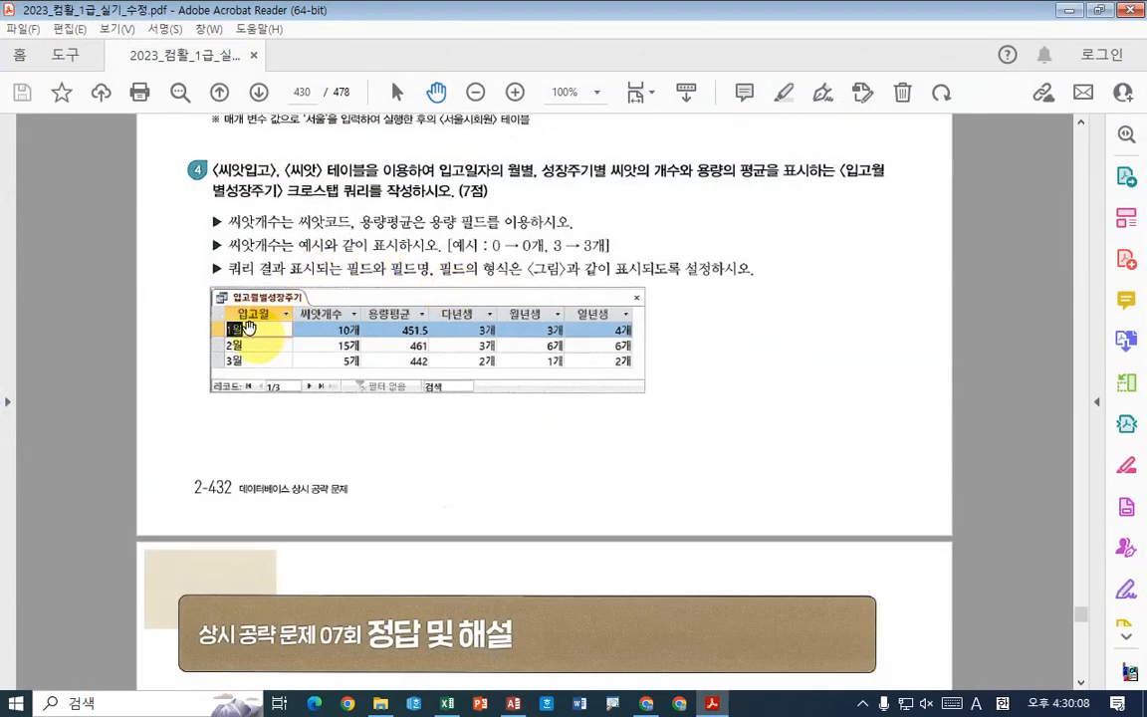
pyautogui.click(709, 706)
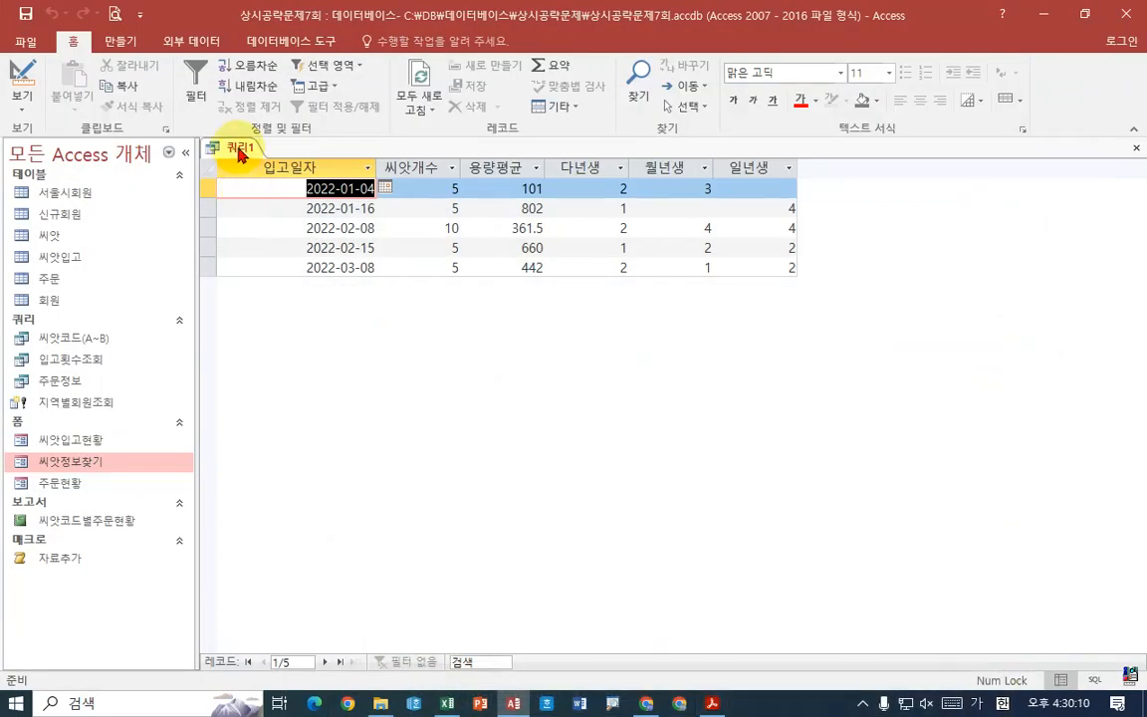
pyautogui.rightClick(238, 148)
pyautogui.click(279, 227)
pyautogui.click(288, 467)
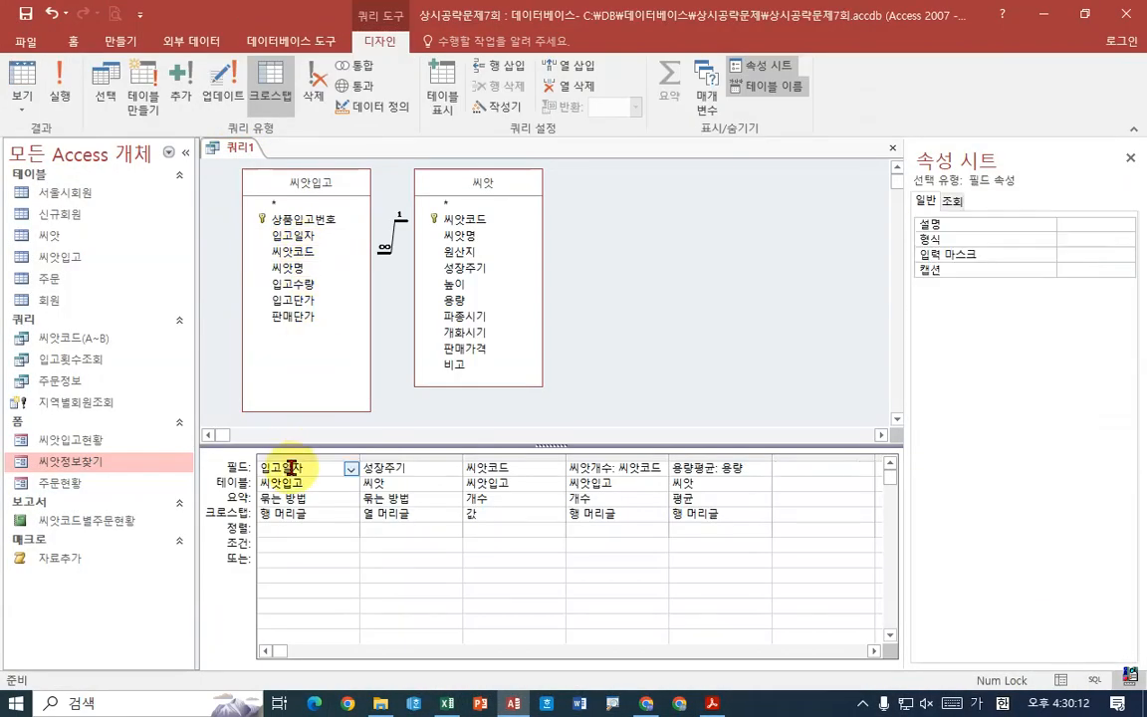
pyautogui.rightClick(289, 468)
pyautogui.click(246, 619)
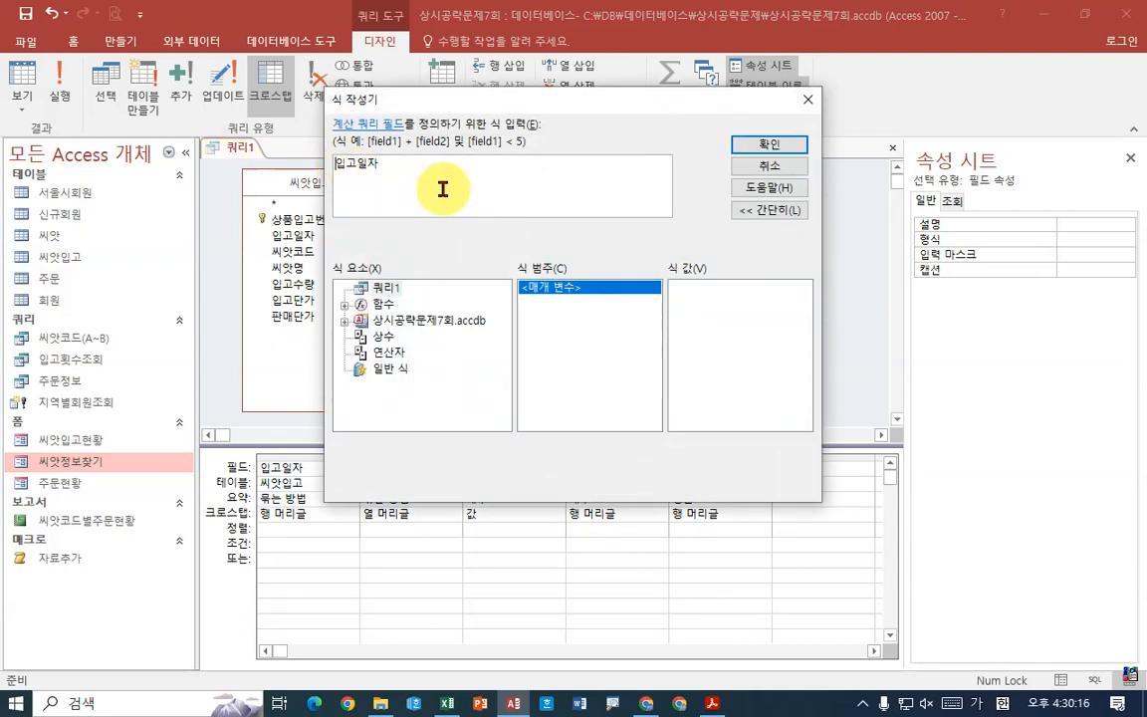
pyautogui.write('입고월:month(')
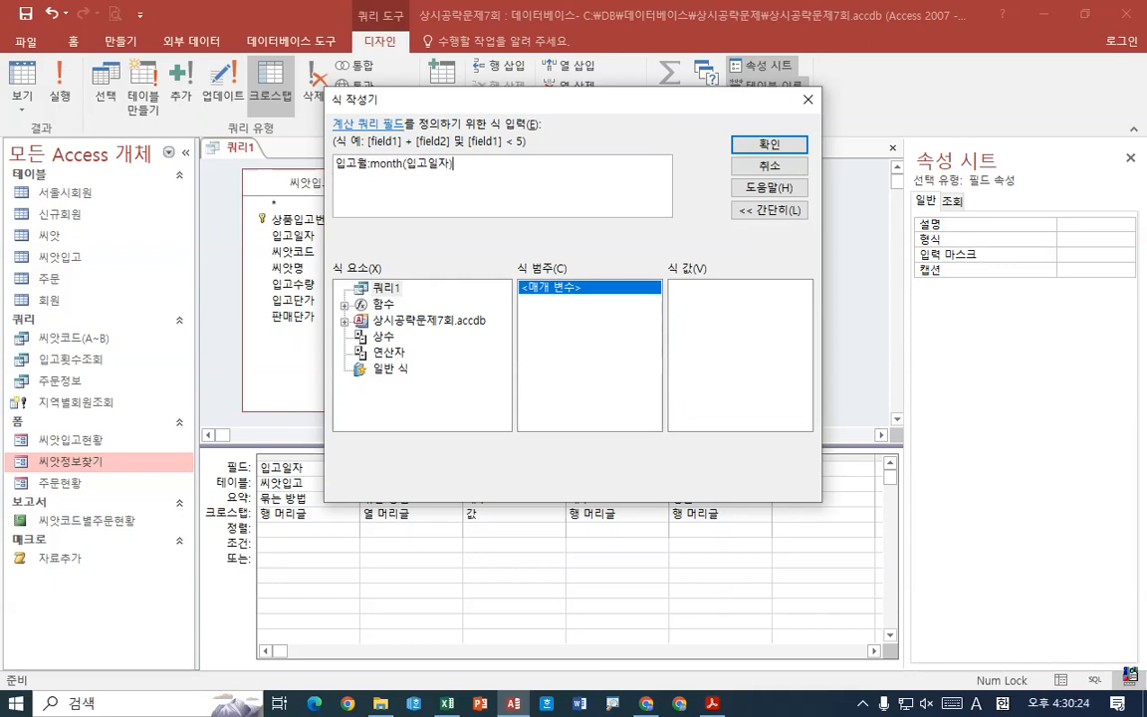
pyautogui.click(764, 146)
# Run the crosstab query and compare the 입고월 values with the expected result of problem 4 in the PDF
pyautogui.click(58, 86)
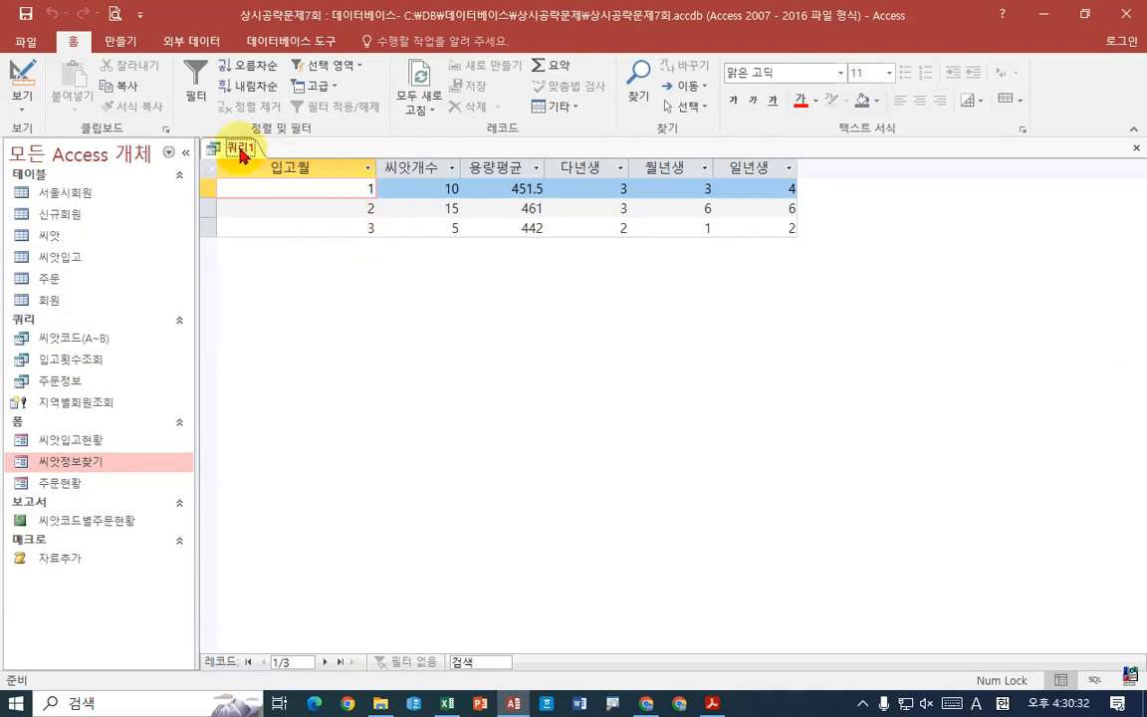
pyautogui.click(714, 701)
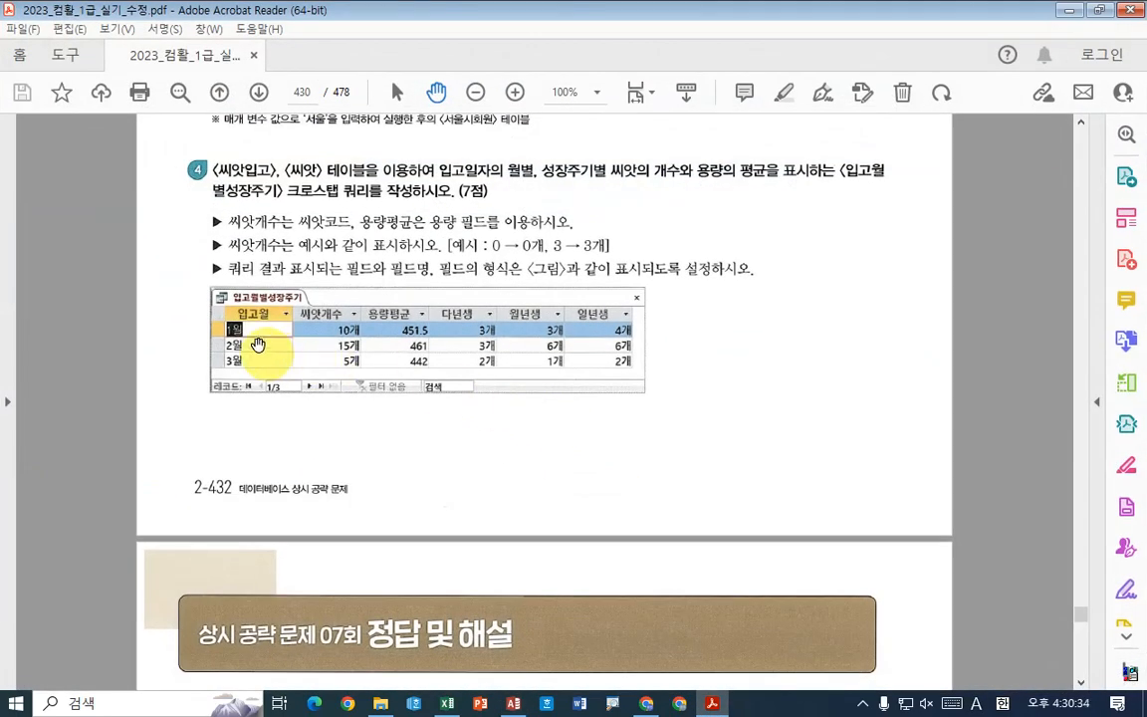
pyautogui.click(513, 703)
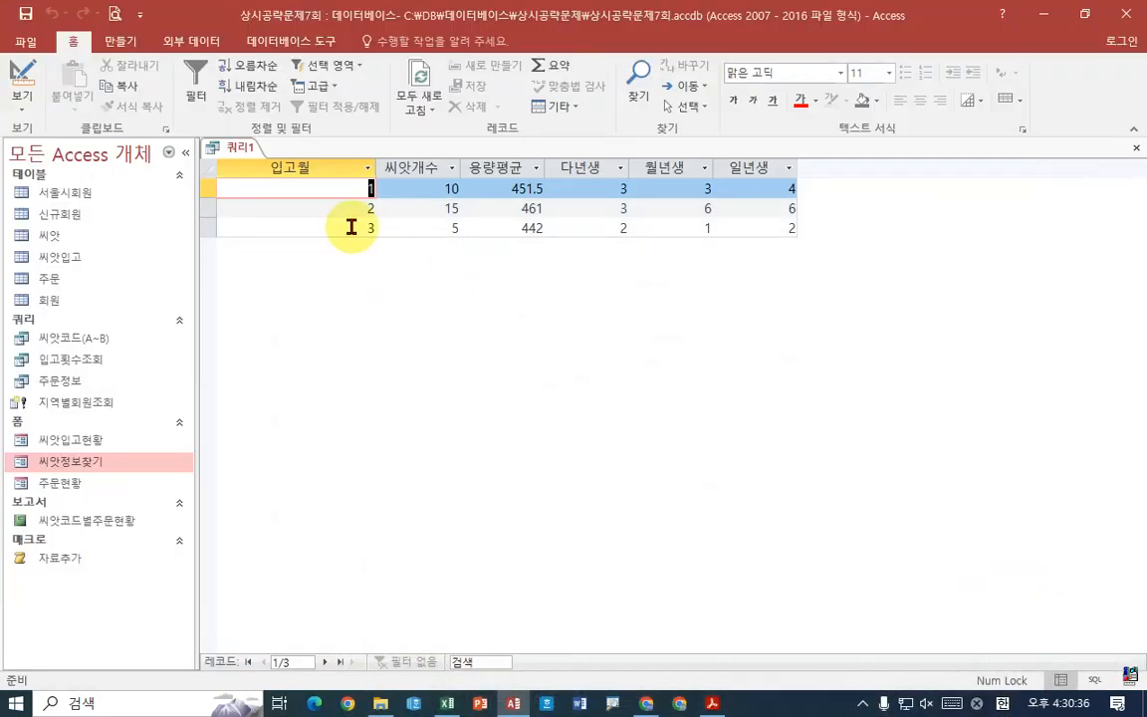
# Append &"월" to the 입고월 expression in the expression builder so it reads Month([입고일자])&"월"
pyautogui.rightClick(240, 156)
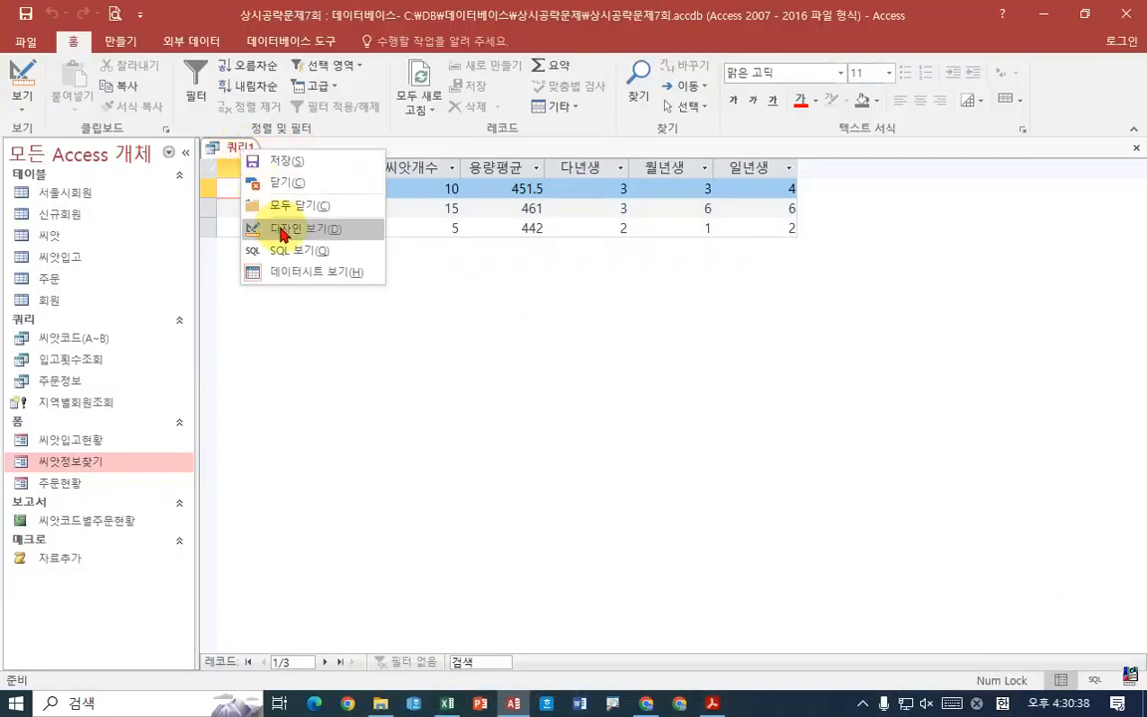
pyautogui.click(278, 227)
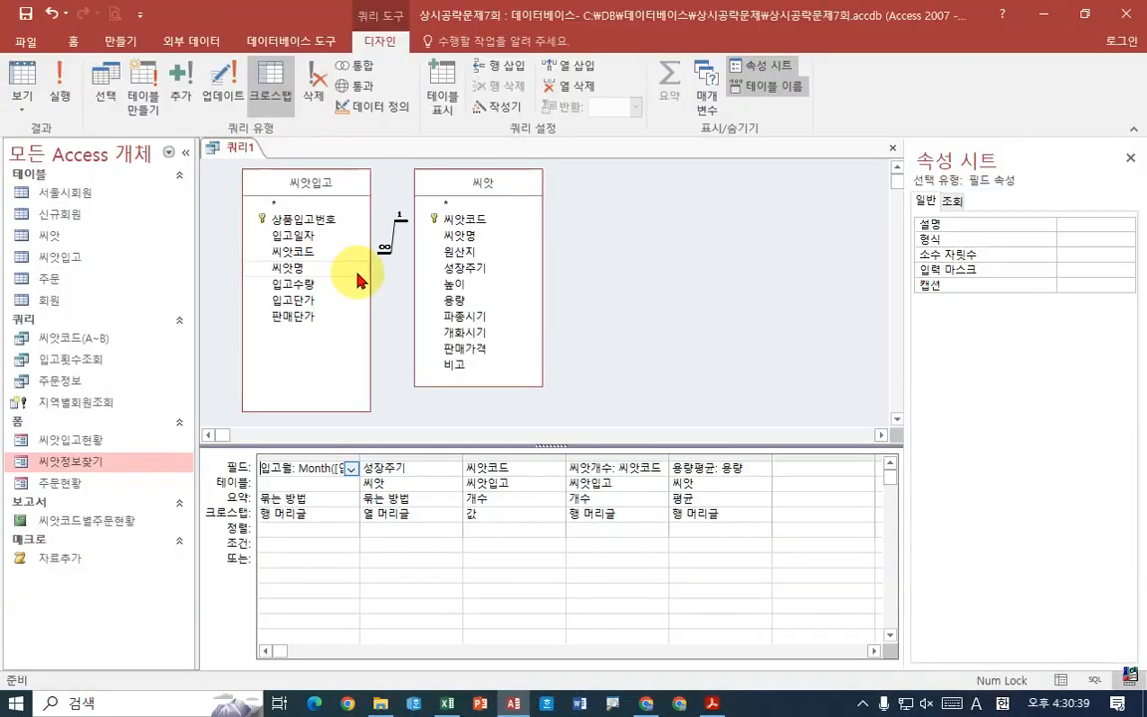
pyautogui.rightClick(325, 481)
pyautogui.click(249, 550)
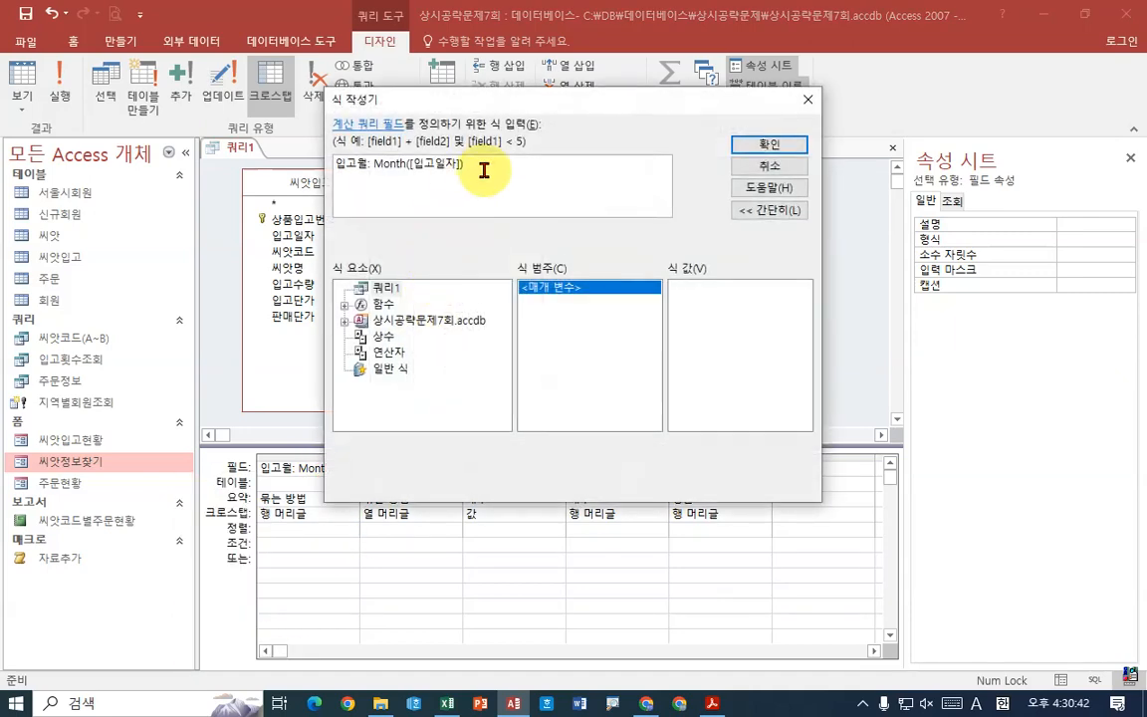
pyautogui.write('&"월')
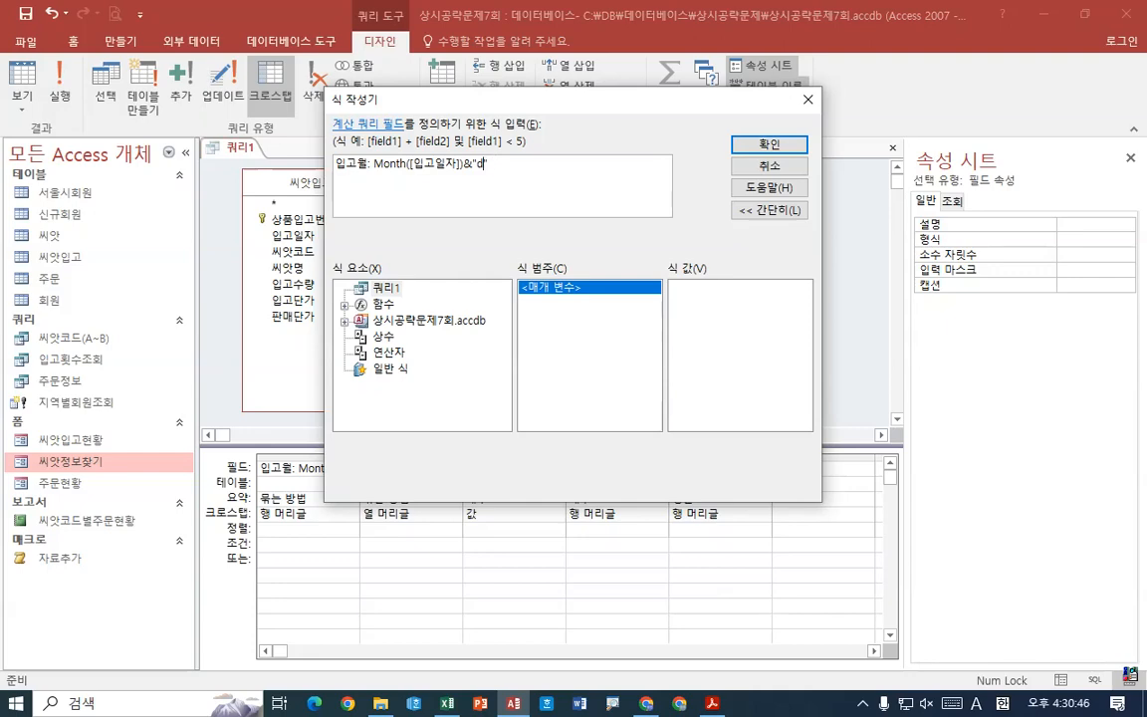
pyautogui.hotkey('ctrl', '1')
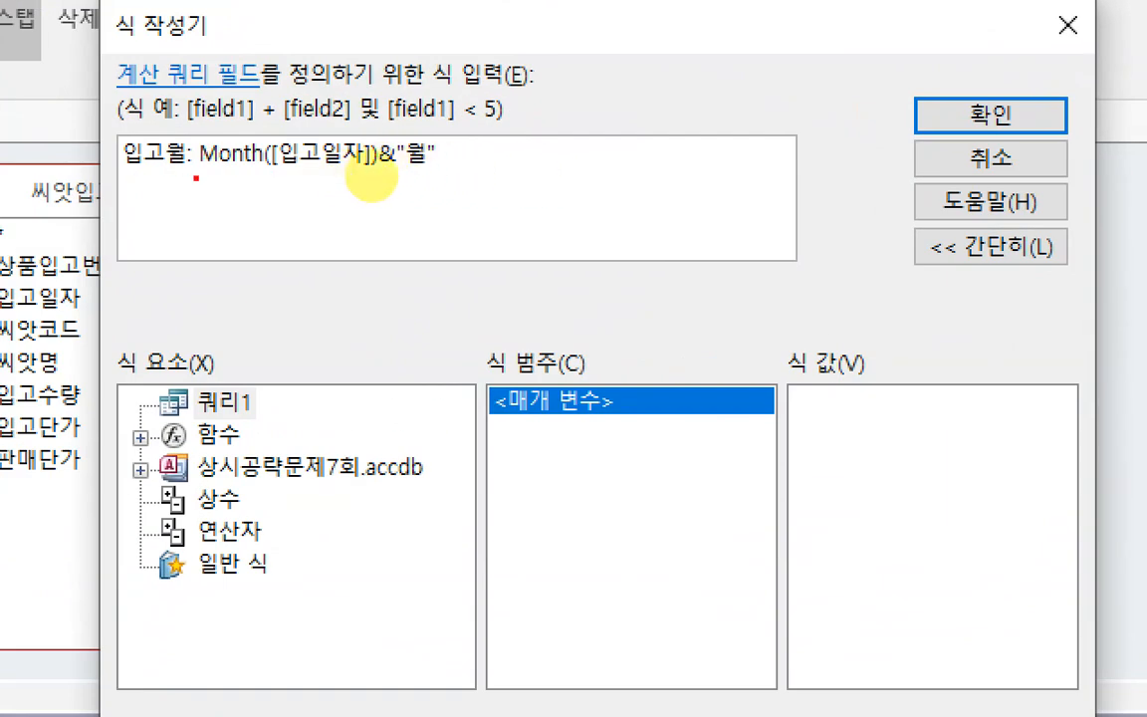
pyautogui.moveTo(196, 179); pyautogui.dragTo(465, 176)
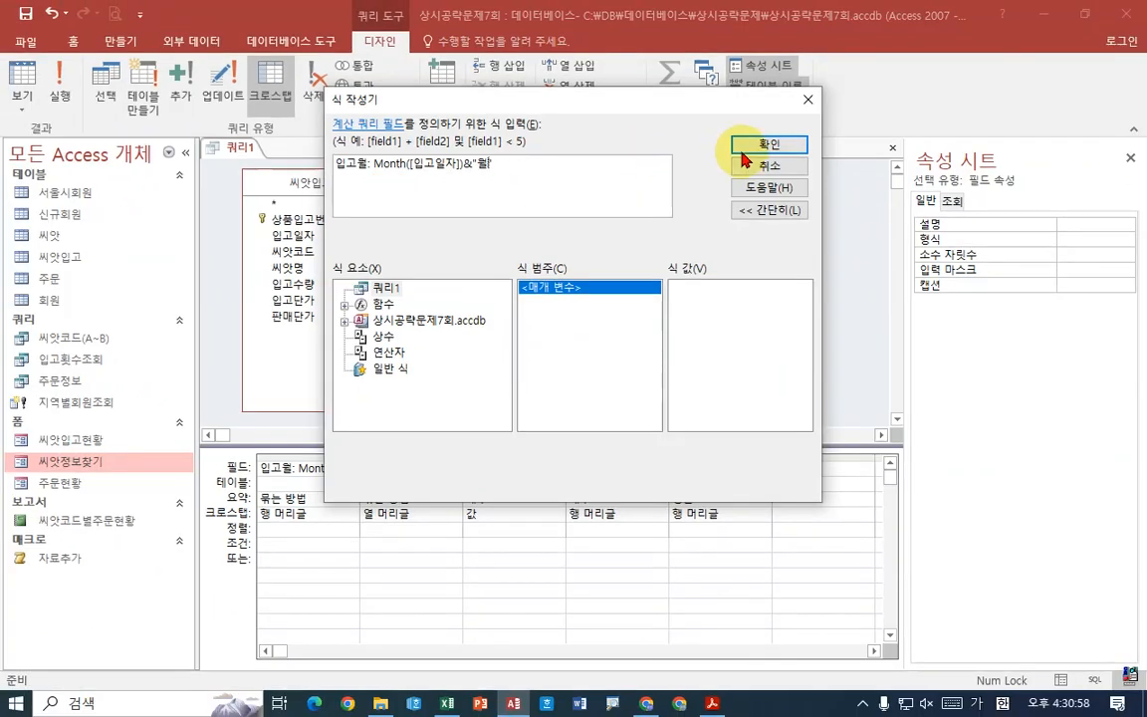
pyautogui.click(990, 114)
# Run the crosstab query with the updated month expression and narrow the 입고월 column in the datasheet
pyautogui.click(60, 84)
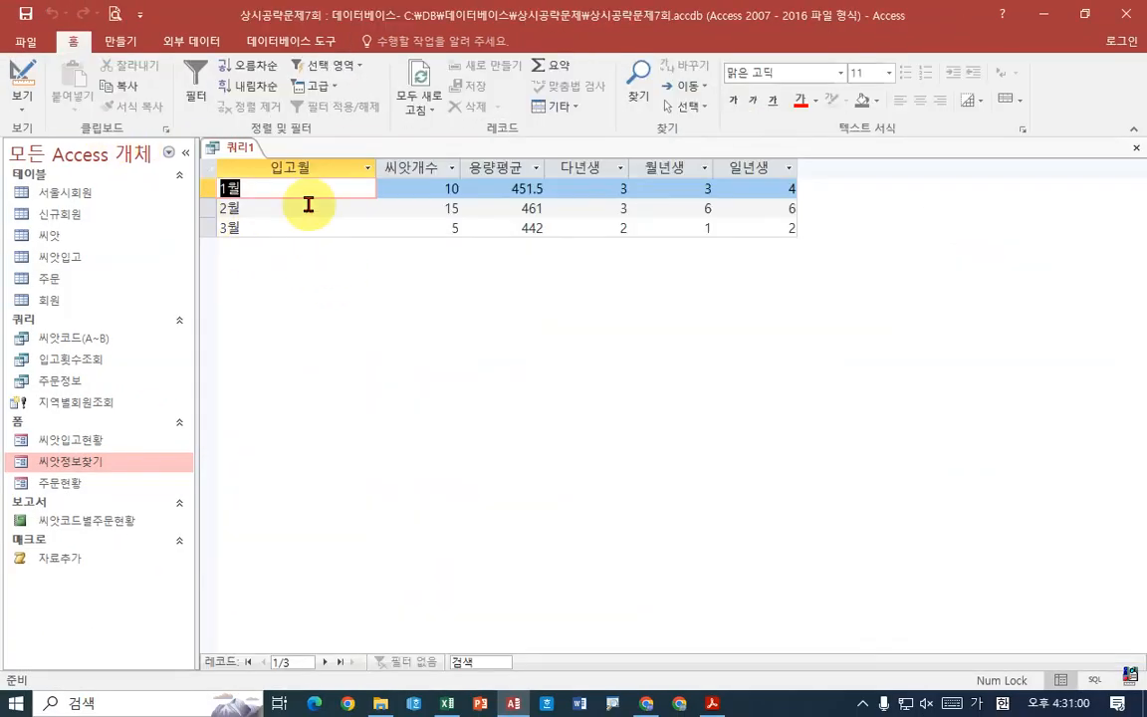
pyautogui.moveTo(375, 167); pyautogui.dragTo(333, 165)
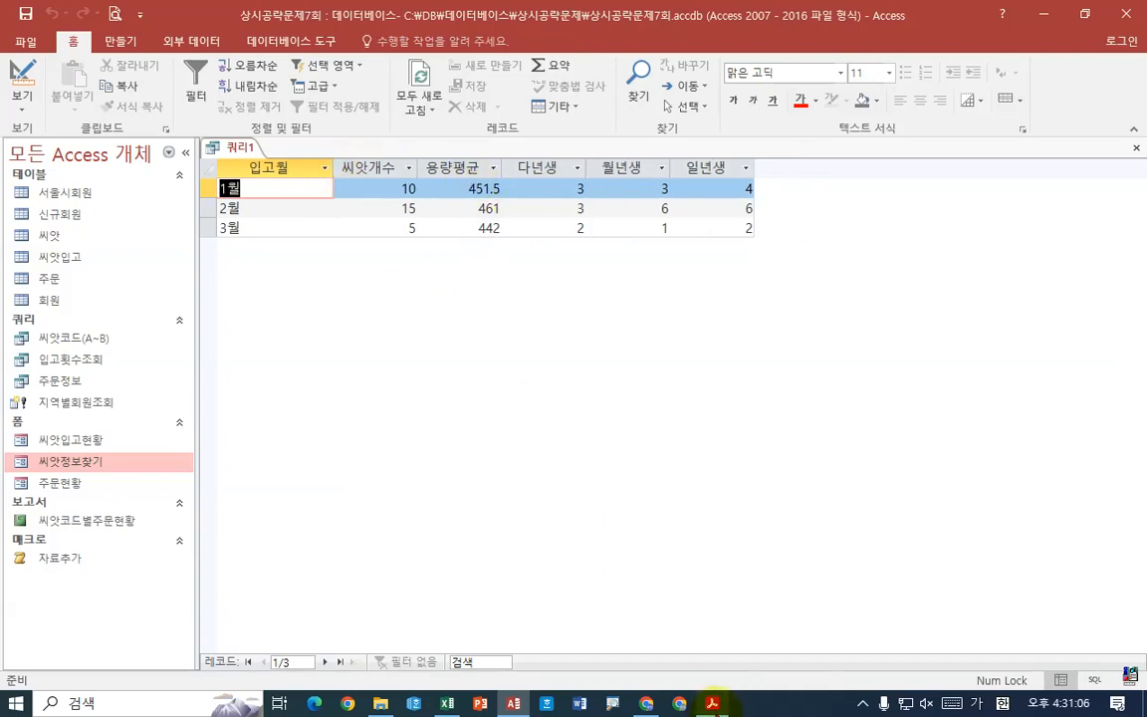
# Compare the crosstab's row headings, growth-cycle column headings and count values with the sample result in the PDF
pyautogui.click(713, 703)
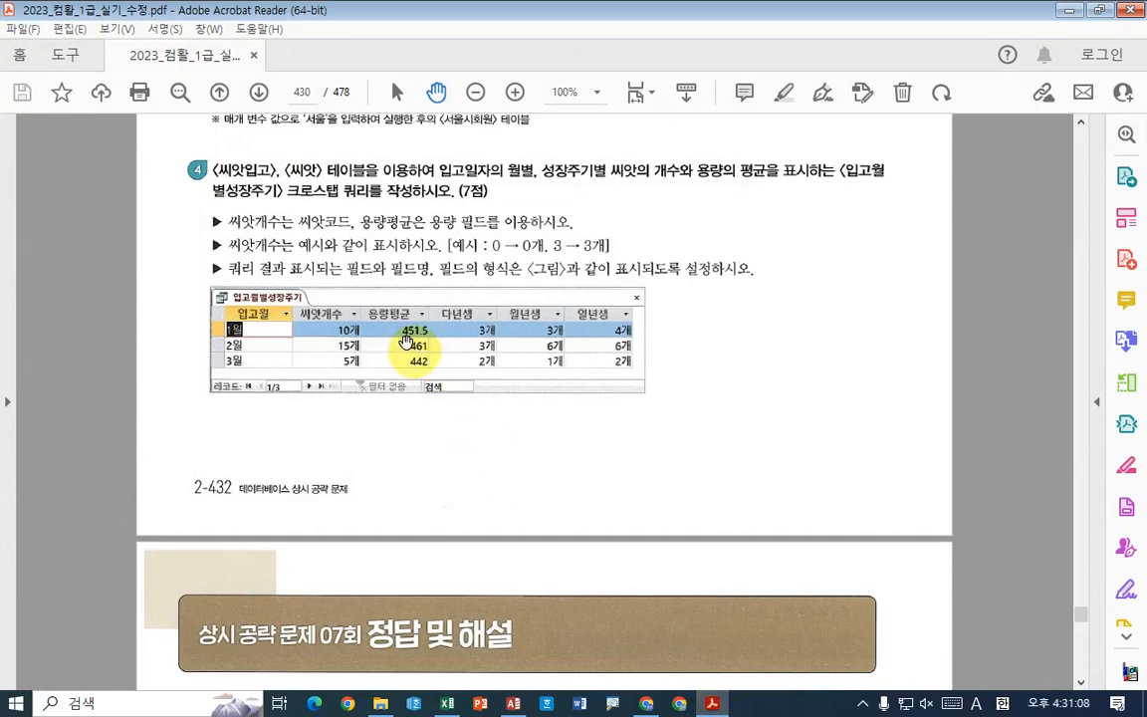
pyautogui.click(712, 703)
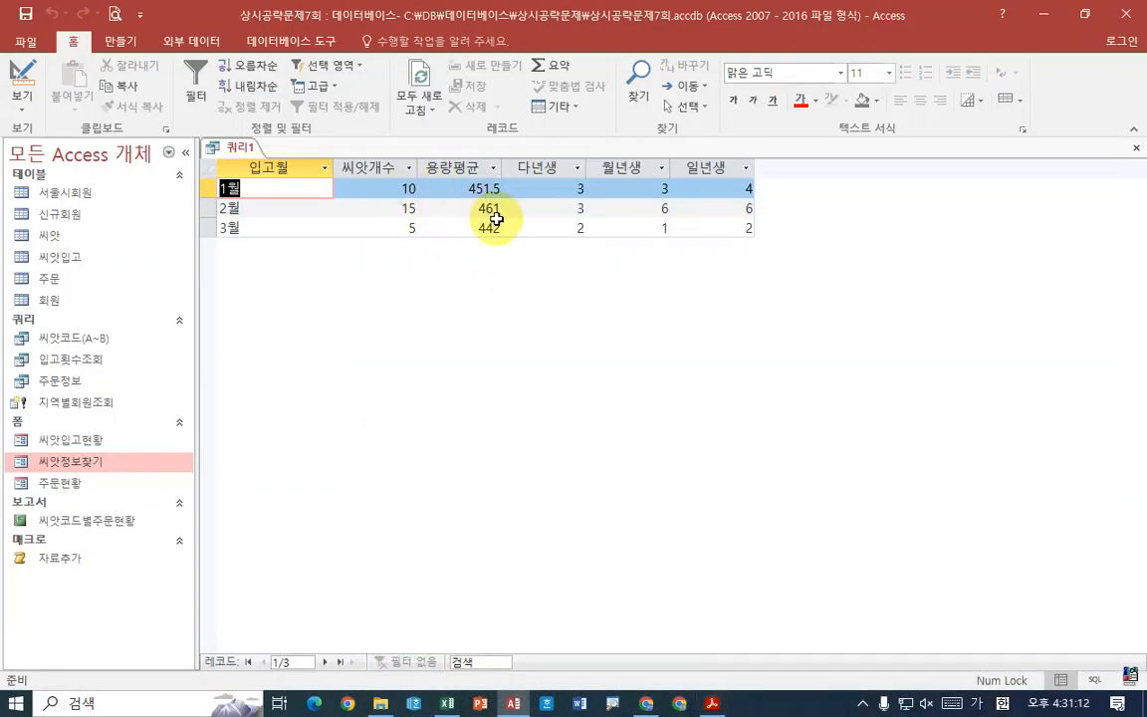
pyautogui.moveTo(204, 147); pyautogui.dragTo(498, 251)
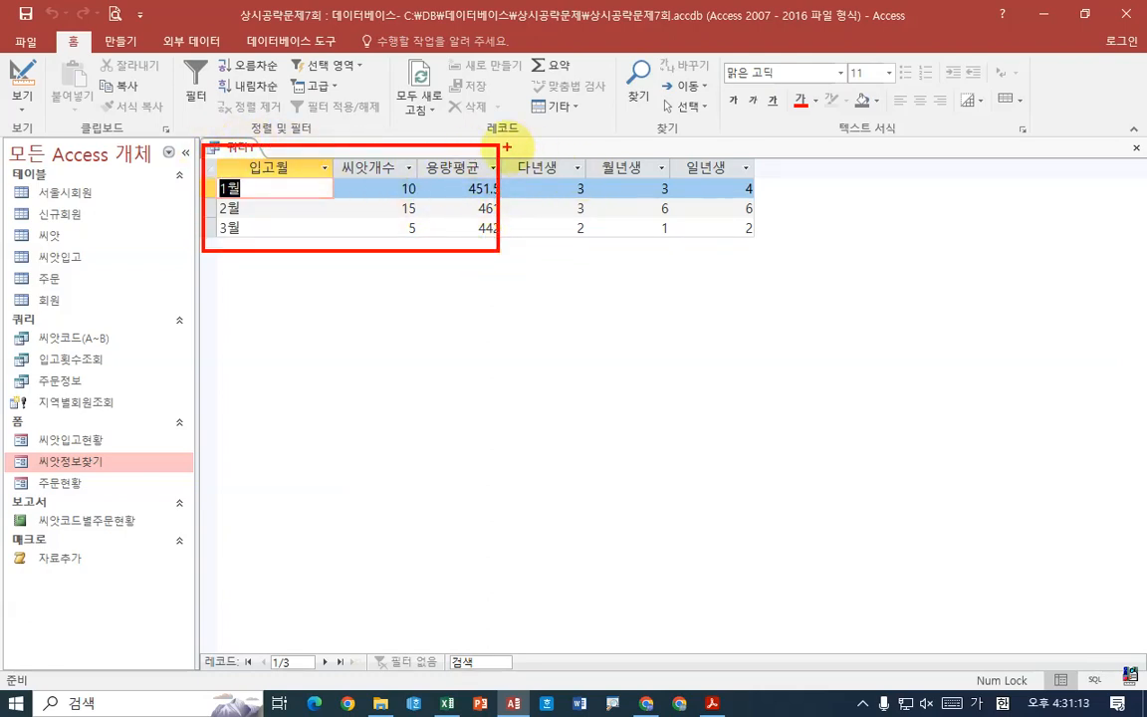
pyautogui.moveTo(506, 149); pyautogui.dragTo(749, 179)
pyautogui.moveTo(545, 256); pyautogui.dragTo(787, 256)
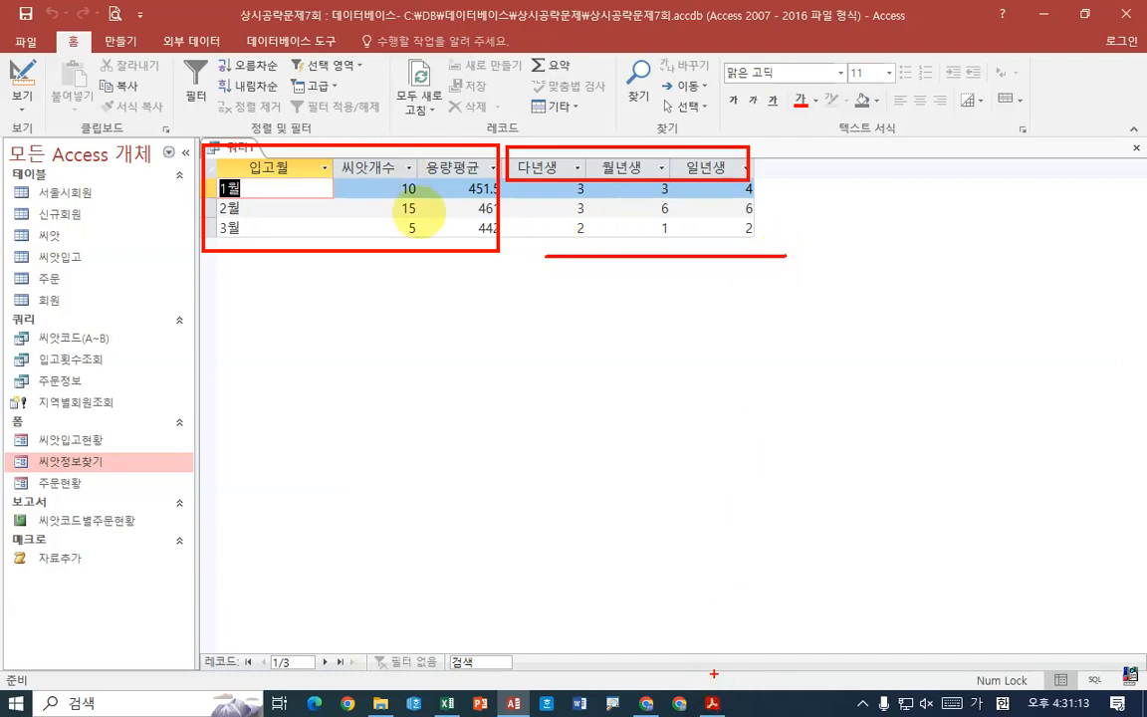
pyautogui.press('Escape')
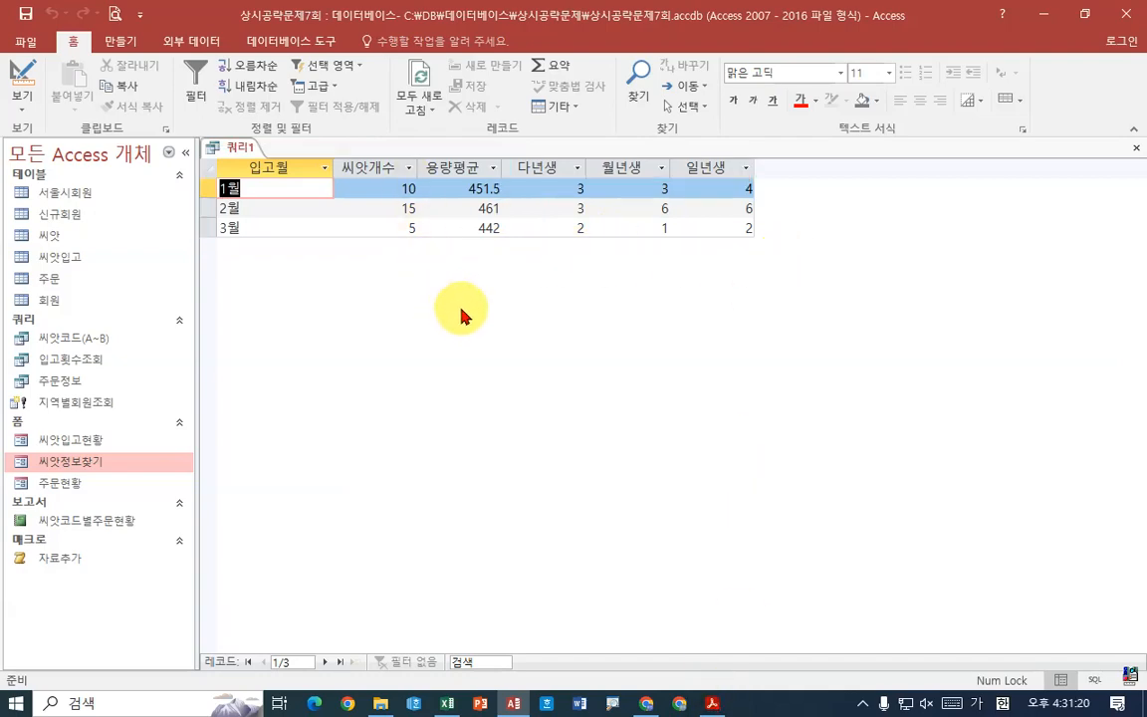
pyautogui.click(712, 701)
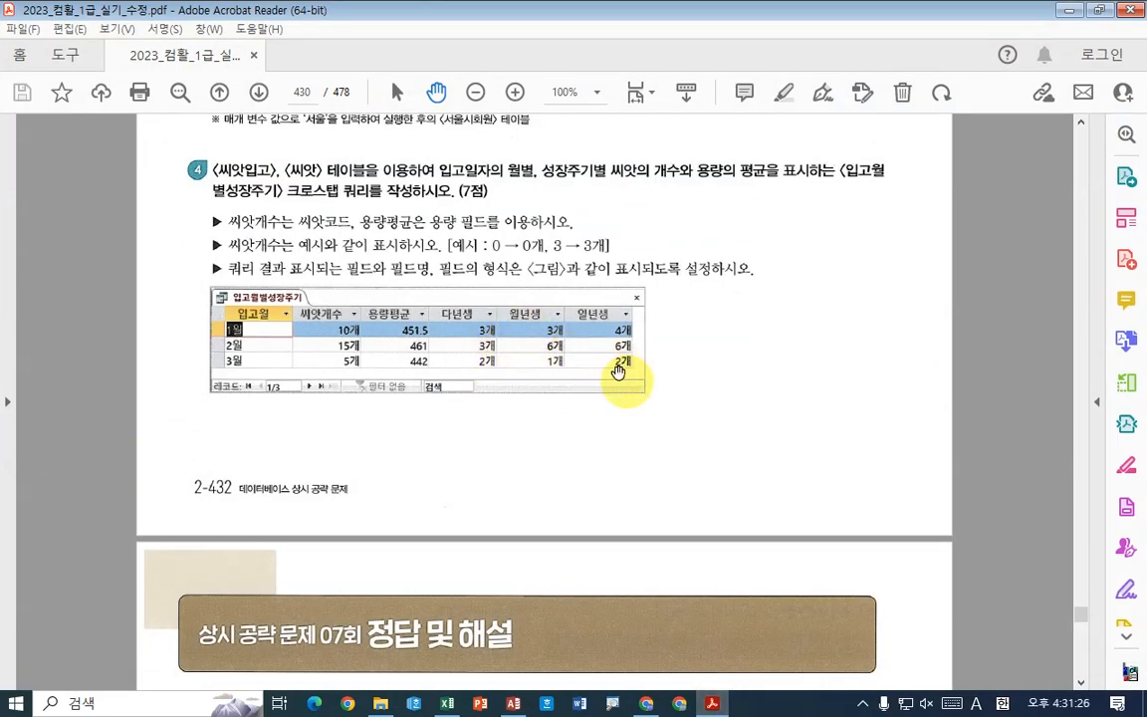
pyautogui.click(712, 703)
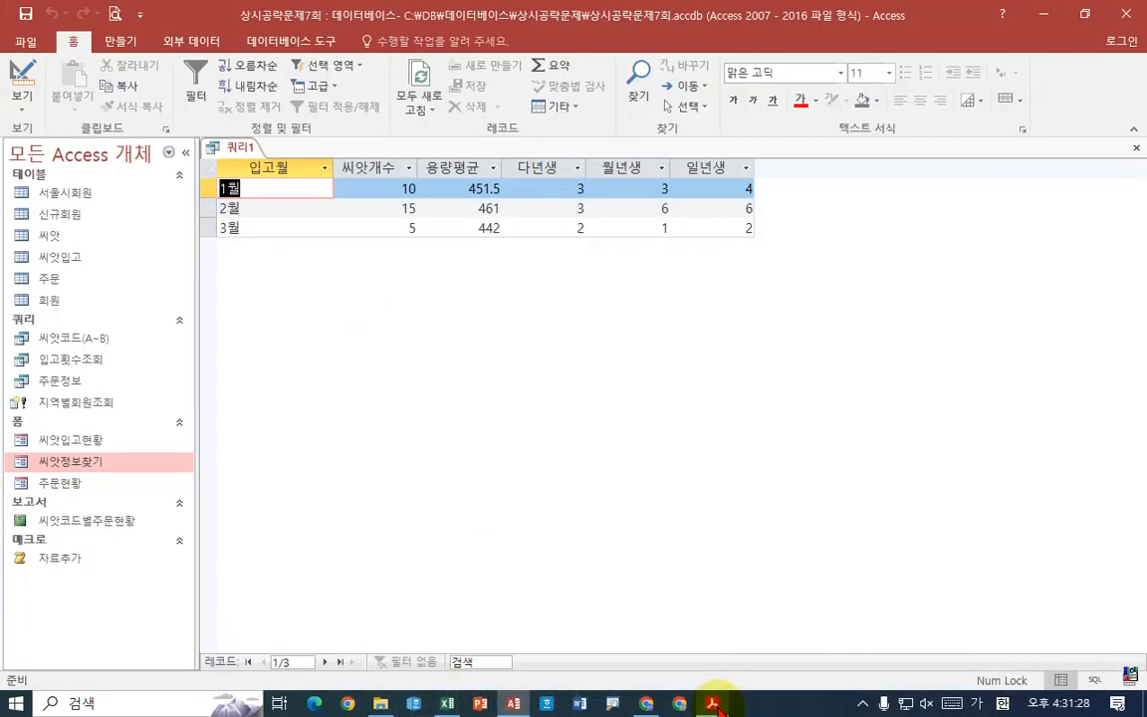
# Check the required count format in problem 4 of the PDF and reopen the crosstab query in design view
pyautogui.click(712, 703)
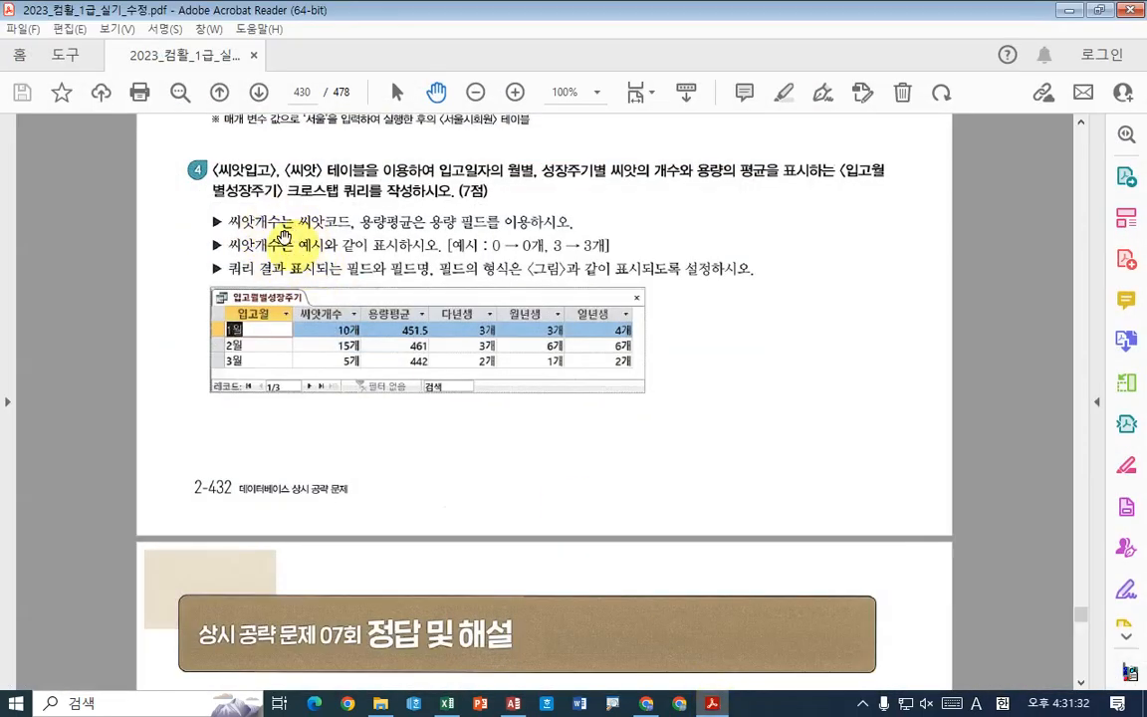
pyautogui.click(513, 703)
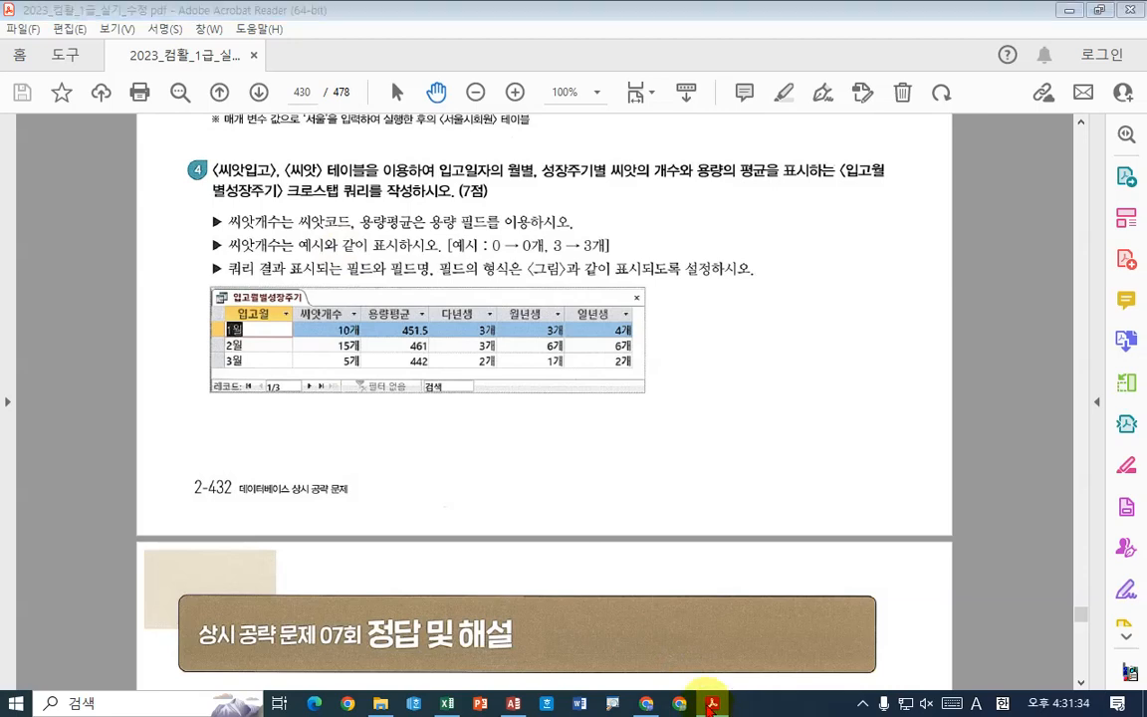
pyautogui.rightClick(242, 147)
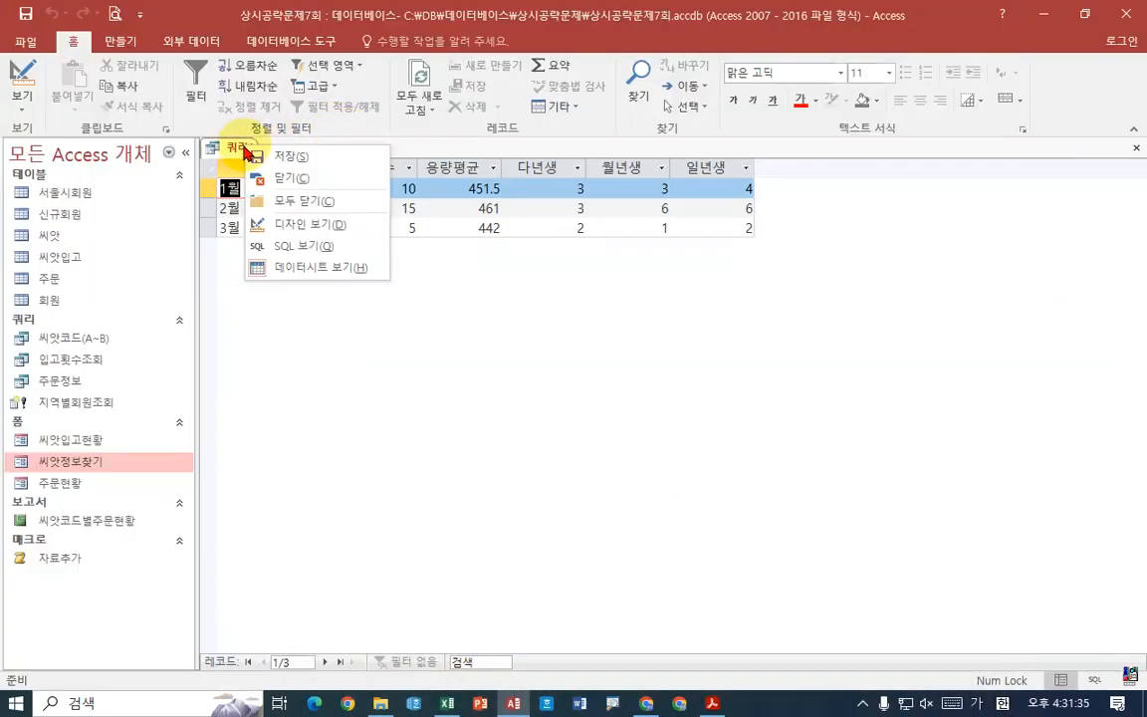
pyautogui.click(291, 226)
# Set the 형식 property of the 씨앗코드 value column to 0개, widening the property sheet for editing
pyautogui.click(510, 482)
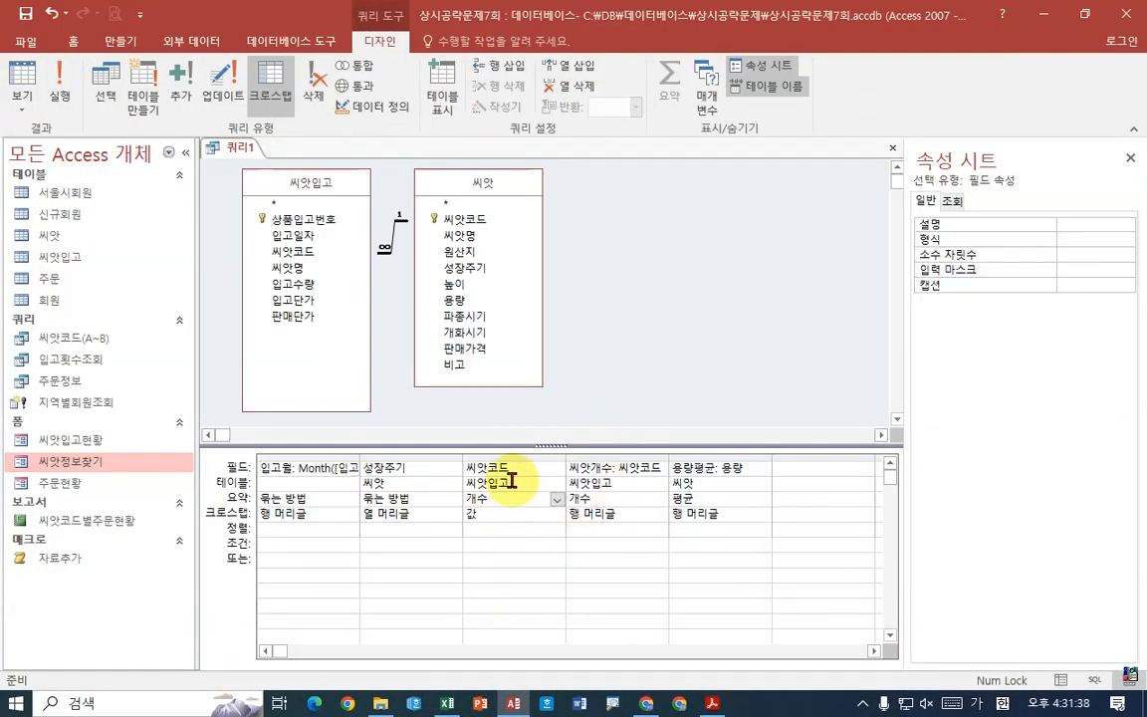
pyautogui.click(491, 501)
pyautogui.click(492, 515)
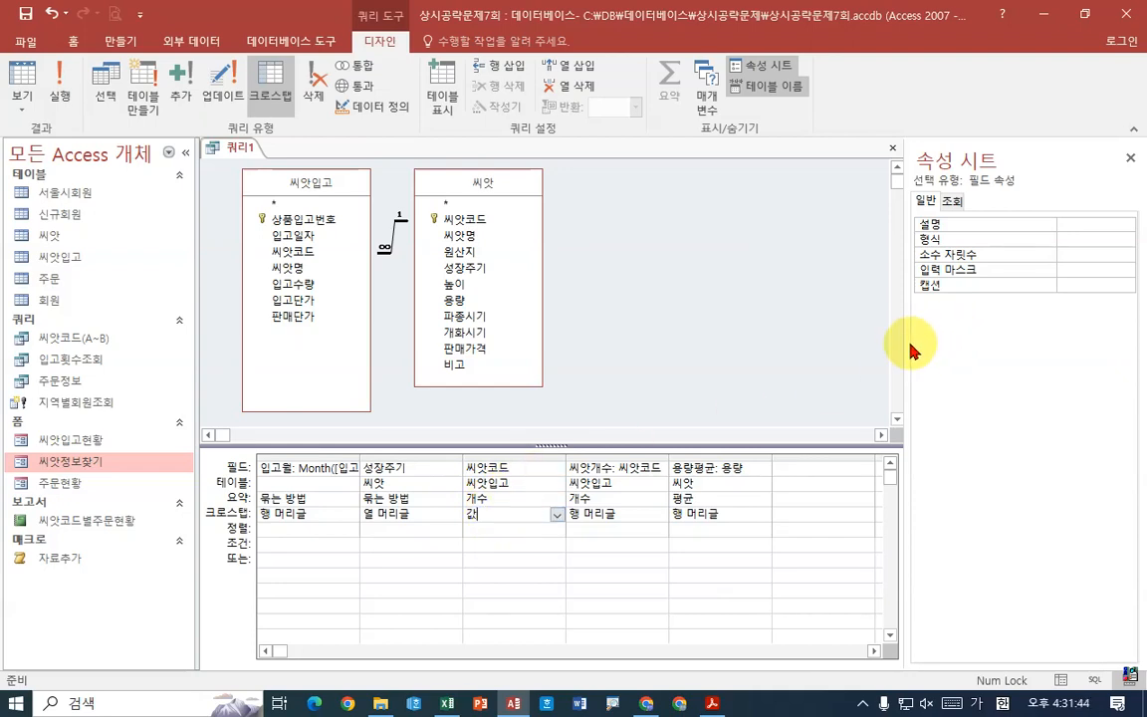
pyautogui.moveTo(904, 339); pyautogui.dragTo(808, 347)
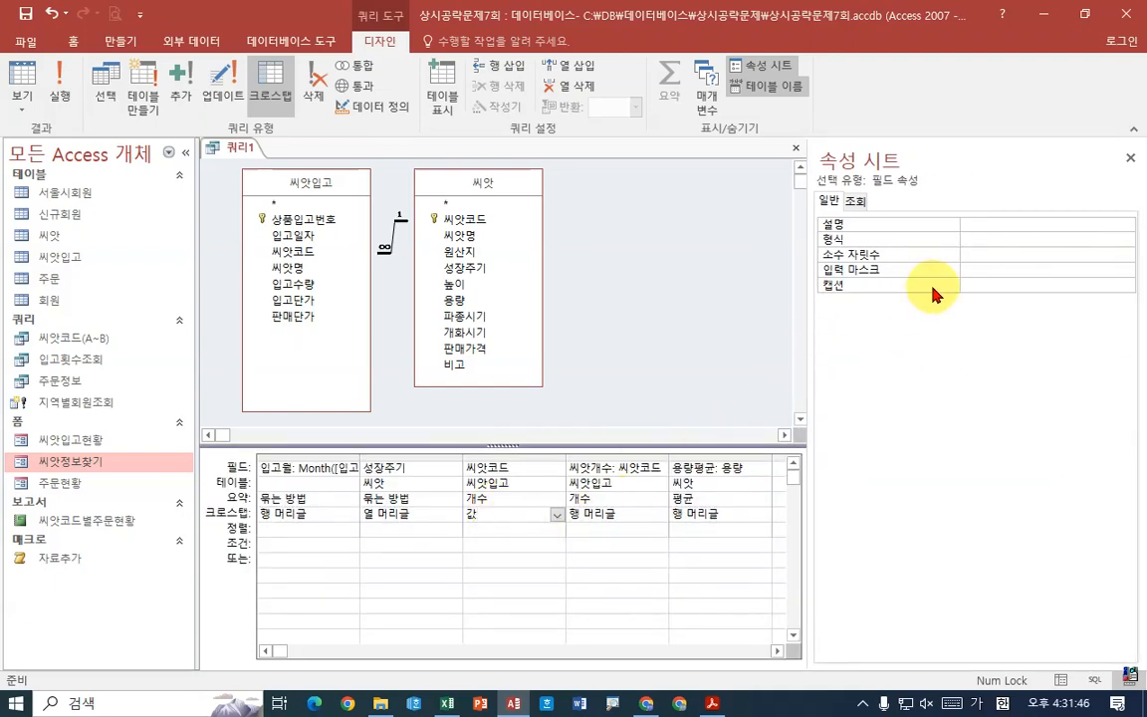
pyautogui.click(985, 244)
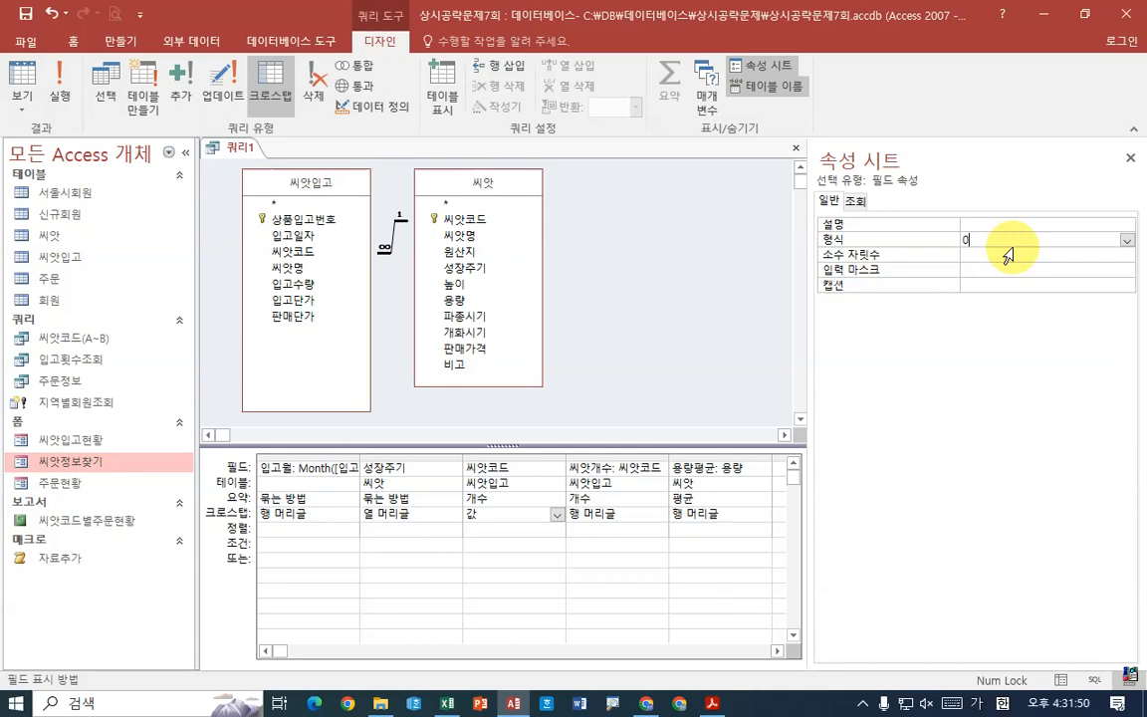
pyautogui.write('0개')
pyautogui.click(1008, 256)
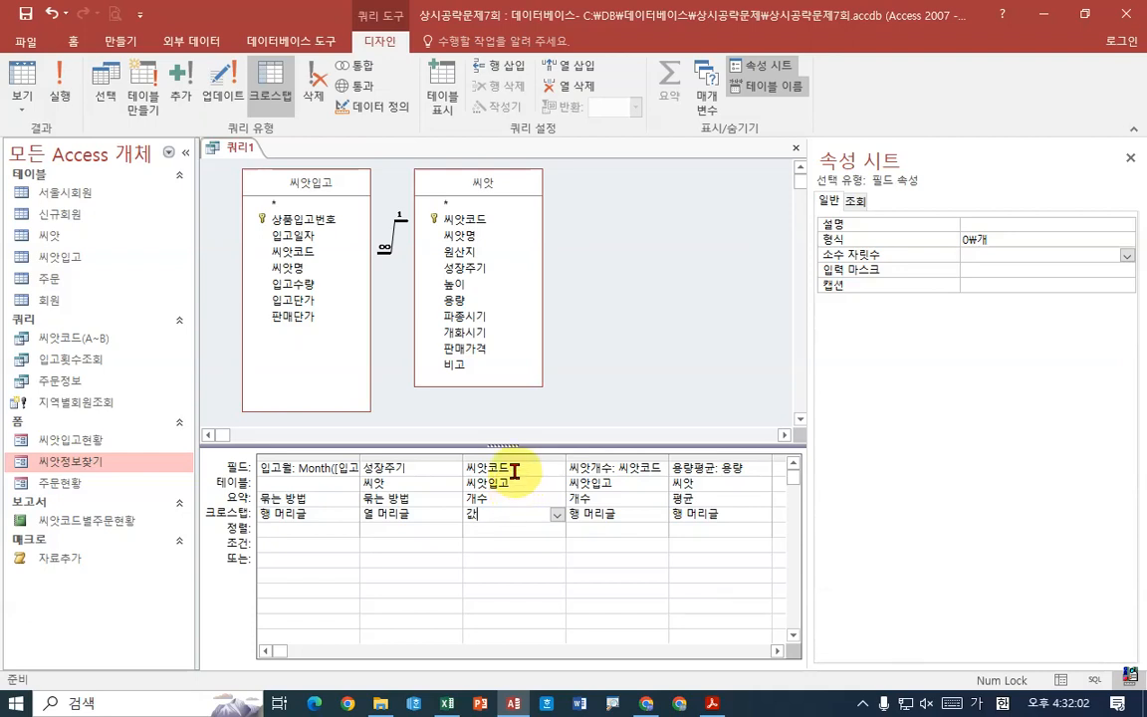
# Run the crosstab query to check the counts in the growth-cycle columns, and return to design view
pyautogui.click(57, 80)
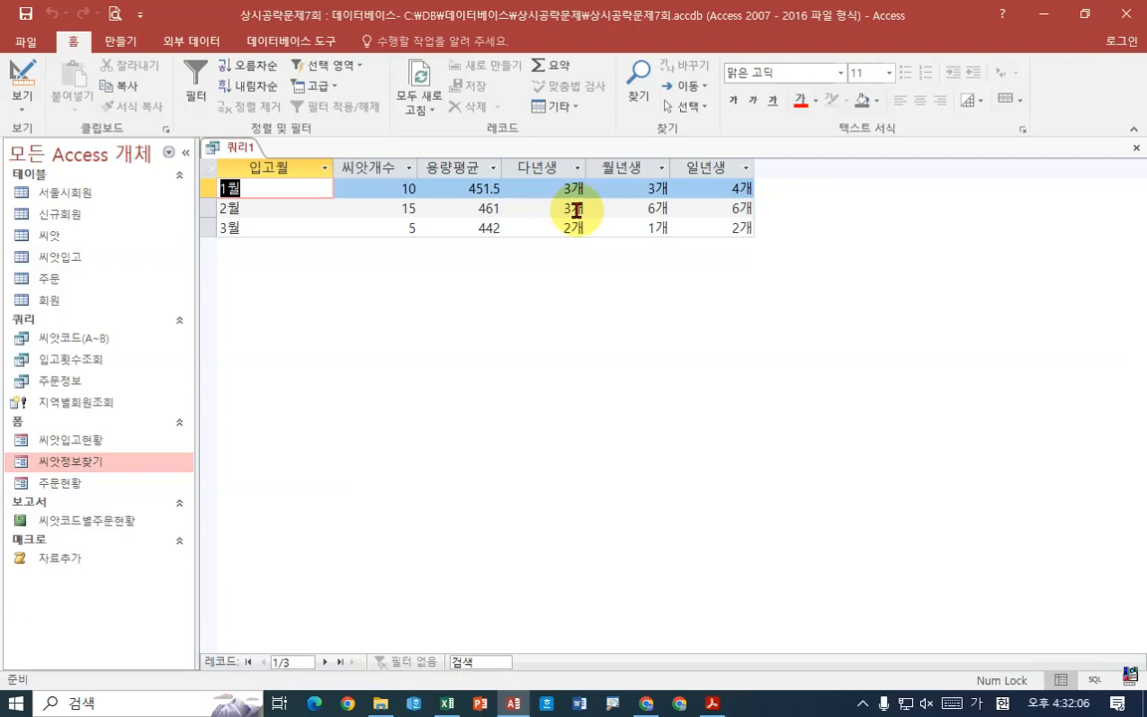
pyautogui.rightClick(235, 149)
pyautogui.click(277, 230)
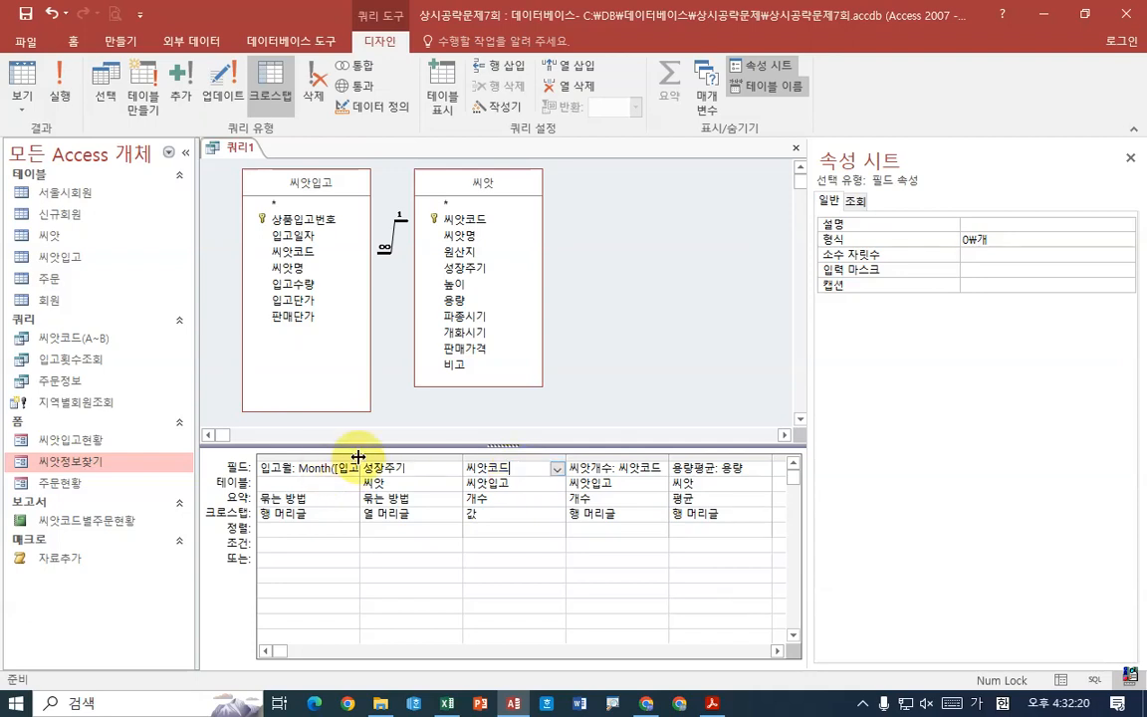
# Widen the 입고월 column in the design grid, rerun the query and compare its counts with the PDF sample
pyautogui.moveTo(361, 462); pyautogui.dragTo(472, 462)
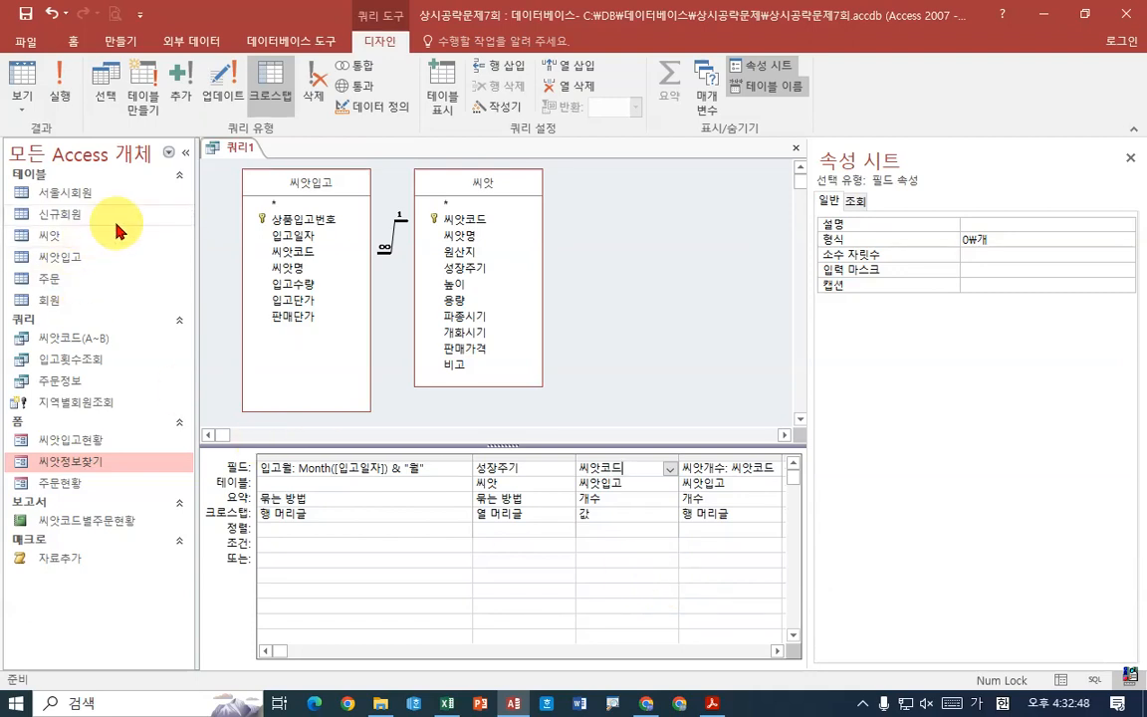
pyautogui.click(60, 96)
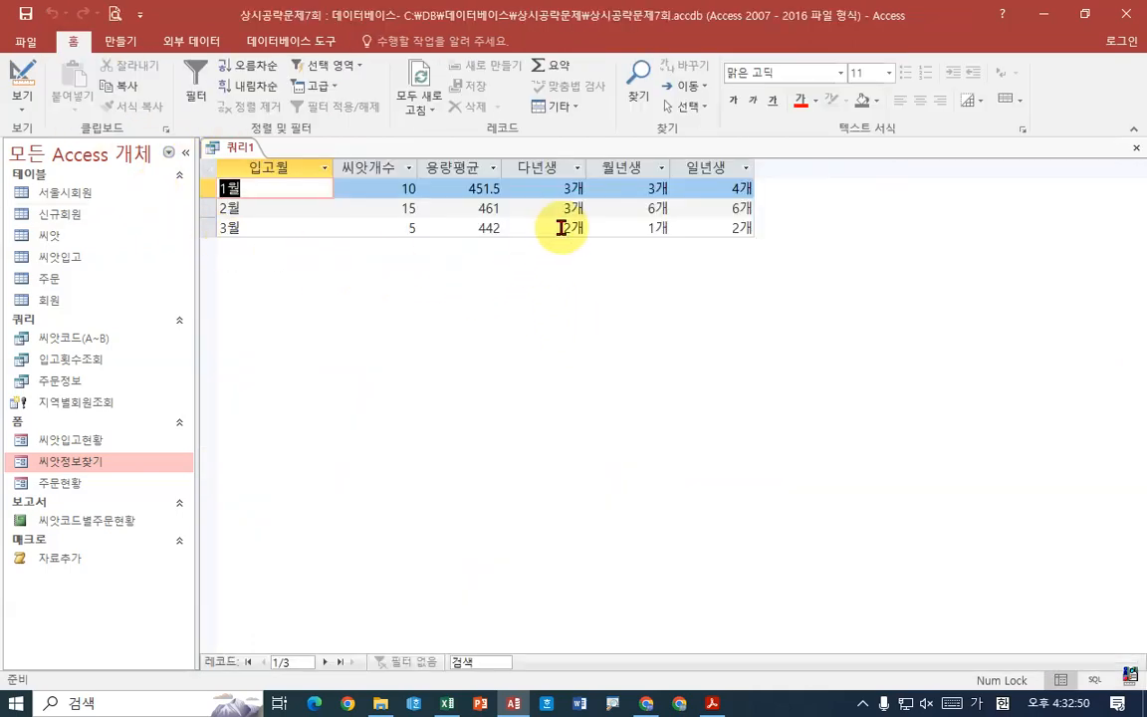
pyautogui.click(712, 703)
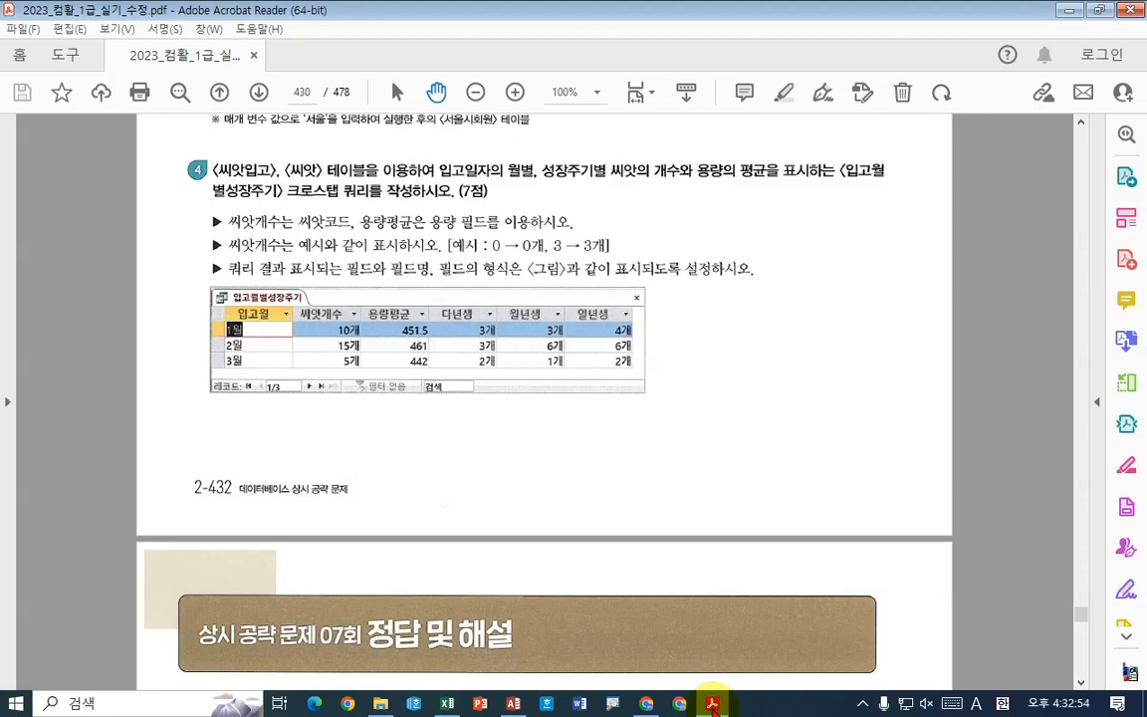
pyautogui.click(712, 704)
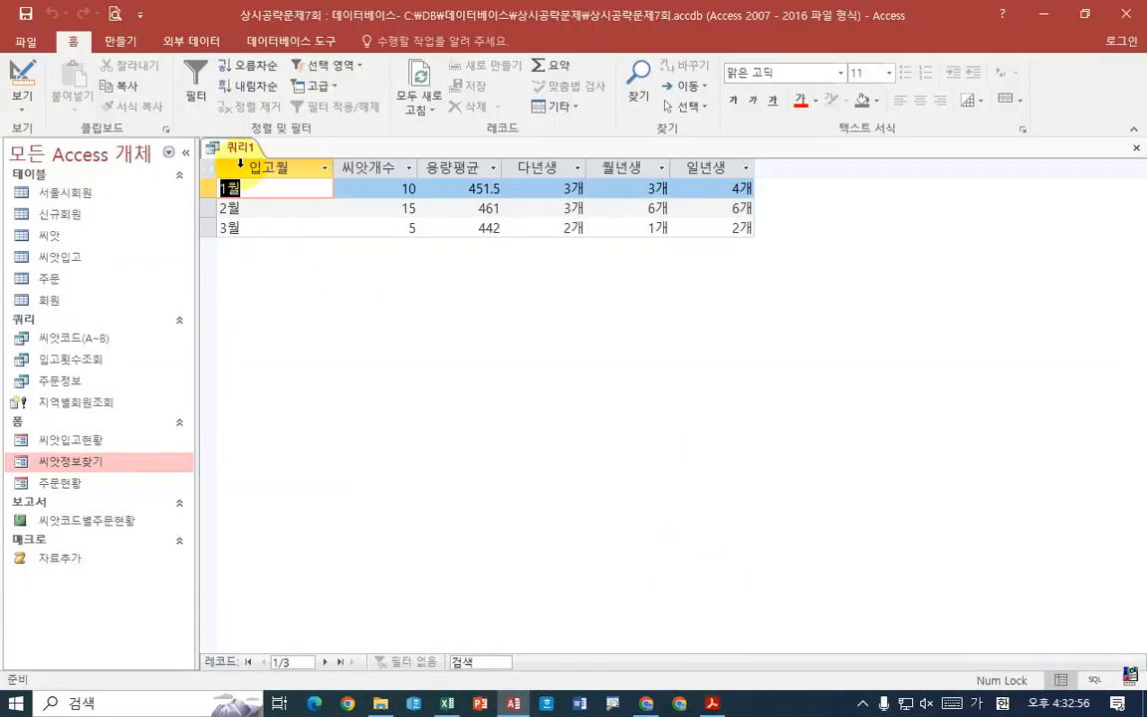
# Reopen the query in design view and clear the 형식 property of the 씨앗코드 value column
pyautogui.rightClick(237, 151)
pyautogui.click(300, 225)
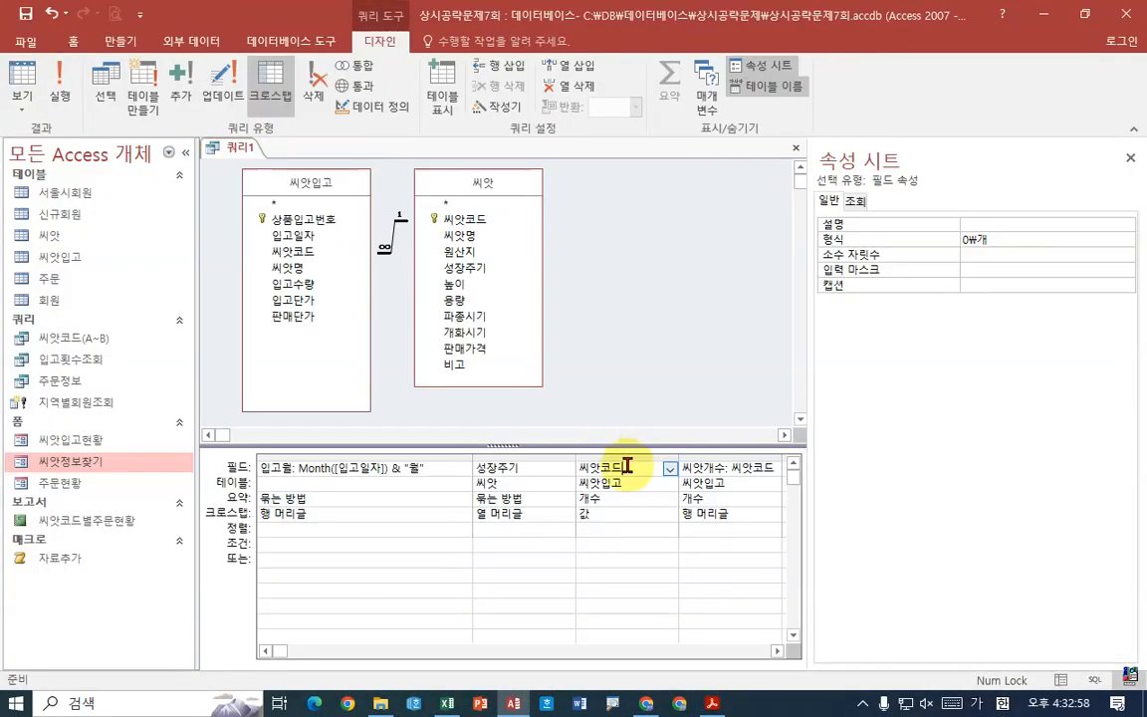
pyautogui.moveTo(999, 240); pyautogui.dragTo(945, 238)
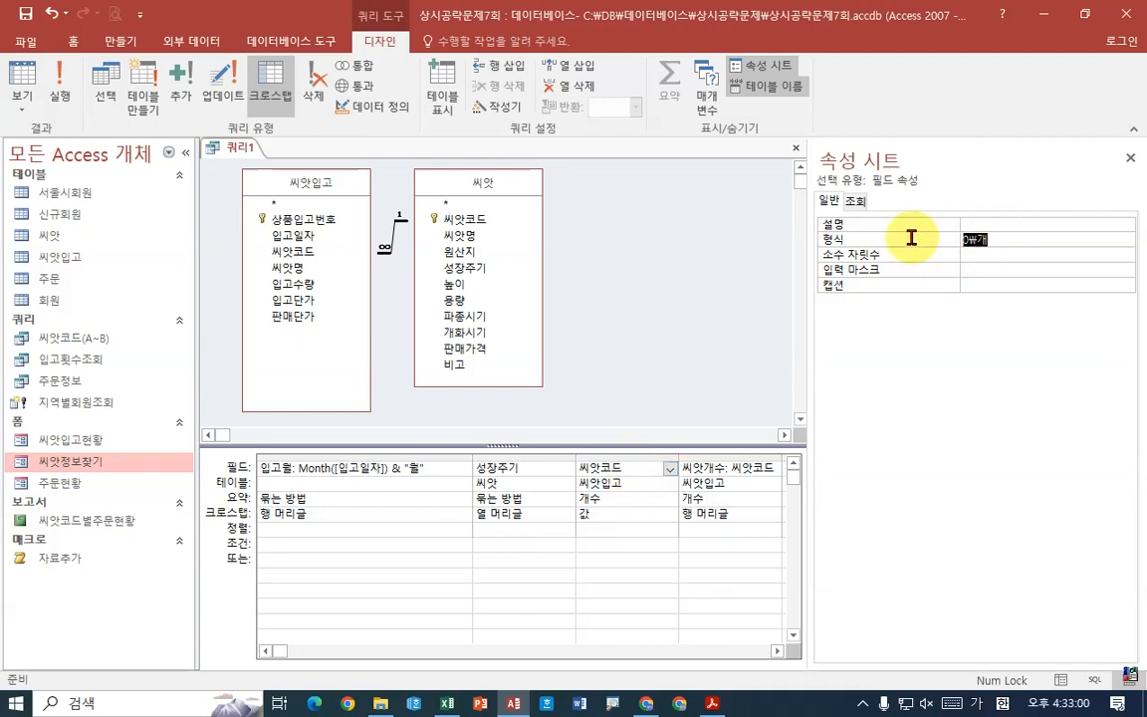
pyautogui.press('Delete')
pyautogui.click(619, 468)
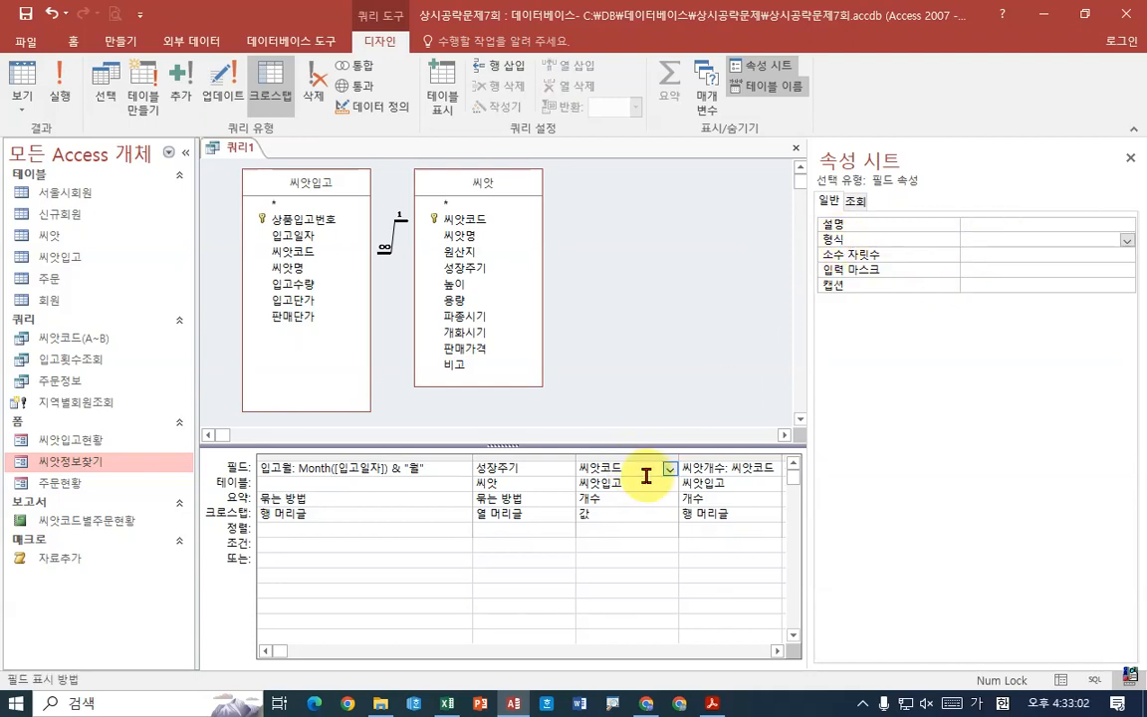
pyautogui.click(994, 239)
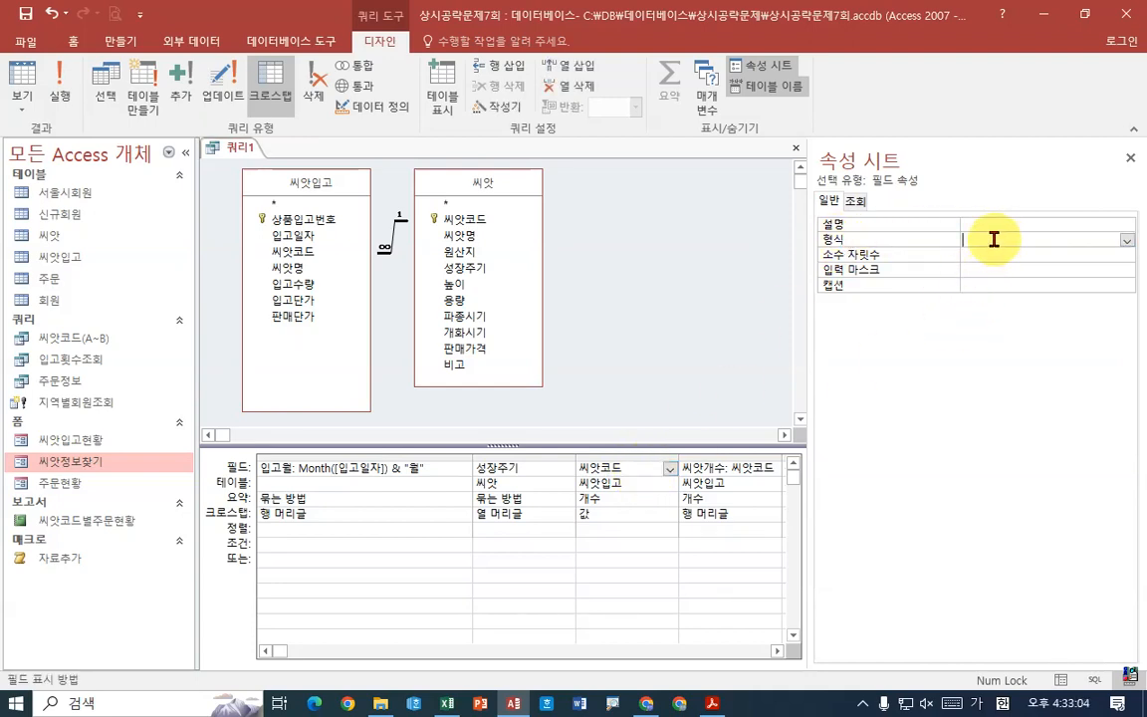
# Change the value column's expression to 씨앗코드&"개" in the expression builder and try to run the query
pyautogui.rightClick(628, 468)
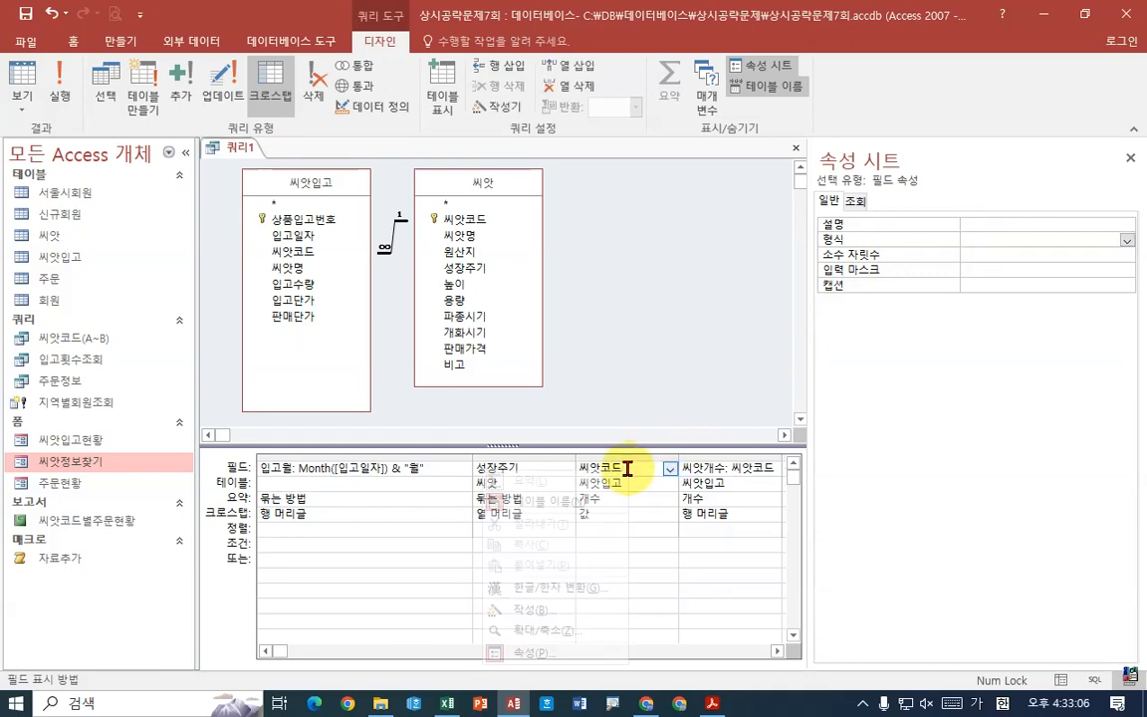
pyautogui.click(577, 613)
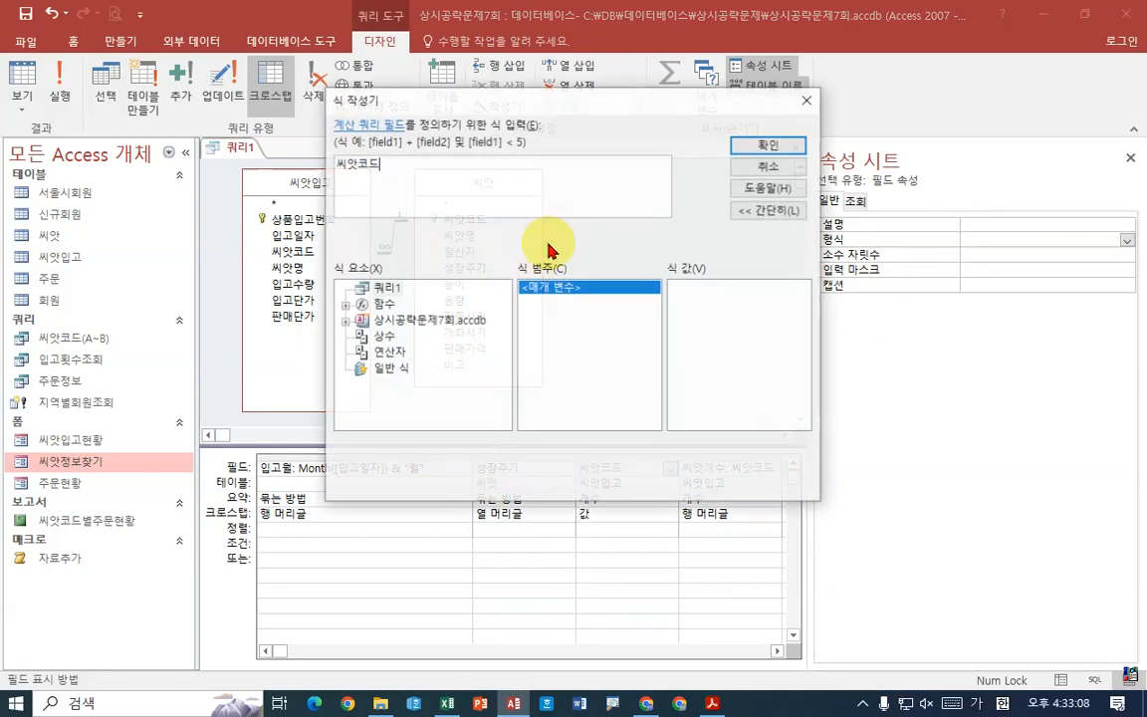
pyautogui.moveTo(478, 102); pyautogui.dragTo(373, 15)
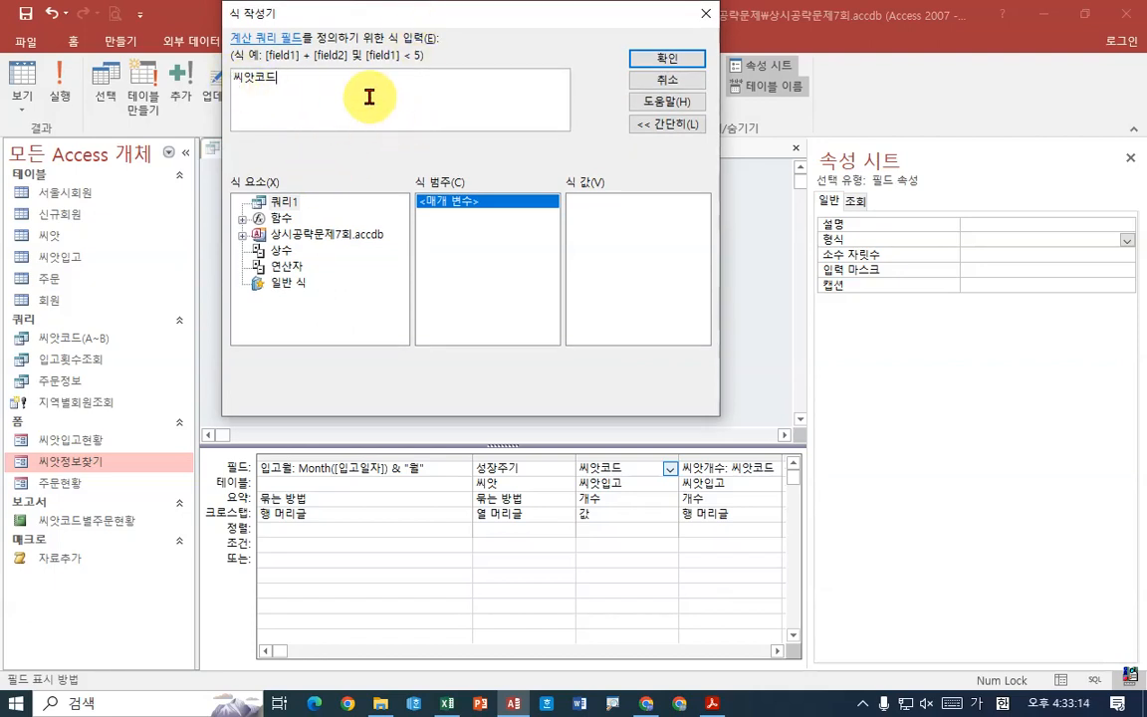
pyautogui.write('&"개')
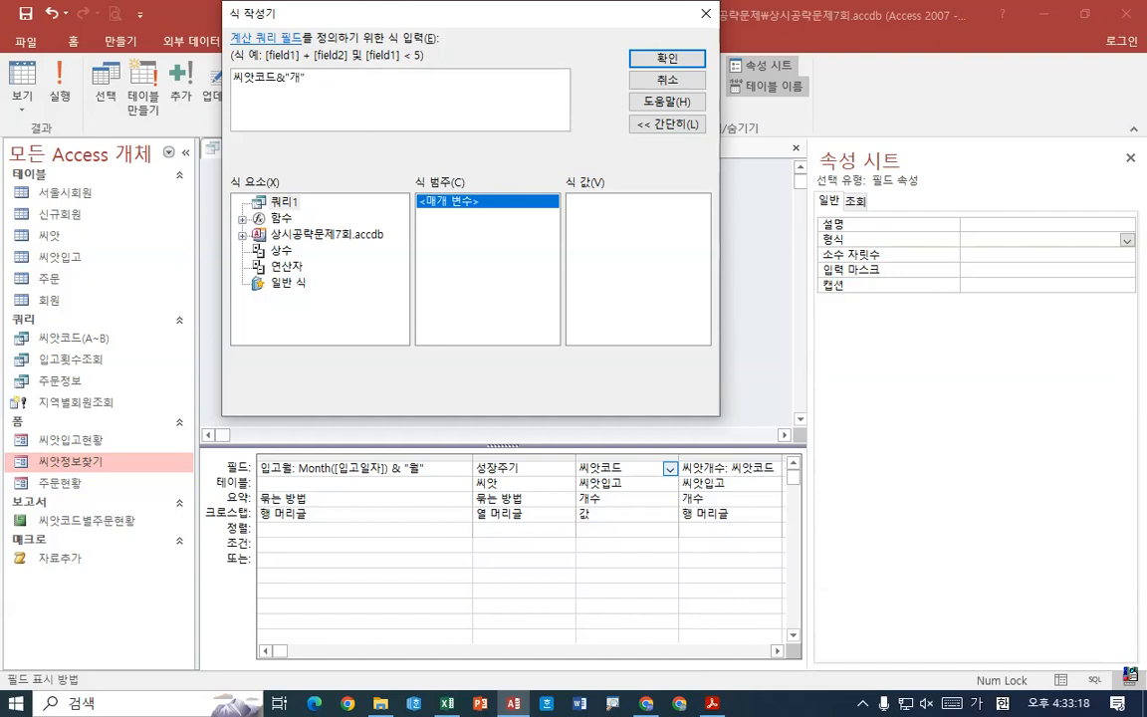
pyautogui.click(665, 59)
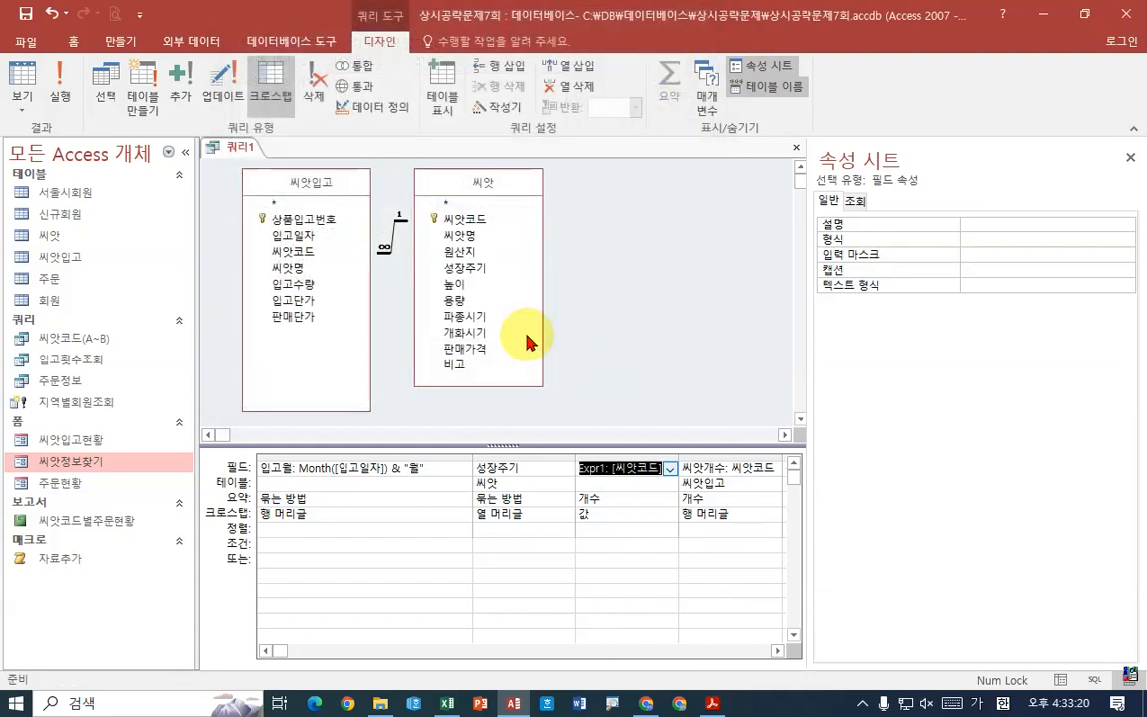
pyautogui.click(62, 80)
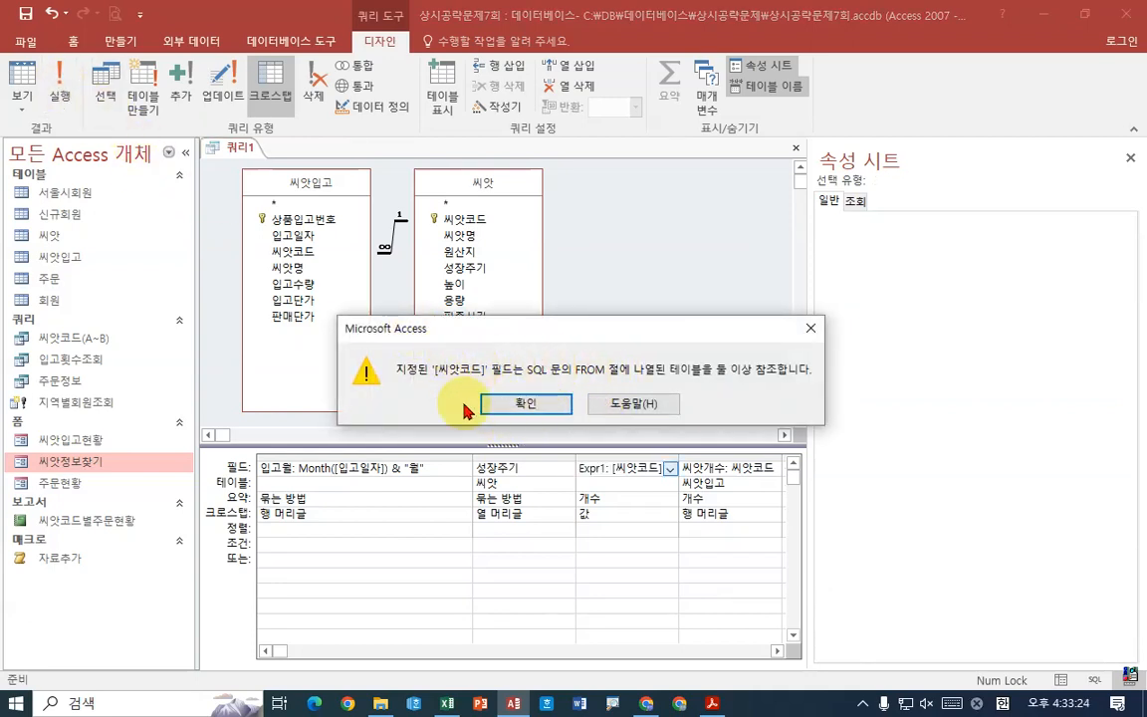
pyautogui.click(533, 405)
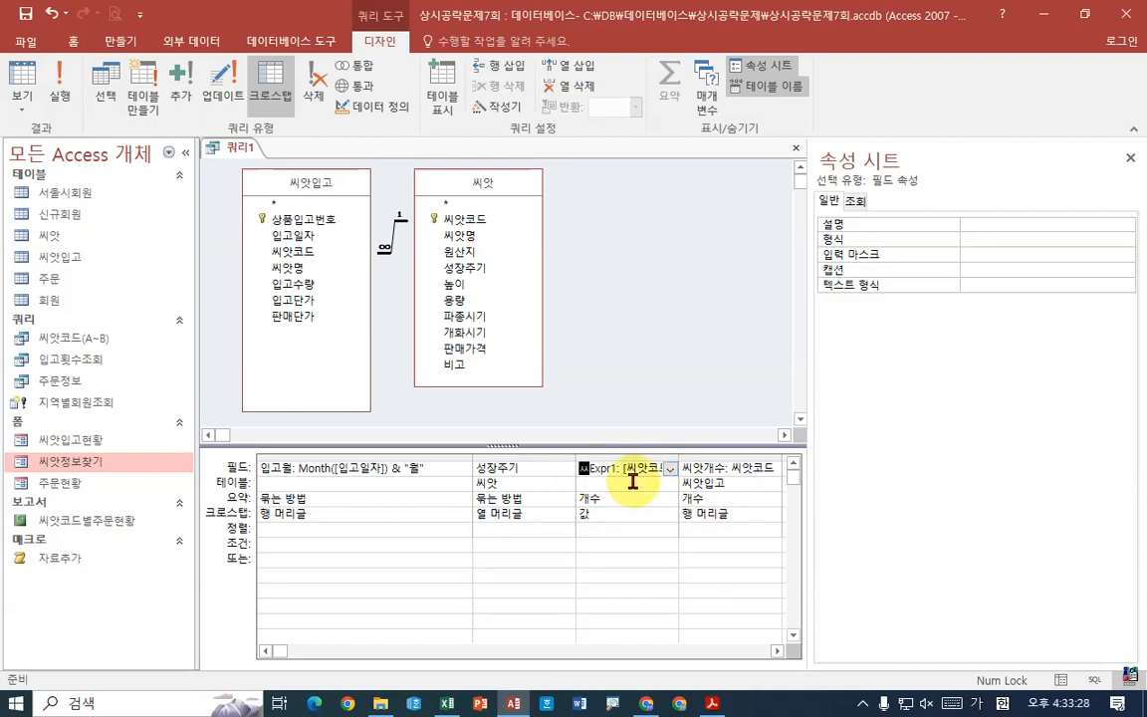
# Replace the Expr1 alias of the value column with 씨앗코 in the design grid and try running the query again
pyautogui.write('앗코')
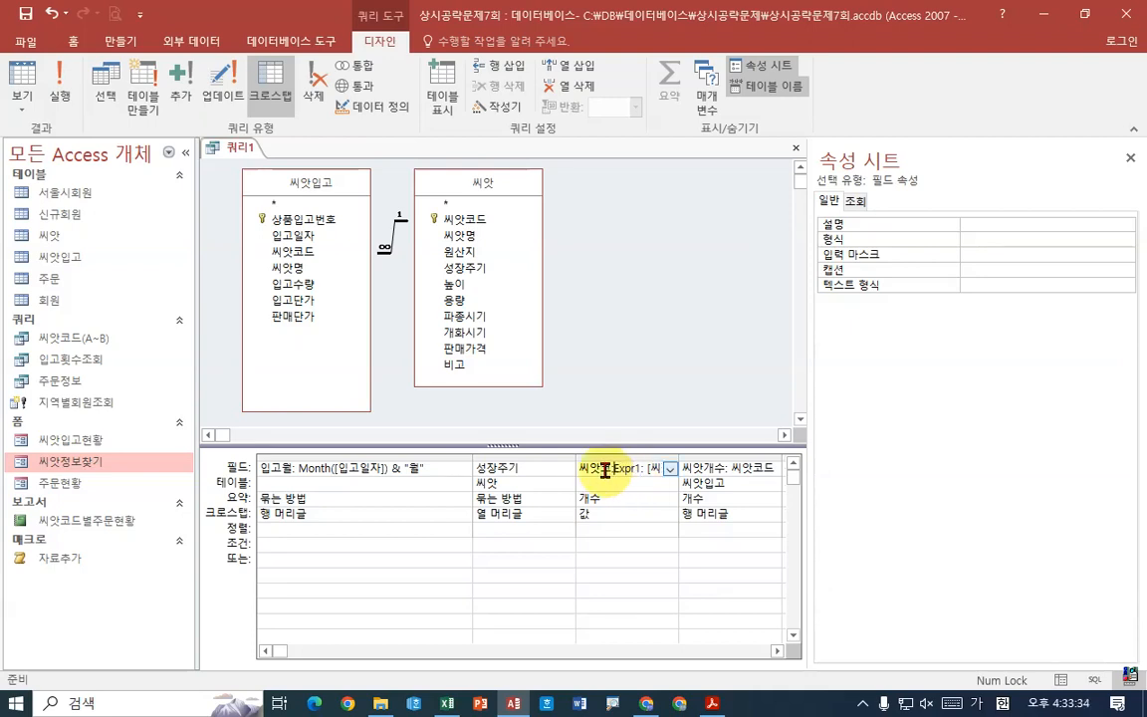
pyautogui.click(67, 85)
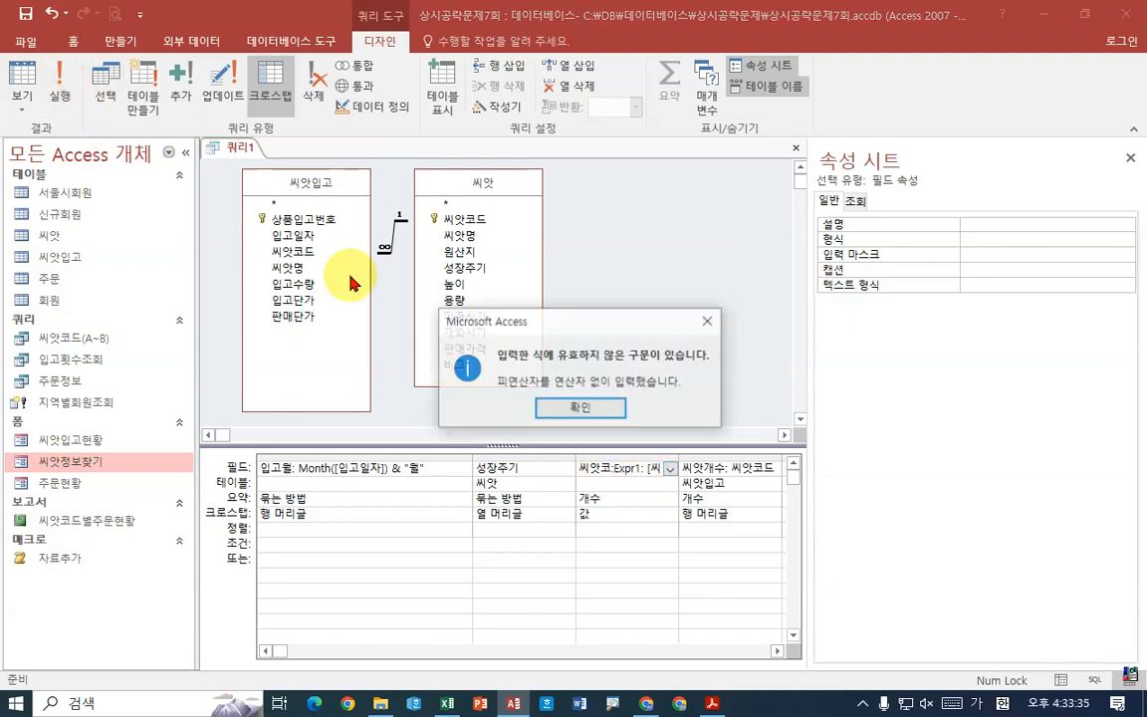
pyautogui.click(581, 408)
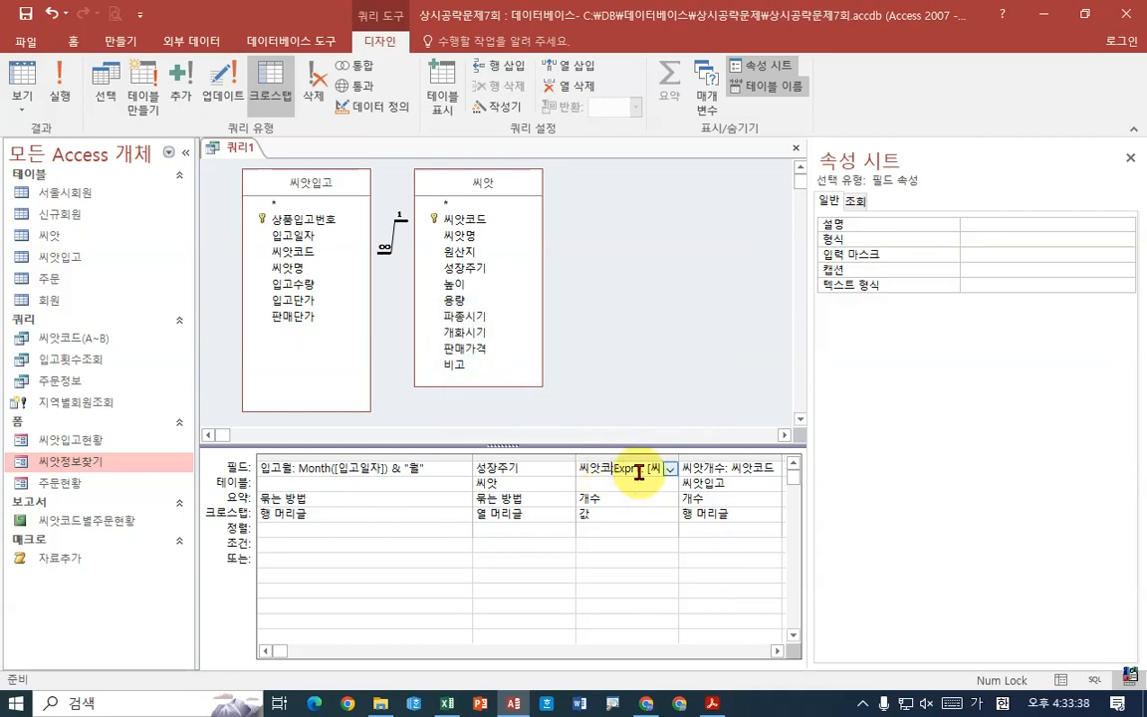
pyautogui.write(':')
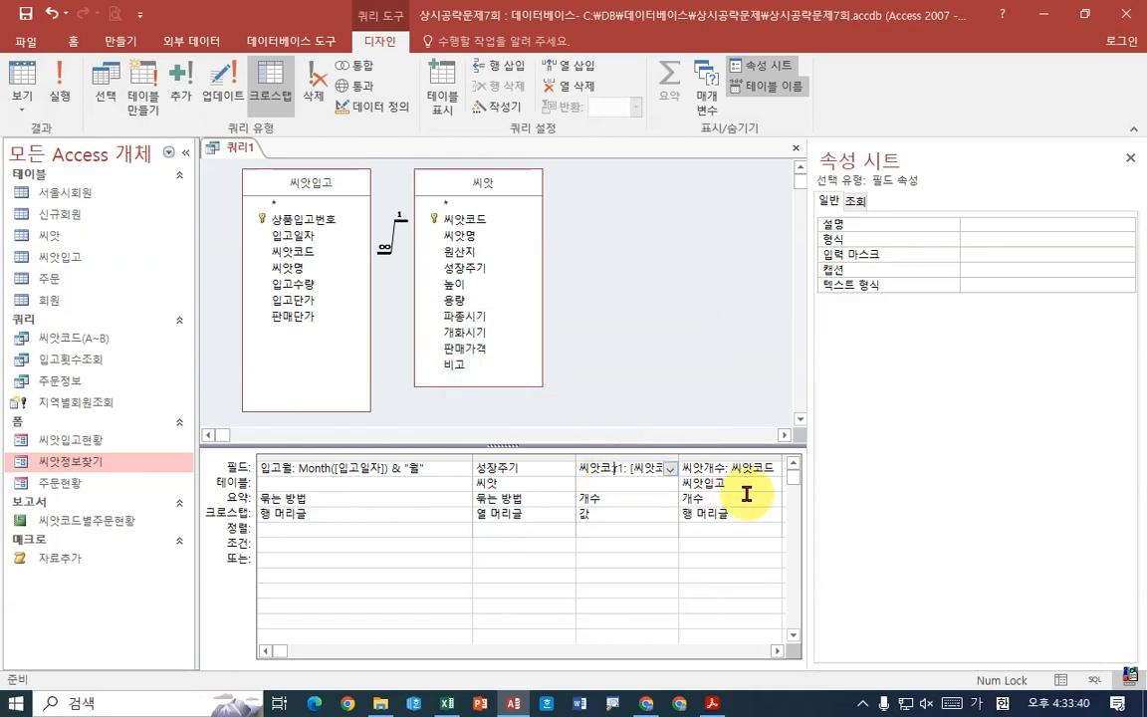
pyautogui.click(57, 82)
pyautogui.click(527, 404)
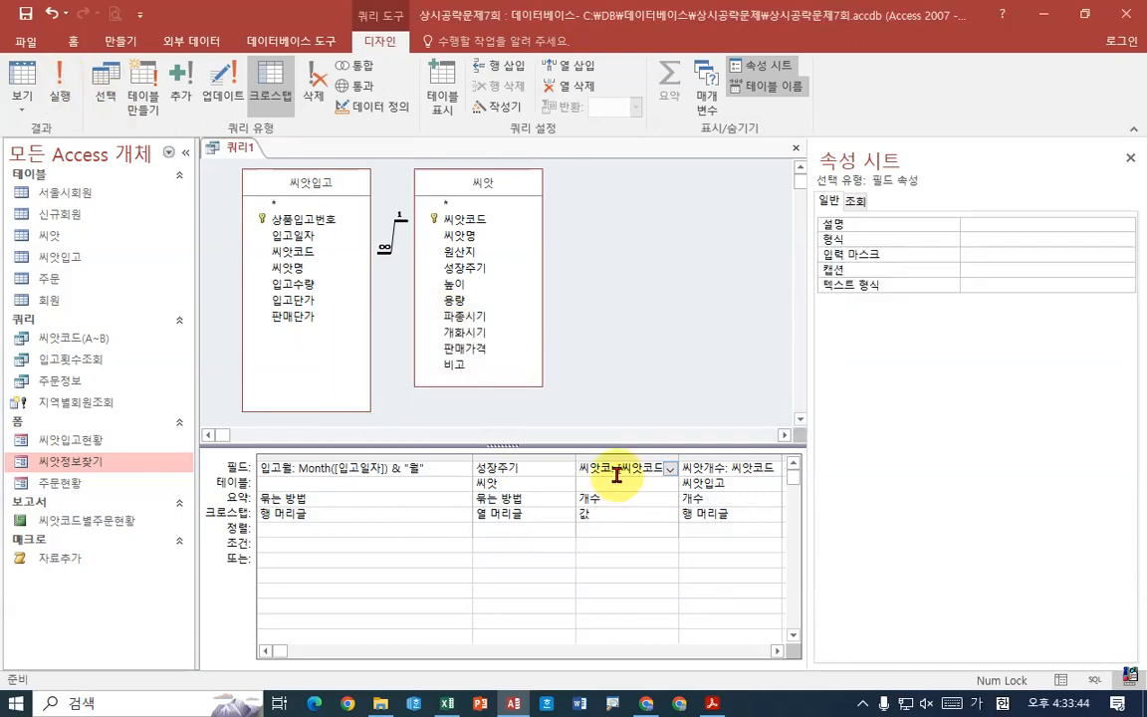
# Change the value column's expression to format([씨앗코드], "0개") in the expression builder
pyautogui.rightClick(618, 468)
pyautogui.click(554, 543)
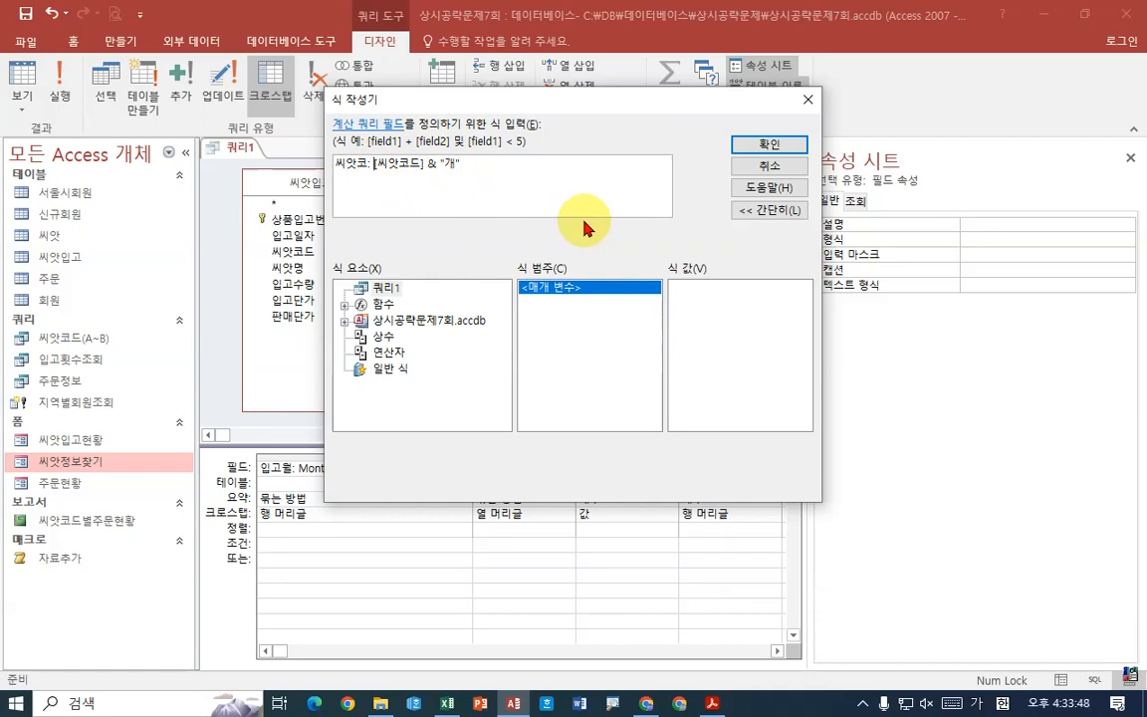
pyautogui.write('래')
pyautogui.press('BackSpace')
pyautogui.press('BackSpace')
pyautogui.write('ㅇ')
pyautogui.press('BackSpace')
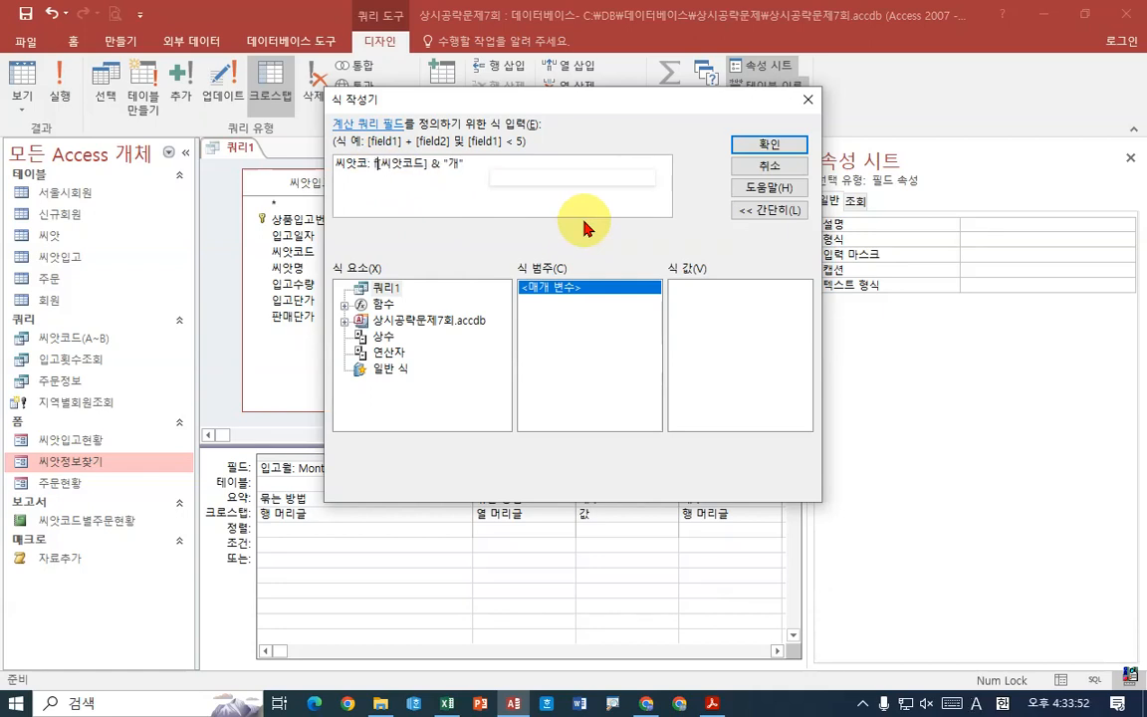
pyautogui.write('format(')
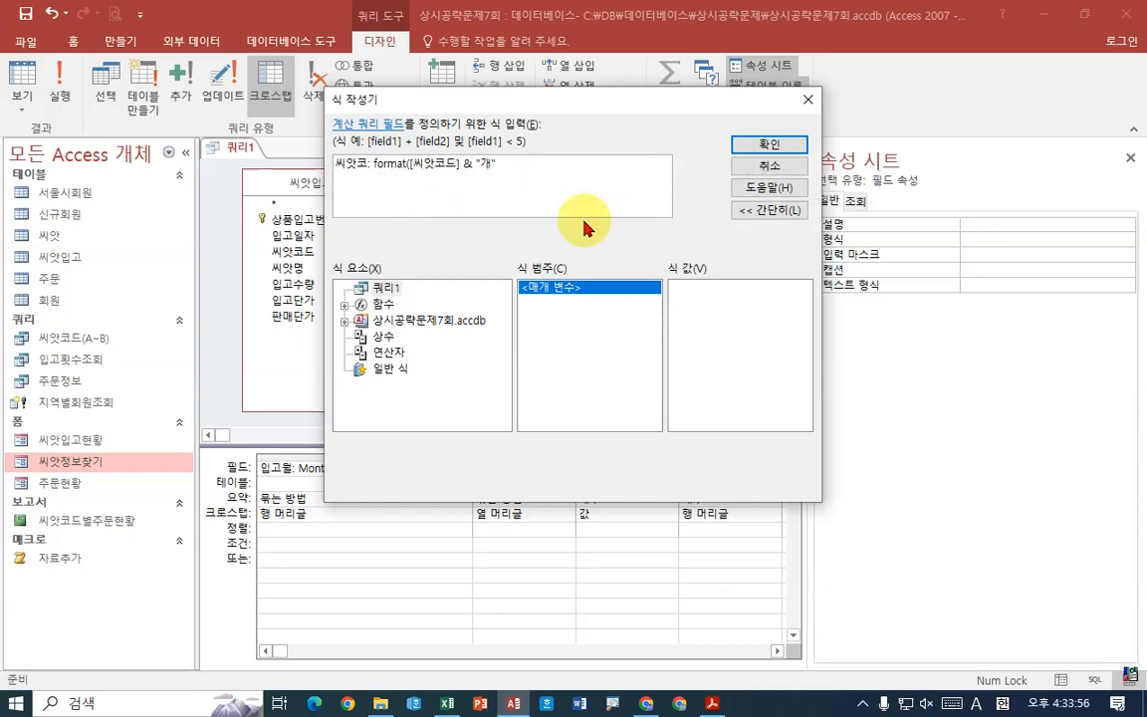
pyautogui.press('BackSpace')
pyautogui.write(',l')
pyautogui.press('BackSpace')
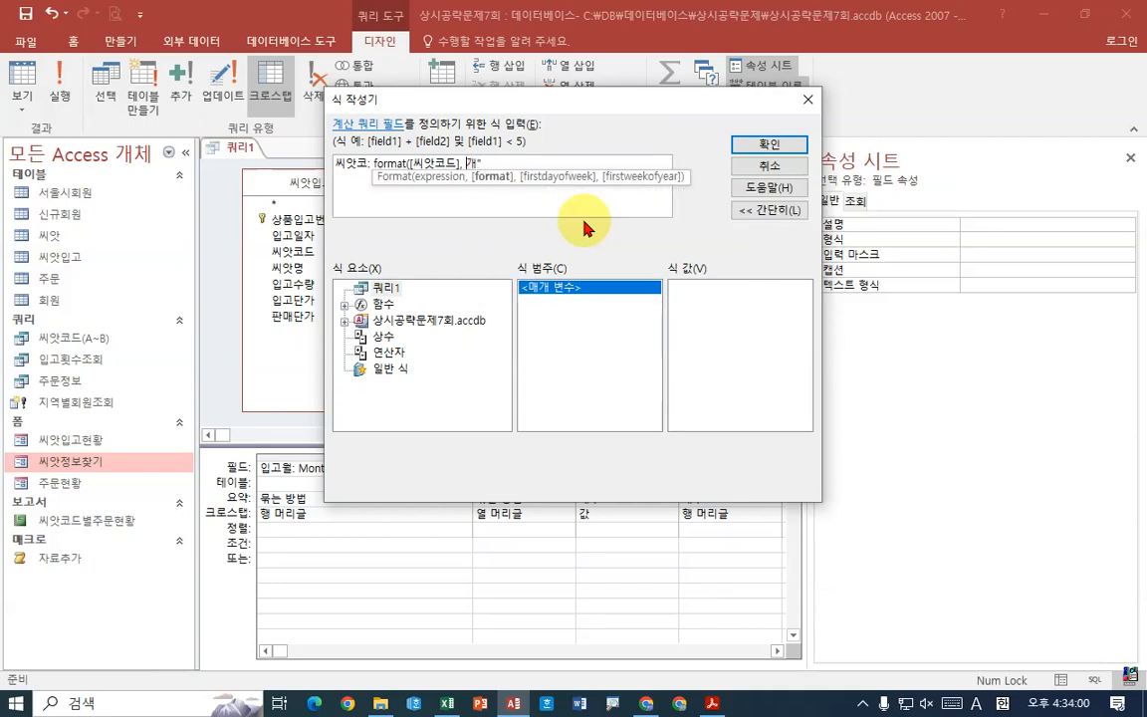
pyautogui.write('"0')
pyautogui.press('Right')
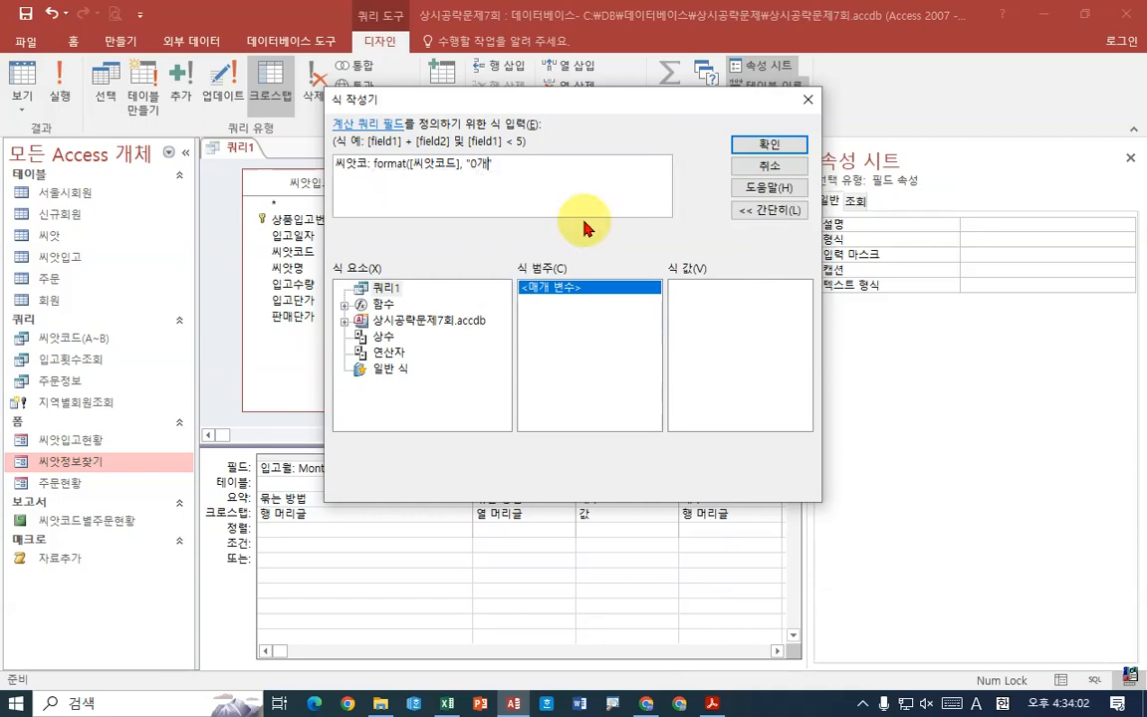
pyautogui.write(')')
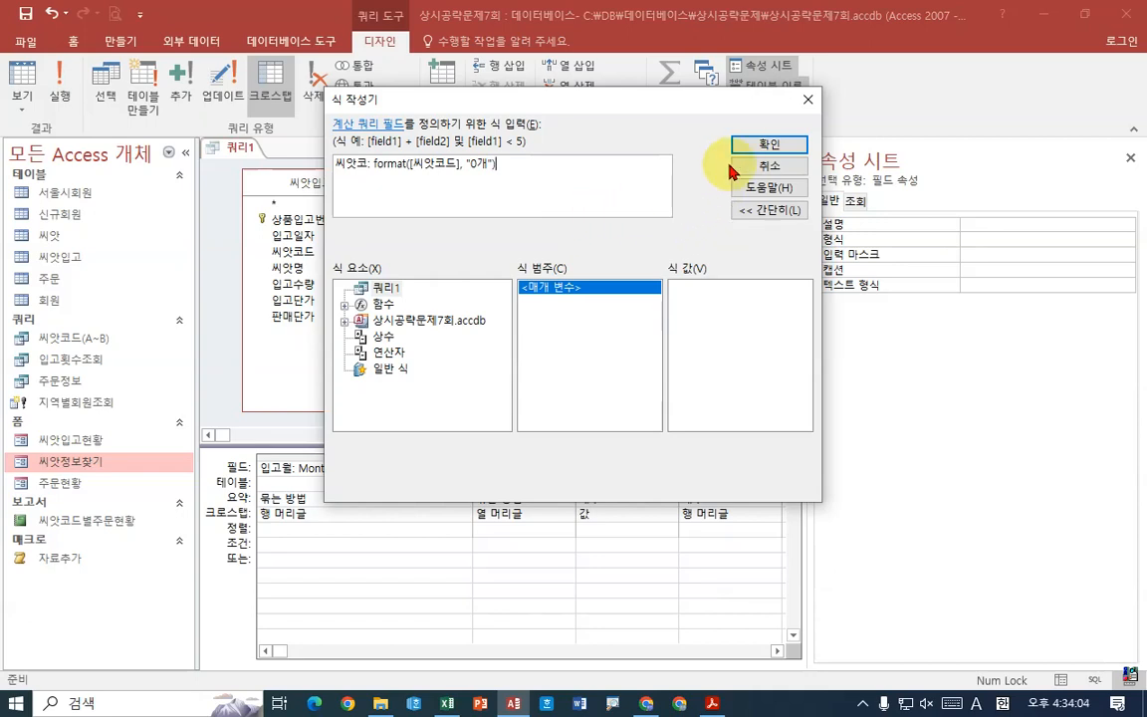
pyautogui.click(769, 145)
# Try running the query, change the value column's alias to 씨앗코드 and try running it again
pyautogui.click(51, 98)
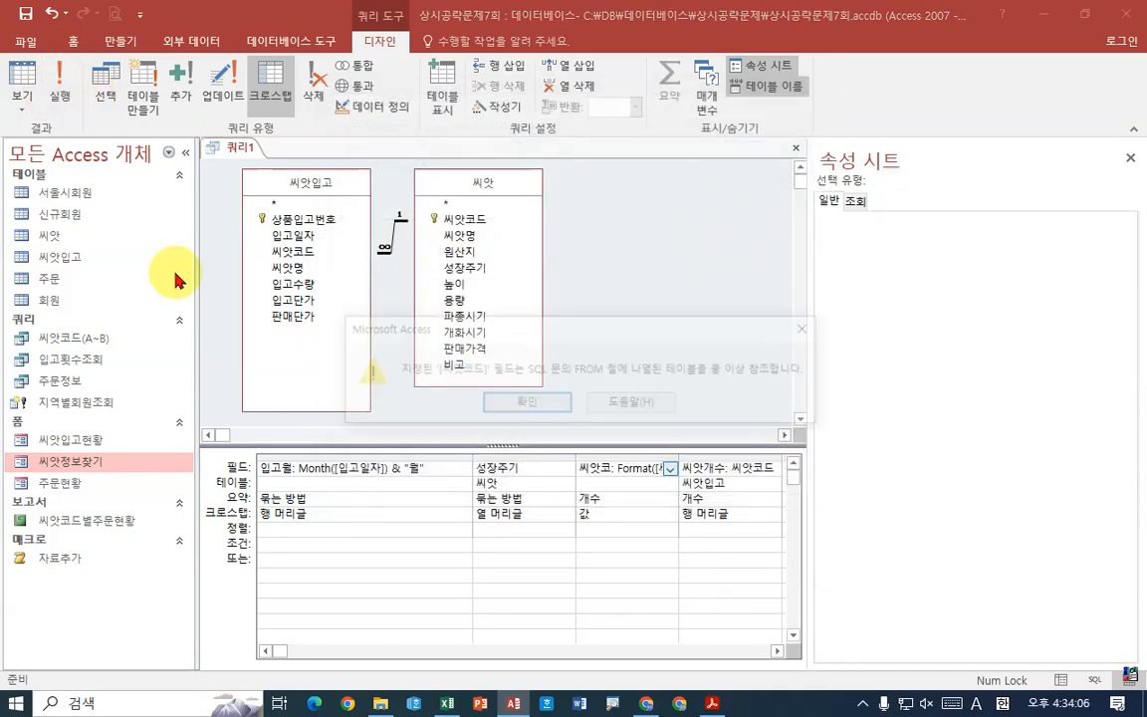
pyautogui.click(426, 400)
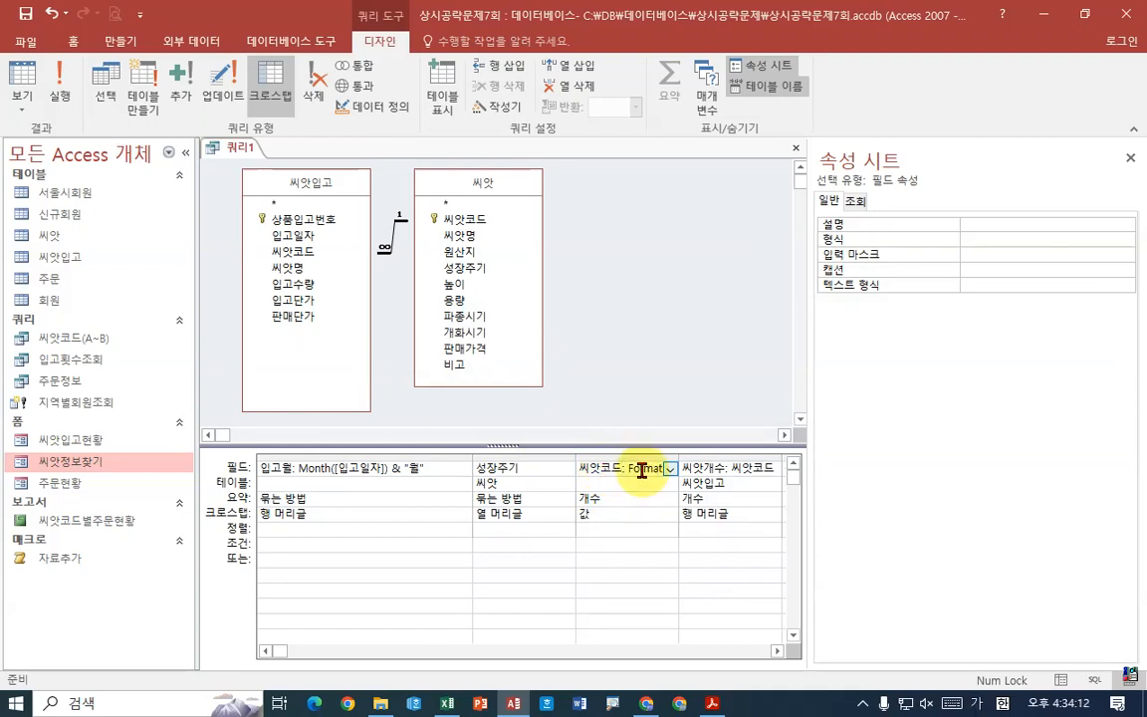
pyautogui.click(56, 79)
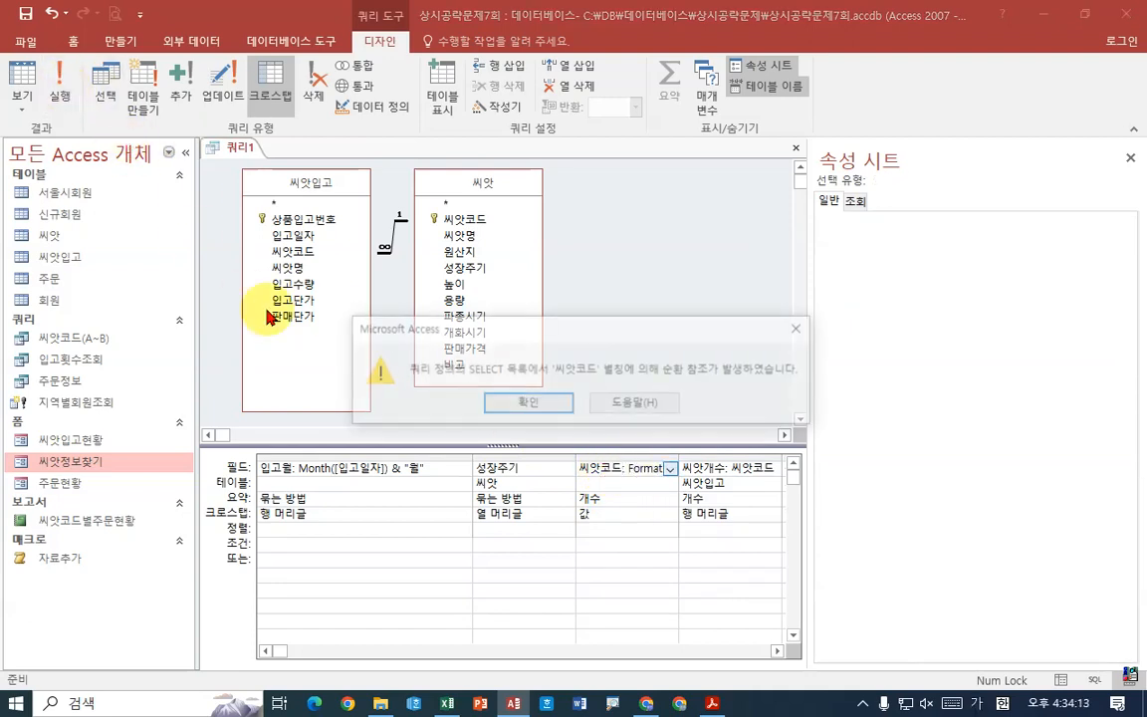
pyautogui.click(516, 410)
# Reduce the value column's expression to the plain 씨앗코드 field in the expression builder
pyautogui.rightClick(628, 469)
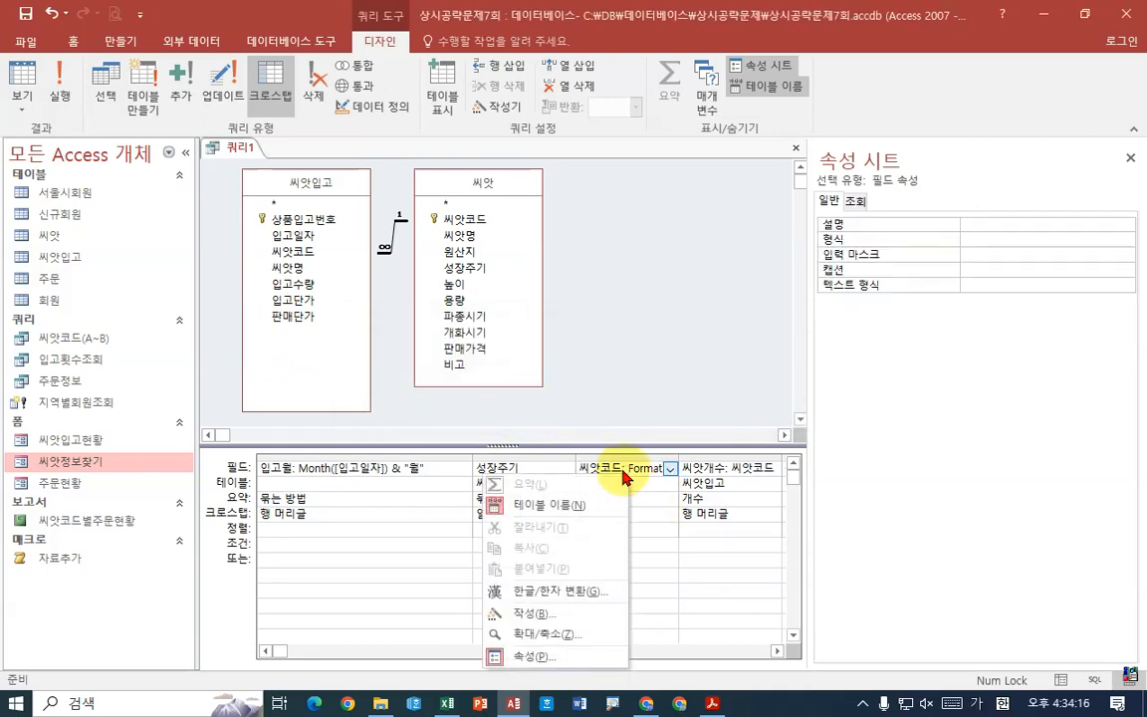
pyautogui.click(569, 611)
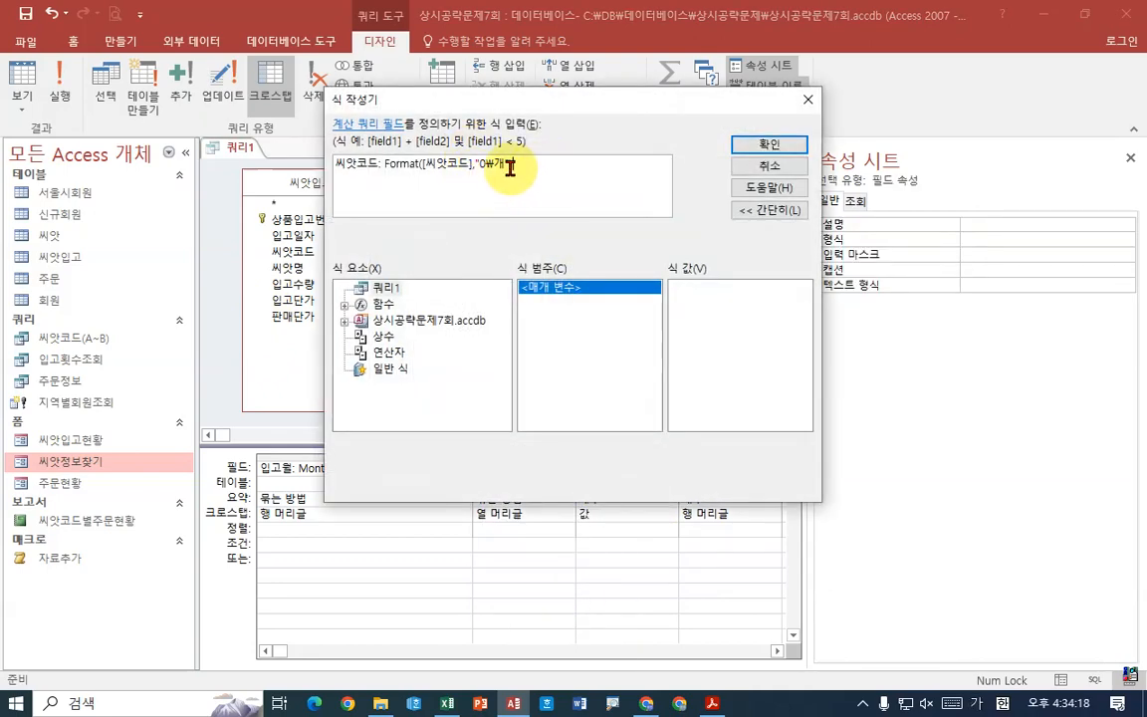
pyautogui.moveTo(402, 193); pyautogui.dragTo(602, 175)
pyautogui.click(351, 165)
pyautogui.press('Delete')
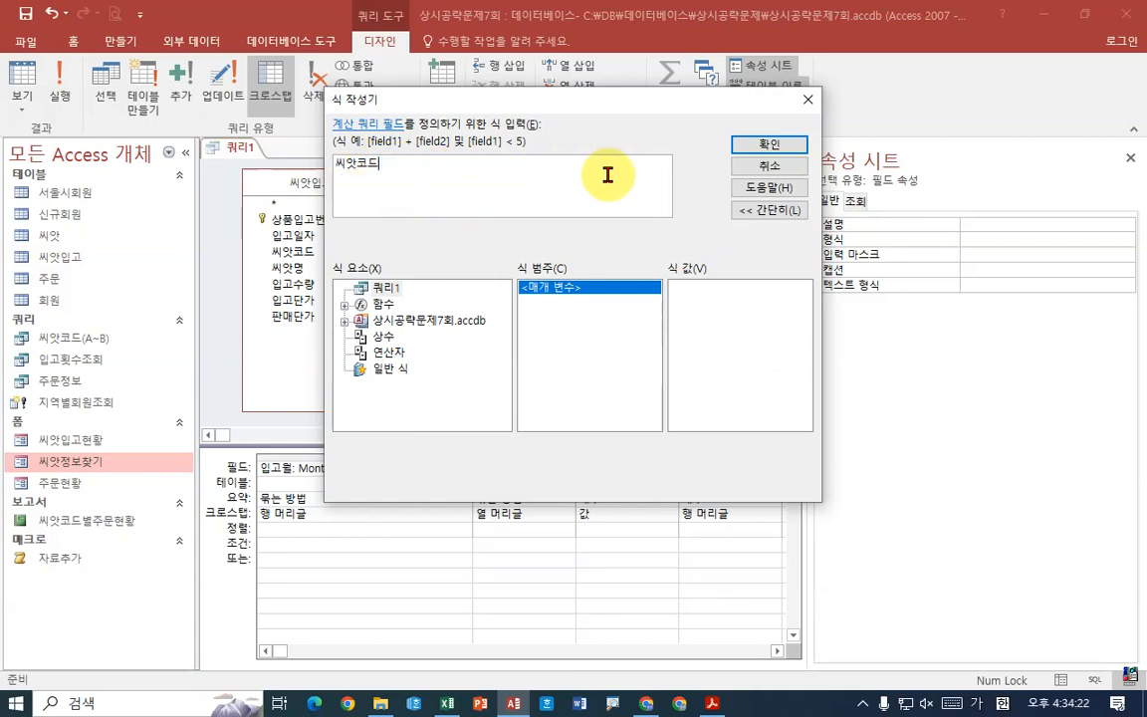
pyautogui.click(768, 145)
# Set the 형식 property of the 씨앗코드 value column to 0개 and run the query
pyautogui.click(1000, 240)
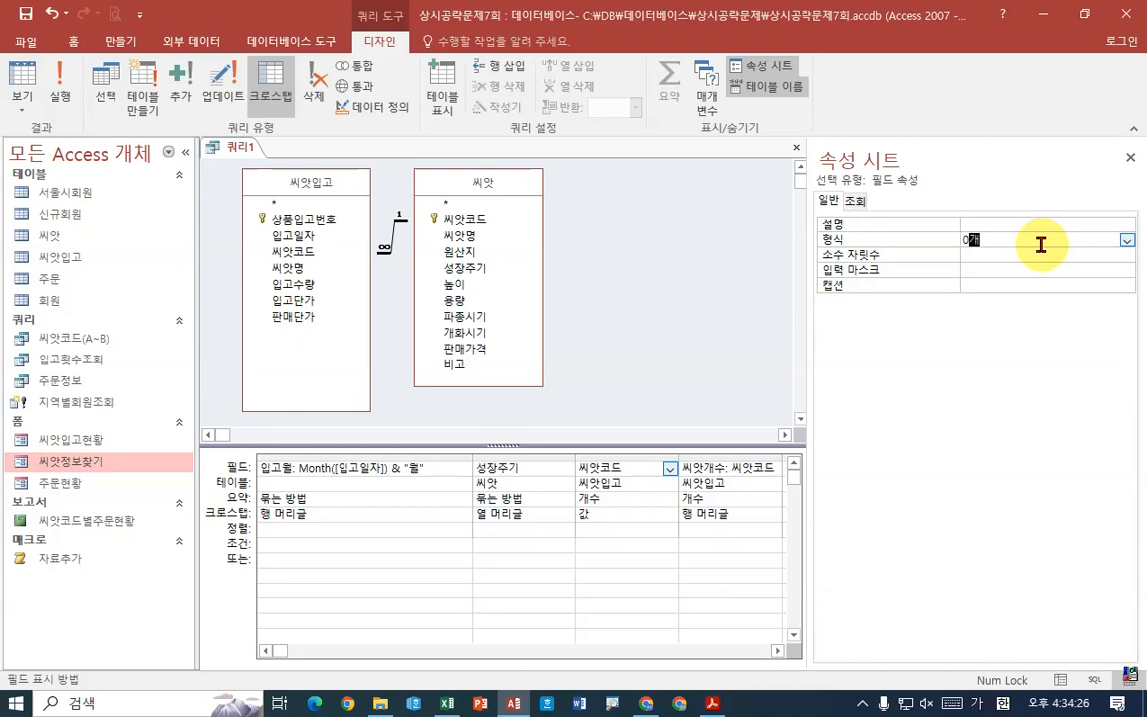
pyautogui.press('Return')
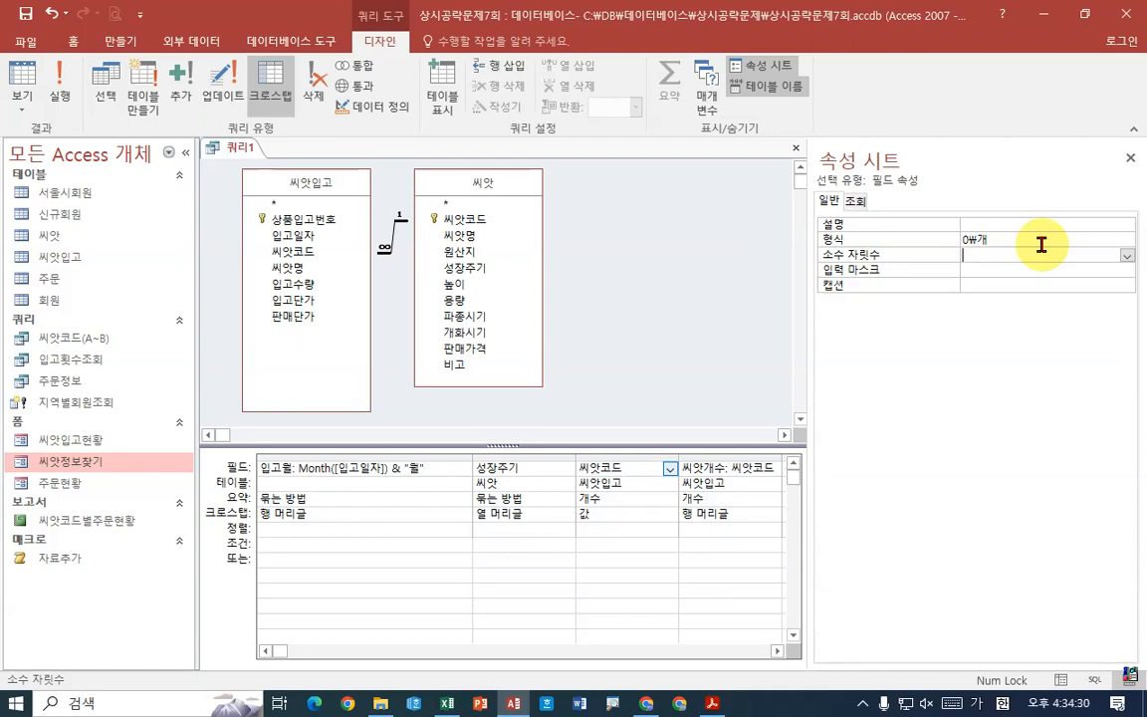
pyautogui.click(62, 94)
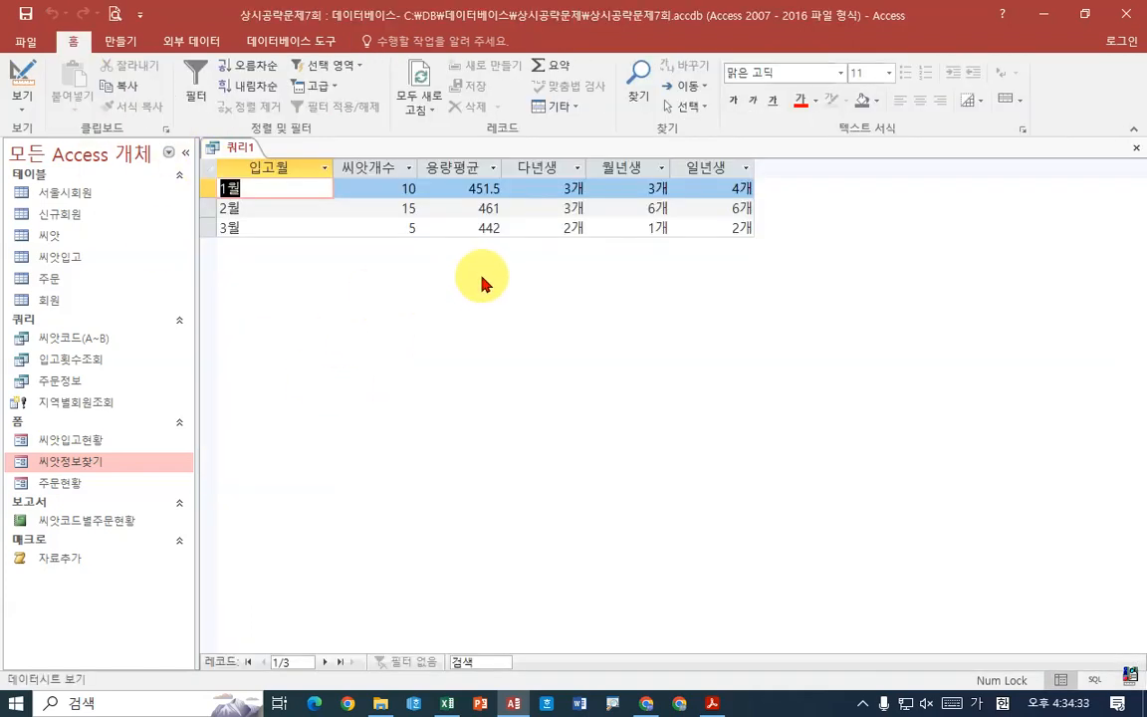
# Save the crosstab query under the name 입고월별성장주기
pyautogui.rightClick(237, 147)
pyautogui.click(306, 158)
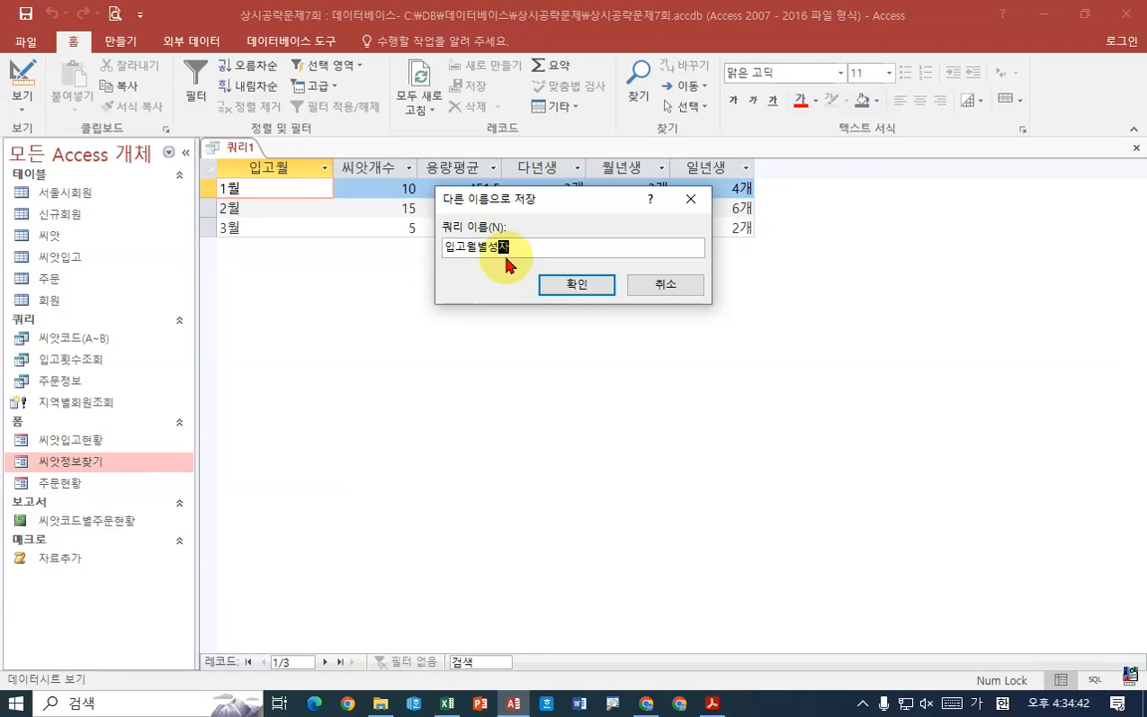
pyautogui.press('Return')
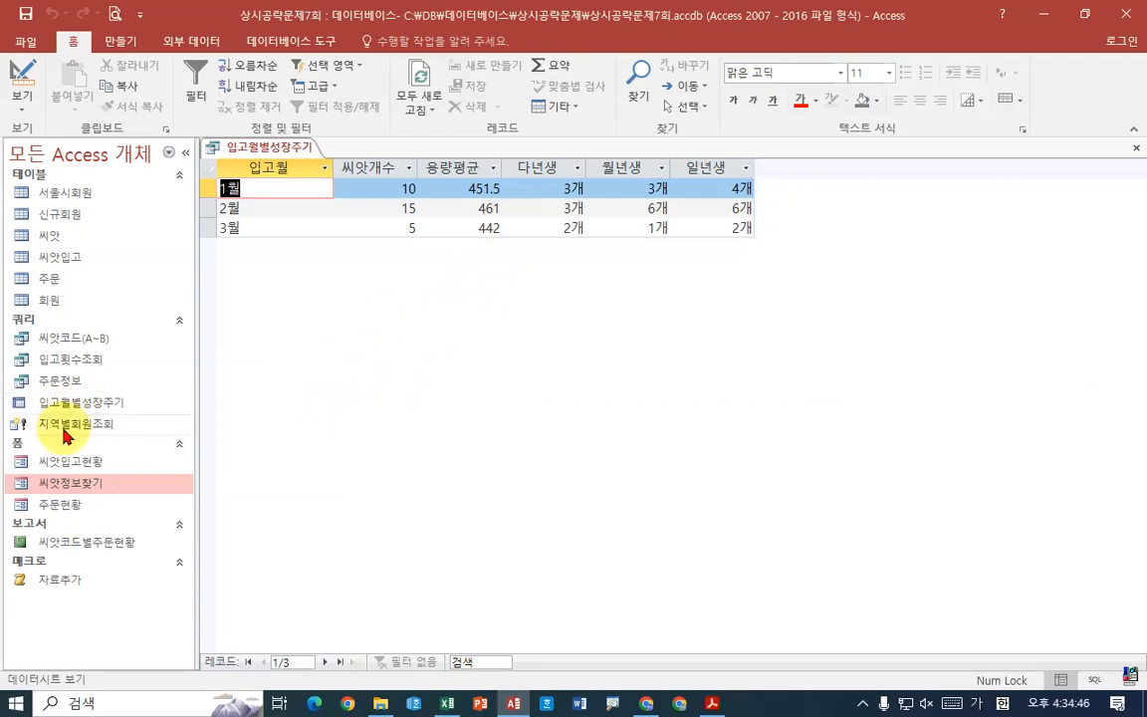
# Compare the crosstab result with the sample for question 4 in the PDF and return to Access
pyautogui.click(713, 703)
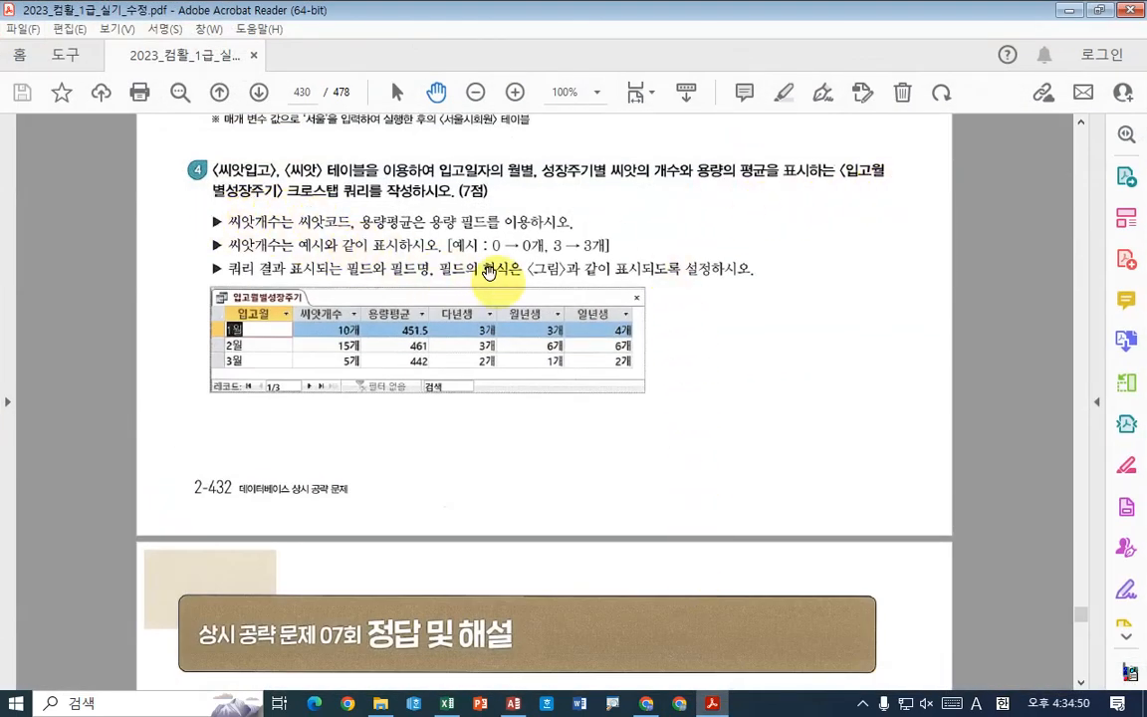
pyautogui.hotkey('alt', 'Tab')
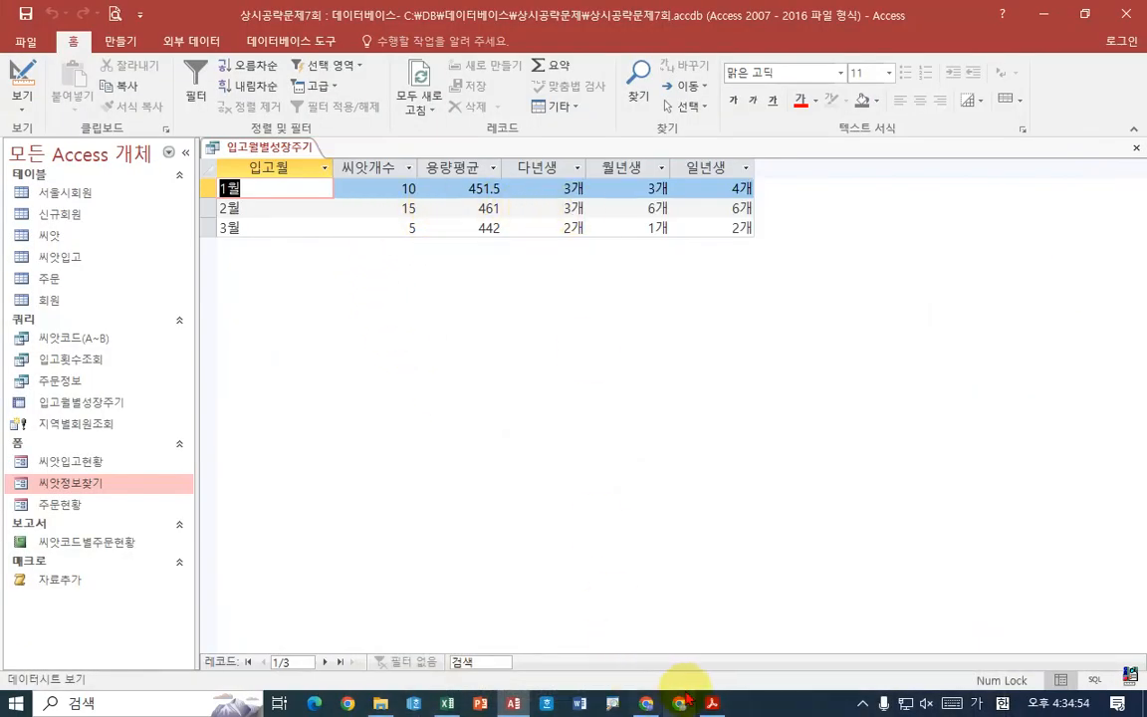
pyautogui.click(713, 703)
pyautogui.click(713, 703)
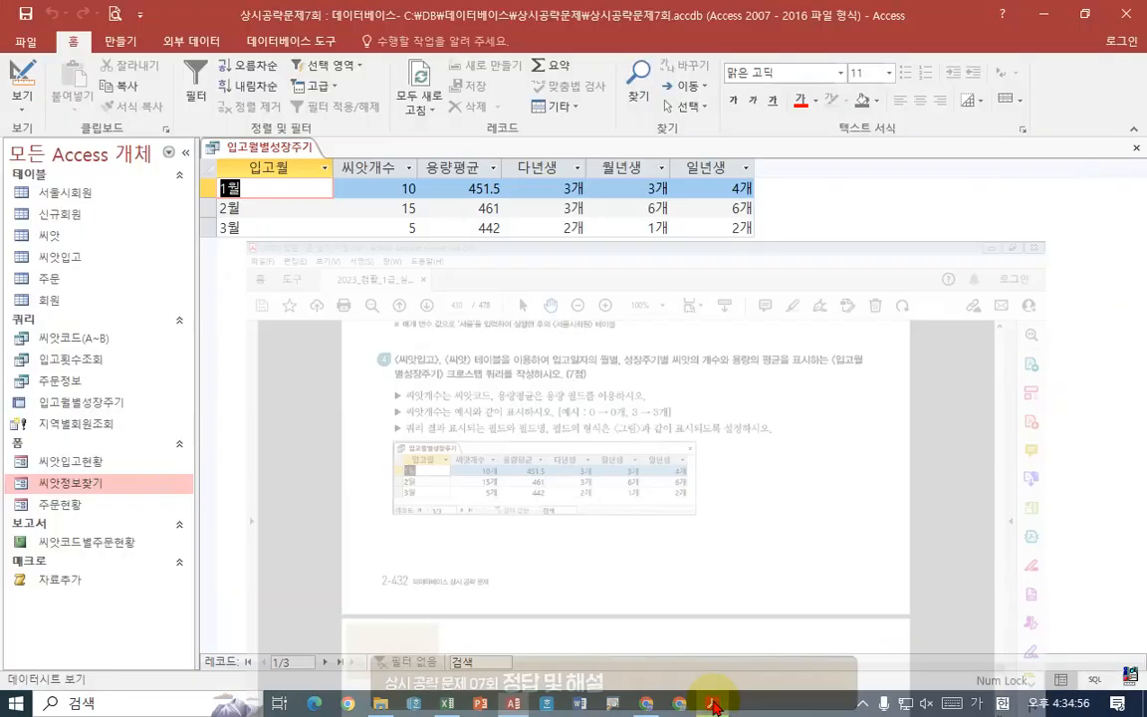
# Save the 입고월별성장주기 query again and close it
pyautogui.rightClick(284, 150)
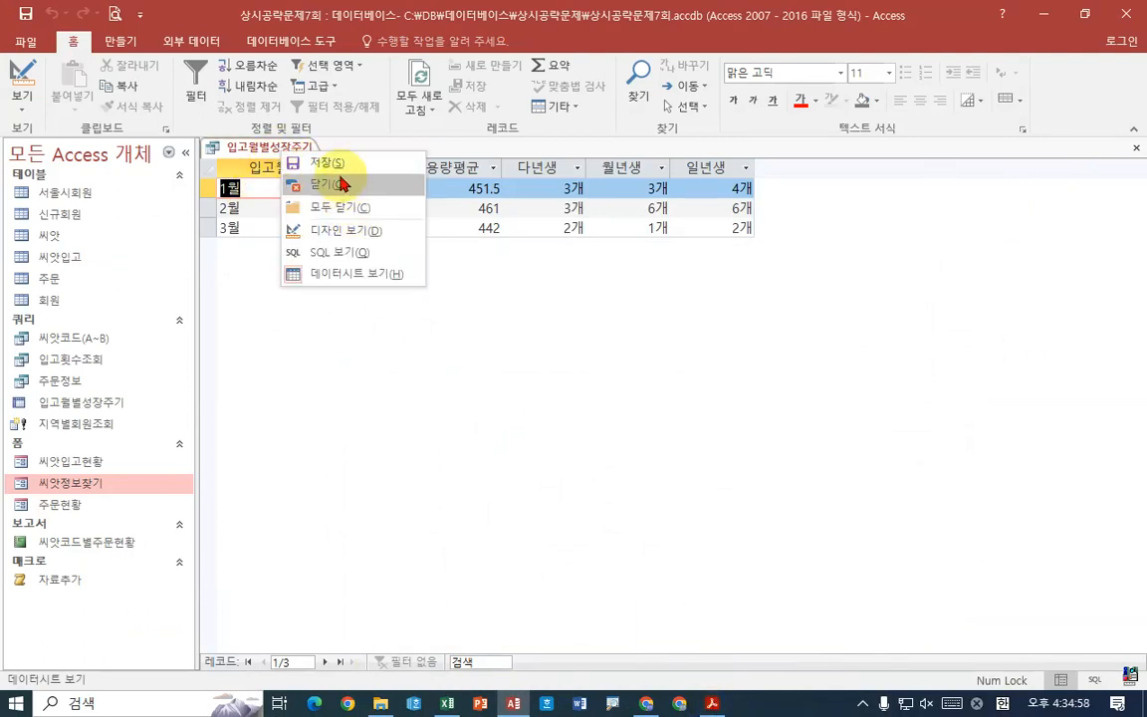
pyautogui.click(341, 164)
pyautogui.rightClick(269, 159)
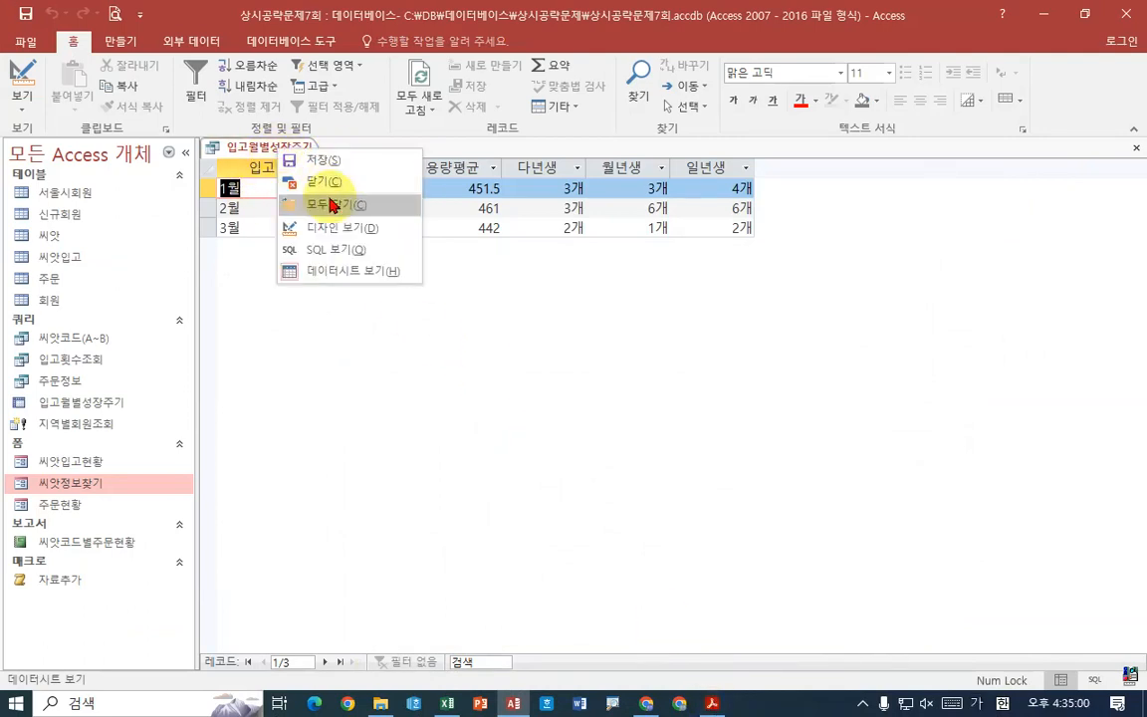
pyautogui.click(299, 205)
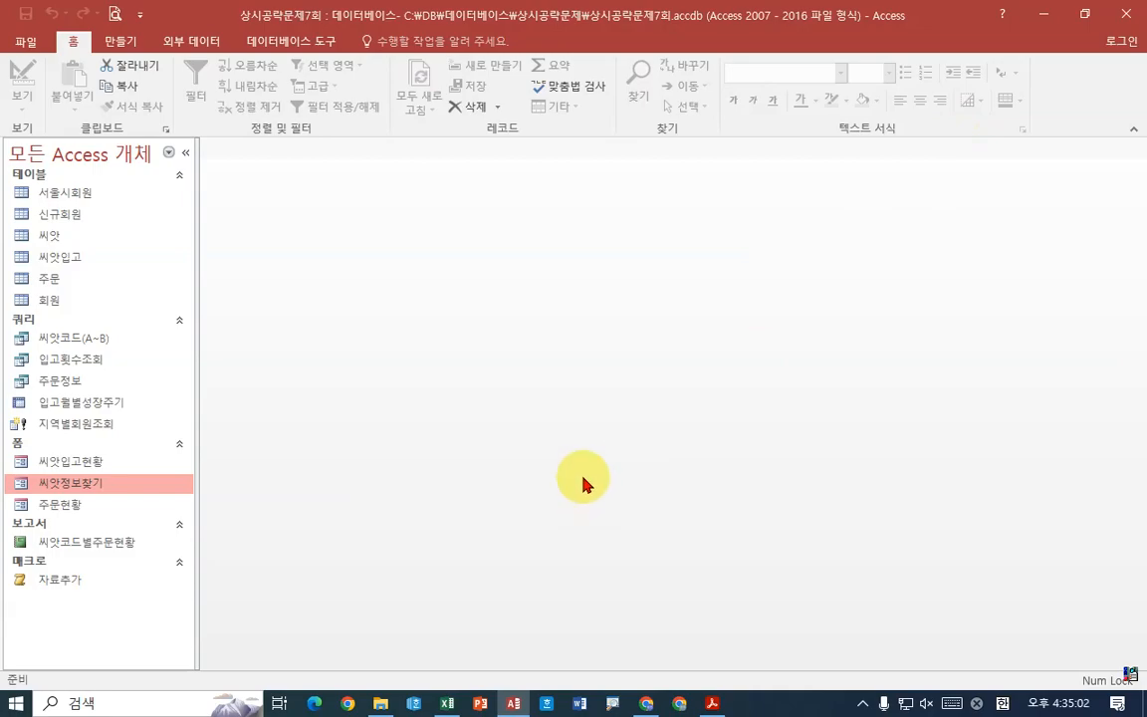